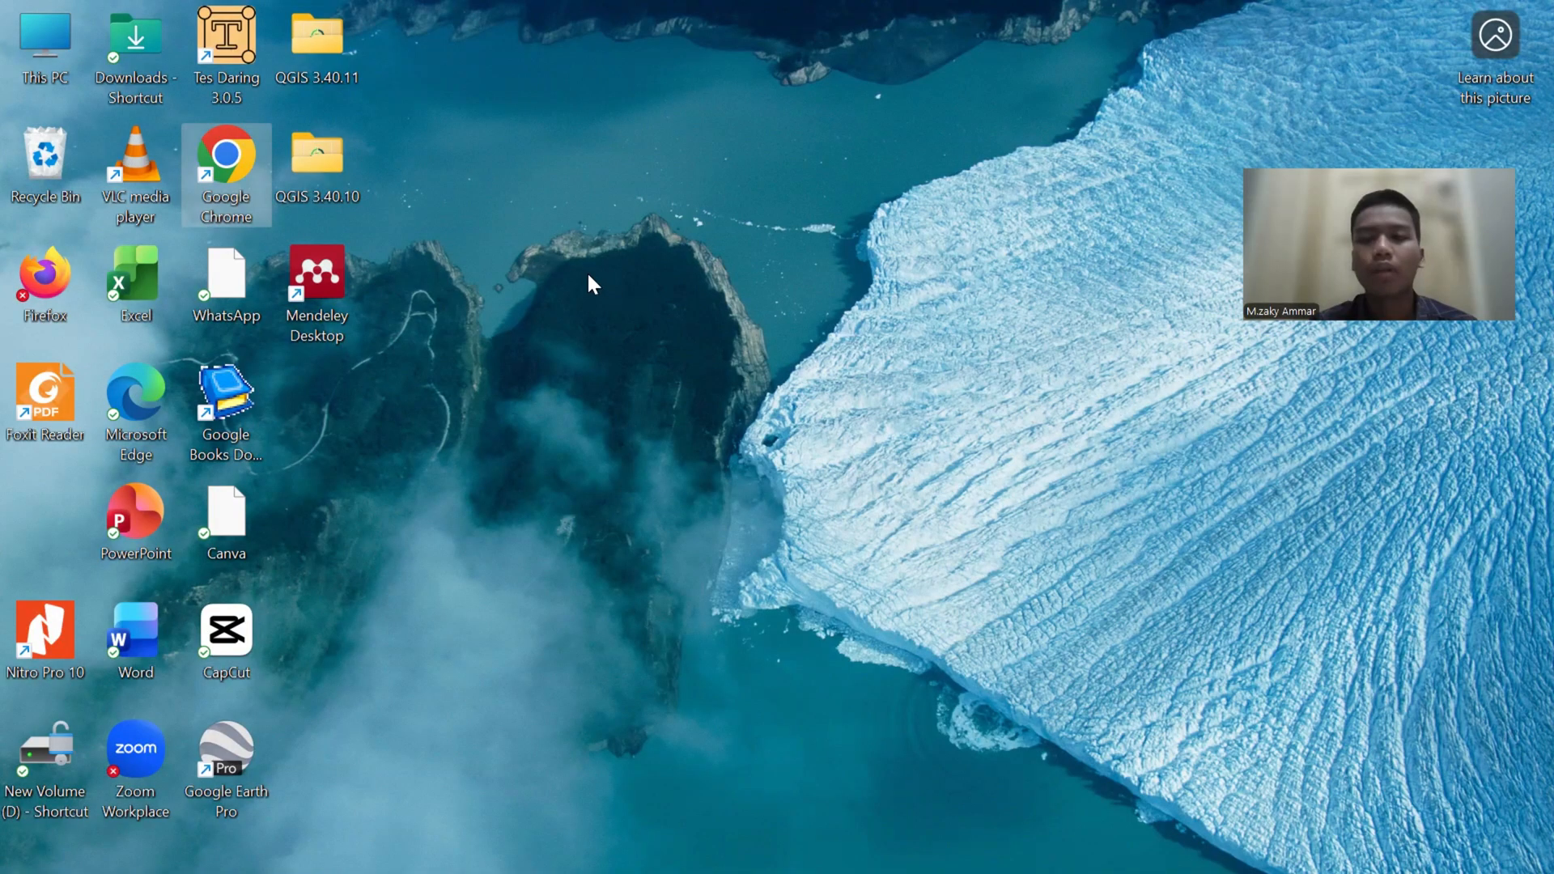
- Launch QGIS Desktop 3.40.10 from the QGIS 3.40.10 desktop folder and create a new empty project
{"action": "double_click", "coordinate": [352, 203]}
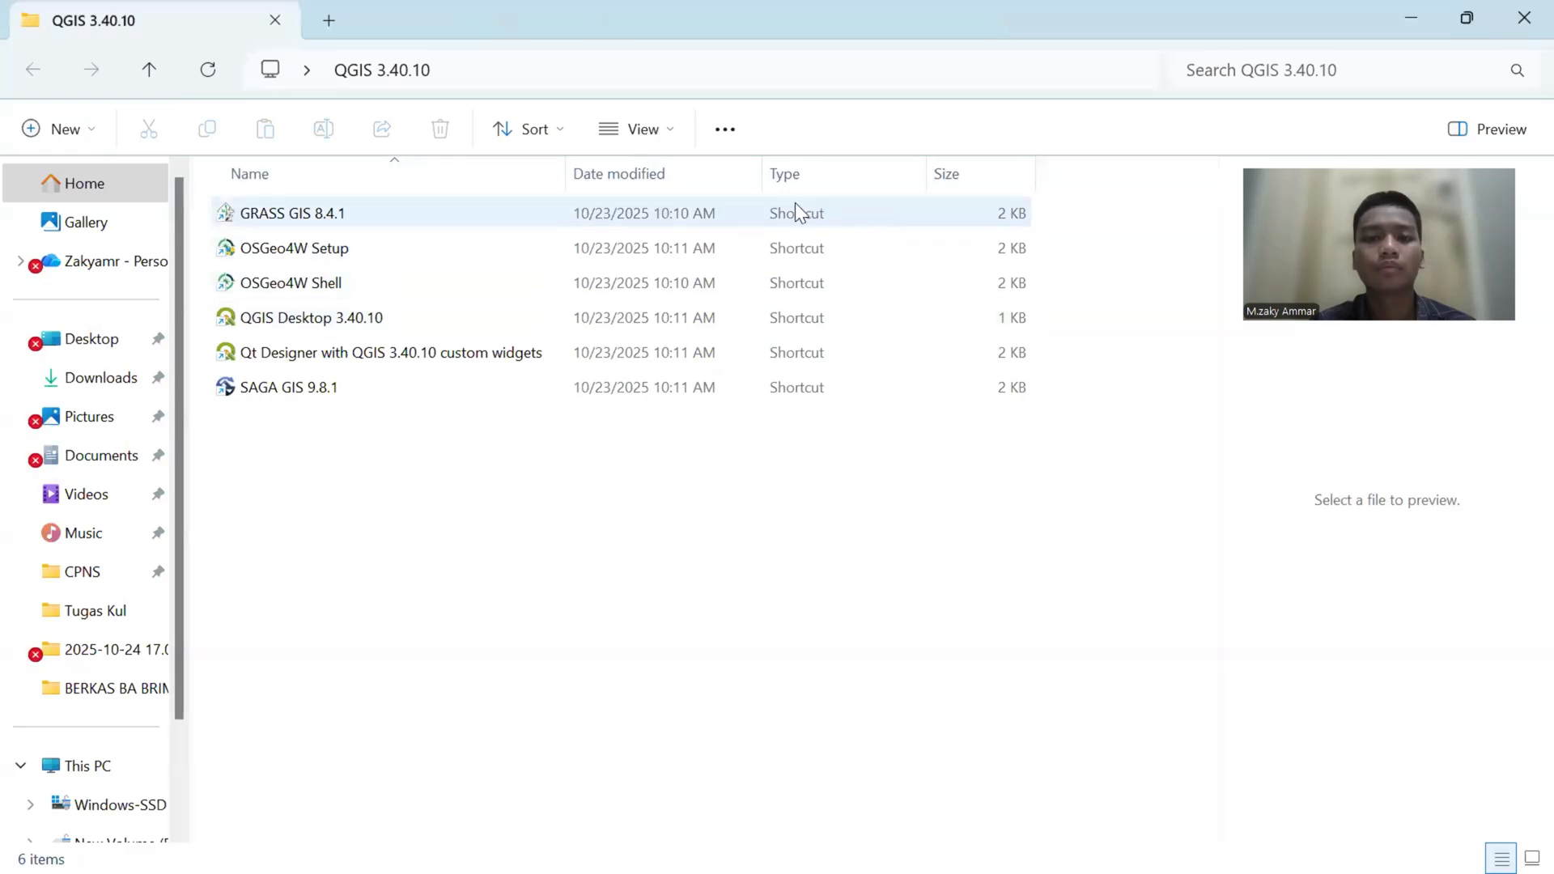
{"action": "double_click", "coordinate": [478, 324]}
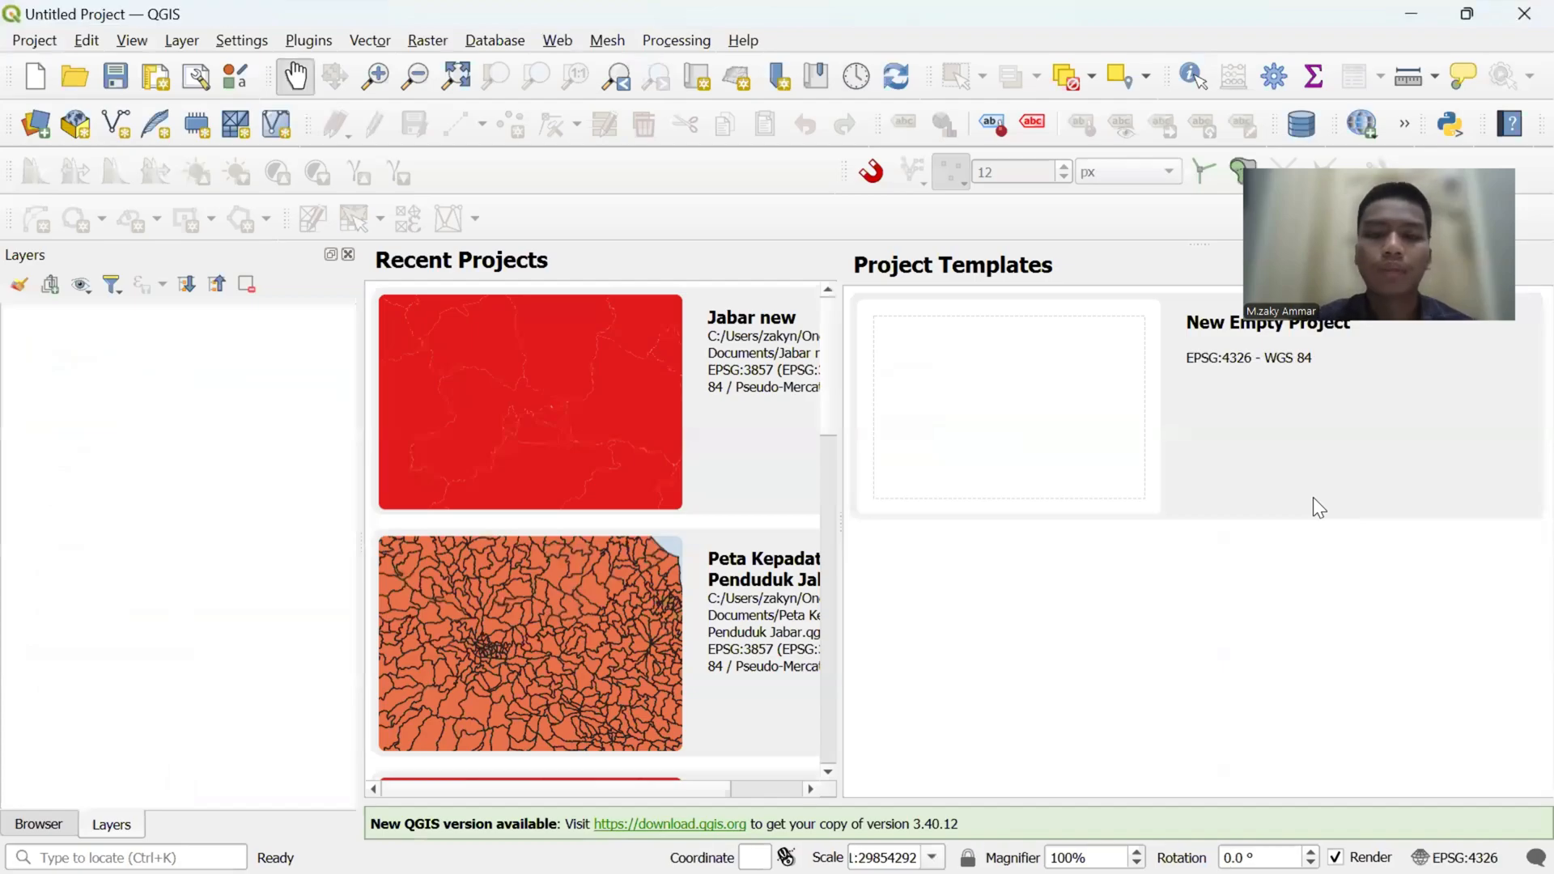
{"action": "left_click", "coordinate": [1074, 412]}
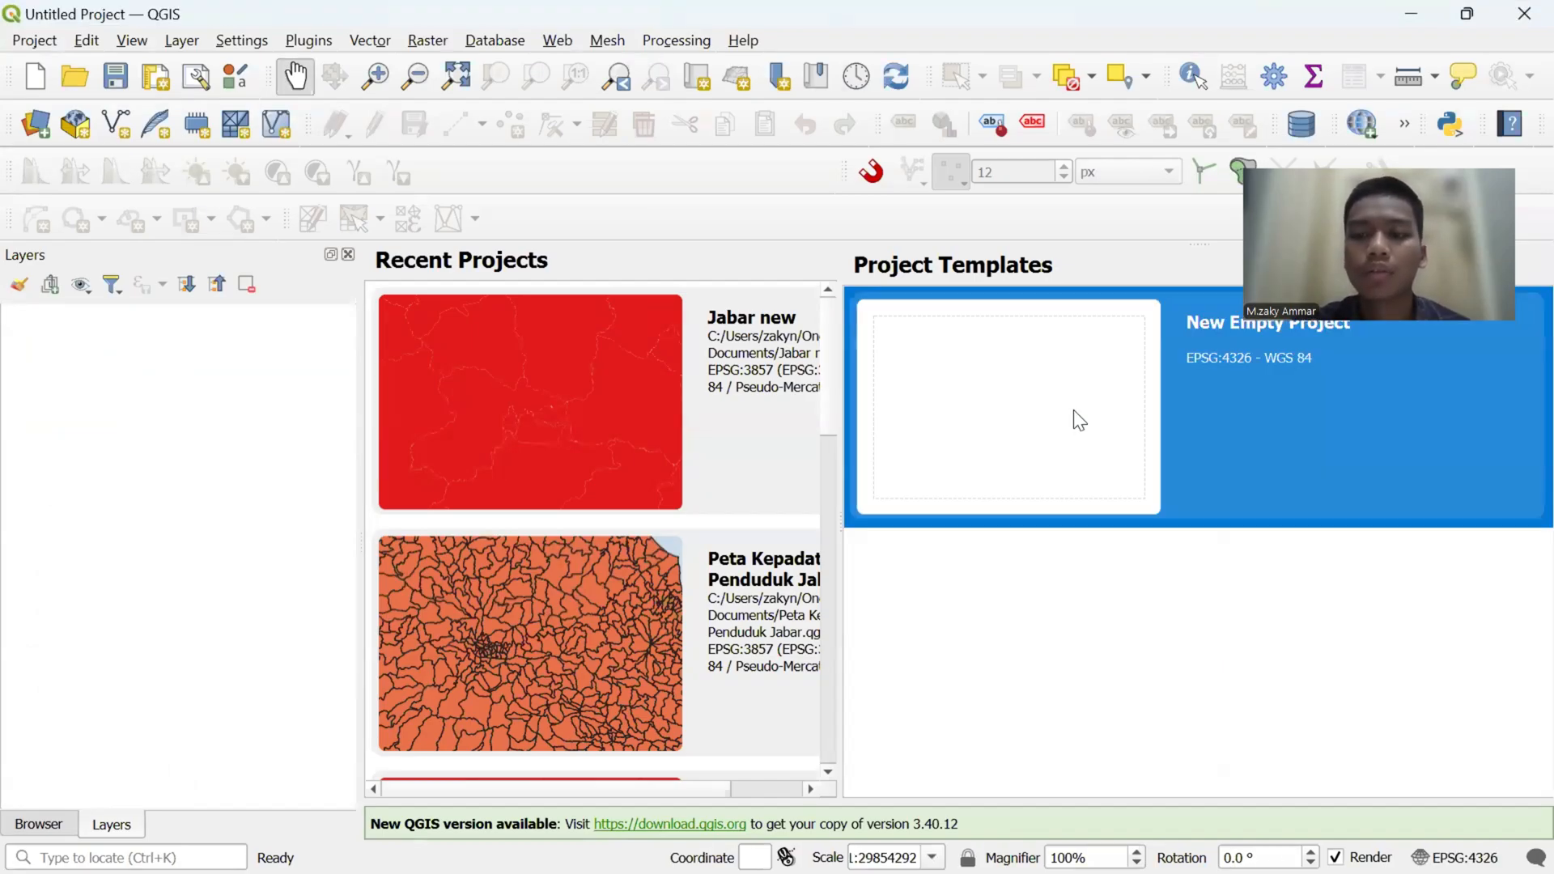
{"action": "double_click", "coordinate": [1109, 449]}
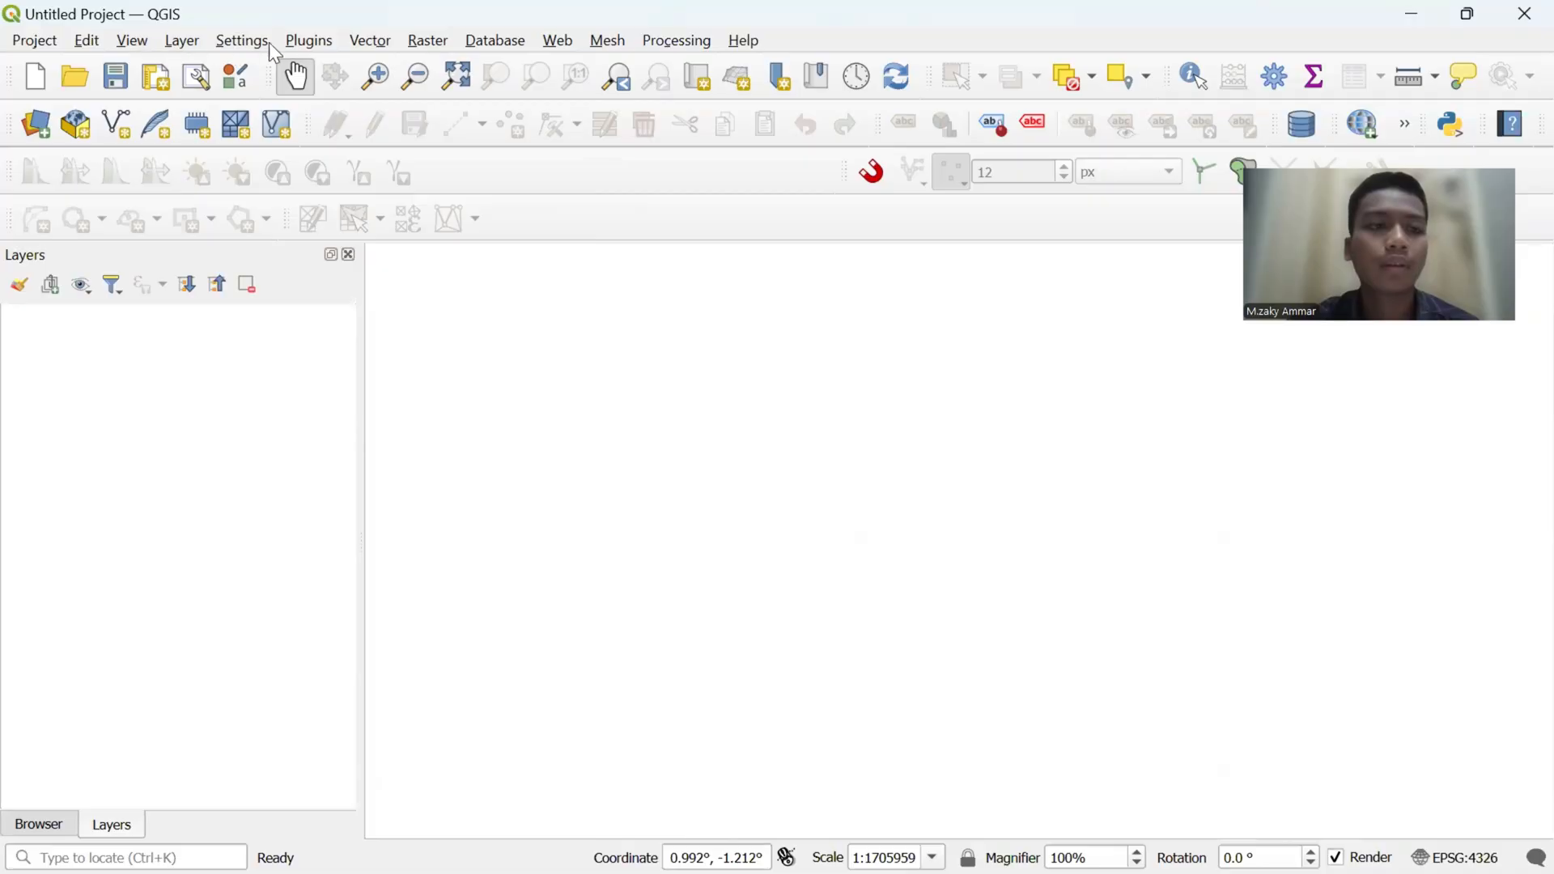
- Search the plugin manager for "quickmap" and switch the QuickMapServices plugin off and back on
{"action": "left_click", "coordinate": [325, 43]}
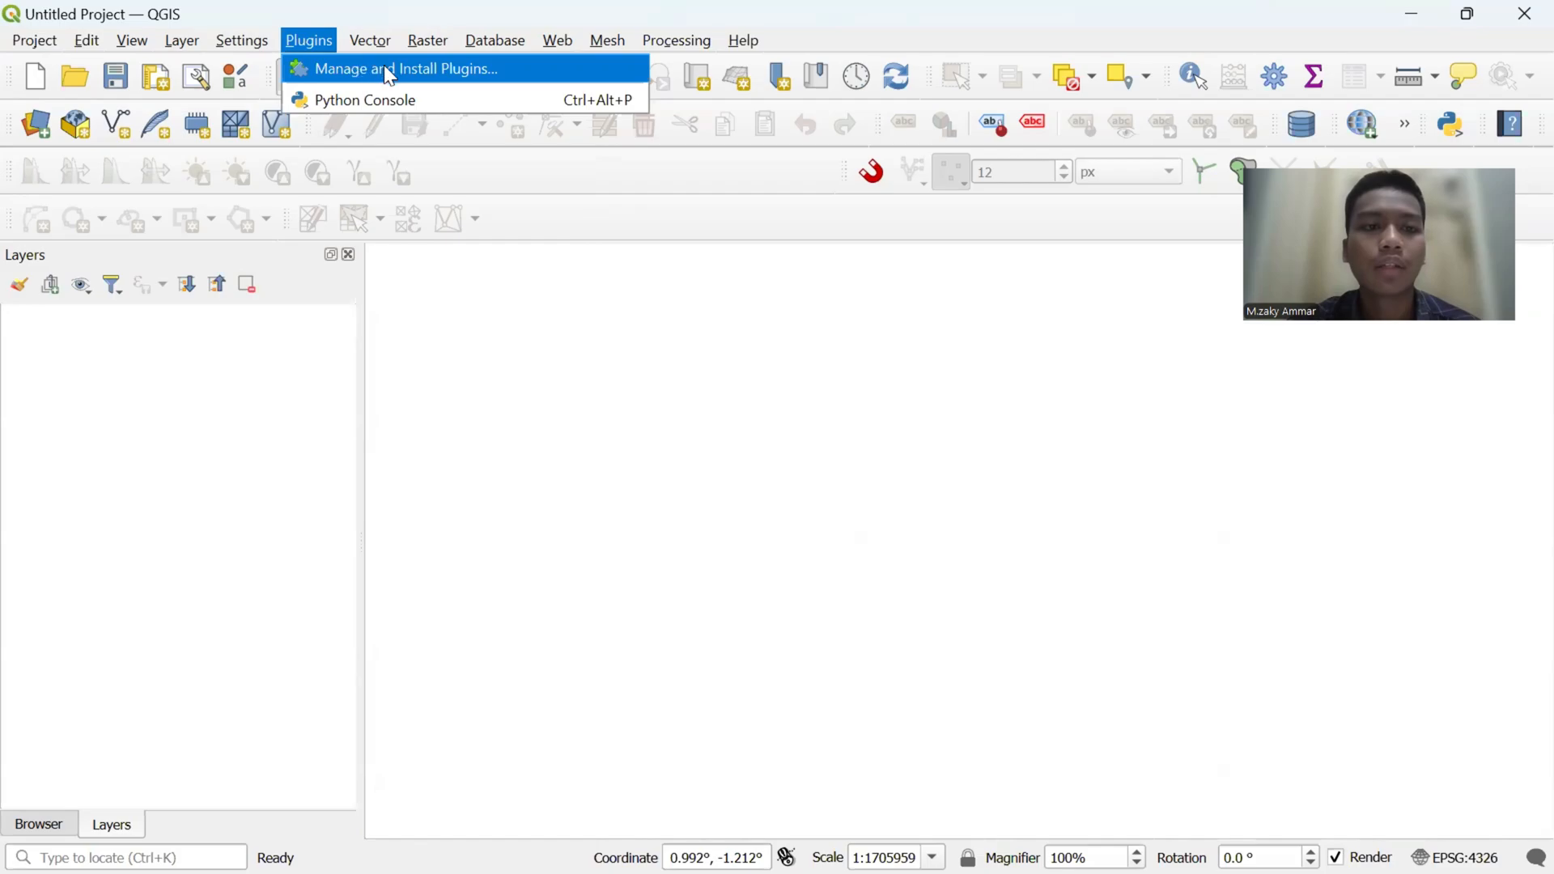
{"action": "left_click", "coordinate": [392, 73]}
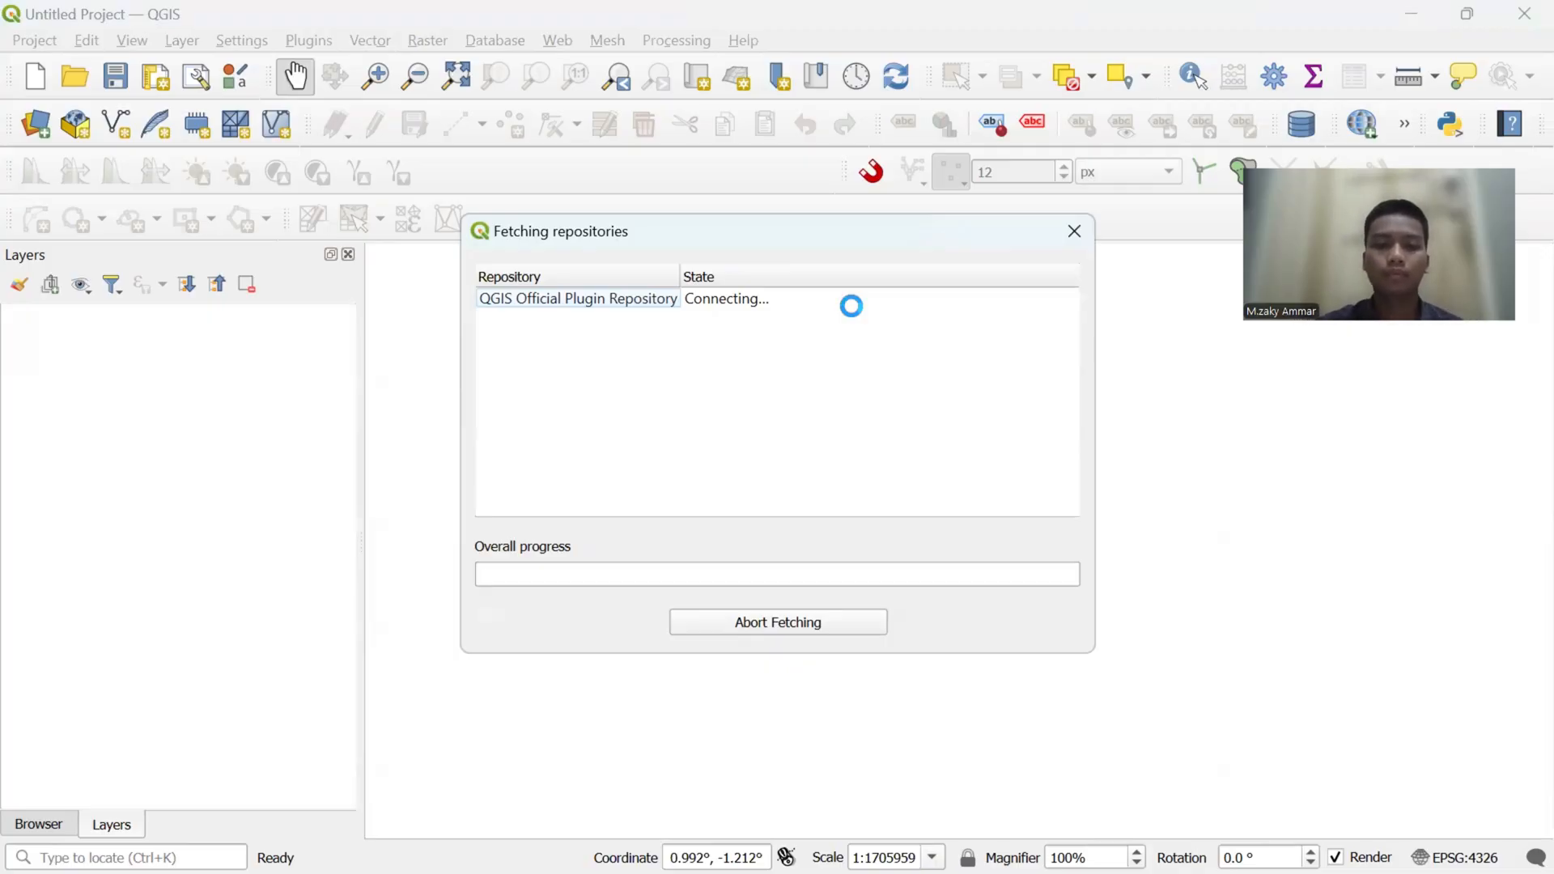
{"action": "left_click", "coordinate": [685, 296]}
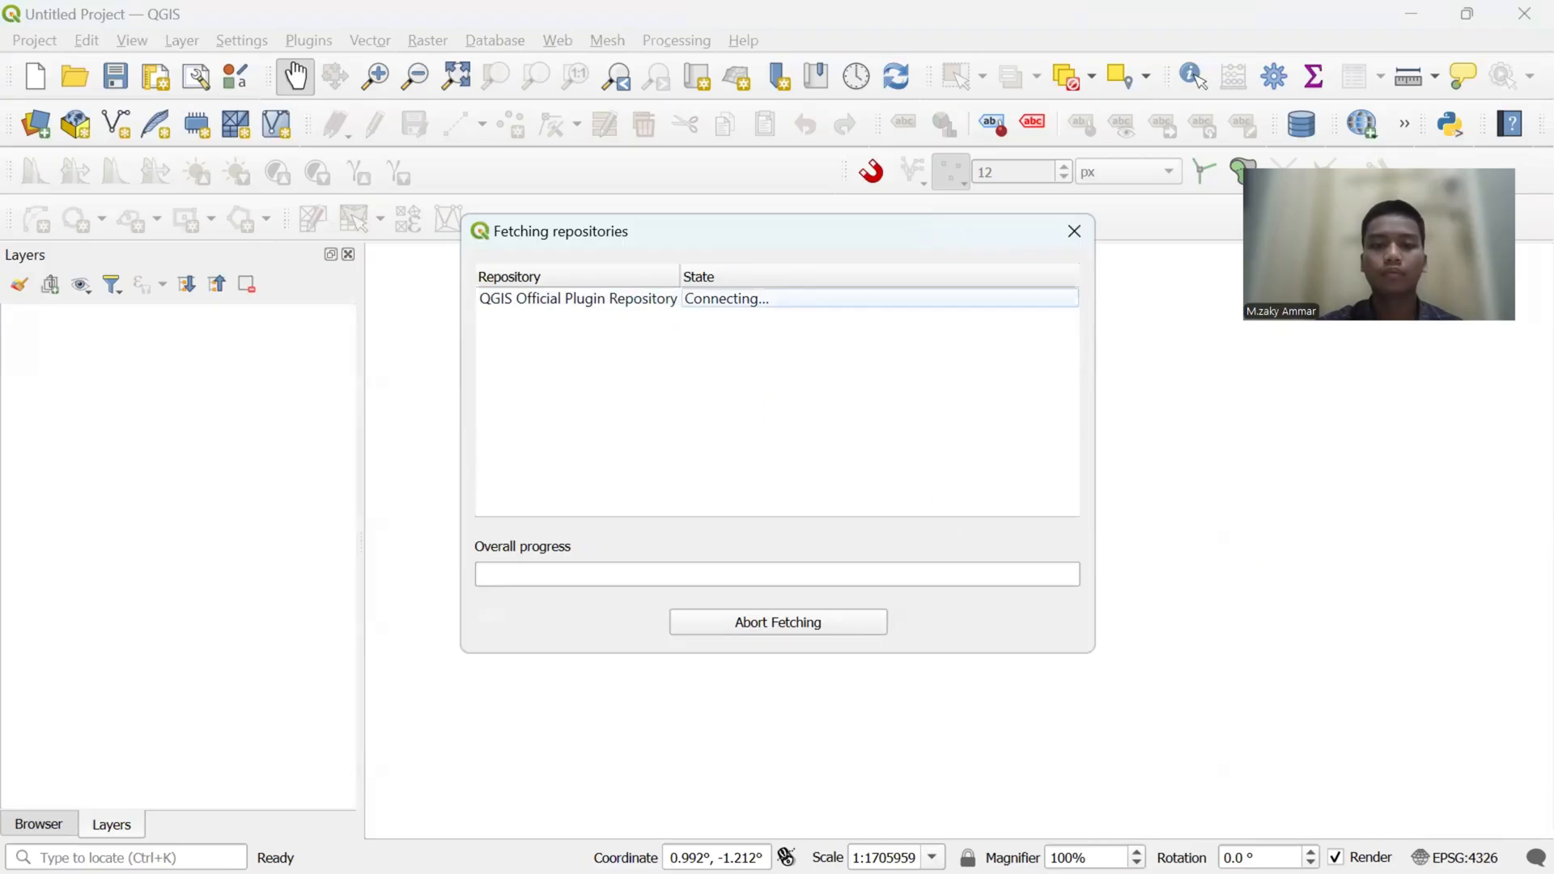
{"action": "left_click", "coordinate": [1074, 231]}
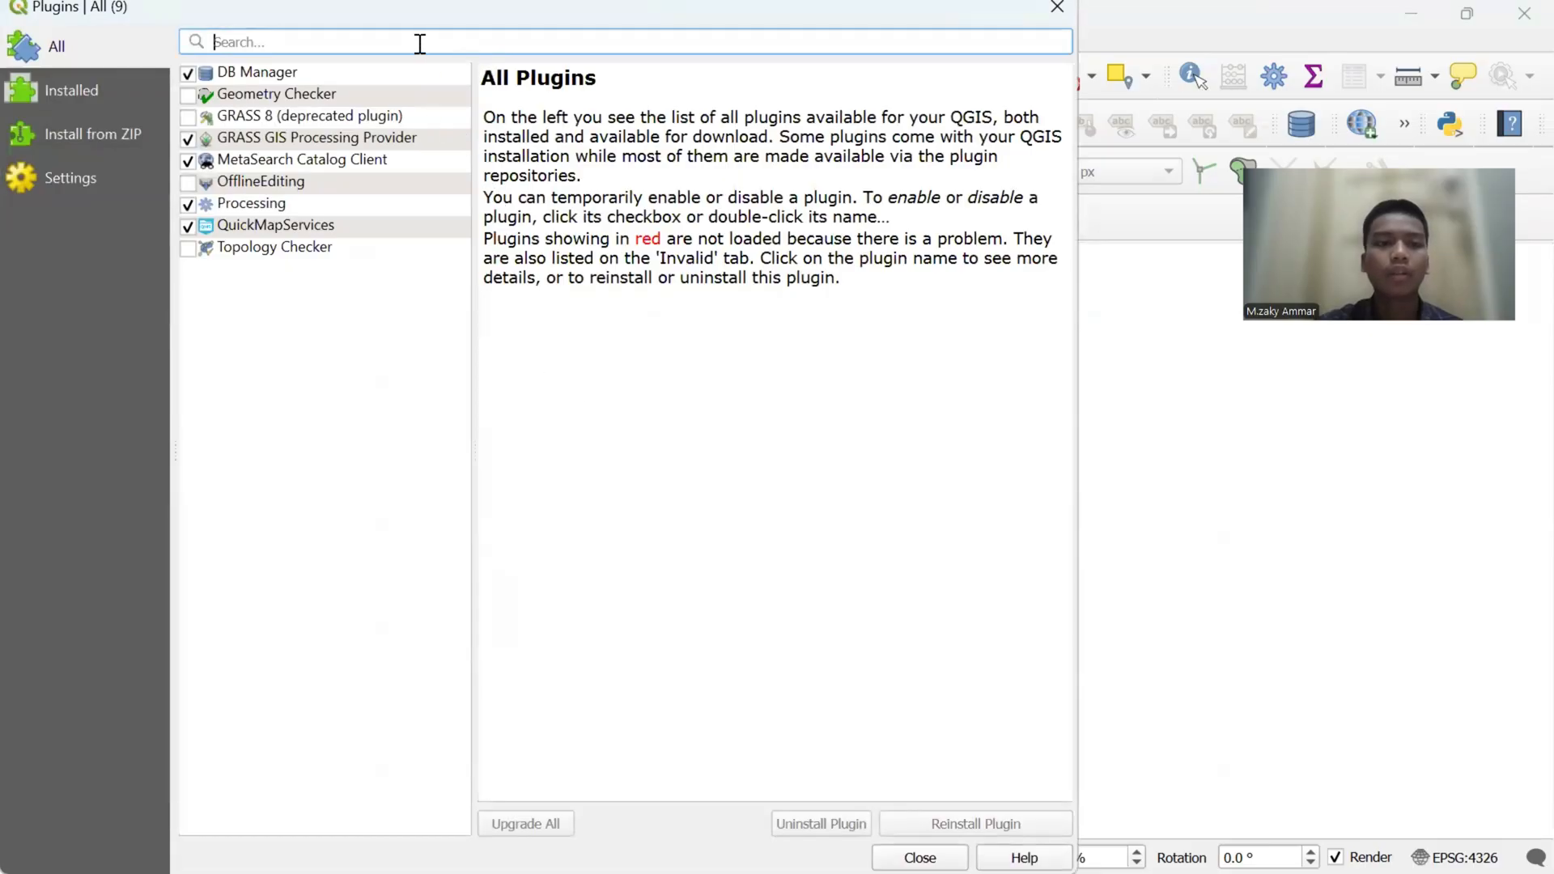
{"action": "type", "text": "qui"}
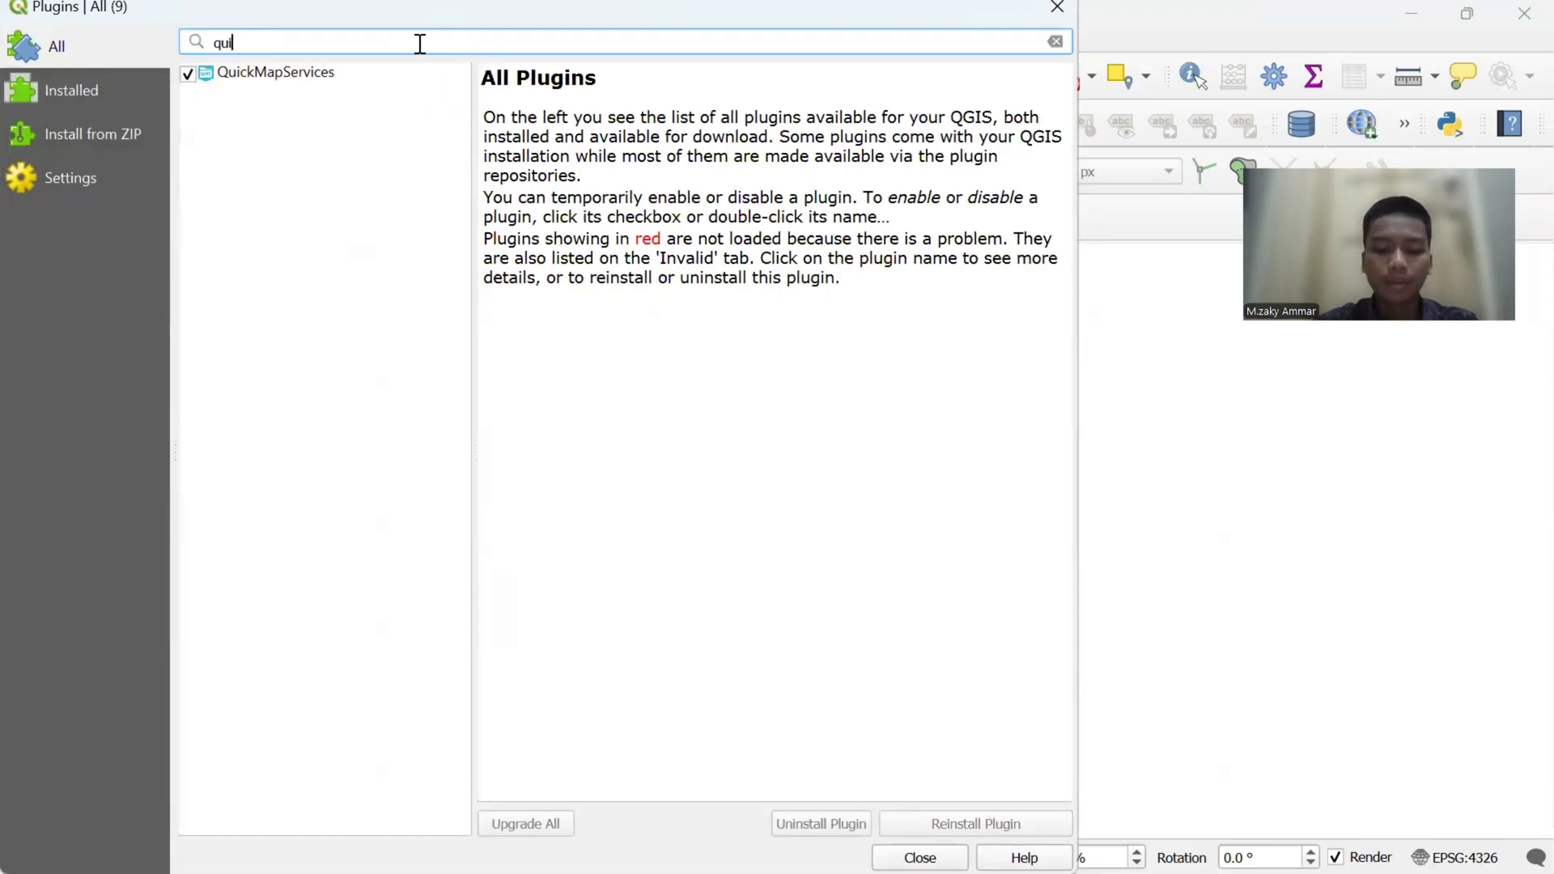
{"action": "type", "text": "ckmap"}
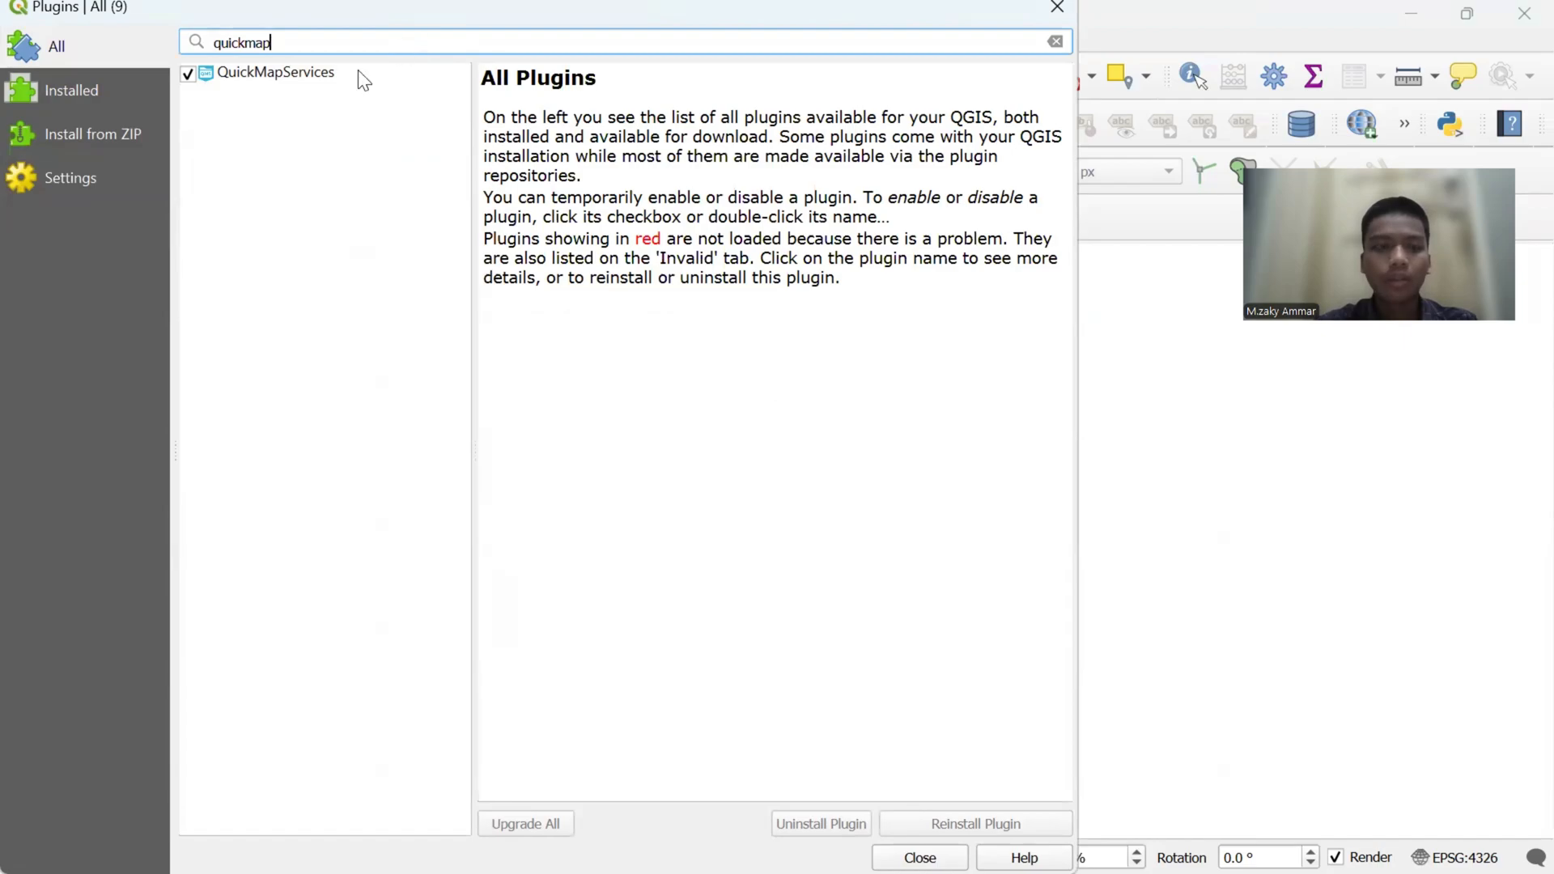
{"action": "left_click", "coordinate": [188, 75]}
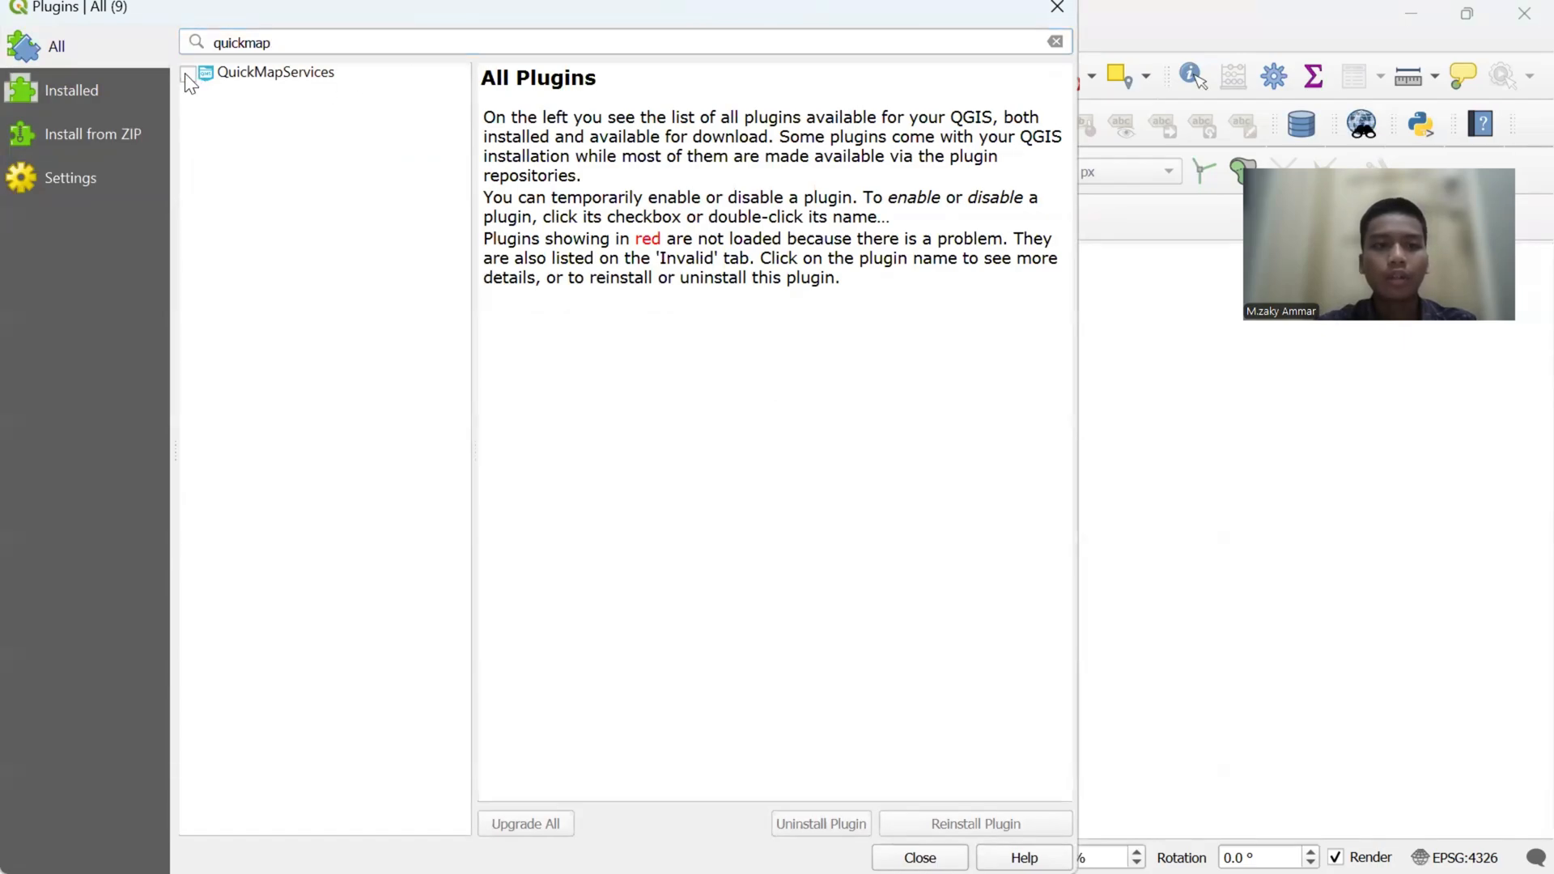
{"action": "left_click", "coordinate": [186, 74]}
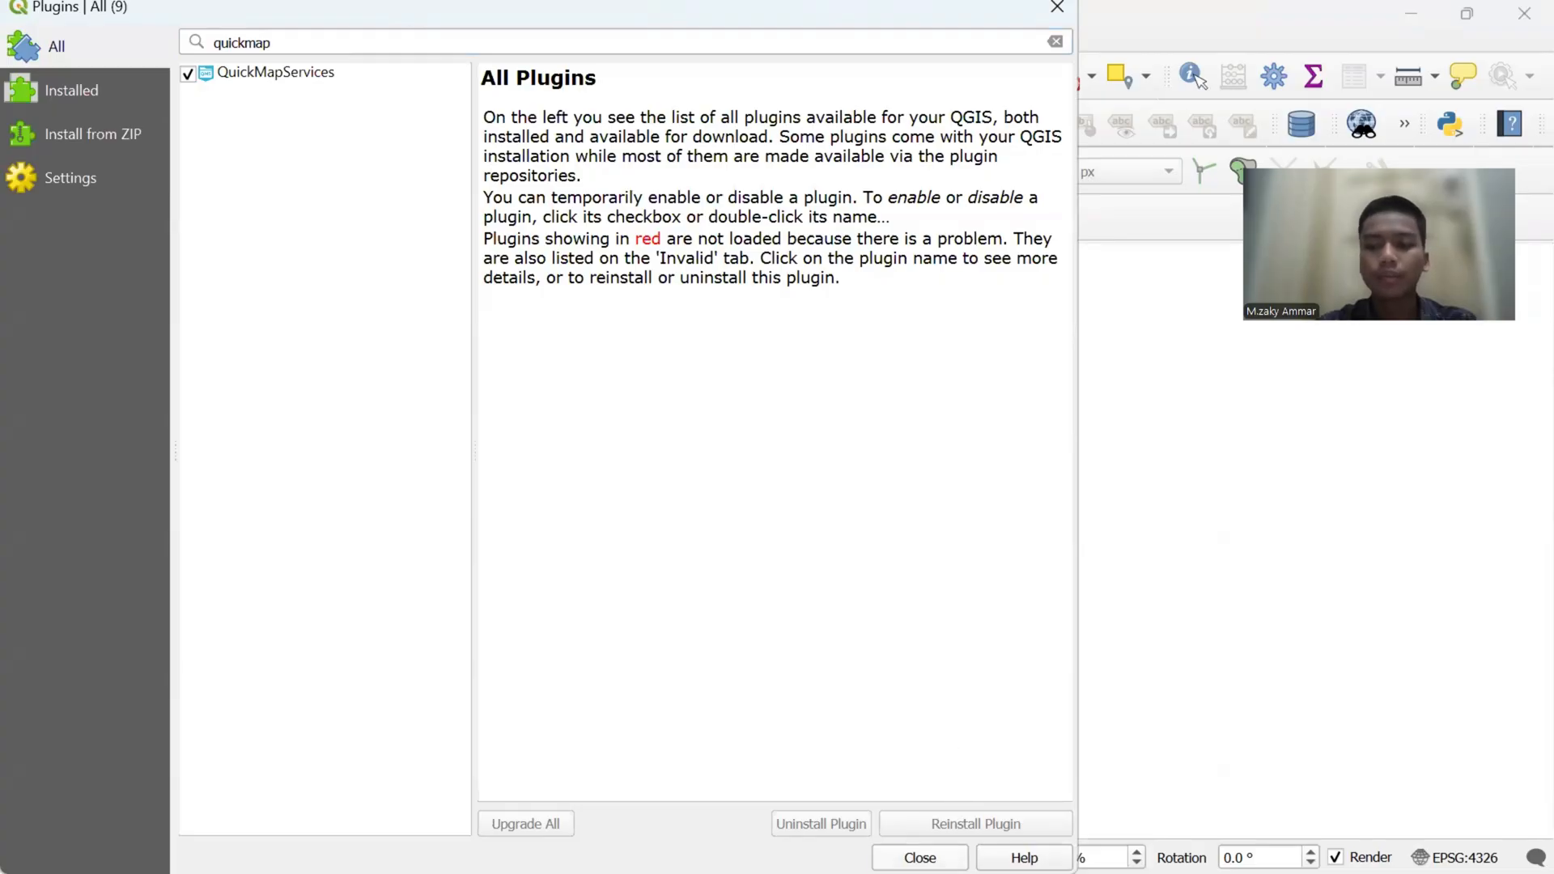
{"action": "left_click", "coordinate": [920, 858]}
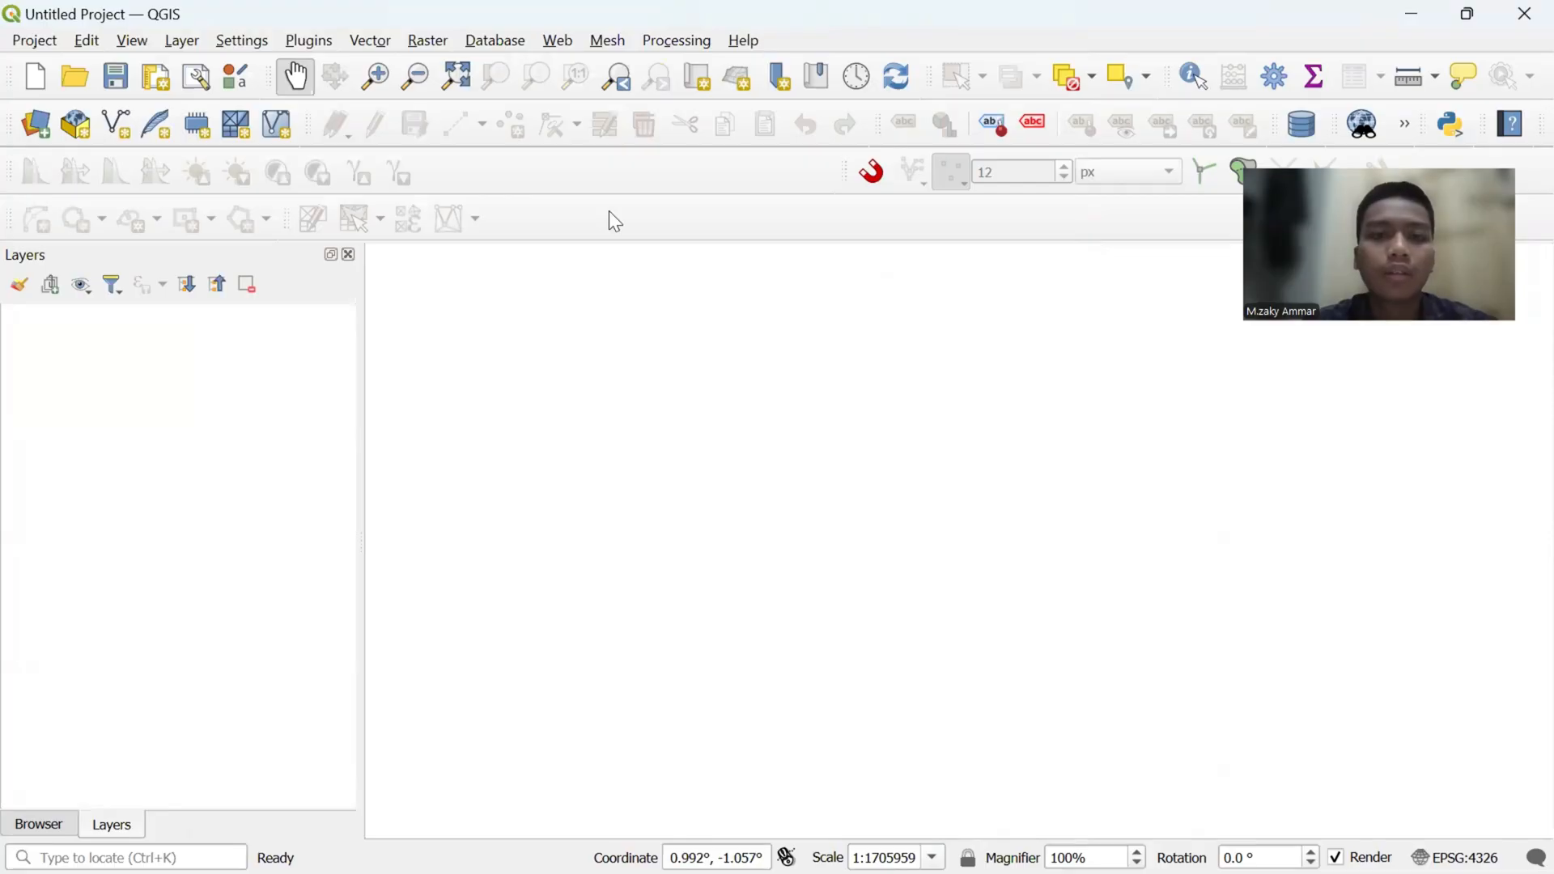
- Add the ESRI Ocean basemap from QuickMapServices to the project
{"action": "left_click", "coordinate": [558, 41]}
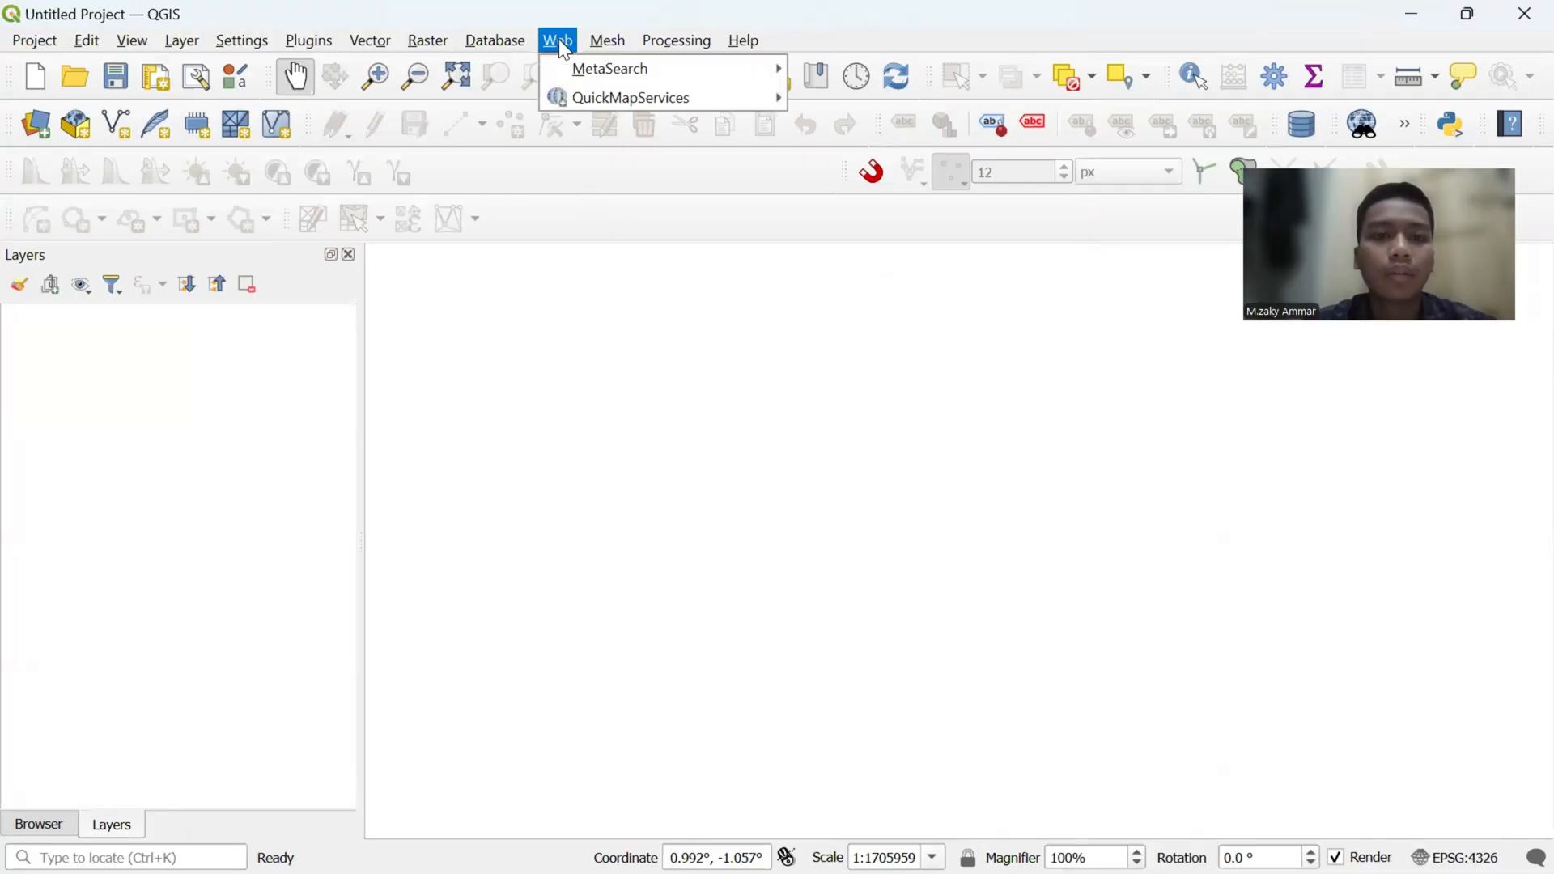
{"action": "mouse_move", "coordinate": [598, 95]}
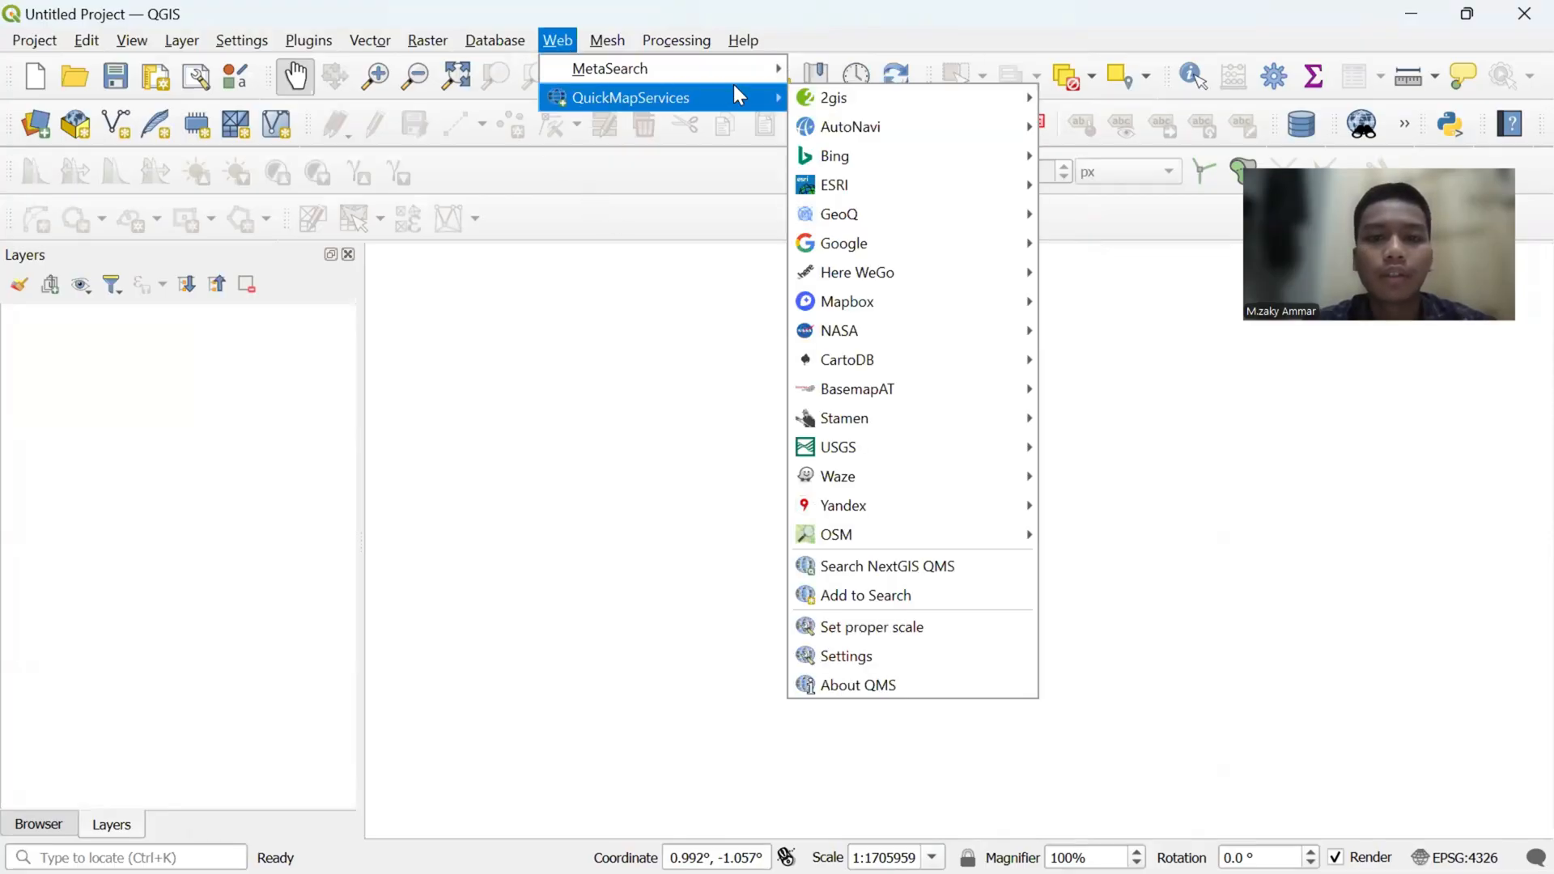
{"action": "mouse_move", "coordinate": [986, 183]}
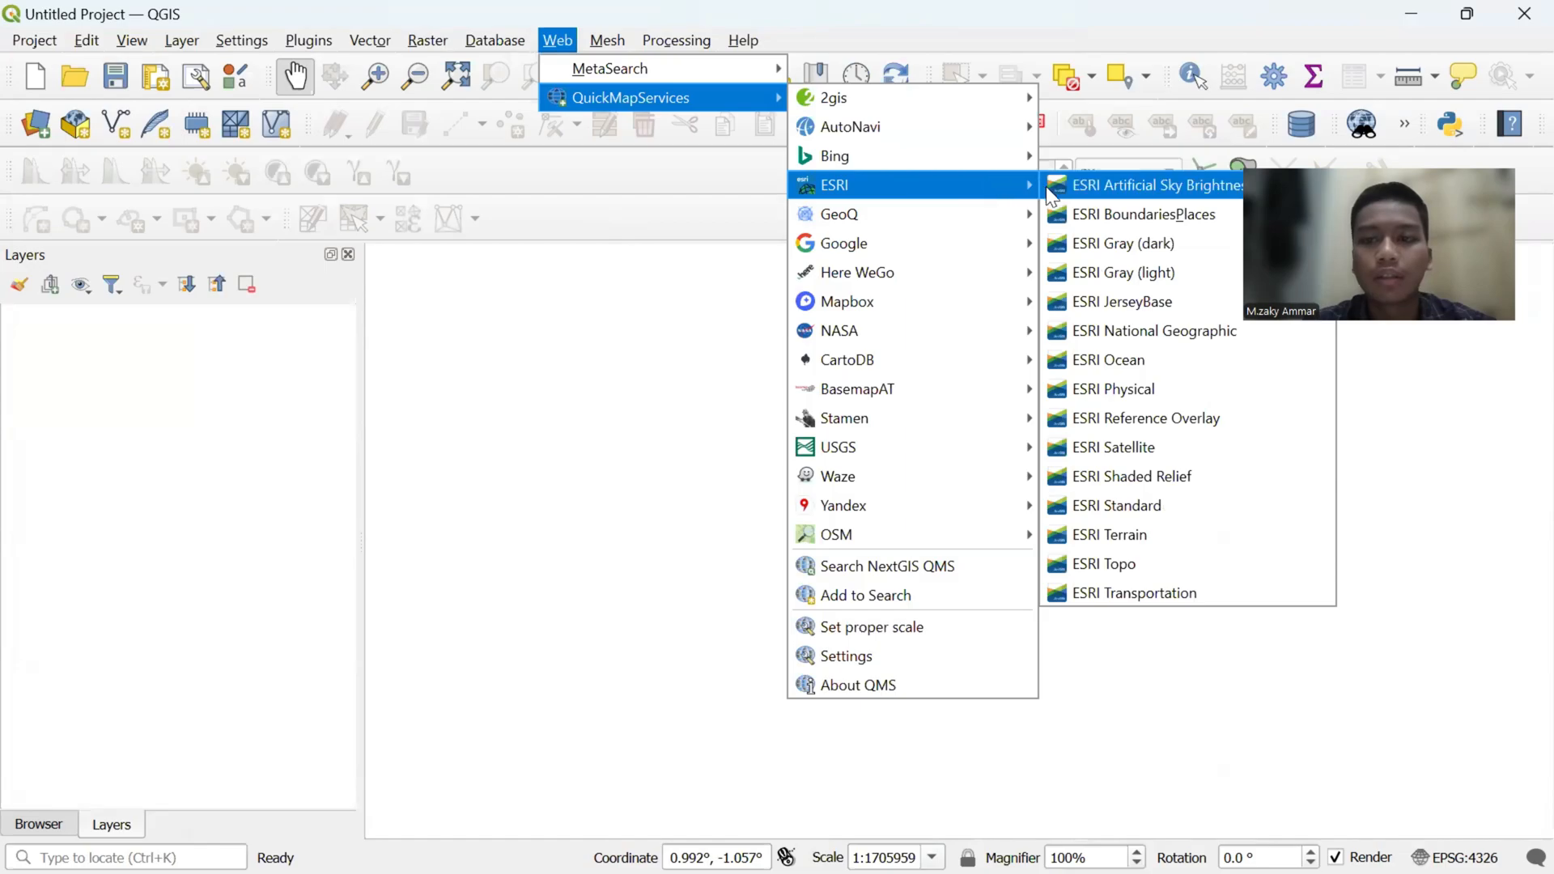
{"action": "left_click", "coordinate": [1107, 363]}
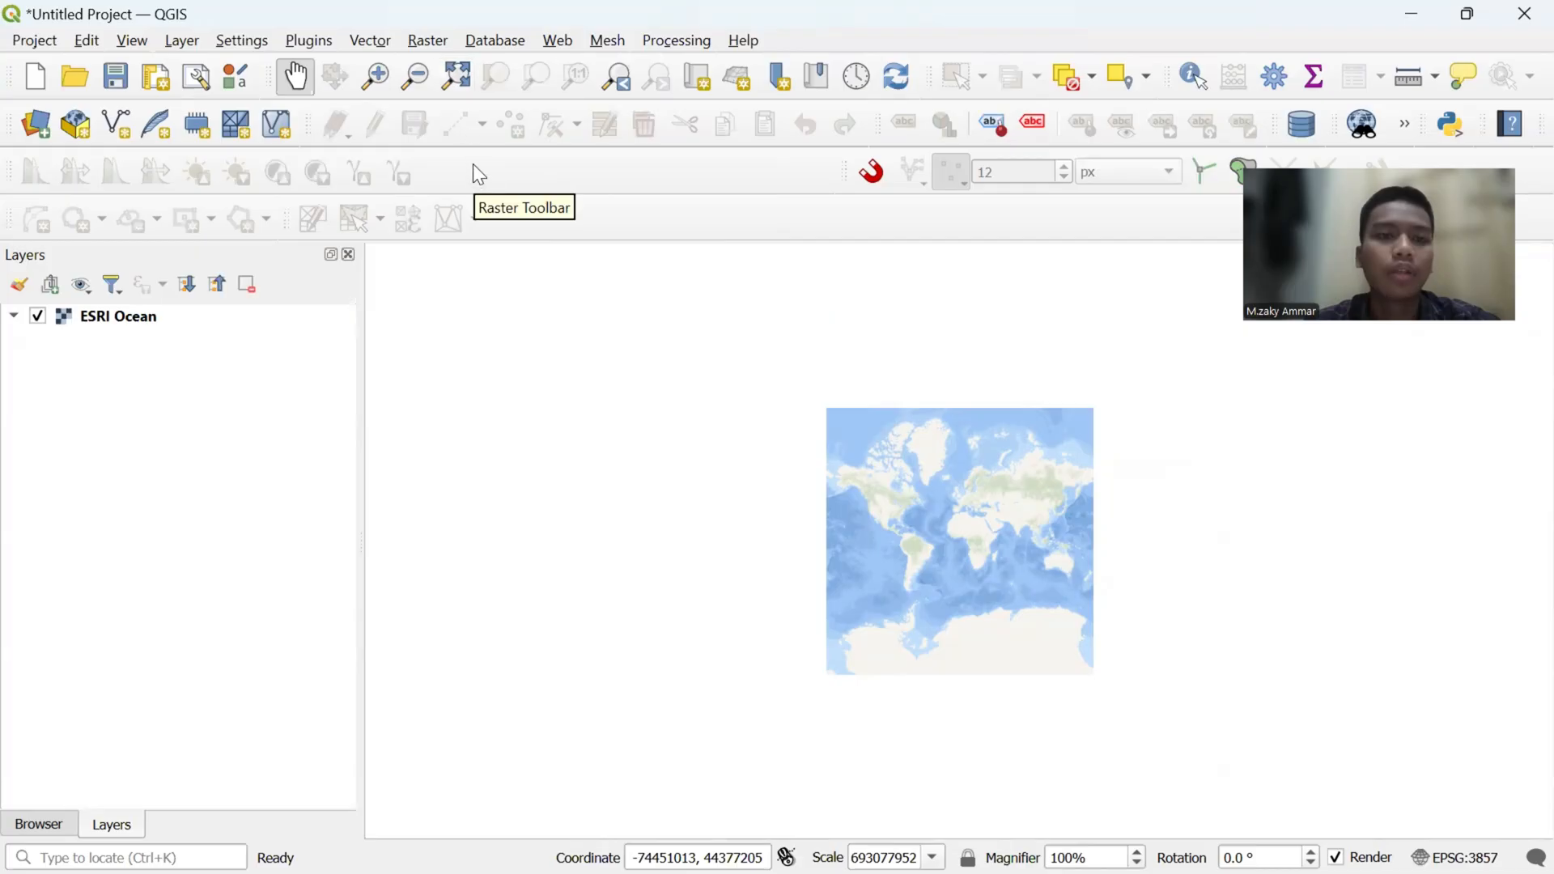
- Choose Batas_Adm_Kecamatan_Indonesia.shp from the Documents folder as the source of a new vector layer
{"action": "left_click", "coordinate": [185, 42]}
{"action": "mouse_move", "coordinate": [280, 117]}
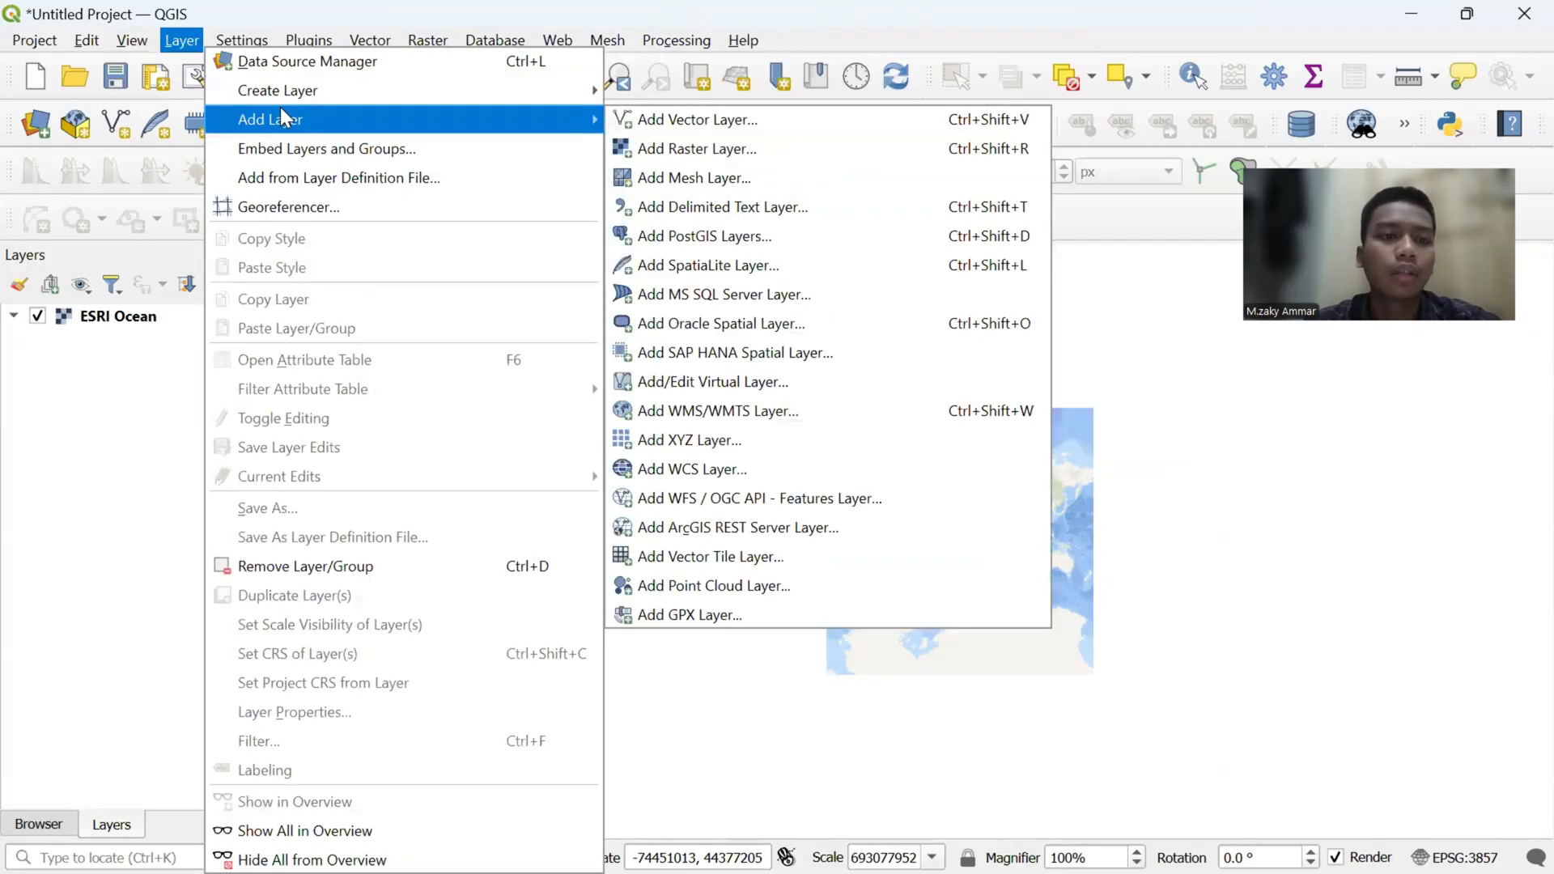
{"action": "left_click", "coordinate": [634, 118]}
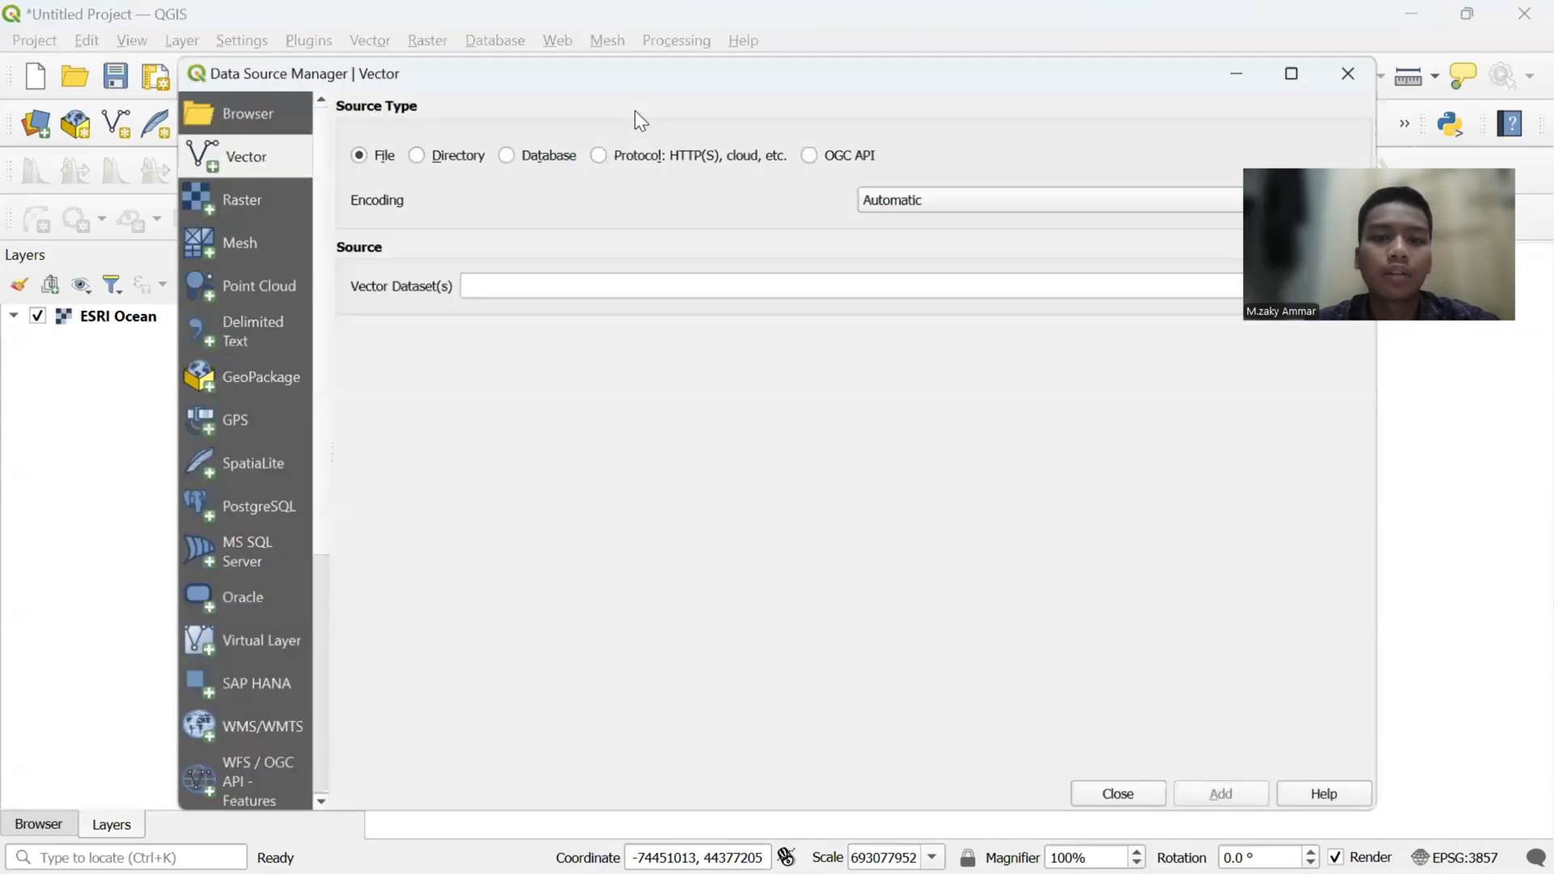
{"action": "left_click", "coordinate": [1154, 178]}
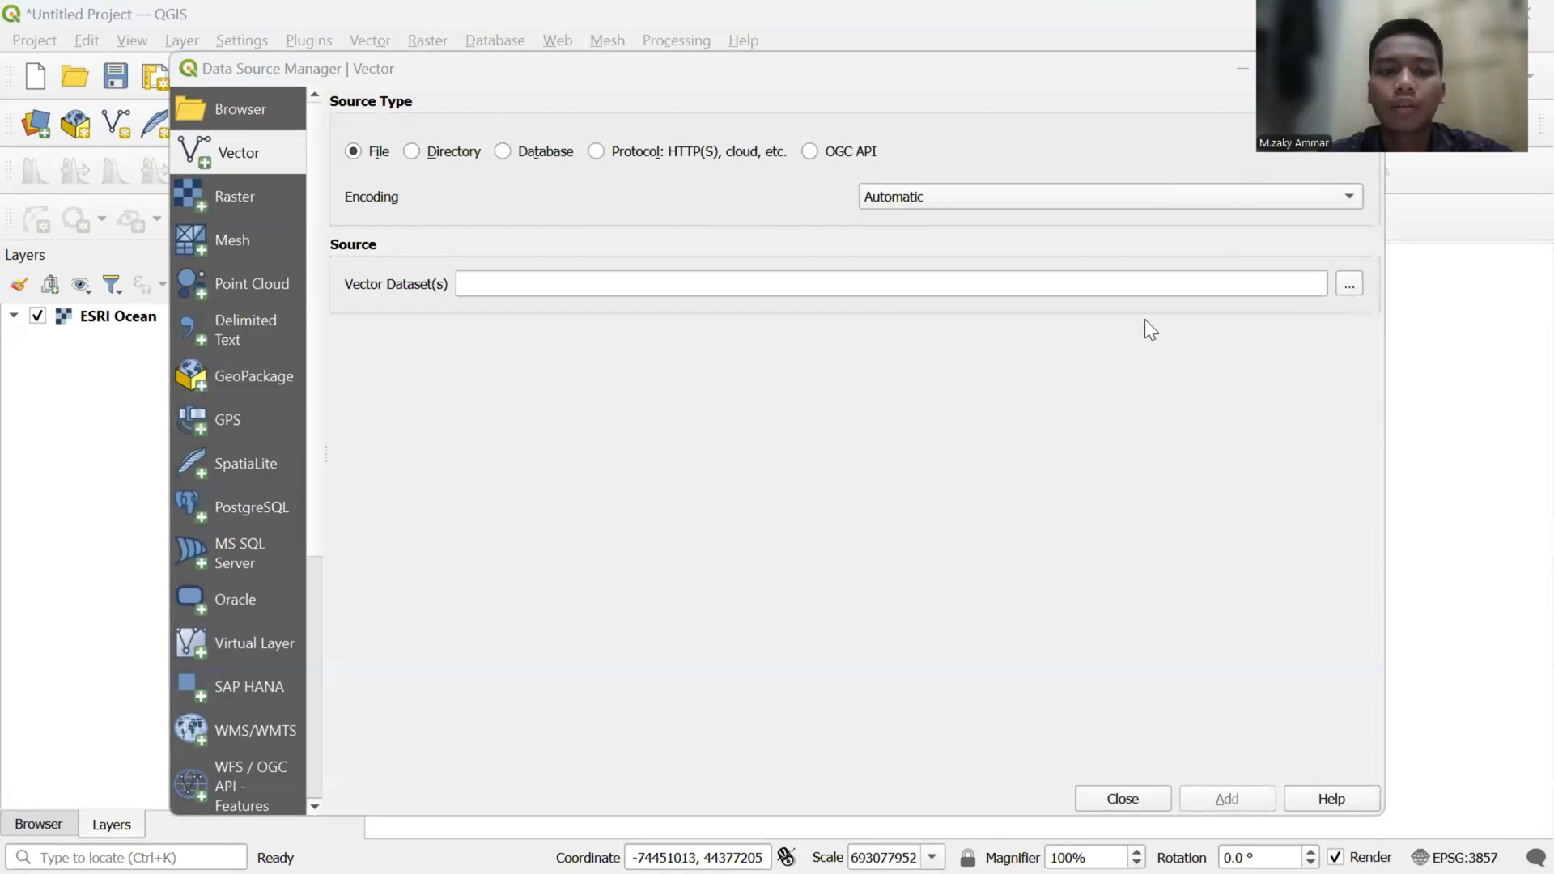
{"action": "left_click", "coordinate": [1347, 284]}
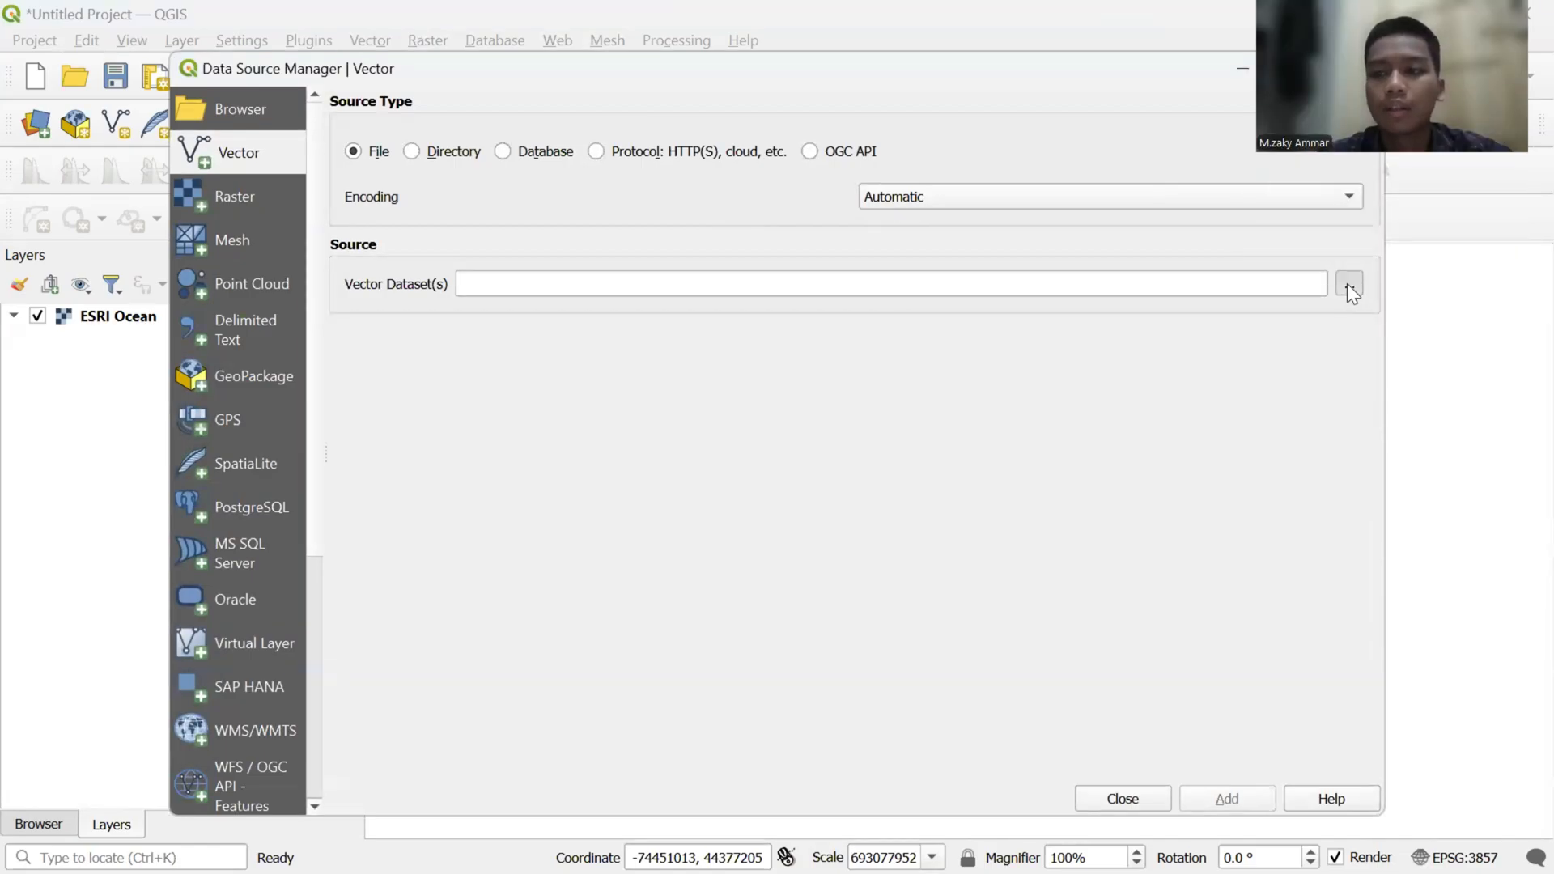
{"action": "left_click", "coordinate": [1346, 283]}
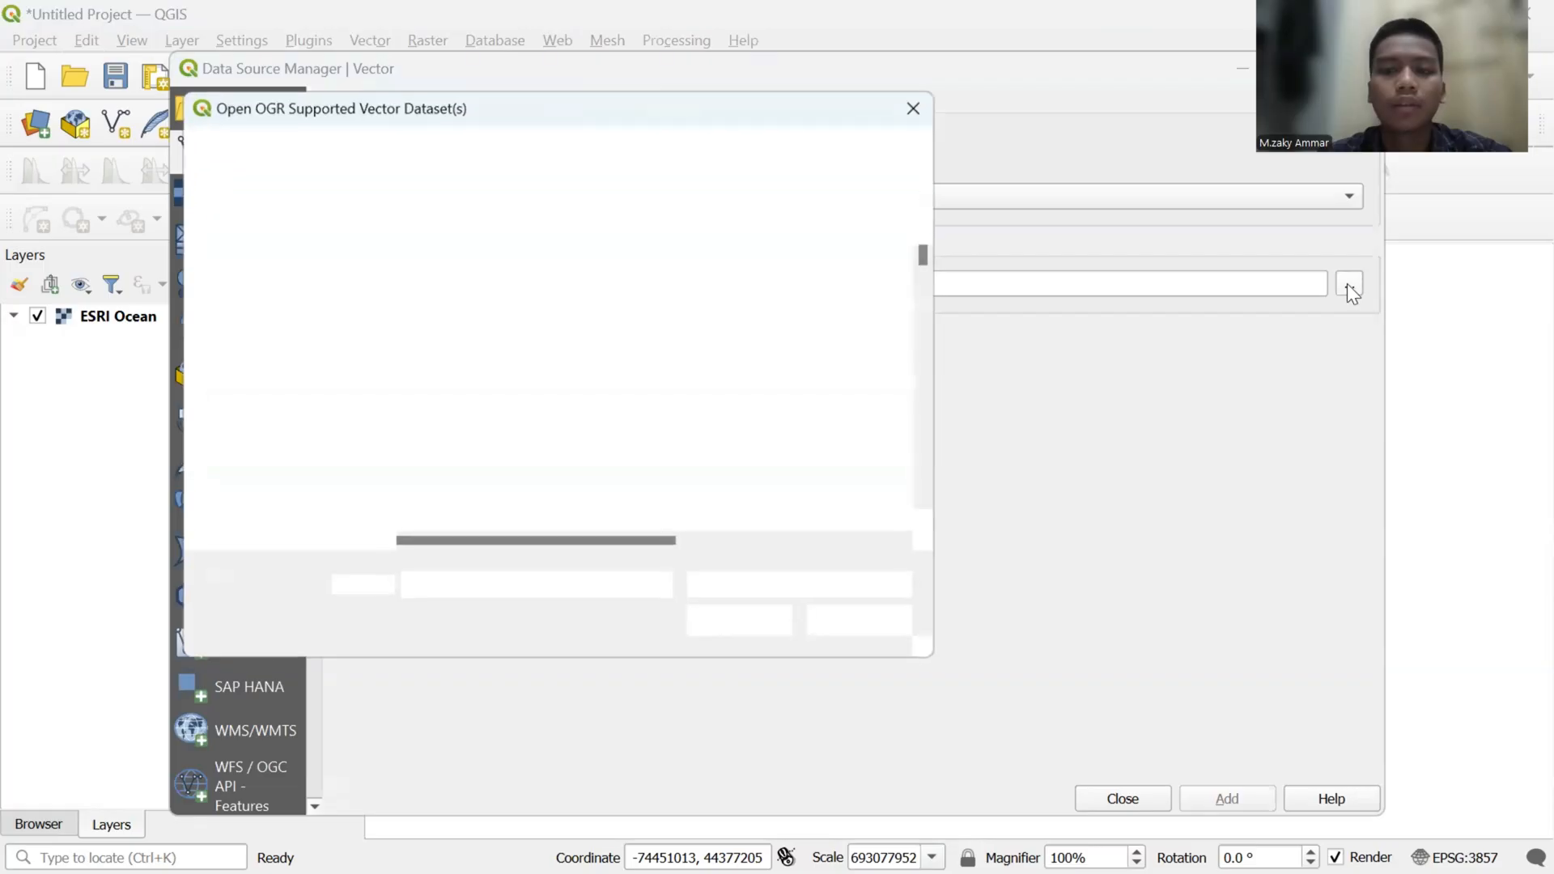
{"action": "scroll", "coordinate": [335, 374], "scroll_direction": "down", "scroll_amount": 1}
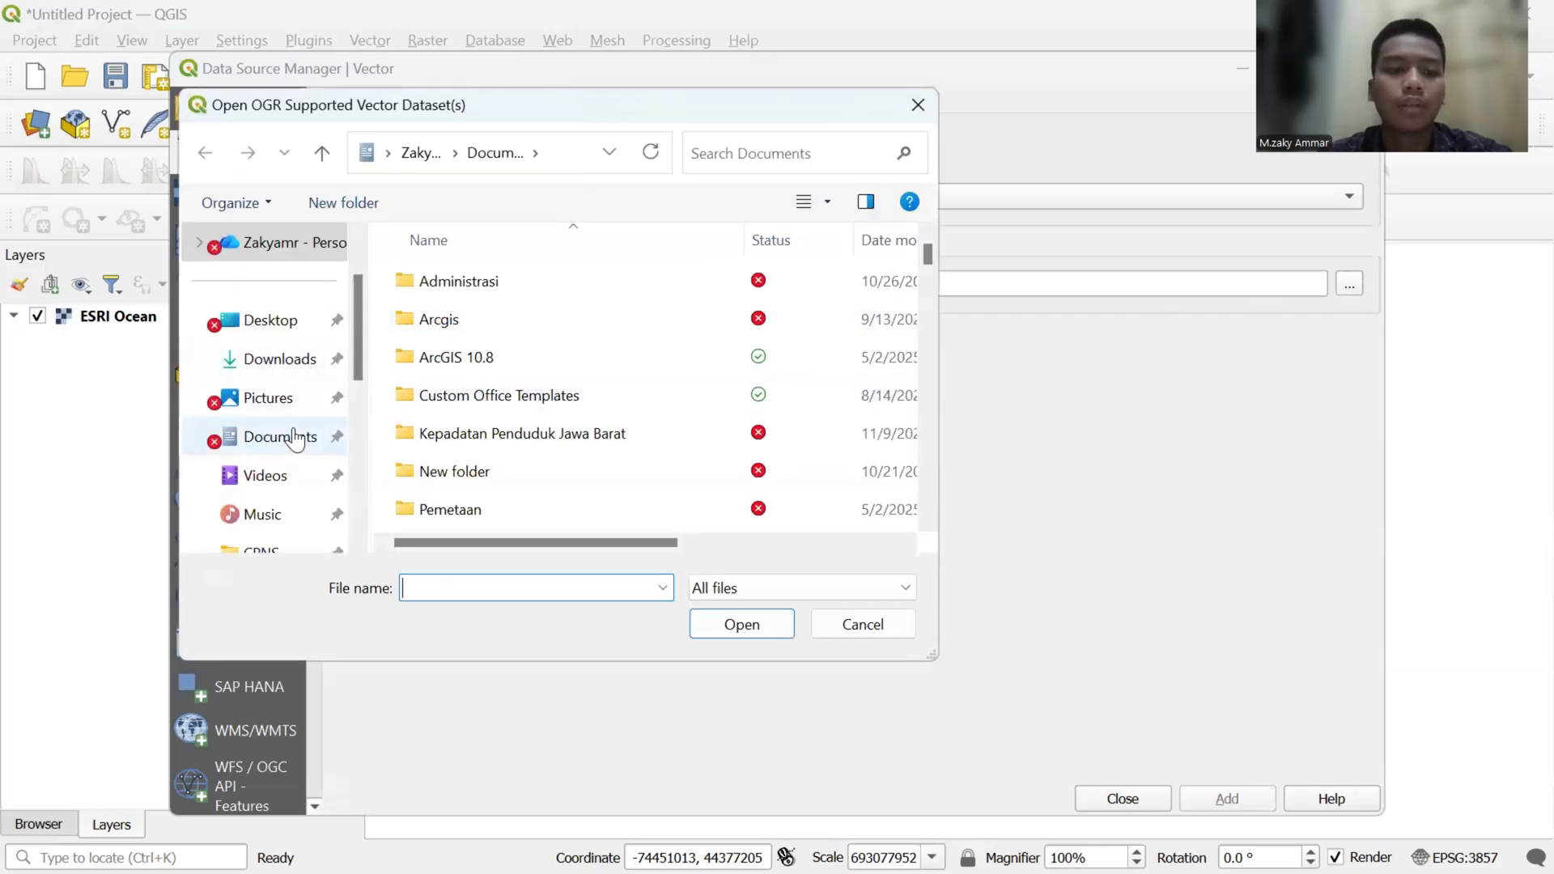
{"action": "left_click", "coordinate": [295, 439]}
{"action": "scroll", "coordinate": [559, 408], "scroll_direction": "down", "scroll_amount": 5}
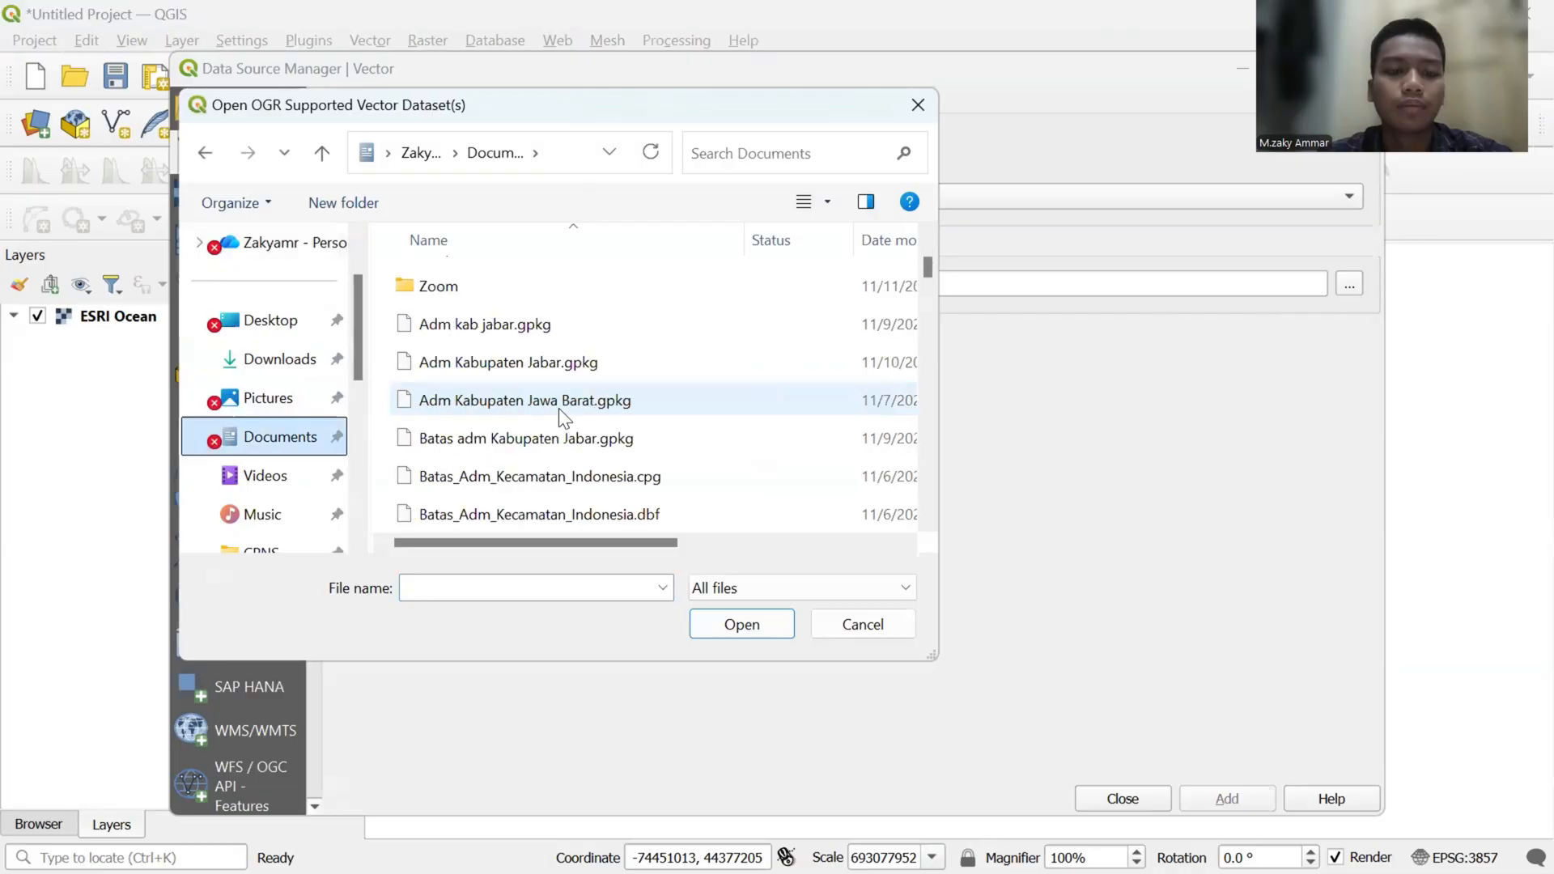
{"action": "scroll", "coordinate": [559, 408], "scroll_direction": "down", "scroll_amount": 1}
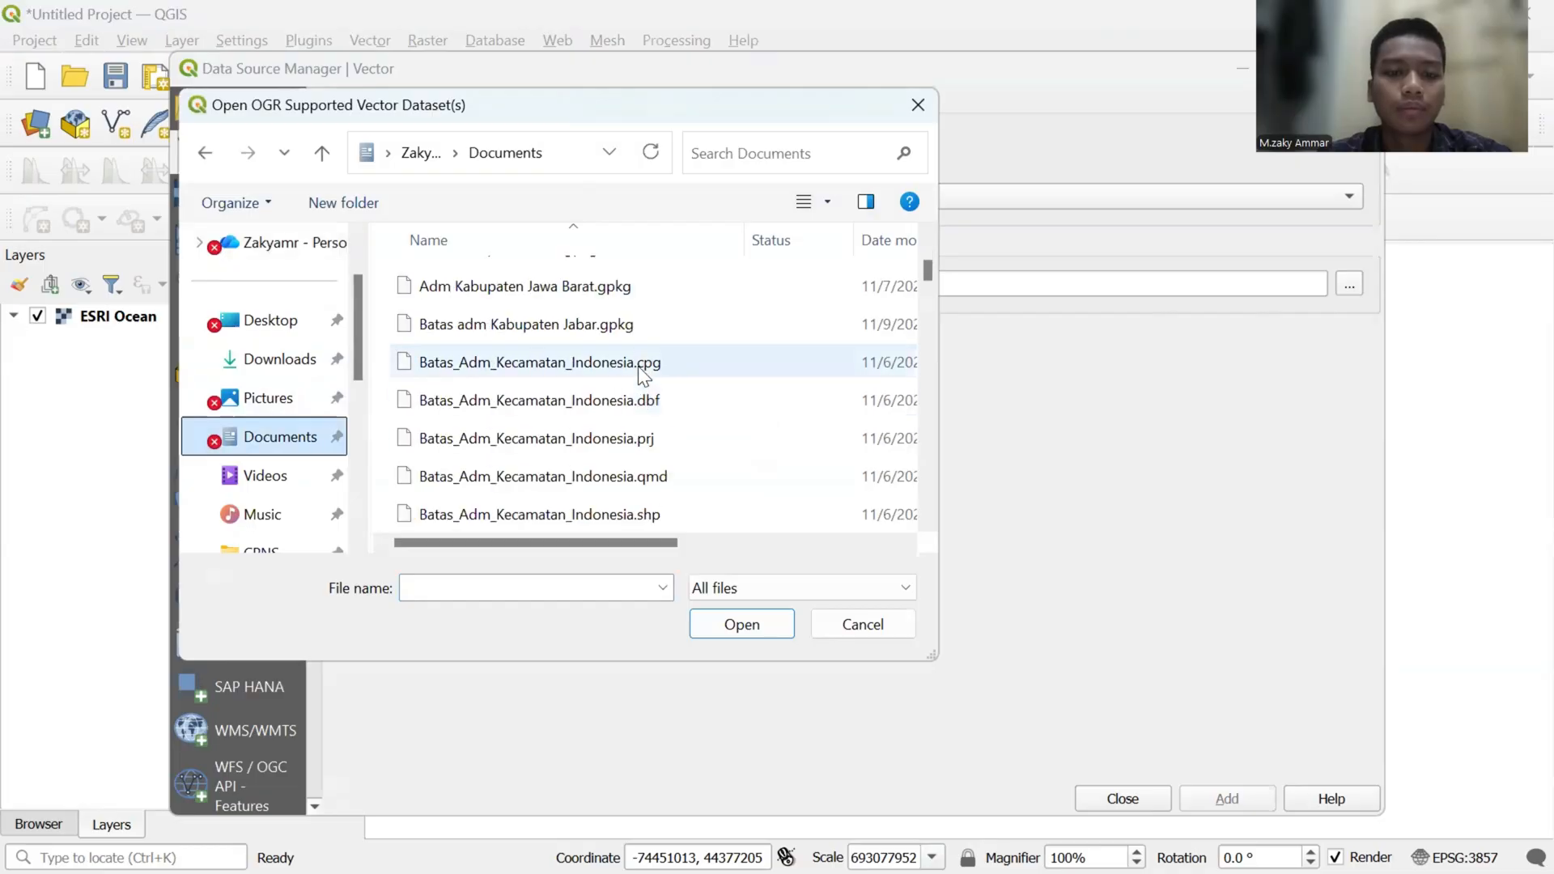
{"action": "left_click", "coordinate": [637, 515]}
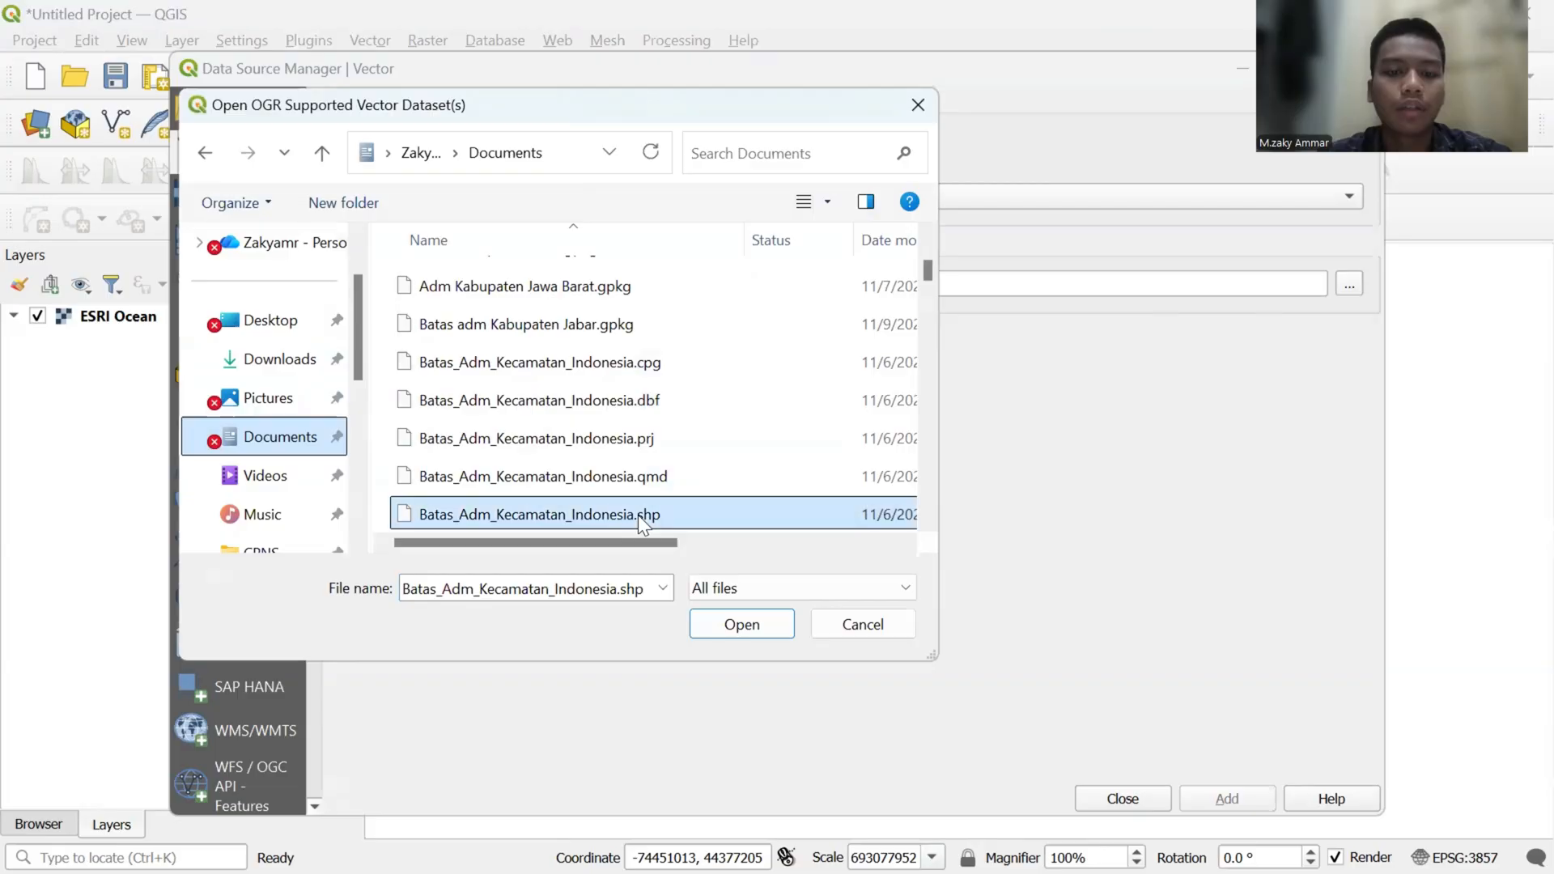
{"action": "left_click", "coordinate": [724, 624]}
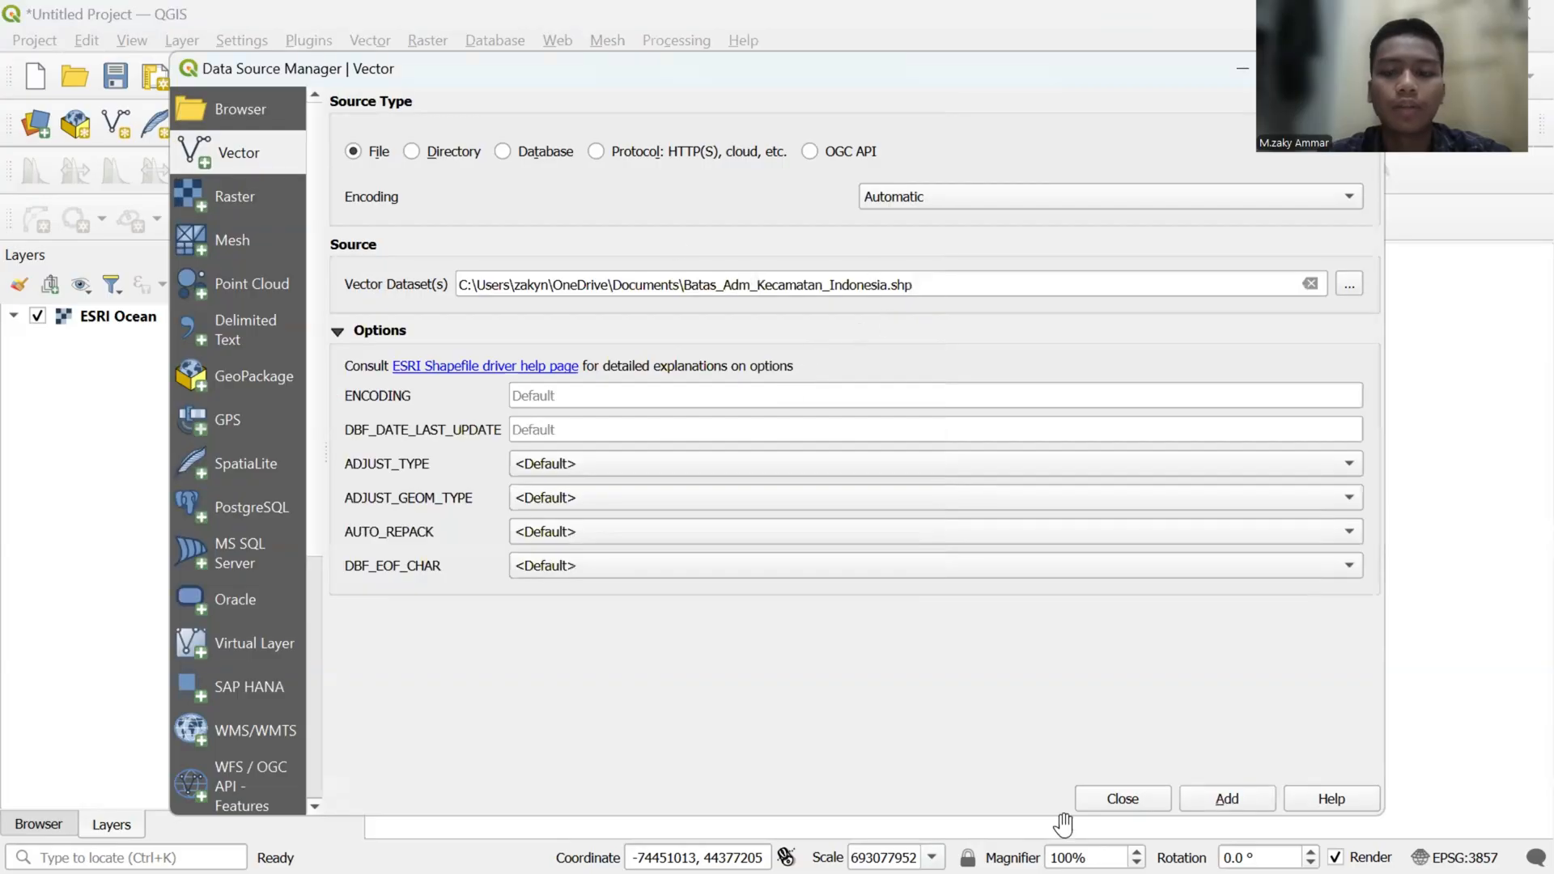
- Add the chosen shapefile to the project and zoom the map to the Batas_Adm_Kecamatan_Indonesia layer
{"action": "left_click", "coordinate": [1244, 803]}
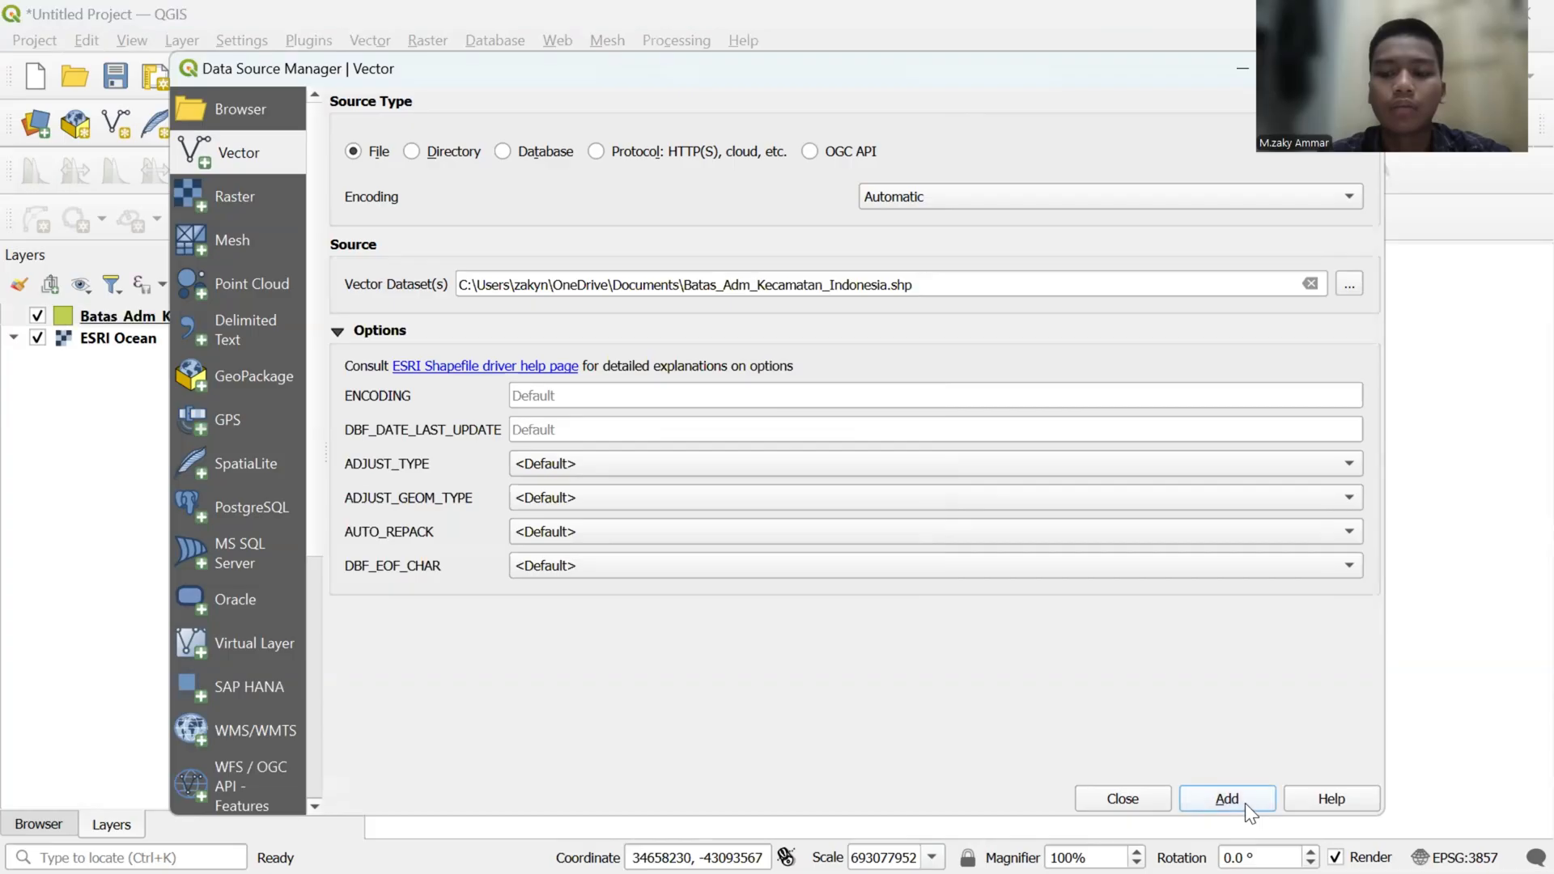
{"action": "left_click", "coordinate": [1142, 802]}
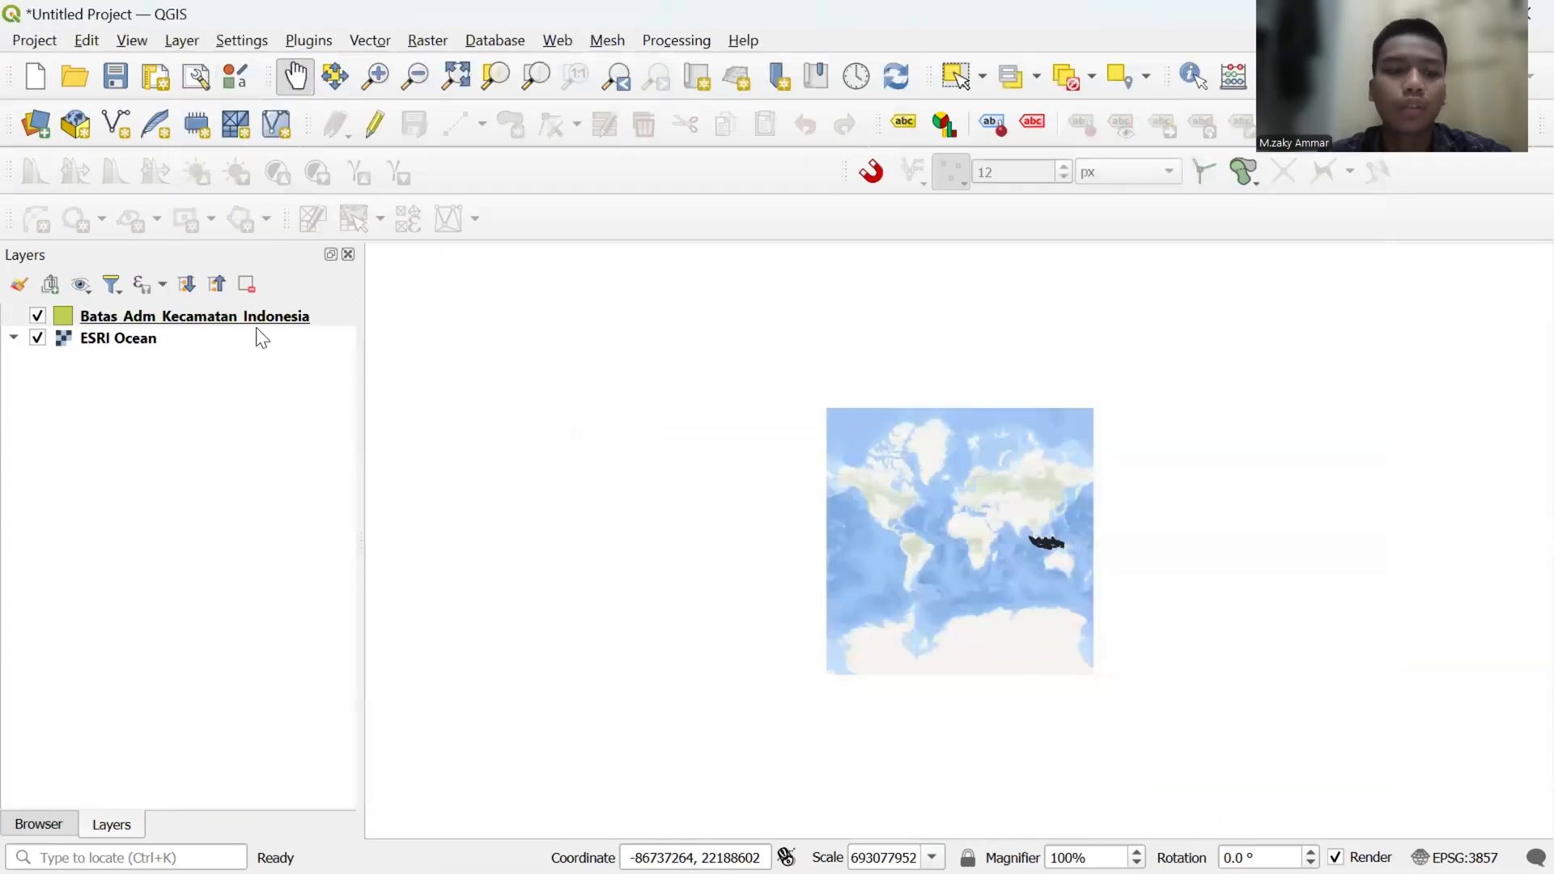
{"action": "right_click", "coordinate": [262, 323]}
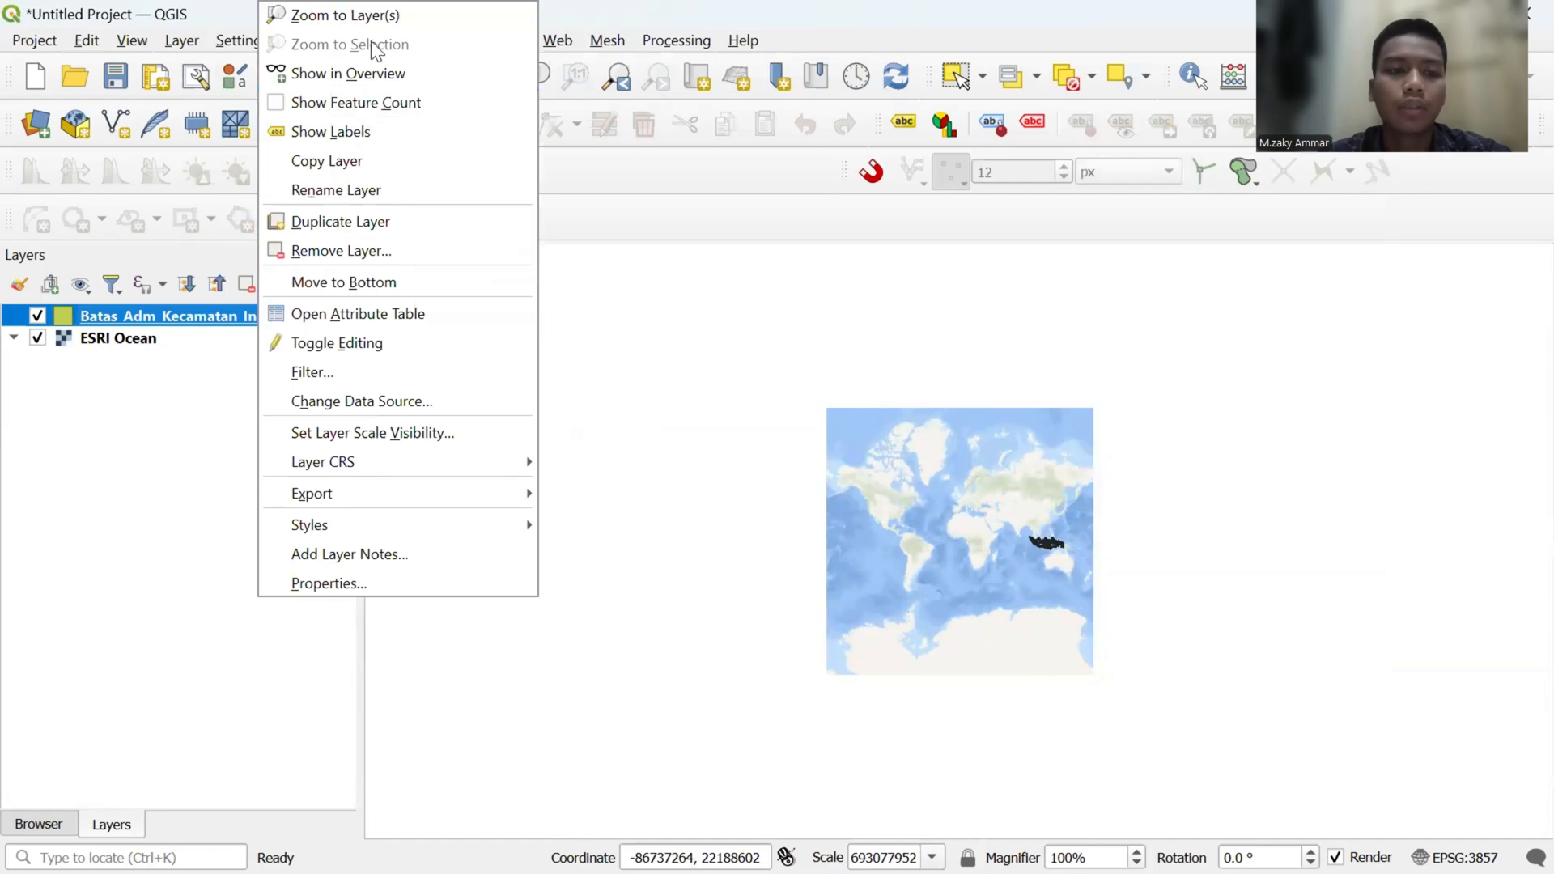
{"action": "left_click", "coordinate": [379, 16]}
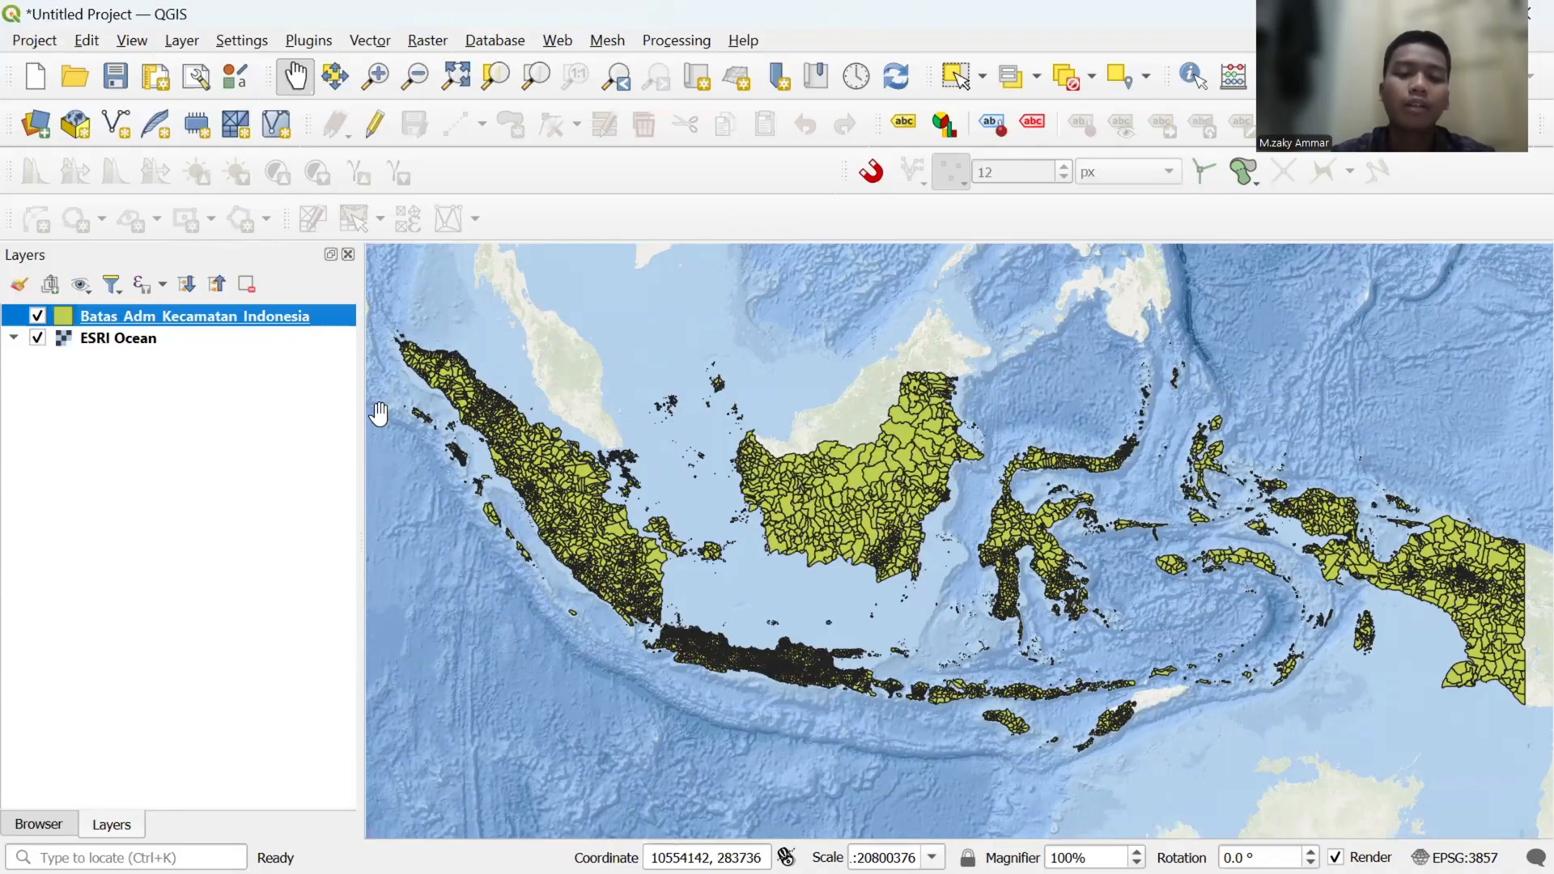
- Filter the Batas_Adm_Kecamatan_Indonesia layer with "nama_prop" = 'JAWA BARAT' and zoom the map to the filtered layer
{"action": "right_click", "coordinate": [257, 316]}
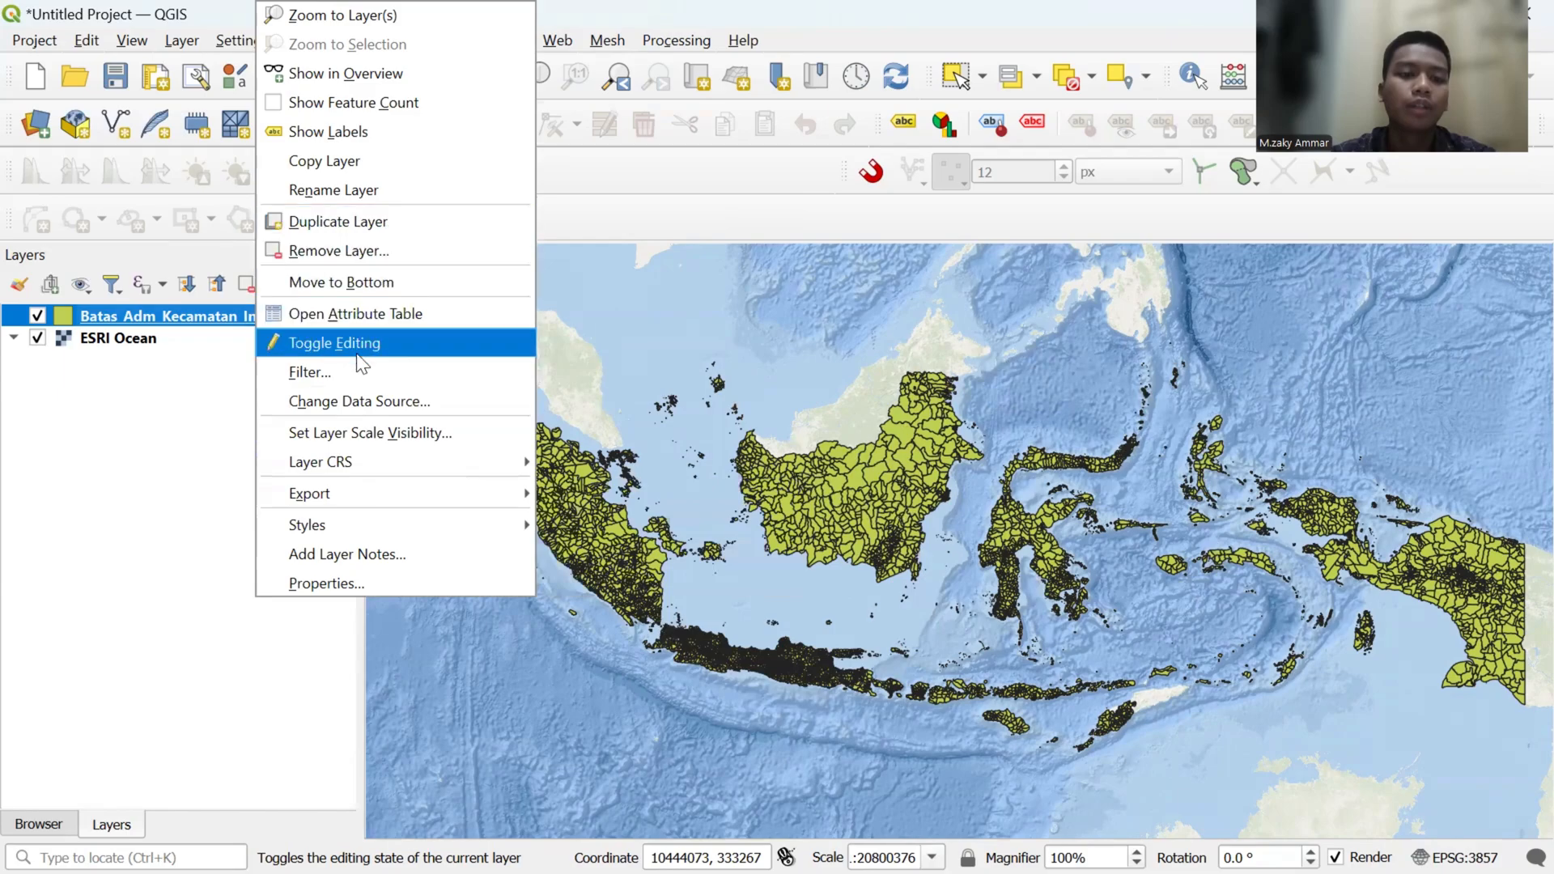
{"action": "left_click", "coordinate": [359, 378]}
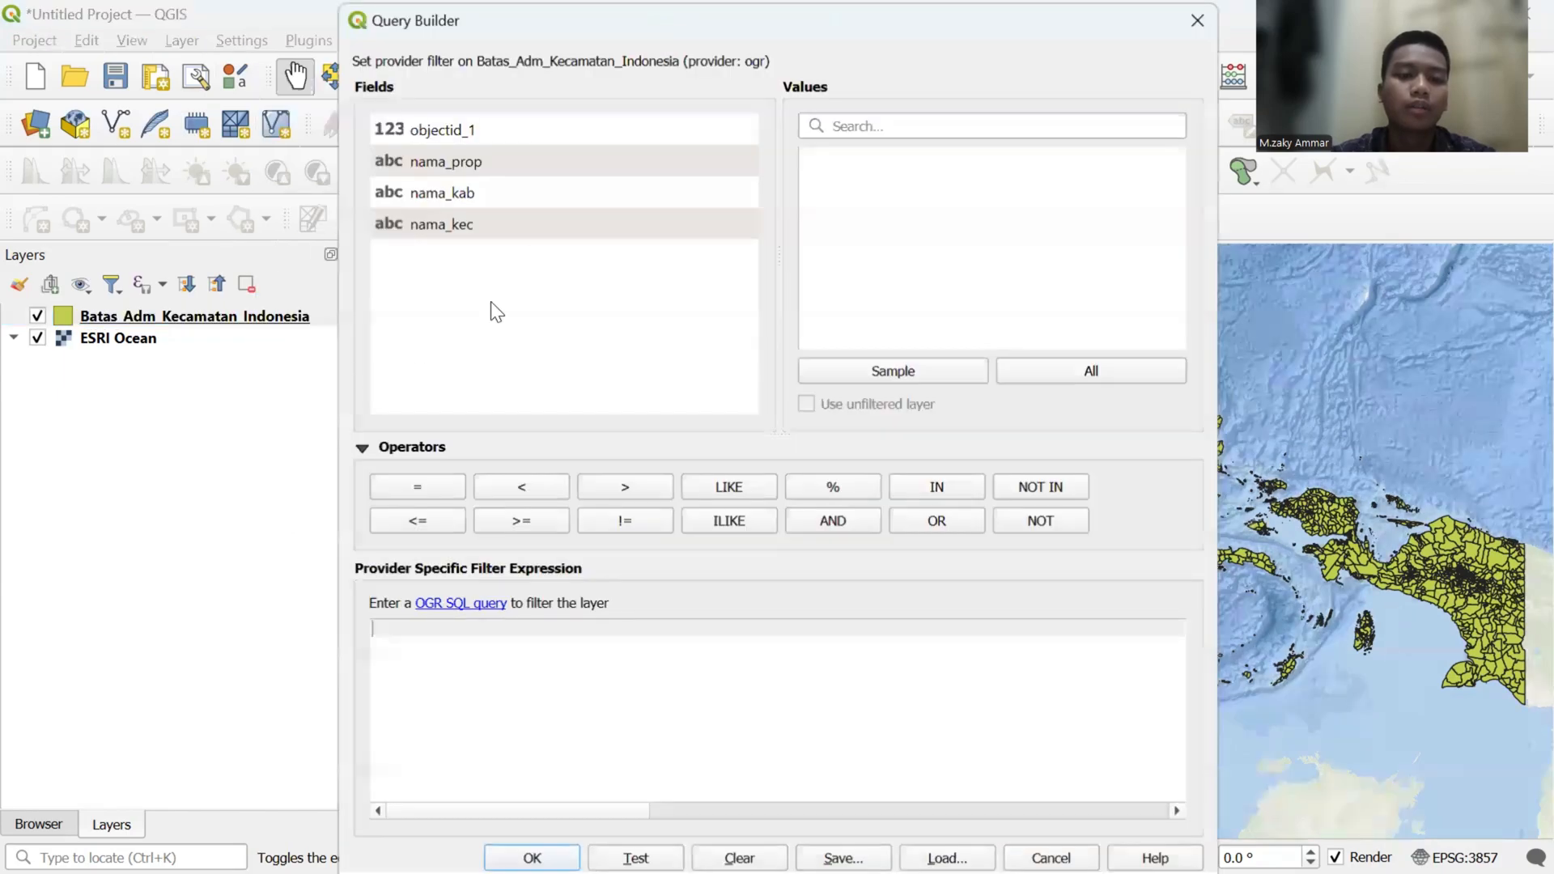
{"action": "double_click", "coordinate": [466, 161]}
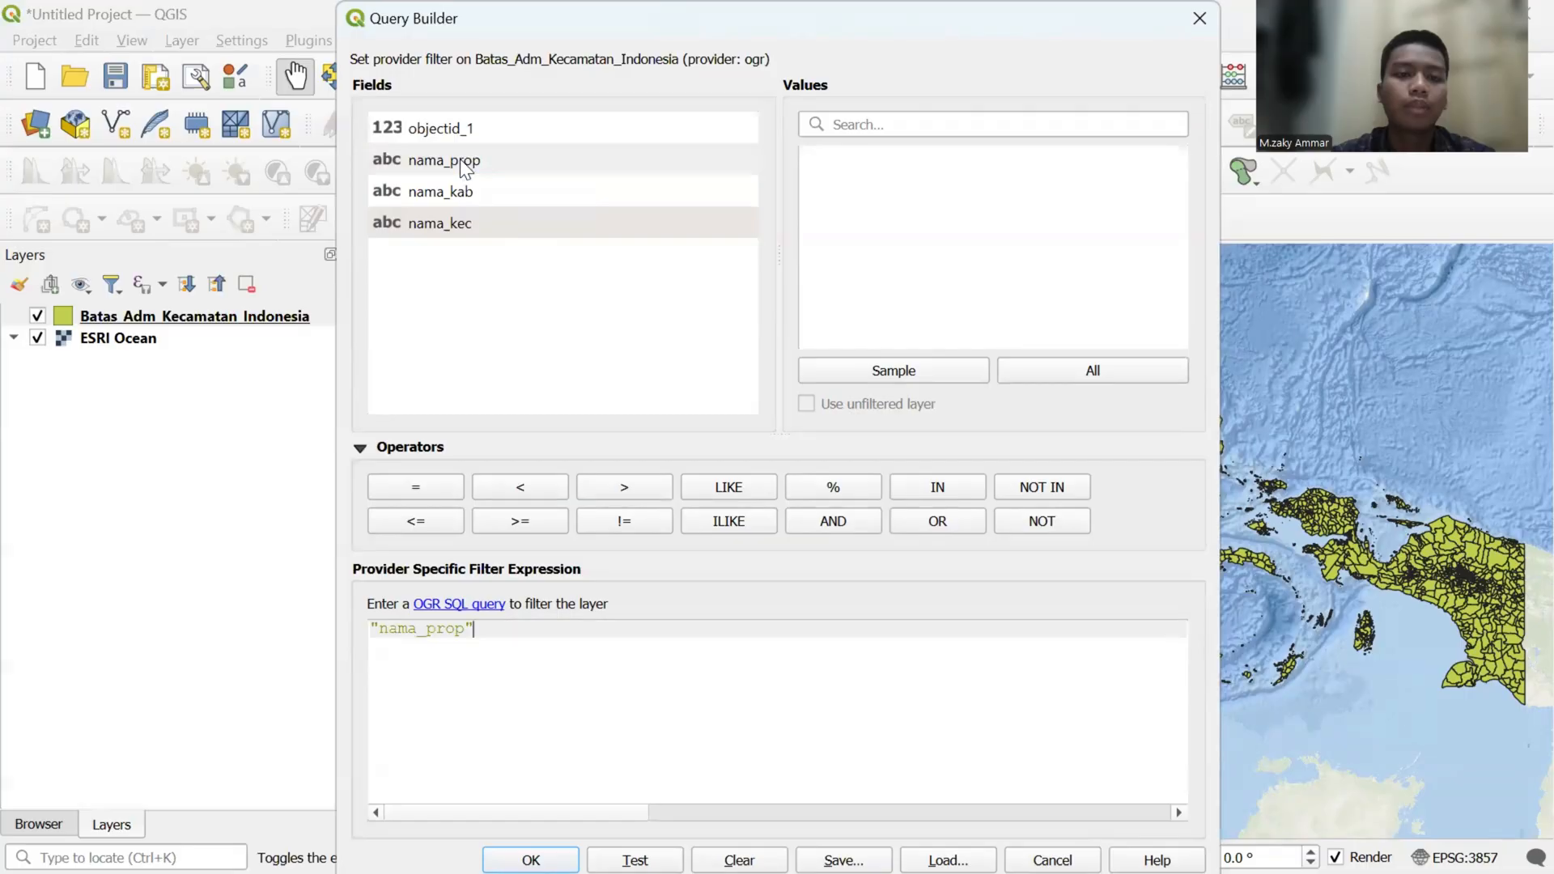
{"action": "left_click", "coordinate": [427, 487]}
{"action": "left_click", "coordinate": [1045, 378]}
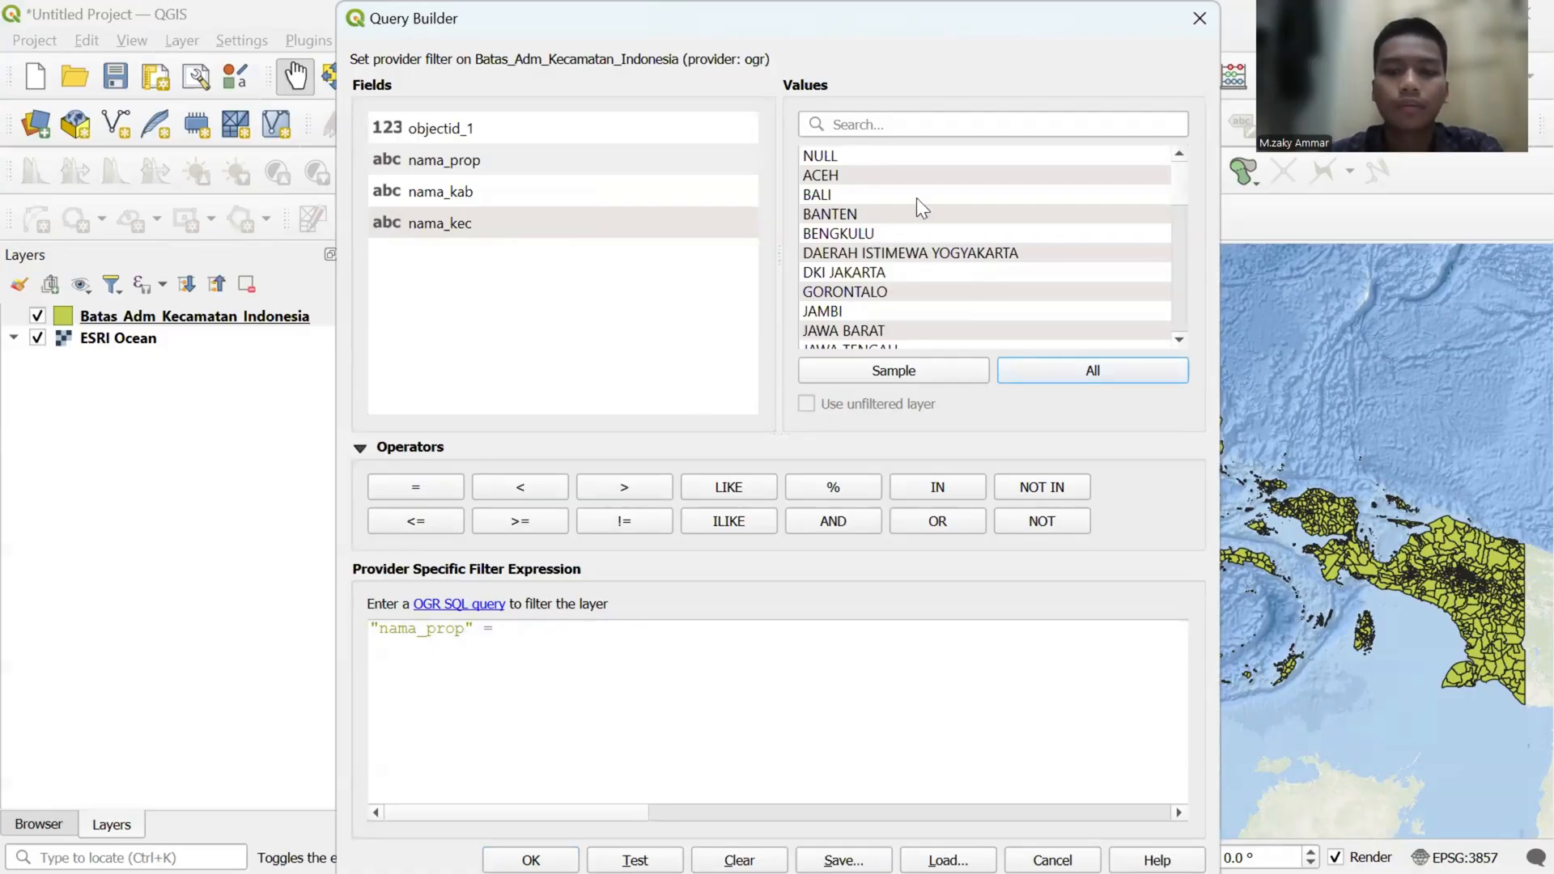
{"action": "left_click", "coordinate": [913, 124]}
{"action": "type", "text": "jaw"}
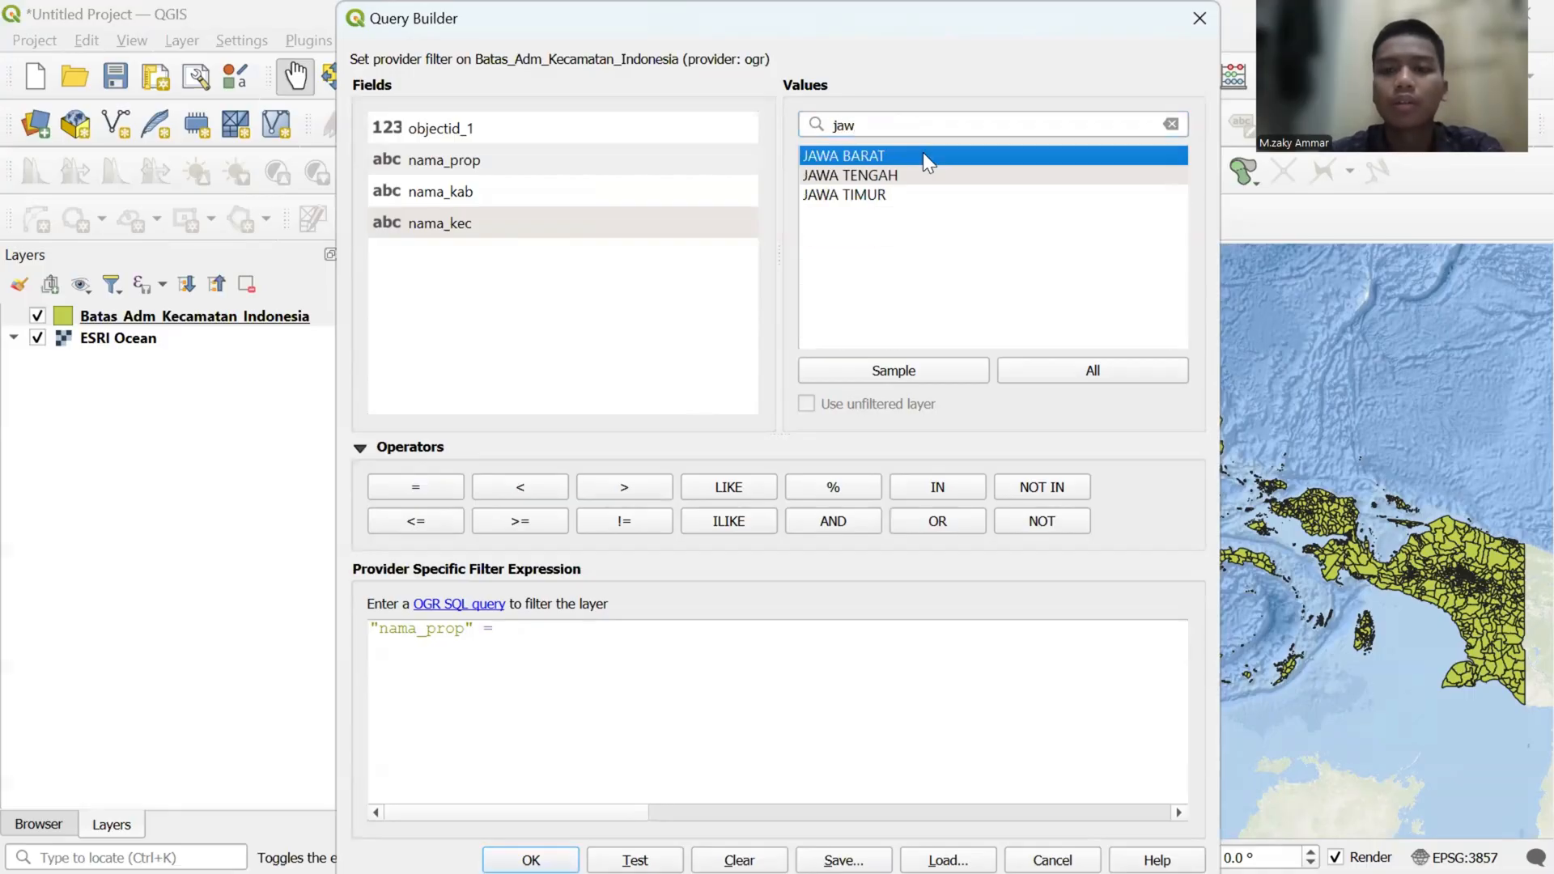
{"action": "double_click", "coordinate": [922, 155]}
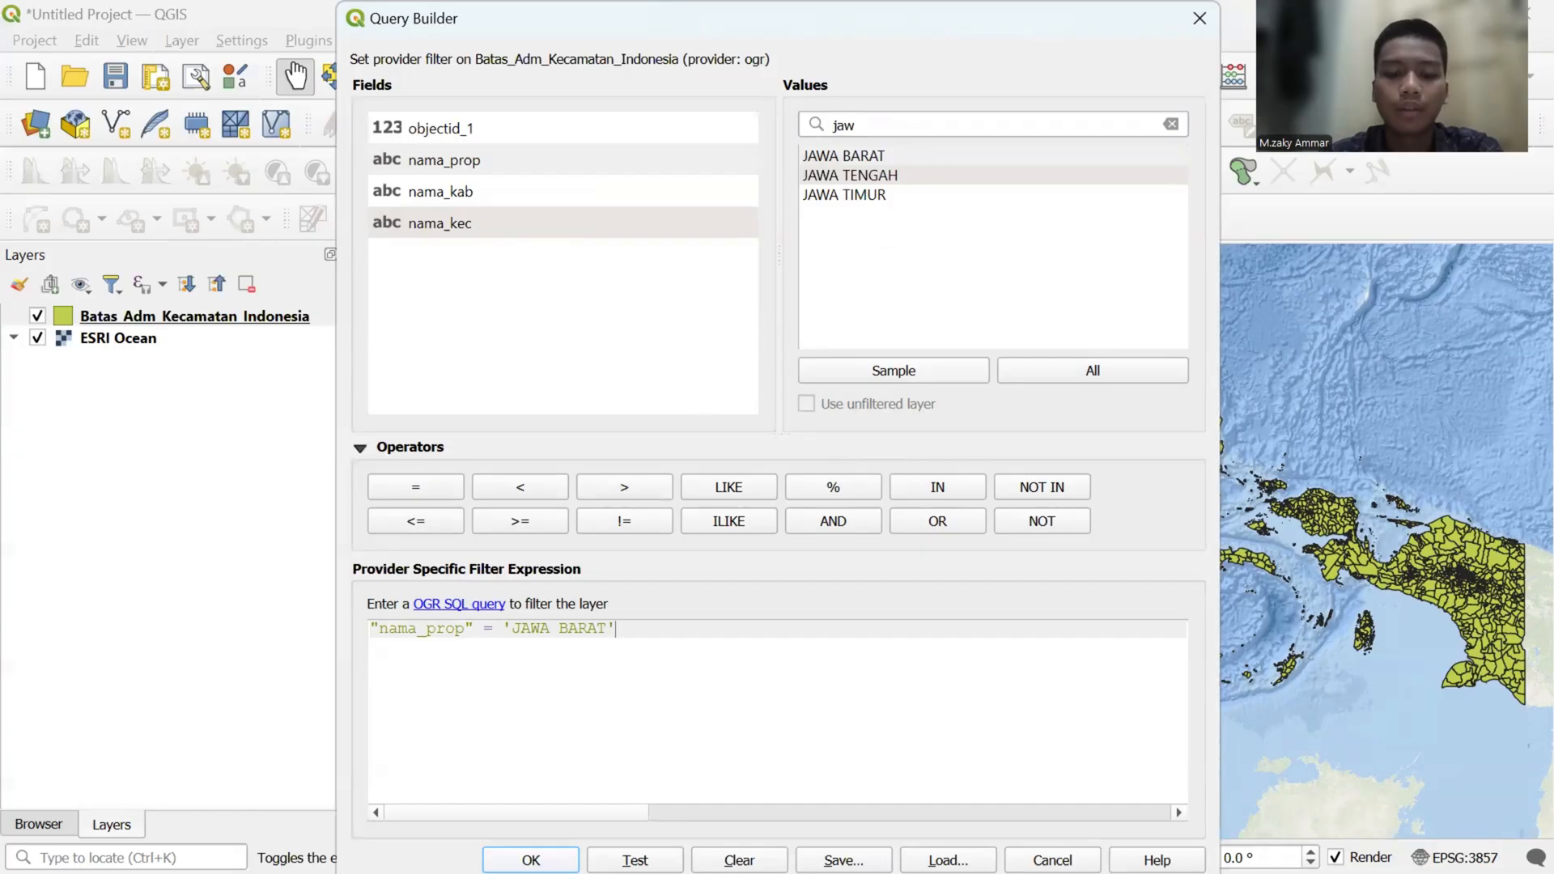
{"action": "left_click", "coordinate": [531, 859]}
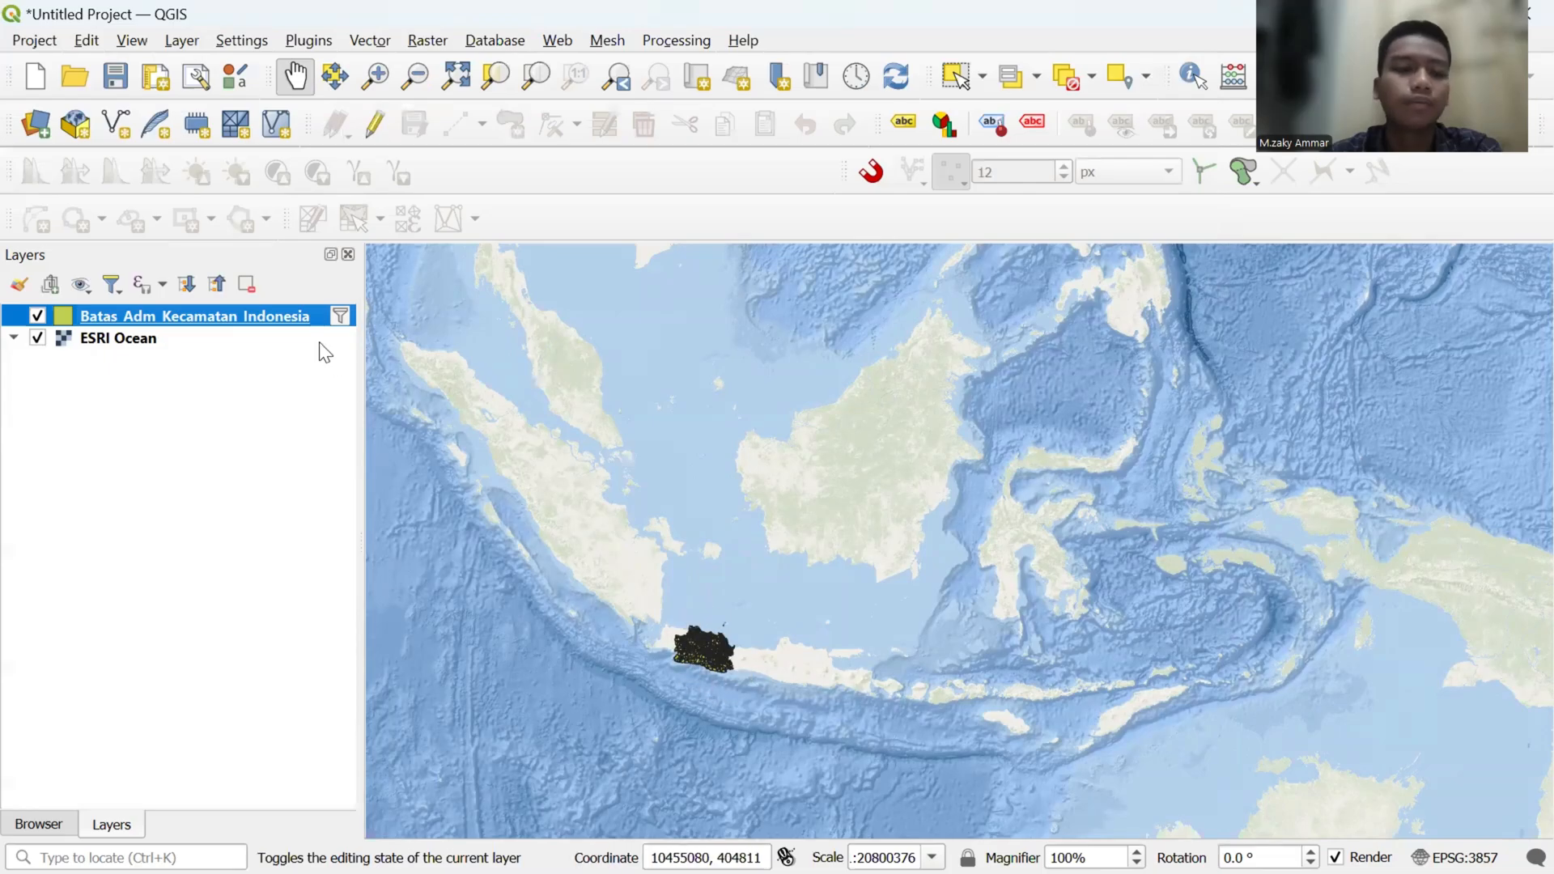
{"action": "right_click", "coordinate": [293, 330]}
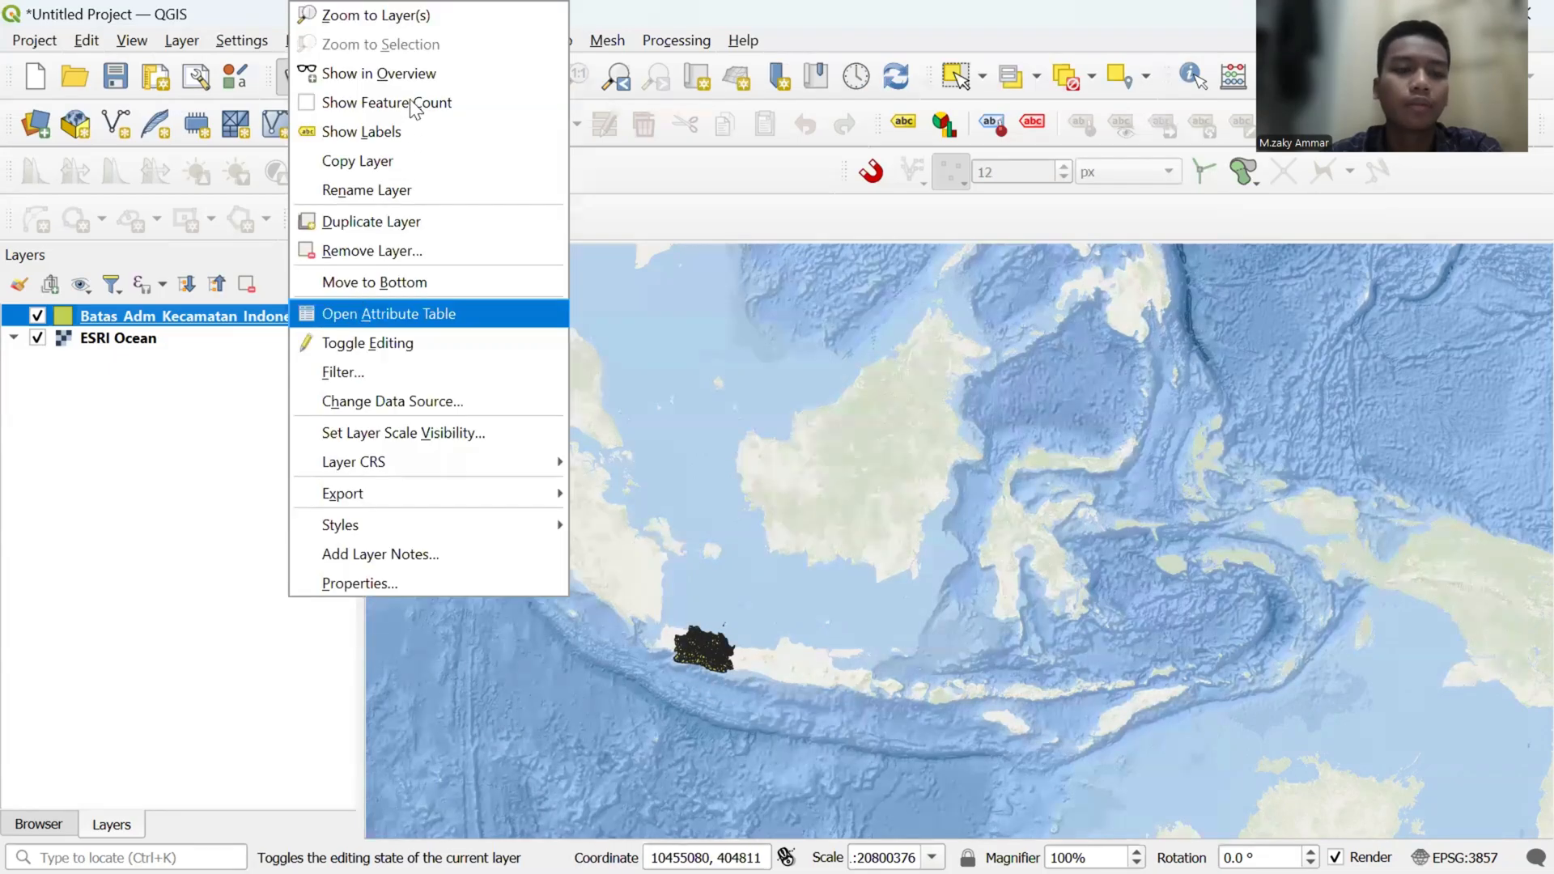
{"action": "left_click", "coordinate": [430, 23]}
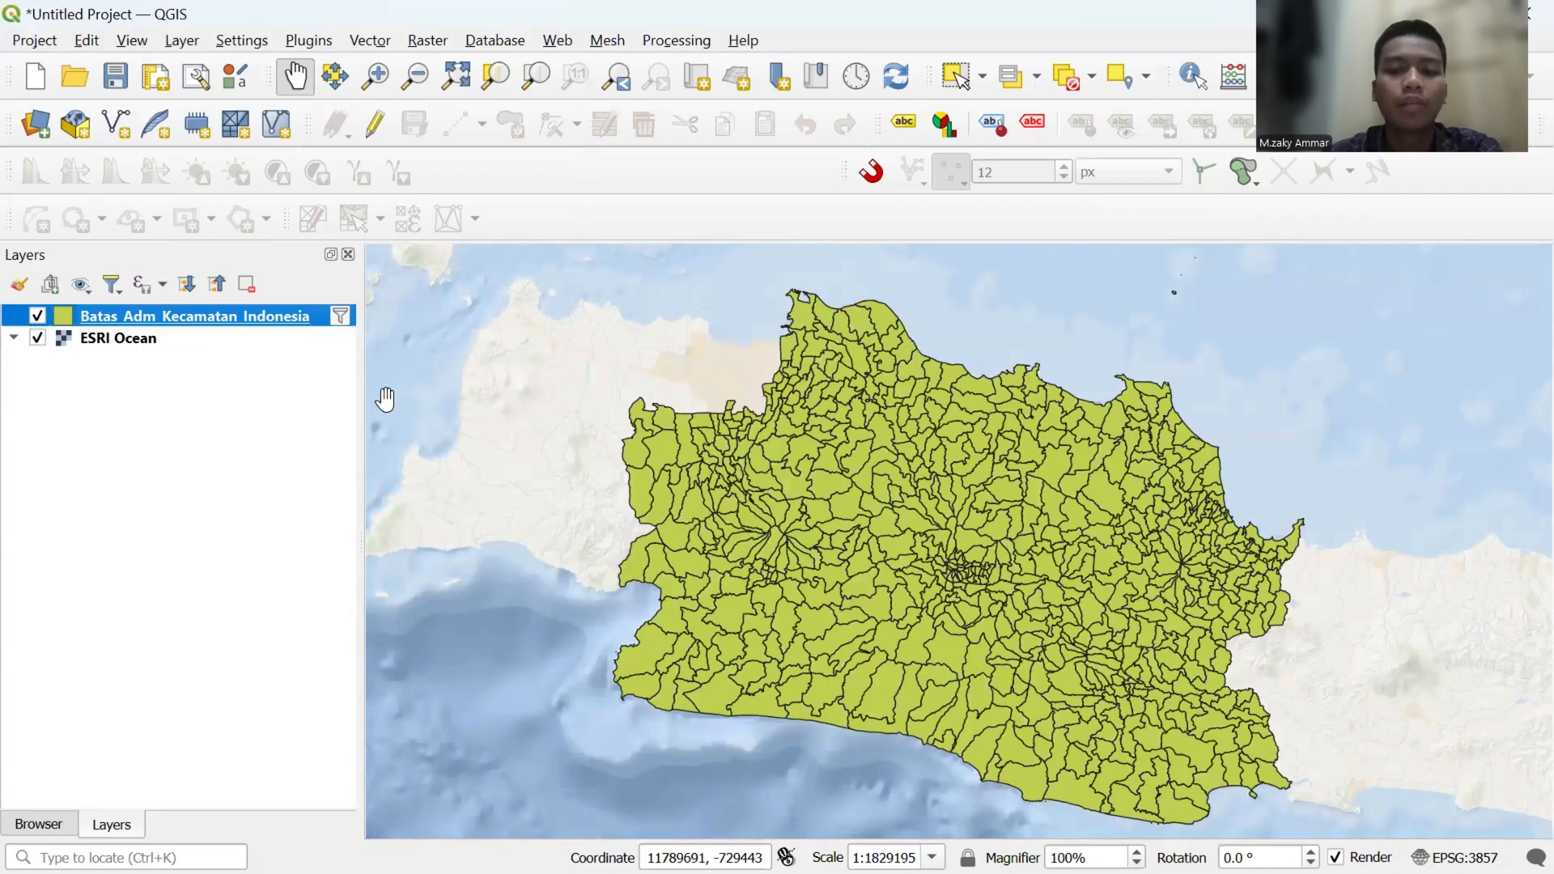
- Start exporting the filtered layer's features as an ESRI Shapefile with the file name "Adm Kecamatan Jabar"
{"action": "right_click", "coordinate": [222, 314]}
{"action": "mouse_move", "coordinate": [296, 503]}
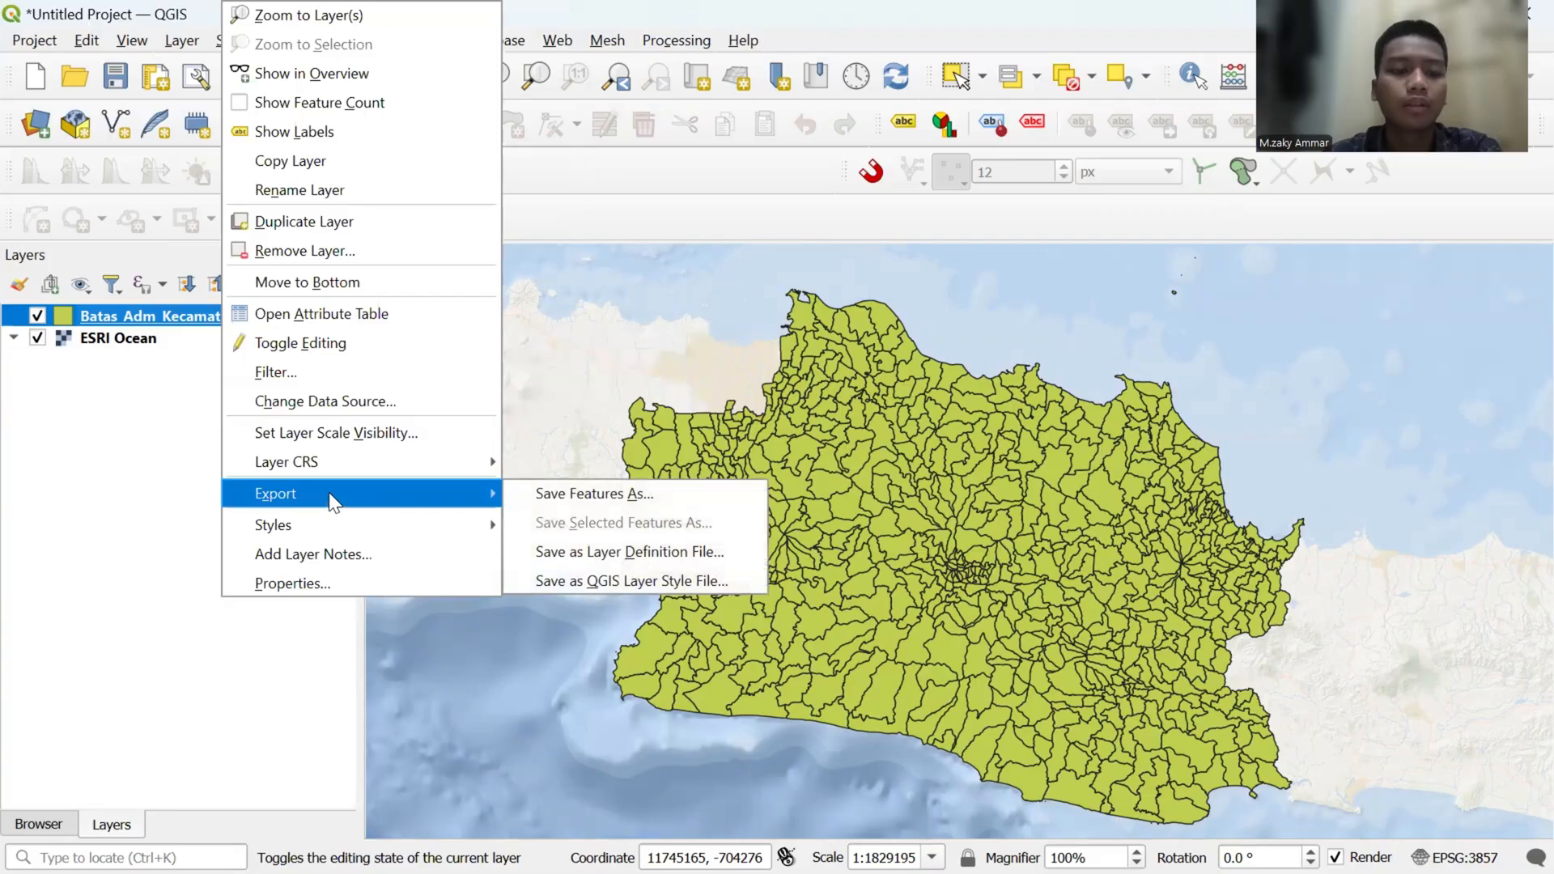
{"action": "left_click", "coordinate": [531, 493]}
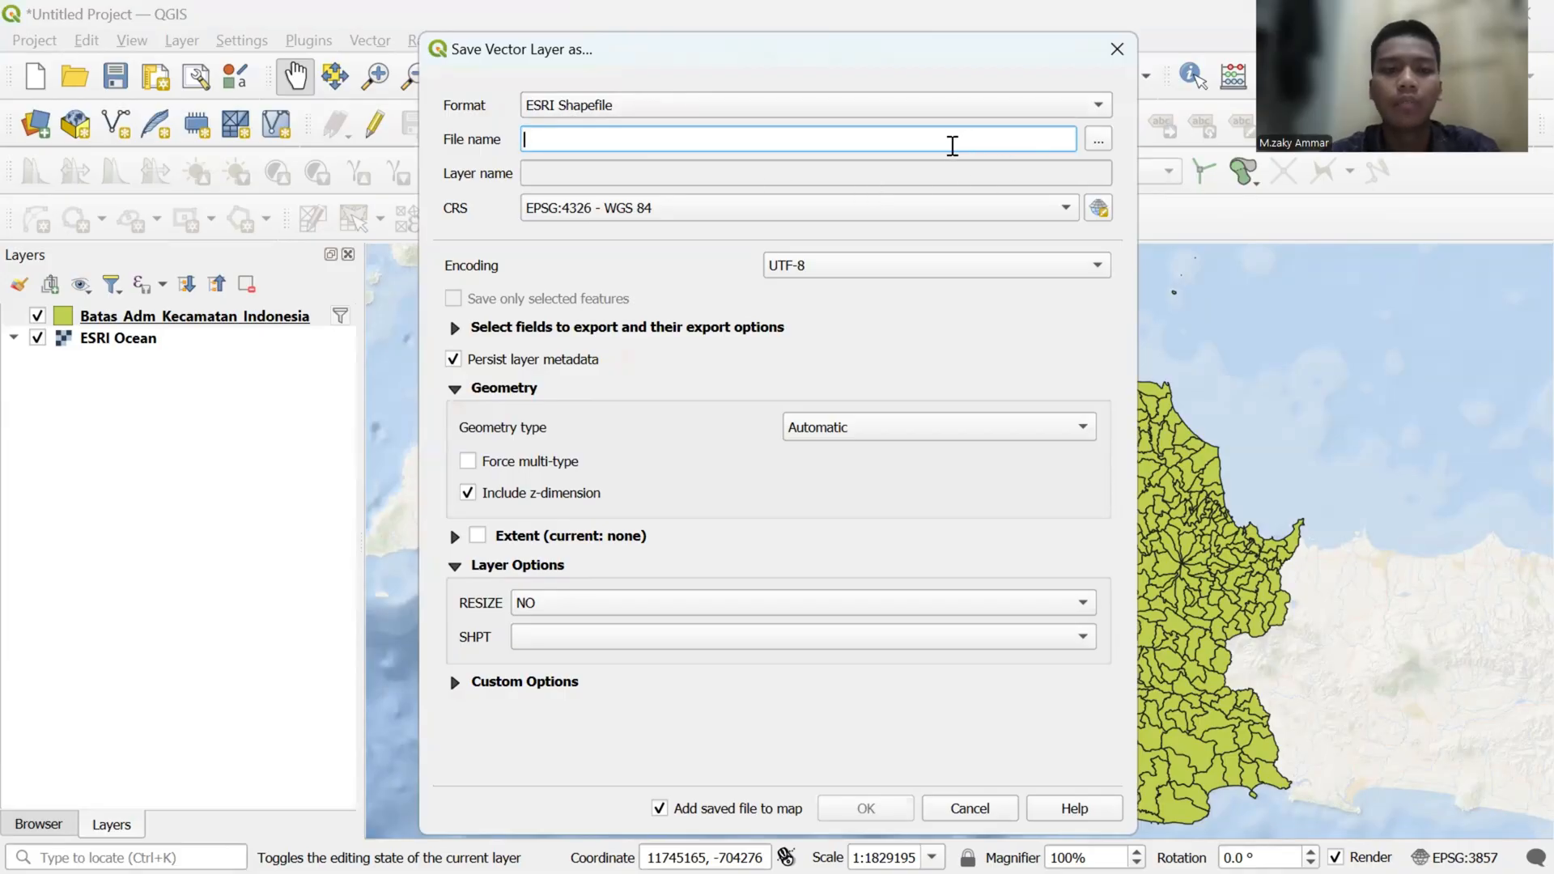
{"action": "key", "text": "Caps_Lock"}
{"action": "type", "text": "Adm"}
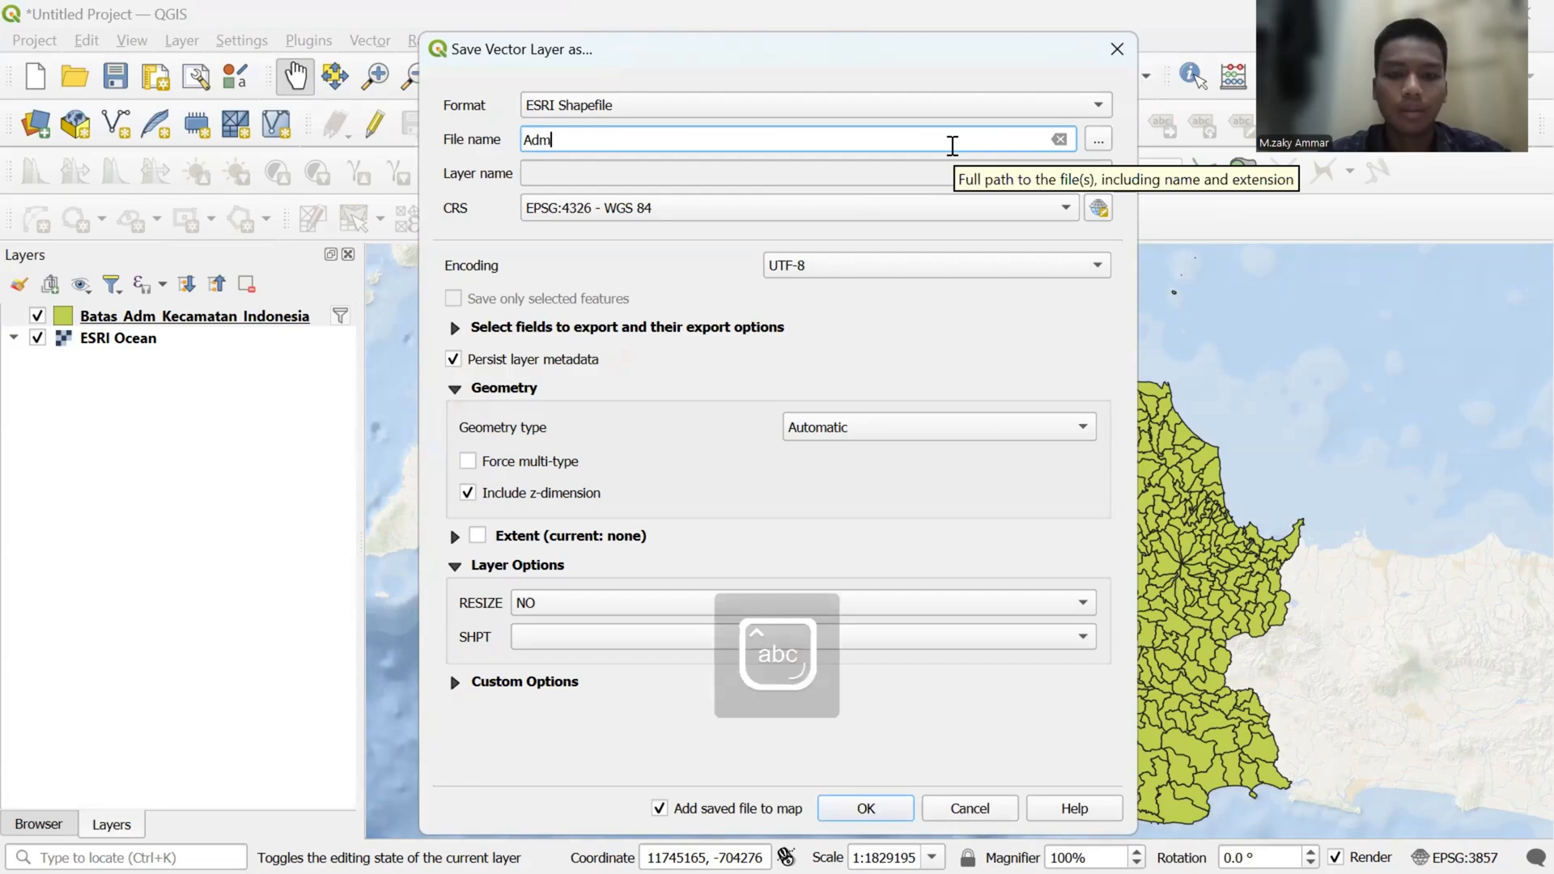
{"action": "type", "text": " Kecamatan"}
{"action": "key", "text": "Caps_Lock"}
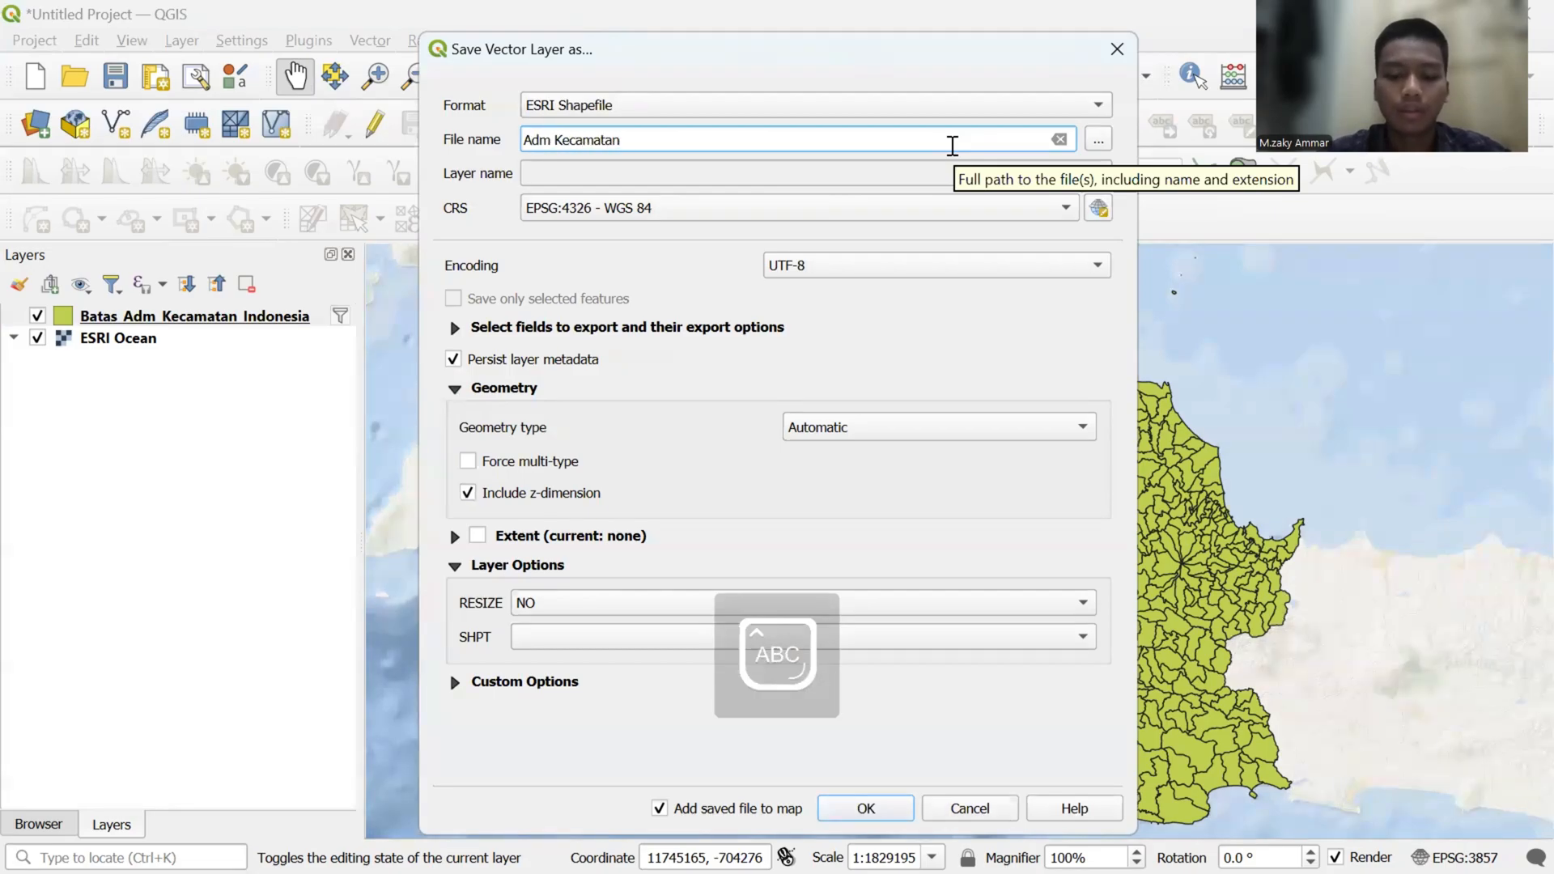
{"action": "type", "text": "J"}
{"action": "key", "text": "Caps_Lock"}
{"action": "type", "text": "aba"}
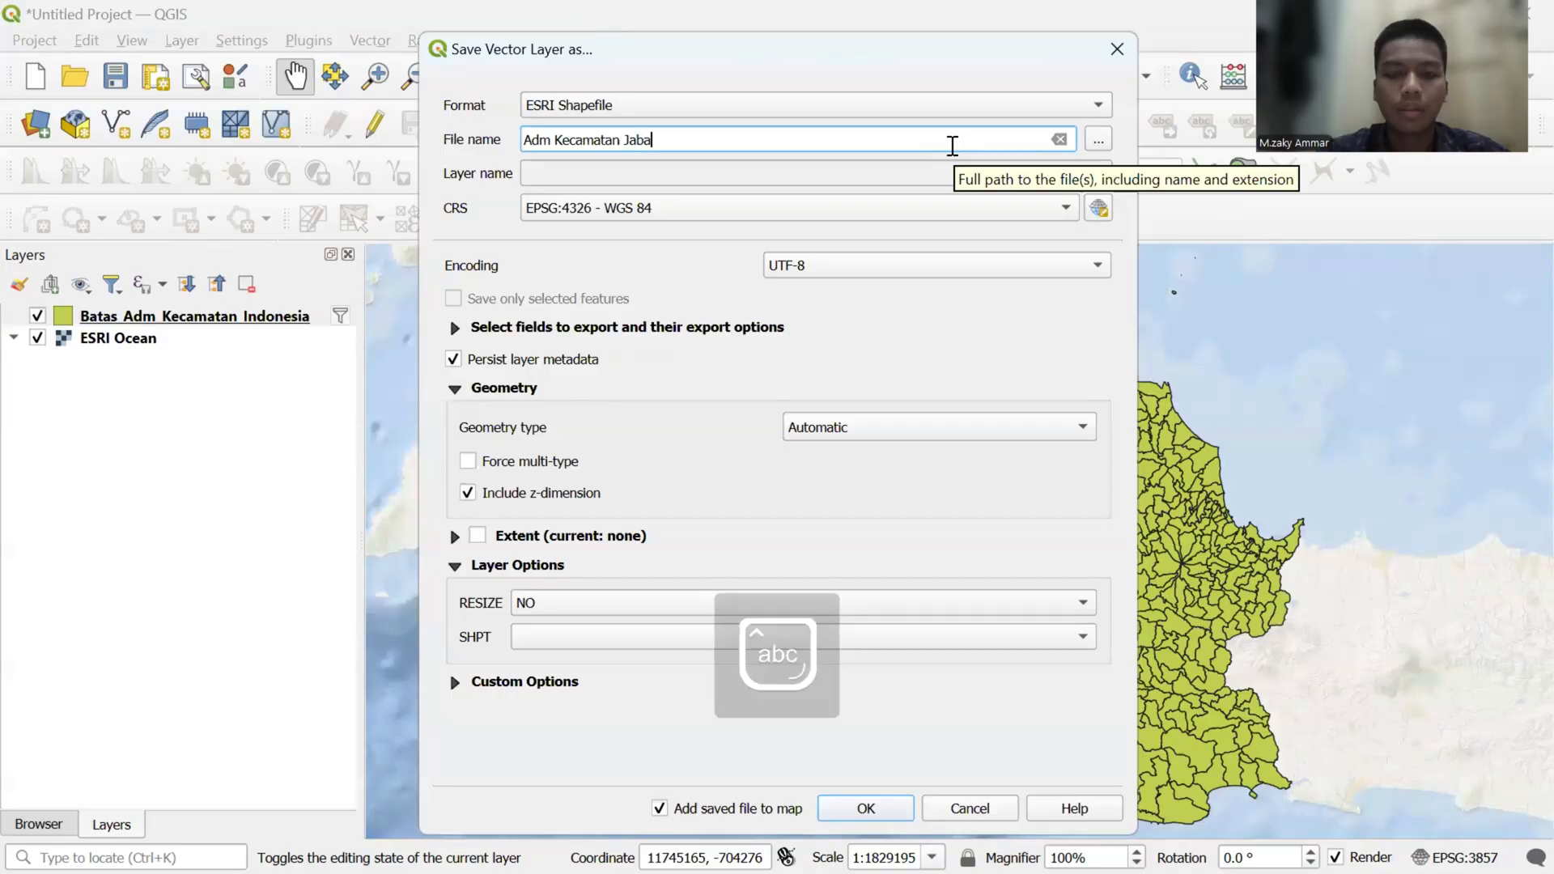
{"action": "type", "text": "r"}
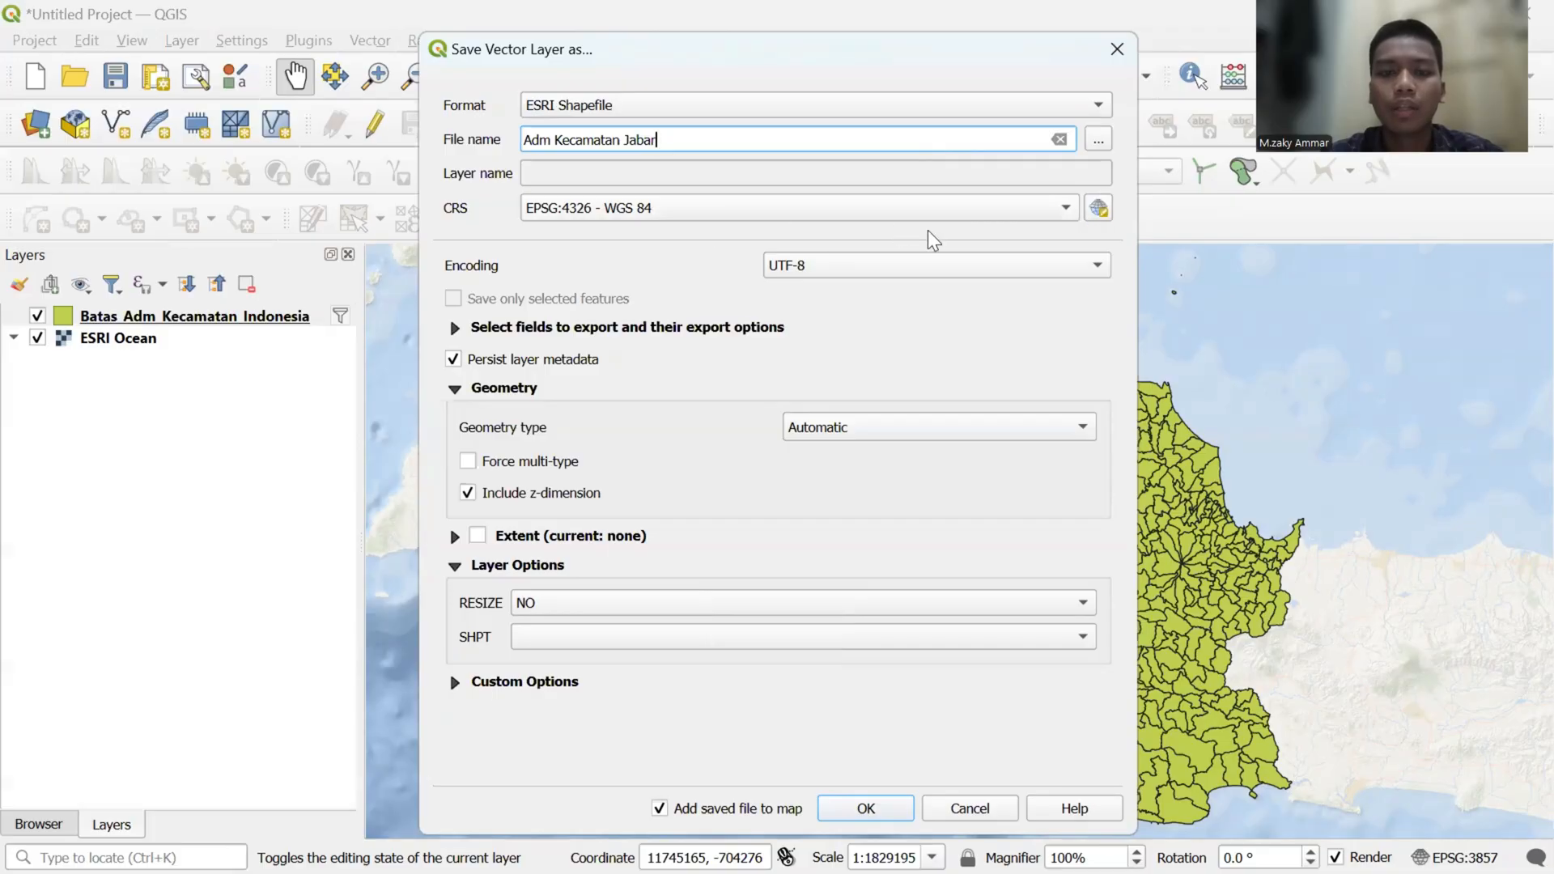
- Set the export's CRS to EPSG:32748 - WGS 84 / UTM zone 48S and save the shapefile
{"action": "left_click", "coordinate": [966, 218]}
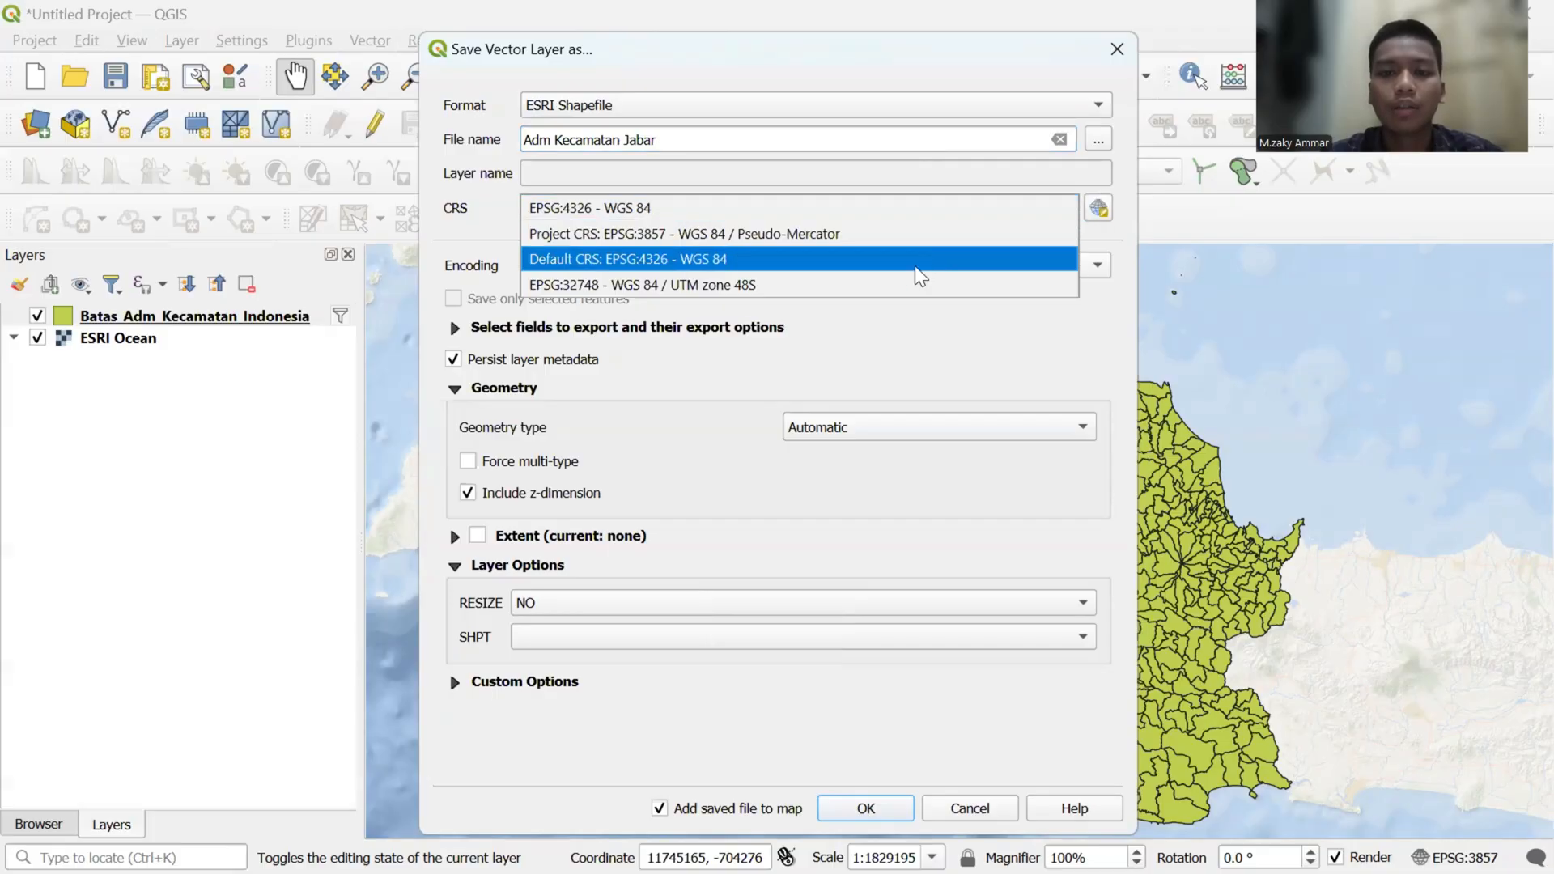
{"action": "left_click", "coordinate": [863, 285]}
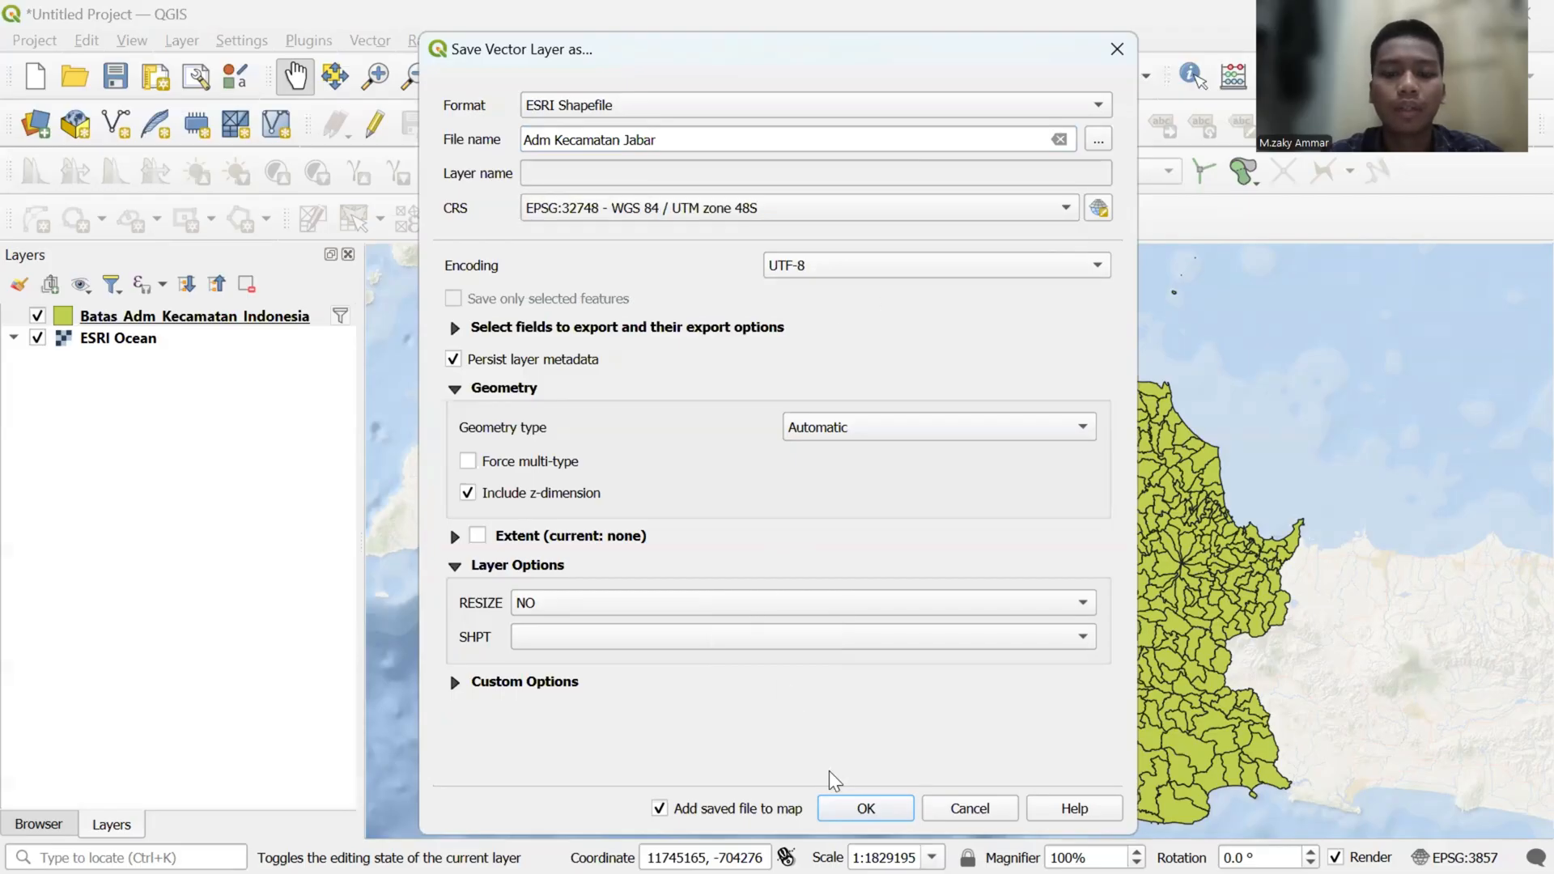
{"action": "left_click", "coordinate": [850, 806]}
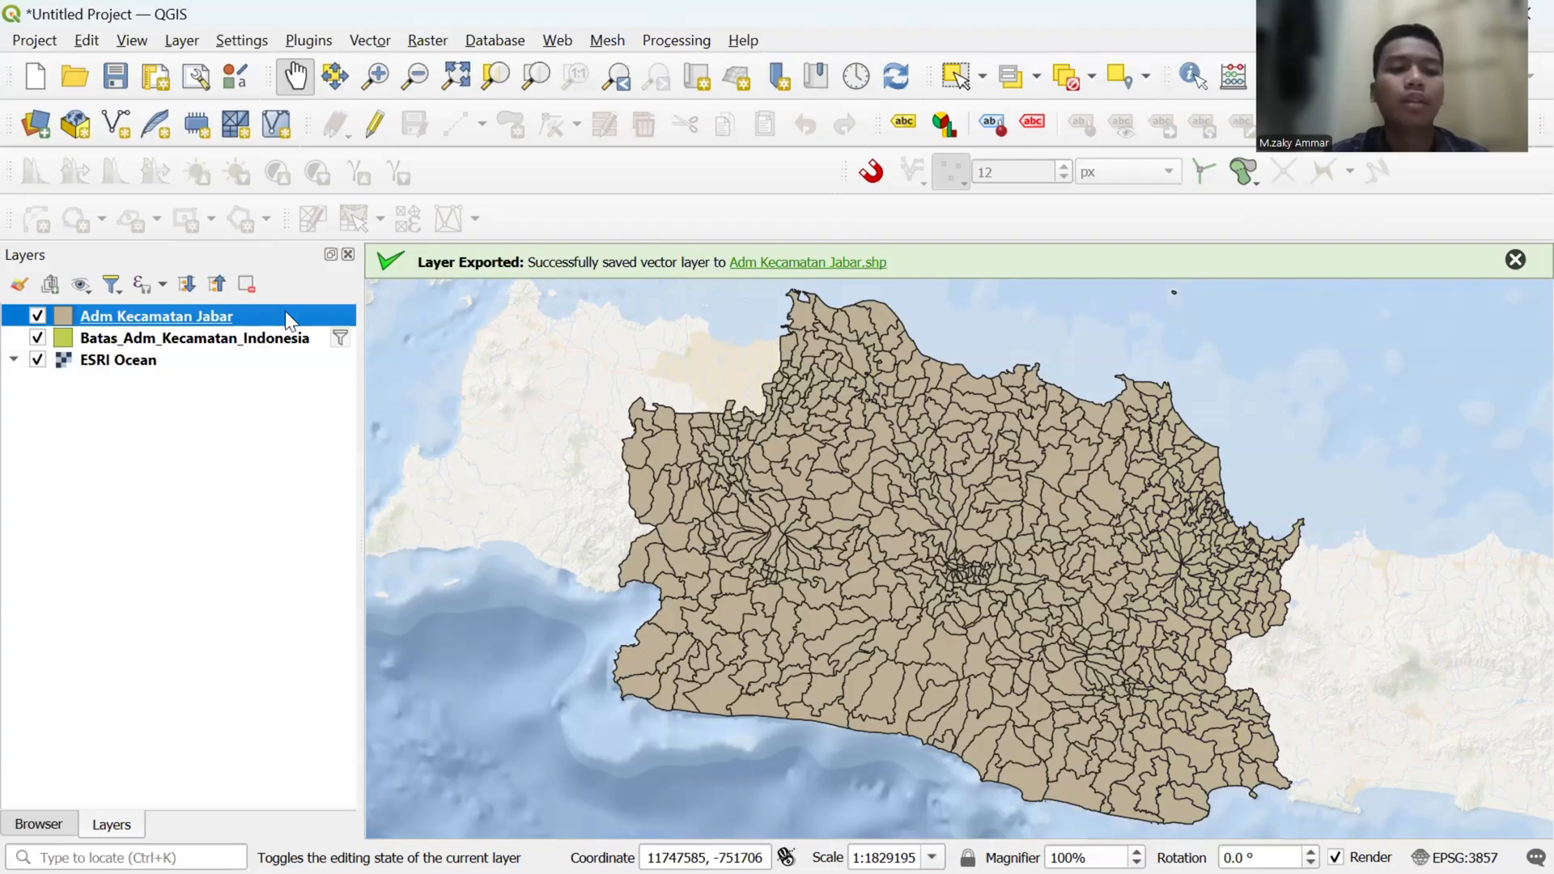
- Set up a Dissolve of the Adm Kecamatan Jabar layer with nama_kab as the dissolve field
{"action": "left_click", "coordinate": [384, 45]}
{"action": "mouse_move", "coordinate": [428, 96]}
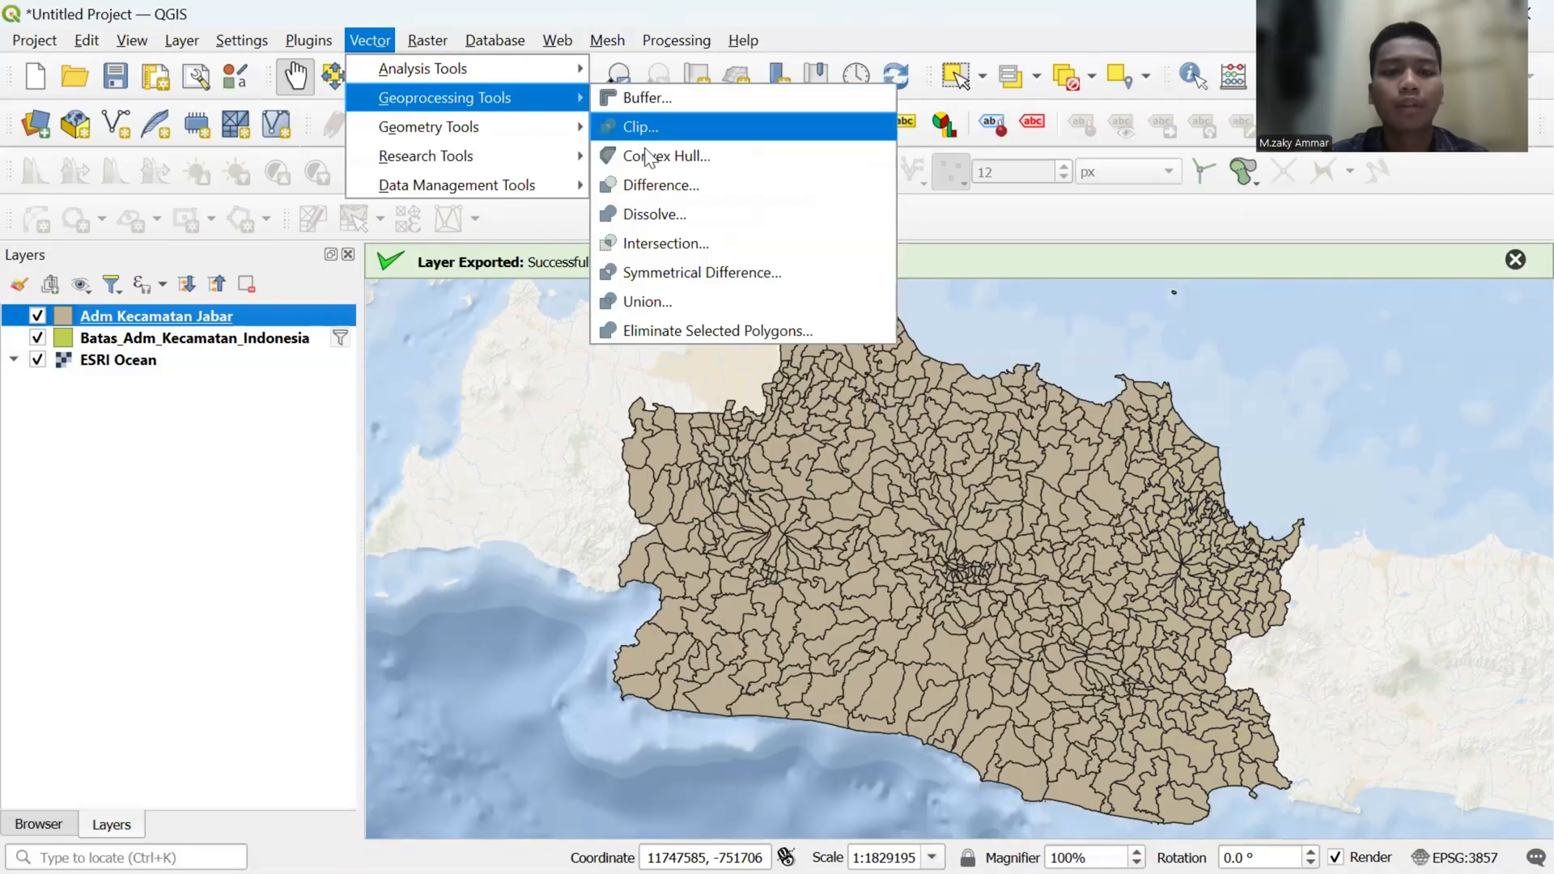
{"action": "left_click", "coordinate": [679, 215]}
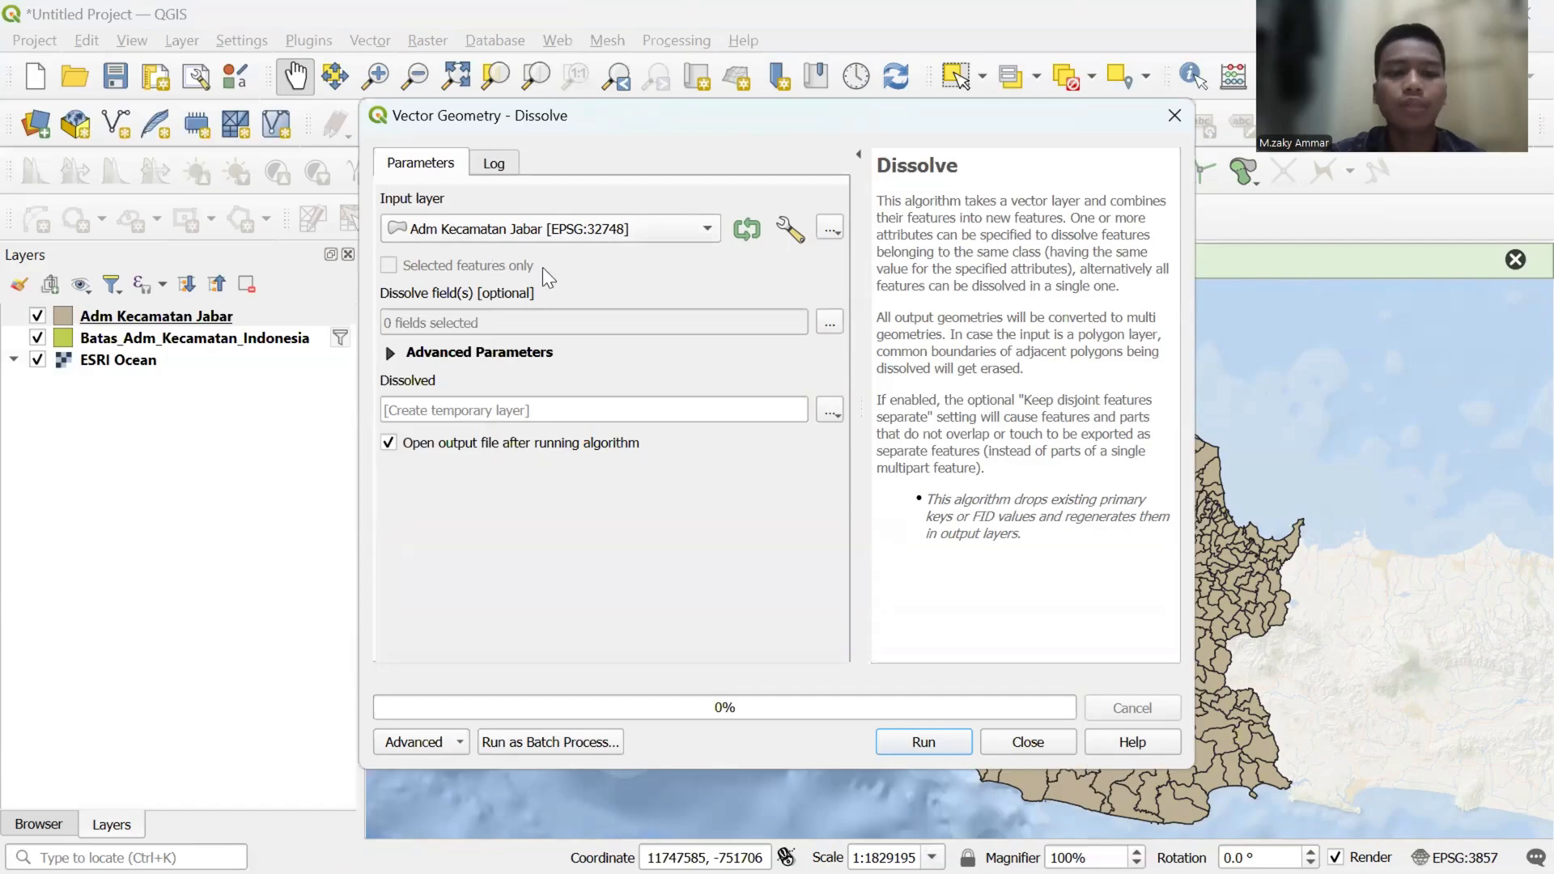
{"action": "left_click", "coordinate": [831, 324]}
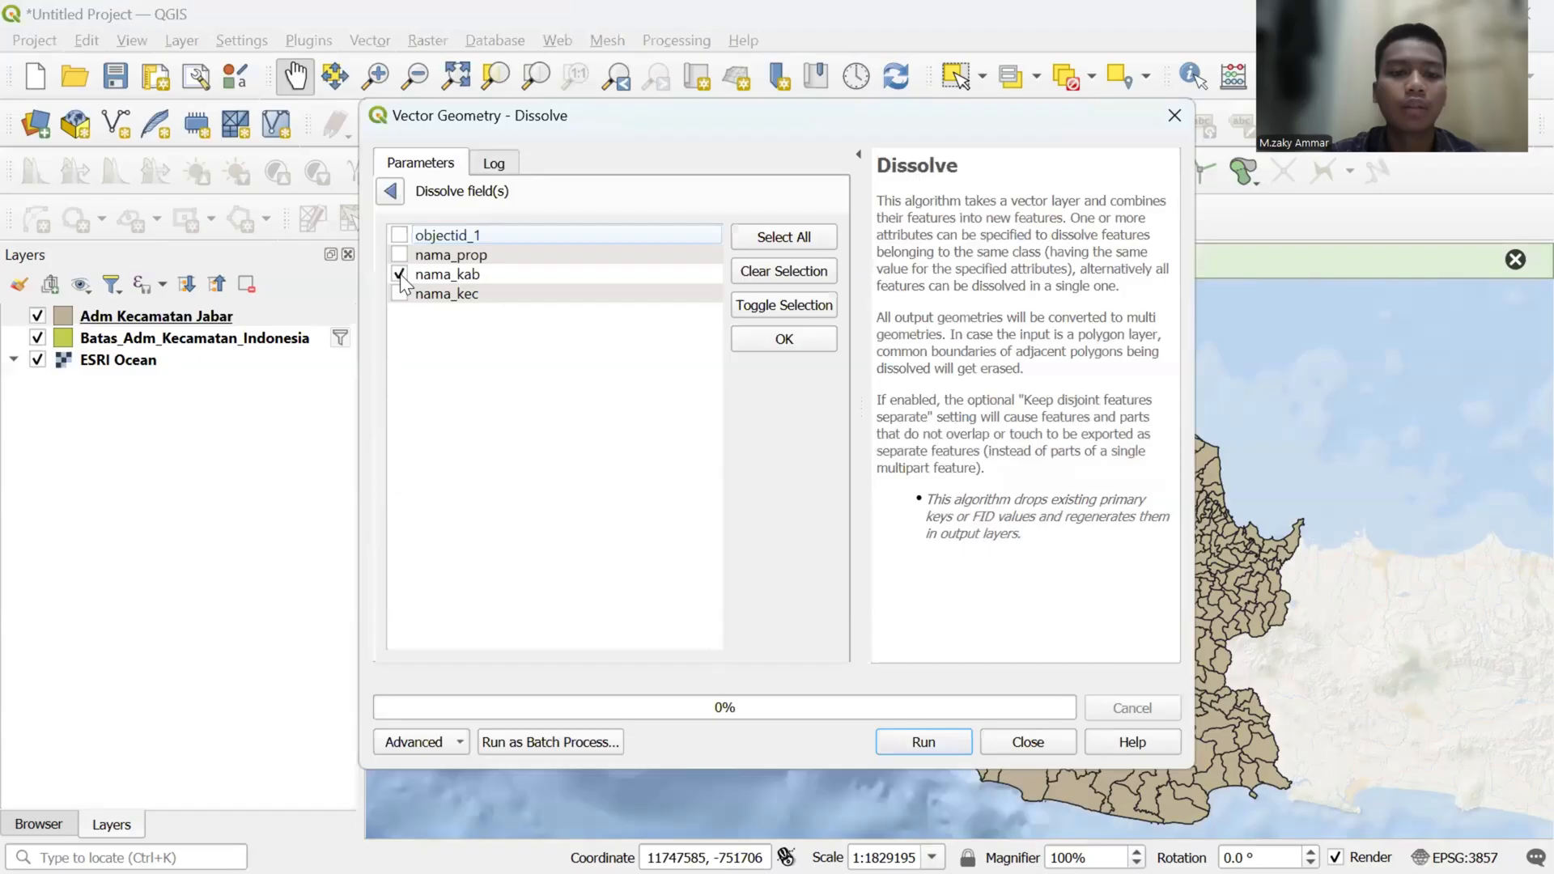
{"action": "left_click", "coordinate": [761, 343]}
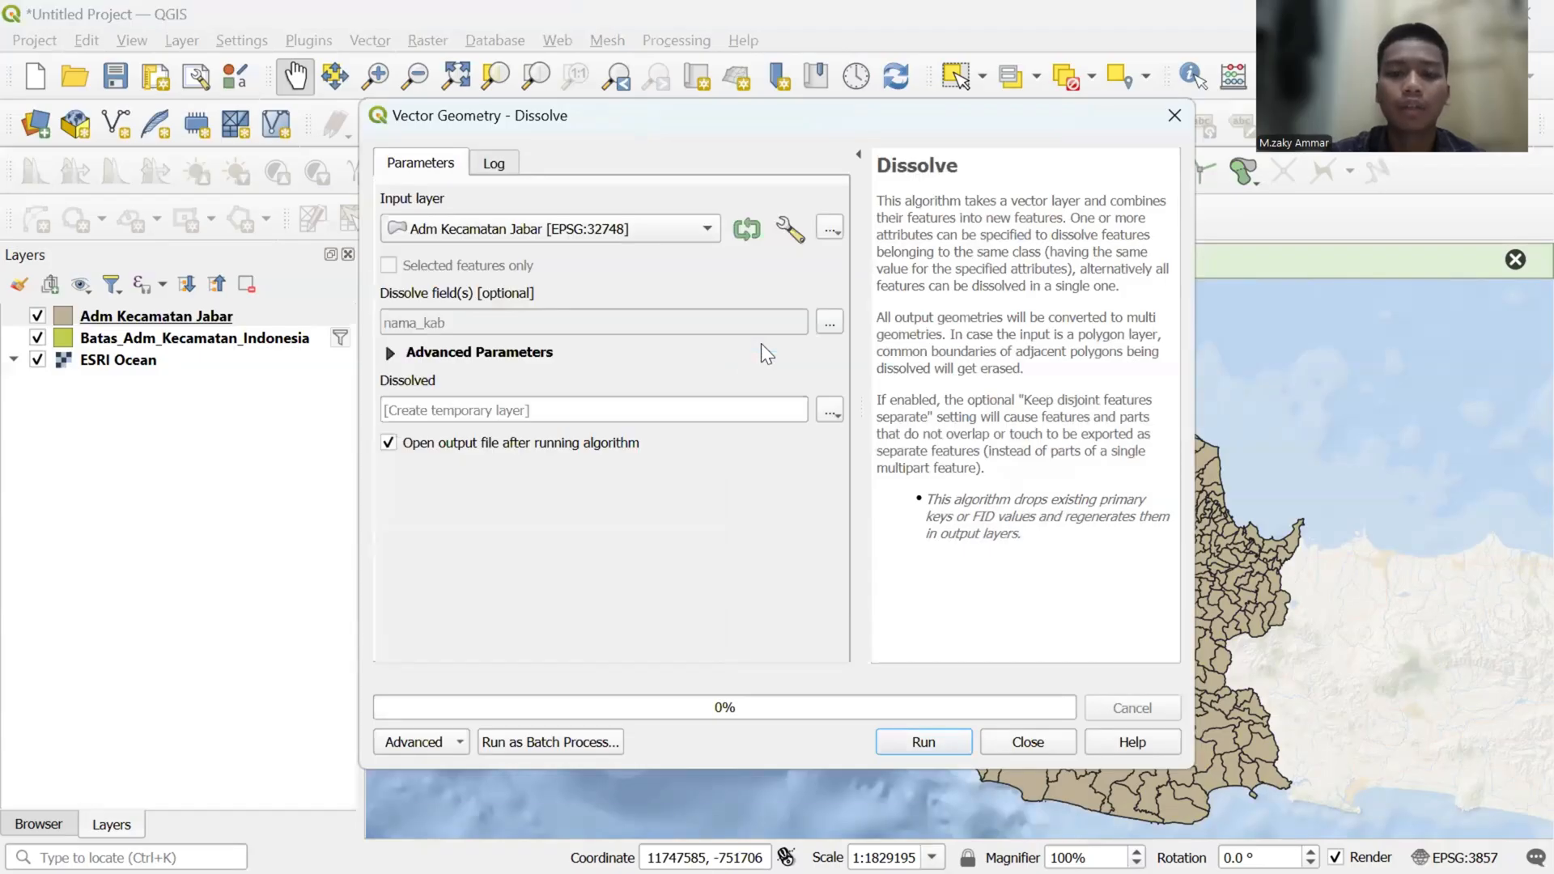
- Set the dissolved output to "Adm Kabupaten Jabarr.gpkg" in the Documents folder and run the Dissolve
{"action": "left_click", "coordinate": [832, 412]}
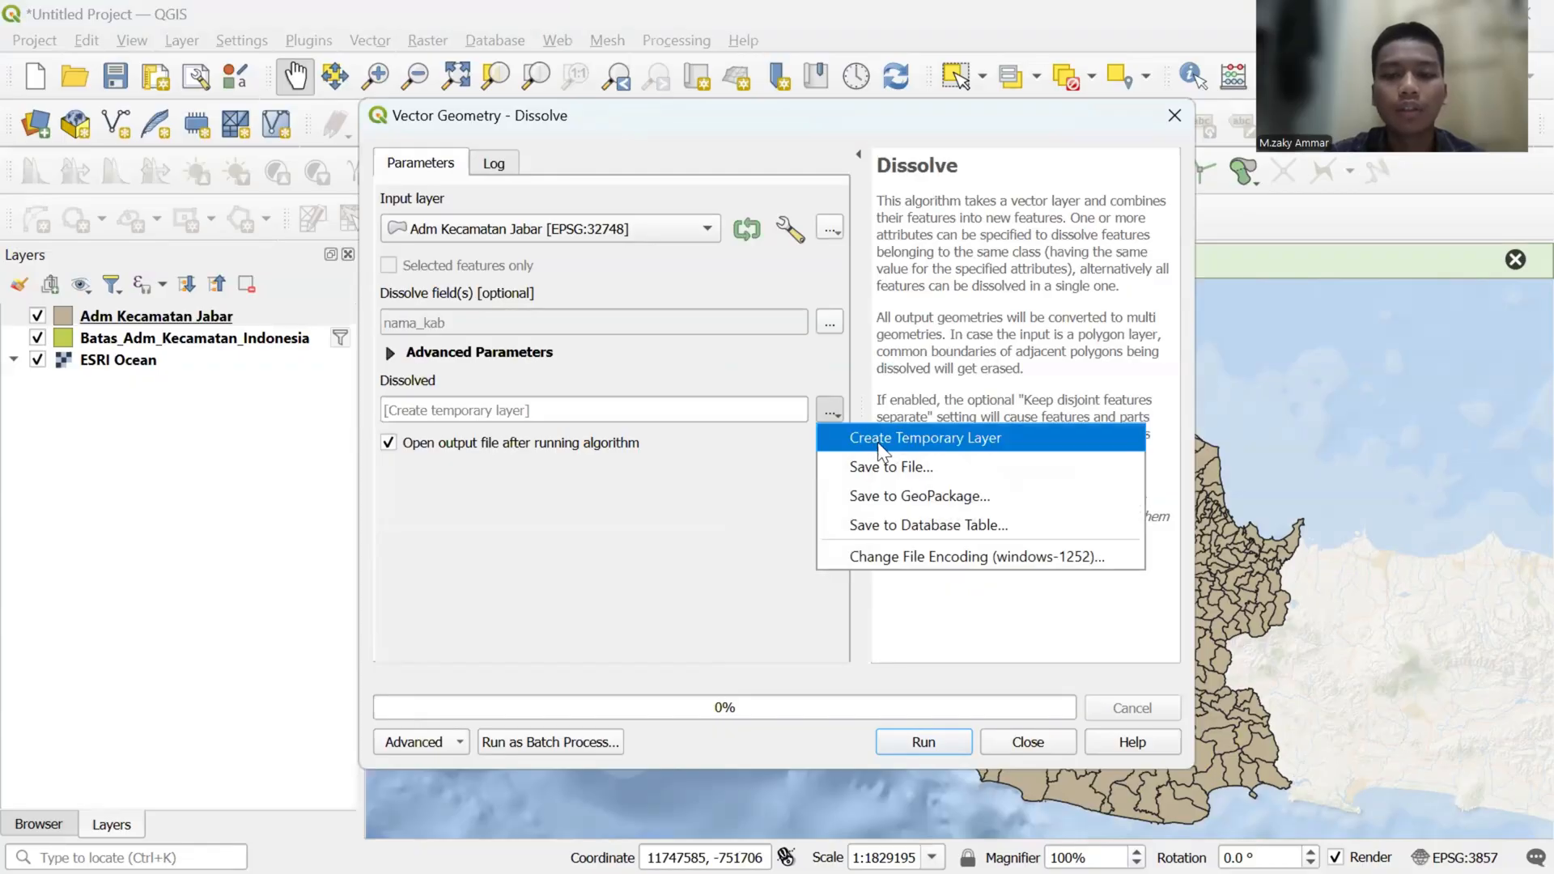
{"action": "left_click", "coordinate": [895, 456]}
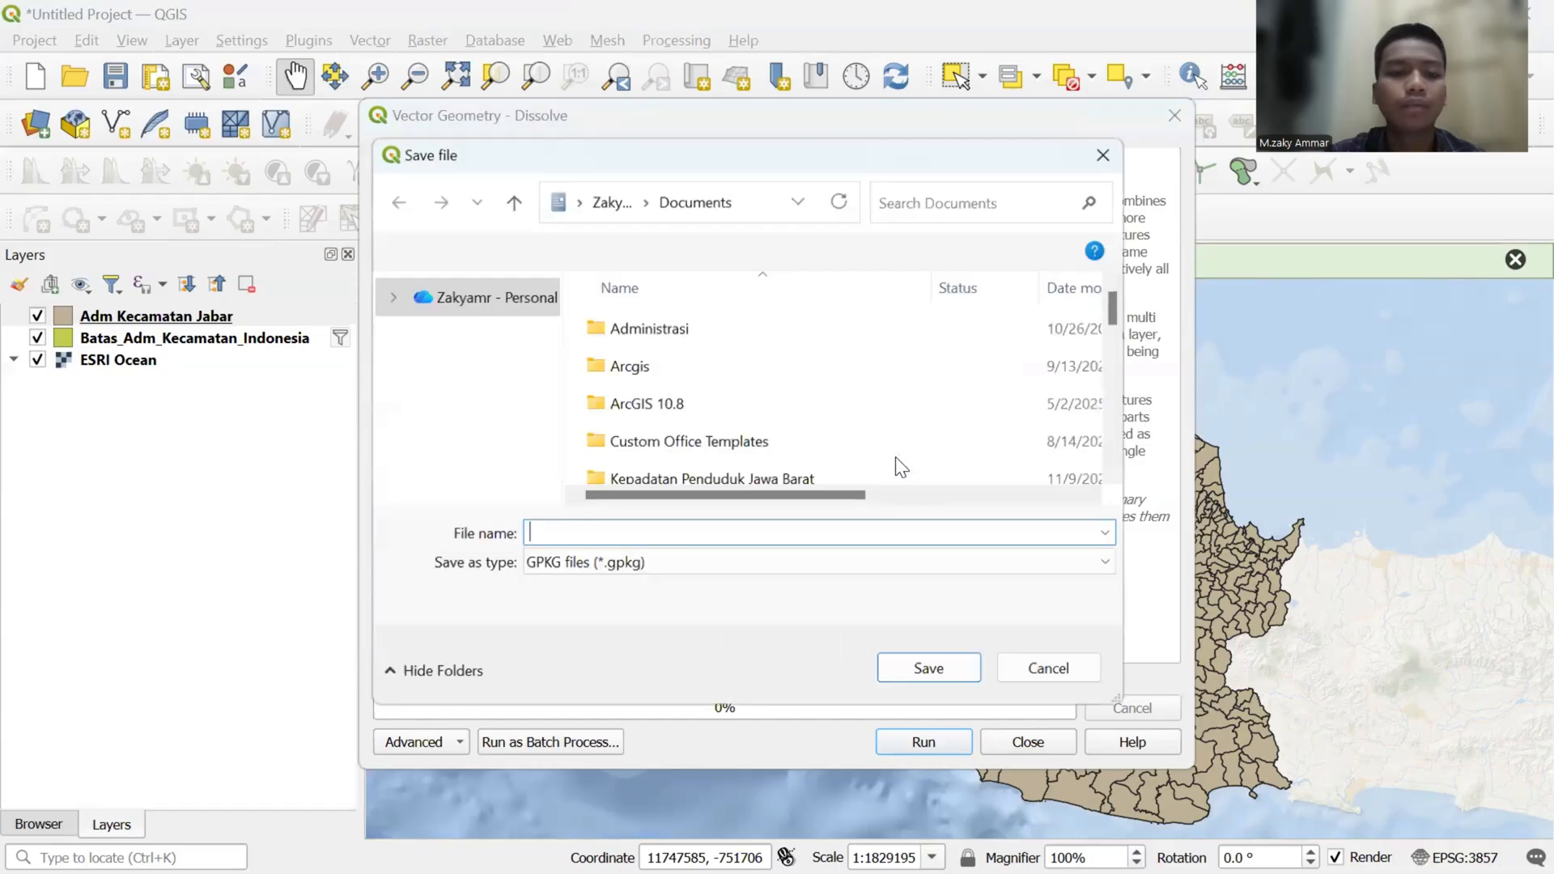
{"action": "scroll", "coordinate": [486, 455], "scroll_direction": "down", "scroll_amount": 2}
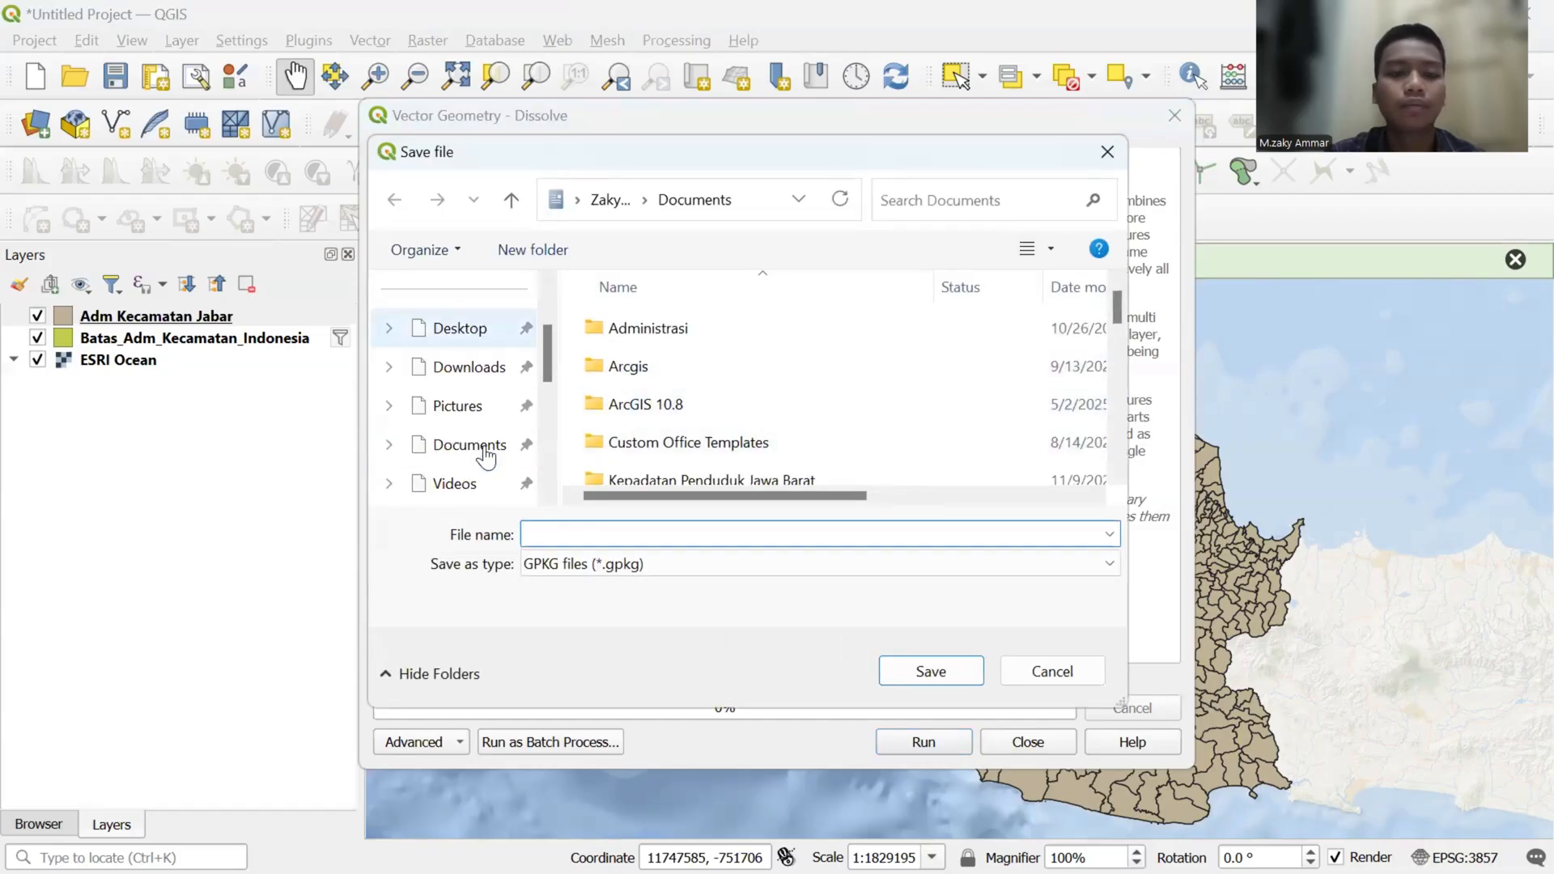
{"action": "left_click", "coordinate": [482, 443]}
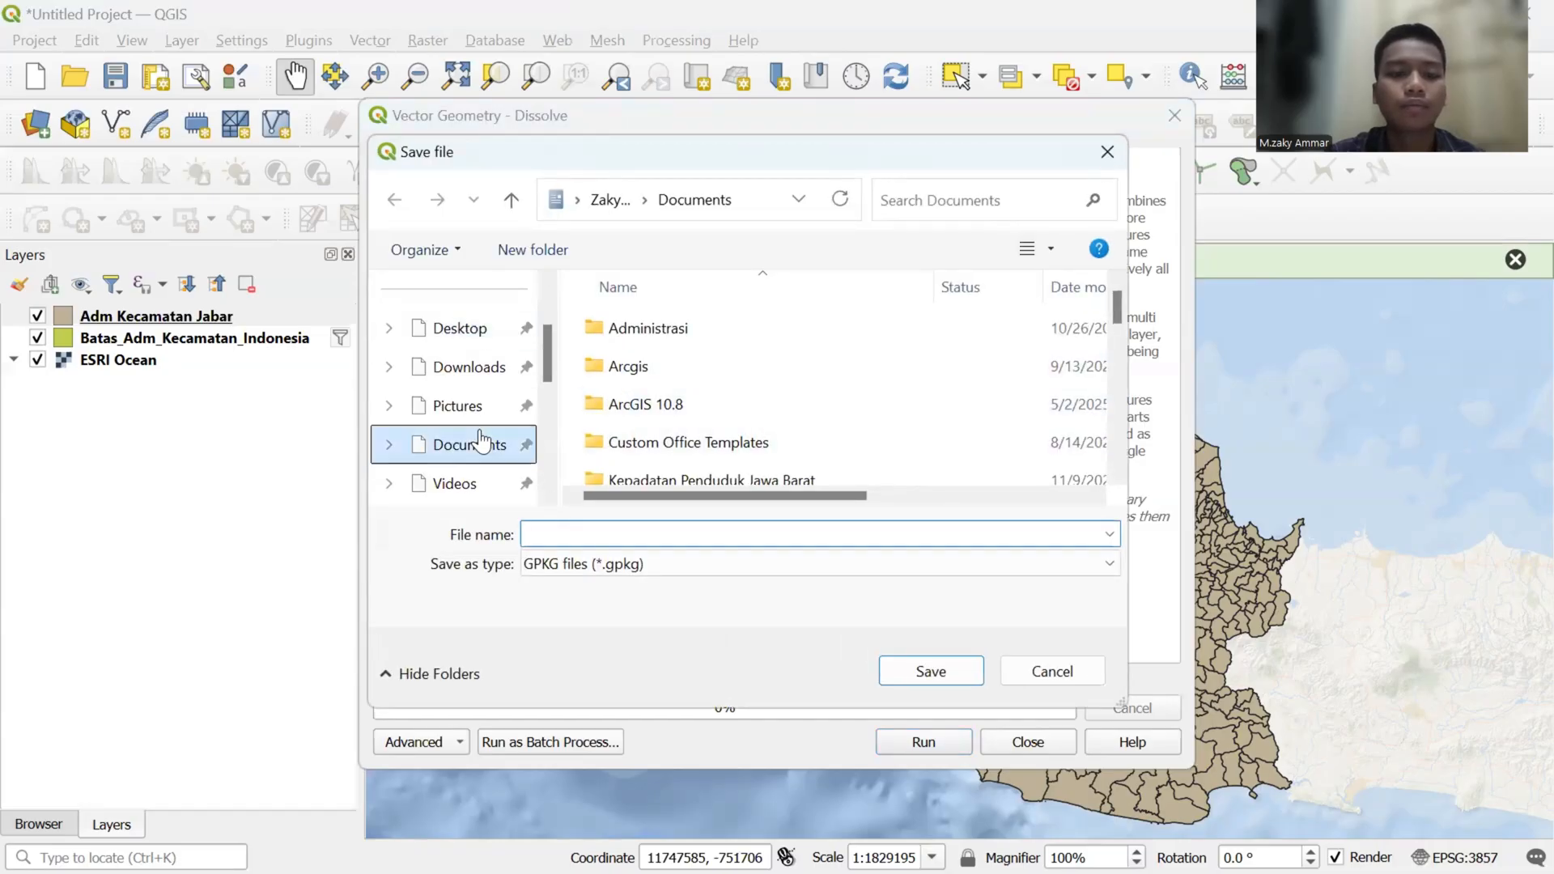
{"action": "left_click", "coordinate": [564, 533]}
{"action": "type", "text": "A"}
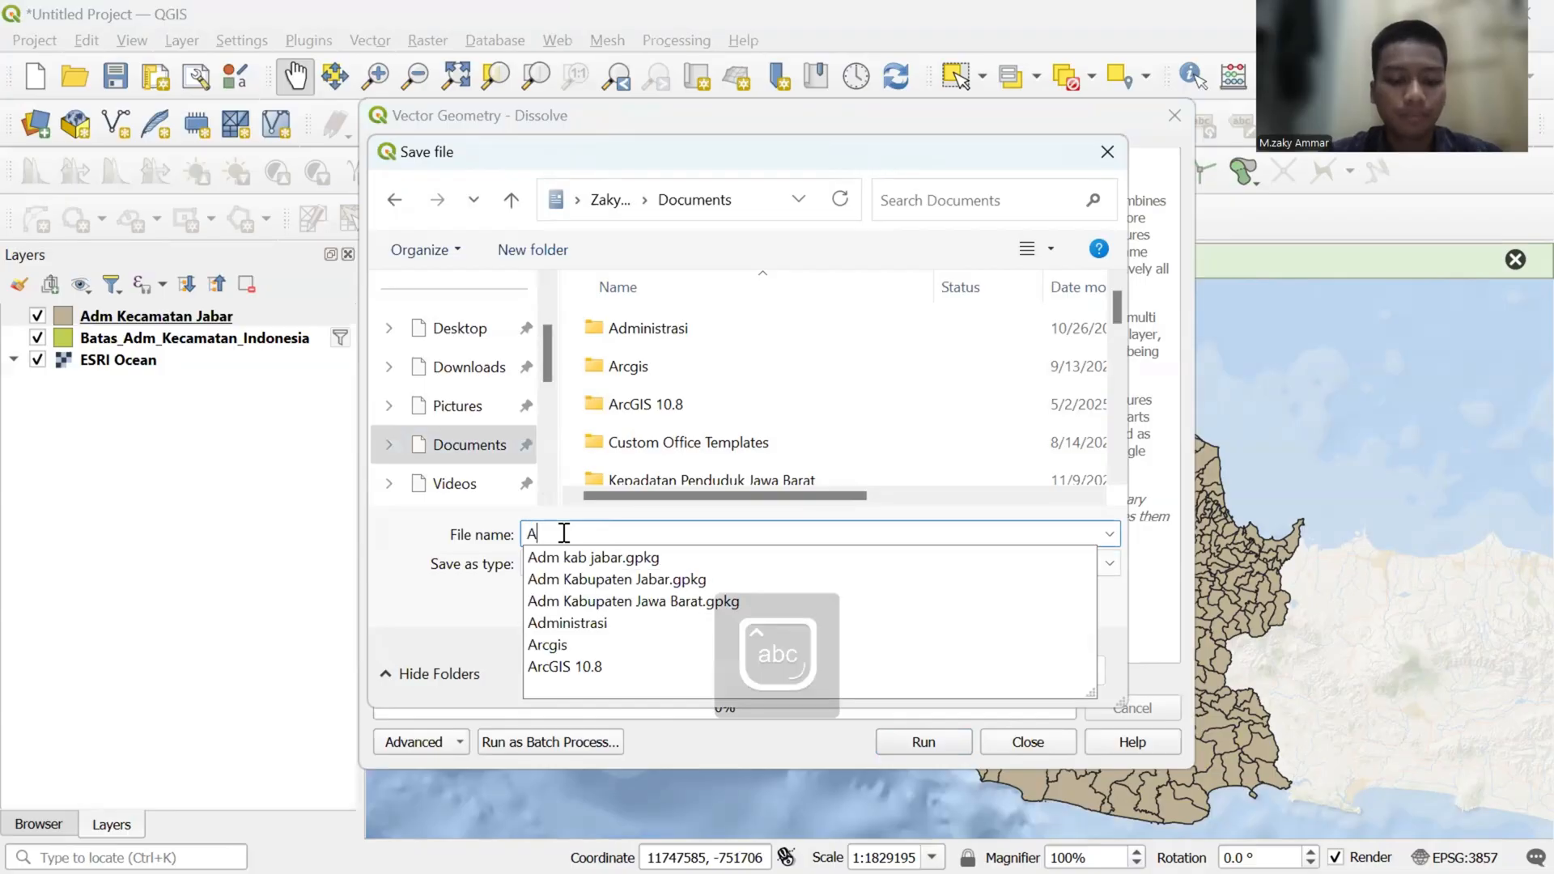
{"action": "type", "text": "dm Kabup"}
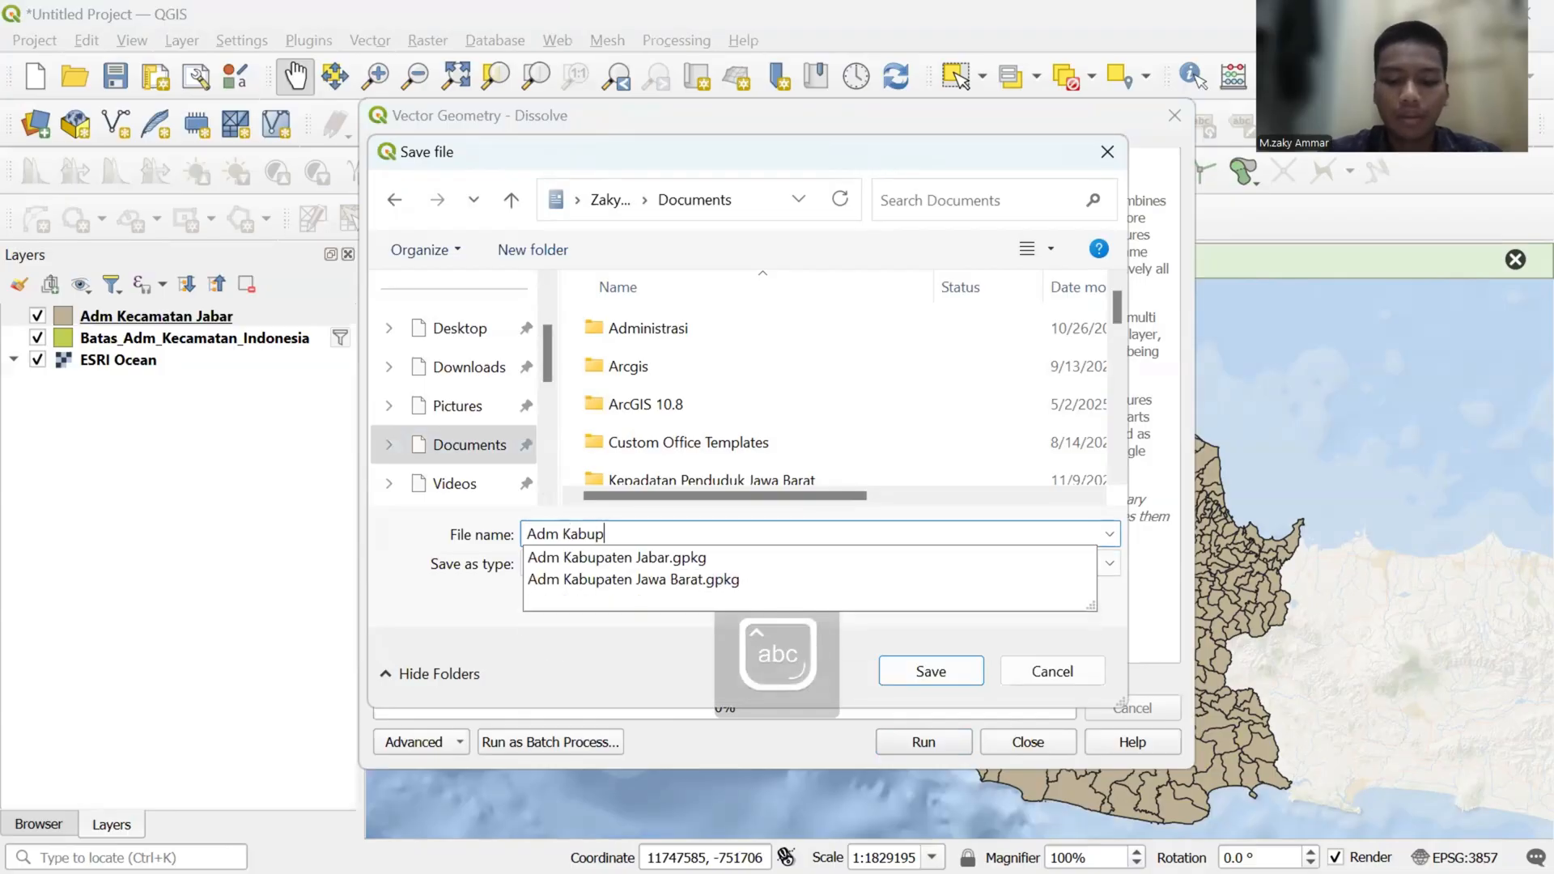
{"action": "type", "text": "aten J"}
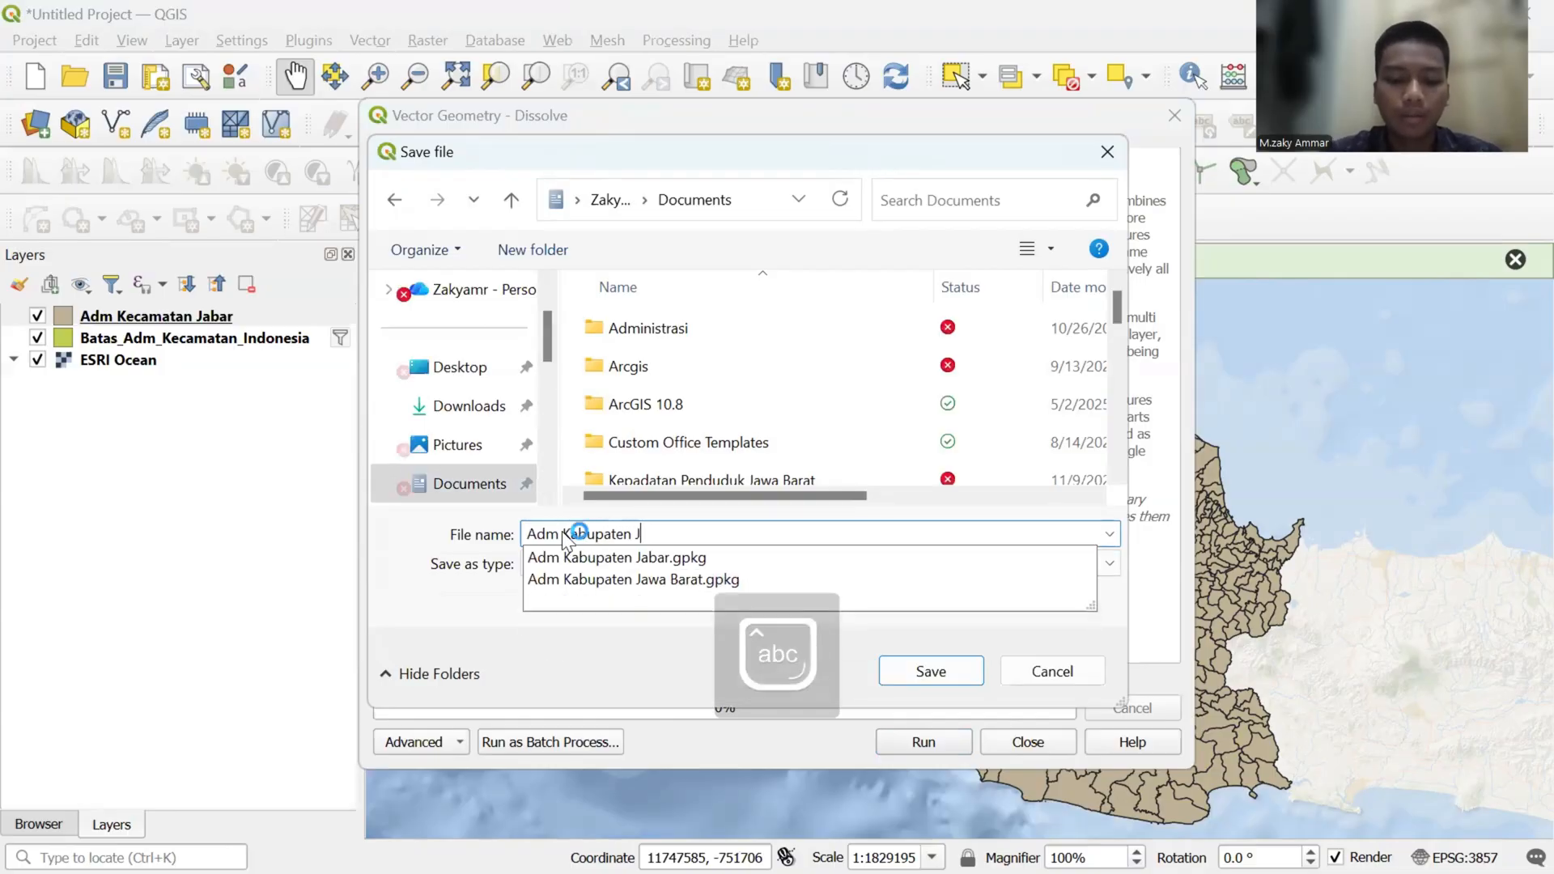
{"action": "type", "text": "abarr"}
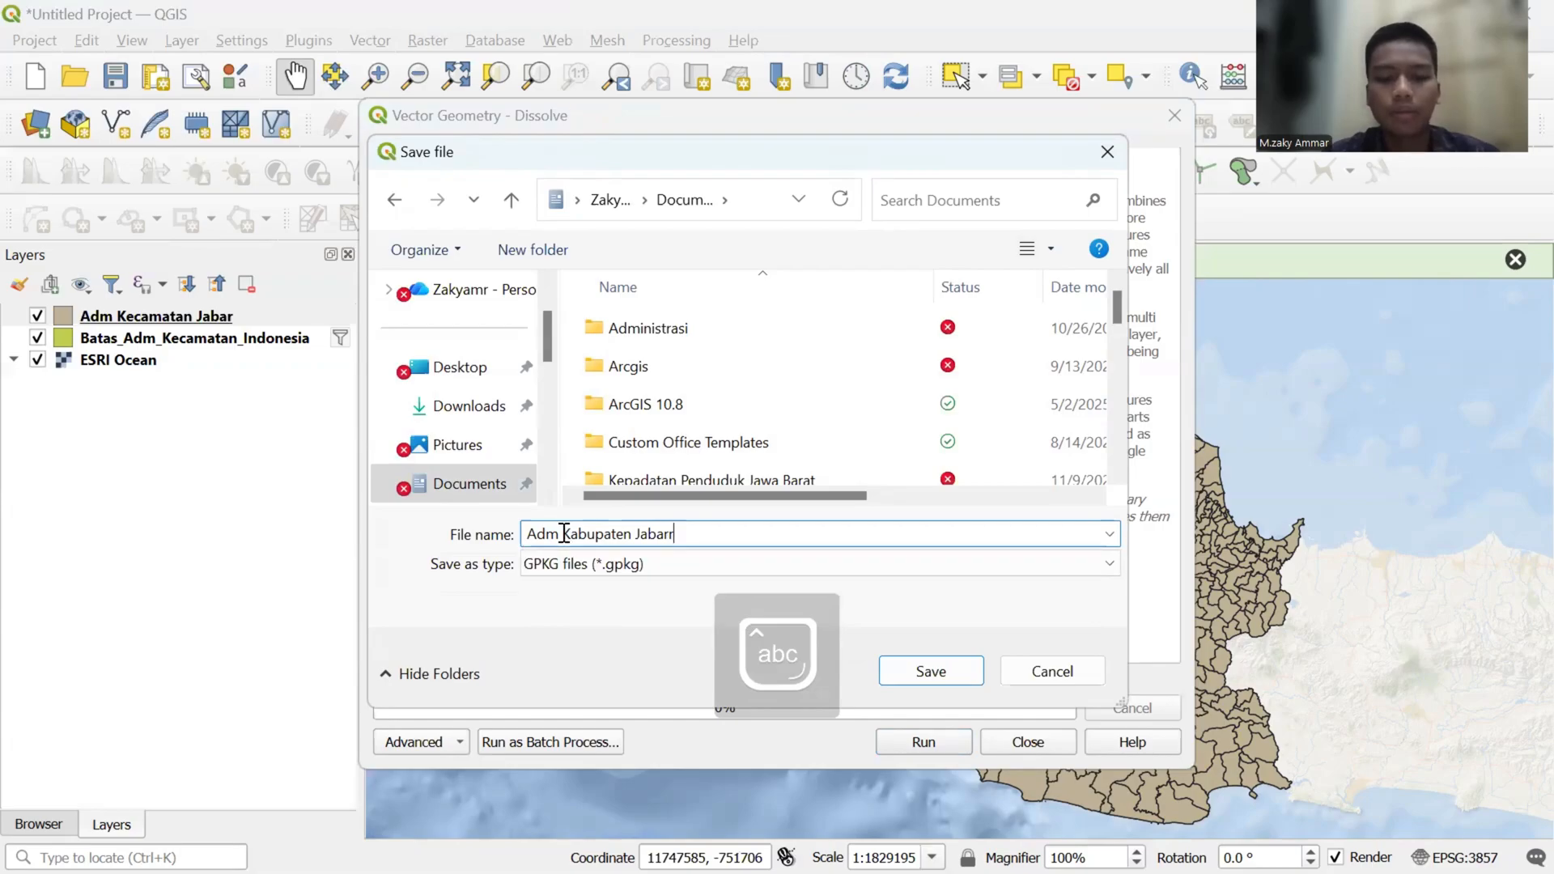
{"action": "left_click", "coordinate": [915, 668]}
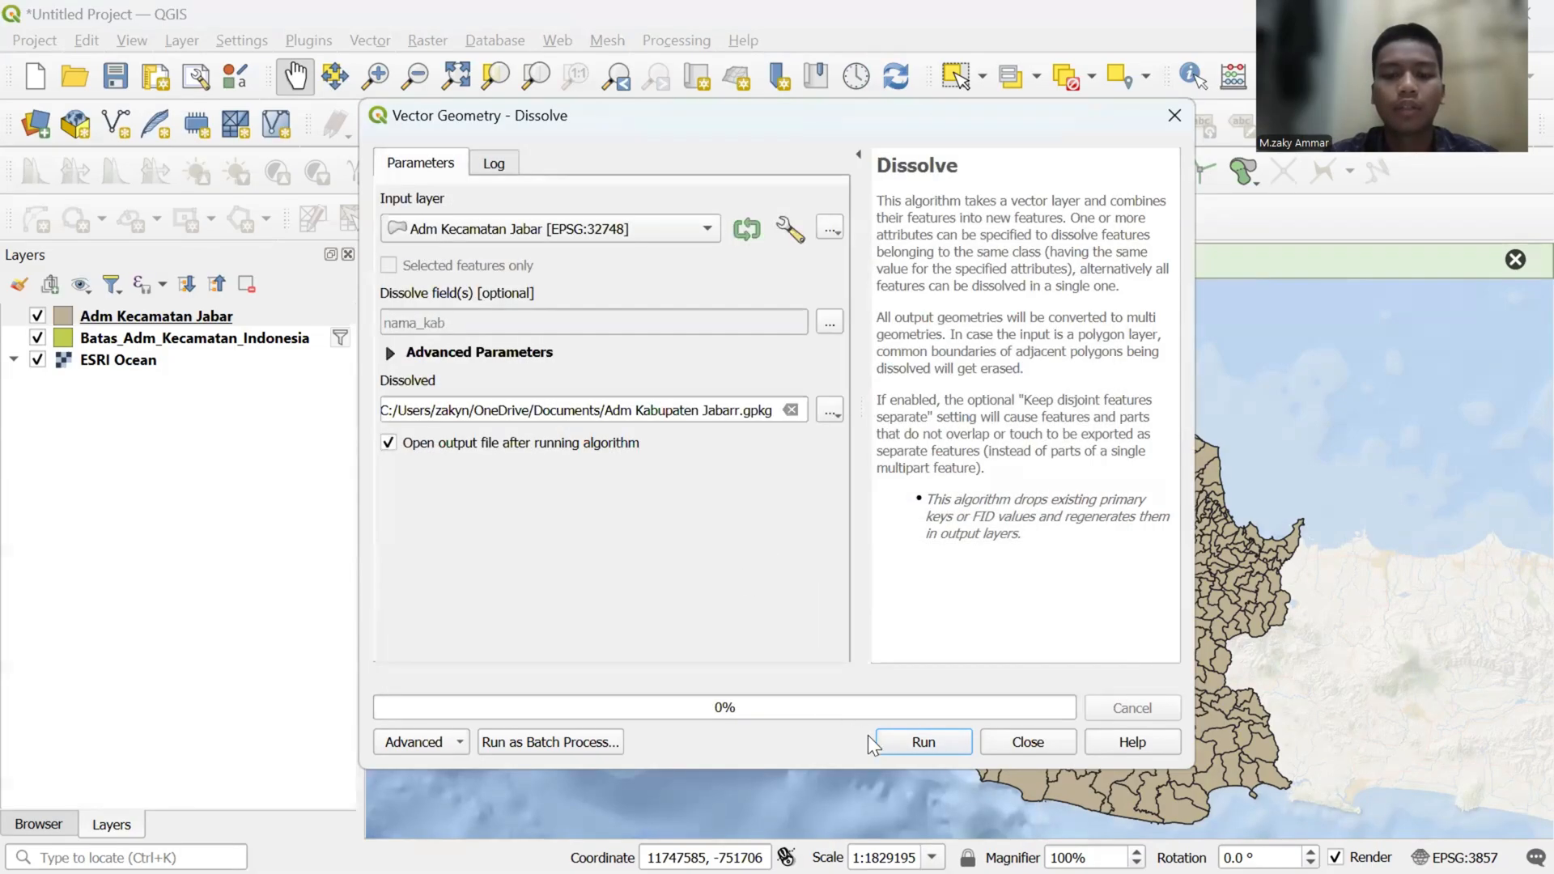
{"action": "left_click", "coordinate": [884, 742]}
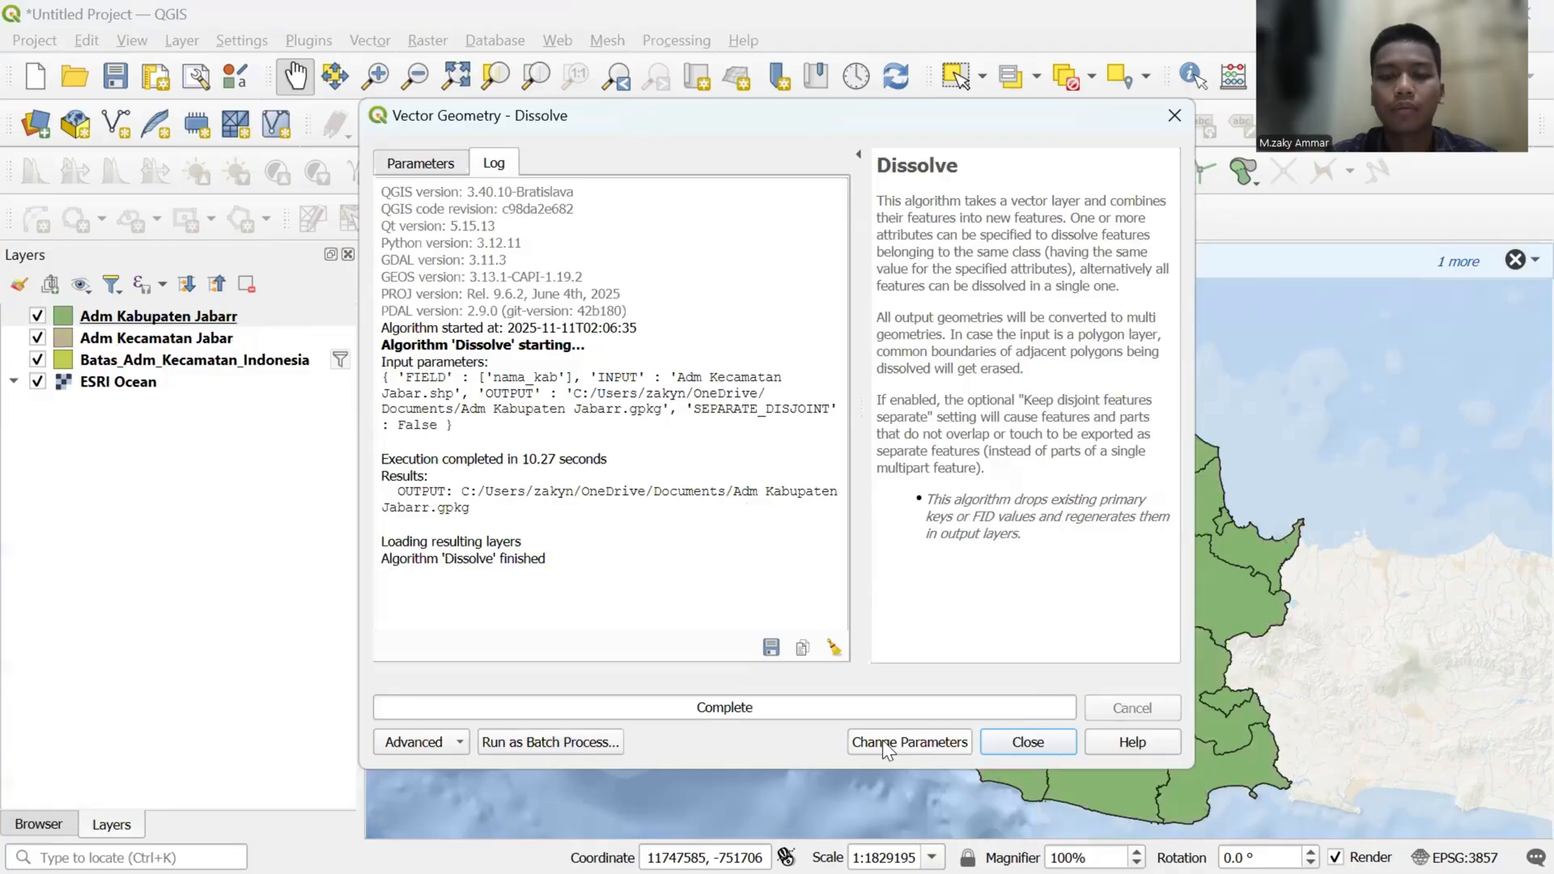
{"action": "left_click", "coordinate": [1032, 743]}
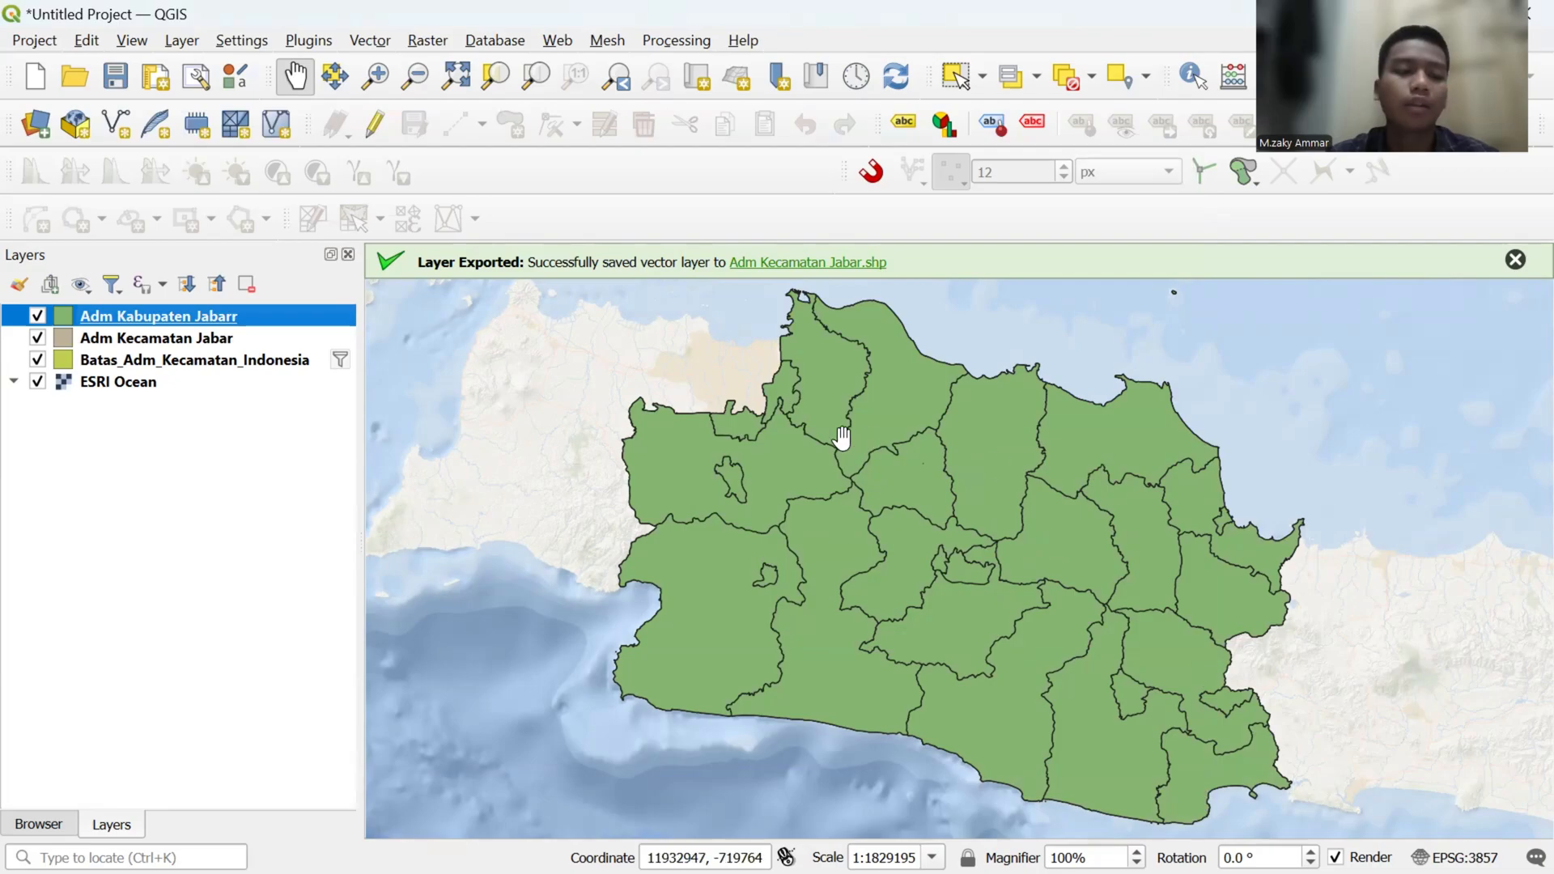
- Open the attribute table of the Adm Kabupaten Jabarr layer
{"action": "right_click", "coordinate": [278, 310]}
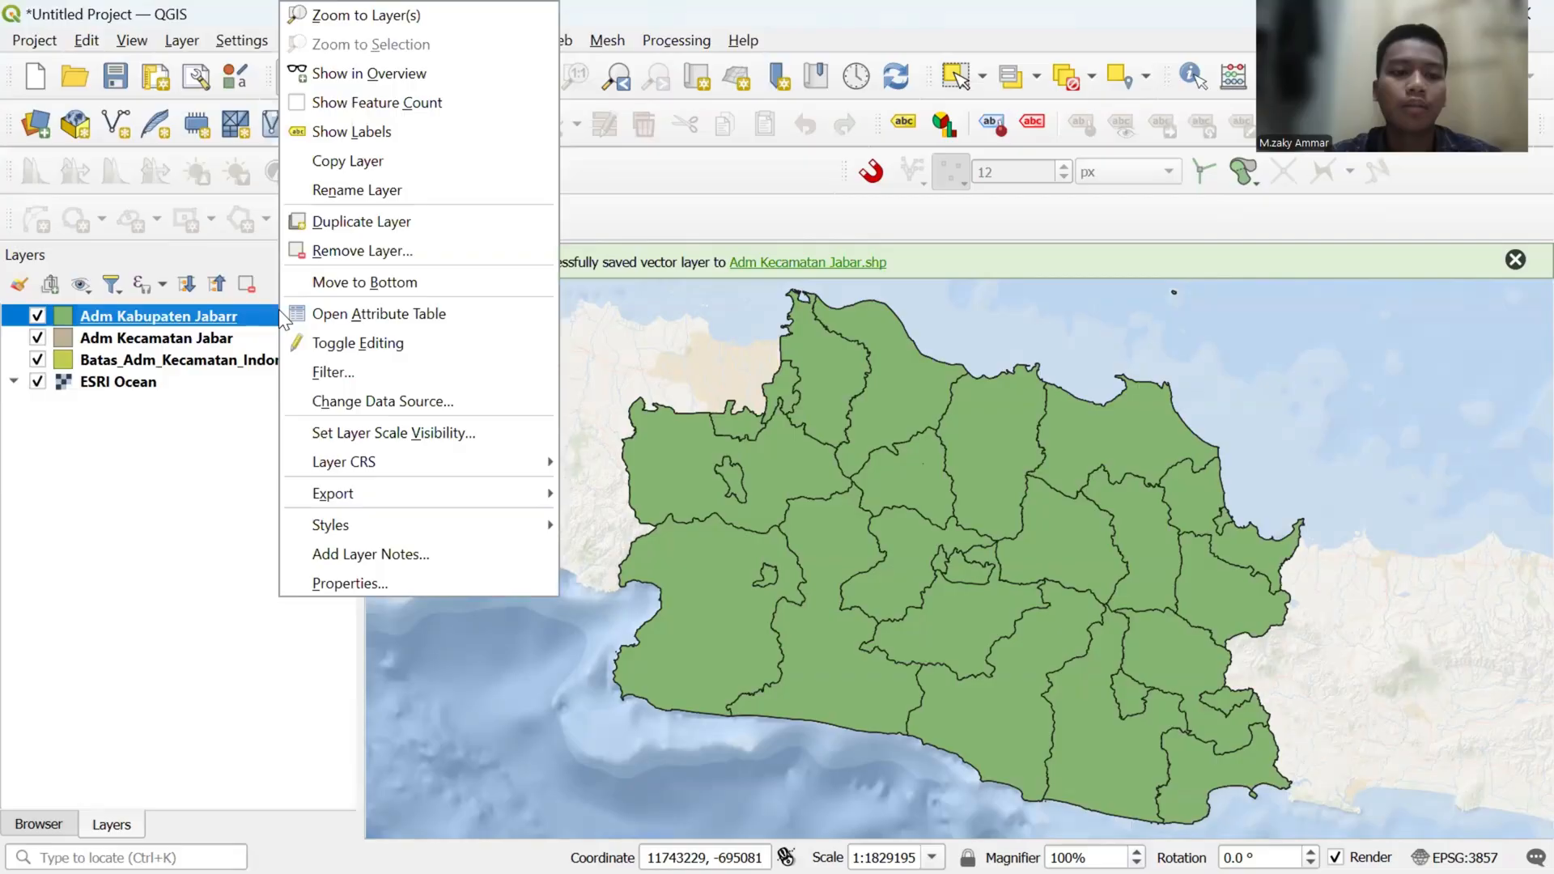
{"action": "left_click", "coordinate": [355, 316]}
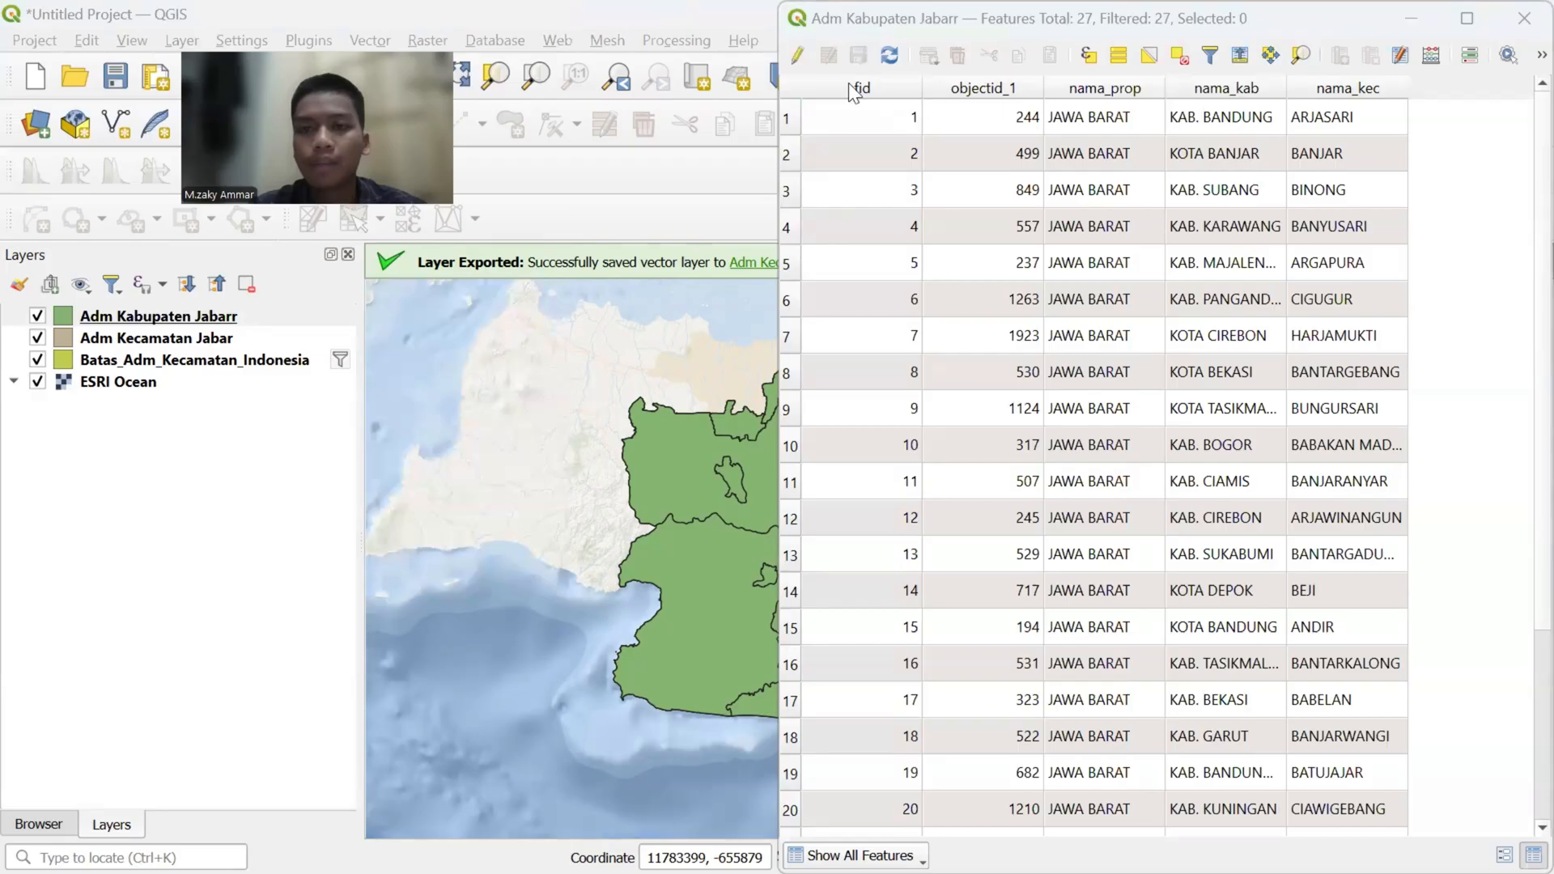
- Start editing the Adm Kabupaten Jabarr layer and add a 32-bit integer field named Kepadatan
{"action": "left_click", "coordinate": [798, 56]}
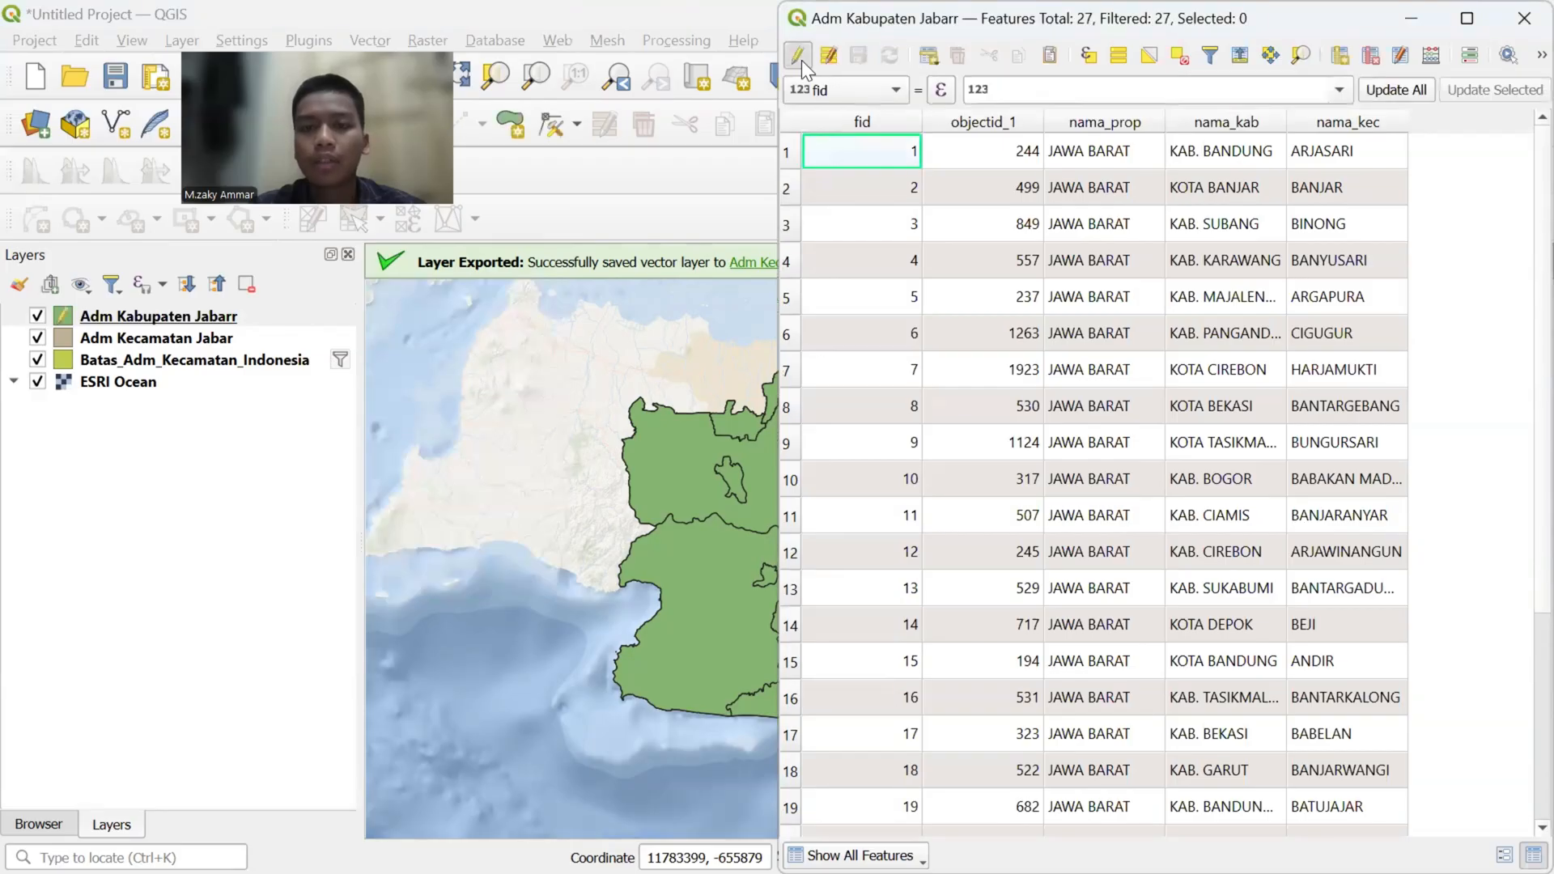
{"action": "left_click", "coordinate": [1346, 55]}
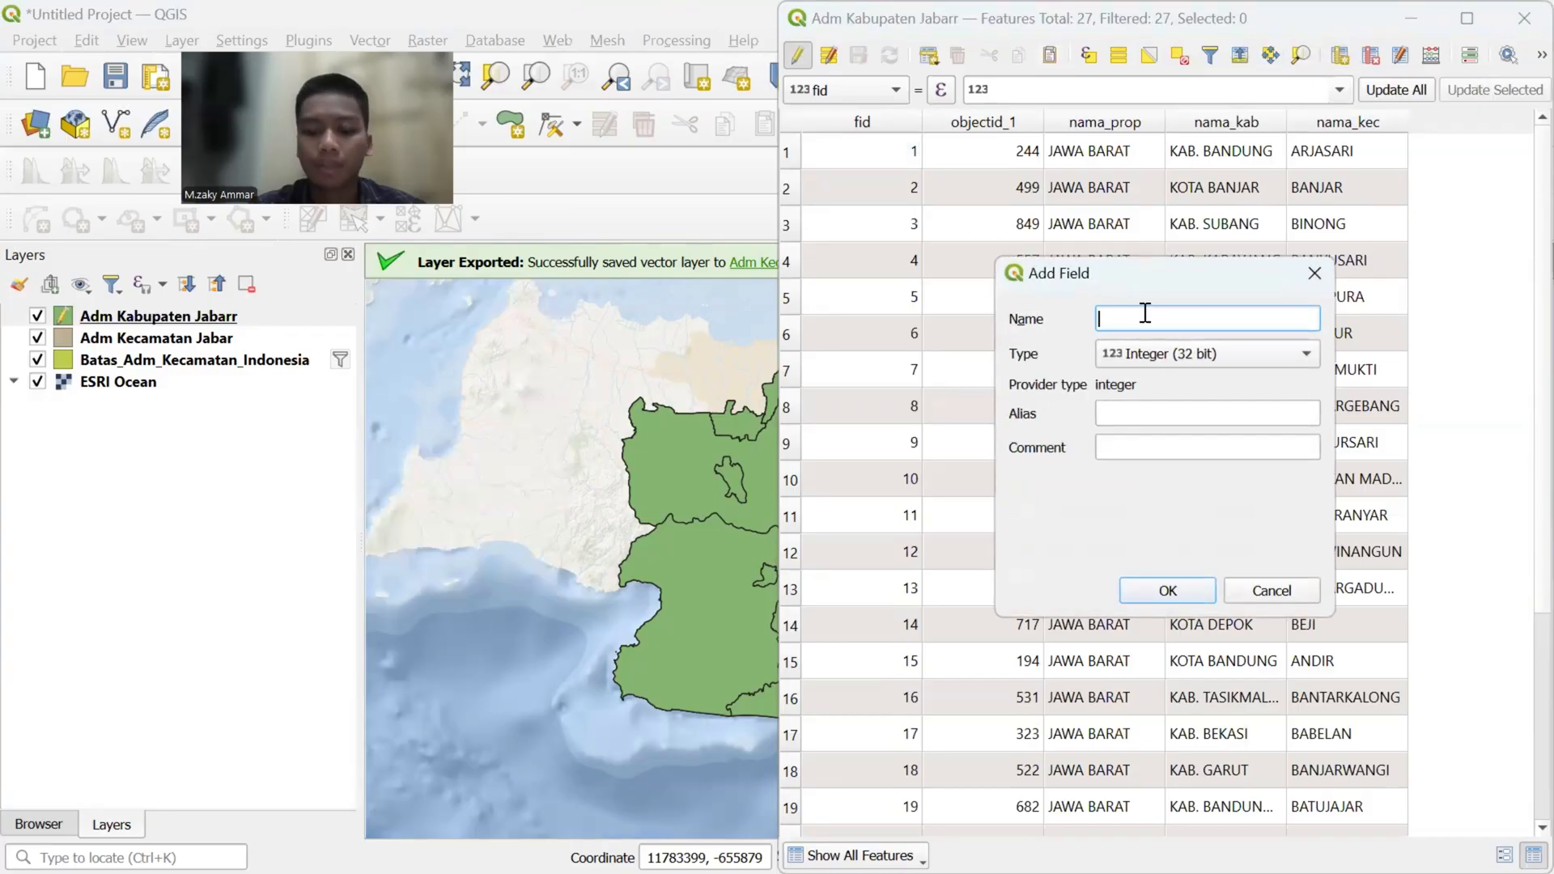
{"action": "type", "text": "Kepadatan"}
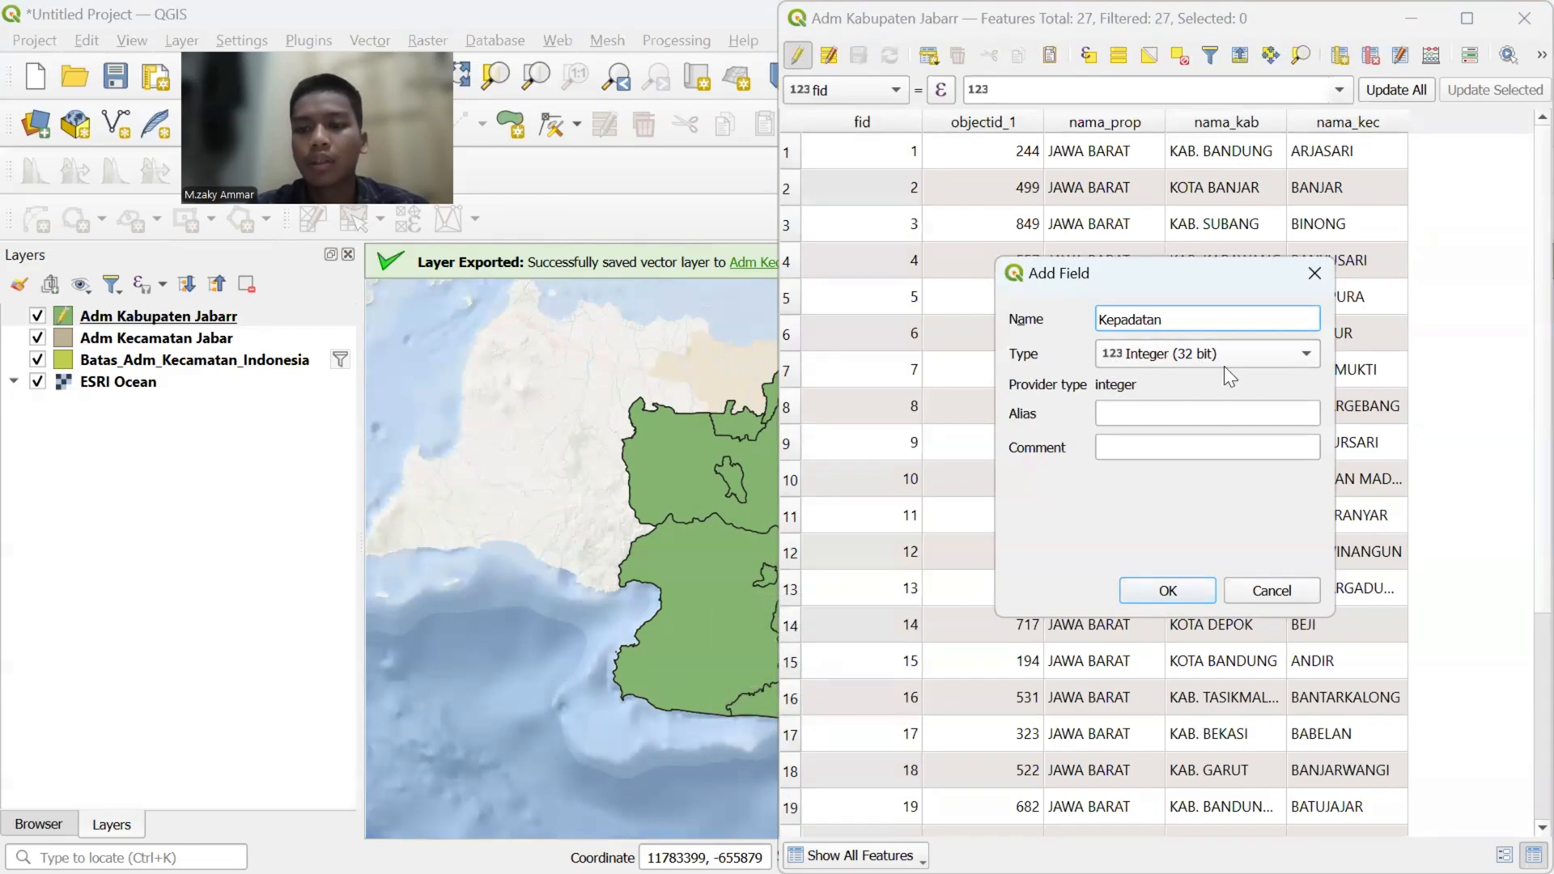
{"action": "left_click", "coordinate": [1197, 590]}
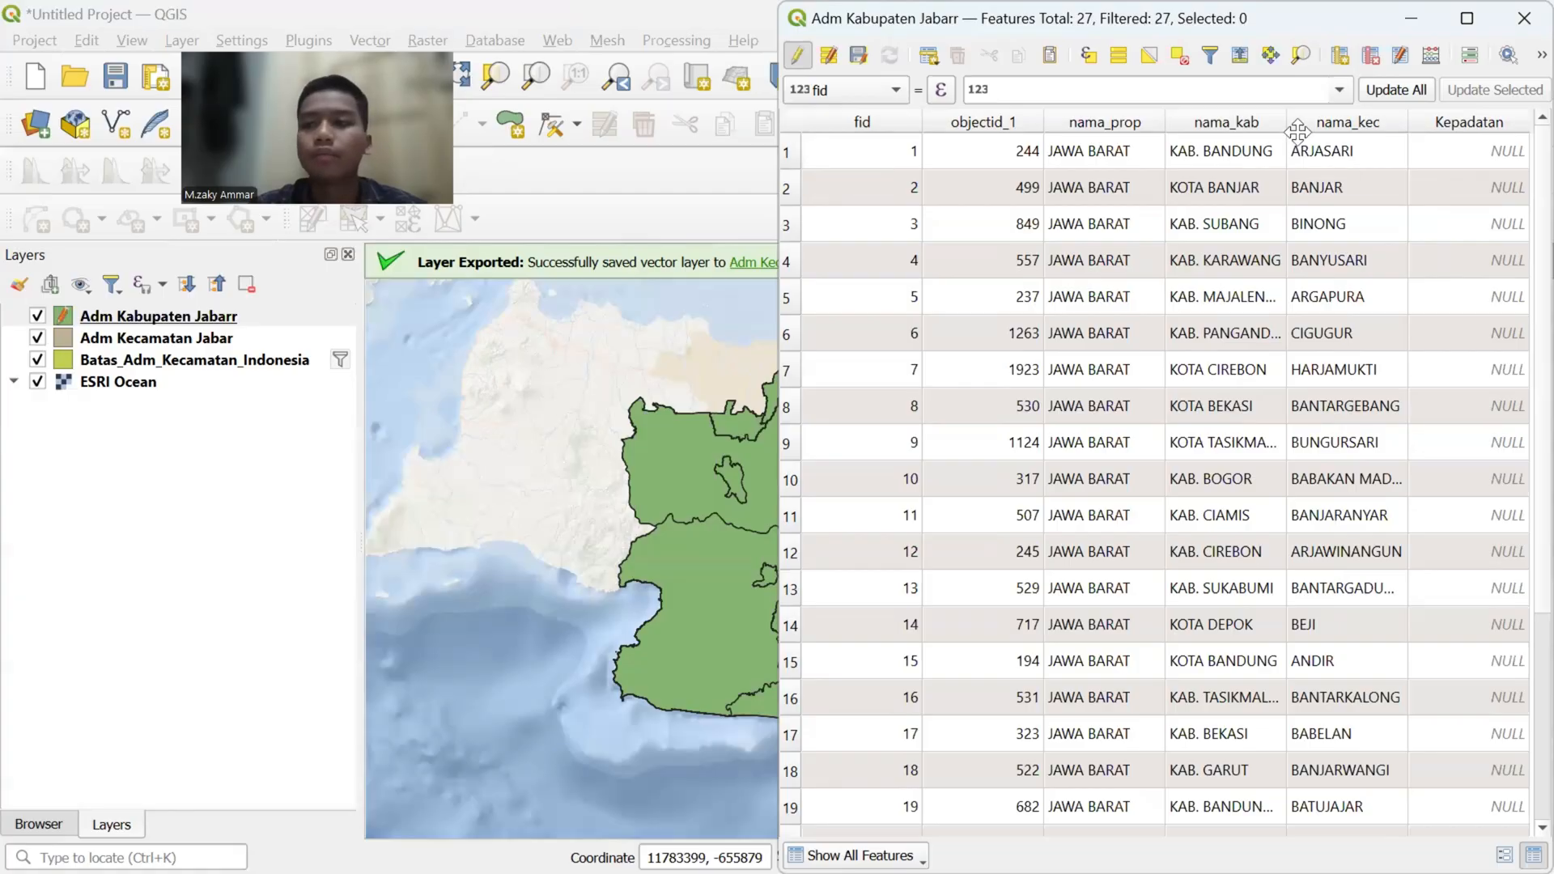
- Close the attribute table and reopen it for the Adm Kabupaten Jabarr layer
{"action": "left_click", "coordinate": [1519, 24]}
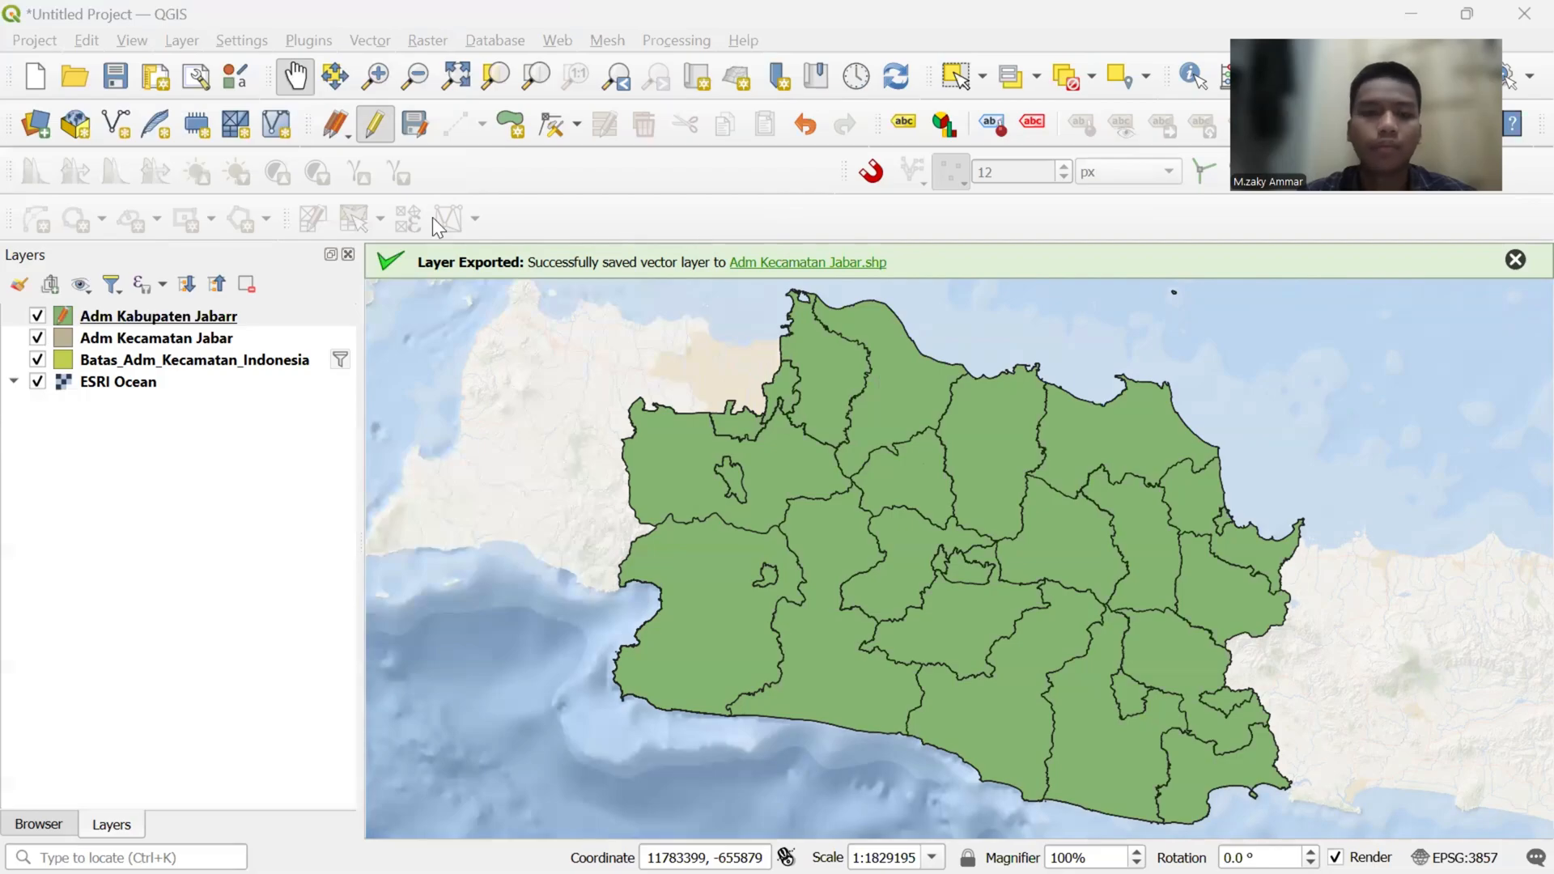
{"action": "left_click", "coordinate": [145, 312]}
{"action": "right_click", "coordinate": [146, 312]}
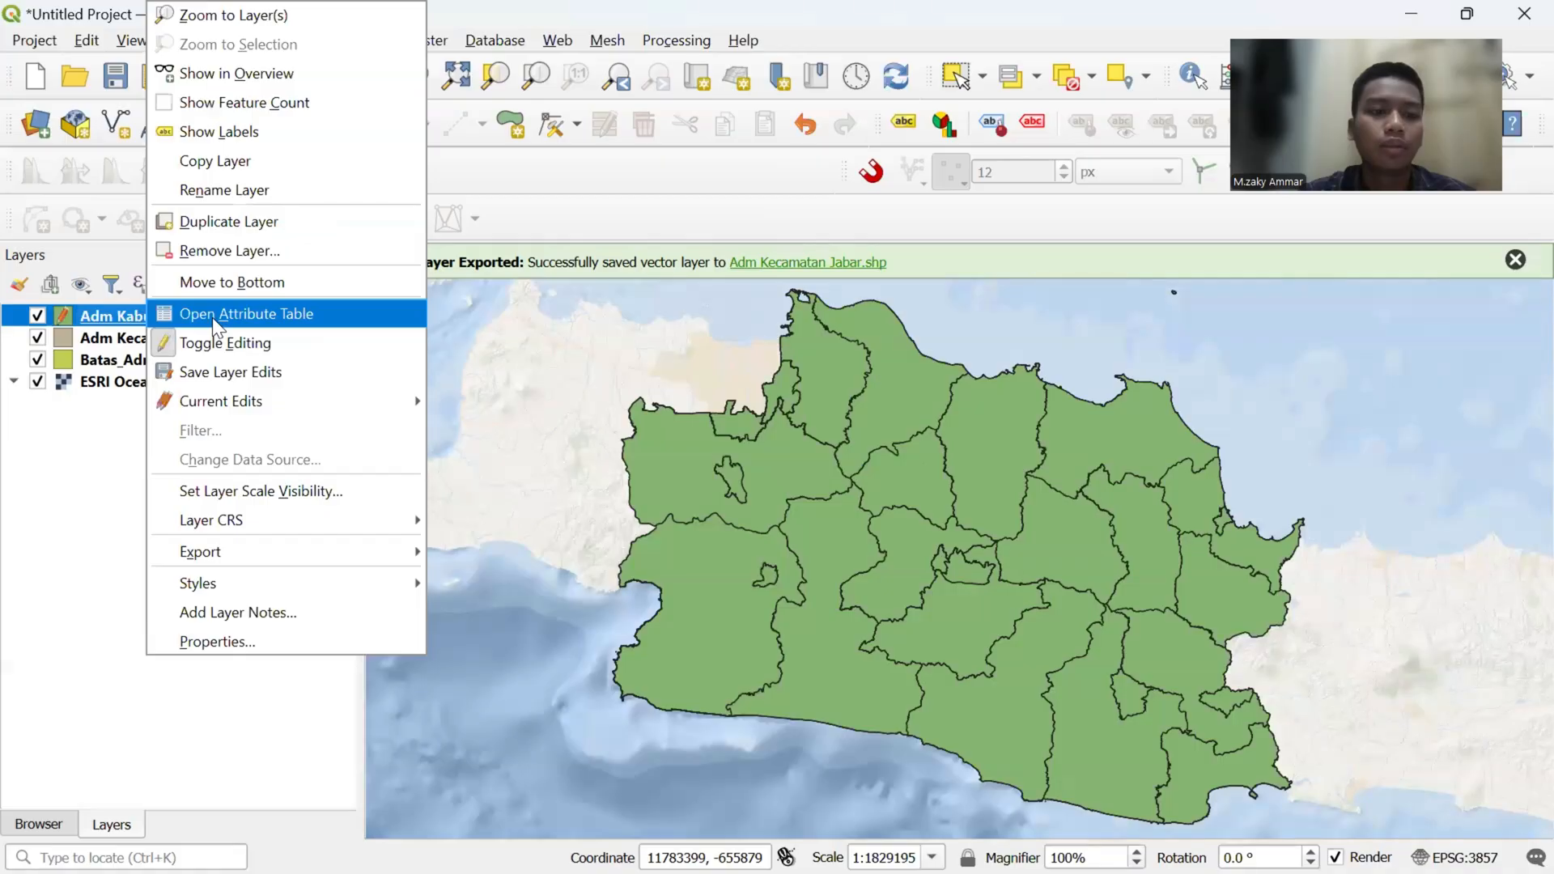
{"action": "left_click", "coordinate": [217, 315]}
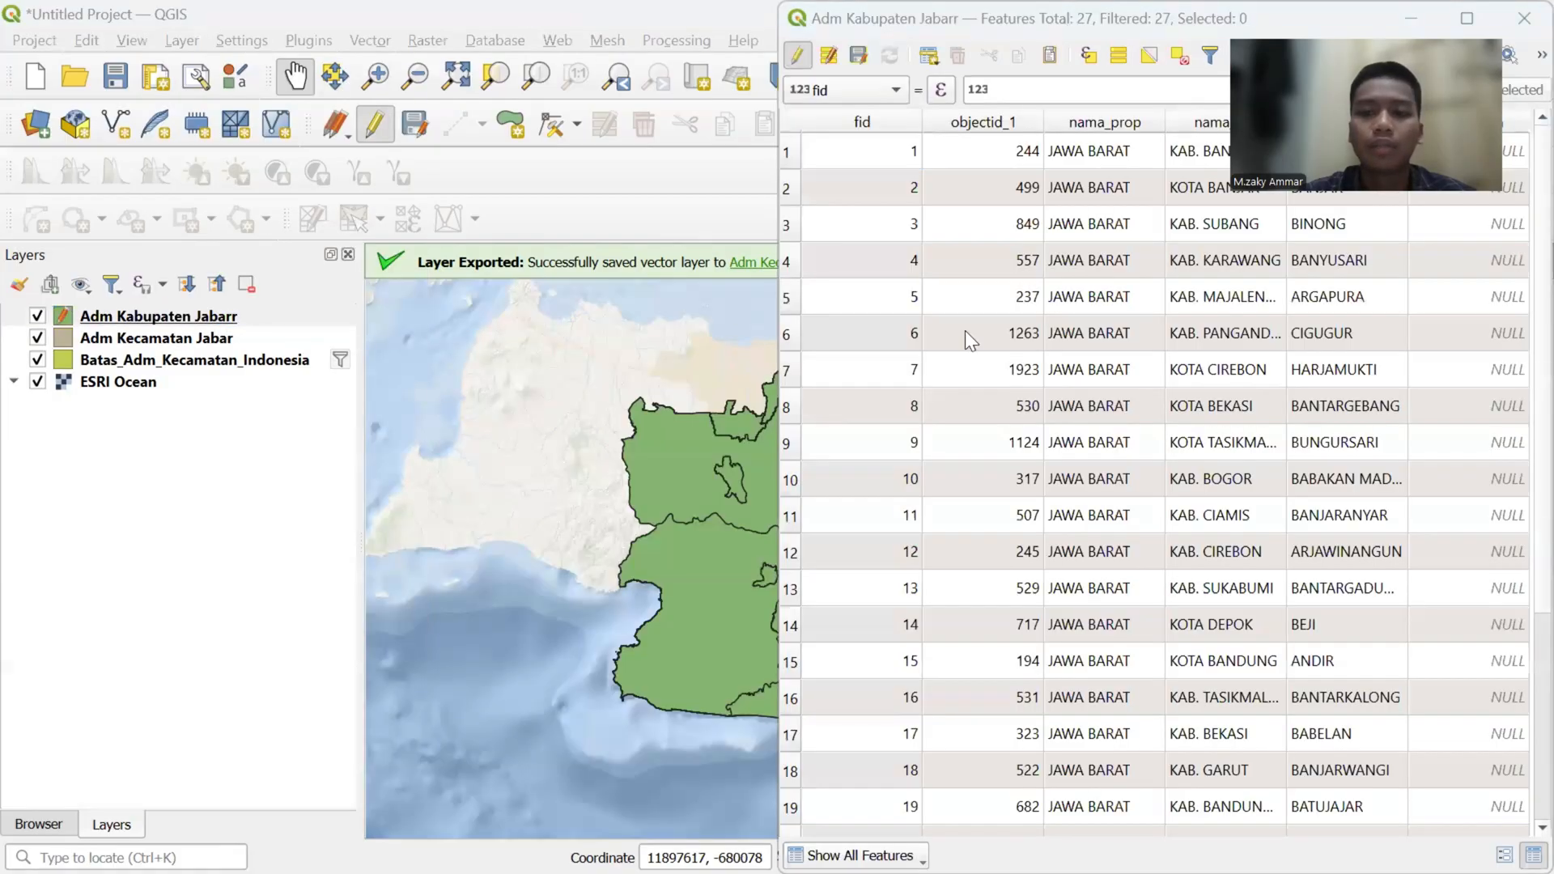
- Switch to Chrome, search Google for "kepadatan penduduk provinsi jawa barat" and open the Badan Pusat Statistik Provinsi Jawa Barat result
{"action": "key", "text": "super+Tab"}
{"action": "key", "text": "Escape"}
{"action": "key", "text": "ctrl+super+Right"}
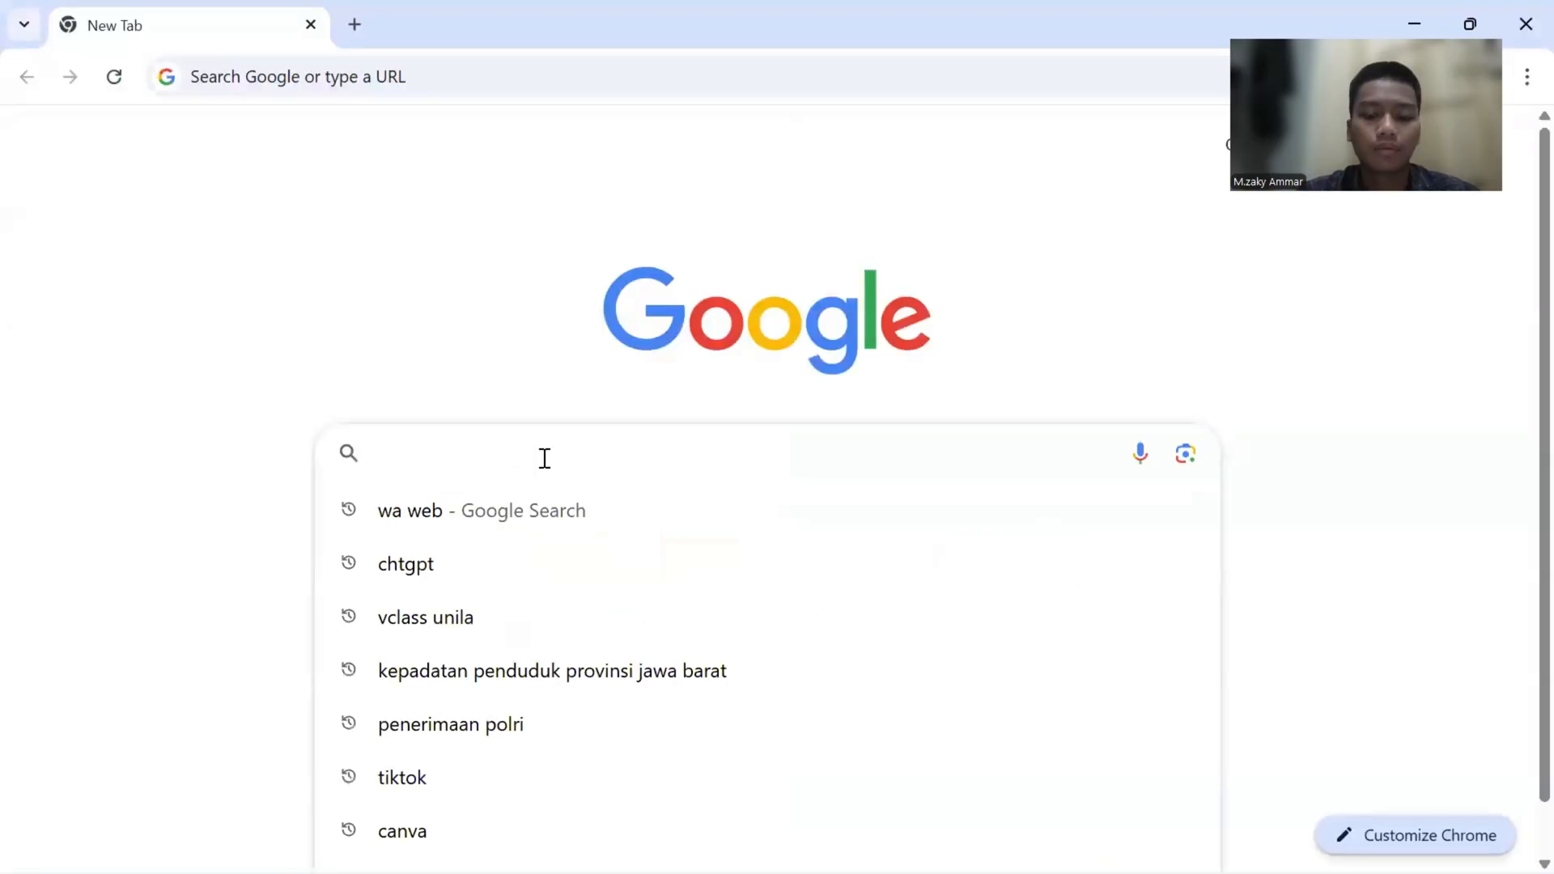
{"action": "left_click", "coordinate": [552, 662]}
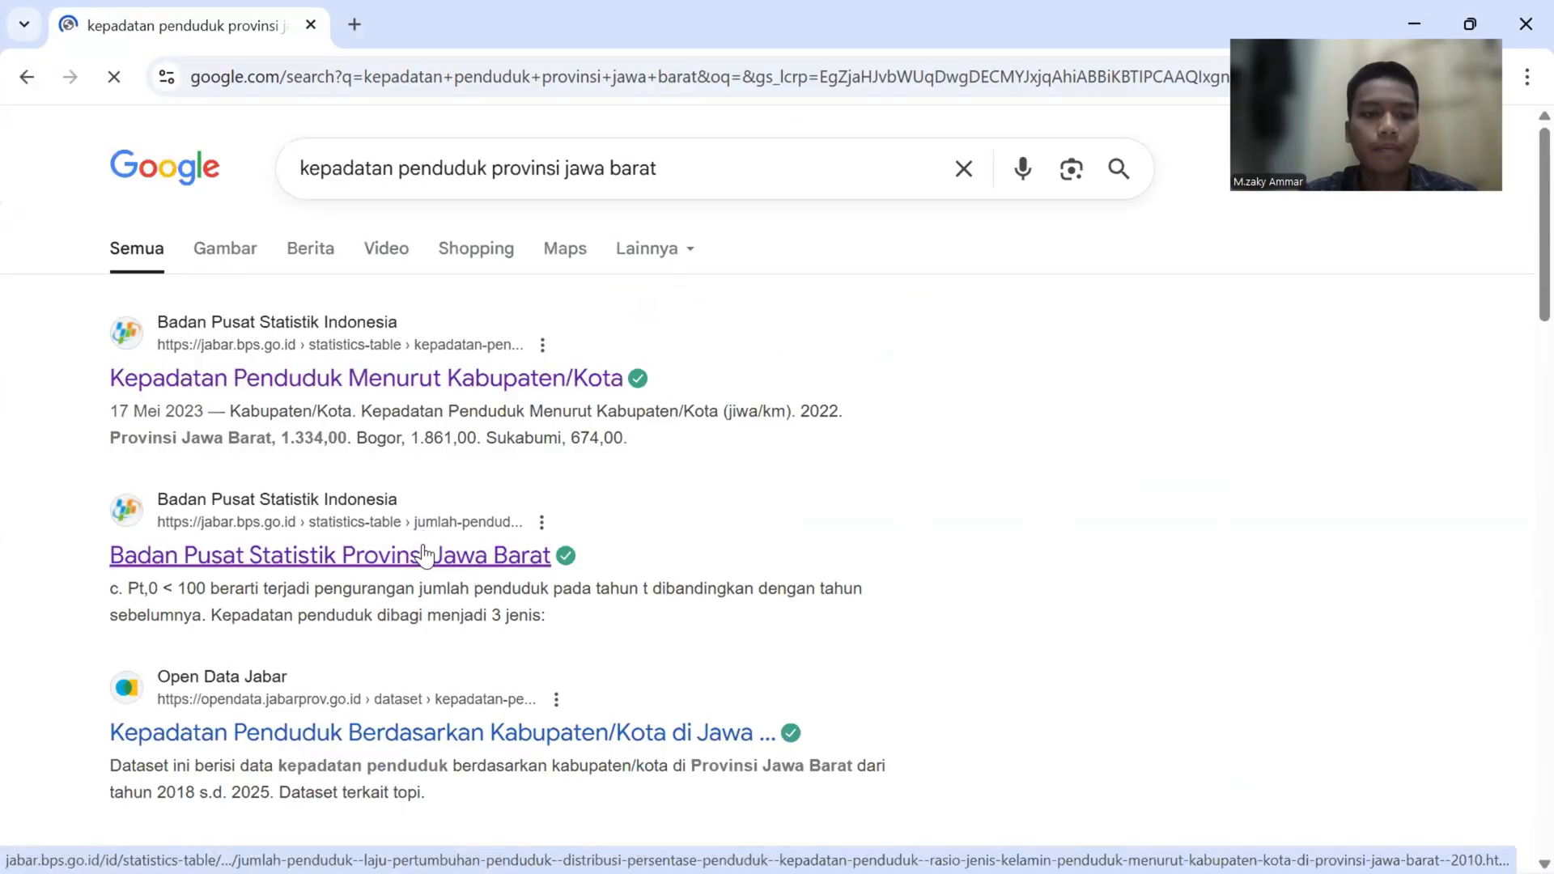
{"action": "left_click", "coordinate": [424, 556]}
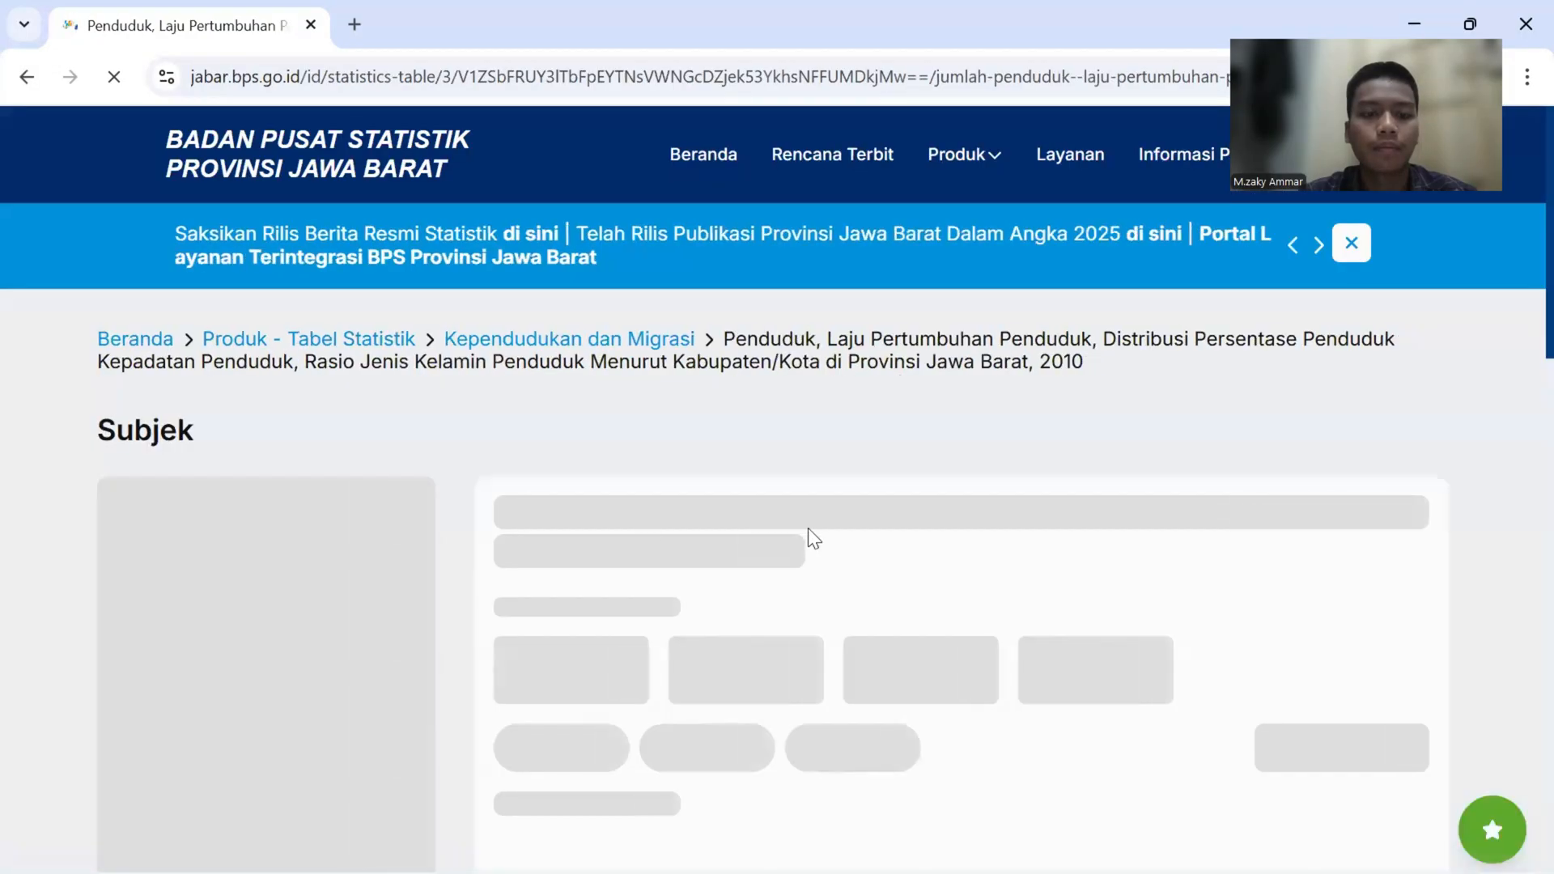
- Dismiss the announcement overlay and set the population table's year to 2025
{"action": "scroll", "coordinate": [807, 527], "scroll_direction": "down", "scroll_amount": 3}
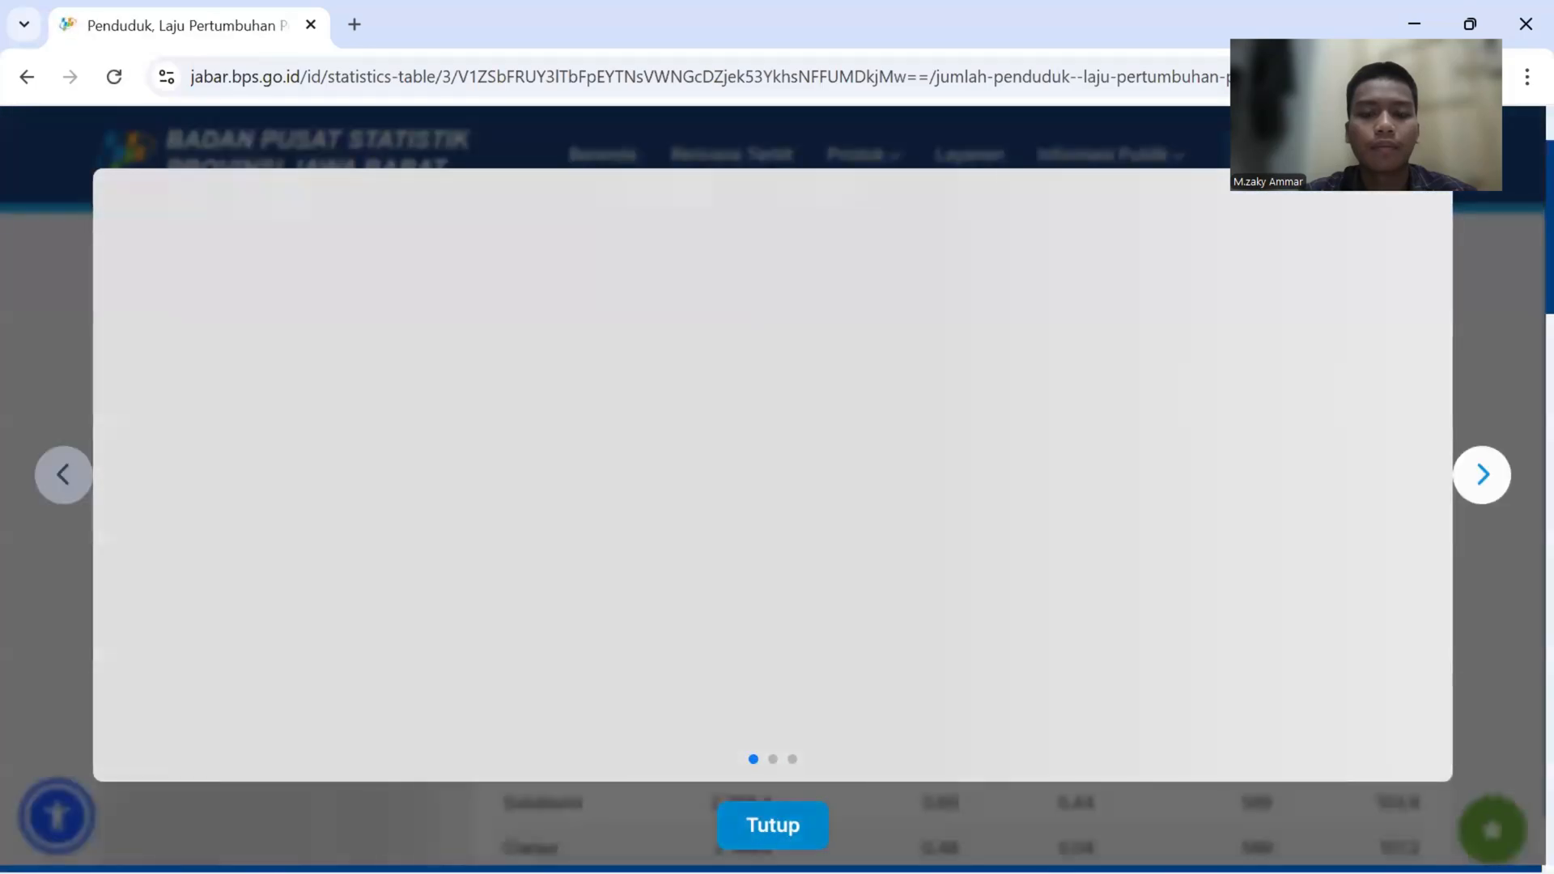
{"action": "left_click", "coordinate": [773, 825]}
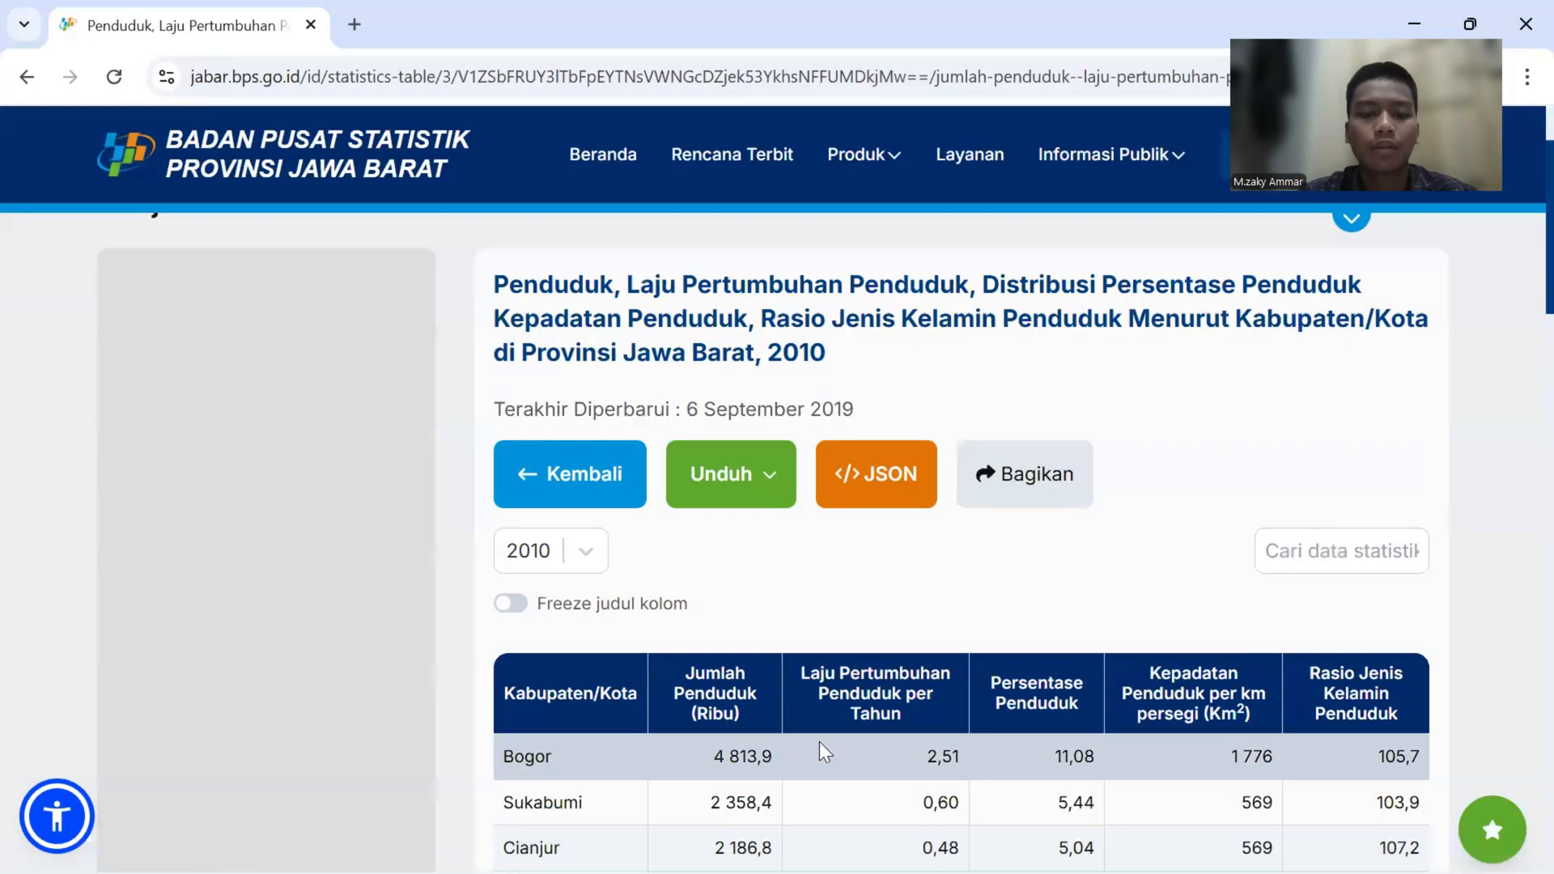
{"action": "scroll", "coordinate": [619, 473], "scroll_direction": "down", "scroll_amount": 2}
{"action": "left_click", "coordinate": [586, 361]}
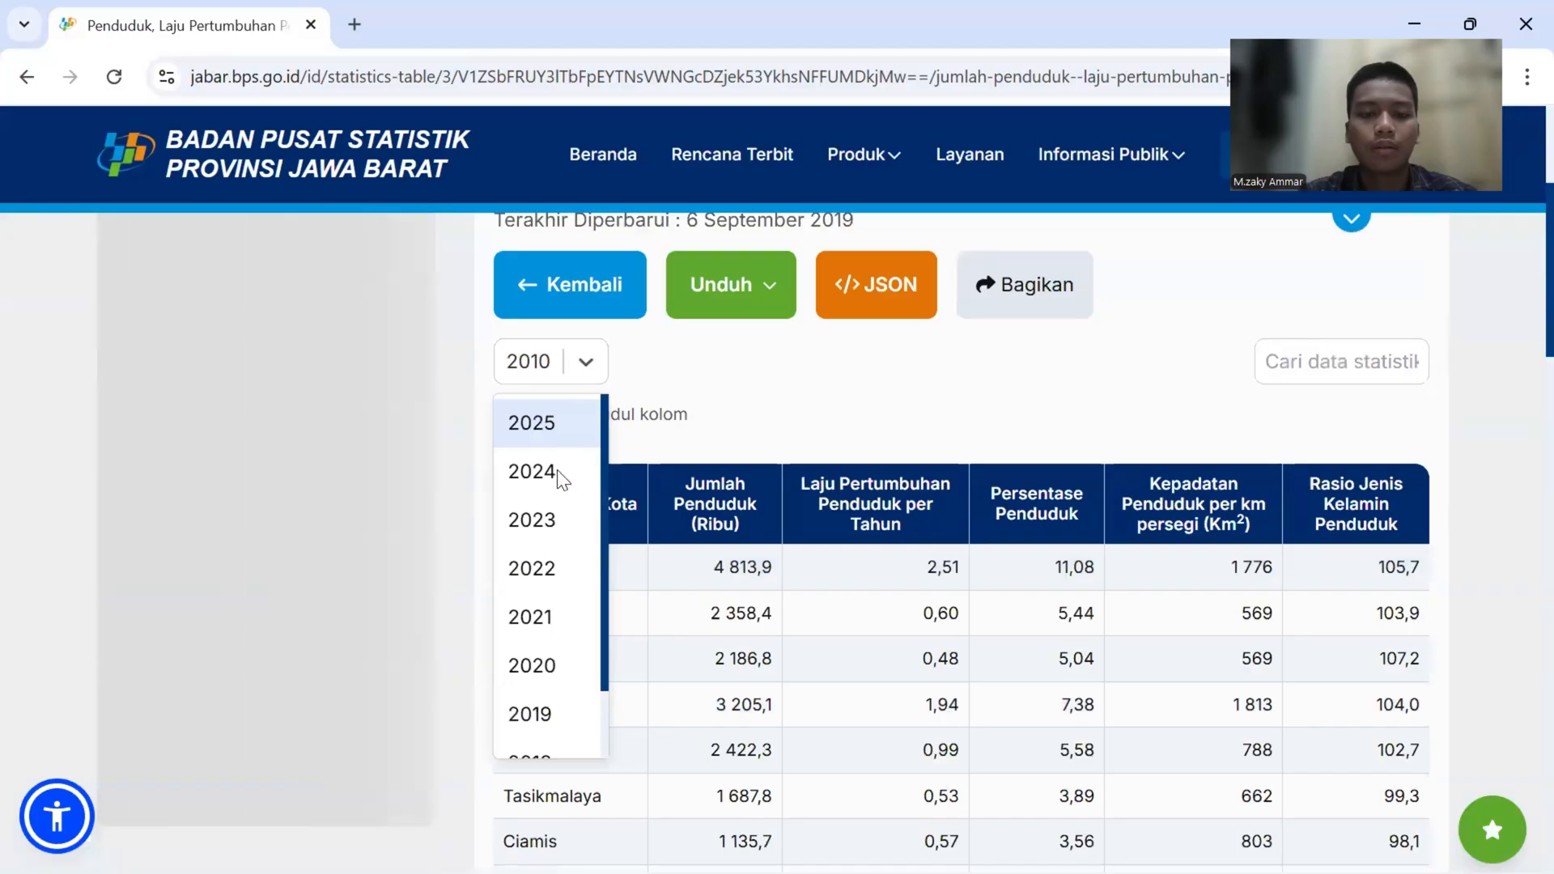
{"action": "left_click", "coordinate": [547, 427]}
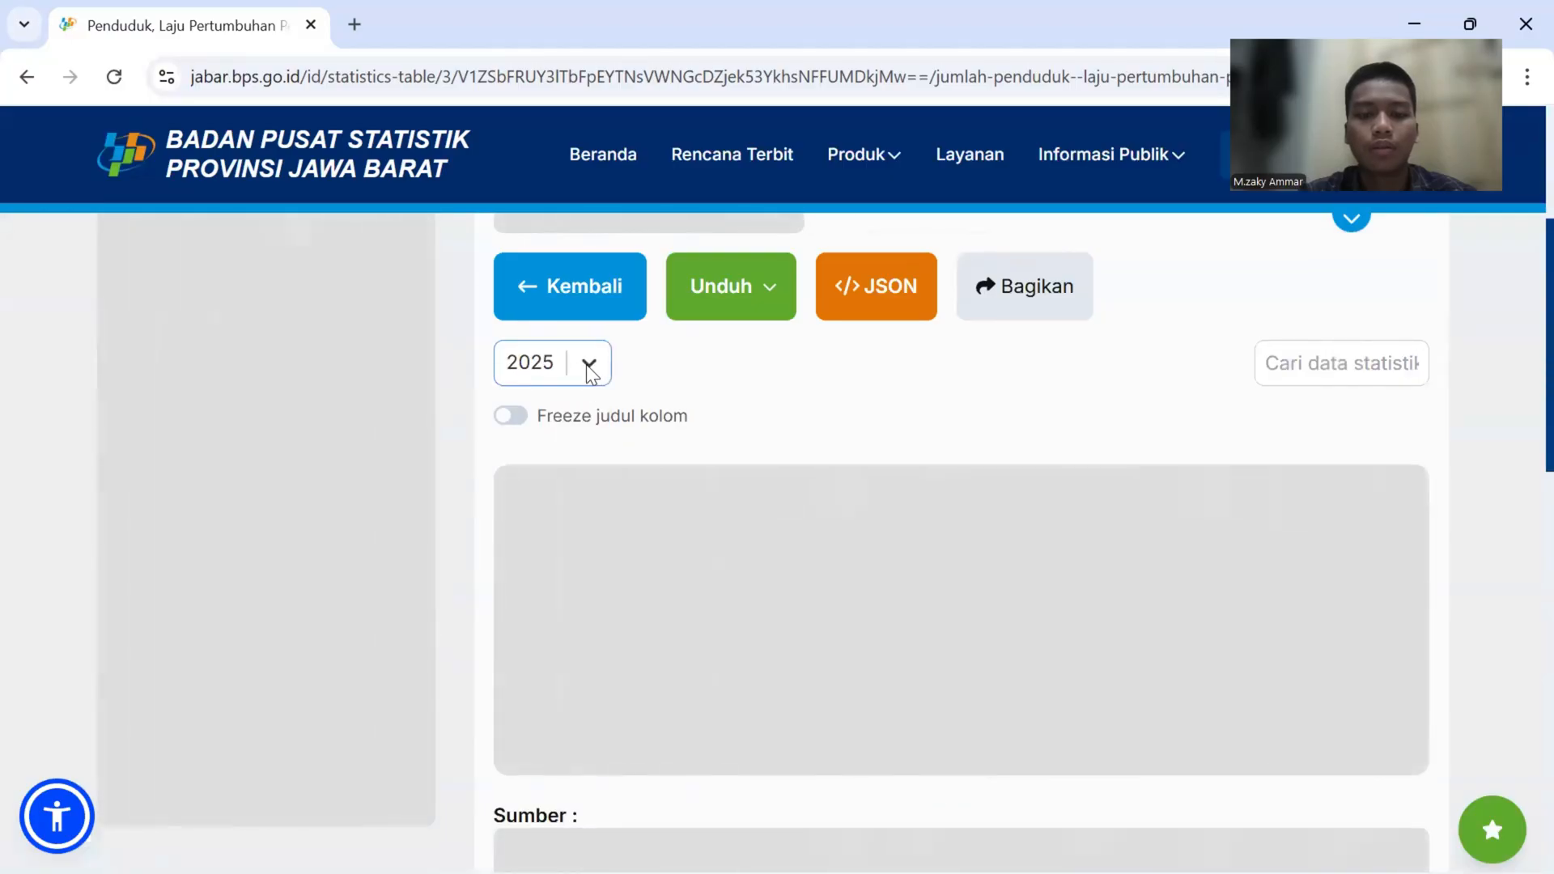
- Examine the population density per square kilometre of each regency and city in the 2025 table
{"action": "scroll", "coordinate": [721, 397], "scroll_direction": "down", "scroll_amount": 1}
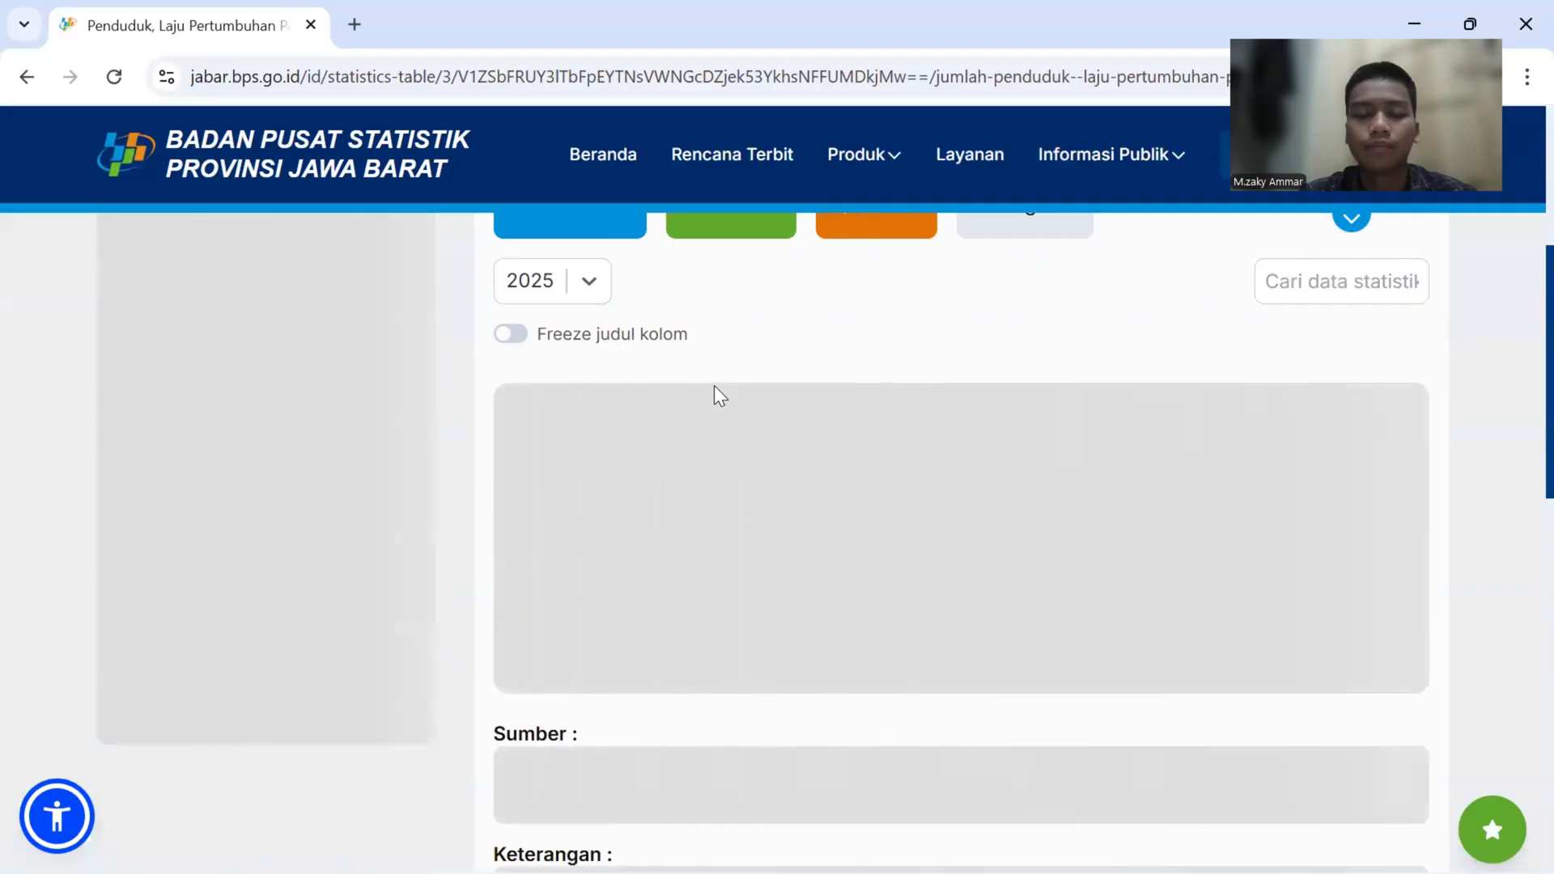
{"action": "scroll", "coordinate": [720, 397], "scroll_direction": "down", "scroll_amount": 2}
{"action": "scroll", "coordinate": [719, 397], "scroll_direction": "up", "scroll_amount": 1}
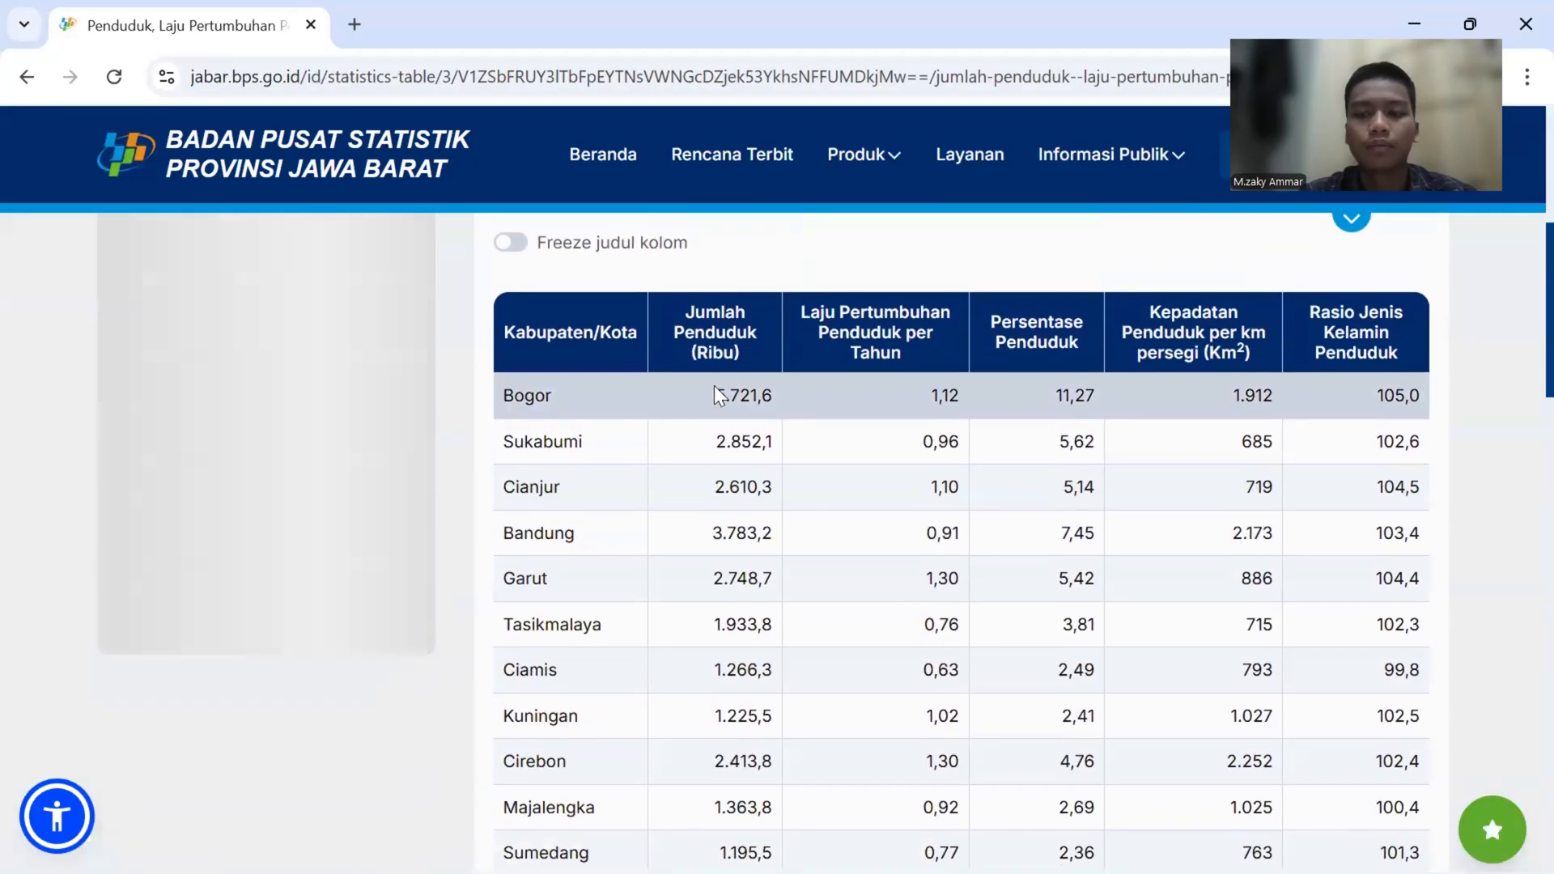
{"action": "scroll", "coordinate": [718, 392], "scroll_direction": "down", "scroll_amount": 2}
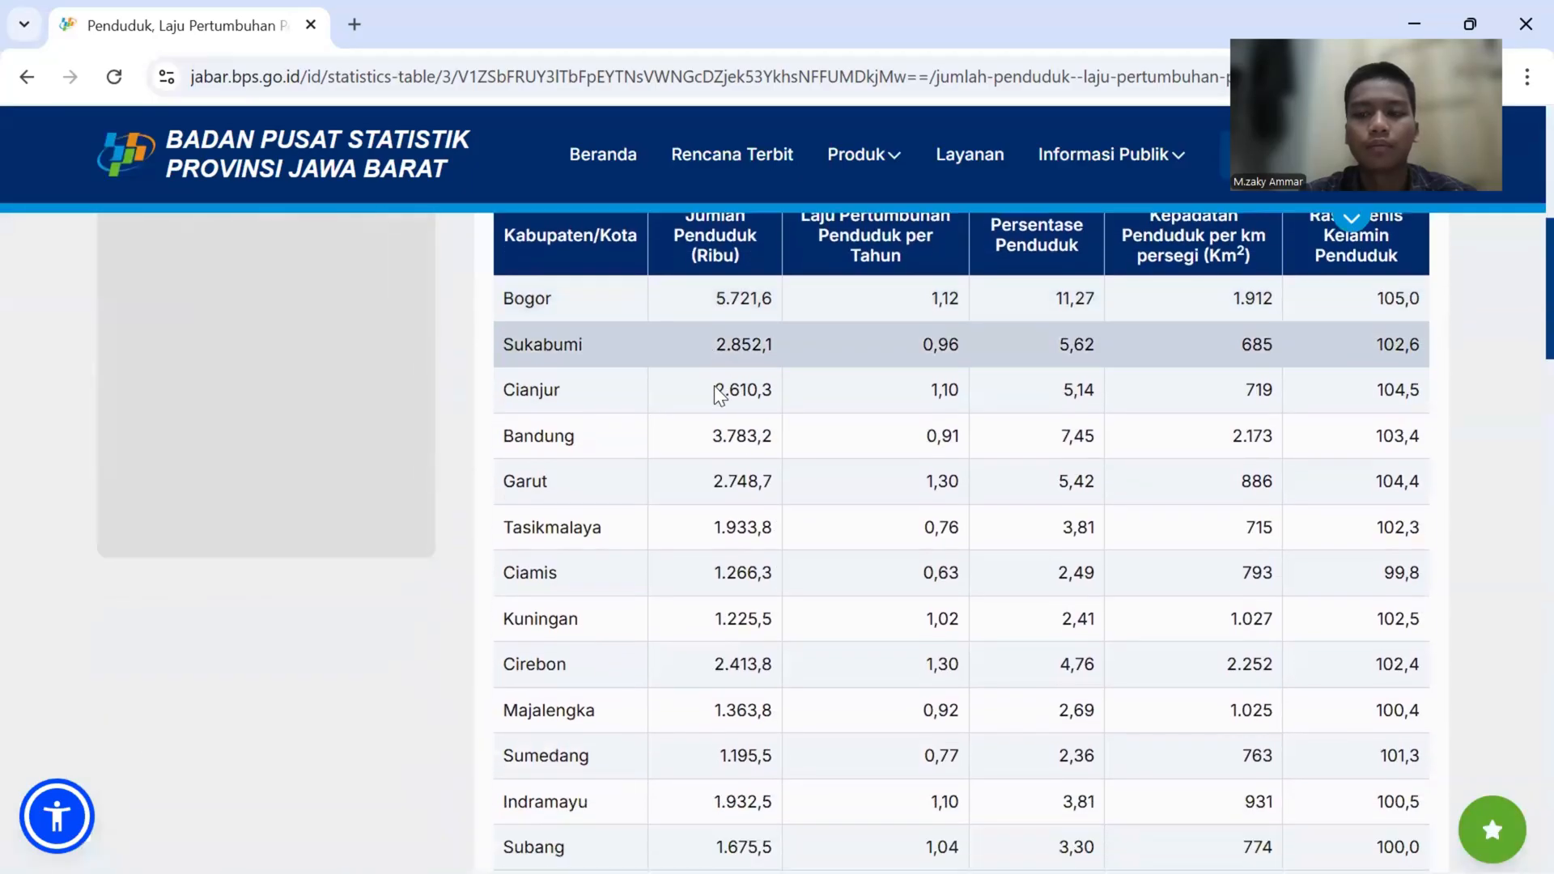
{"action": "scroll", "coordinate": [717, 390], "scroll_direction": "down", "scroll_amount": 1}
{"action": "scroll", "coordinate": [717, 391], "scroll_direction": "up", "scroll_amount": 5}
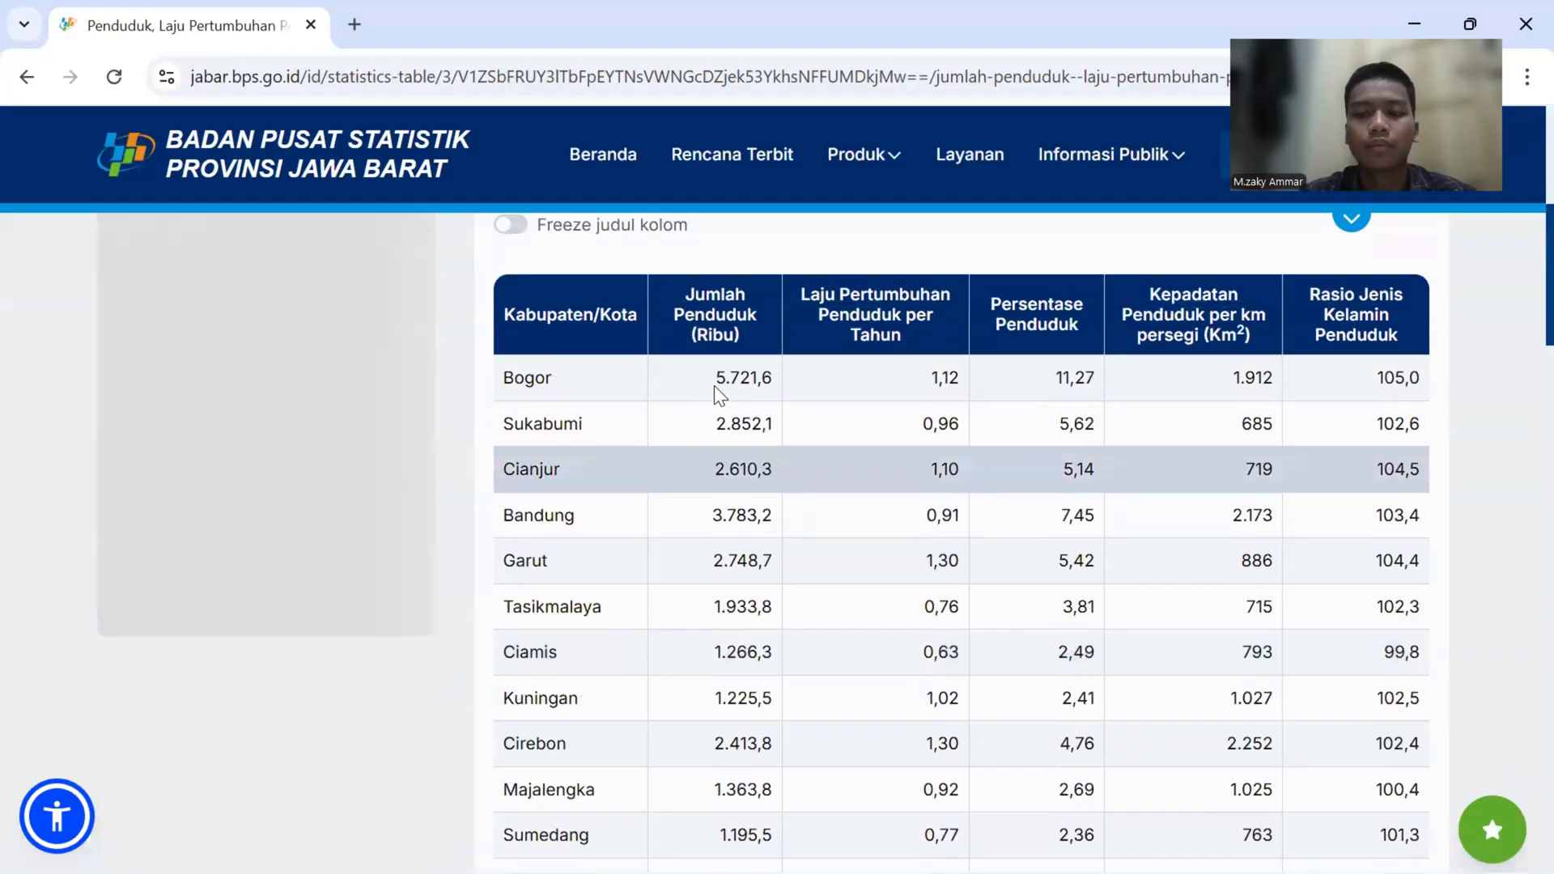
{"action": "scroll", "coordinate": [718, 397], "scroll_direction": "up", "scroll_amount": 2}
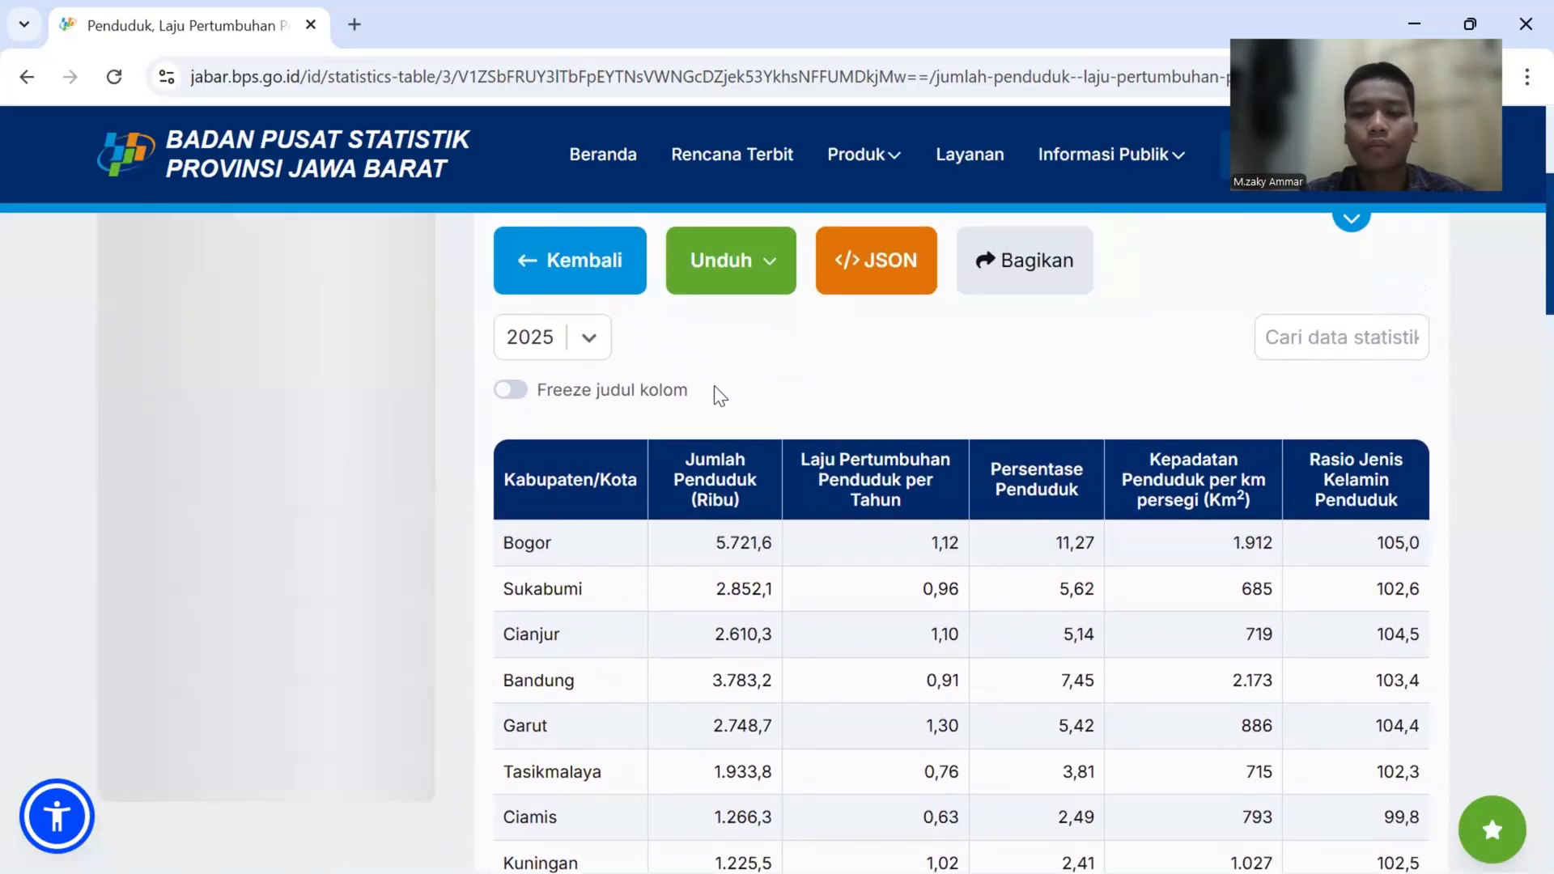
{"action": "scroll", "coordinate": [717, 397], "scroll_direction": "down", "scroll_amount": 1}
{"action": "scroll", "coordinate": [716, 395], "scroll_direction": "down", "scroll_amount": 2}
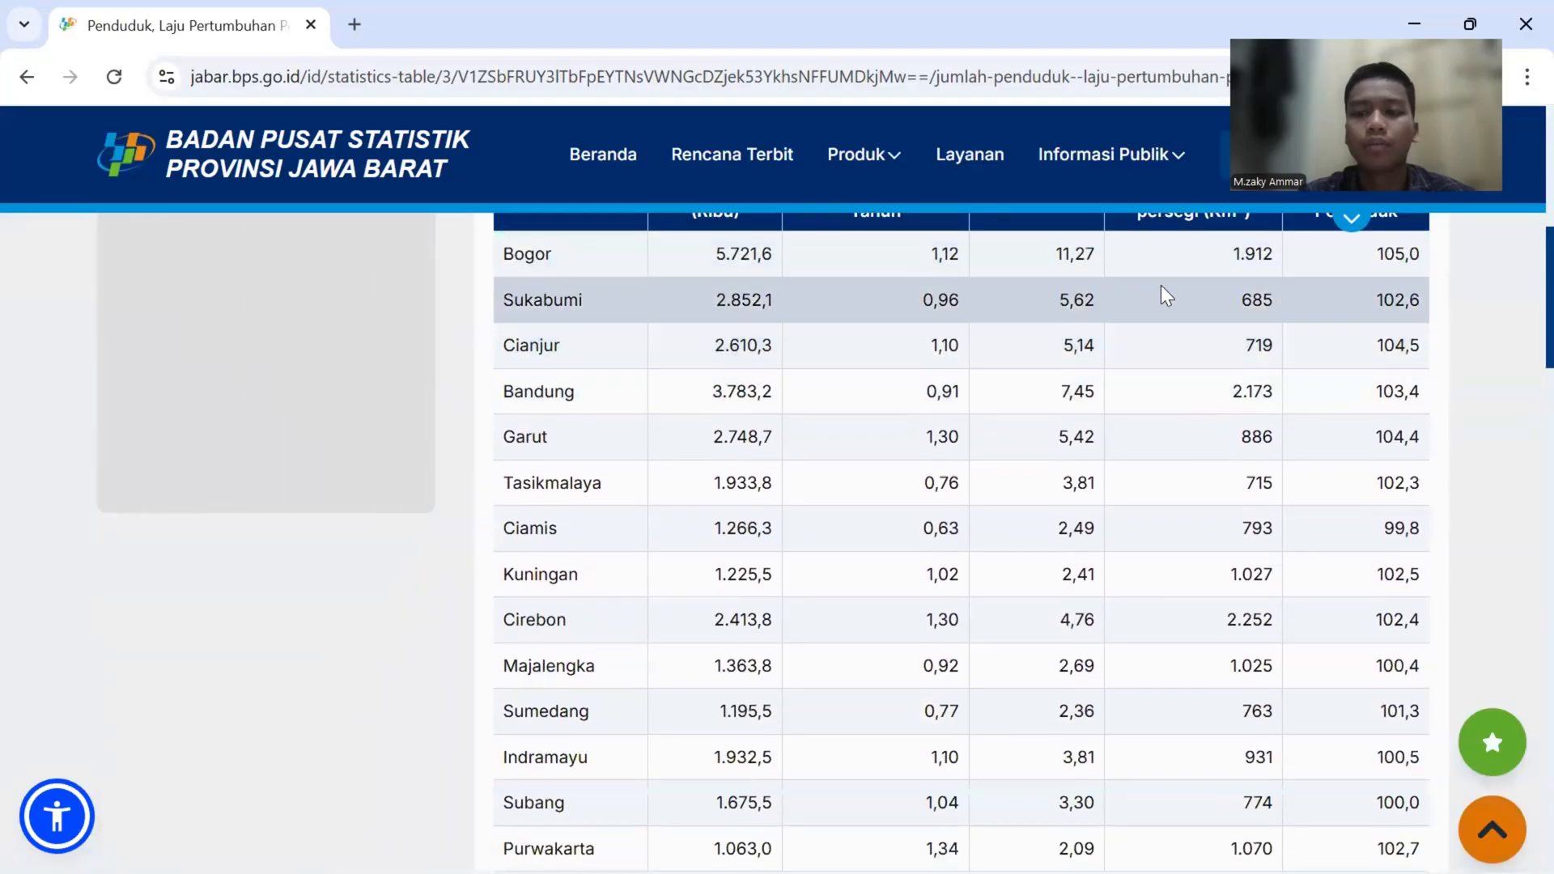
{"action": "scroll", "coordinate": [1166, 296], "scroll_direction": "up", "scroll_amount": 1}
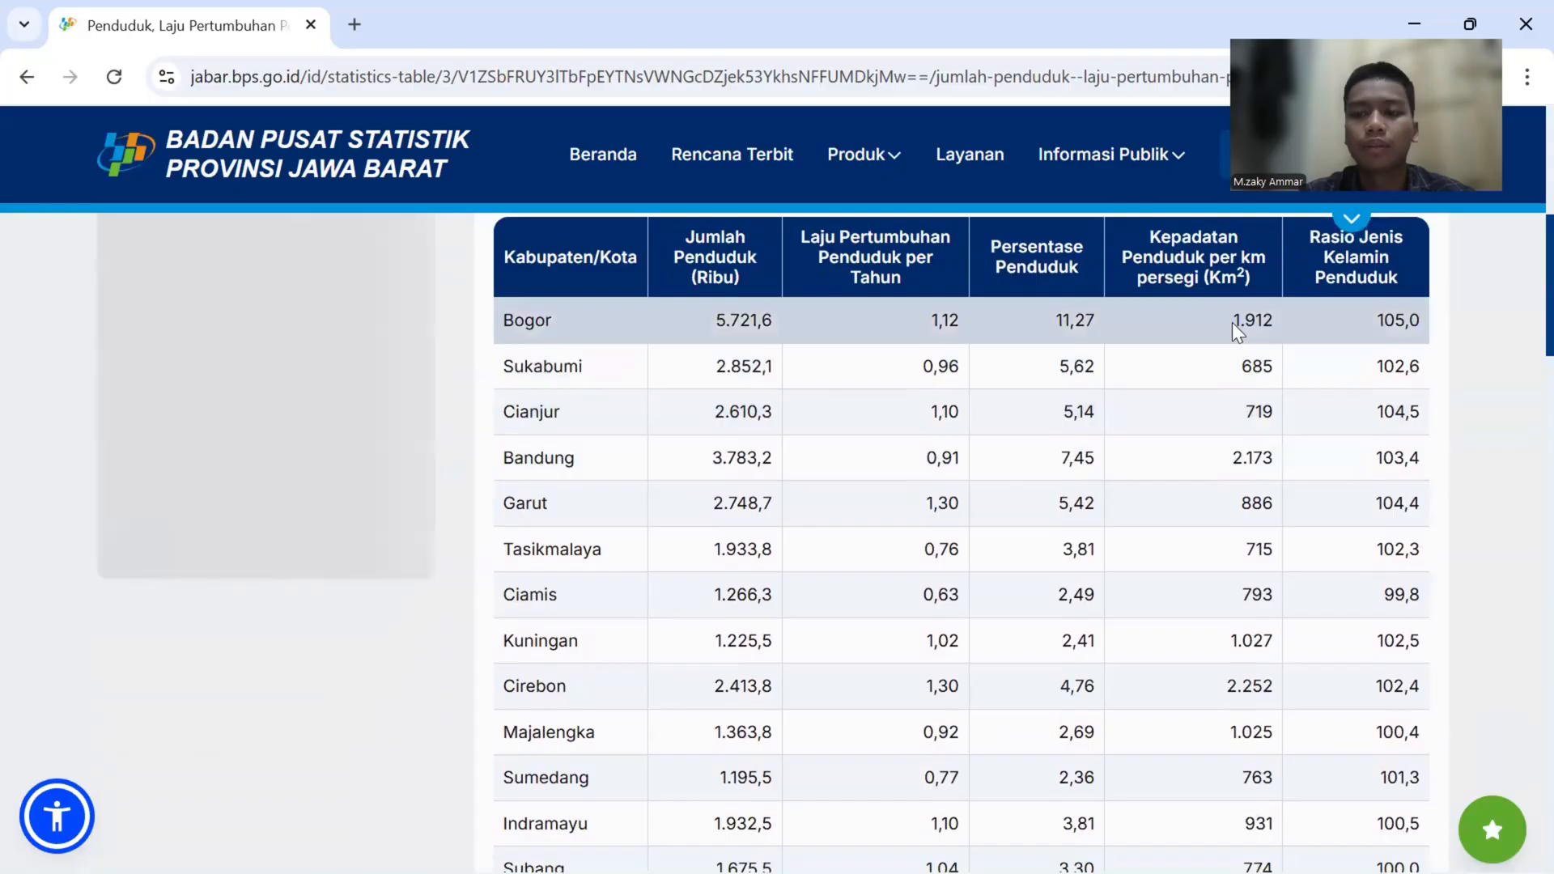
- Copy Bogor's population density value 1.912 and switch back to QGIS
{"action": "left_click_drag", "start_coordinate": [1232, 319], "coordinate": [1276, 325]}
{"action": "key", "text": "ctrl+c"}
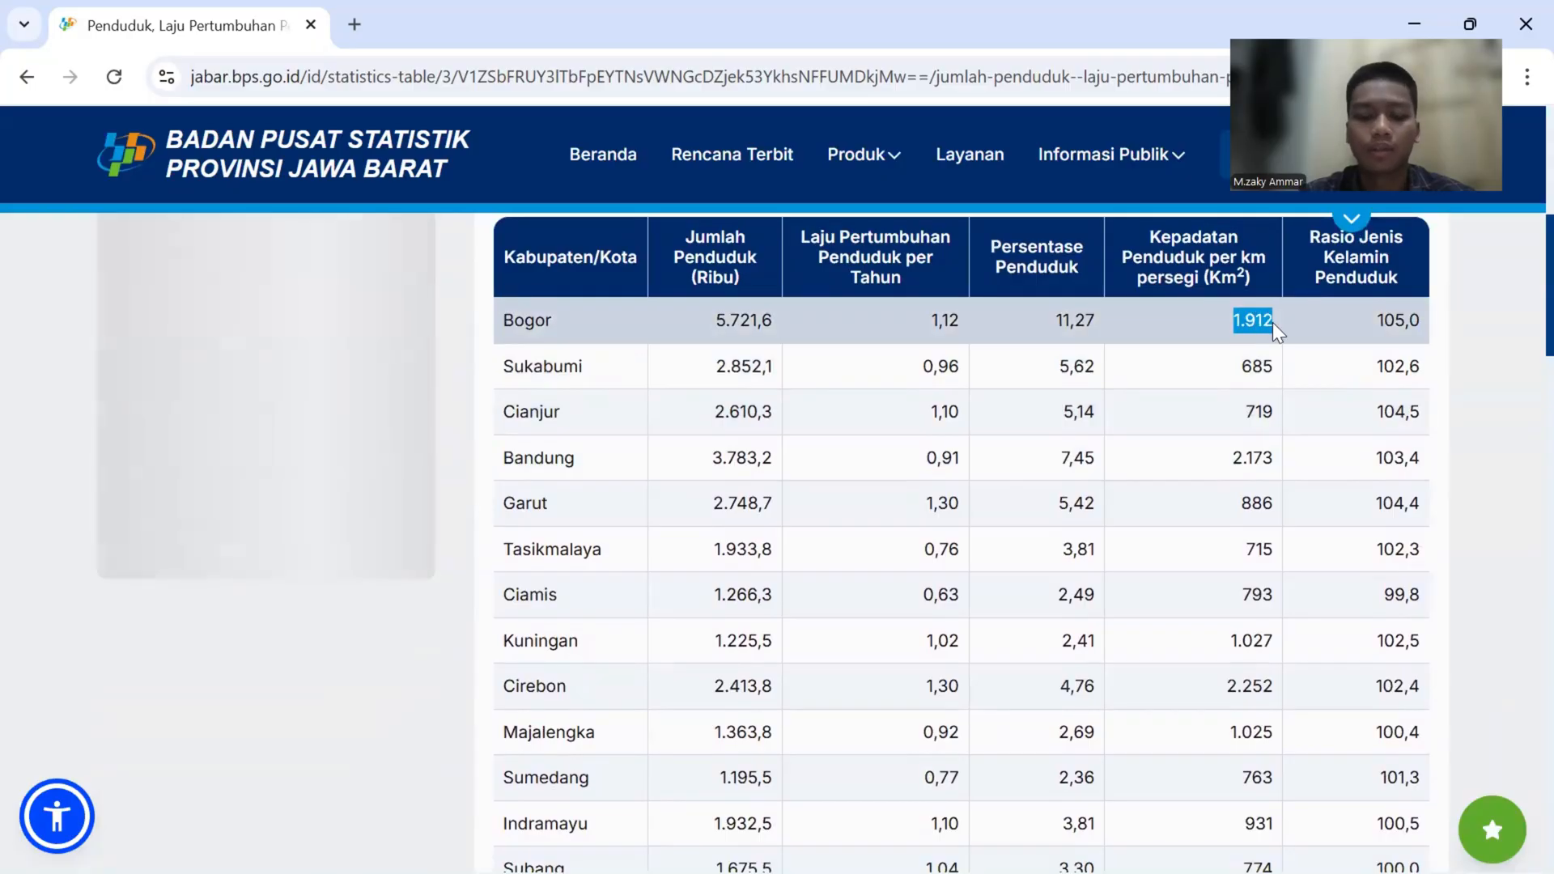
{"action": "key", "text": "super+Tab"}
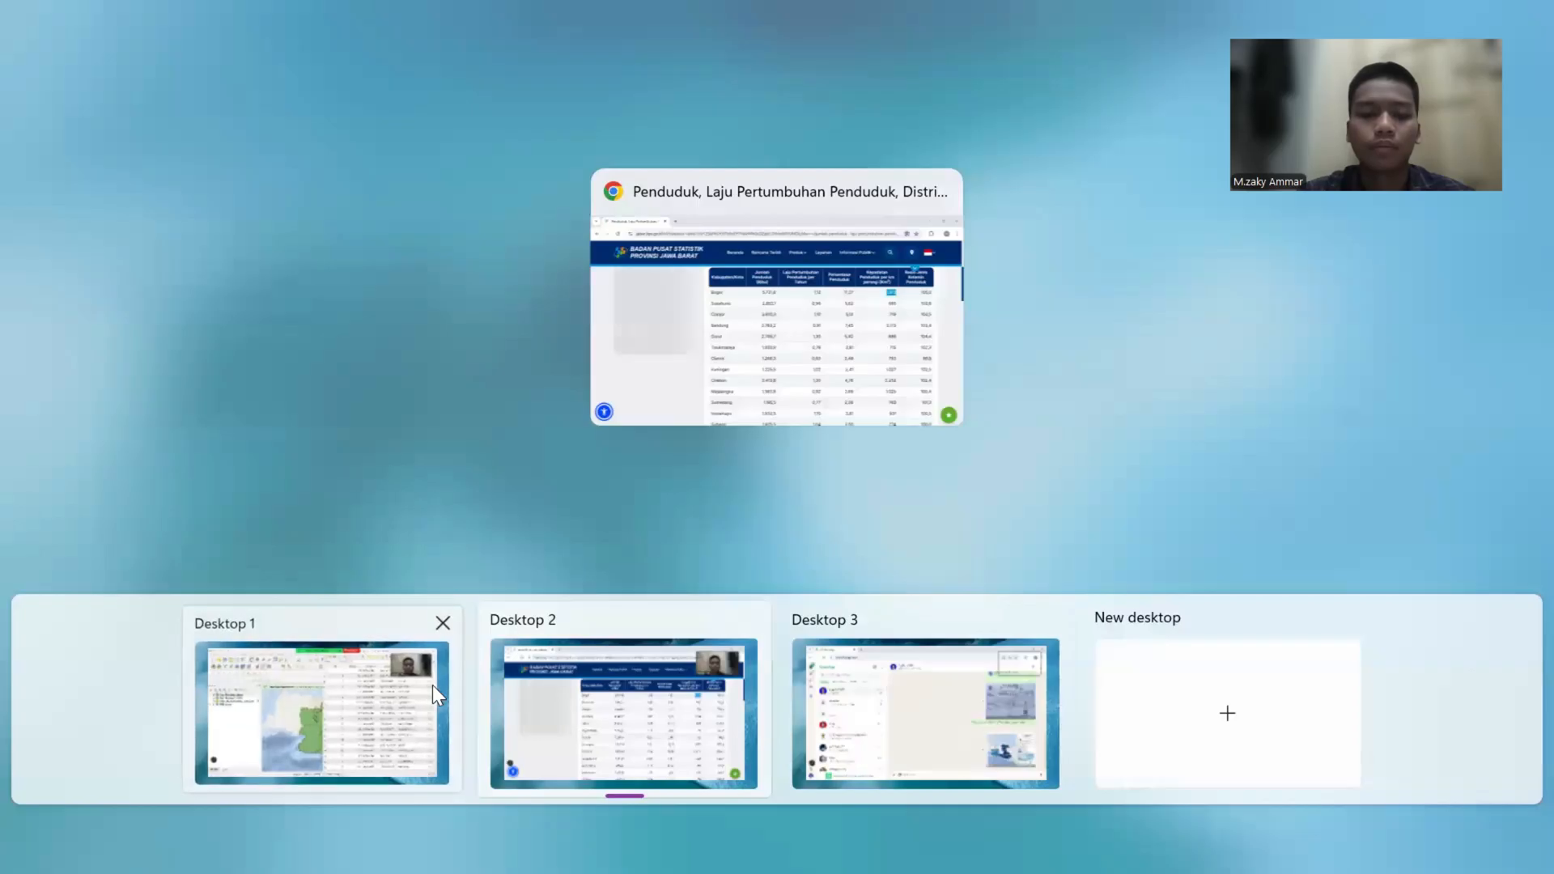
{"action": "left_click", "coordinate": [433, 684]}
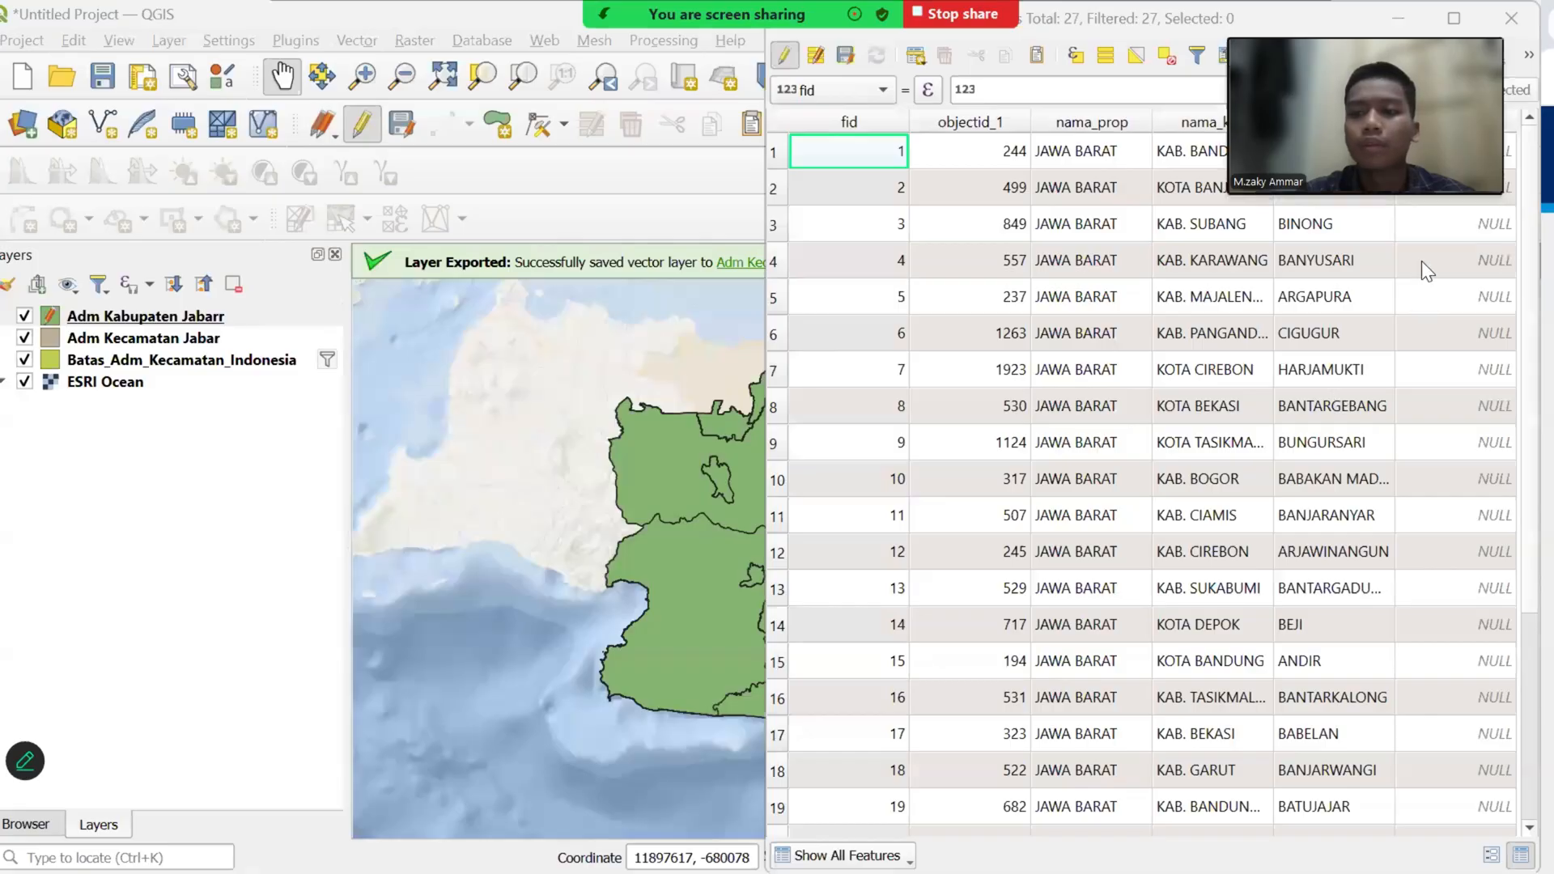
{"action": "left_click_drag", "start_coordinate": [587, 154], "coordinate": [307, 154]}
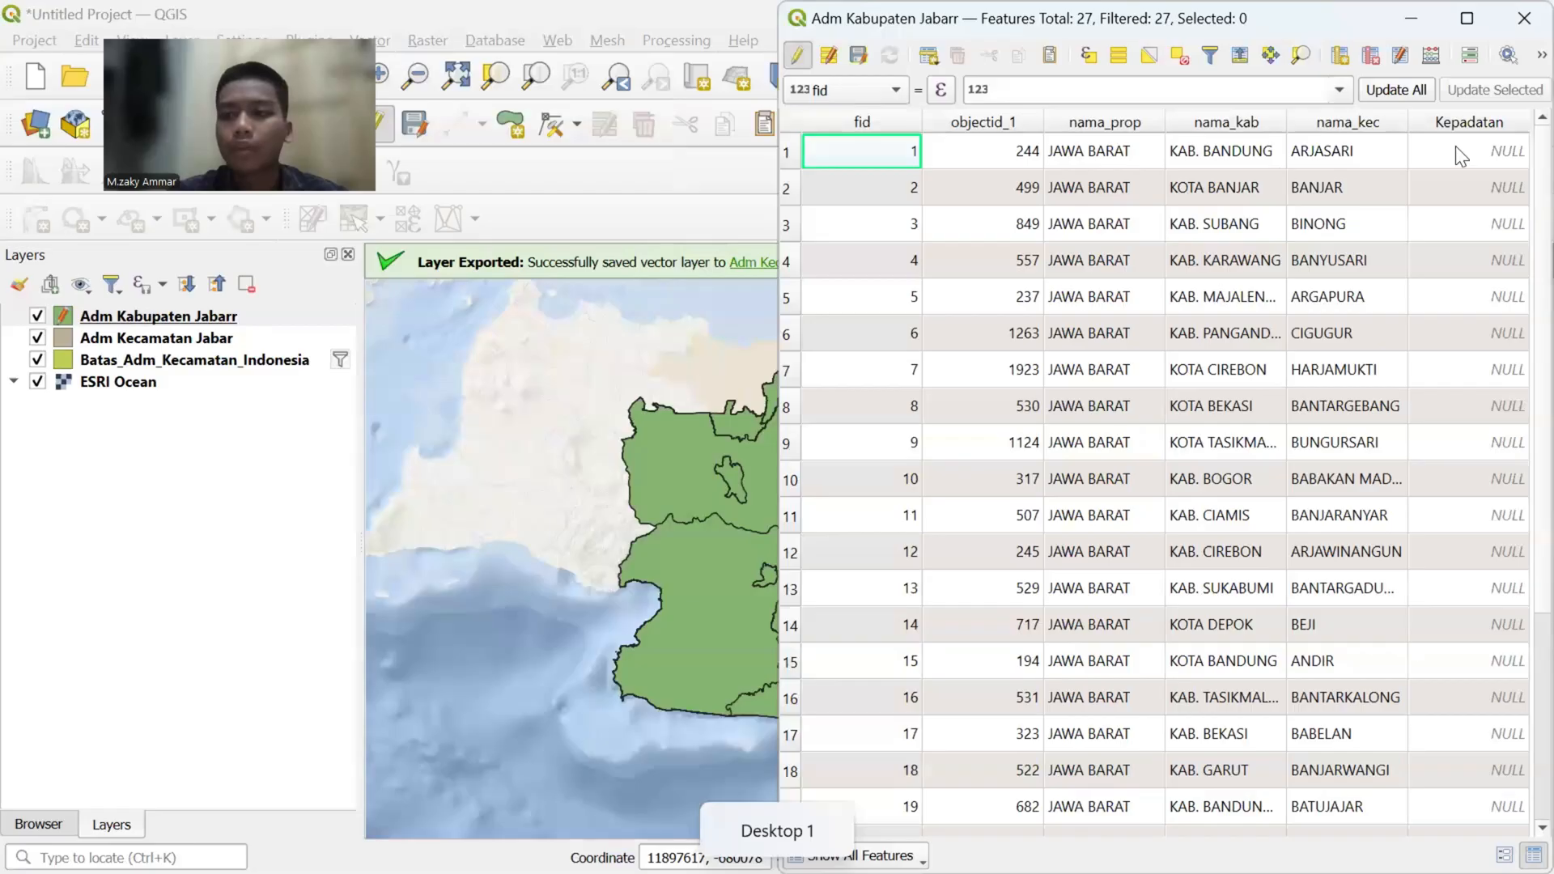
- Check the 2025 population table in the browser once more and return to the QGIS attribute table
{"action": "key", "text": "super+Tab"}
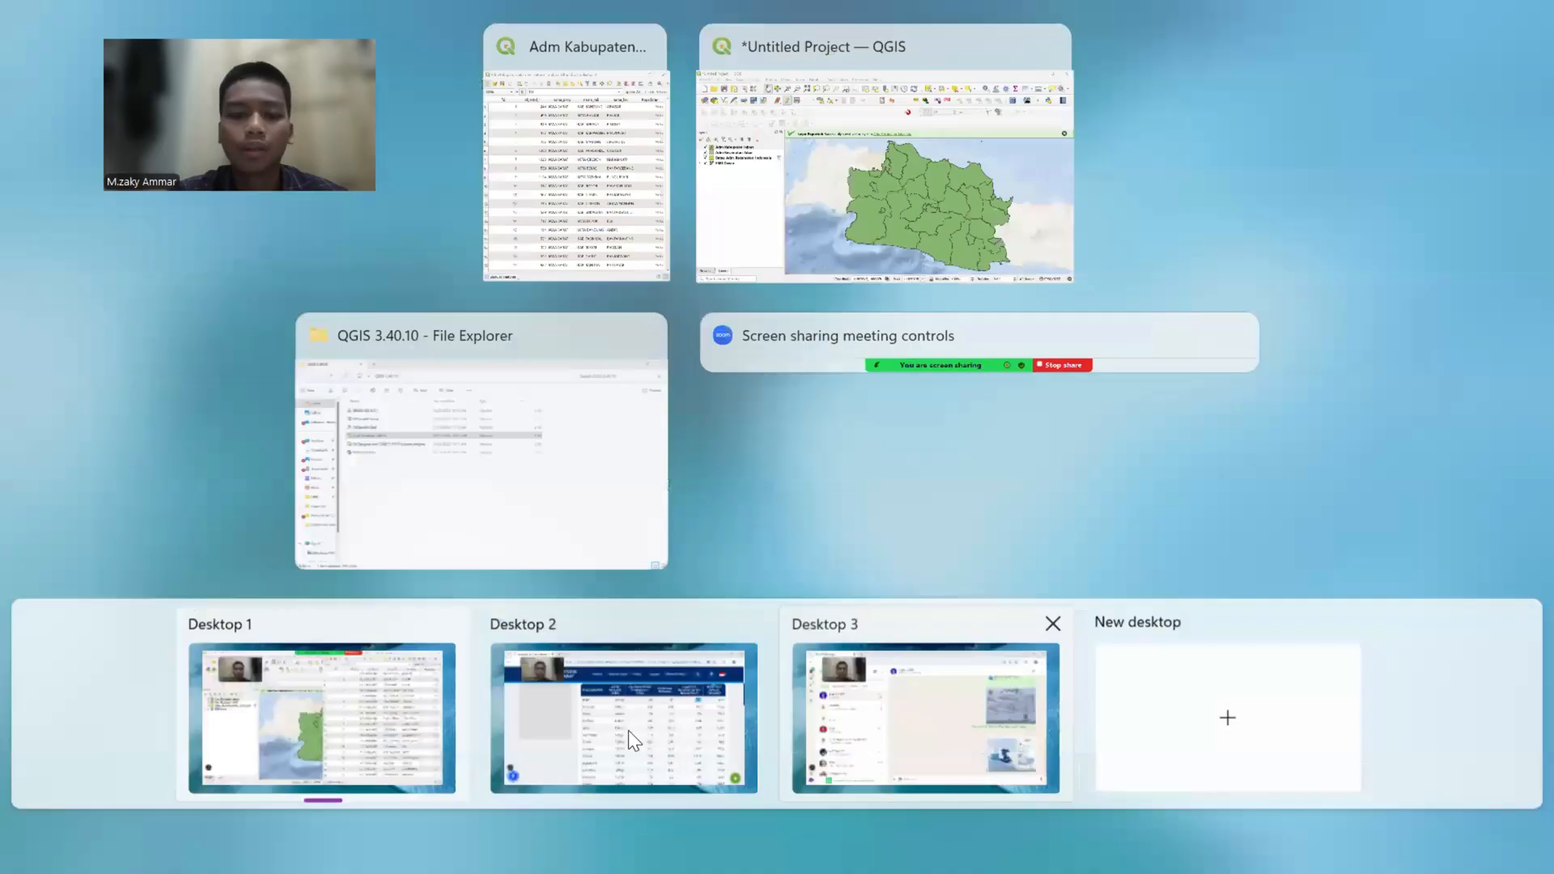
{"action": "left_click", "coordinate": [610, 710]}
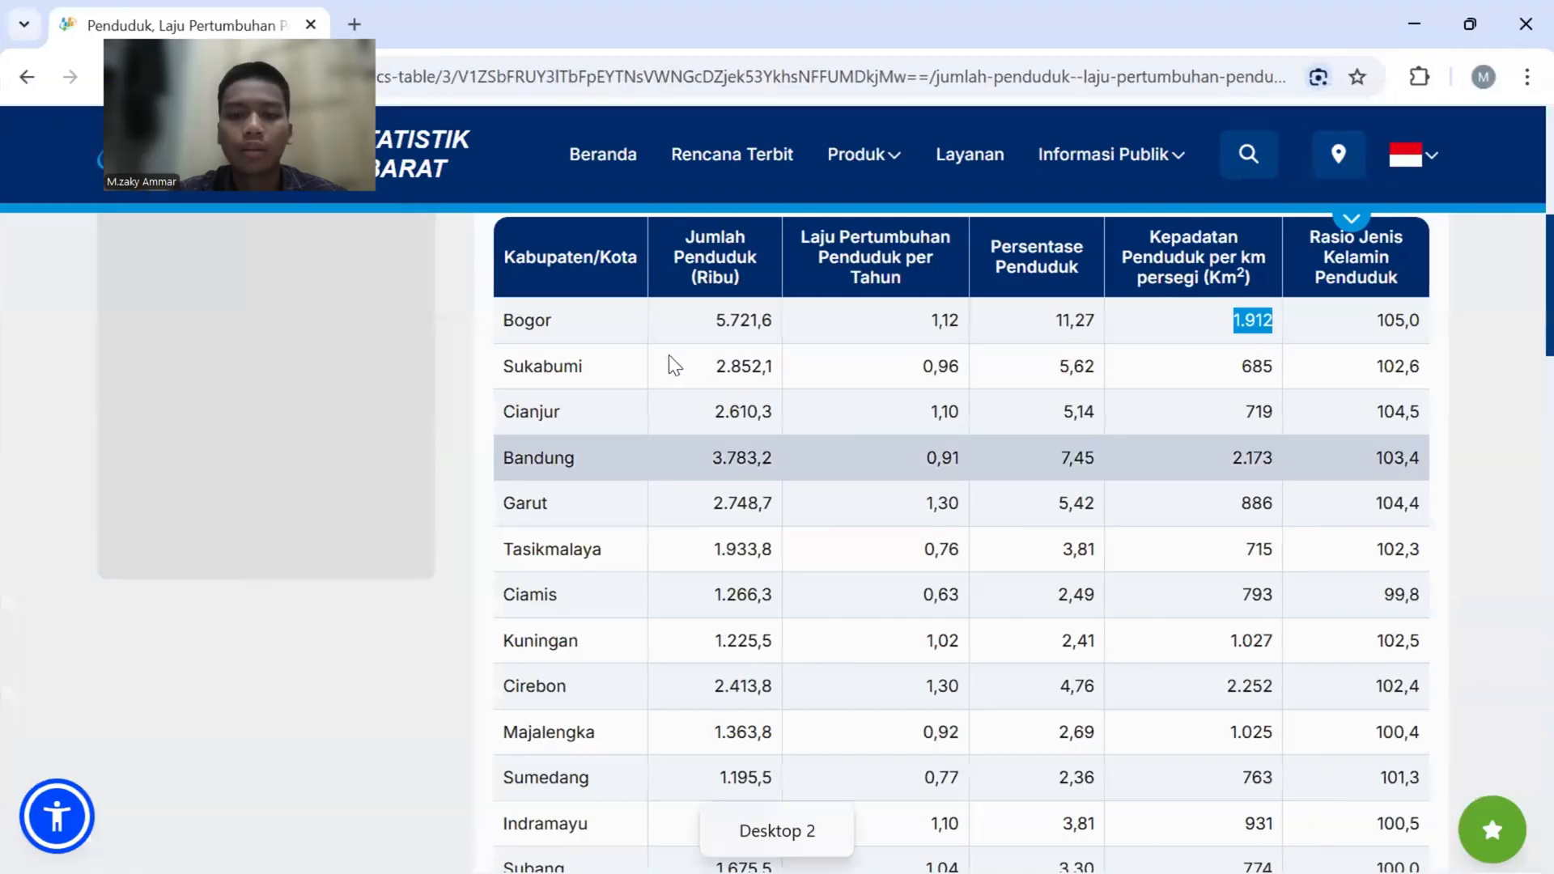
{"action": "key", "text": "super+Tab"}
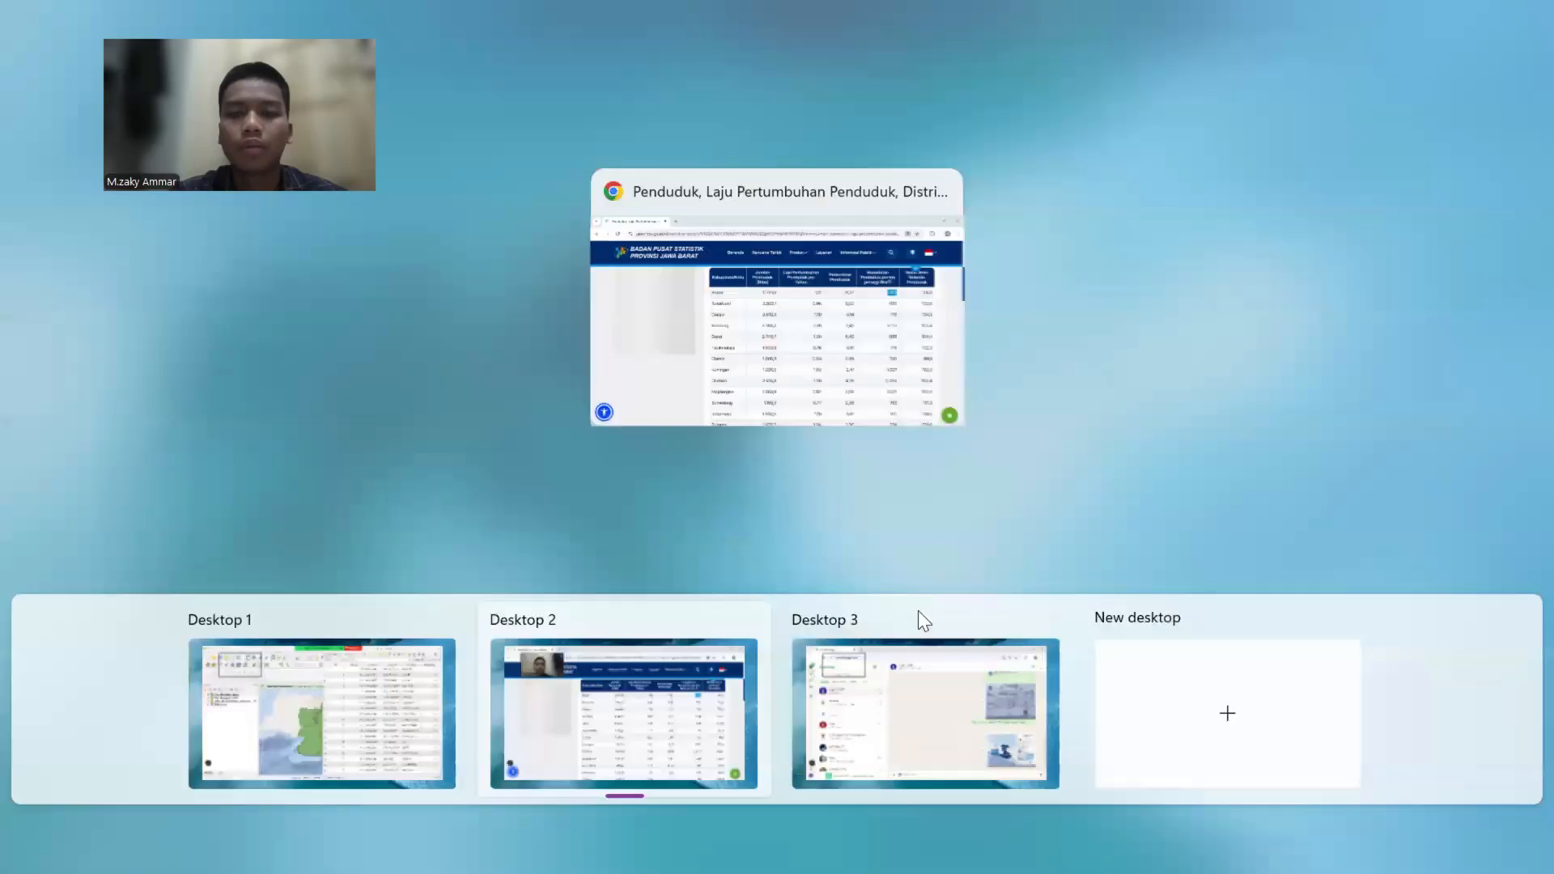
{"action": "left_click", "coordinate": [800, 333]}
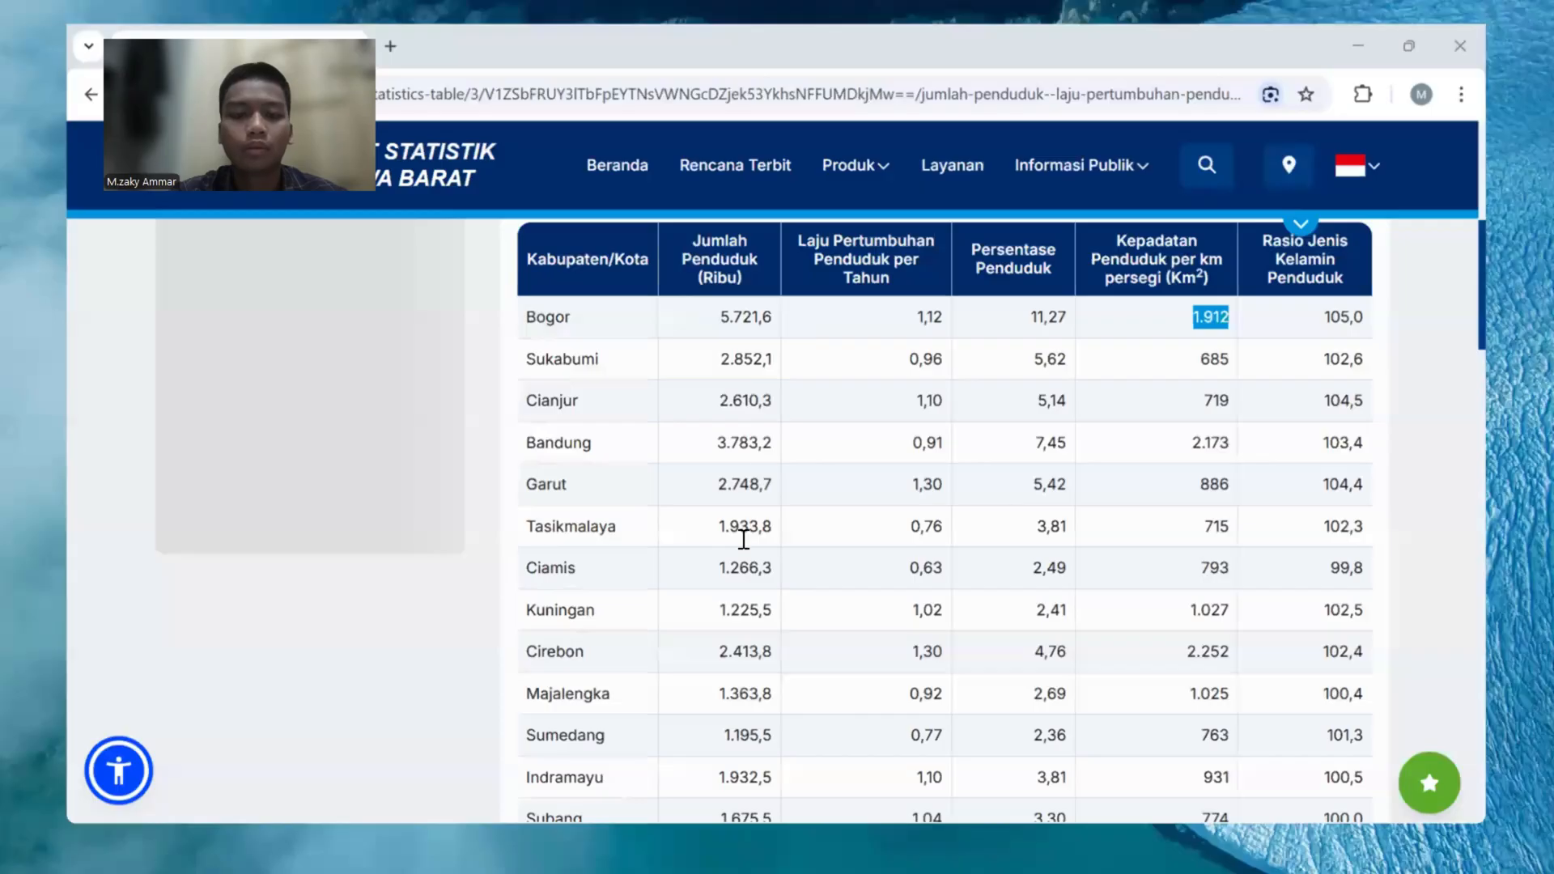
{"action": "scroll", "coordinate": [746, 530], "scroll_direction": "down", "scroll_amount": 5}
{"action": "scroll", "coordinate": [742, 539], "scroll_direction": "up", "scroll_amount": 5}
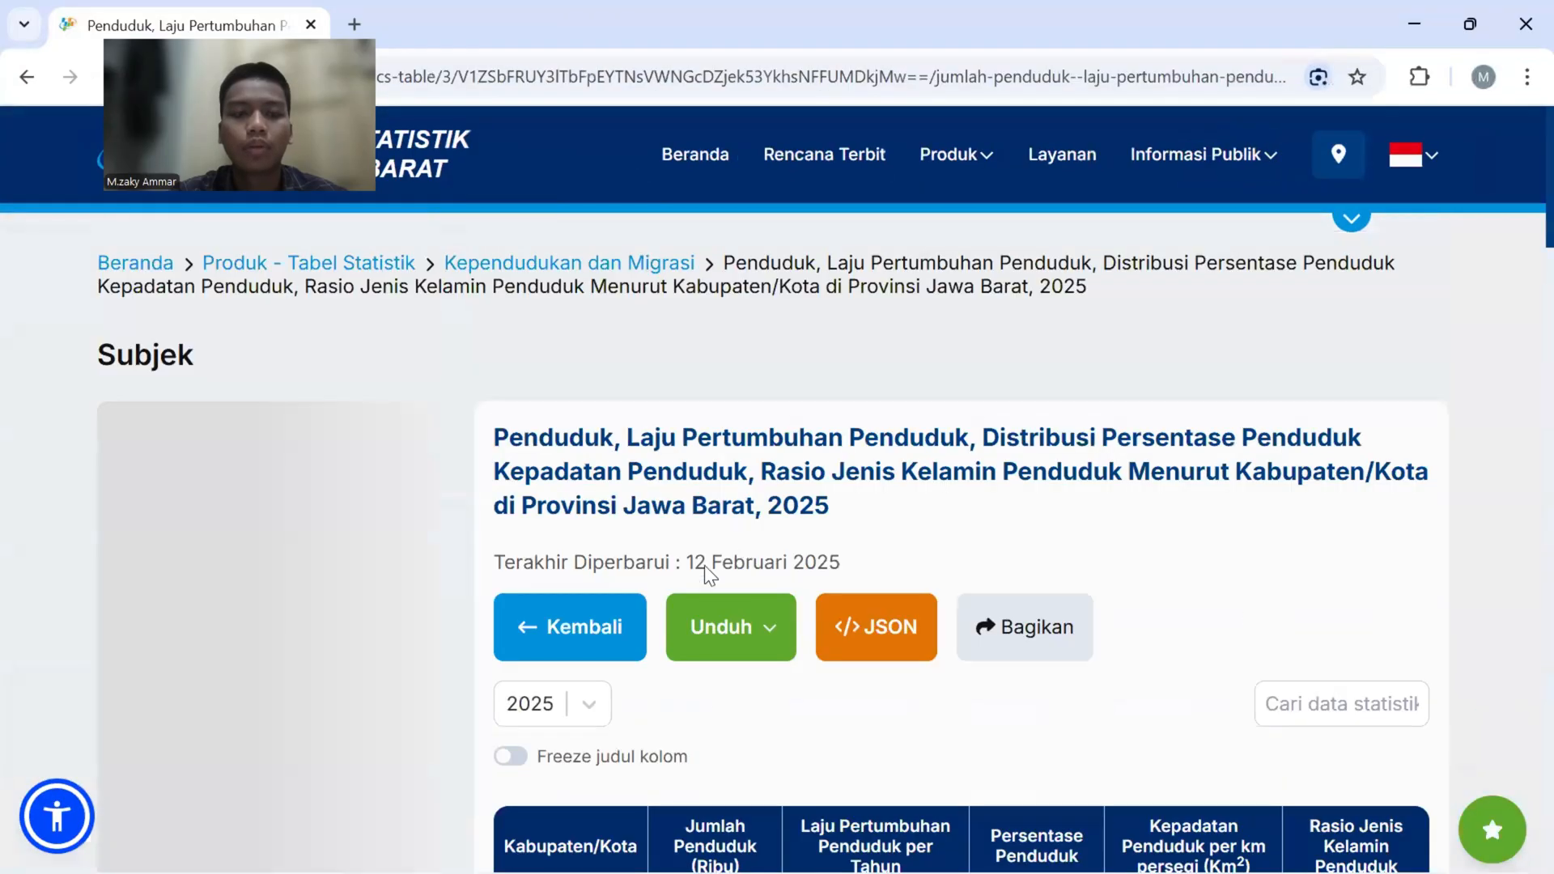
{"action": "key", "text": "super+Tab"}
{"action": "left_click", "coordinate": [342, 734]}
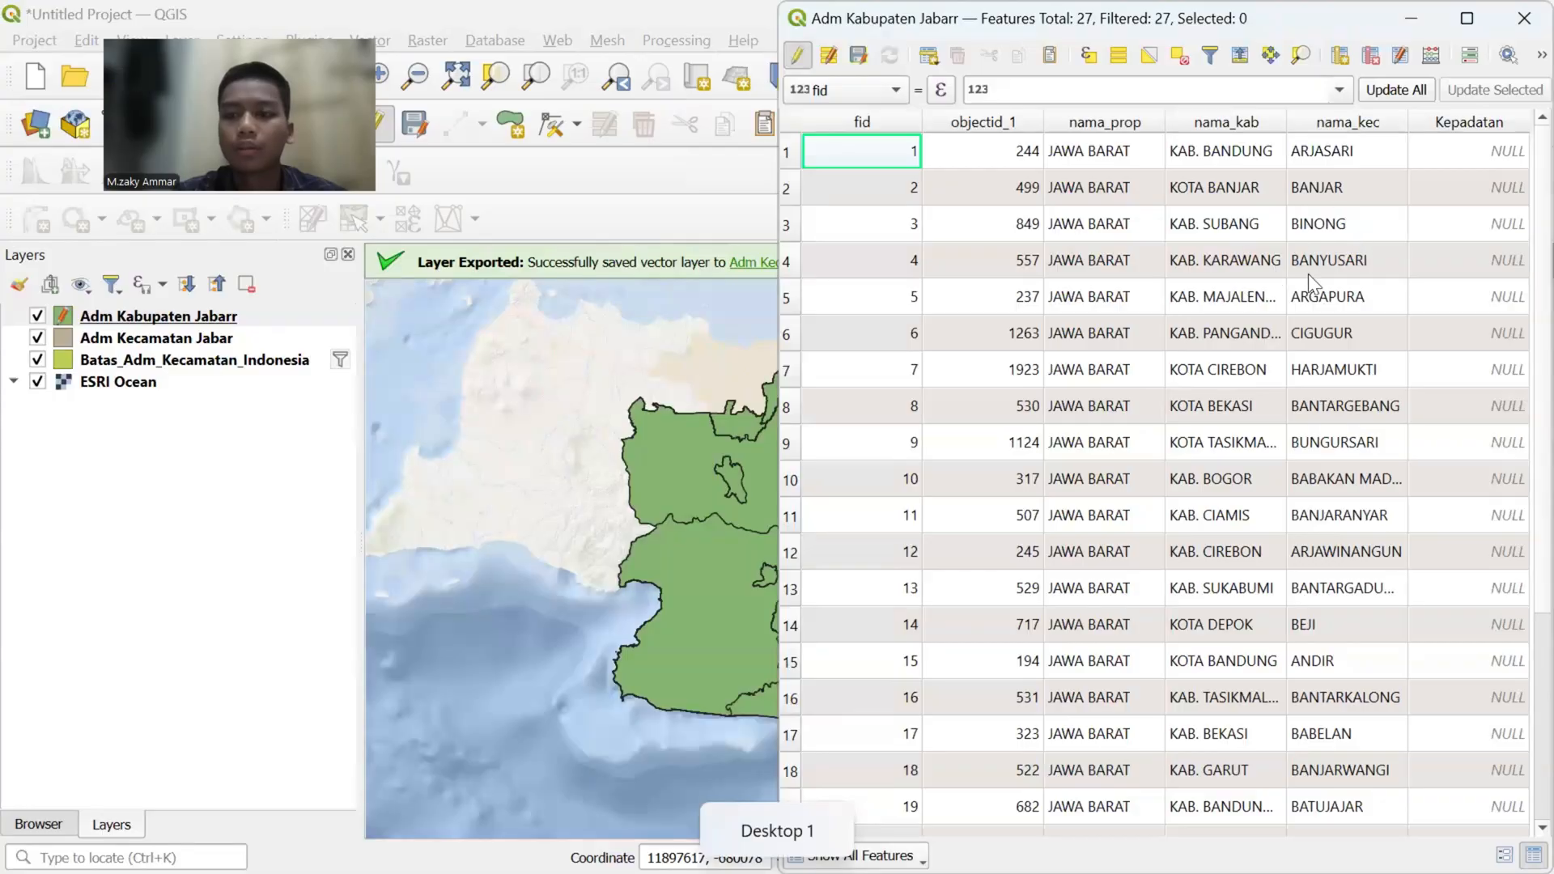
- Paste 1.912 as the Kepadatan value of KAB. BOGOR
{"action": "double_click", "coordinate": [1474, 473]}
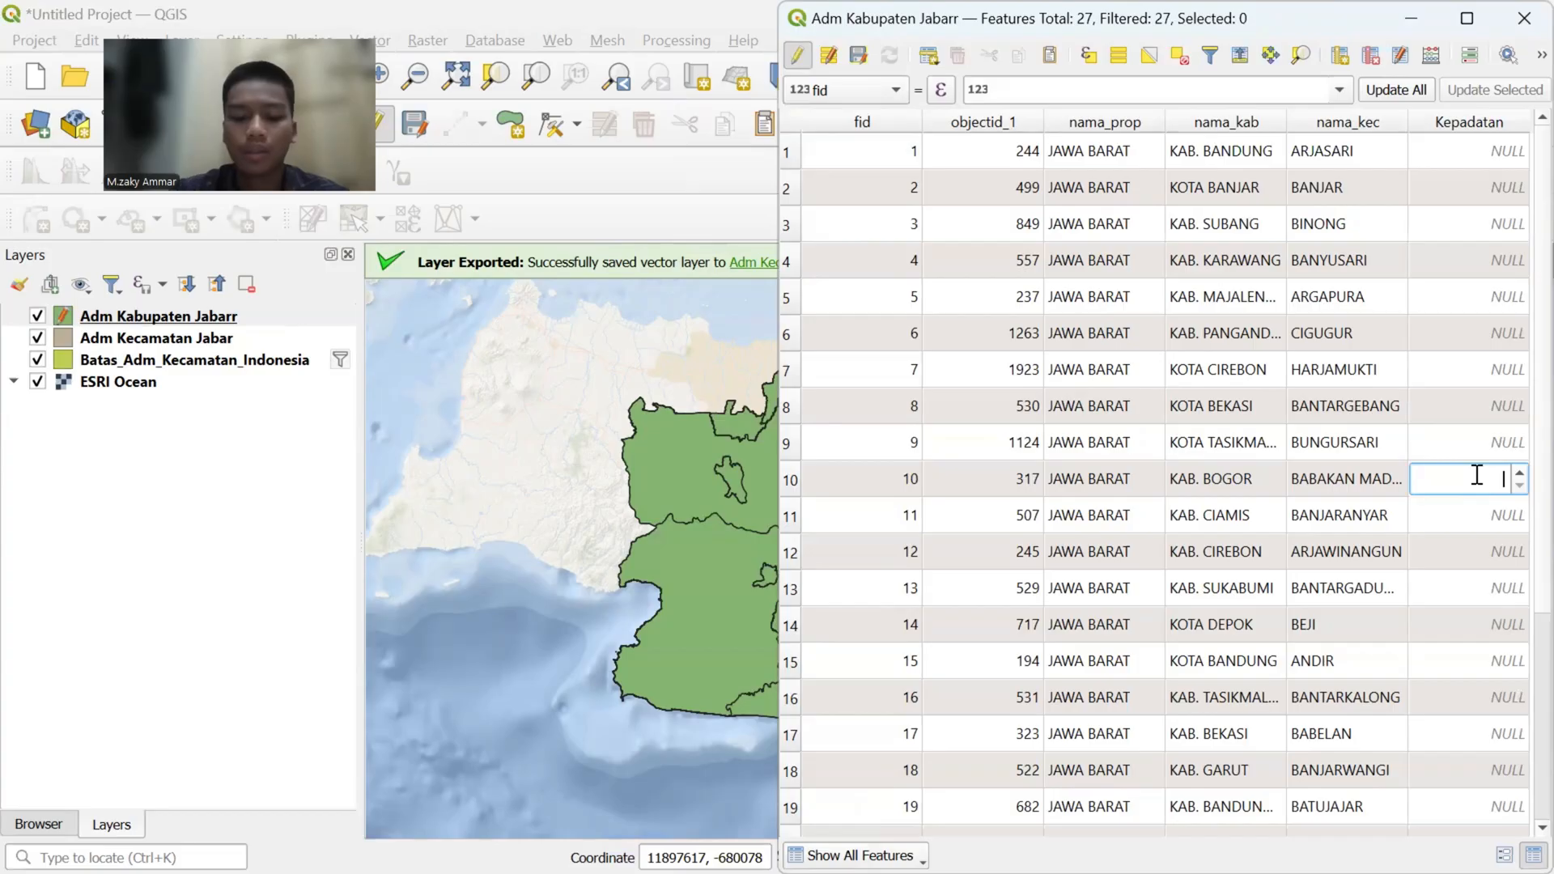
{"action": "key", "text": "ctrl+v"}
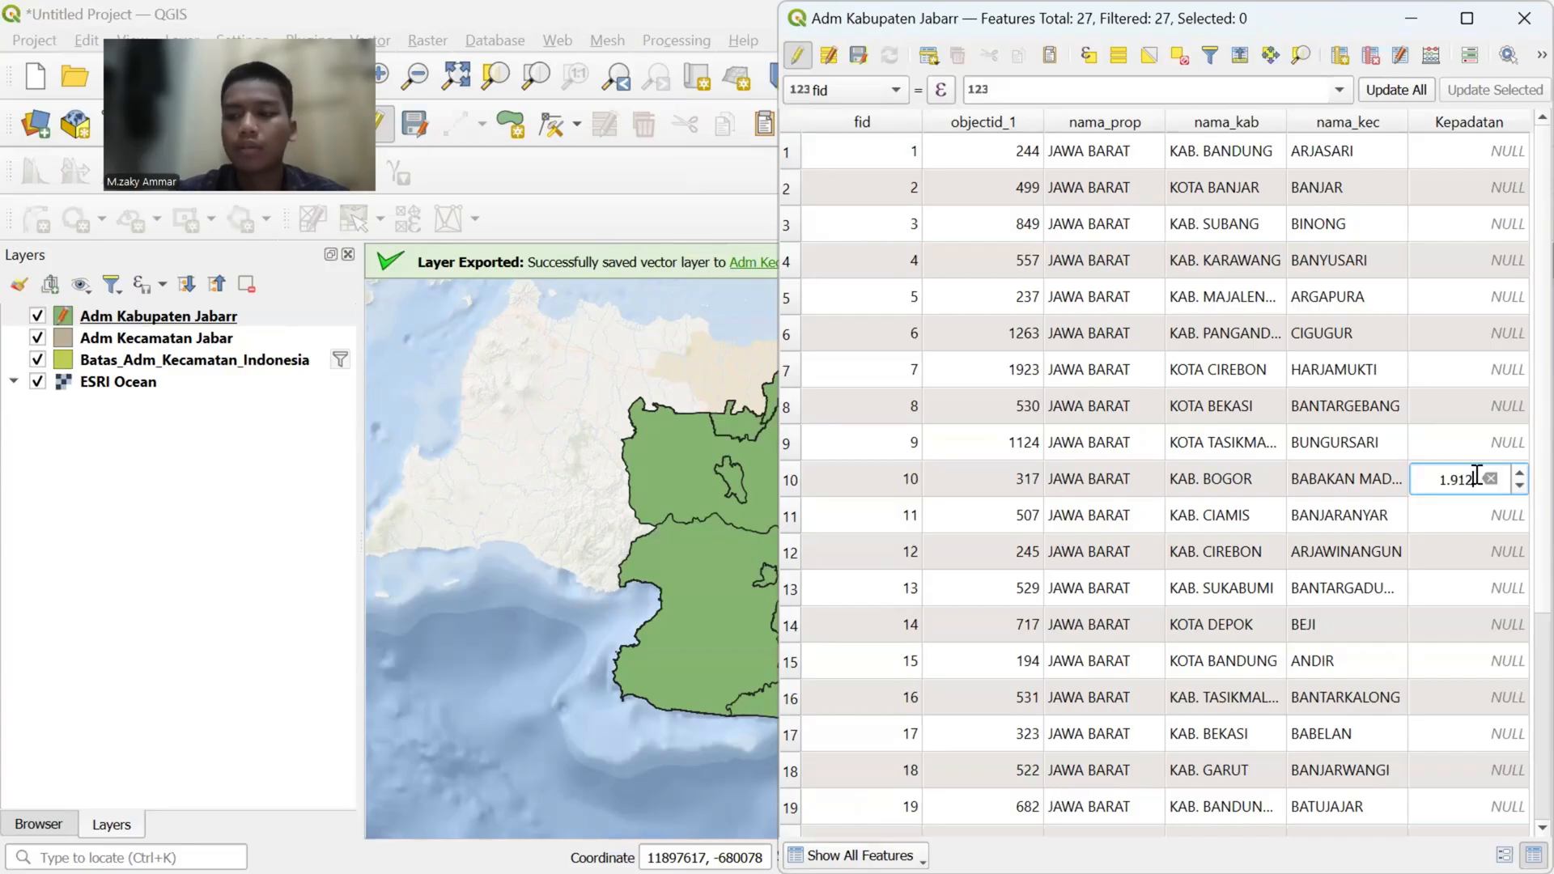
{"action": "double_click", "coordinate": [1468, 519]}
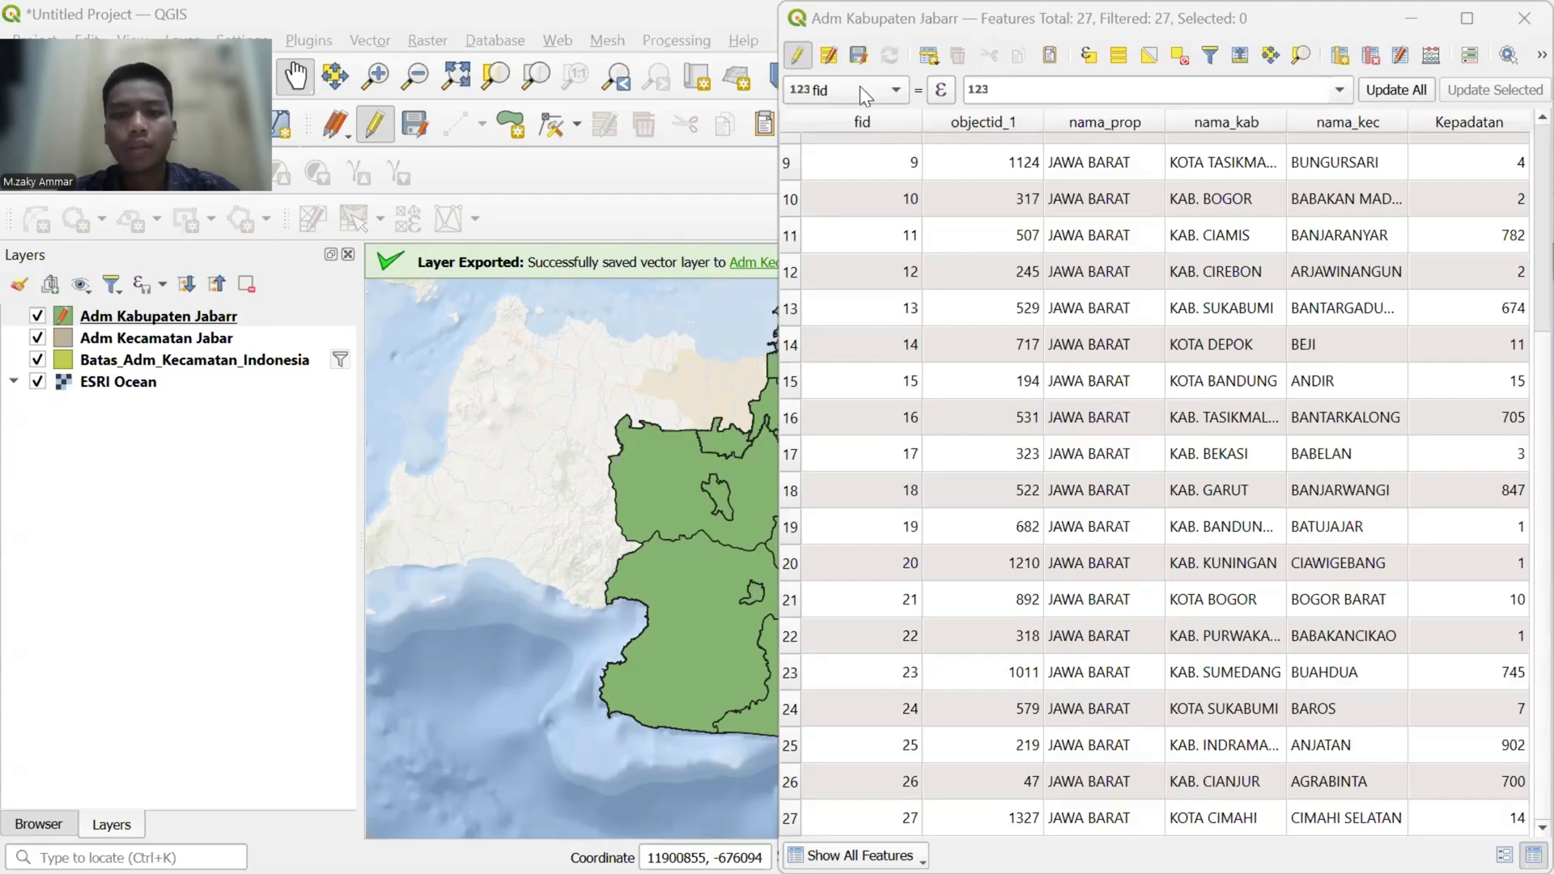
- Save the attribute edits to the Adm Kabupaten Jabarr layer, end editing and close its attribute table
{"action": "left_click", "coordinate": [798, 58]}
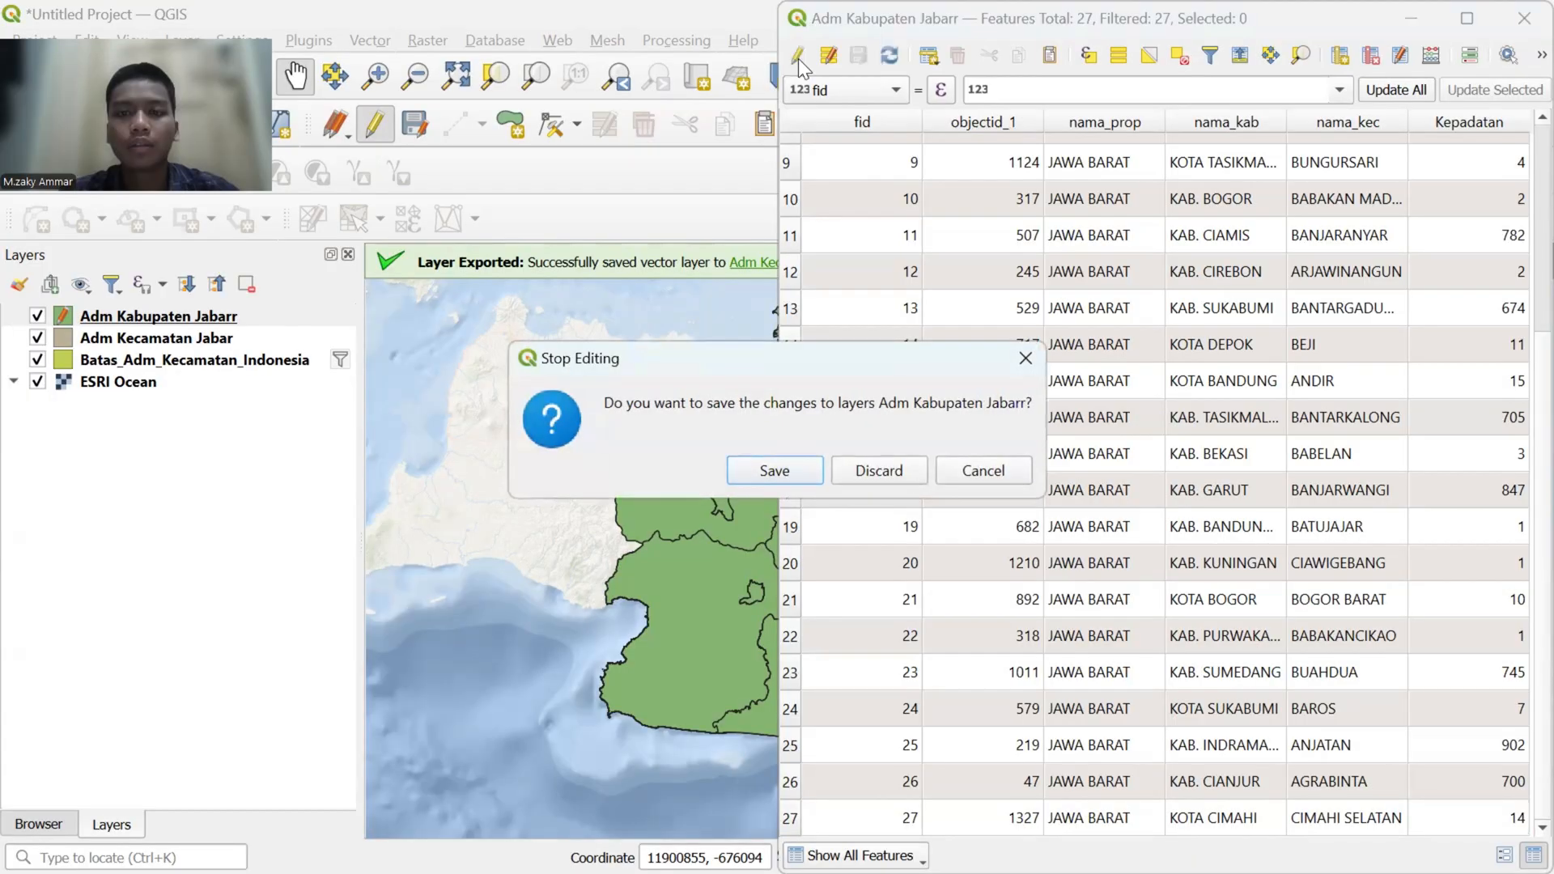
{"action": "left_click", "coordinate": [785, 461]}
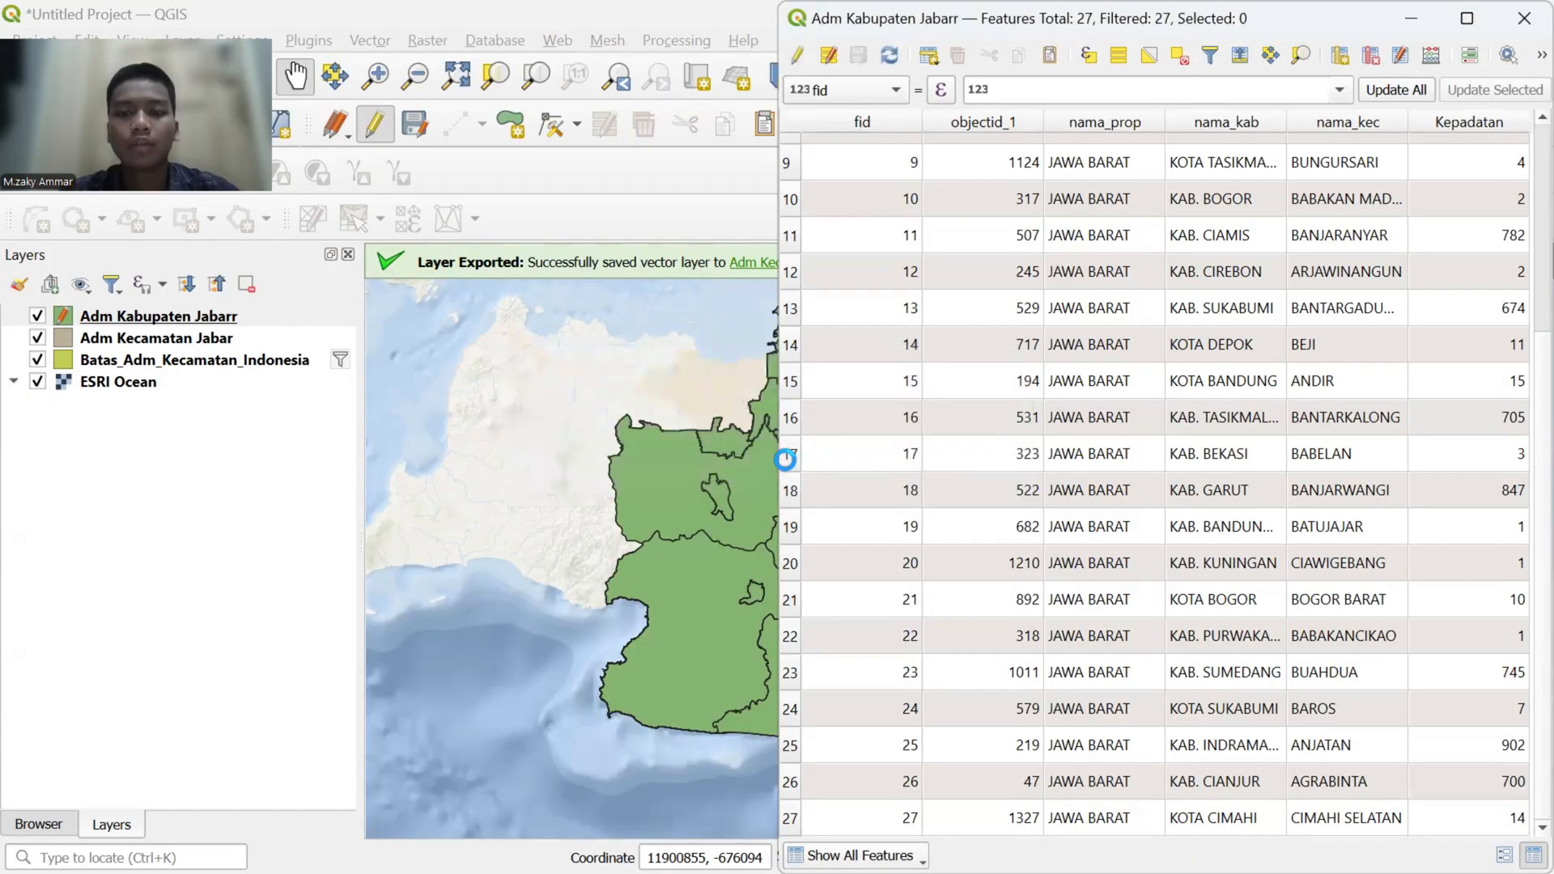
{"action": "left_click", "coordinate": [1524, 18]}
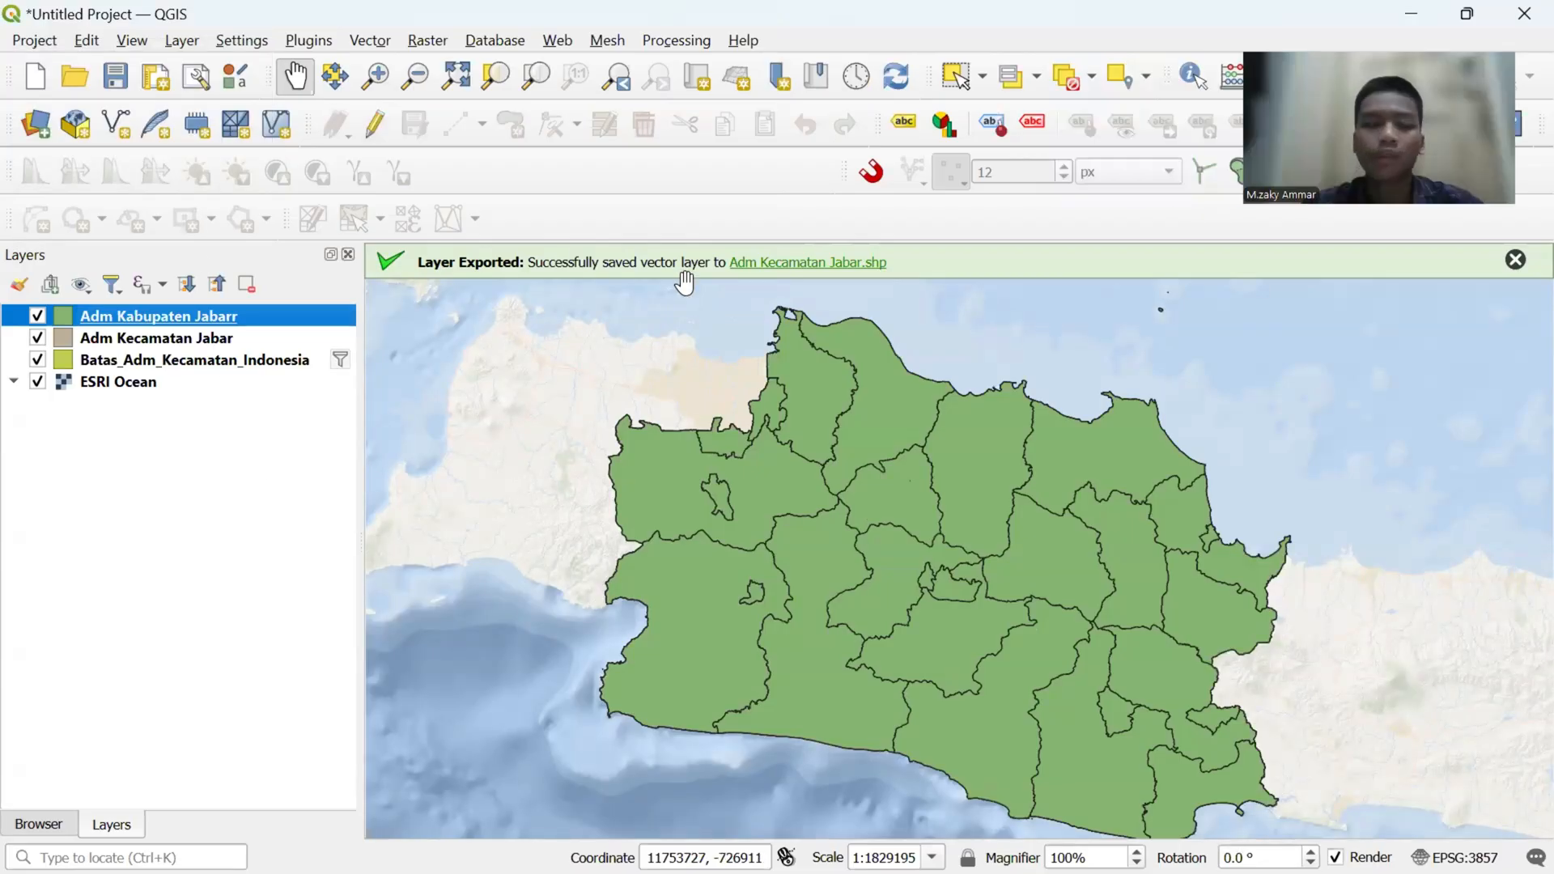
- Review the saved Kepadatan values in the attribute table of Adm Kabupaten Jabarr, closing the table when finished
{"action": "right_click", "coordinate": [132, 317]}
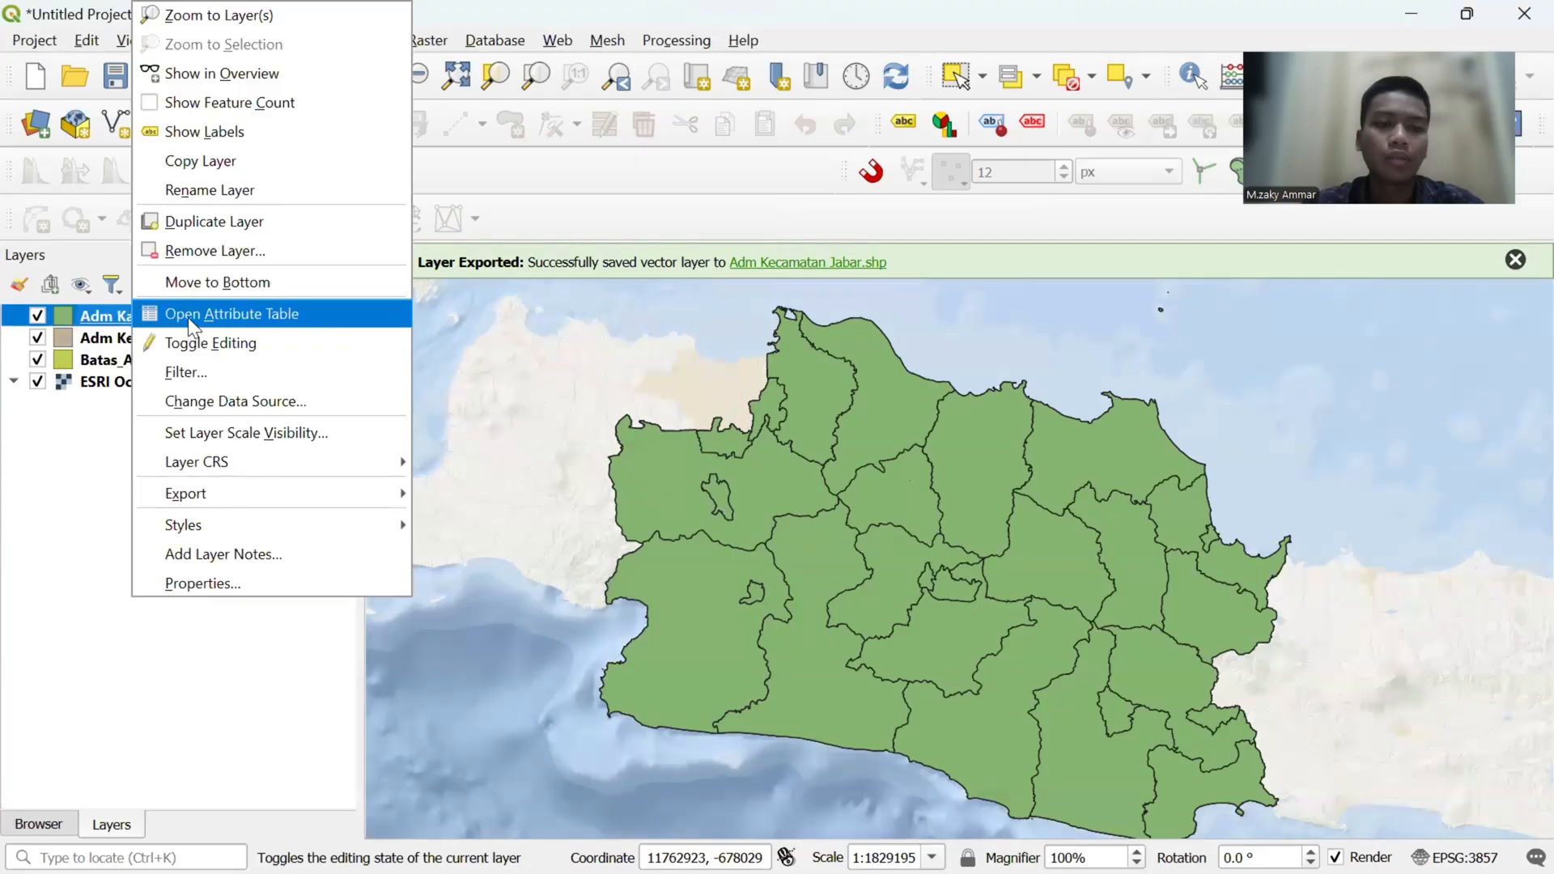
{"action": "left_click", "coordinate": [187, 315]}
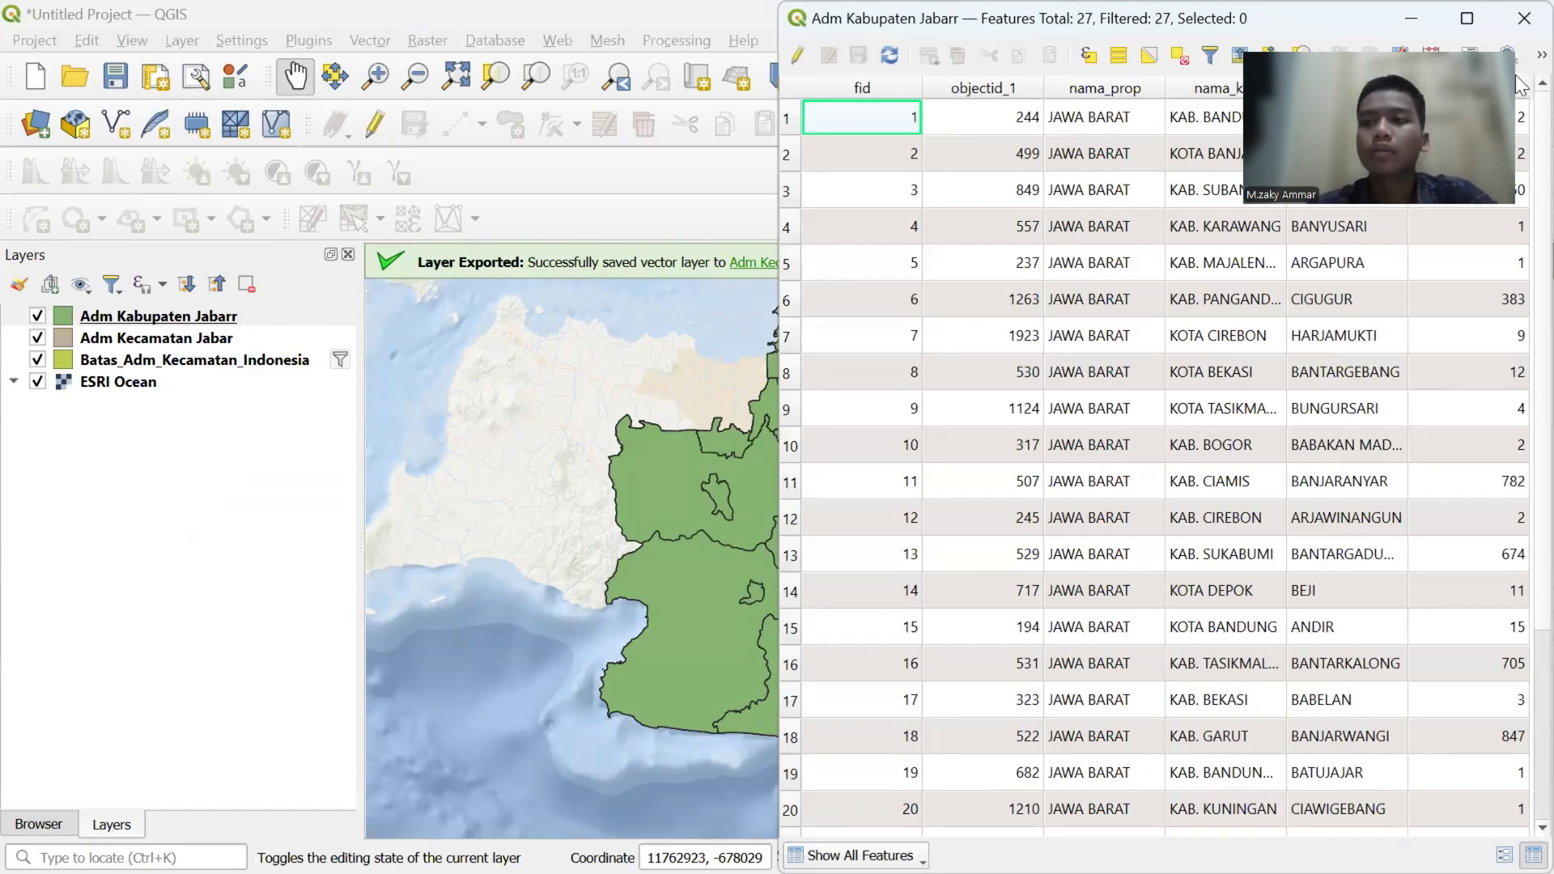
{"action": "left_click", "coordinate": [1510, 26]}
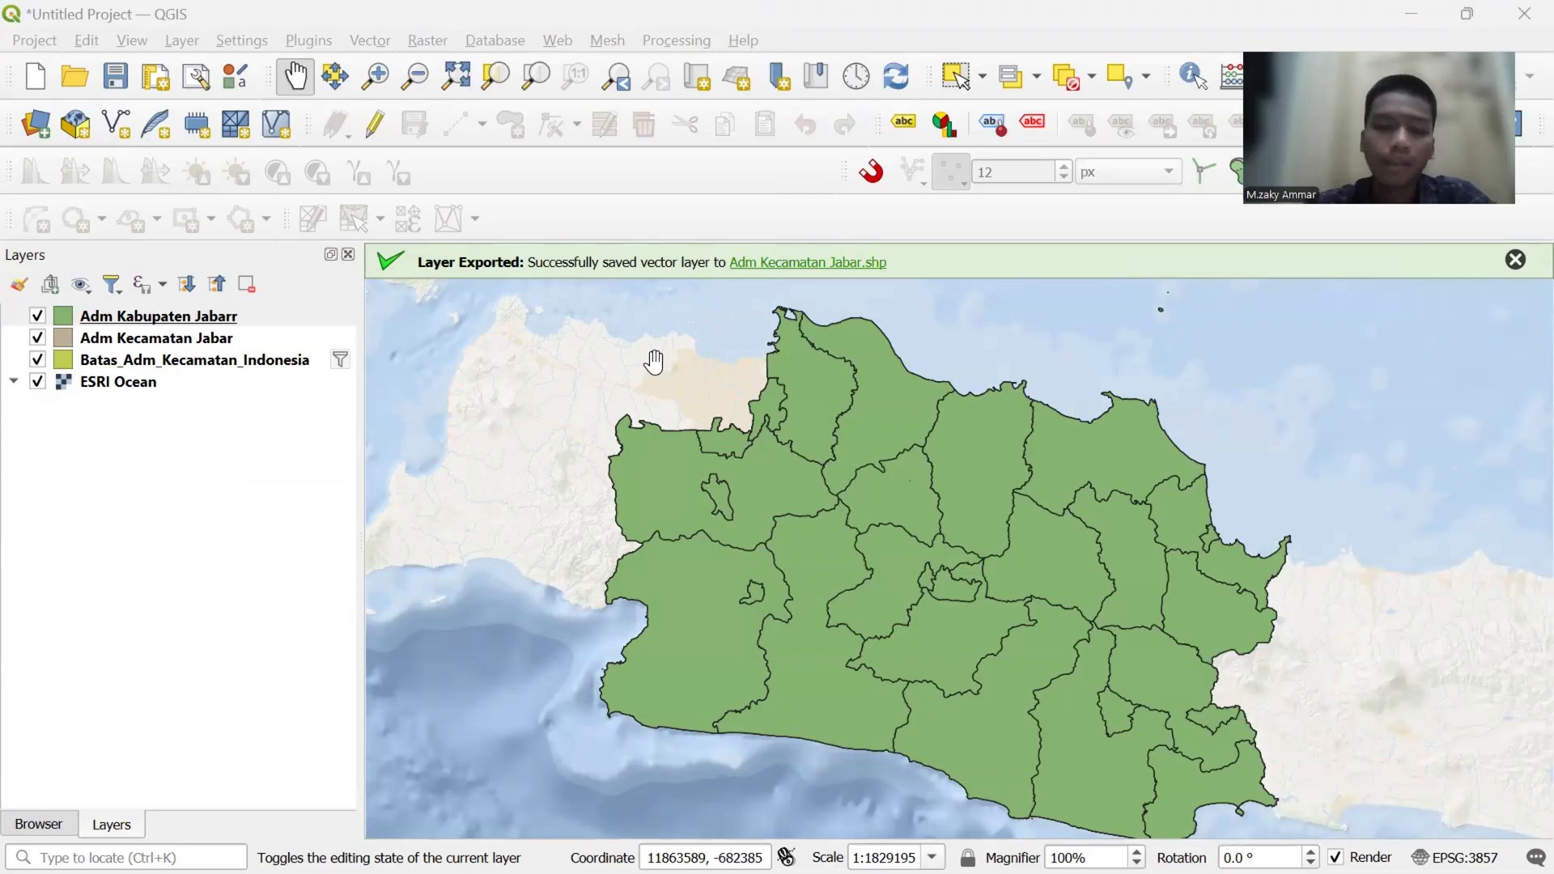
- Switch the symbology of the Adm Kabupaten Jabarr layer to Graduated and set its symbol color to red
{"action": "right_click", "coordinate": [201, 320]}
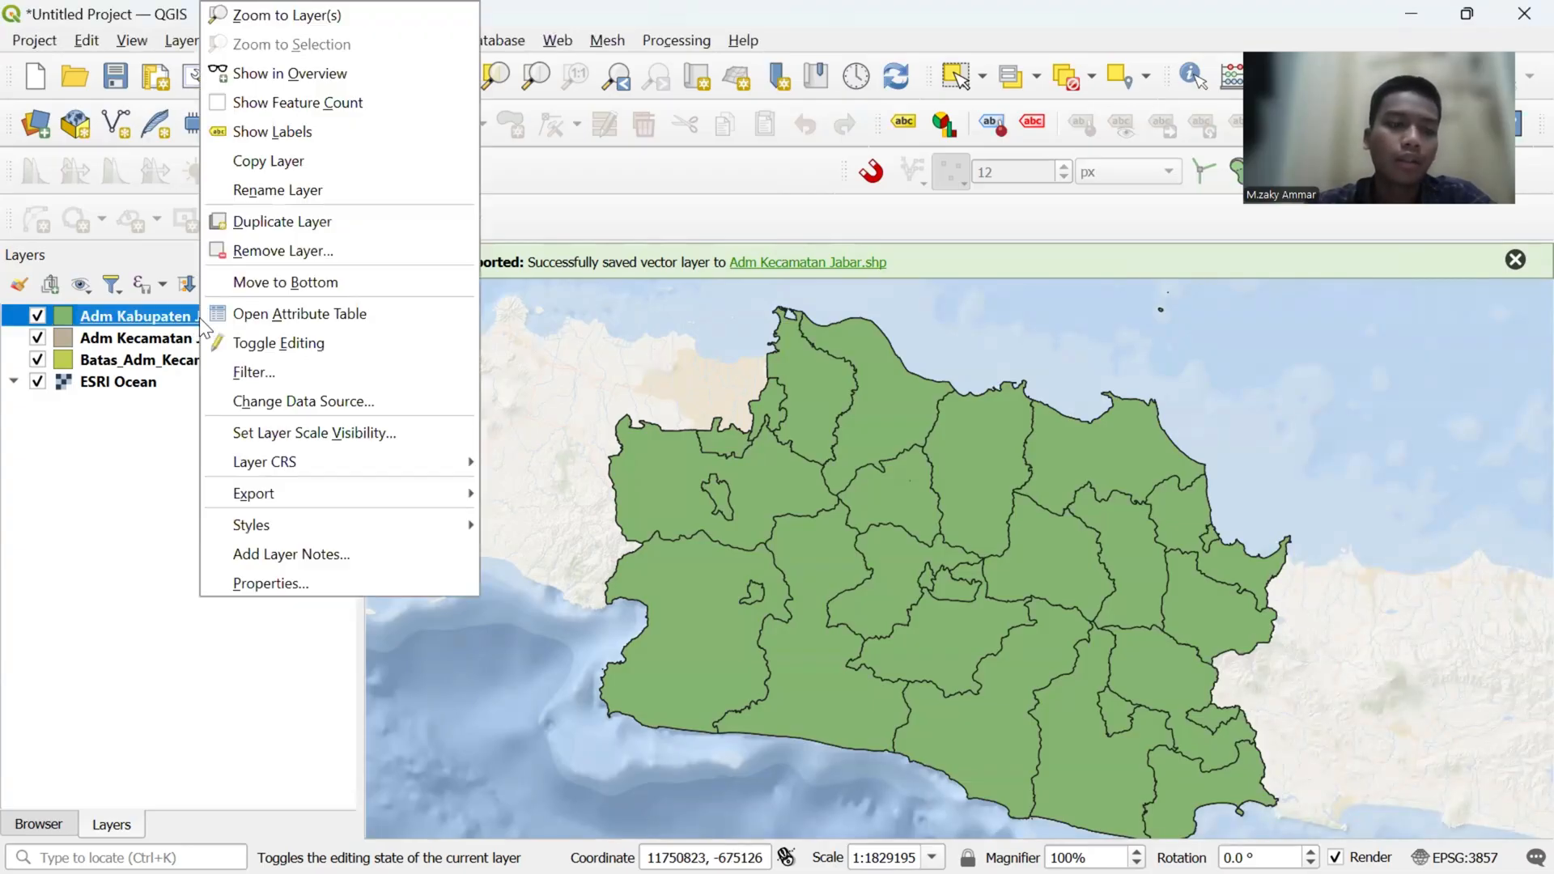
{"action": "left_click", "coordinate": [269, 581]}
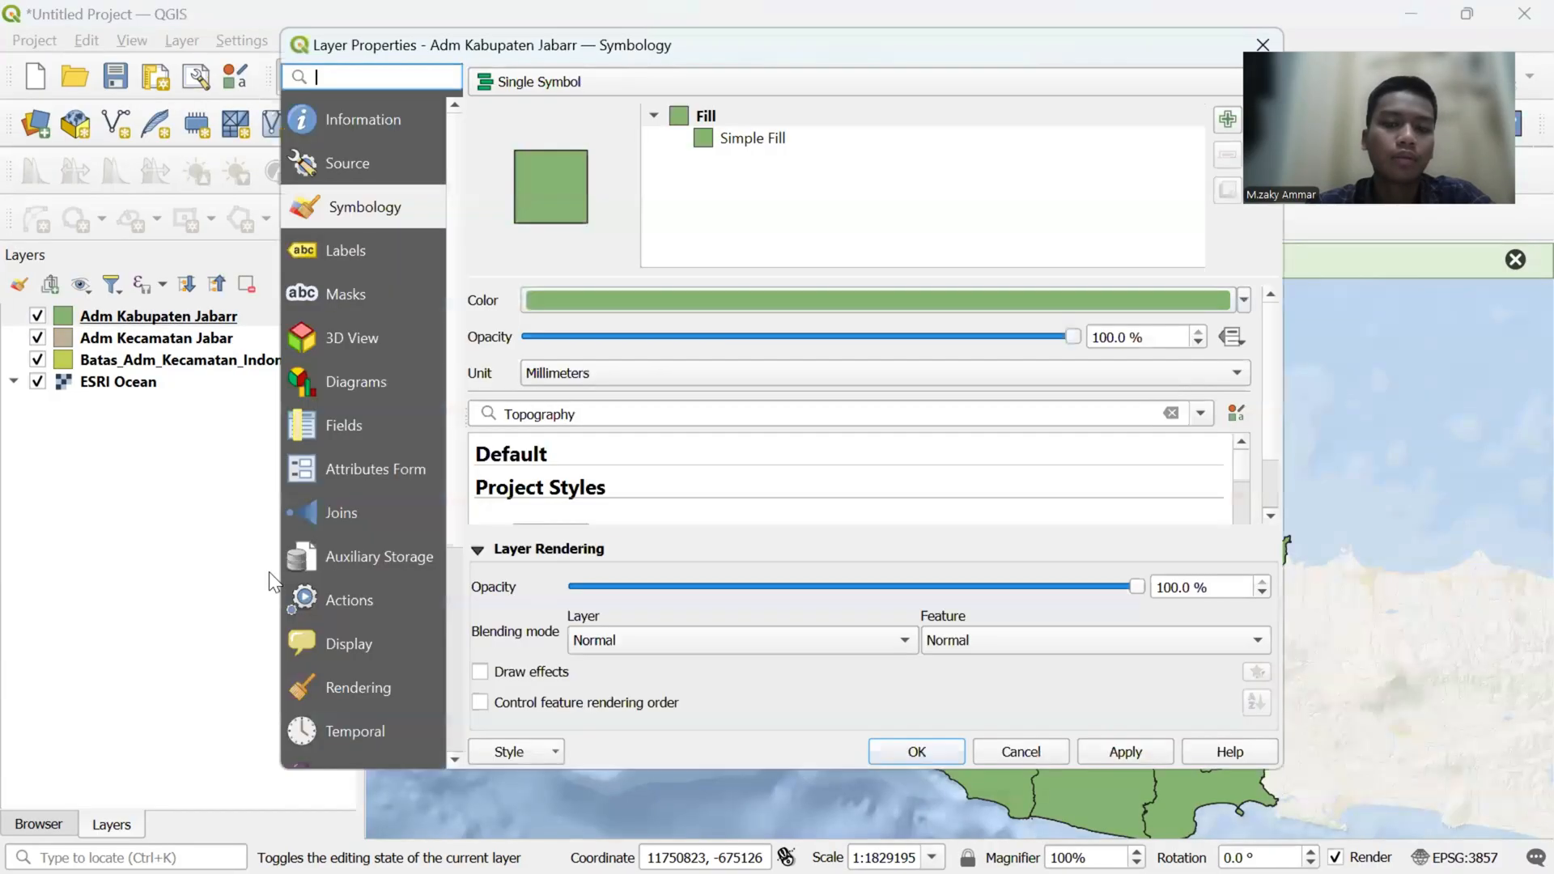
{"action": "left_click", "coordinate": [794, 83]}
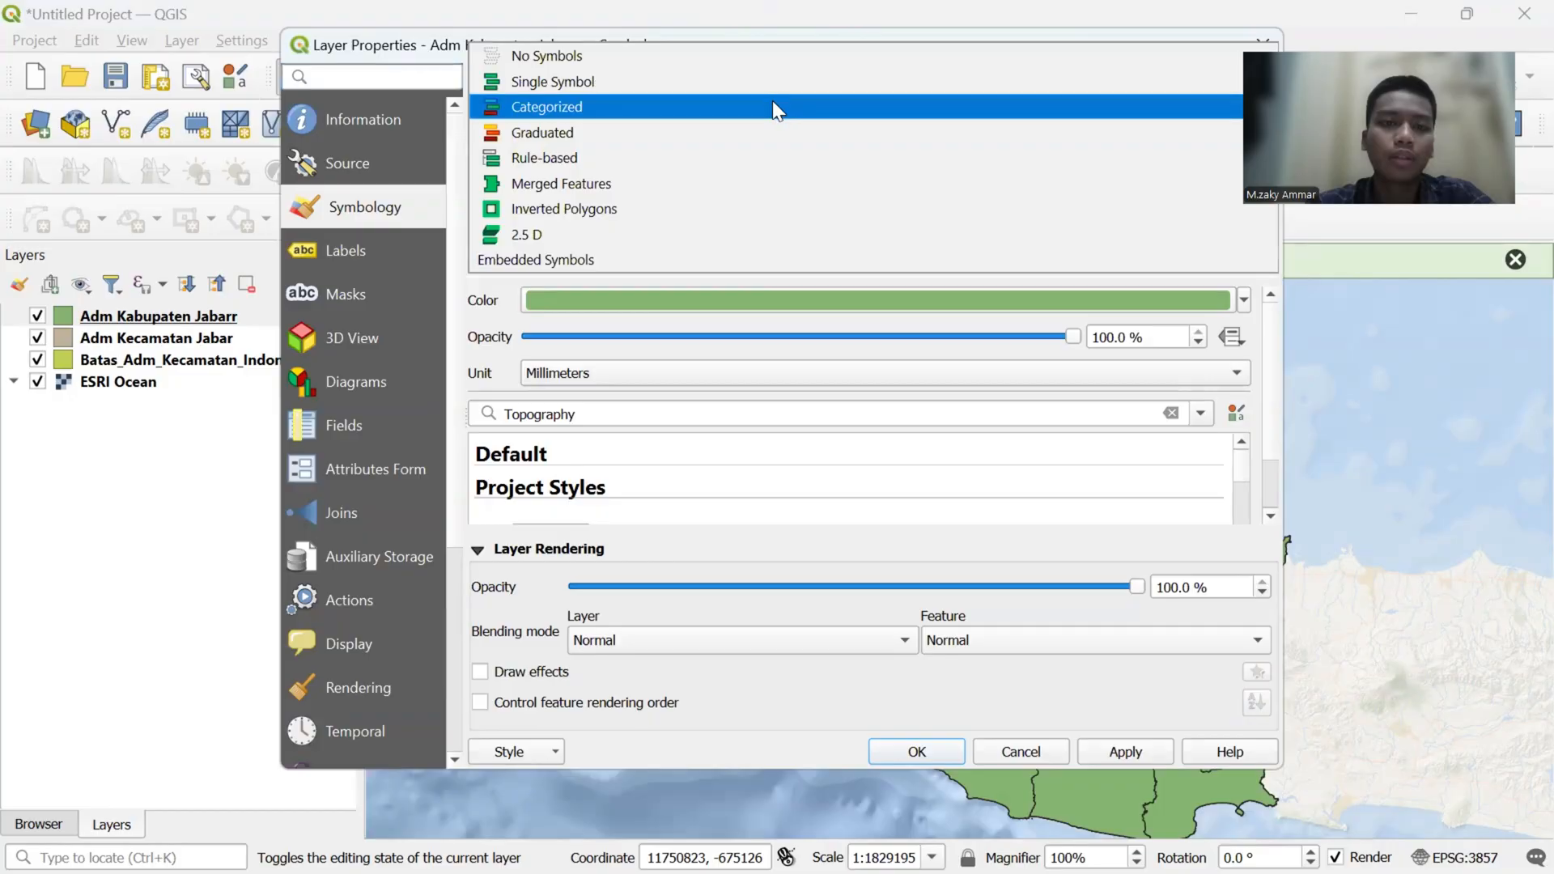
{"action": "left_click", "coordinate": [771, 132]}
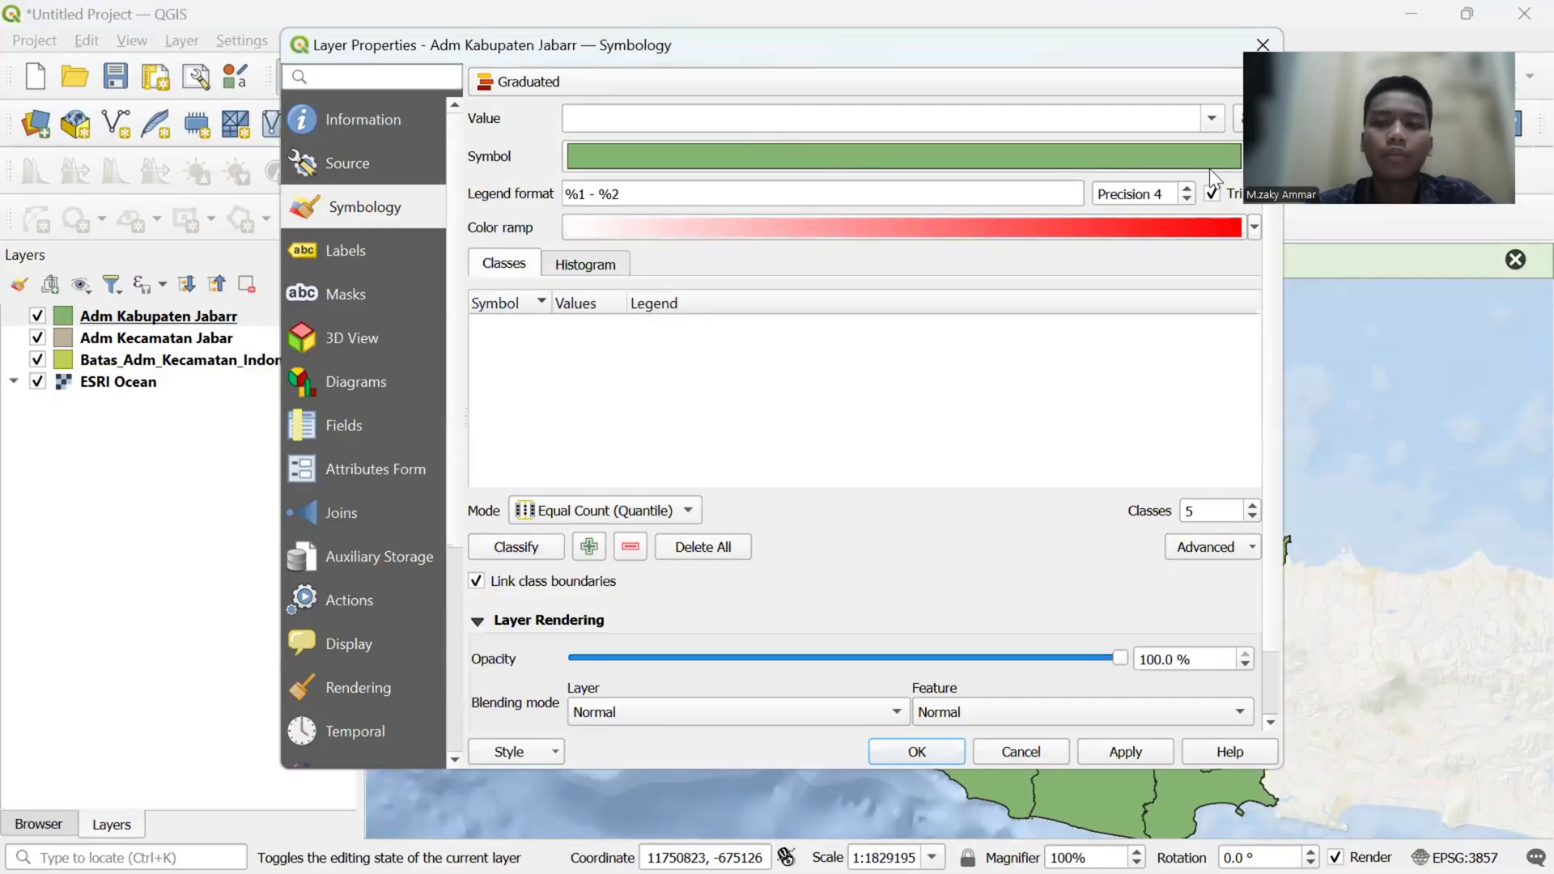
{"action": "left_click", "coordinate": [1254, 156]}
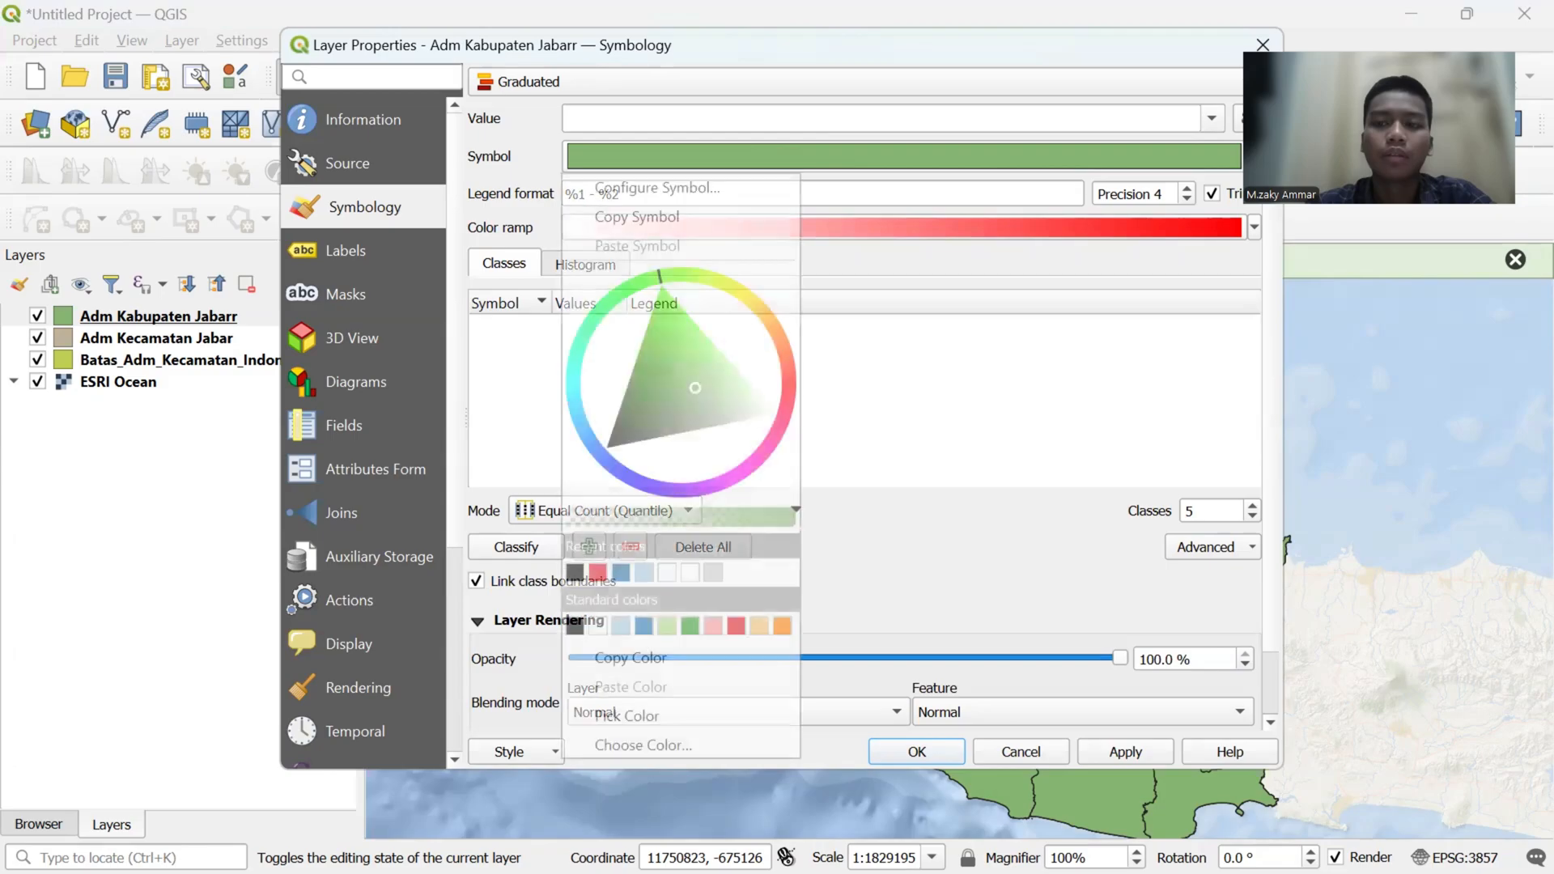
{"action": "left_click", "coordinate": [599, 571]}
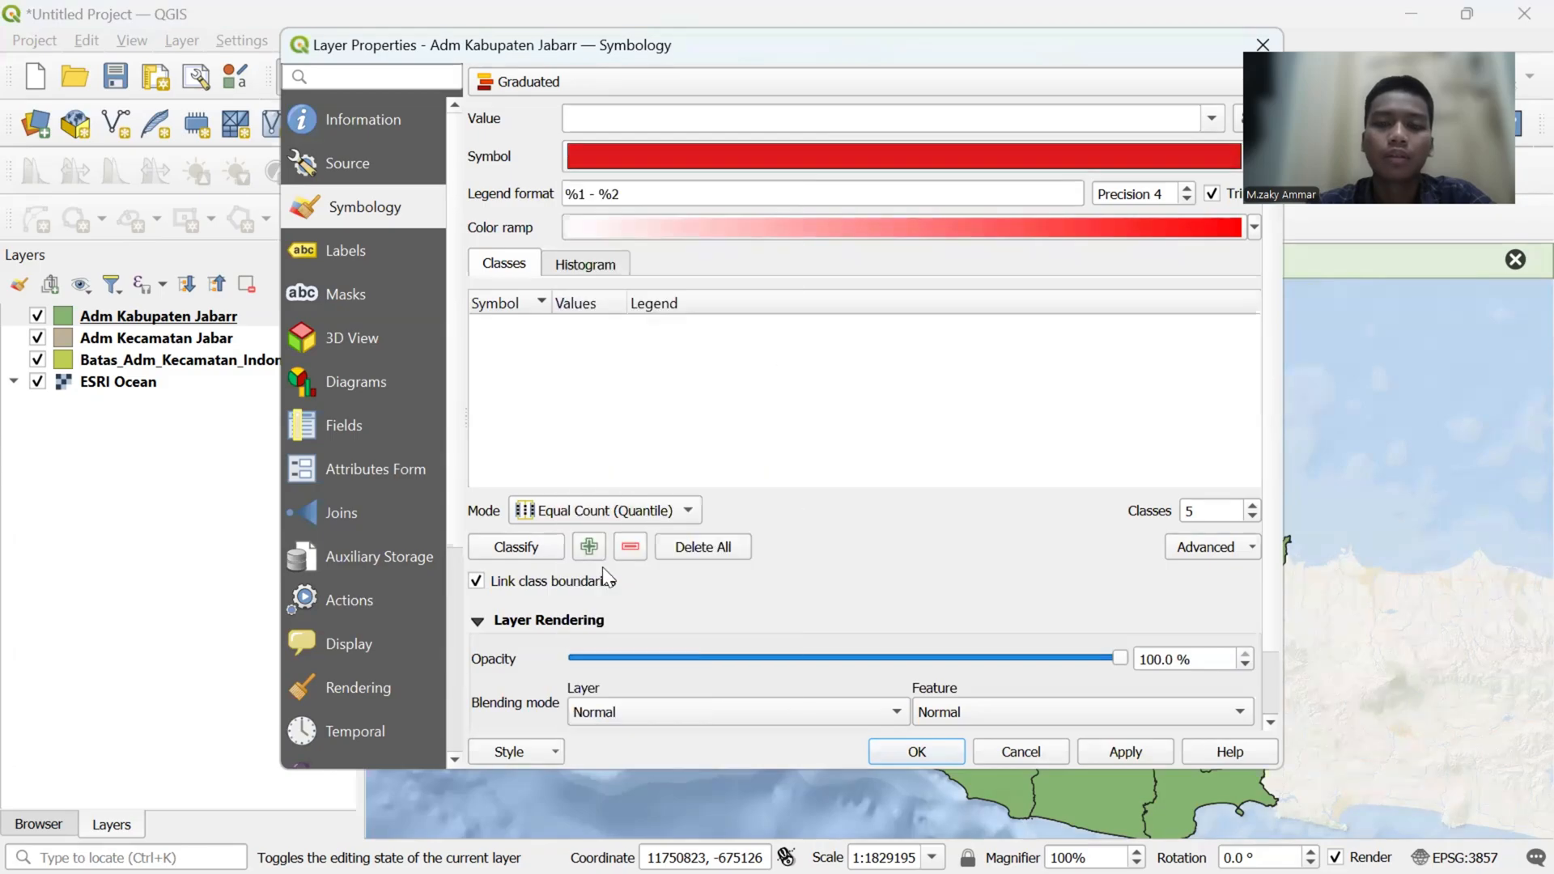
- Apply the Blues color ramp and classify the layer by the Kepadatan field into five Equal Count (Quantile) classes
{"action": "left_click", "coordinate": [1255, 229]}
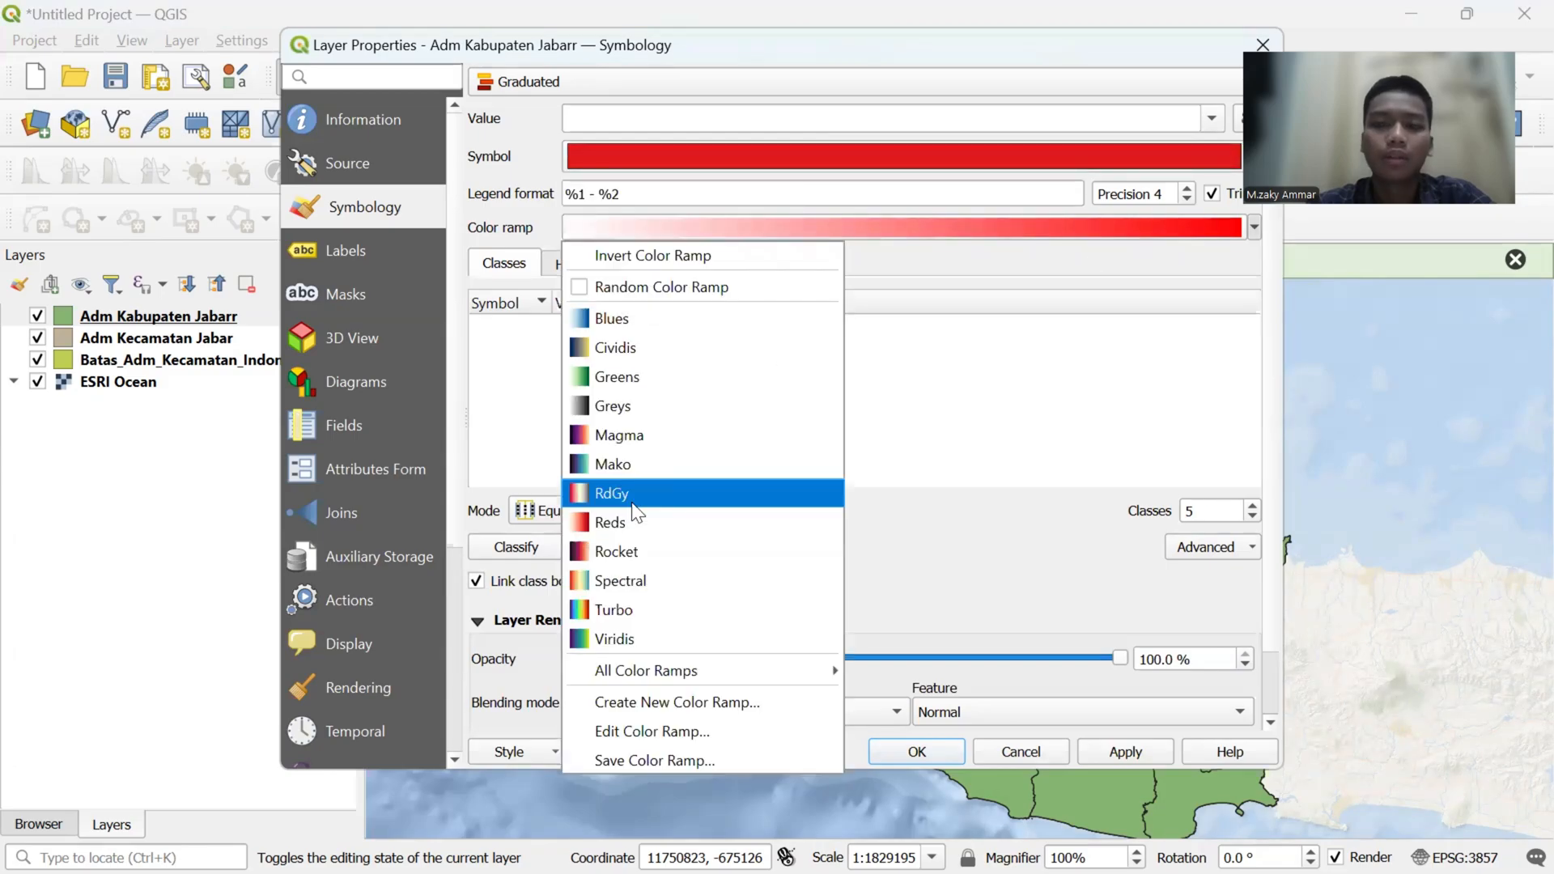
{"action": "left_click", "coordinate": [636, 333]}
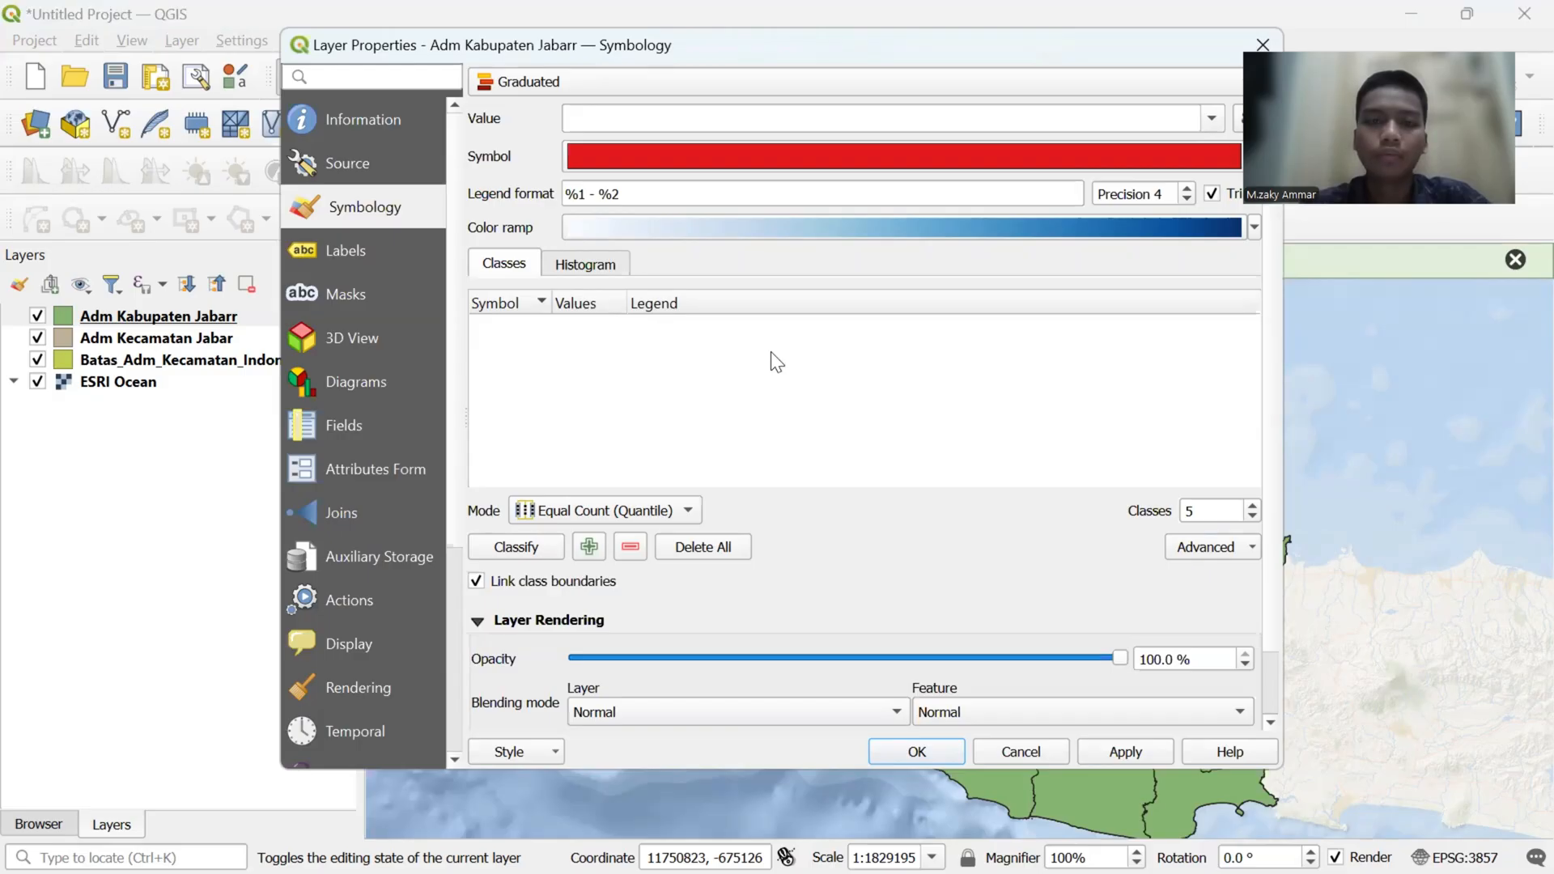
{"action": "left_click", "coordinate": [1204, 123]}
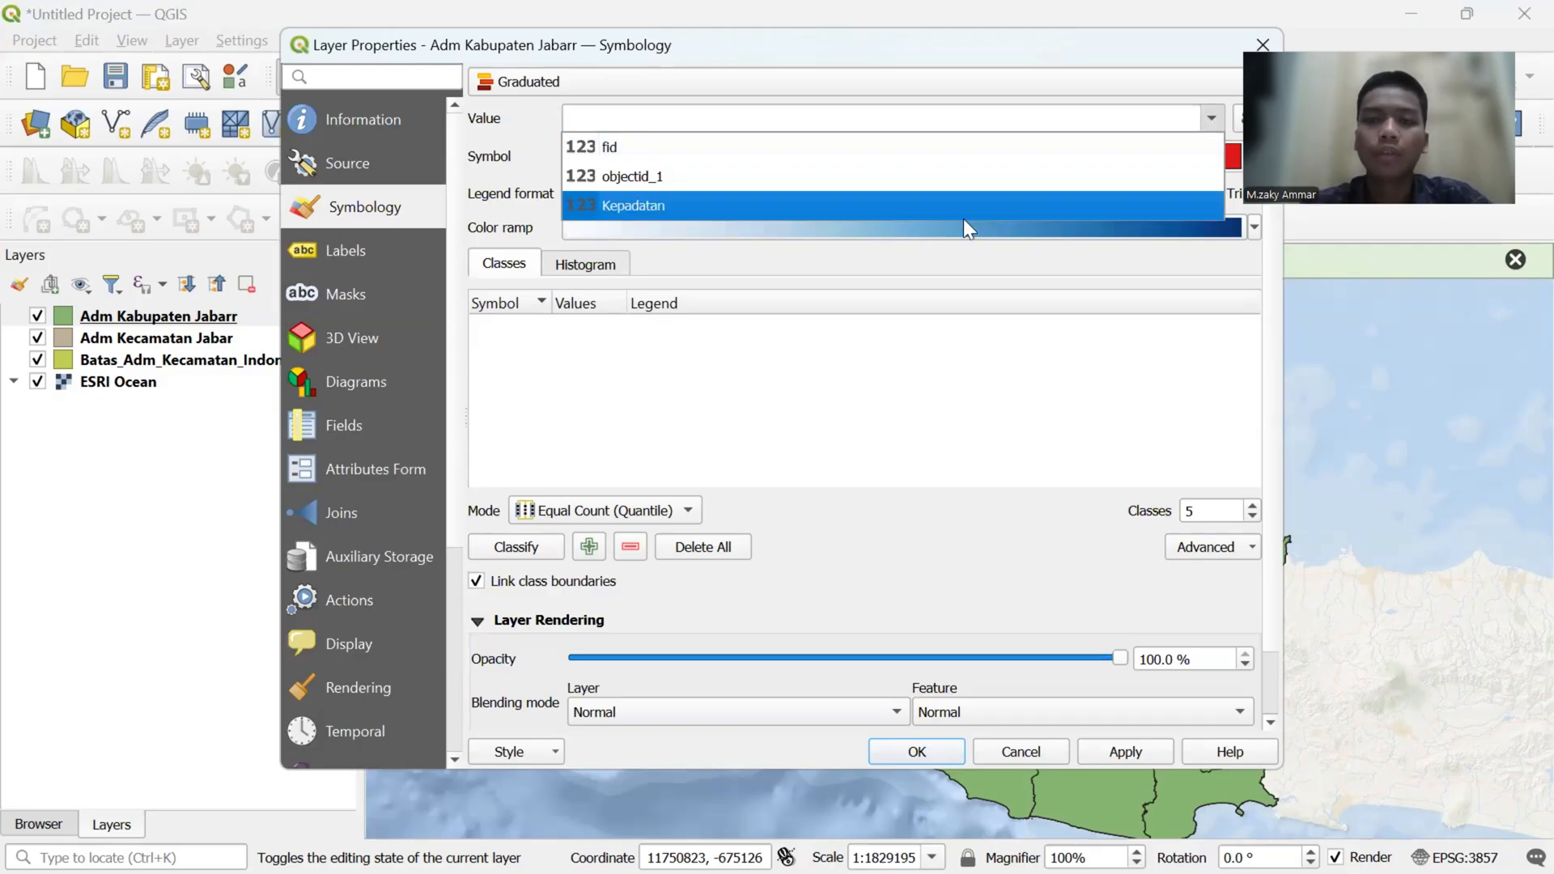
{"action": "left_click", "coordinate": [961, 215]}
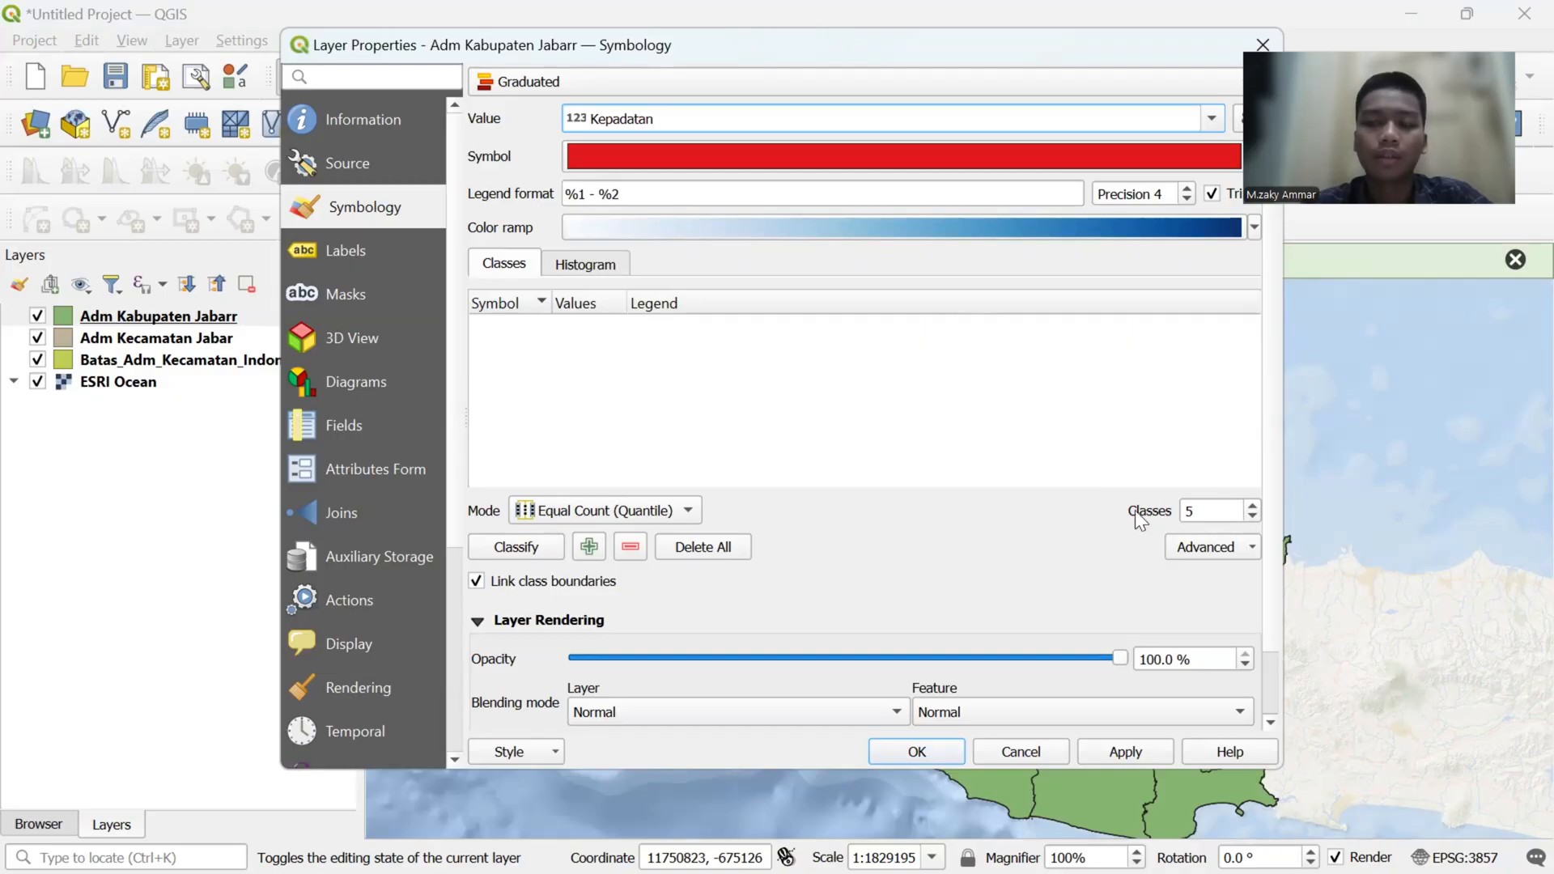
{"action": "left_click", "coordinate": [512, 550]}
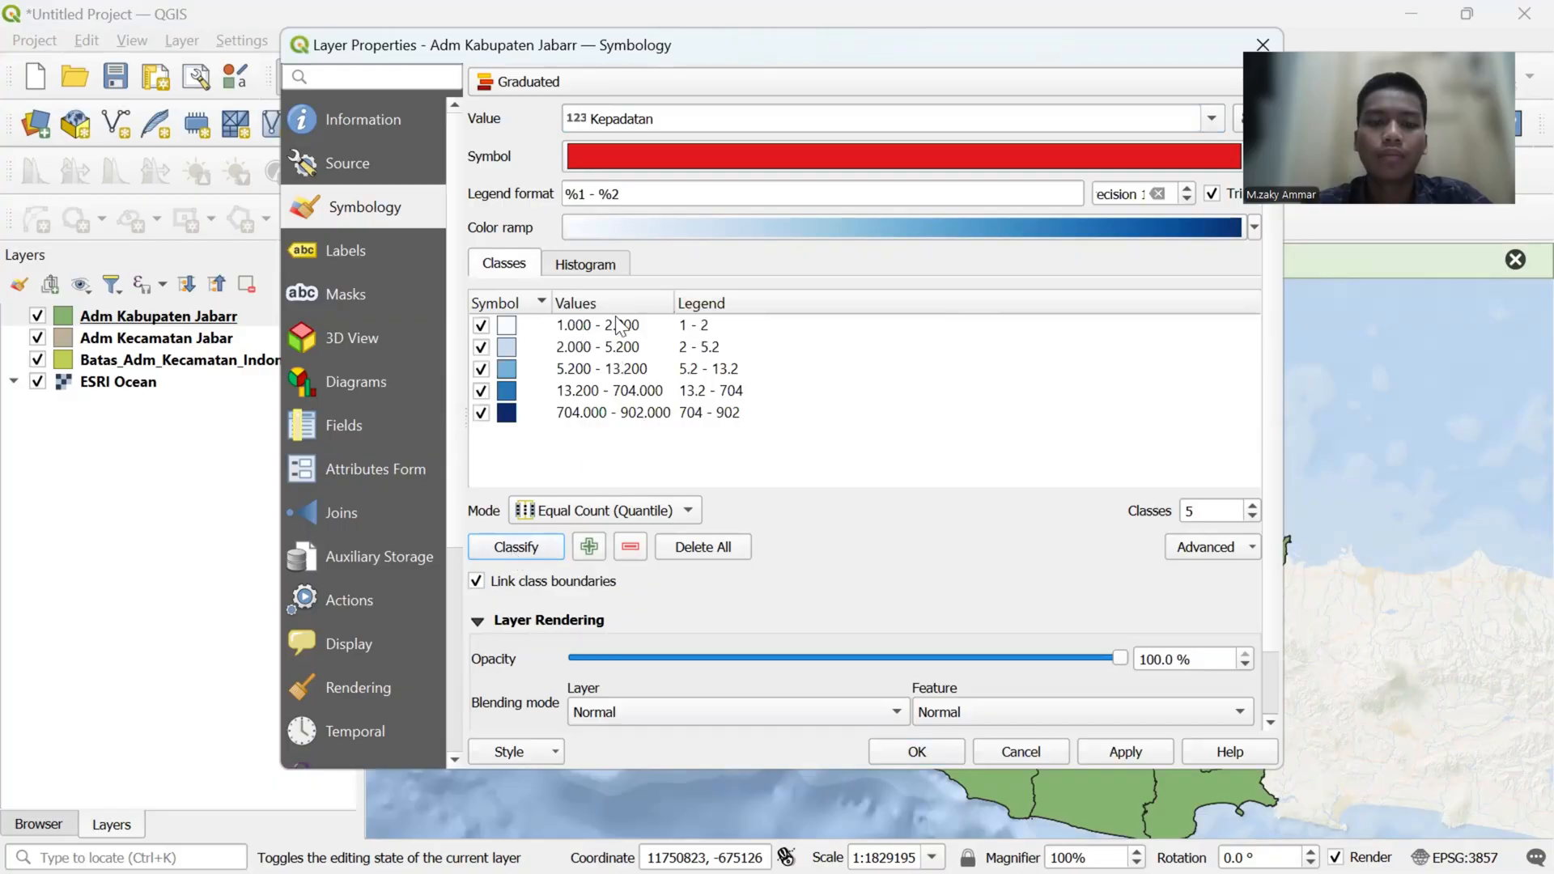
- Change the legend label of the lowest density class to "Sangat Rendah (1 - 2)"
{"action": "double_click", "coordinate": [696, 327]}
{"action": "left_click", "coordinate": [679, 329]}
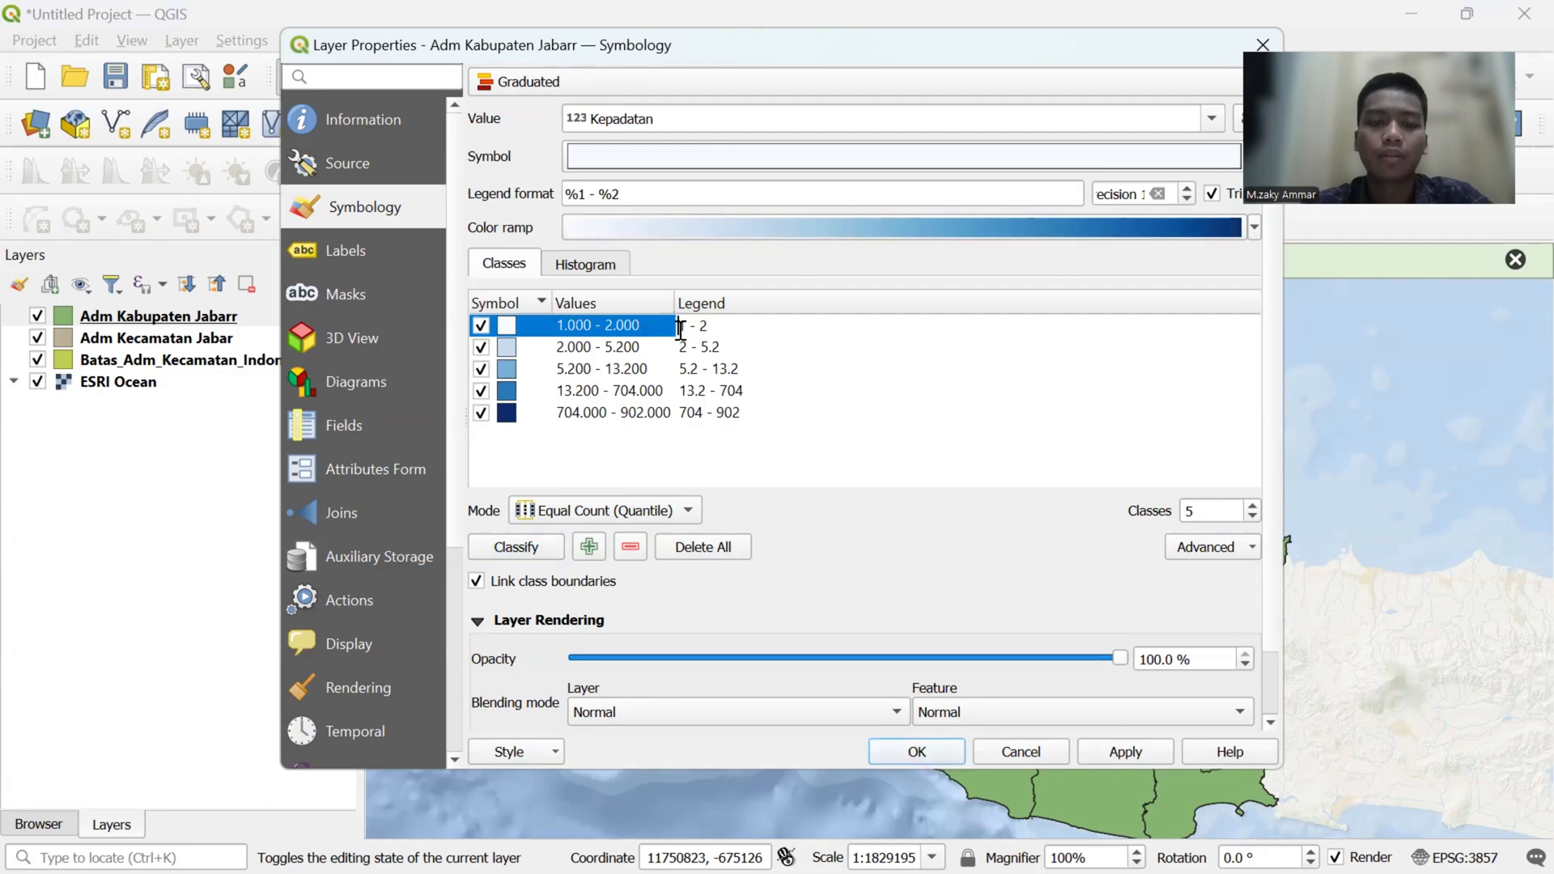
{"action": "type", "text": "Sangat"}
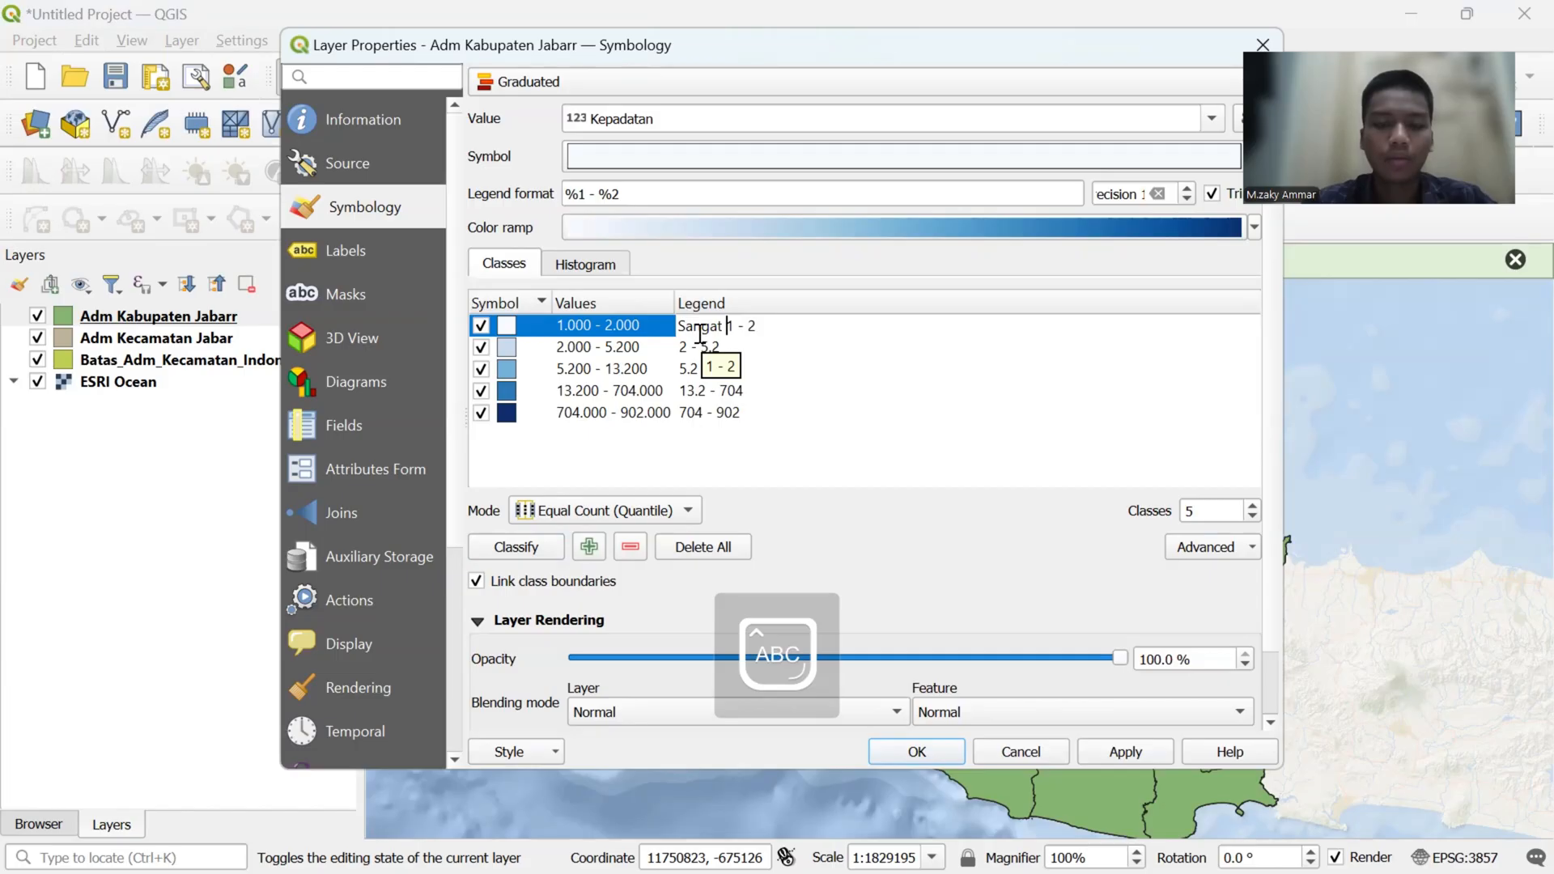
{"action": "type", "text": " R"}
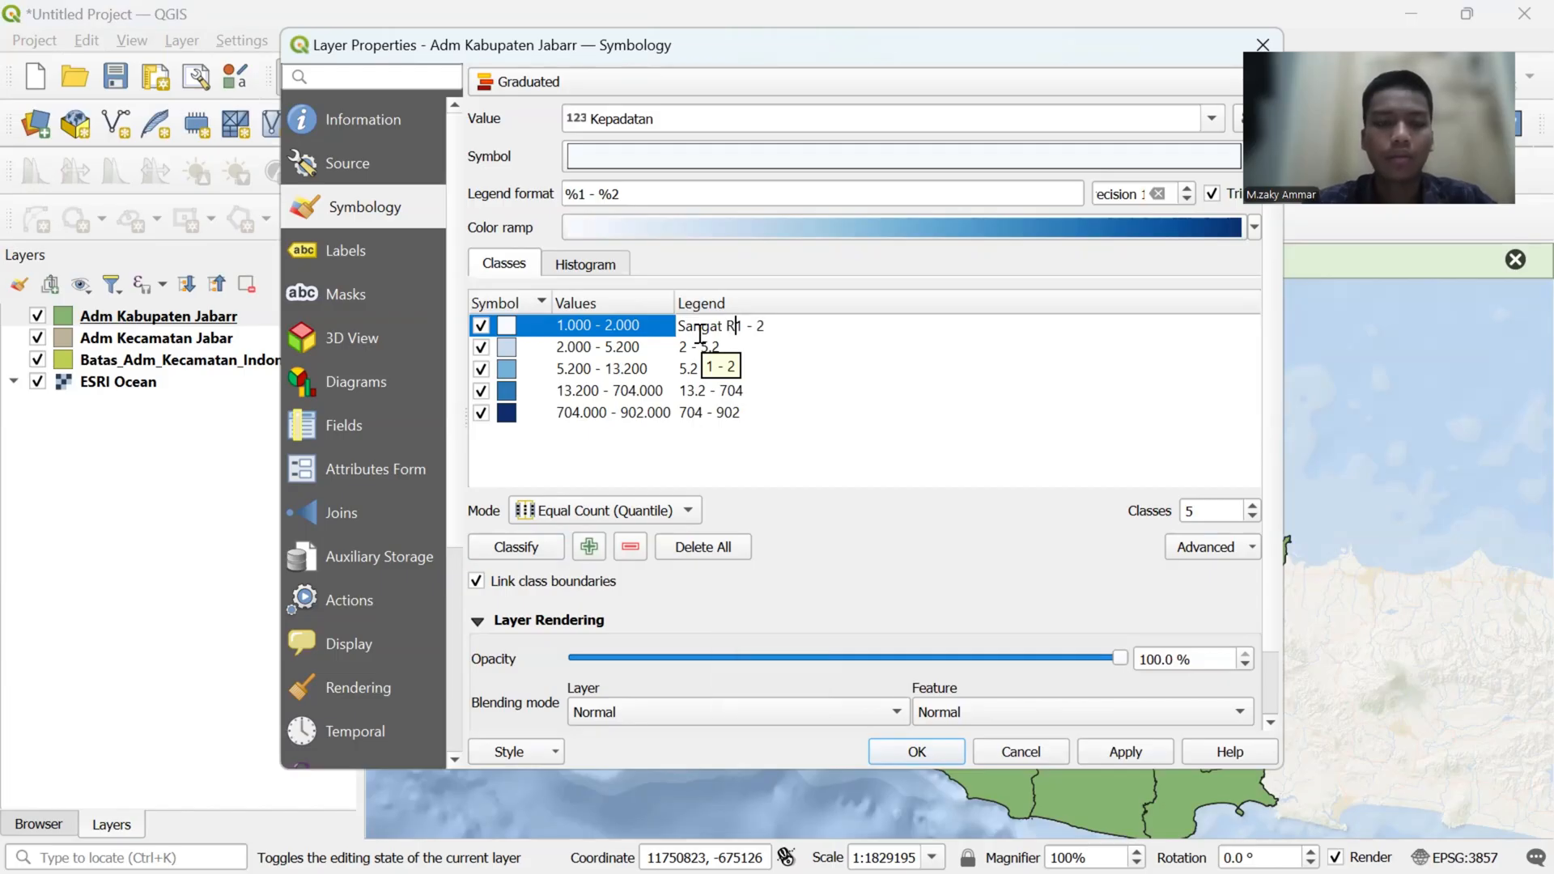
{"action": "key", "text": "Caps_Lock"}
{"action": "type", "text": "endah"}
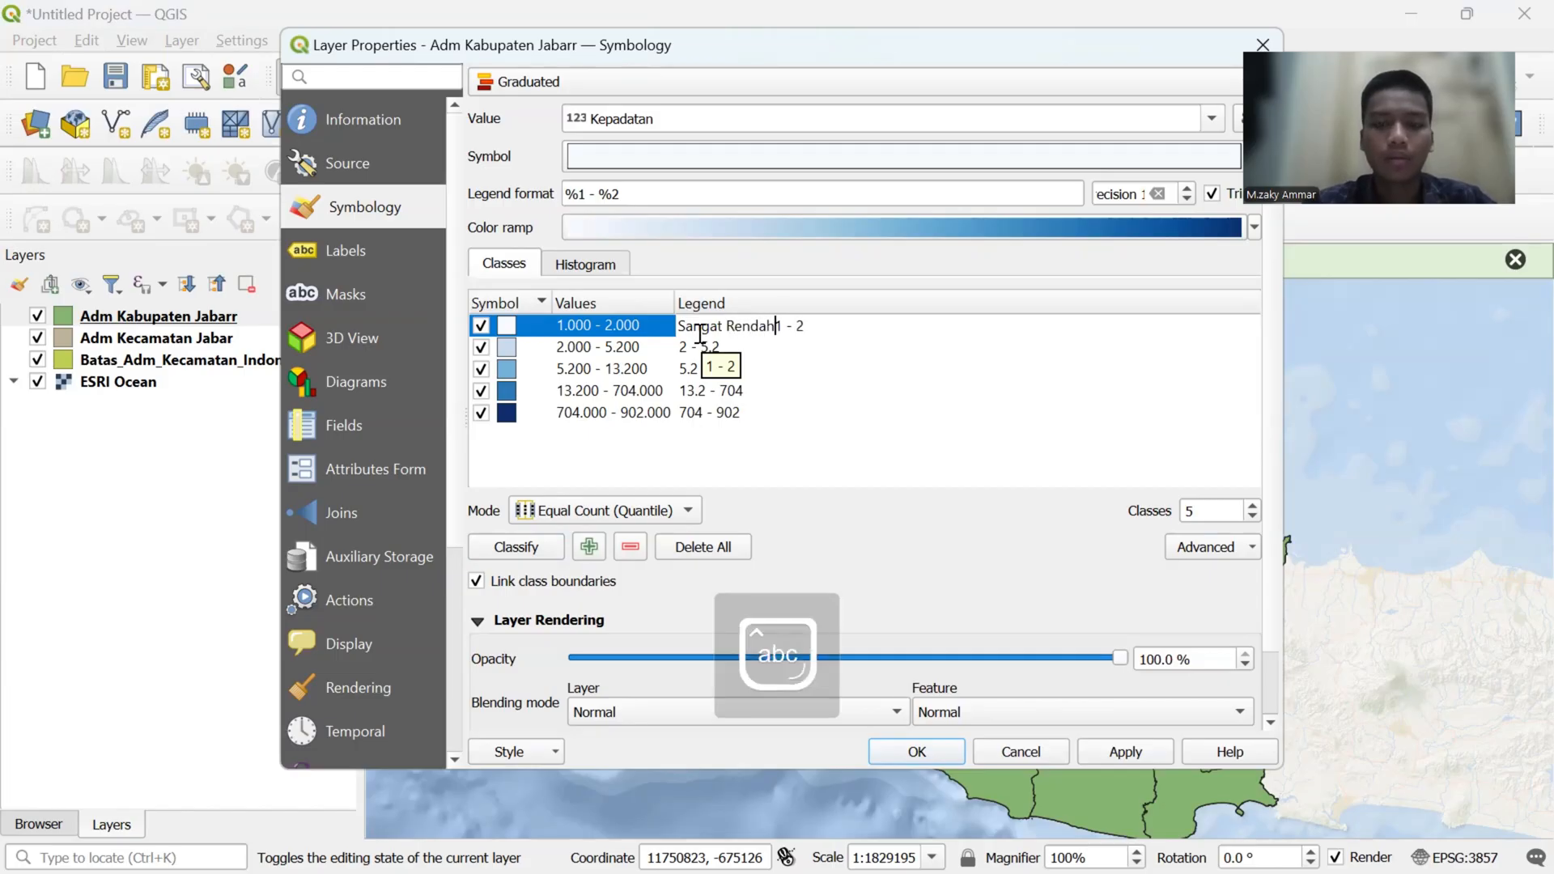
{"action": "type", "text": " ("}
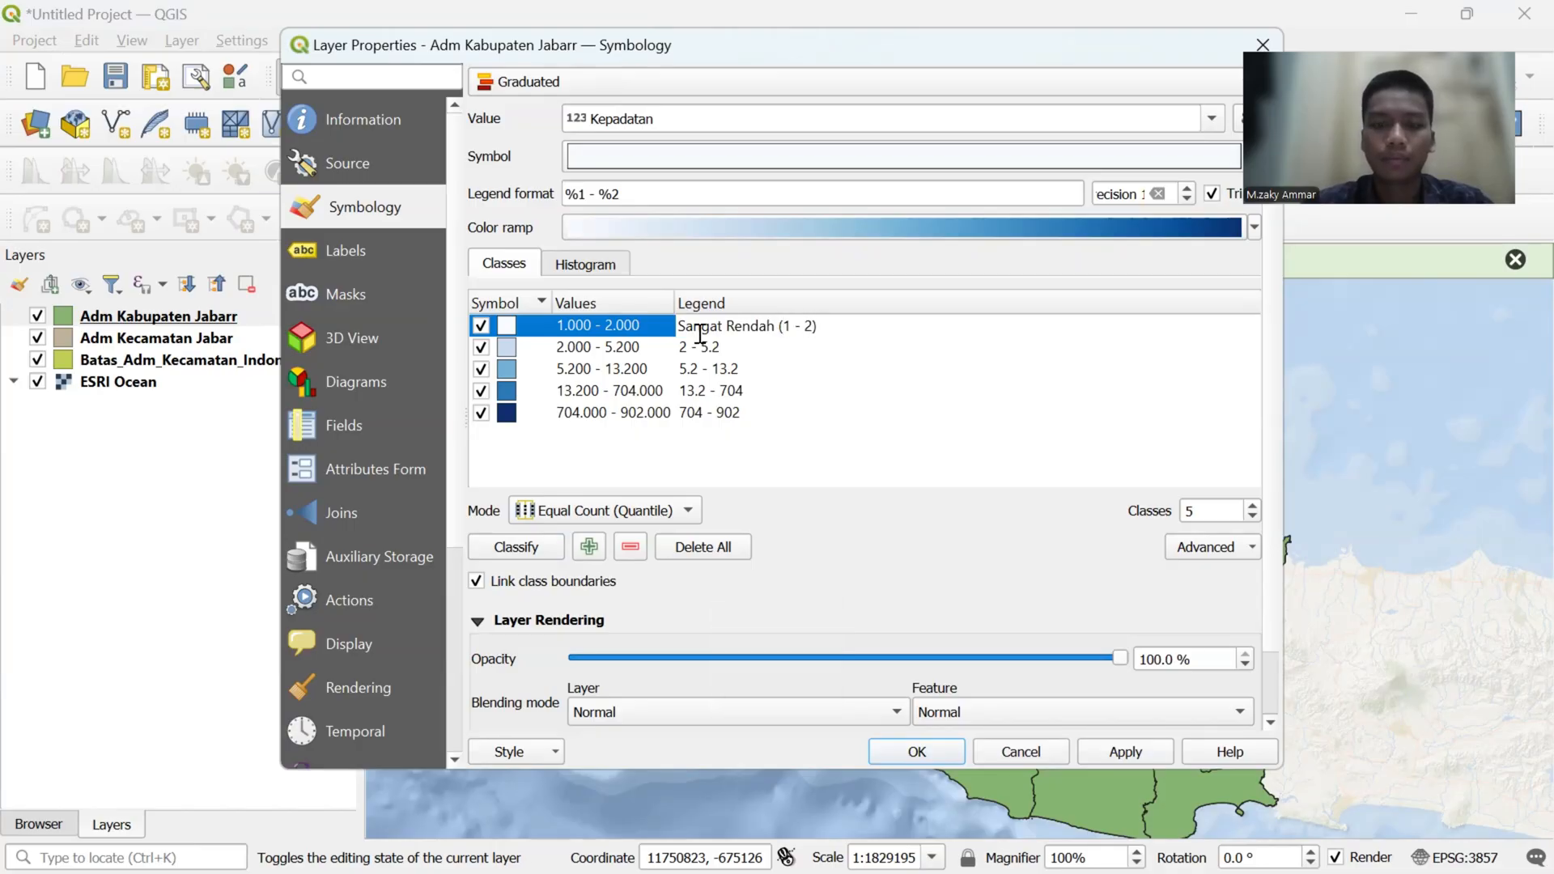
- Change the legend label of the second density class to "Rendah (2 - 5.2)"
{"action": "left_click", "coordinate": [689, 346]}
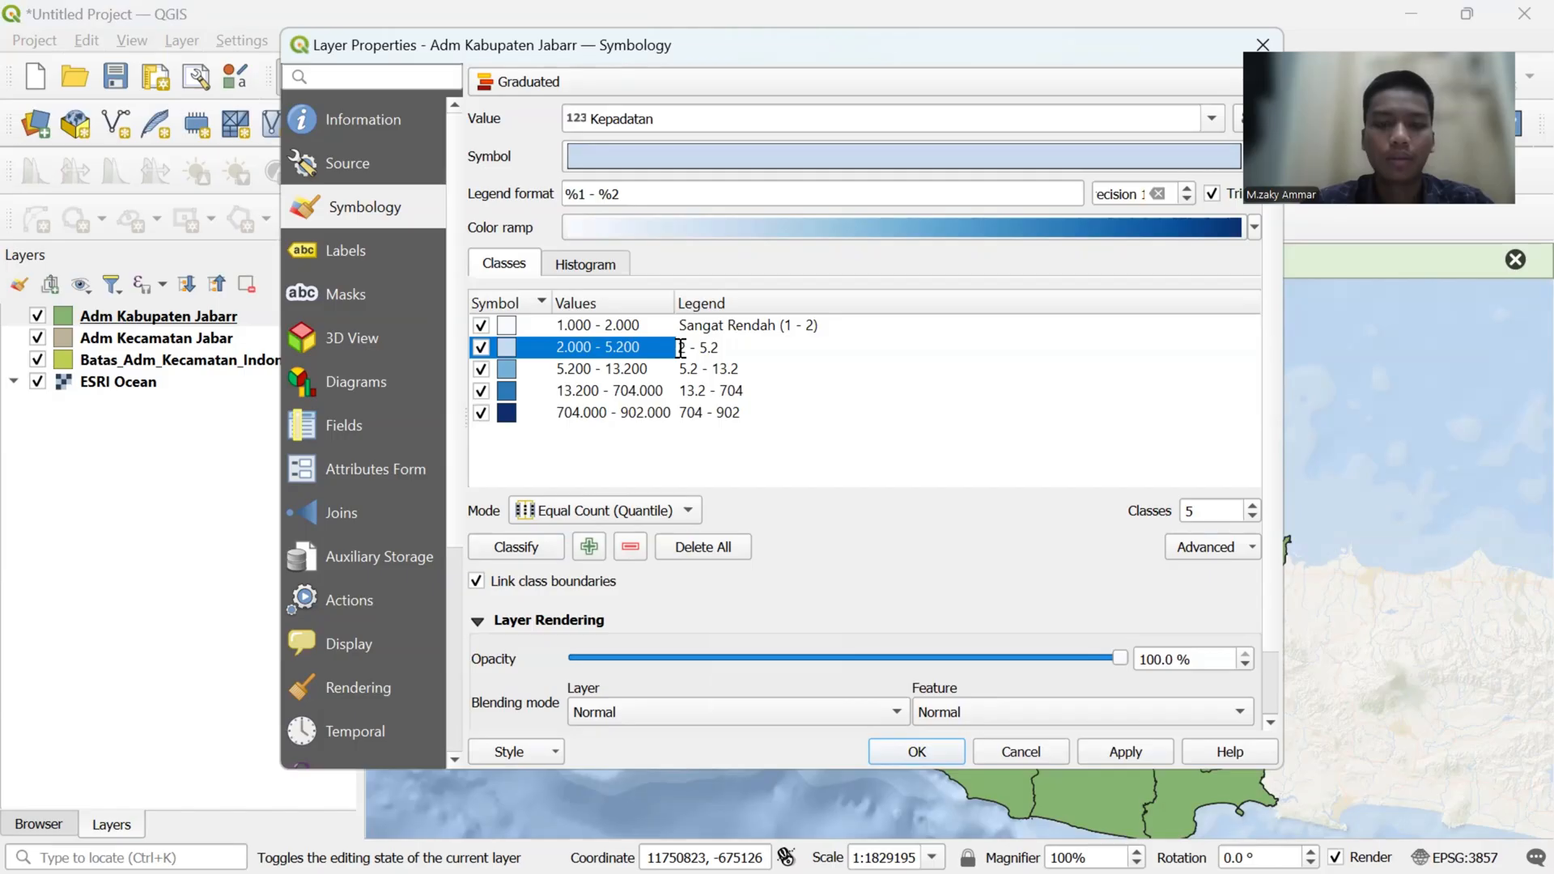
{"action": "type", "text": "Rend"}
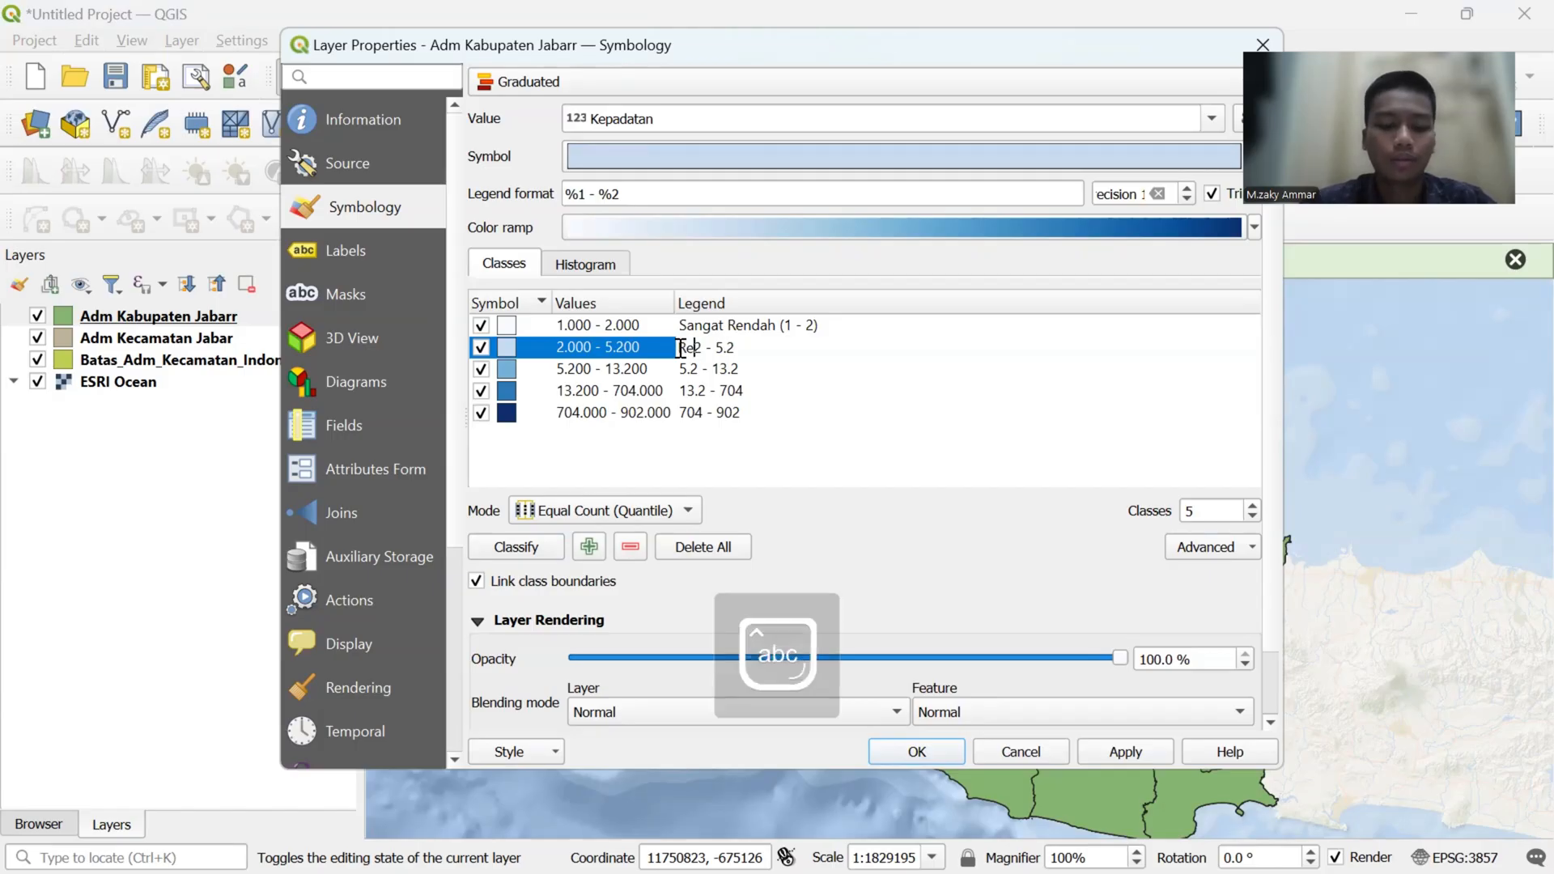
{"action": "type", "text": "ah"}
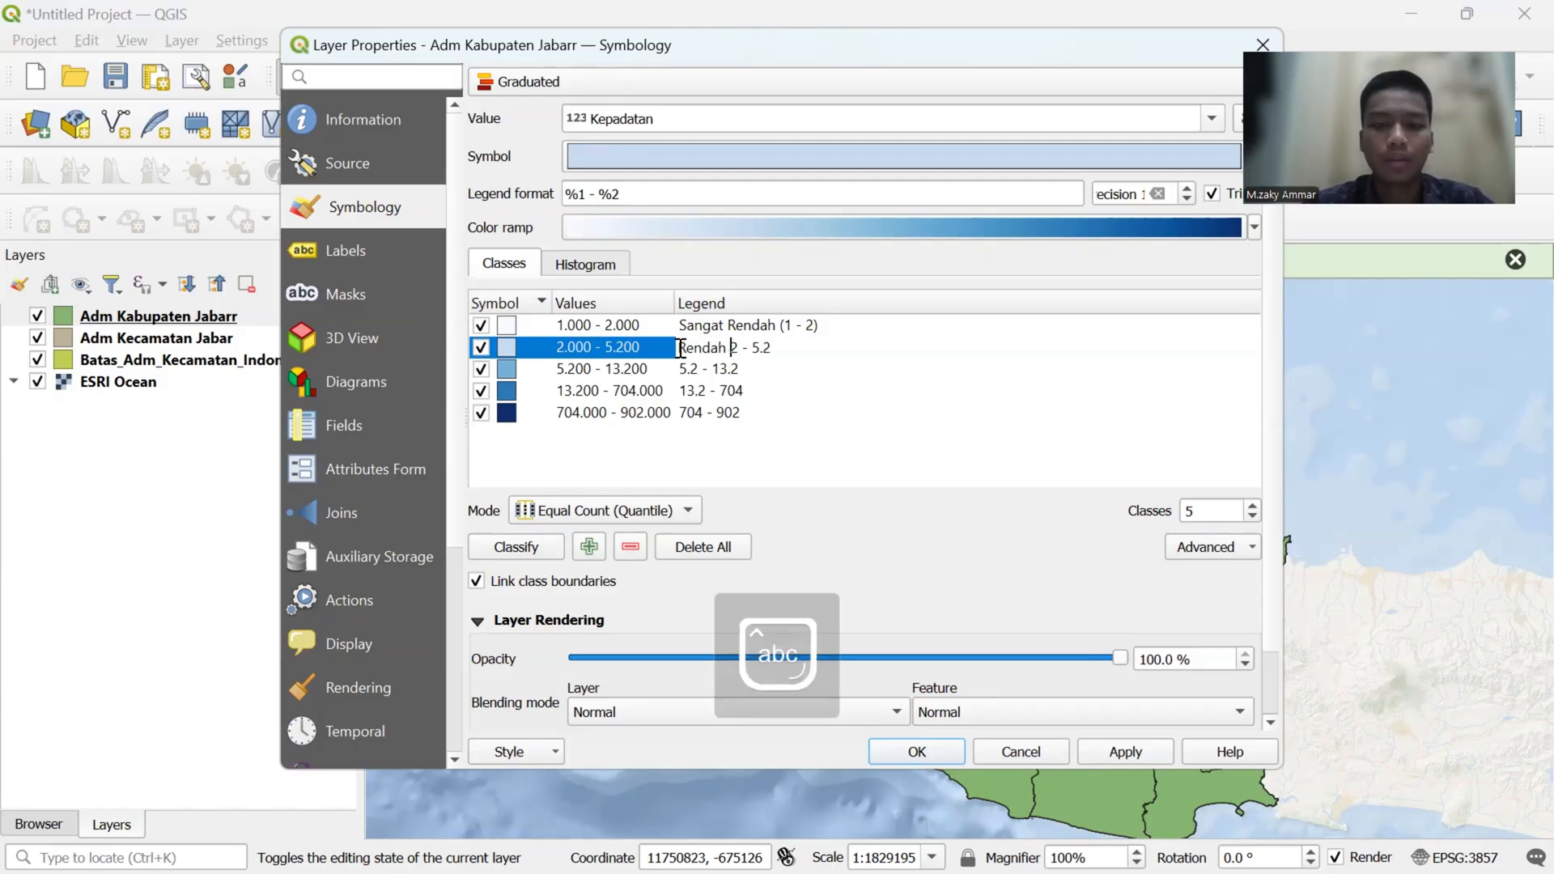
{"action": "type", "text": " ("}
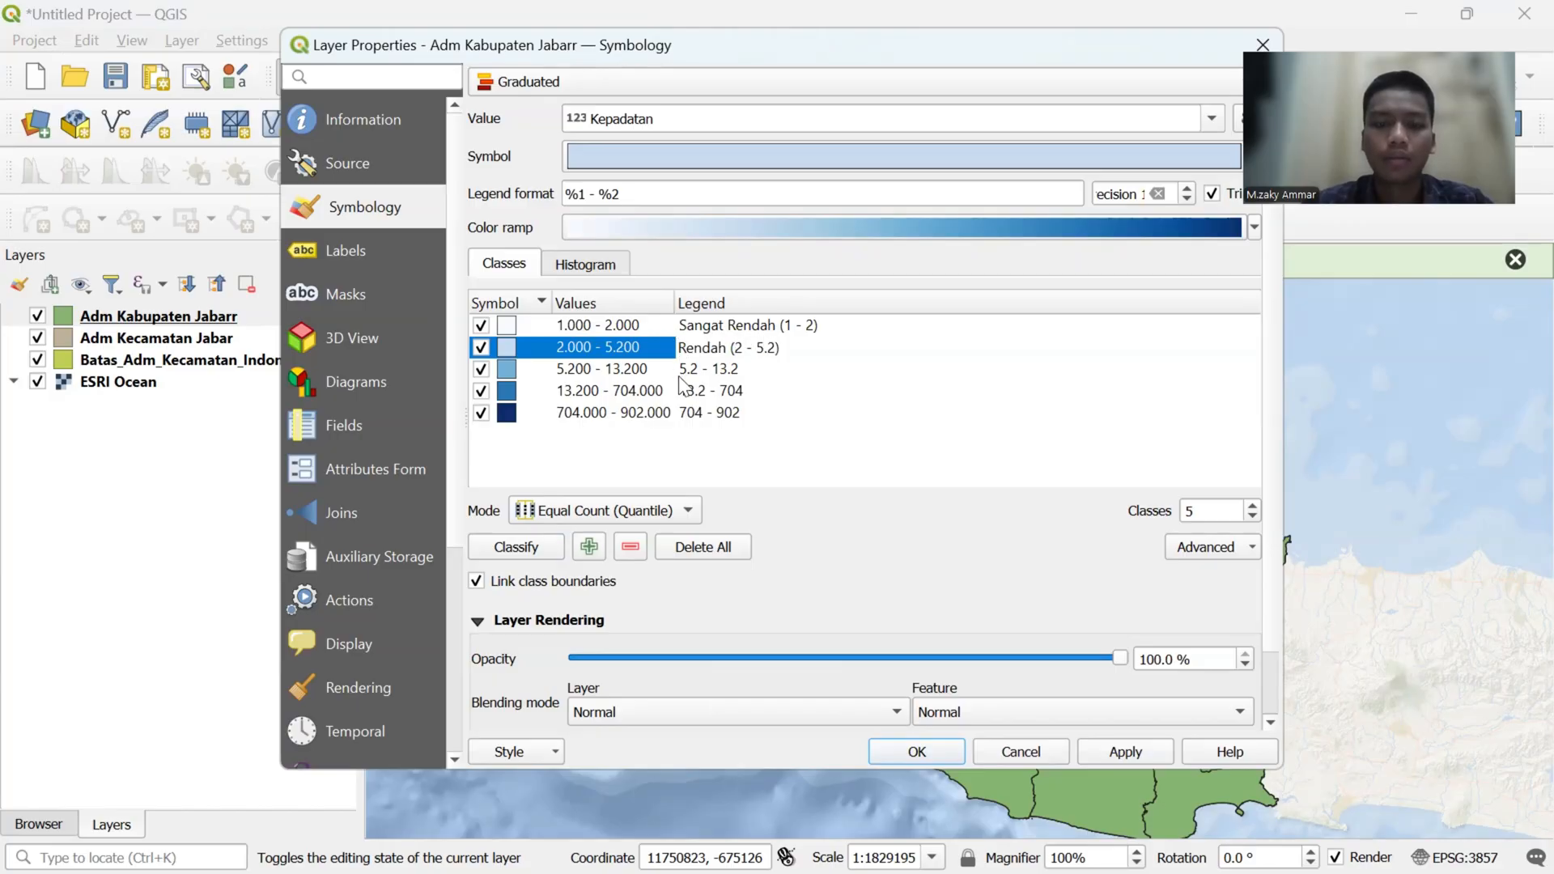
- Change the legend label of the middle density class to "Sedang (5.2 - 13.2)"
{"action": "left_click", "coordinate": [681, 372]}
{"action": "double_click", "coordinate": [680, 374]}
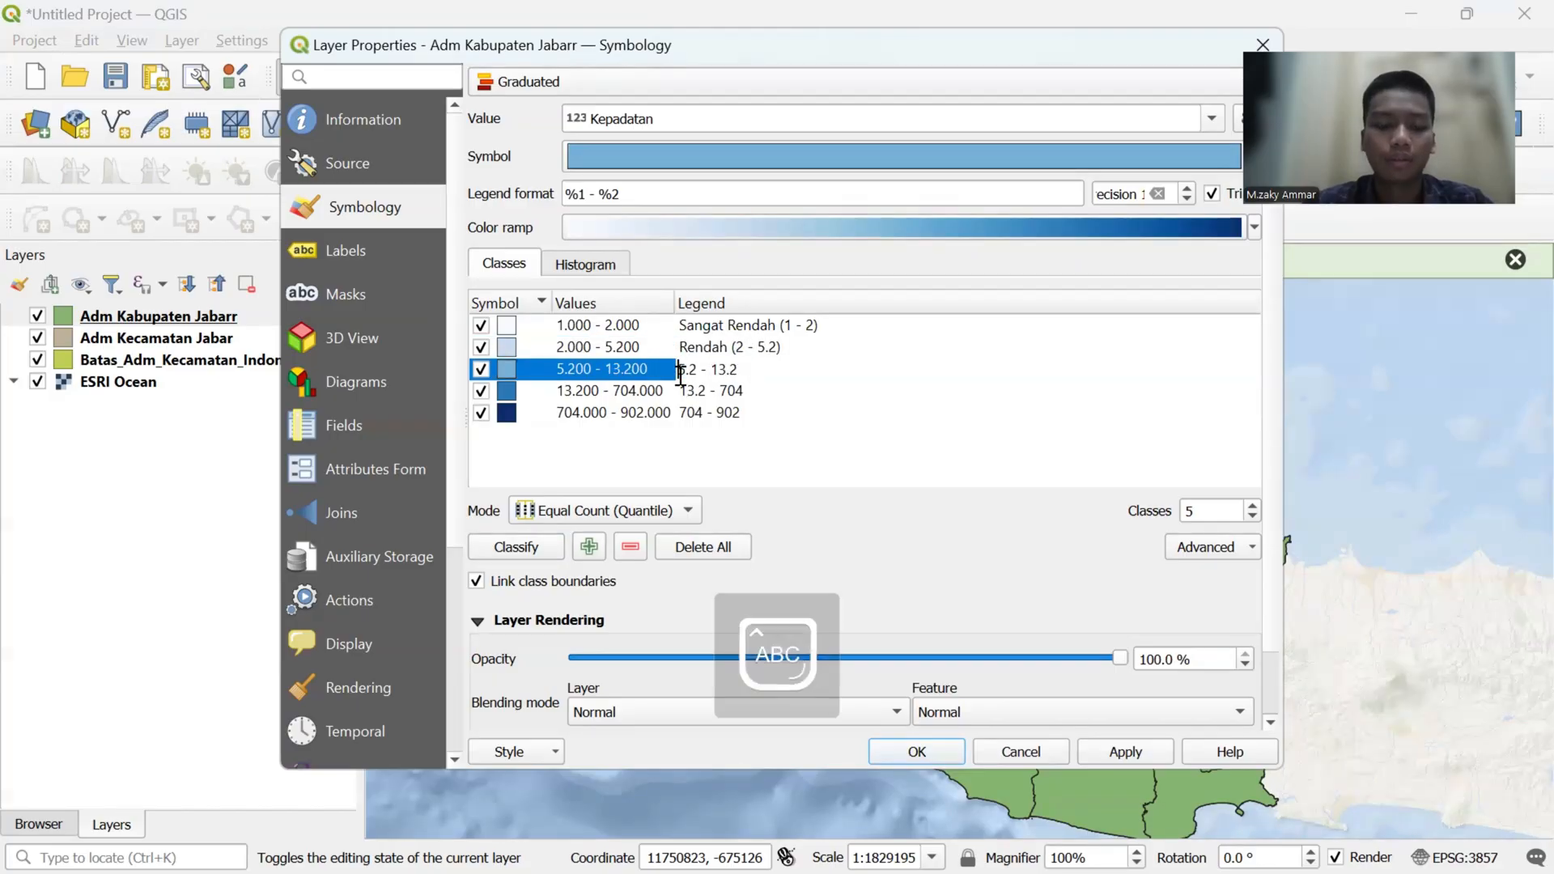
{"action": "type", "text": "Sedang ("}
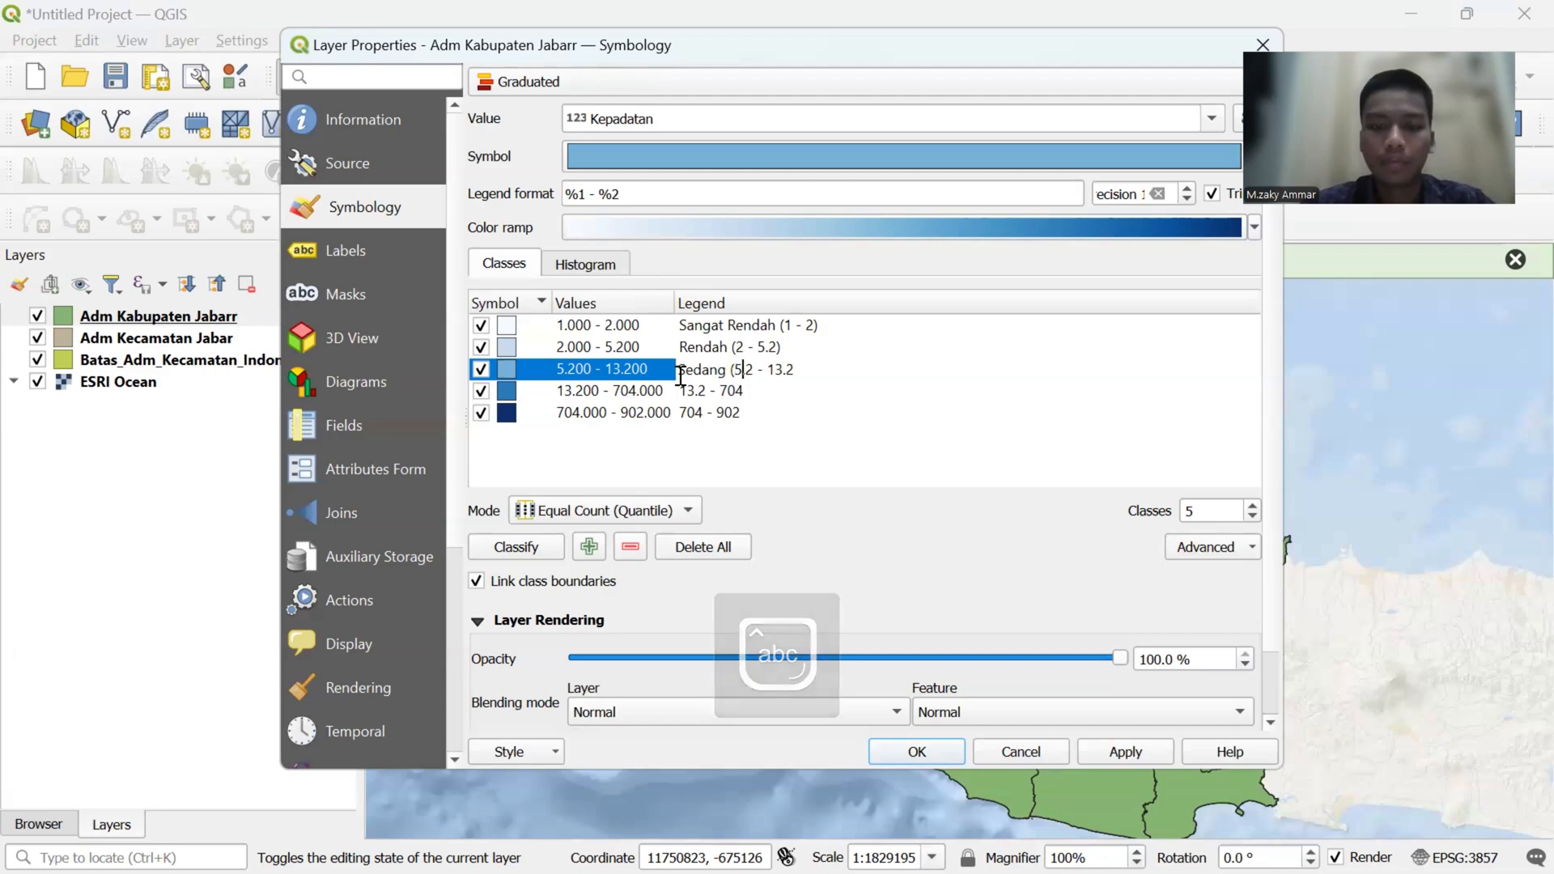
{"action": "key", "text": "Right"}
{"action": "key", "text": "Right"}
{"action": "key", "text": "Right"}
{"action": "key", "text": "Right"}
{"action": "key", "text": "Right"}
{"action": "key", "text": "Right"}
{"action": "key", "text": "Right"}
{"action": "key", "text": "Right"}
{"action": "key", "text": "Right"}
{"action": "key", "text": "Right"}
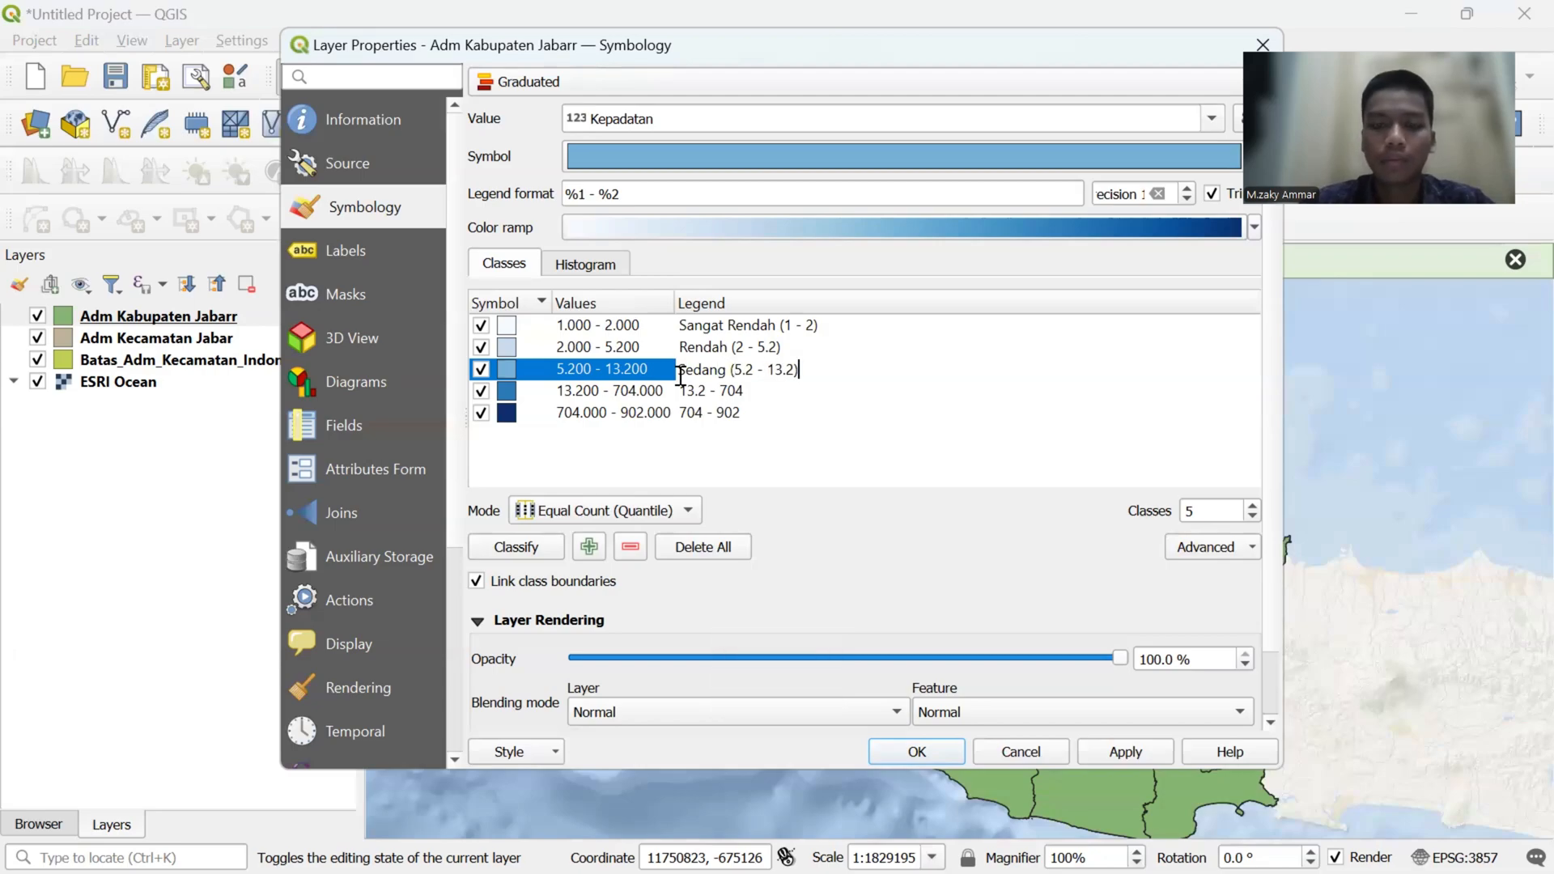
{"action": "type", "text": ")"}
- Change the legend label of the fourth density class to "Padat (13.2 - 704)"
{"action": "double_click", "coordinate": [684, 391]}
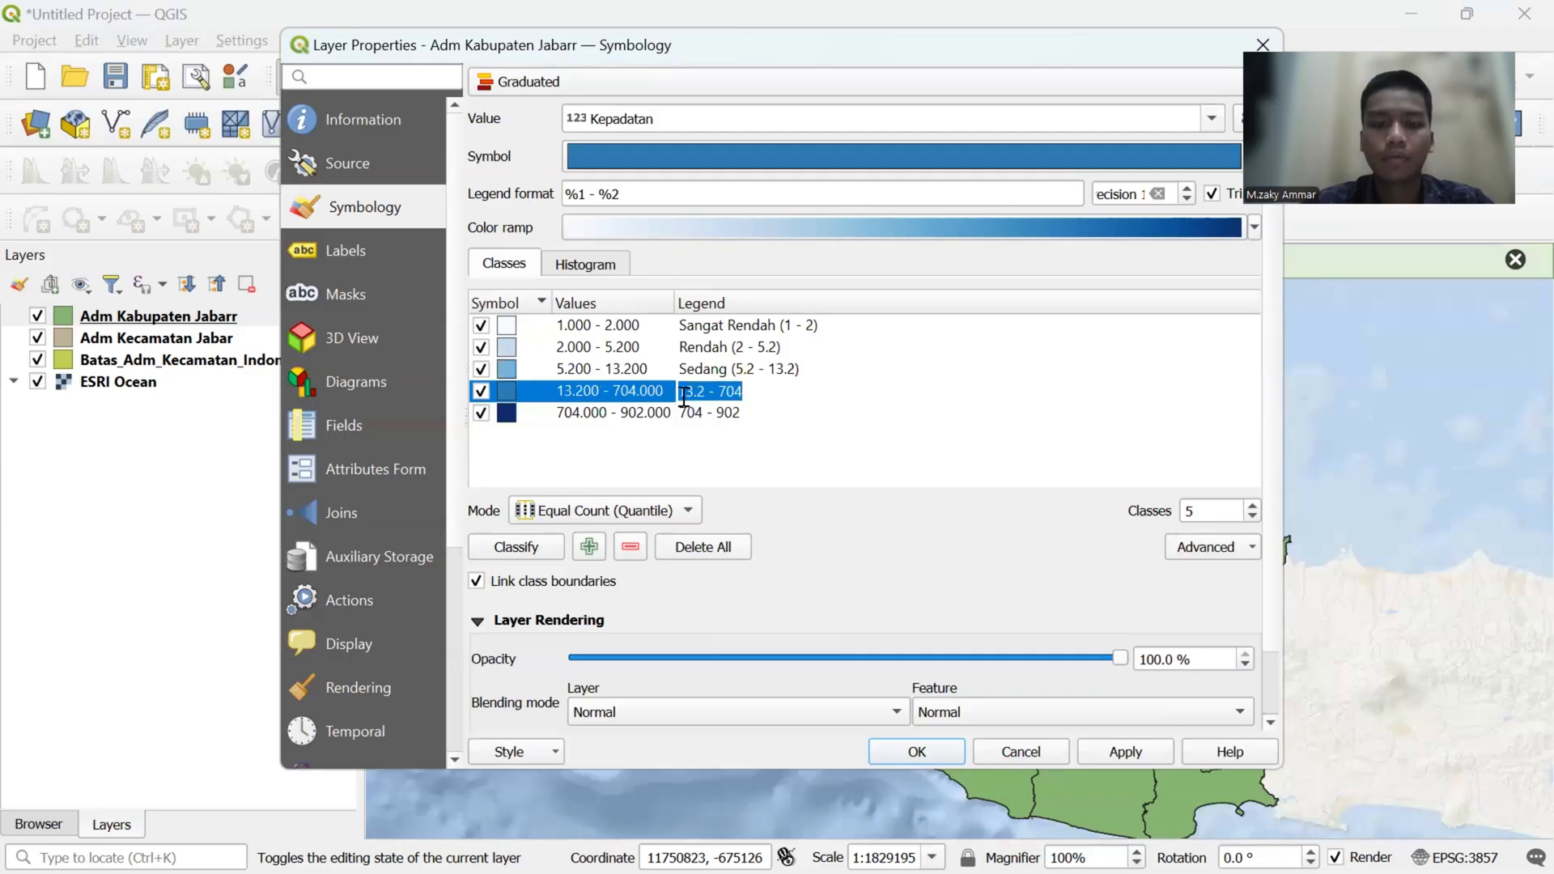
{"action": "key", "text": "Home"}
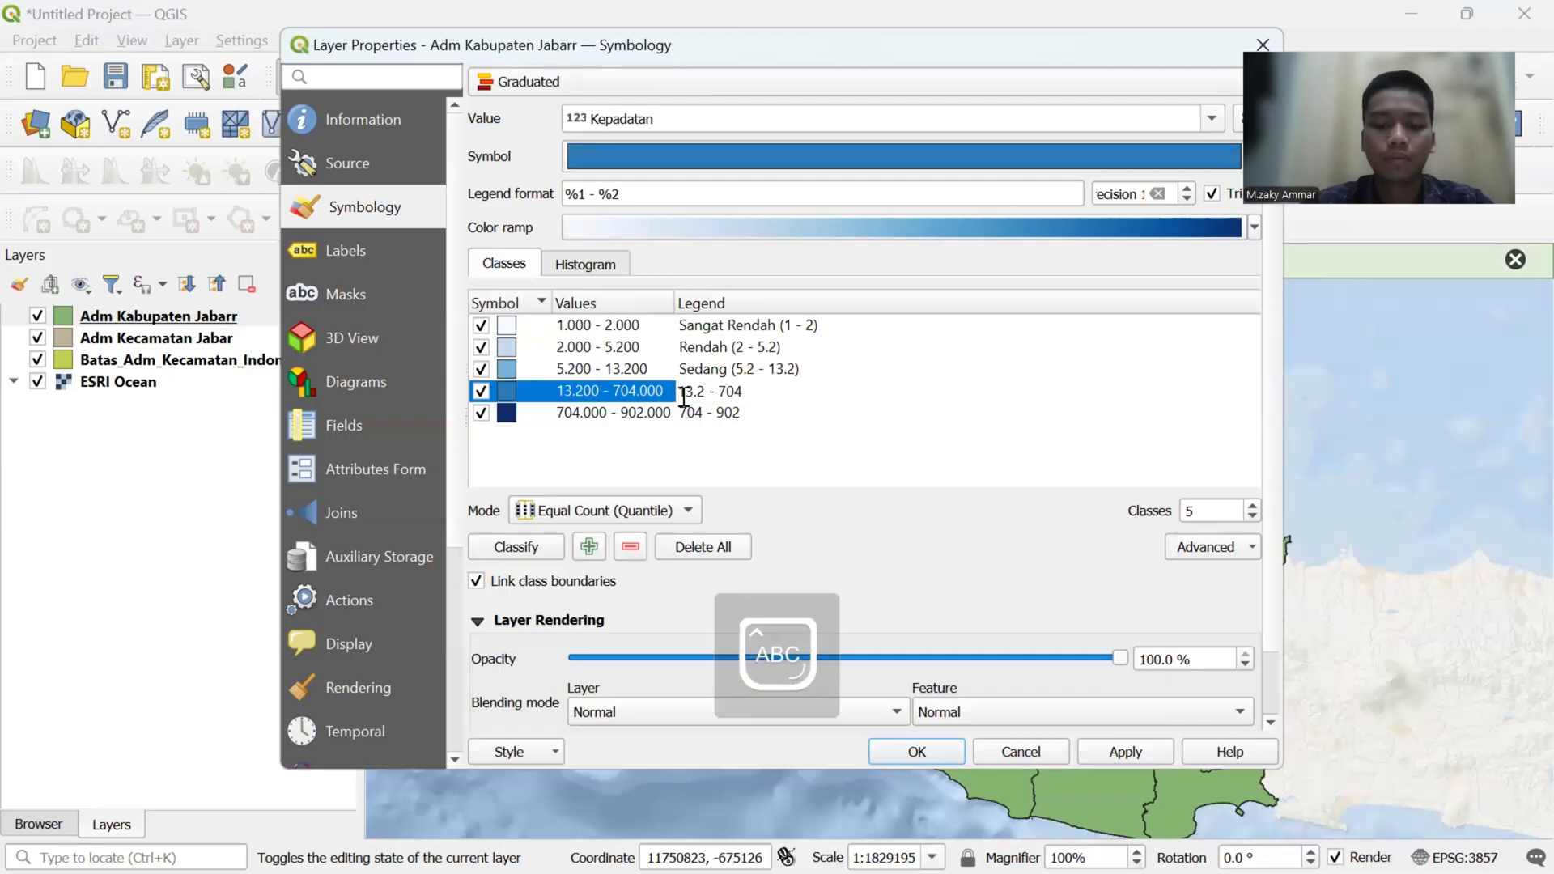
{"action": "type", "text": "Padat"}
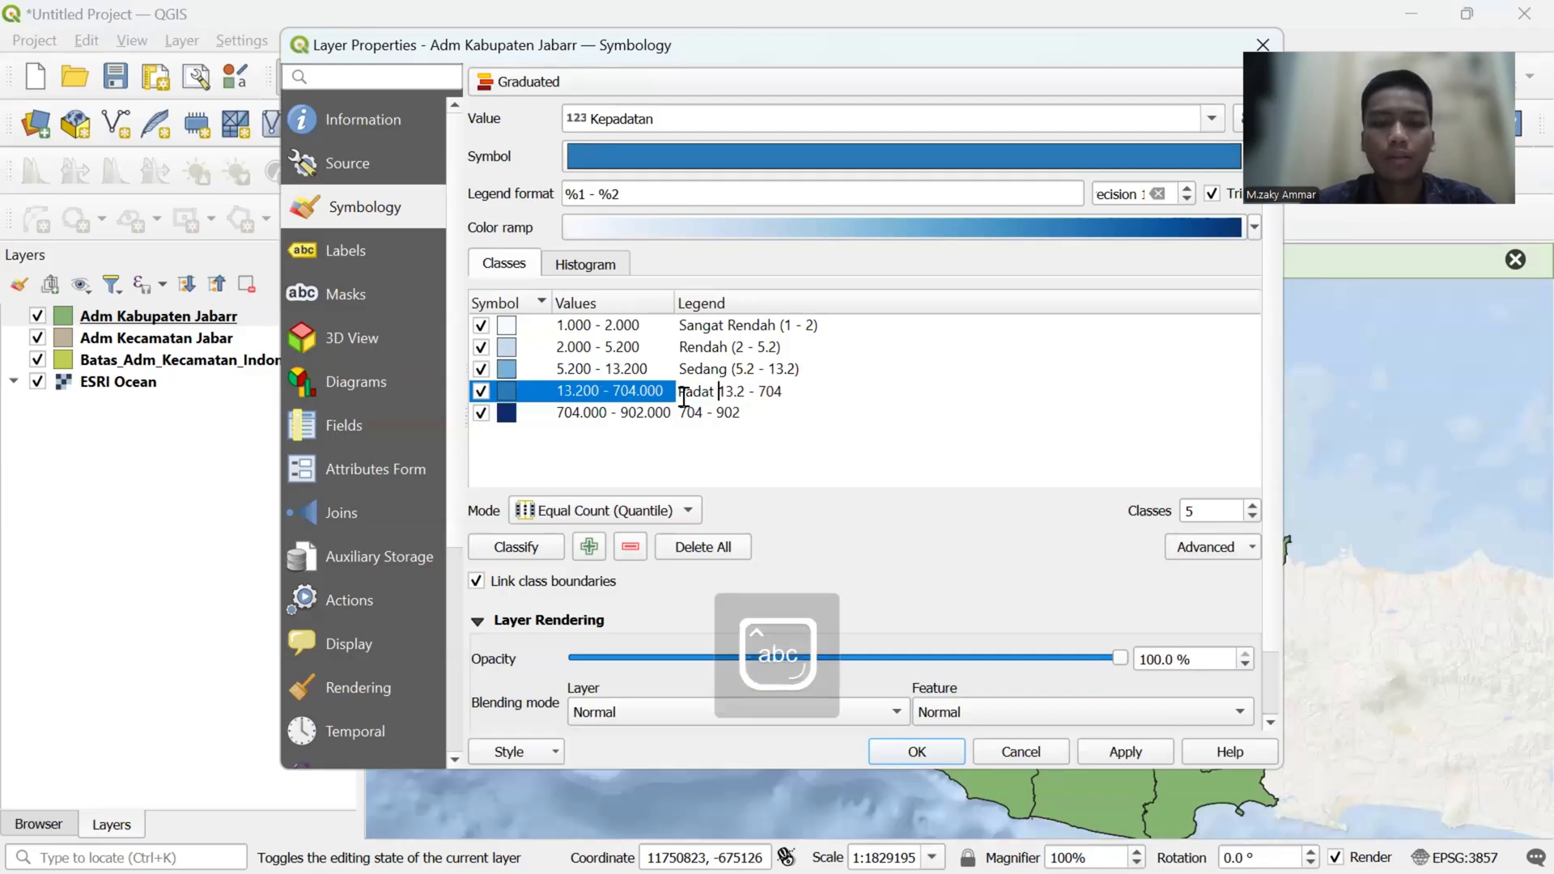
{"action": "type", "text": " ("}
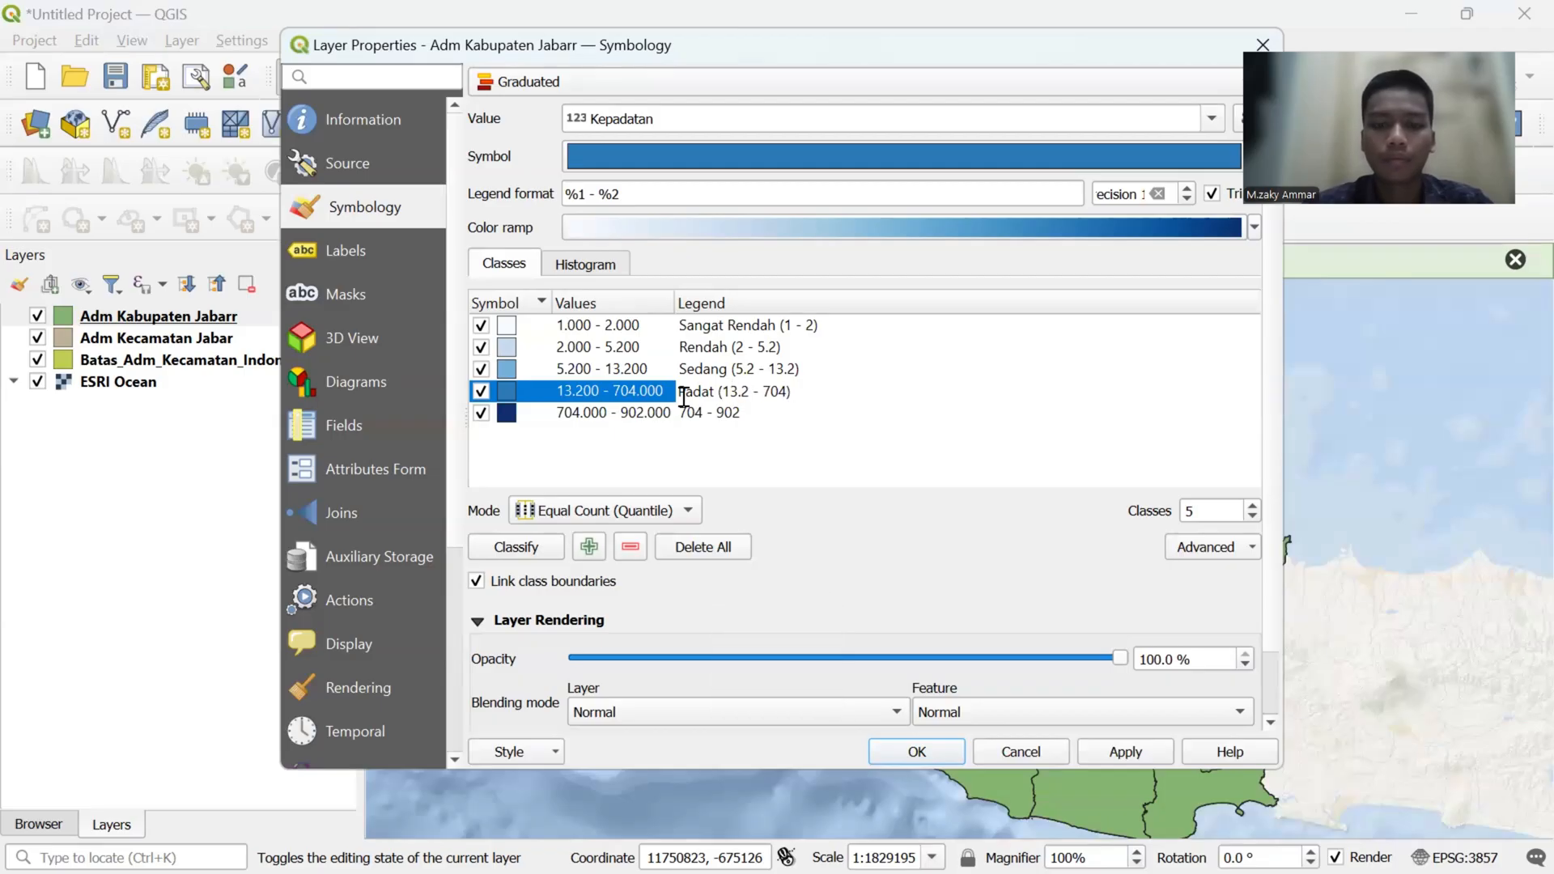
- Change the legend label of the highest density class to "Sangat Padat (704 - 902)" and apply the graduated symbology
{"action": "left_click", "coordinate": [683, 413]}
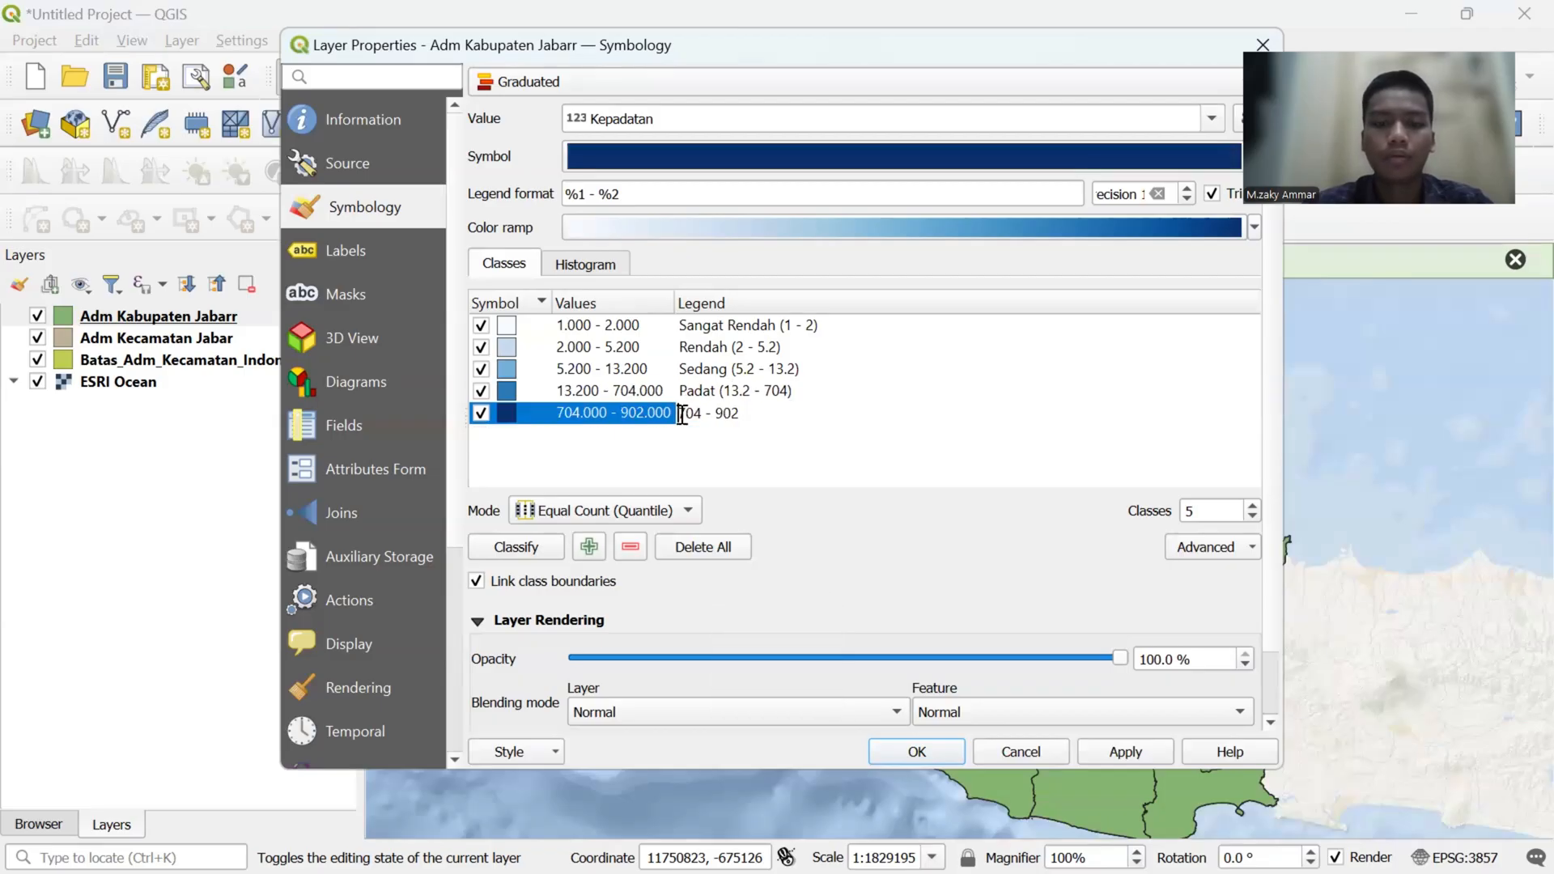
{"action": "left_click", "coordinate": [682, 414]}
{"action": "type", "text": "Sangat"}
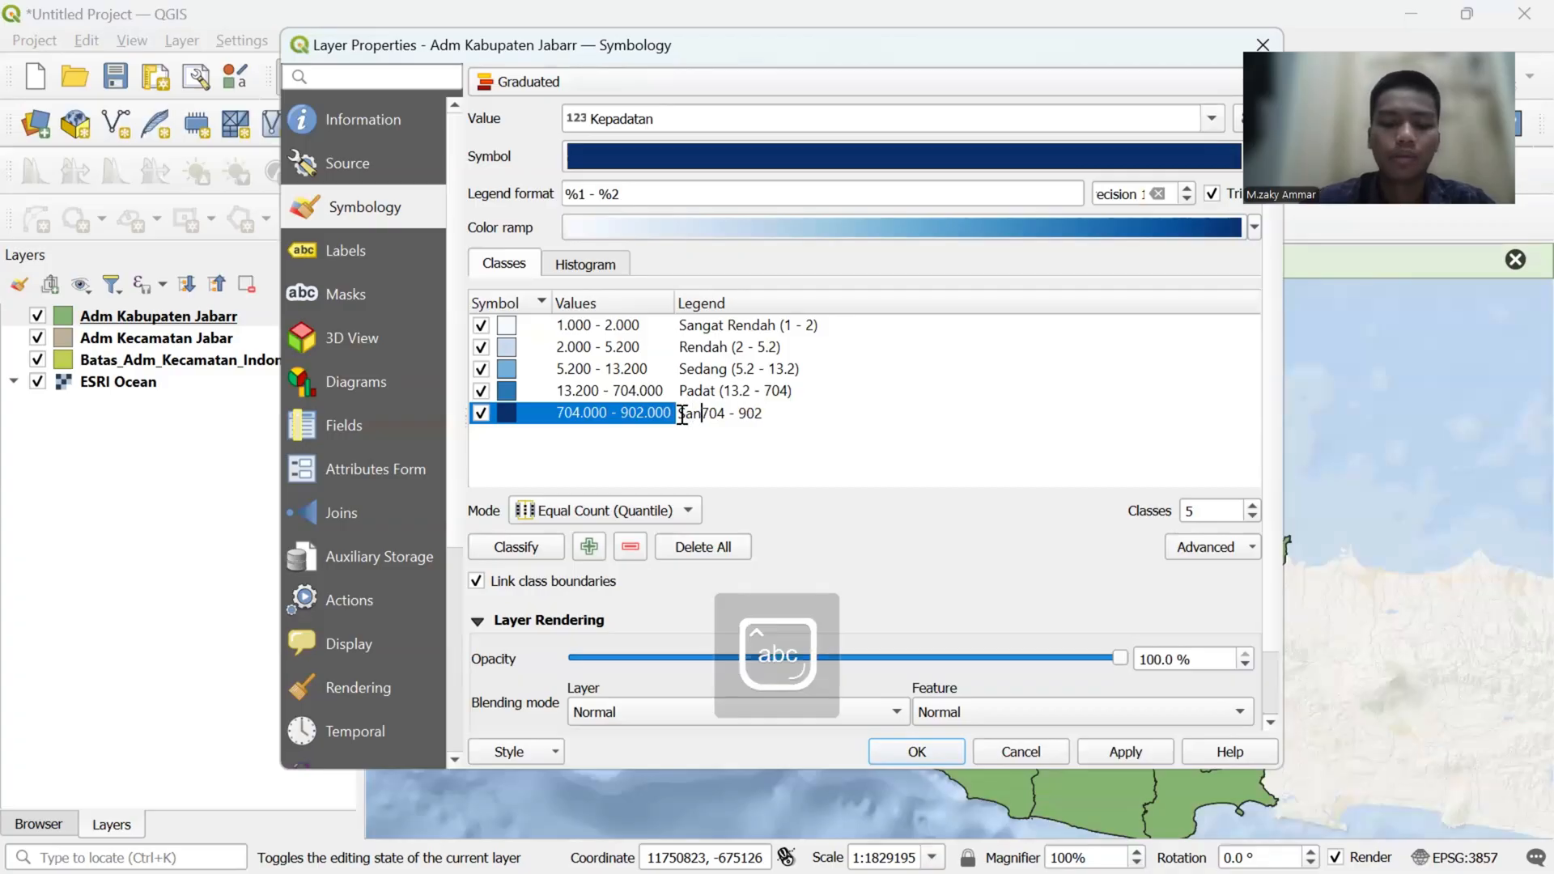
{"action": "type", "text": " Pada"}
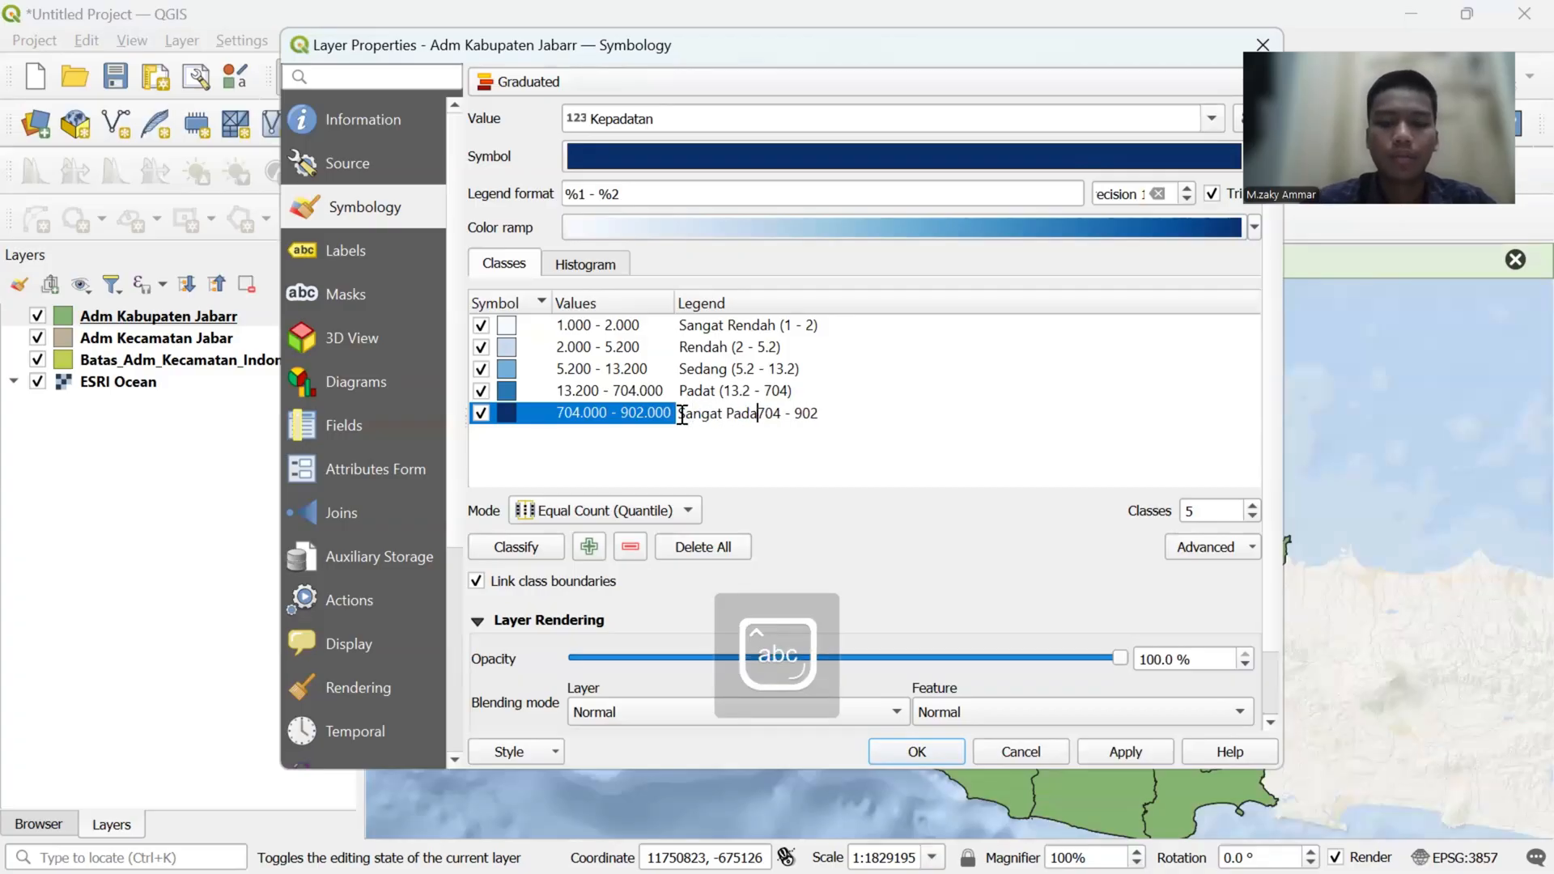
{"action": "type", "text": "t "}
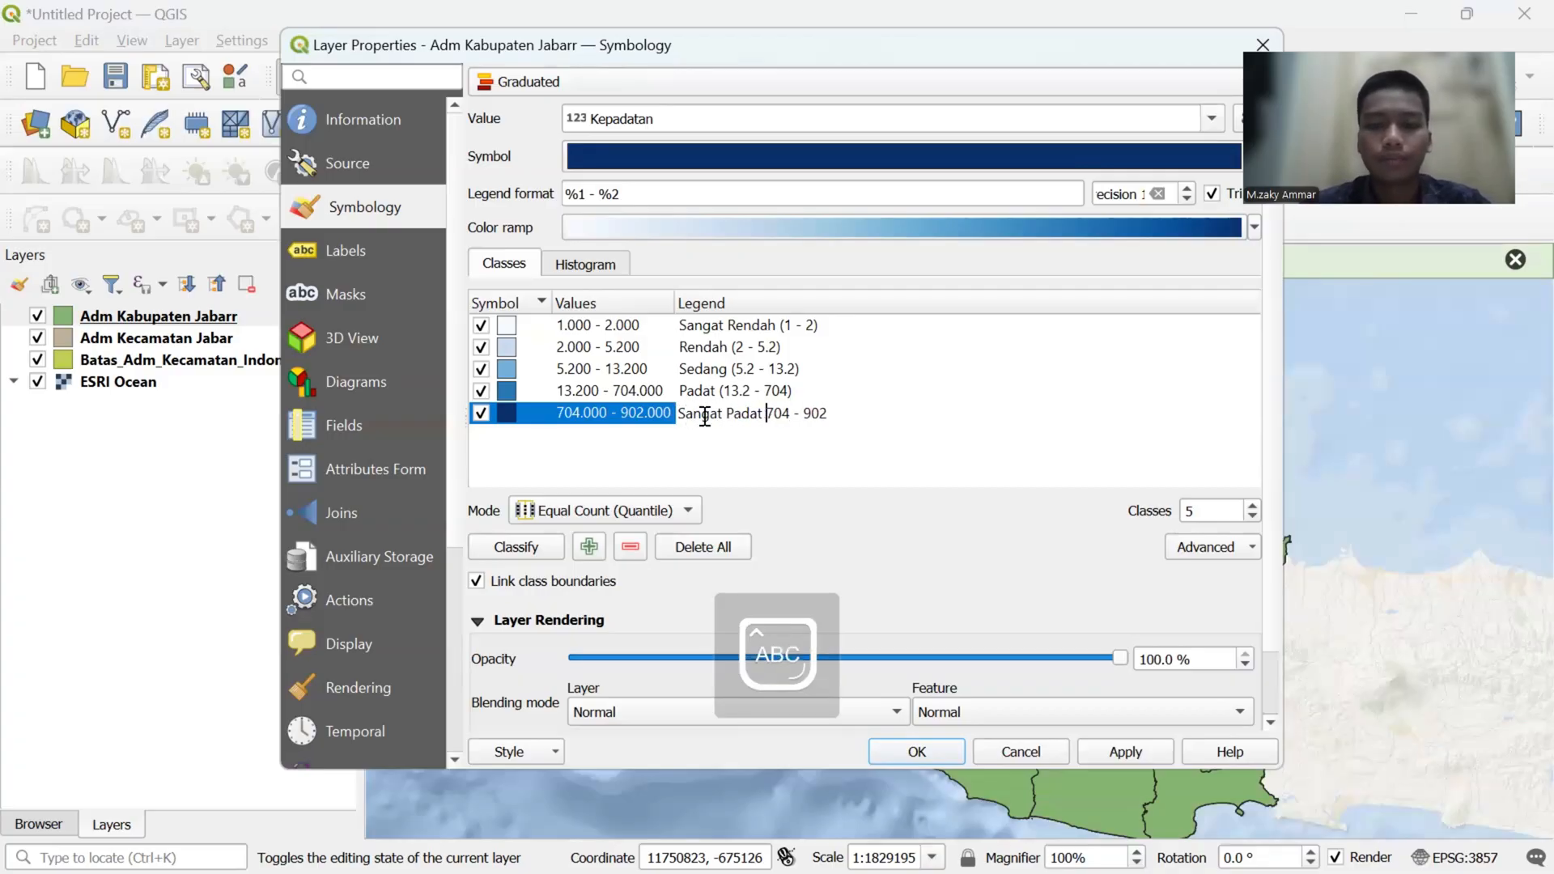
{"action": "type", "text": "("}
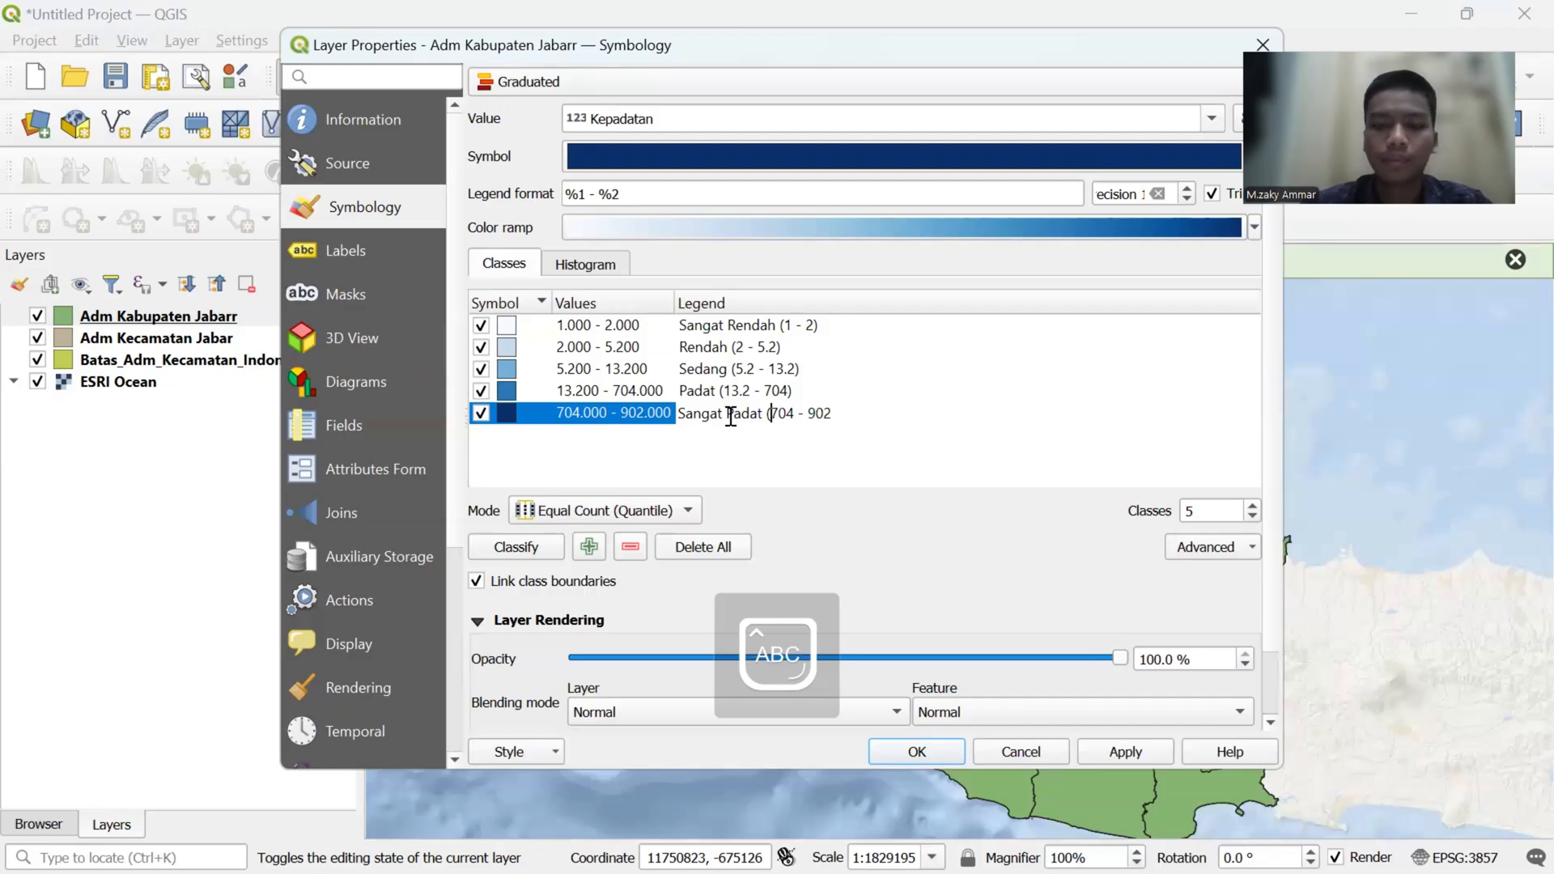
{"action": "key", "text": "End"}
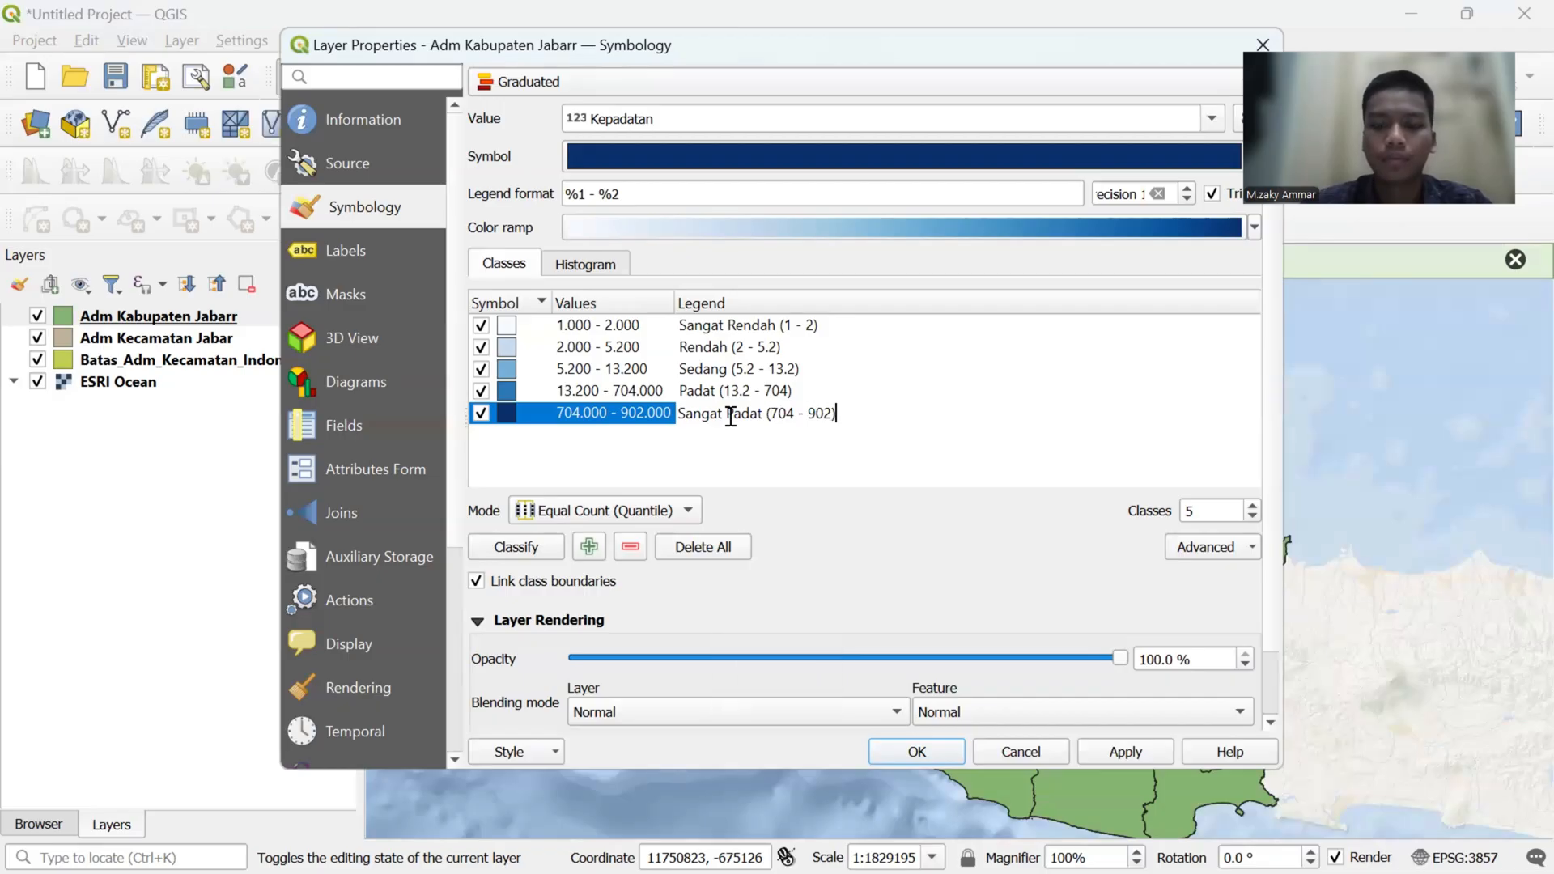
{"action": "left_click", "coordinate": [814, 445]}
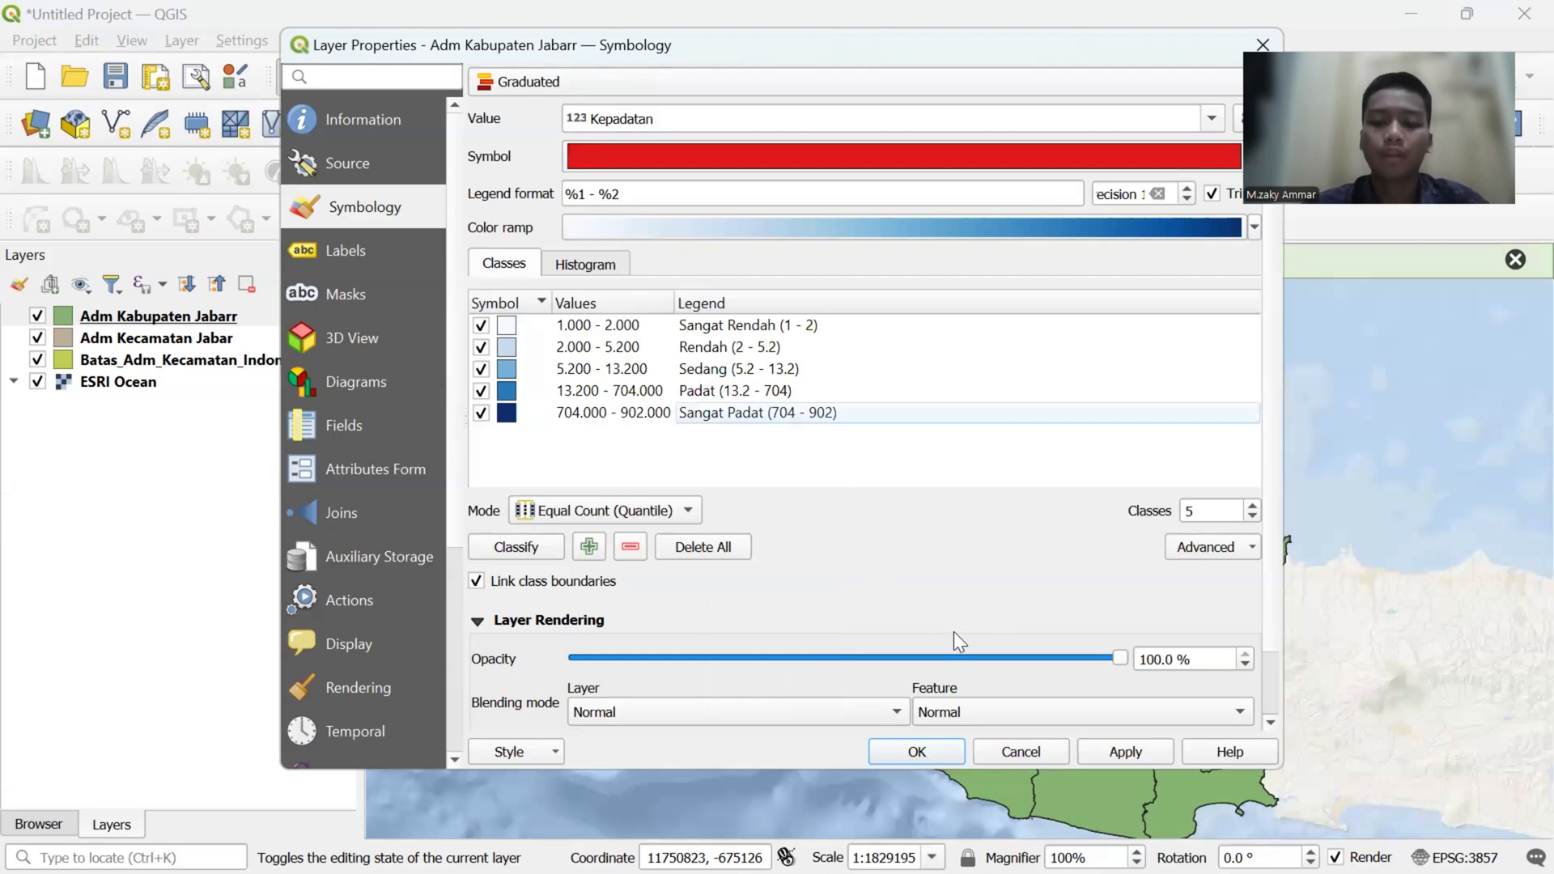
{"action": "left_click", "coordinate": [1097, 749]}
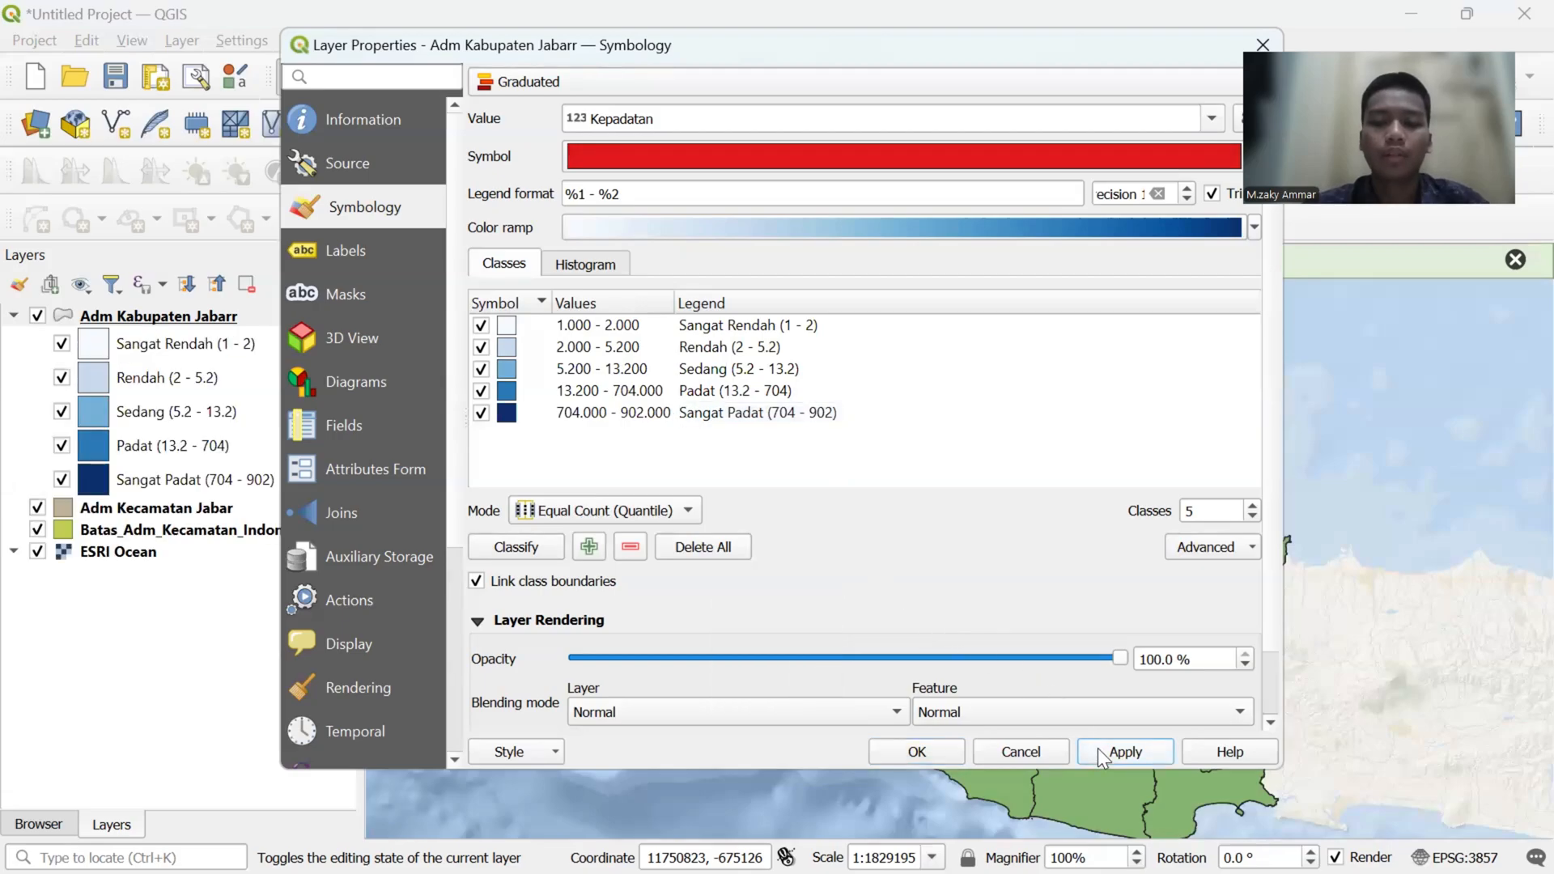
{"action": "left_click", "coordinate": [941, 748]}
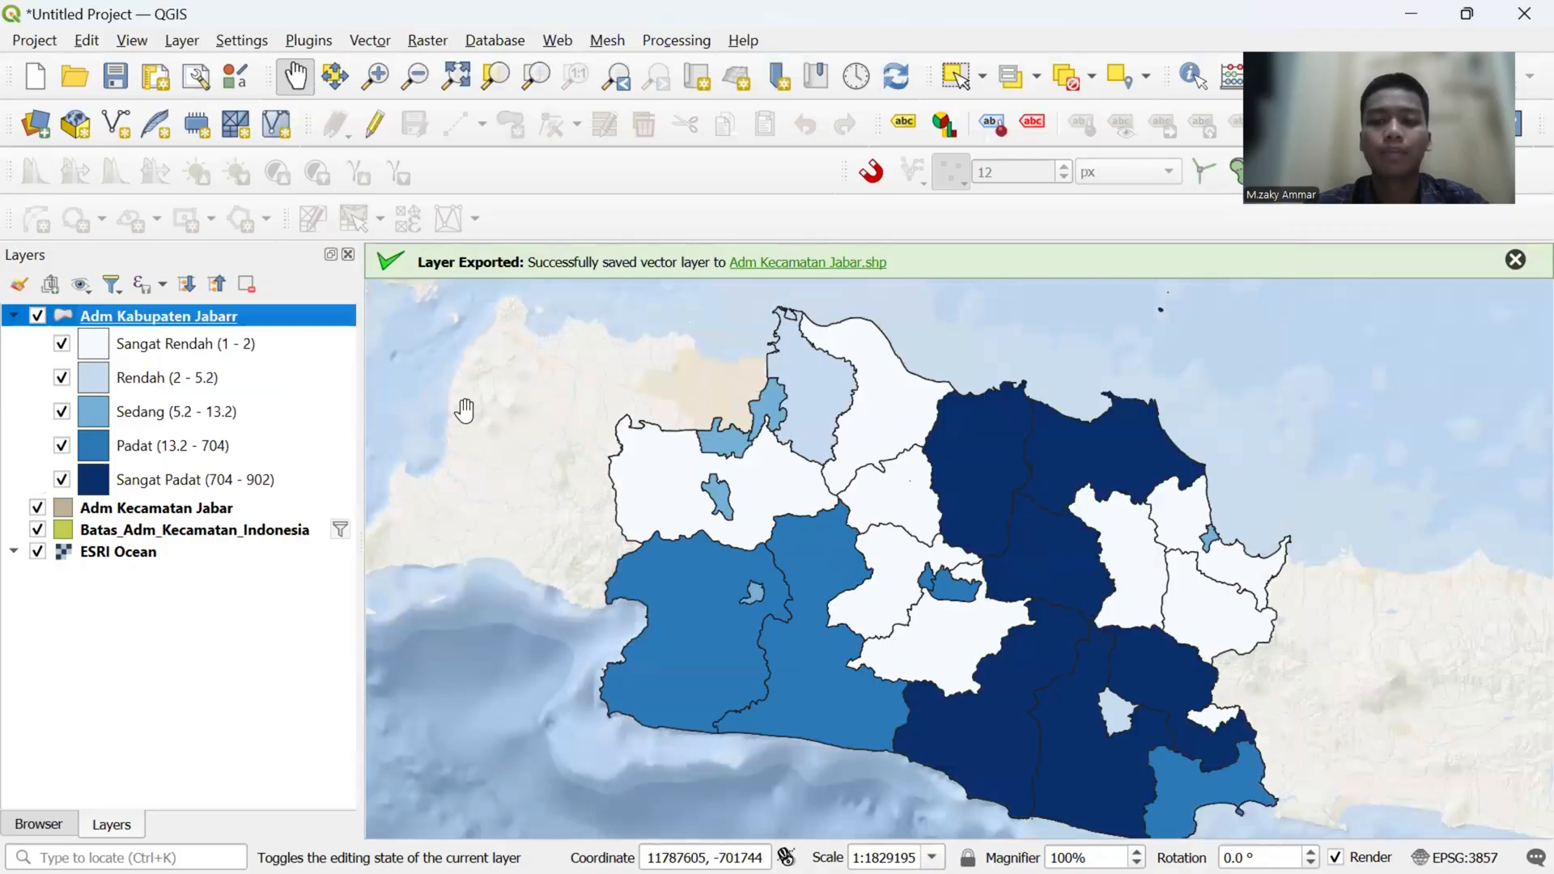
- Turn on single labels for the Adm Kabupaten Jabarr layer, using the nama_kab field as the label value
{"action": "right_click", "coordinate": [299, 320]}
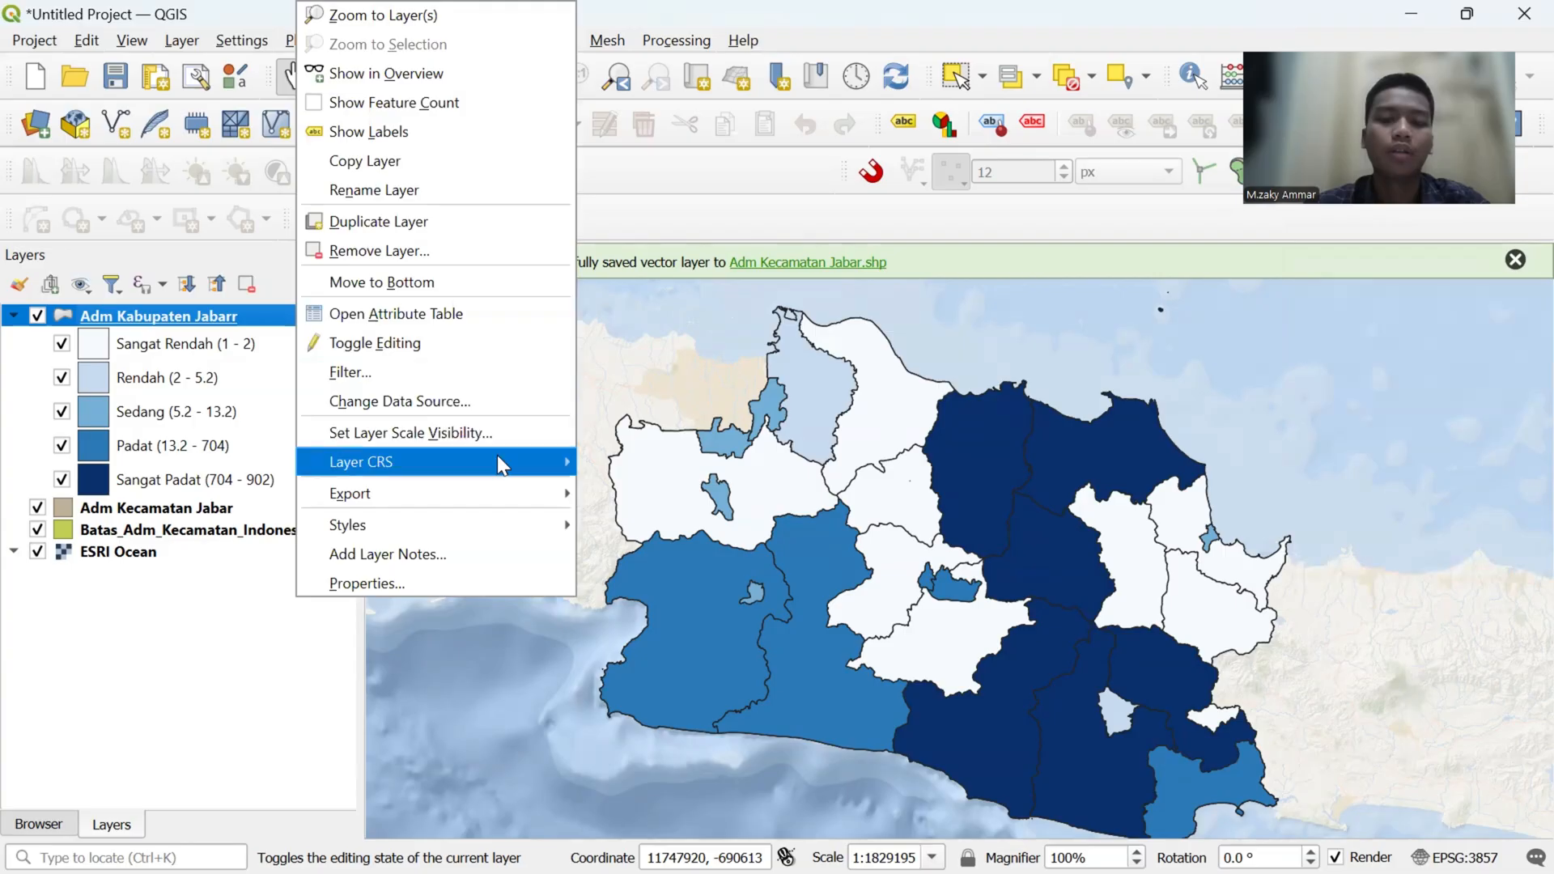
{"action": "mouse_move", "coordinate": [497, 455]}
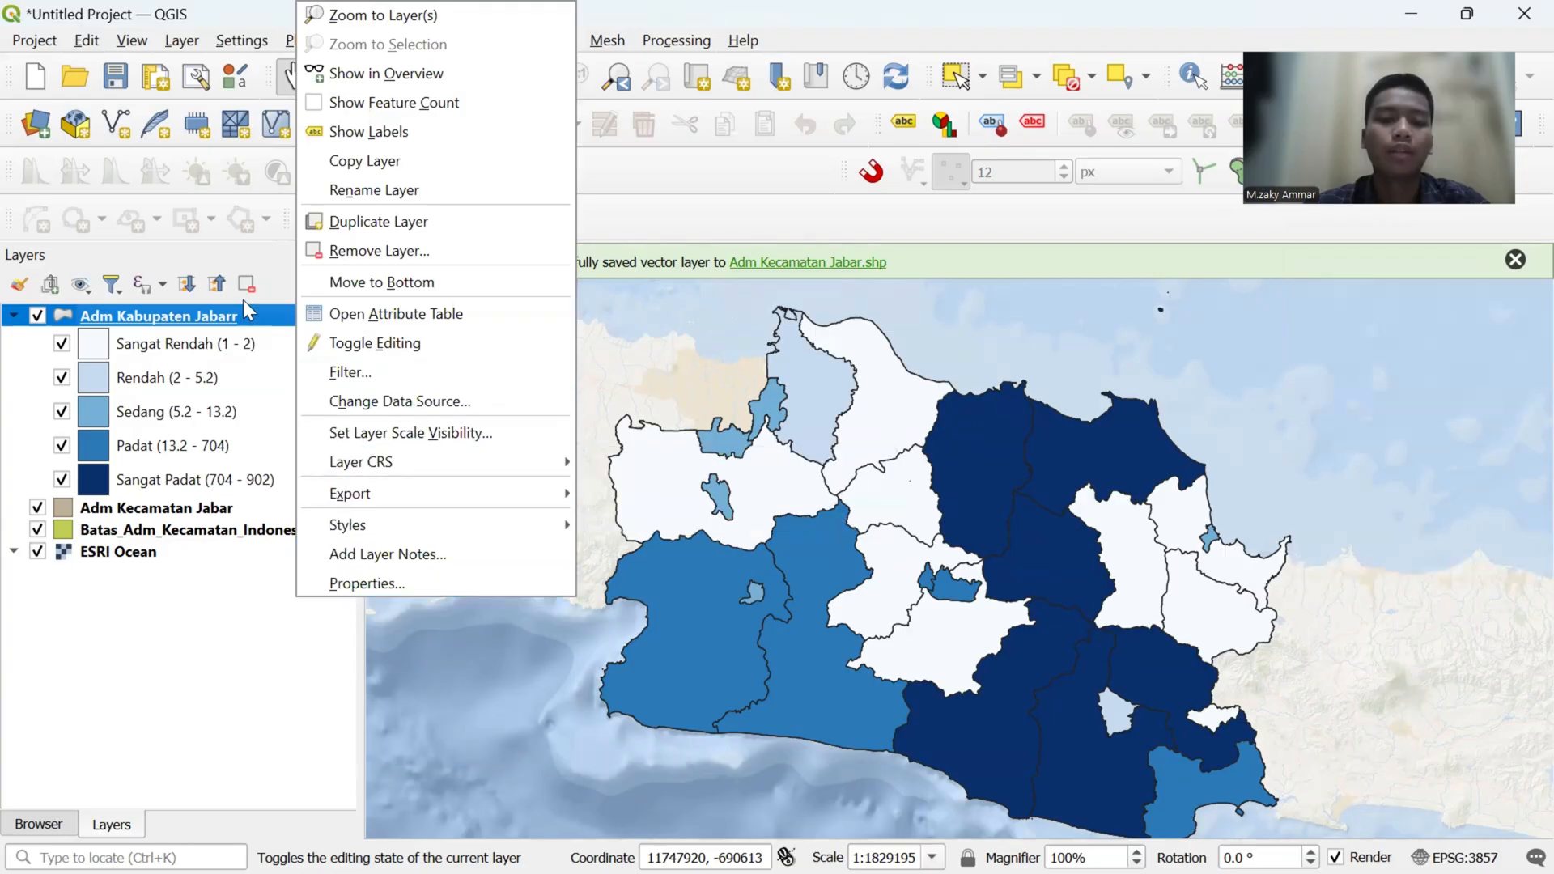
{"action": "right_click", "coordinate": [259, 318]}
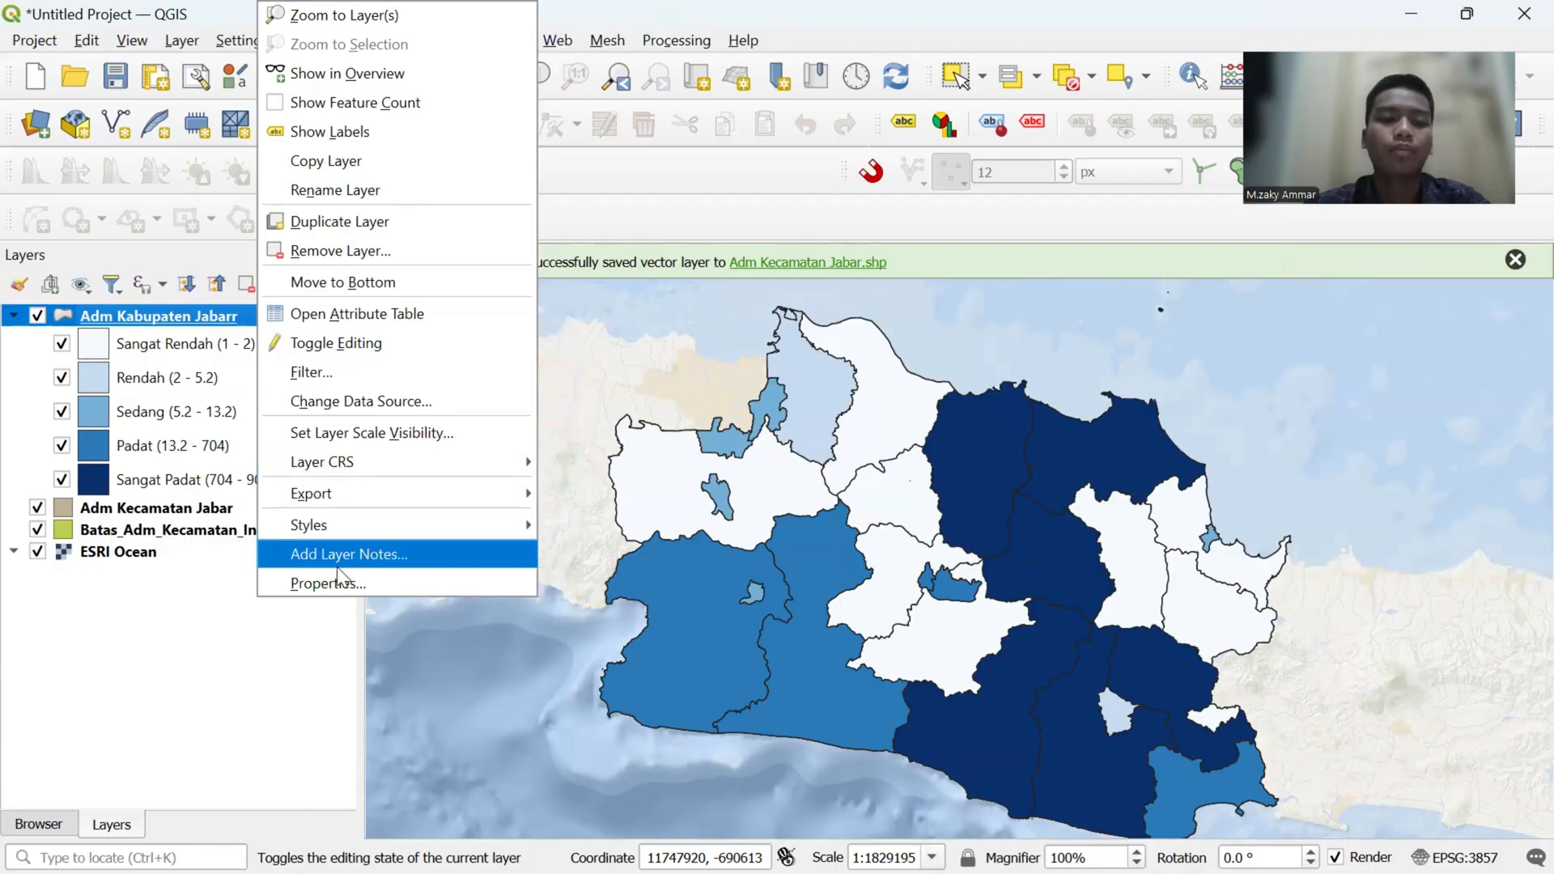
{"action": "left_click", "coordinate": [344, 593]}
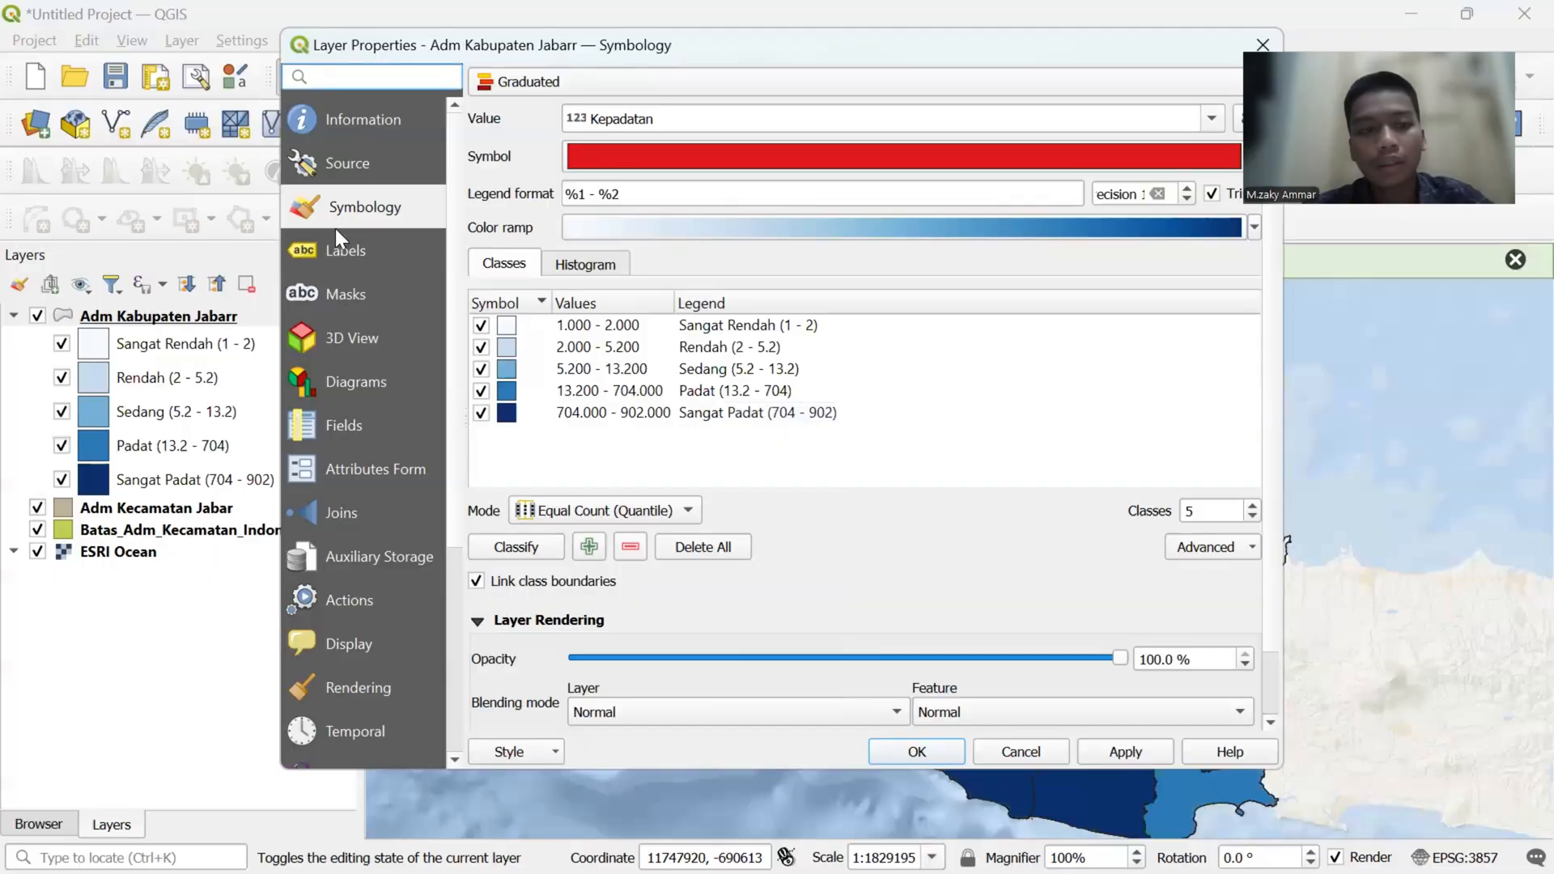
{"action": "left_click", "coordinate": [338, 249]}
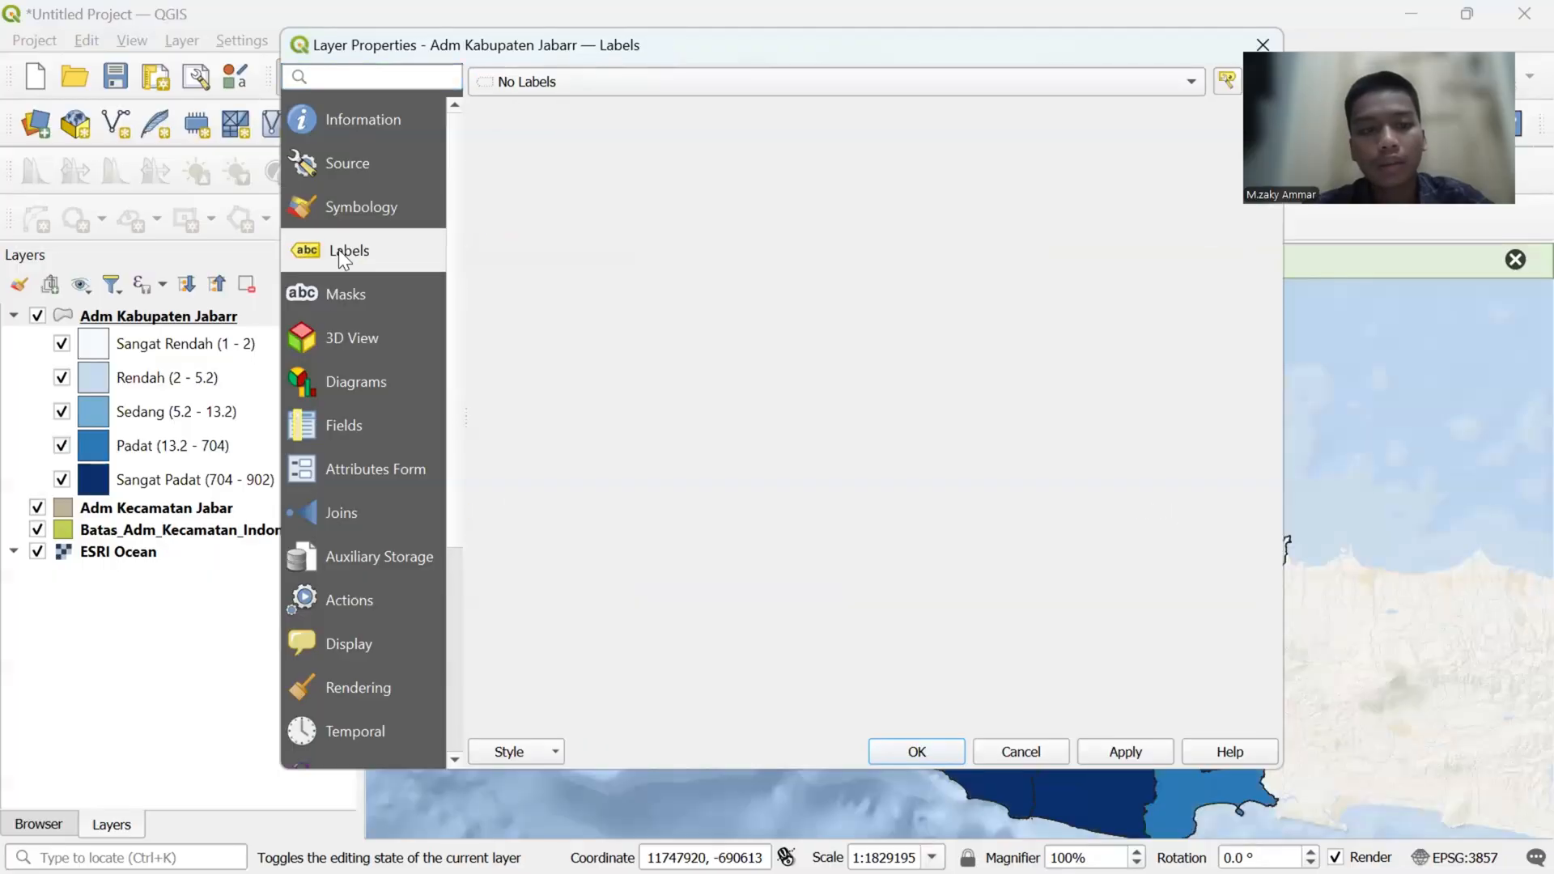
{"action": "left_click", "coordinate": [617, 89]}
{"action": "left_click", "coordinate": [616, 112]}
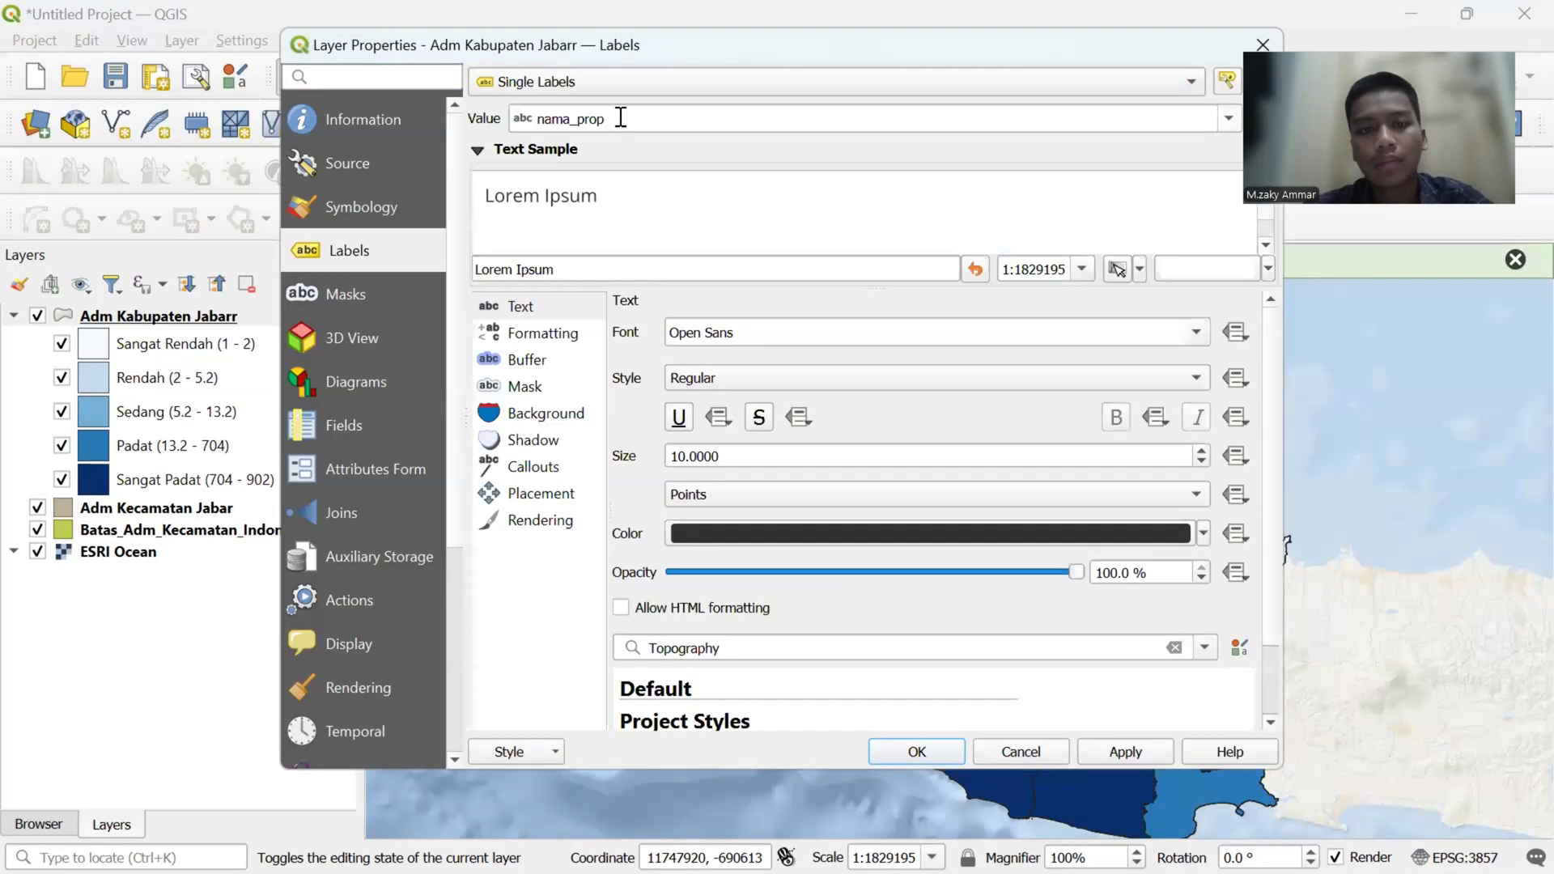
{"action": "left_click", "coordinate": [1229, 119]}
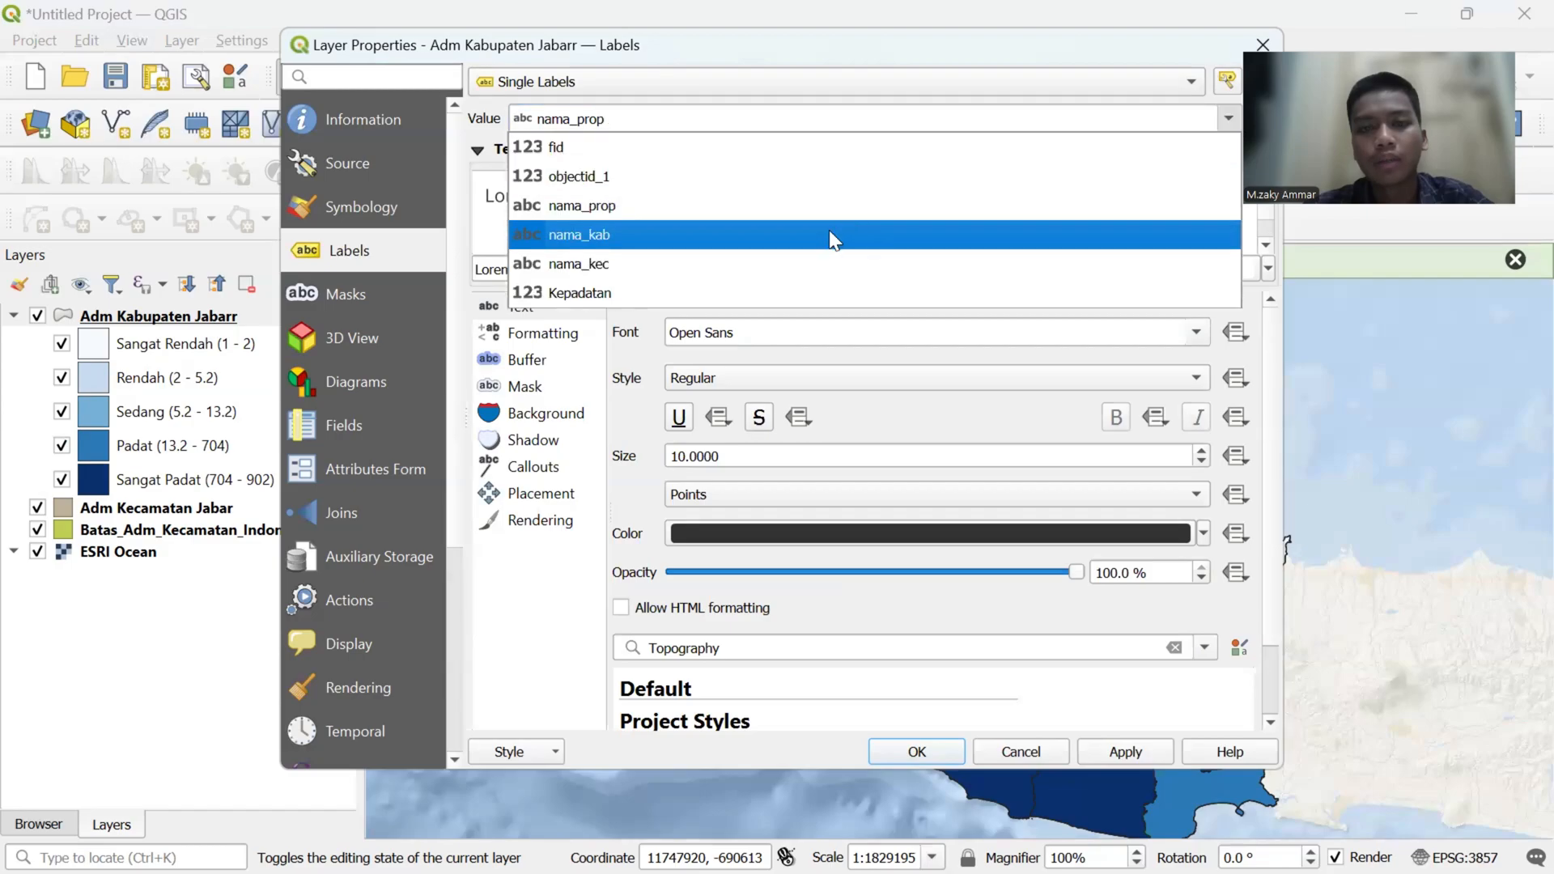
{"action": "left_click", "coordinate": [828, 236]}
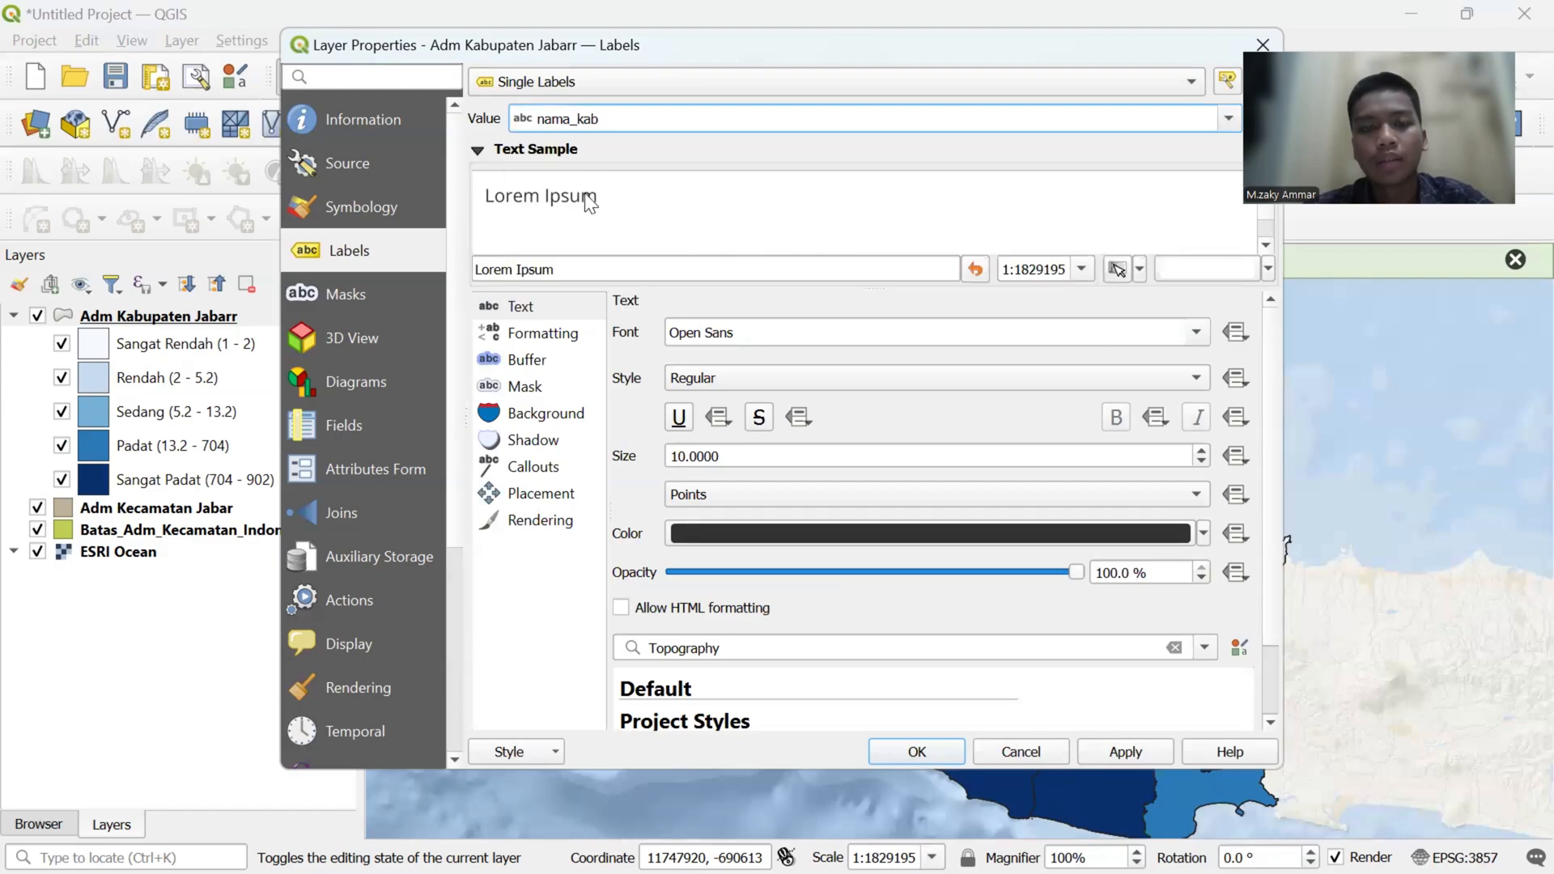
- Set the font of the regency labels to Times New Roman
{"action": "left_click", "coordinate": [995, 335]}
{"action": "key", "text": "BackSpace"}
{"action": "key", "text": "BackSpace"}
{"action": "key", "text": "BackSpace"}
{"action": "key", "text": "BackSpace"}
{"action": "key", "text": "BackSpace"}
{"action": "key", "text": "BackSpace"}
{"action": "key", "text": "BackSpace"}
{"action": "key", "text": "BackSpace"}
{"action": "key", "text": "BackSpace"}
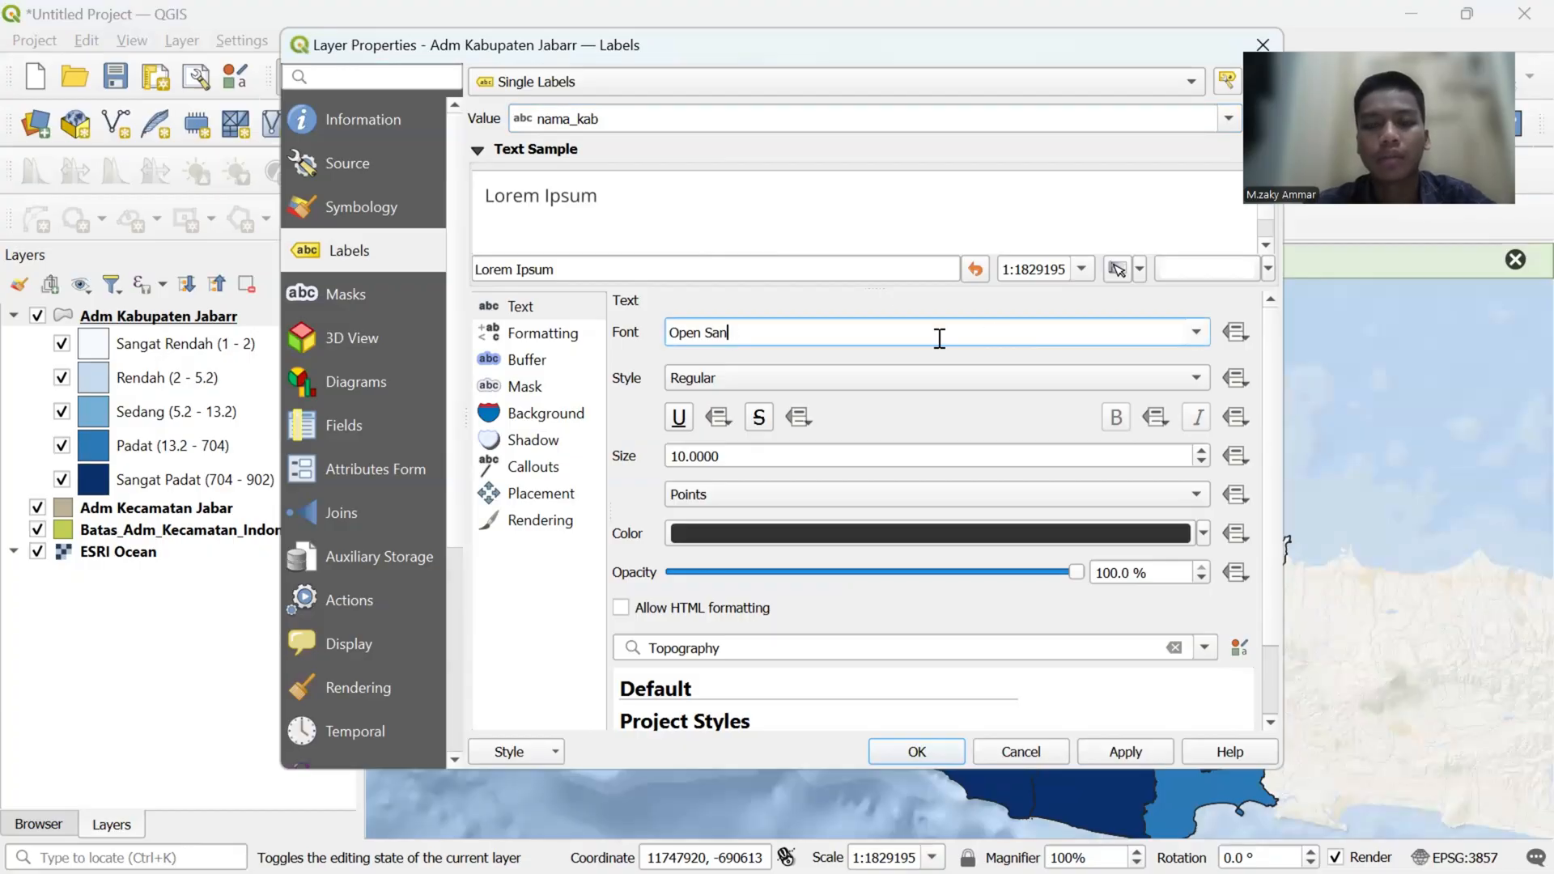
{"action": "type", "text": "times"}
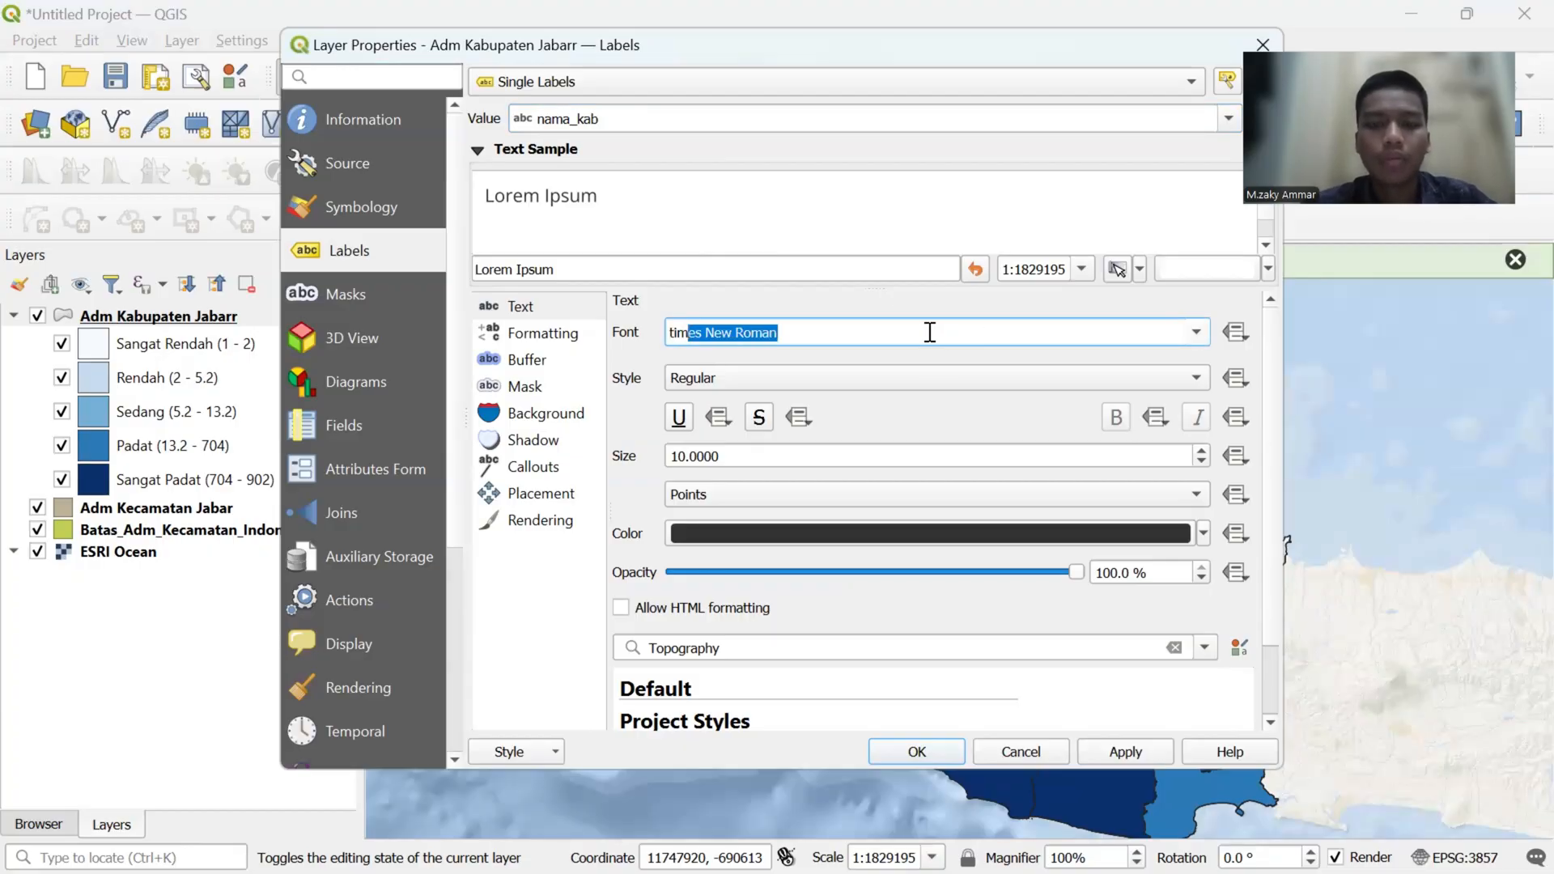
{"action": "key", "text": "Return"}
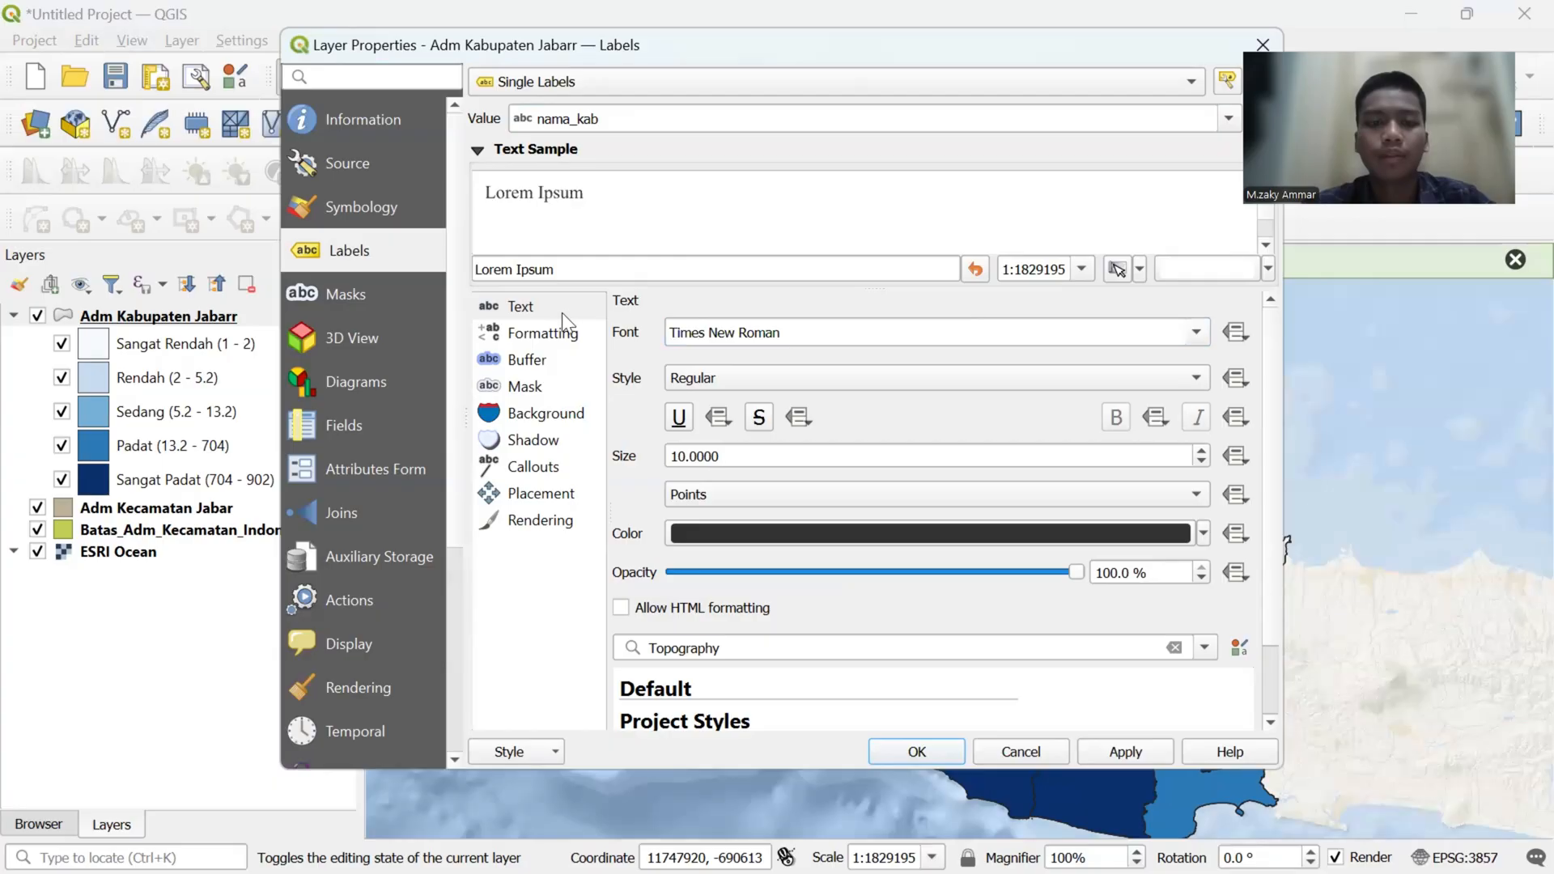
{"action": "left_click", "coordinate": [531, 361]}
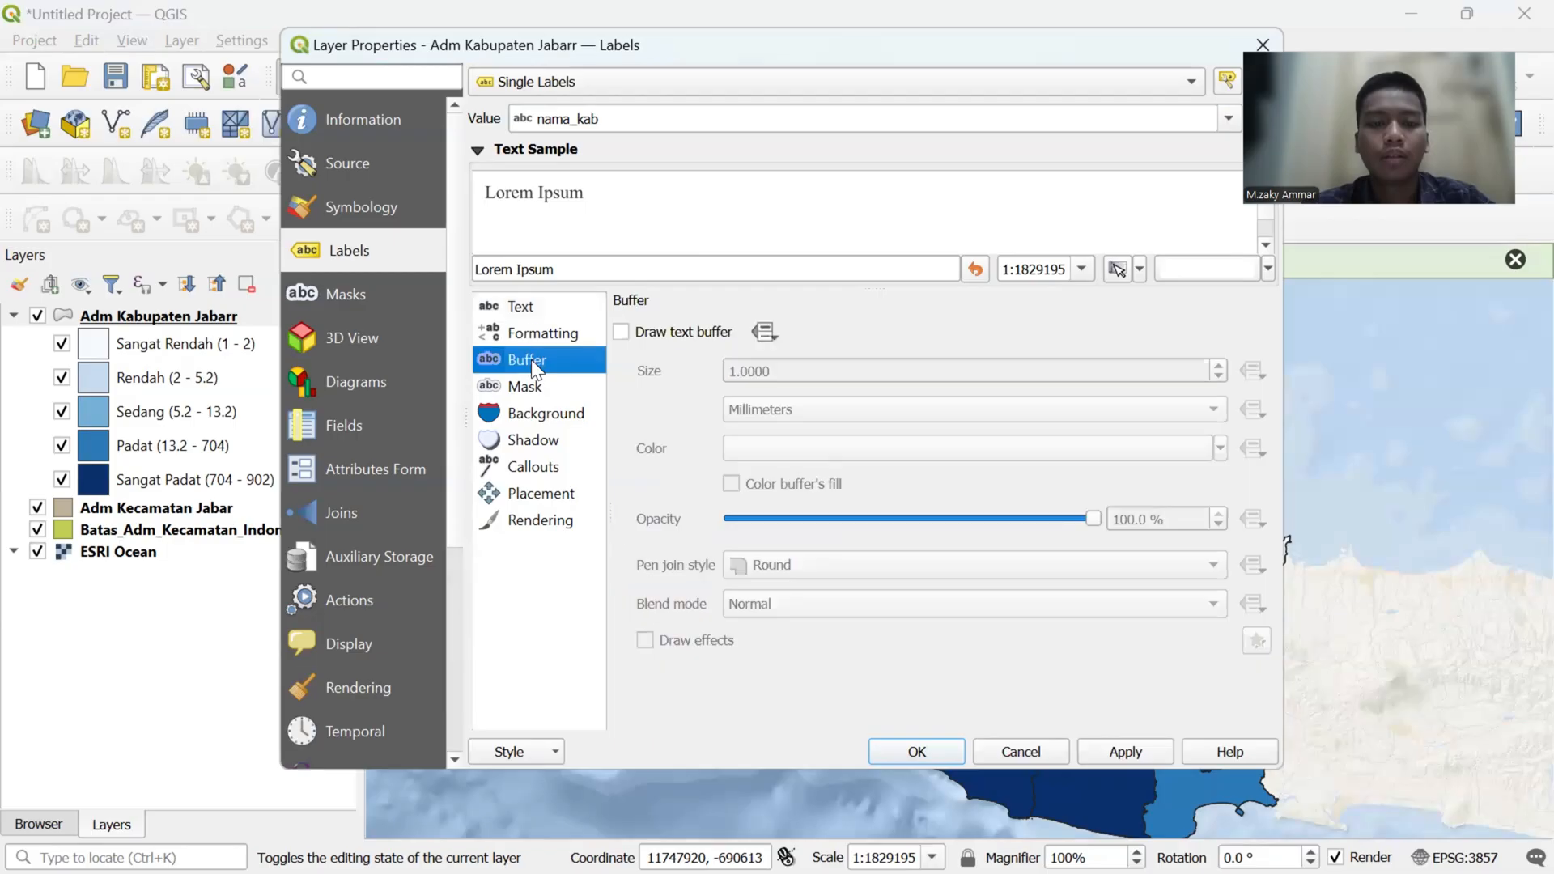
{"action": "left_click", "coordinate": [539, 390]}
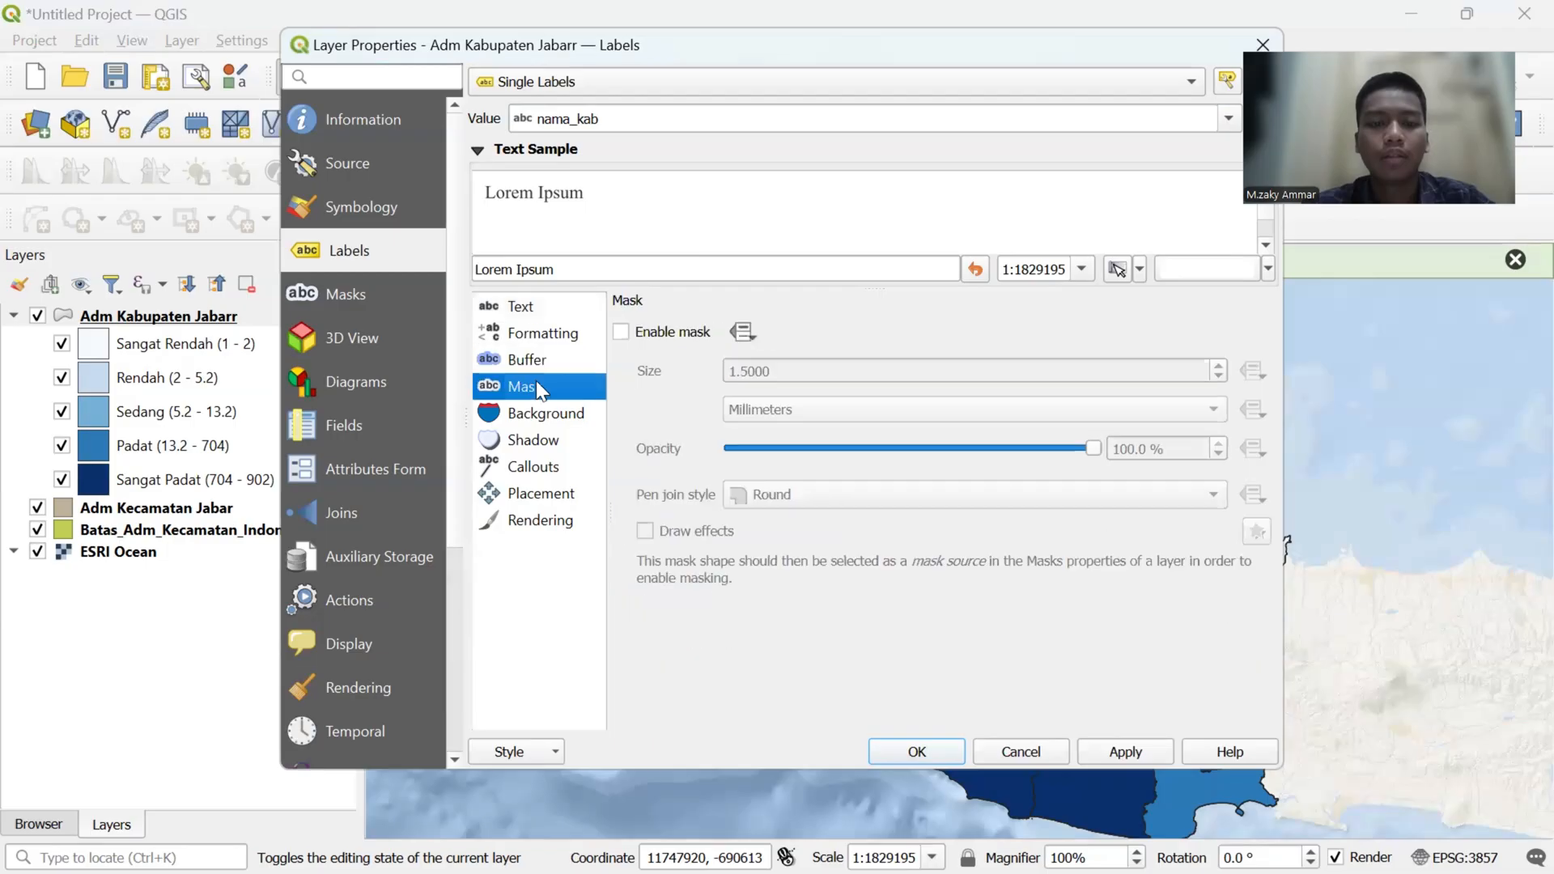
{"action": "left_click", "coordinate": [621, 333]}
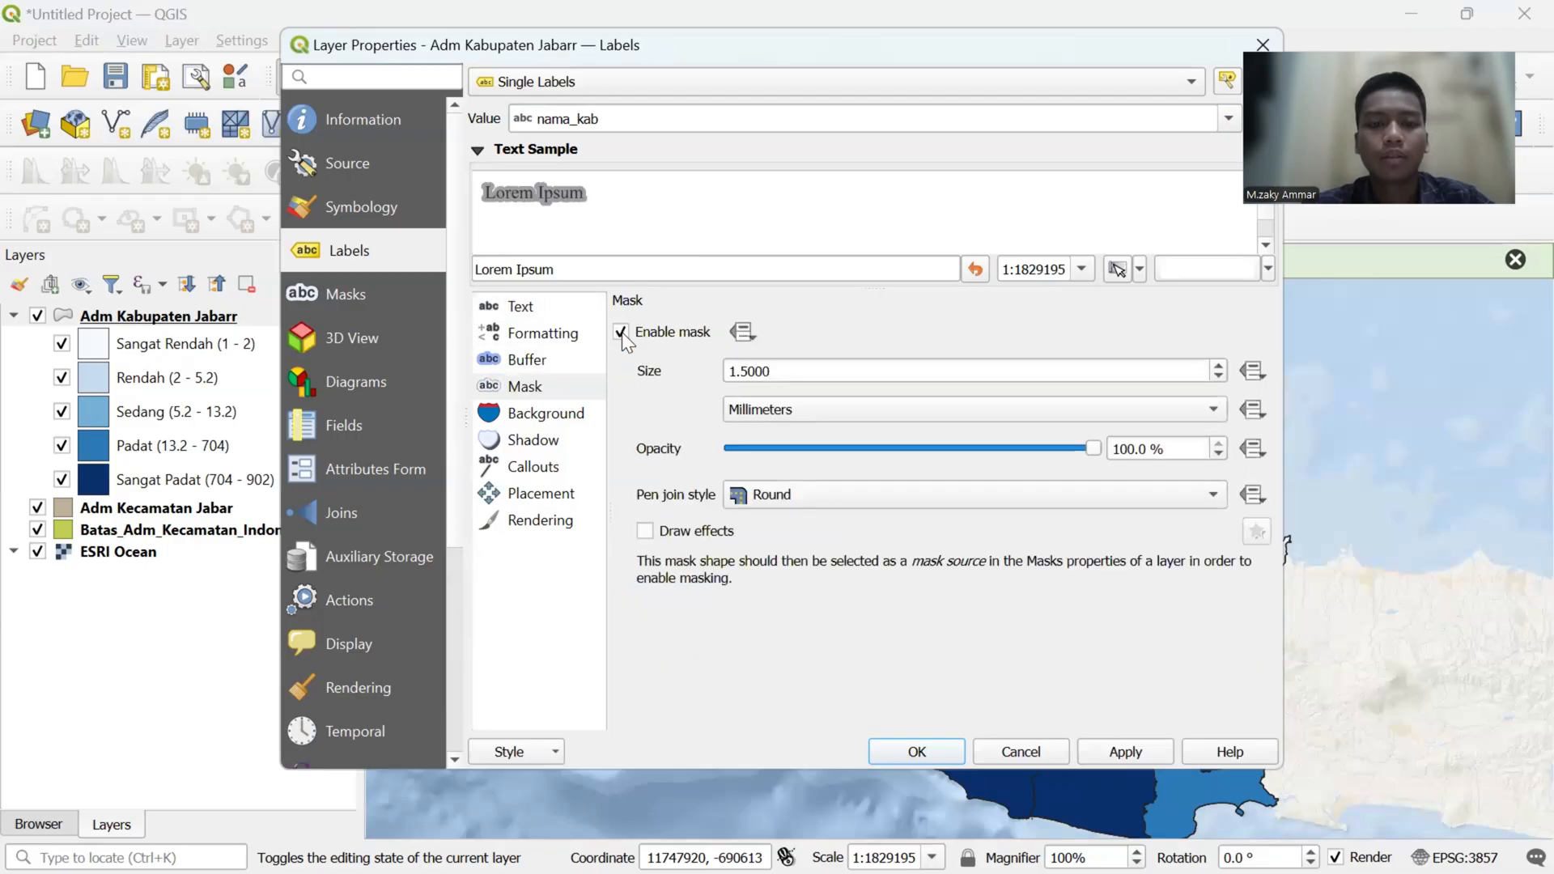
{"action": "left_click", "coordinate": [621, 333]}
- Draw a text buffer around the regency labels, set their text size to 6 points, and apply the label settings
{"action": "left_click", "coordinate": [541, 363]}
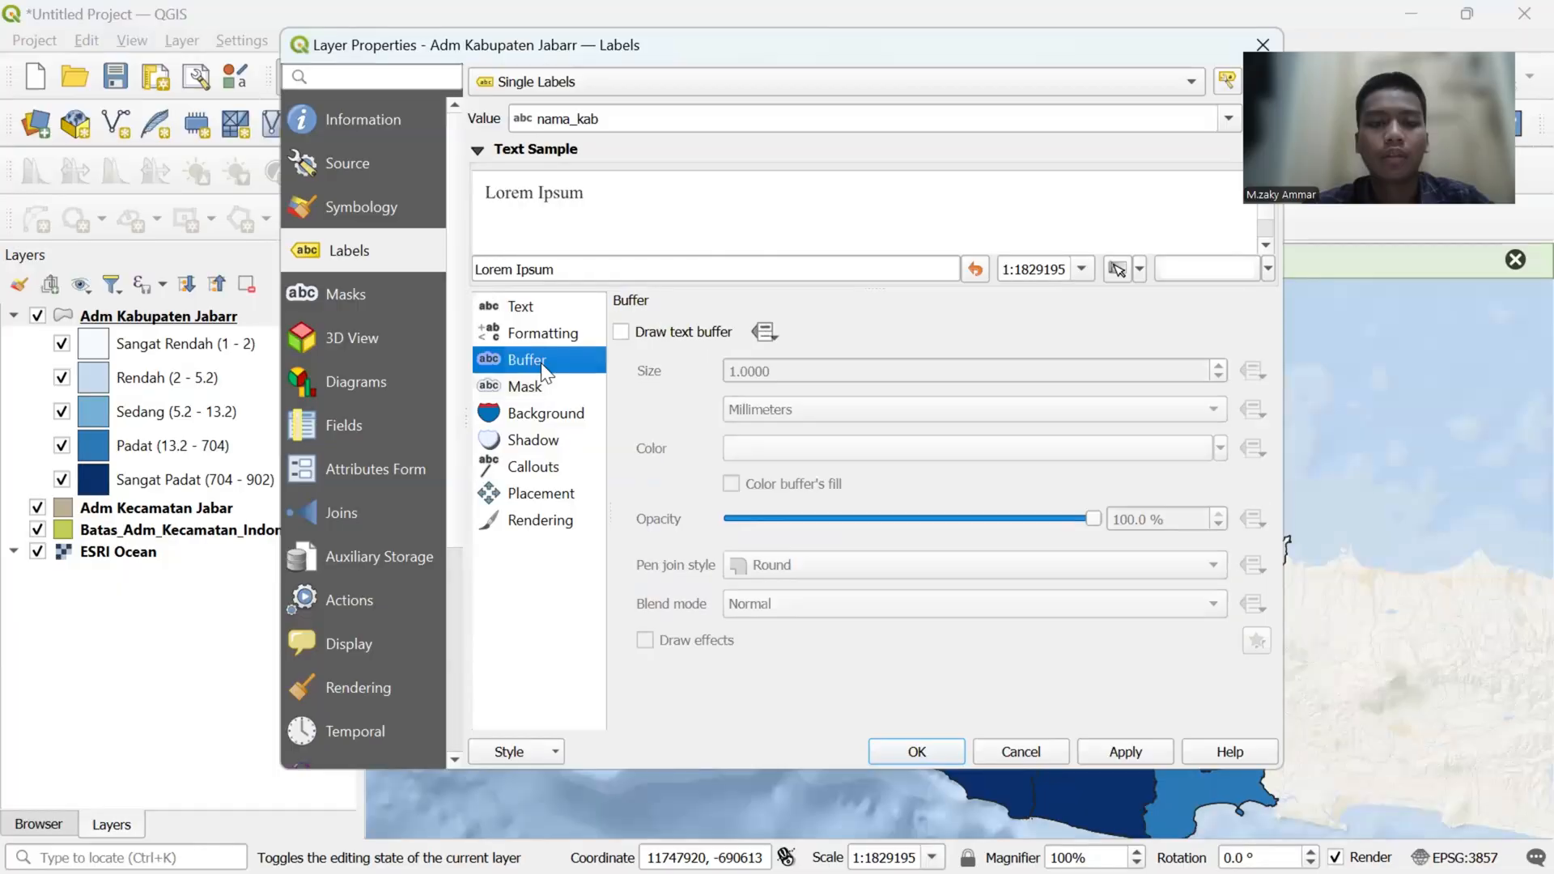
{"action": "left_click", "coordinate": [620, 333]}
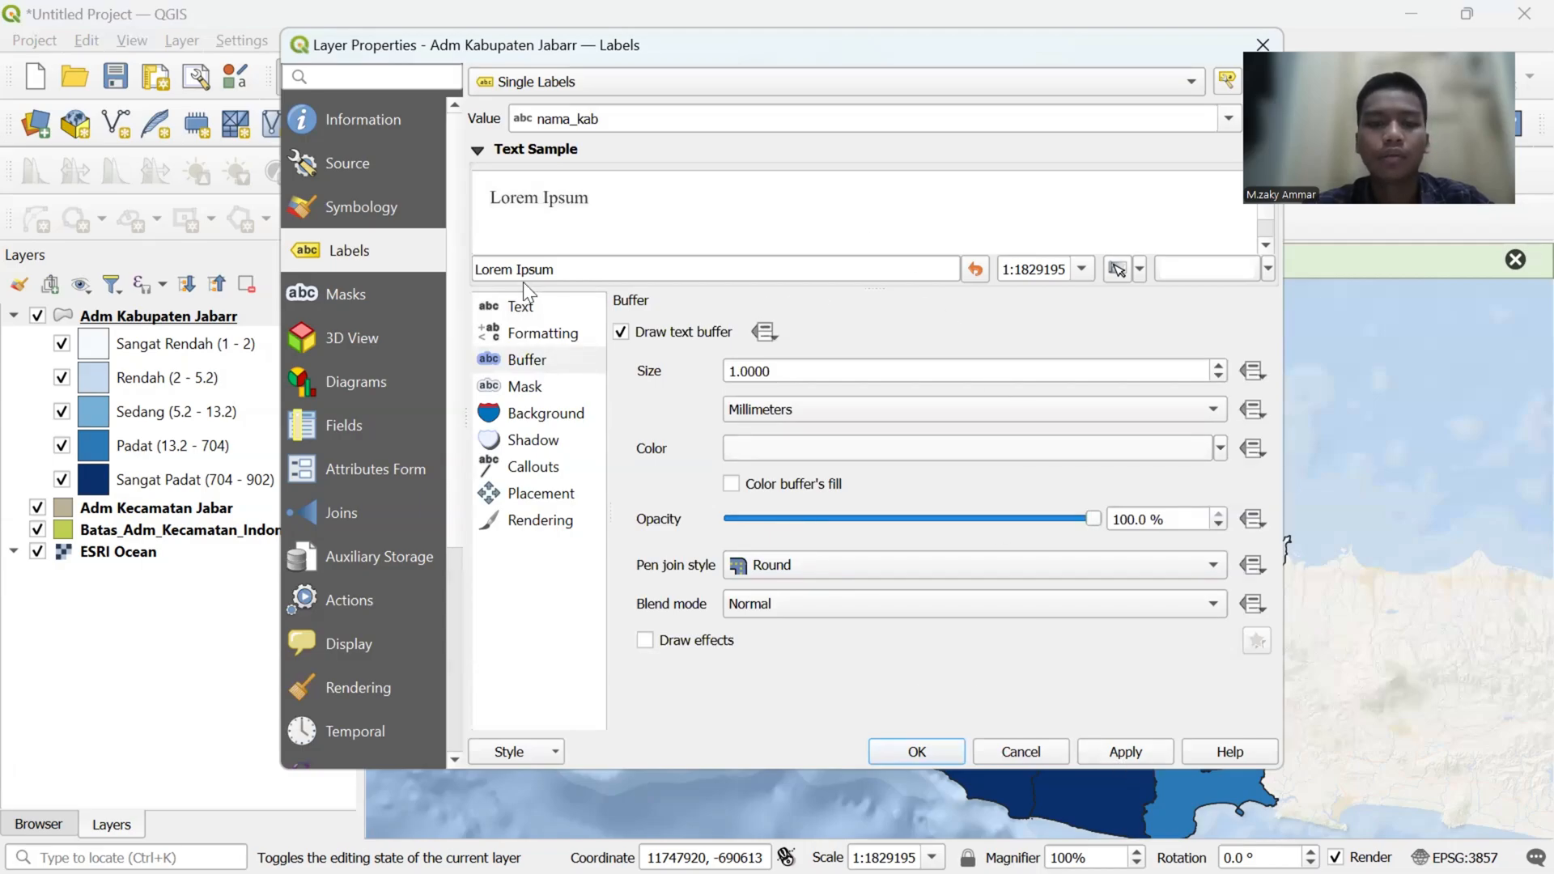
{"action": "left_click", "coordinate": [526, 308]}
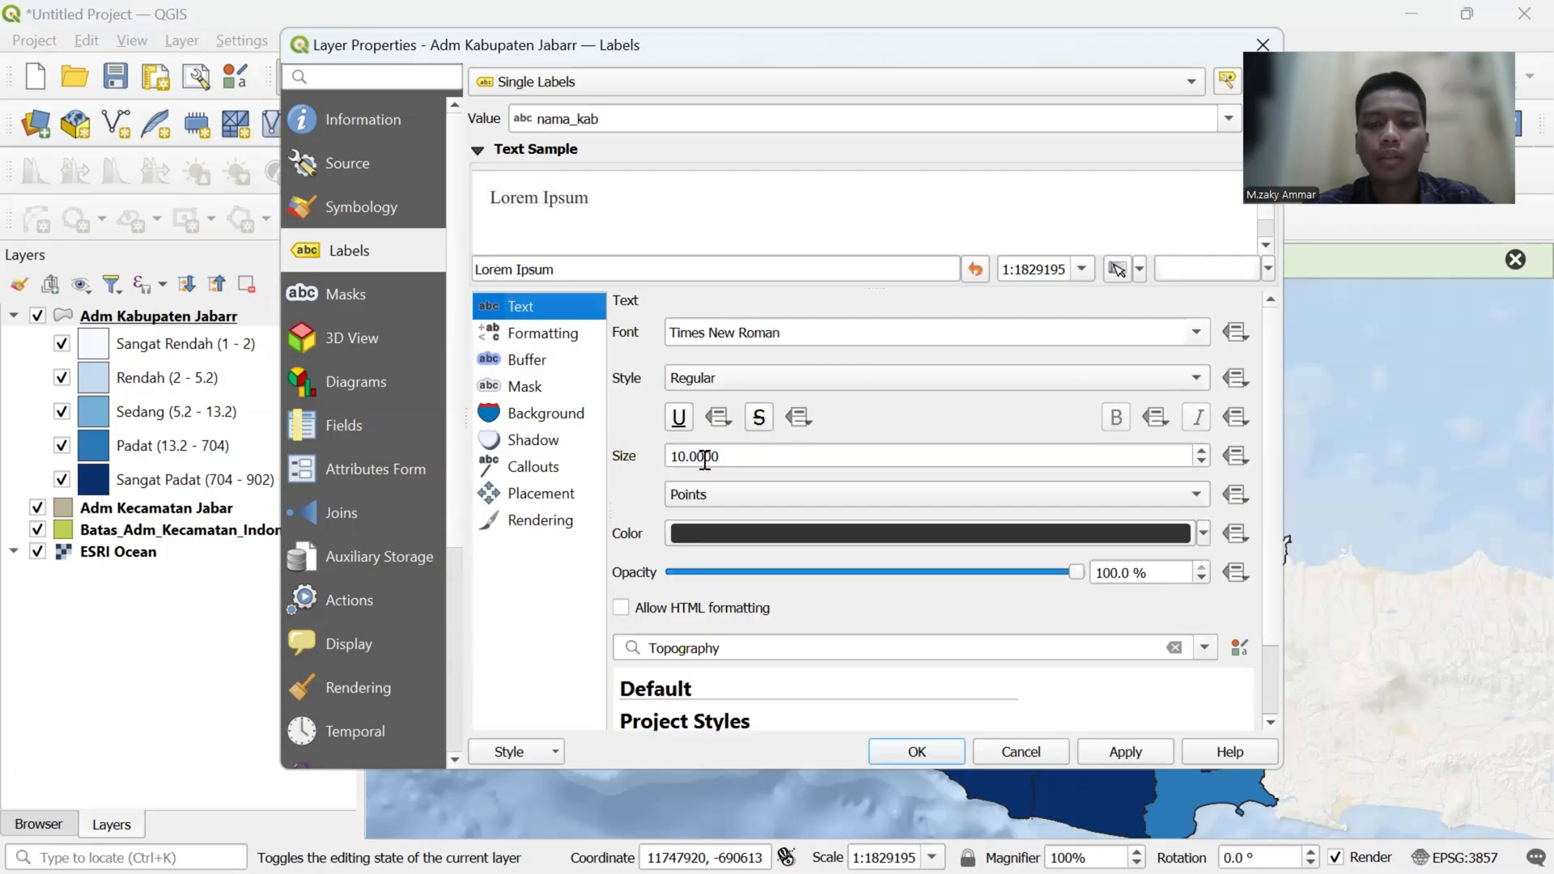
{"action": "left_click", "coordinate": [1203, 461]}
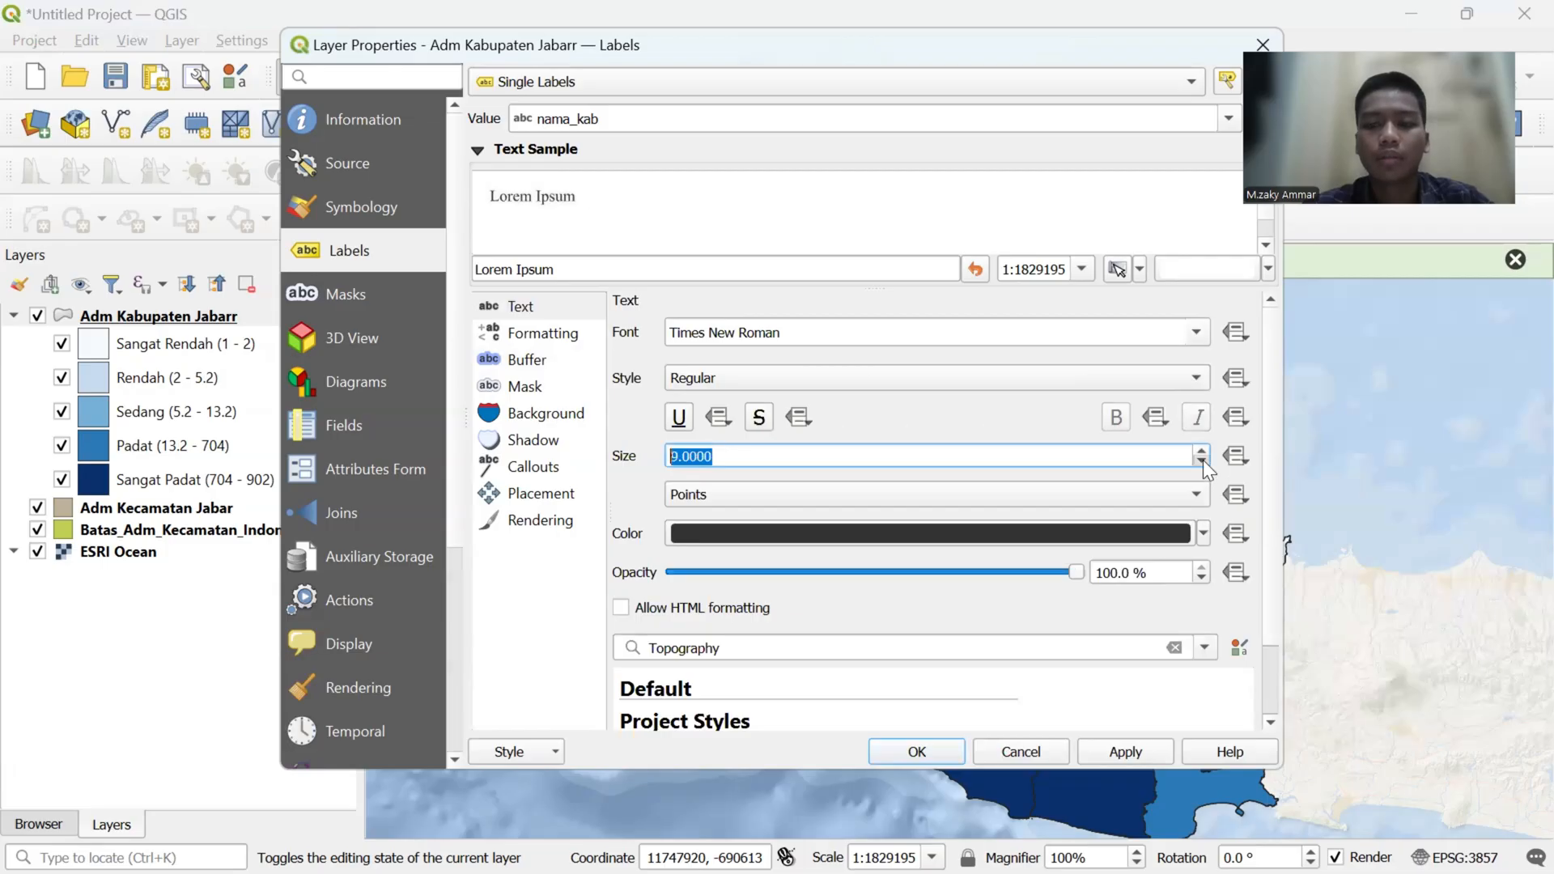
{"action": "left_click", "coordinate": [1203, 461]}
{"action": "left_click", "coordinate": [1202, 461]}
{"action": "left_click", "coordinate": [1202, 462]}
{"action": "left_click", "coordinate": [951, 505]}
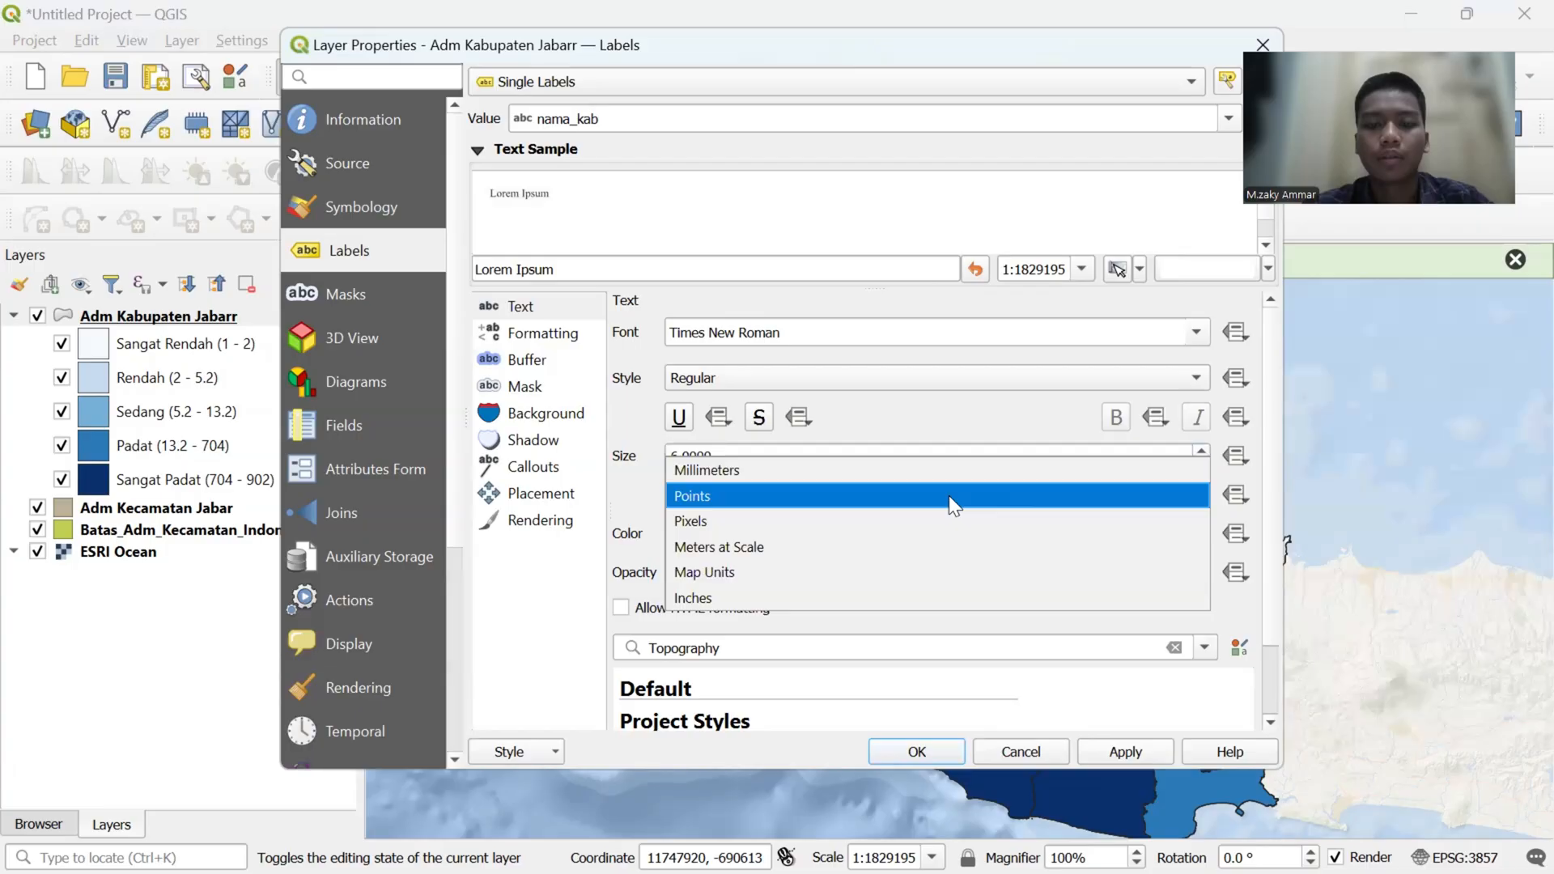
{"action": "left_click", "coordinate": [948, 495]}
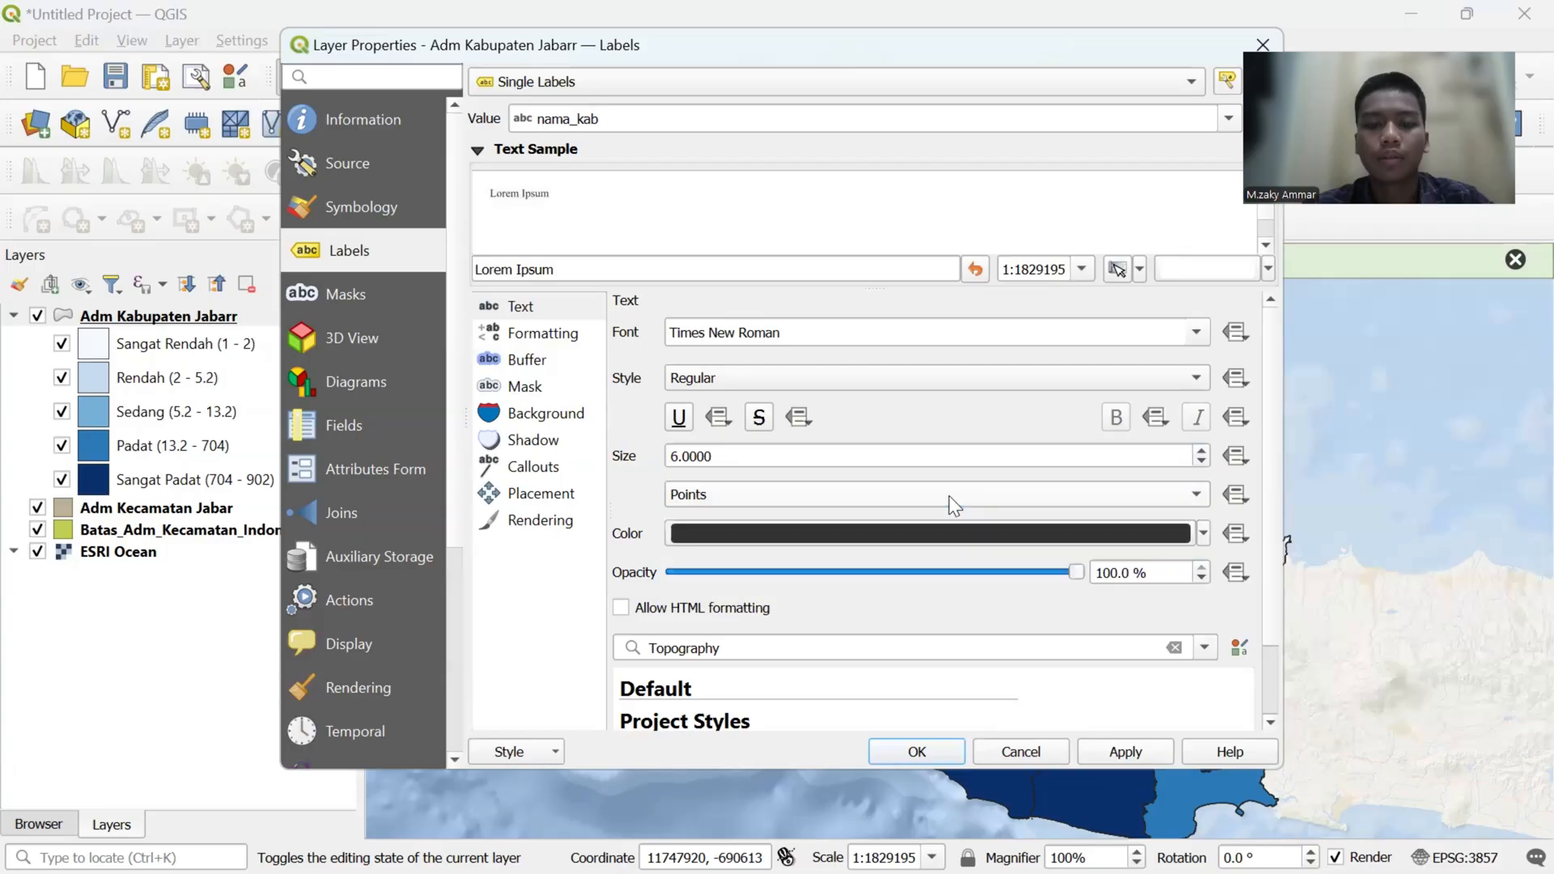
{"action": "left_click", "coordinate": [1104, 758]}
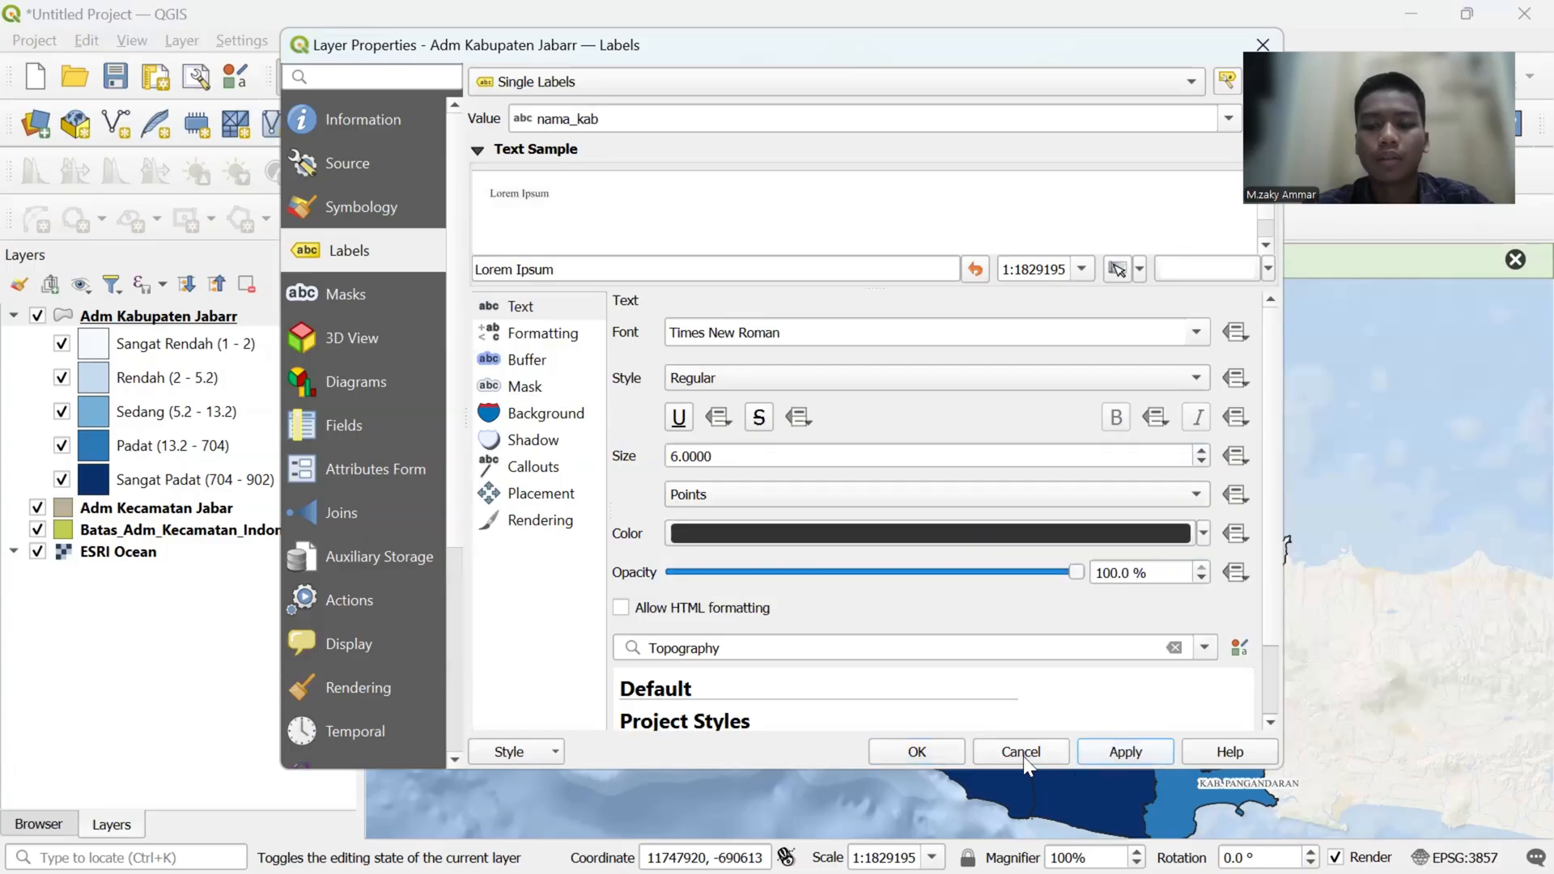
{"action": "left_click", "coordinate": [939, 739]}
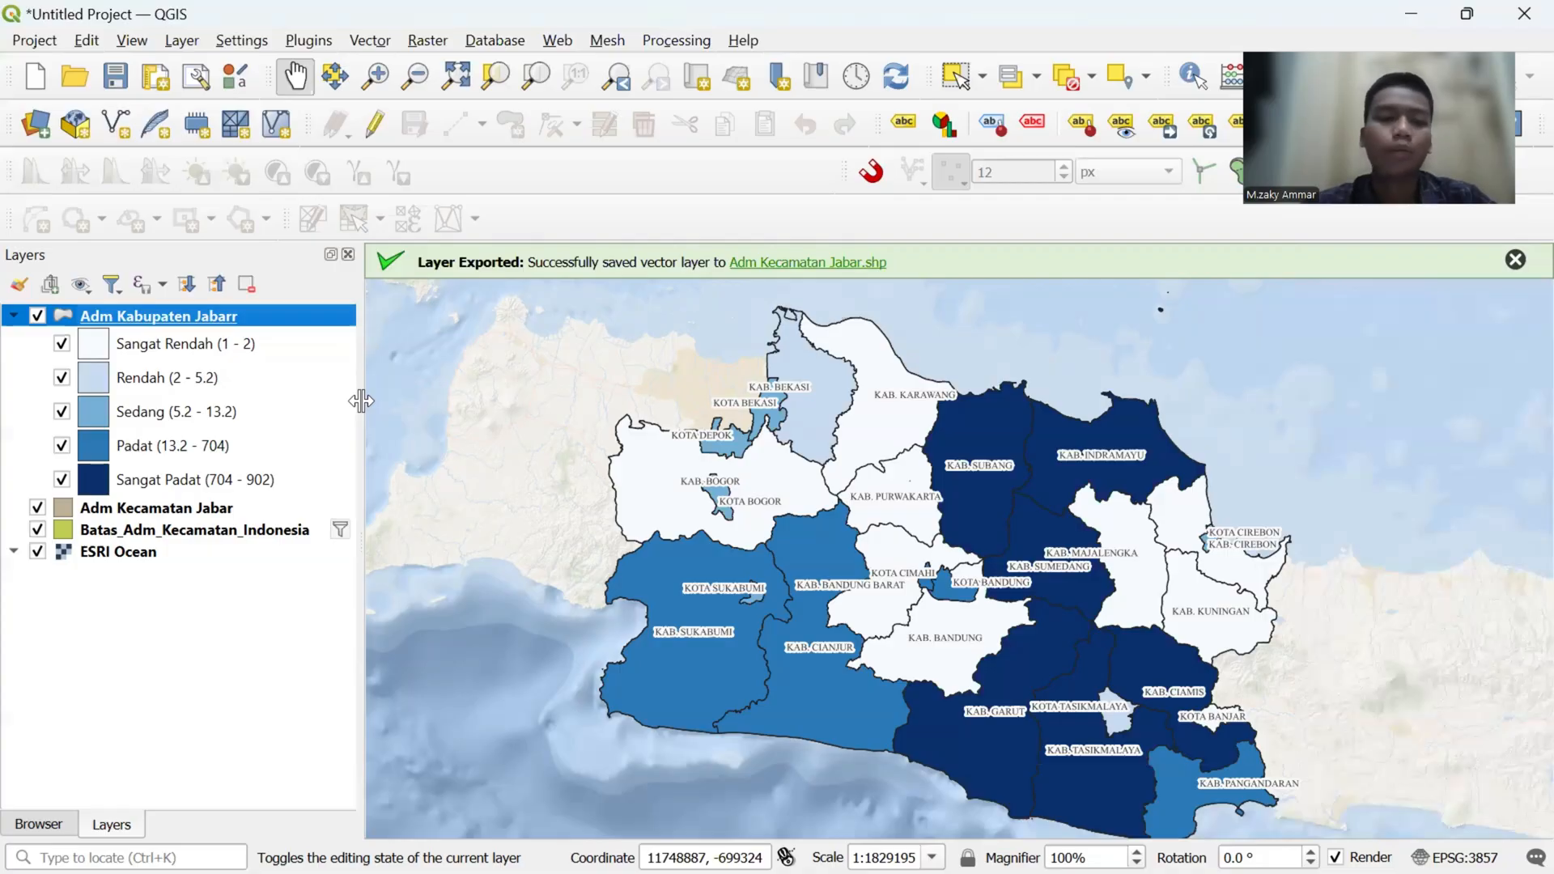
- Duplicate the Adm Kabupaten Jabarr layer and collapse the legend of the copy
{"action": "right_click", "coordinate": [201, 317]}
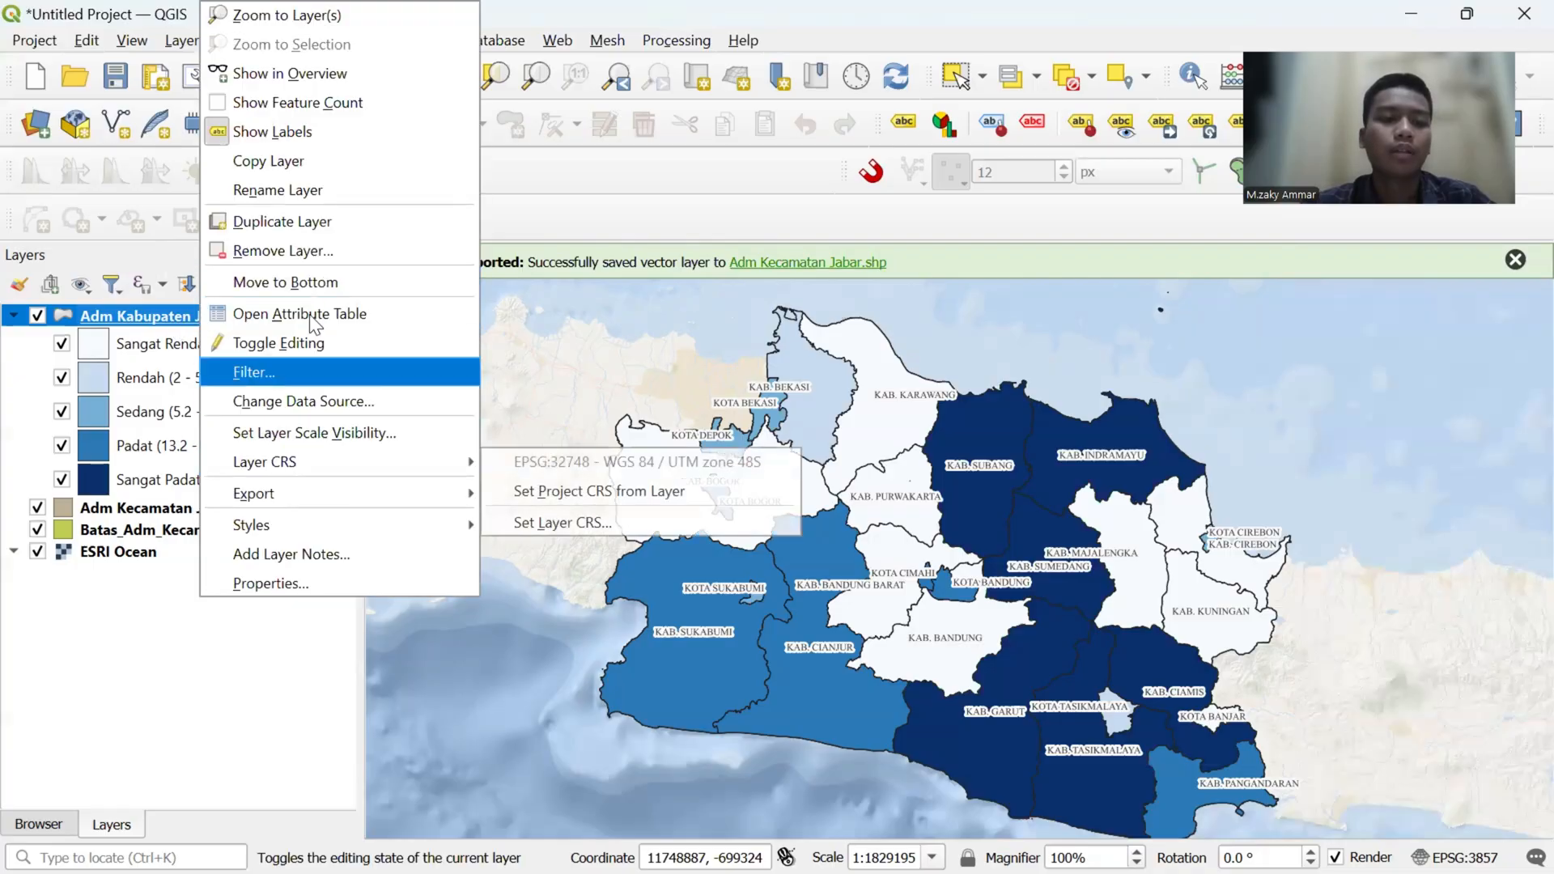
{"action": "left_click", "coordinate": [310, 230]}
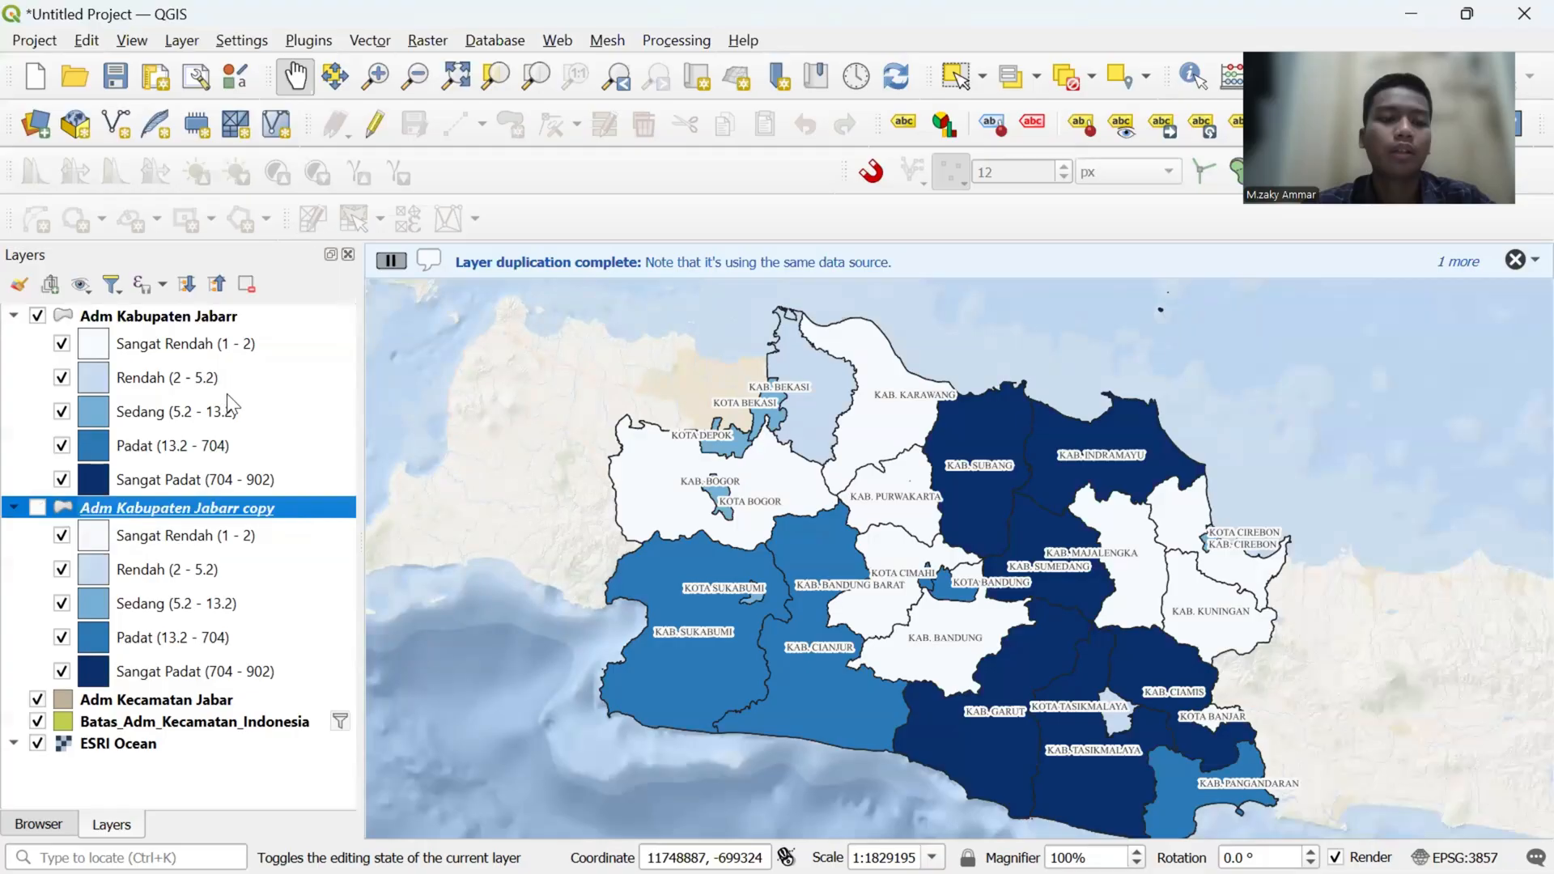
{"action": "left_click", "coordinate": [14, 509]}
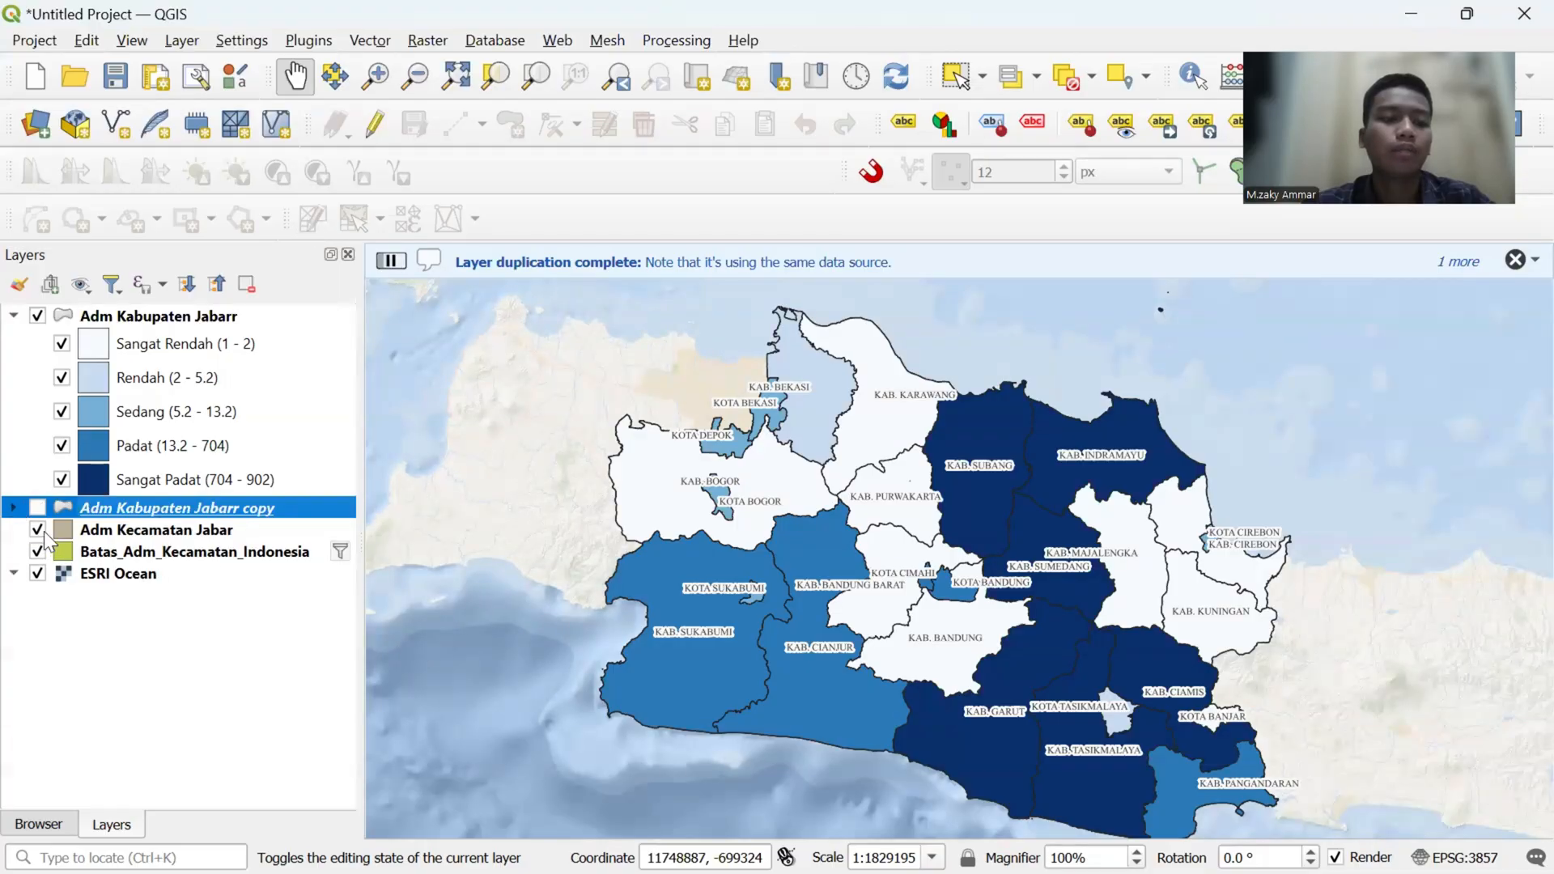
- Hide the Adm Kecamatan Jabar and Batas_Adm_Kecamatan_Indonesia layers on the map
{"action": "left_click", "coordinate": [37, 531]}
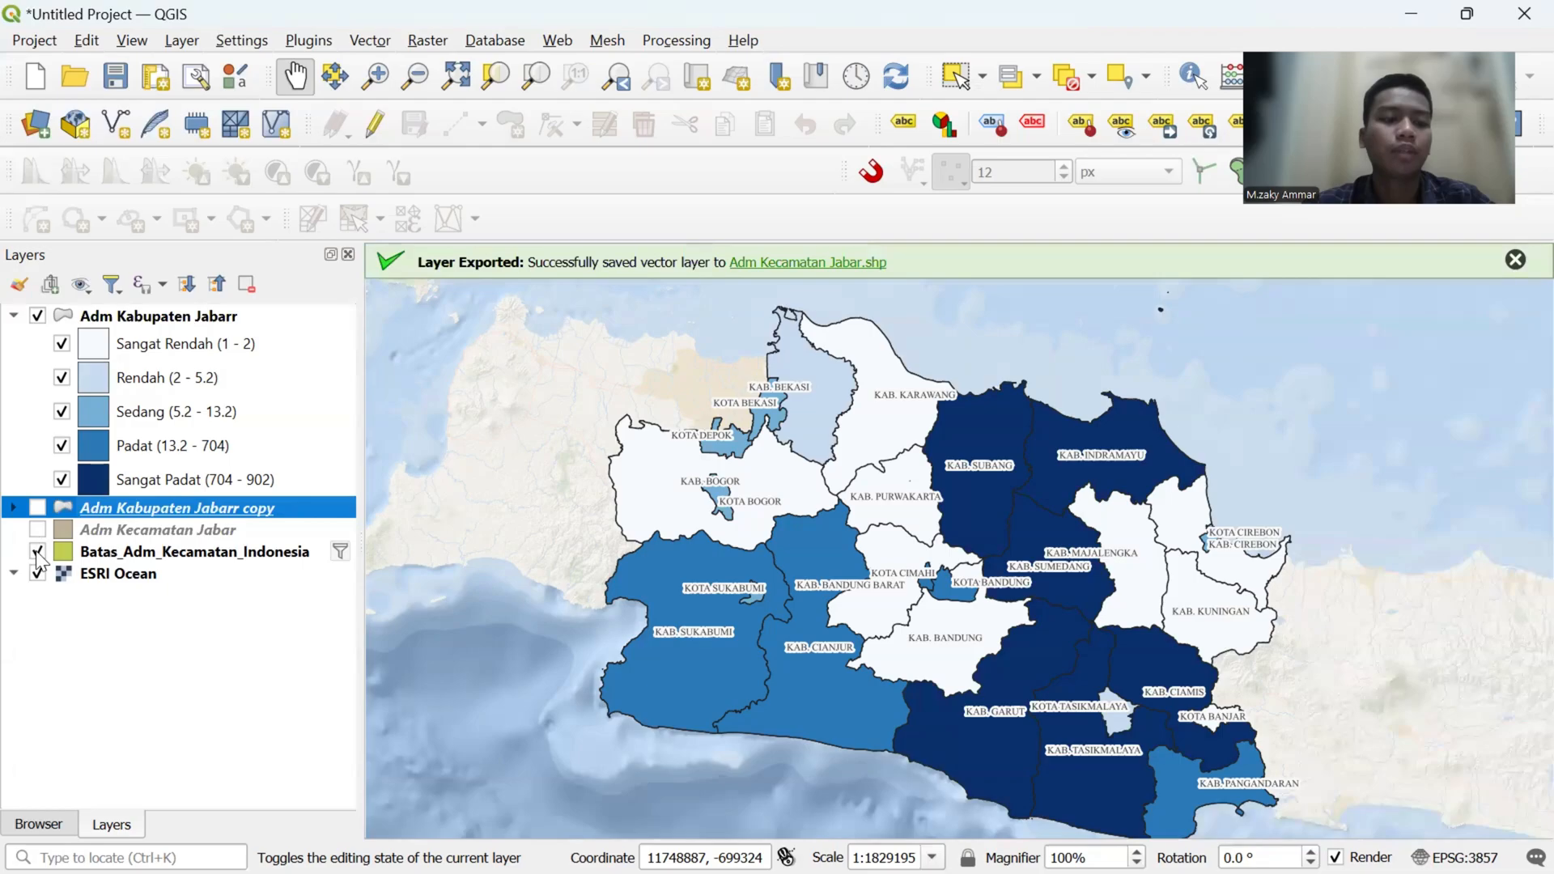
{"action": "left_click", "coordinate": [37, 551]}
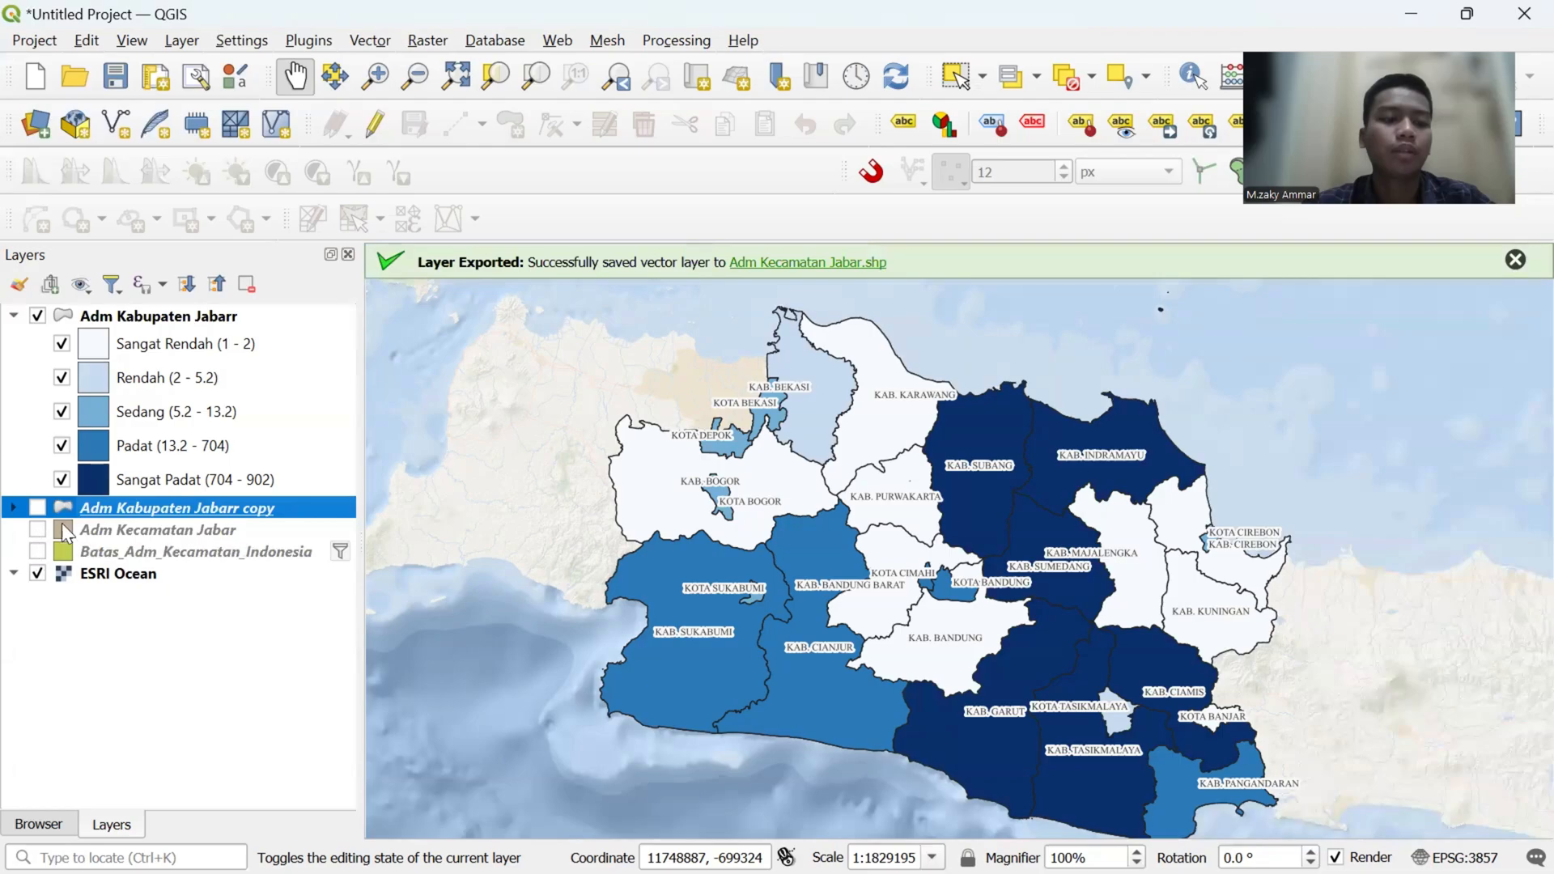
- Create a new print layout titled "Layout Kepadatan Jawa barat"
{"action": "left_click", "coordinate": [37, 38]}
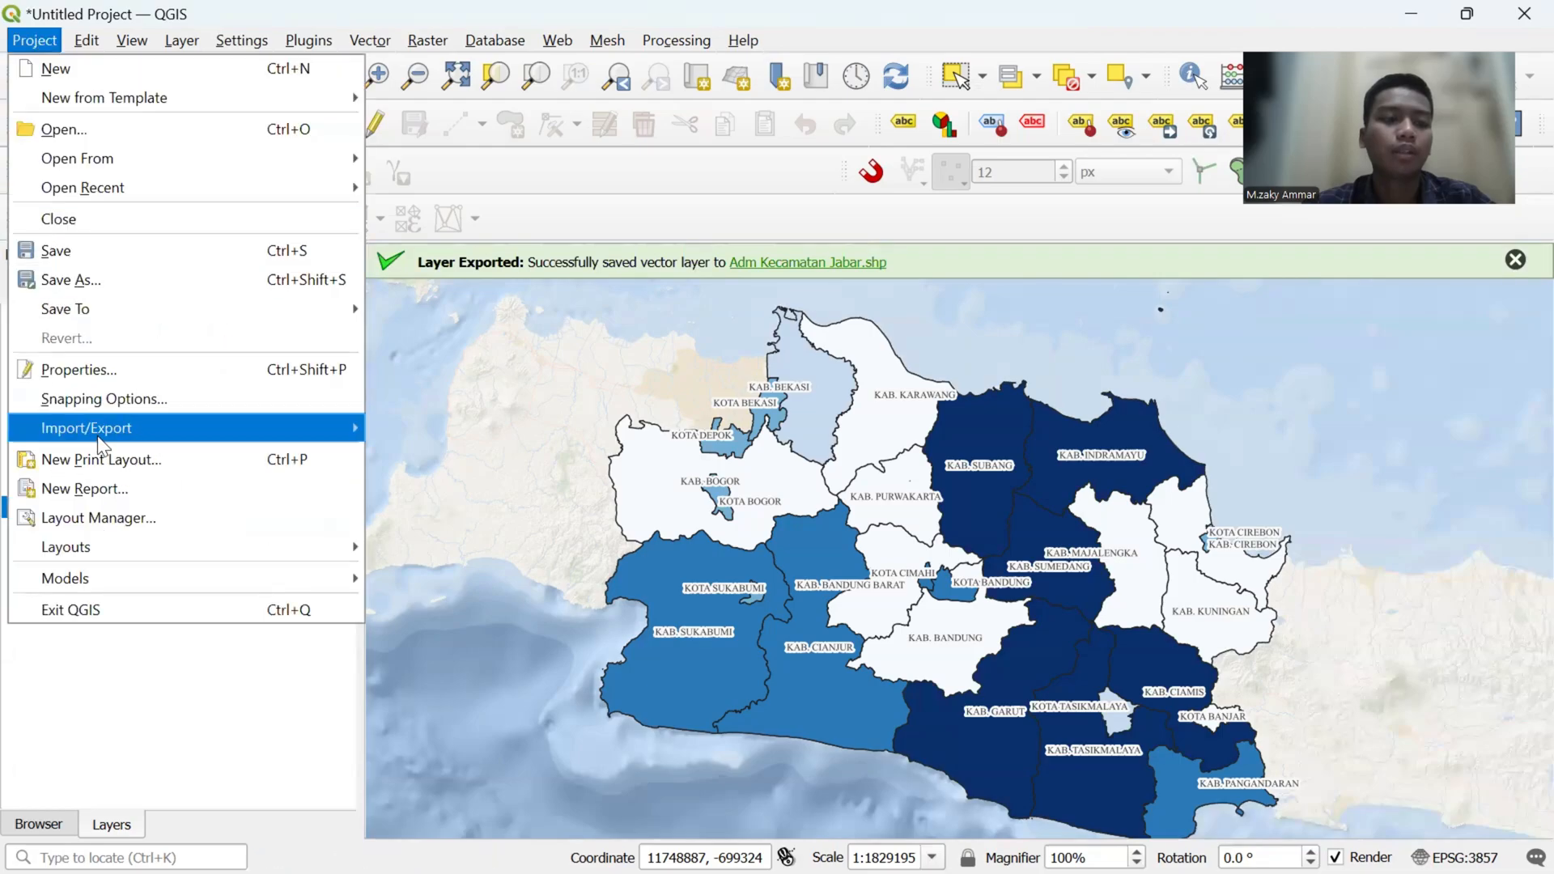
{"action": "left_click", "coordinate": [338, 458]}
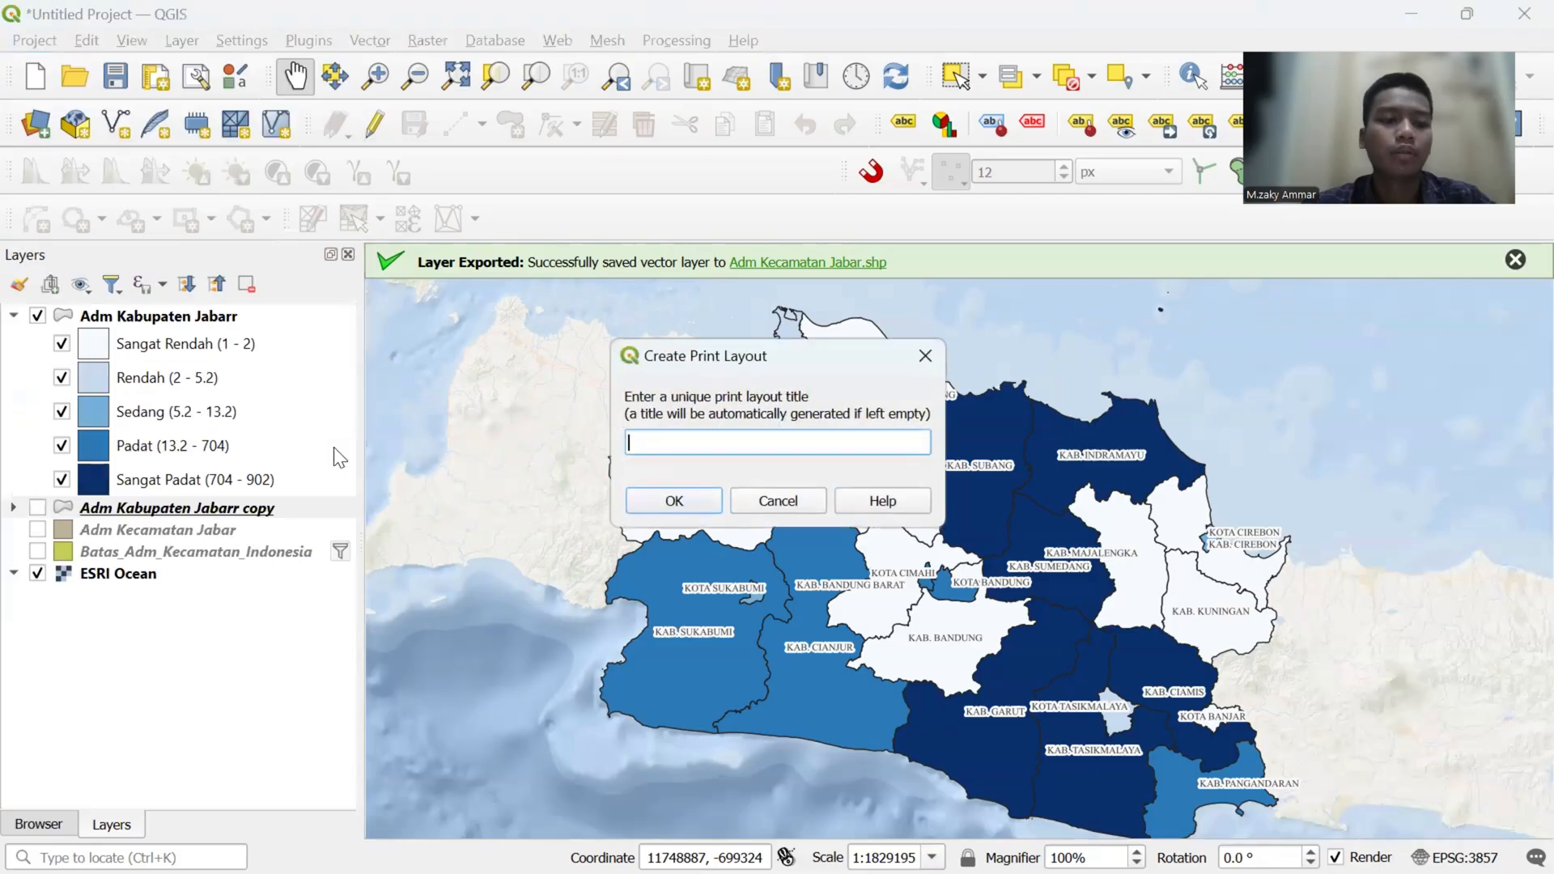
{"action": "type", "text": "l"}
{"action": "key", "text": "Caps_Lock"}
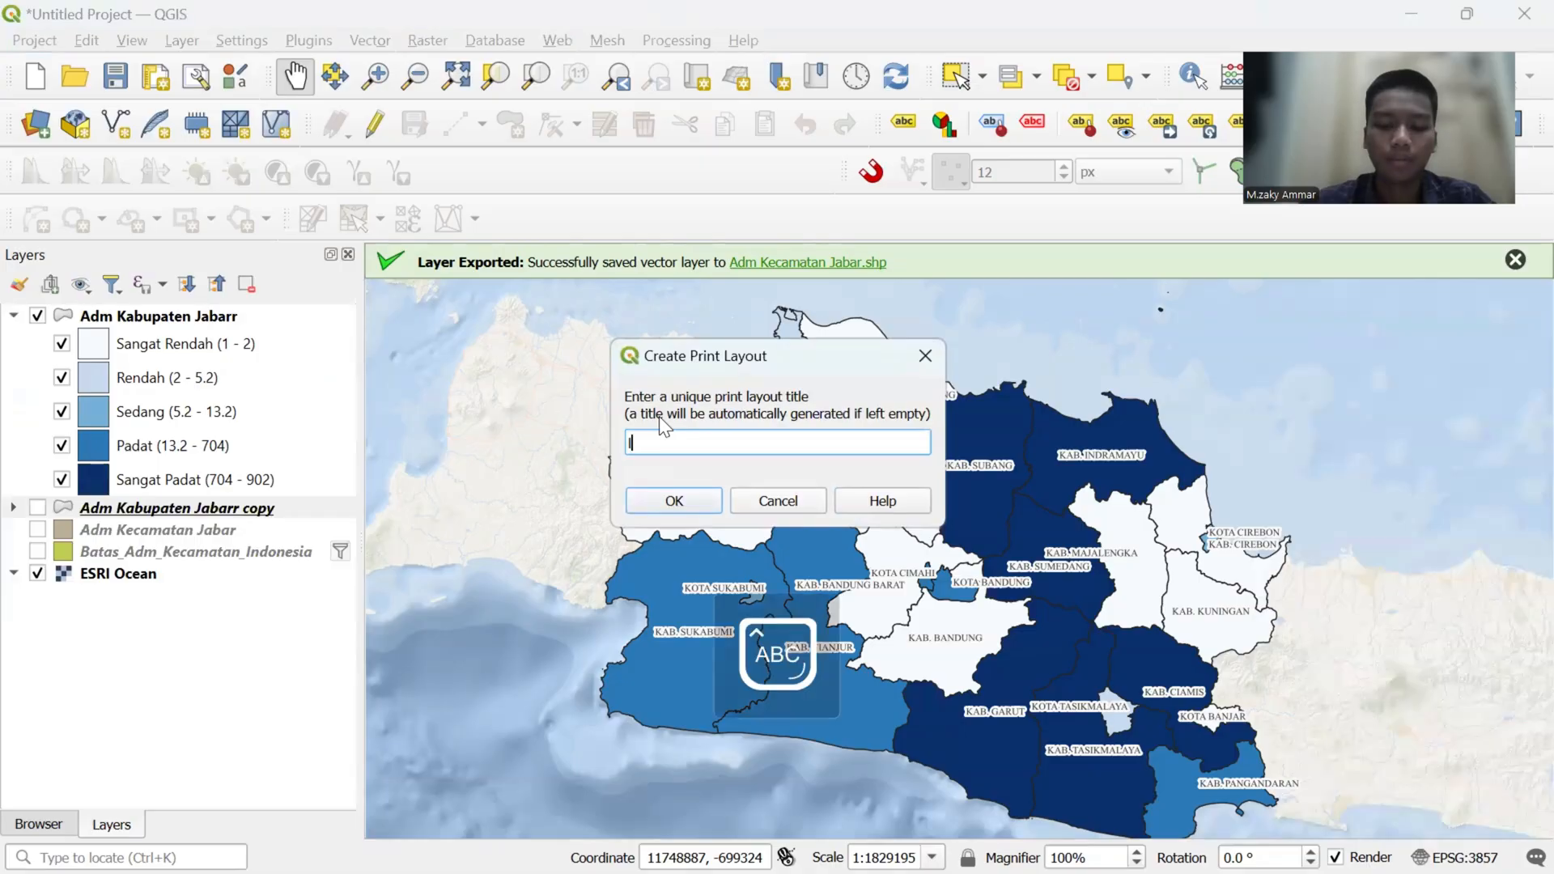
{"action": "type", "text": "AY"}
{"action": "key", "text": "BackSpace"}
{"action": "key", "text": "BackSpace"}
{"action": "key", "text": "BackSpace"}
{"action": "type", "text": "L"}
{"action": "key", "text": "Caps_Lock"}
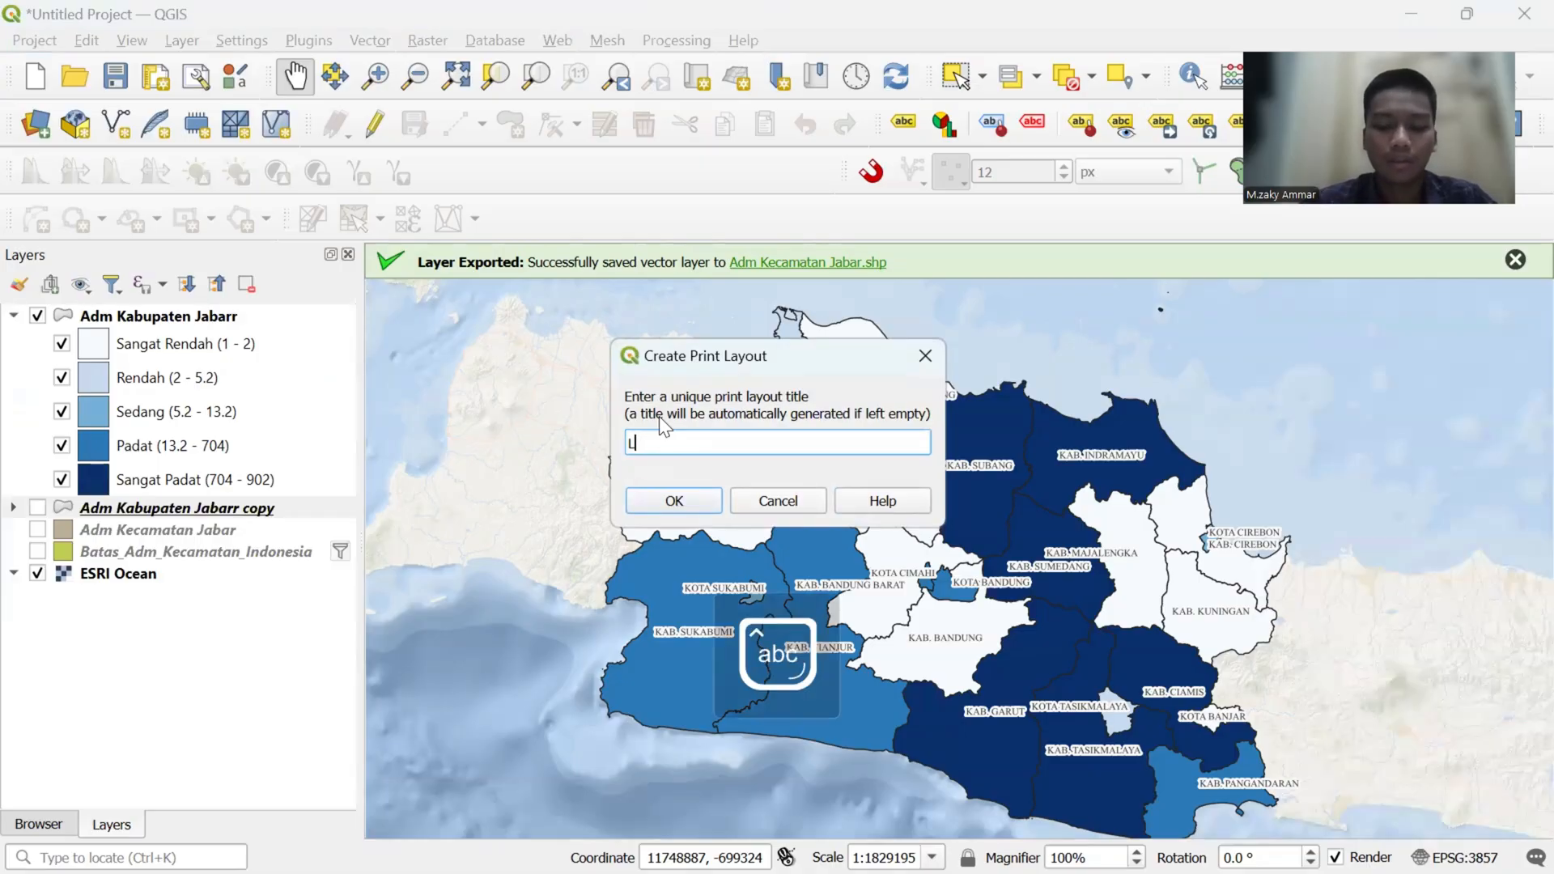
{"action": "type", "text": "ayout"}
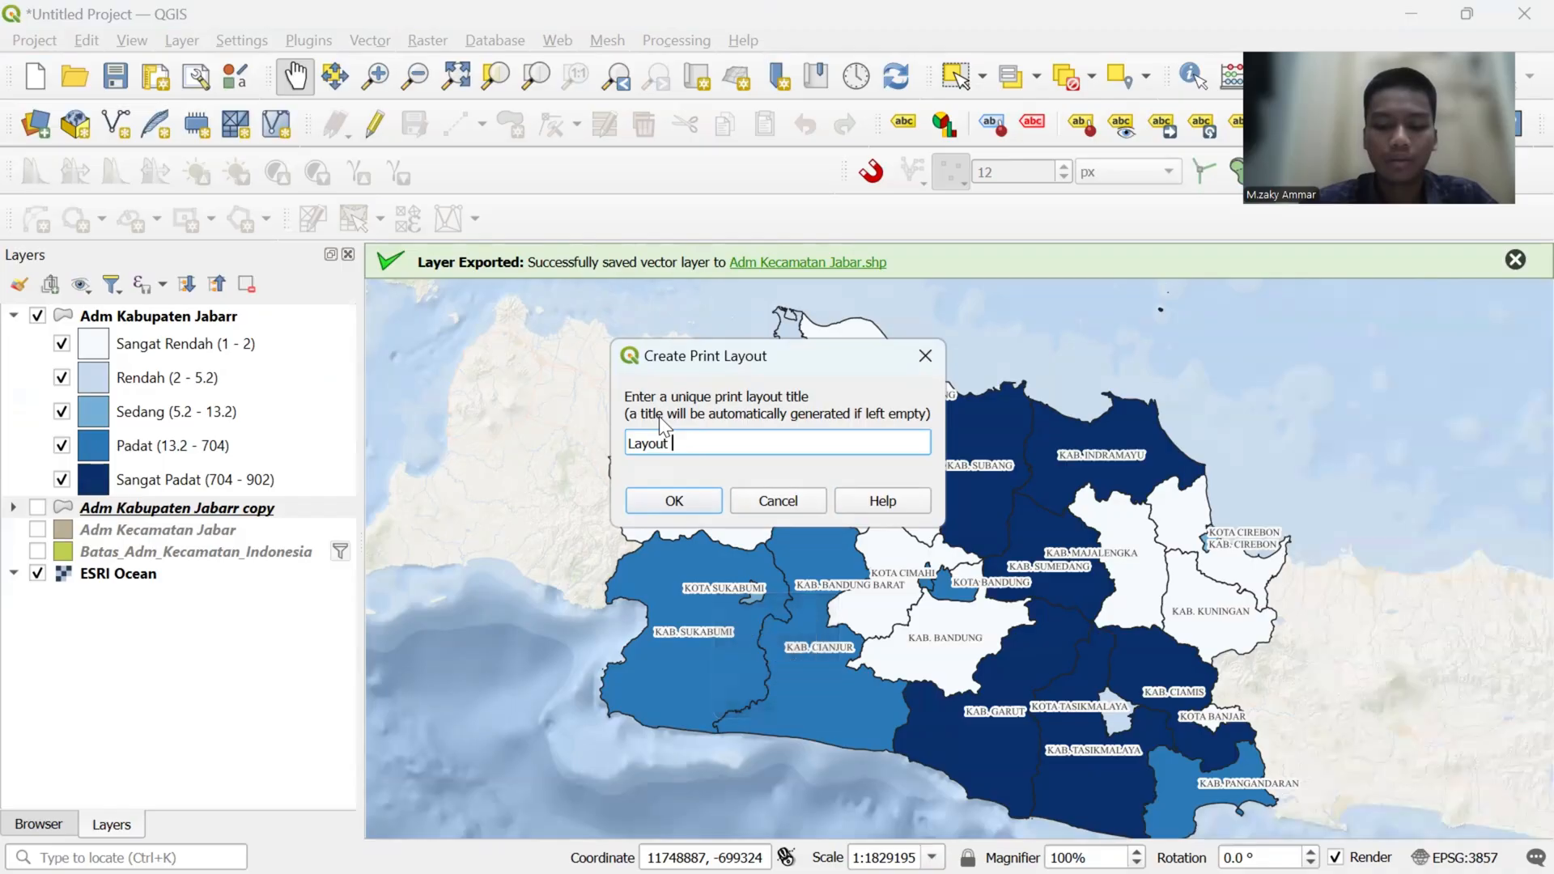
{"action": "key", "text": "Caps_Lock"}
{"action": "type", "text": "K"}
{"action": "key", "text": "Caps_Lock"}
{"action": "type", "text": "ep"}
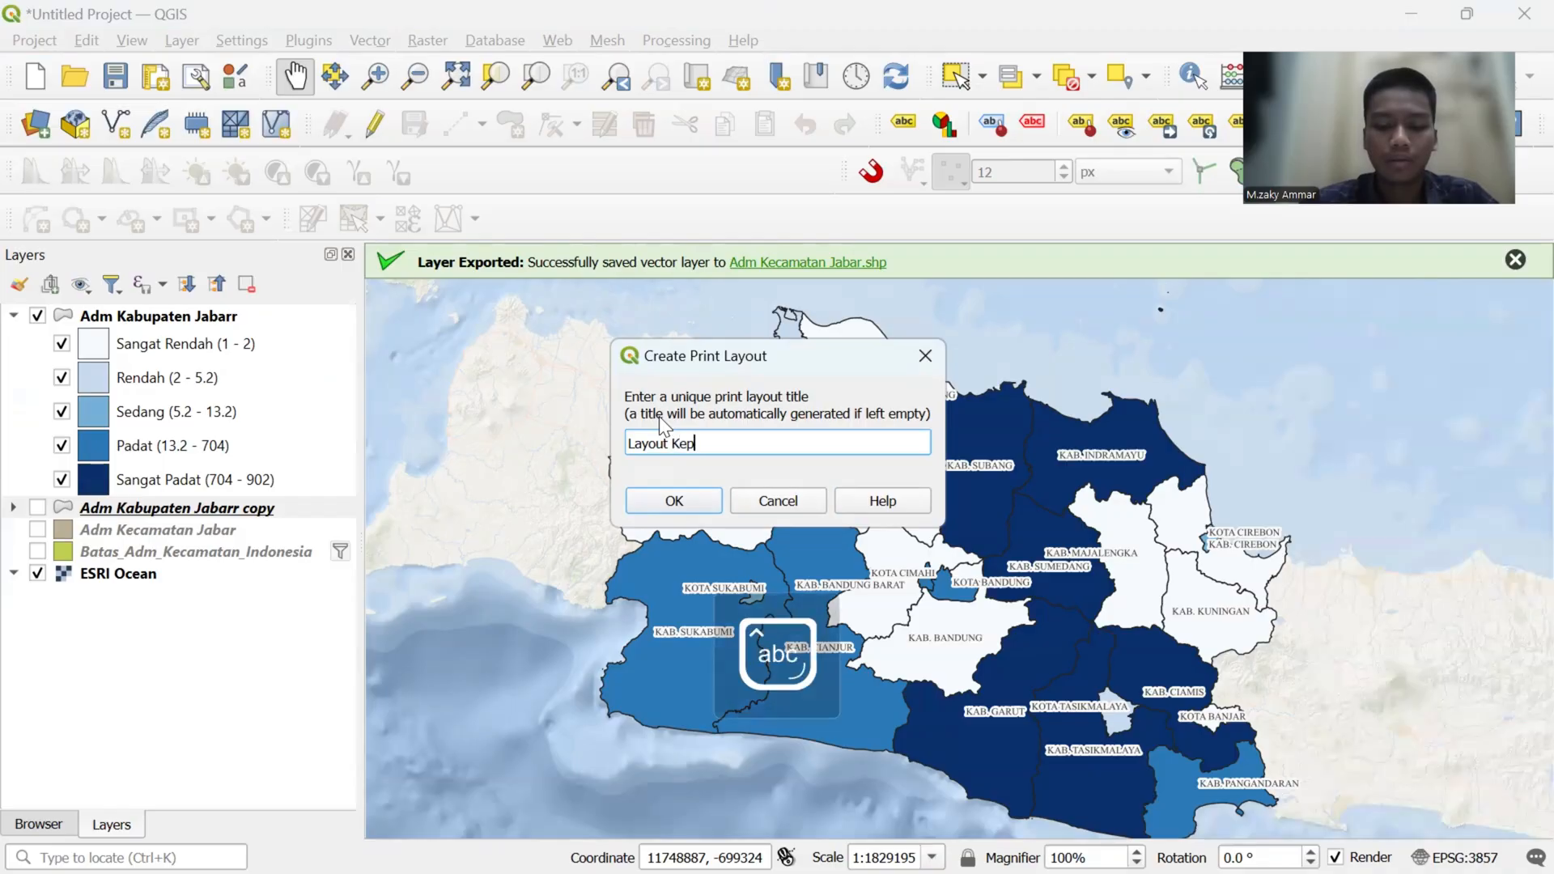
{"action": "type", "text": "adatan"}
{"action": "key", "text": "Caps_Lock"}
{"action": "type", "text": "J"}
{"action": "key", "text": "Caps_Lock"}
{"action": "type", "text": "awa b"}
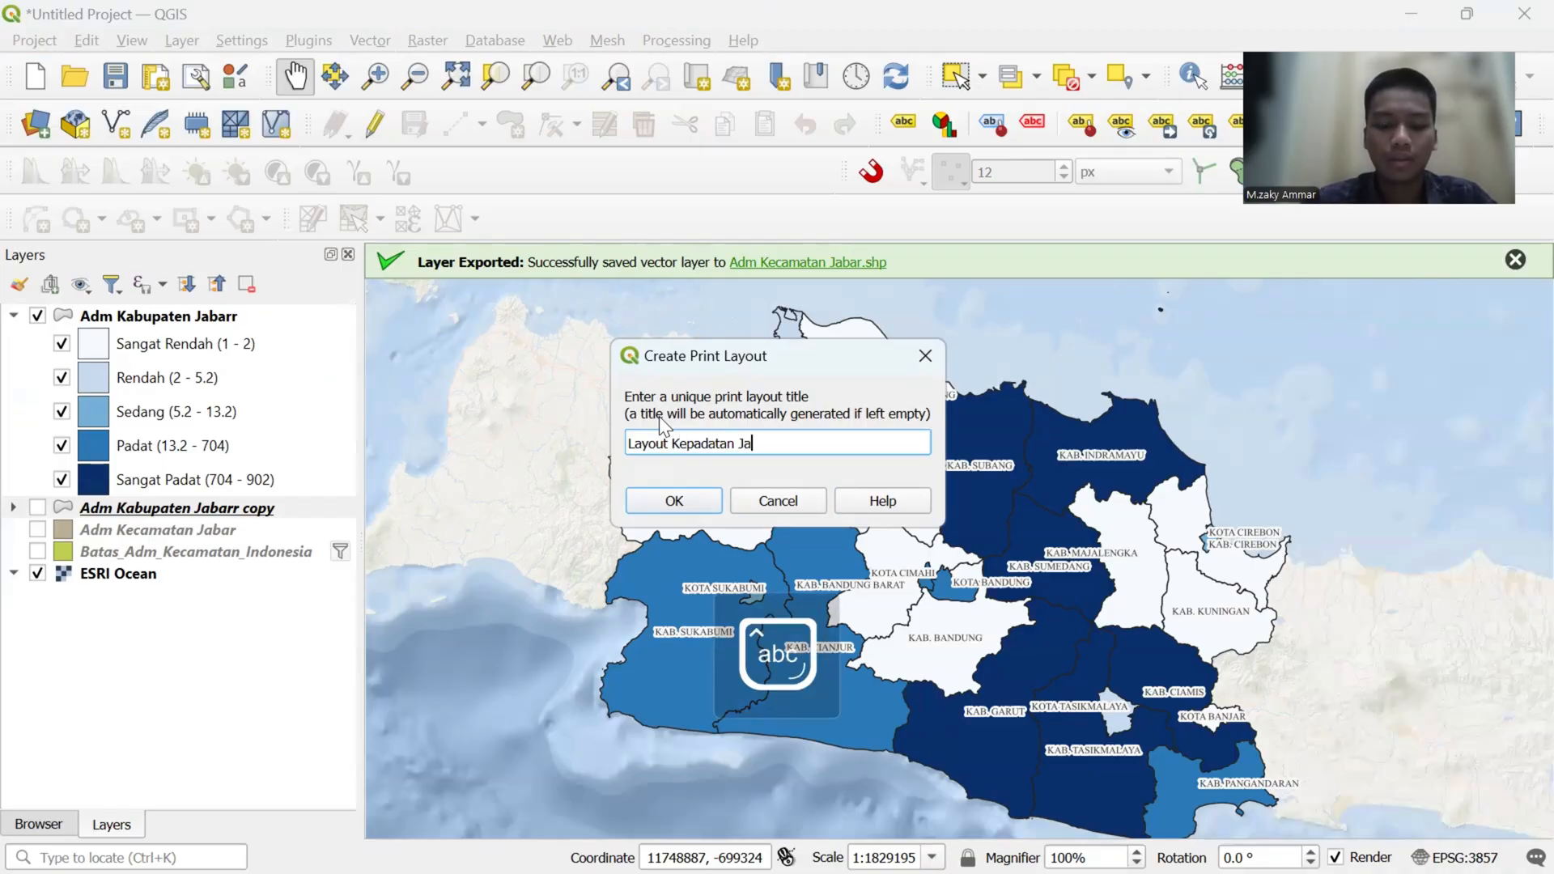
{"action": "key", "text": "Caps_Lock"}
{"action": "key", "text": "Caps_Lock"}
{"action": "type", "text": "arat"}
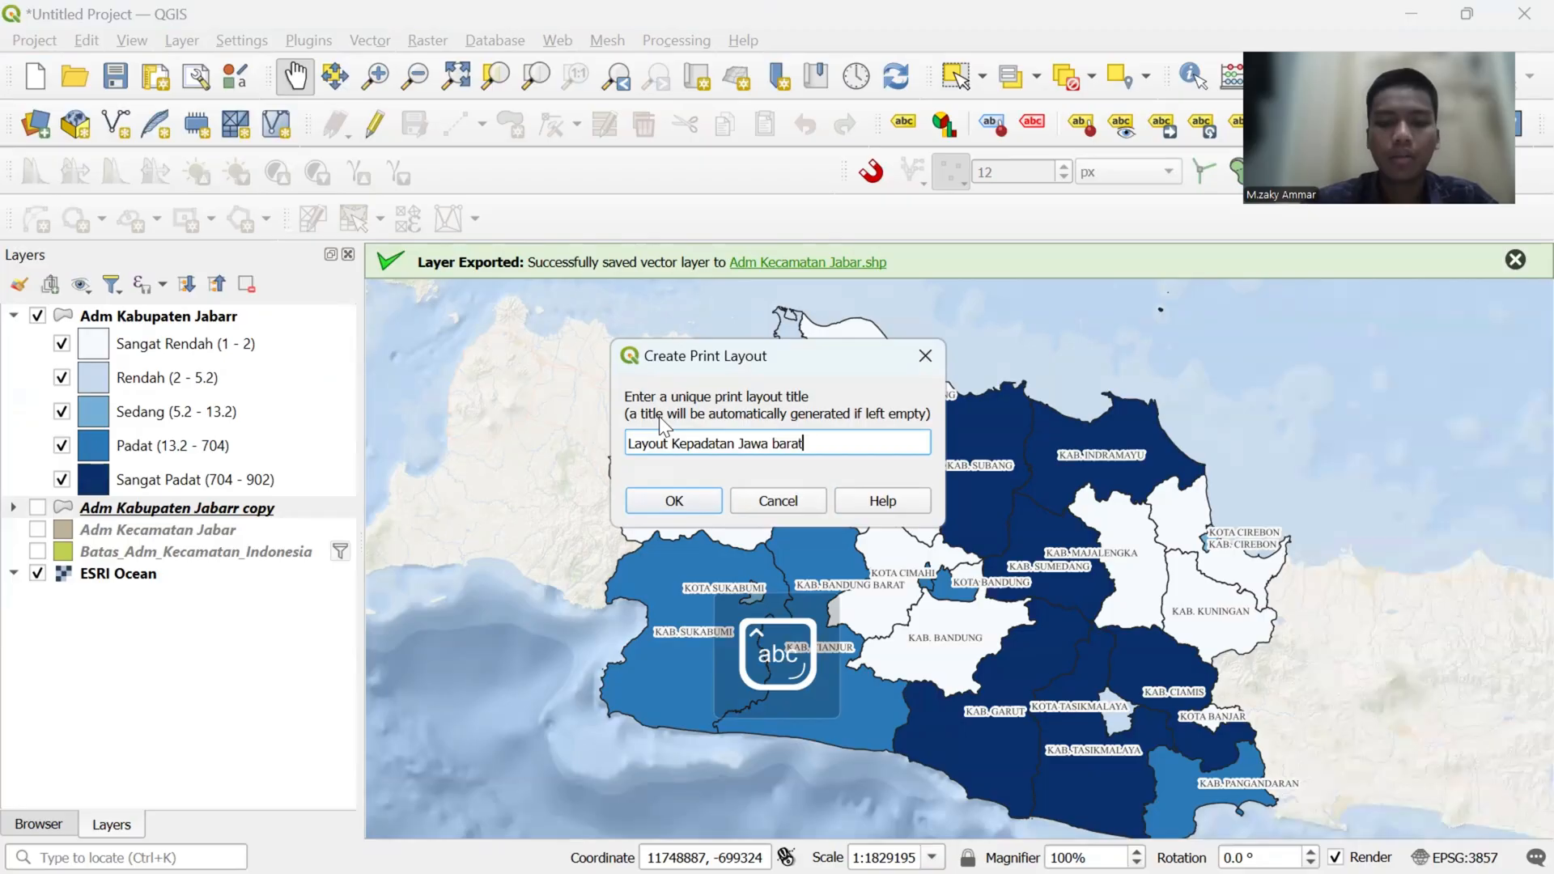
{"action": "left_click", "coordinate": [681, 509]}
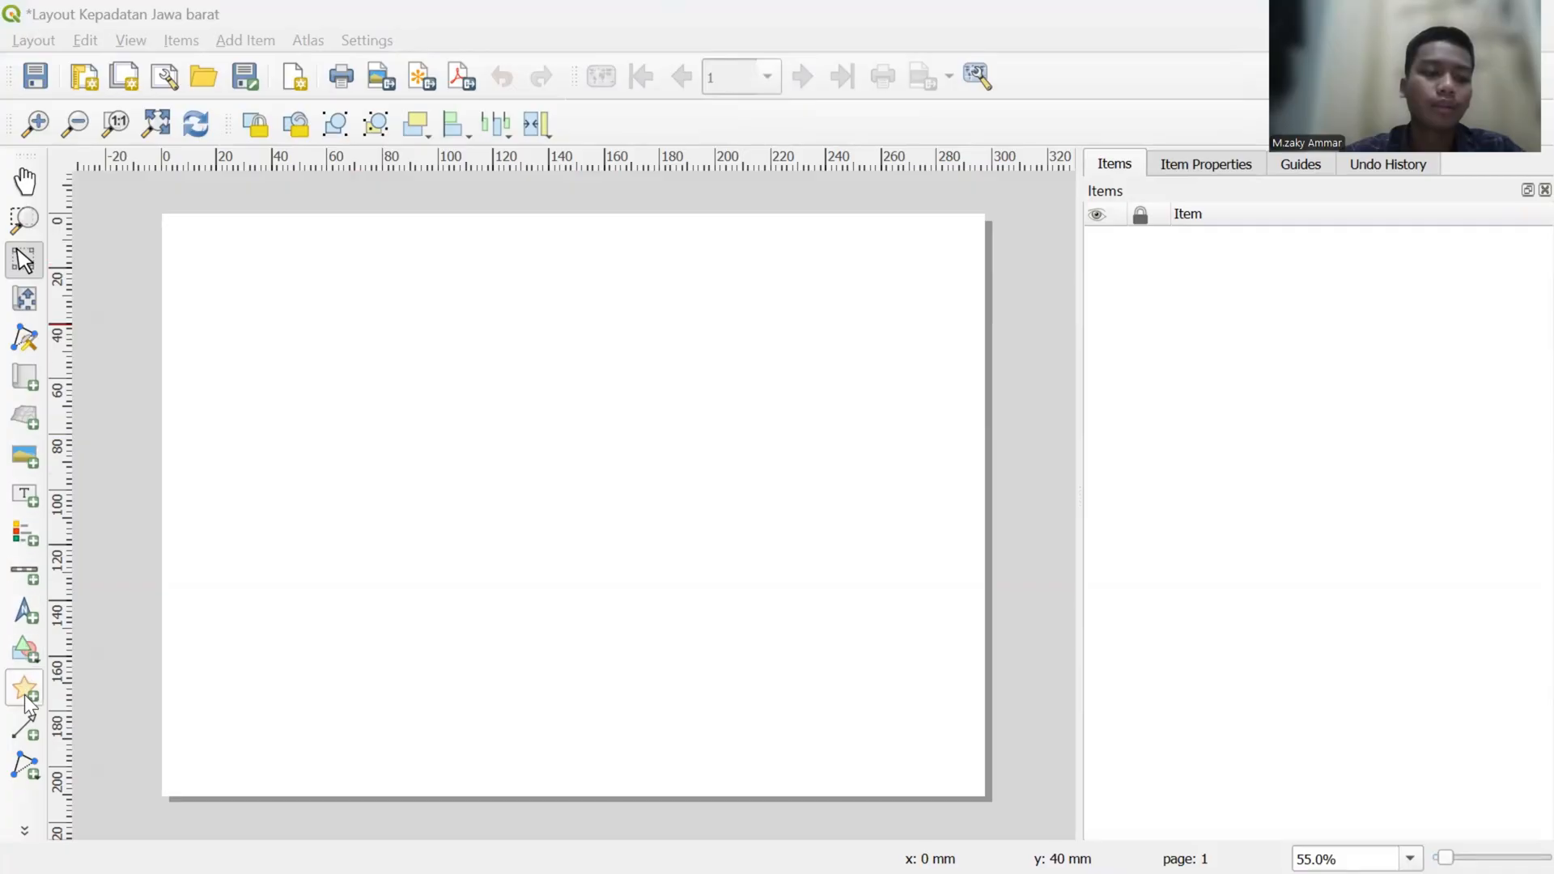
- Draw a wide rectangle frame on the page's left part and a narrower one of equal height beside it, and lock both
{"action": "left_click", "coordinate": [25, 650]}
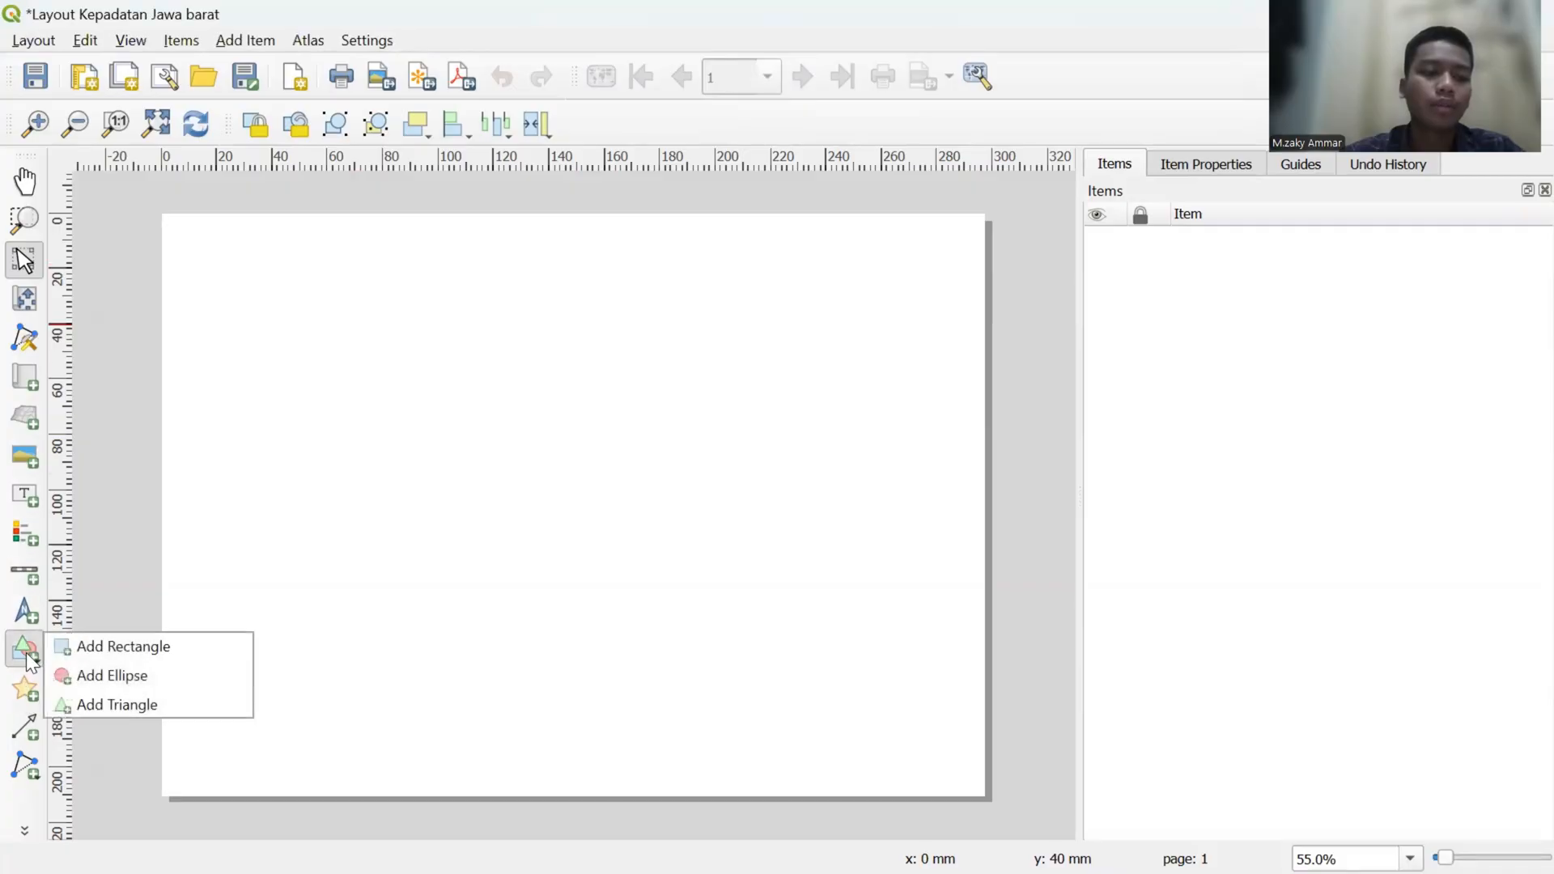
{"action": "left_click", "coordinate": [80, 646]}
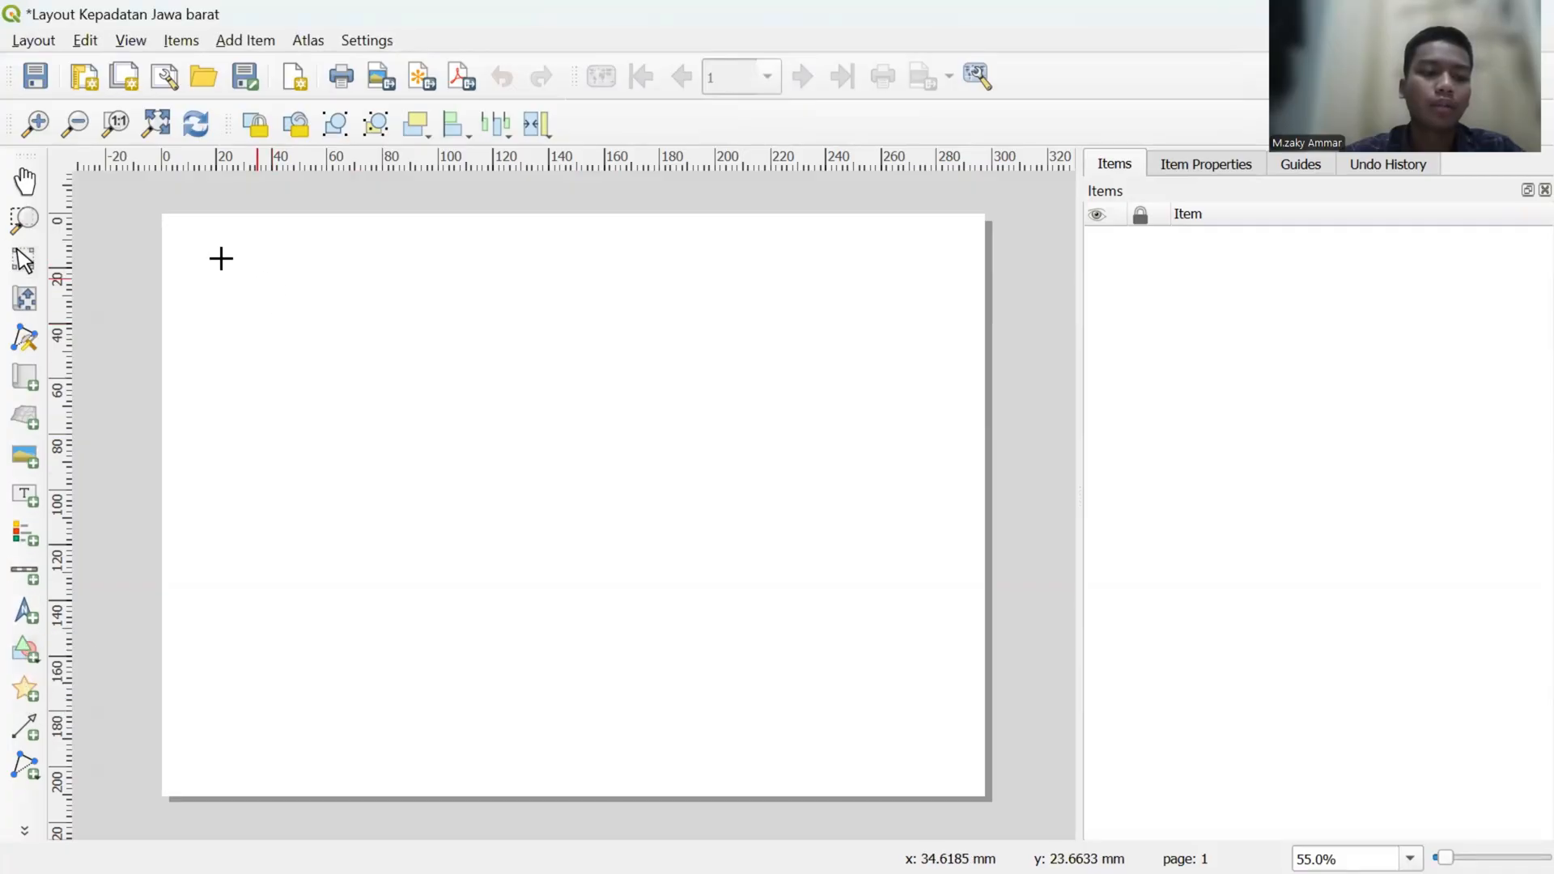
{"action": "left_click_drag", "start_coordinate": [175, 233], "coordinate": [683, 777]}
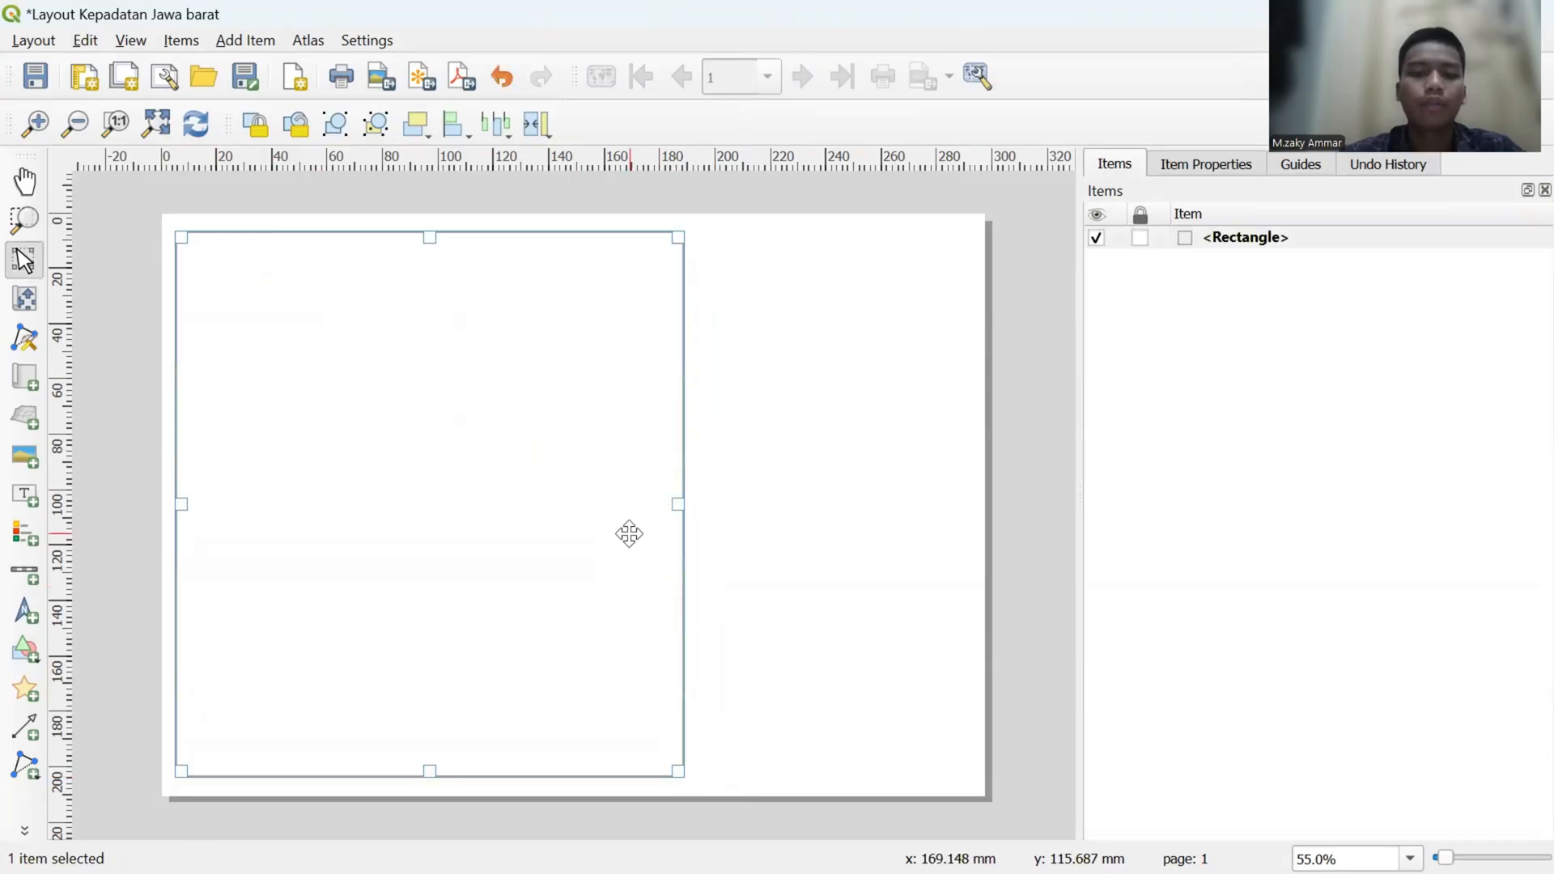
{"action": "left_click", "coordinate": [27, 637]}
{"action": "left_click", "coordinate": [65, 646]}
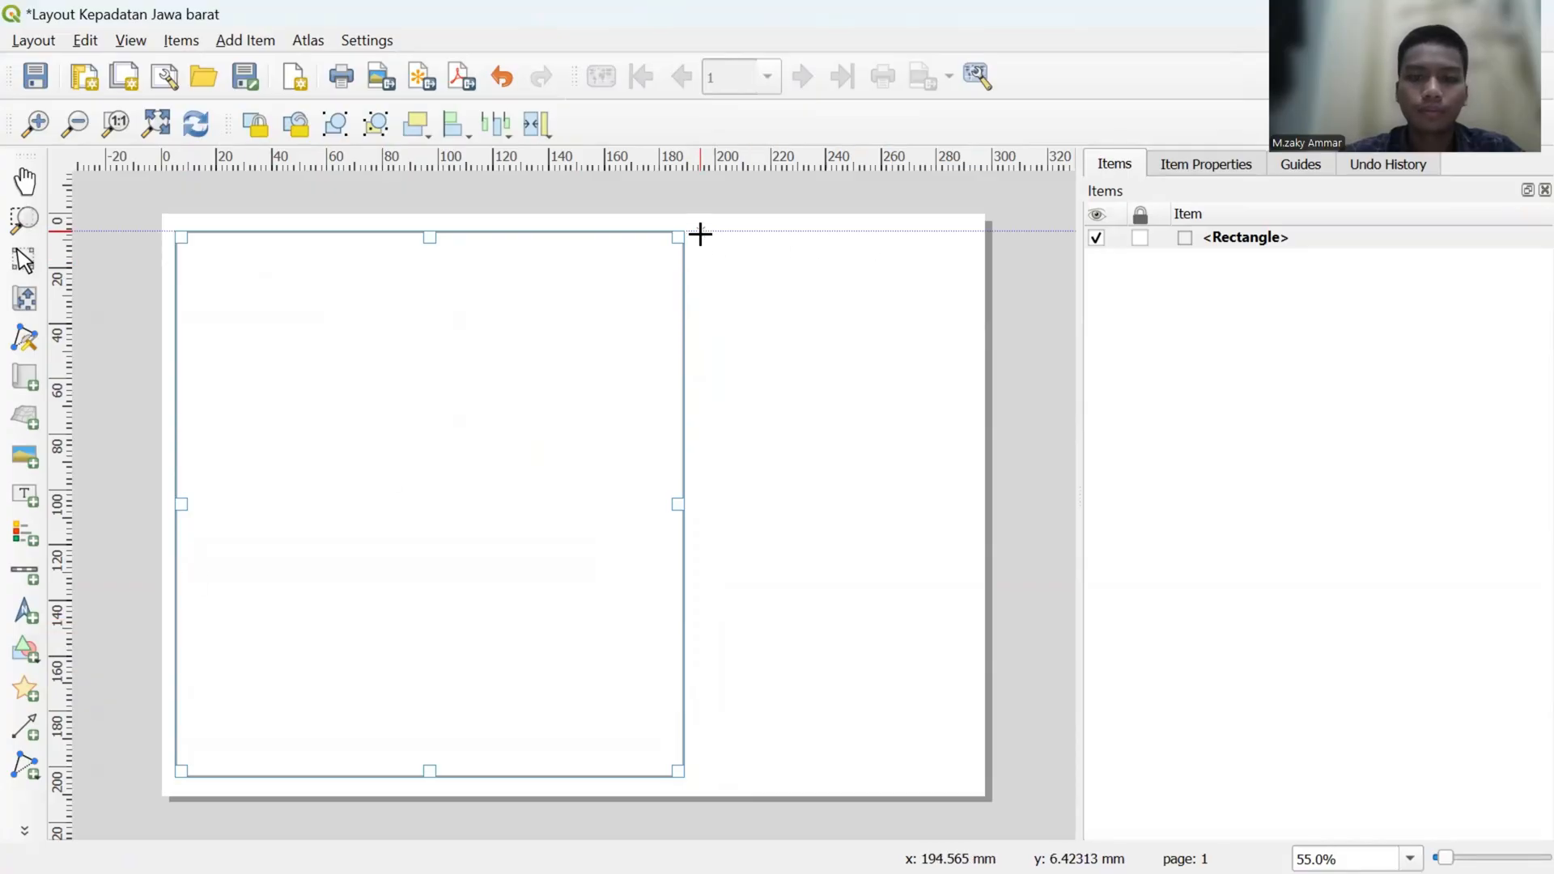
{"action": "mouse_move", "coordinate": [700, 234]}
{"action": "left_mouse_down"}
{"action": "mouse_move", "coordinate": [846, 372]}
{"action": "mouse_move", "coordinate": [954, 575]}
{"action": "mouse_move", "coordinate": [970, 782]}
{"action": "mouse_move", "coordinate": [940, 769]}
{"action": "mouse_move", "coordinate": [971, 775]}
{"action": "left_mouse_up"}
{"action": "left_click", "coordinate": [1006, 619]}
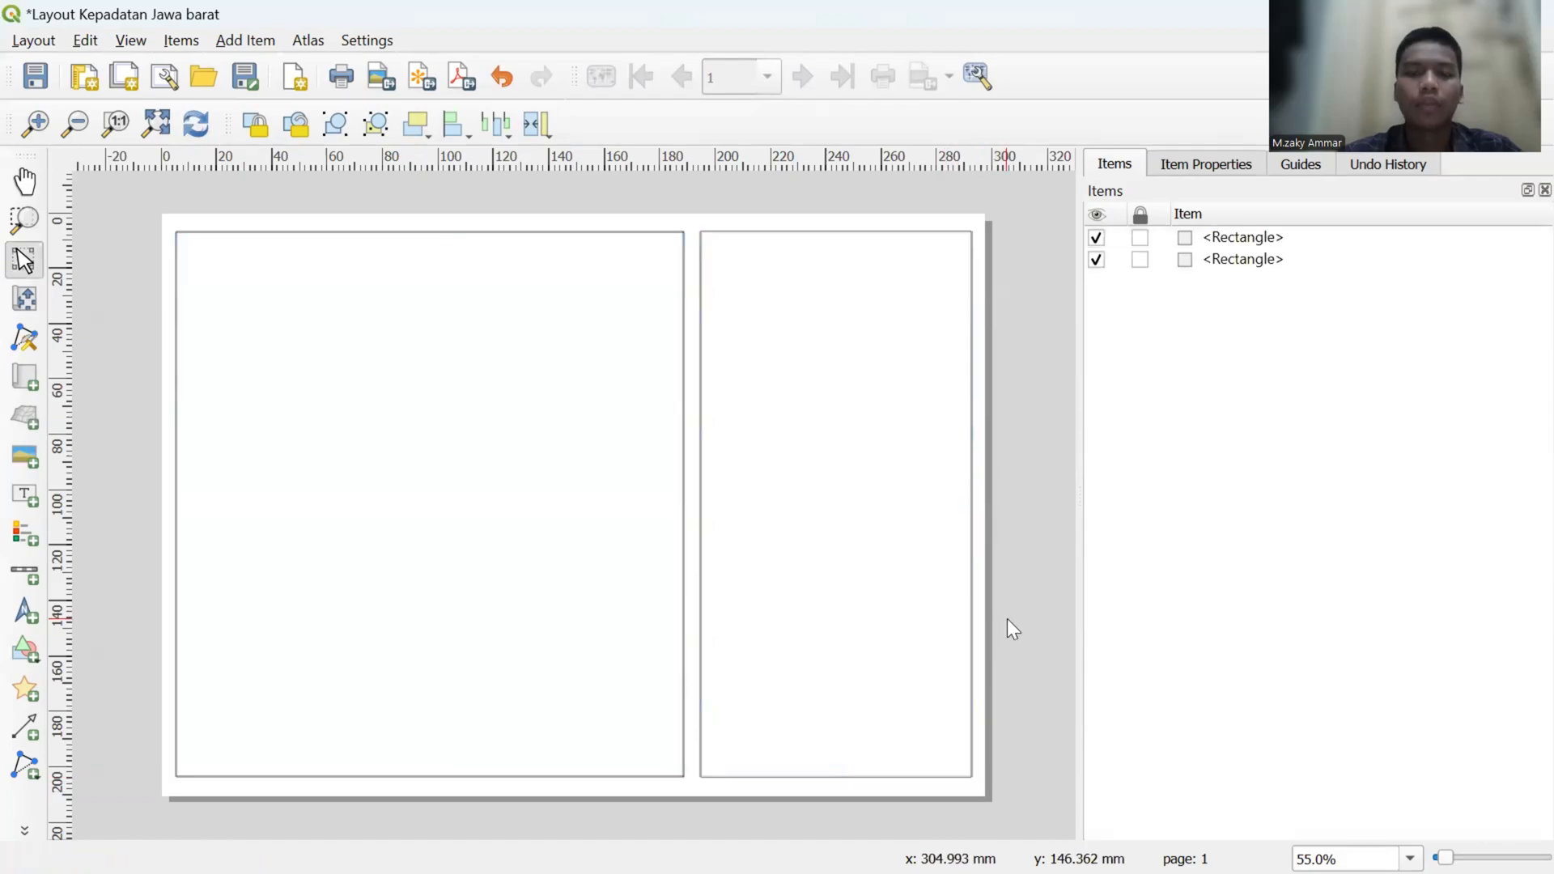
{"action": "left_click", "coordinate": [1140, 259]}
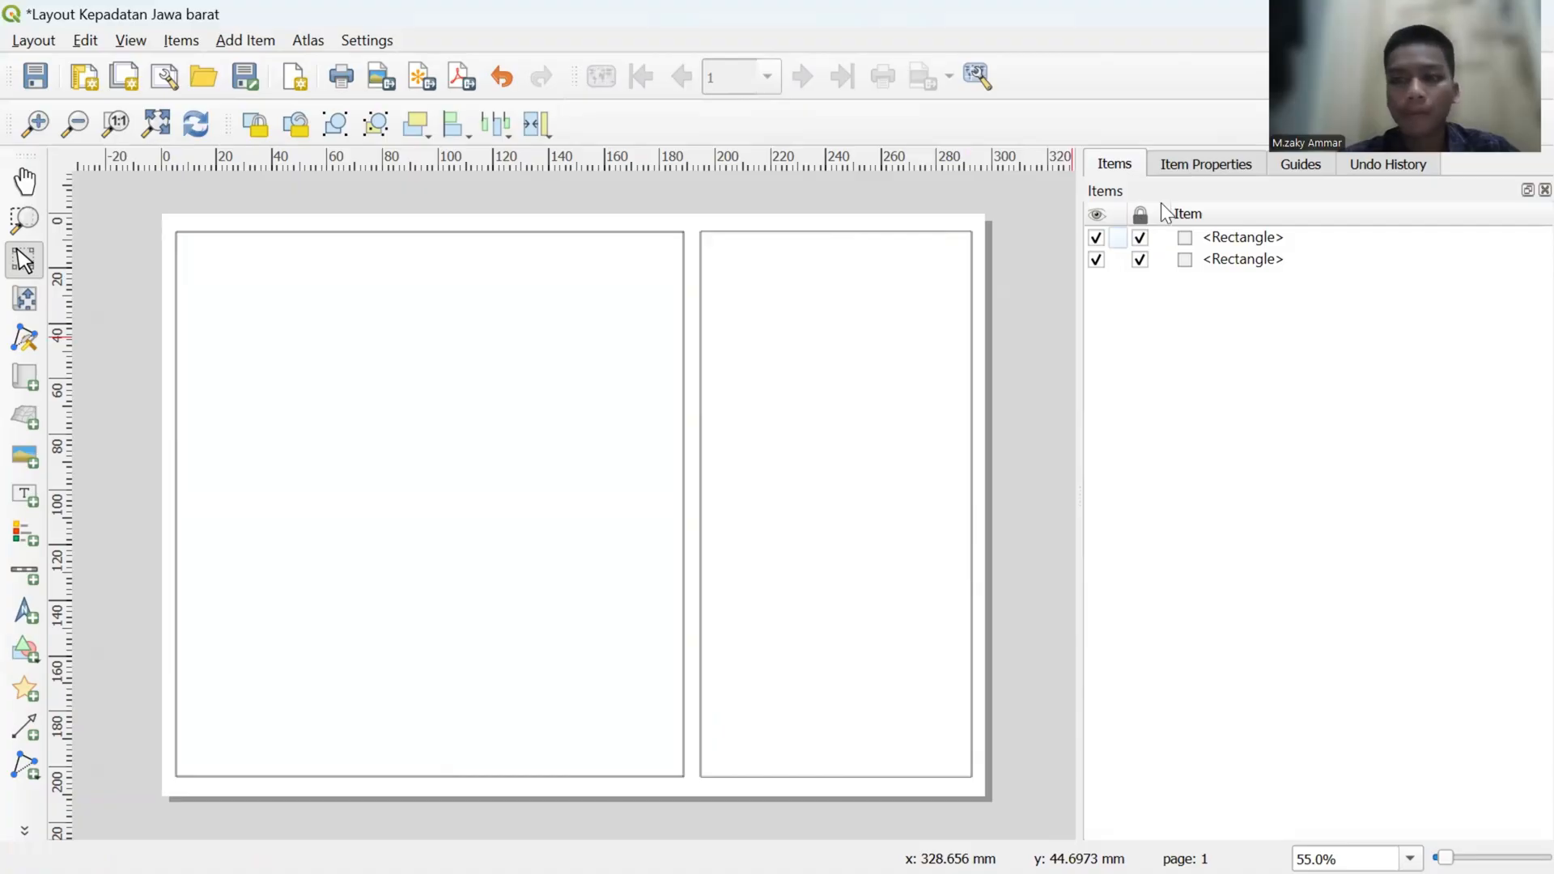
- Add a map inside the wide frame, starting at about x 11 mm, y 13 mm and leaving a small margin all around
{"action": "left_click", "coordinate": [1173, 164]}
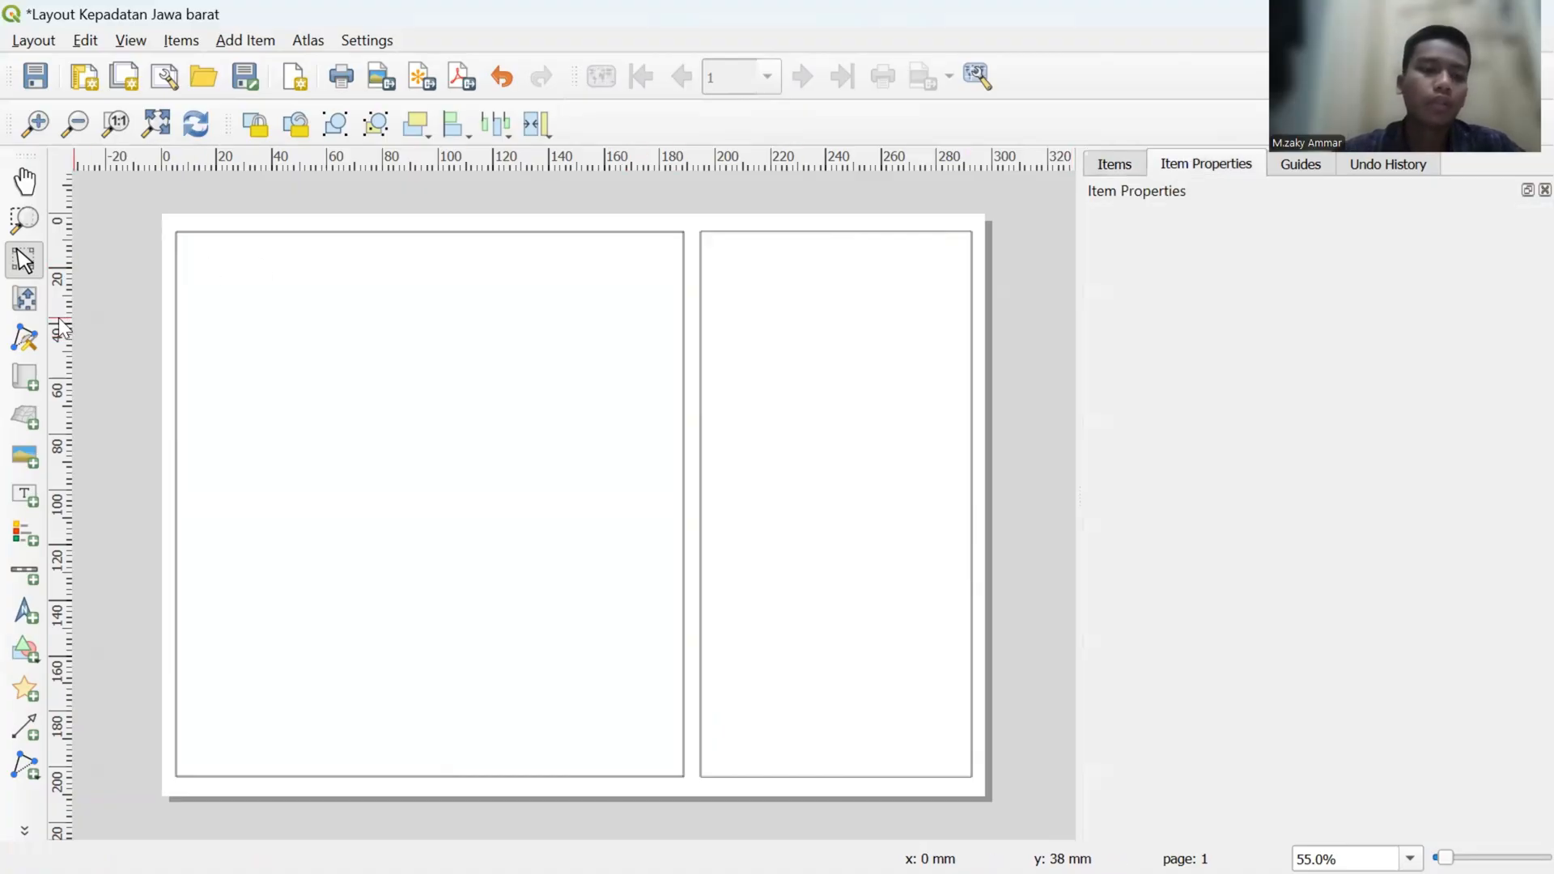
{"action": "left_click", "coordinate": [29, 371]}
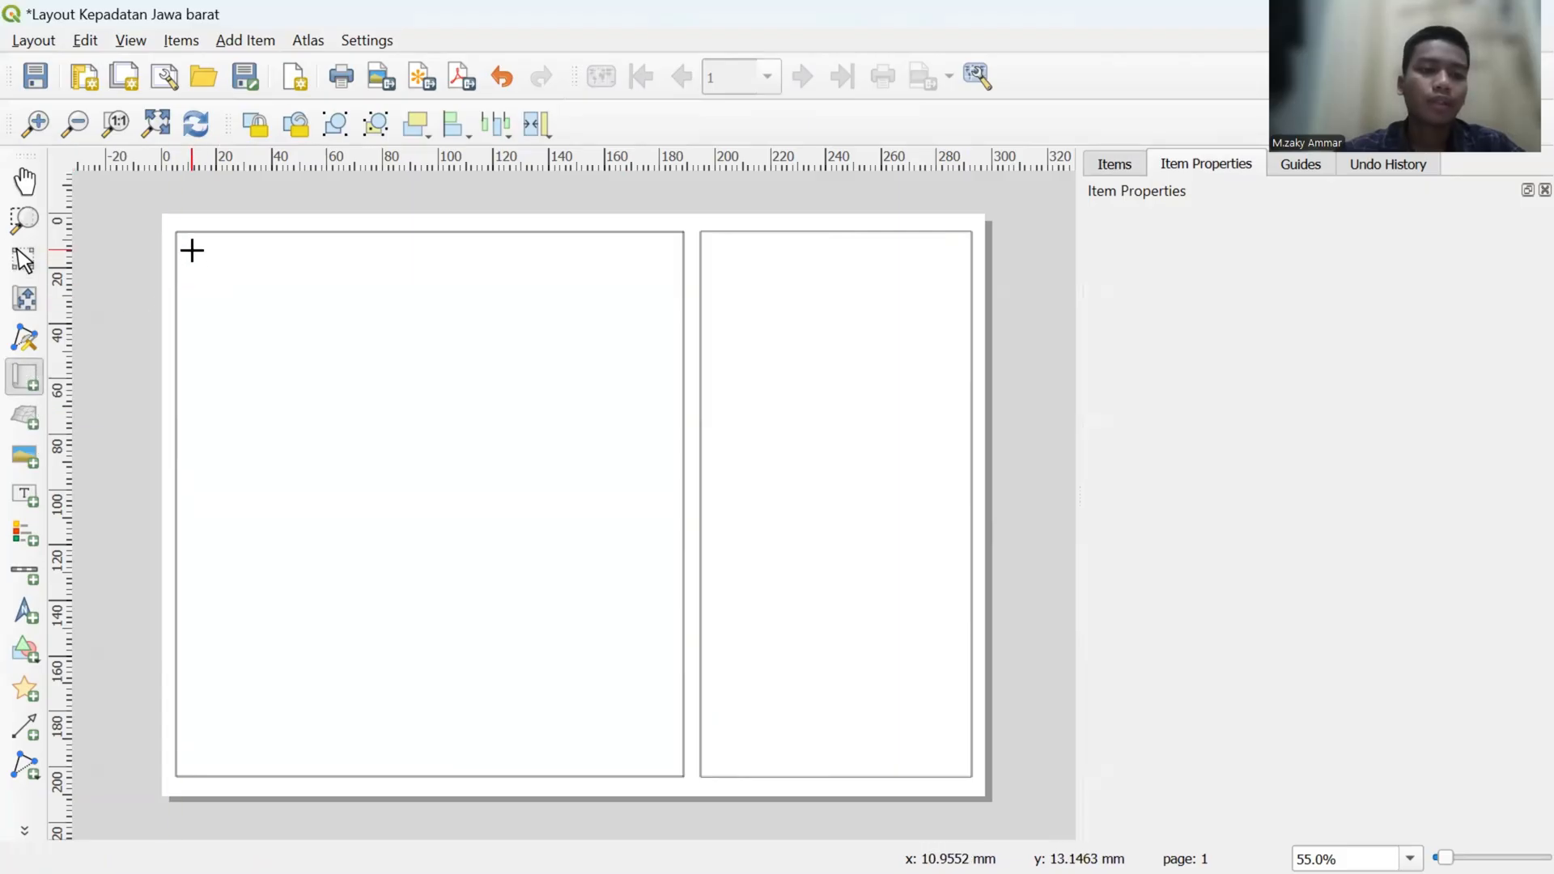
{"action": "left_click_drag", "start_coordinate": [191, 250], "coordinate": [665, 763]}
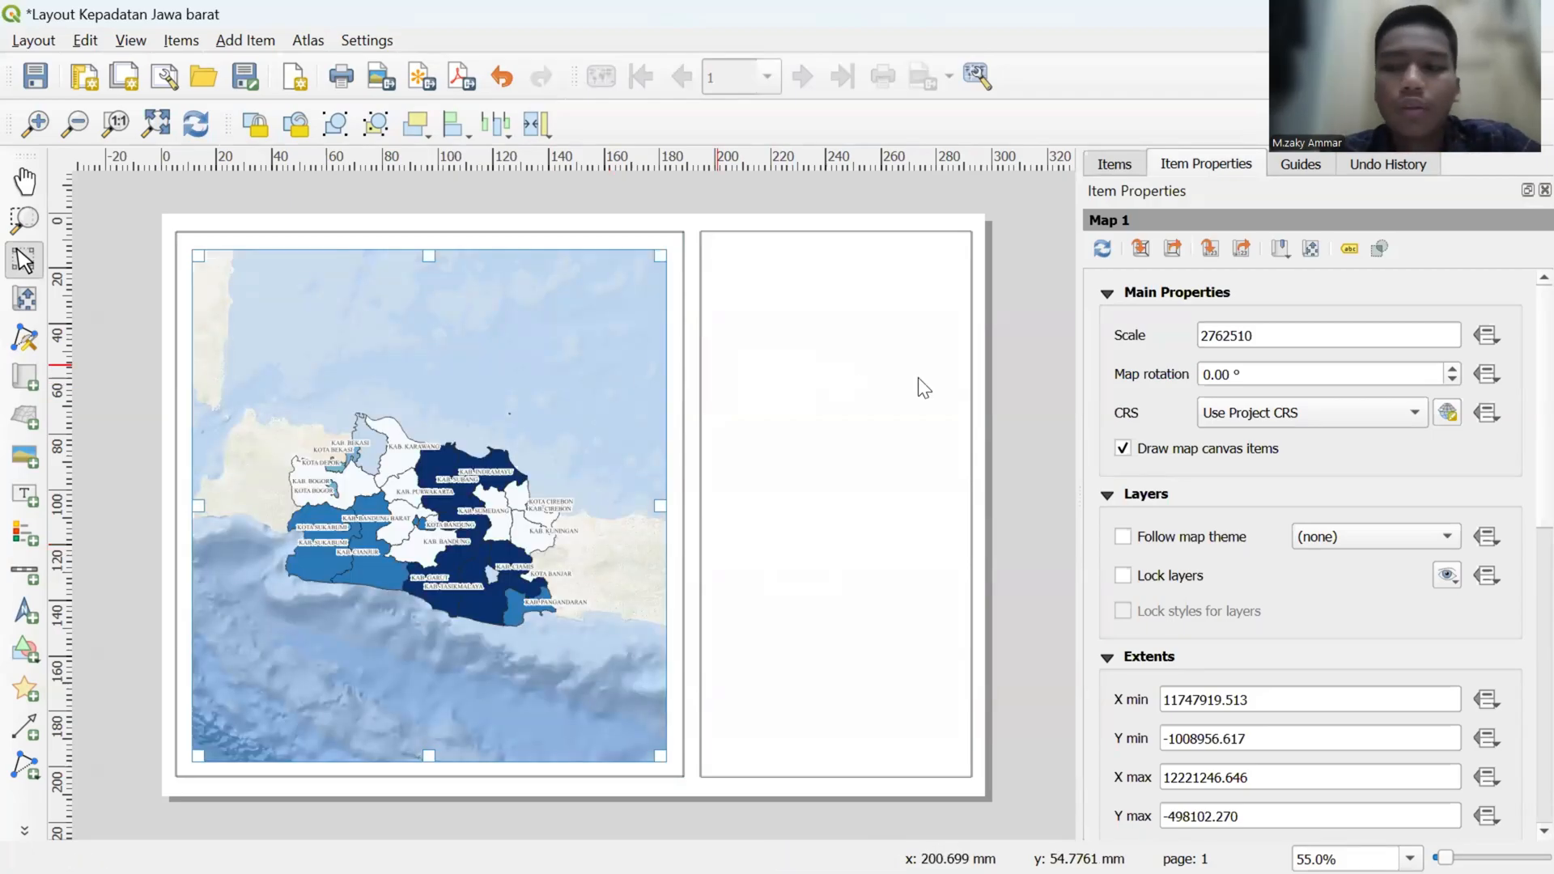
- Try a scale of 80000000 for the layout map
{"action": "left_click", "coordinate": [1256, 336]}
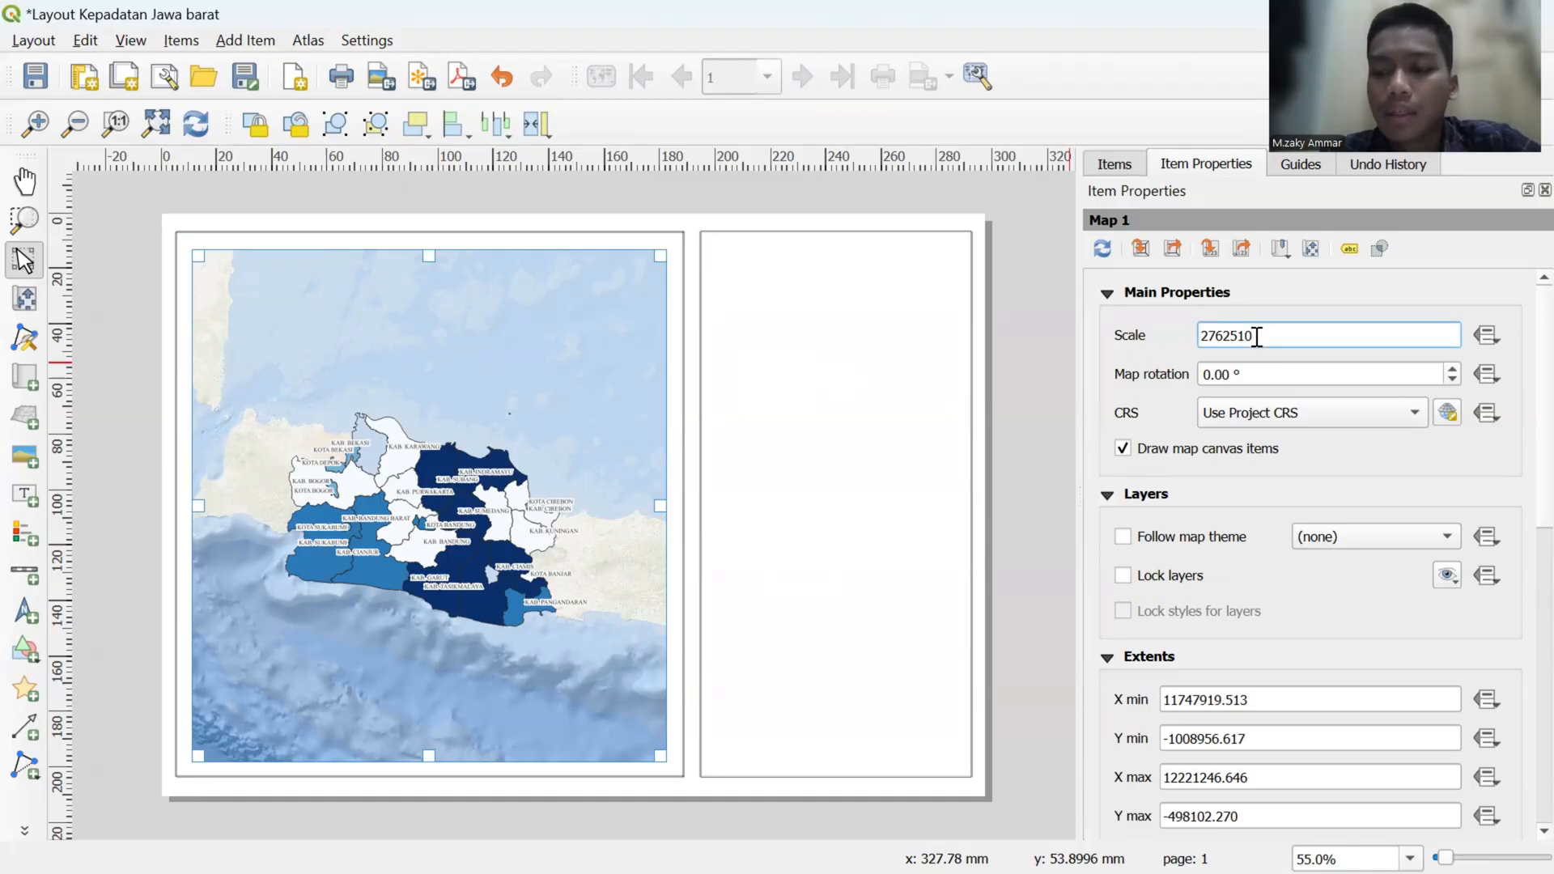
{"action": "key", "text": "BackSpace"}
{"action": "key", "text": "BackSpace"}
{"action": "key", "text": "BackSpace"}
{"action": "type", "text": "80"}
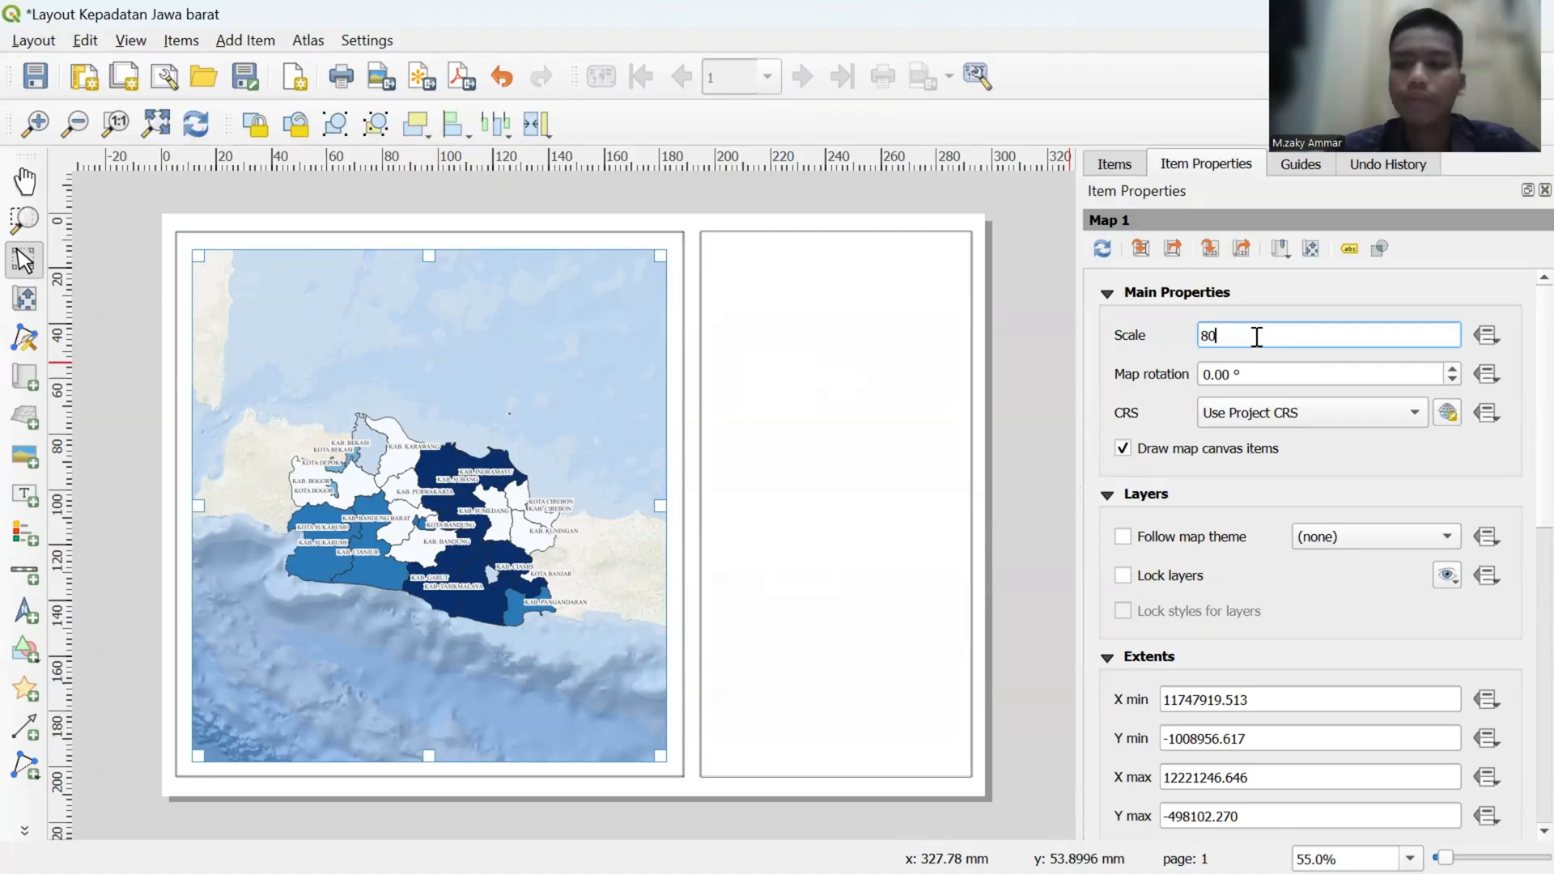
{"action": "type", "text": "000"}
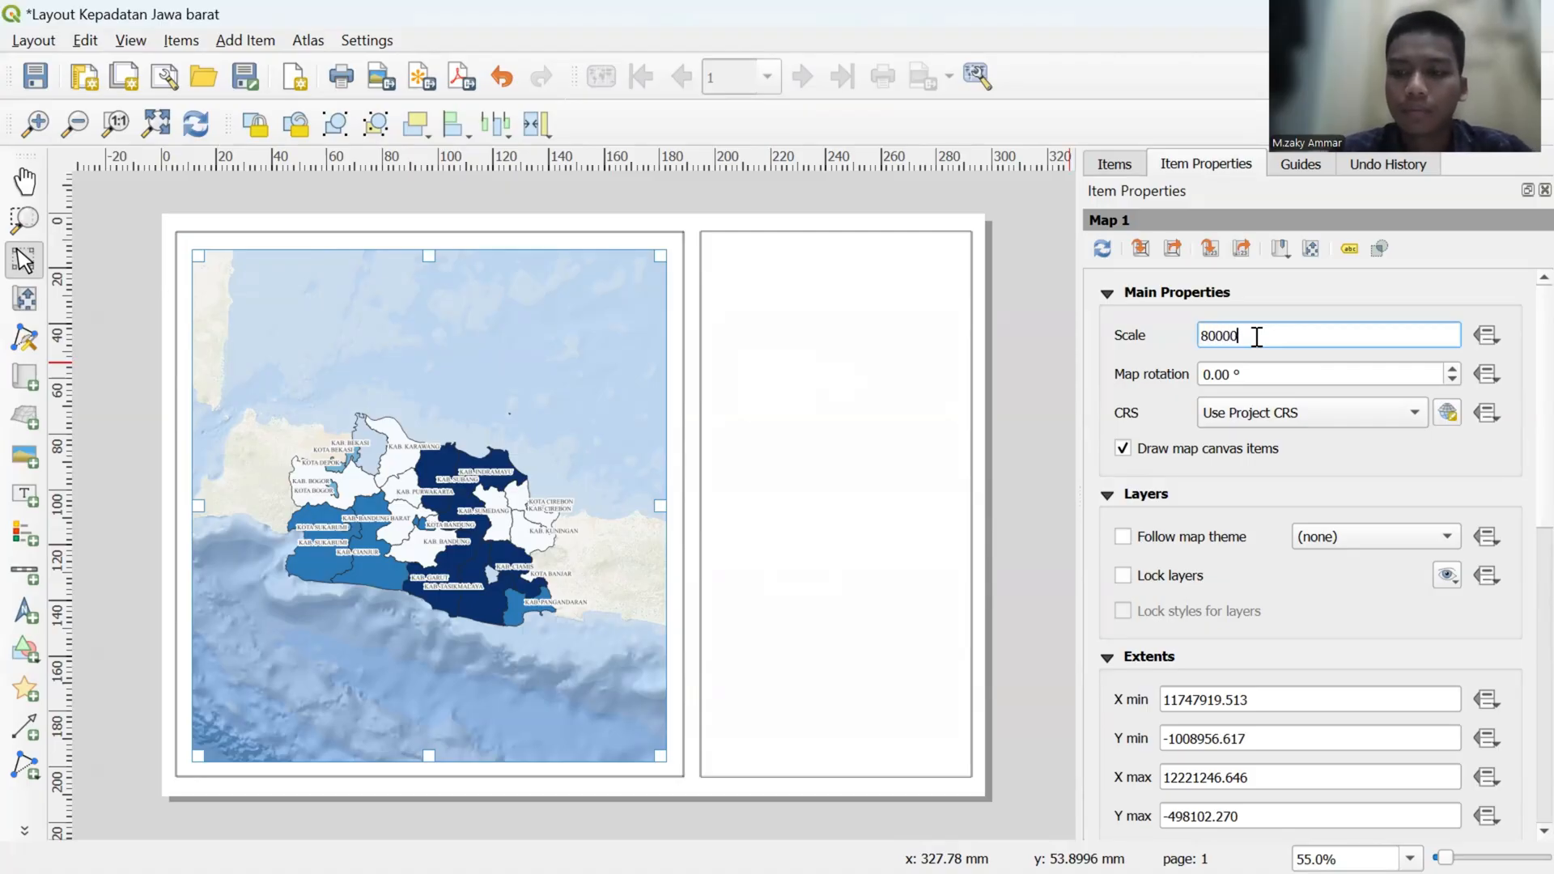
{"action": "type", "text": "000"}
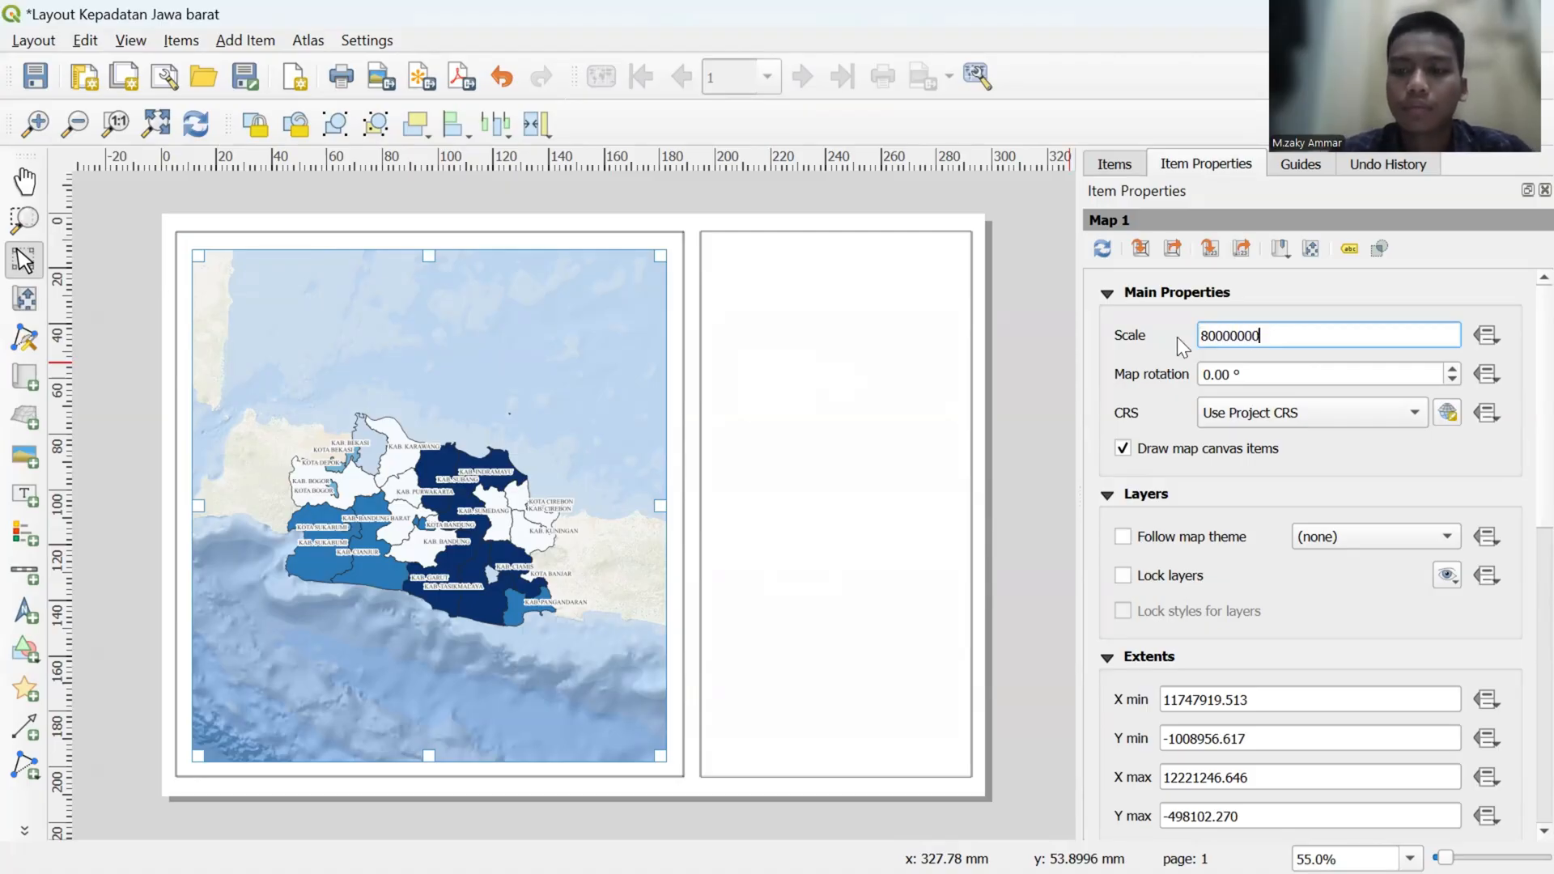
{"action": "key", "text": "Return"}
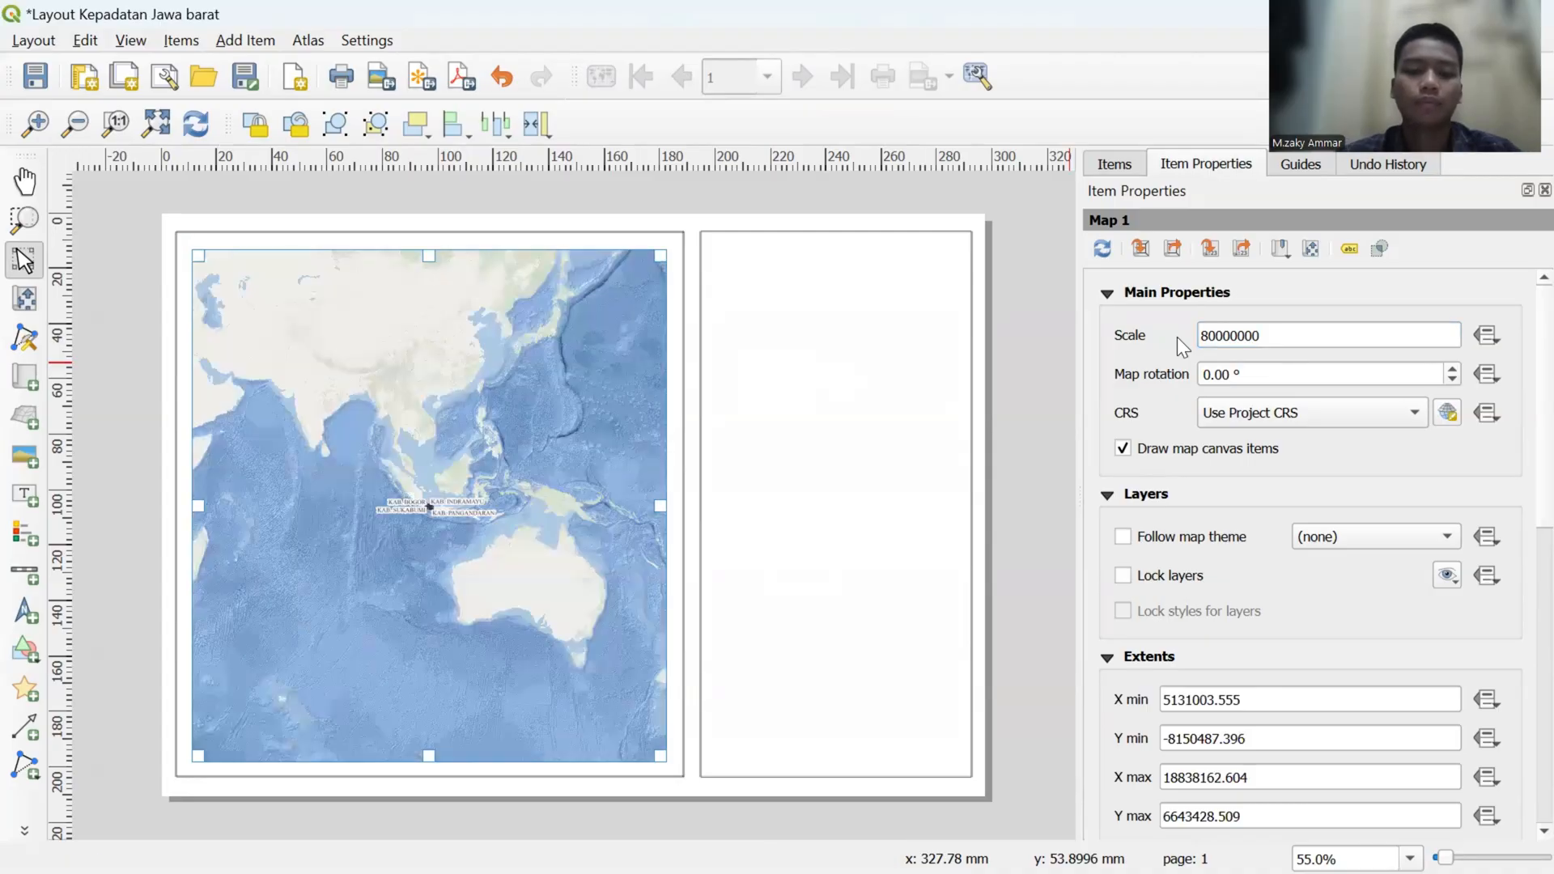
- Try map scales of 50000000 and 30000000 for the layout map
{"action": "left_click", "coordinate": [1209, 337]}
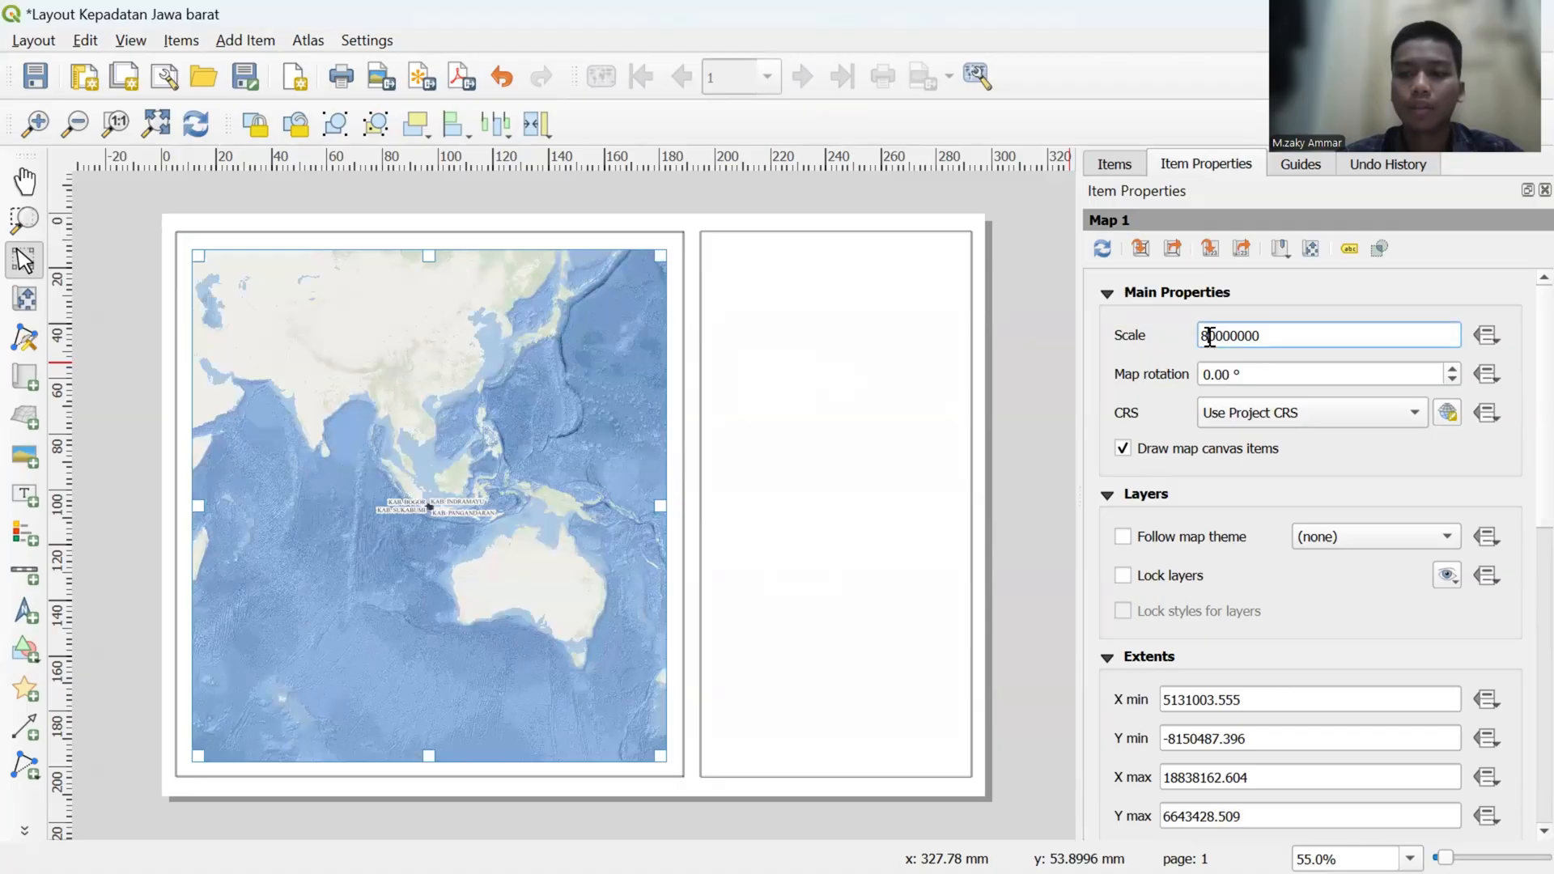
{"action": "key", "text": "BackSpace"}
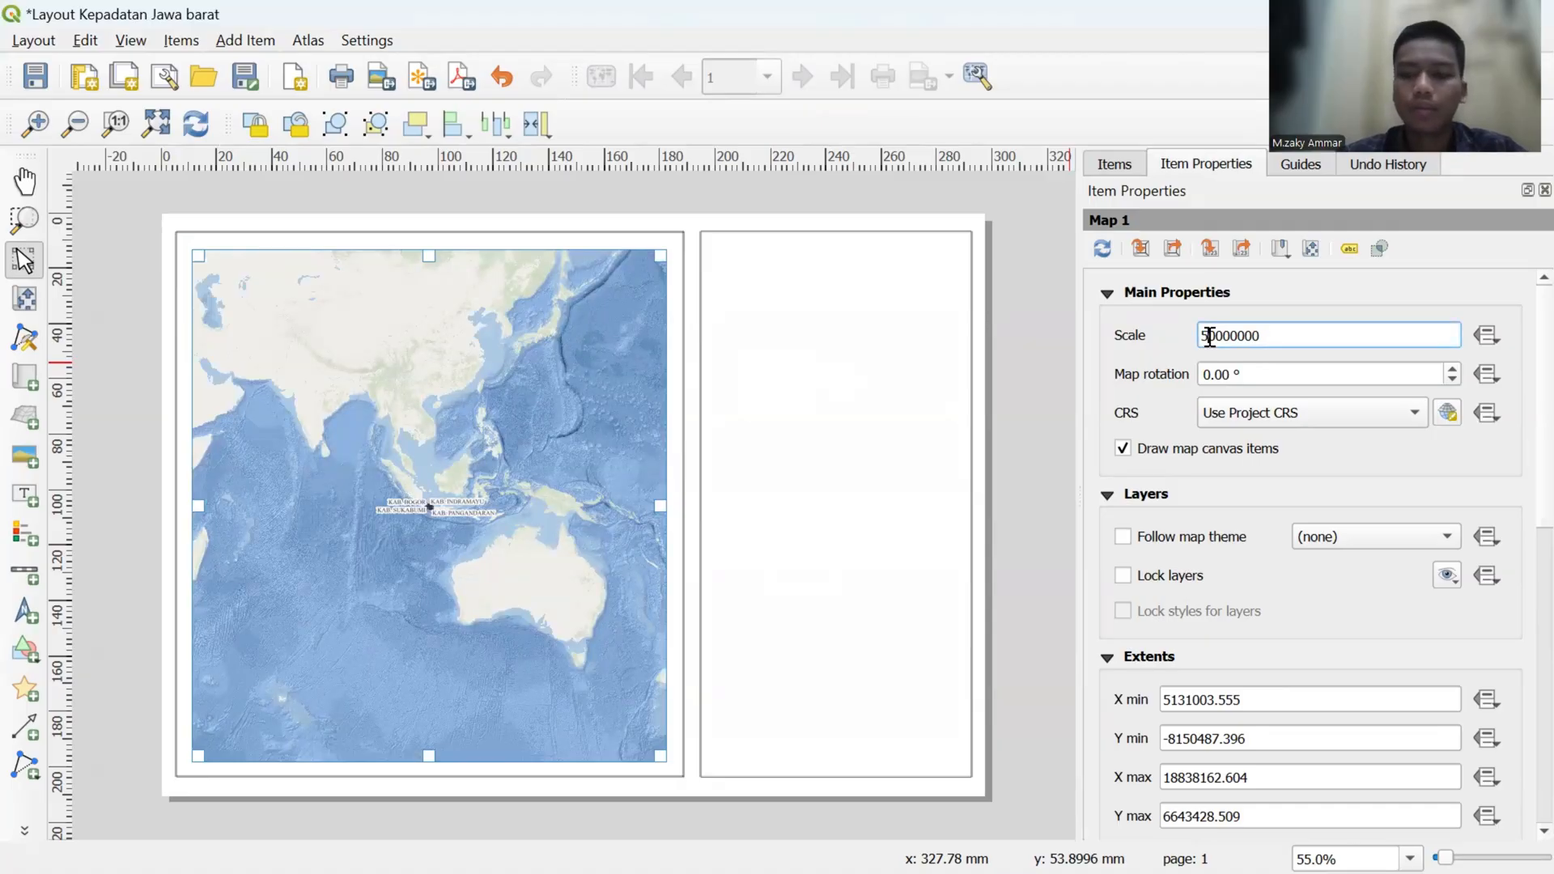
{"action": "type", "text": "5"}
{"action": "key", "text": "Return"}
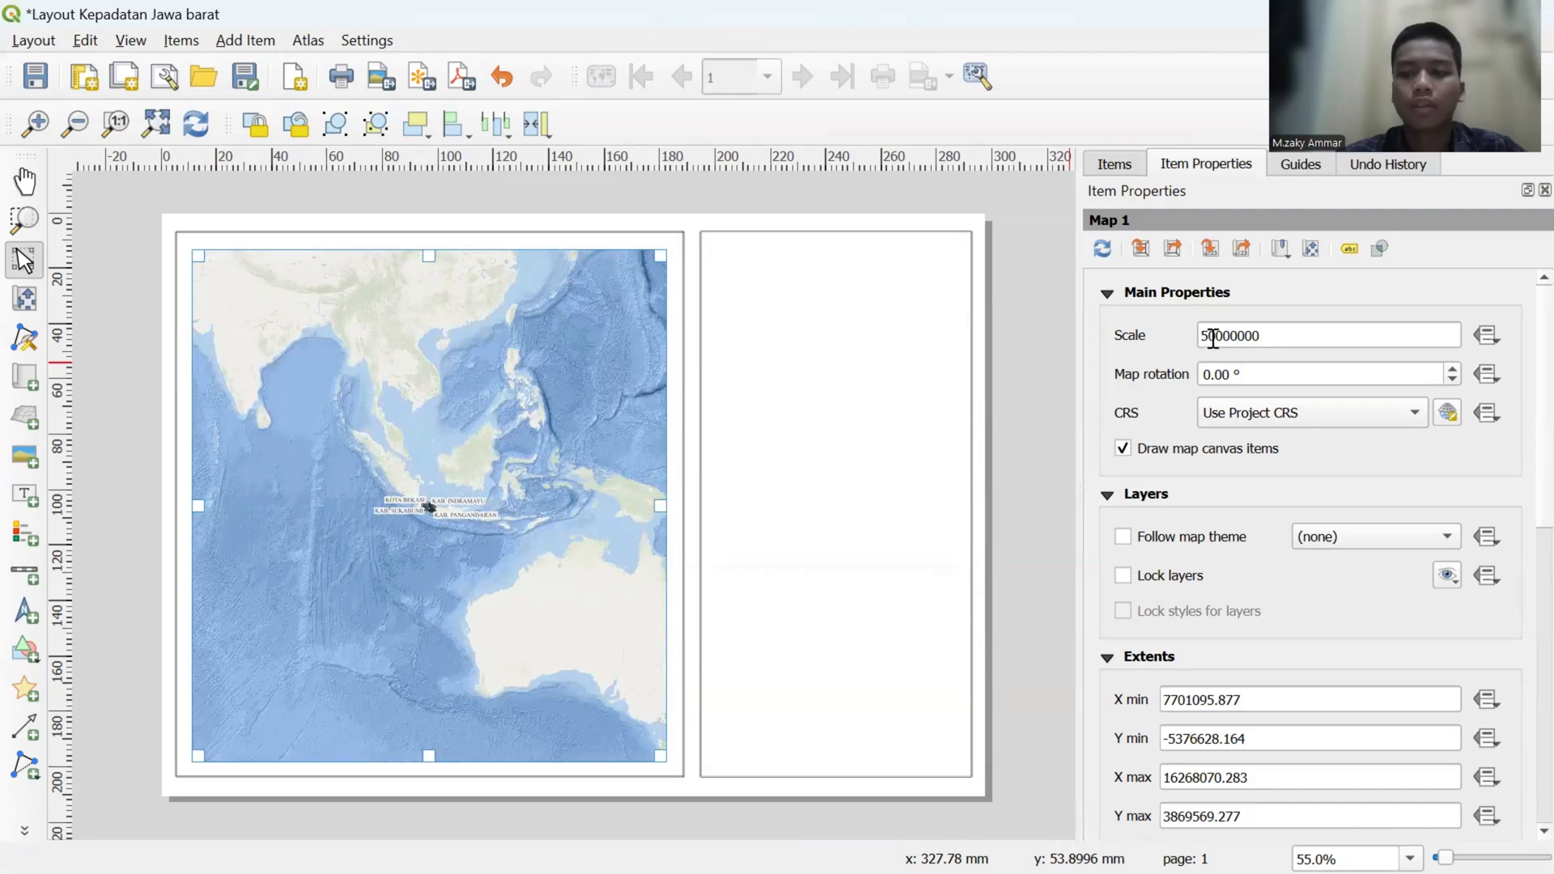
{"action": "left_click", "coordinate": [1211, 338]}
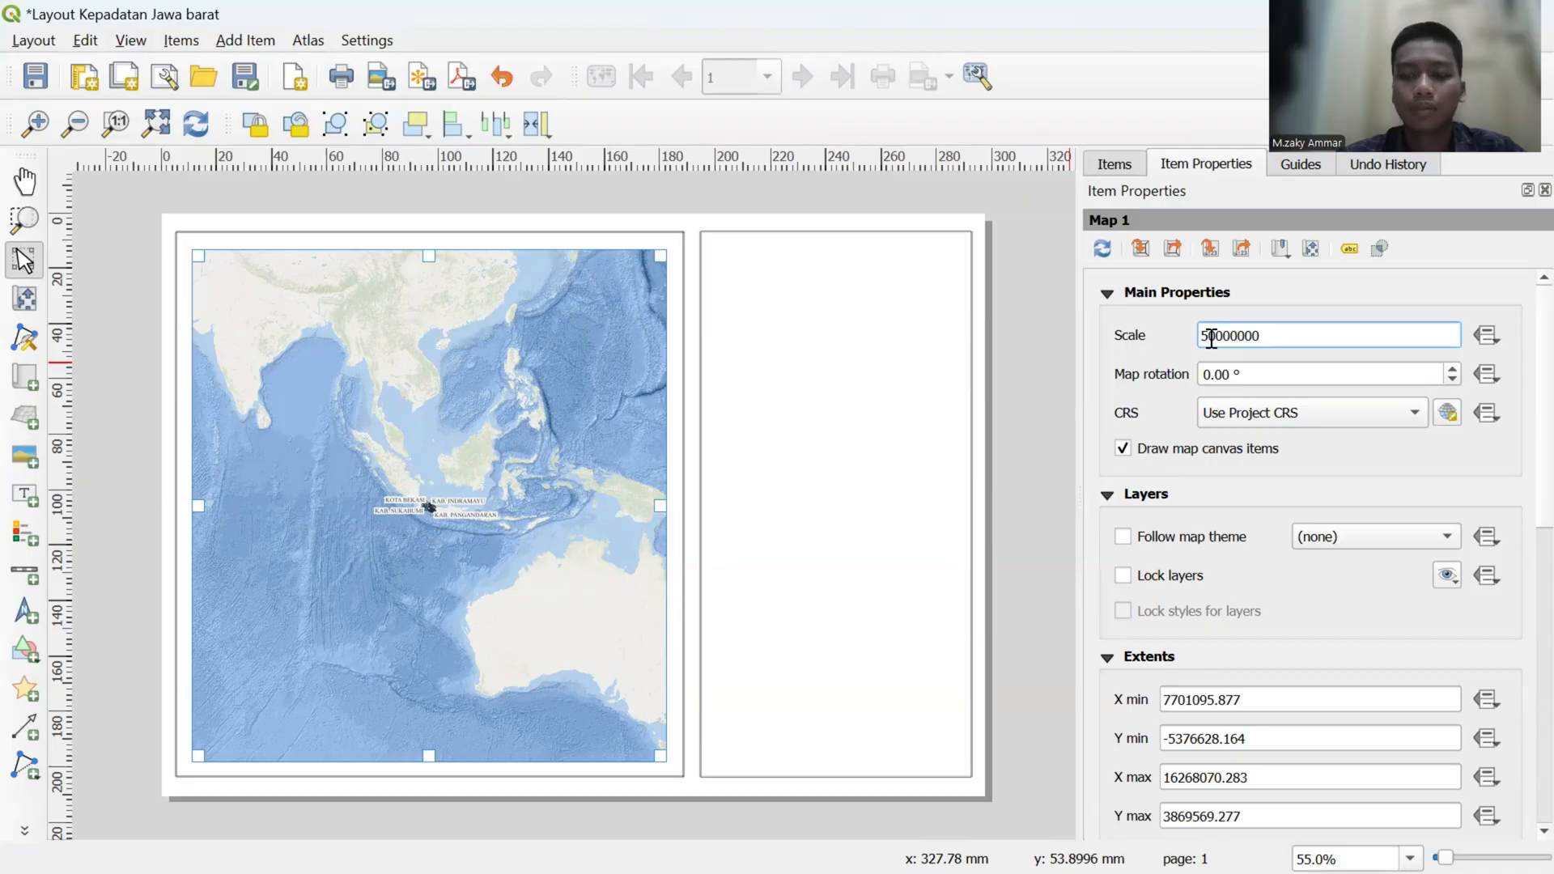
{"action": "key", "text": "BackSpace"}
{"action": "type", "text": "3"}
{"action": "key", "text": "Return"}
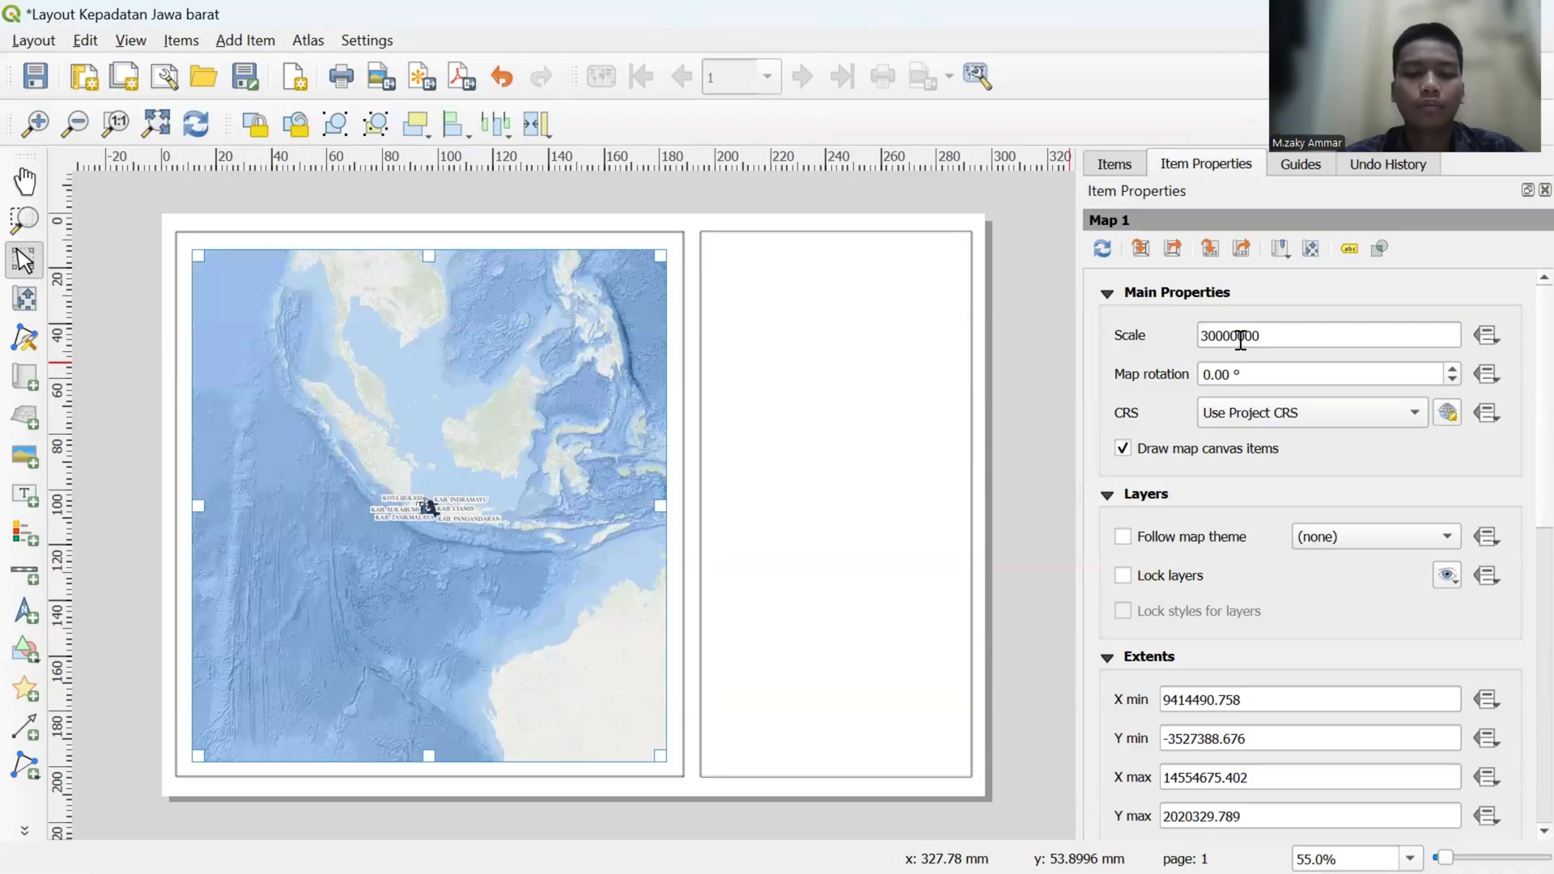
- Try a scale of 3000000 for the layout map
{"action": "left_click", "coordinate": [1206, 338]}
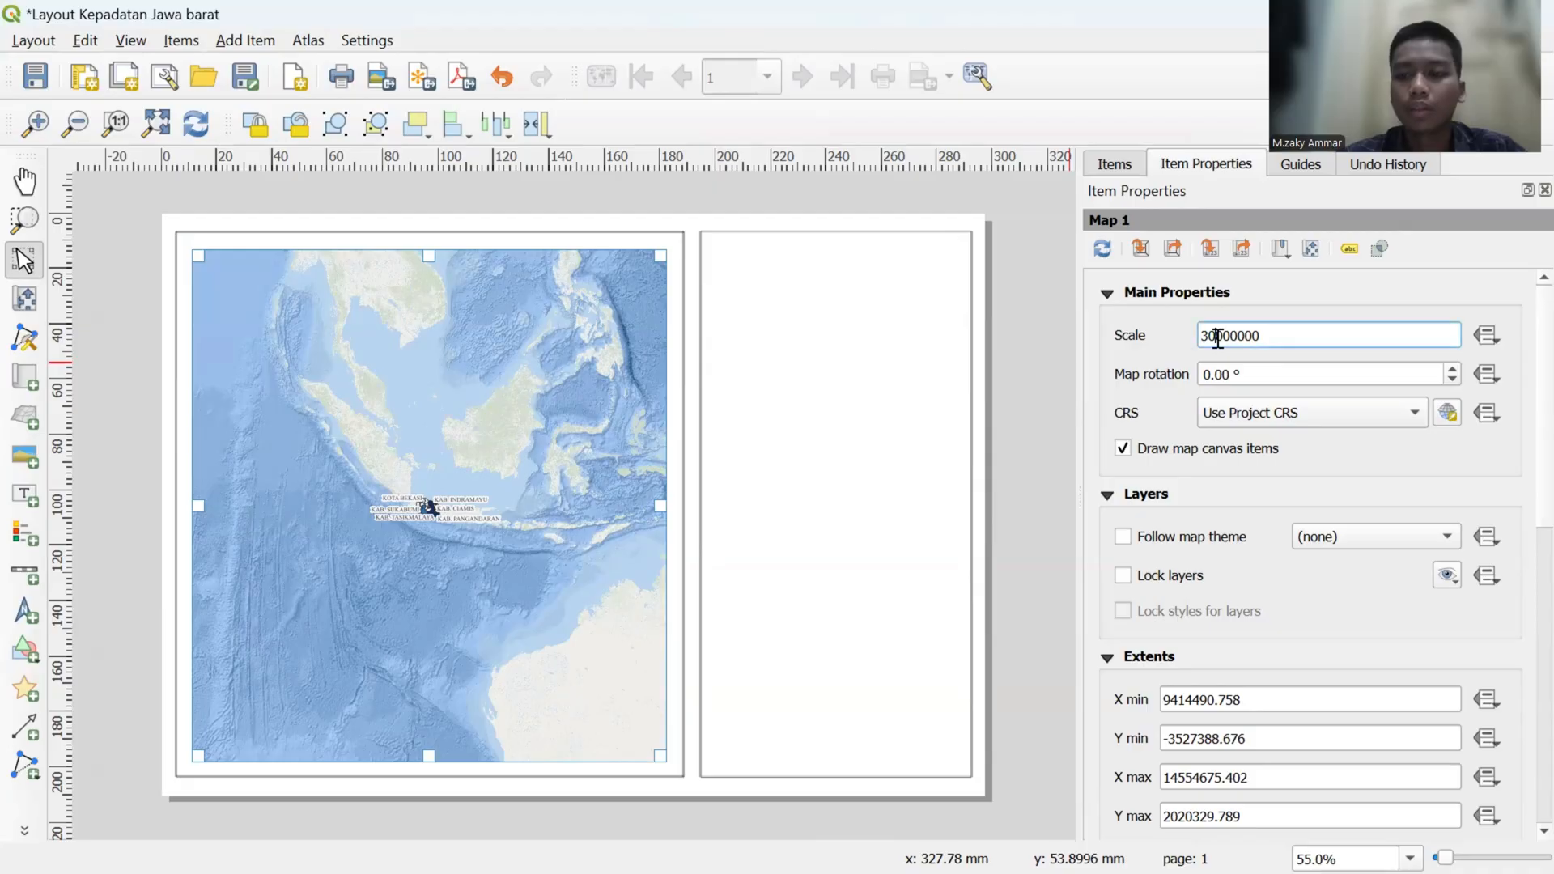
{"action": "key", "text": "Delete"}
{"action": "key", "text": "Return"}
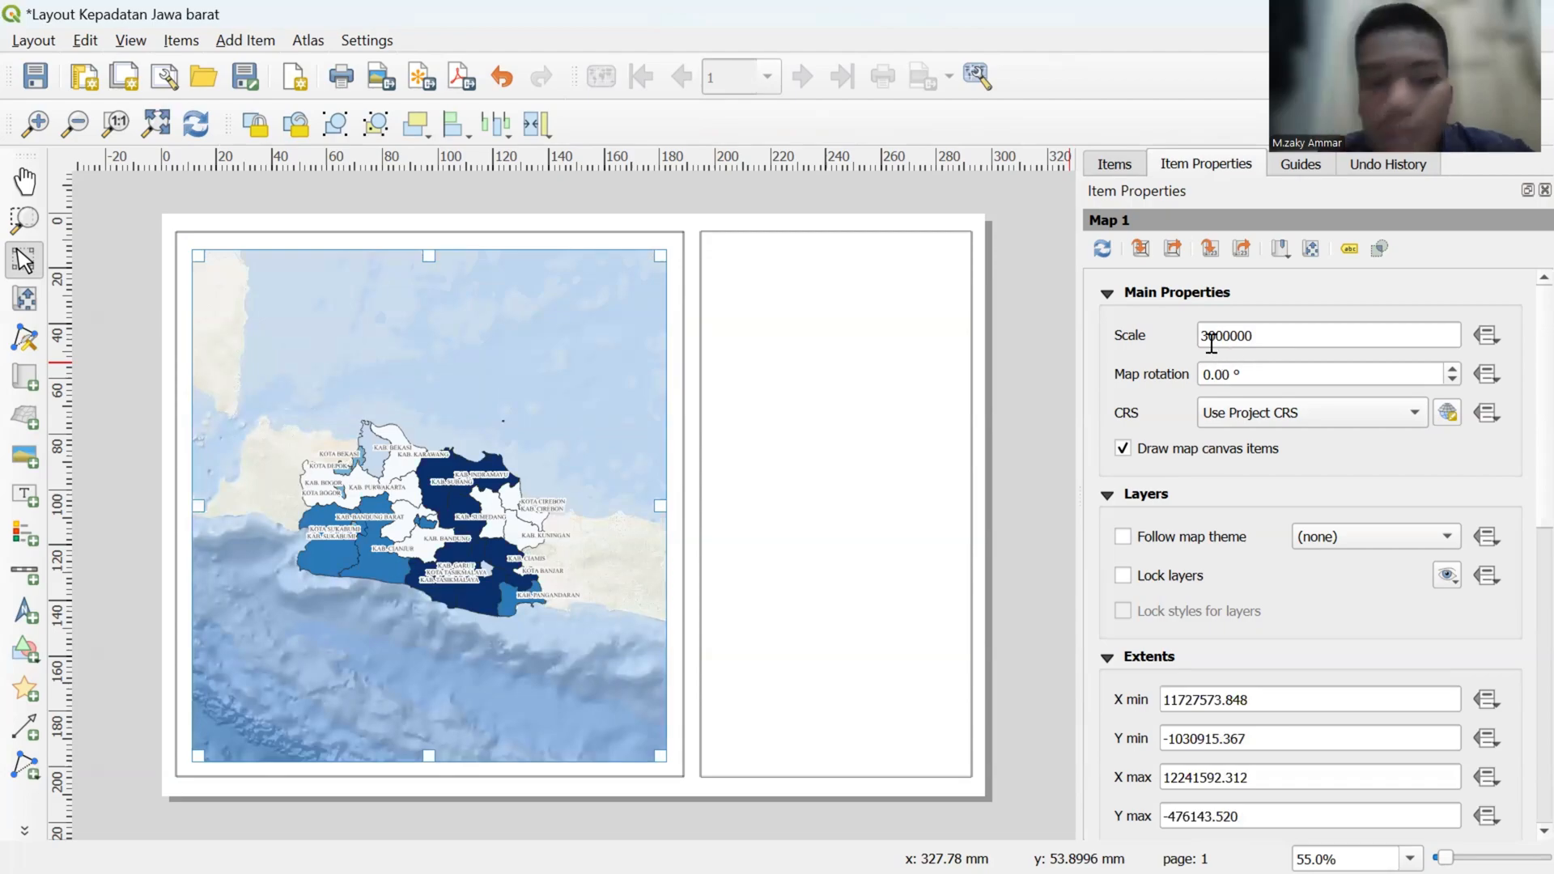
- Set the scale of the layout map to 2000000
{"action": "left_click", "coordinate": [1210, 336]}
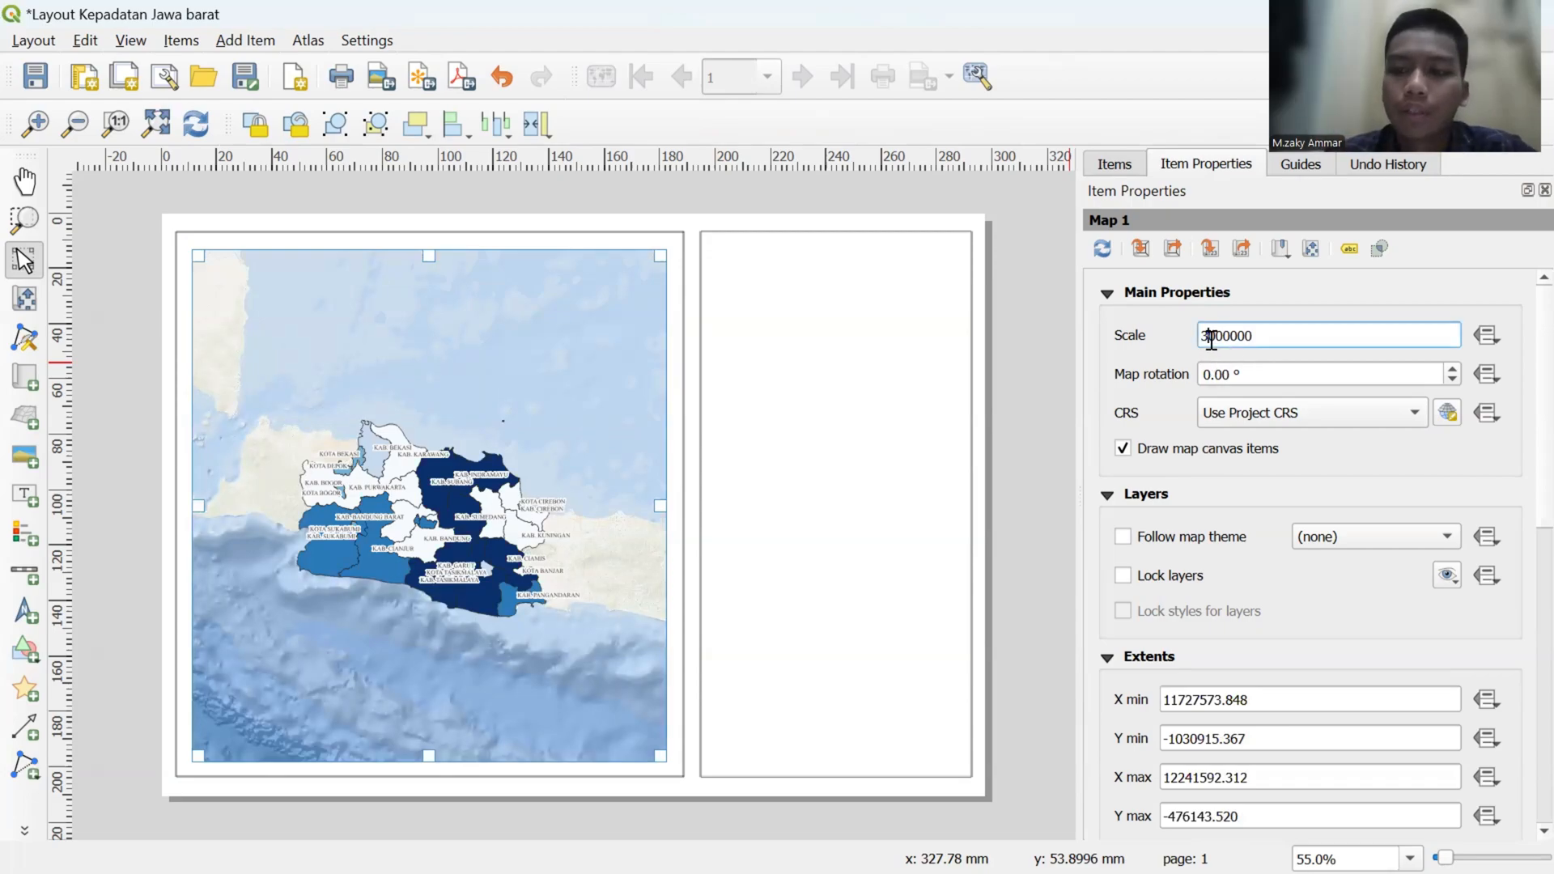
{"action": "key", "text": "BackSpace"}
{"action": "type", "text": "2"}
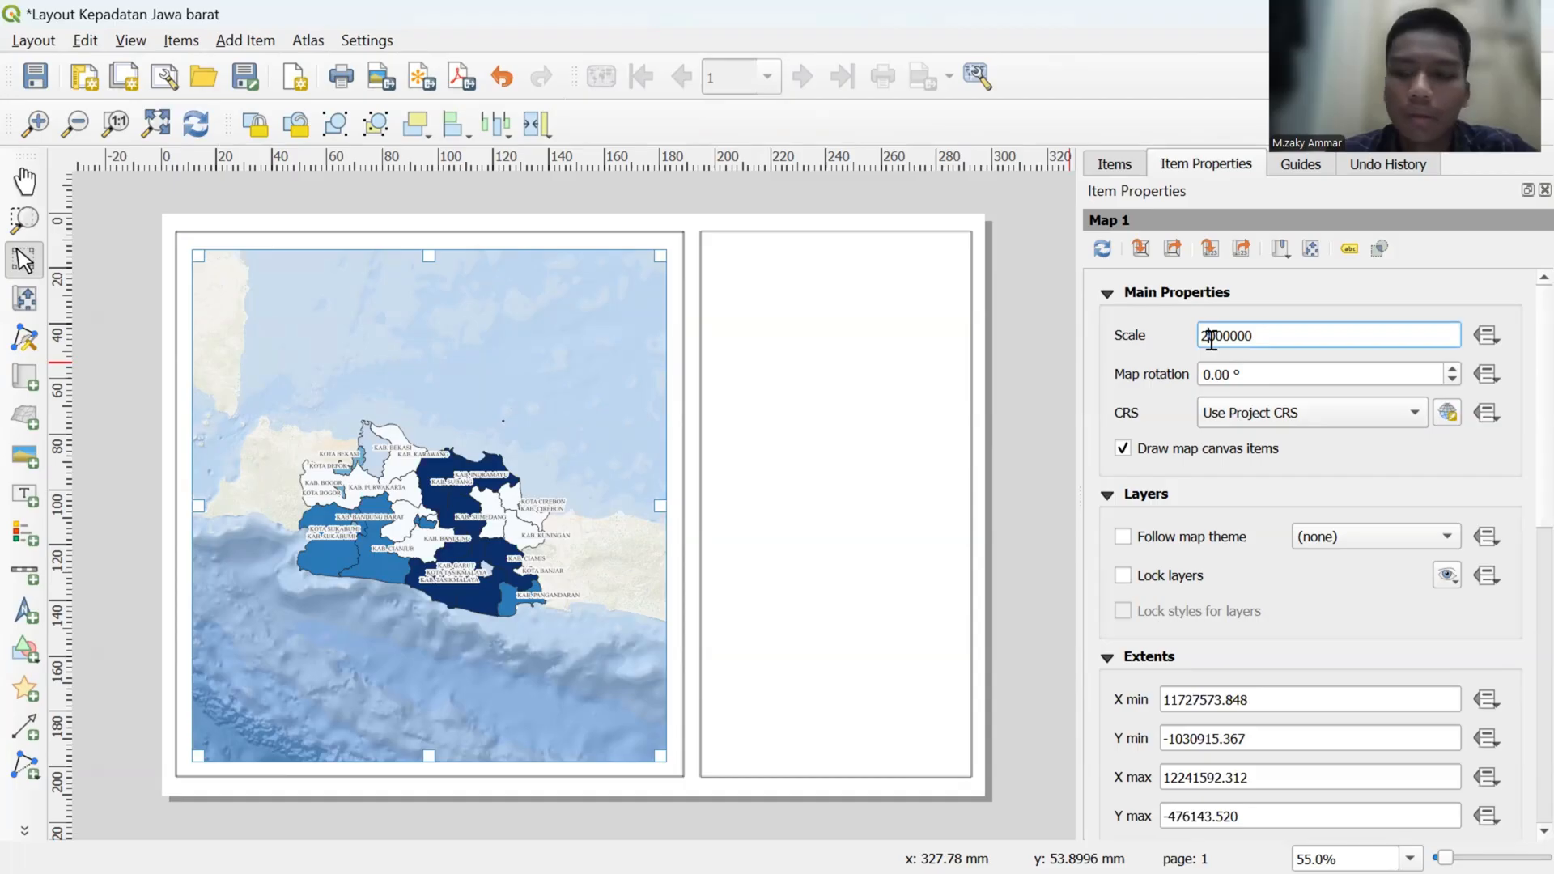
{"action": "key", "text": "Return"}
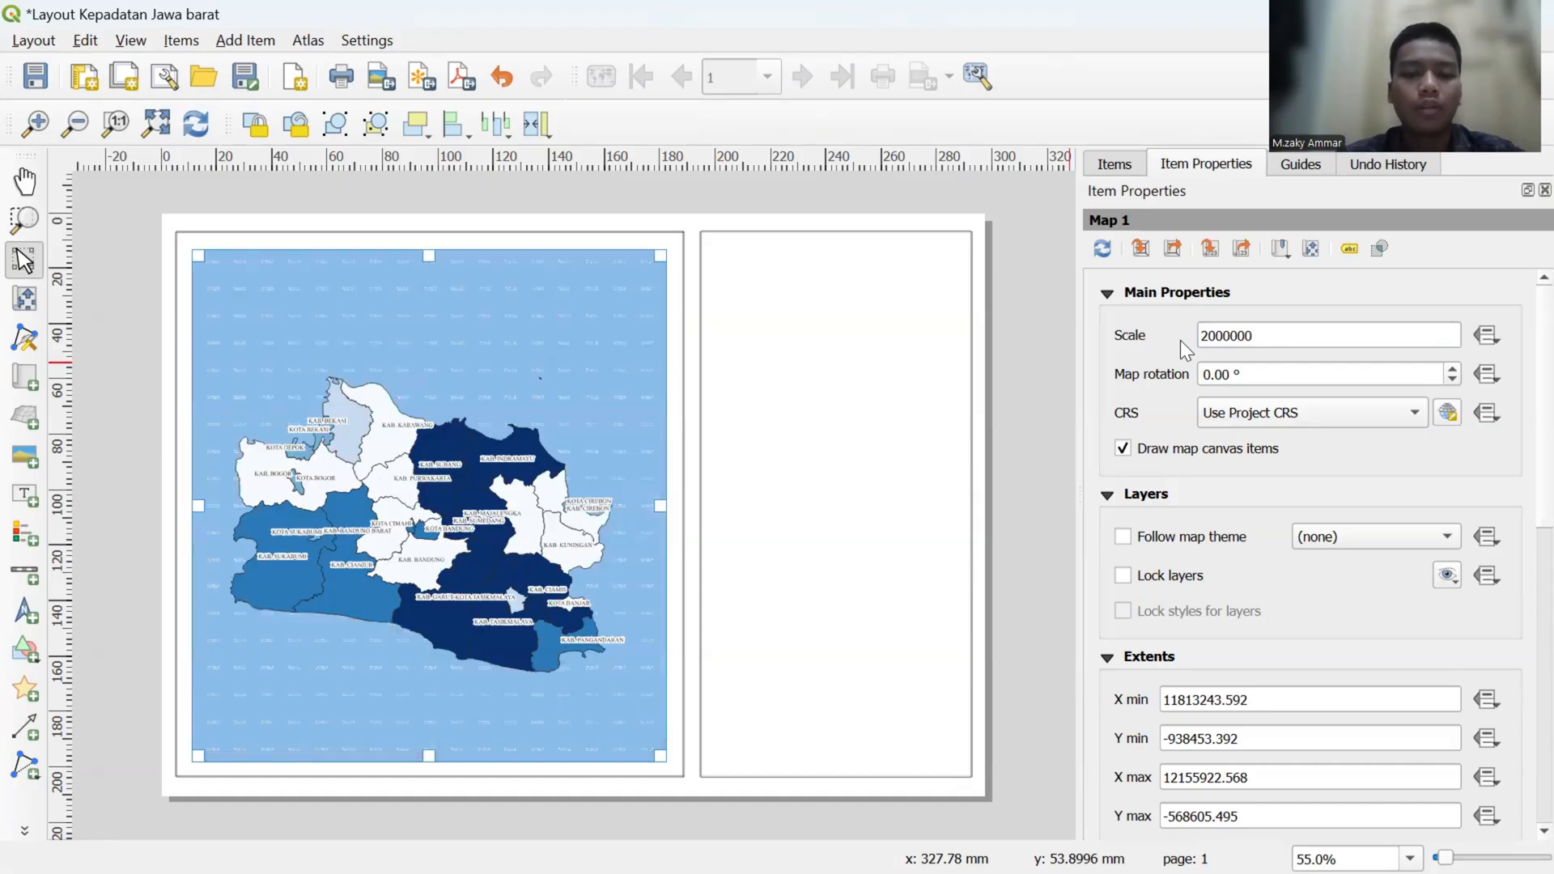
- Set the scale of the layout map to 2100000
{"action": "left_click", "coordinate": [1209, 337]}
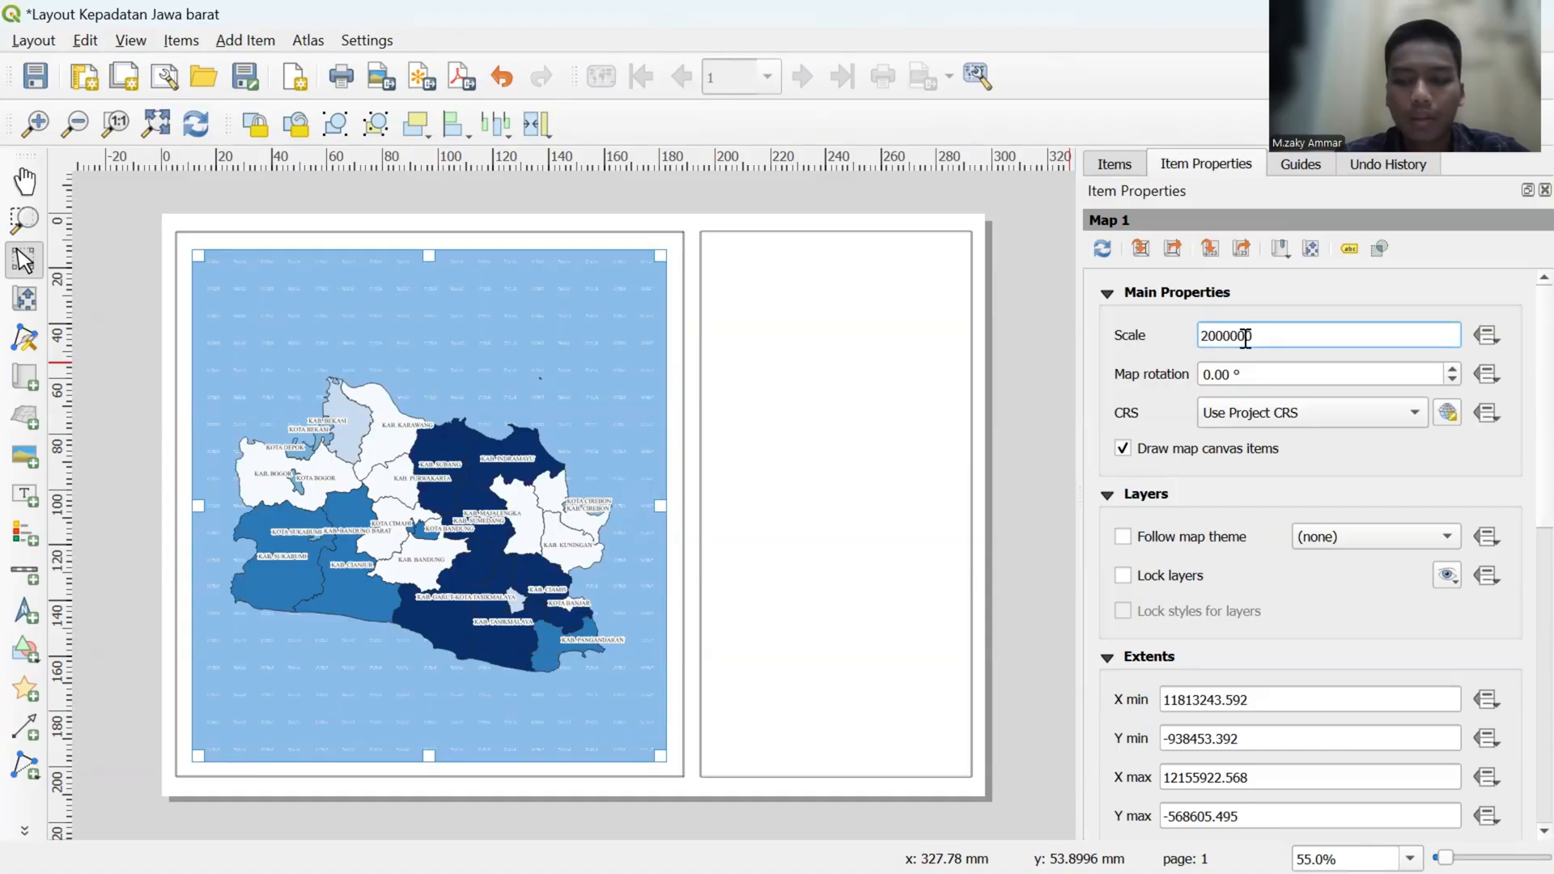
{"action": "type", "text": "1"}
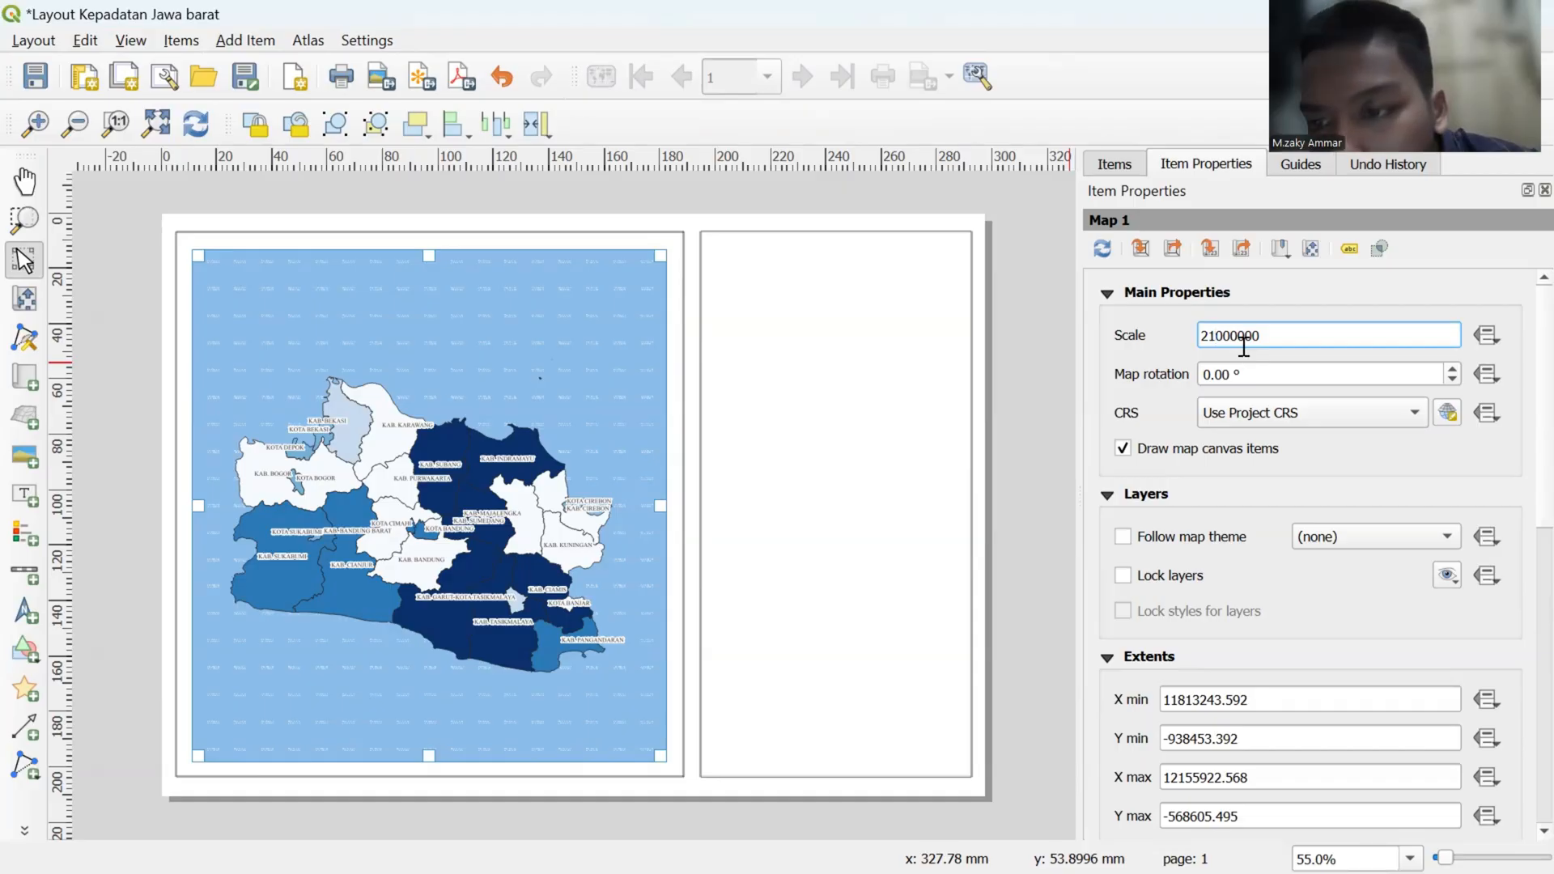
{"action": "left_click", "coordinate": [1261, 336]}
{"action": "key", "text": "BackSpace"}
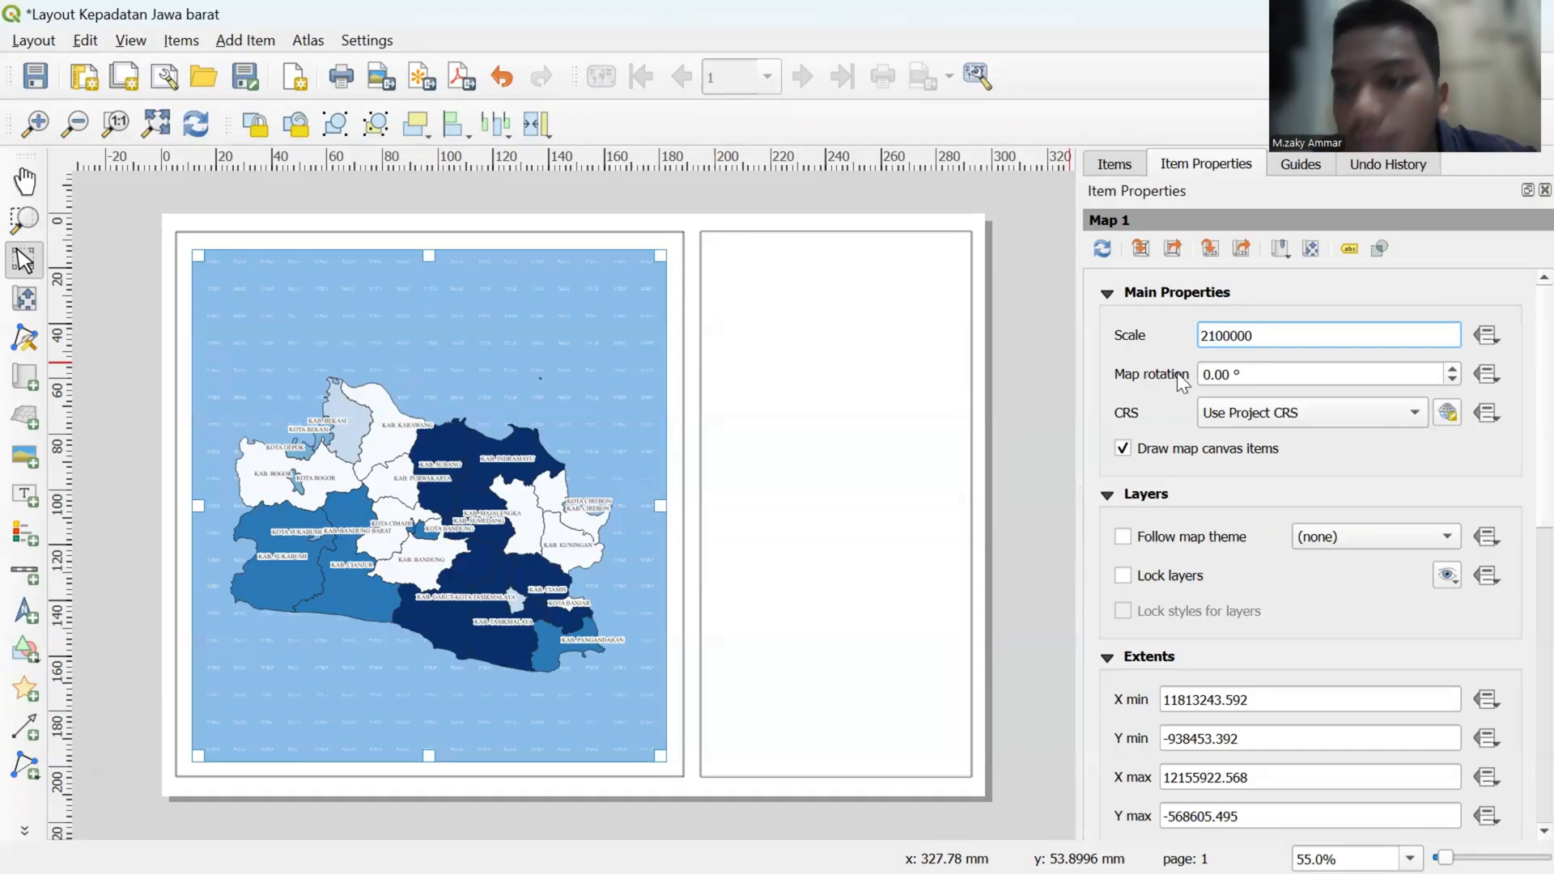
{"action": "key", "text": "Return"}
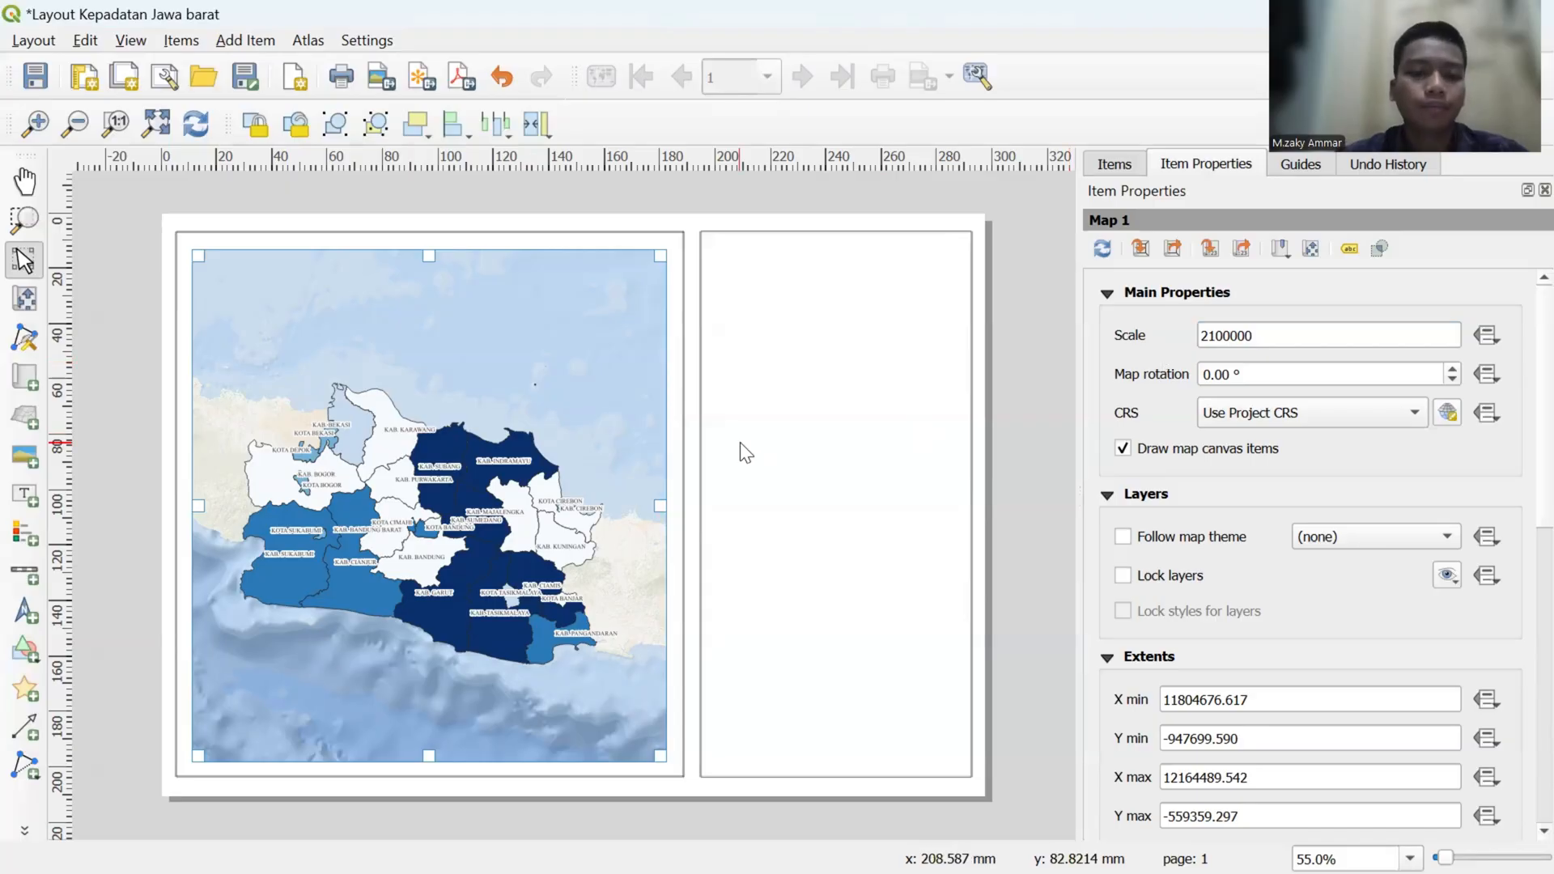
- Shift the content of the layout map slightly east so the province sits further right within its frame
{"action": "left_click", "coordinate": [26, 299]}
{"action": "mouse_move", "coordinate": [409, 446]}
{"action": "left_mouse_down"}
{"action": "mouse_move", "coordinate": [433, 429]}
{"action": "mouse_move", "coordinate": [432, 445]}
{"action": "left_mouse_up"}
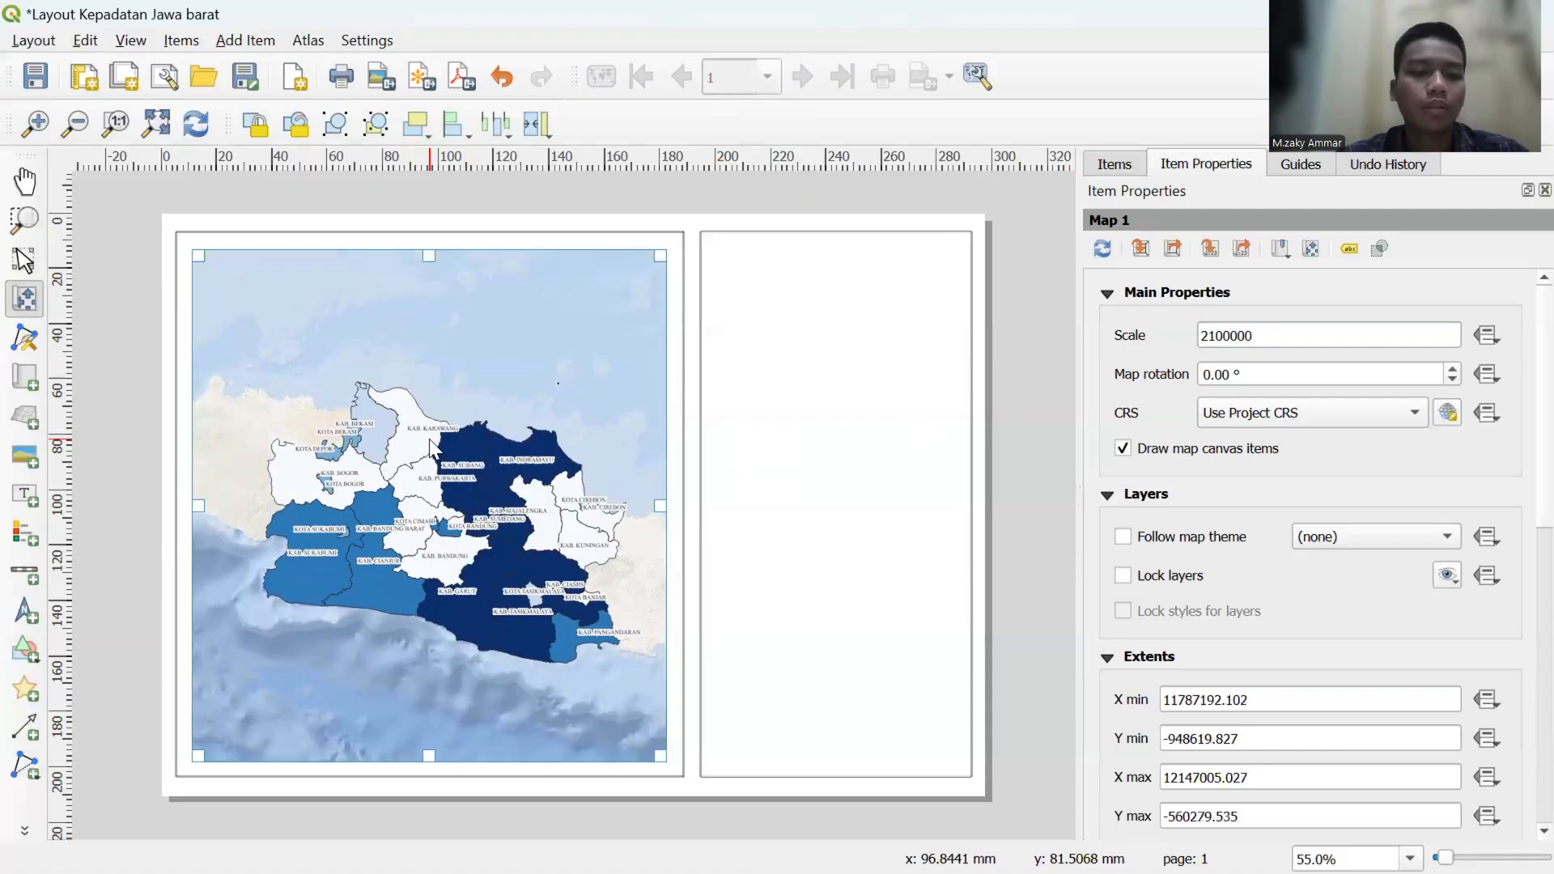
{"action": "left_click", "coordinate": [25, 259]}
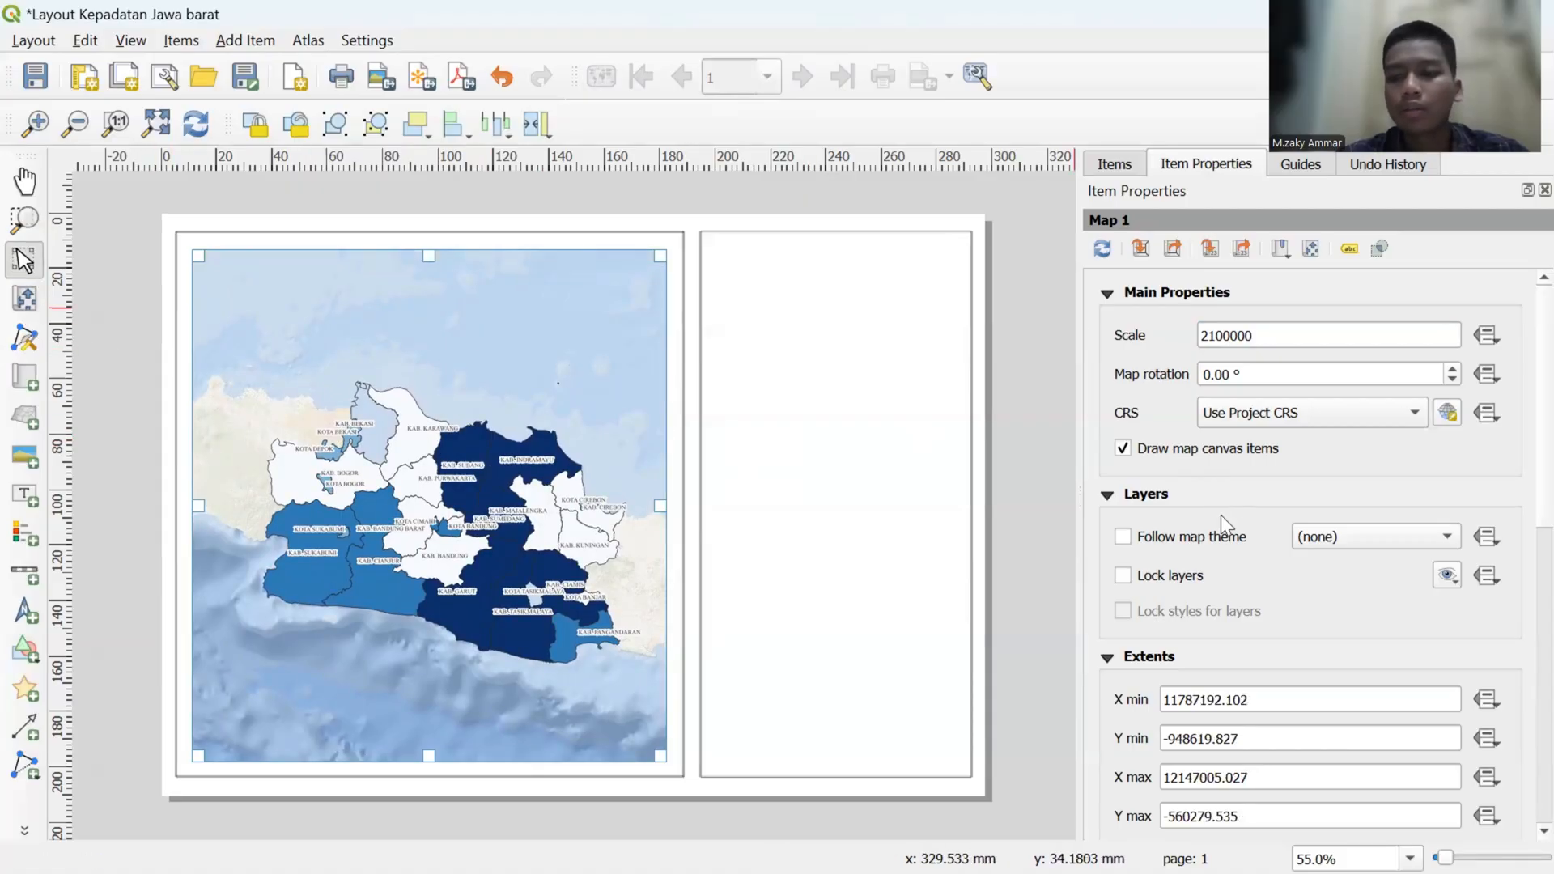
- Add a grid to the layout map and open the new grid's properties for editing
{"action": "scroll", "coordinate": [1221, 517], "scroll_direction": "down", "scroll_amount": 2}
{"action": "scroll", "coordinate": [1221, 514], "scroll_direction": "down", "scroll_amount": 5}
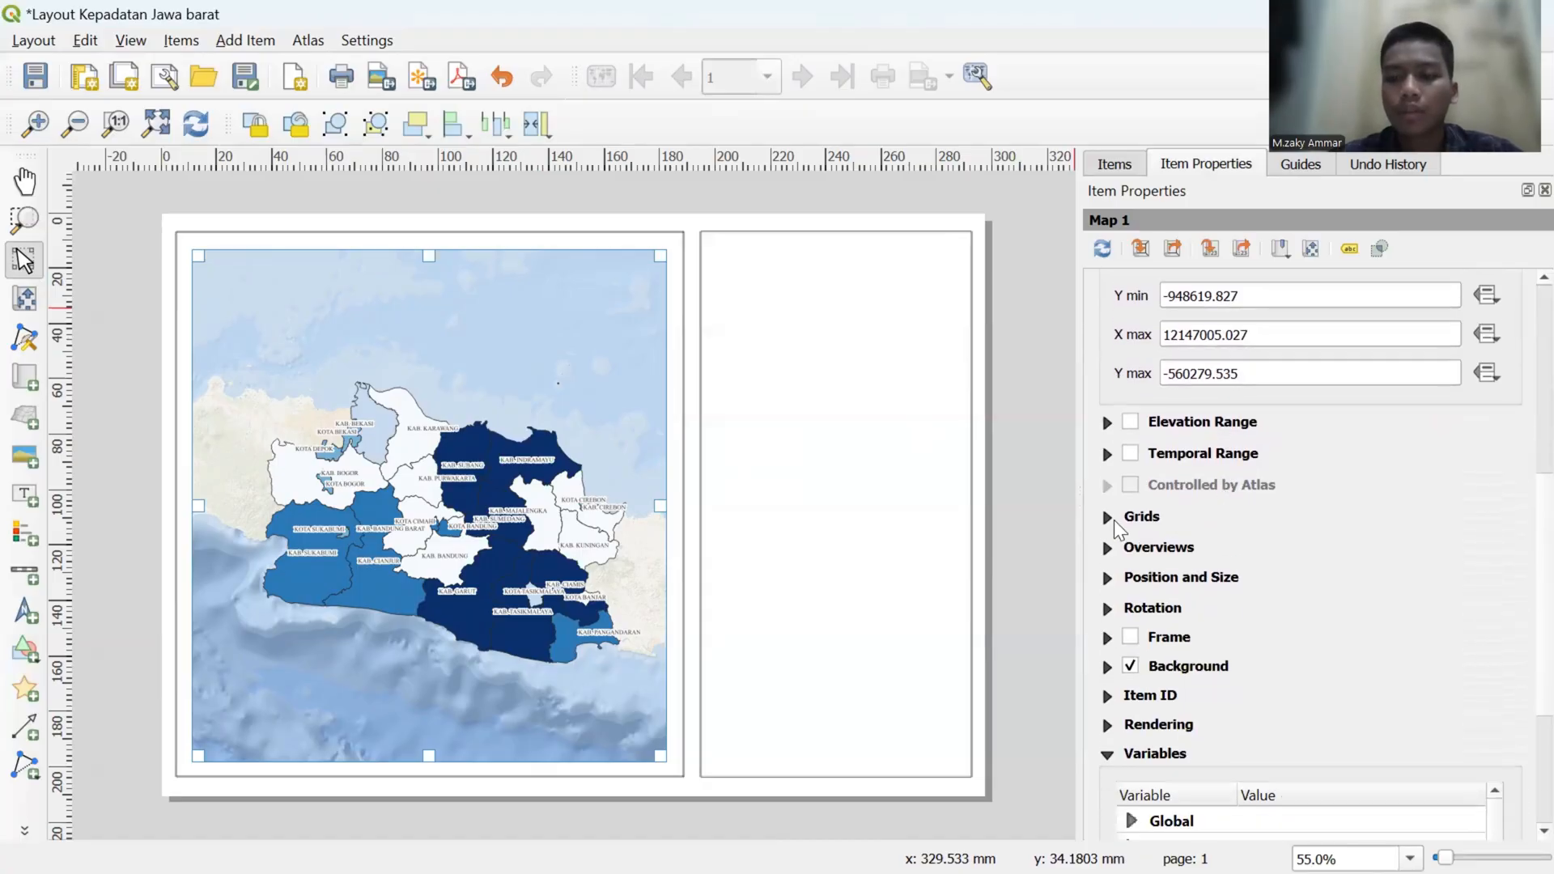
{"action": "left_click", "coordinate": [1108, 517]}
{"action": "left_click", "coordinate": [1141, 557]}
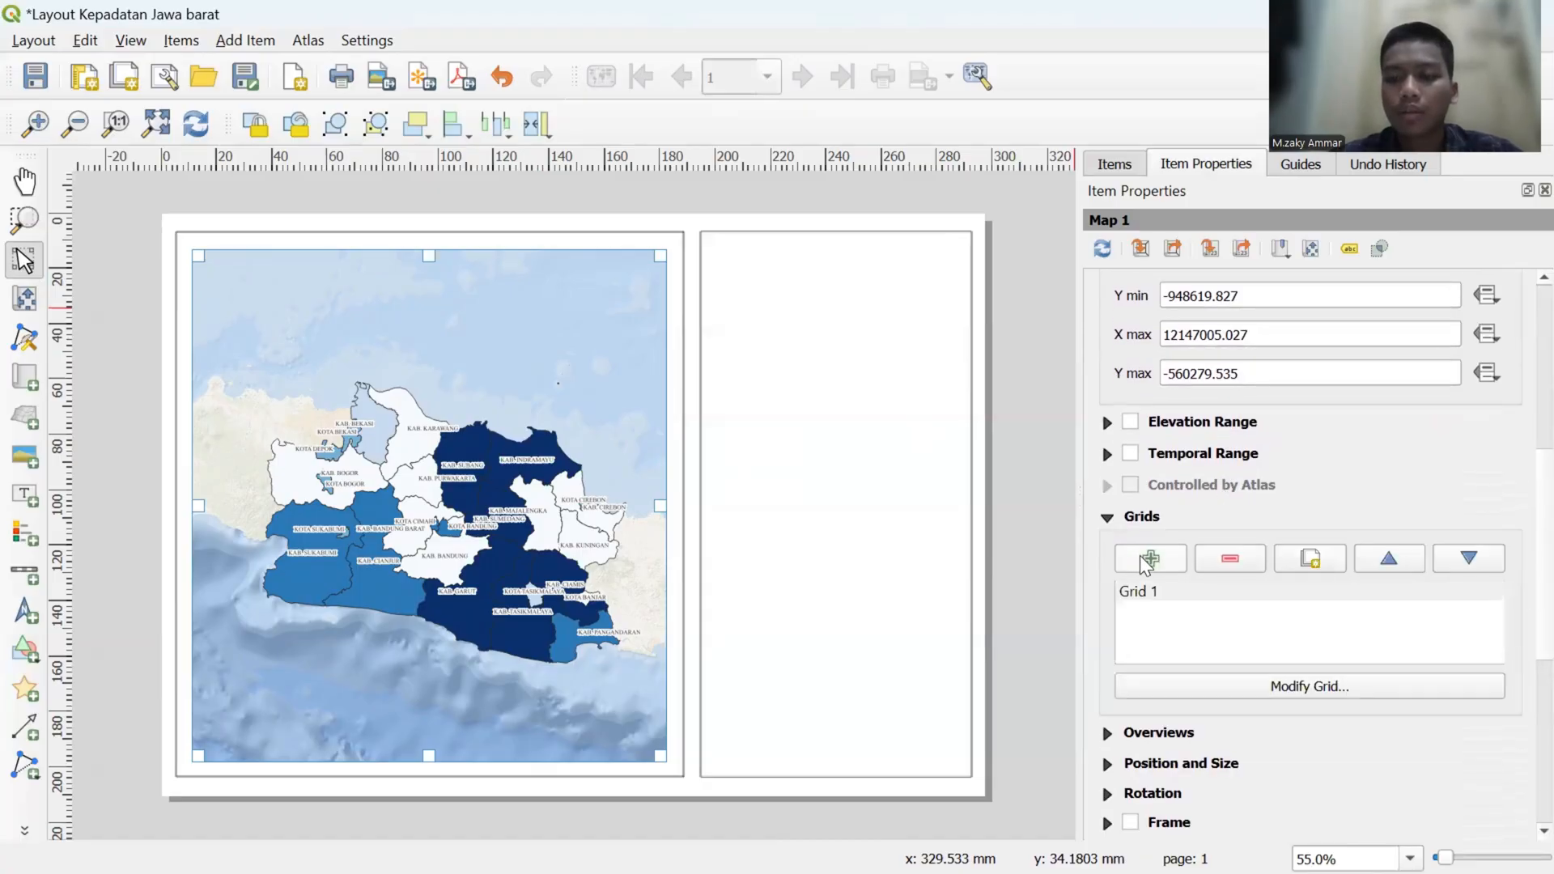
{"action": "left_click", "coordinate": [1149, 589]}
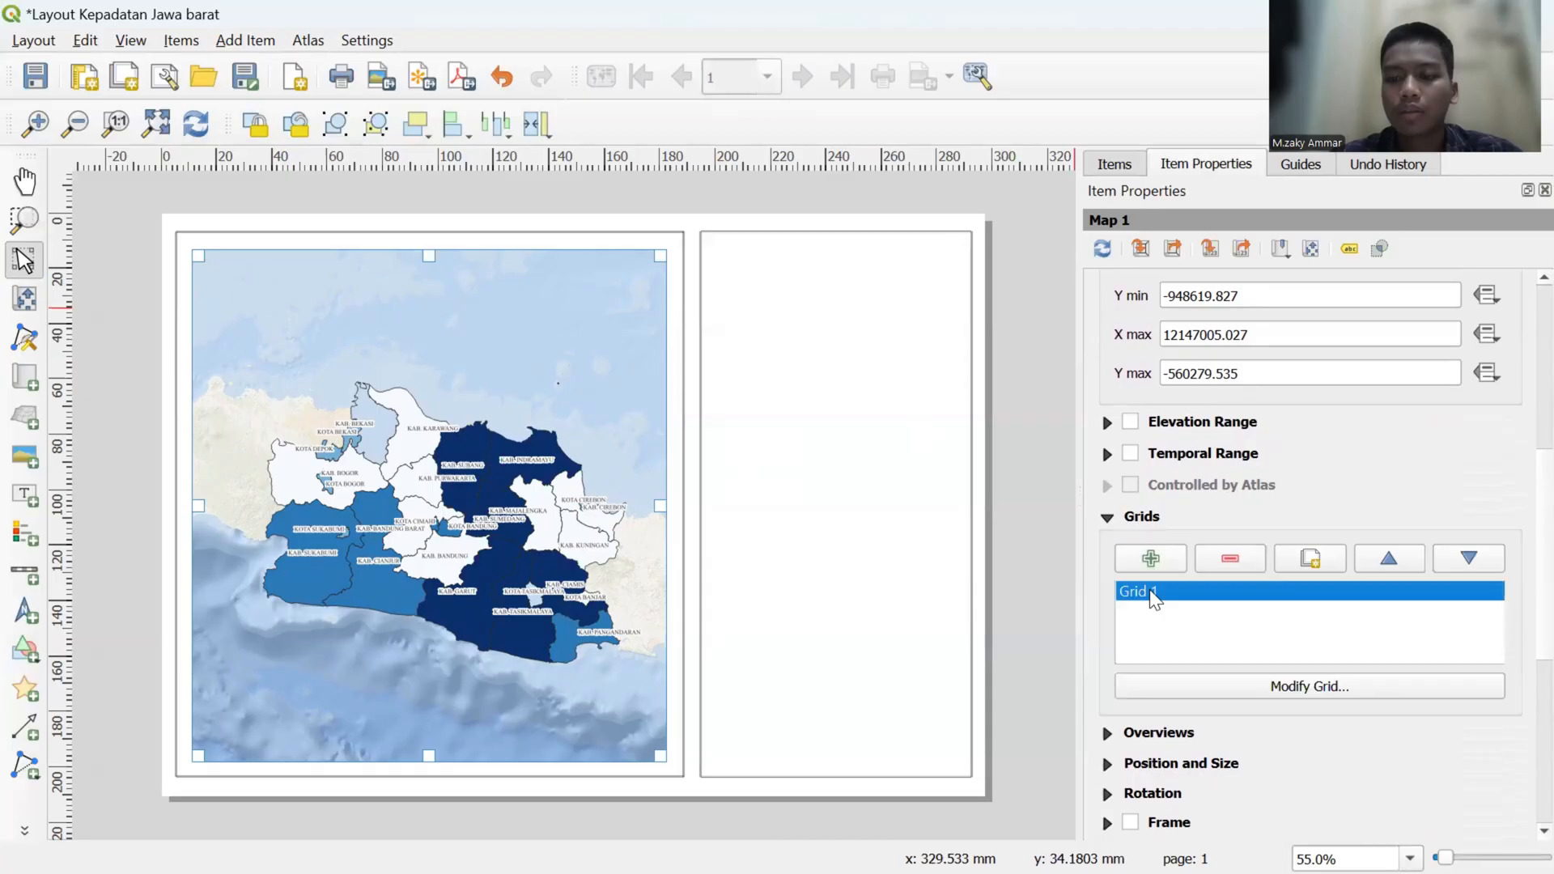
{"action": "left_click", "coordinate": [1209, 687]}
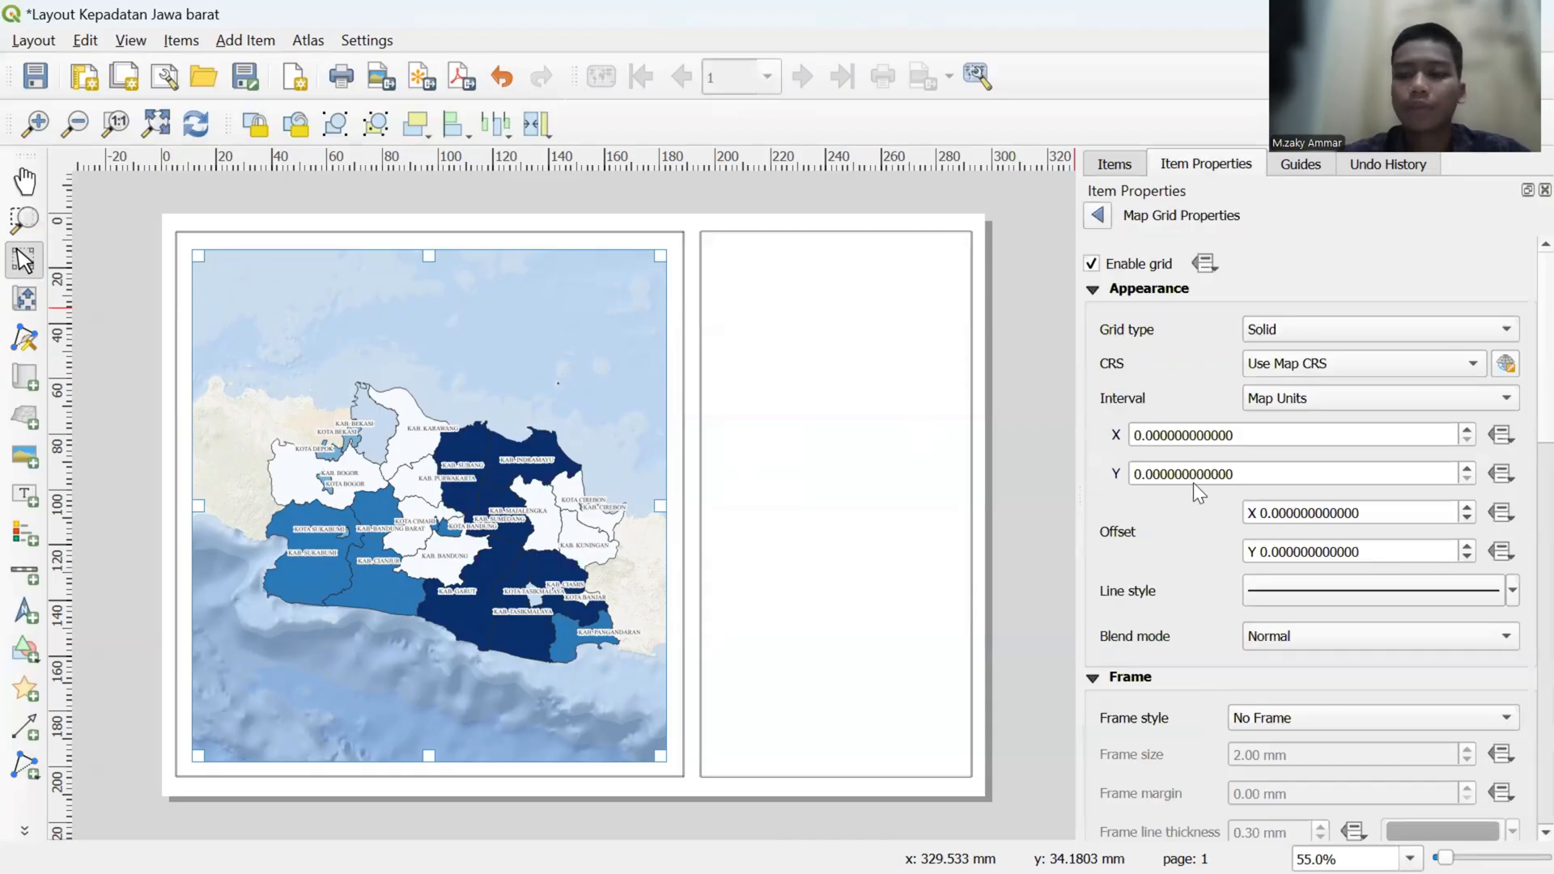
- Set the map grid intervals to 1 in X and 2 in Y, in map units
{"action": "left_click", "coordinate": [1141, 441]}
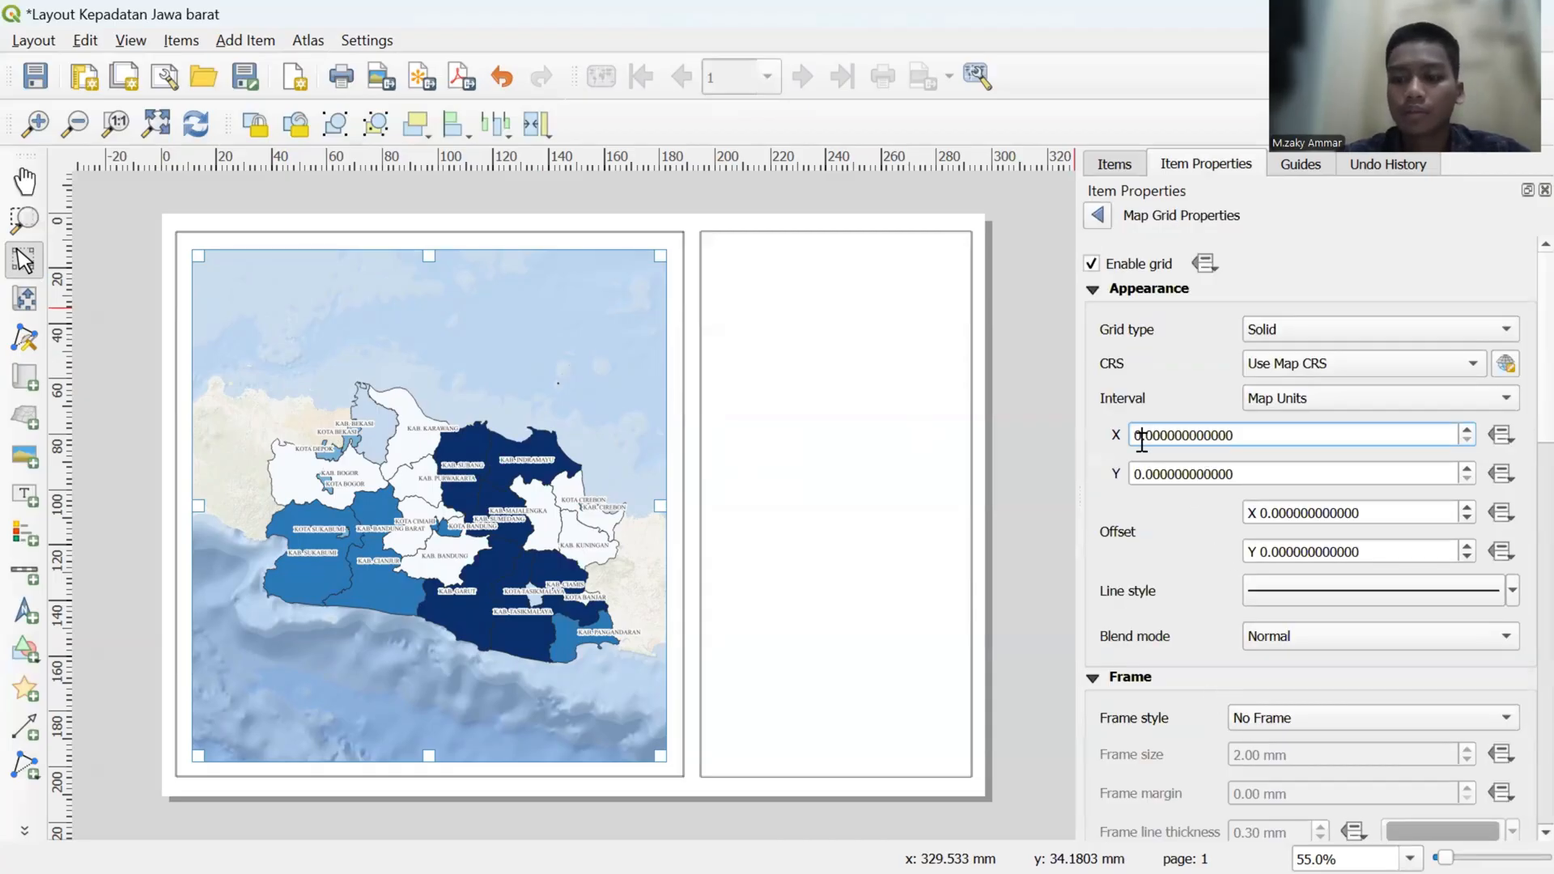
{"action": "key", "text": "BackSpace"}
{"action": "type", "text": "1"}
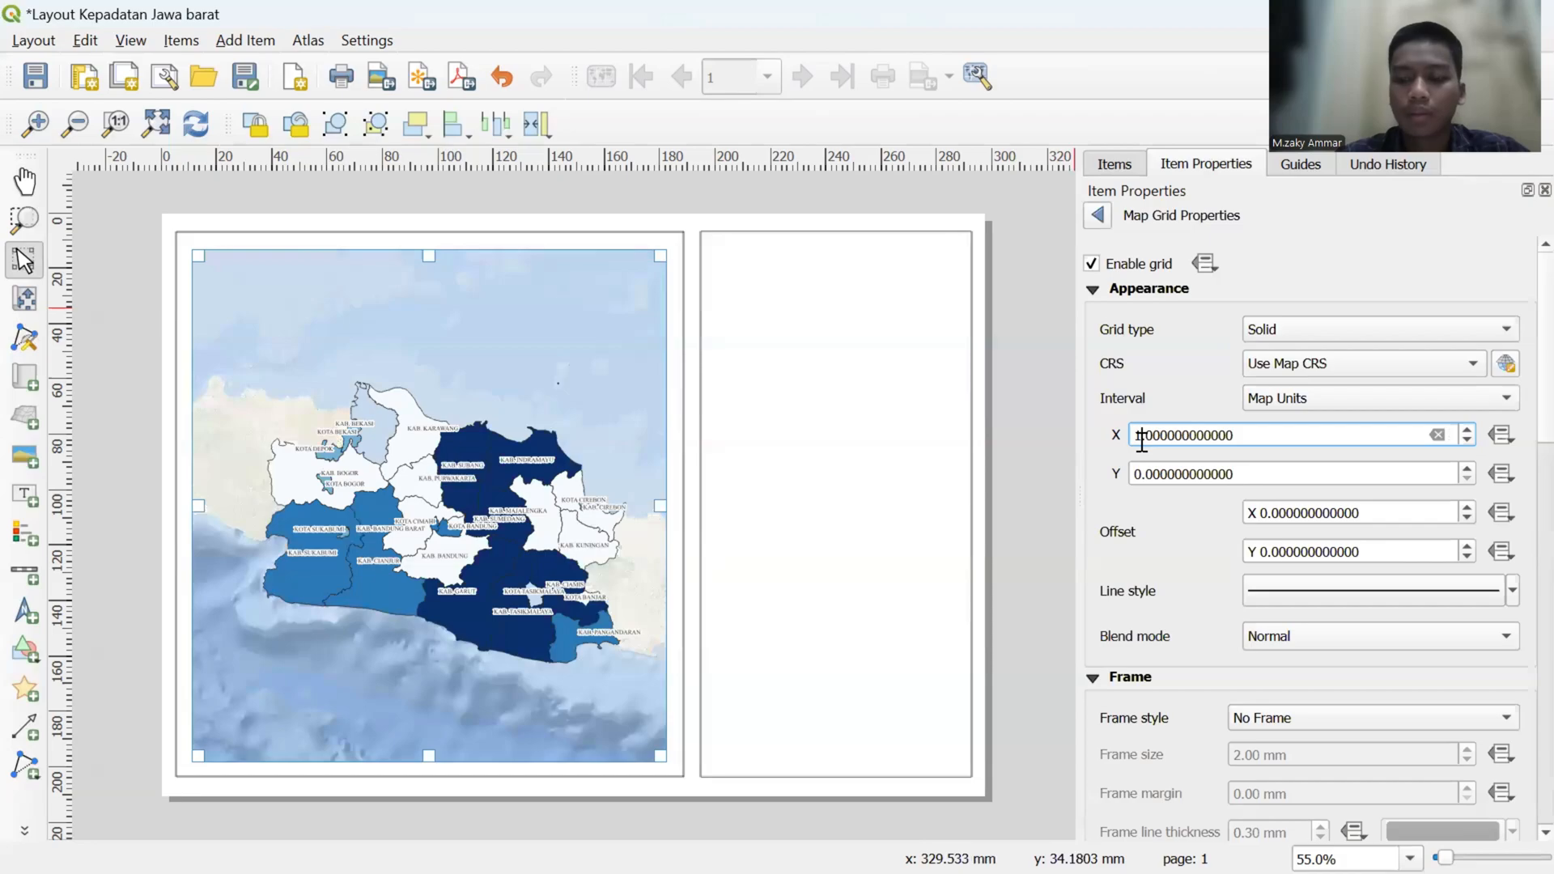
{"action": "left_click", "coordinate": [1141, 477]}
{"action": "key", "text": "BackSpace"}
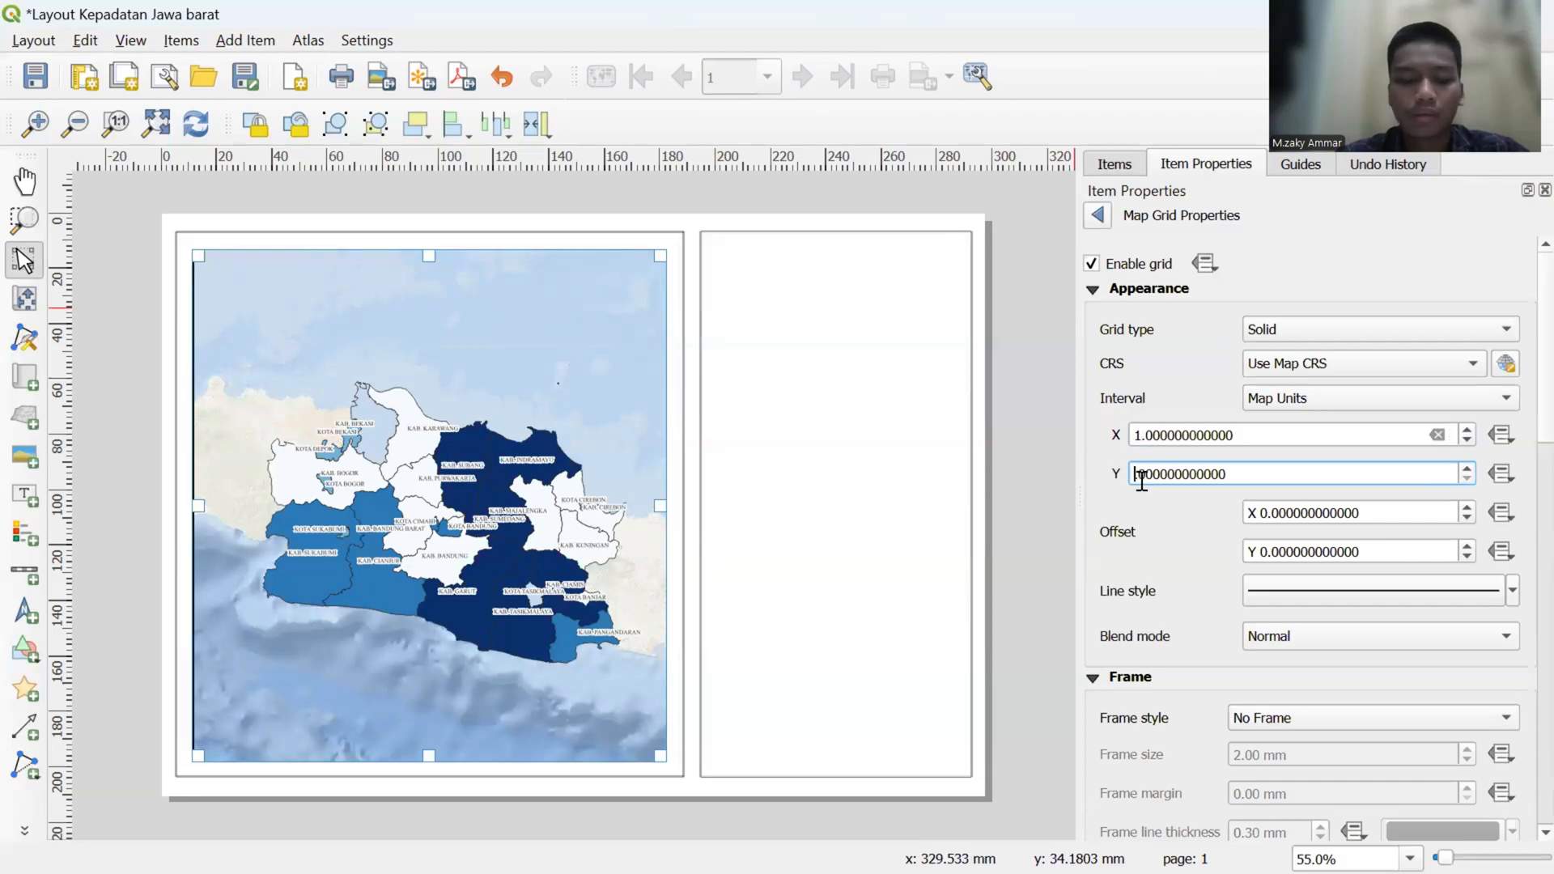
{"action": "type", "text": "2"}
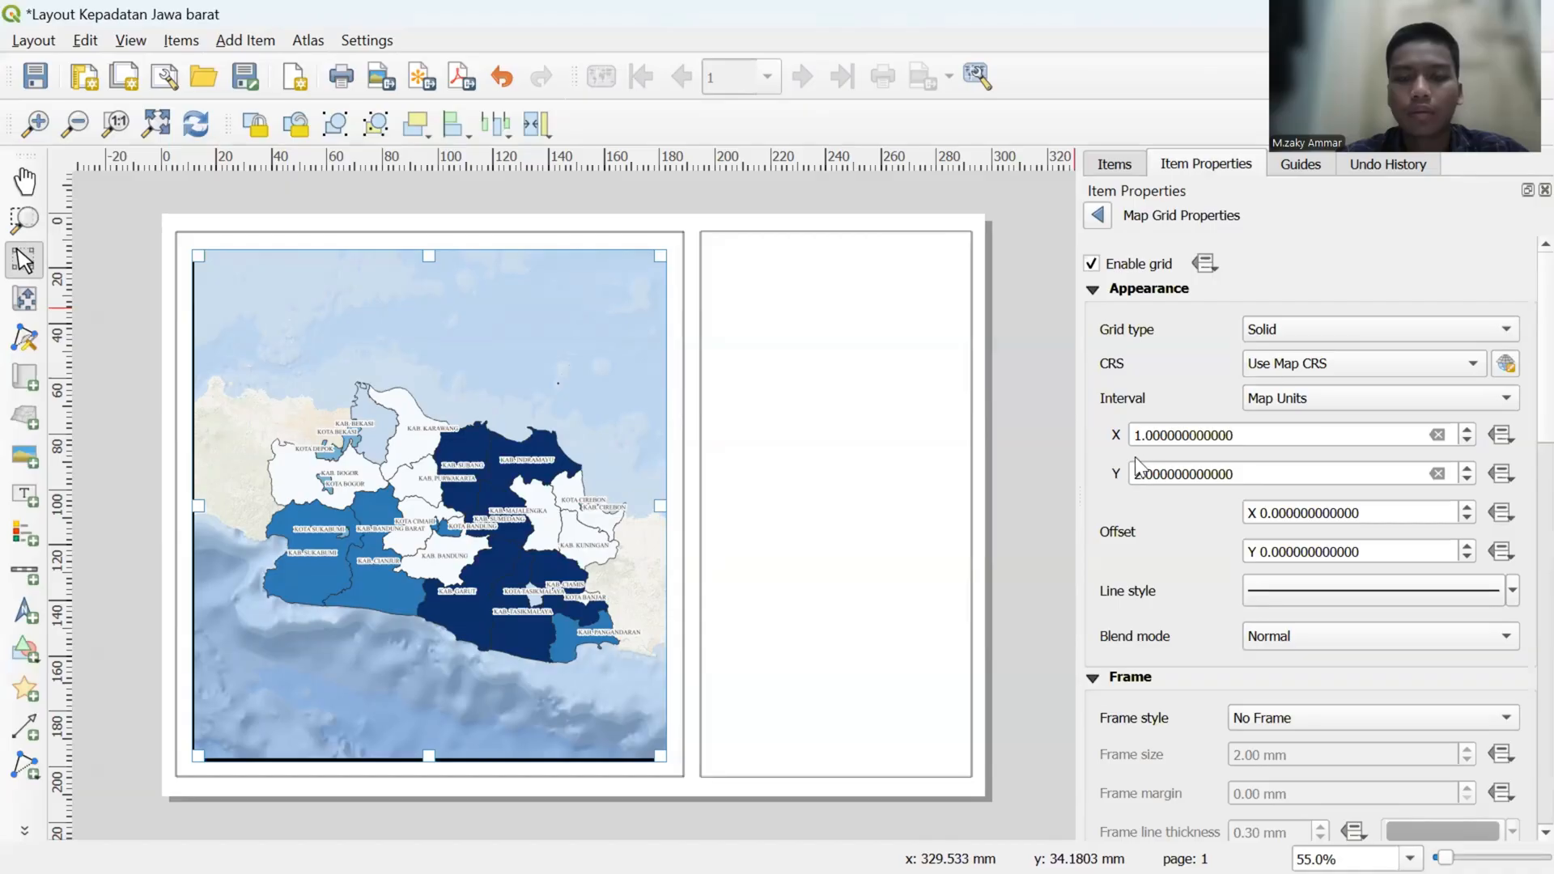
- Switch the map grid's interval unit to Fit Segment Width
{"action": "left_click", "coordinate": [1331, 397]}
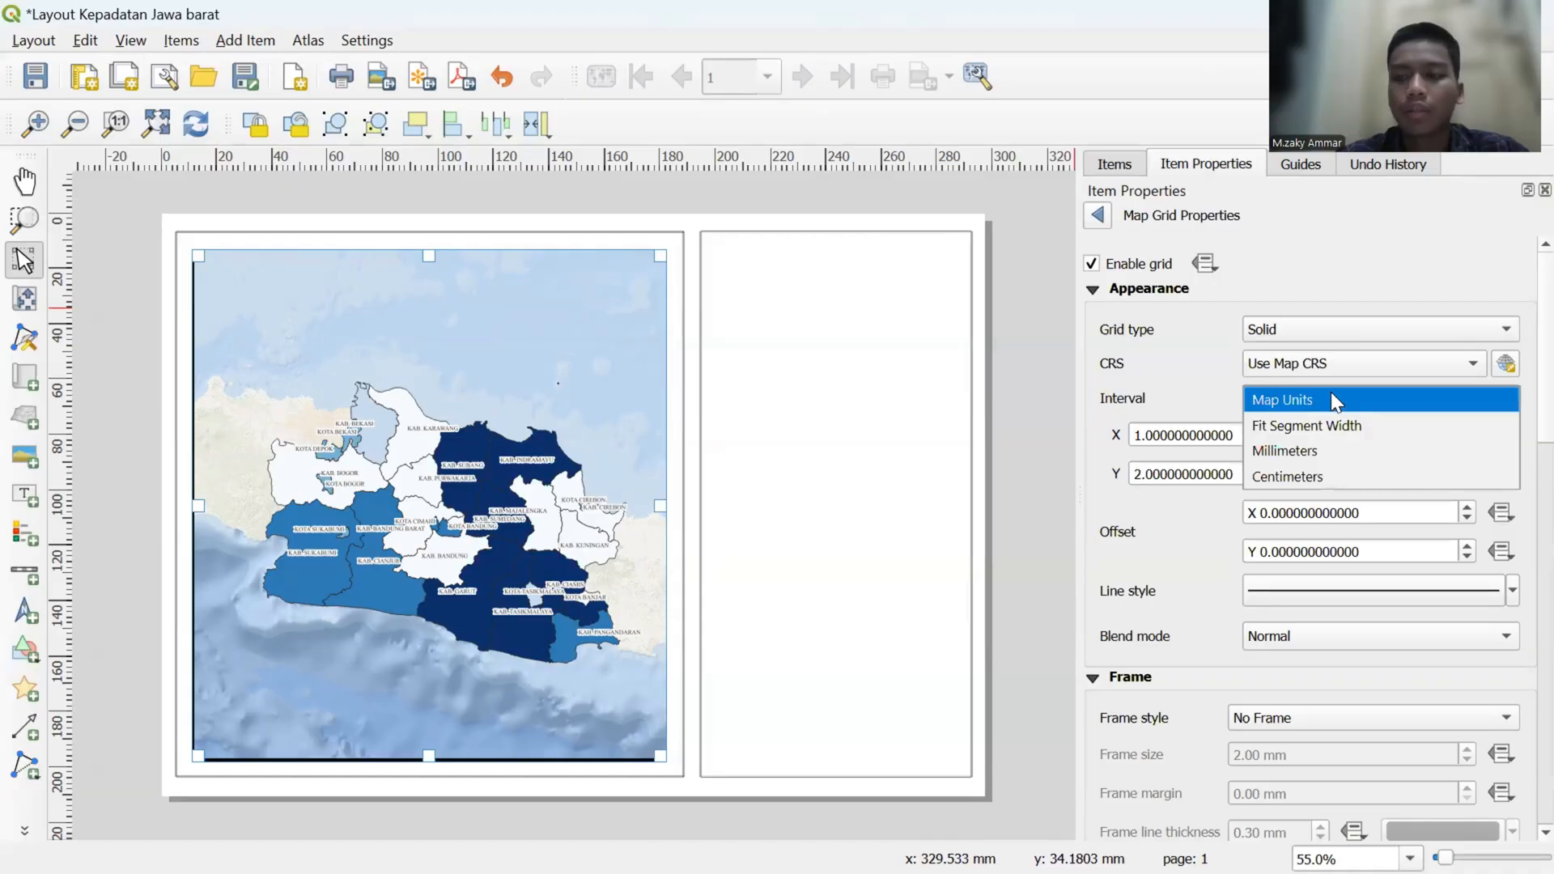
{"action": "left_click", "coordinate": [1331, 425]}
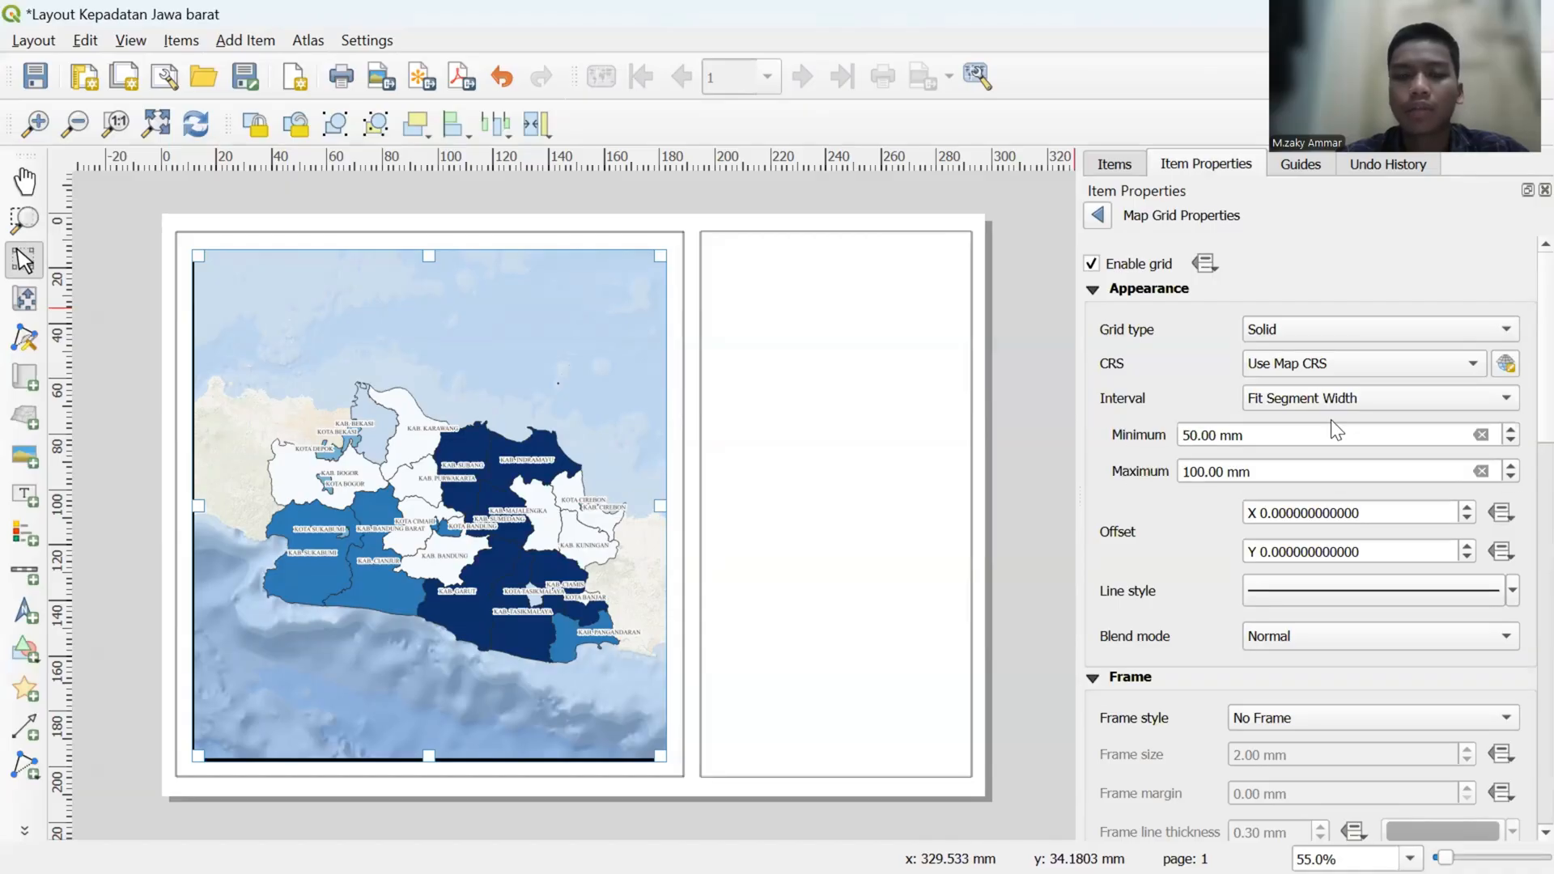
- Try the Cross grid type, turning the grid off and on again, and return the type to Solid
{"action": "left_click", "coordinate": [1320, 334]}
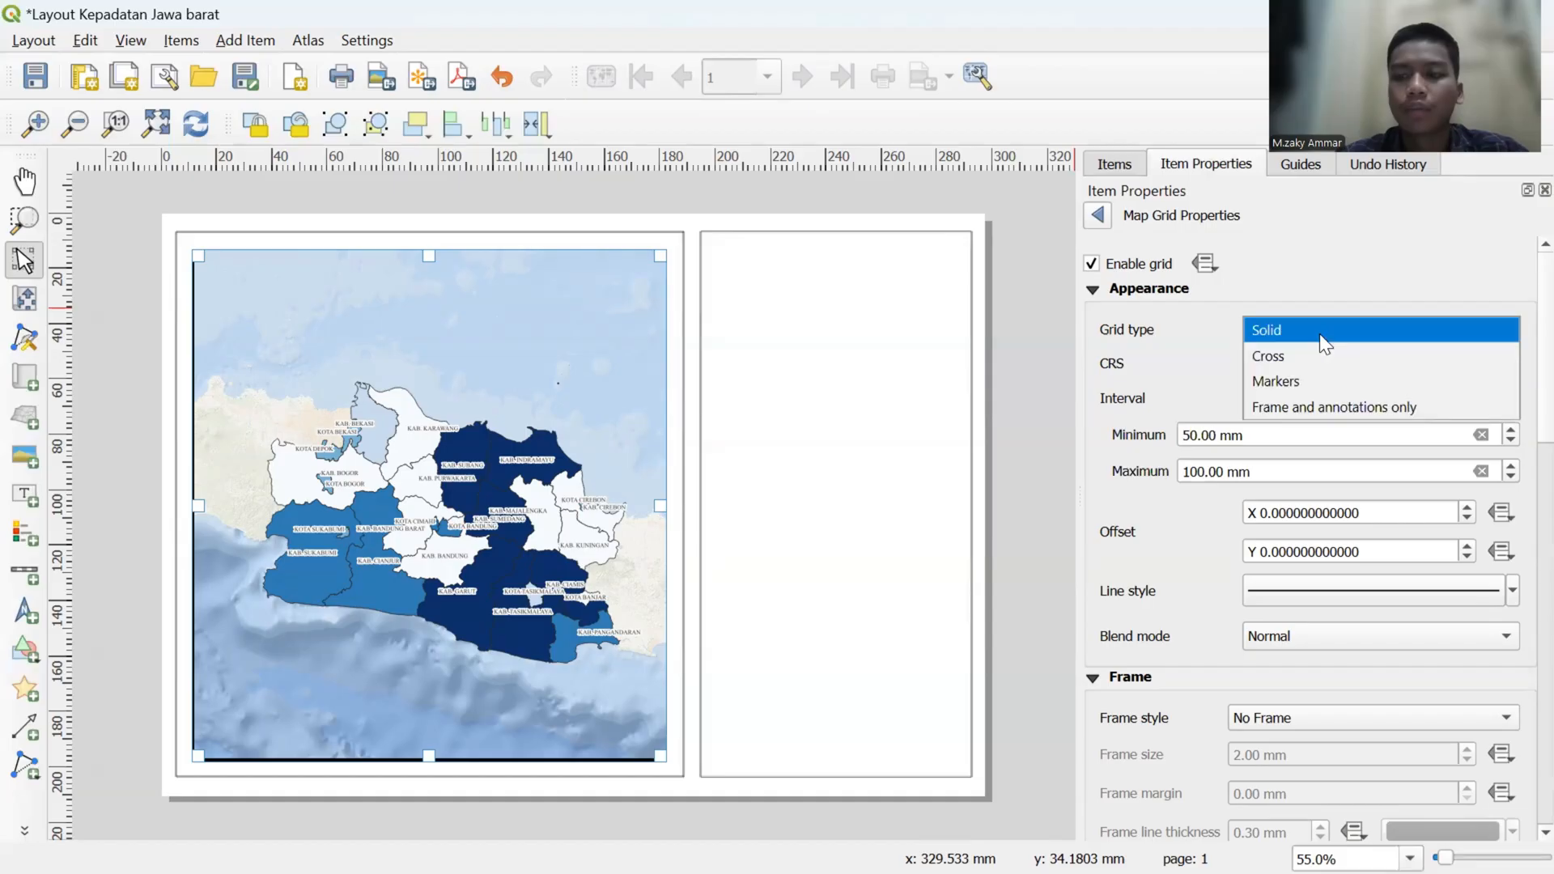
{"action": "left_click", "coordinate": [1313, 333]}
{"action": "left_click", "coordinate": [1313, 334]}
{"action": "left_click", "coordinate": [1313, 333]}
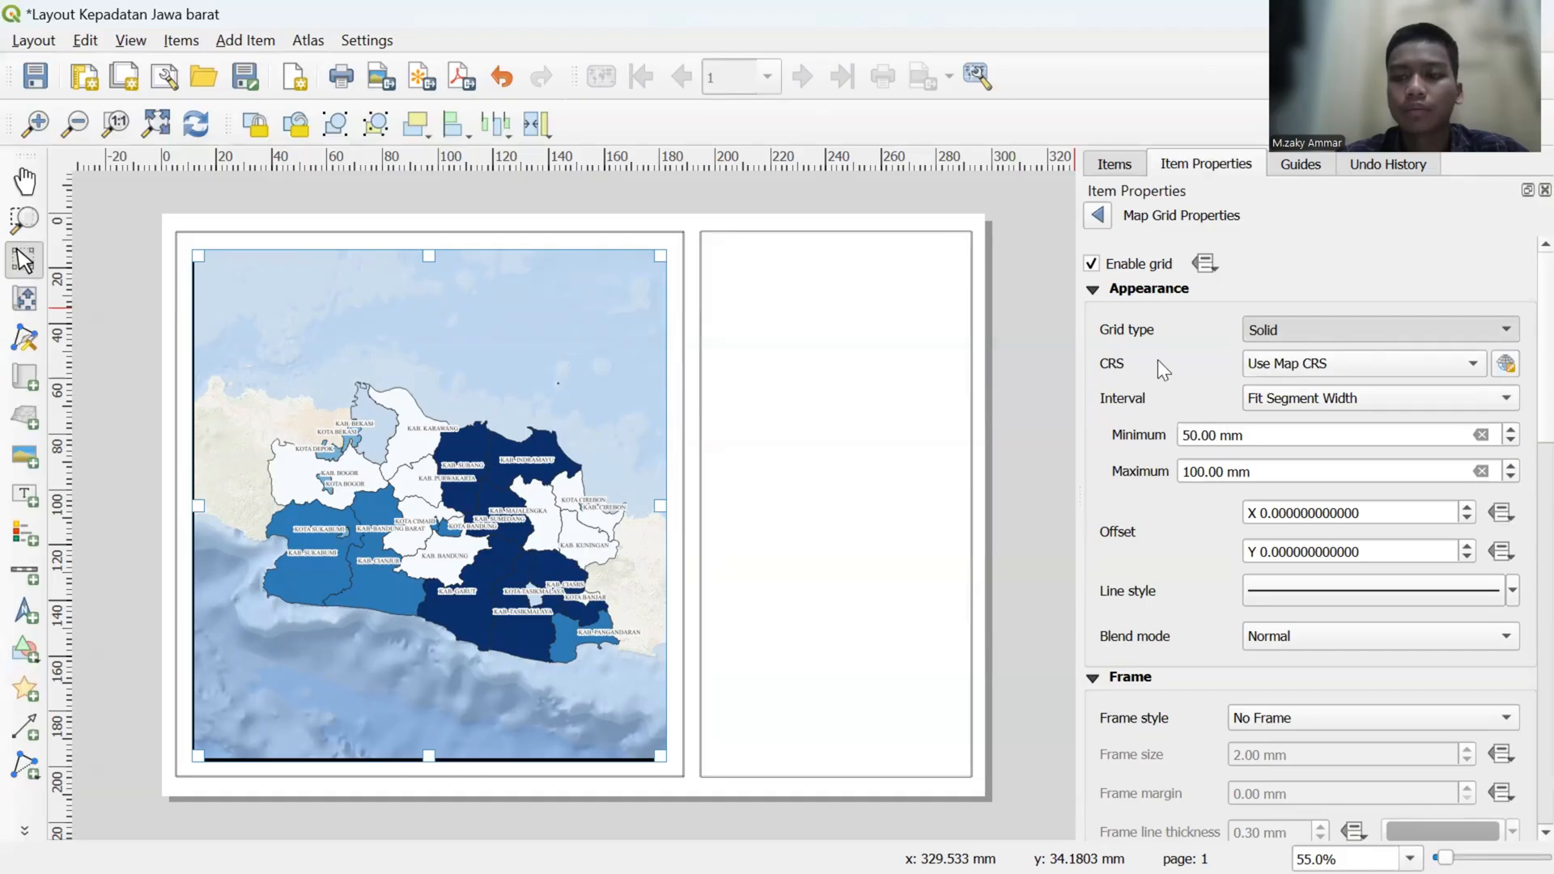
{"action": "left_click", "coordinate": [1096, 268]}
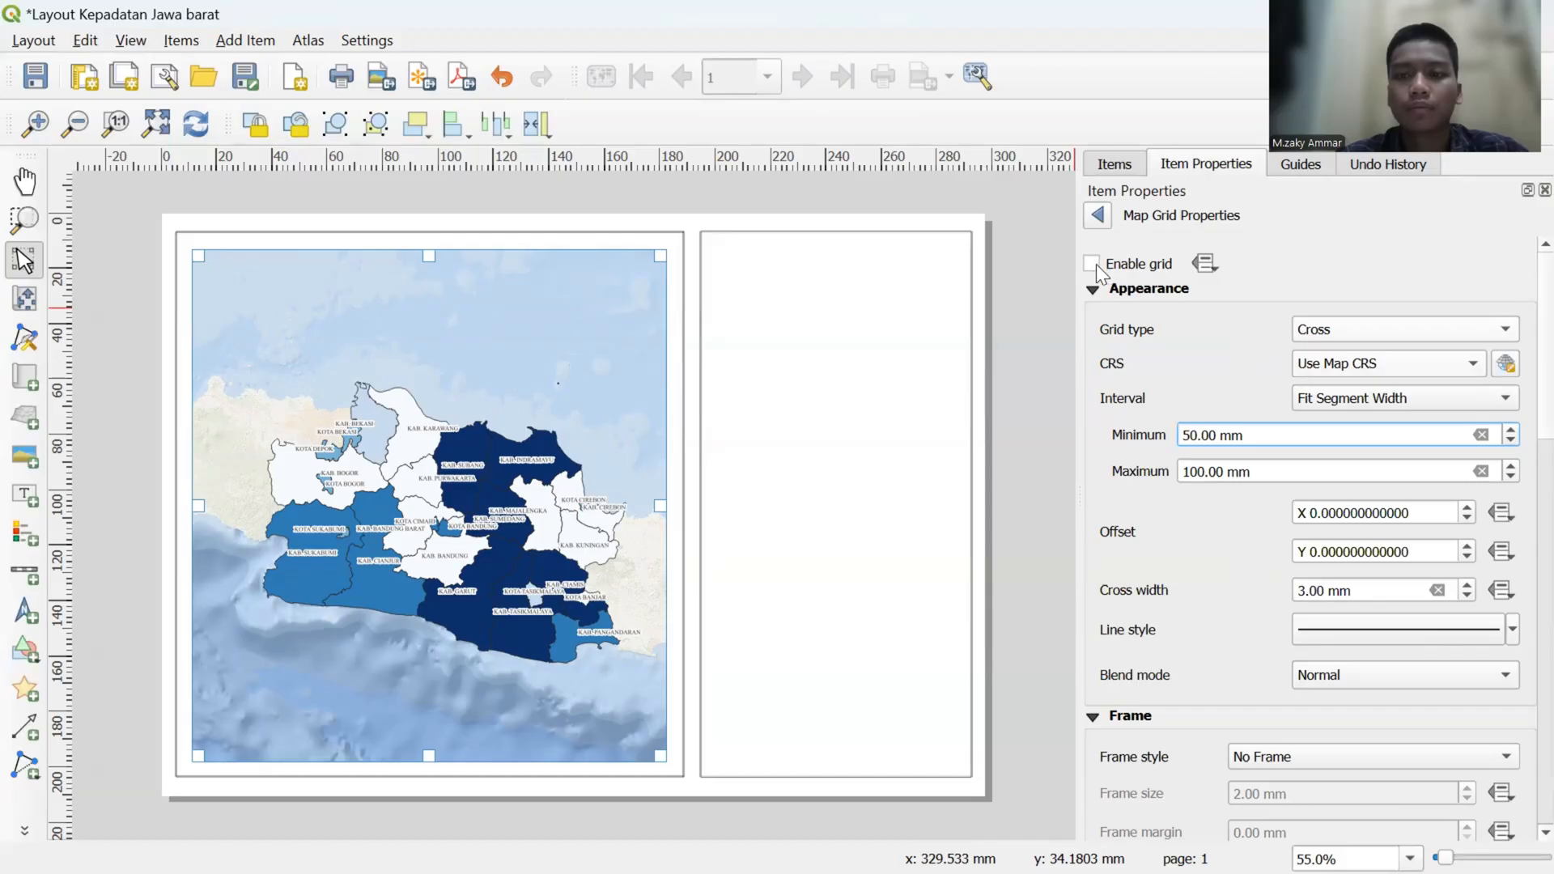
{"action": "left_click", "coordinate": [1094, 265]}
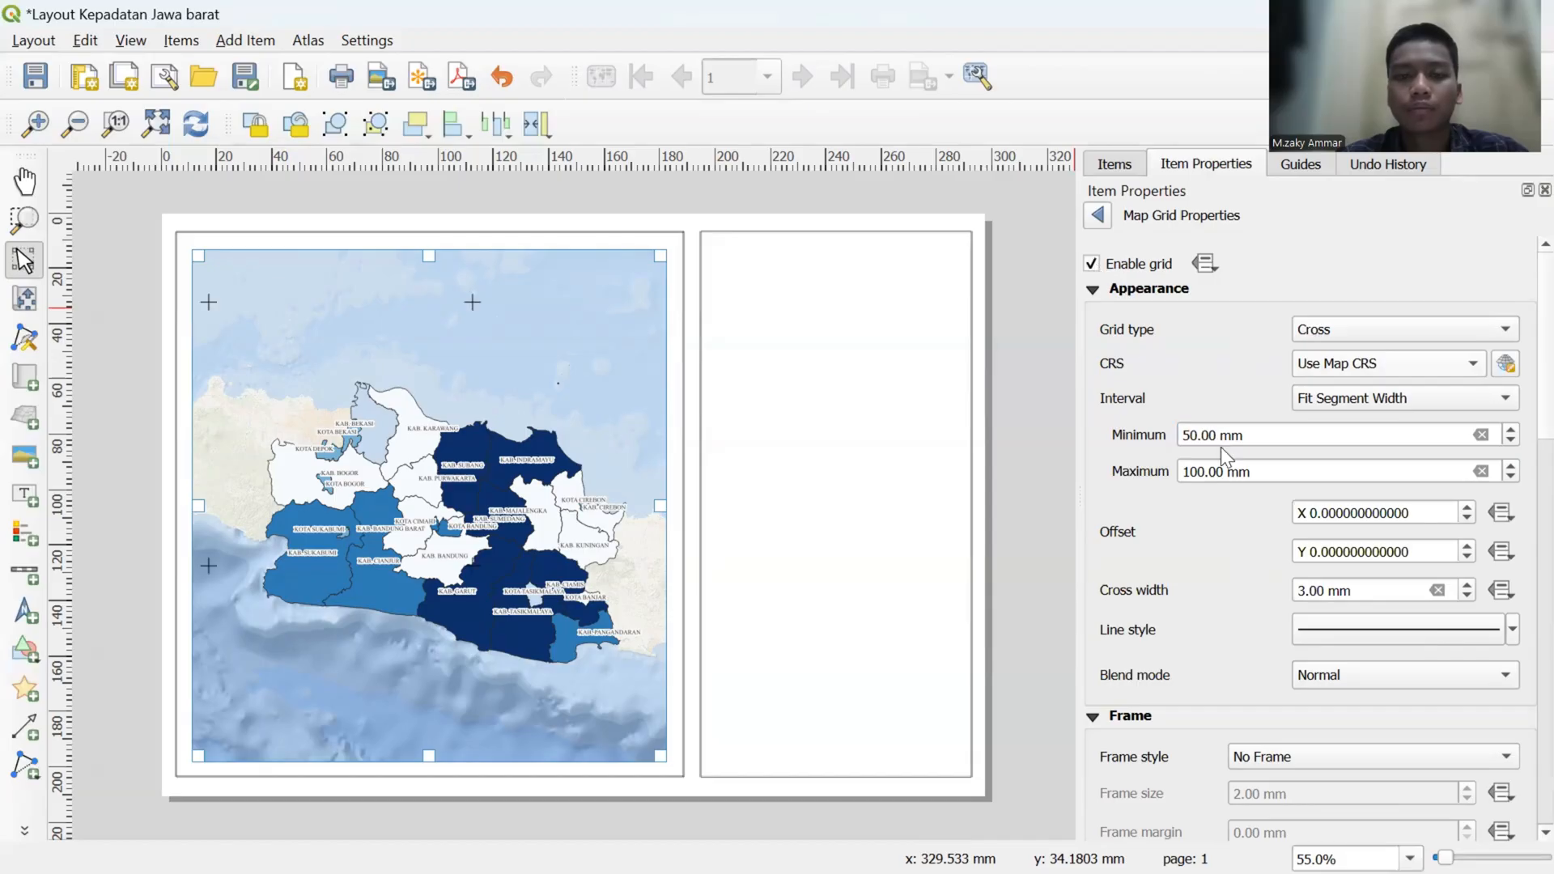
{"action": "left_click", "coordinate": [1397, 334]}
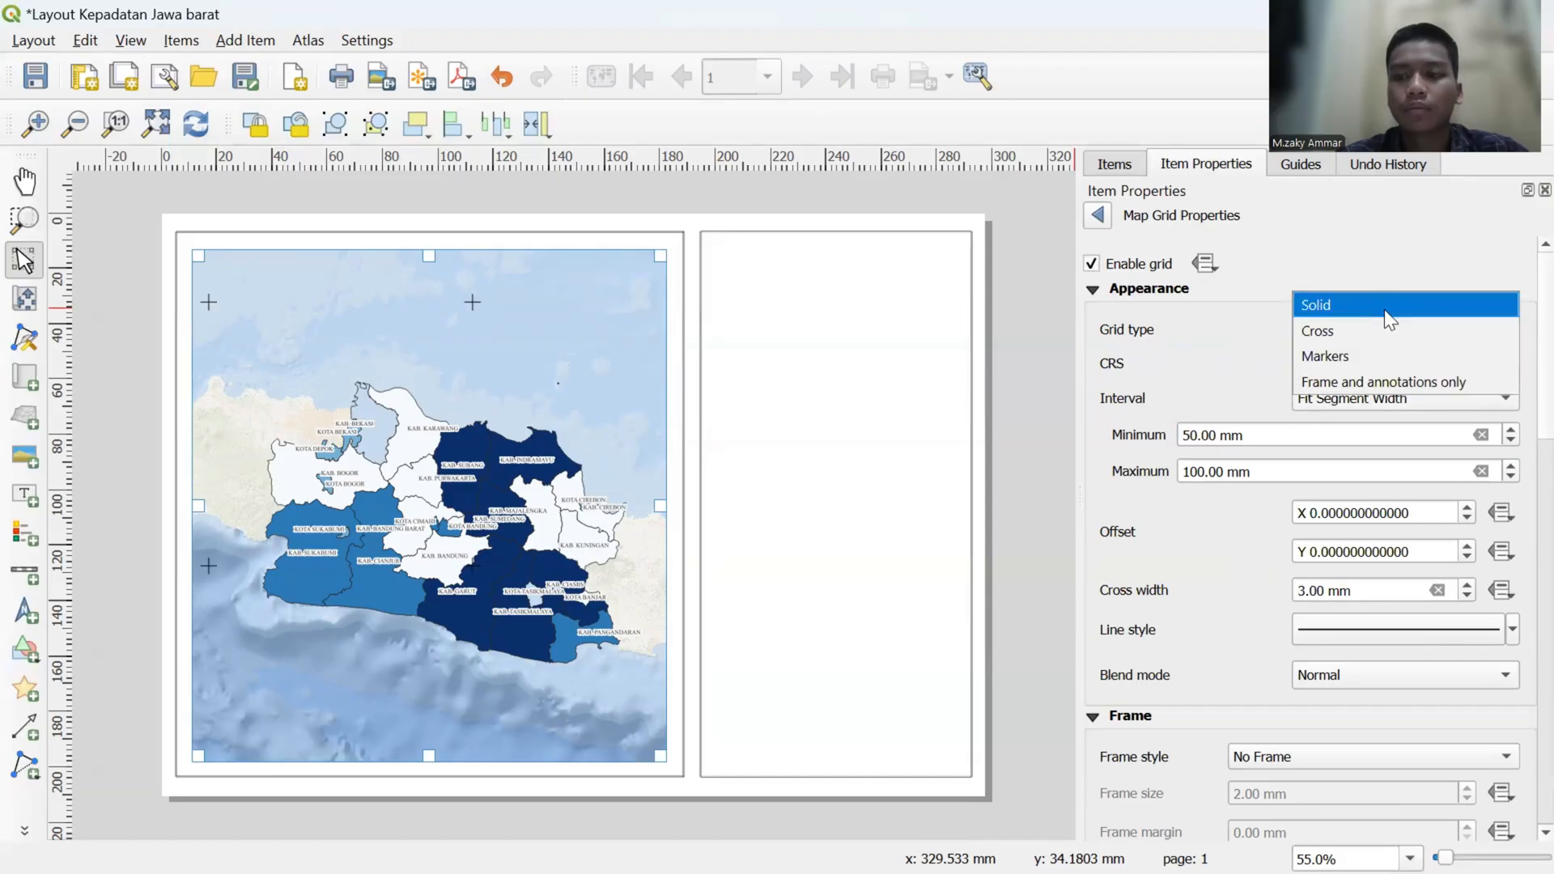
{"action": "left_click", "coordinate": [1385, 308]}
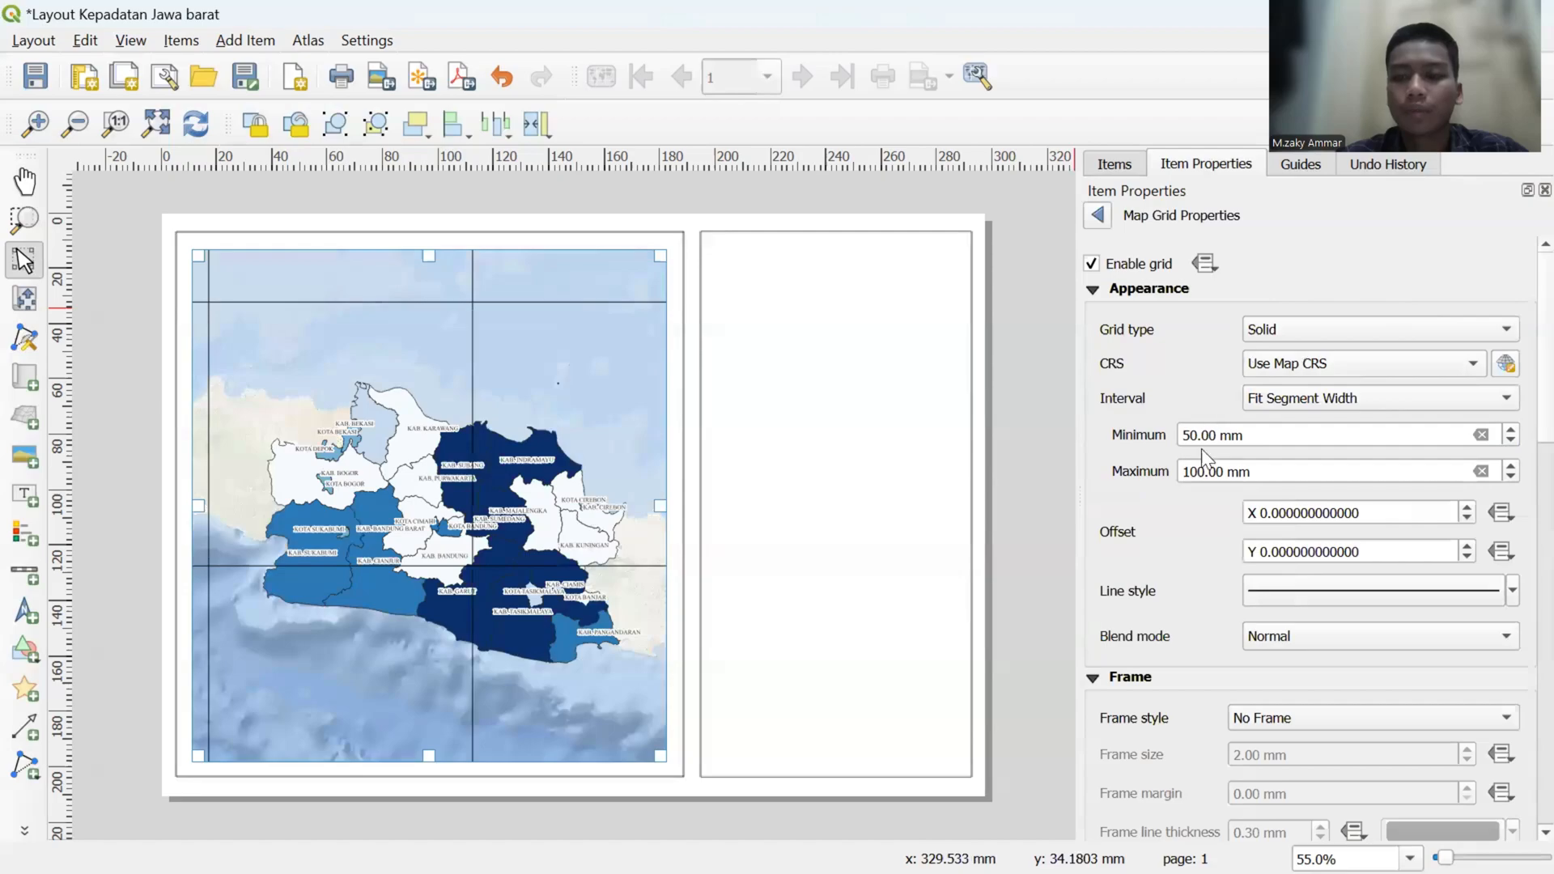
- Set the maximum segment width of the map grid to 90 mm
{"action": "left_click", "coordinate": [1204, 472]}
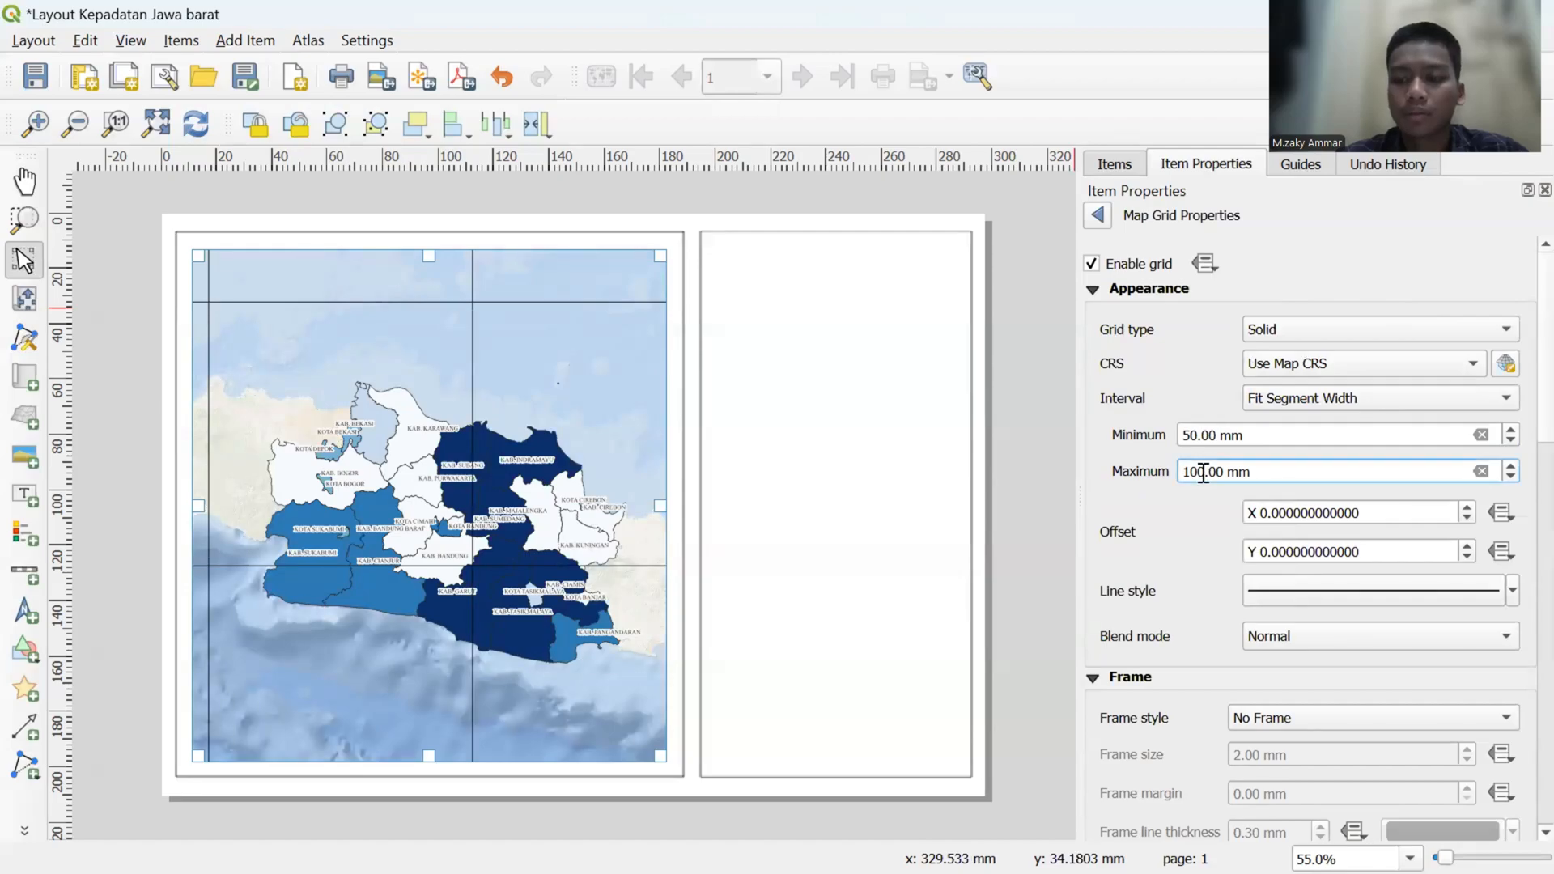
{"action": "key", "text": "BackSpace"}
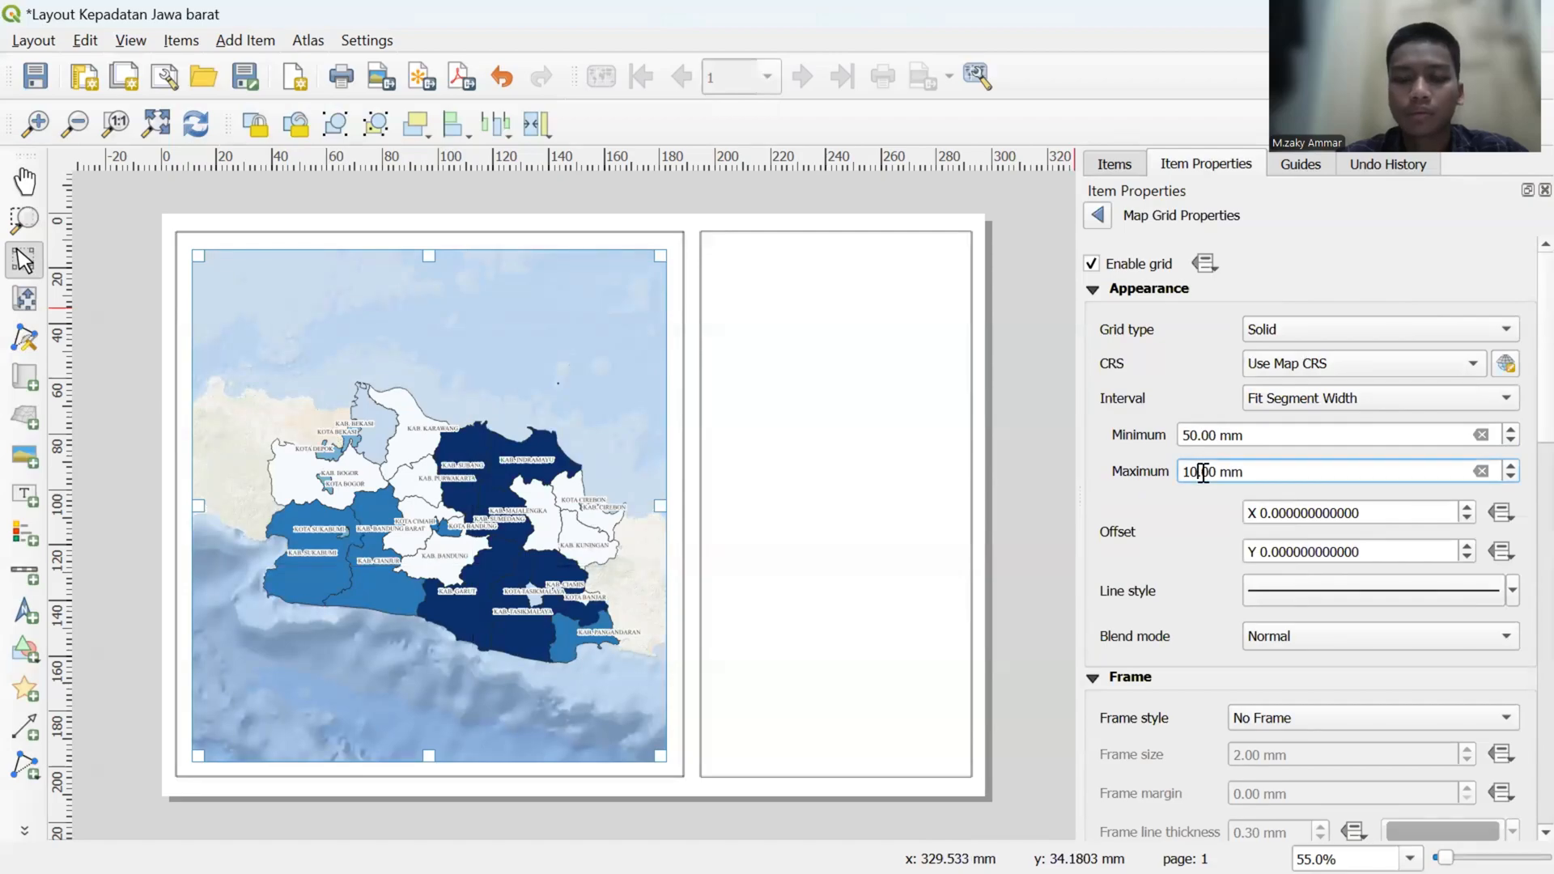
{"action": "type", "text": "0"}
{"action": "key", "text": "BackSpace"}
{"action": "key", "text": "BackSpace"}
{"action": "key", "text": "BackSpace"}
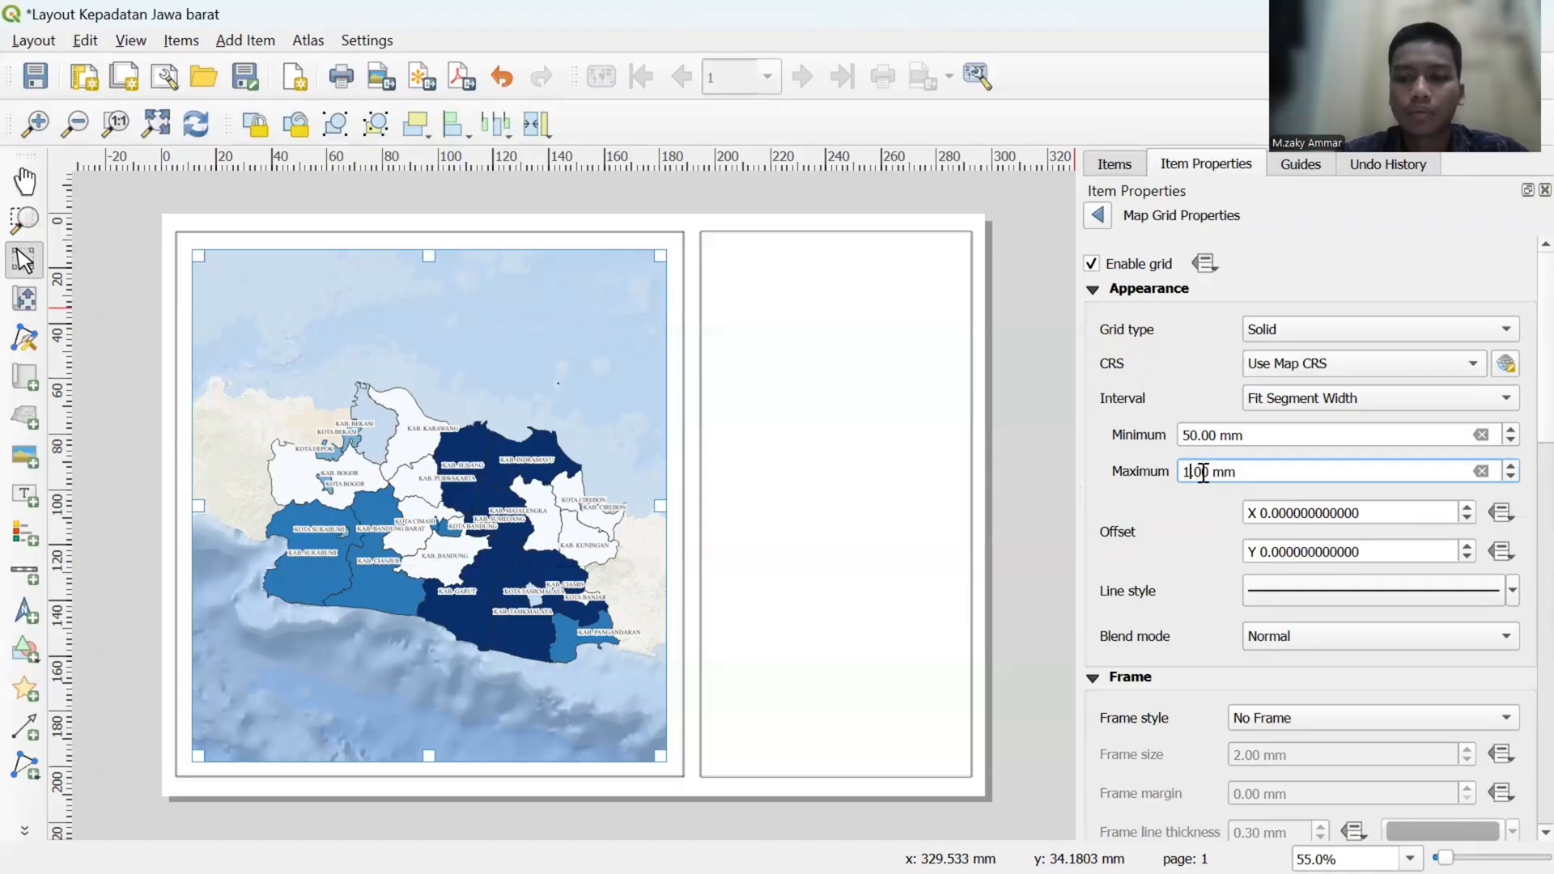
{"action": "type", "text": "90."}
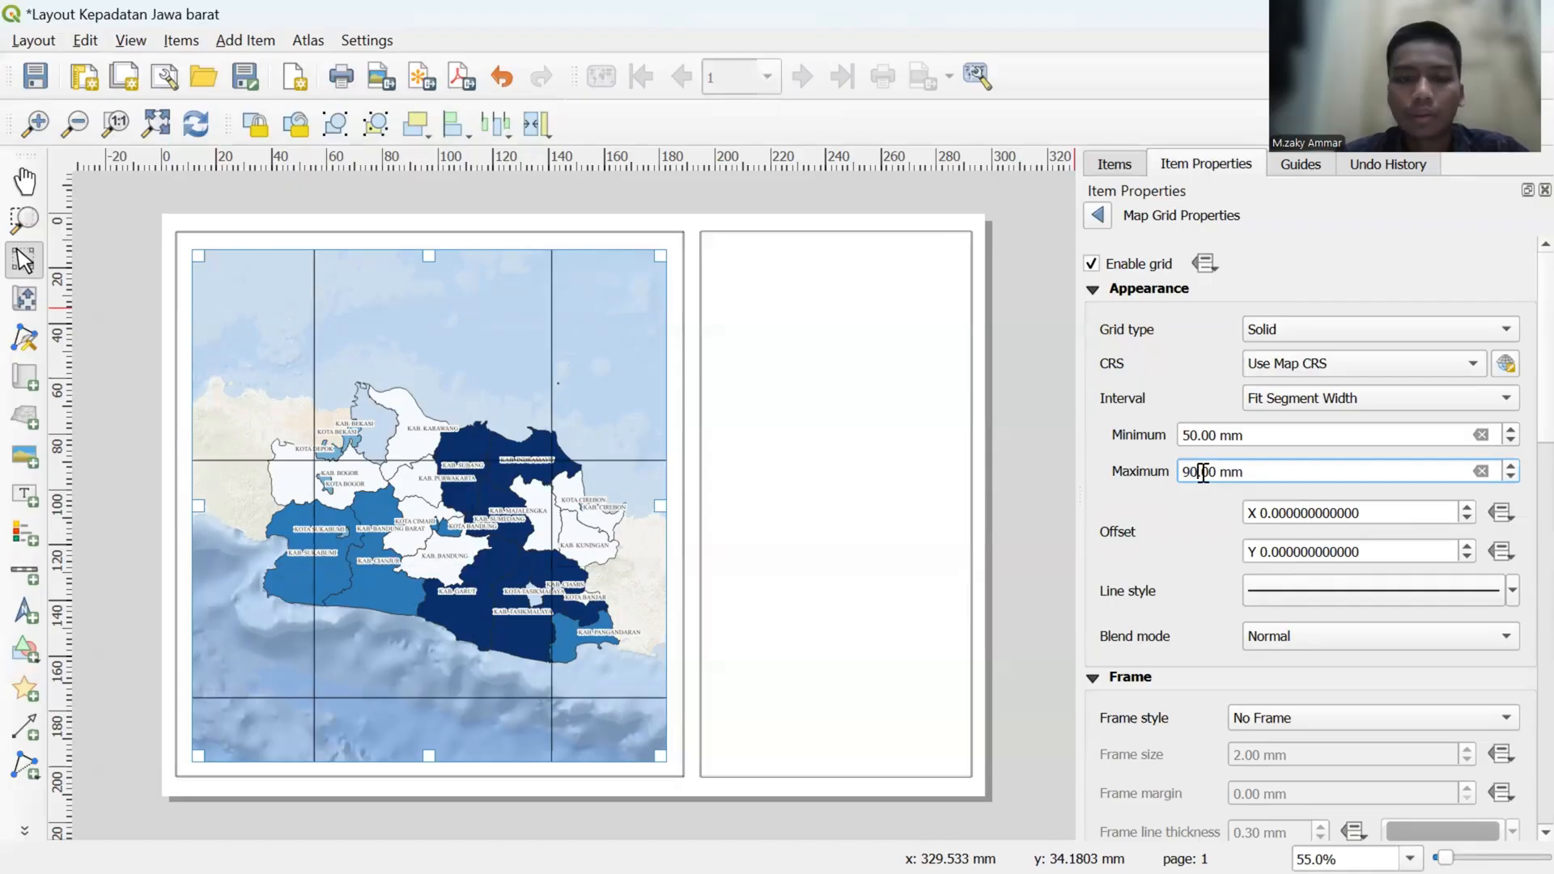
- Try minimum grid segment widths of 60, 70, 80 and 90 mm
{"action": "left_click", "coordinate": [1199, 437]}
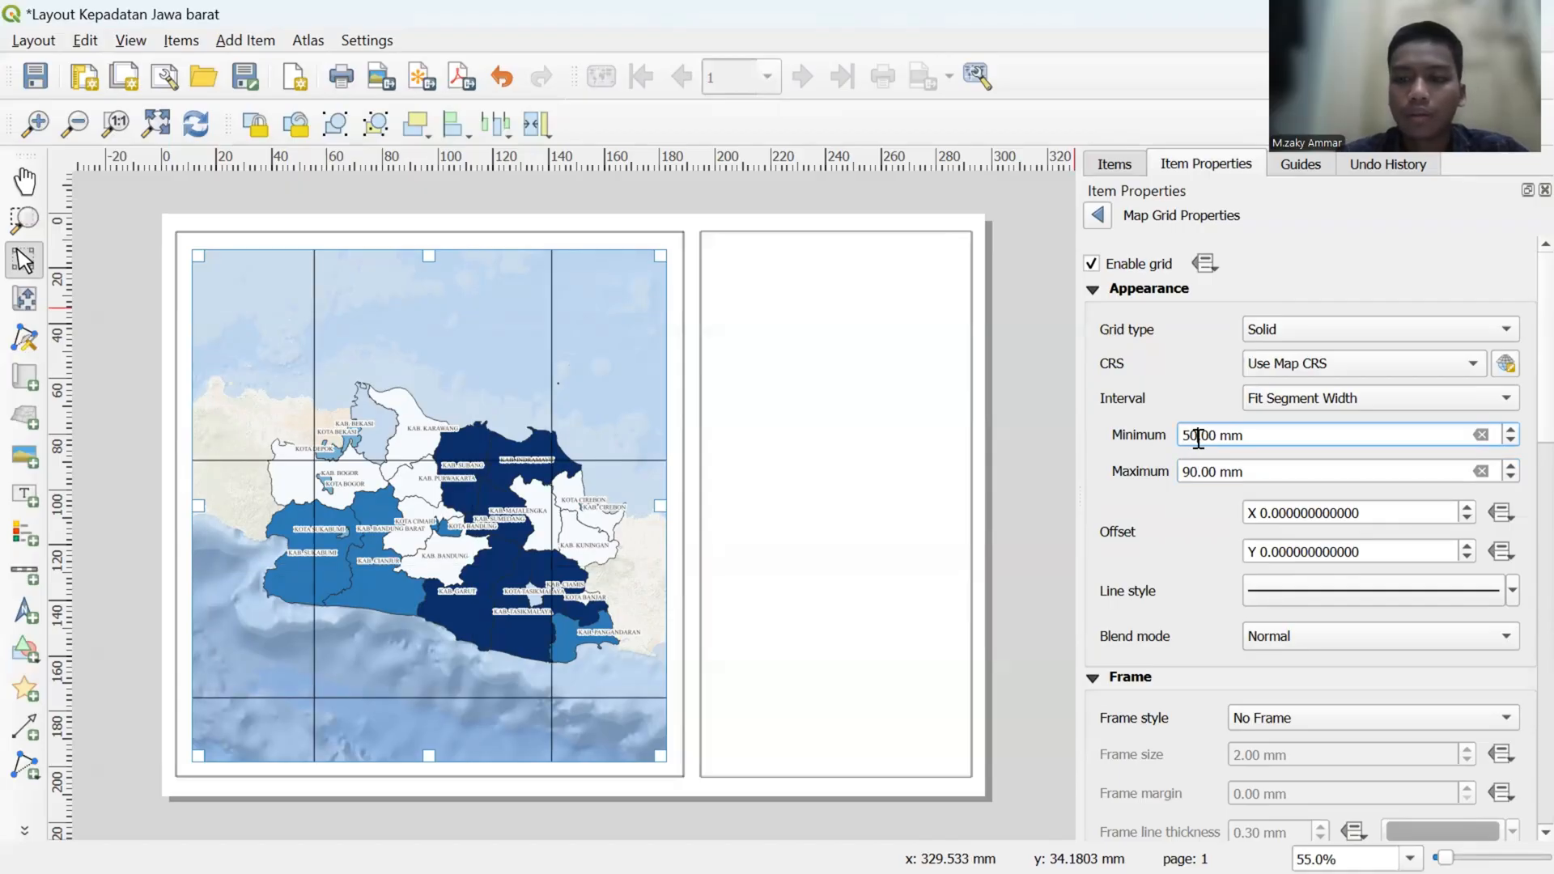
{"action": "key", "text": "BackSpace"}
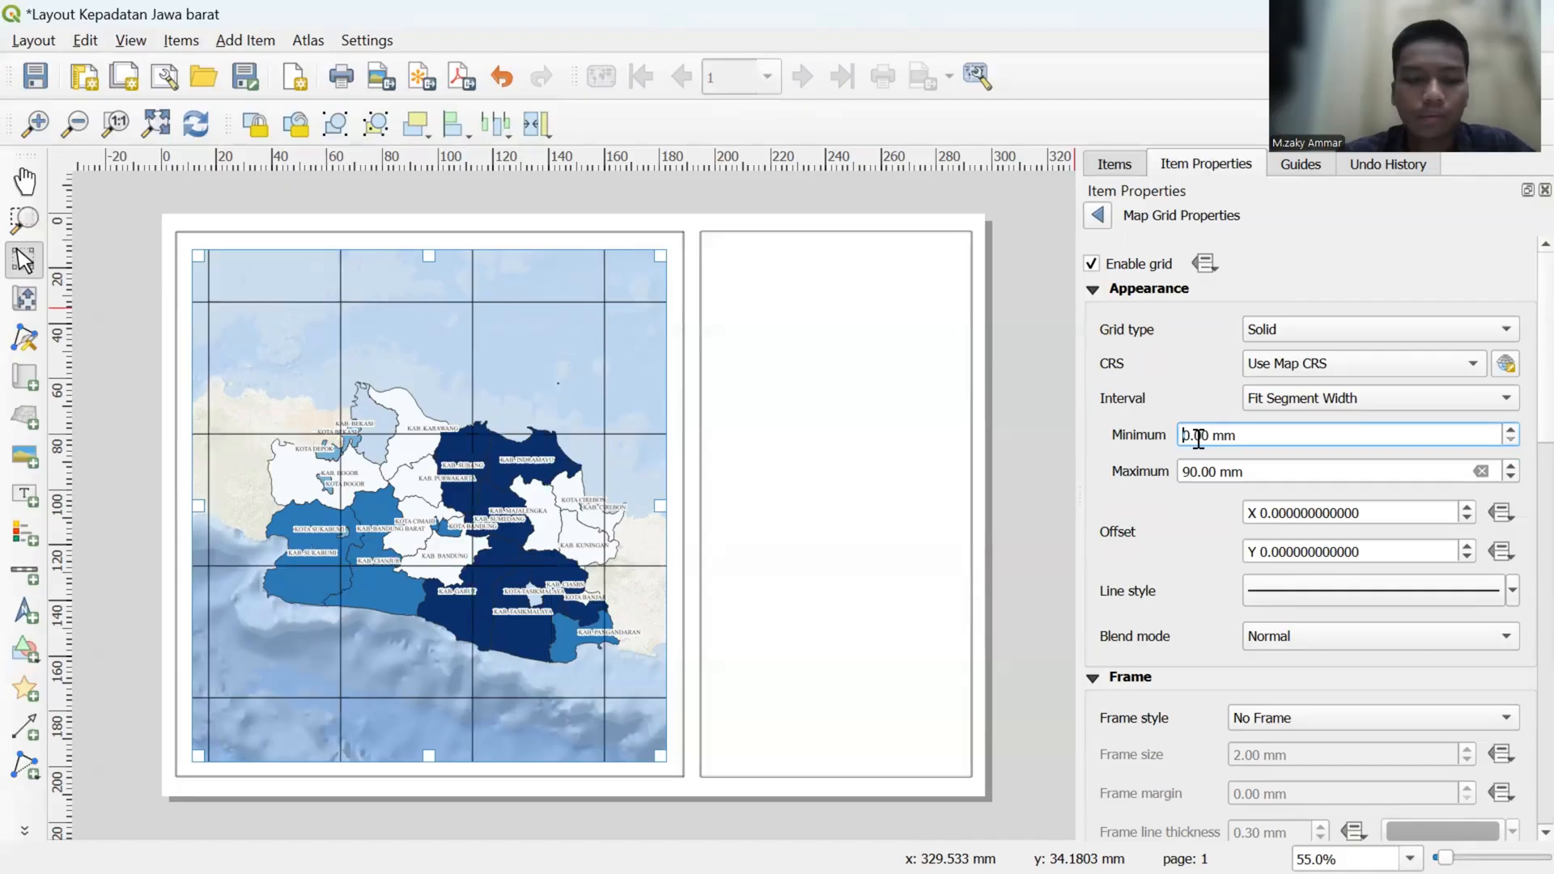
{"action": "type", "text": "6"}
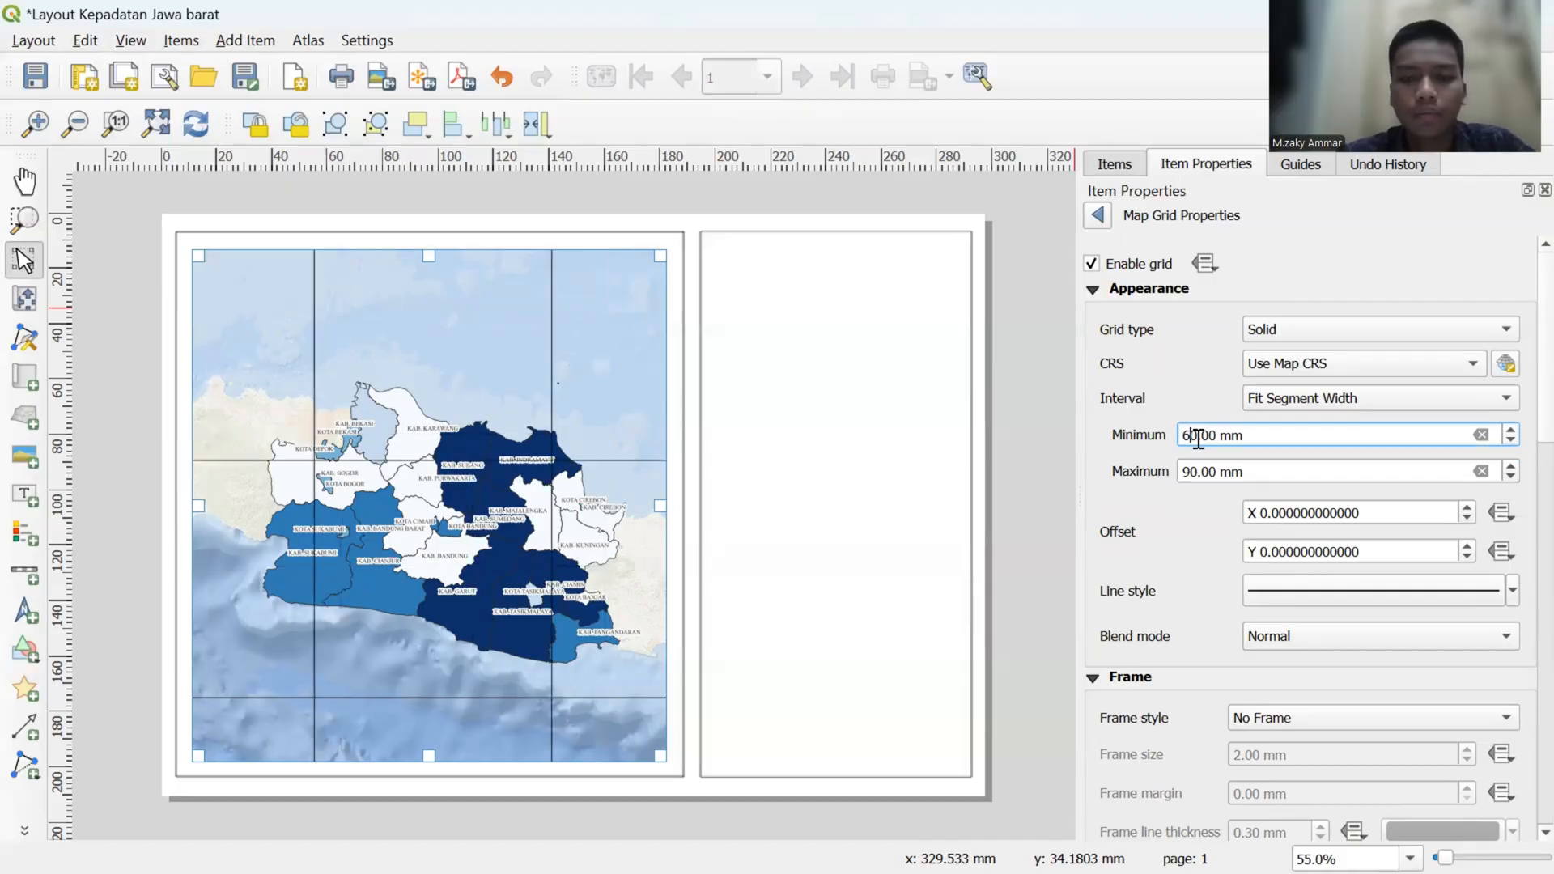
{"action": "key", "text": "BackSpace"}
{"action": "type", "text": "7"}
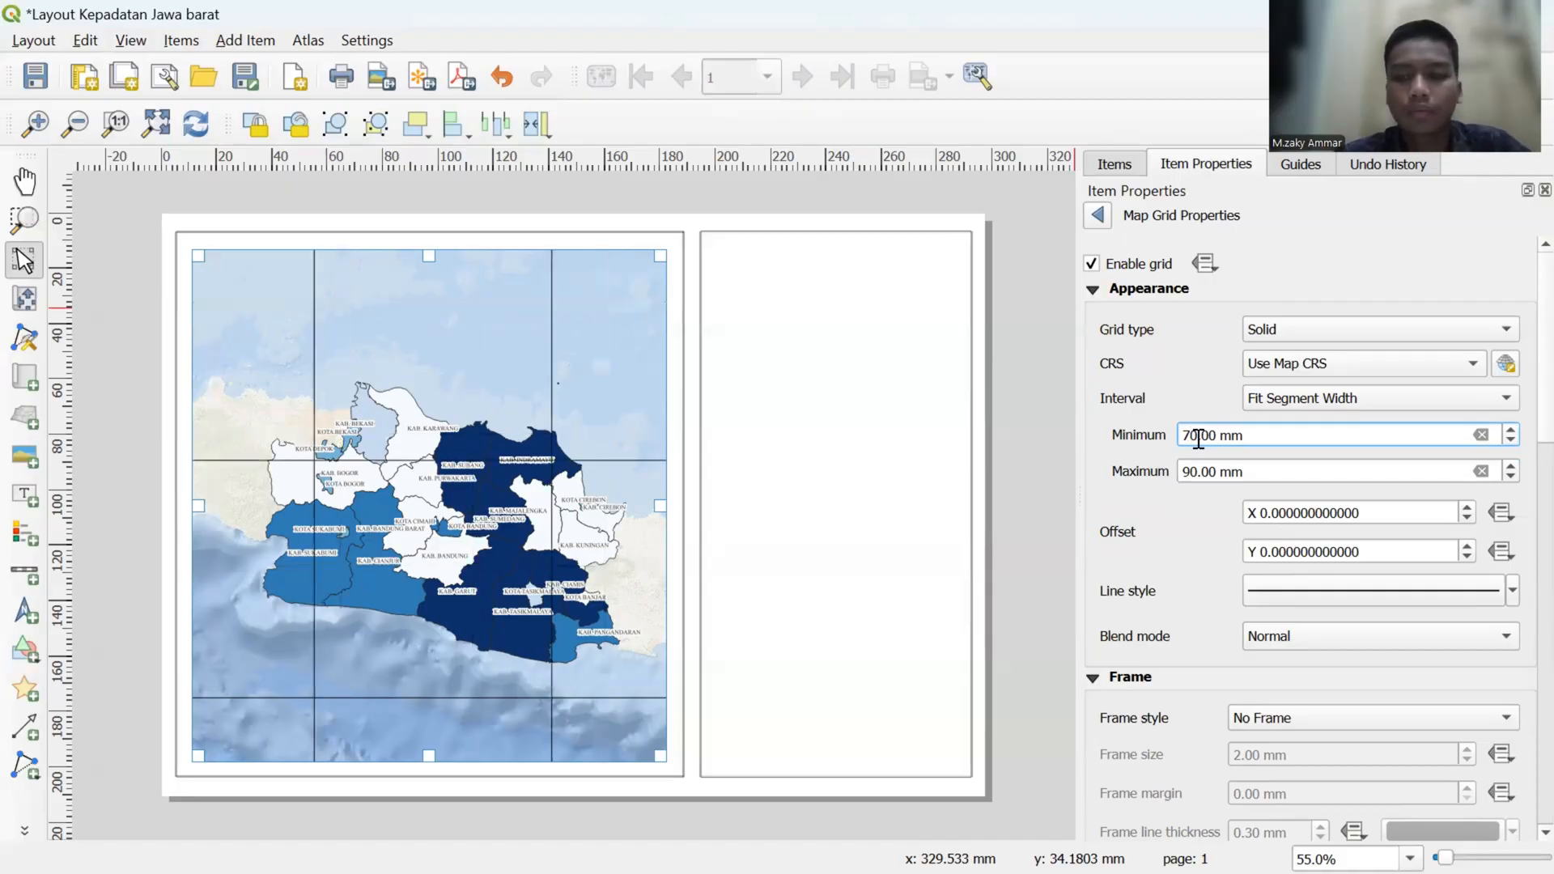
{"action": "key", "text": "BackSpace"}
{"action": "type", "text": "8"}
{"action": "key", "text": "BackSpace"}
{"action": "type", "text": "9"}
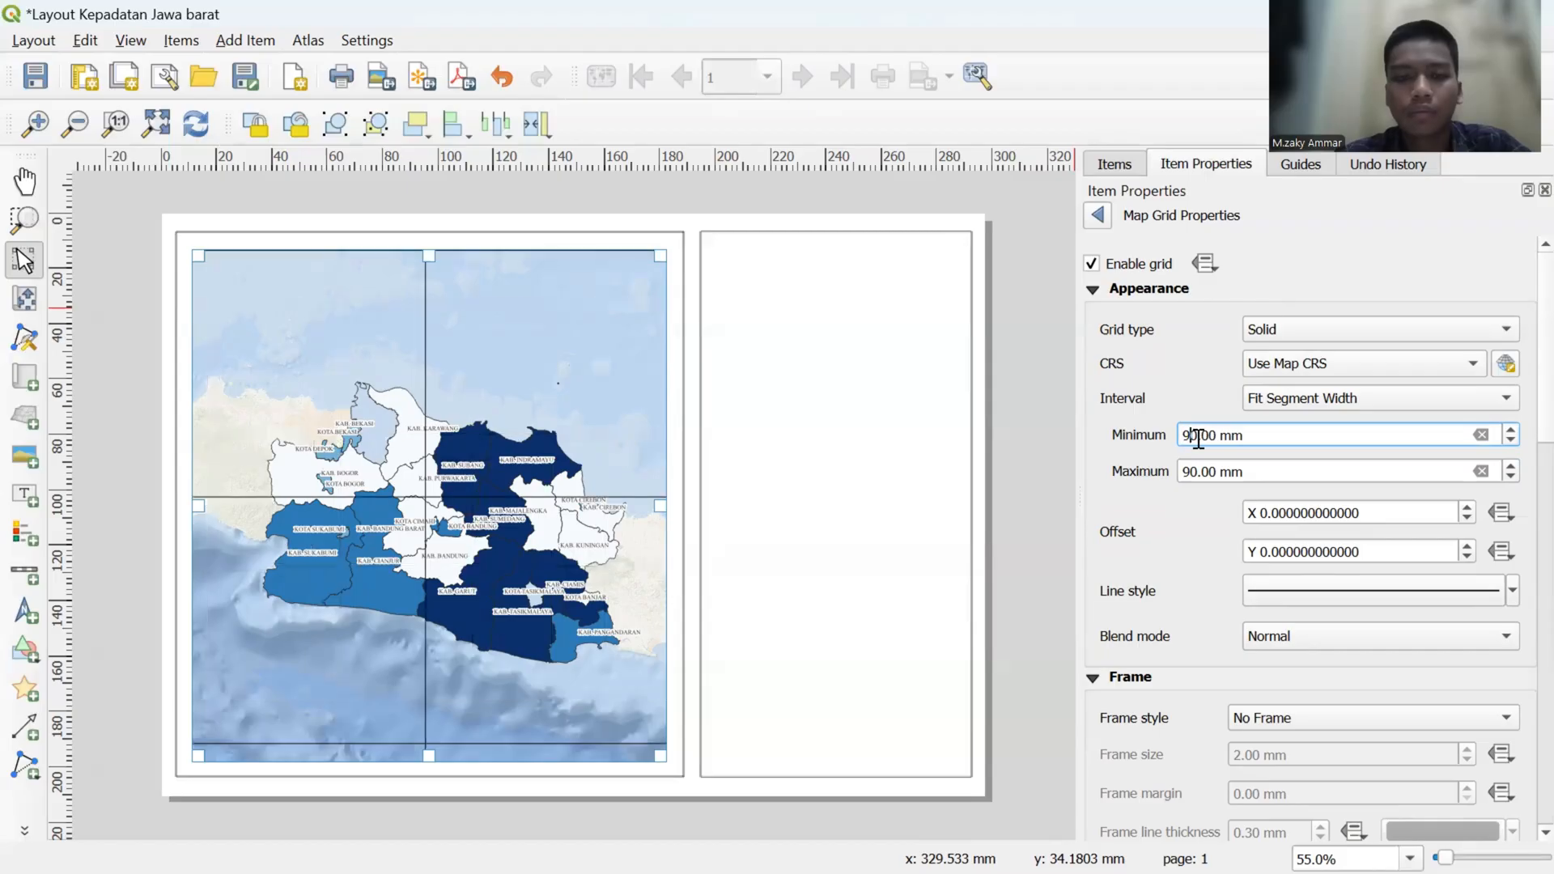
- Try smaller minimum grid segment widths of 30, 20 and 10 mm
{"action": "key", "text": "BackSpace"}
{"action": "type", "text": "3"}
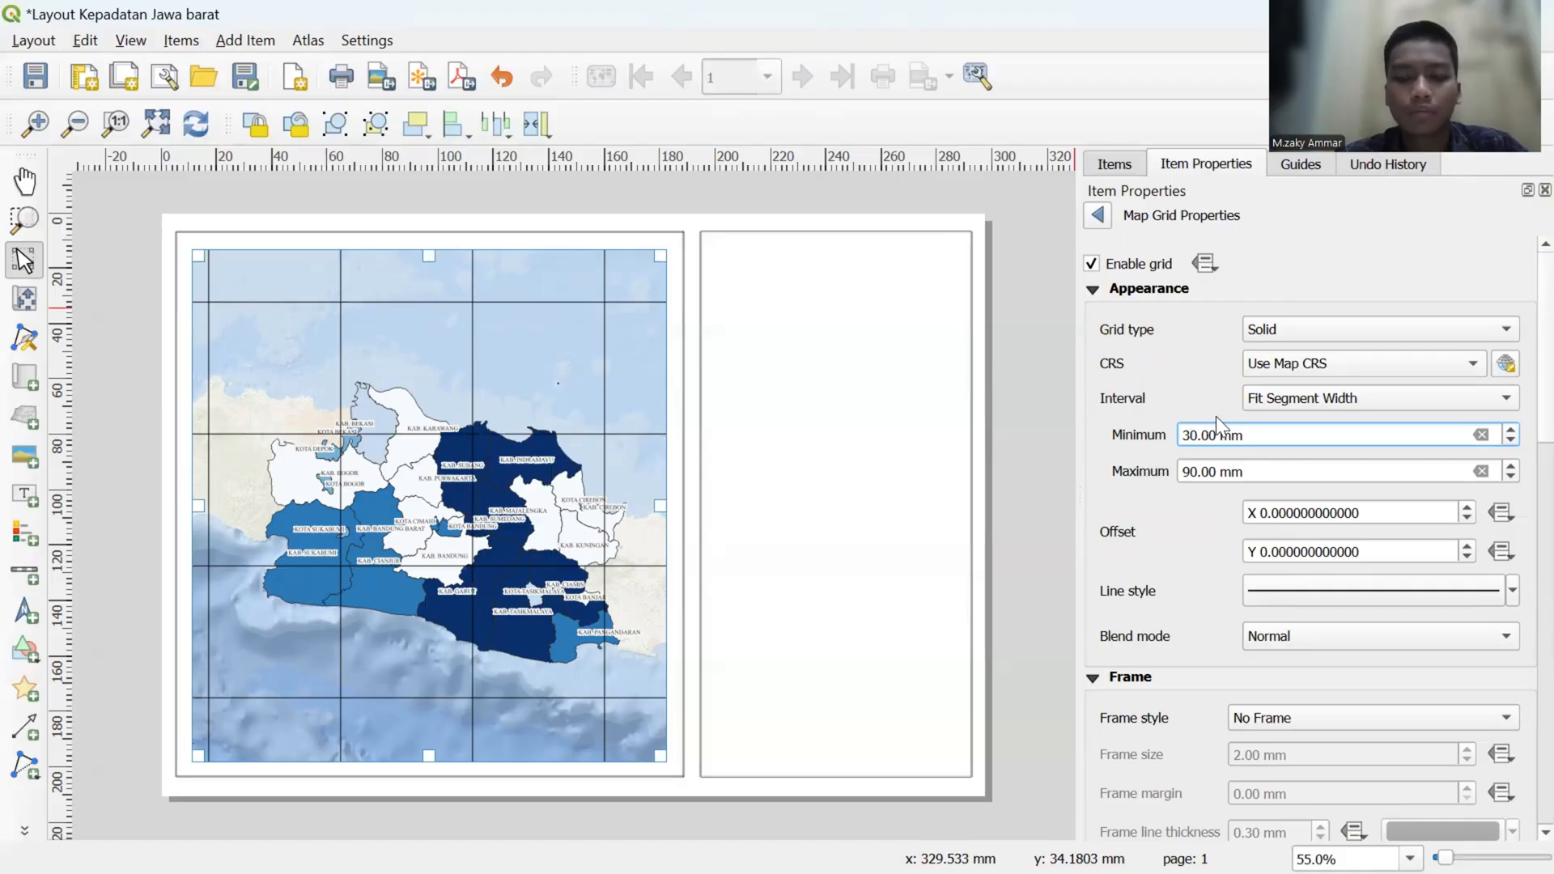
{"action": "key", "text": "BackSpace"}
{"action": "type", "text": "2"}
{"action": "key", "text": "BackSpace"}
{"action": "type", "text": "1"}
{"action": "key", "text": "Return"}
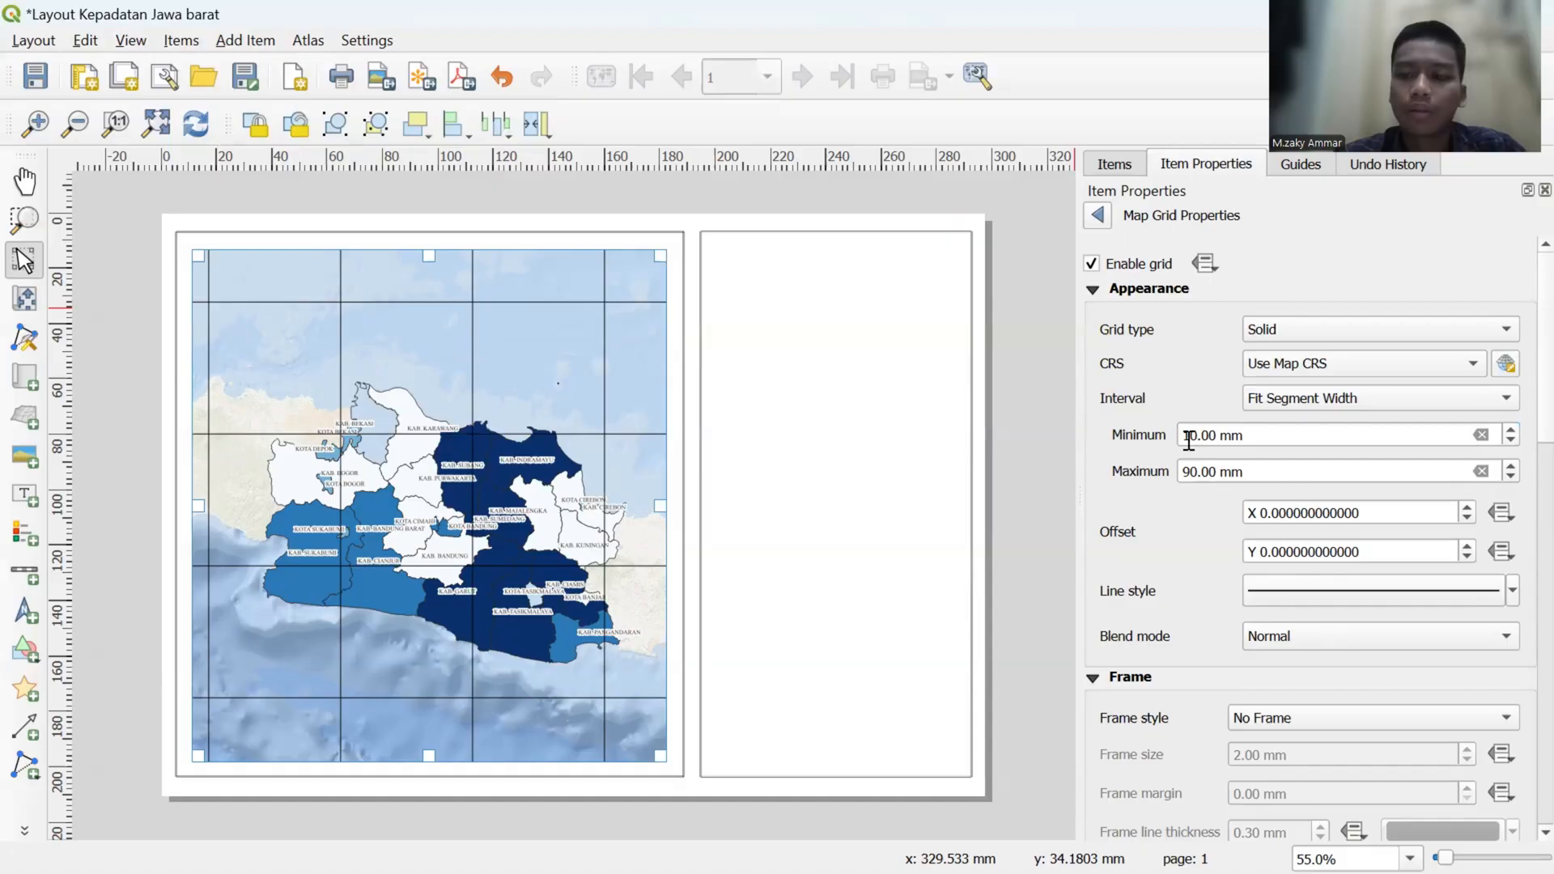
- Set the minimum segment width of the map grid to 50 mm
{"action": "left_click", "coordinate": [1187, 438]}
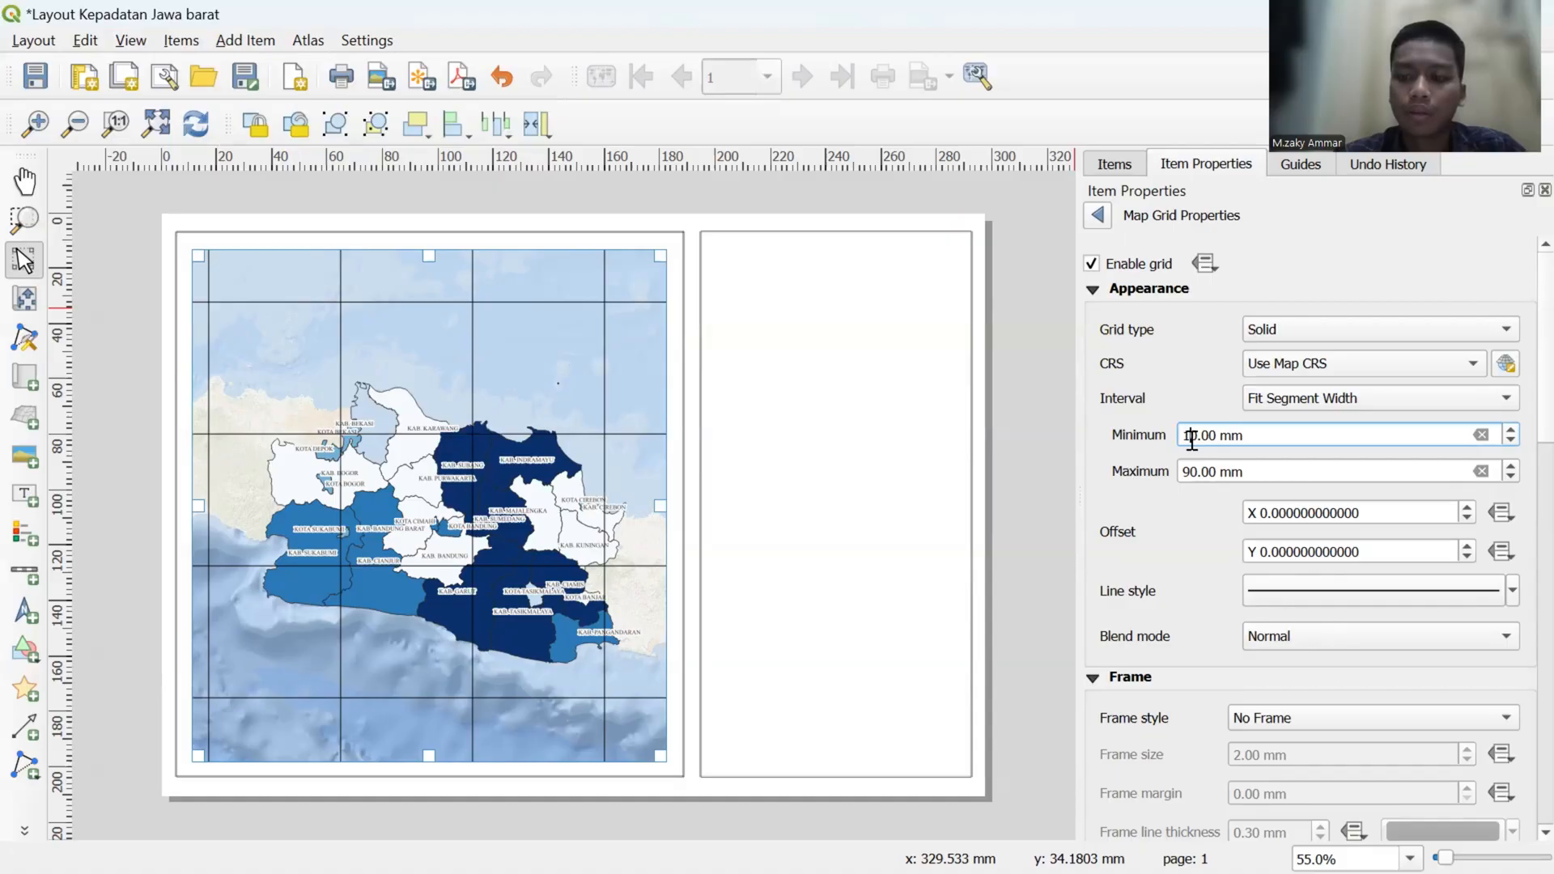
{"action": "key", "text": "Delete"}
{"action": "type", "text": "5"}
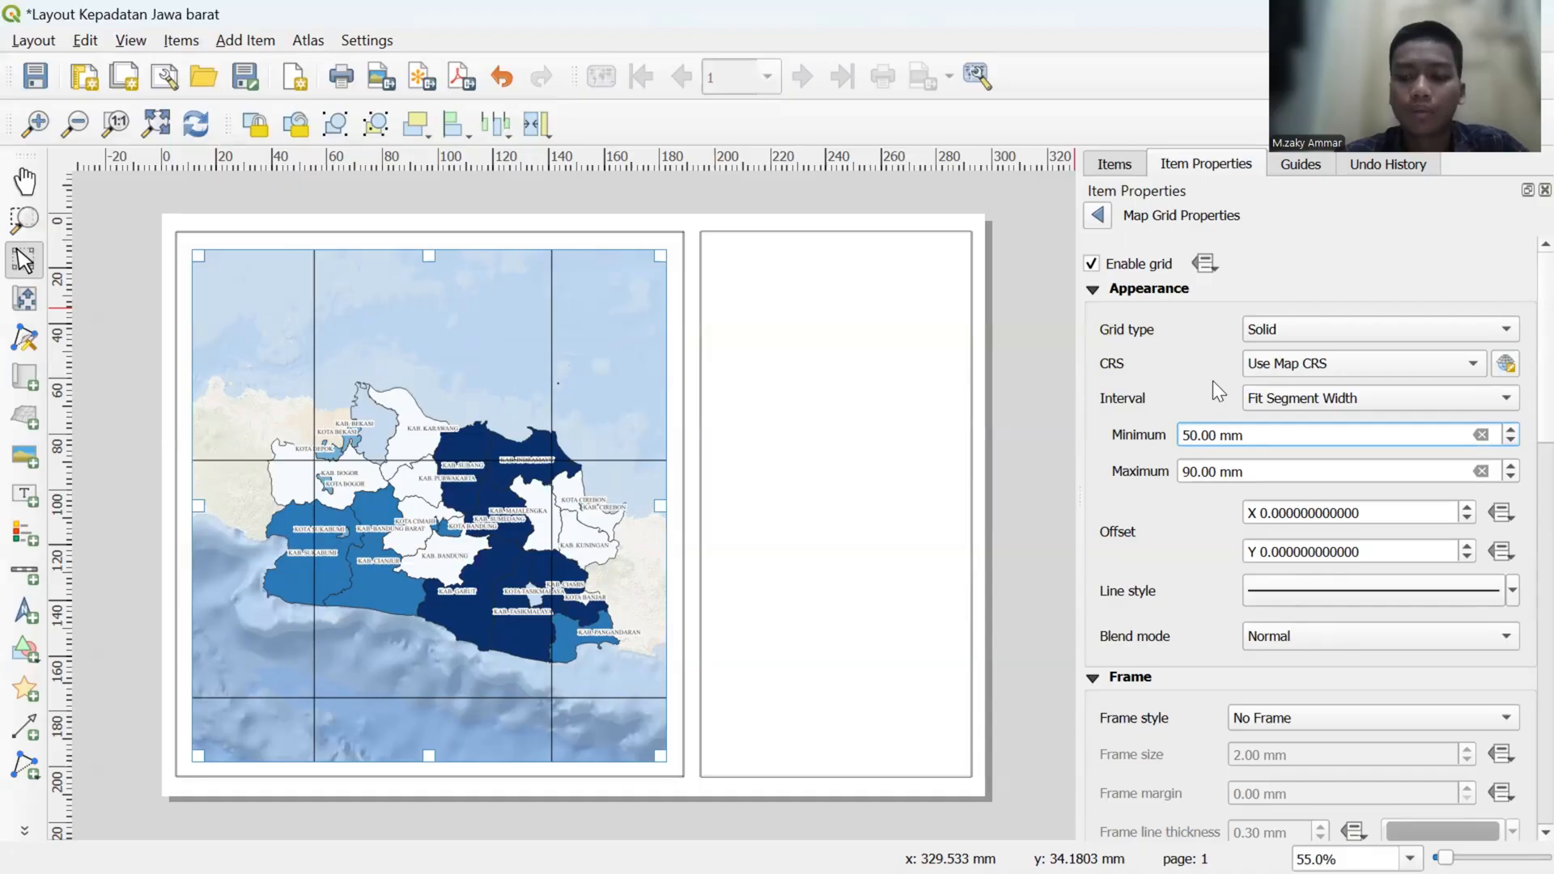
- Try a minimum segment width of 40 mm for the map grid
{"action": "key", "text": "BackSpace"}
{"action": "type", "text": "4"}
{"action": "left_click", "coordinate": [1204, 387]}
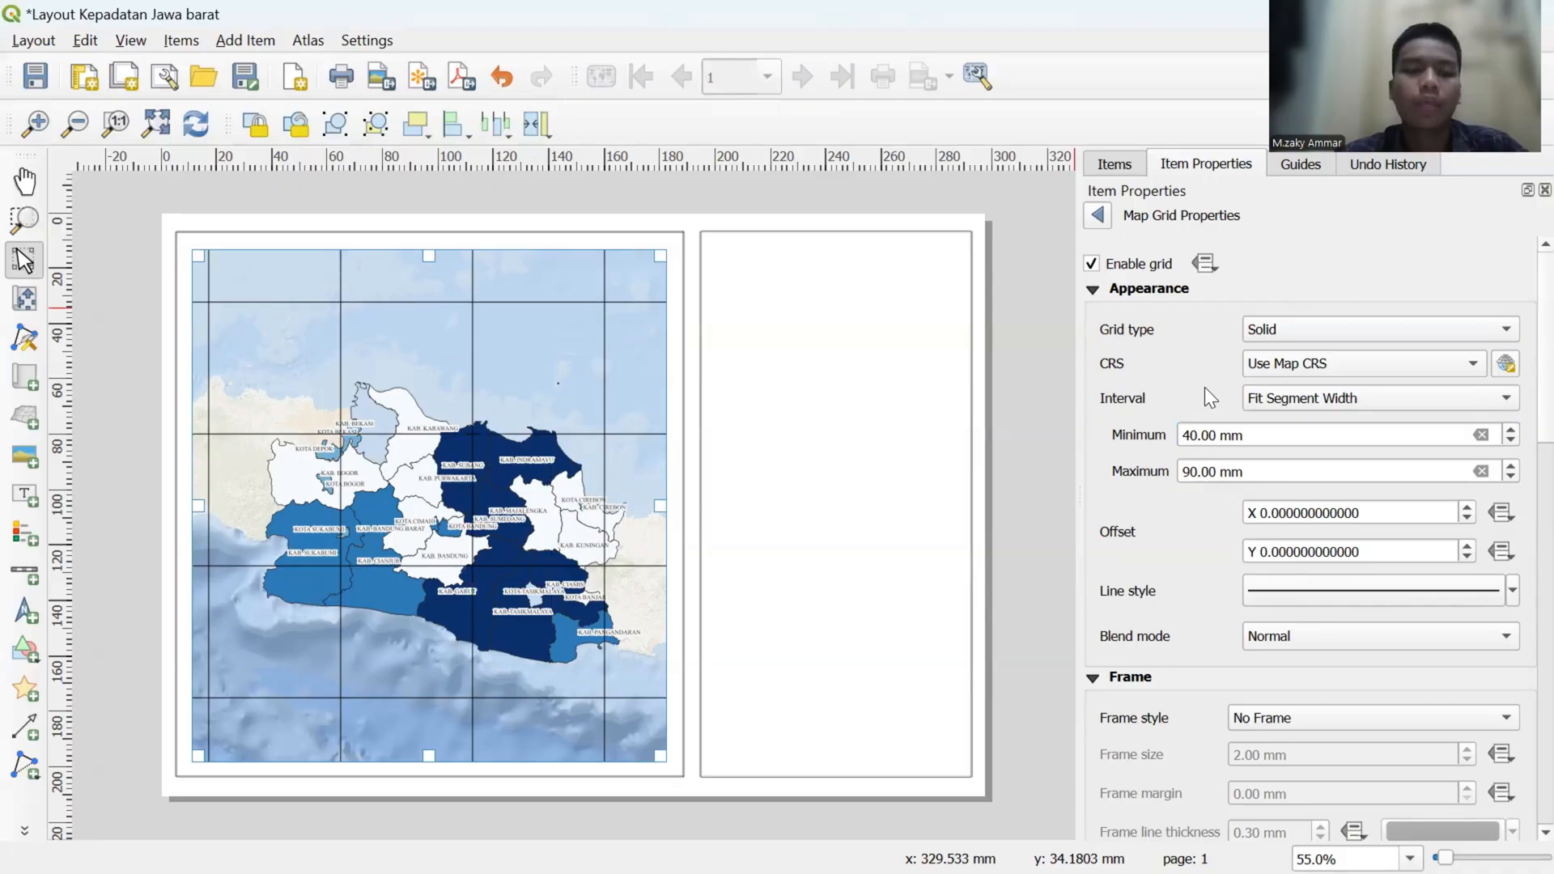
- Set the minimum segment width of the map grid to 30 mm
{"action": "left_click", "coordinate": [1194, 437]}
{"action": "key", "text": "BackSpace"}
{"action": "type", "text": "3"}
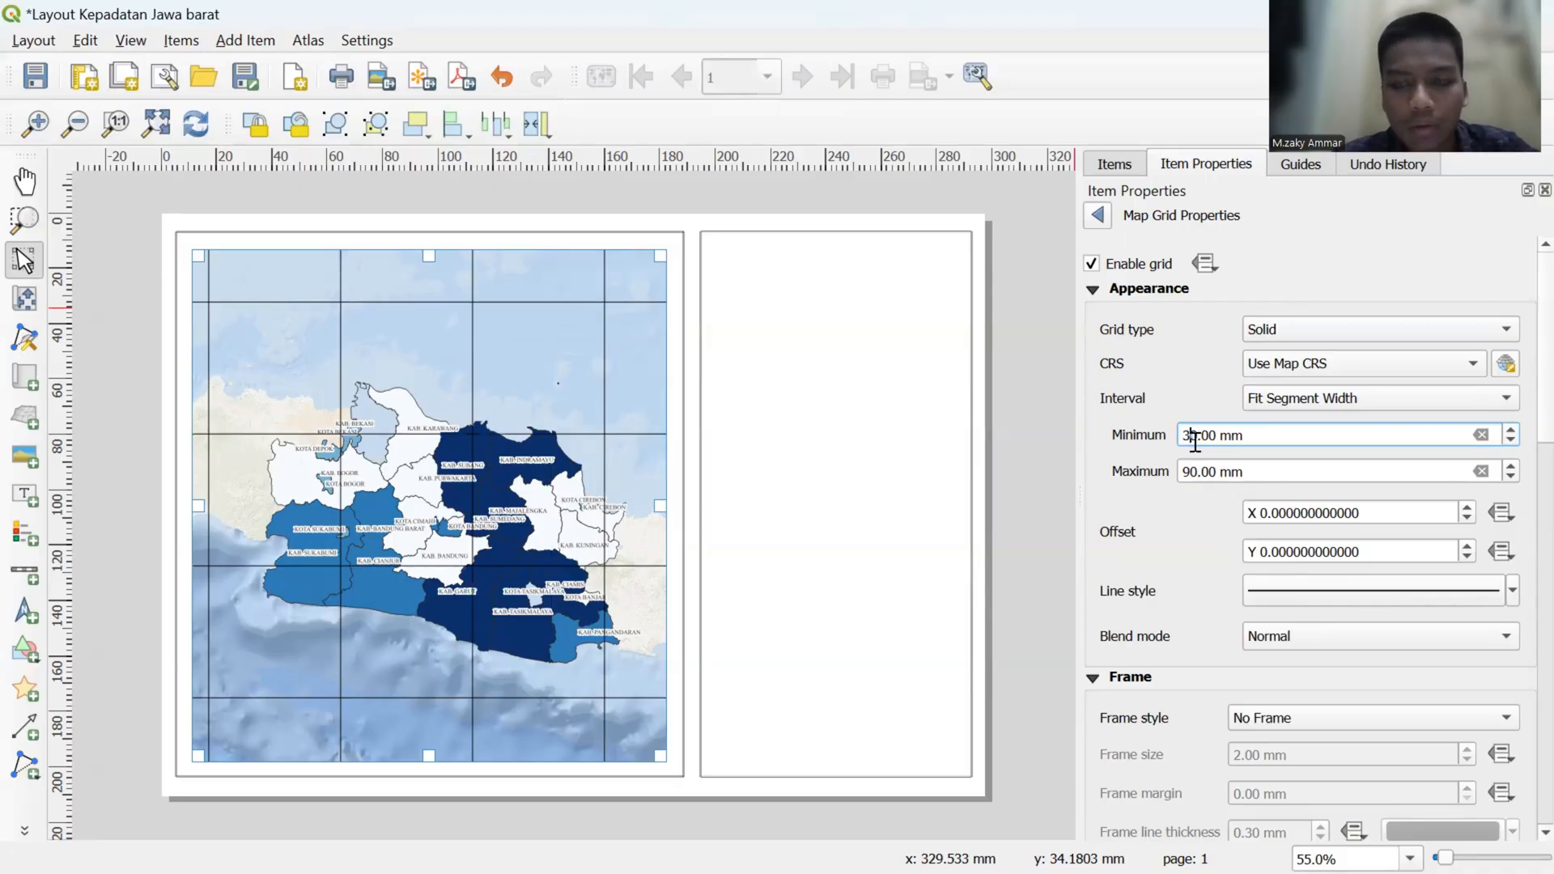
{"action": "left_click", "coordinate": [1204, 398]}
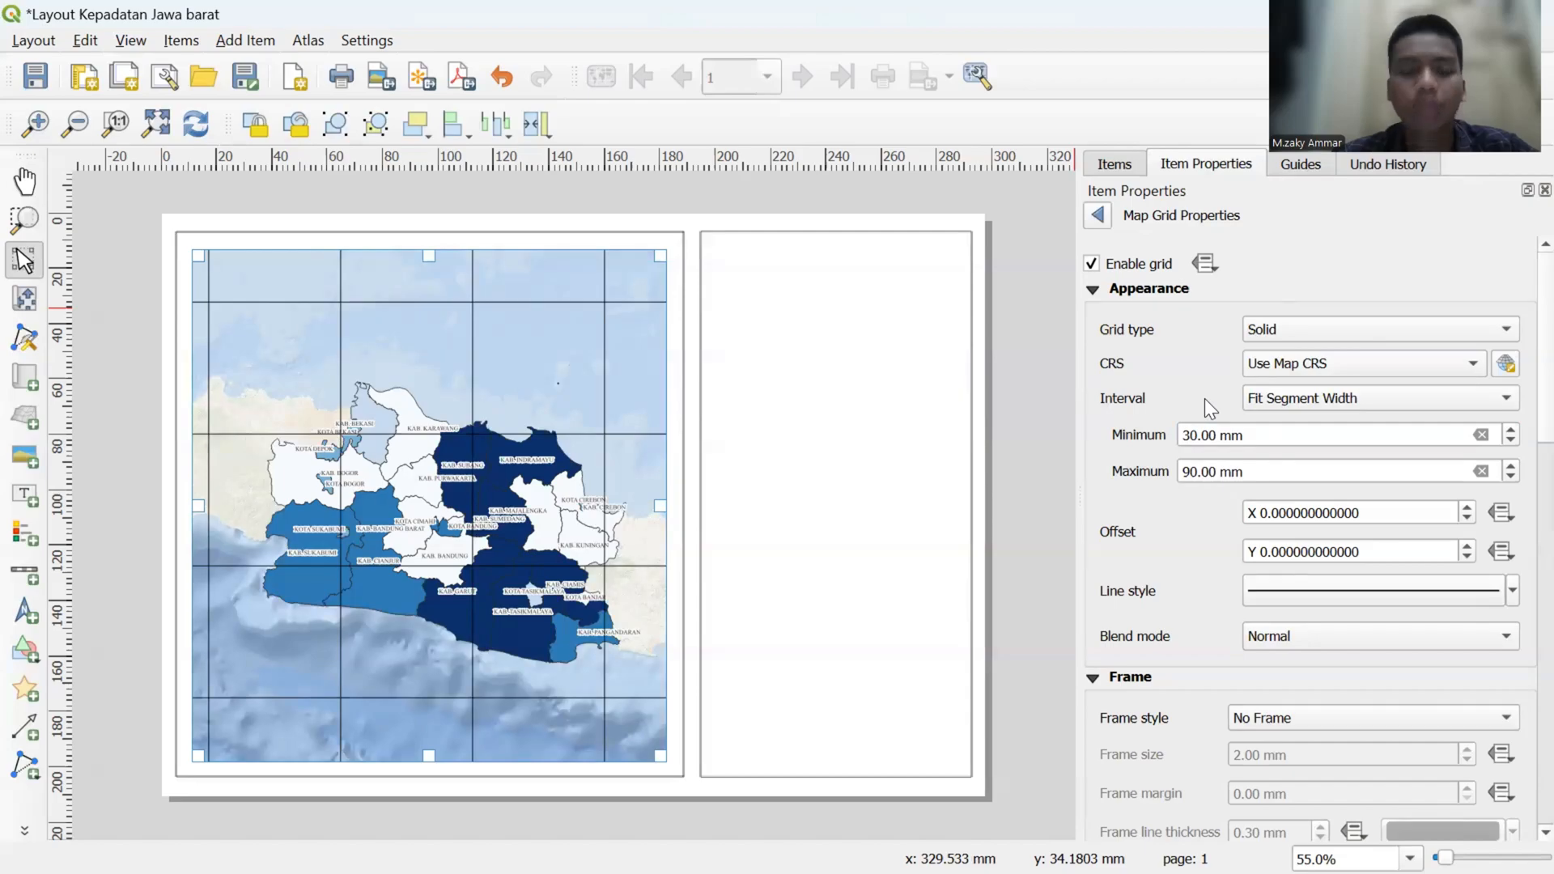
- Change the map grid's line color to the standard dark blue and return to the grid properties
{"action": "scroll", "coordinate": [1162, 526], "scroll_direction": "down", "scroll_amount": 5}
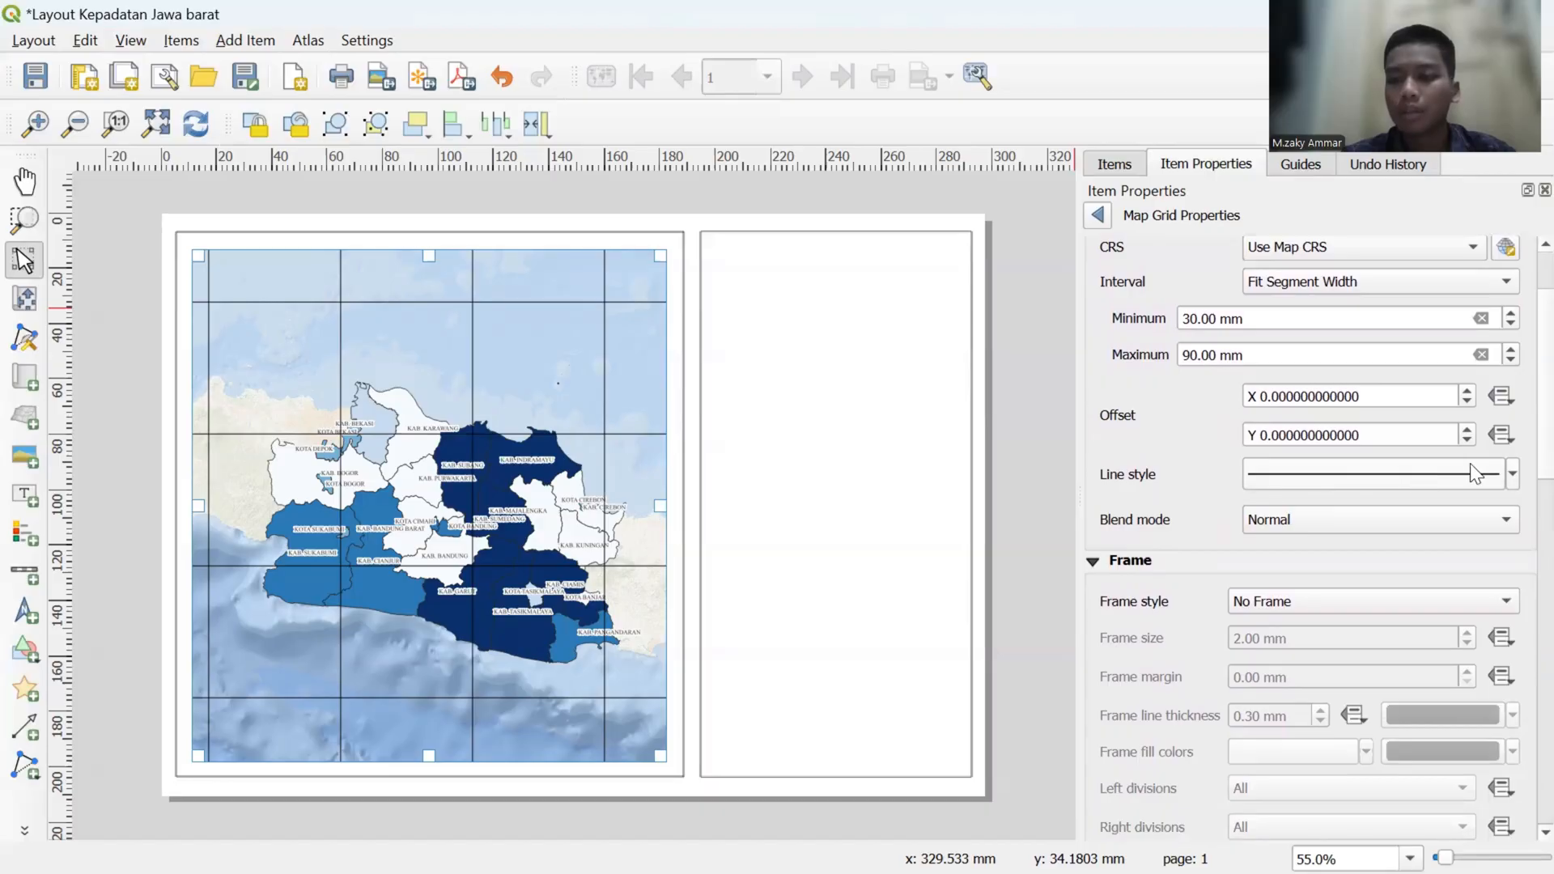
{"action": "left_click", "coordinate": [1479, 474]}
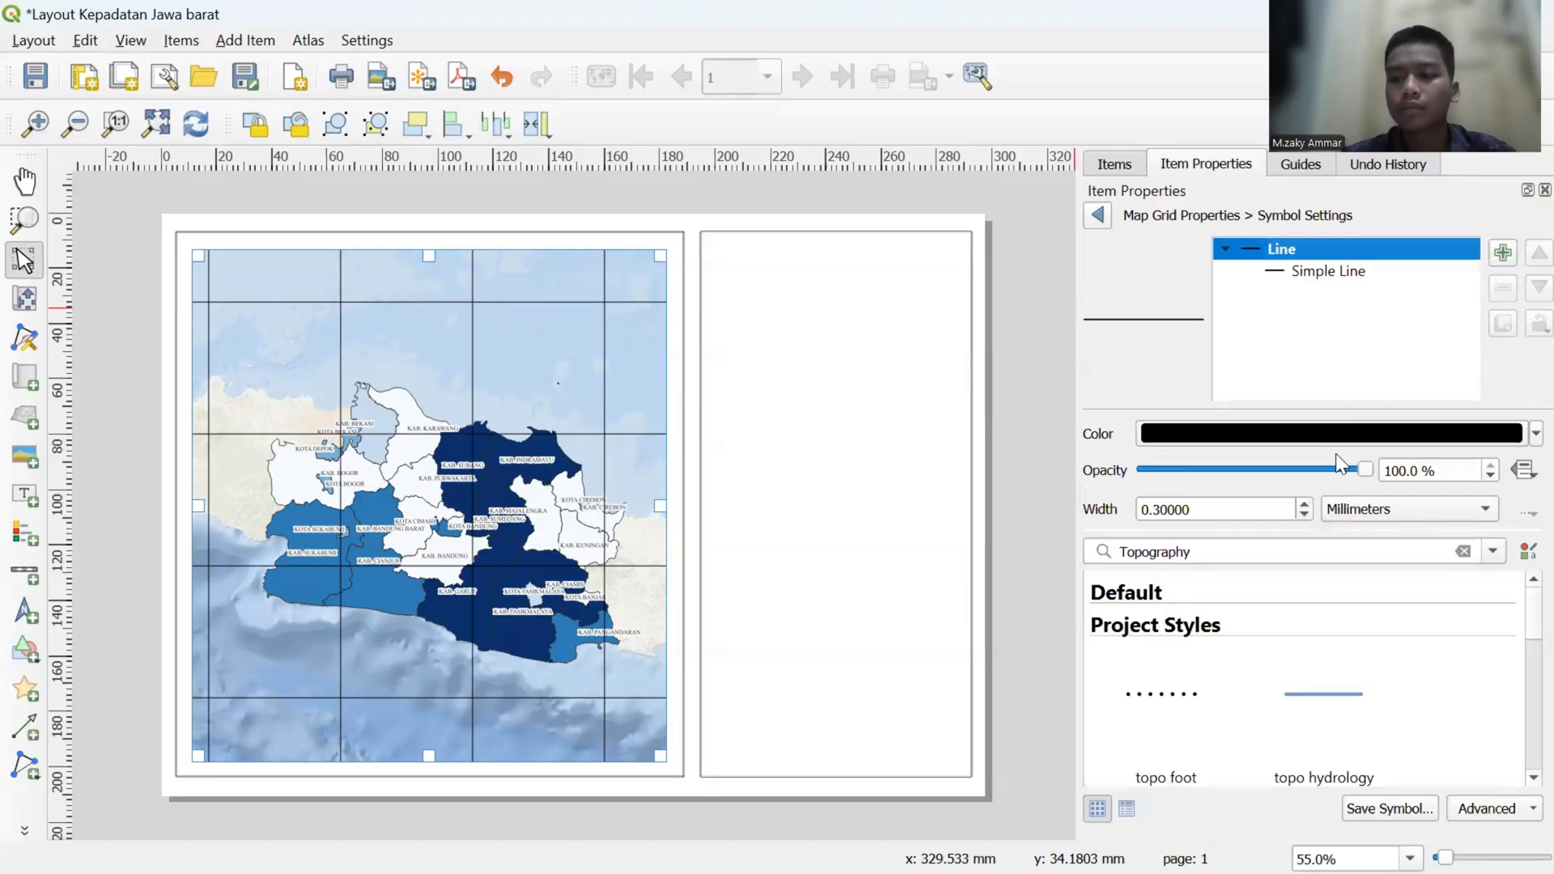
{"action": "left_click", "coordinate": [1518, 444]}
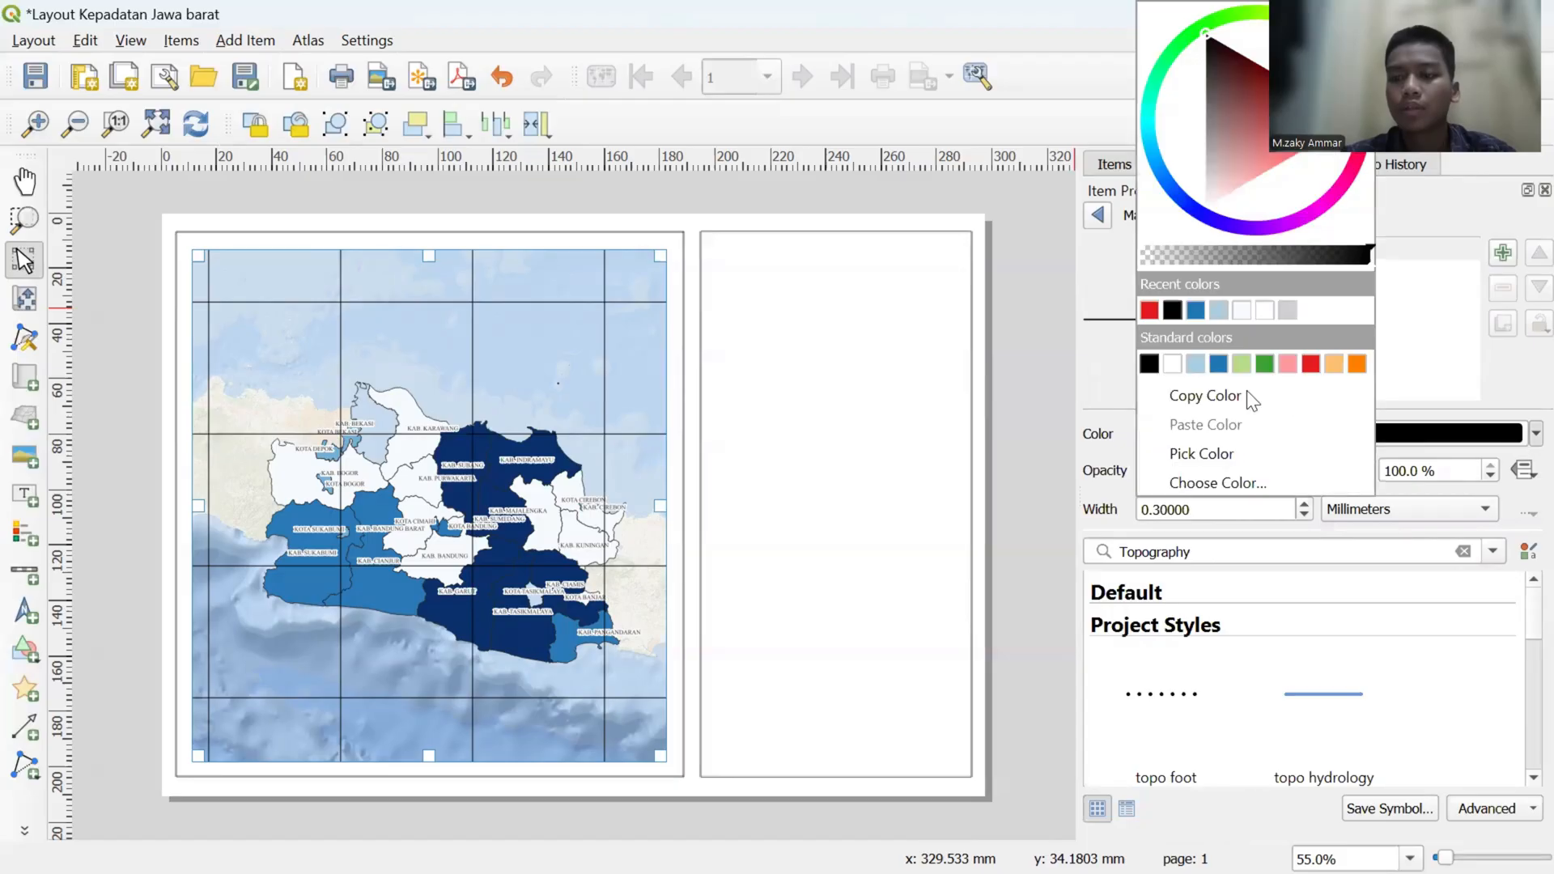
{"action": "left_click", "coordinate": [1218, 363]}
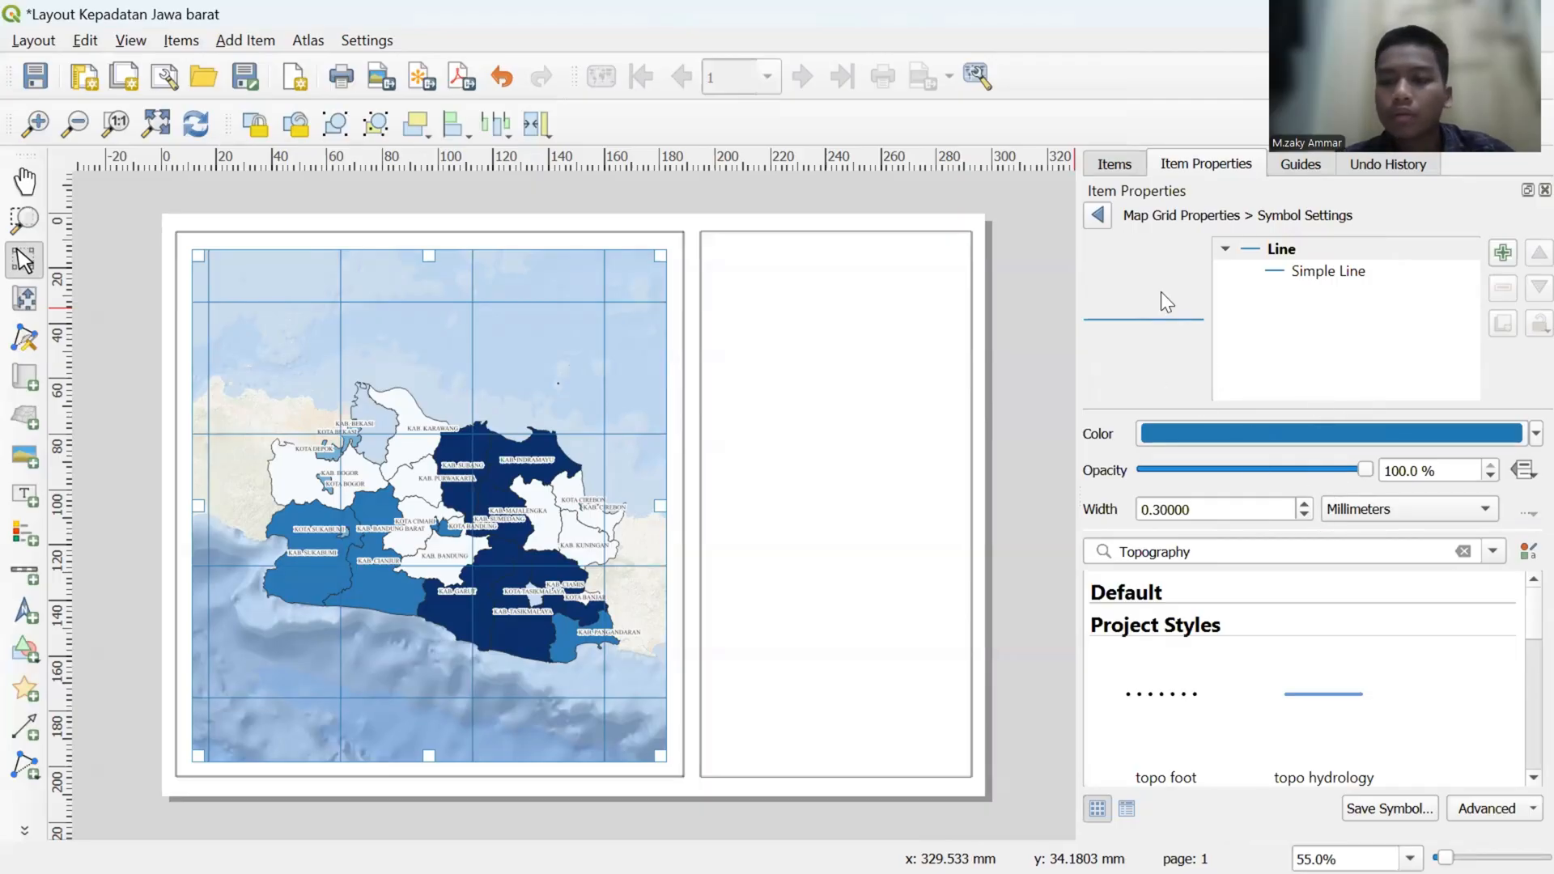
{"action": "left_click", "coordinate": [1099, 216]}
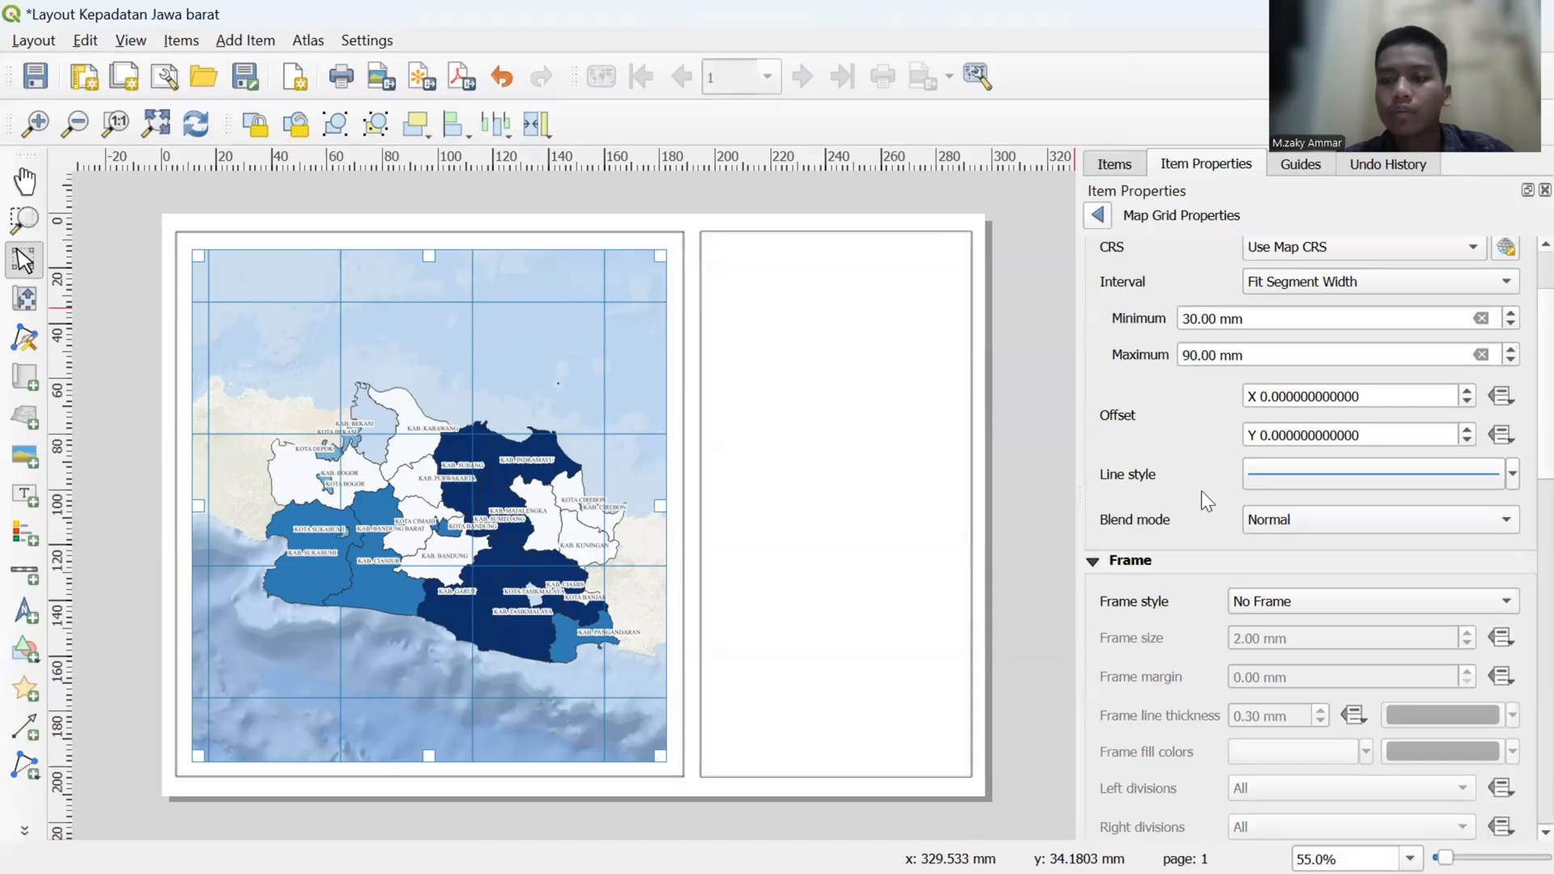
- Enable drawing of coordinates around the map grid
{"action": "scroll", "coordinate": [1201, 491], "scroll_direction": "down", "scroll_amount": 5}
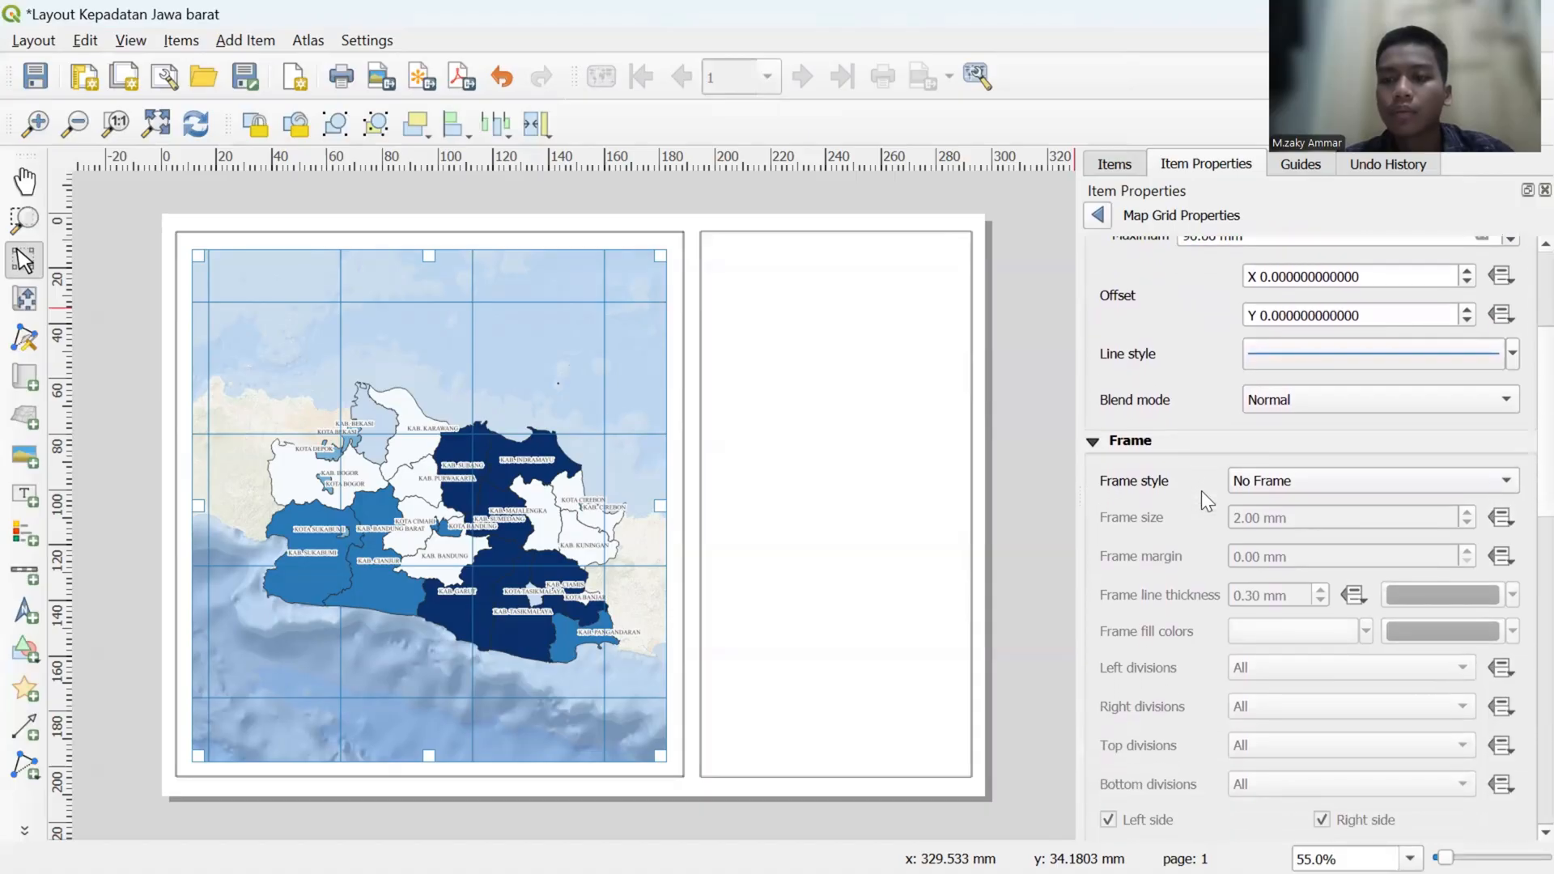
{"action": "scroll", "coordinate": [1201, 491], "scroll_direction": "down", "scroll_amount": 2}
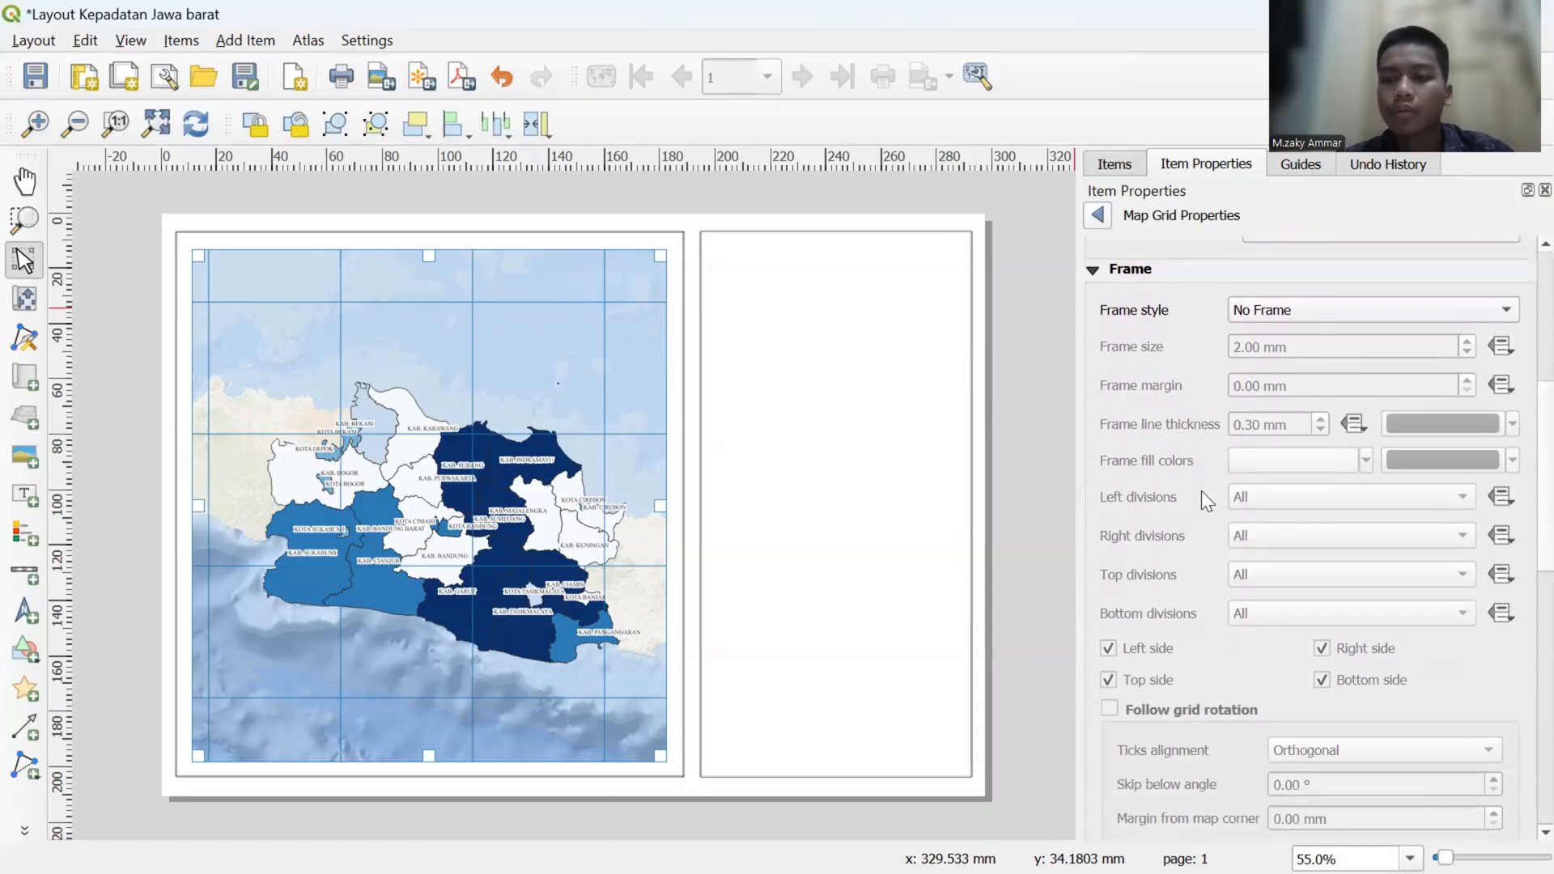
{"action": "scroll", "coordinate": [1201, 490], "scroll_direction": "down", "scroll_amount": 3}
{"action": "scroll", "coordinate": [1201, 490], "scroll_direction": "down", "scroll_amount": 5}
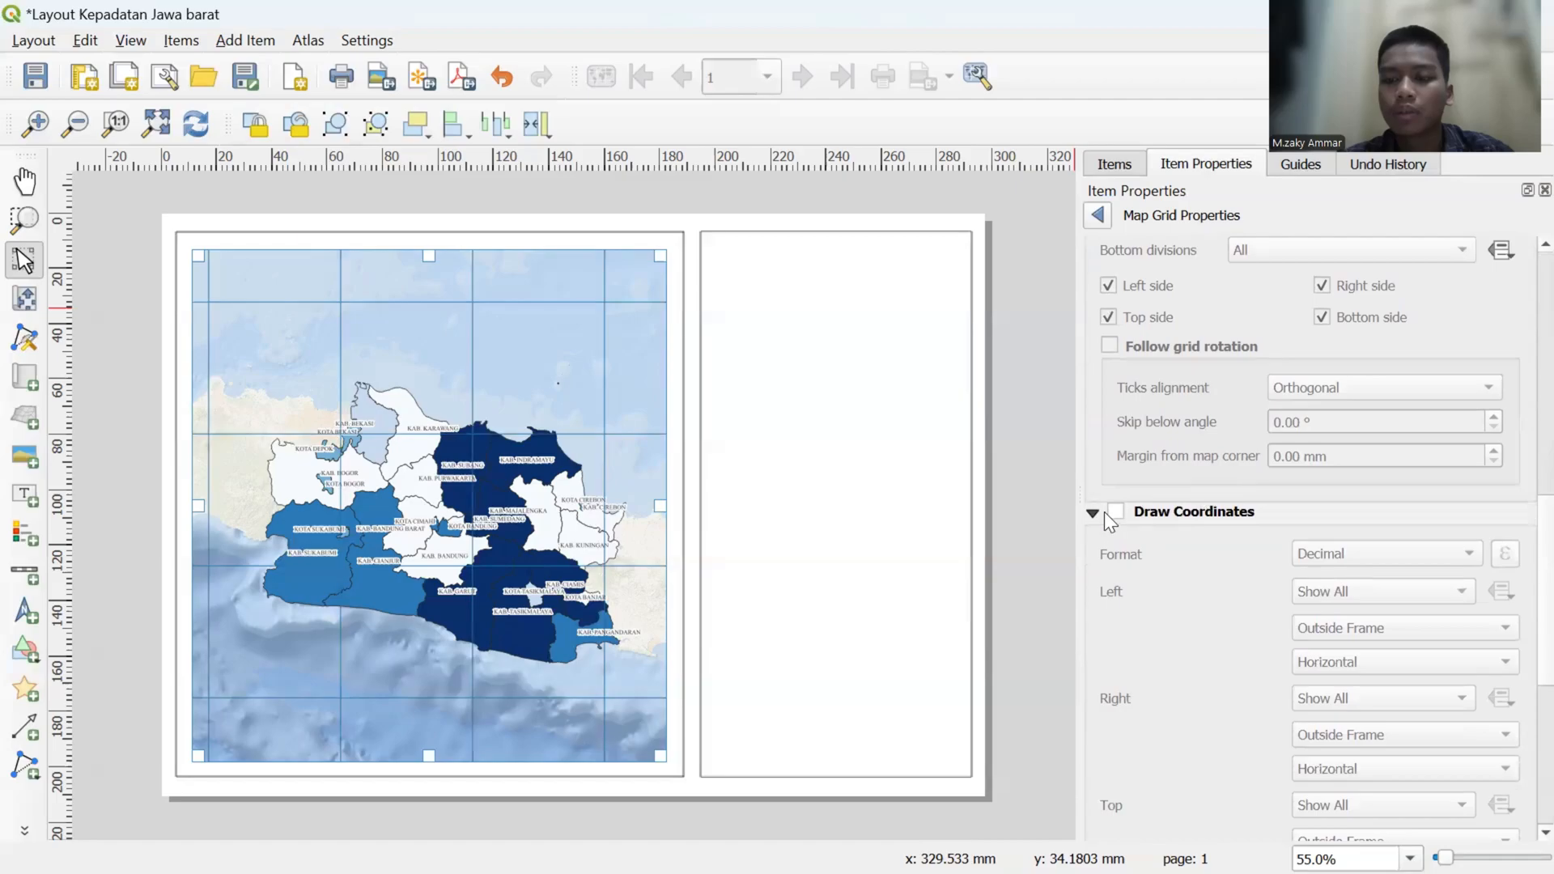
{"action": "left_click", "coordinate": [1115, 511]}
- Orient the grid's left coordinates as Vertical Ascending and its right coordinates as Vertical Descending
{"action": "scroll", "coordinate": [1201, 540], "scroll_direction": "down", "scroll_amount": 3}
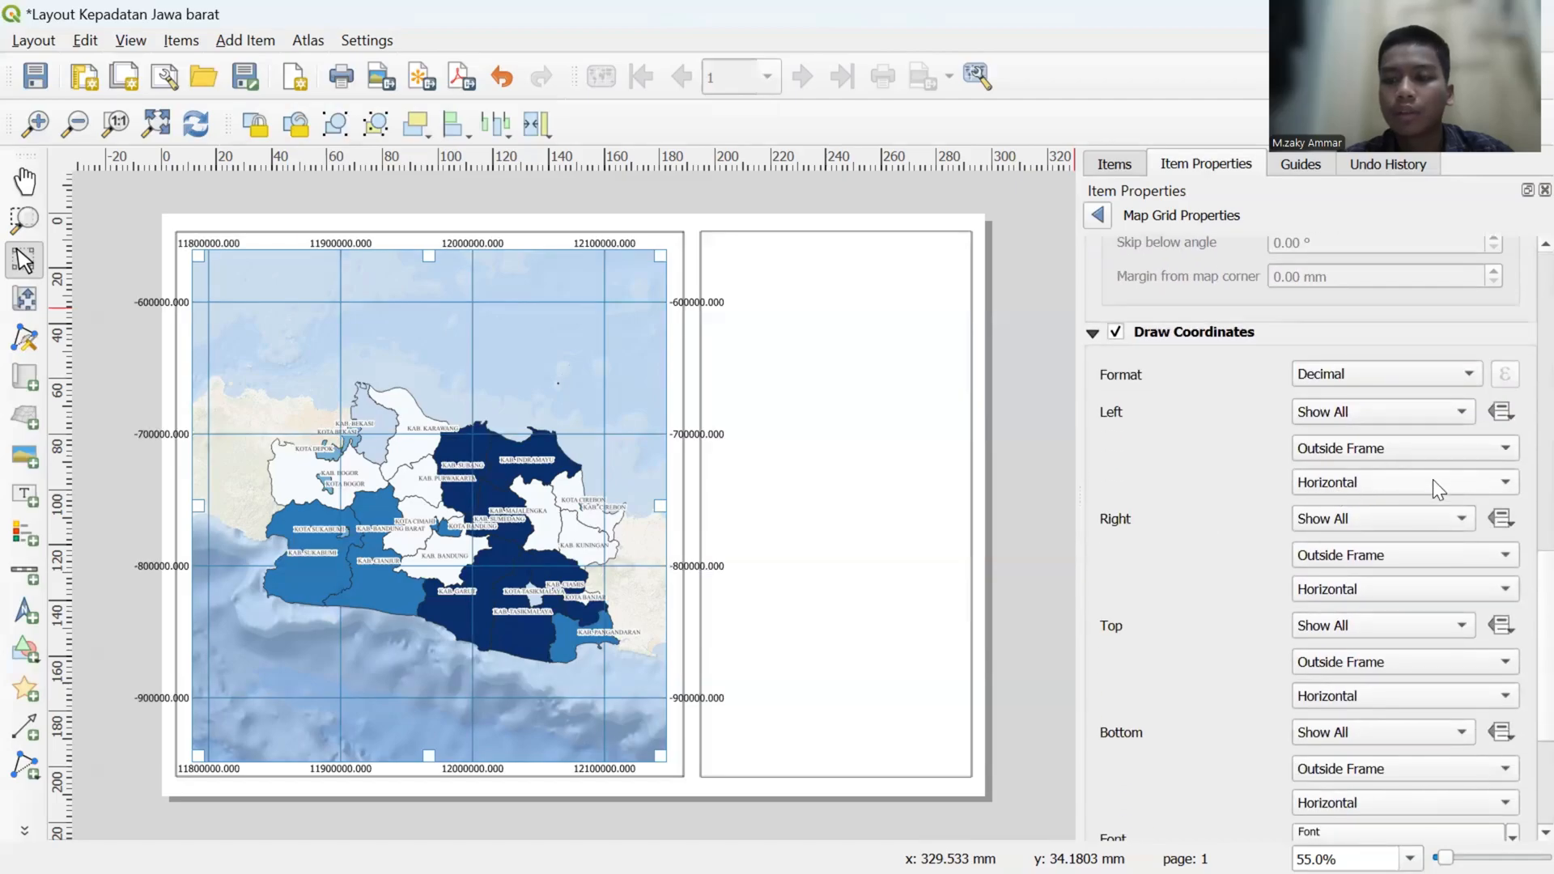
{"action": "left_click", "coordinate": [1432, 480]}
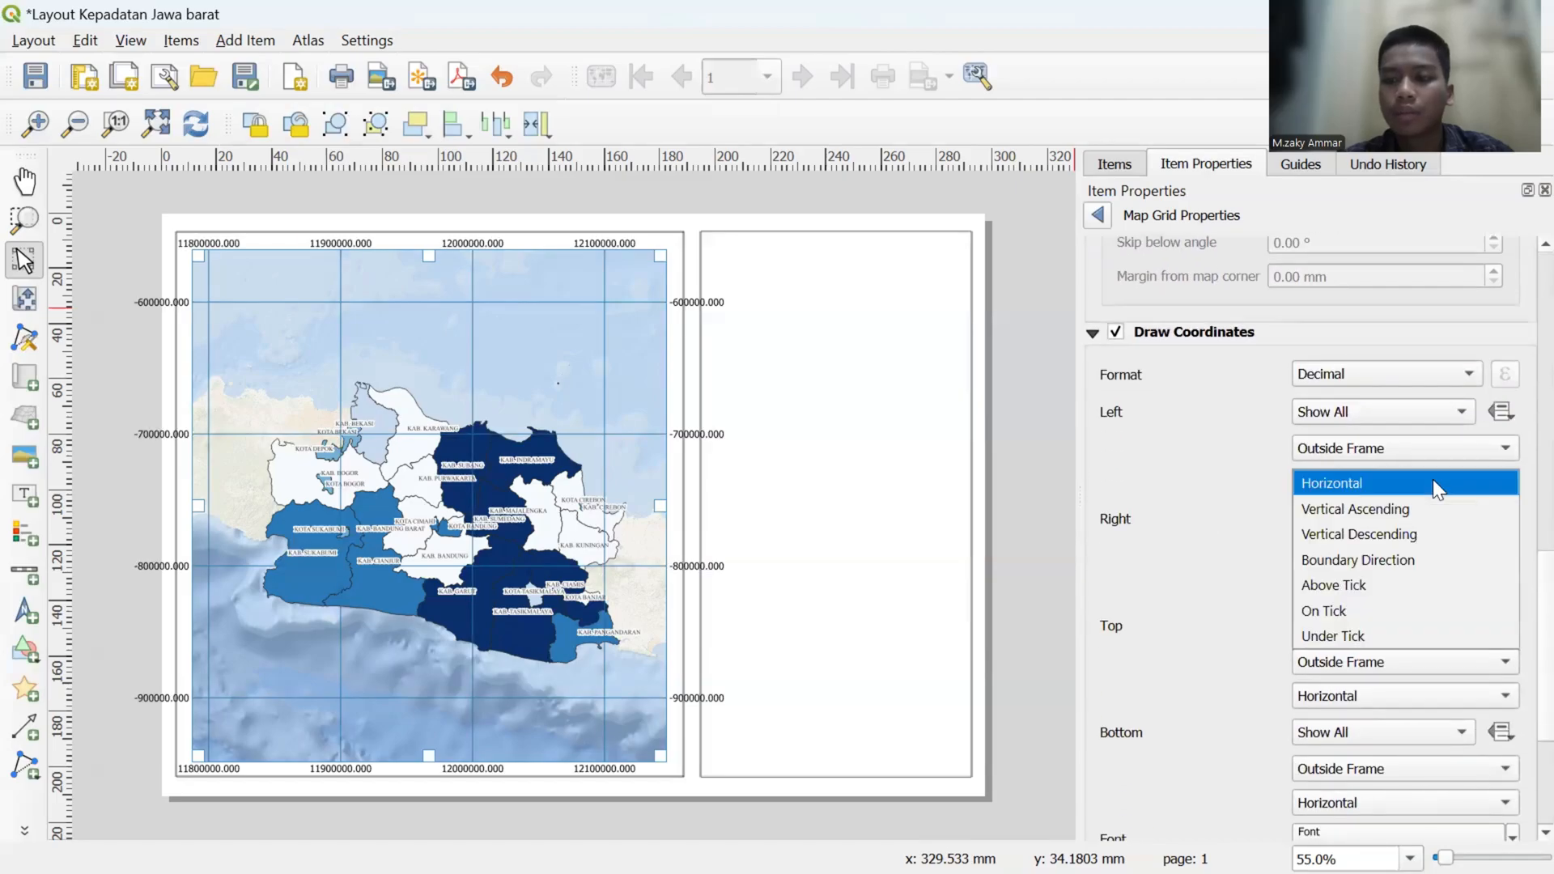
{"action": "left_click", "coordinate": [1416, 518]}
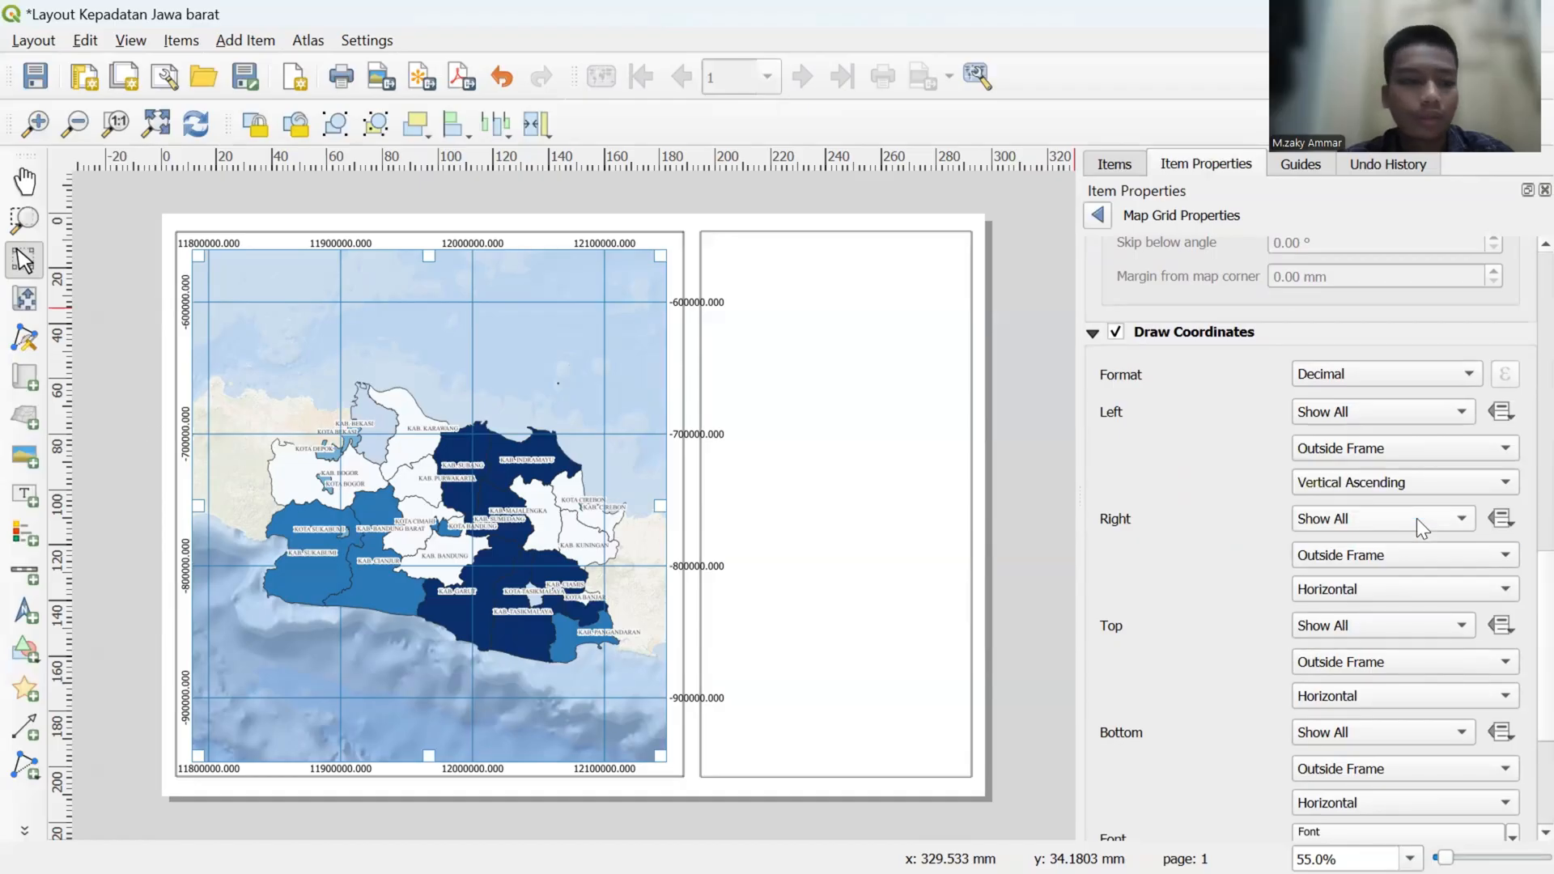
{"action": "left_click", "coordinate": [1397, 583]}
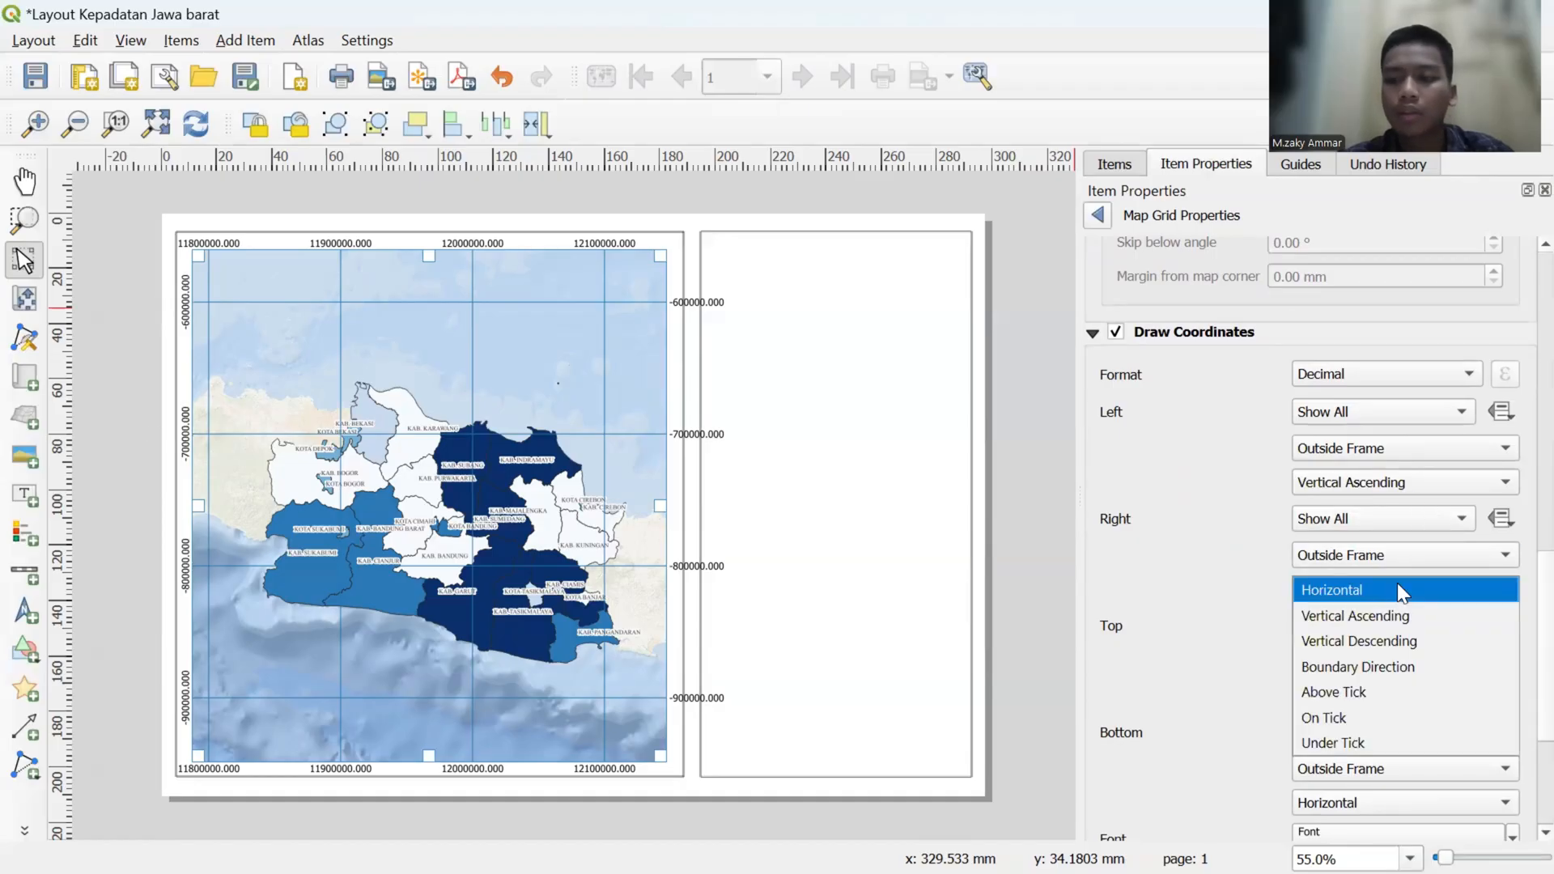
{"action": "left_click", "coordinate": [1401, 641]}
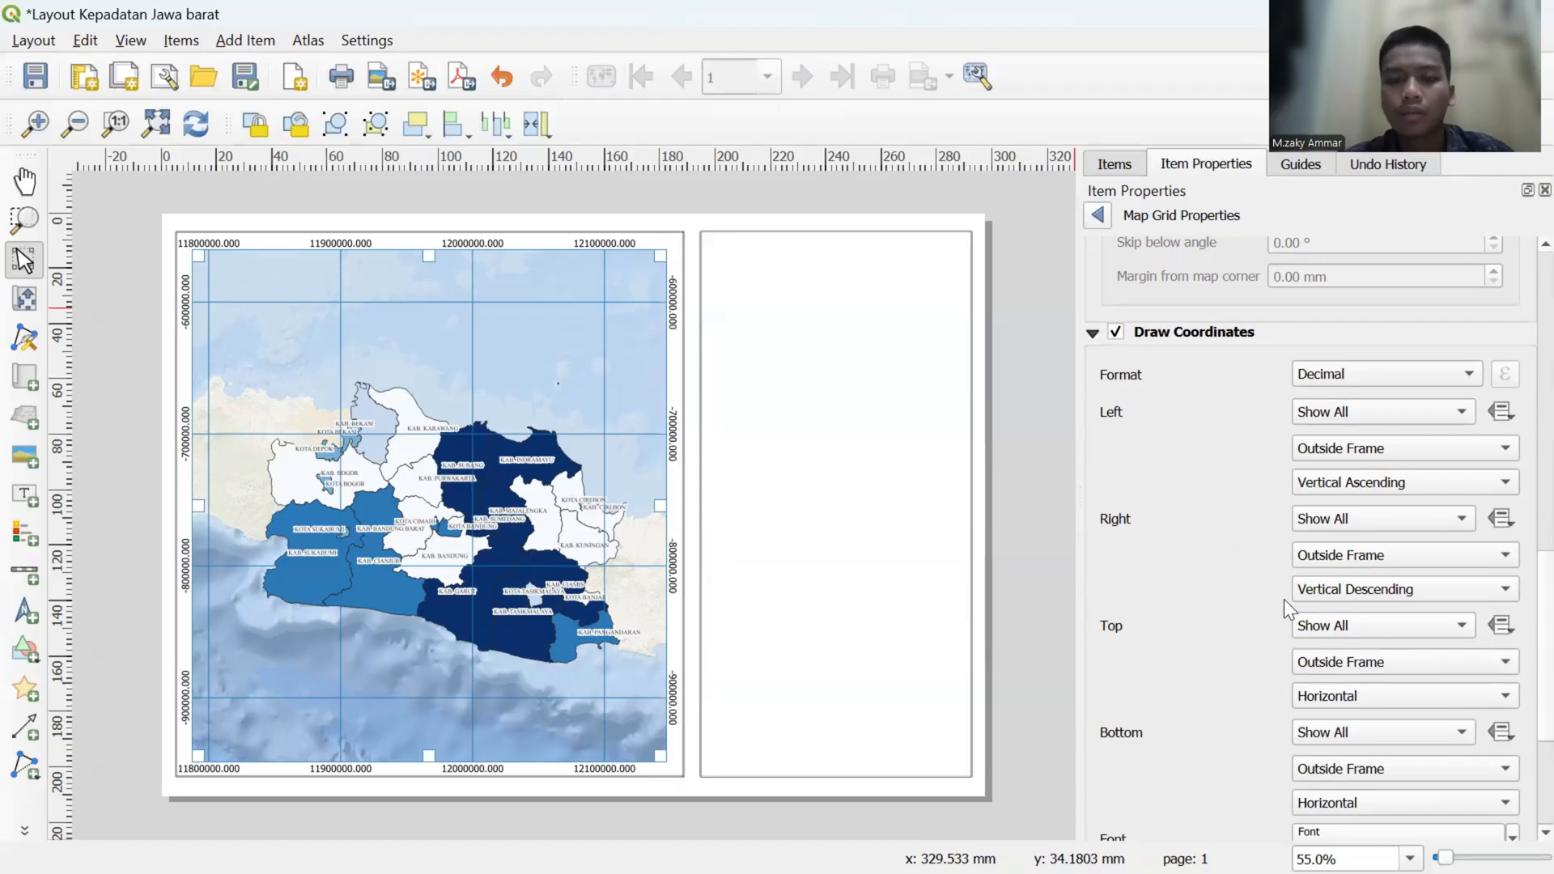
- Set the grid coordinate format to Decimal with Suffix
{"action": "scroll", "coordinate": [1235, 582], "scroll_direction": "down", "scroll_amount": 2}
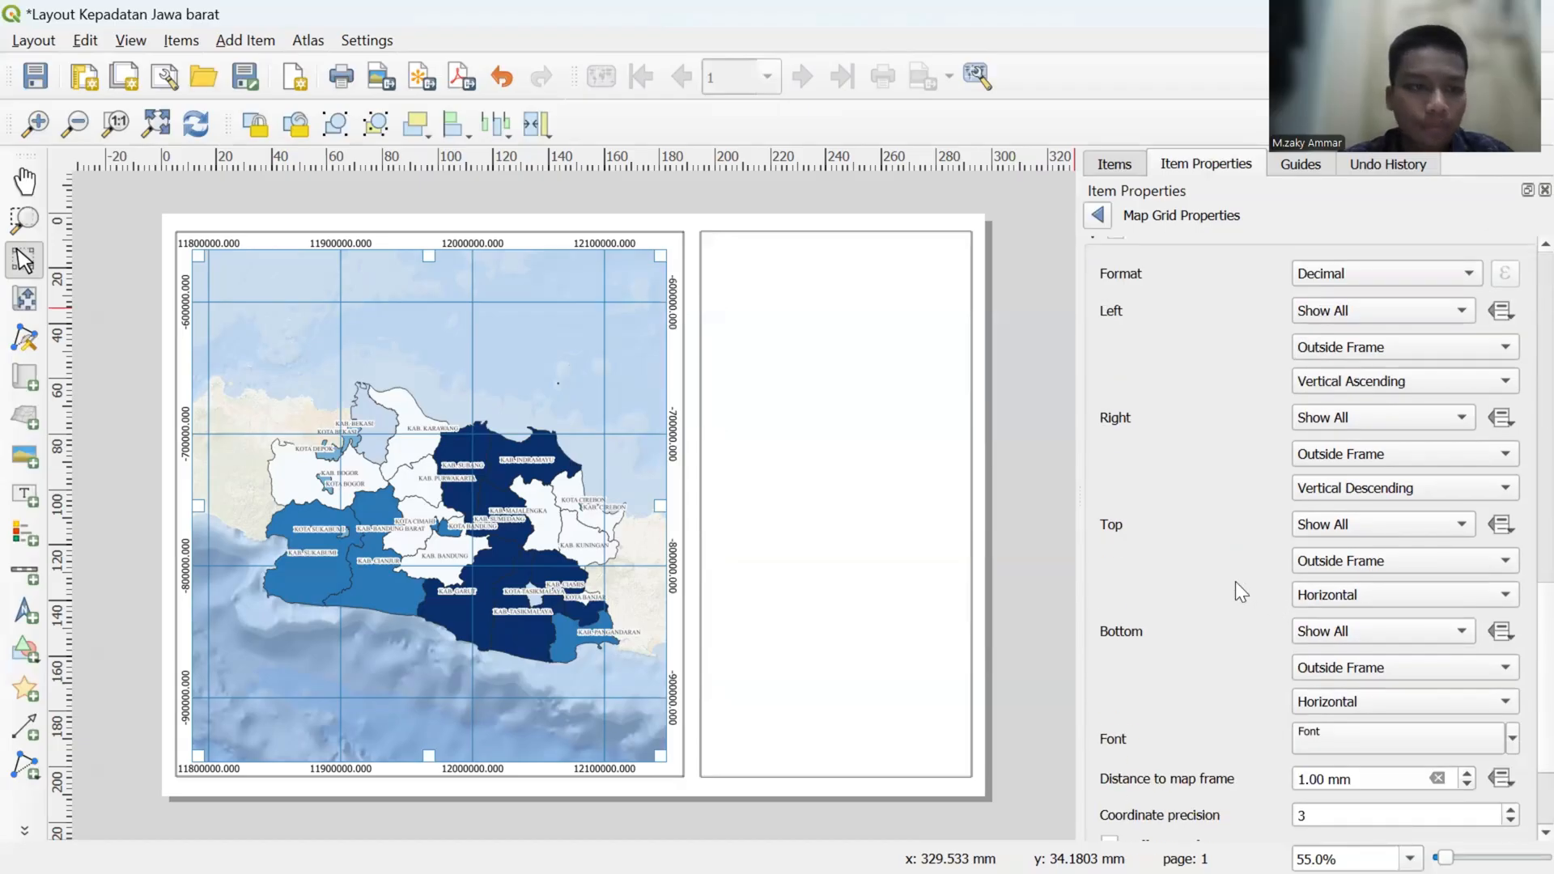
{"action": "scroll", "coordinate": [1235, 581], "scroll_direction": "down", "scroll_amount": 1}
{"action": "scroll", "coordinate": [1235, 581], "scroll_direction": "up", "scroll_amount": 3}
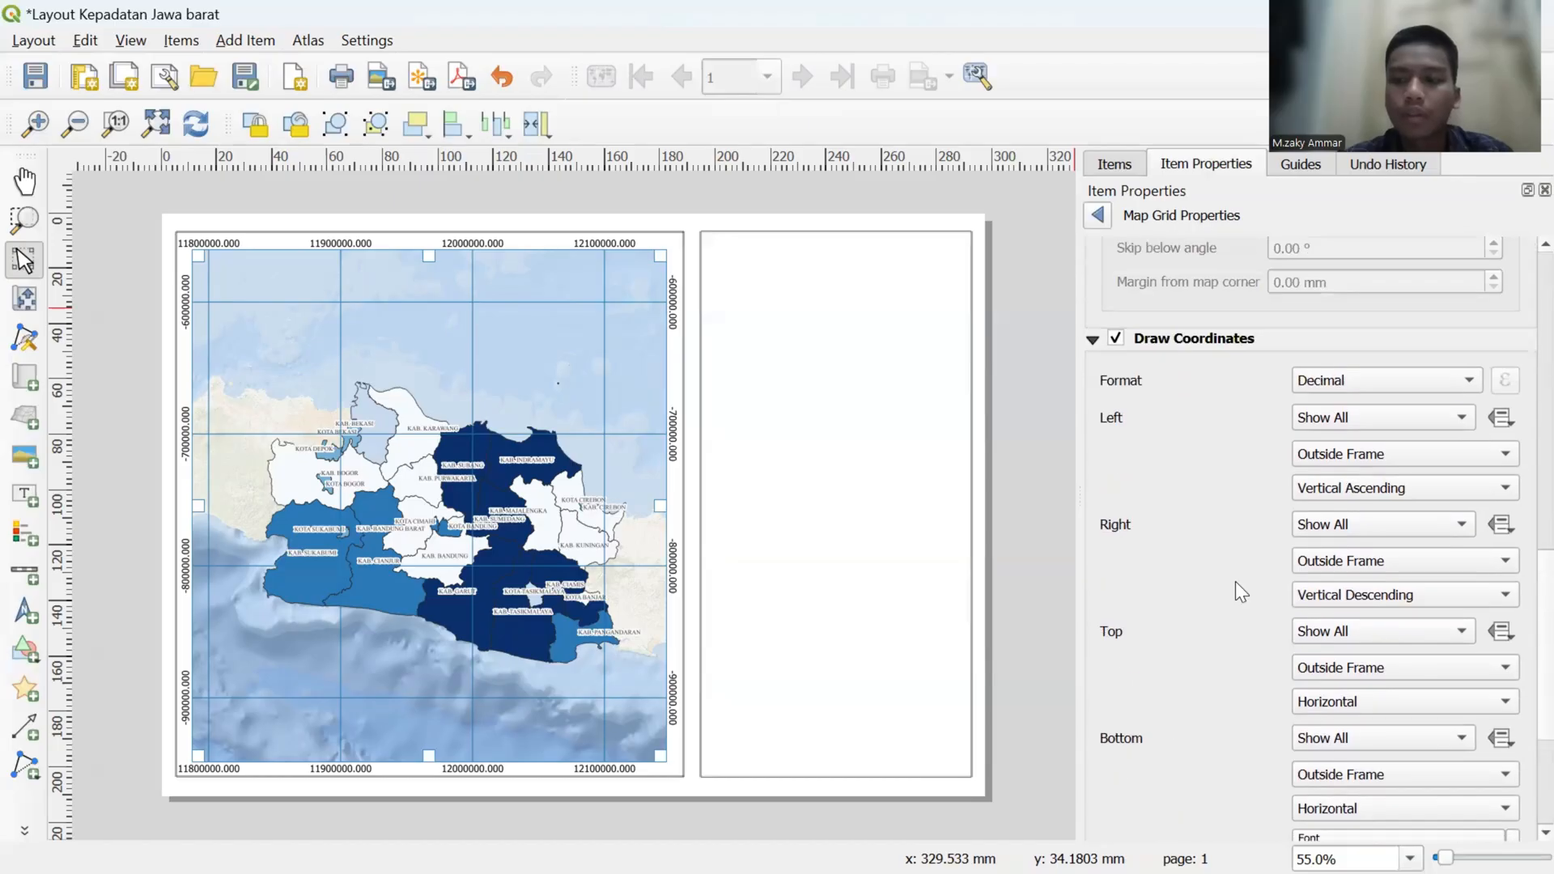
{"action": "left_click", "coordinate": [1415, 385]}
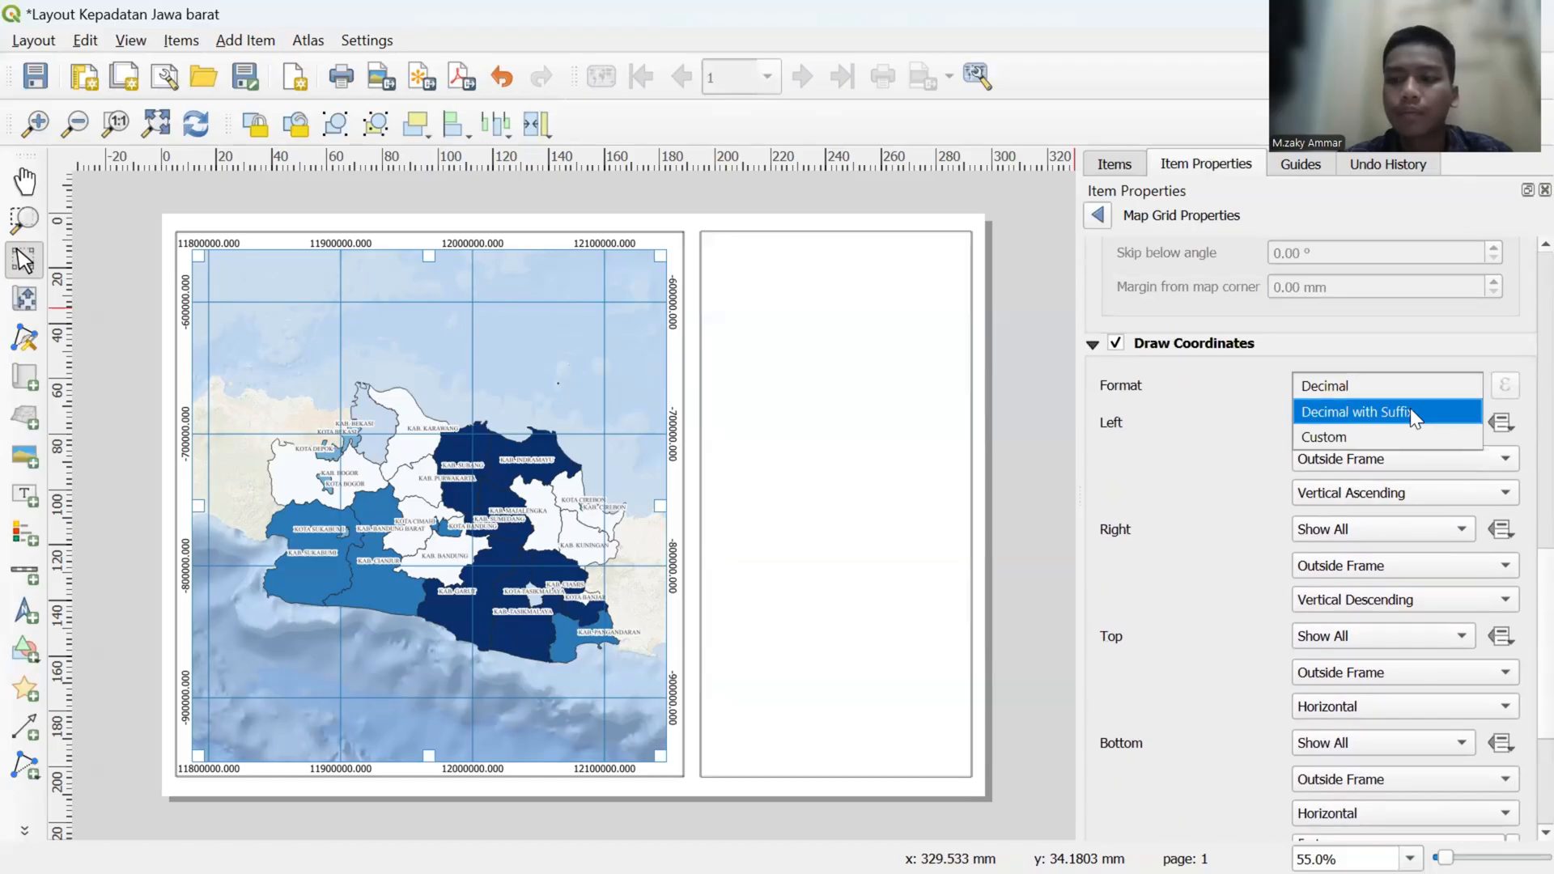
{"action": "left_click", "coordinate": [1410, 408]}
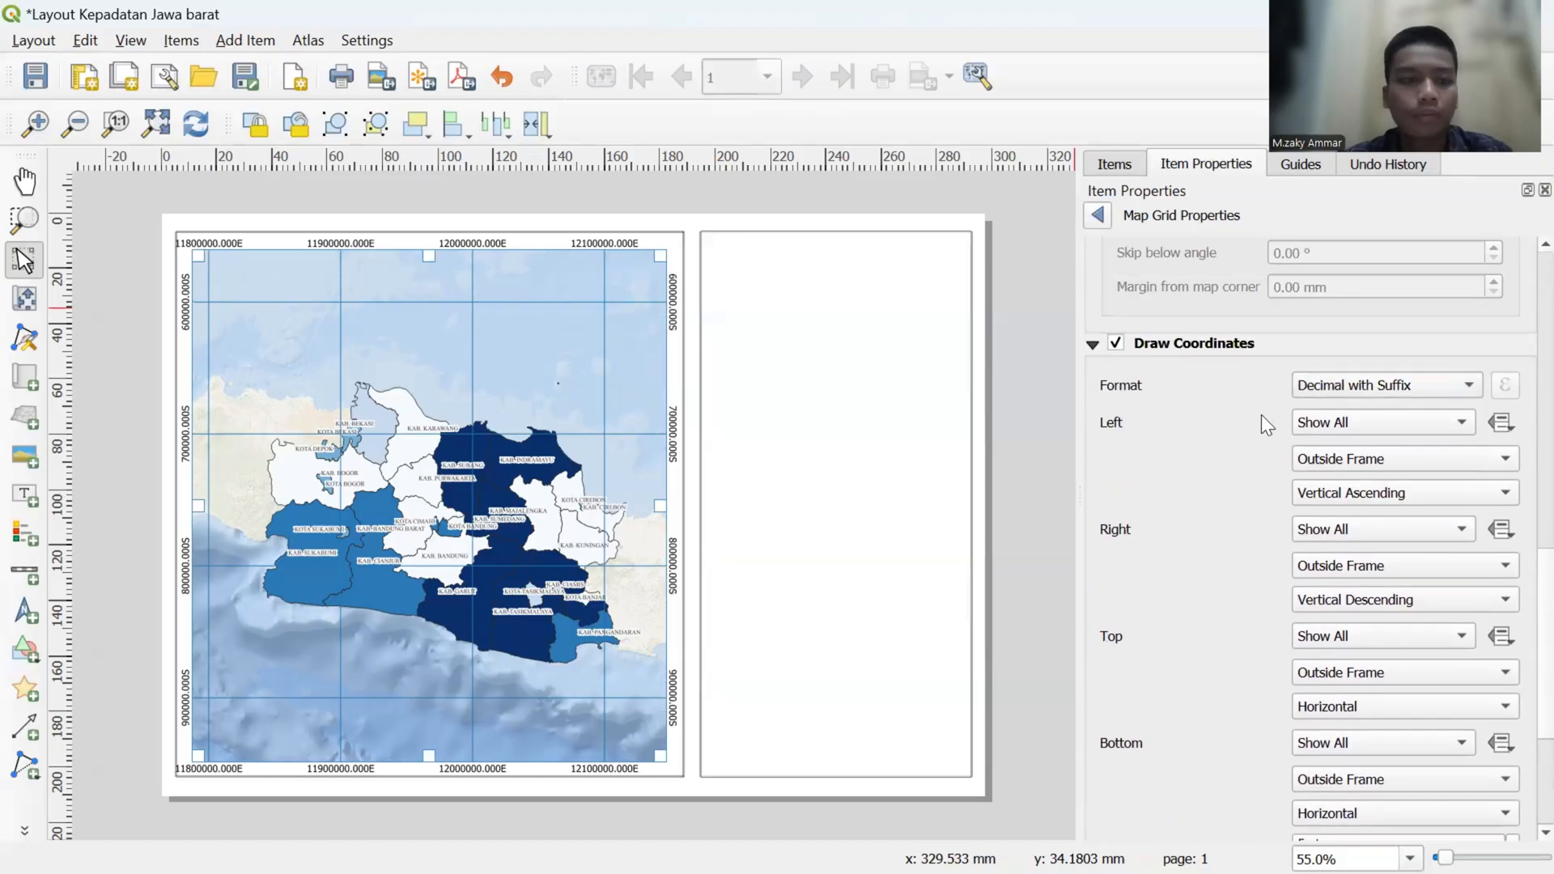
{"action": "left_click", "coordinate": [1348, 390]}
{"action": "left_click", "coordinate": [1350, 389]}
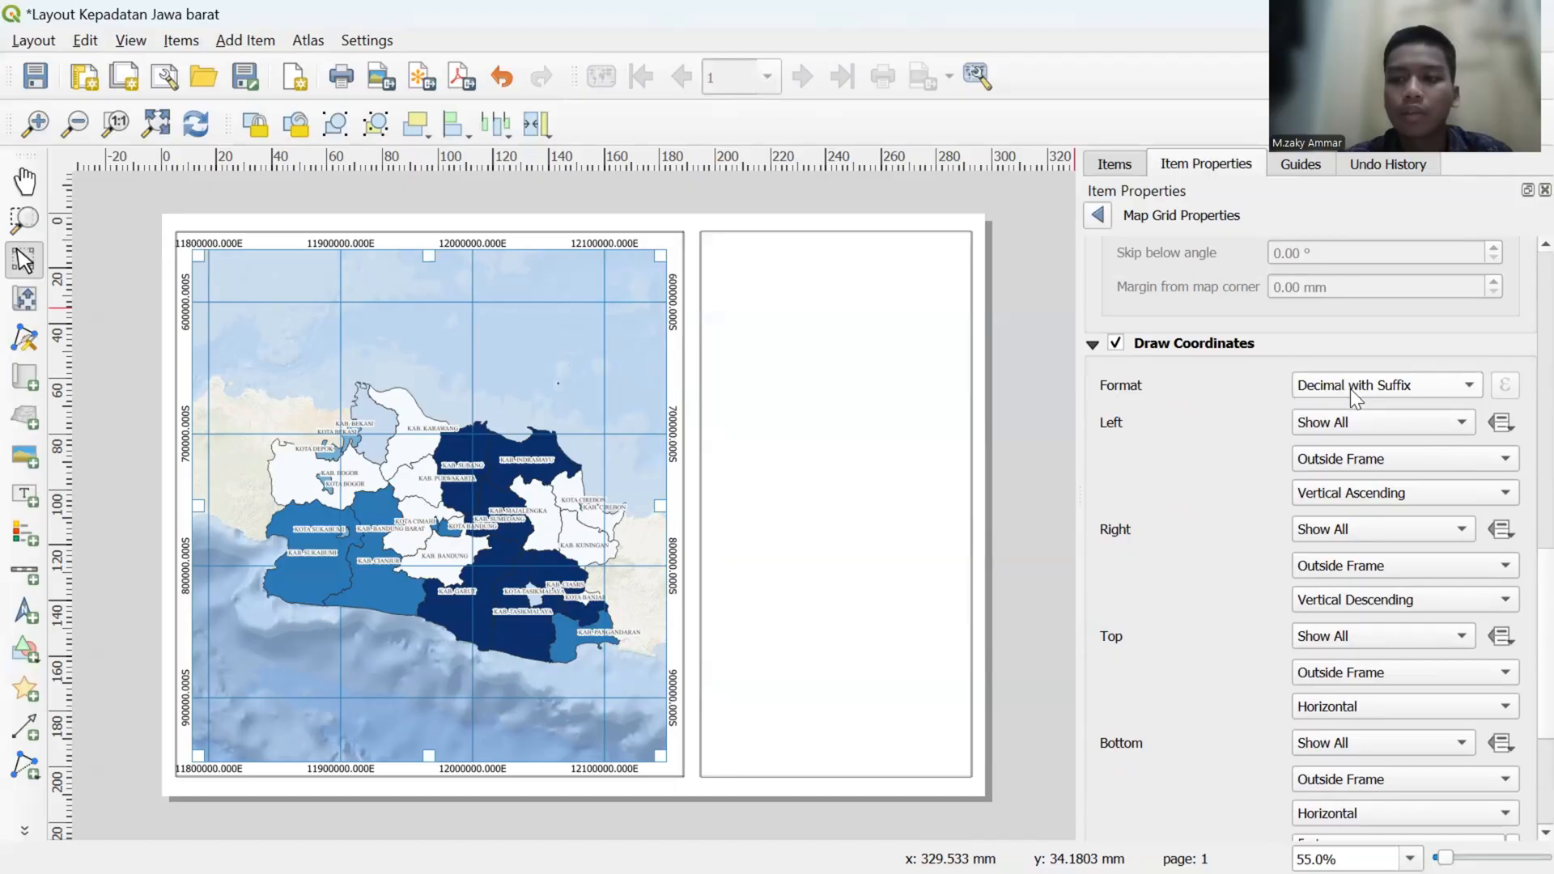
{"action": "left_click", "coordinate": [1350, 389]}
{"action": "left_click", "coordinate": [1350, 389]}
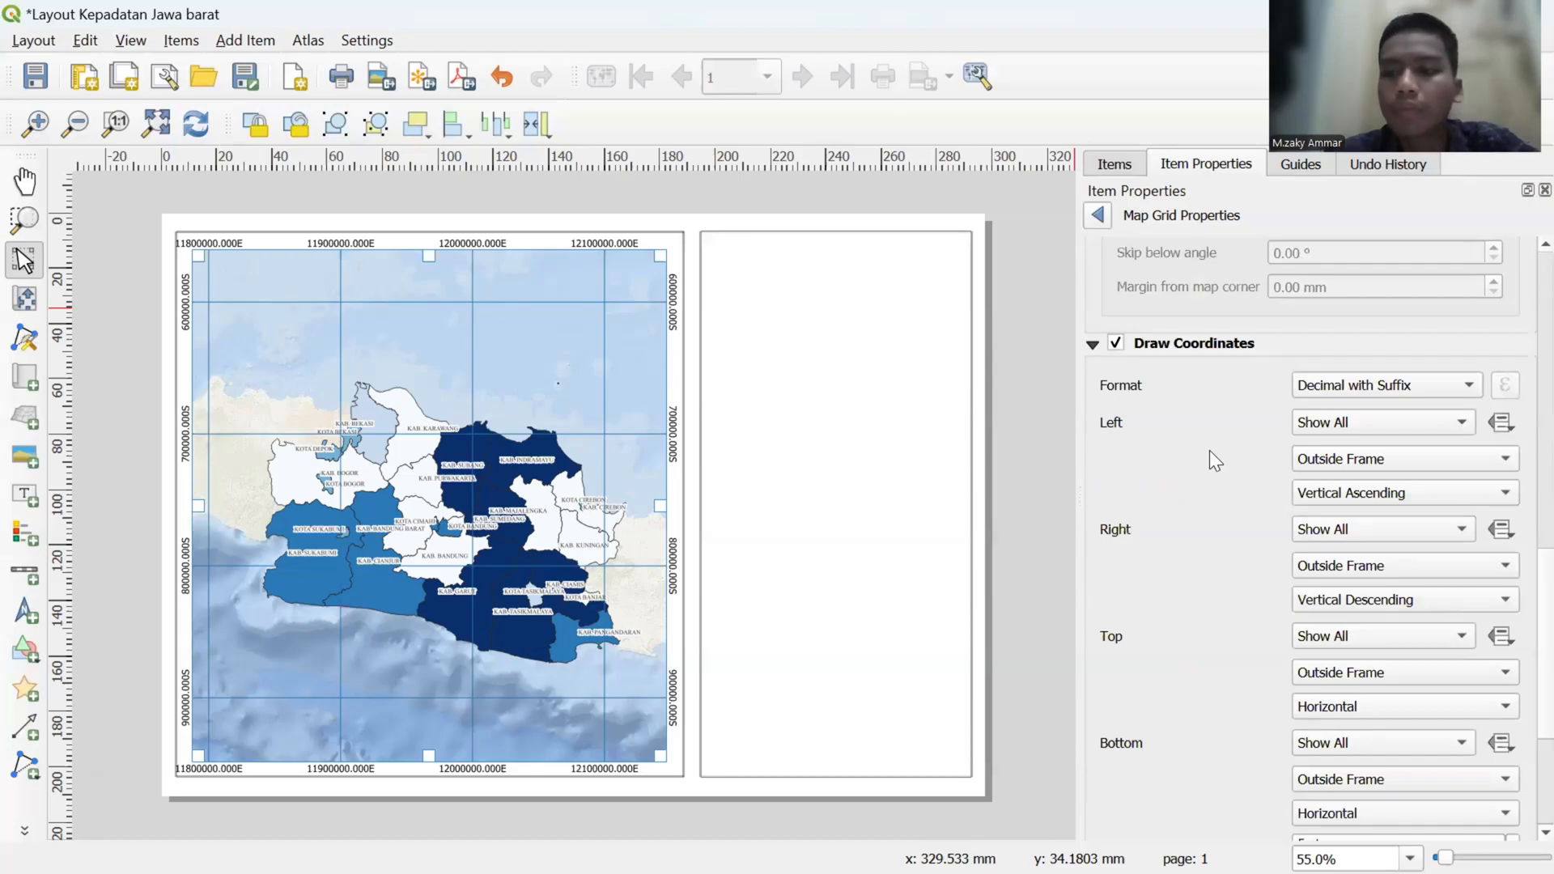
- Review the map grid's appearance, blend mode, frame and coordinate settings
{"action": "scroll", "coordinate": [1209, 450], "scroll_direction": "down", "scroll_amount": 3}
{"action": "scroll", "coordinate": [1209, 450], "scroll_direction": "down", "scroll_amount": 1}
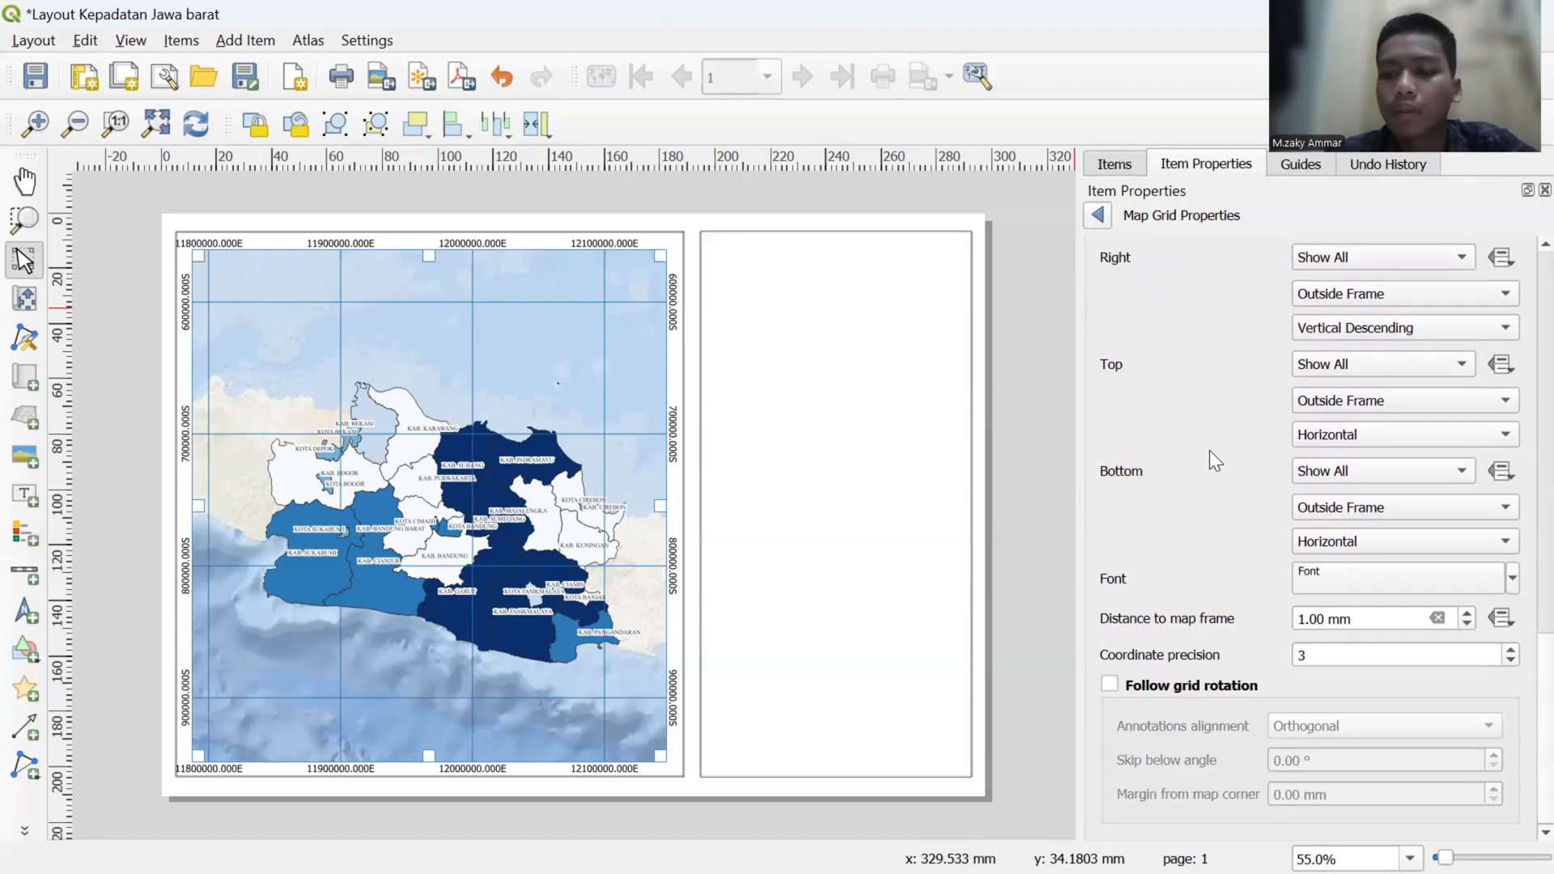
{"action": "scroll", "coordinate": [1201, 651], "scroll_direction": "up", "scroll_amount": 8}
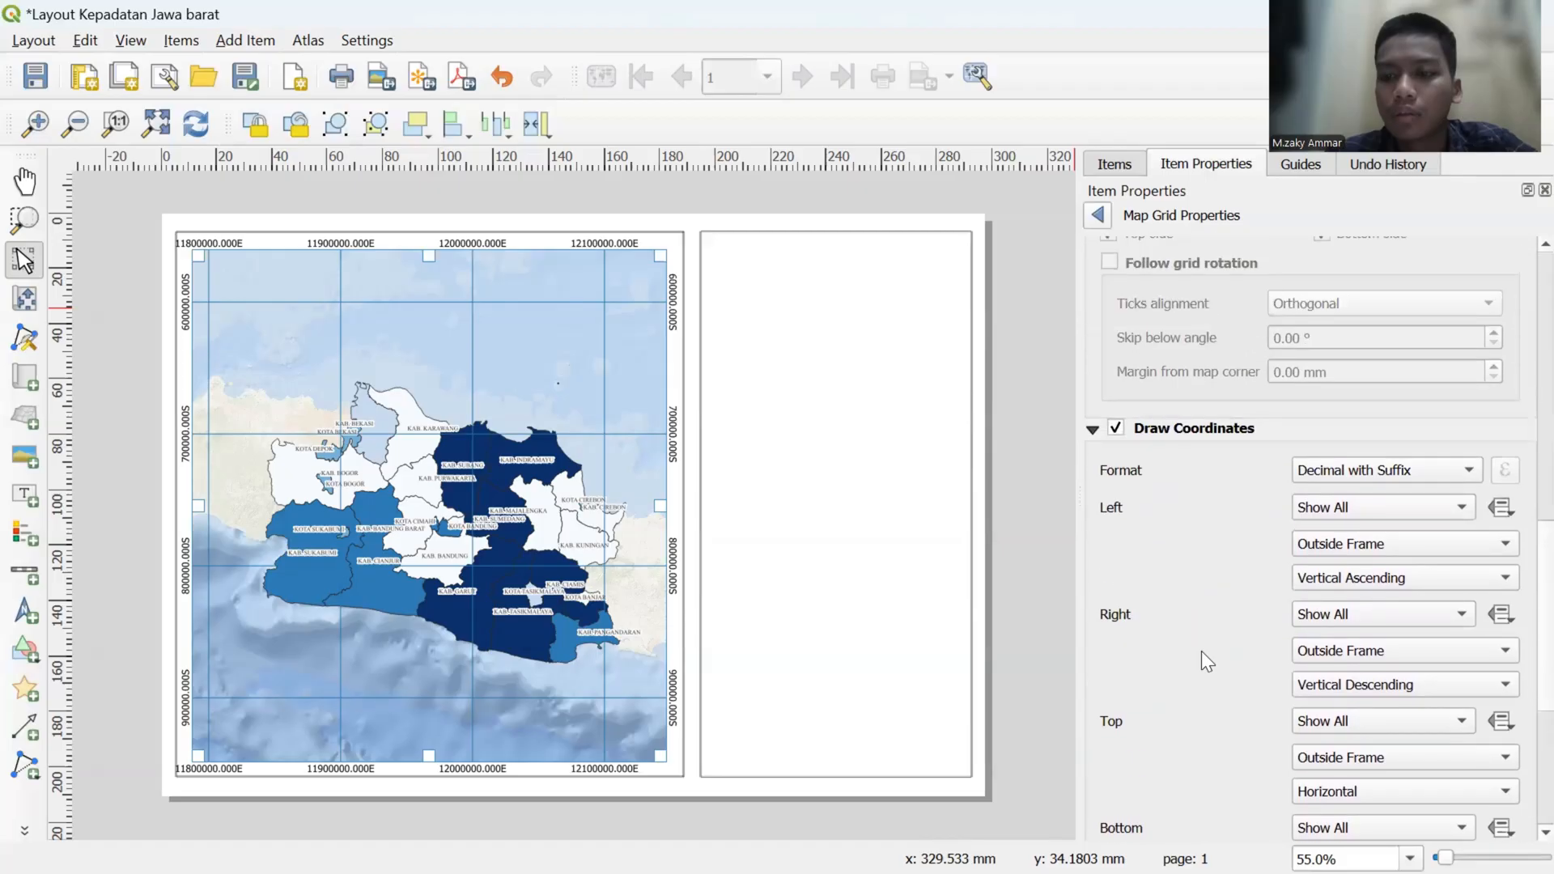
{"action": "scroll", "coordinate": [1201, 651], "scroll_direction": "up", "scroll_amount": 8}
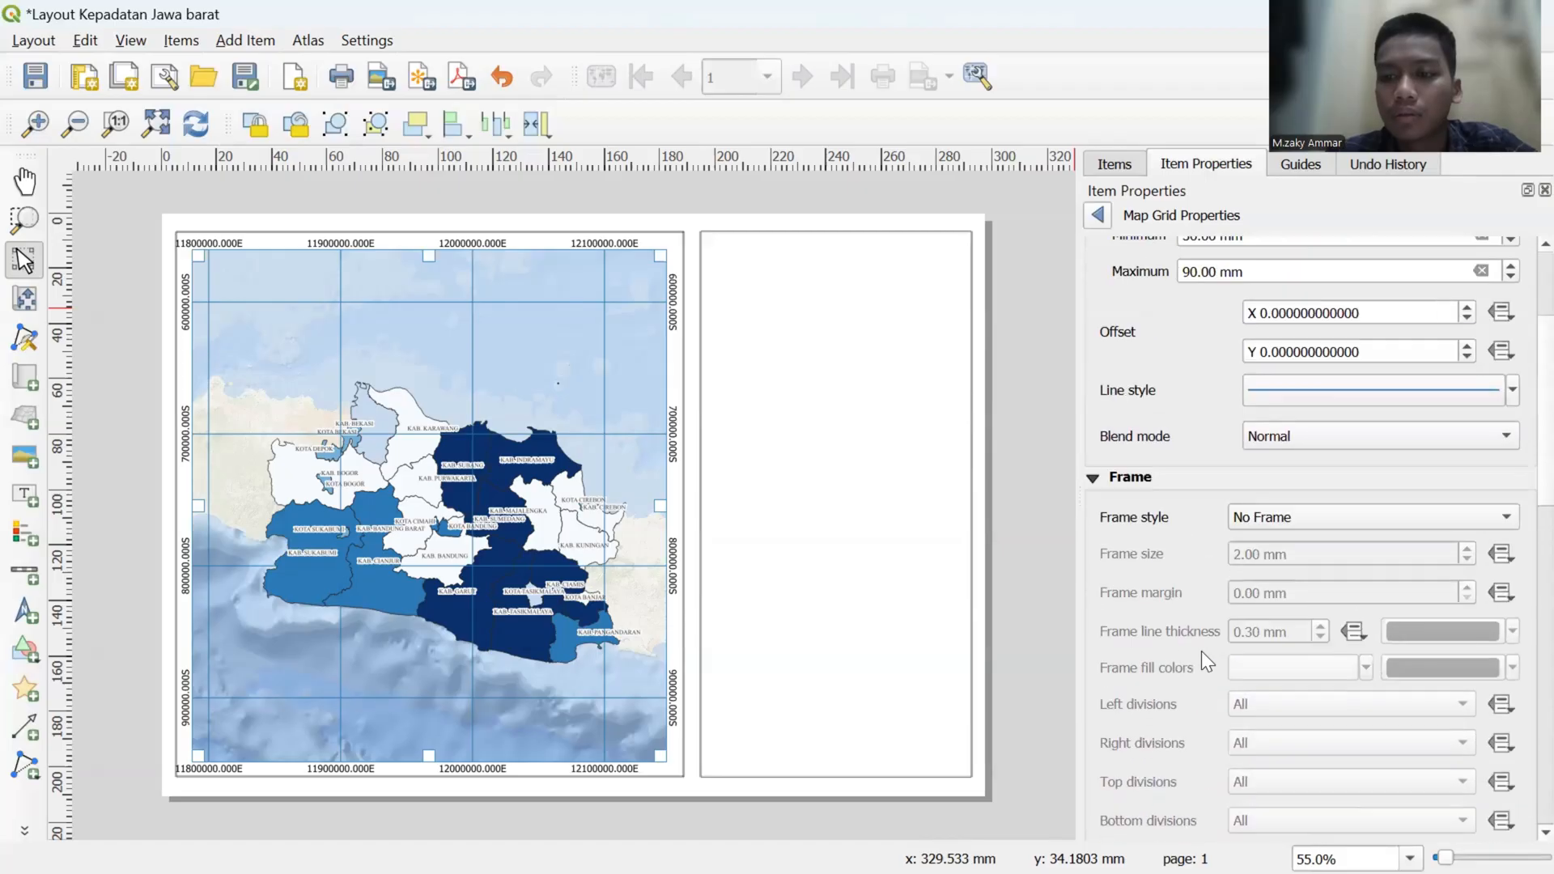
{"action": "scroll", "coordinate": [1201, 650], "scroll_direction": "up", "scroll_amount": 2}
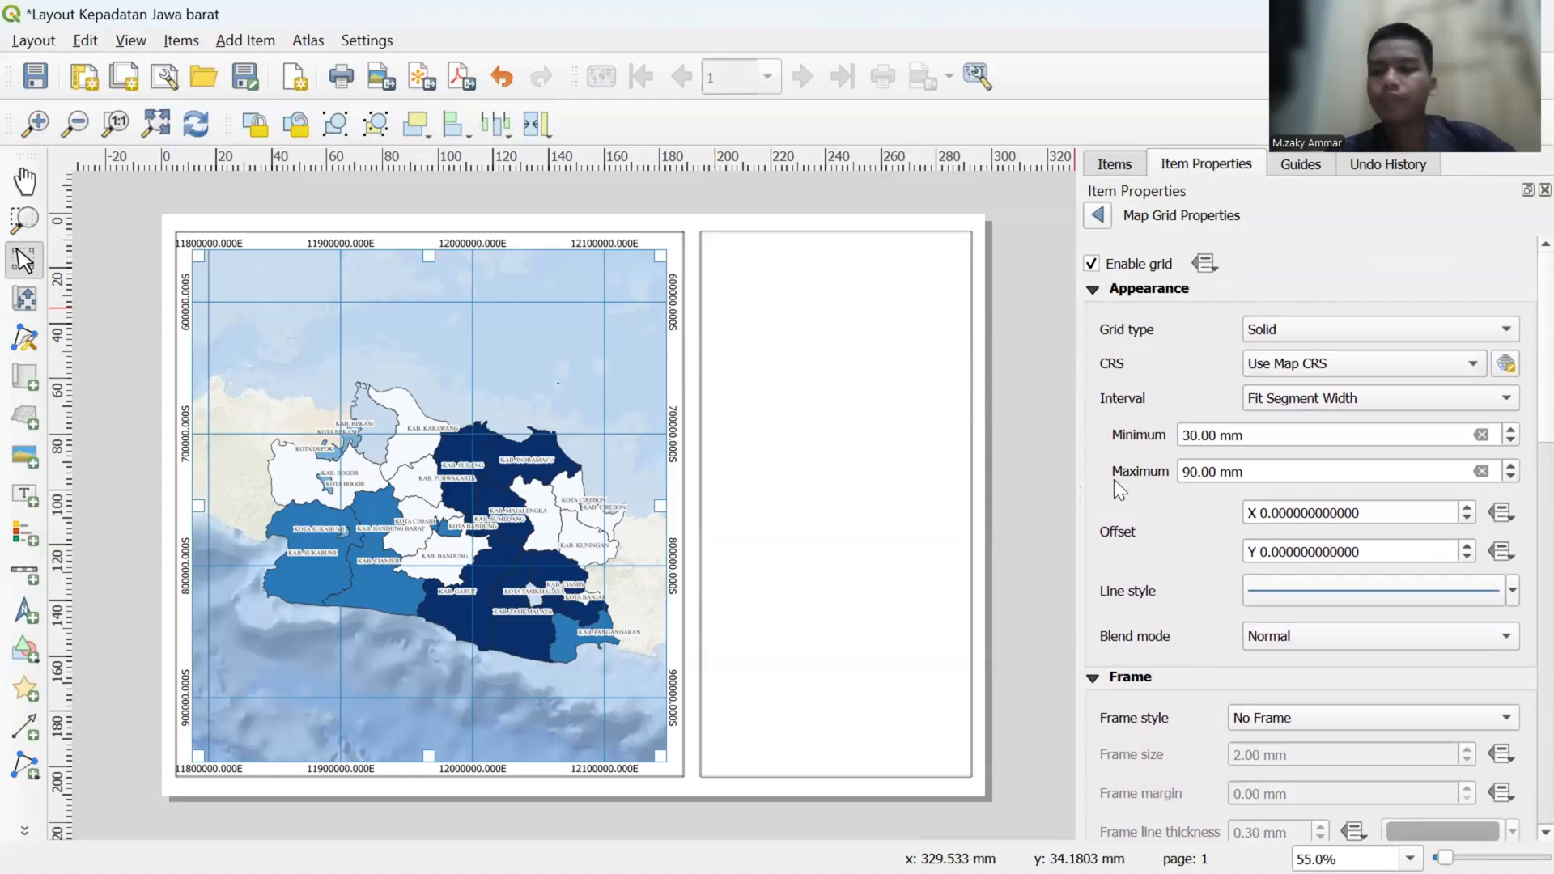
{"action": "scroll", "coordinate": [1113, 479], "scroll_direction": "down", "scroll_amount": 3}
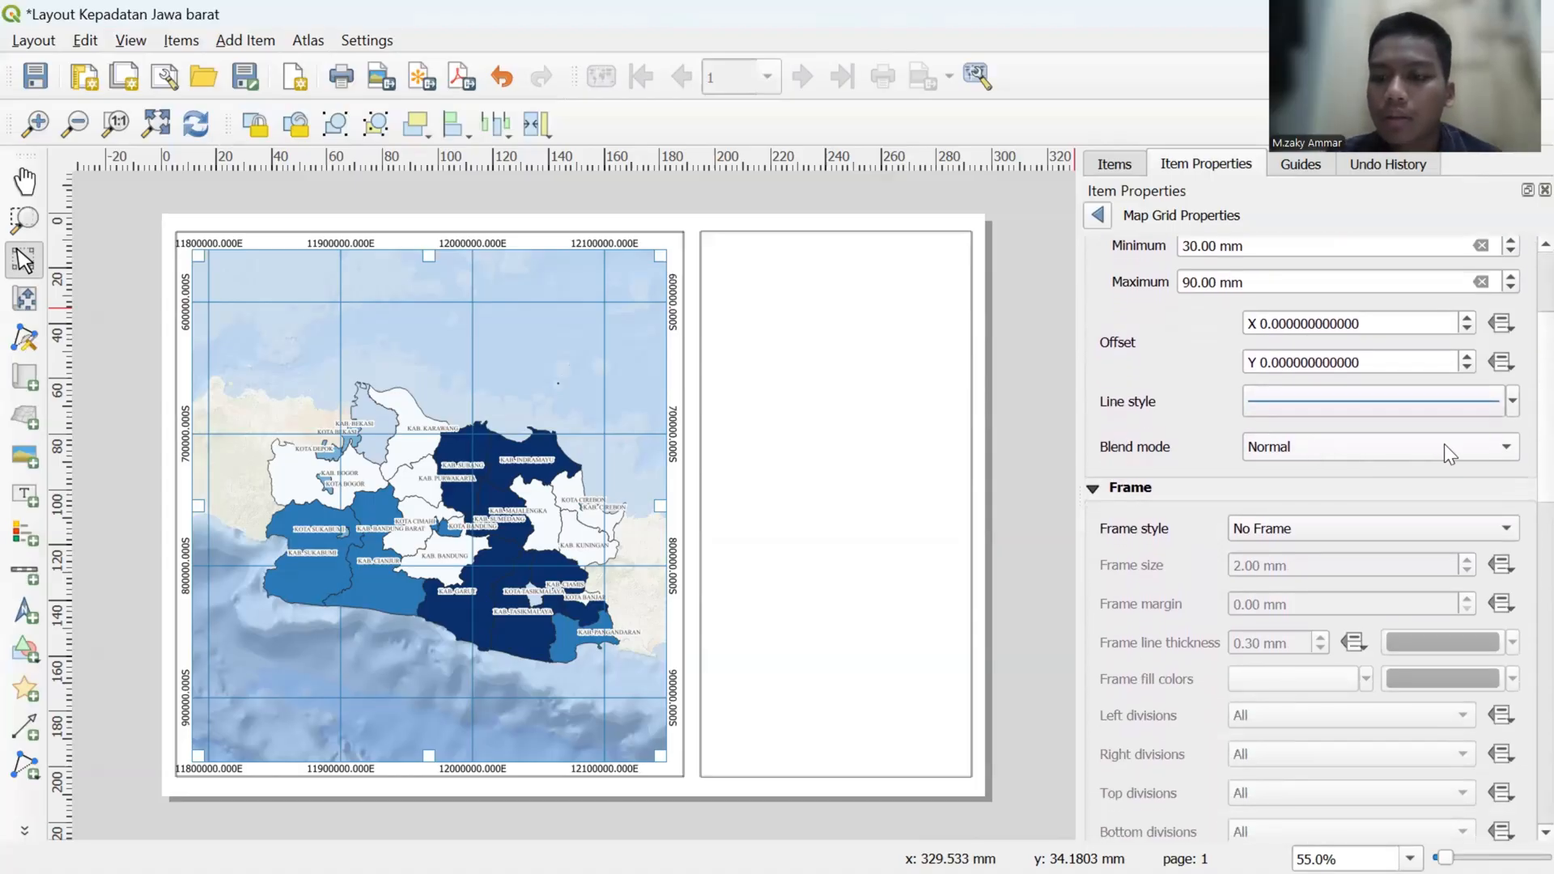
{"action": "left_click", "coordinate": [1446, 453]}
{"action": "left_click", "coordinate": [1413, 446]}
{"action": "scroll", "coordinate": [1190, 477], "scroll_direction": "down", "scroll_amount": 4}
{"action": "scroll", "coordinate": [1189, 474], "scroll_direction": "down", "scroll_amount": 5}
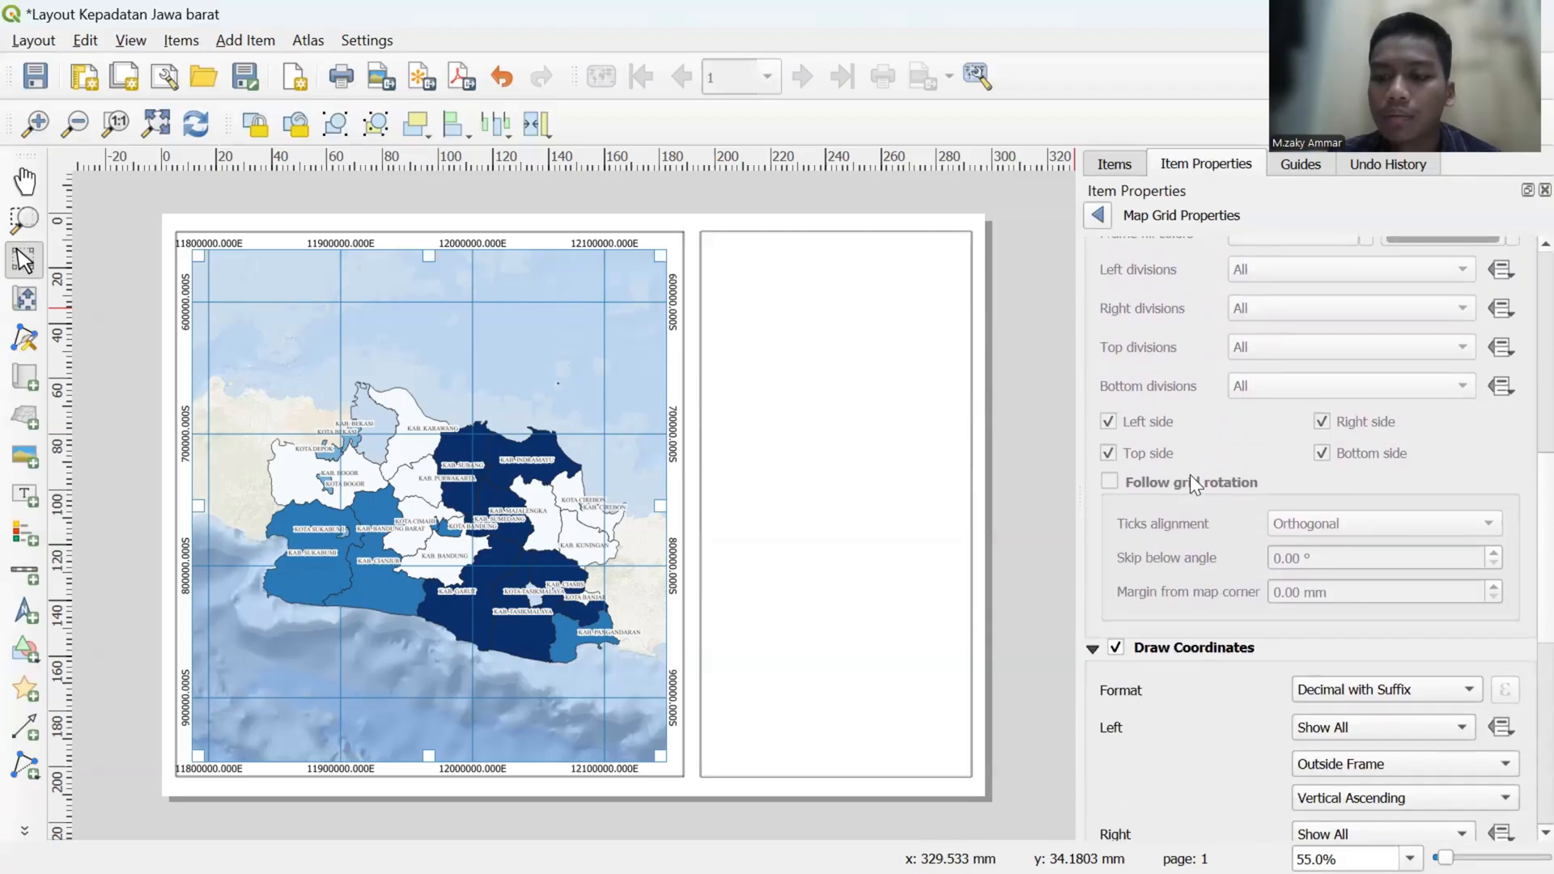
{"action": "scroll", "coordinate": [1190, 474], "scroll_direction": "down", "scroll_amount": 4}
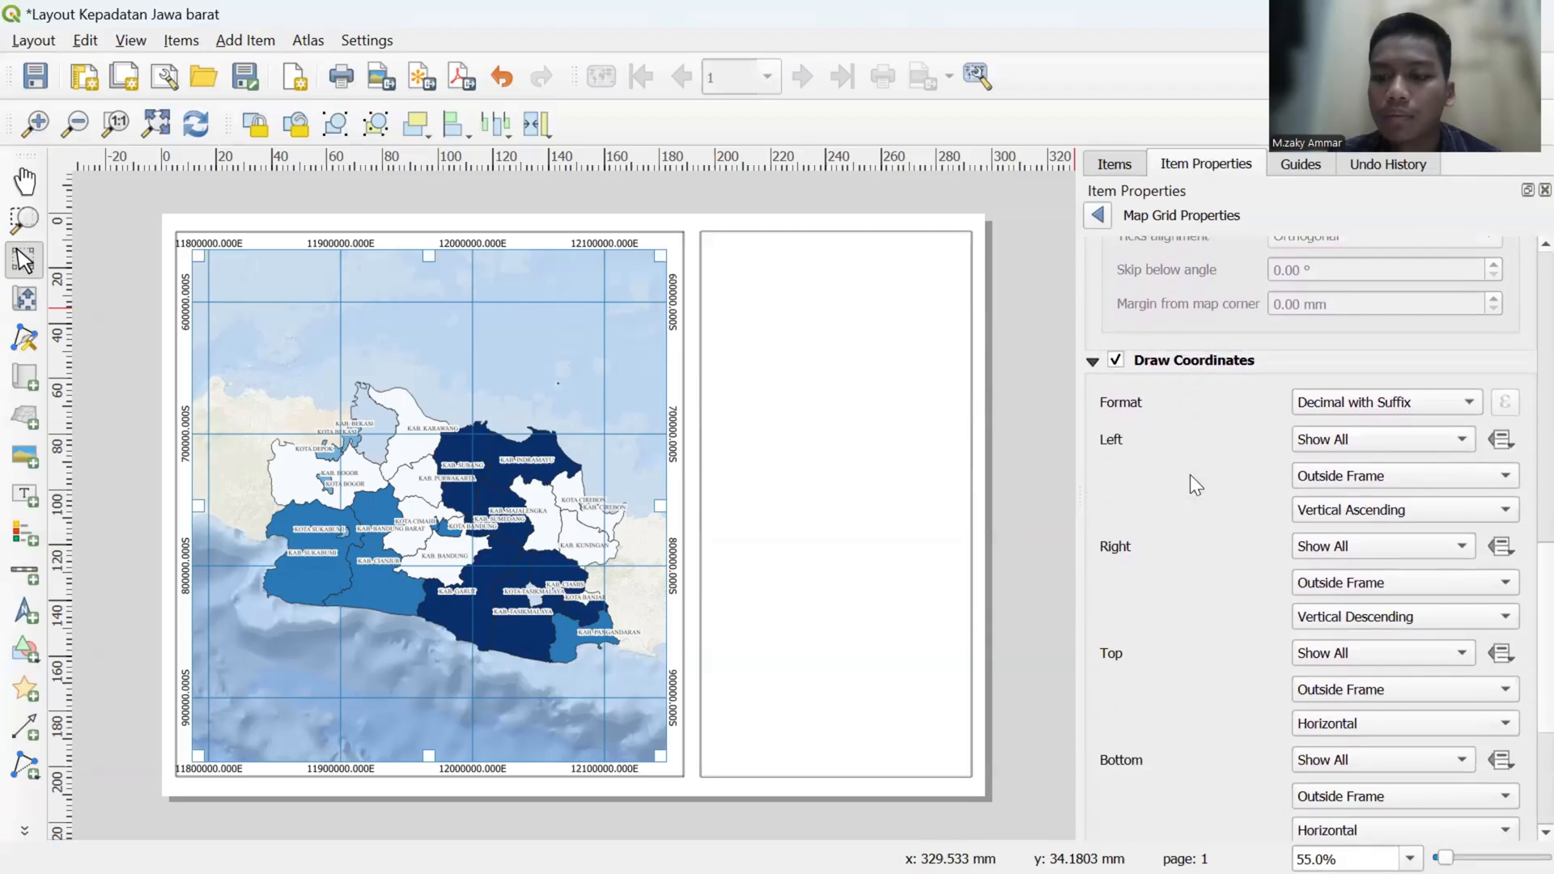
{"action": "scroll", "coordinate": [1190, 474], "scroll_direction": "down", "scroll_amount": 4}
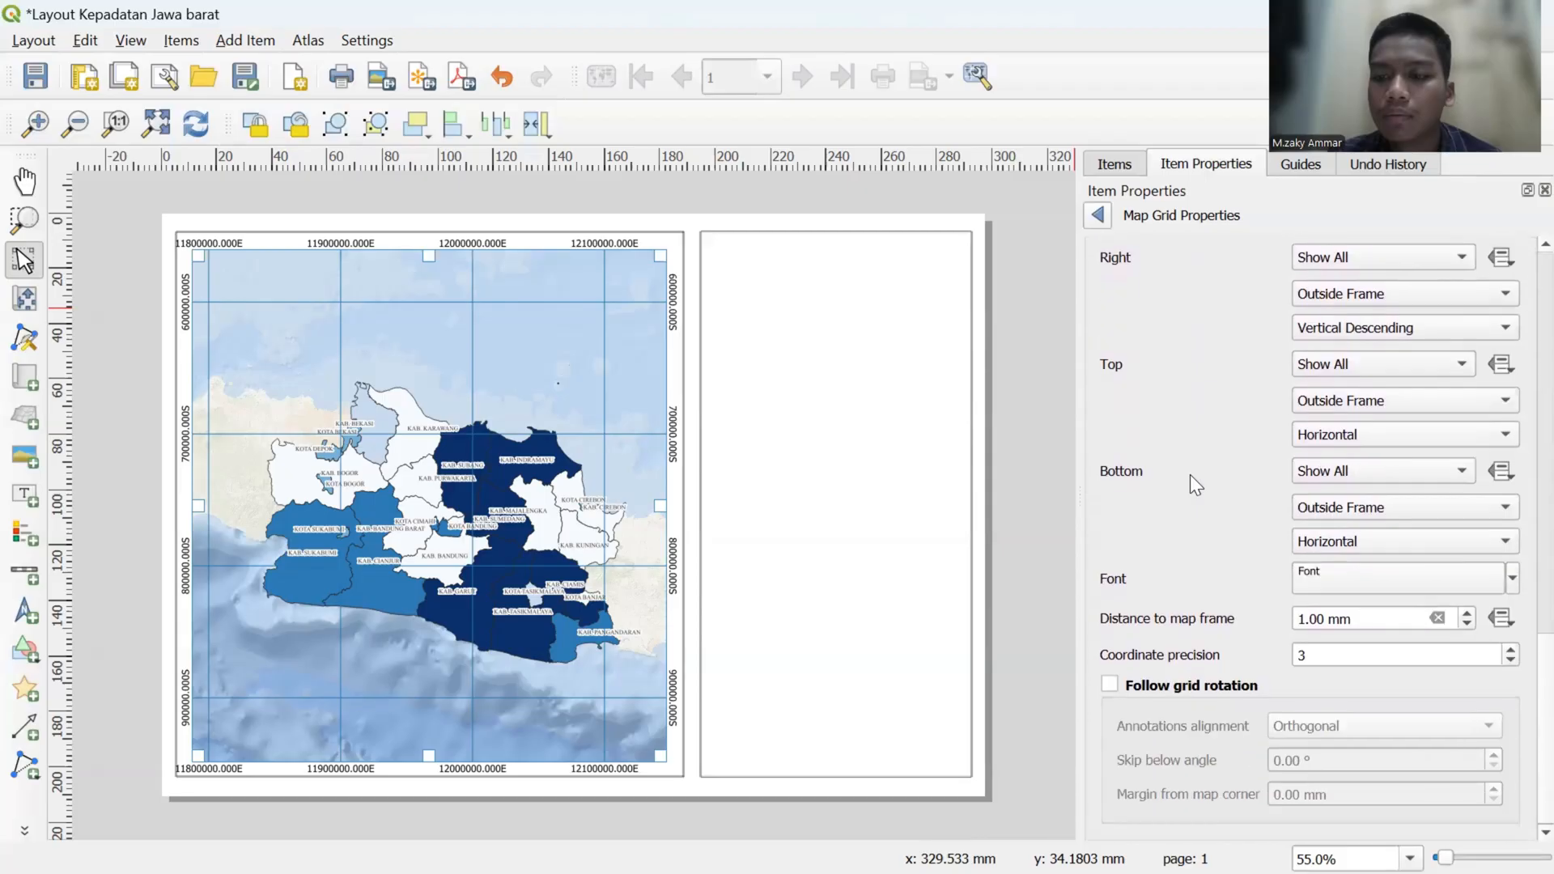
- Set the grid coordinate font to Times New Roman with a size of 9 points
{"action": "left_click", "coordinate": [1326, 568]}
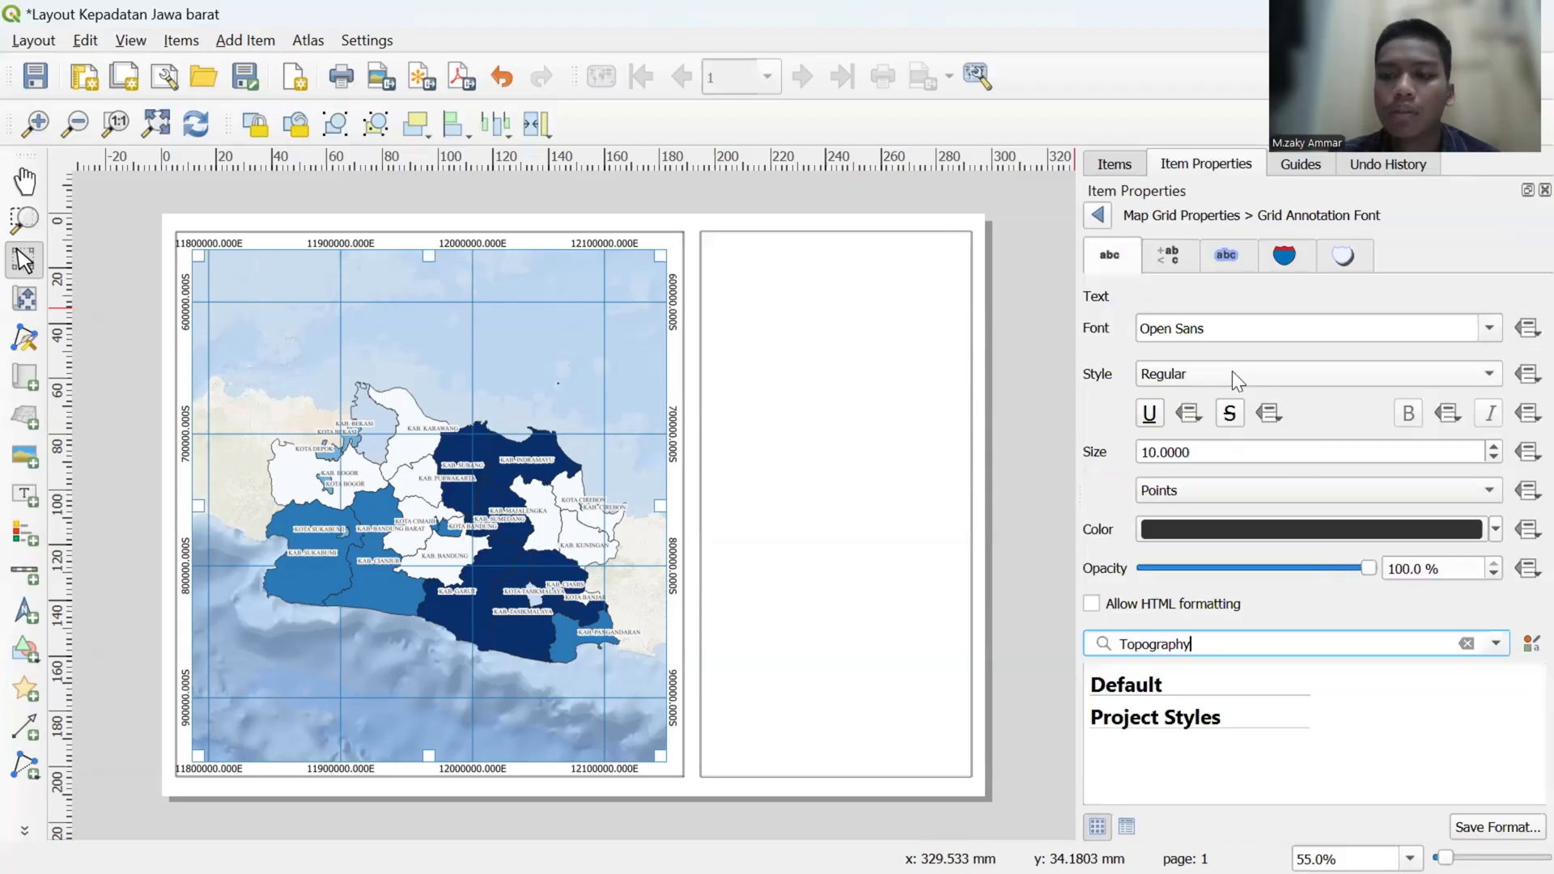
{"action": "left_click", "coordinate": [1221, 324]}
{"action": "key", "text": "BackSpace"}
{"action": "key", "text": "BackSpace"}
{"action": "key", "text": "BackSpace"}
{"action": "key", "text": "BackSpace"}
{"action": "key", "text": "BackSpace"}
{"action": "key", "text": "BackSpace"}
{"action": "key", "text": "BackSpace"}
{"action": "key", "text": "BackSpace"}
{"action": "key", "text": "BackSpace"}
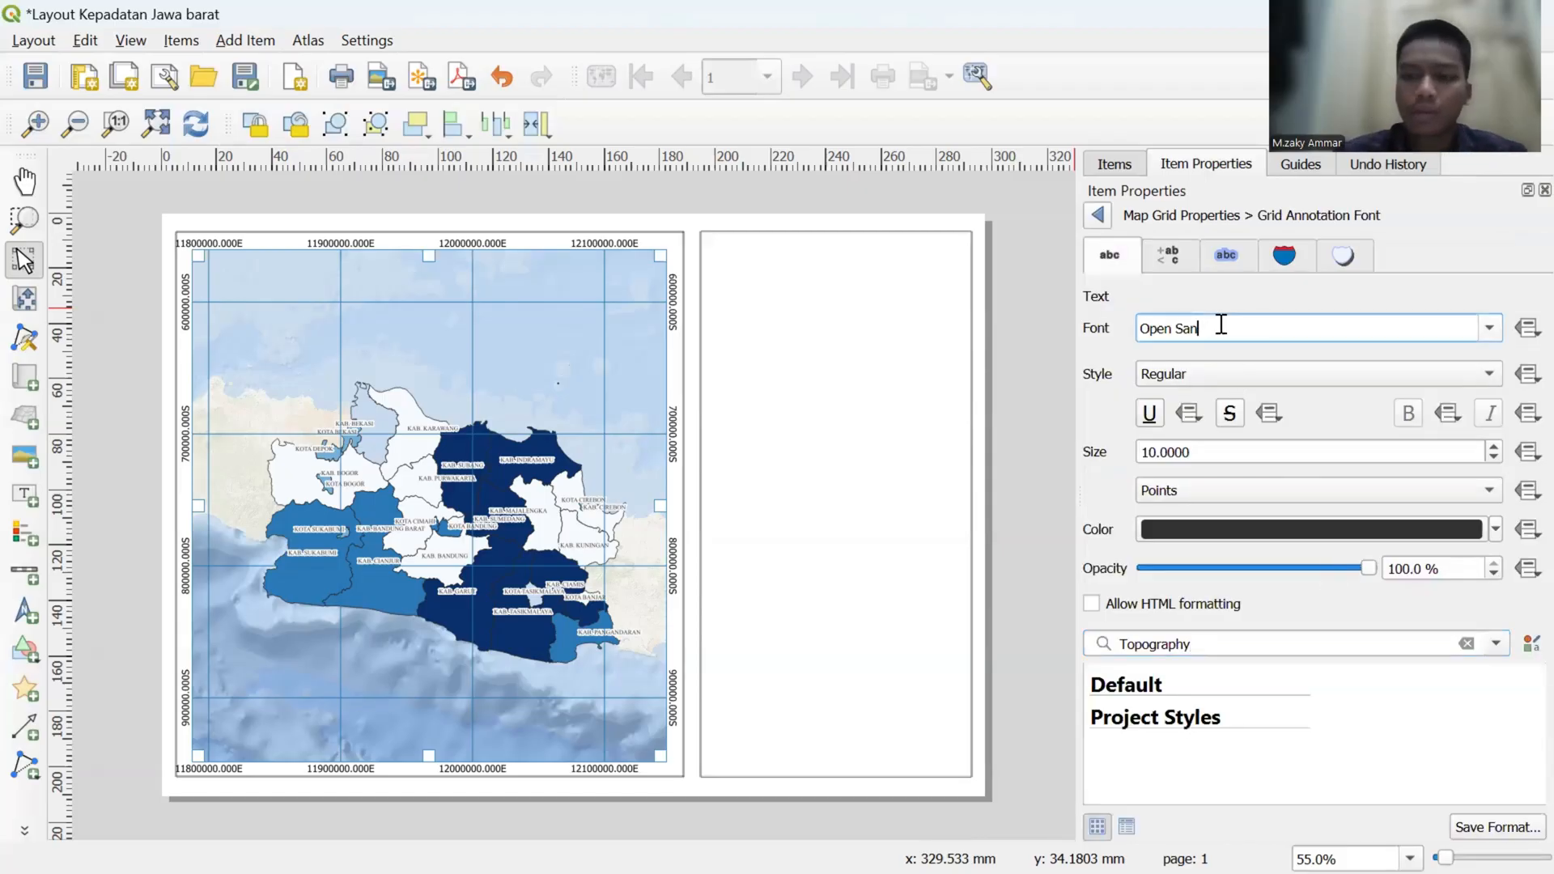
{"action": "type", "text": "times"}
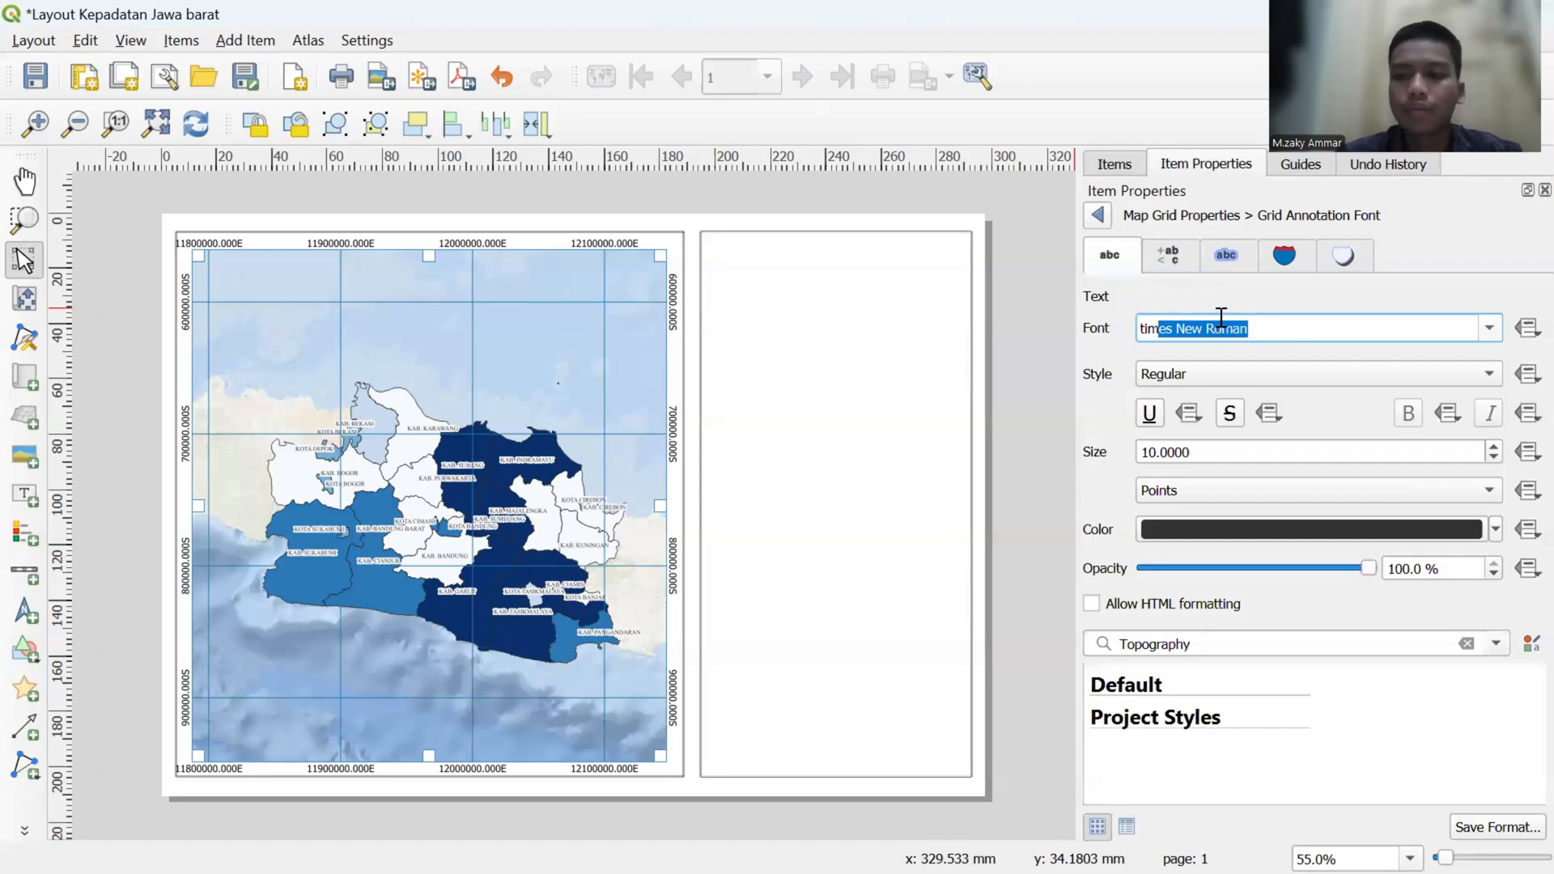
{"action": "key", "text": "Return"}
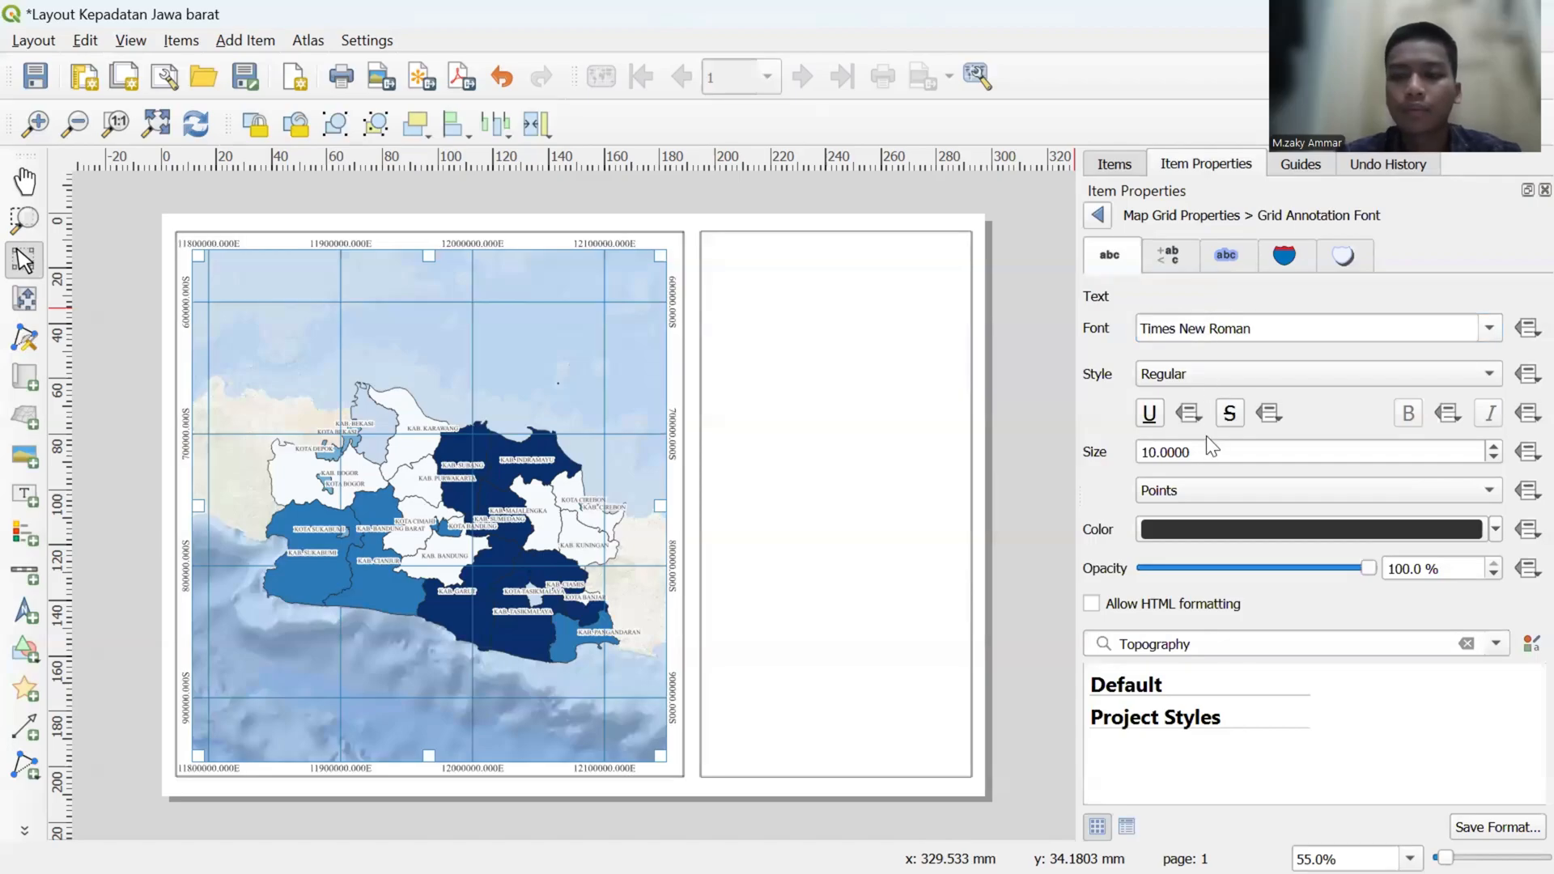
{"action": "left_click", "coordinate": [1489, 456]}
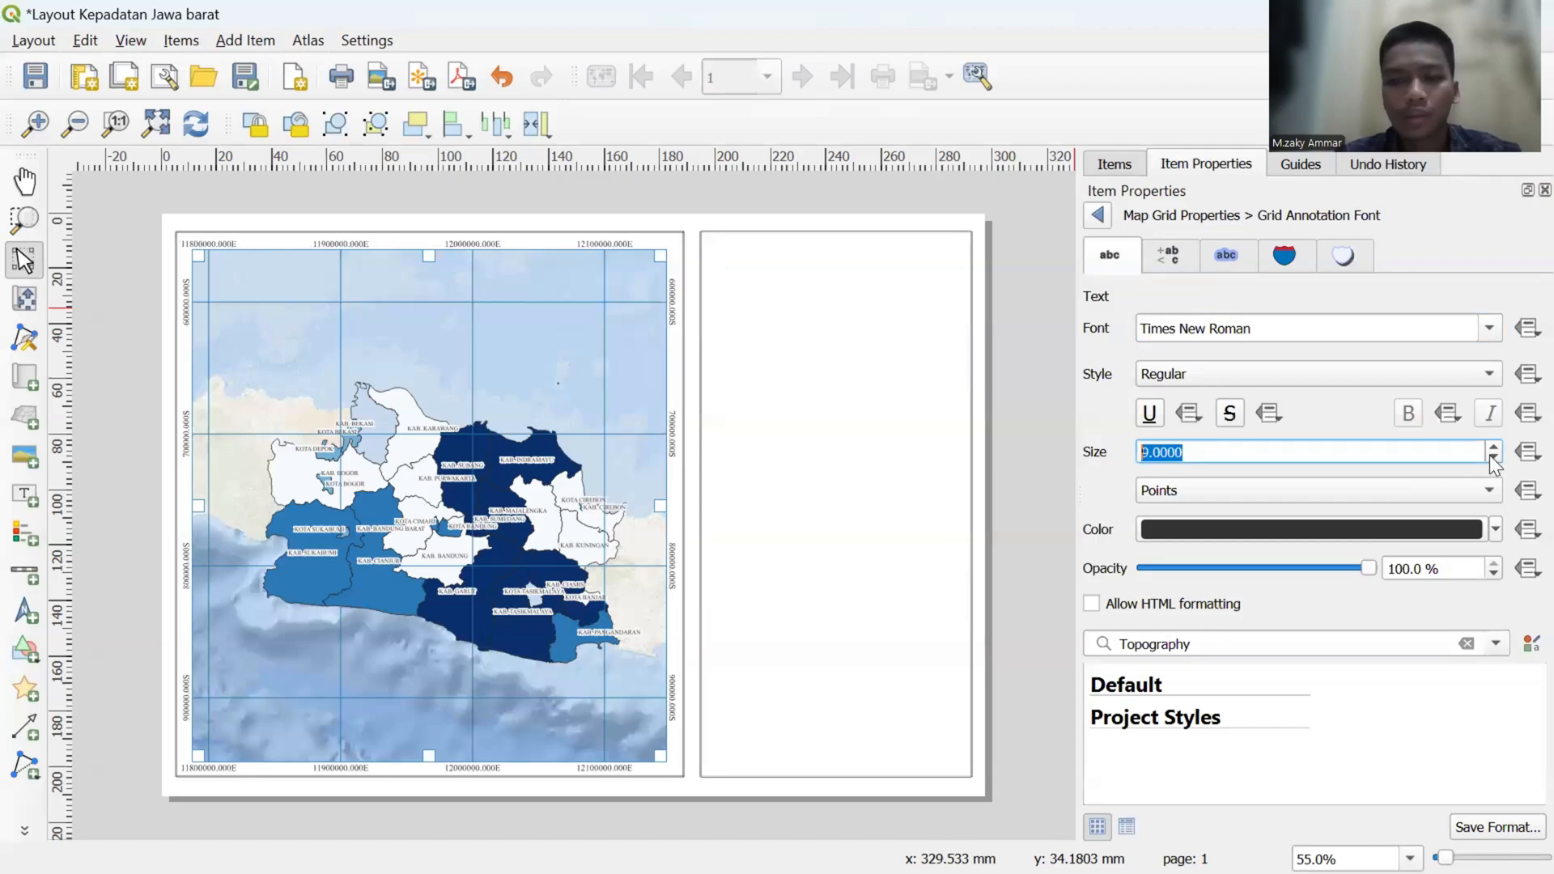
- Set the grid coordinate font size to 8 points and its color to the standard medium blue, and return to the map's main properties
{"action": "left_click", "coordinate": [1489, 456]}
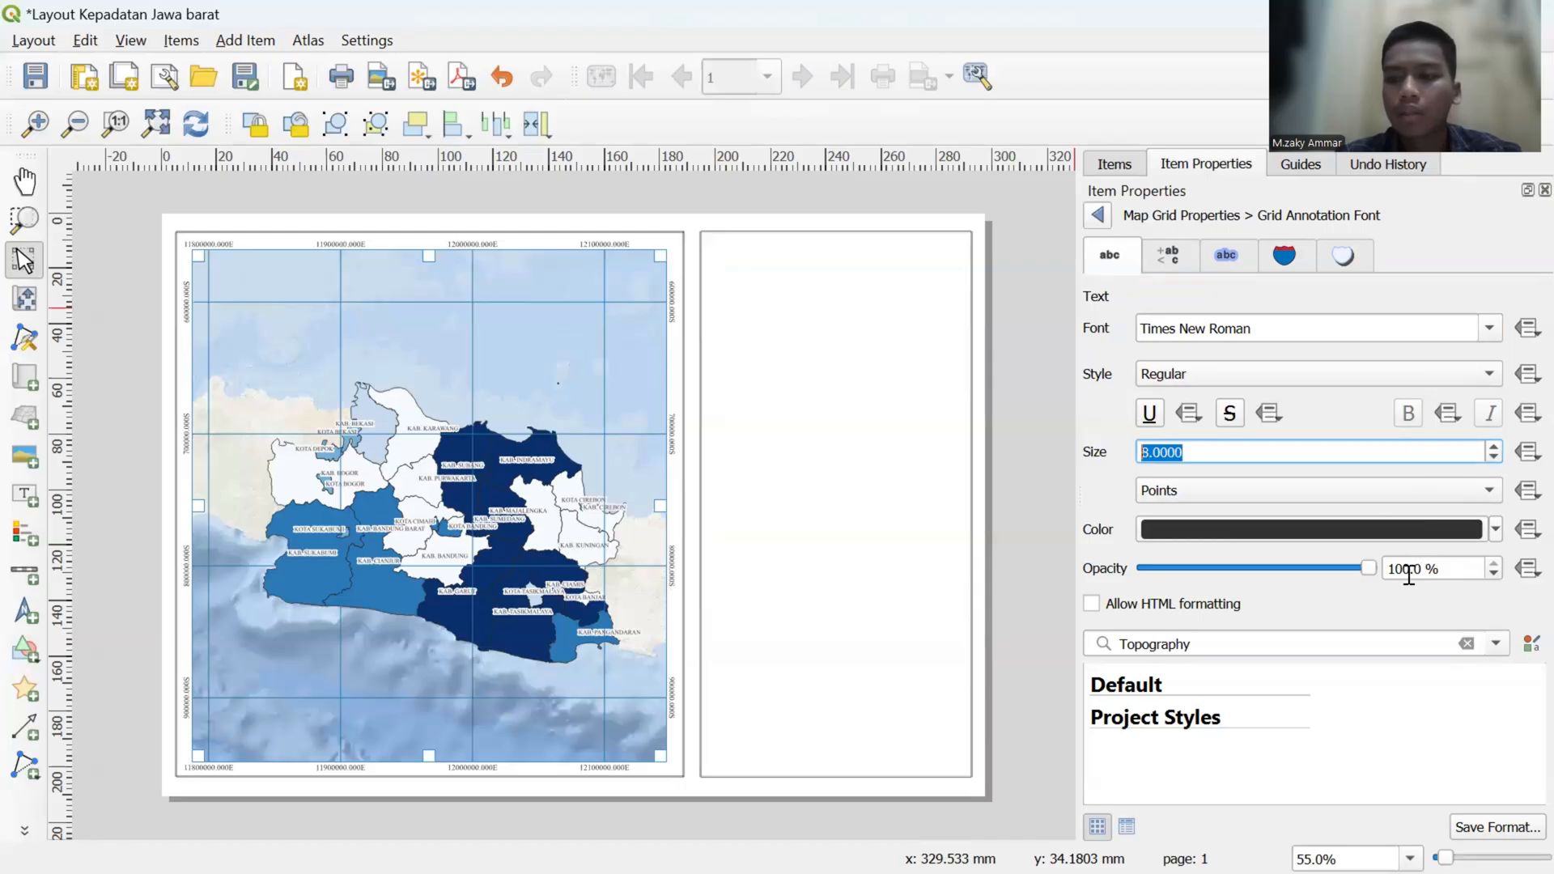
{"action": "left_click", "coordinate": [1494, 530]}
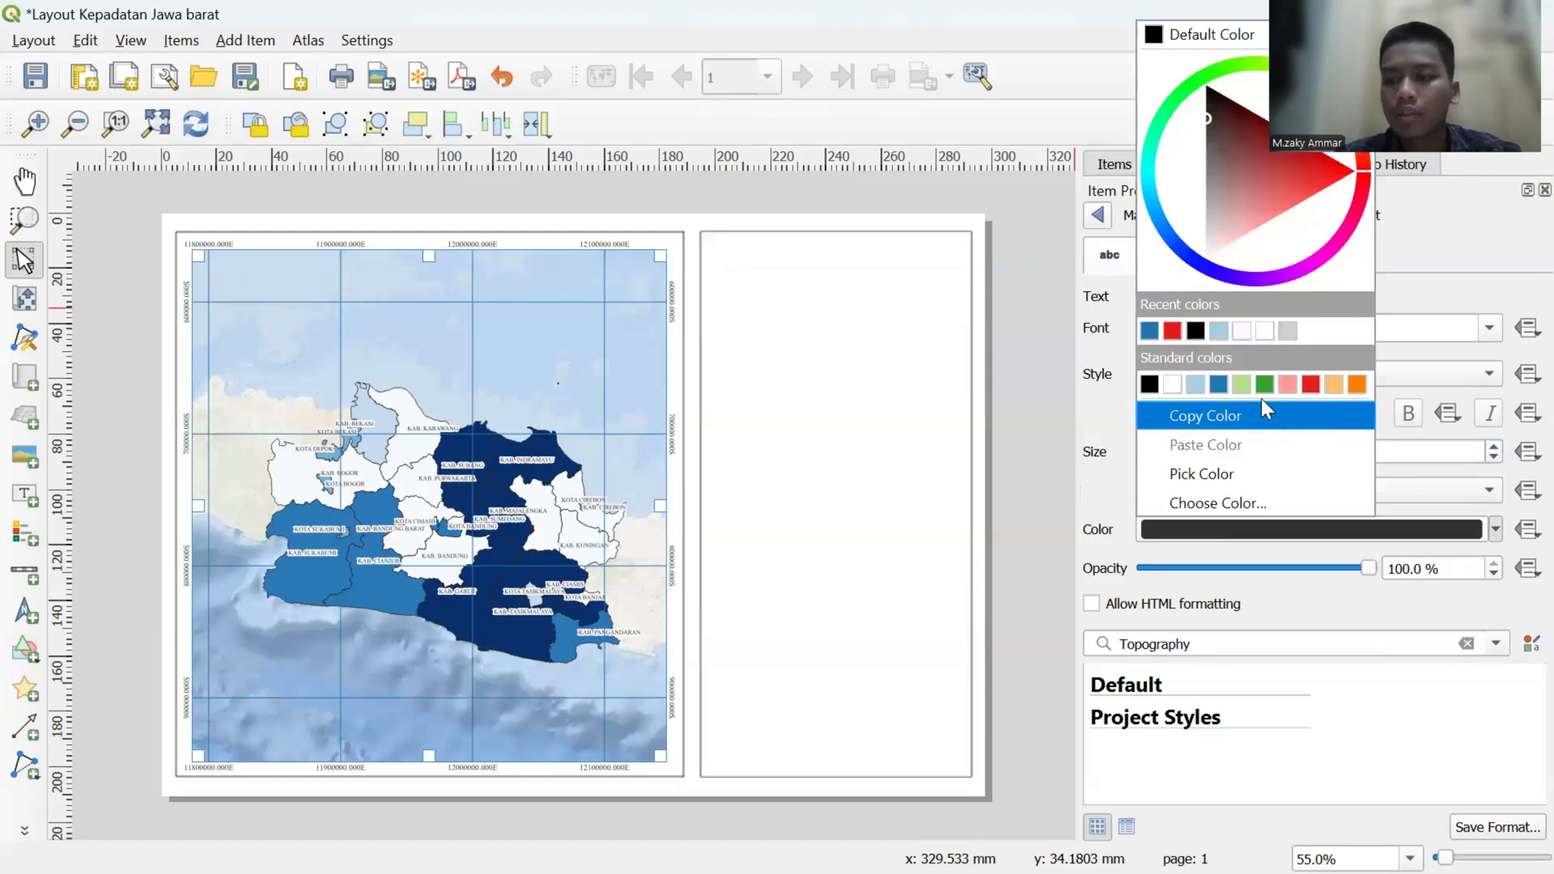
{"action": "left_click", "coordinate": [1218, 383]}
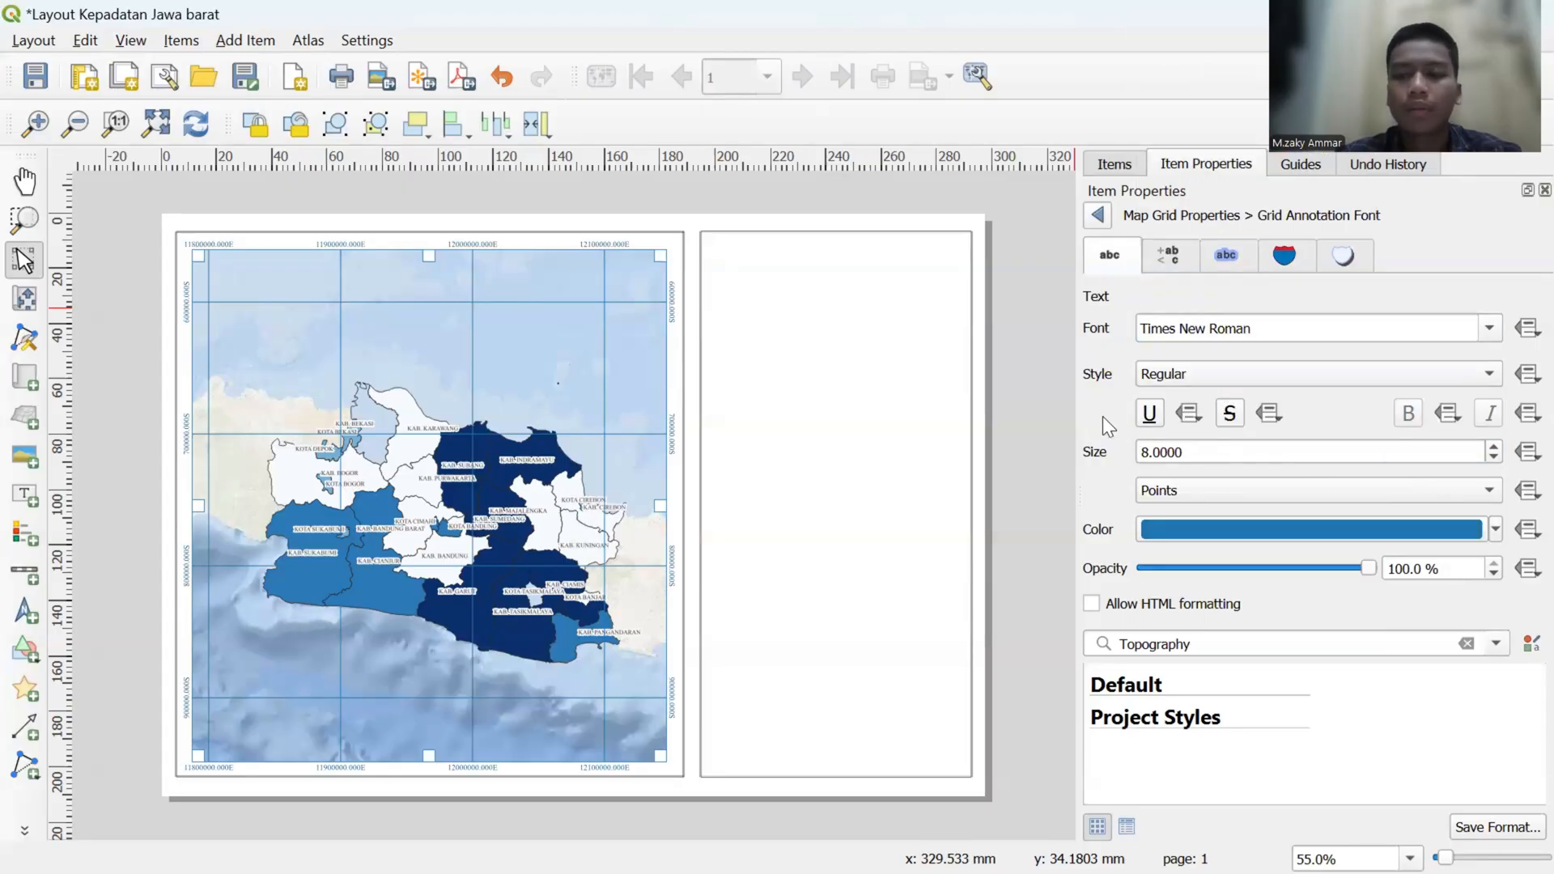
{"action": "left_click", "coordinate": [1096, 217]}
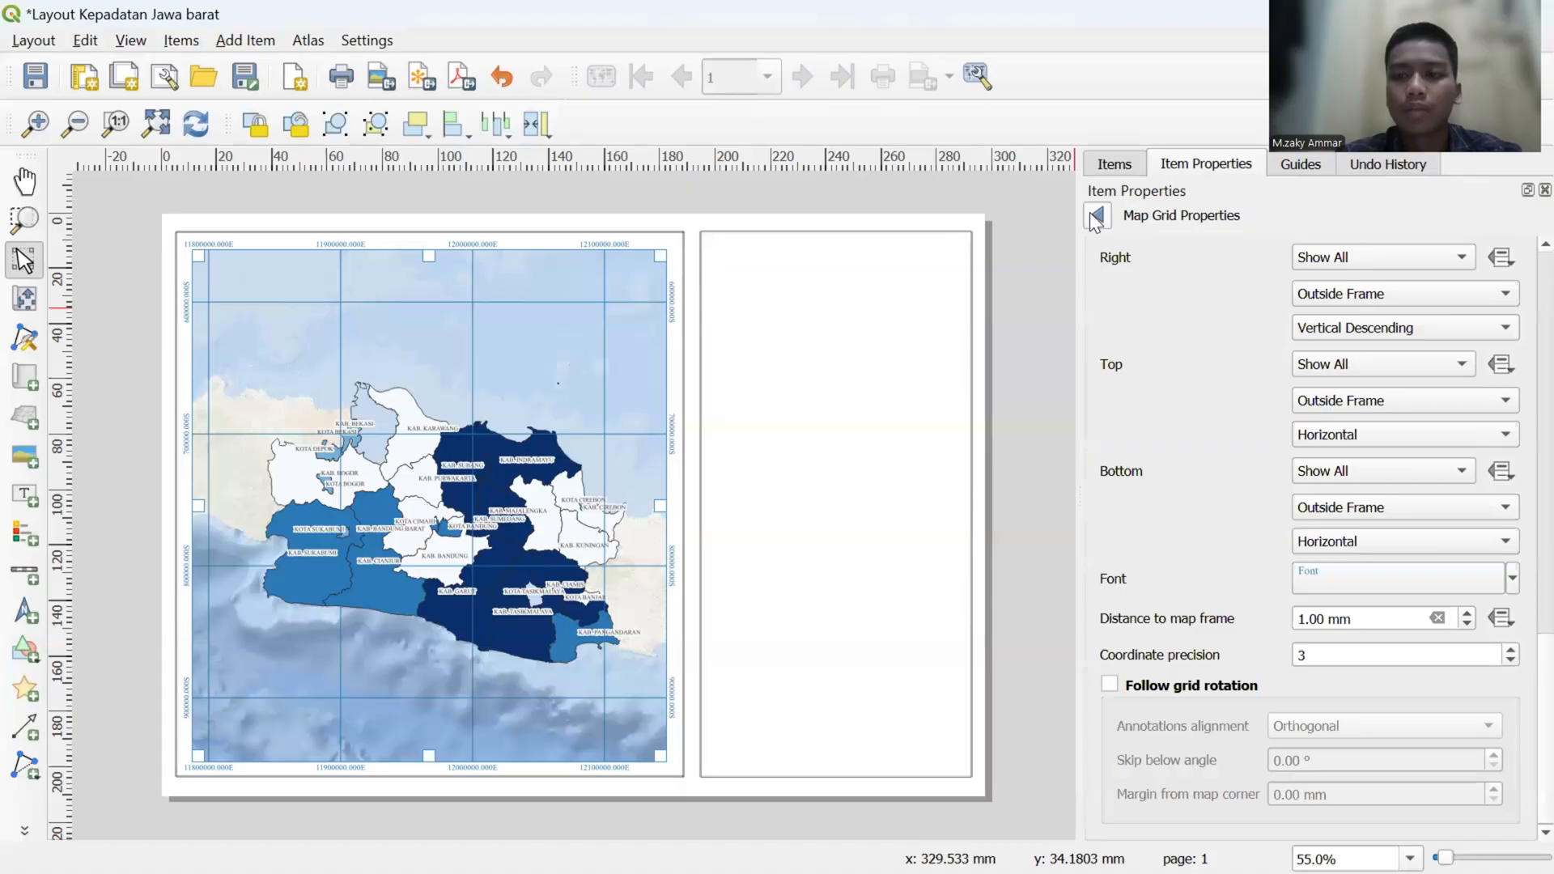
{"action": "left_click", "coordinate": [1095, 217]}
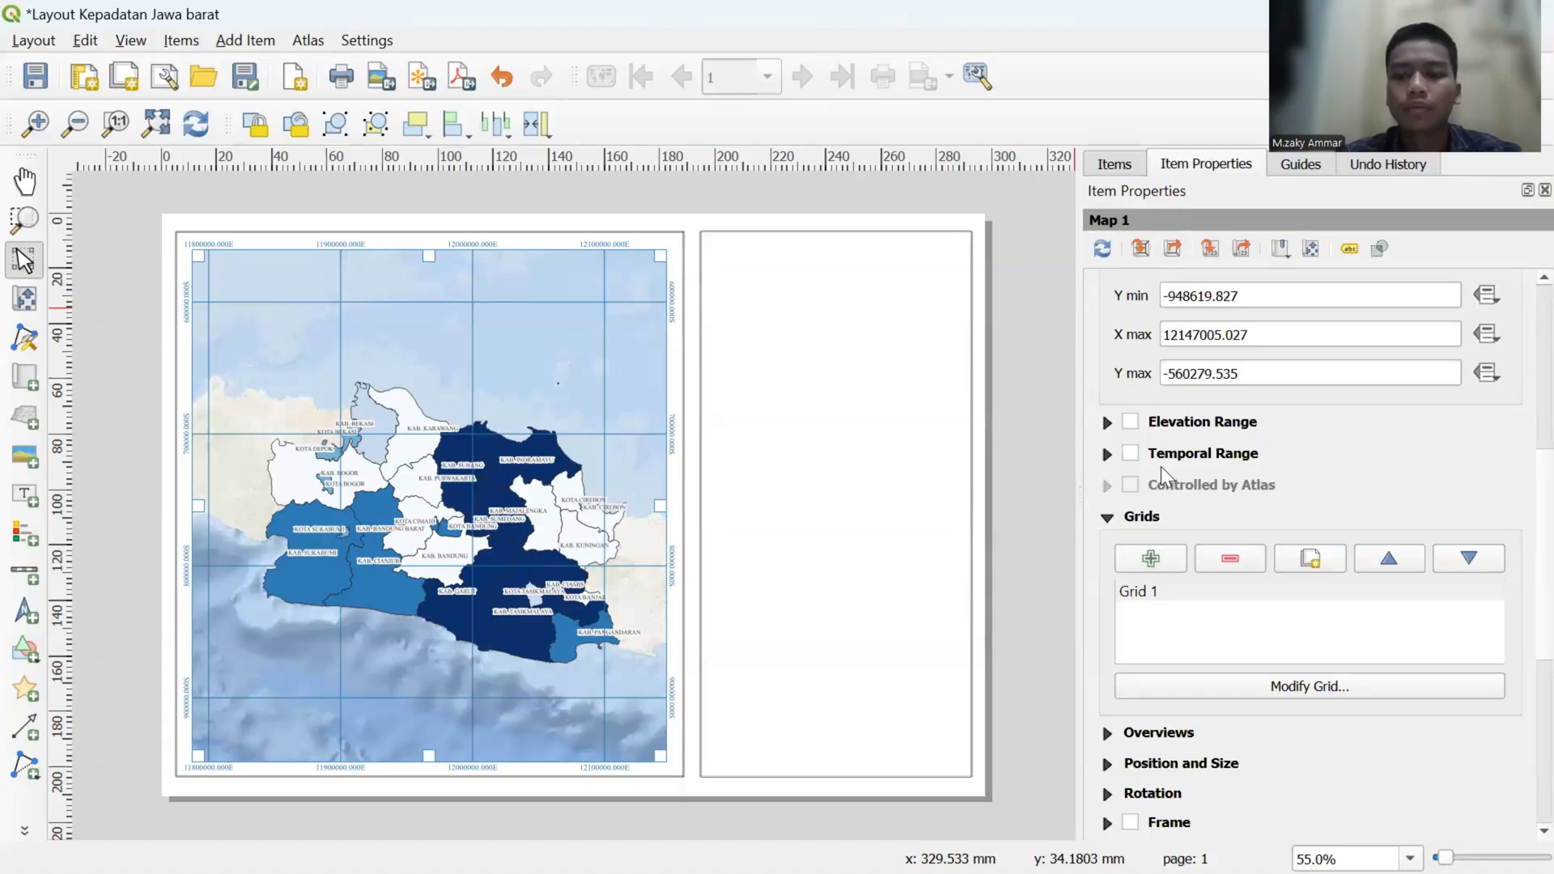
- Lock the layers and the layer styles of Map 1, leaving it not following a map theme
{"action": "scroll", "coordinate": [1161, 466], "scroll_direction": "up", "scroll_amount": 5}
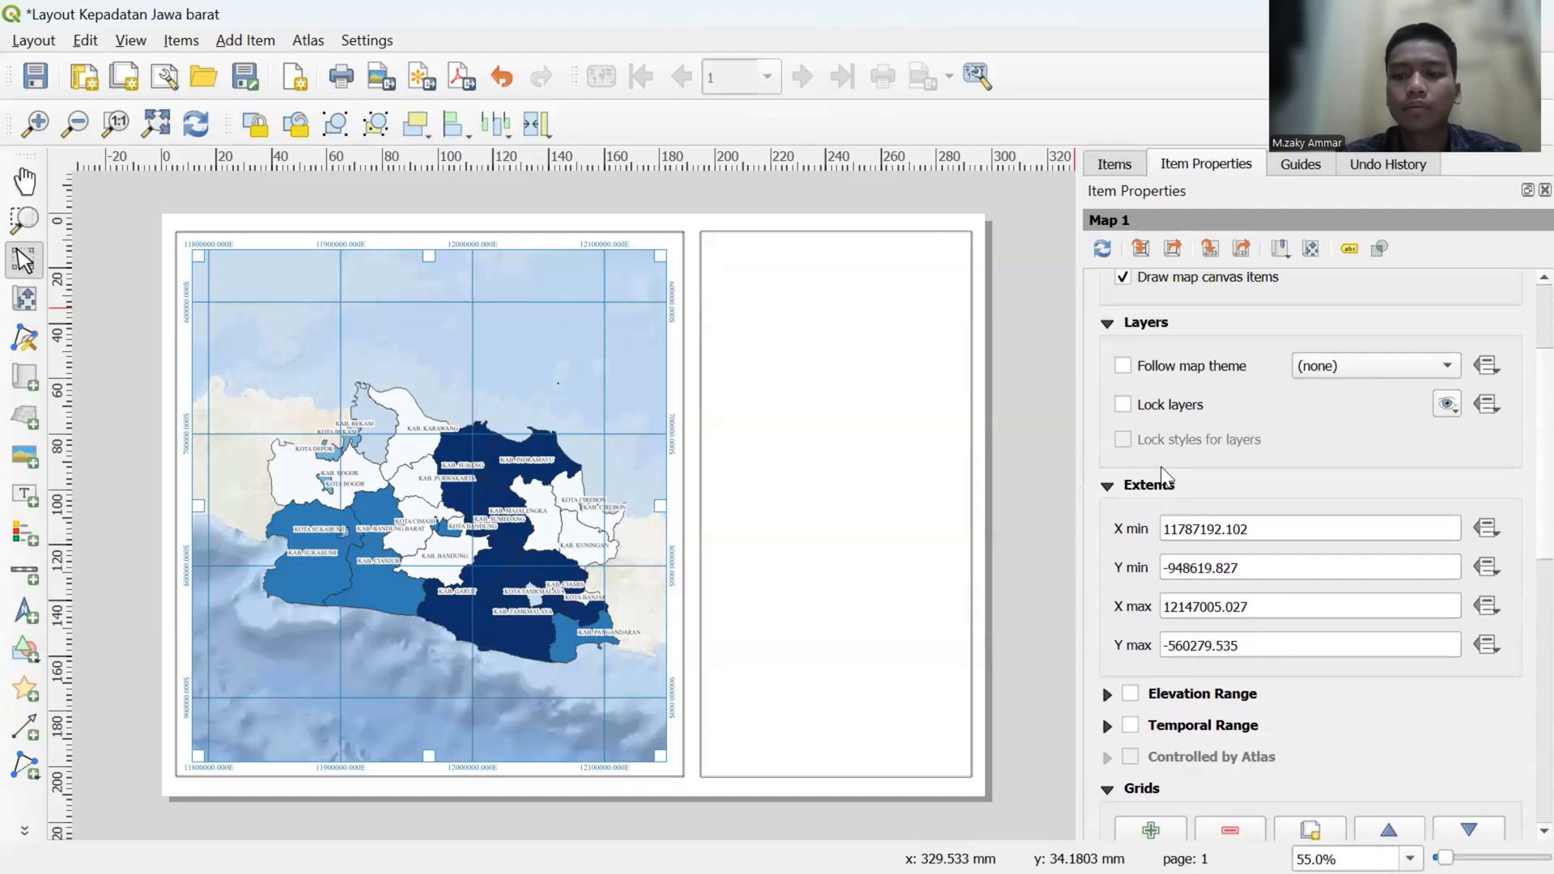
{"action": "scroll", "coordinate": [1103, 416], "scroll_direction": "up", "scroll_amount": 2}
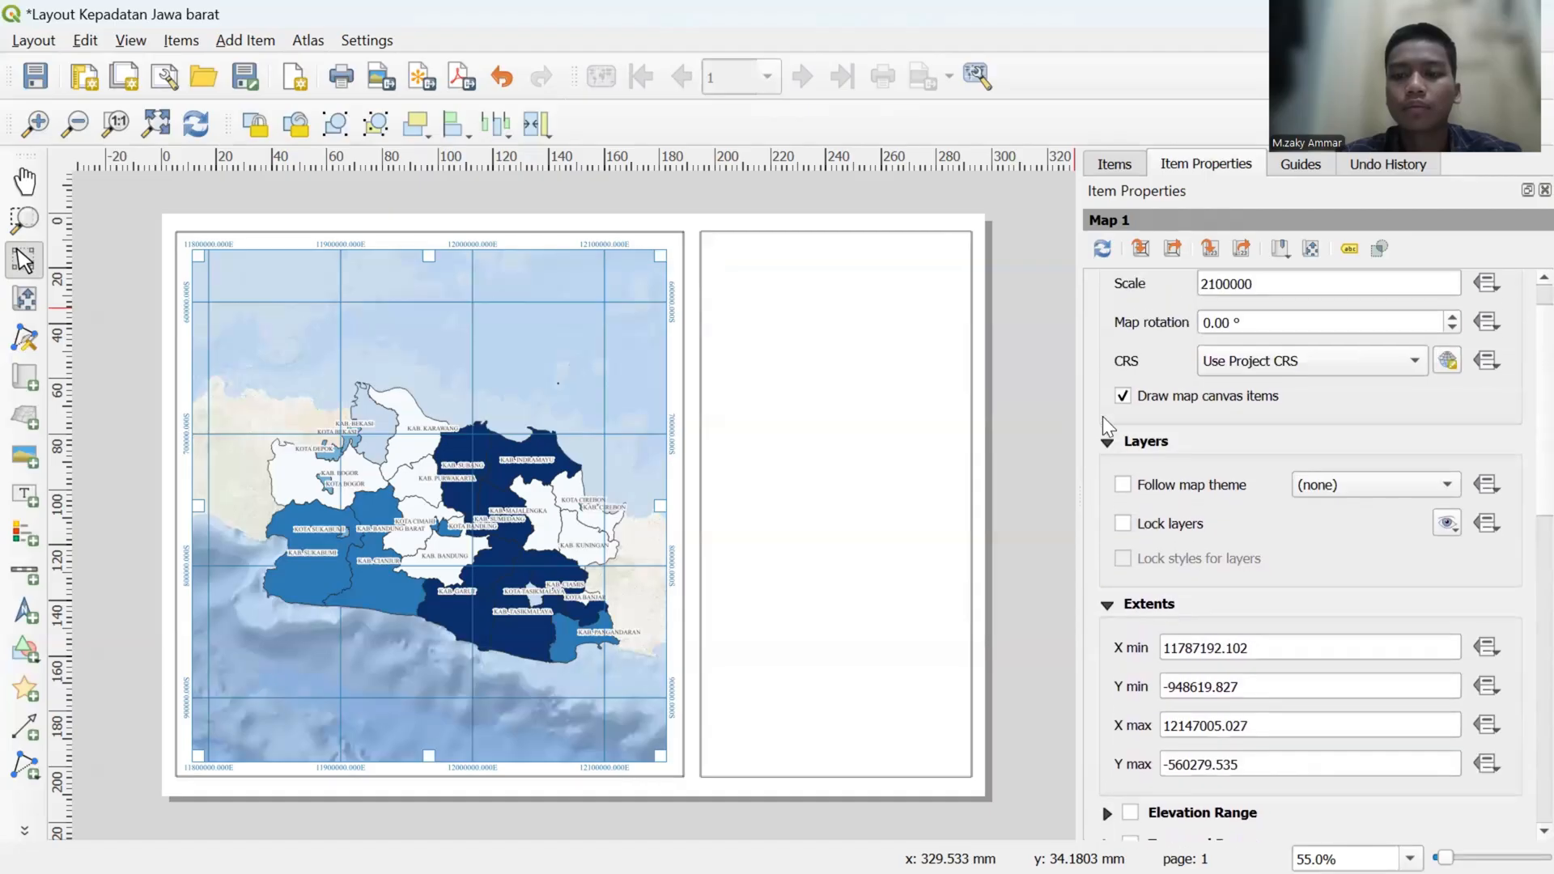
{"action": "left_click", "coordinate": [1122, 528]}
{"action": "left_click", "coordinate": [1123, 490]}
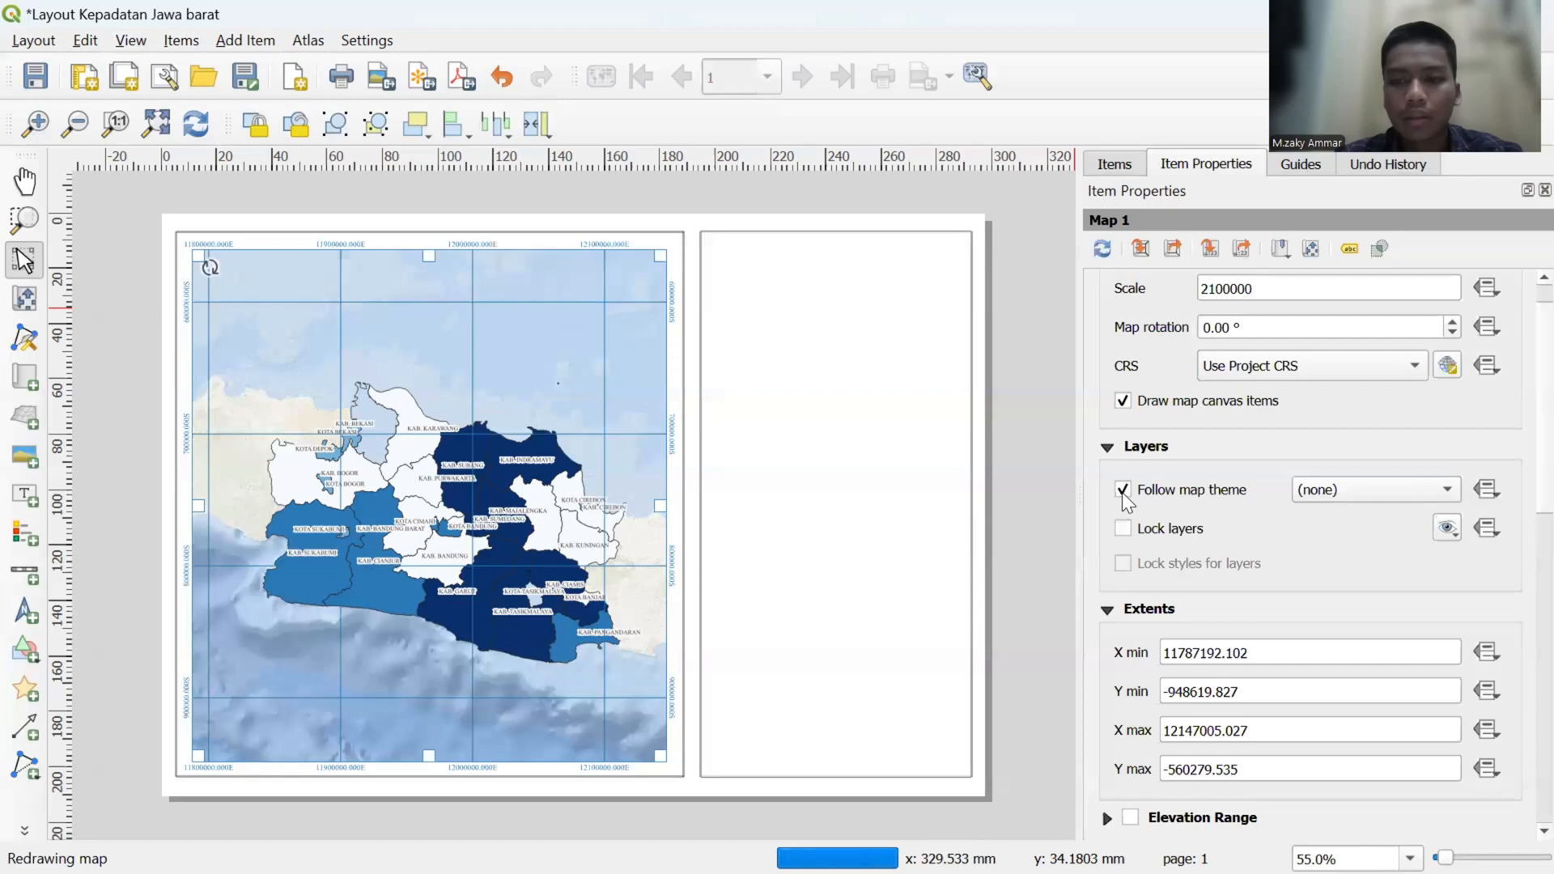
{"action": "key", "text": "ctrl+z"}
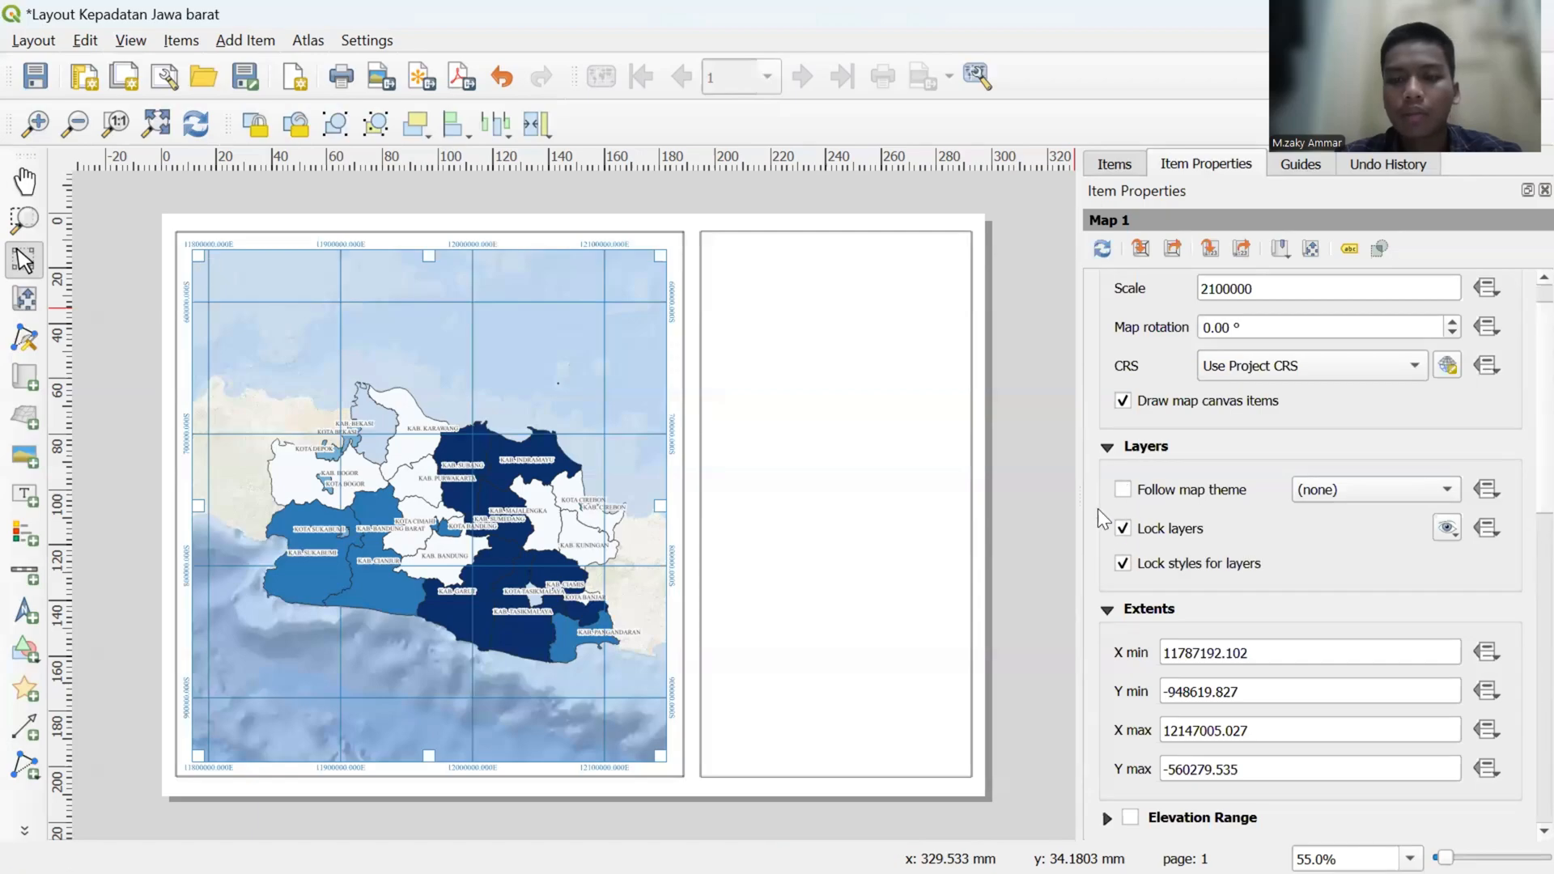
- Lock the Map 1 item in the layout against selection and movement
{"action": "scroll", "coordinate": [1085, 477], "scroll_direction": "up", "scroll_amount": 1}
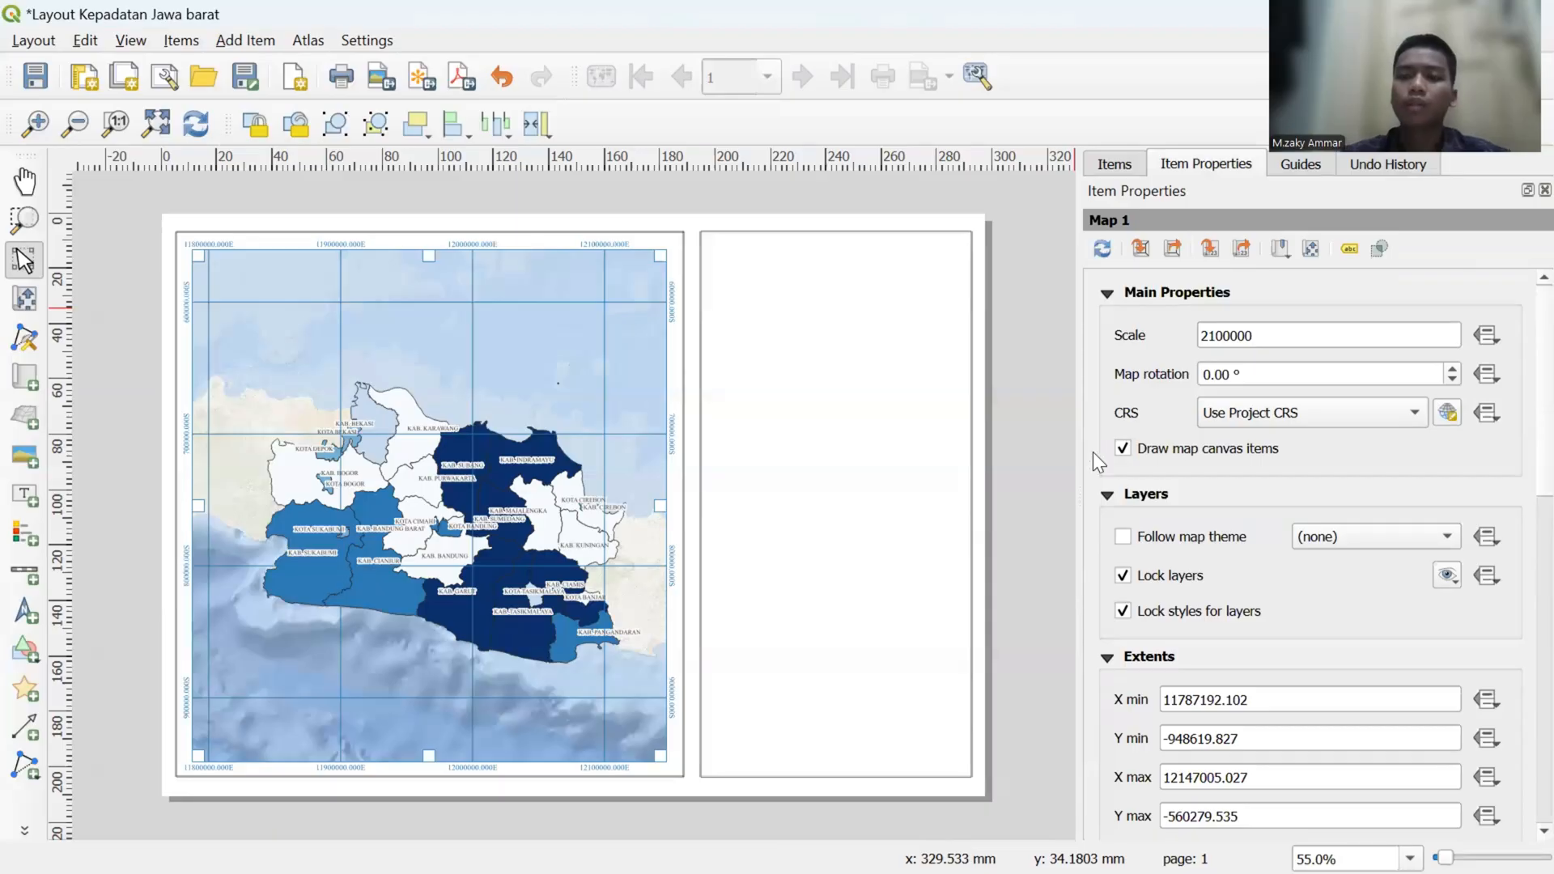
{"action": "left_click", "coordinate": [1122, 162]}
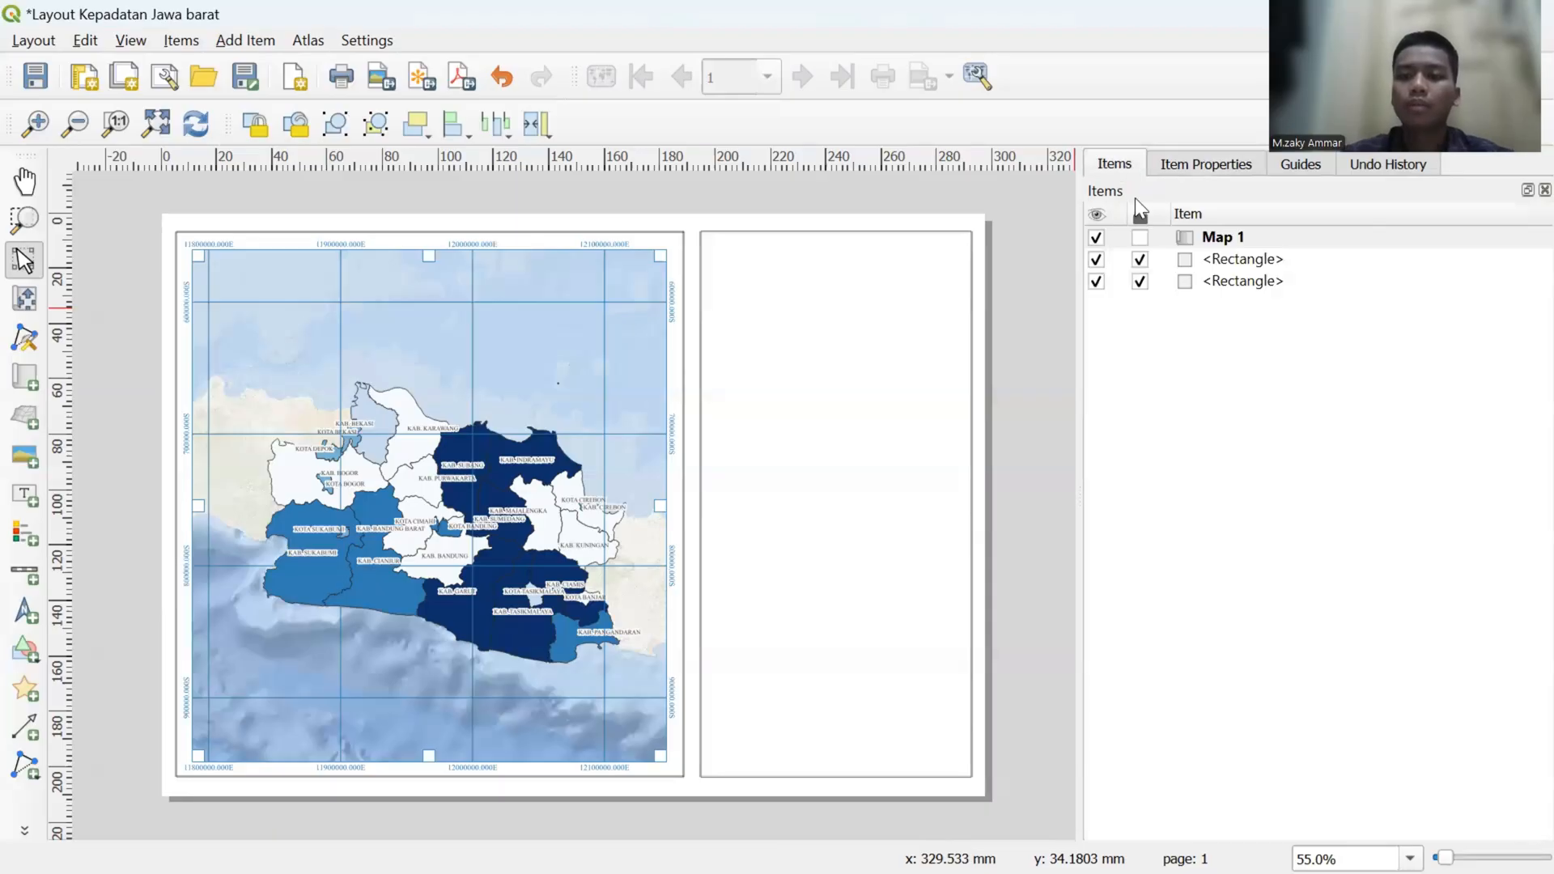
{"action": "left_click", "coordinate": [1139, 237]}
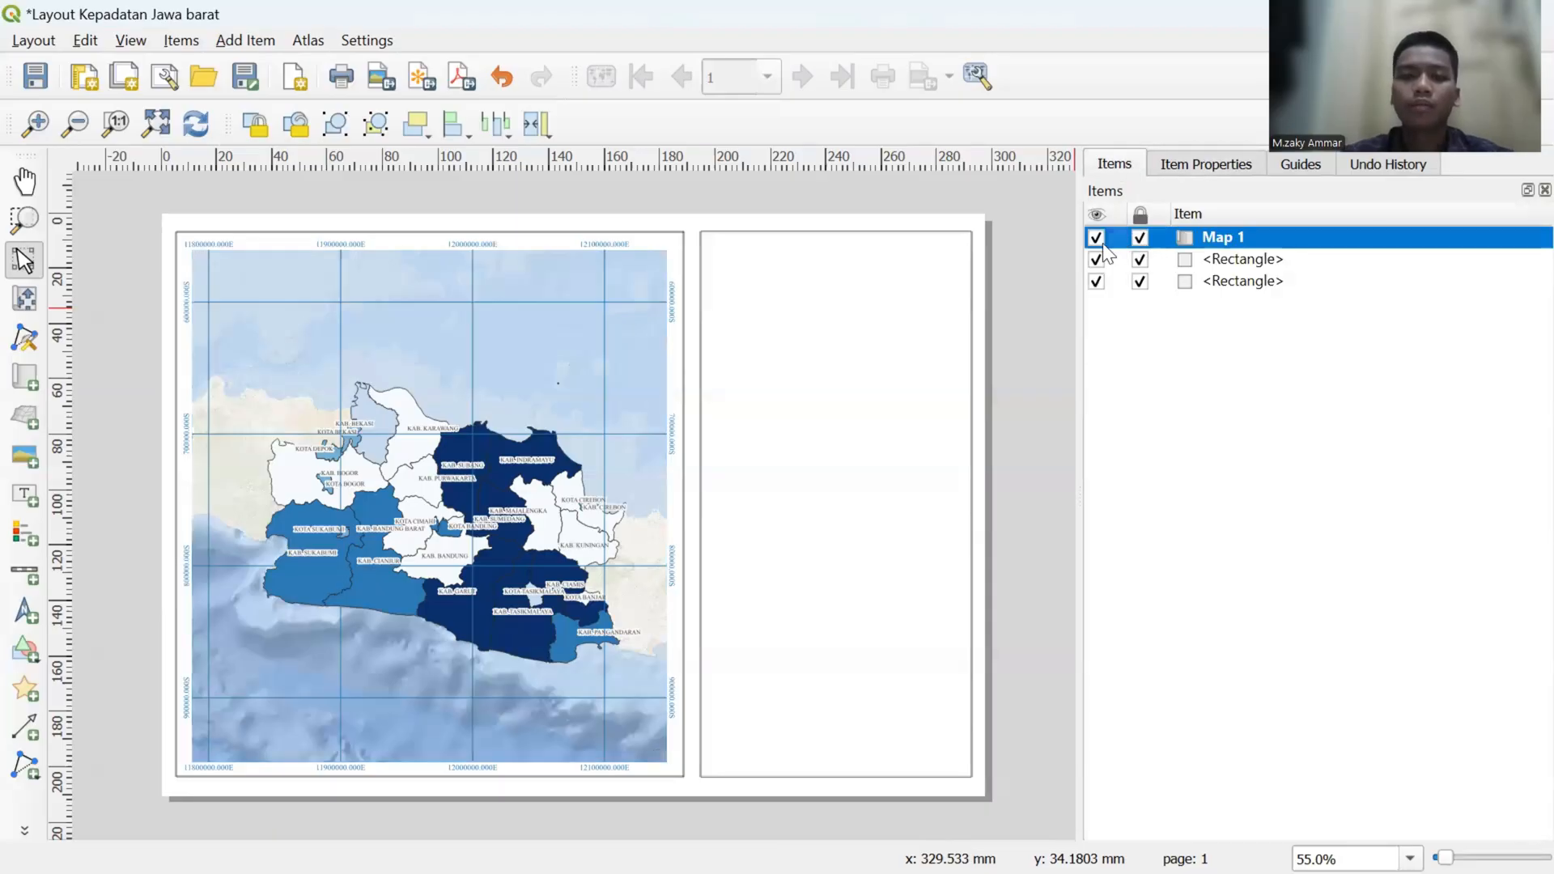
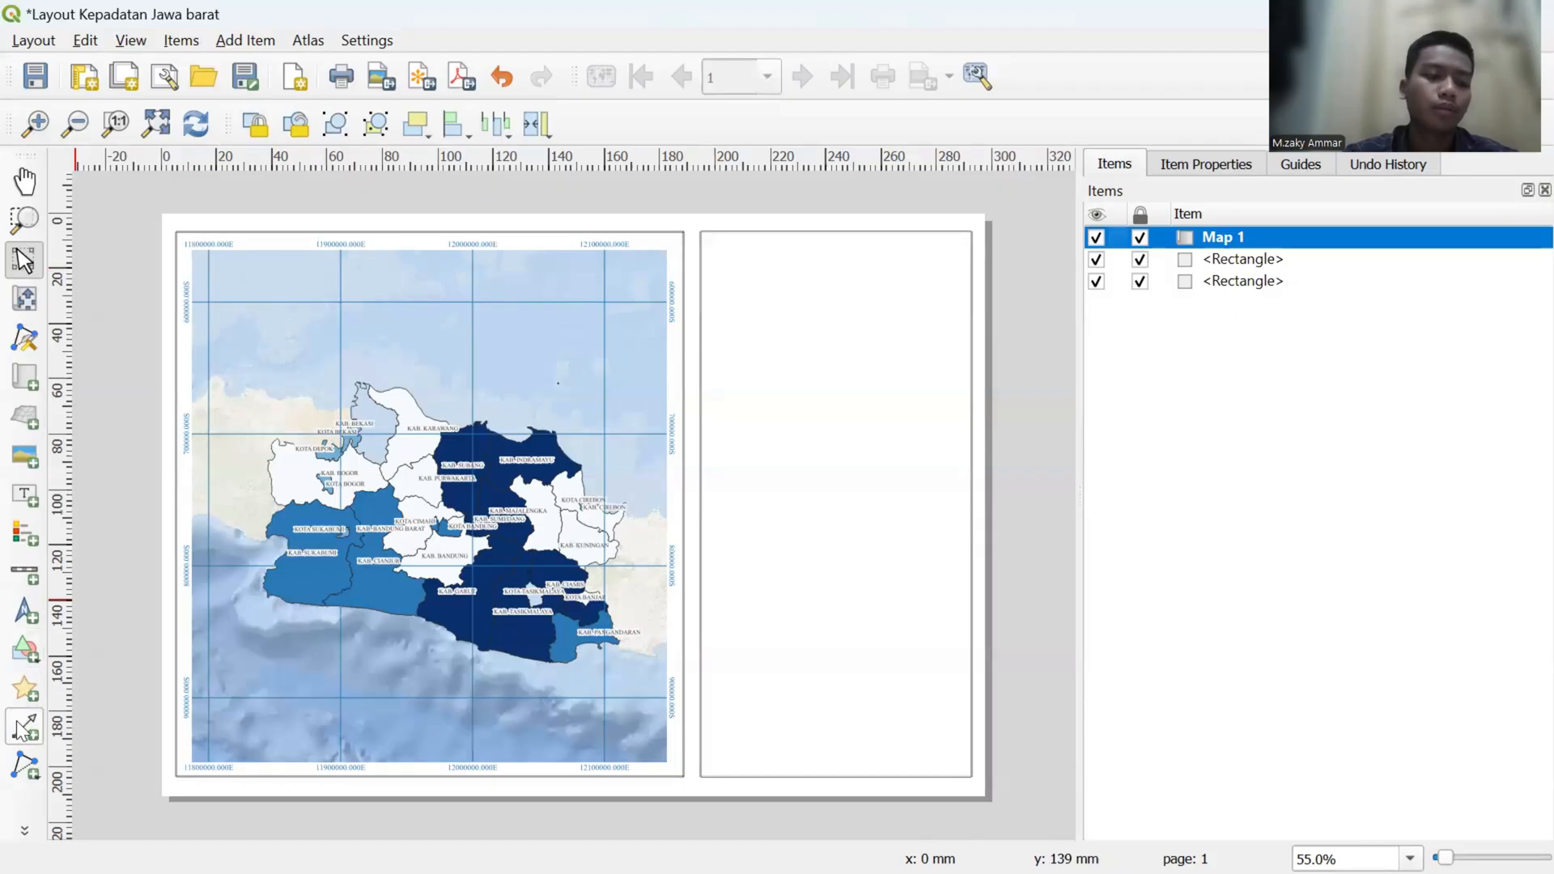
- Draw a horizontal polyline across the empty frame beside the map, about 27 mm down the page
{"action": "left_click", "coordinate": [24, 764]}
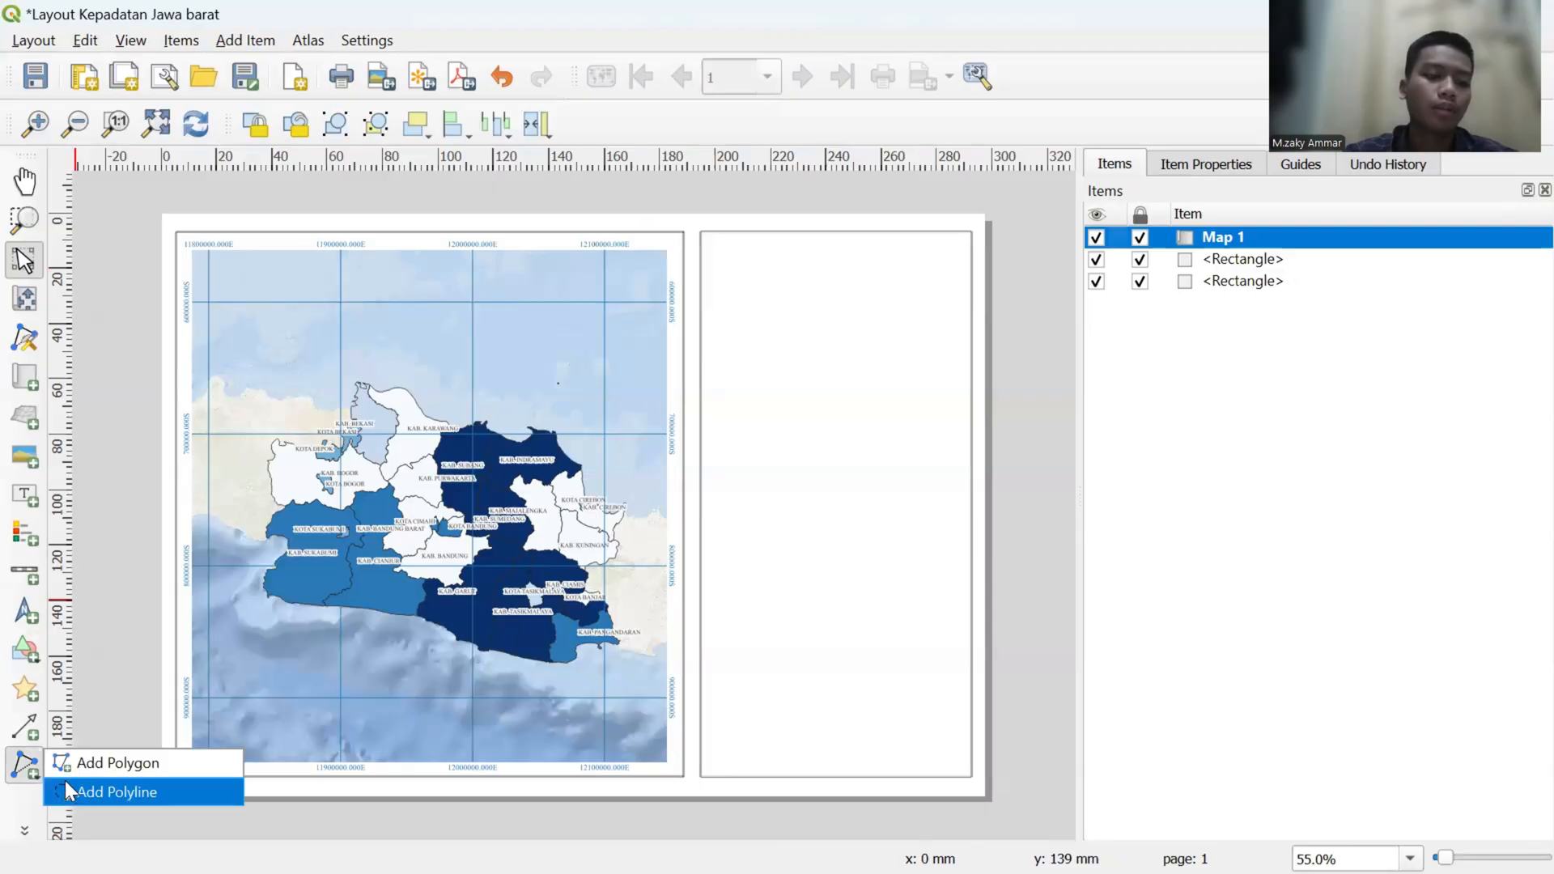
{"action": "left_click", "coordinate": [86, 791]}
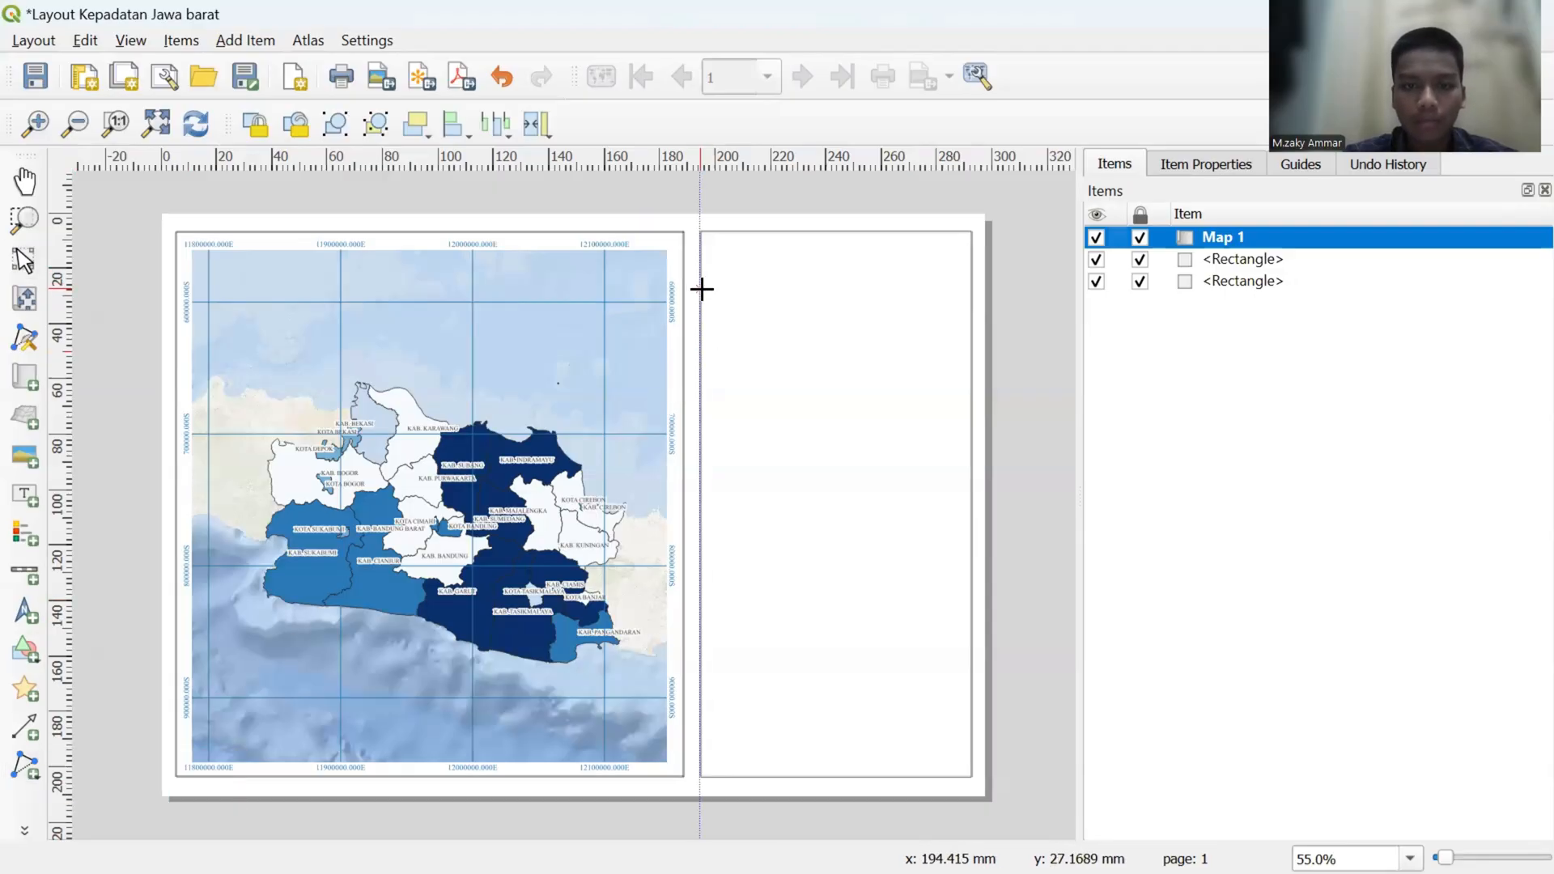
{"action": "left_click", "coordinate": [701, 287]}
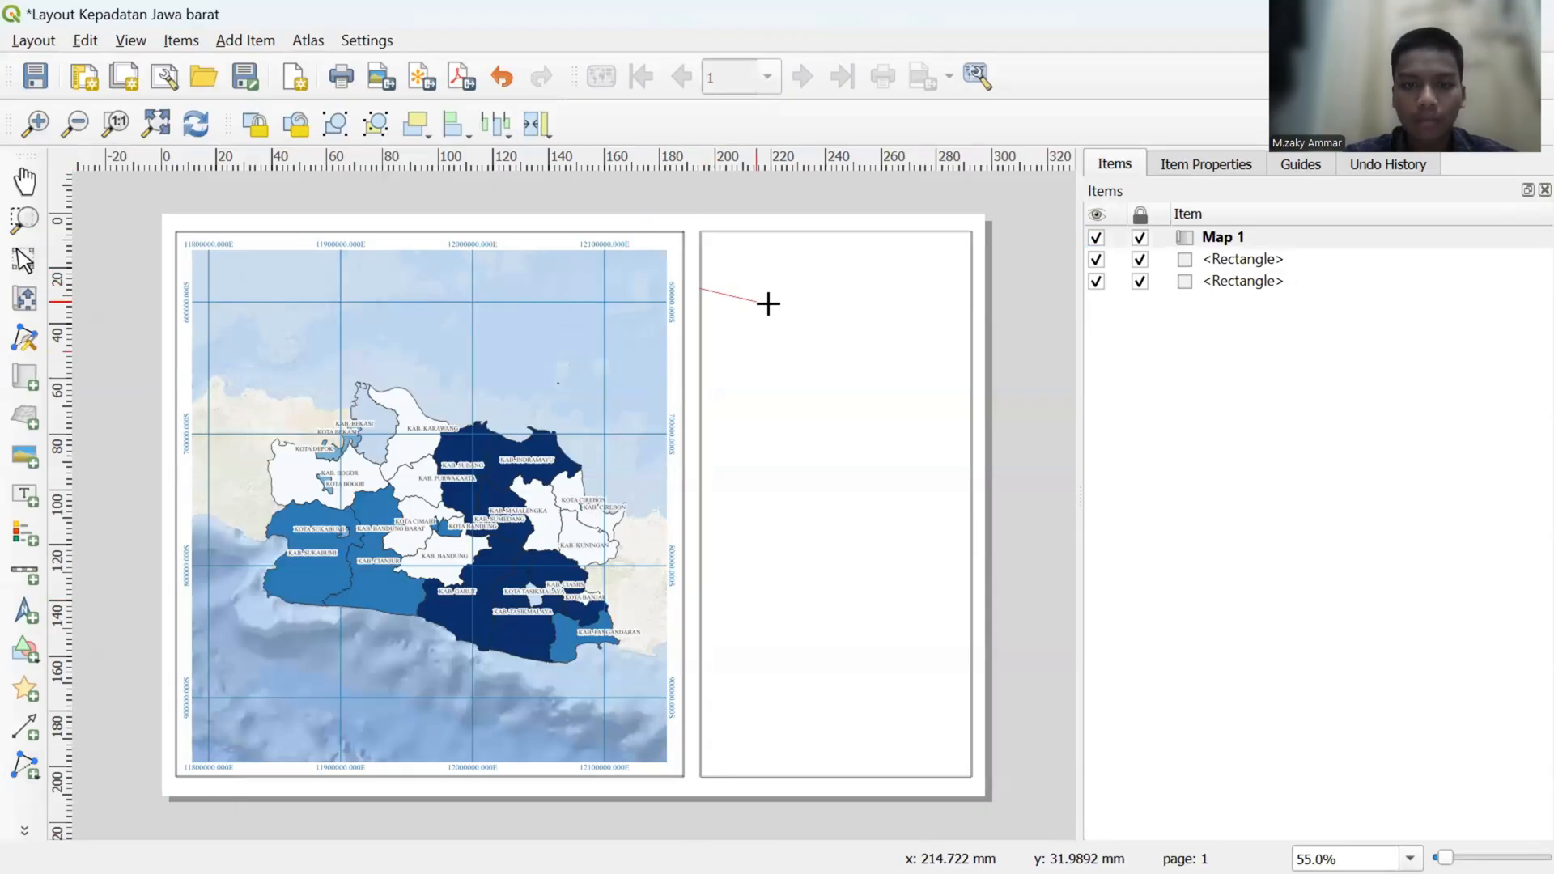
{"action": "left_click", "coordinate": [971, 289]}
{"action": "right_click", "coordinate": [971, 289]}
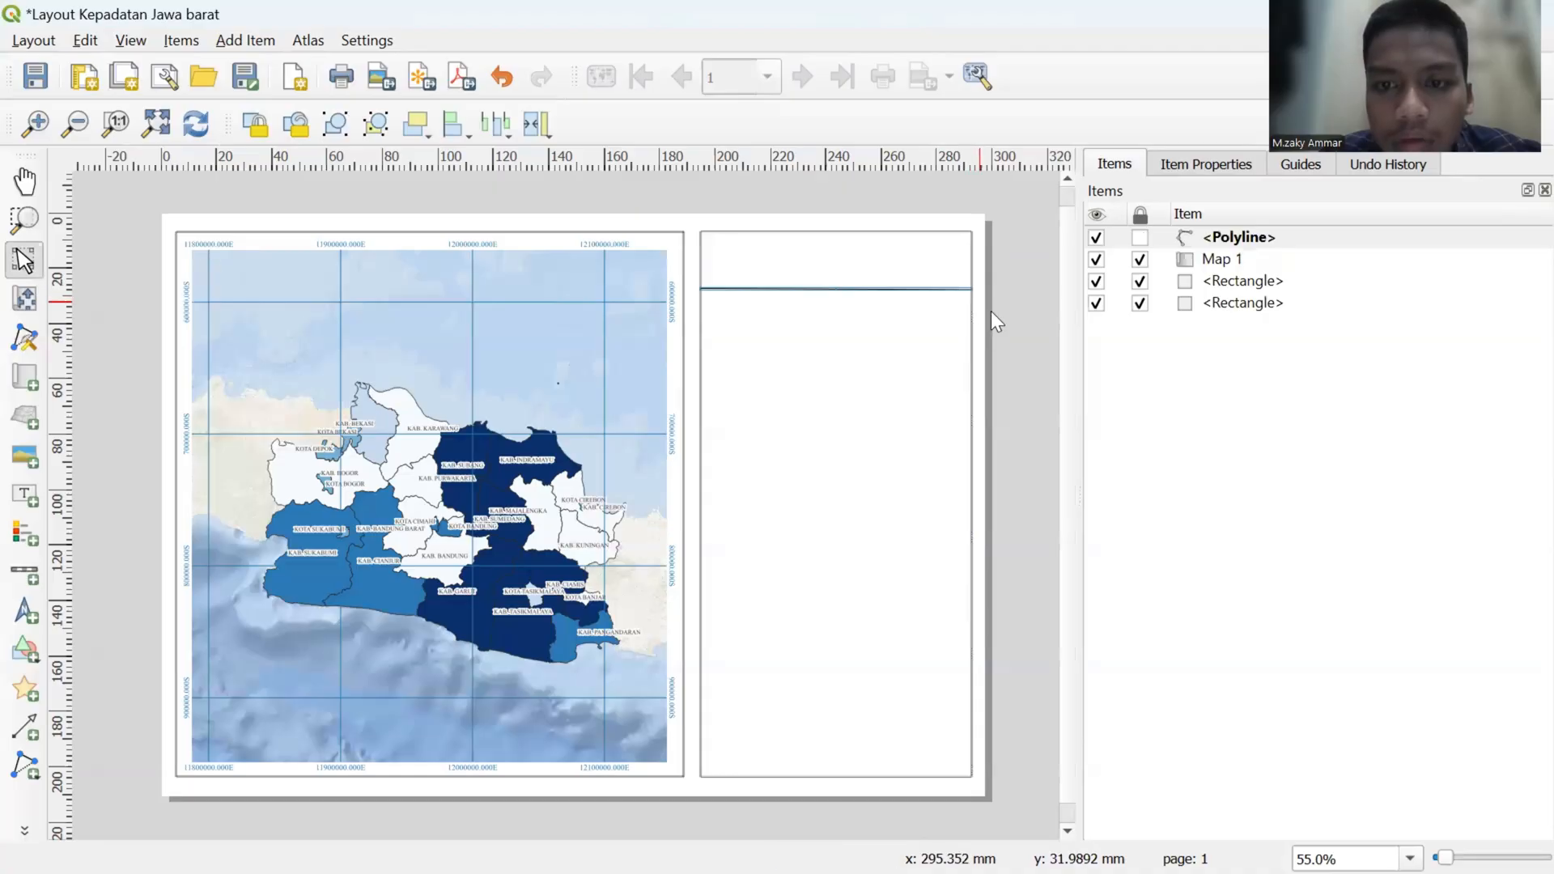
{"action": "left_click", "coordinate": [1002, 317]}
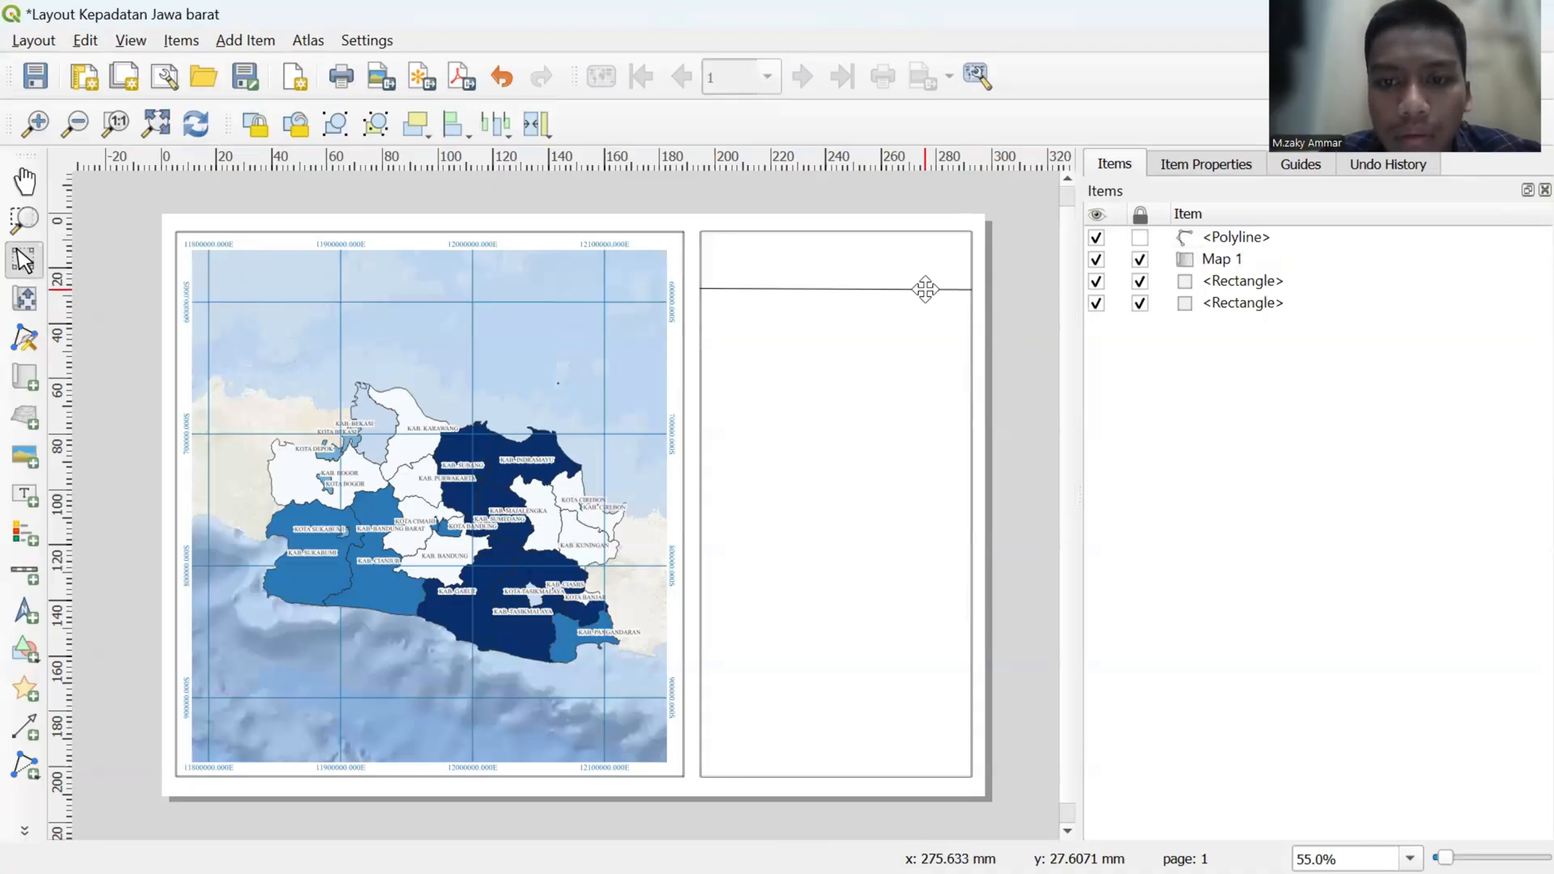
- Try moving the slightly slanted polyline lower in the empty frame, and delete it
{"action": "left_click", "coordinate": [925, 289]}
{"action": "mouse_move", "coordinate": [925, 289]}
{"action": "left_mouse_down"}
{"action": "mouse_move", "coordinate": [927, 306]}
{"action": "mouse_move", "coordinate": [926, 291]}
{"action": "left_mouse_up"}
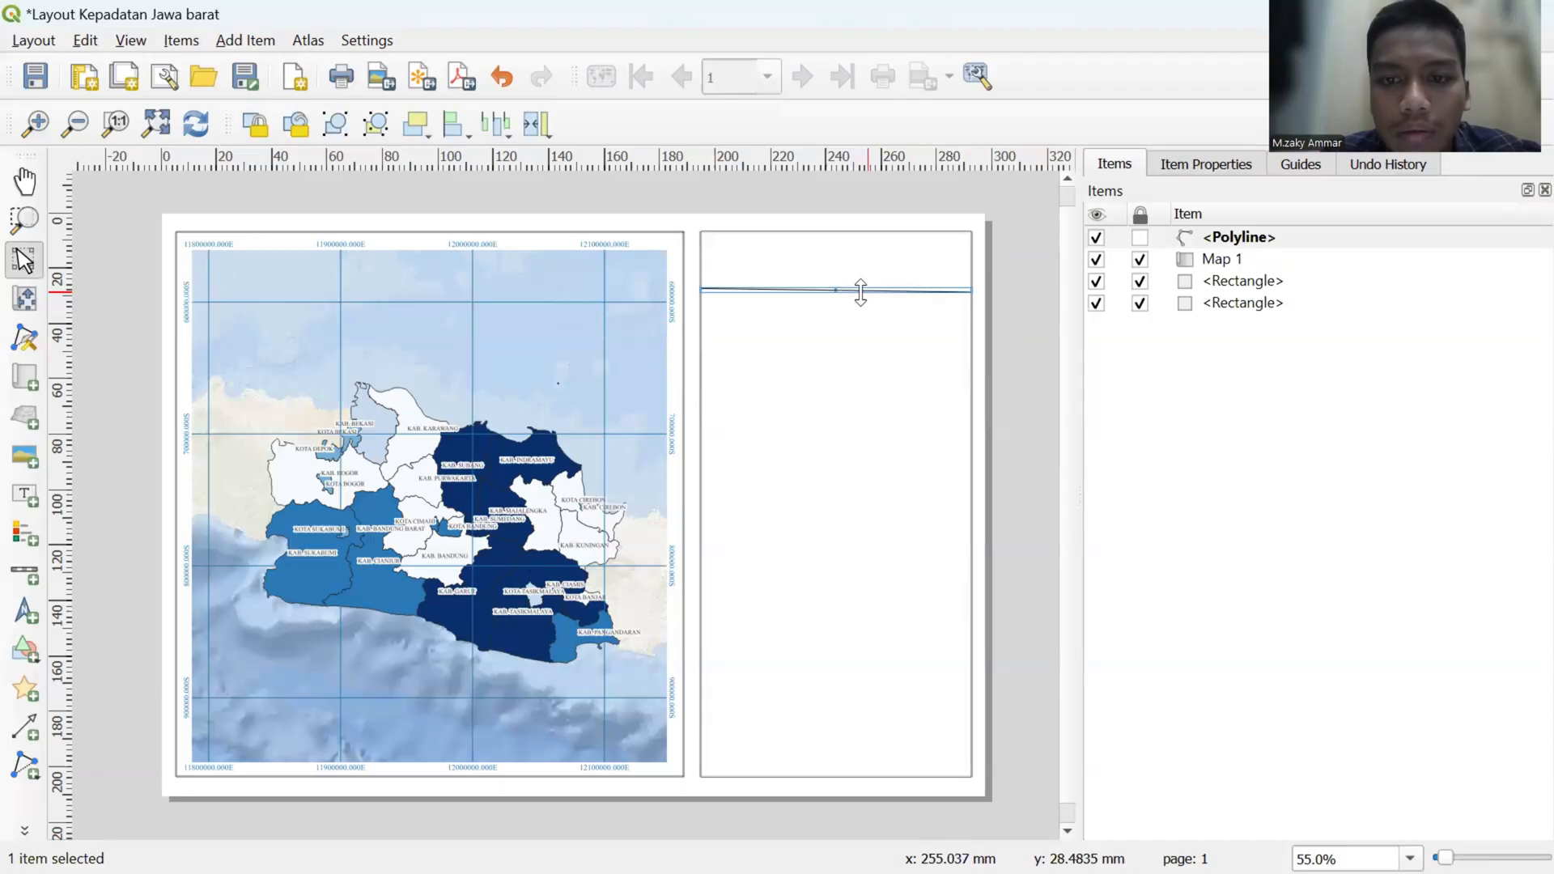
{"action": "left_click_drag", "start_coordinate": [840, 289], "coordinate": [844, 298]}
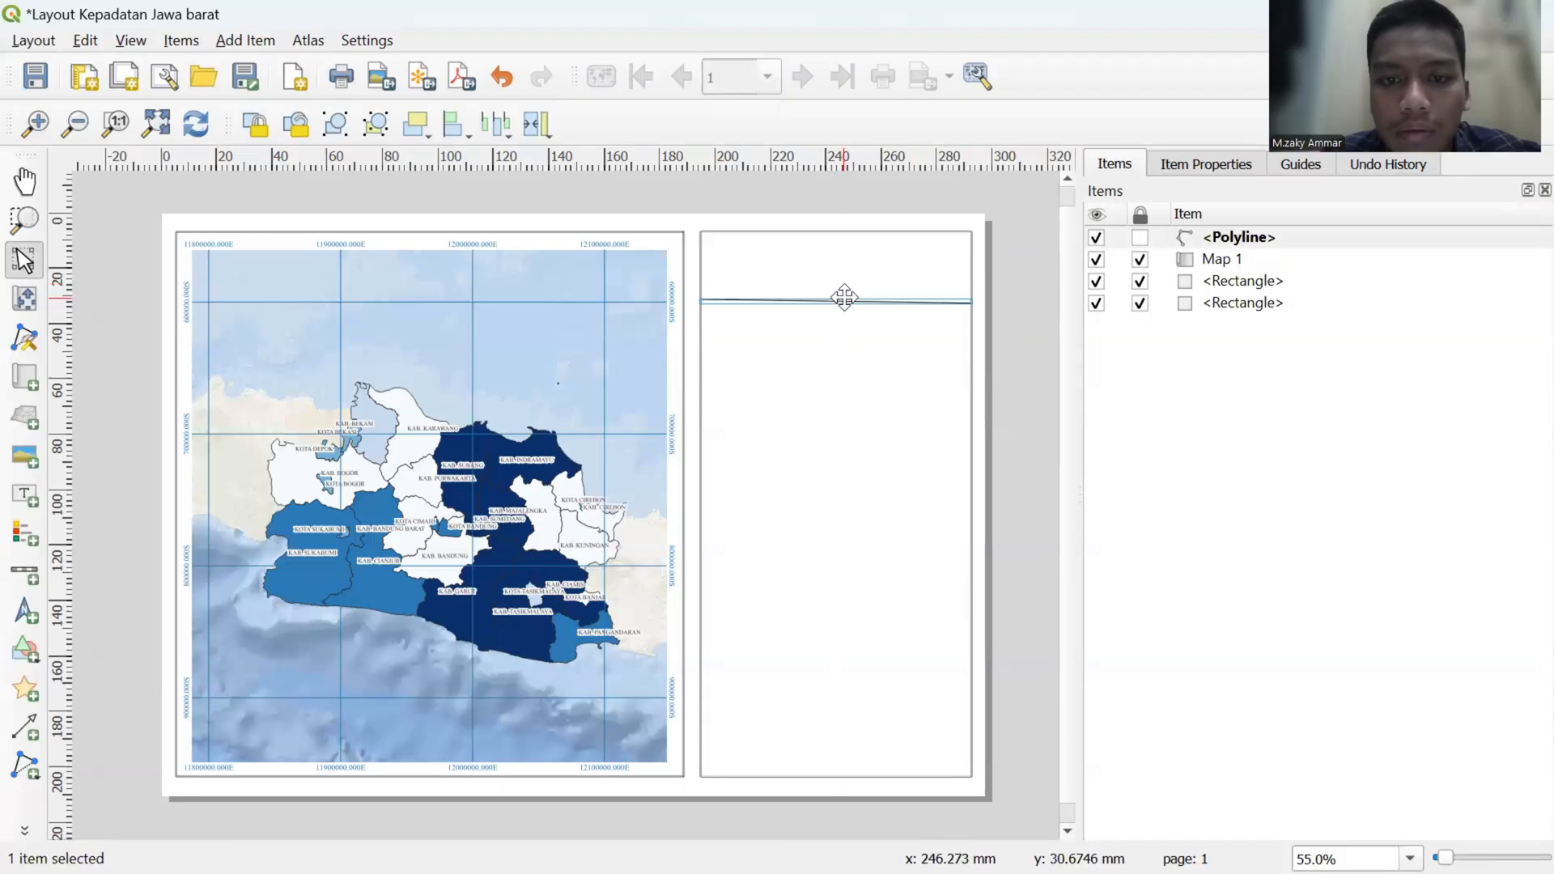
{"action": "left_click", "coordinate": [995, 307]}
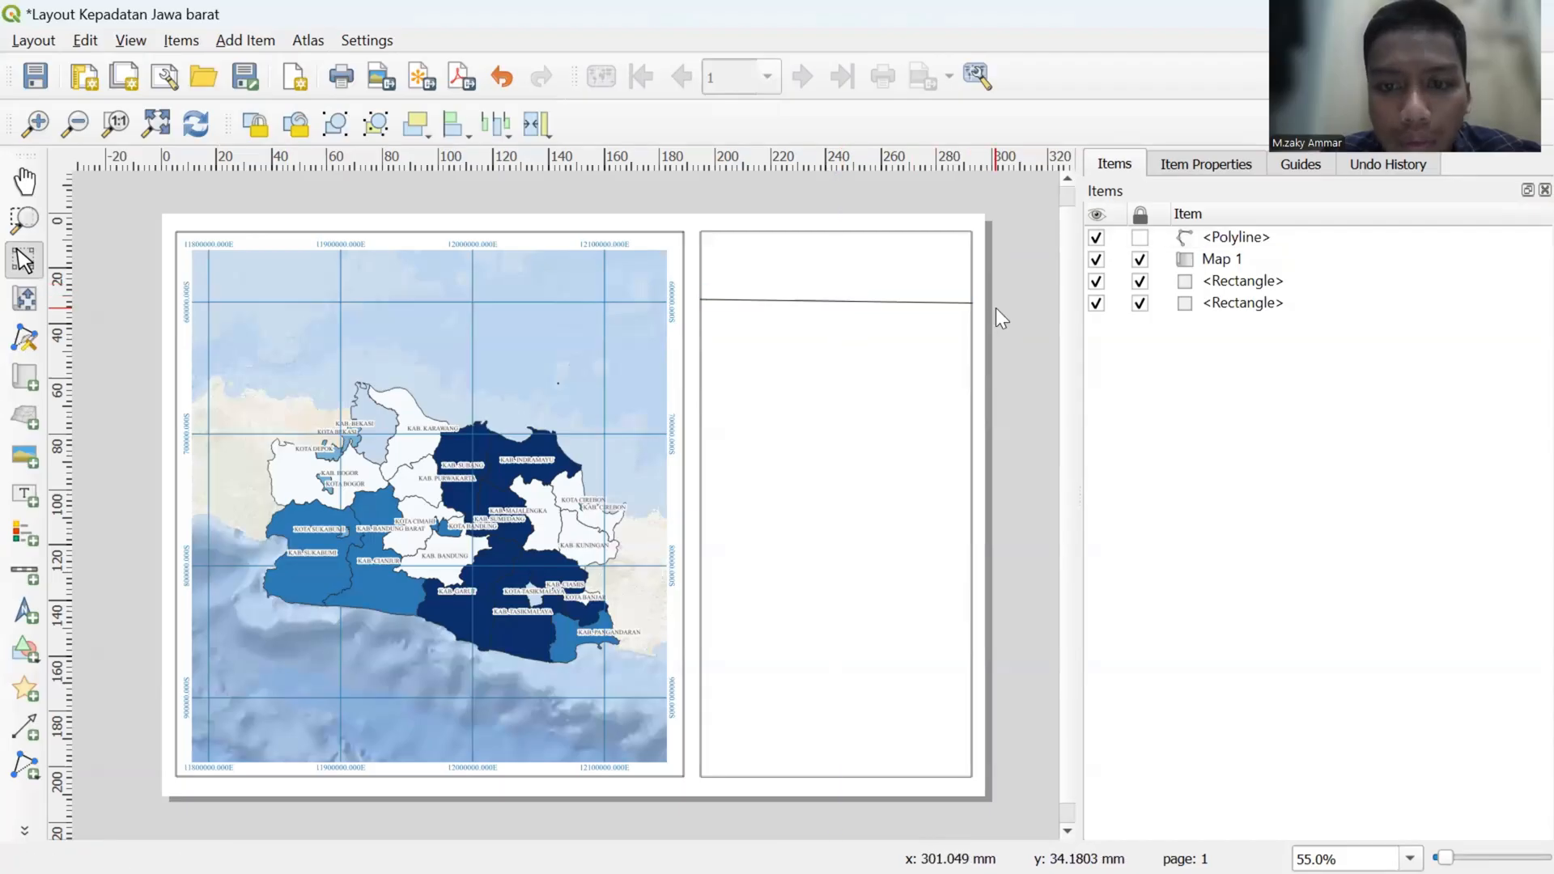
{"action": "left_click", "coordinate": [899, 302]}
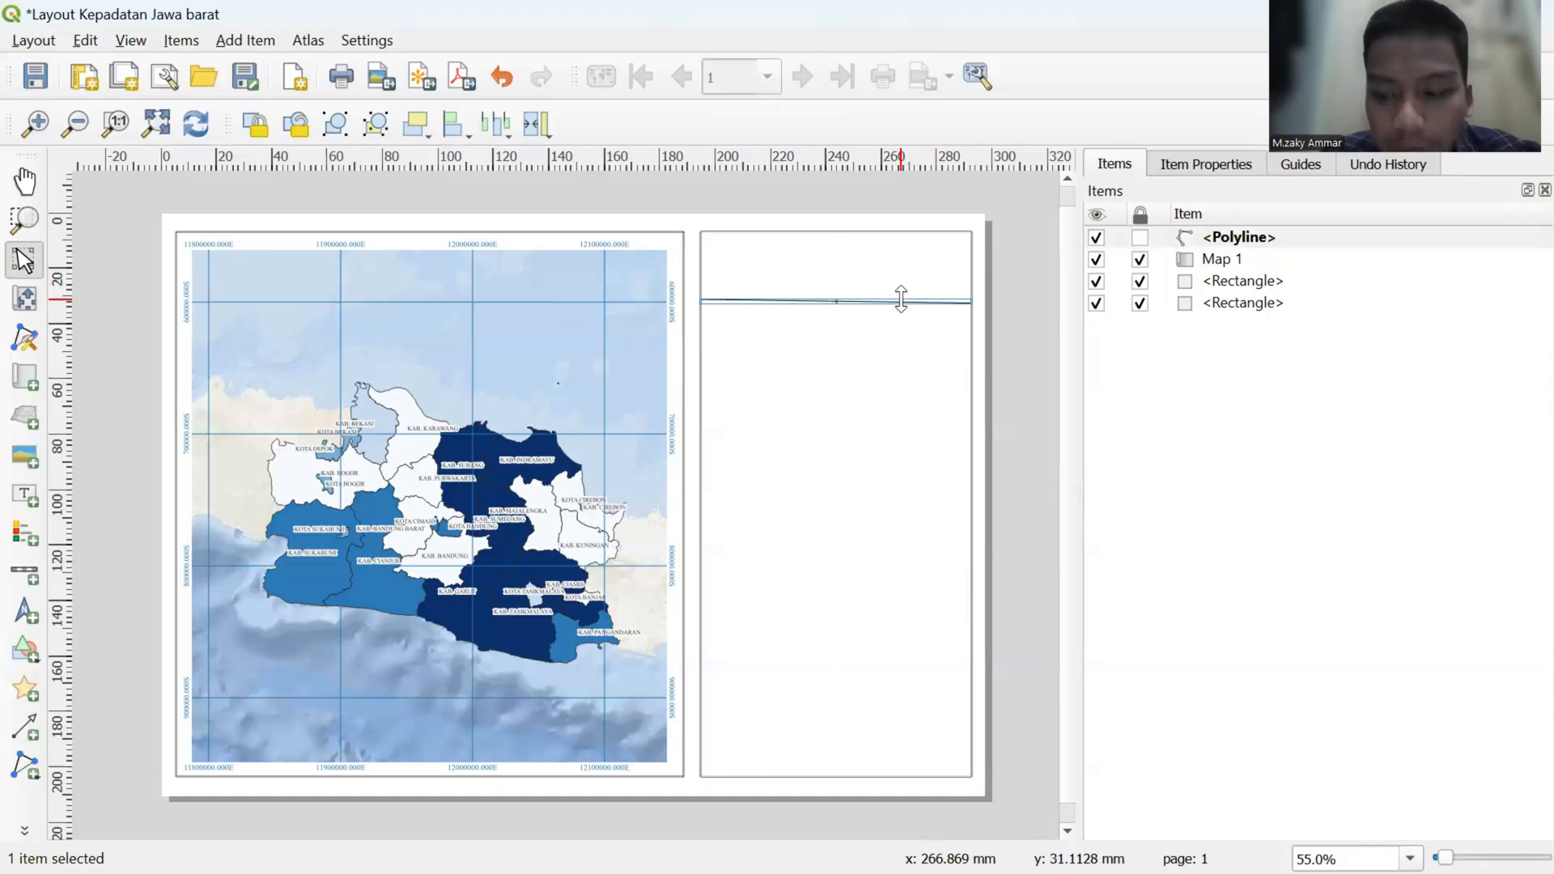
{"action": "key", "text": "Delete"}
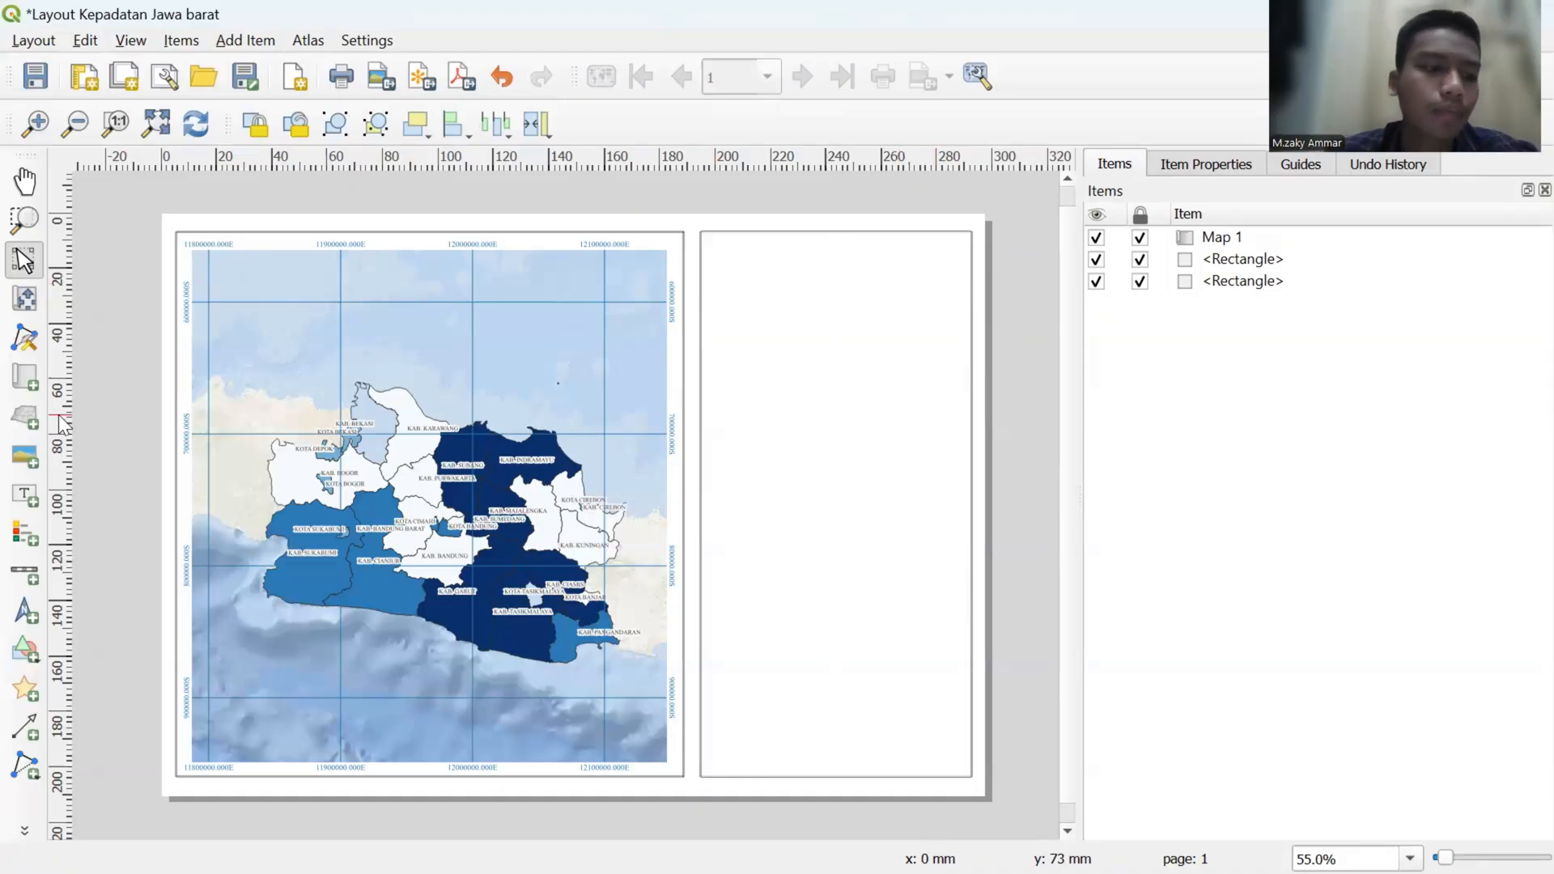
- Draw a straight horizontal polyline across the full width of the empty frame near its upper edge, and shift it slightly lower
{"action": "left_click", "coordinate": [24, 765]}
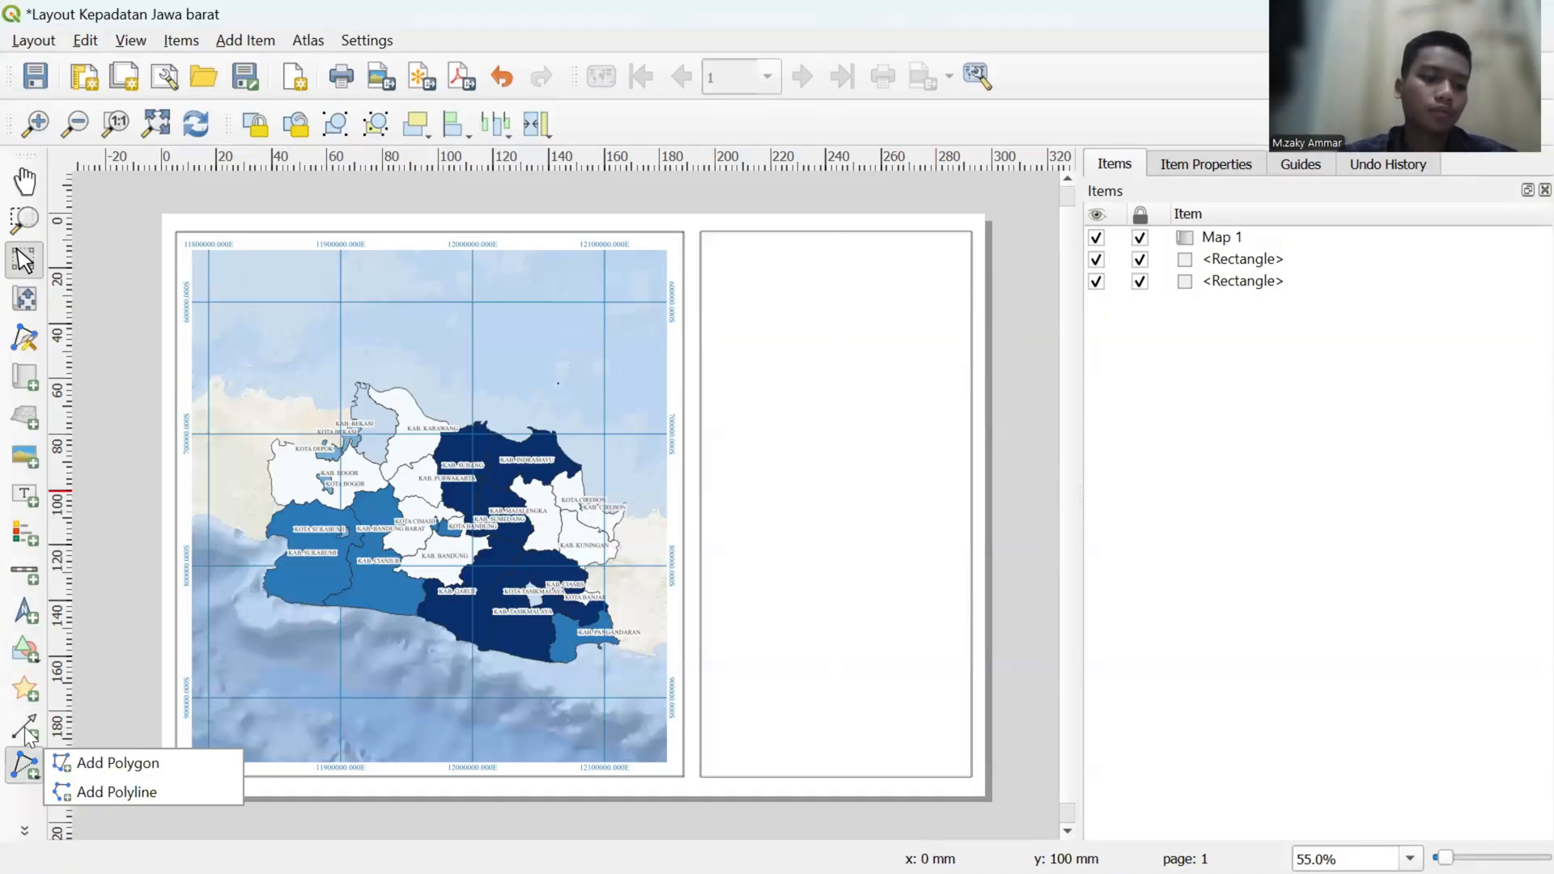
{"action": "left_click", "coordinate": [91, 791]}
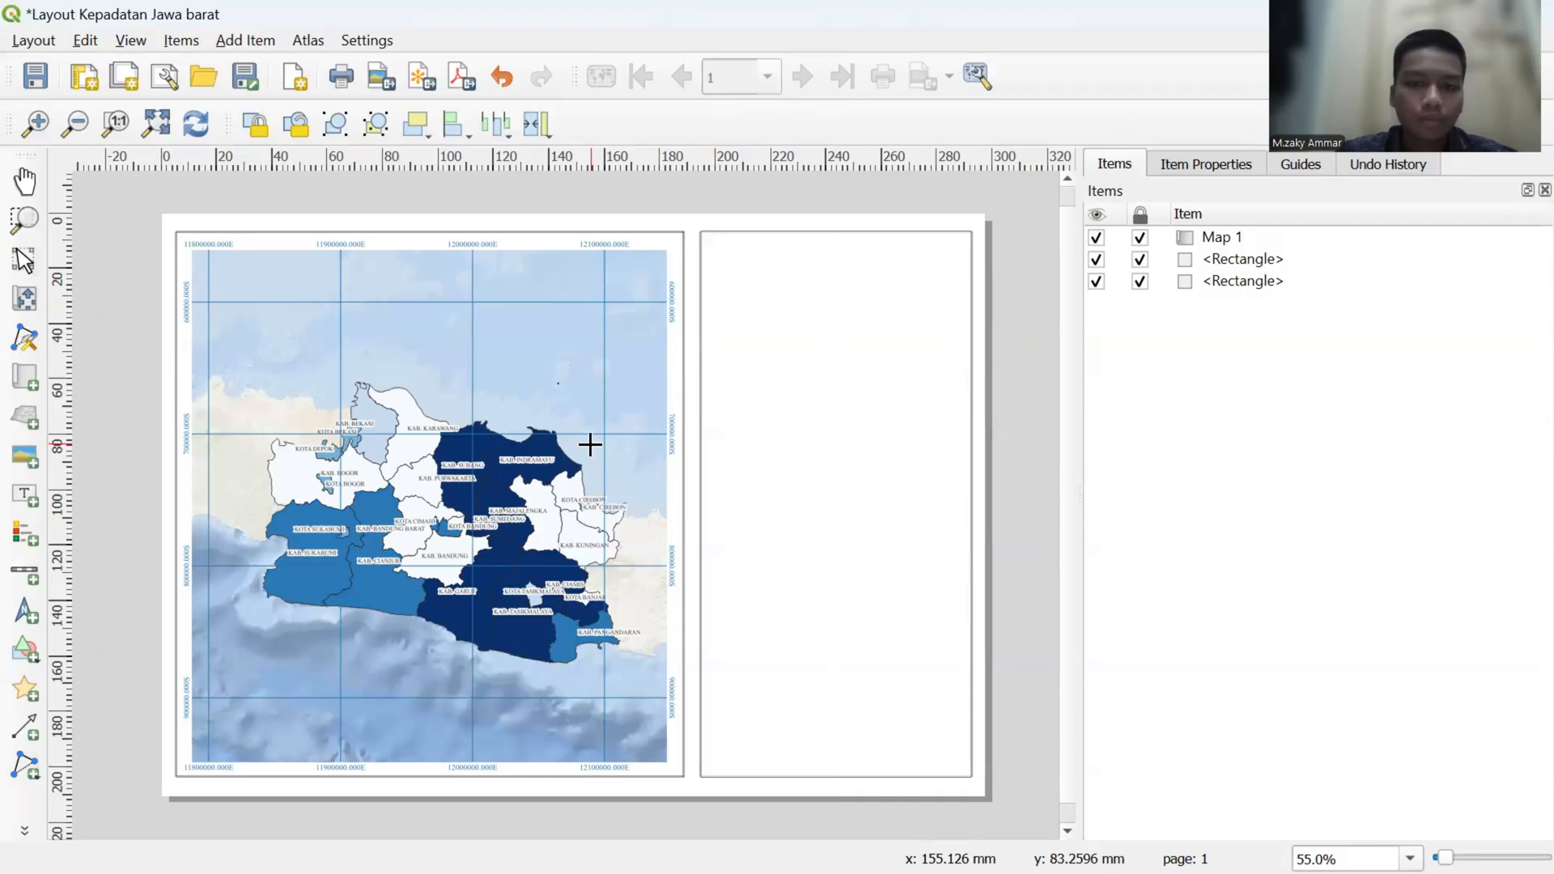
{"action": "left_click", "coordinate": [700, 292]}
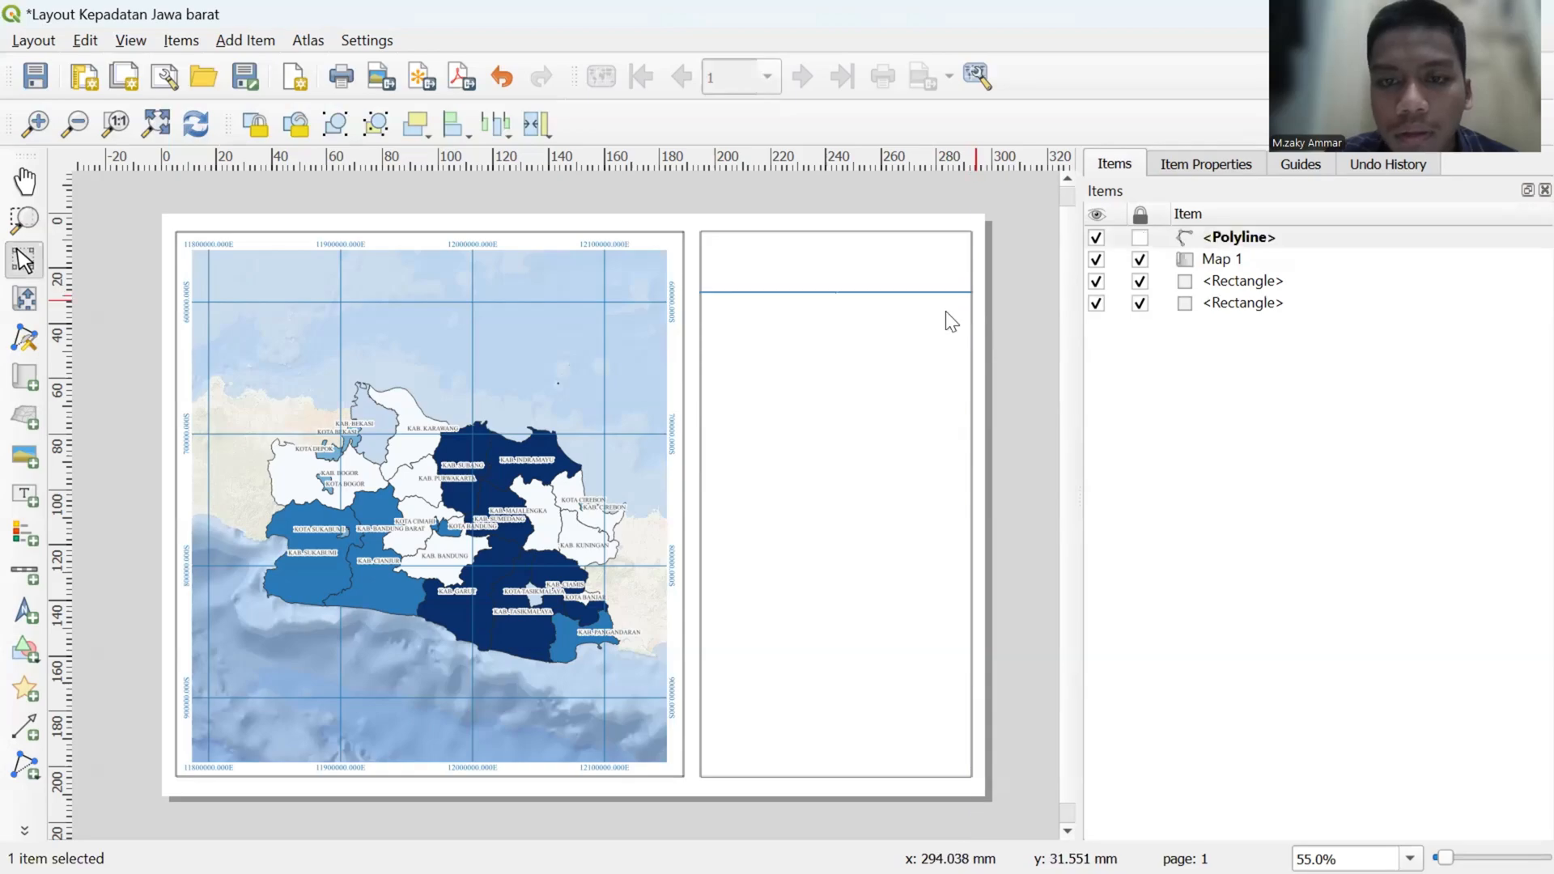
{"action": "left_click", "coordinate": [999, 316]}
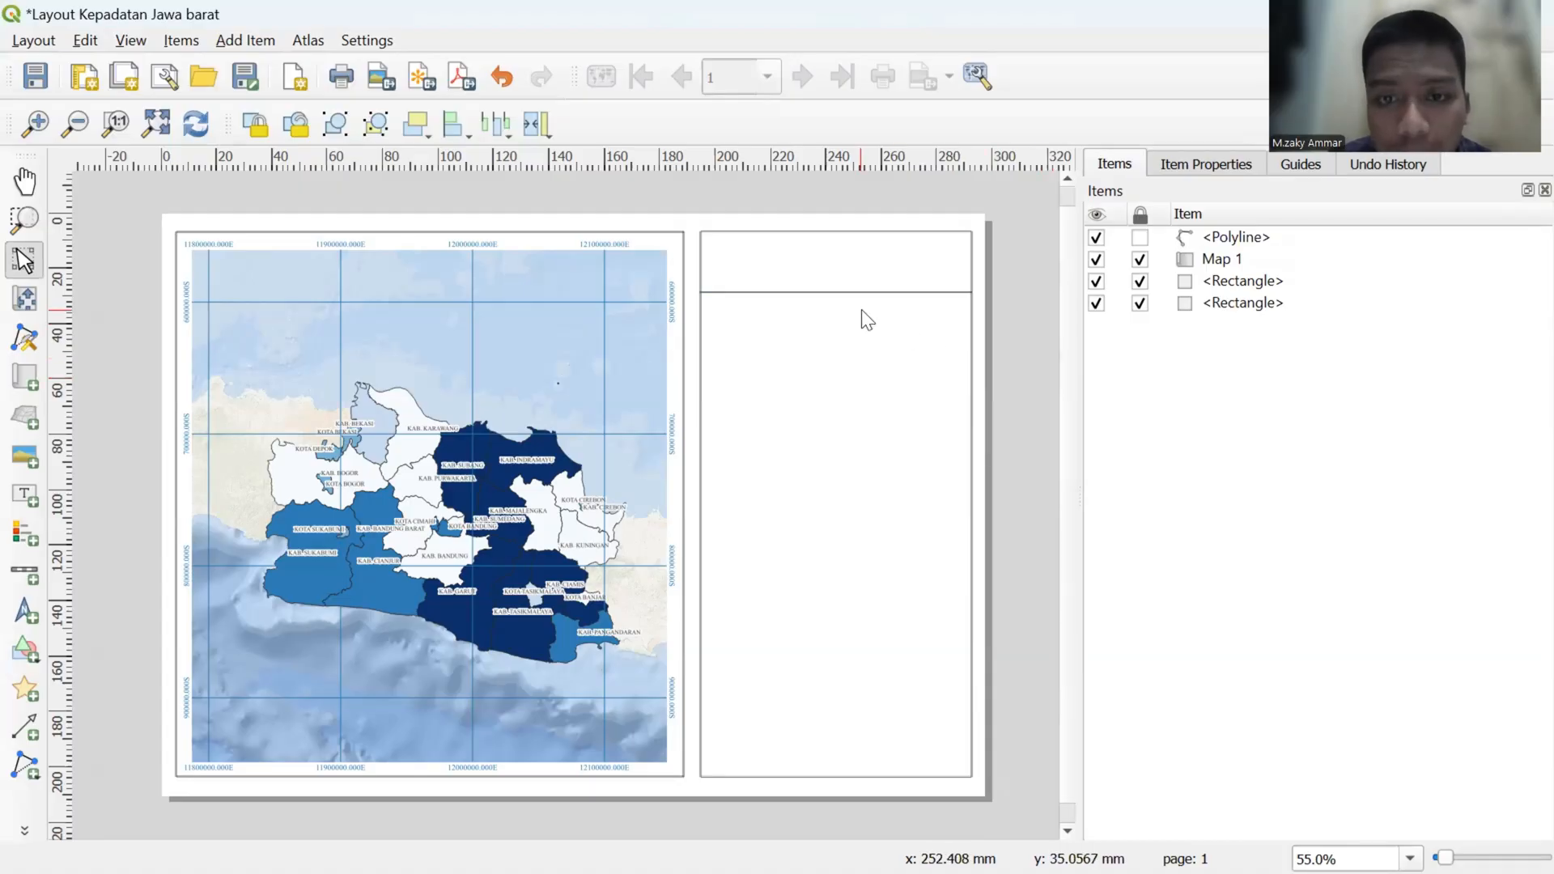
{"action": "left_click", "coordinate": [847, 293]}
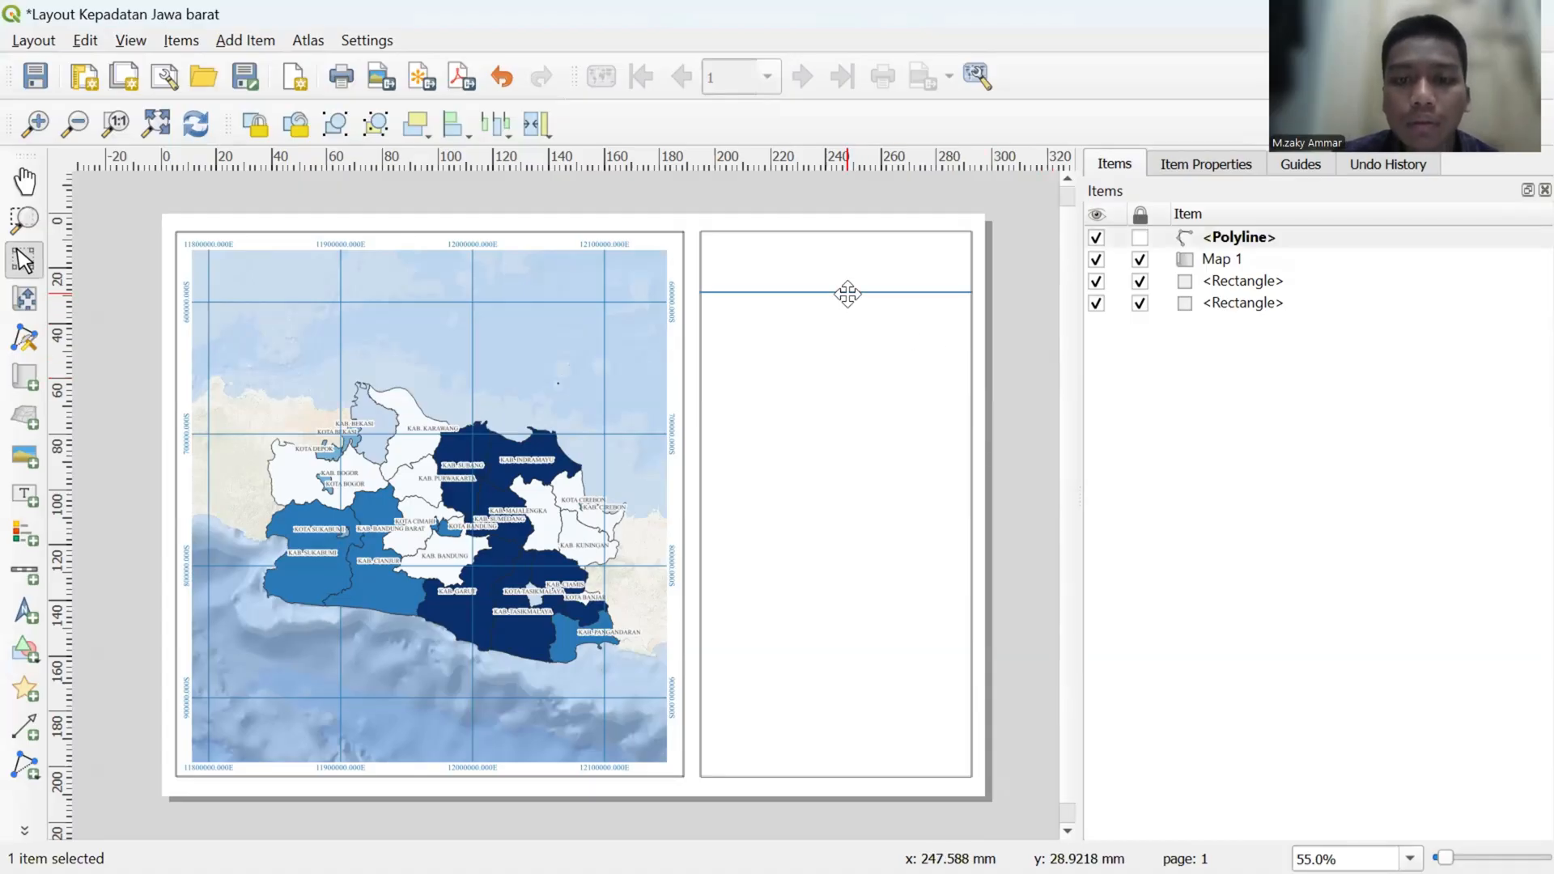
{"action": "left_click_drag", "start_coordinate": [847, 293], "coordinate": [860, 305]}
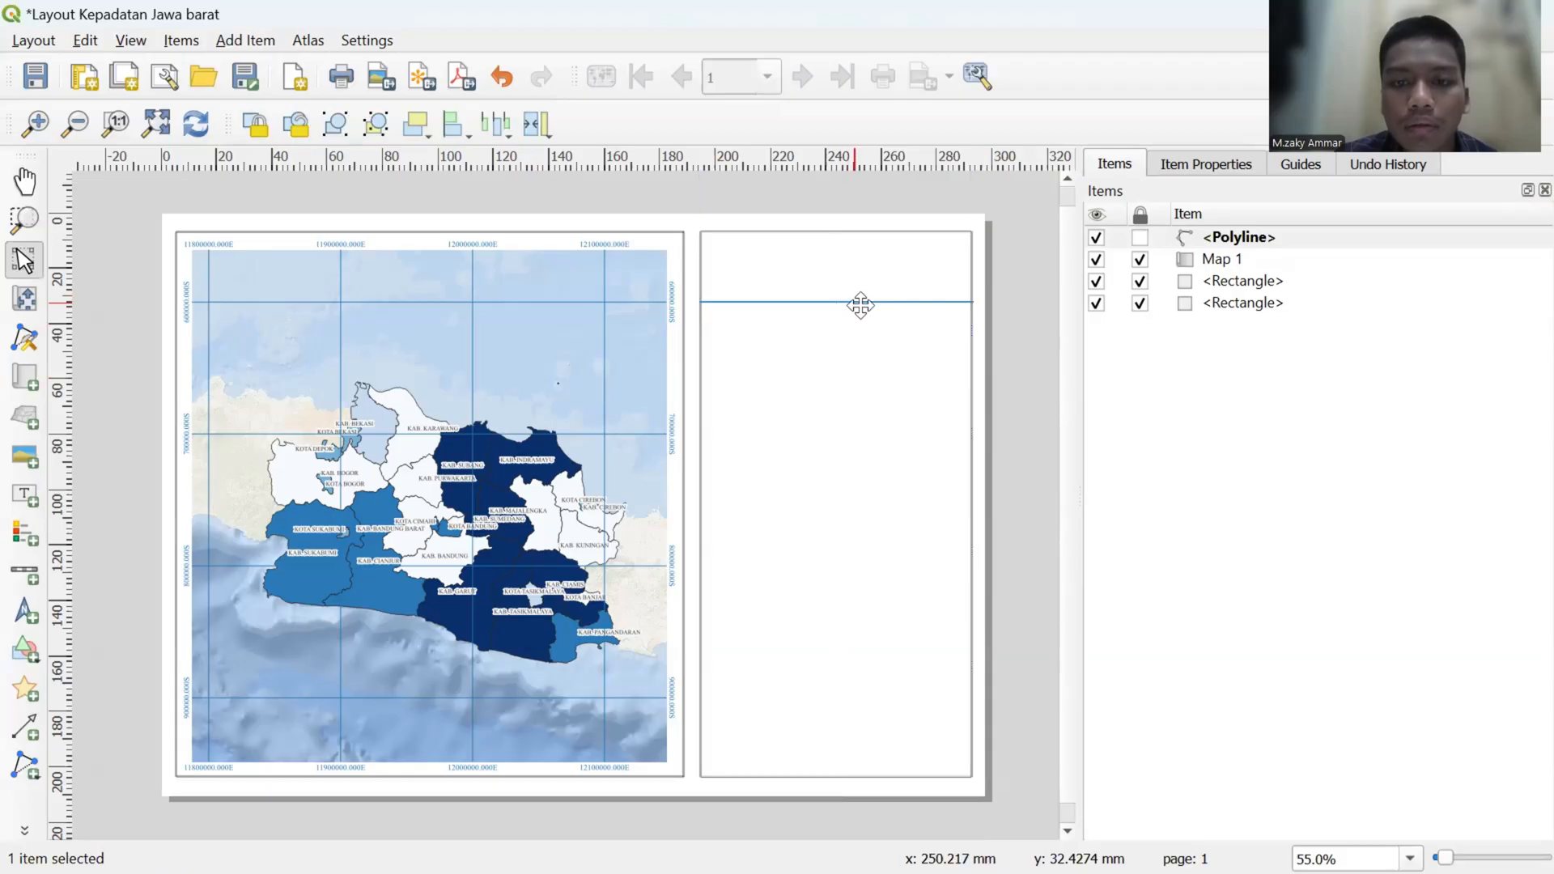
{"action": "left_click", "coordinate": [994, 337]}
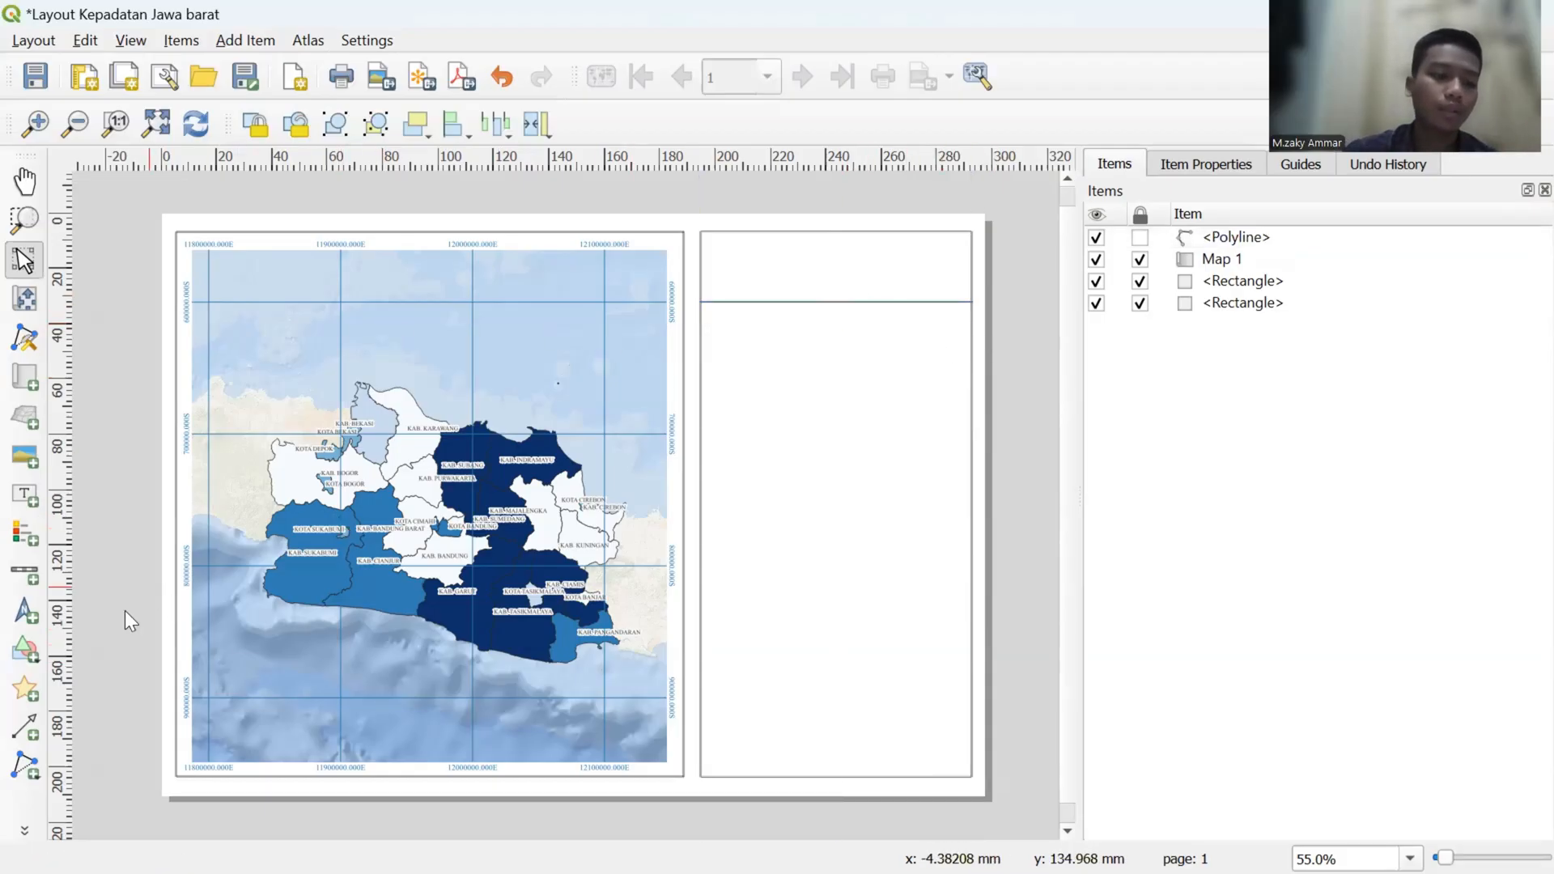
- Add a label at the upper edge of the frame beside the map with the default size, and shrink its box toward the title area
{"action": "left_click", "coordinate": [25, 493]}
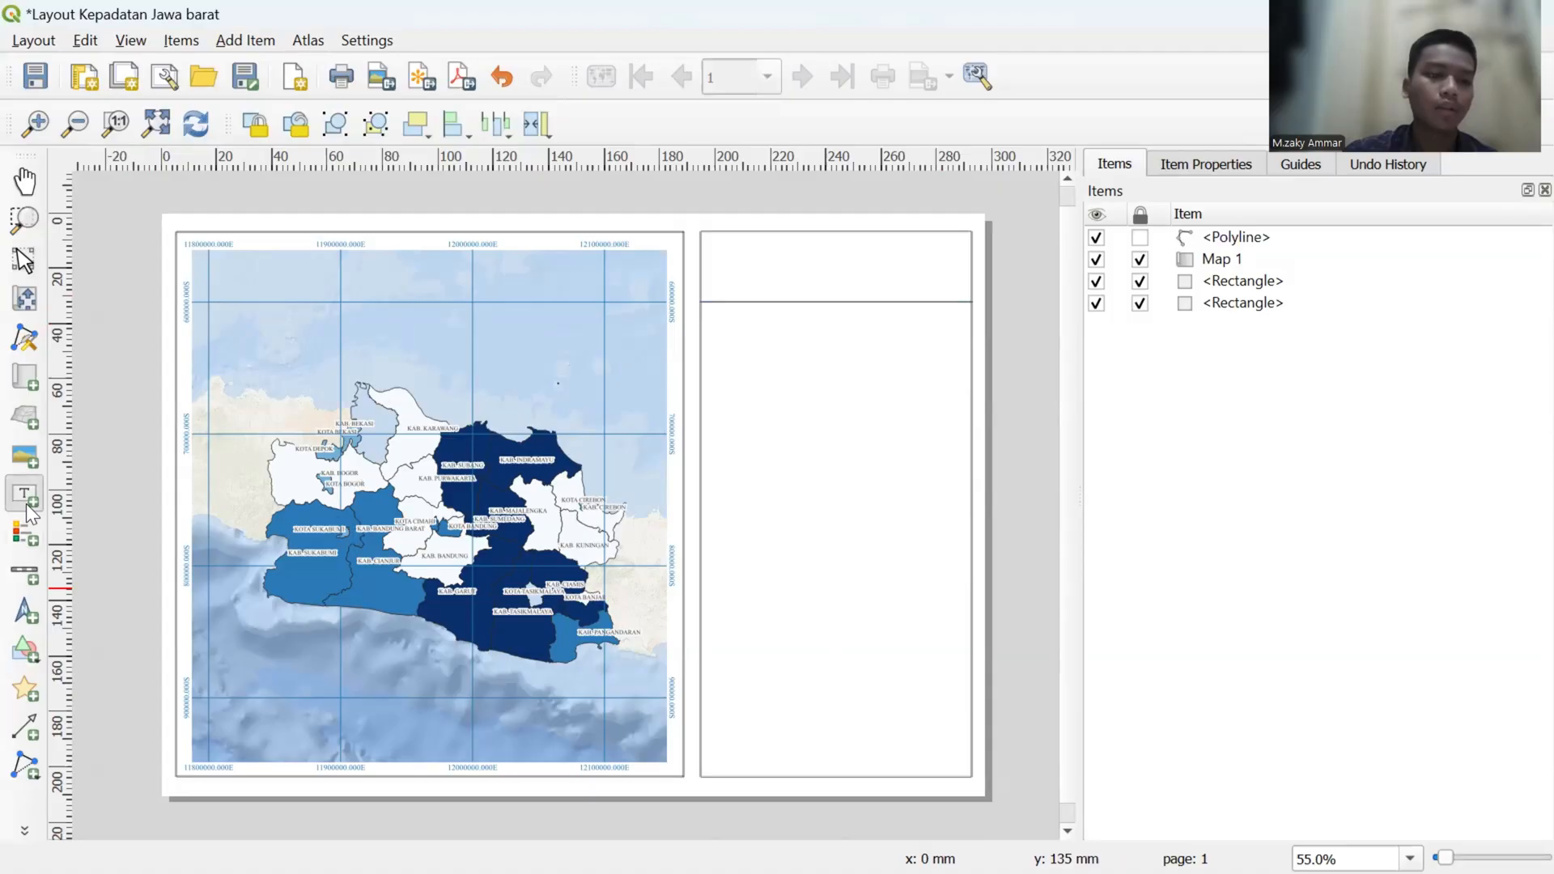
{"action": "left_click", "coordinate": [752, 238]}
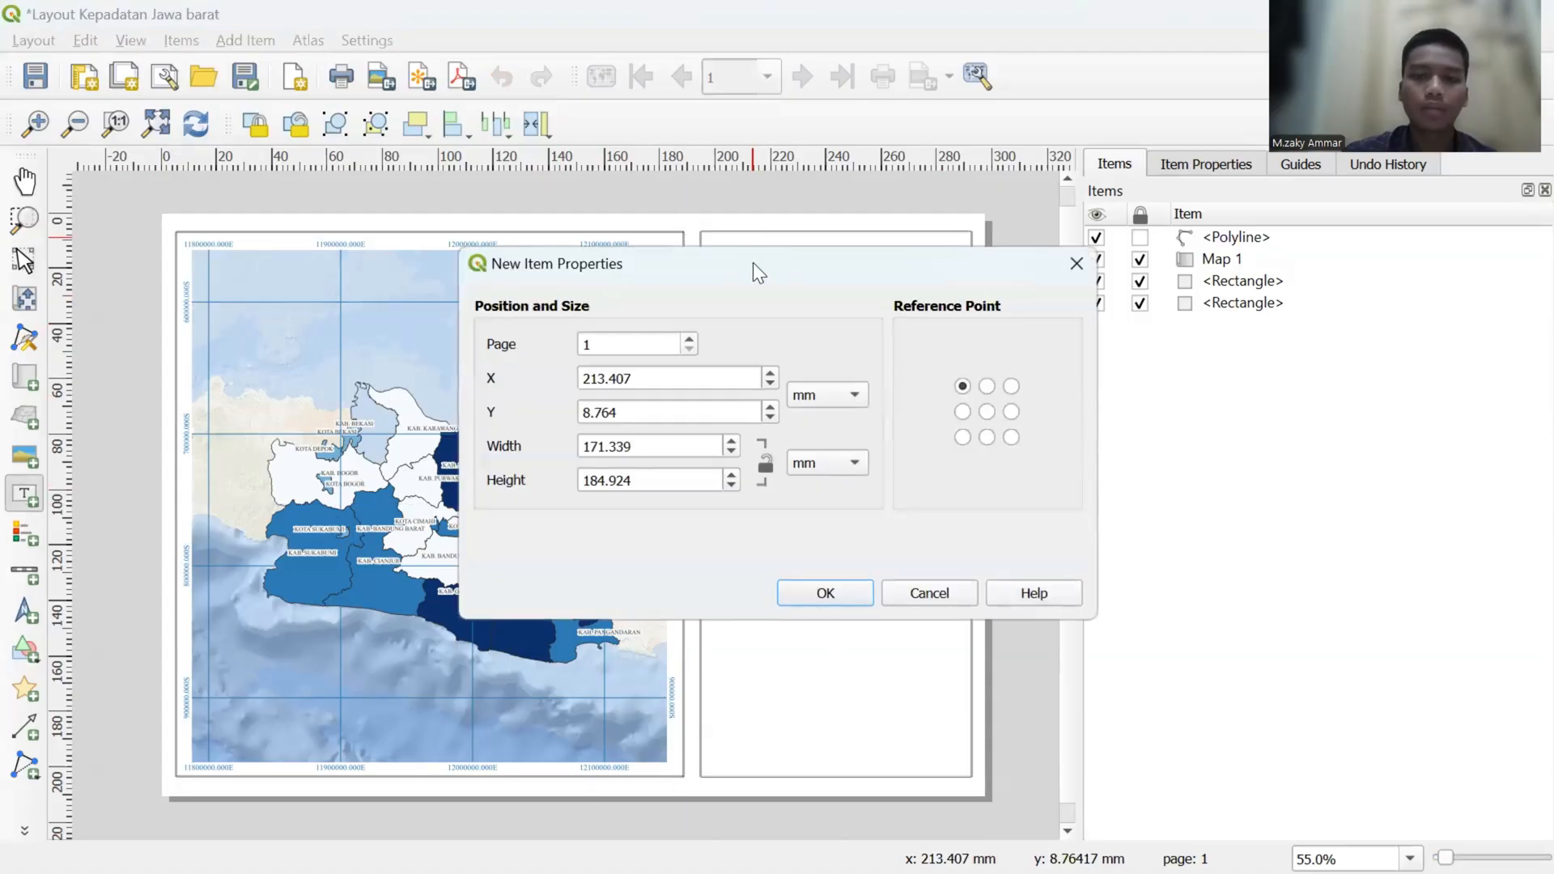
{"action": "left_click", "coordinate": [824, 591]}
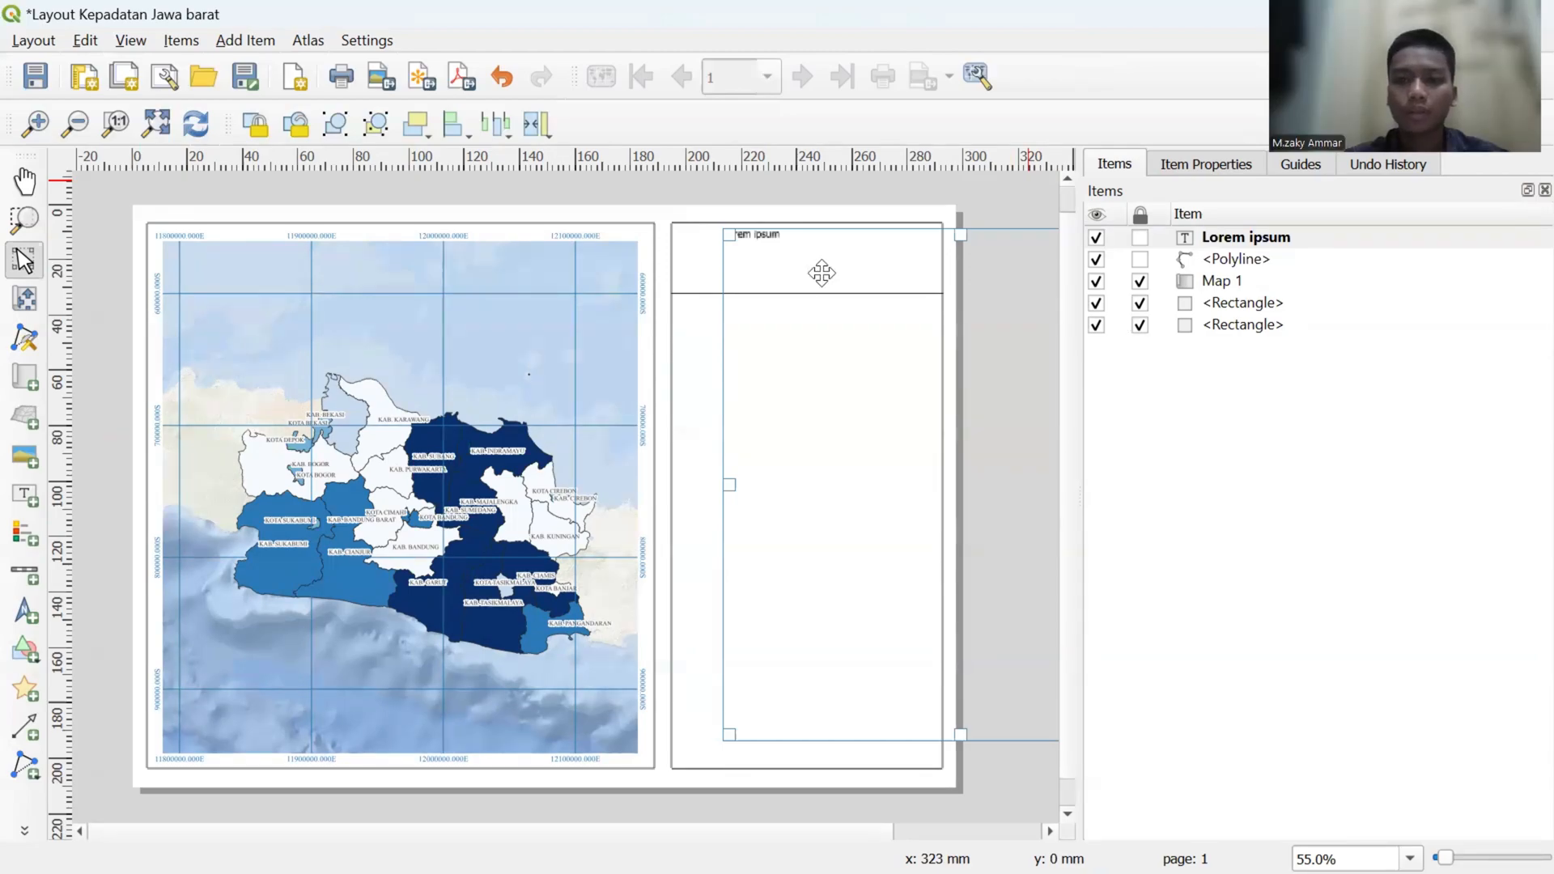
{"action": "left_click_drag", "start_coordinate": [963, 740], "coordinate": [874, 273]}
- Replace the label's placeholder text with three lines: PETA KEPADATAN PENDUDUK, PROVINSI JAWA BARAT, and TAHUN 2025
{"action": "left_click", "coordinate": [1203, 150]}
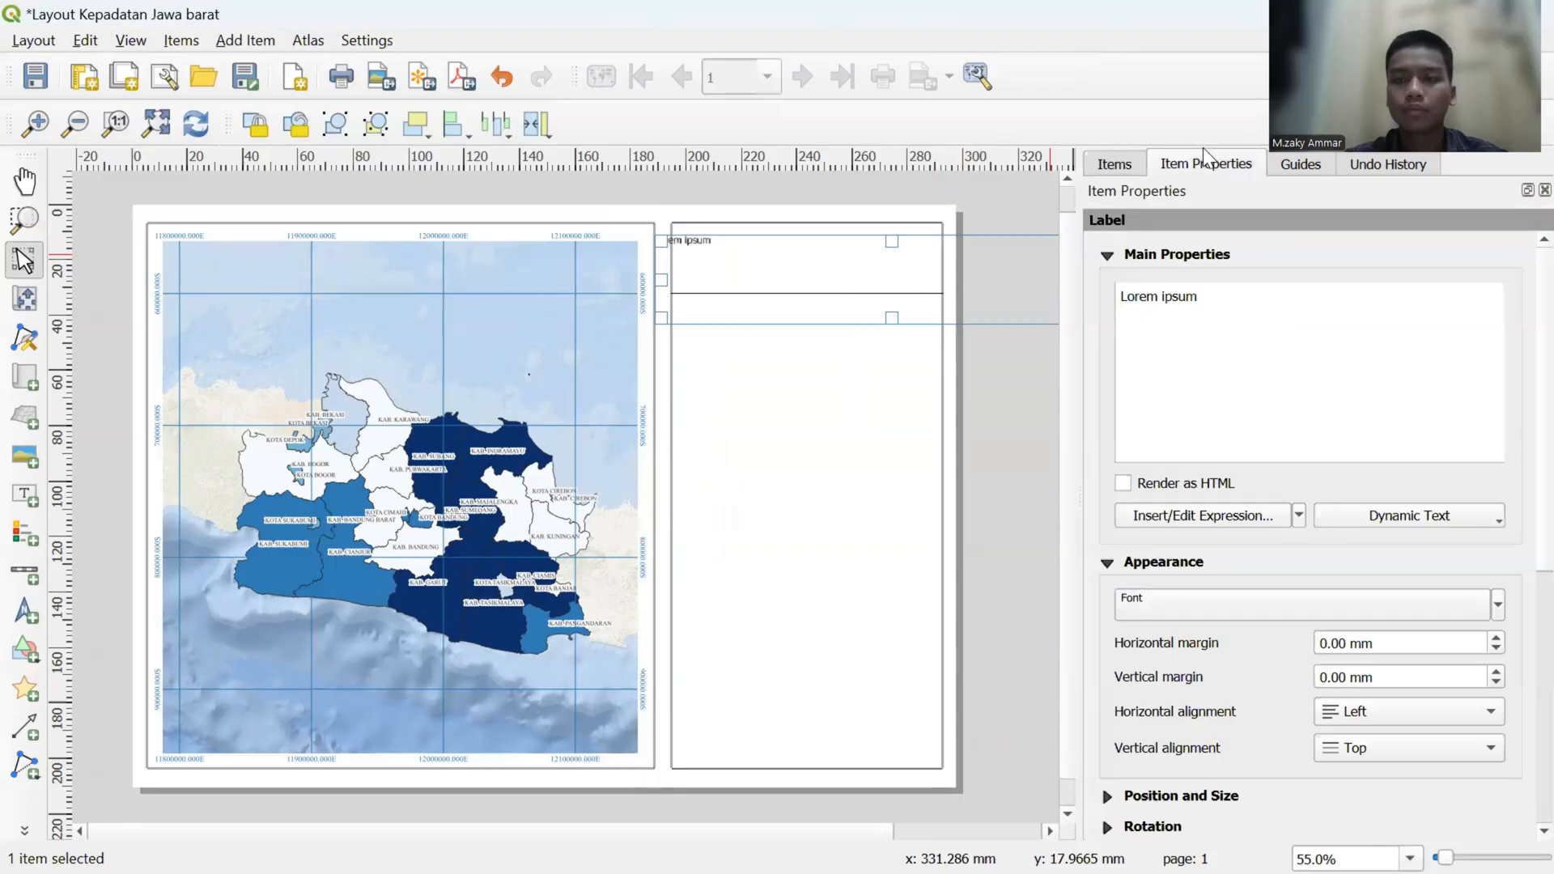
{"action": "left_click_drag", "start_coordinate": [1201, 296], "coordinate": [1118, 298]}
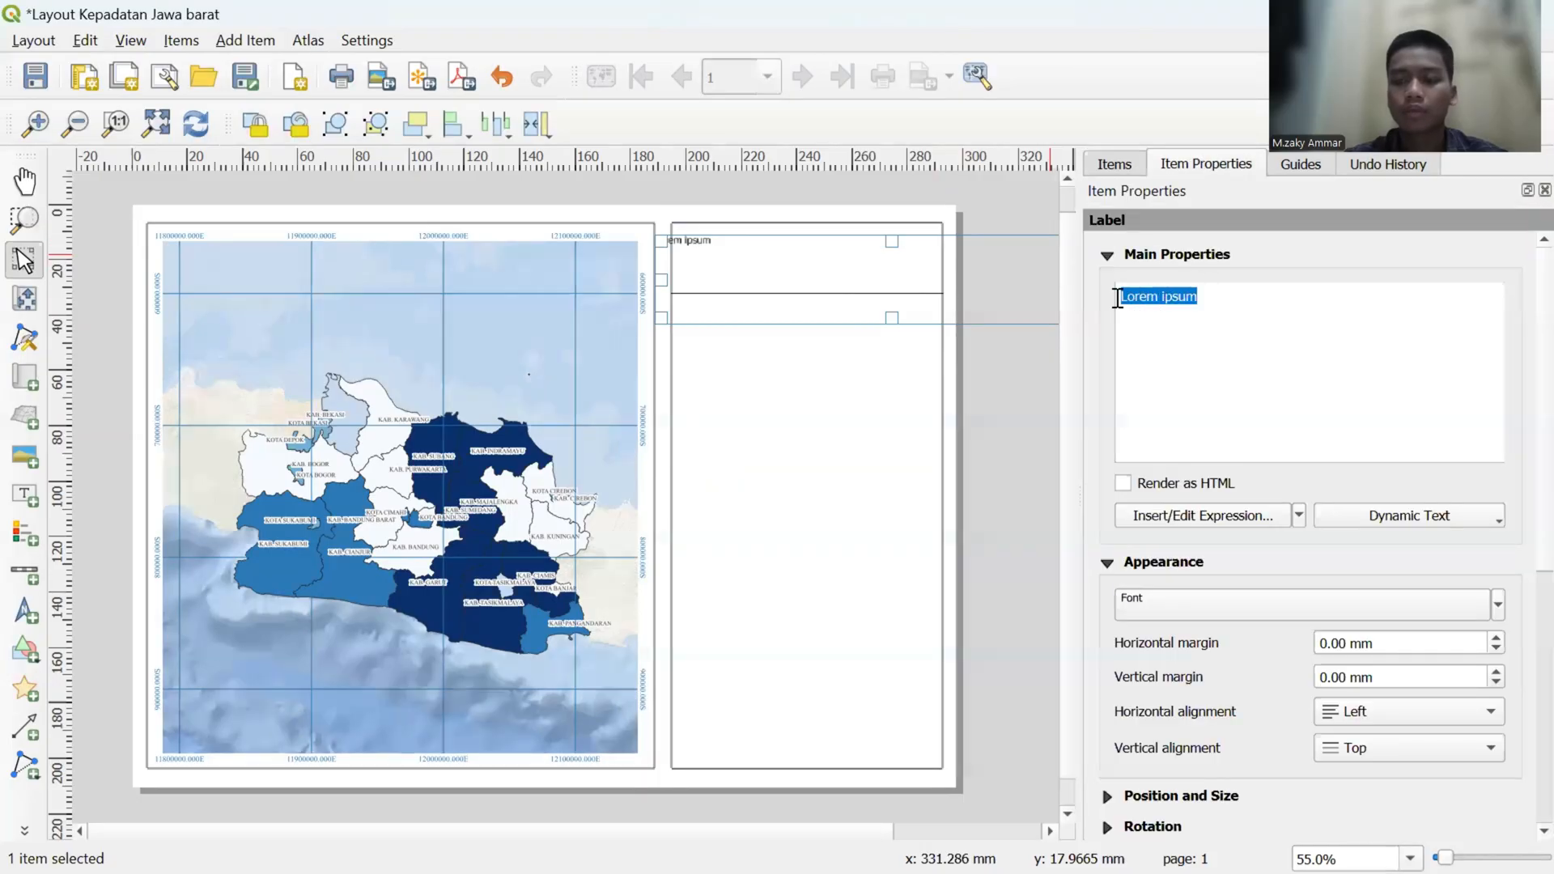
{"action": "key", "text": "BackSpace"}
{"action": "key", "text": "Caps_Lock"}
{"action": "type", "text": "PETA"}
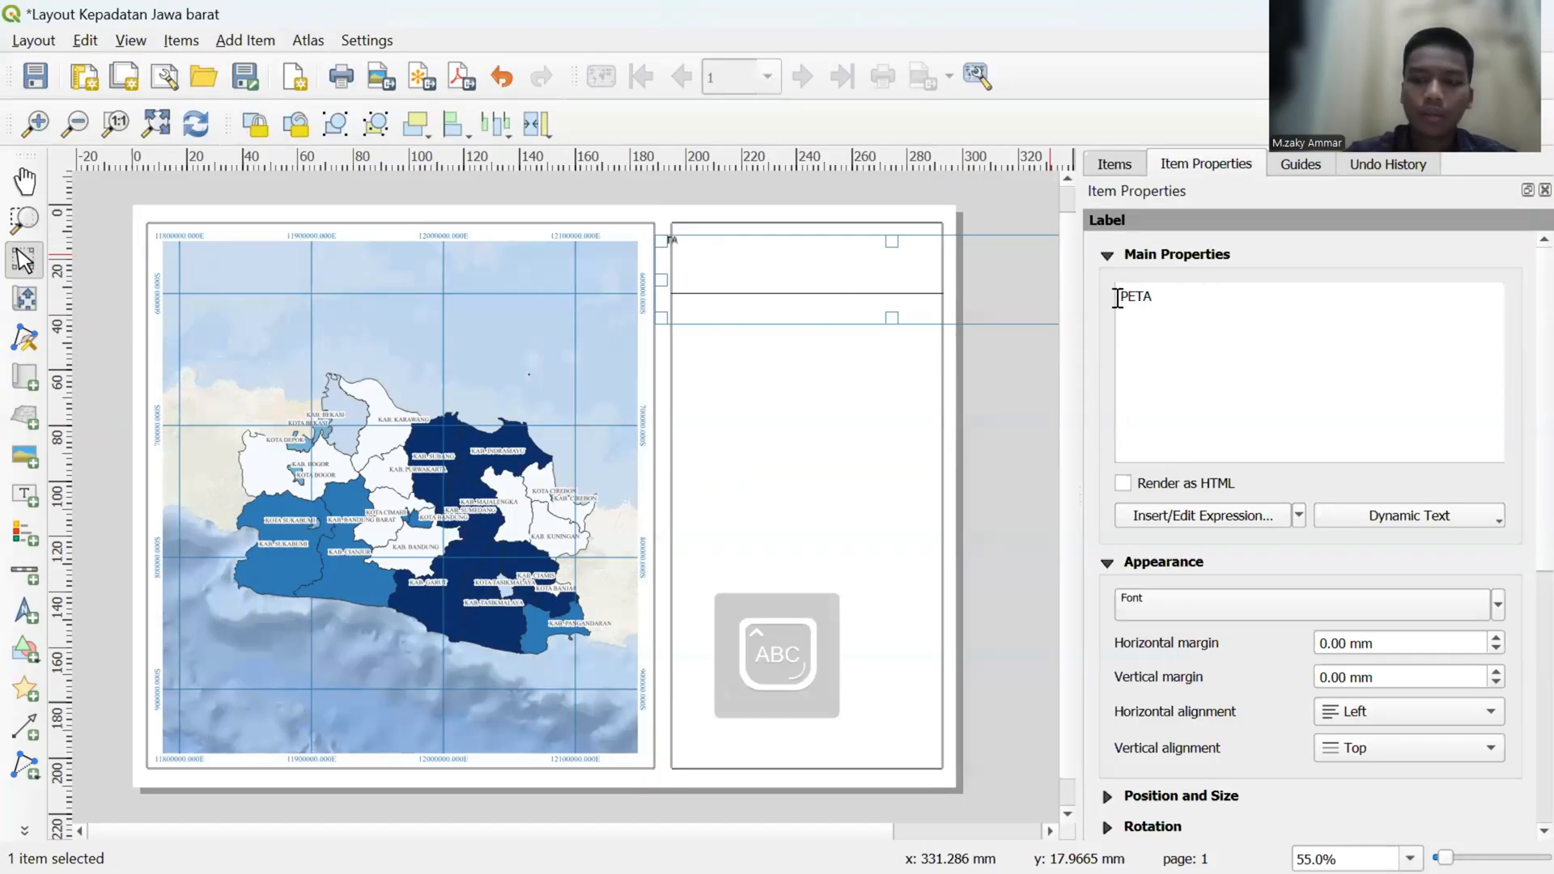
{"action": "type", "text": " KEPADATAN"}
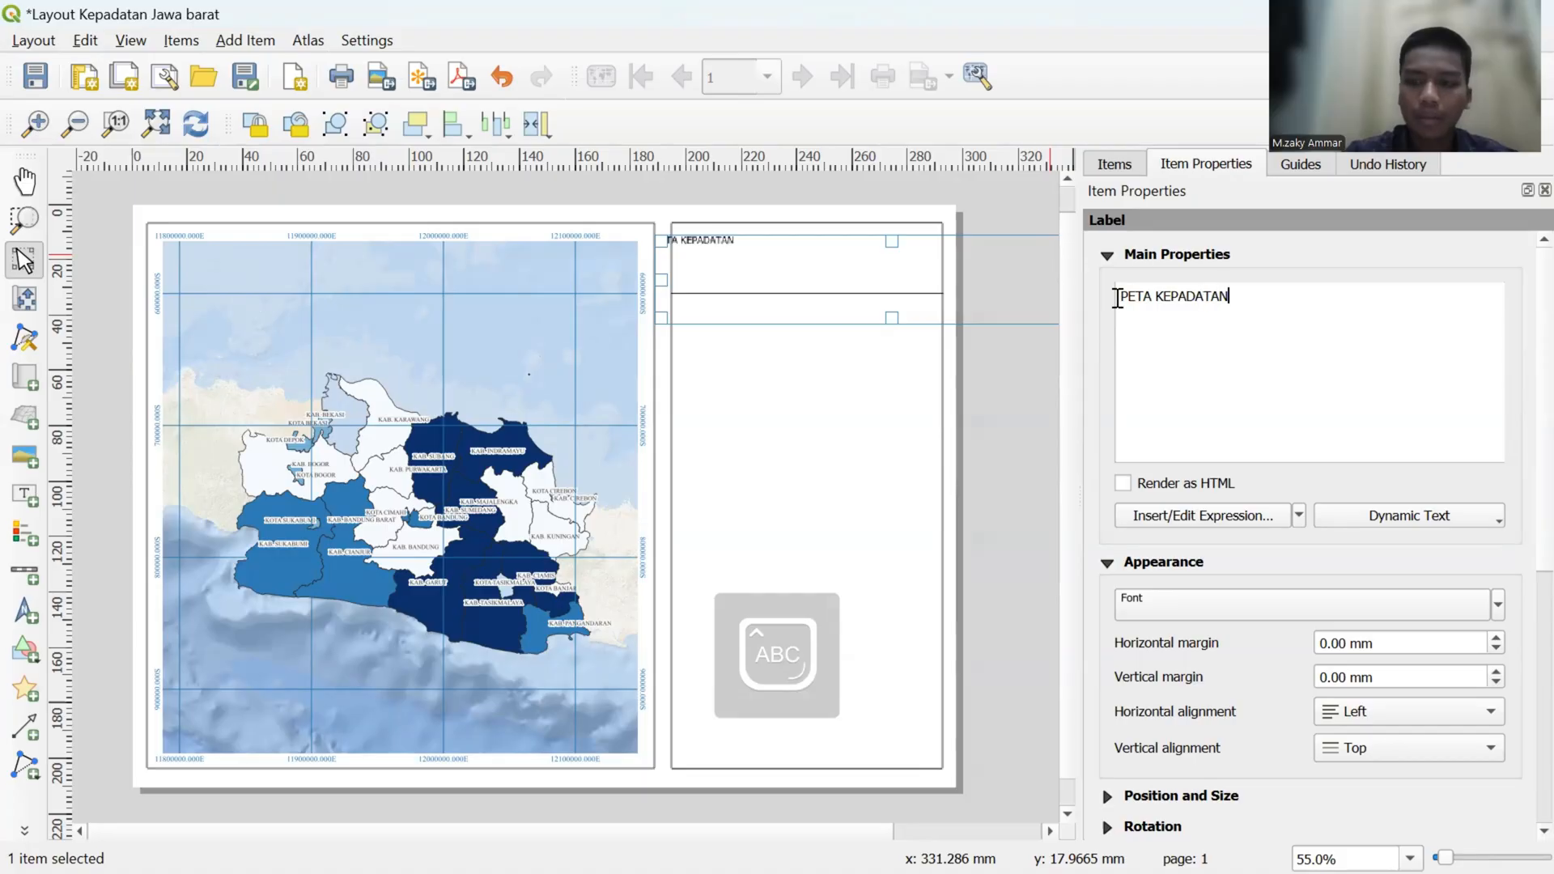
{"action": "type", "text": " PENDUDUK"}
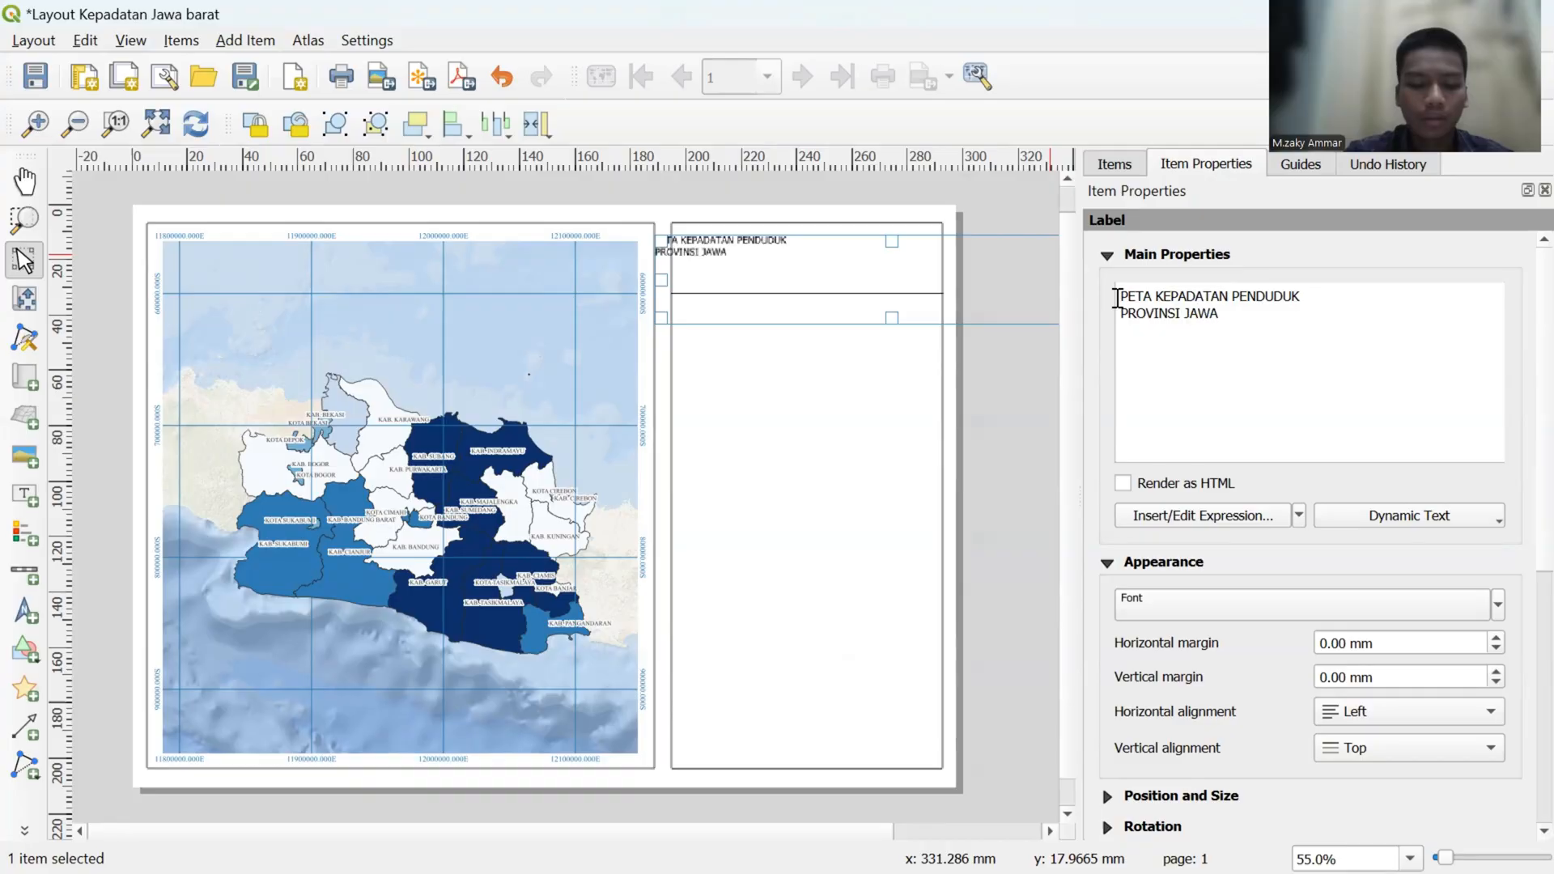
{"action": "type", "text": "RAT"}
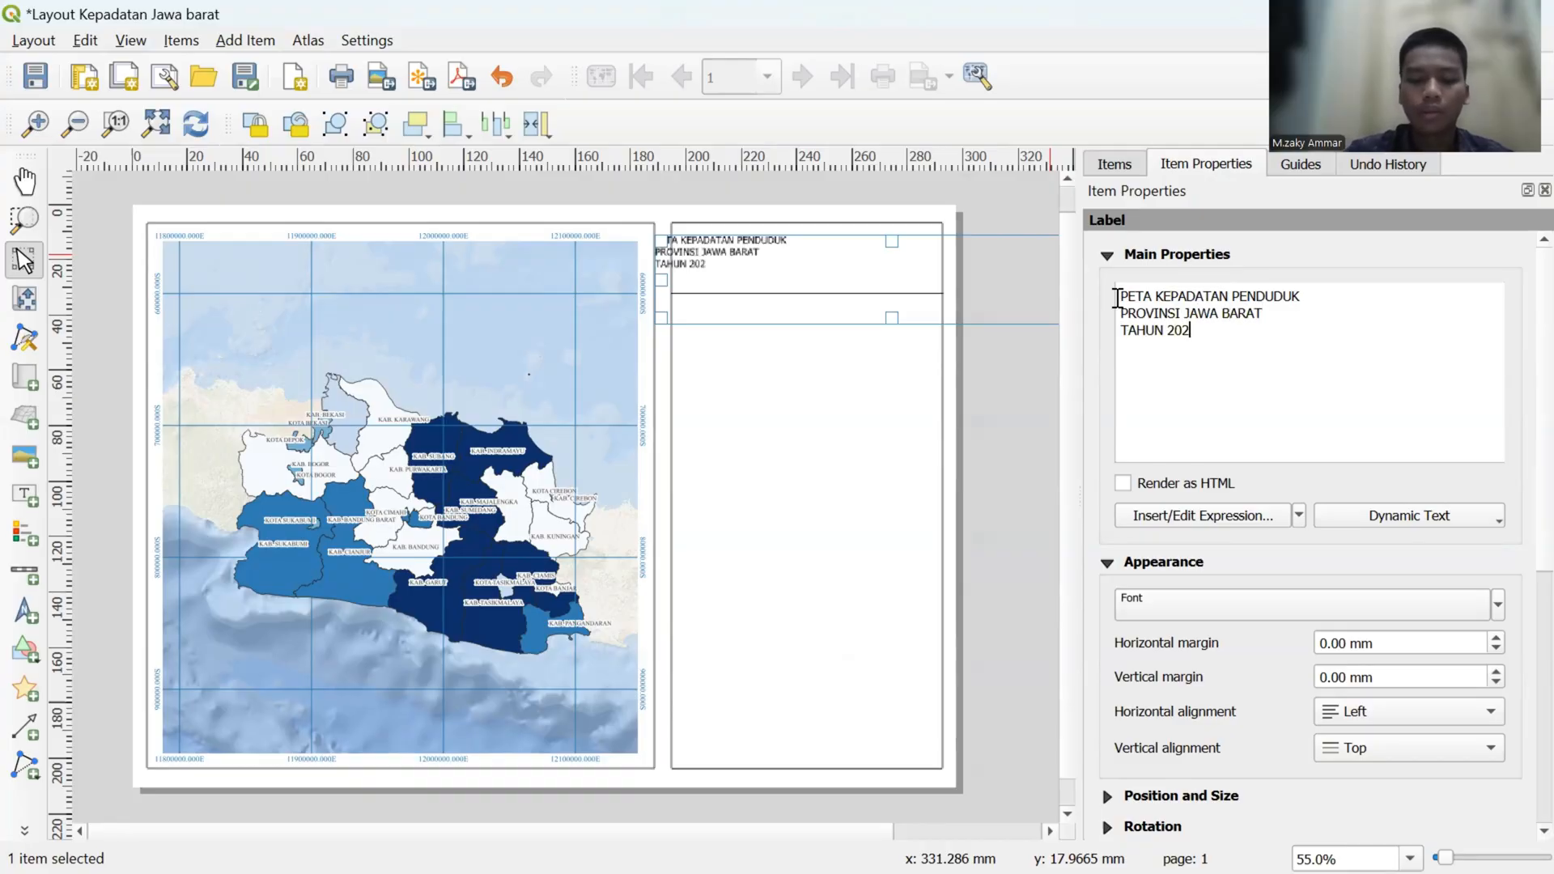
{"action": "key", "text": "Caps_Lock"}
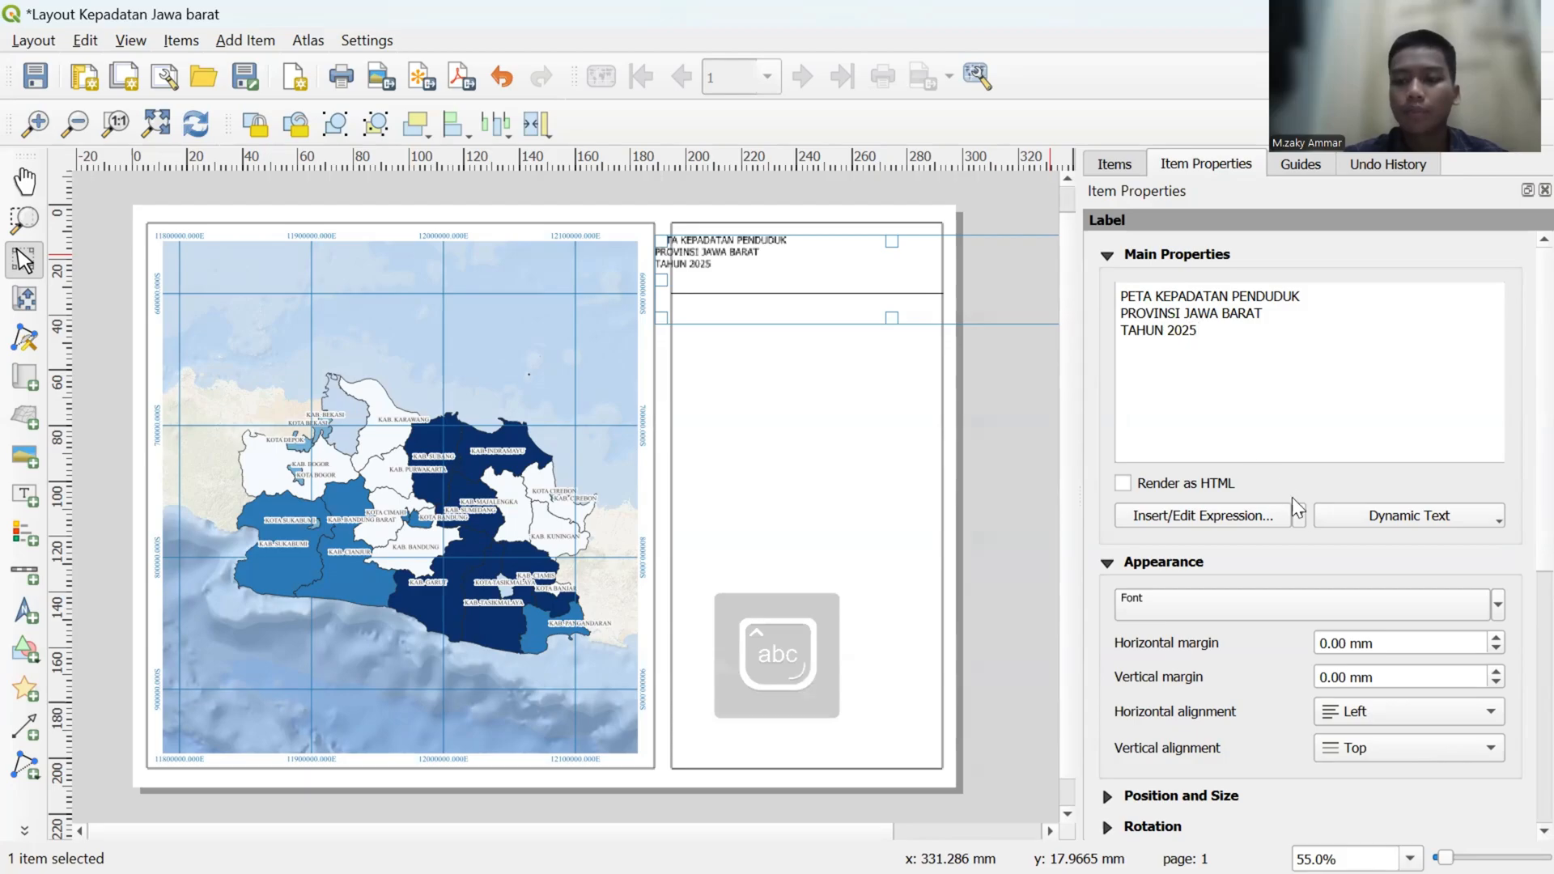
- Set the title label's font to Times New Roman Bold at 14 points, and return to the label's main properties
{"action": "left_click", "coordinate": [1311, 599]}
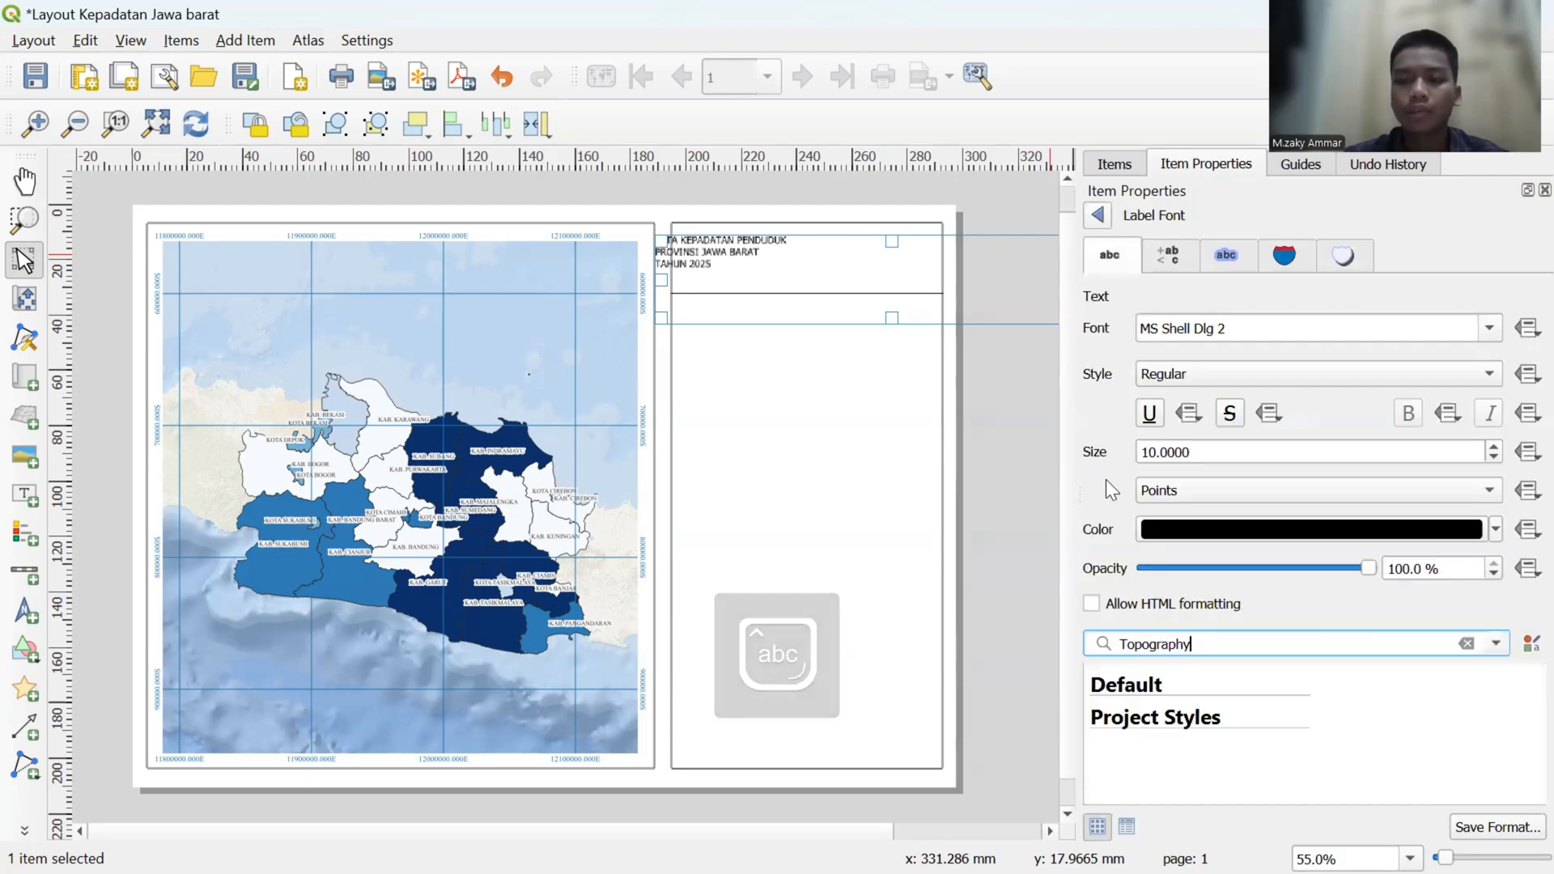
{"action": "left_click_drag", "start_coordinate": [1230, 328], "coordinate": [1118, 324]}
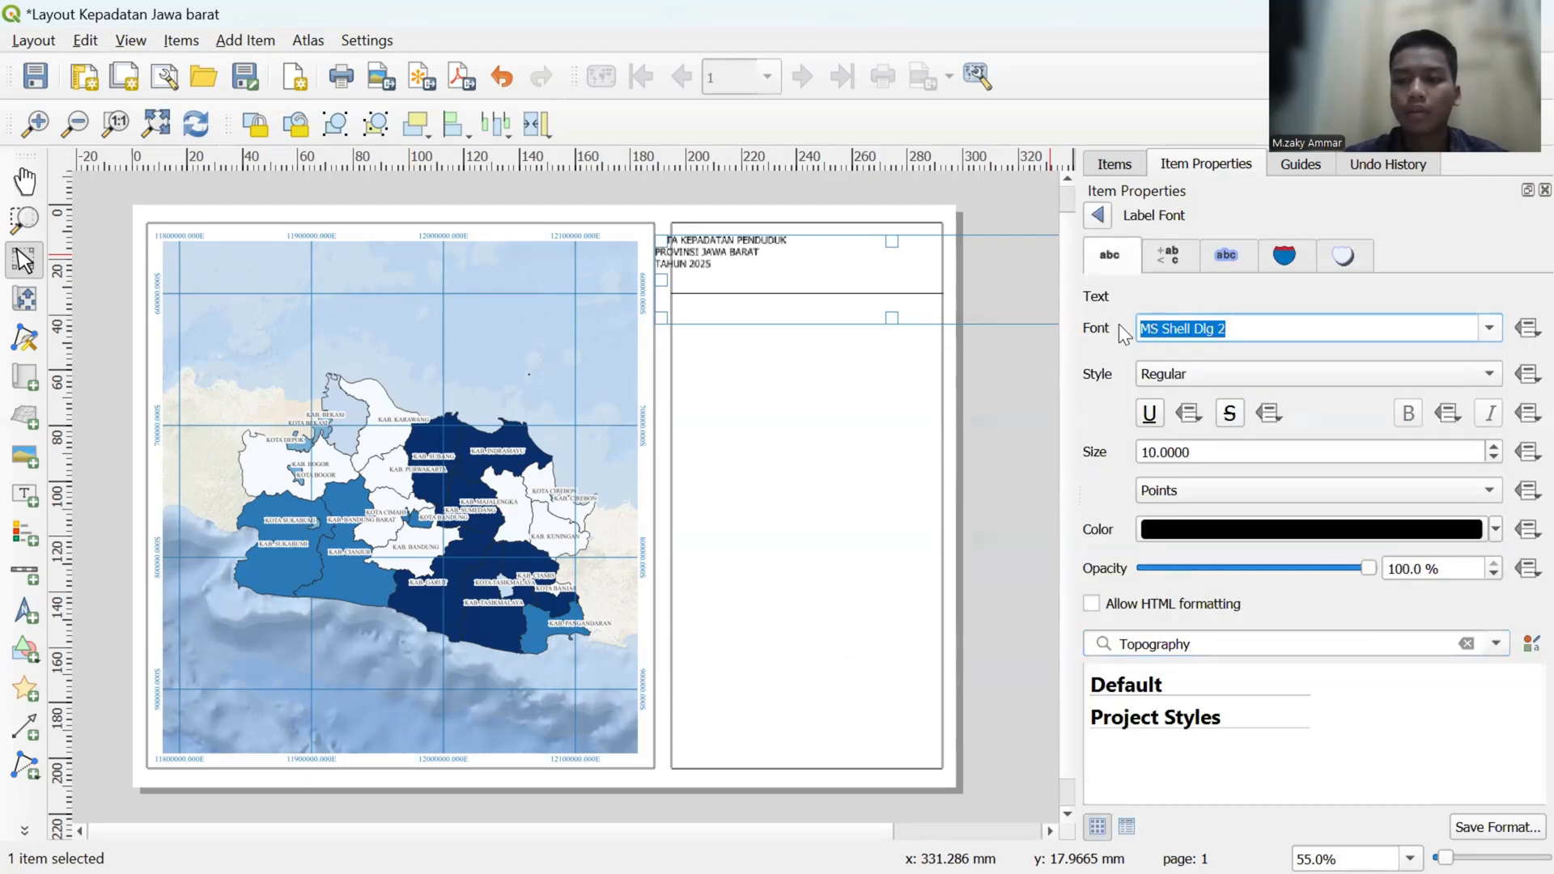
{"action": "type", "text": "times New Roman"}
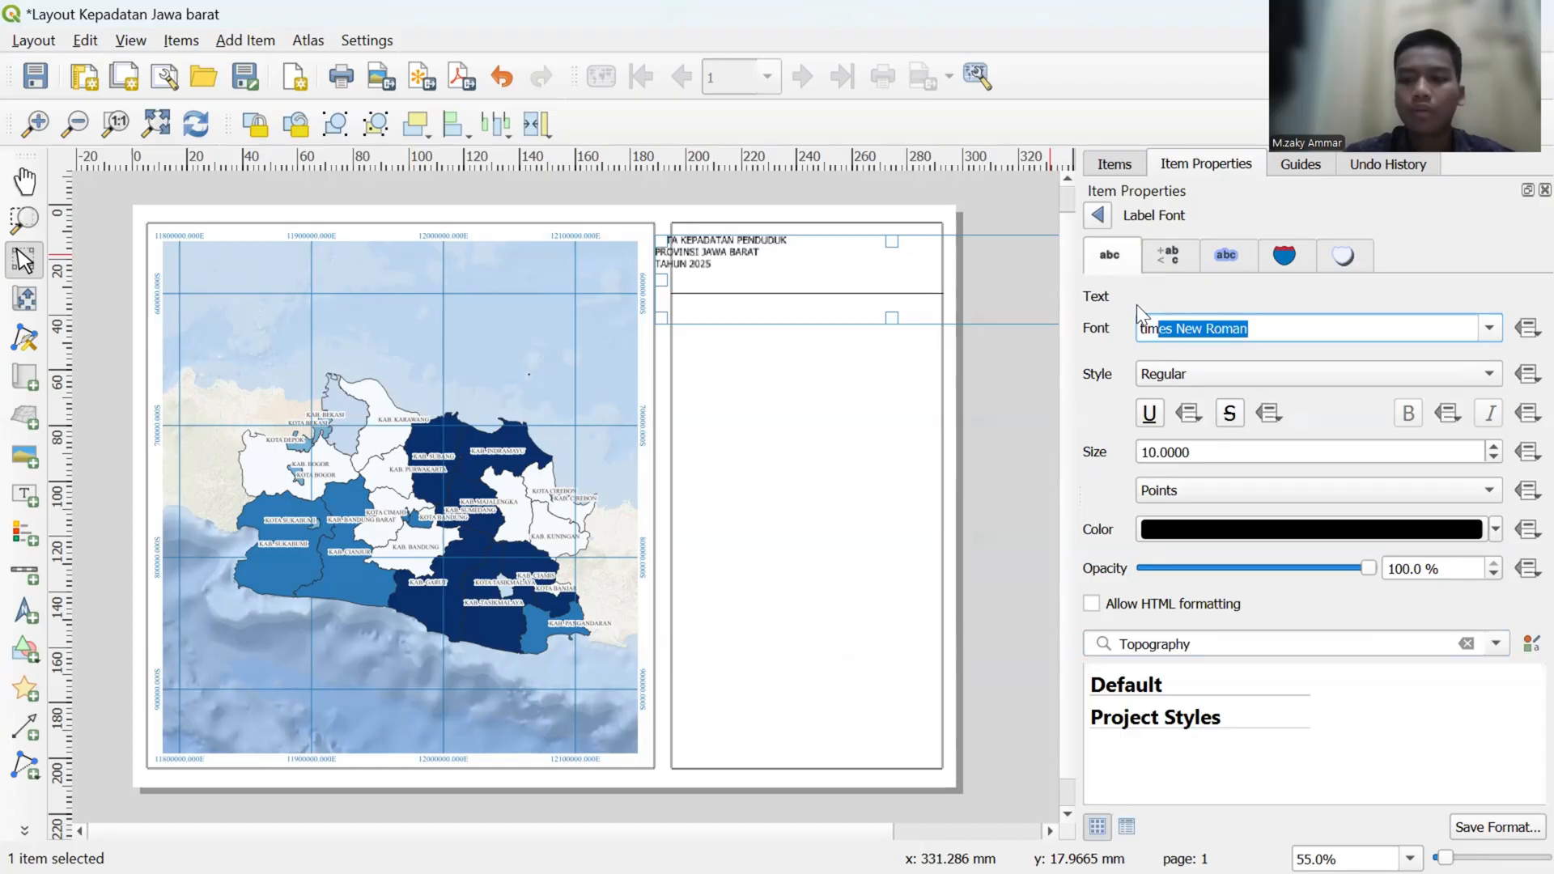
{"action": "left_click", "coordinate": [1327, 372]}
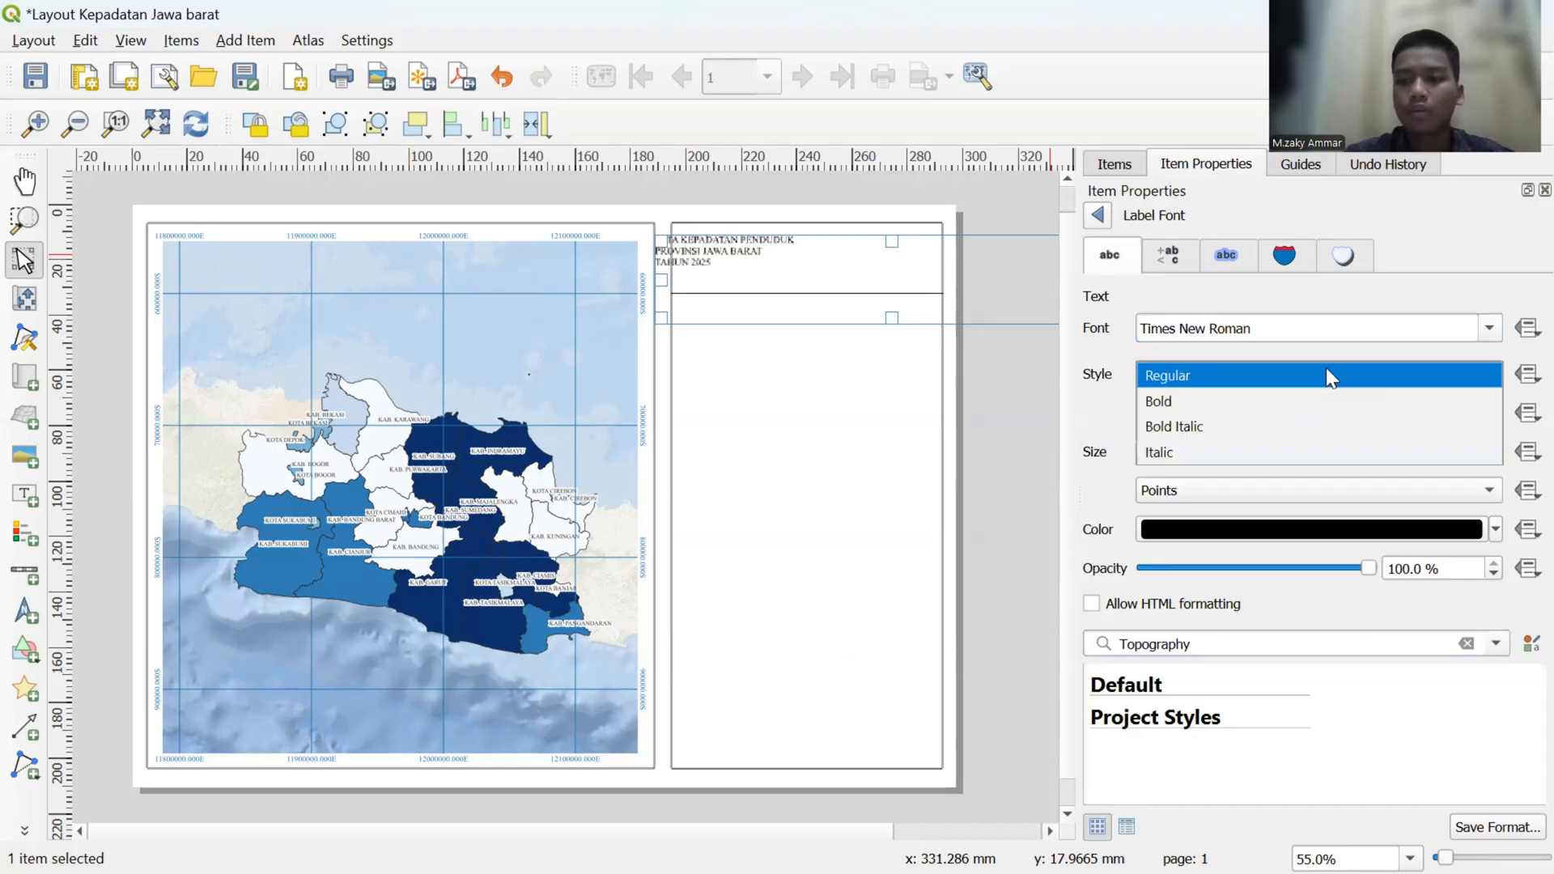
{"action": "left_click", "coordinate": [1313, 400]}
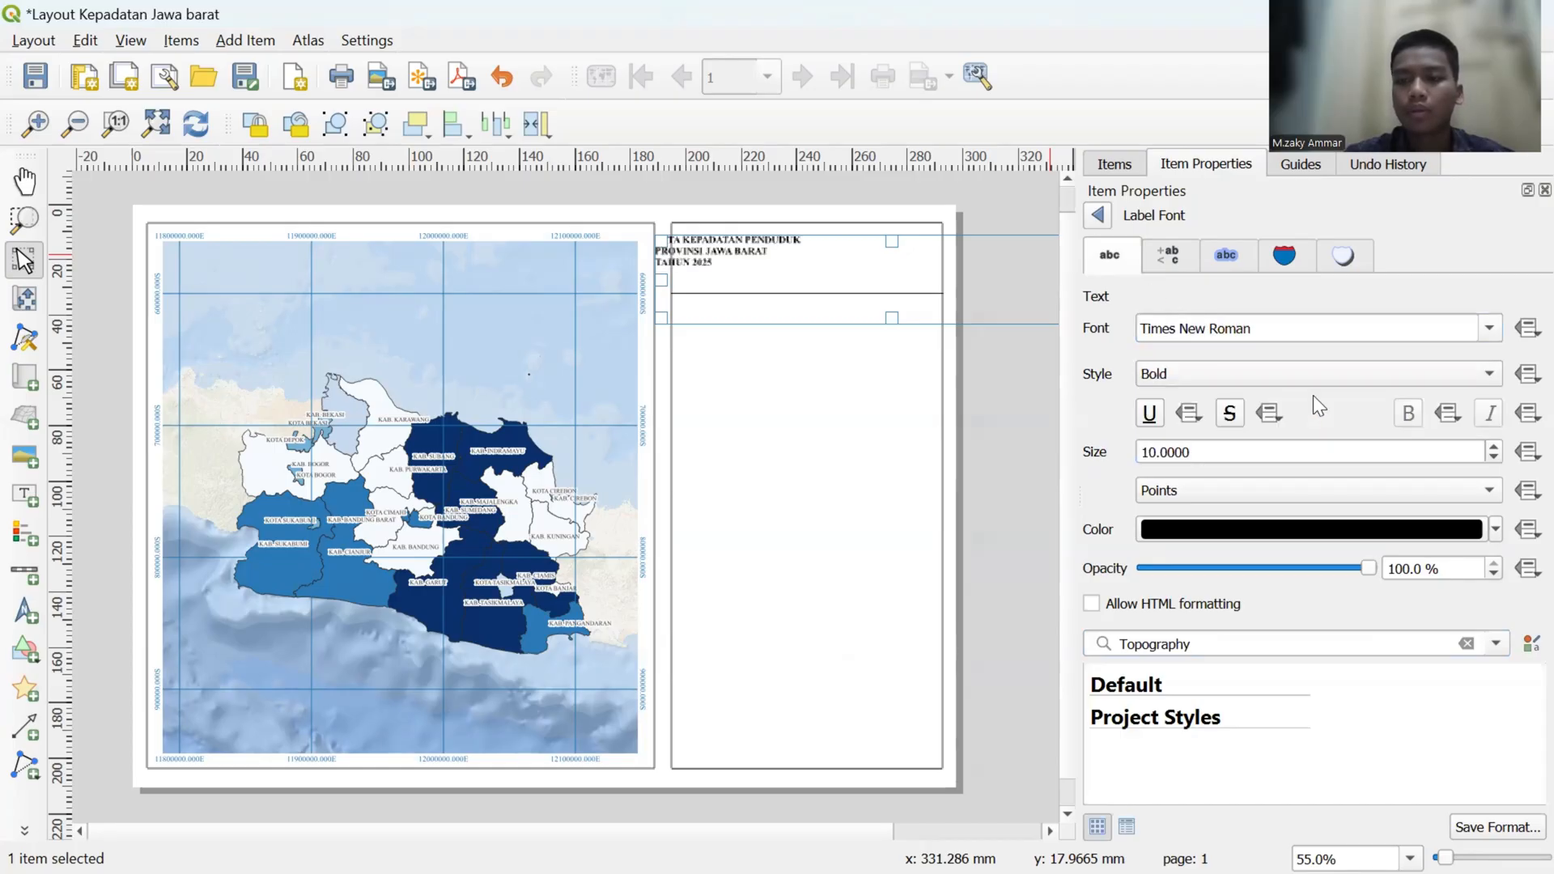
{"action": "left_click", "coordinate": [1494, 447]}
{"action": "left_click", "coordinate": [1494, 447]}
{"action": "left_click", "coordinate": [1494, 447]}
{"action": "left_click", "coordinate": [1494, 447]}
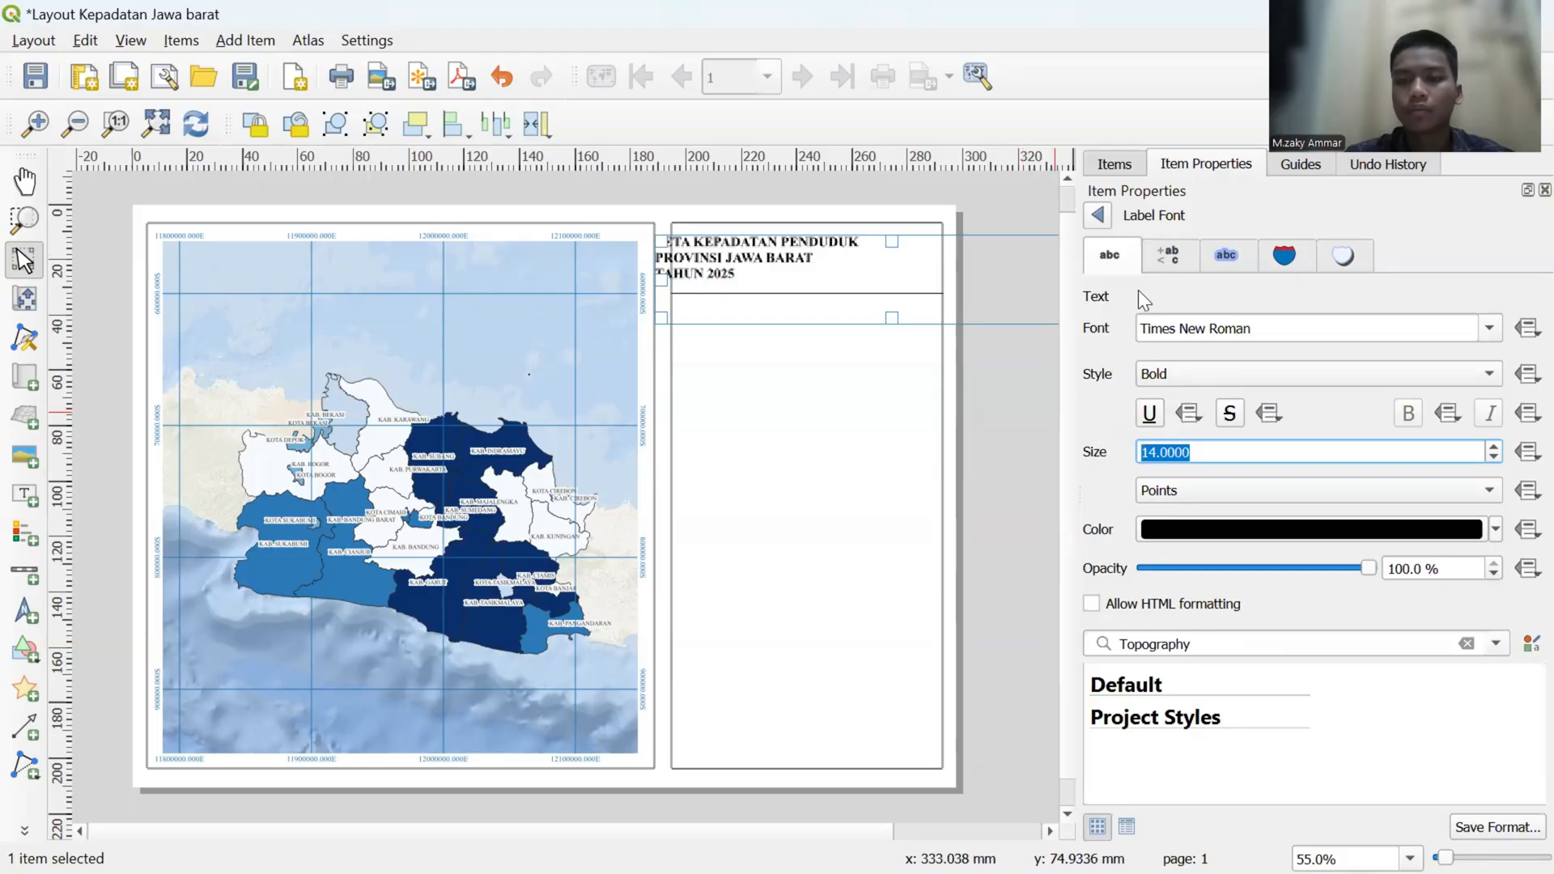
{"action": "left_click", "coordinate": [1098, 215]}
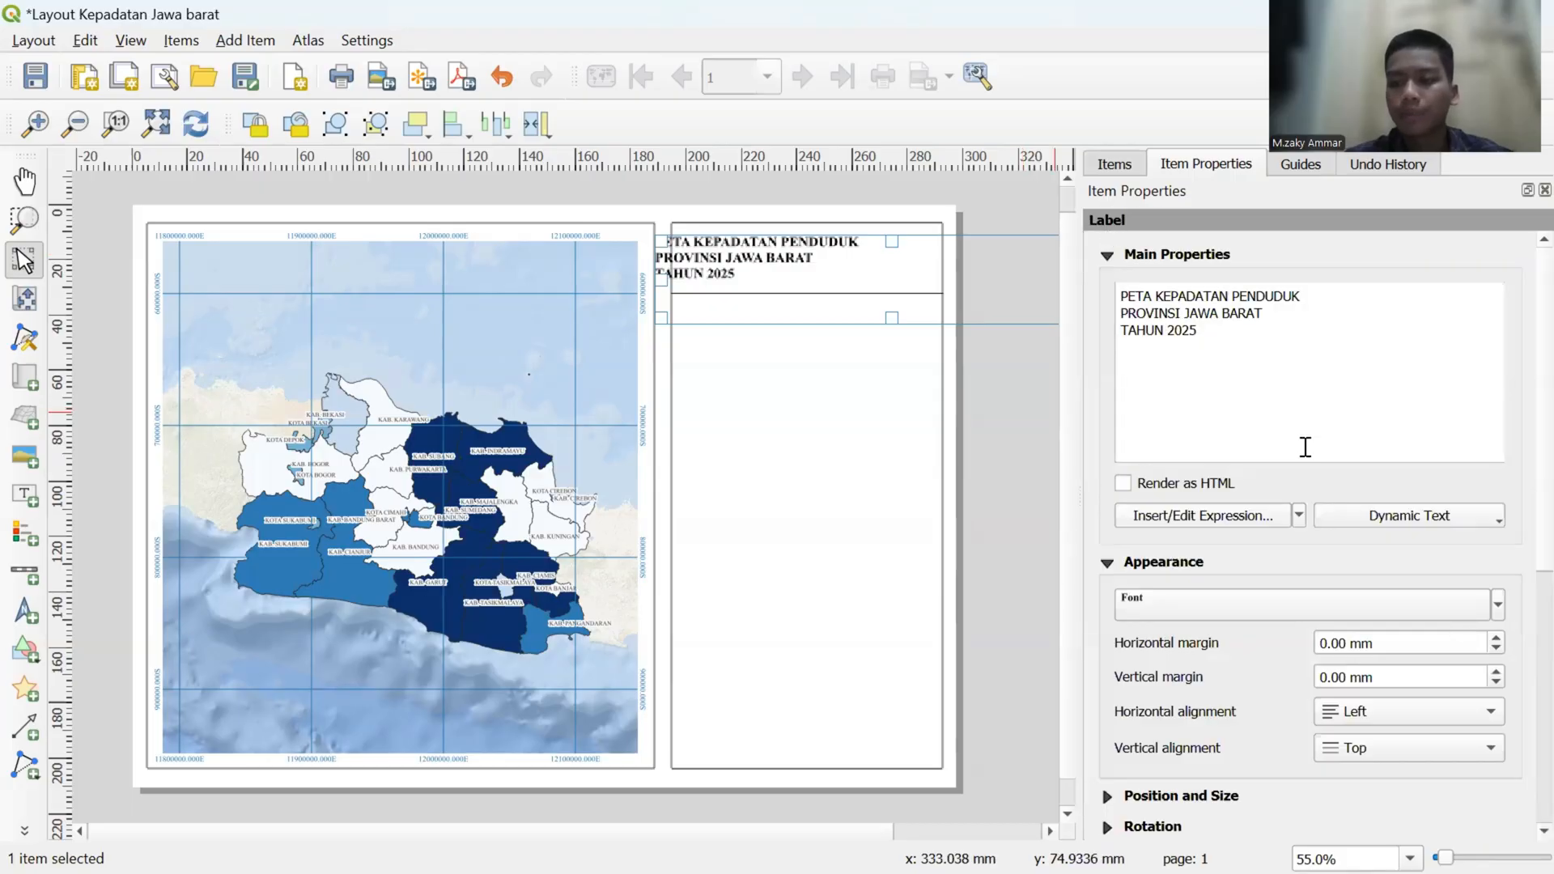
- Center the title label's text horizontally and move the label so the title sits centered in the information panel's header
{"action": "left_click", "coordinate": [1470, 717]}
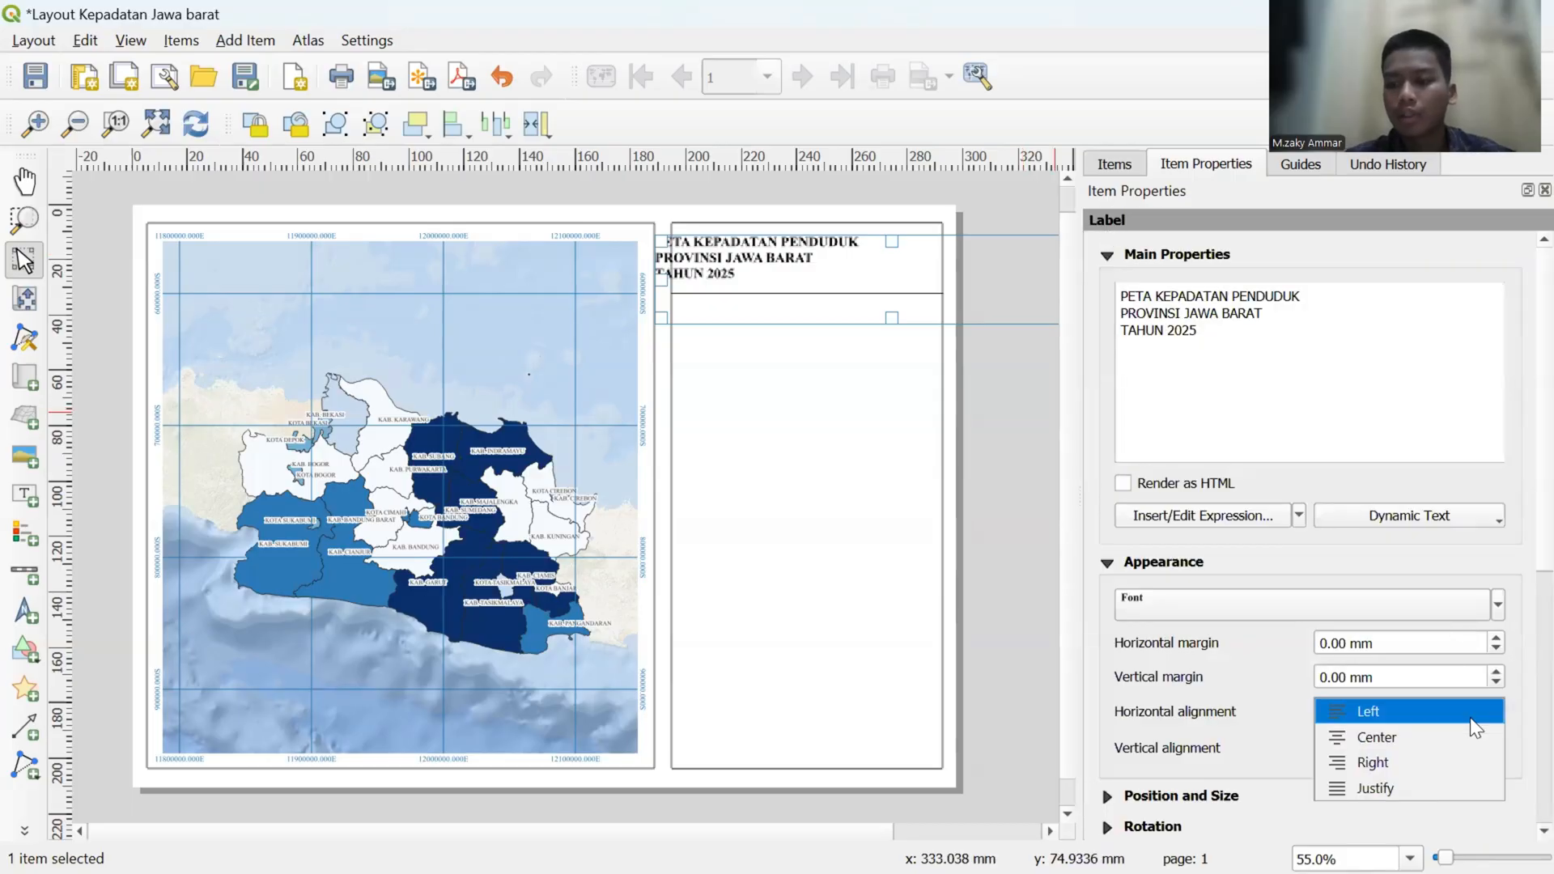
{"action": "left_click", "coordinate": [1430, 736]}
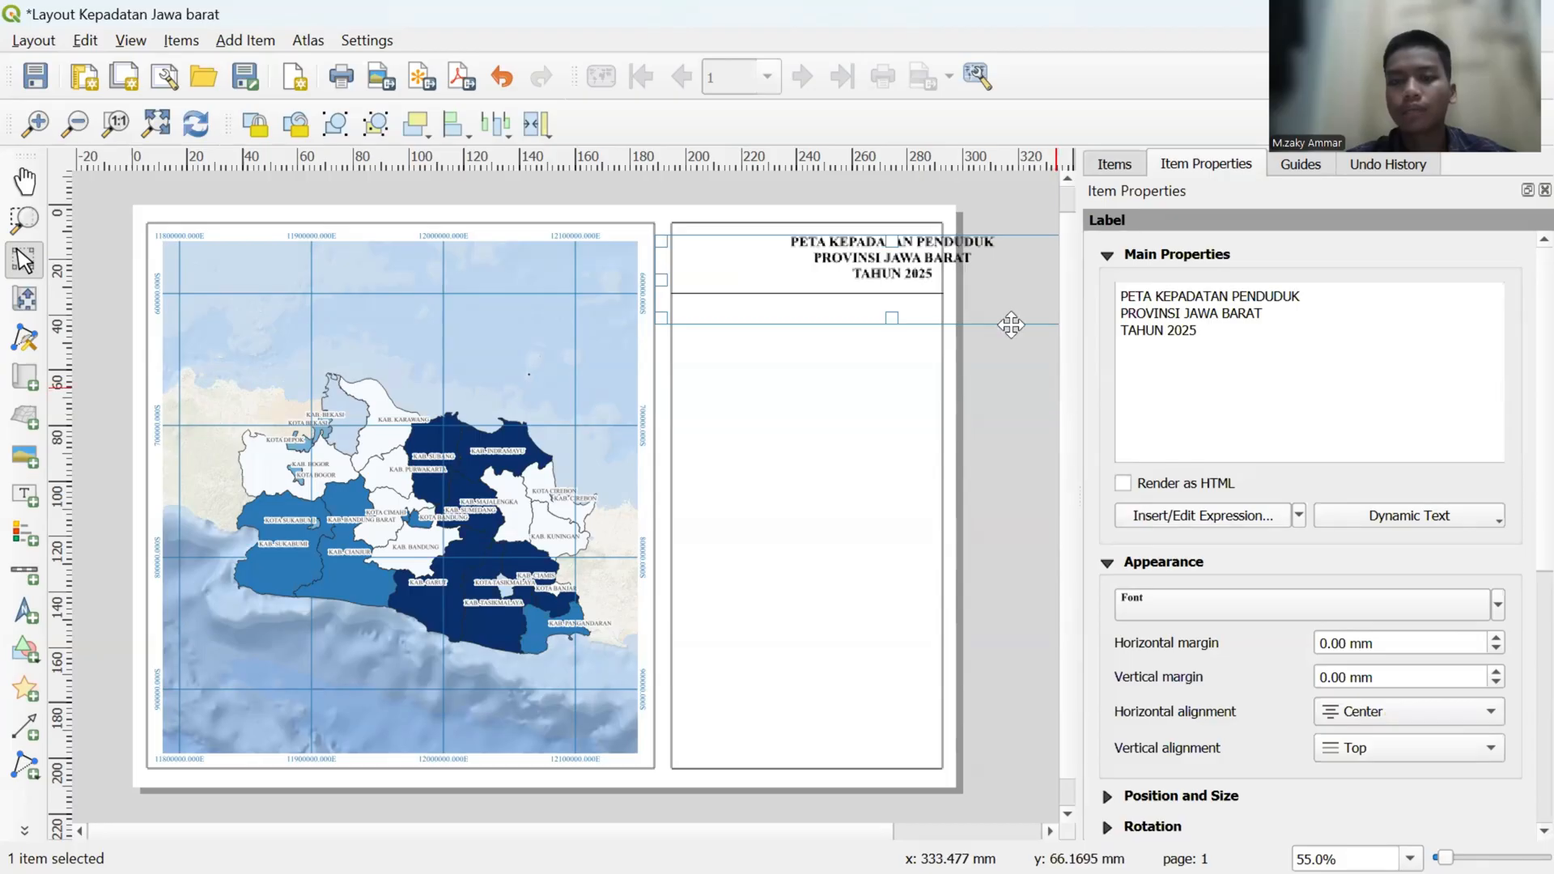
{"action": "left_click_drag", "start_coordinate": [969, 282], "coordinate": [887, 283]}
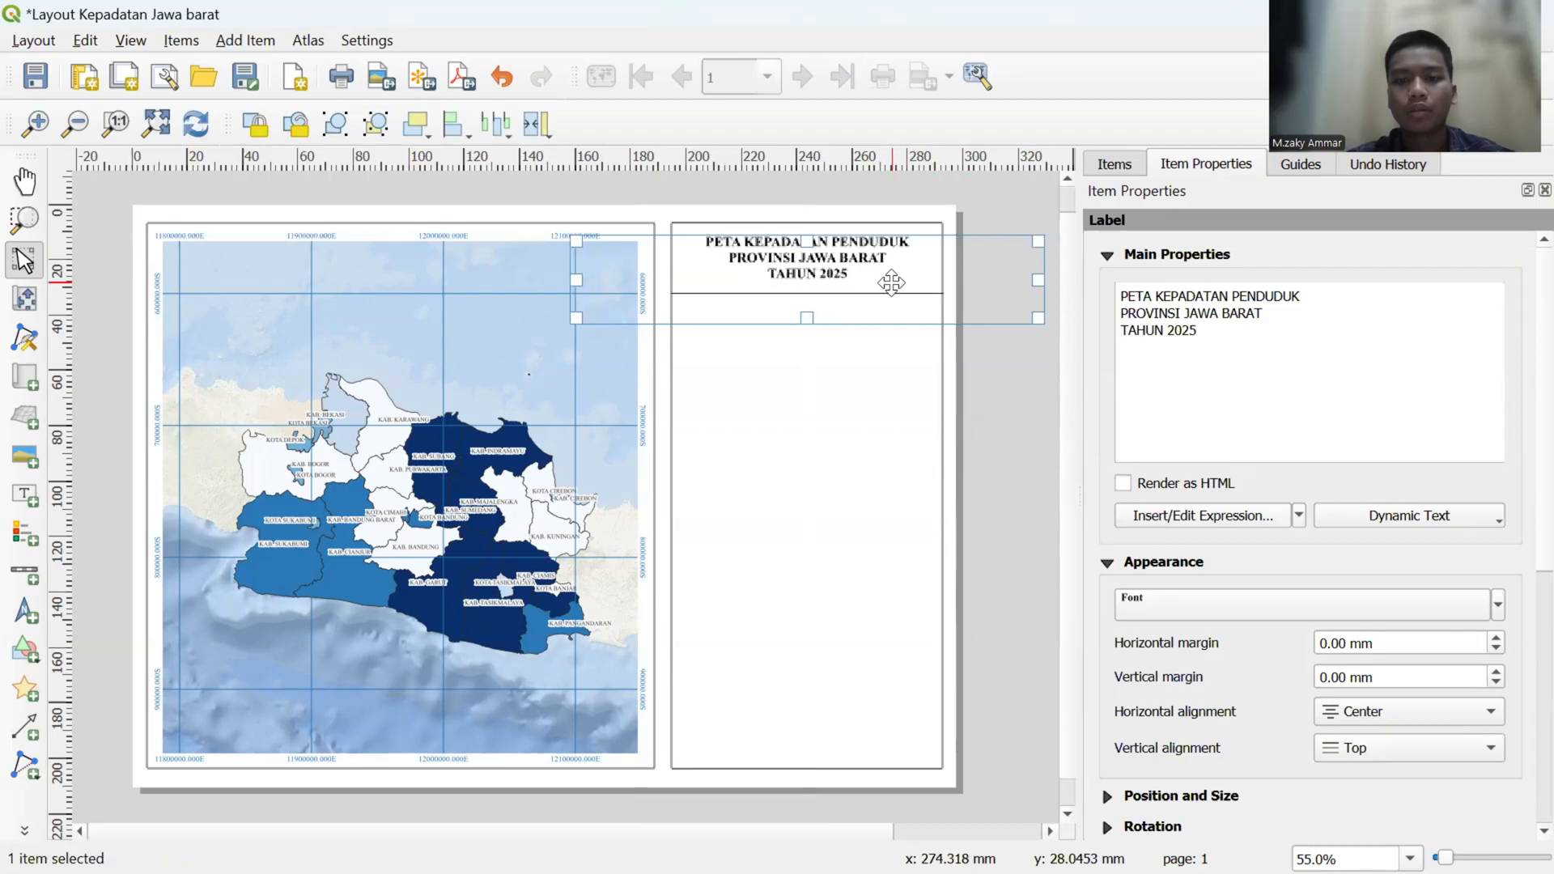
{"action": "left_click", "coordinate": [935, 407]}
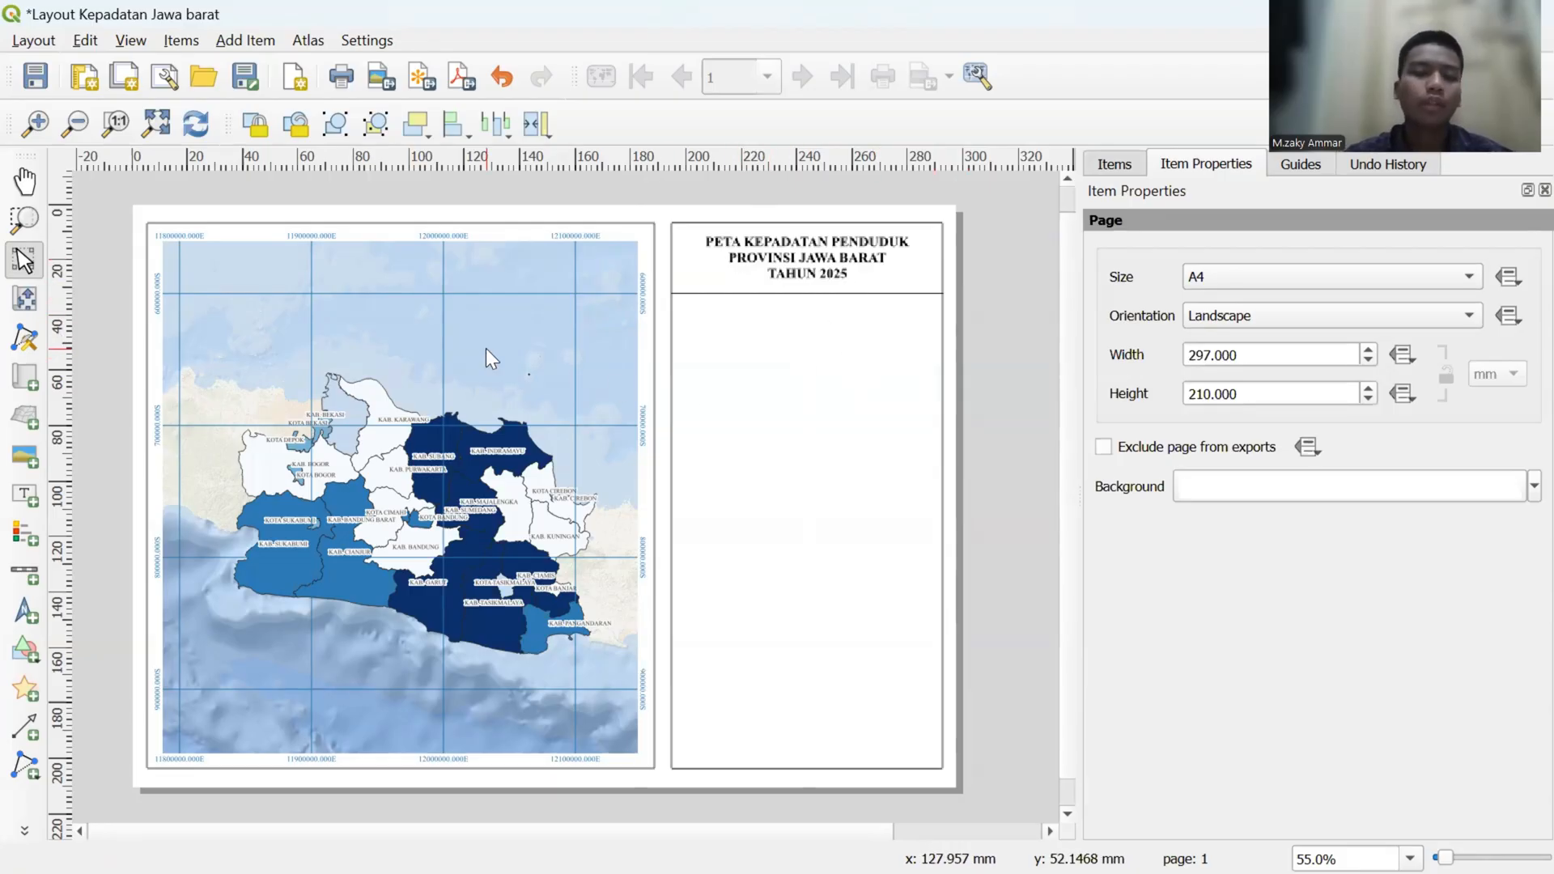
- Add a north arrow with the default size, shrink it to a small symbol, and place it just below the title divider at the panel's left side
{"action": "left_click", "coordinate": [28, 609]}
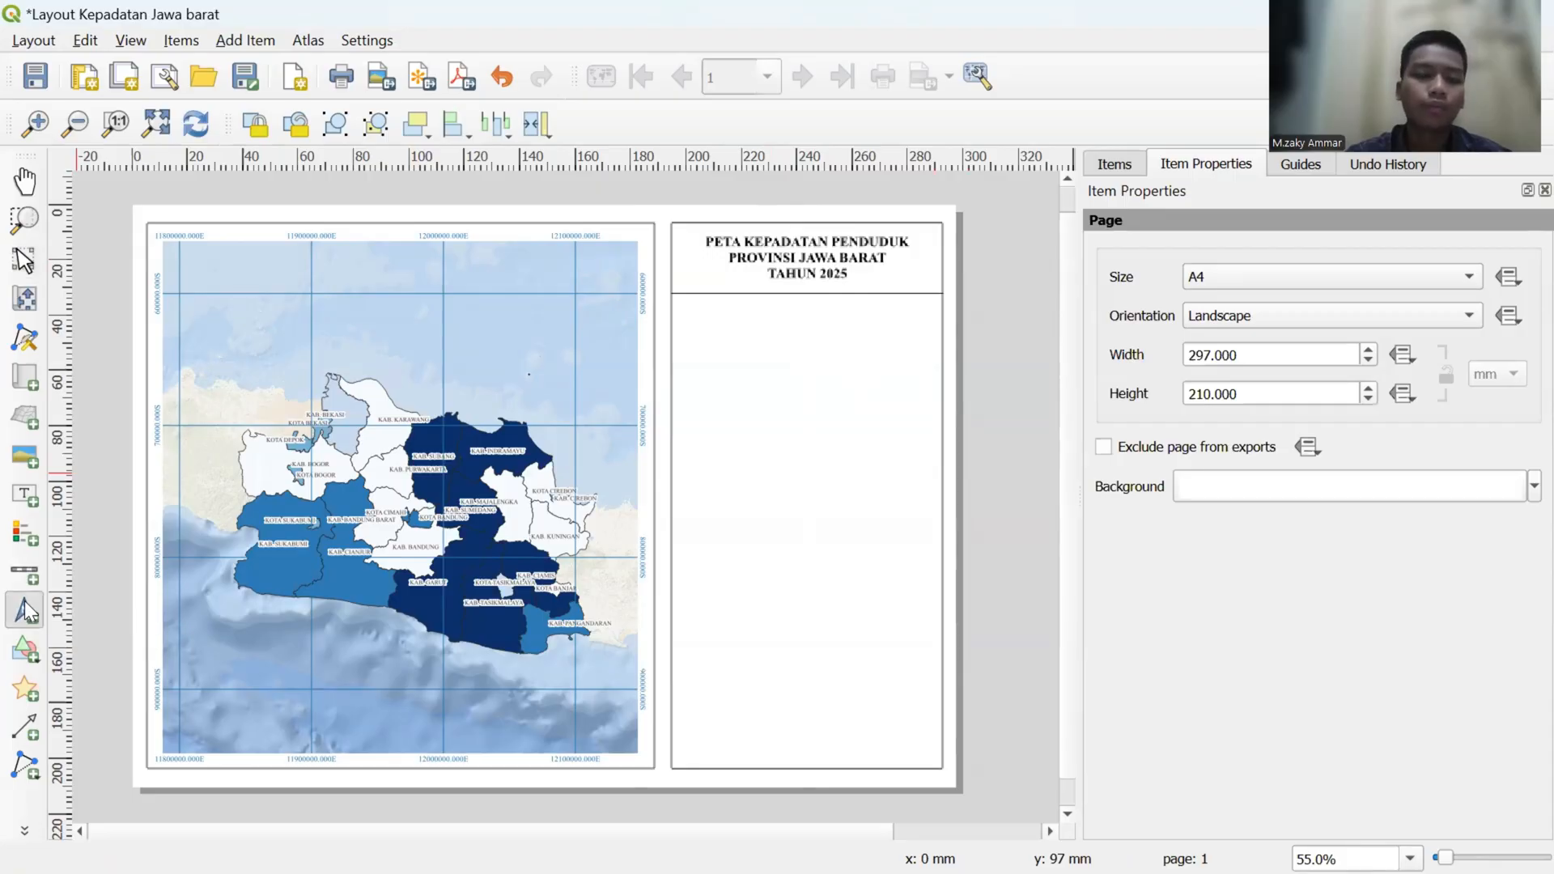
{"action": "left_click", "coordinate": [704, 342]}
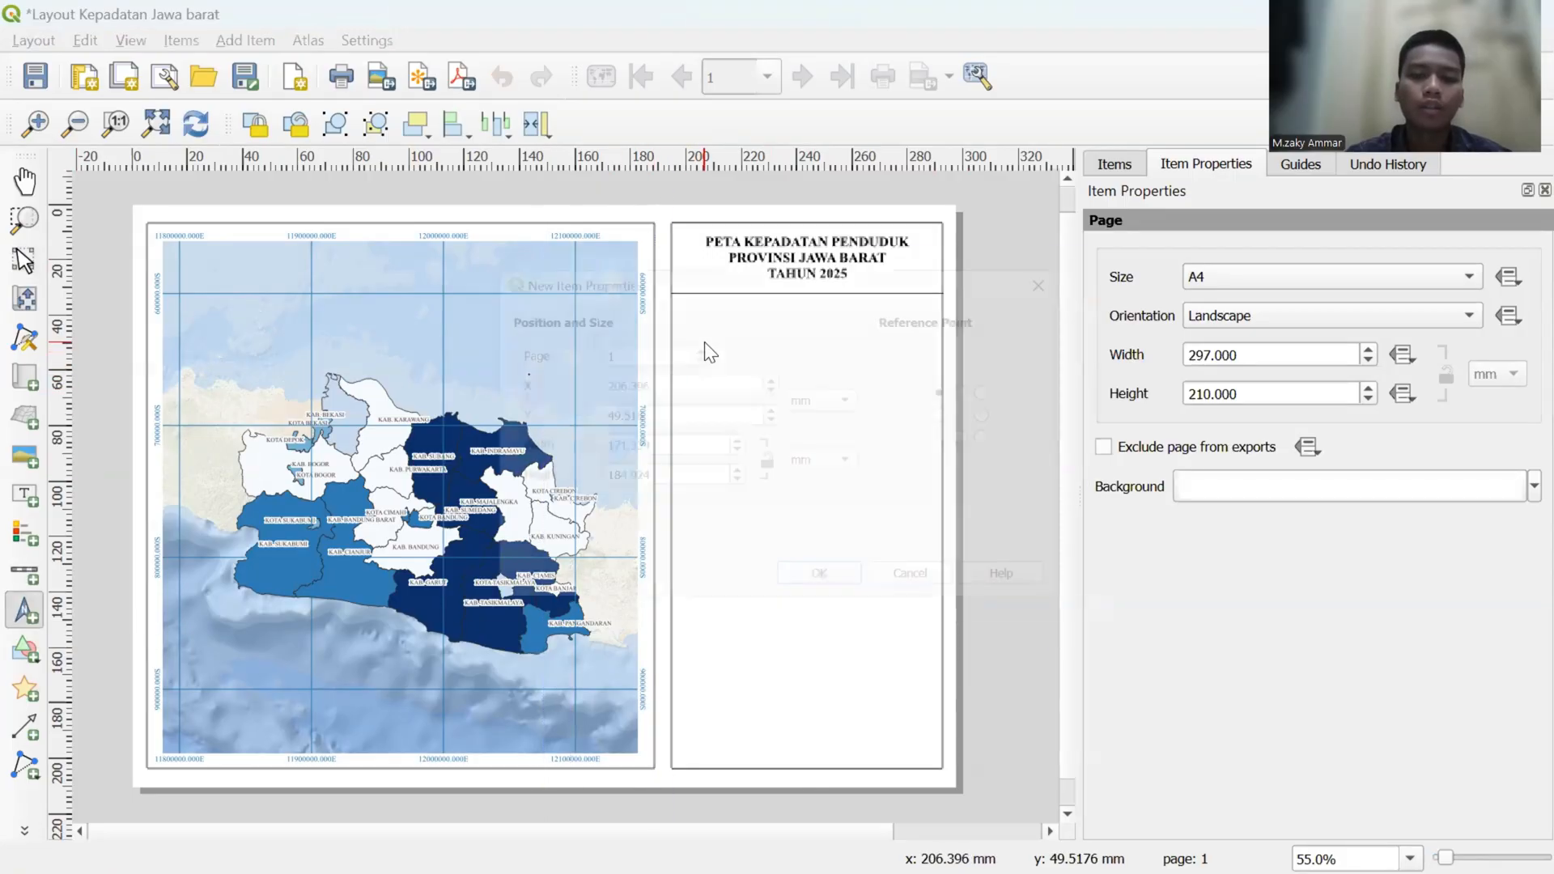
{"action": "left_click", "coordinate": [818, 593]}
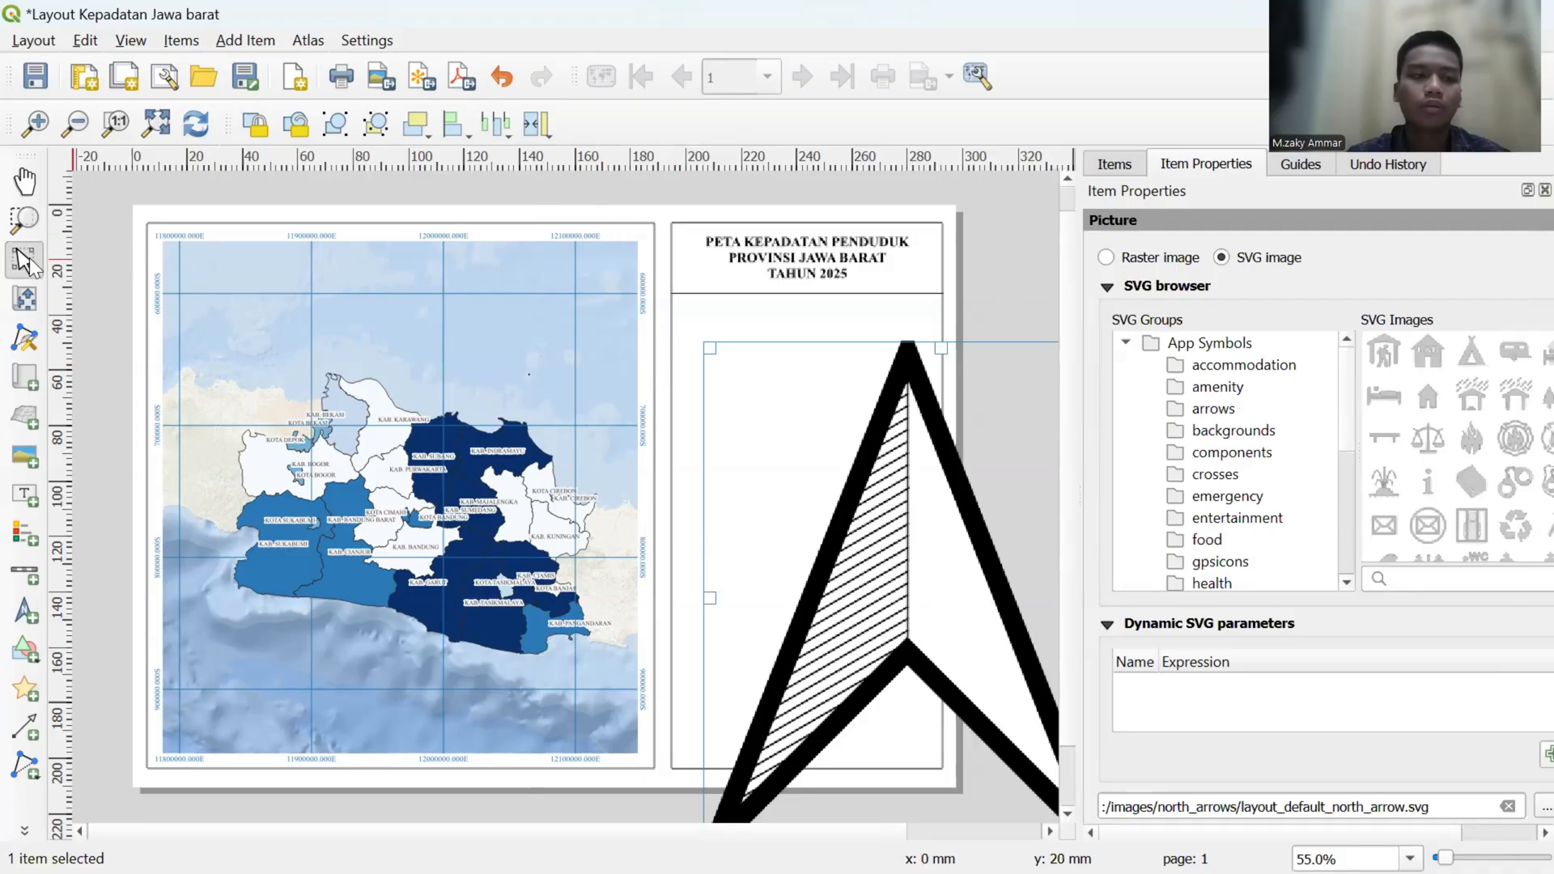
{"action": "left_click_drag", "start_coordinate": [815, 444], "coordinate": [725, 401]}
{"action": "left_click_drag", "start_coordinate": [628, 303], "coordinate": [908, 561]}
{"action": "left_click_drag", "start_coordinate": [990, 659], "coordinate": [744, 471]}
{"action": "left_click_drag", "start_coordinate": [662, 378], "coordinate": [712, 335]}
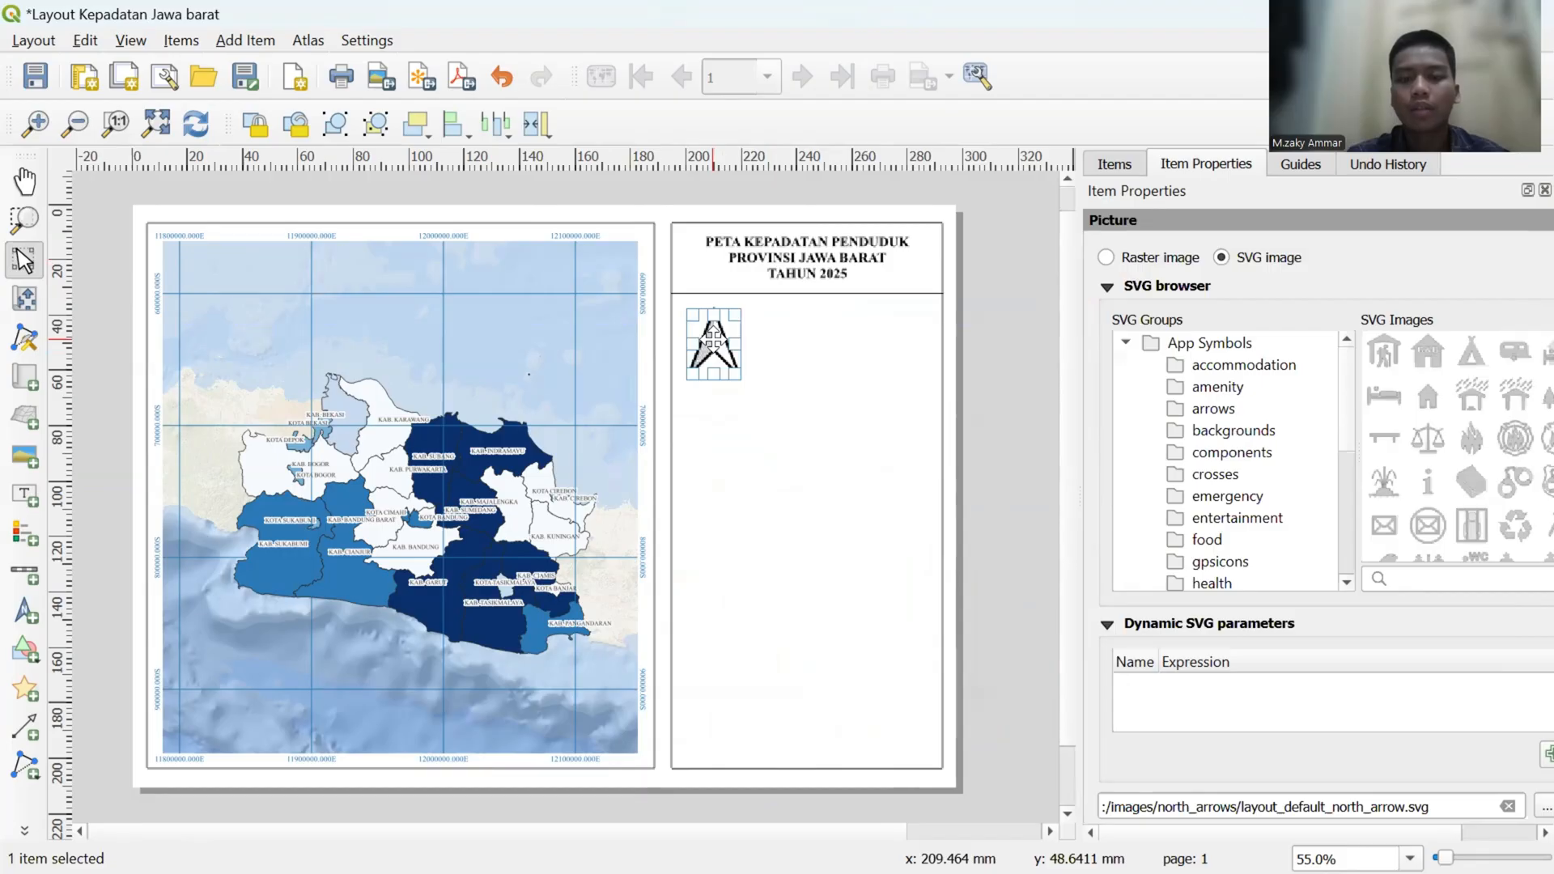
- Switch the north arrow to a raster image and load Arah mata angin.png from the Pictures folder
{"action": "left_click", "coordinate": [1106, 257]}
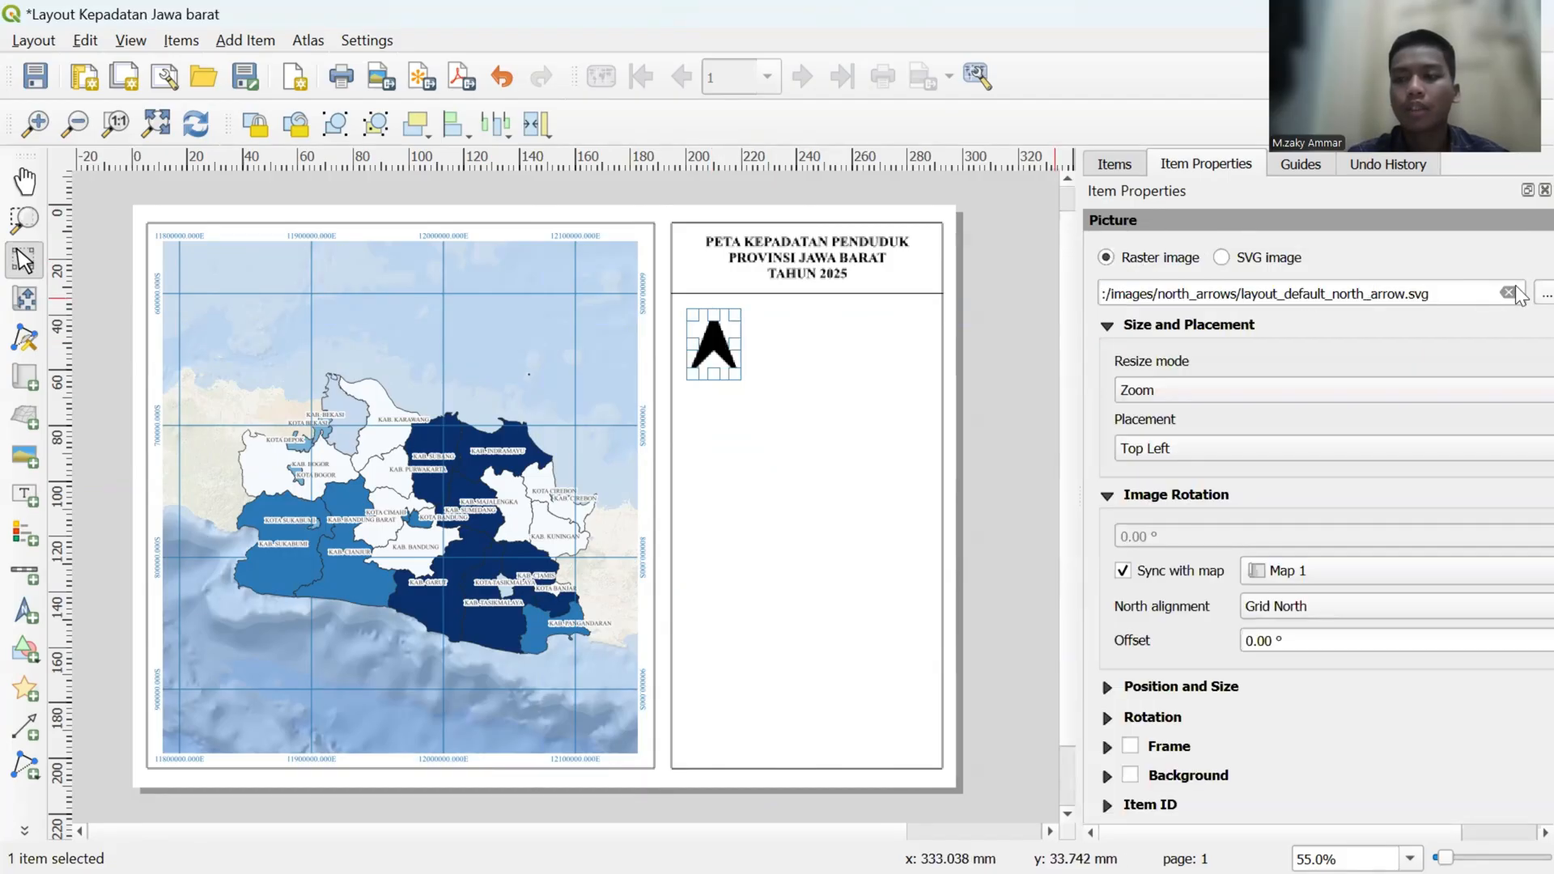
{"action": "left_click", "coordinate": [1544, 294]}
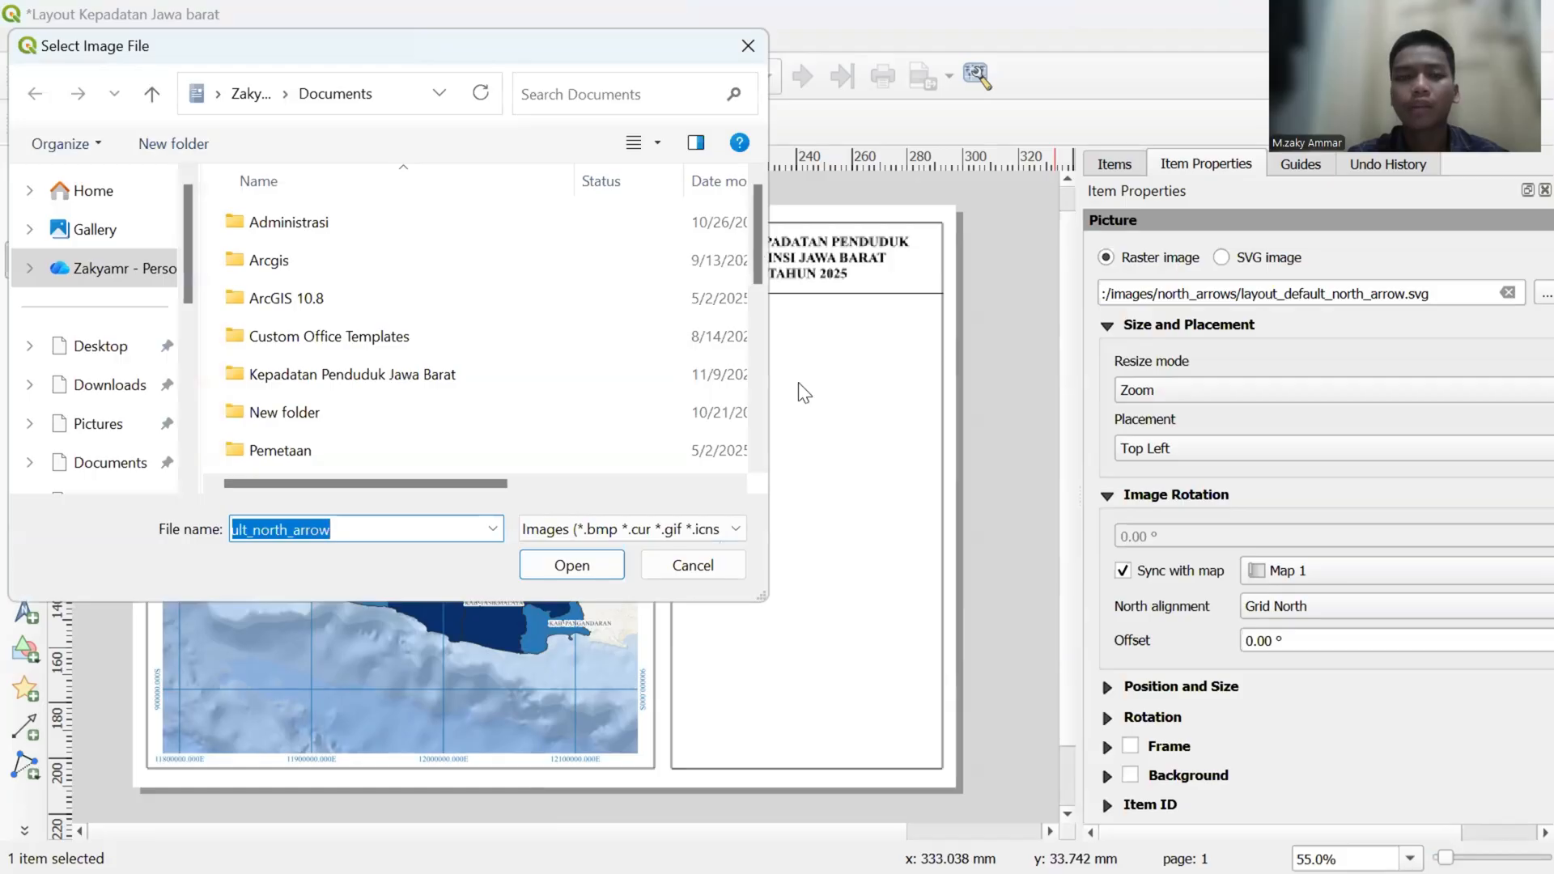
{"action": "left_click", "coordinate": [122, 431]}
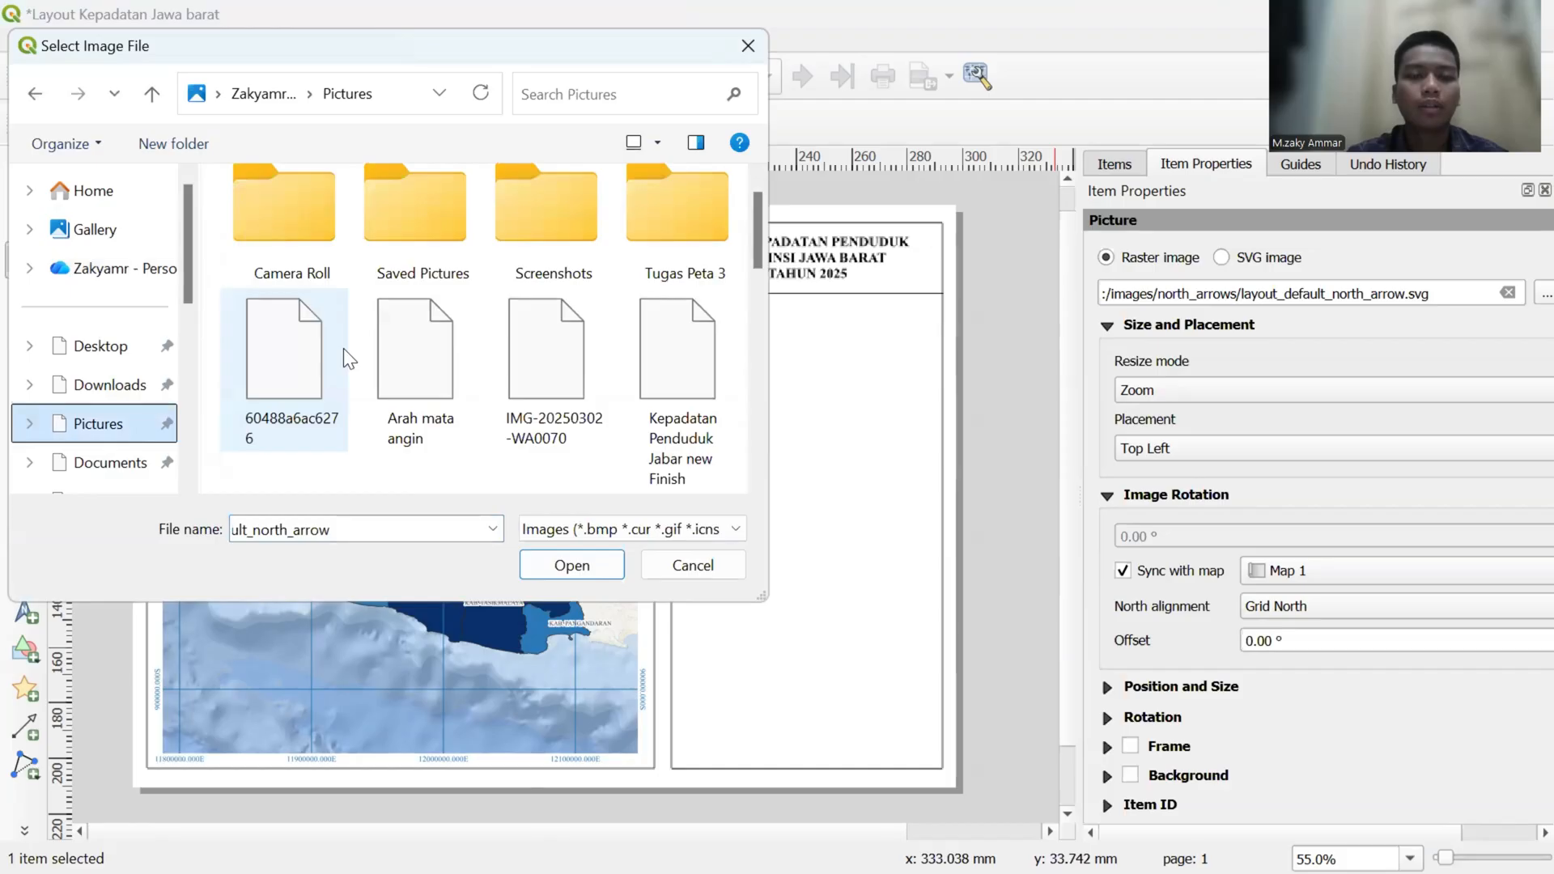
{"action": "left_click", "coordinate": [412, 355]}
{"action": "left_click", "coordinate": [571, 565]}
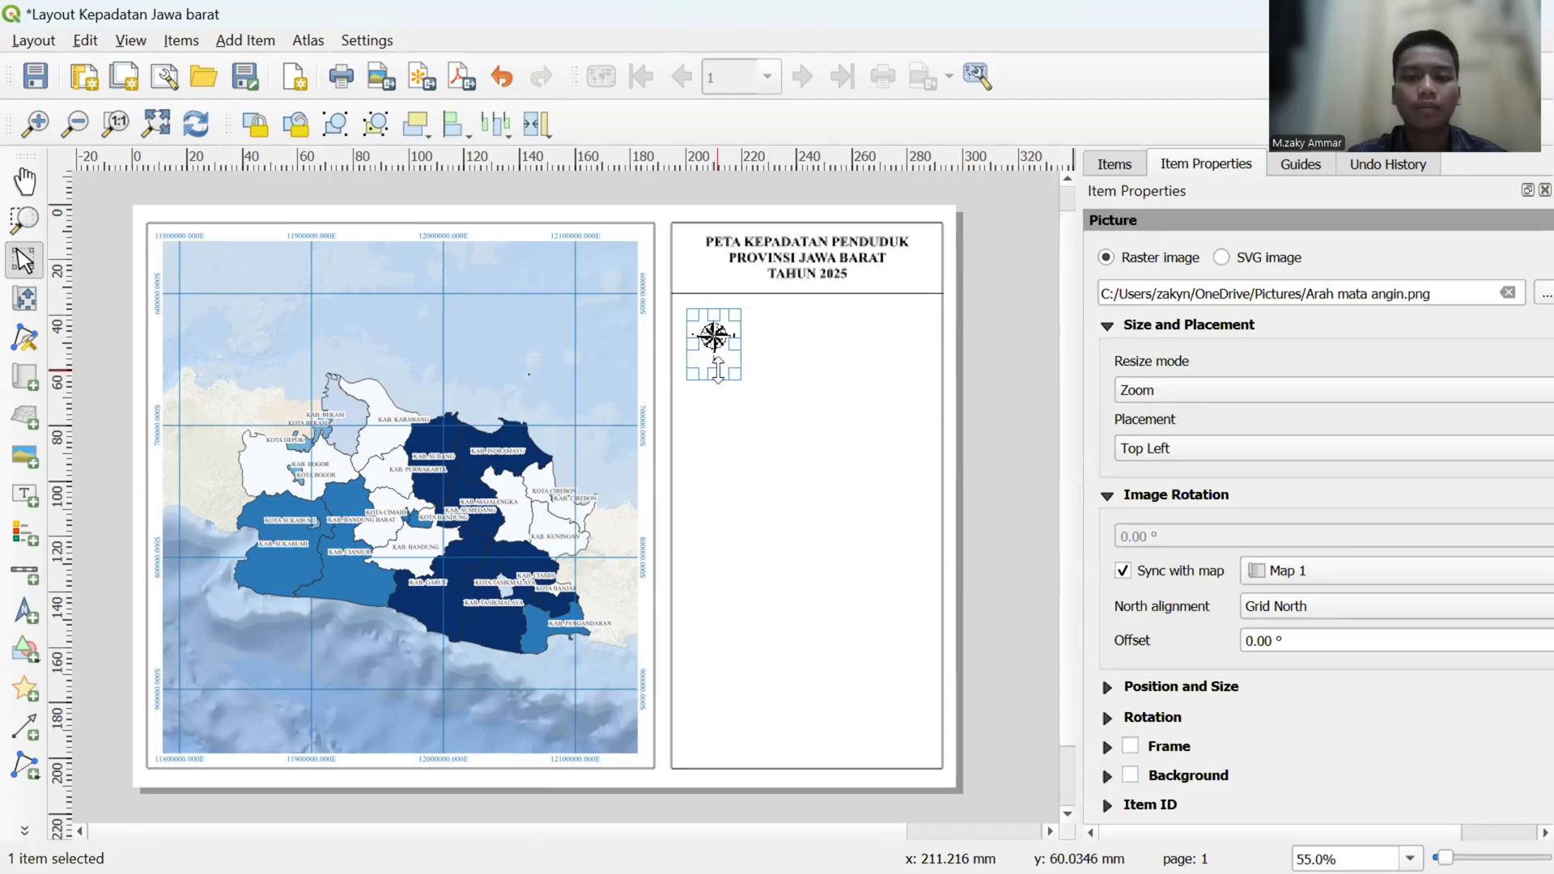
- Enlarge the compass picture slightly and position it just below the divider, clear of the panel's left border
{"action": "left_click_drag", "start_coordinate": [714, 380], "coordinate": [717, 340]}
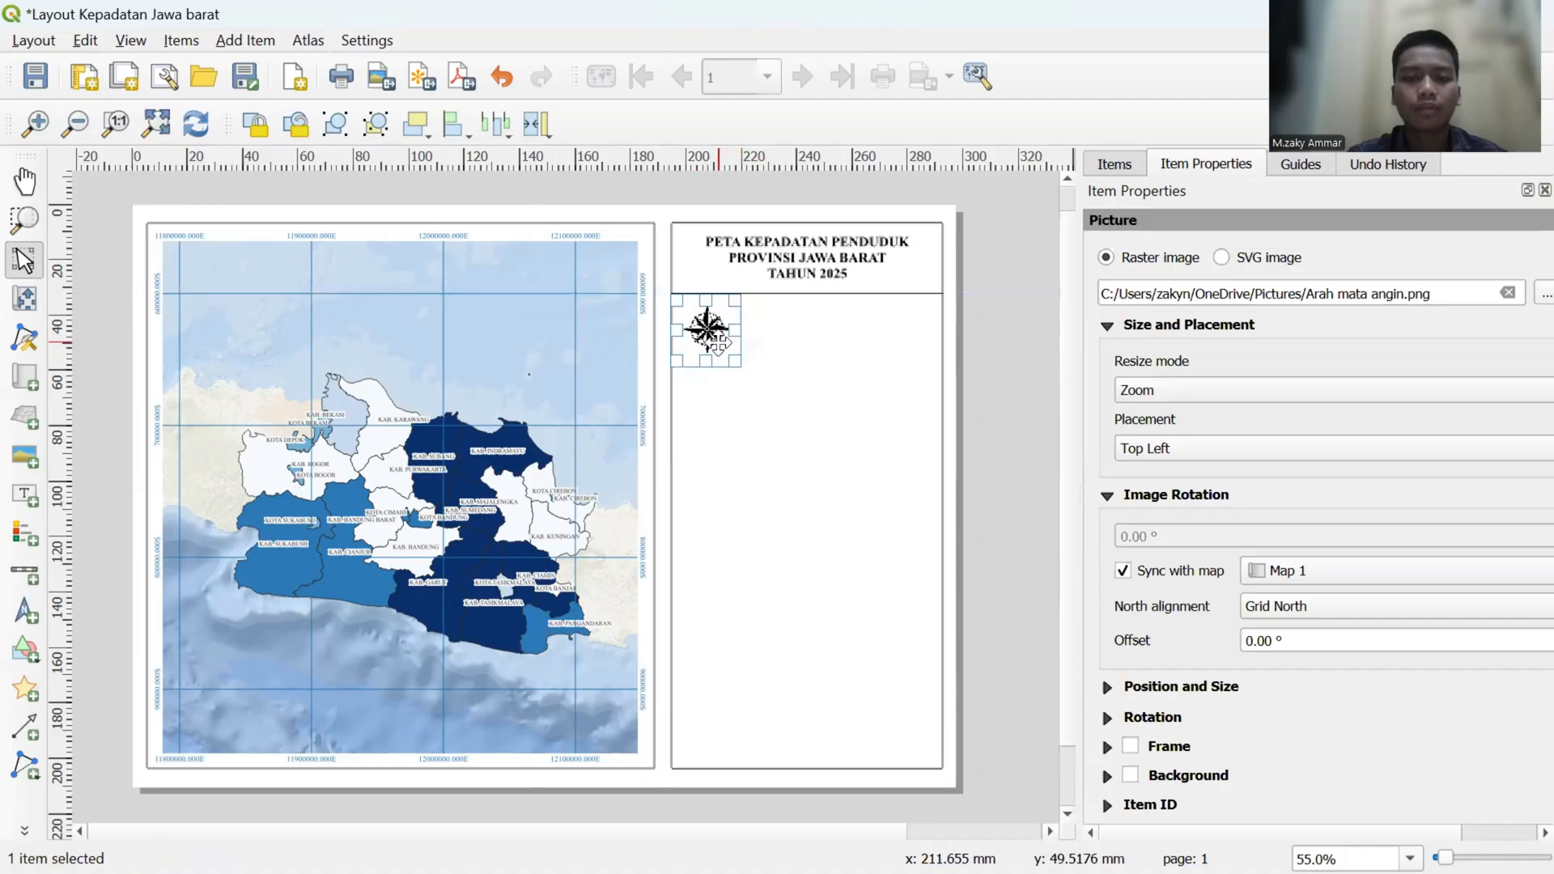
{"action": "left_click", "coordinate": [900, 379]}
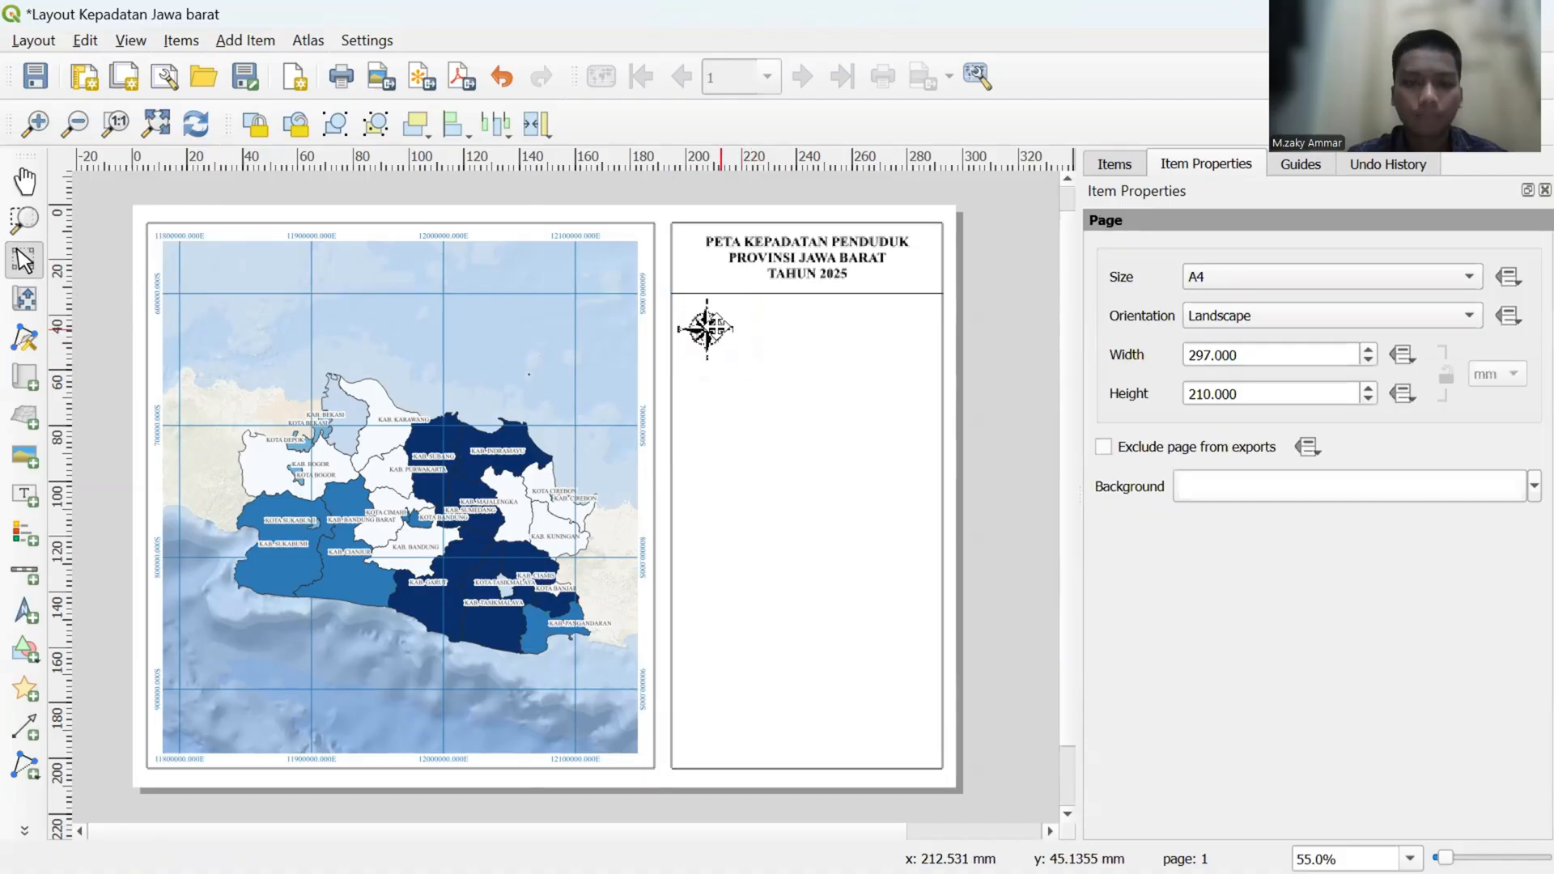
{"action": "left_click", "coordinate": [712, 327]}
{"action": "left_click_drag", "start_coordinate": [712, 327], "coordinate": [721, 335]}
{"action": "left_click", "coordinate": [843, 345]}
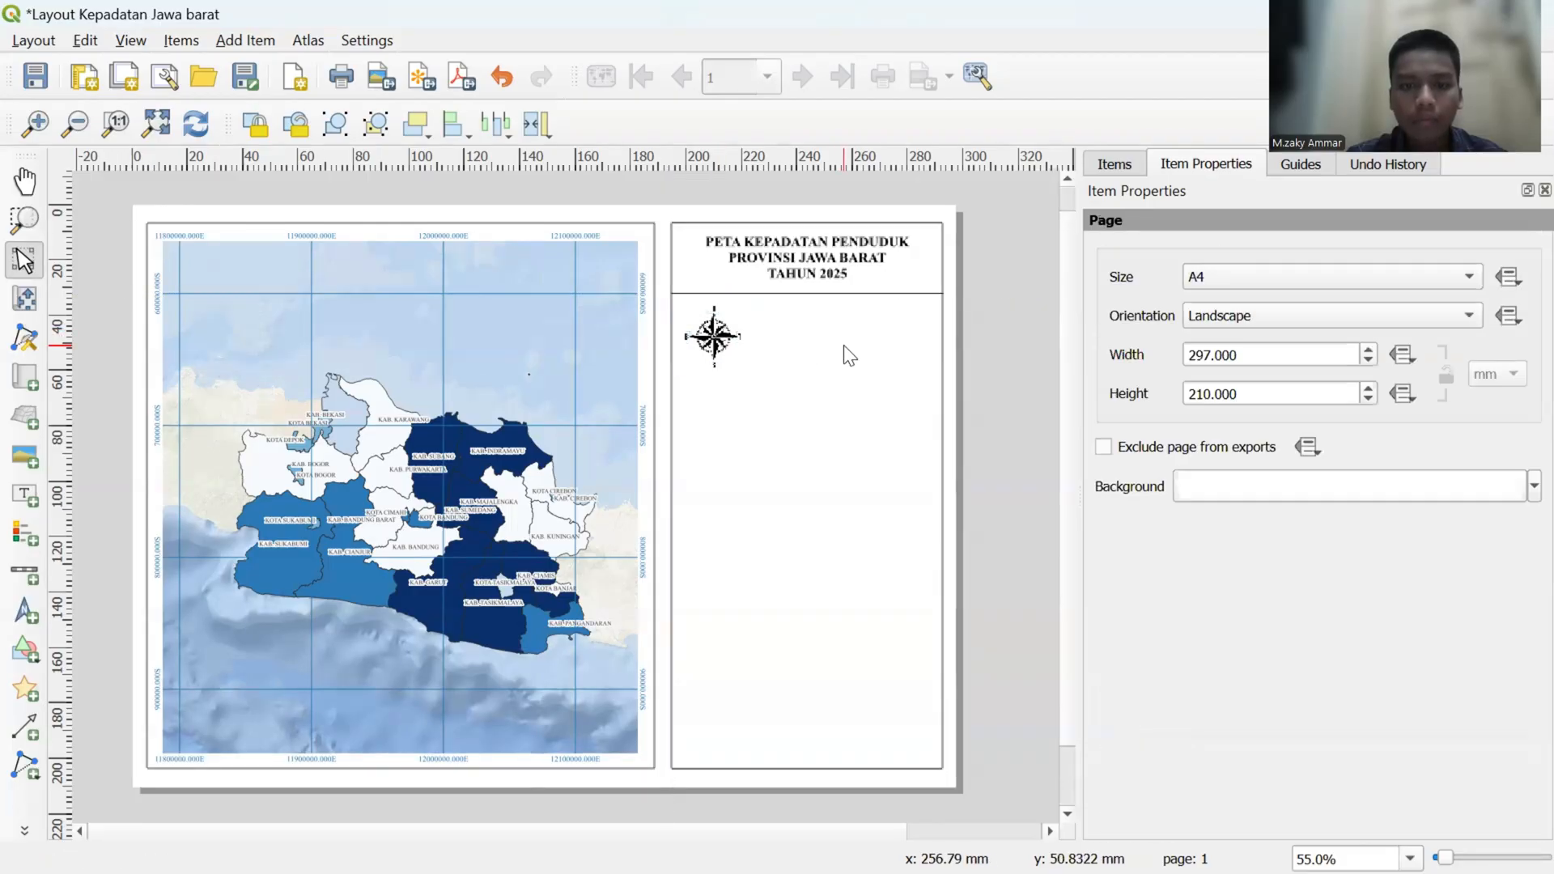
- Add a scale bar with the default item size and move it up beside the compass picture
{"action": "left_click", "coordinate": [18, 578]}
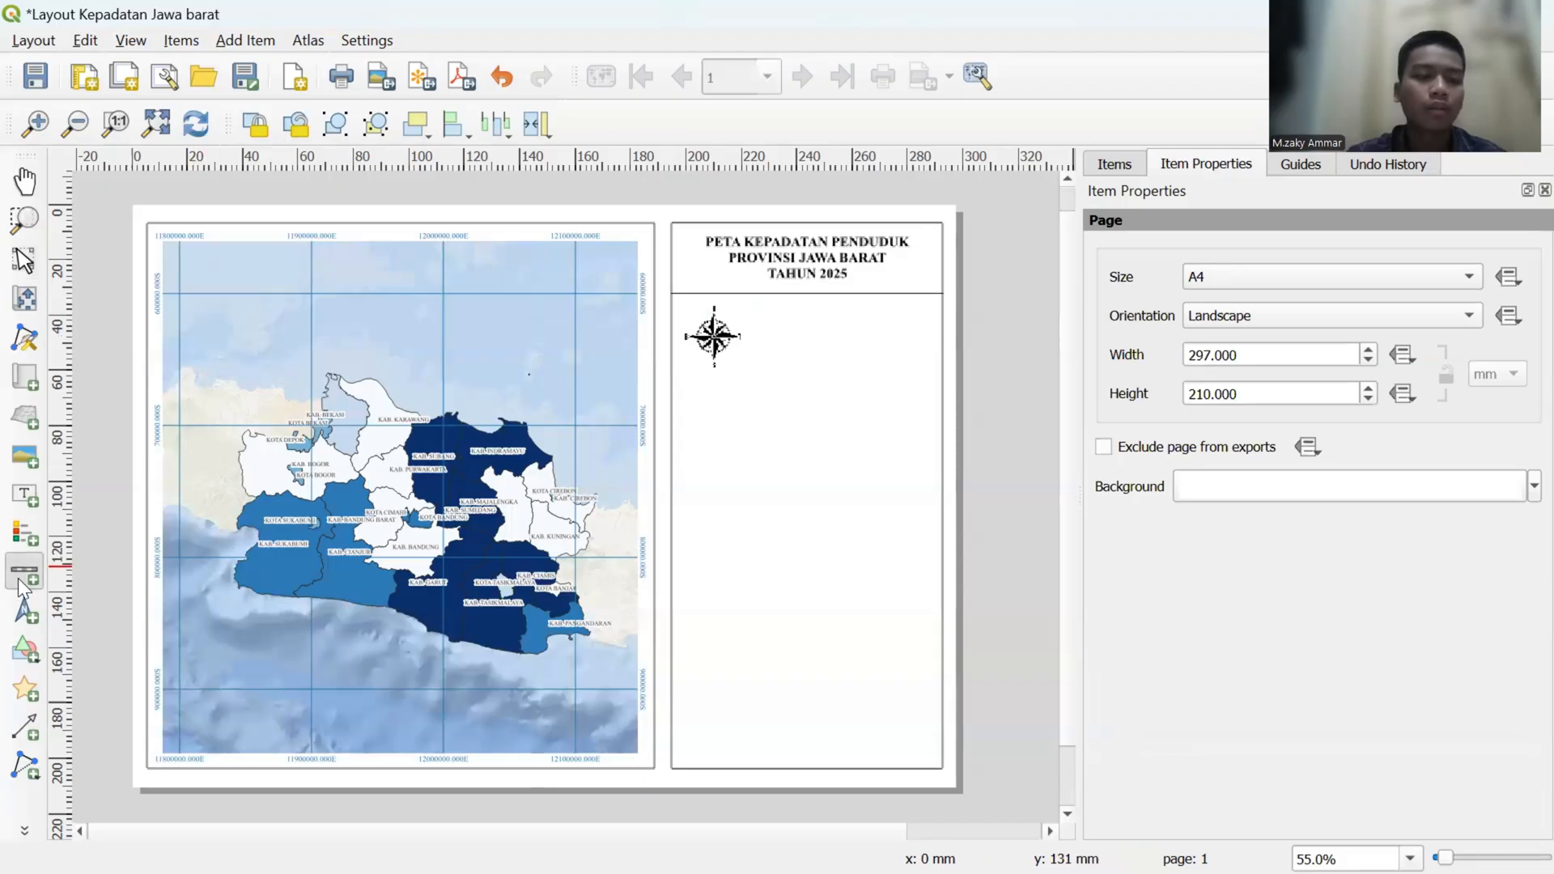
{"action": "left_click", "coordinate": [798, 334]}
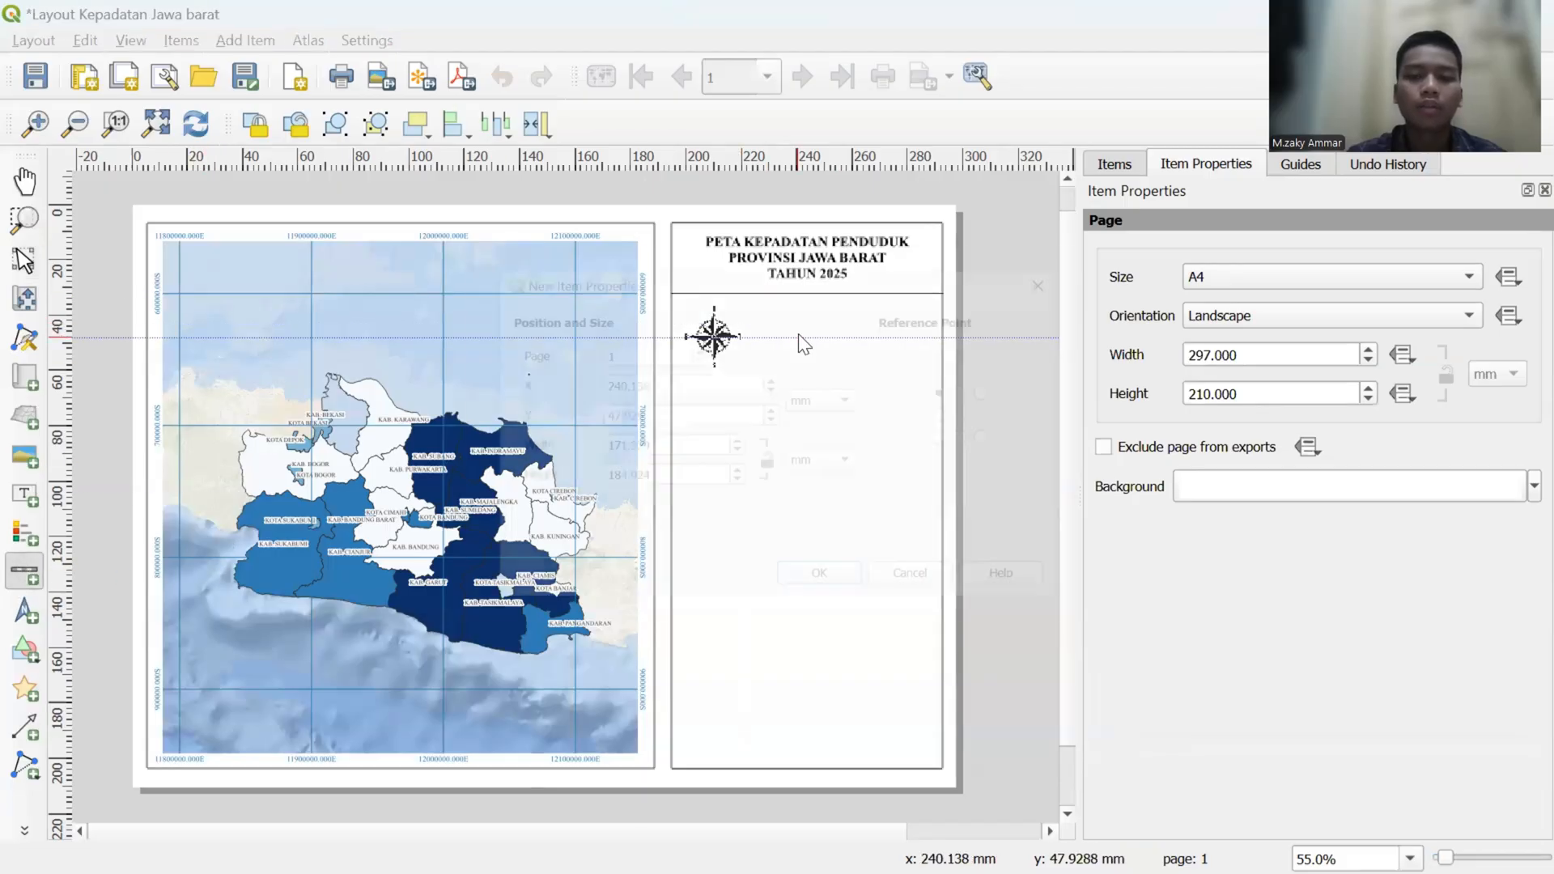
{"action": "left_click", "coordinate": [819, 587]}
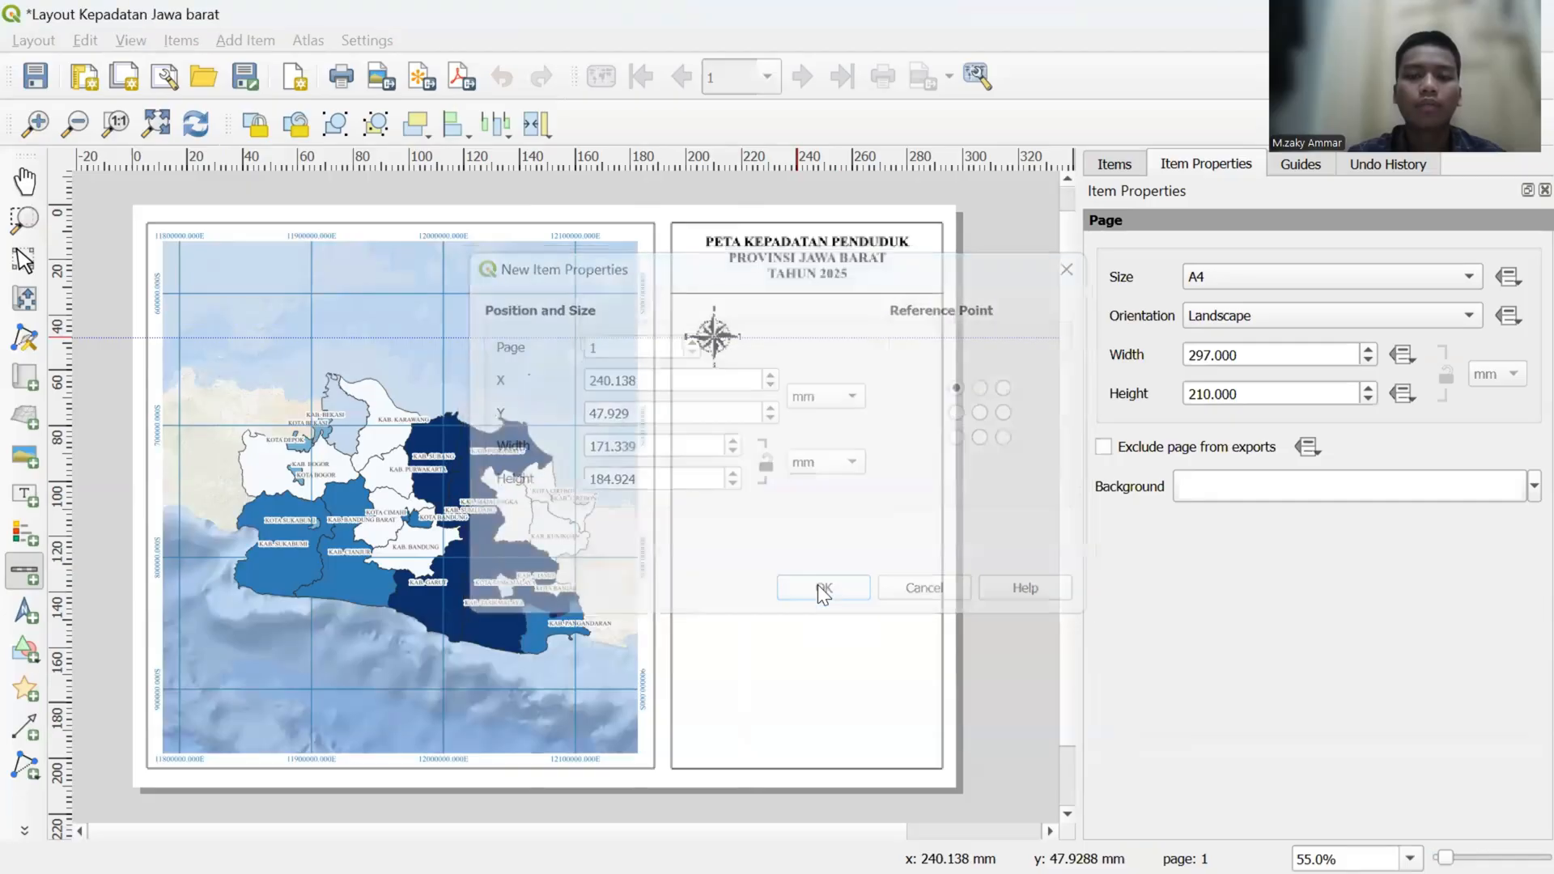
{"action": "left_click_drag", "start_coordinate": [864, 632], "coordinate": [851, 484]}
{"action": "left_click_drag", "start_coordinate": [842, 689], "coordinate": [846, 350]}
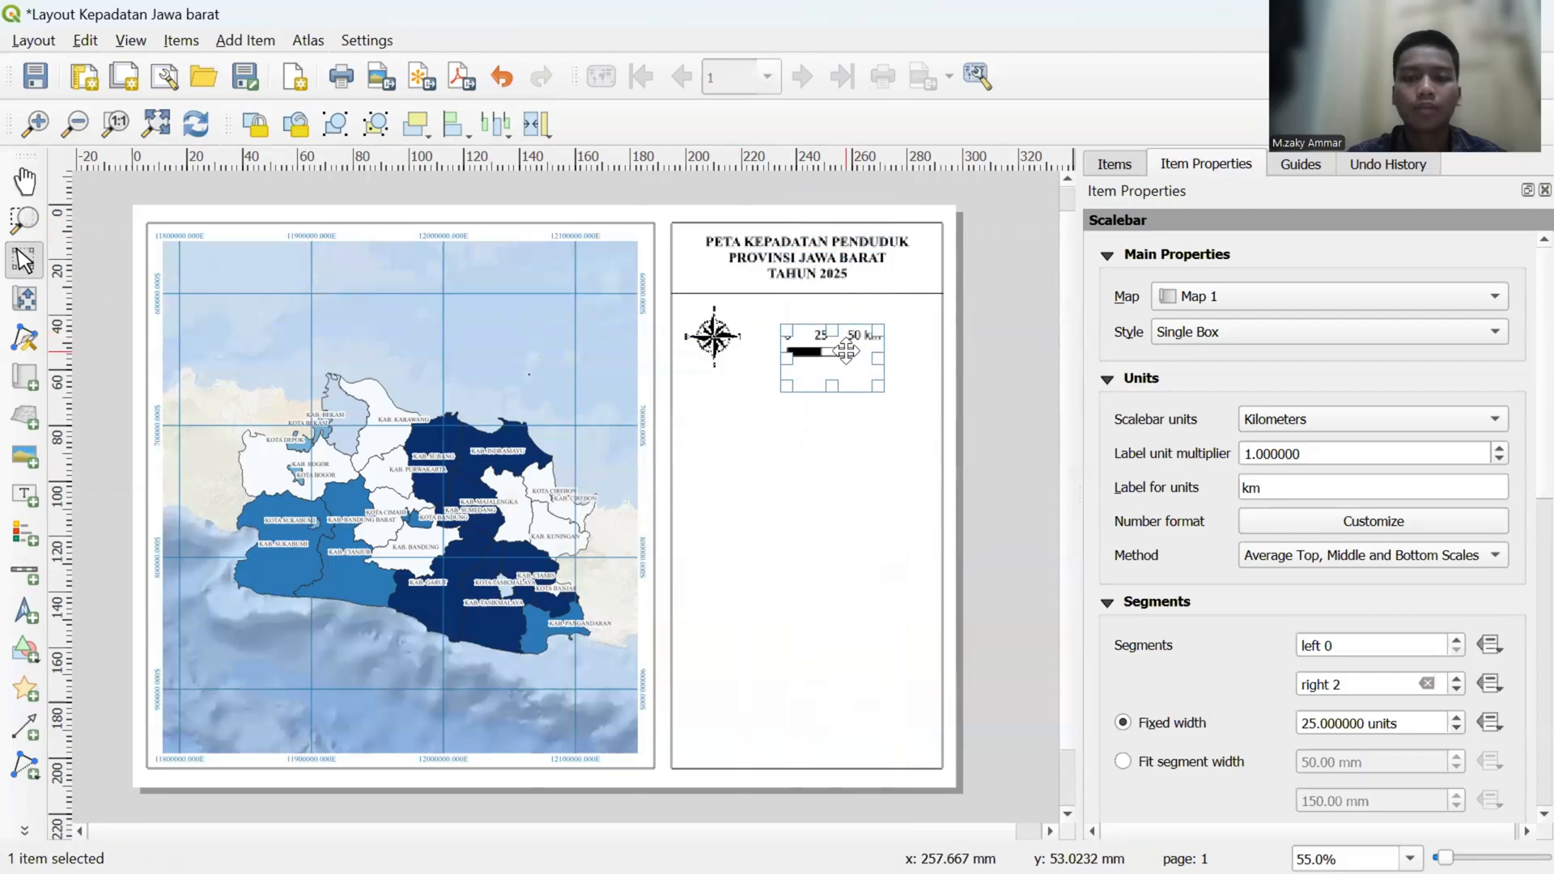
- Set the scale bar's style to Double Box with 4 right segments, and shift it to fit inside the panel
{"action": "left_click", "coordinate": [1321, 322]}
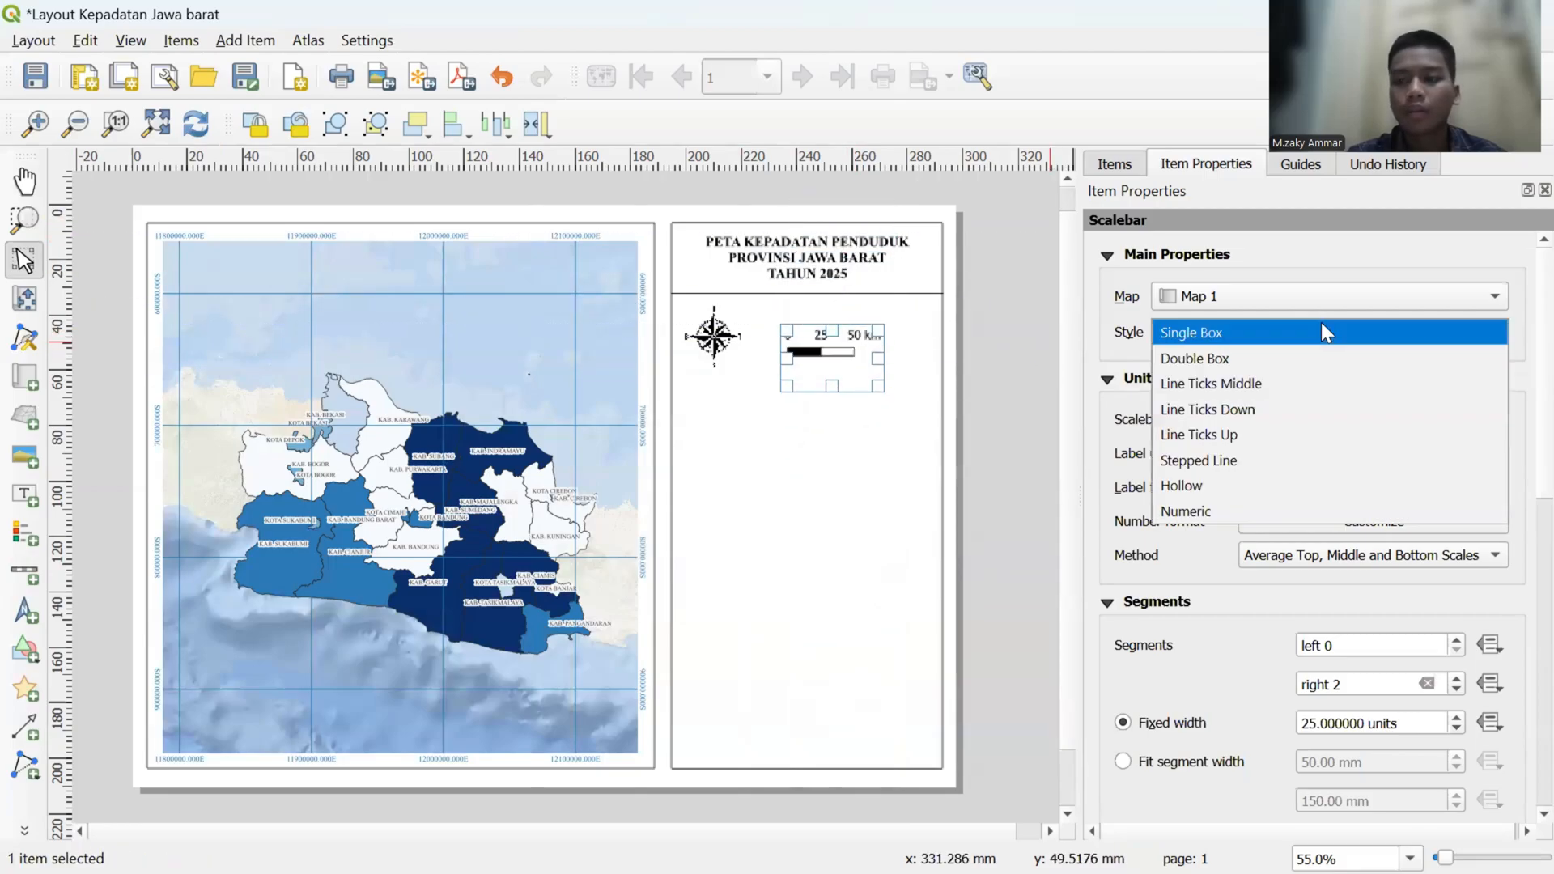
{"action": "left_click", "coordinate": [1312, 348]}
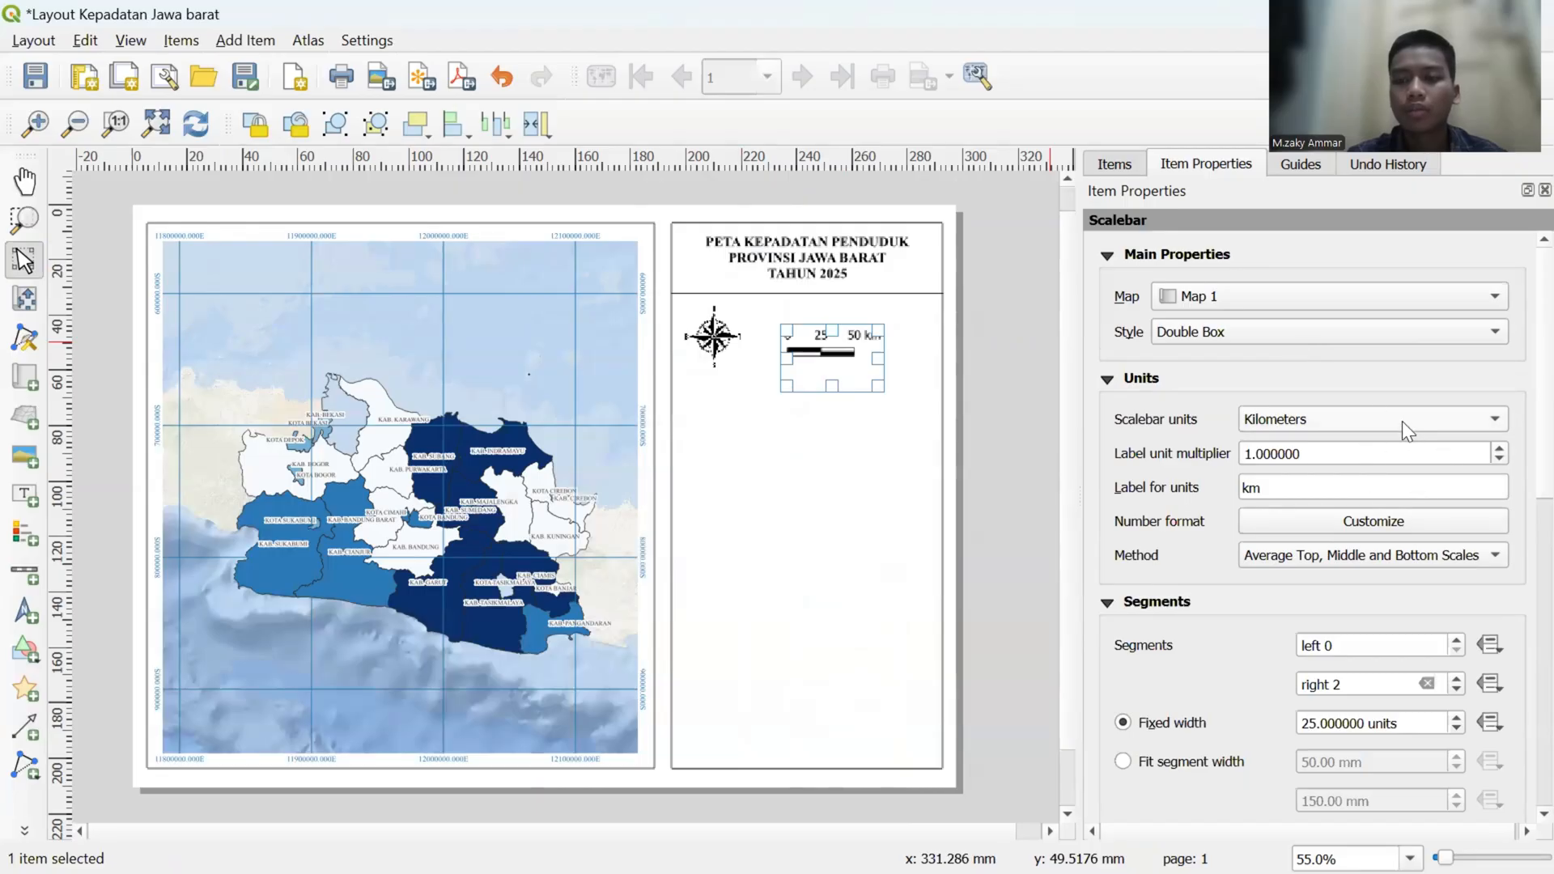
{"action": "scroll", "coordinate": [1194, 462], "scroll_direction": "down", "scroll_amount": 5}
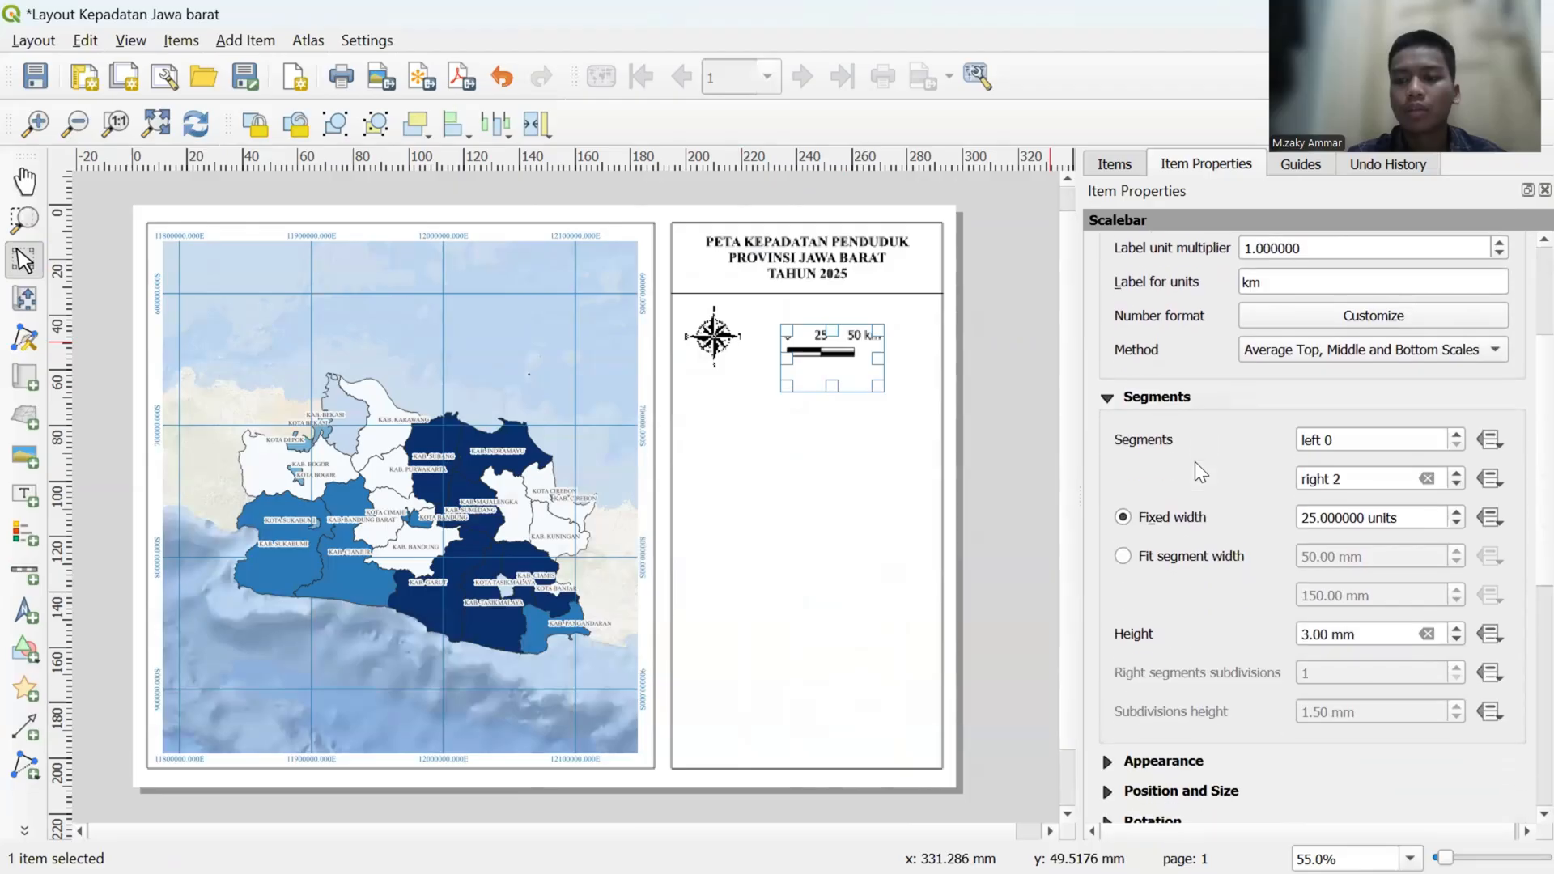
{"action": "left_click", "coordinate": [1344, 475]}
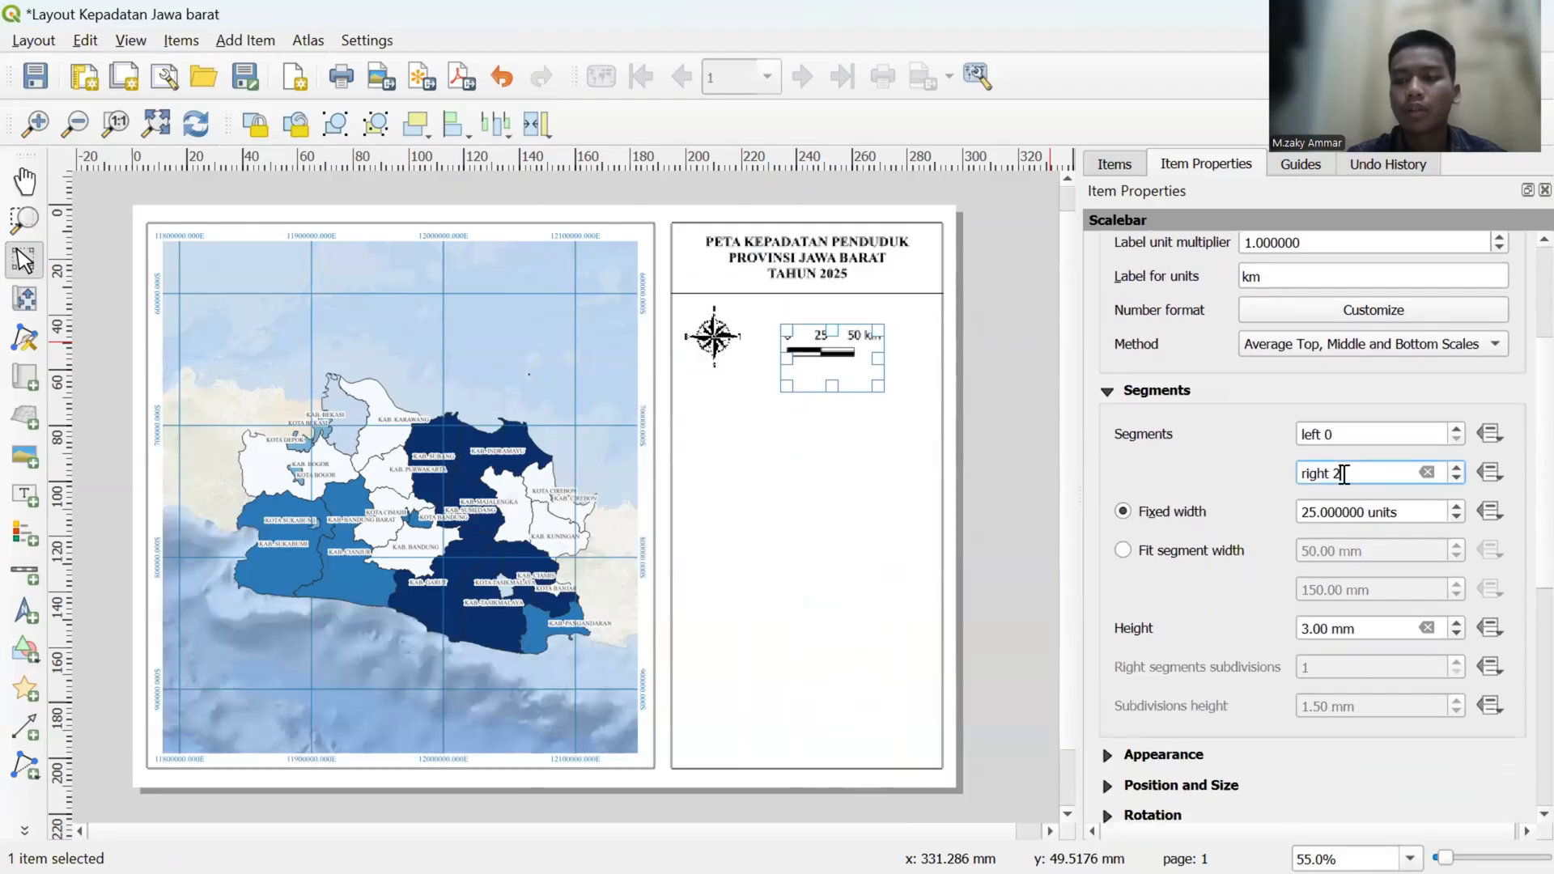
{"action": "key", "text": "BackSpace"}
{"action": "type", "text": "4"}
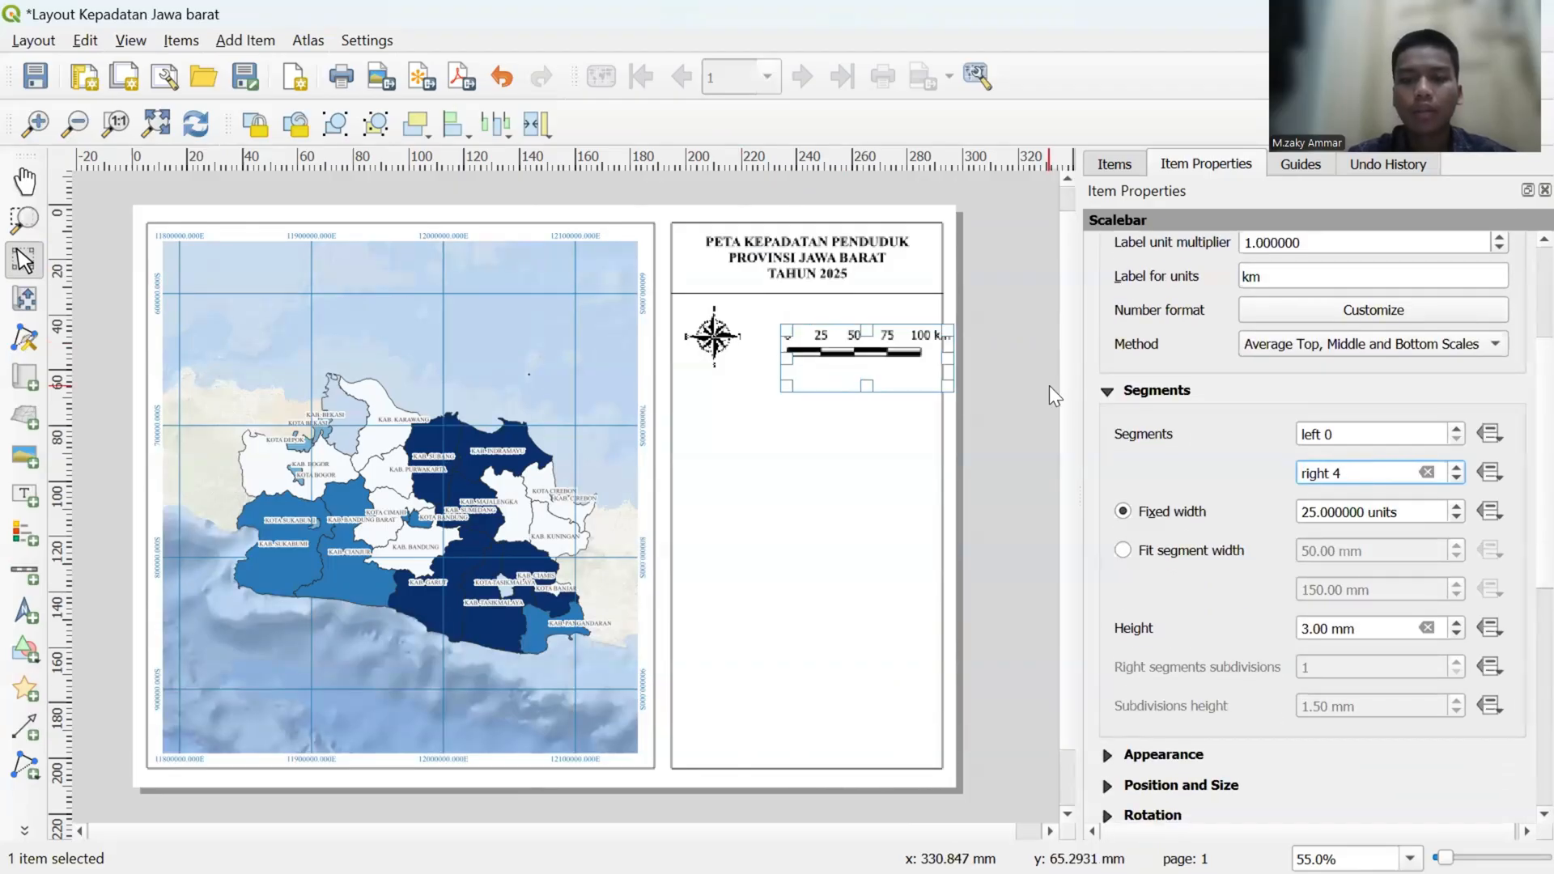
{"action": "left_click_drag", "start_coordinate": [886, 353], "coordinate": [863, 353]}
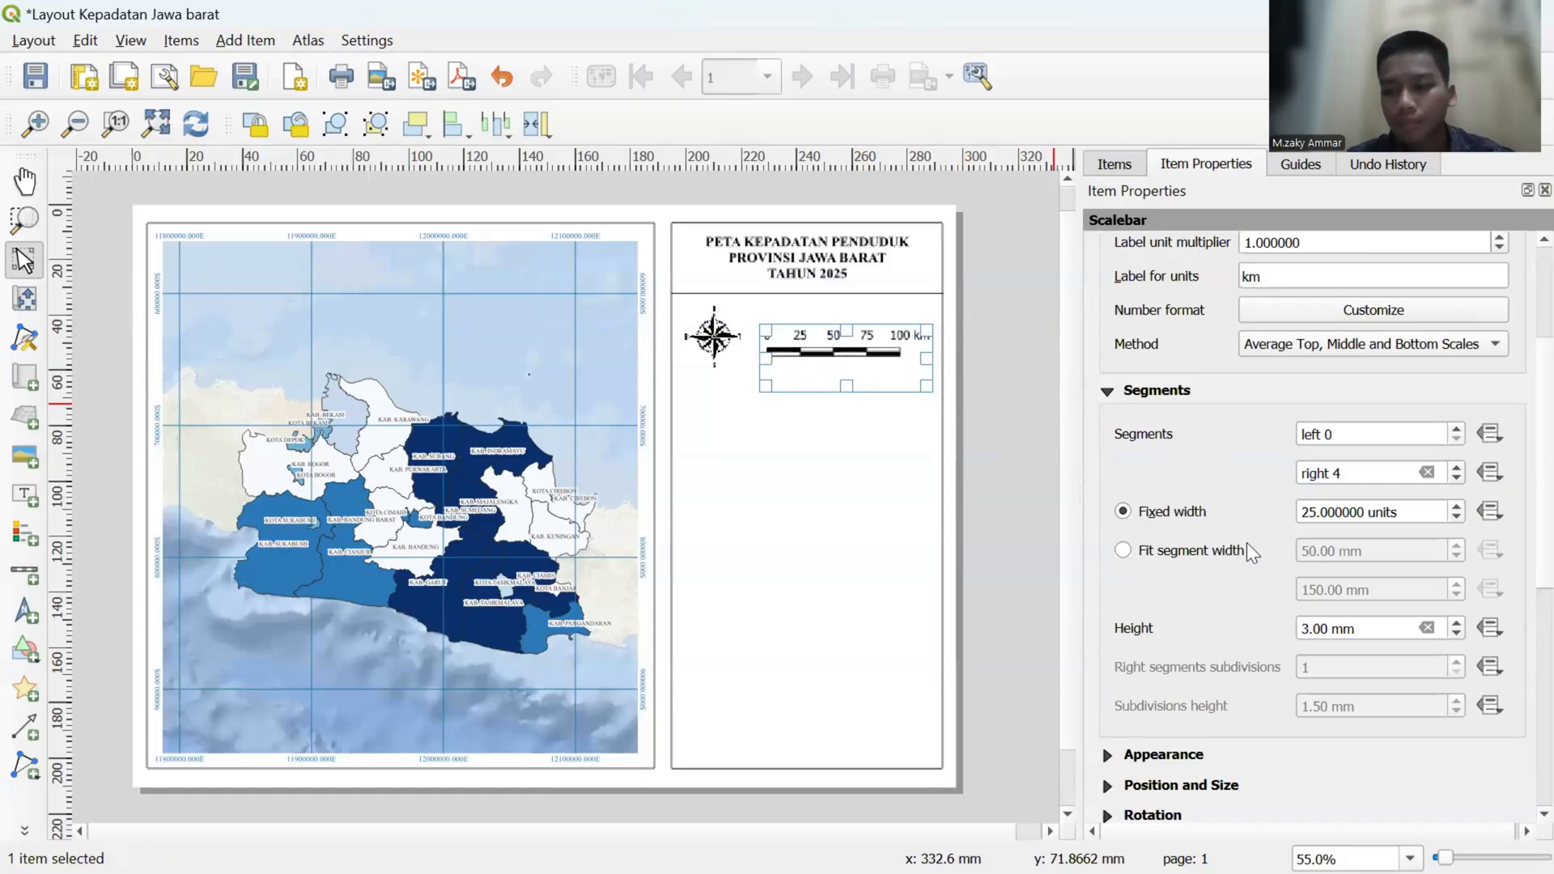
- Set the scale bar's height to 2.00 mm
{"action": "scroll", "coordinate": [1247, 544], "scroll_direction": "down", "scroll_amount": 1}
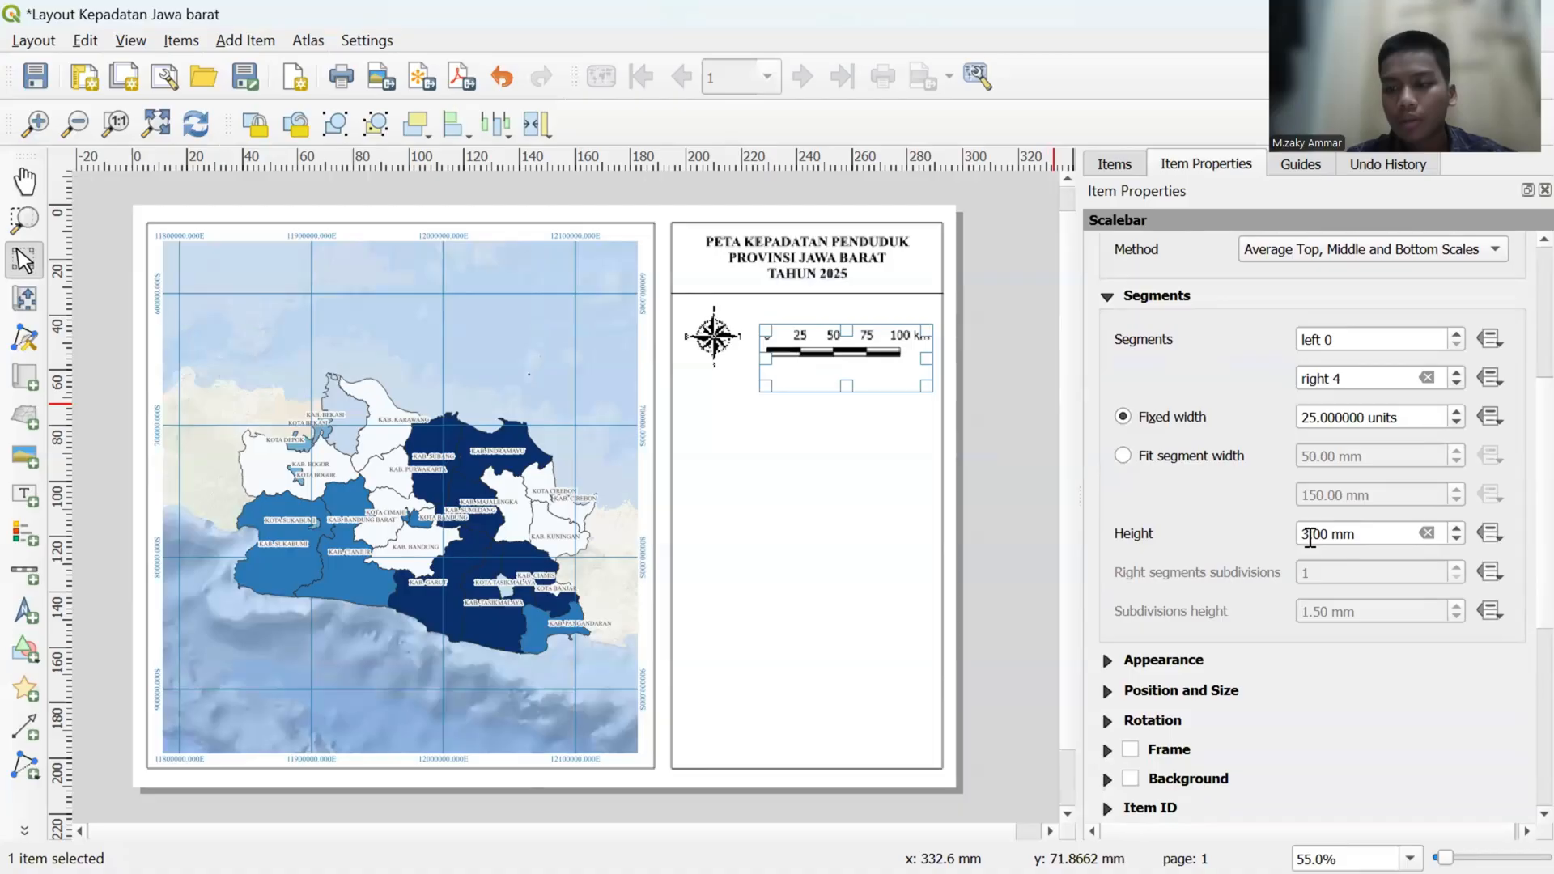
{"action": "left_click", "coordinate": [1454, 539]}
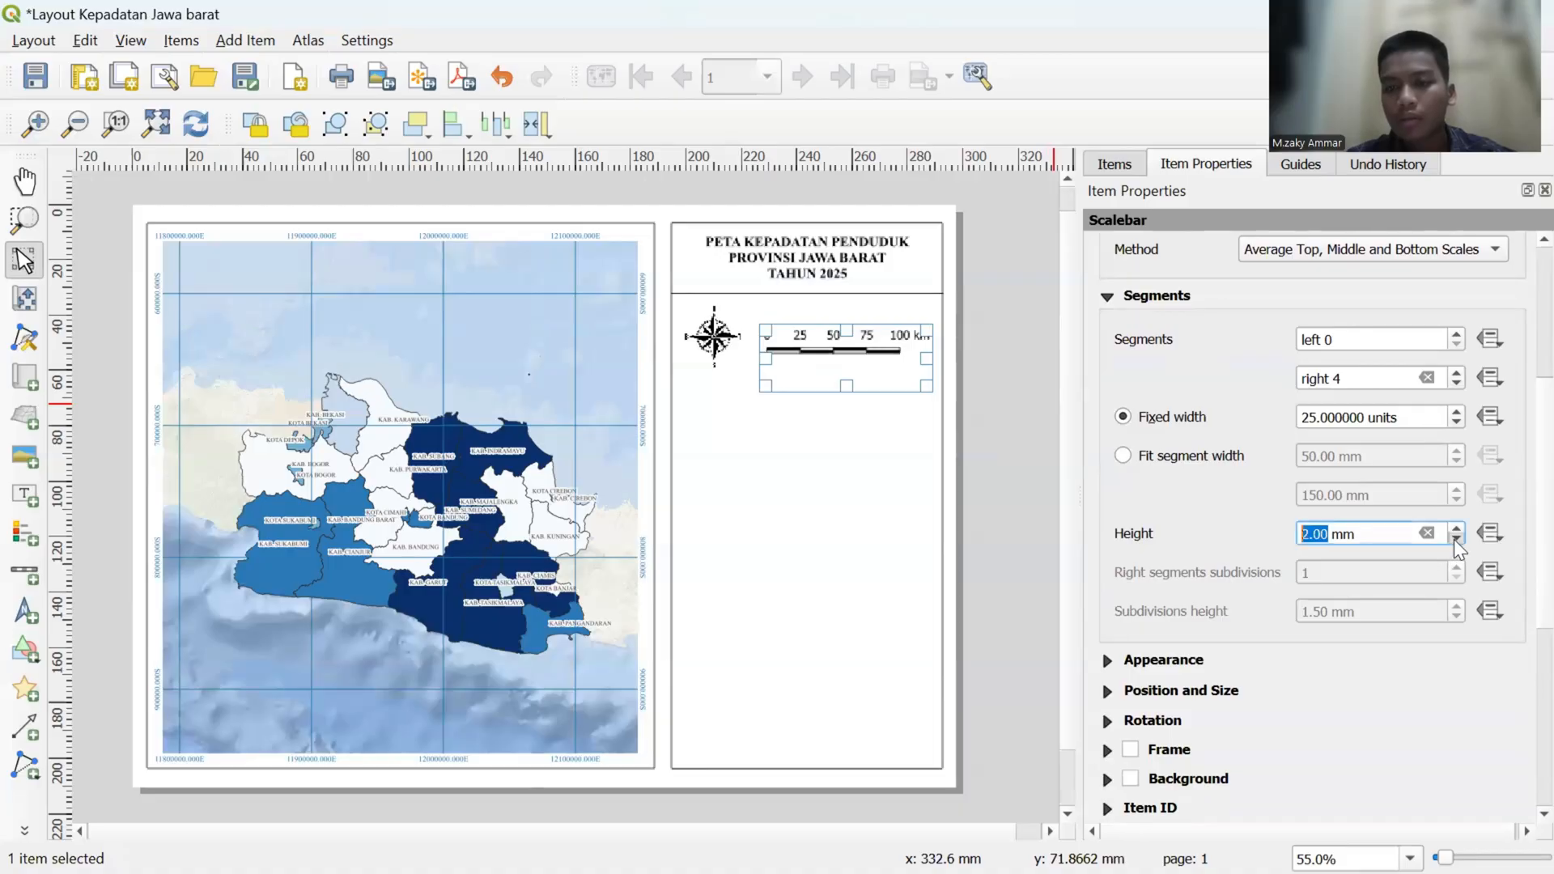
{"action": "left_click", "coordinate": [1455, 529]}
{"action": "left_click", "coordinate": [1456, 539]}
- Examine the scale bar's appearance, position and size, and remaining item settings
{"action": "scroll", "coordinate": [1212, 513], "scroll_direction": "down", "scroll_amount": 4}
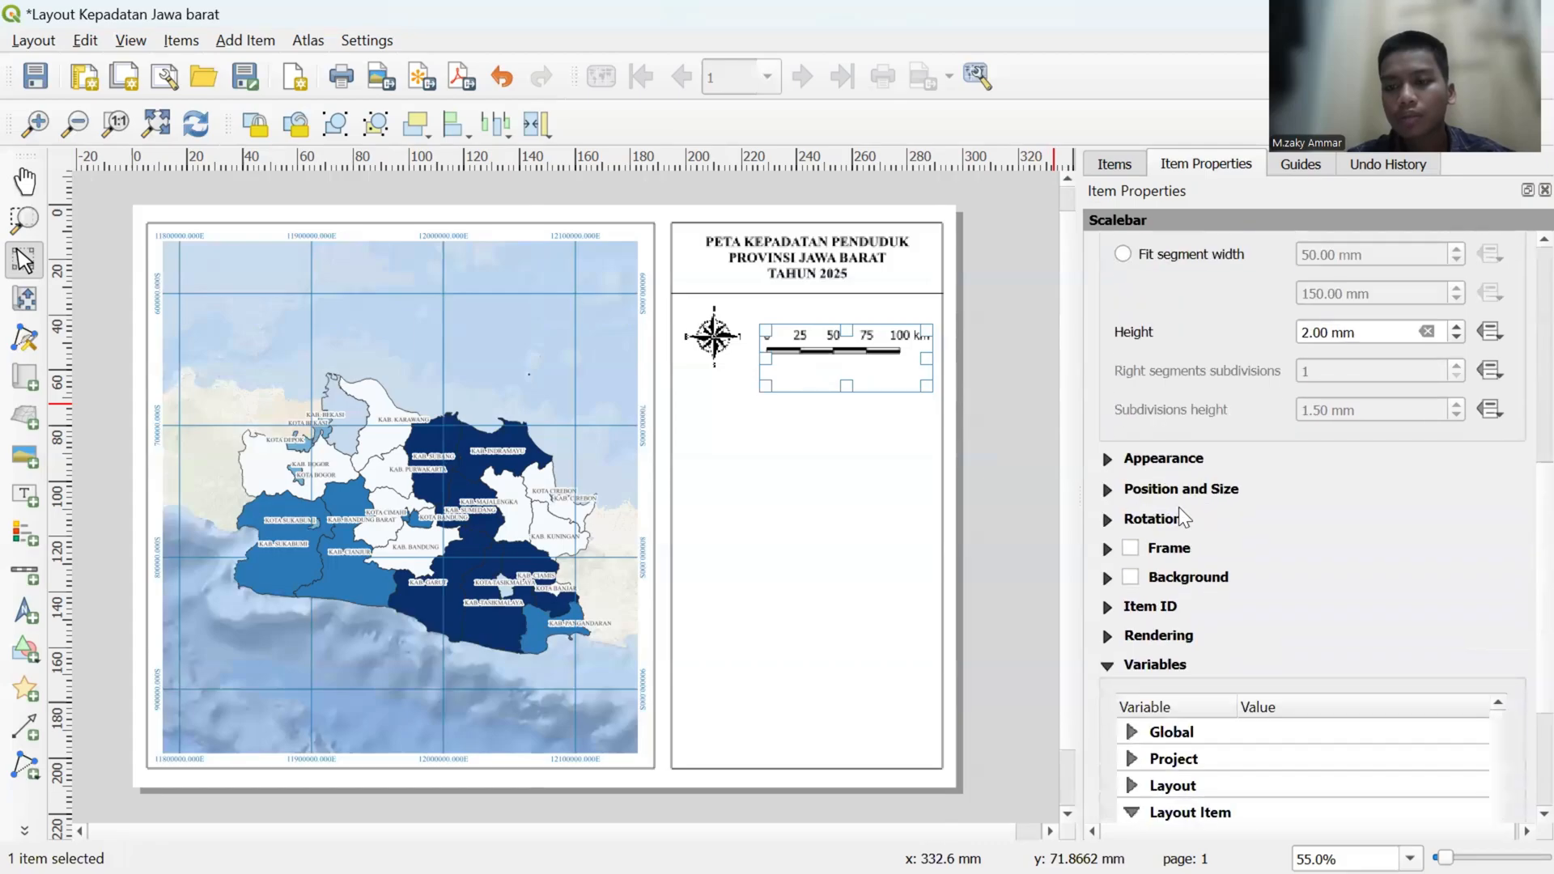
{"action": "left_click", "coordinate": [1107, 458]}
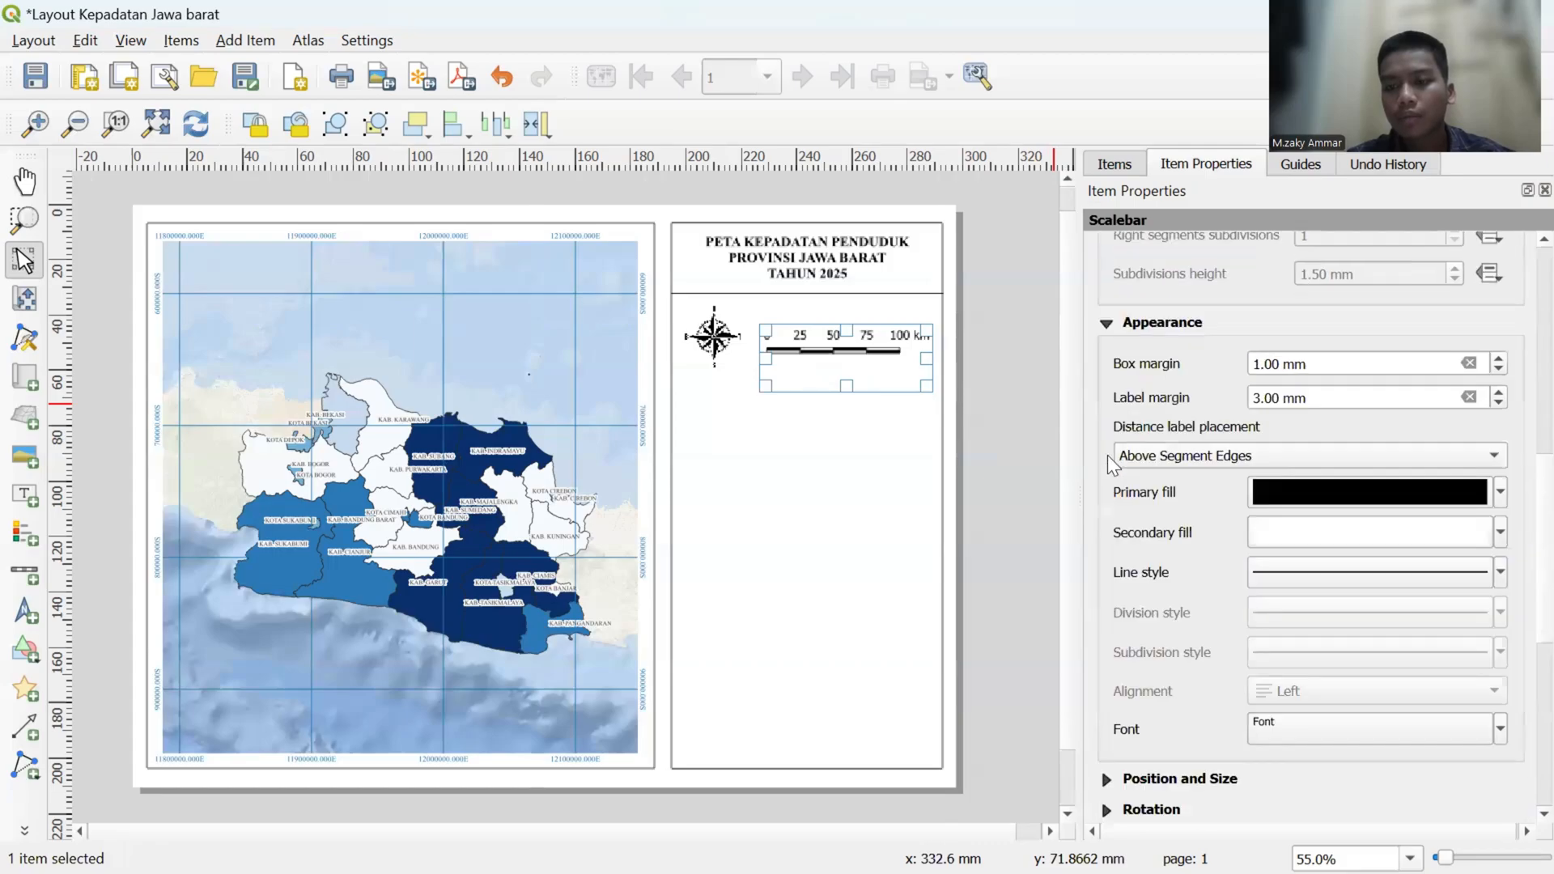
{"action": "scroll", "coordinate": [1130, 492], "scroll_direction": "down", "scroll_amount": 2}
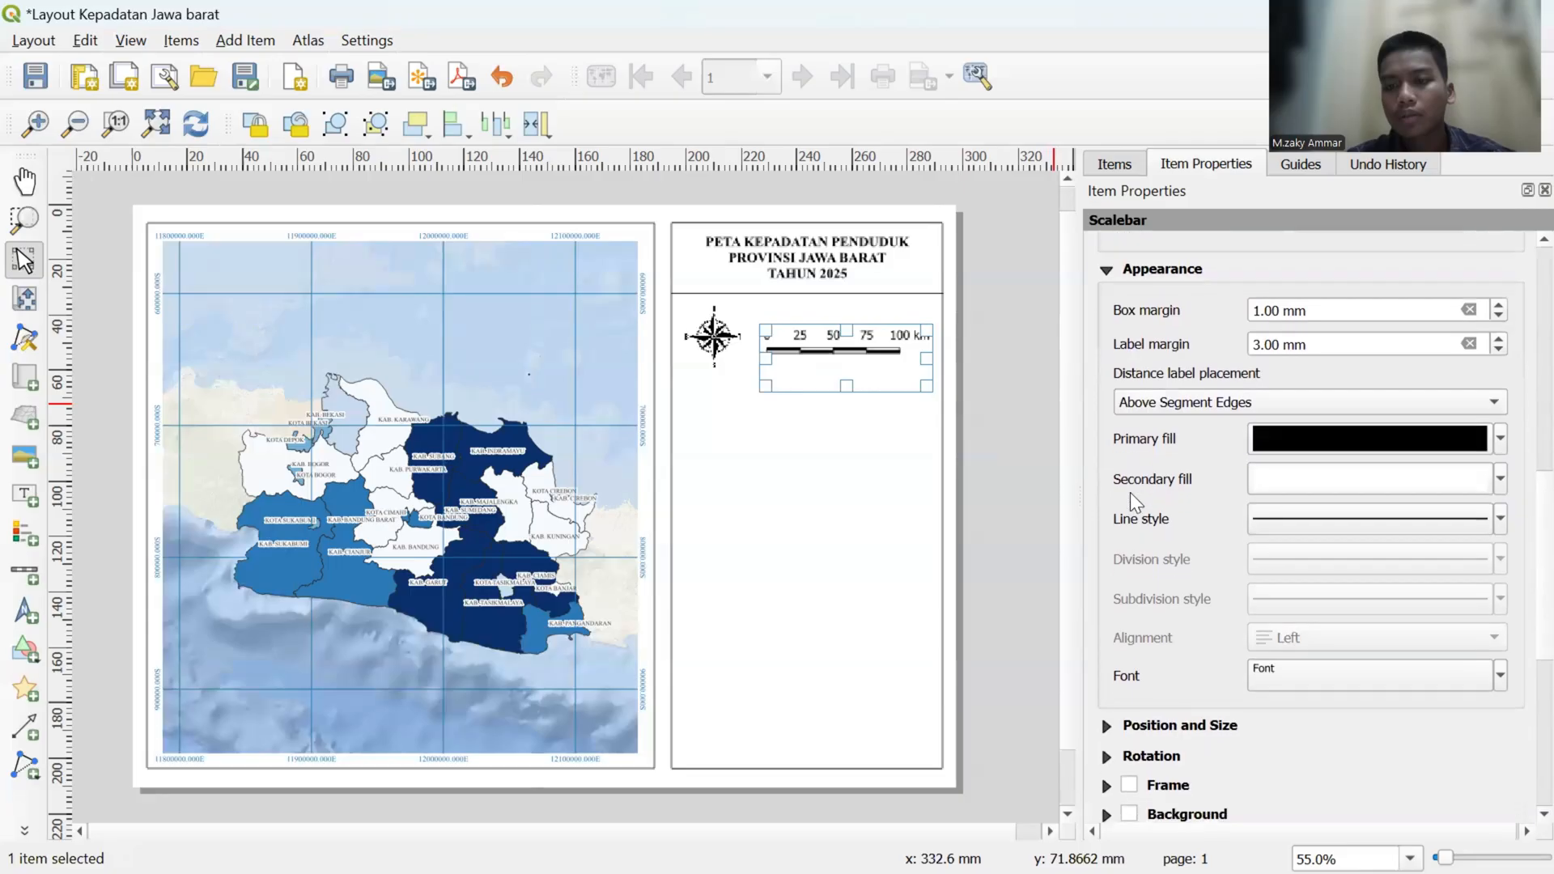
{"action": "scroll", "coordinate": [1130, 492], "scroll_direction": "down", "scroll_amount": 5}
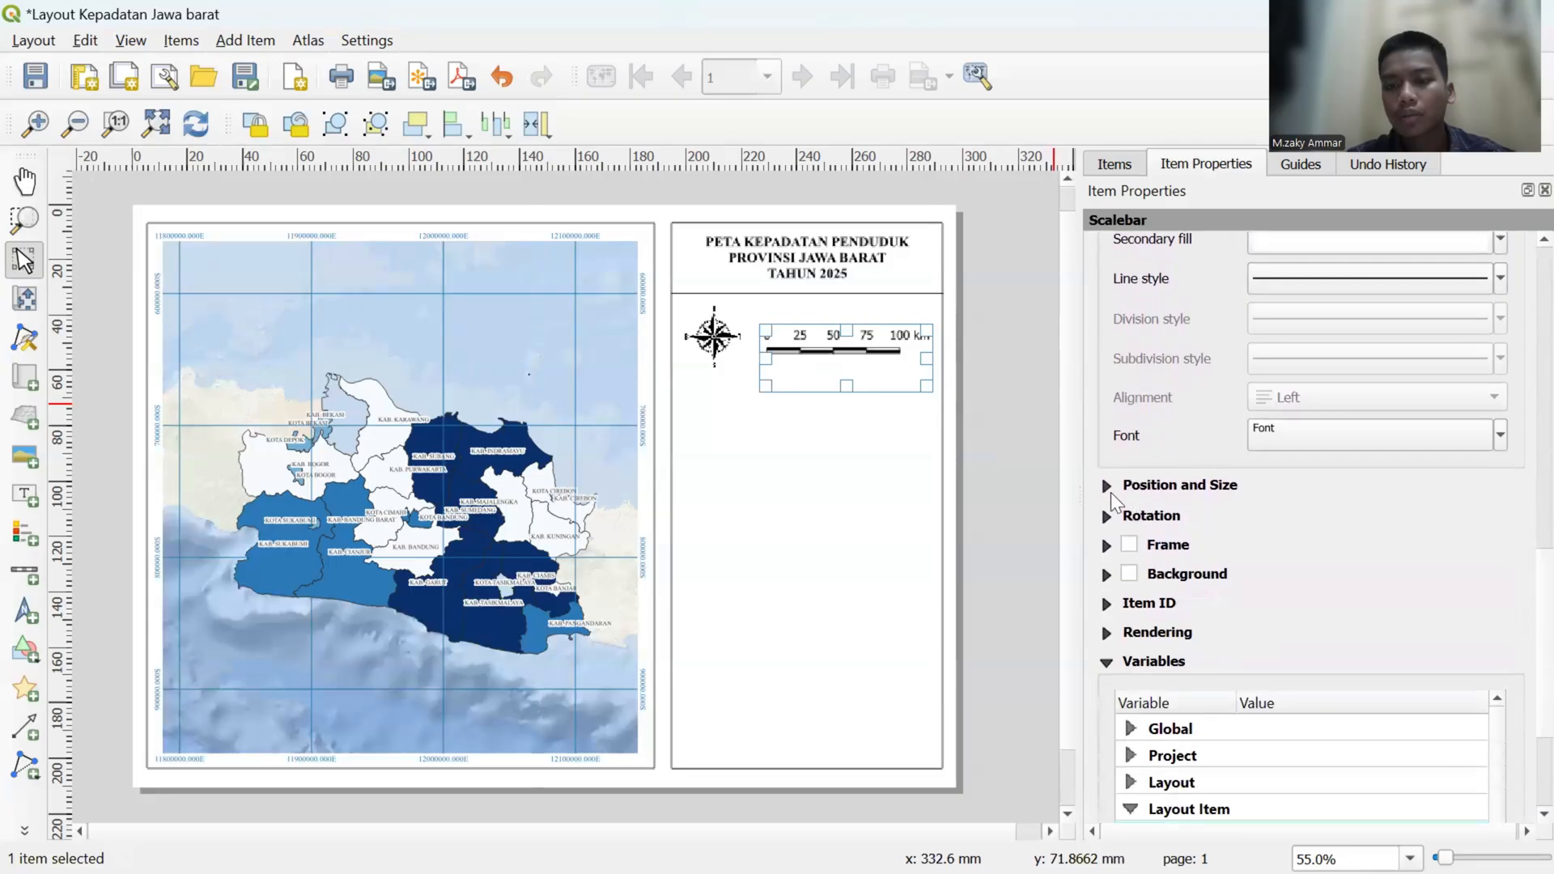
{"action": "left_click", "coordinate": [1107, 484]}
{"action": "scroll", "coordinate": [1108, 491], "scroll_direction": "down", "scroll_amount": 8}
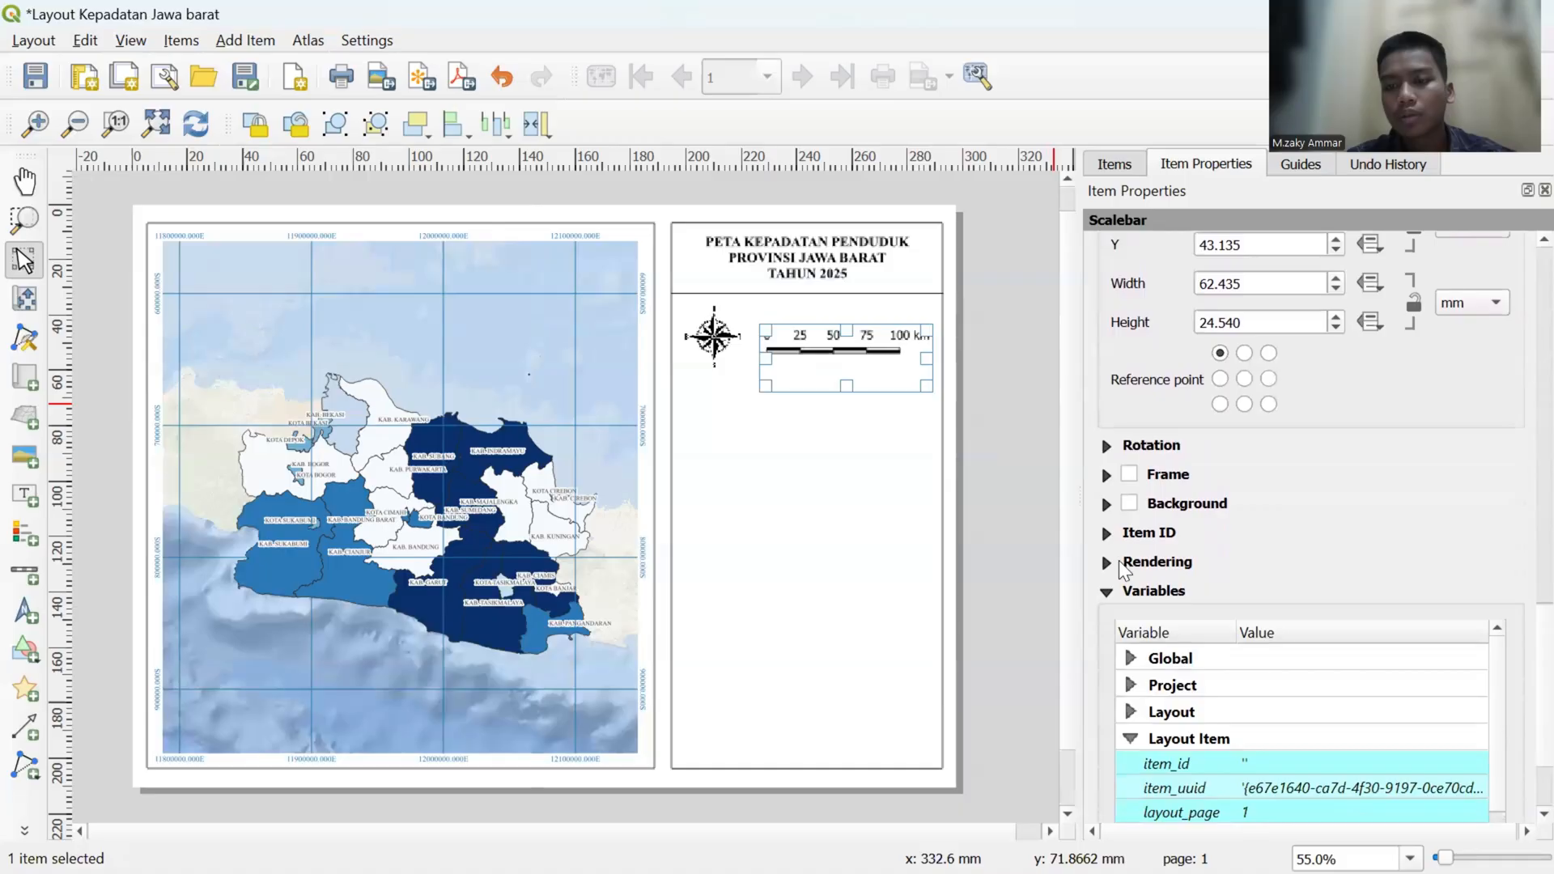
{"action": "scroll", "coordinate": [1118, 595], "scroll_direction": "down", "scroll_amount": 3}
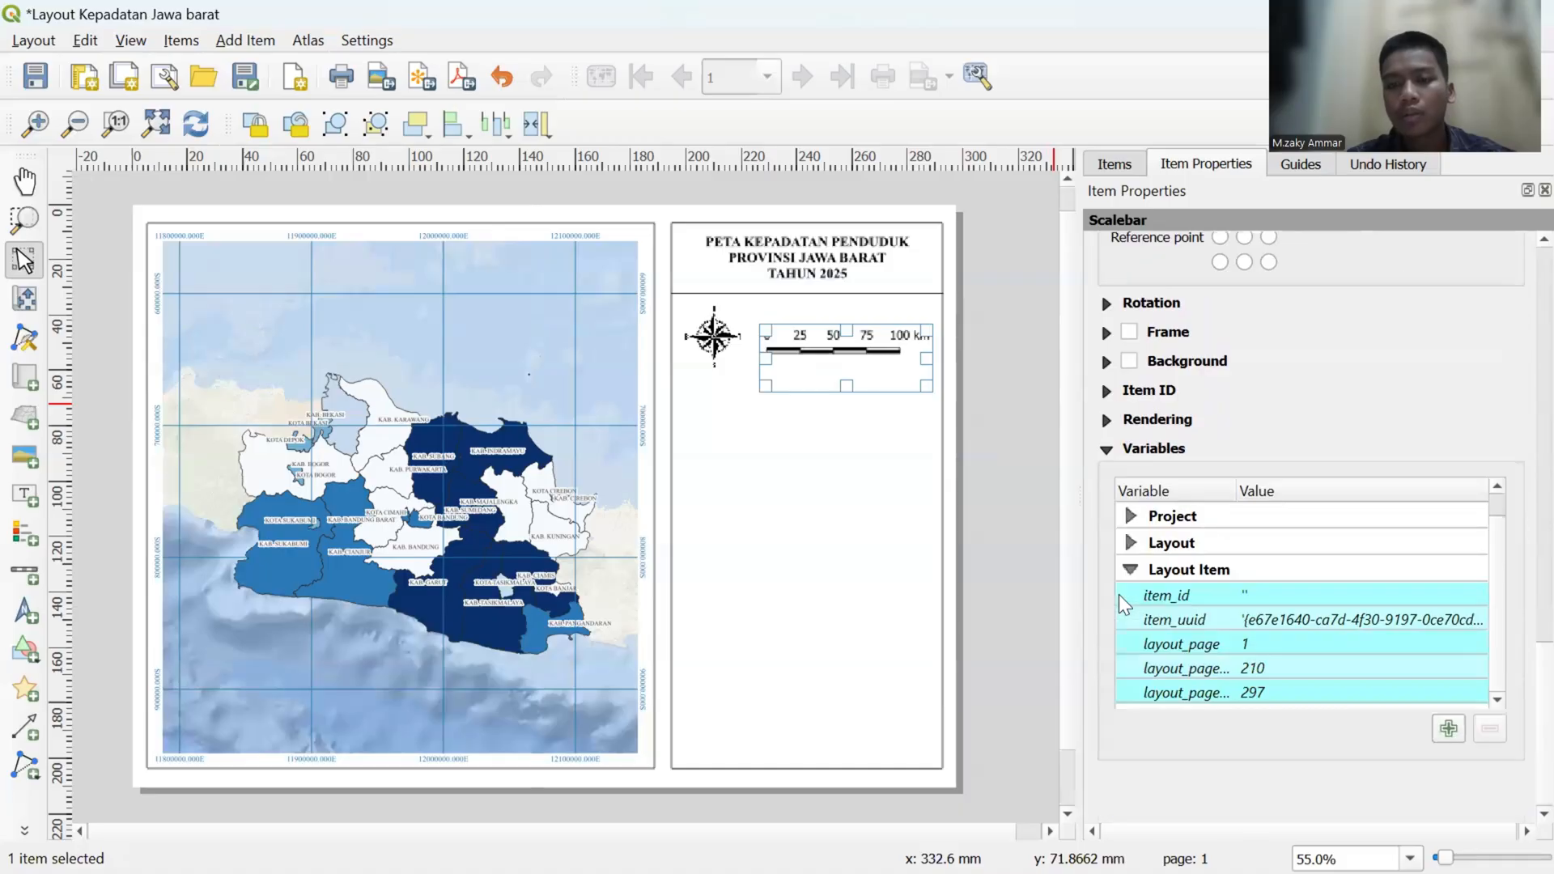
- Move the scale bar slightly closer to the compass picture
{"action": "left_click", "coordinate": [1036, 473]}
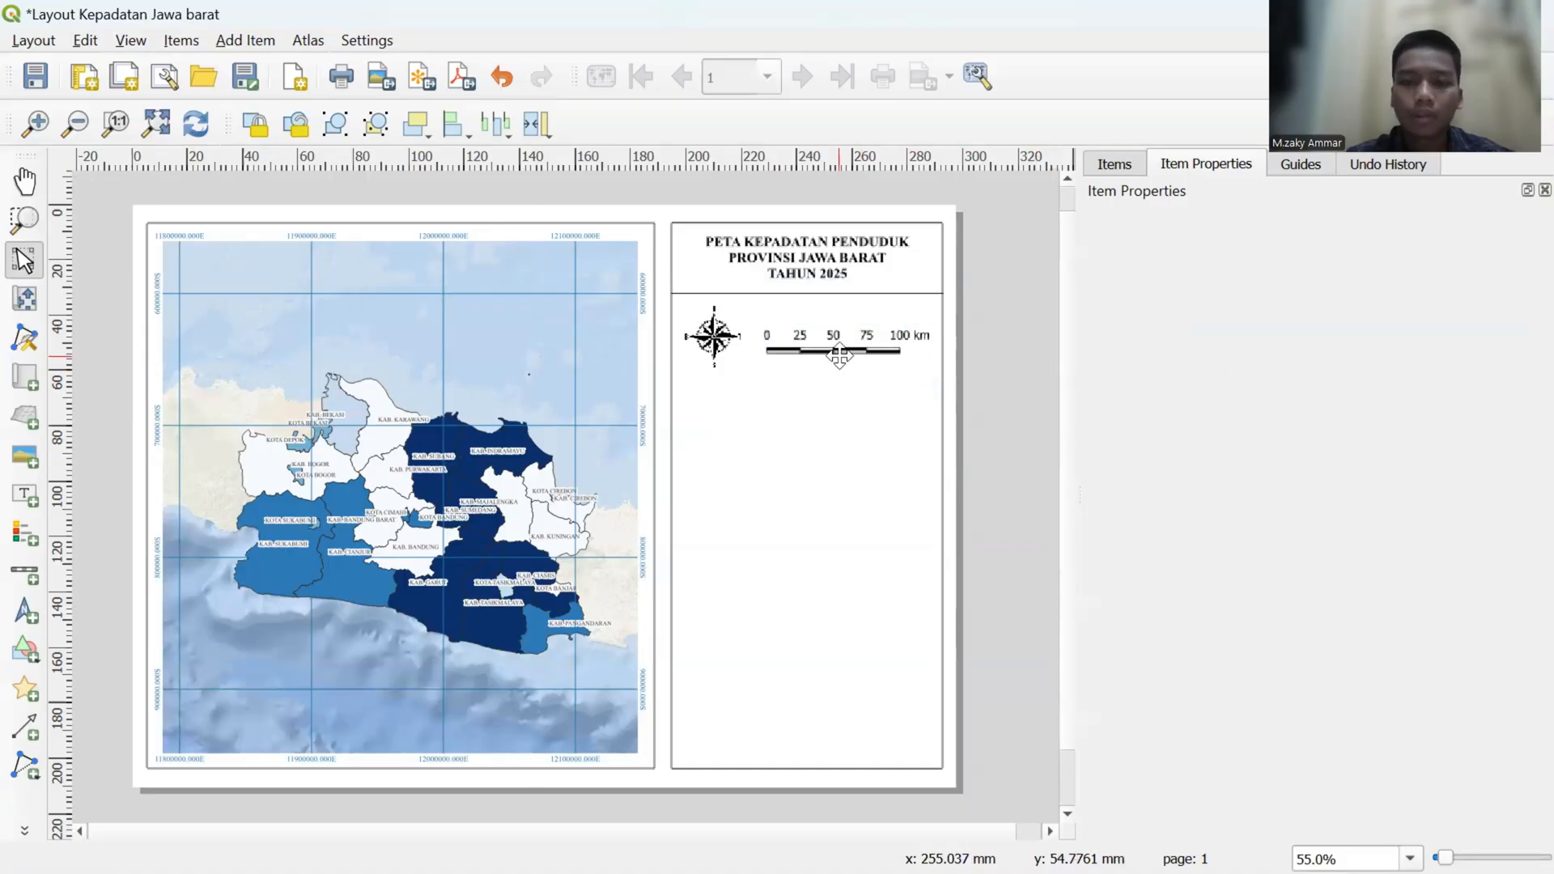
{"action": "left_click", "coordinate": [839, 354]}
{"action": "left_click_drag", "start_coordinate": [839, 354], "coordinate": [831, 356]}
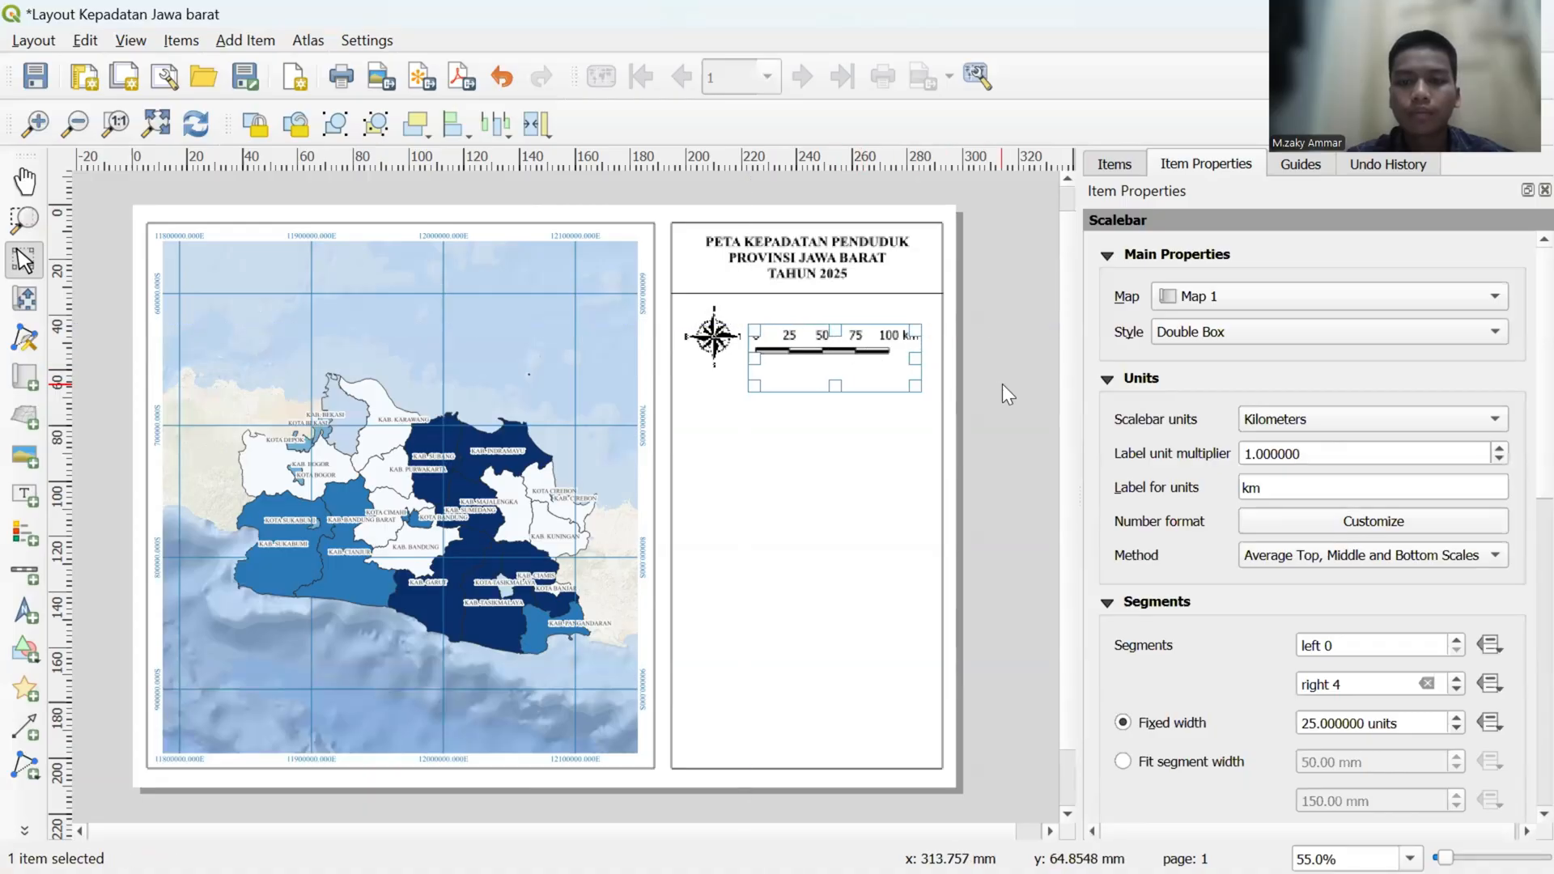
- Shift the scale bar slightly away from the compass picture
{"action": "left_click", "coordinate": [1002, 383]}
{"action": "left_click", "coordinate": [846, 354]}
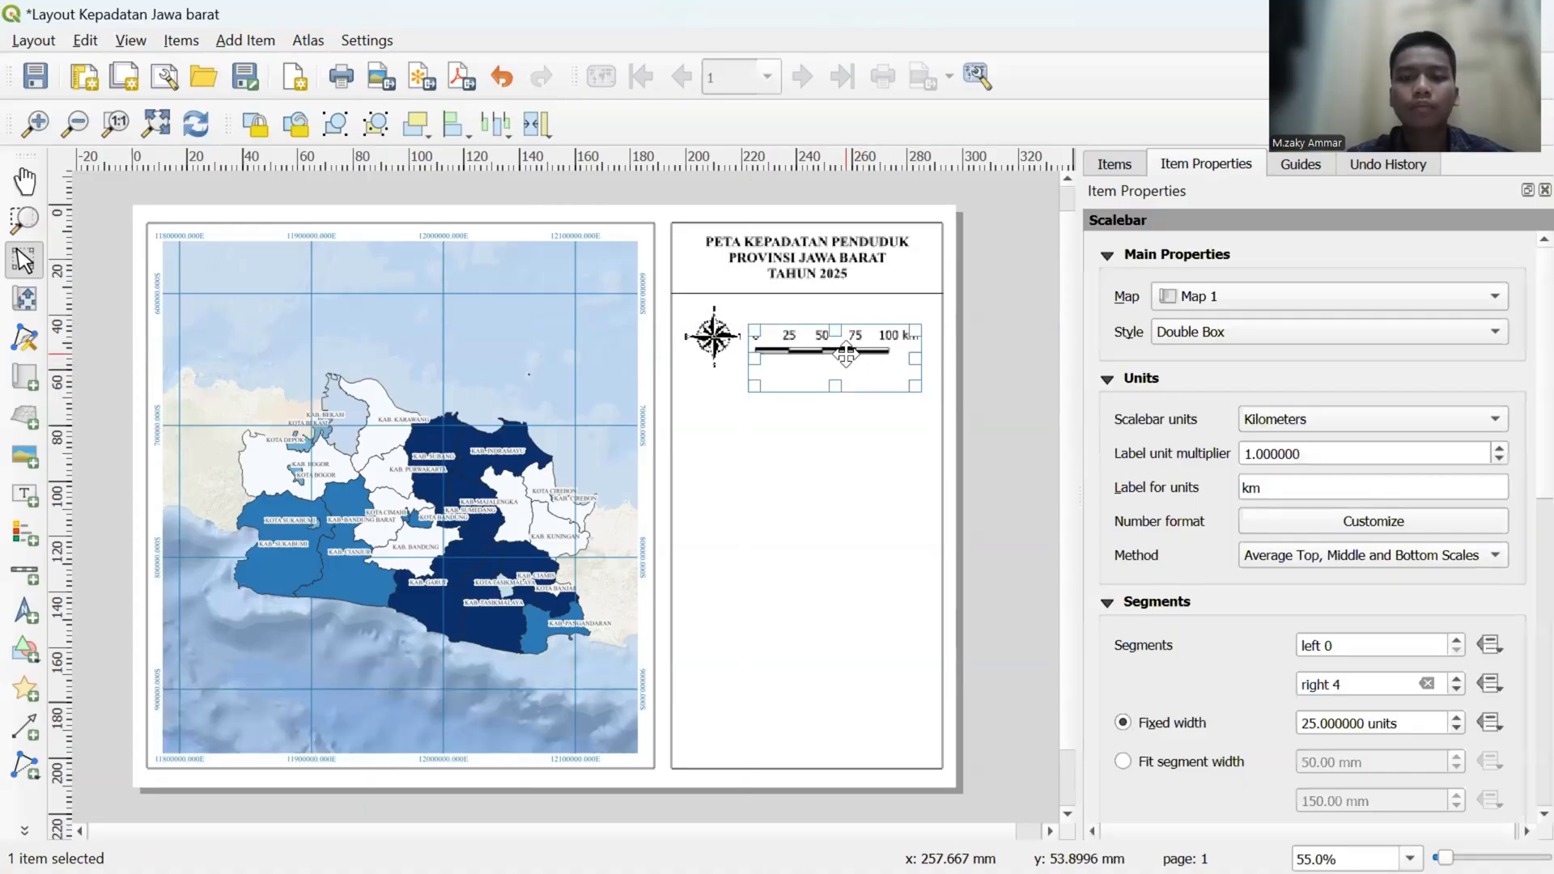
{"action": "left_click_drag", "start_coordinate": [846, 353], "coordinate": [852, 354]}
{"action": "left_click", "coordinate": [1025, 368]}
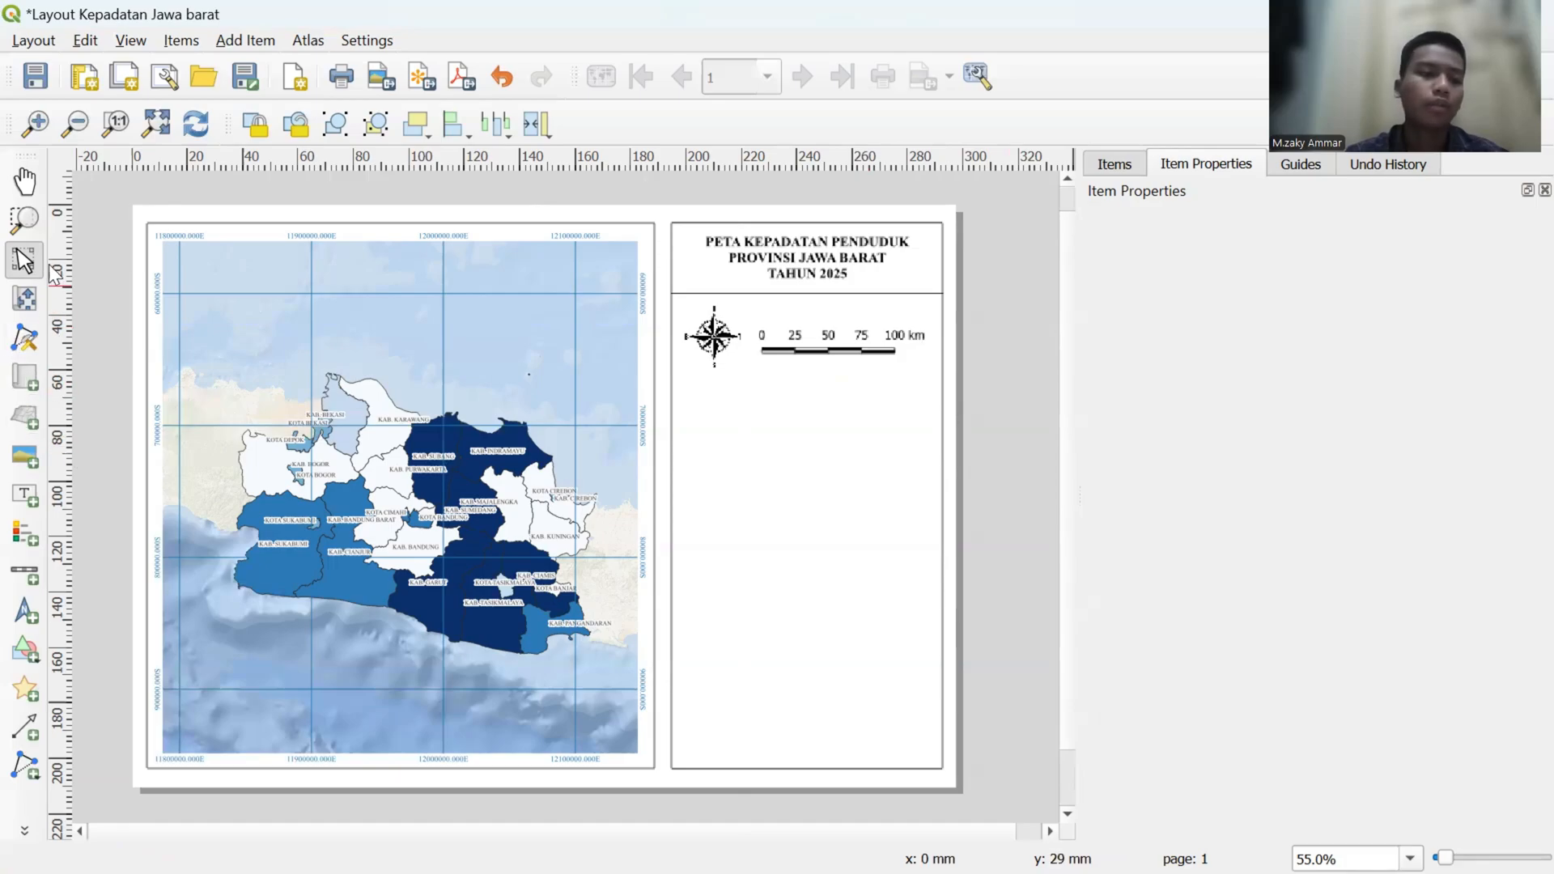
- Add a label reading "SKALA 1 : 2.000.000" and shrink its frame to a single line above the scale bar
{"action": "left_click", "coordinate": [27, 507]}
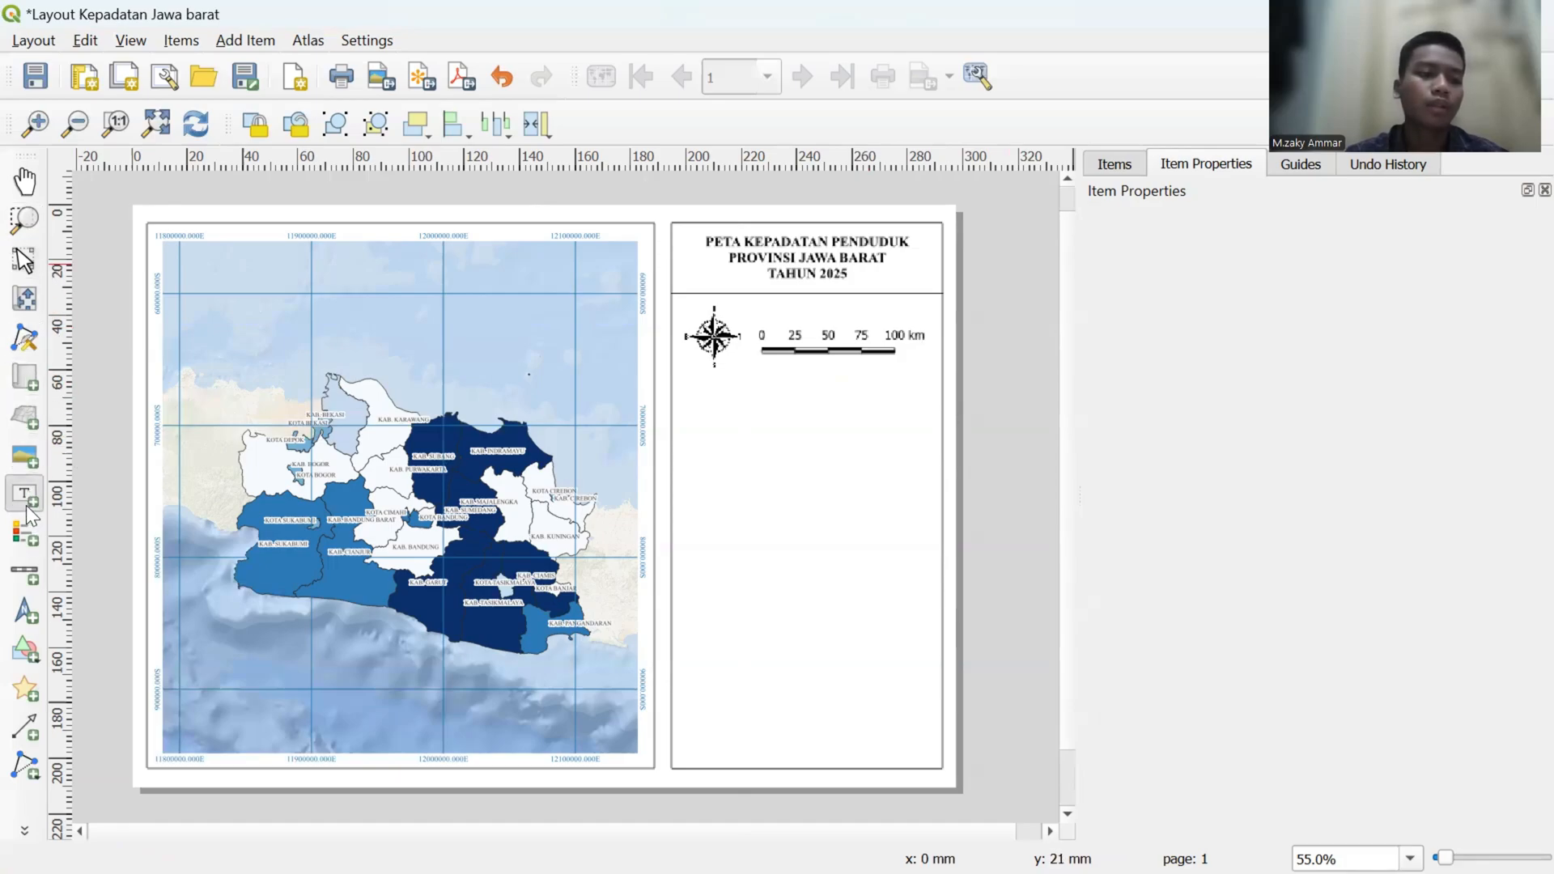
{"action": "left_click", "coordinate": [798, 310]}
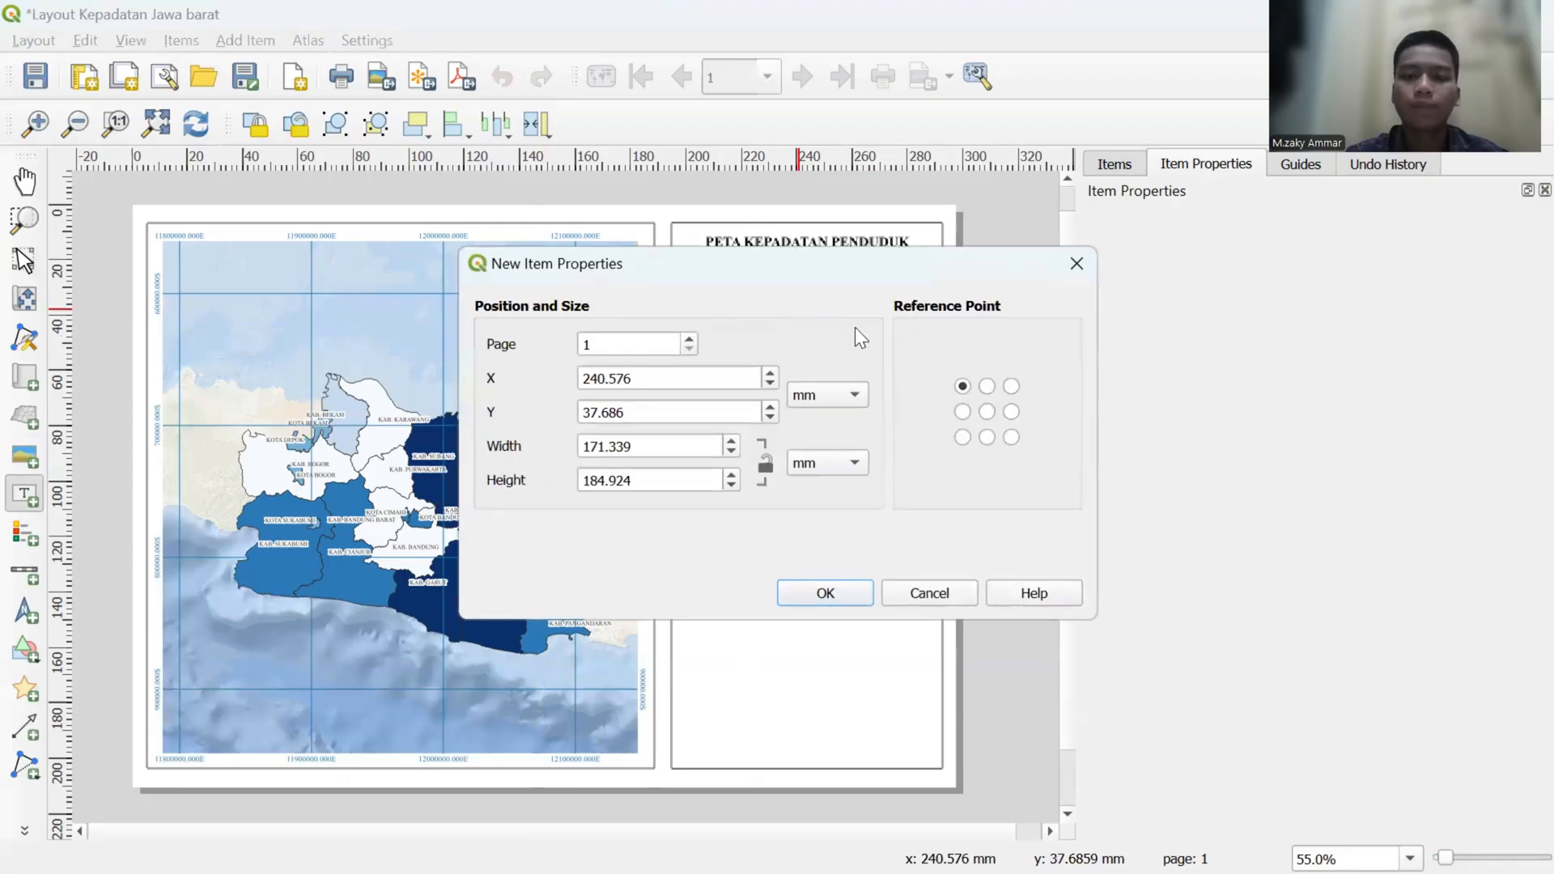
{"action": "left_click", "coordinate": [832, 586]}
{"action": "left_click_drag", "start_coordinate": [1200, 298], "coordinate": [1126, 299]}
{"action": "key", "text": "BackSpace"}
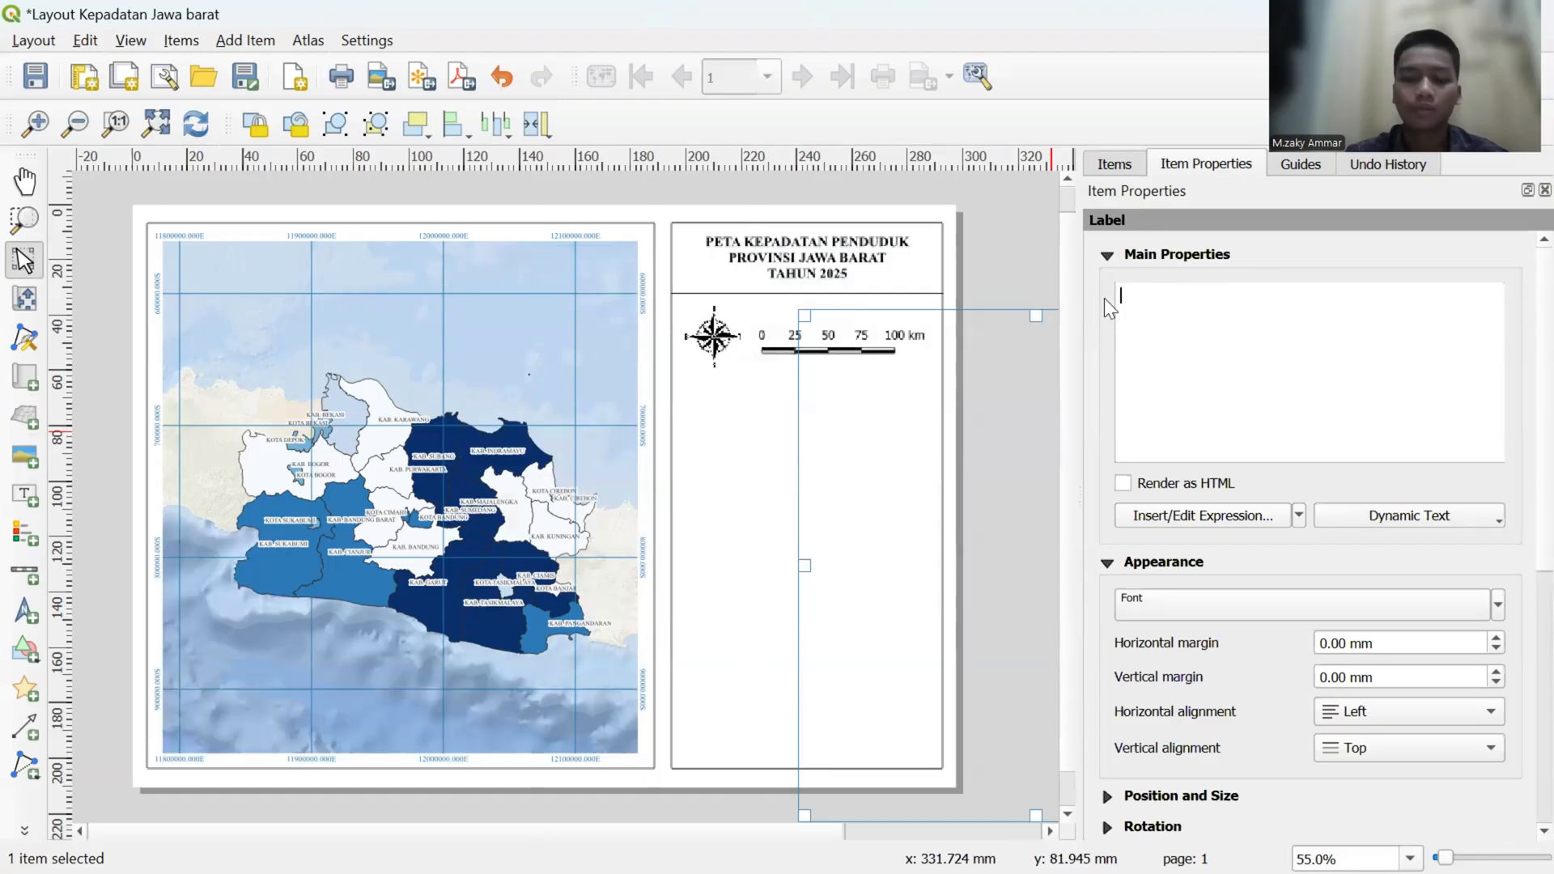
{"action": "key", "text": "Caps_Lock"}
{"action": "type", "text": "SKALA 1"}
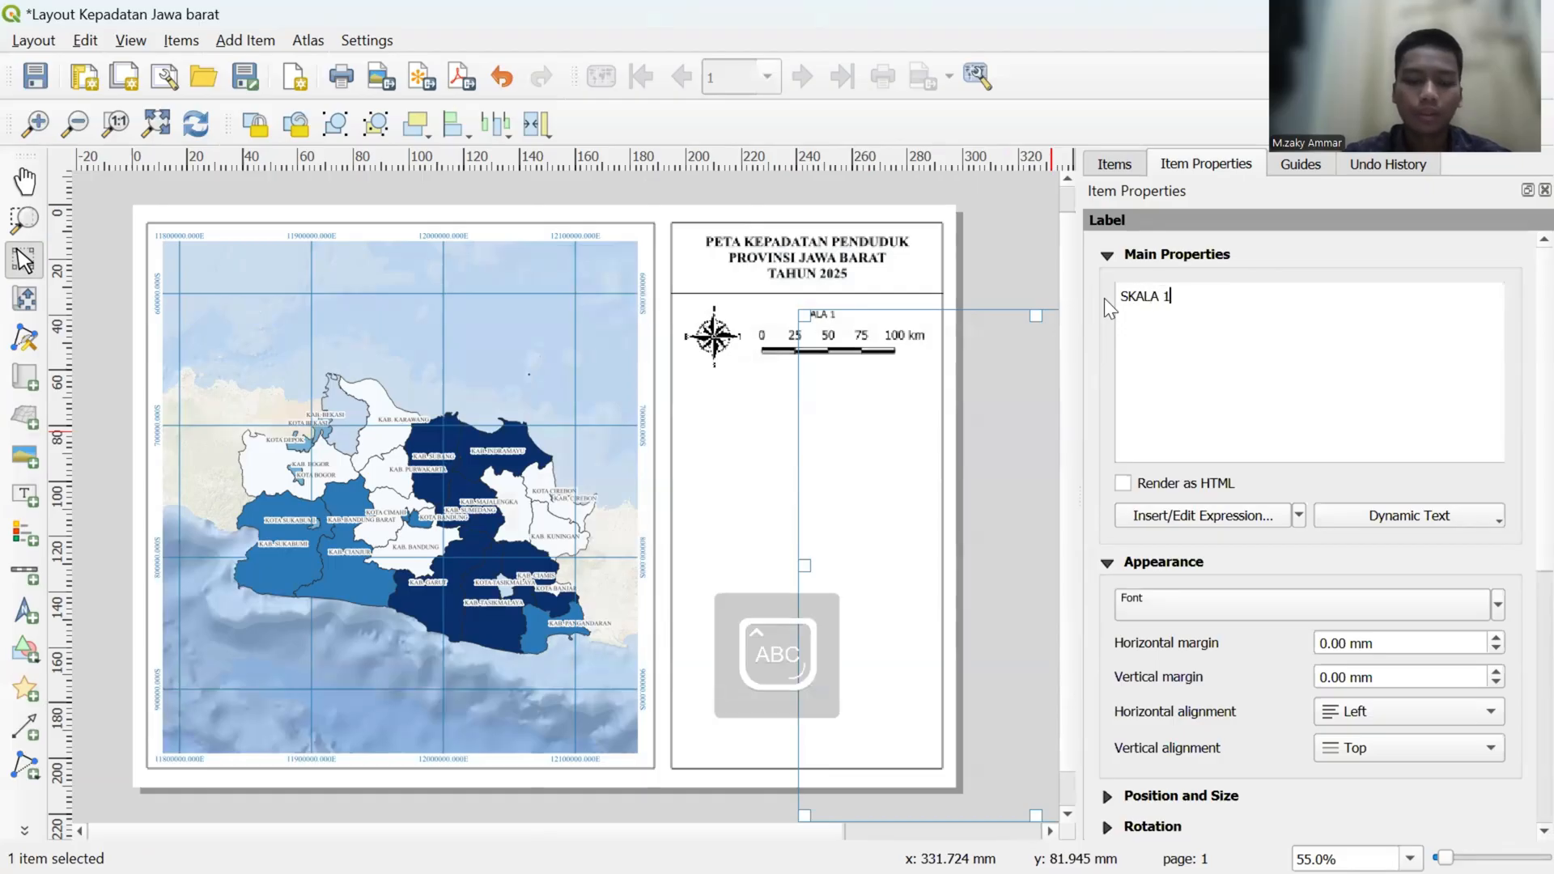
{"action": "type", "text": " : 2"}
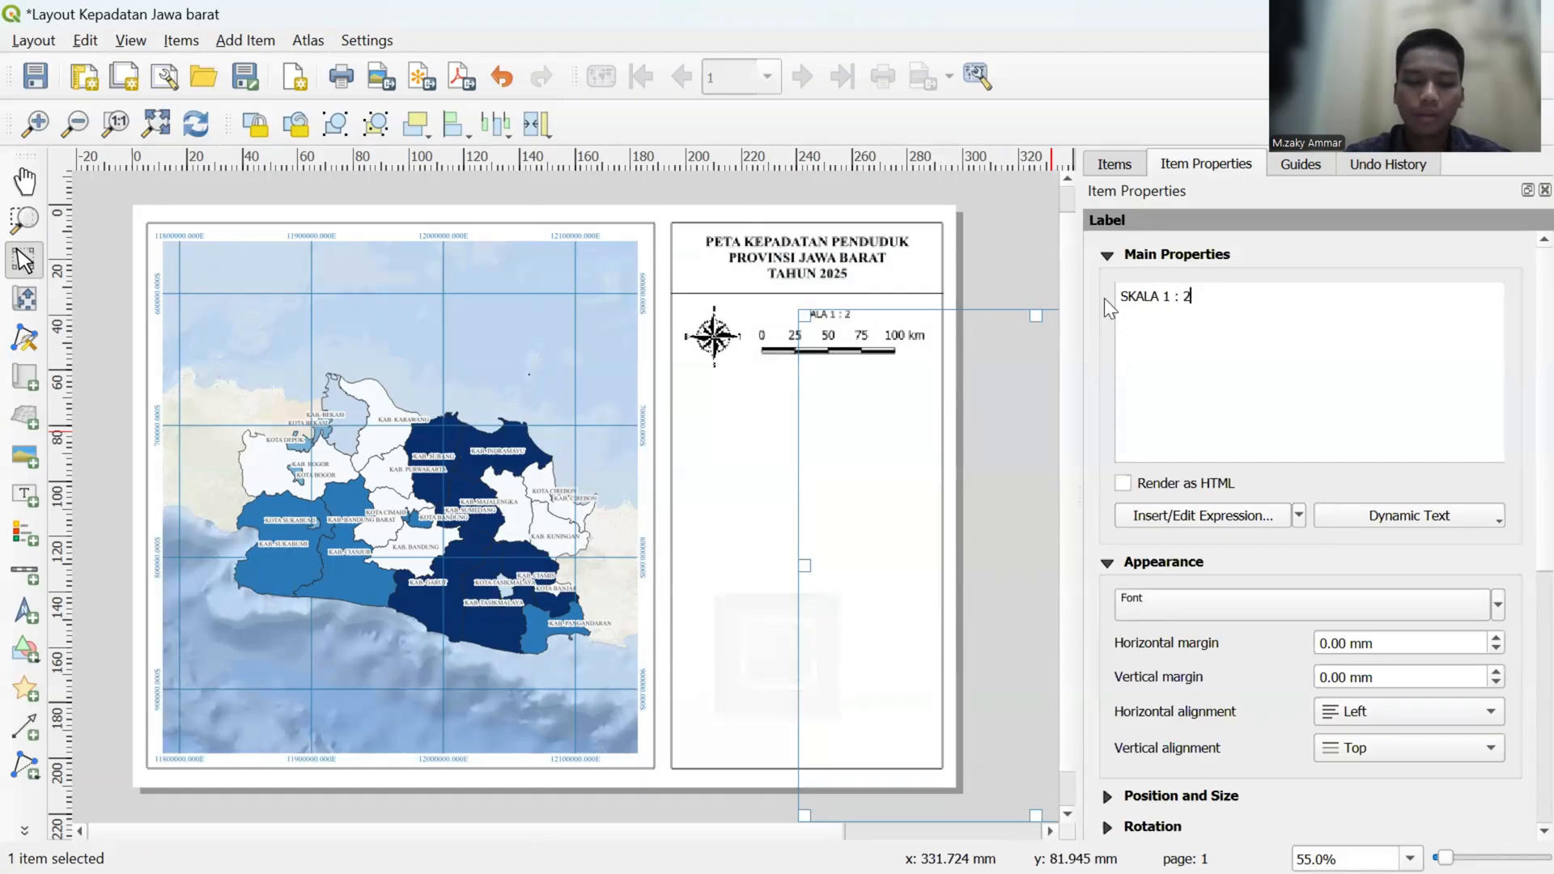
{"action": "type", "text": ".000.000"}
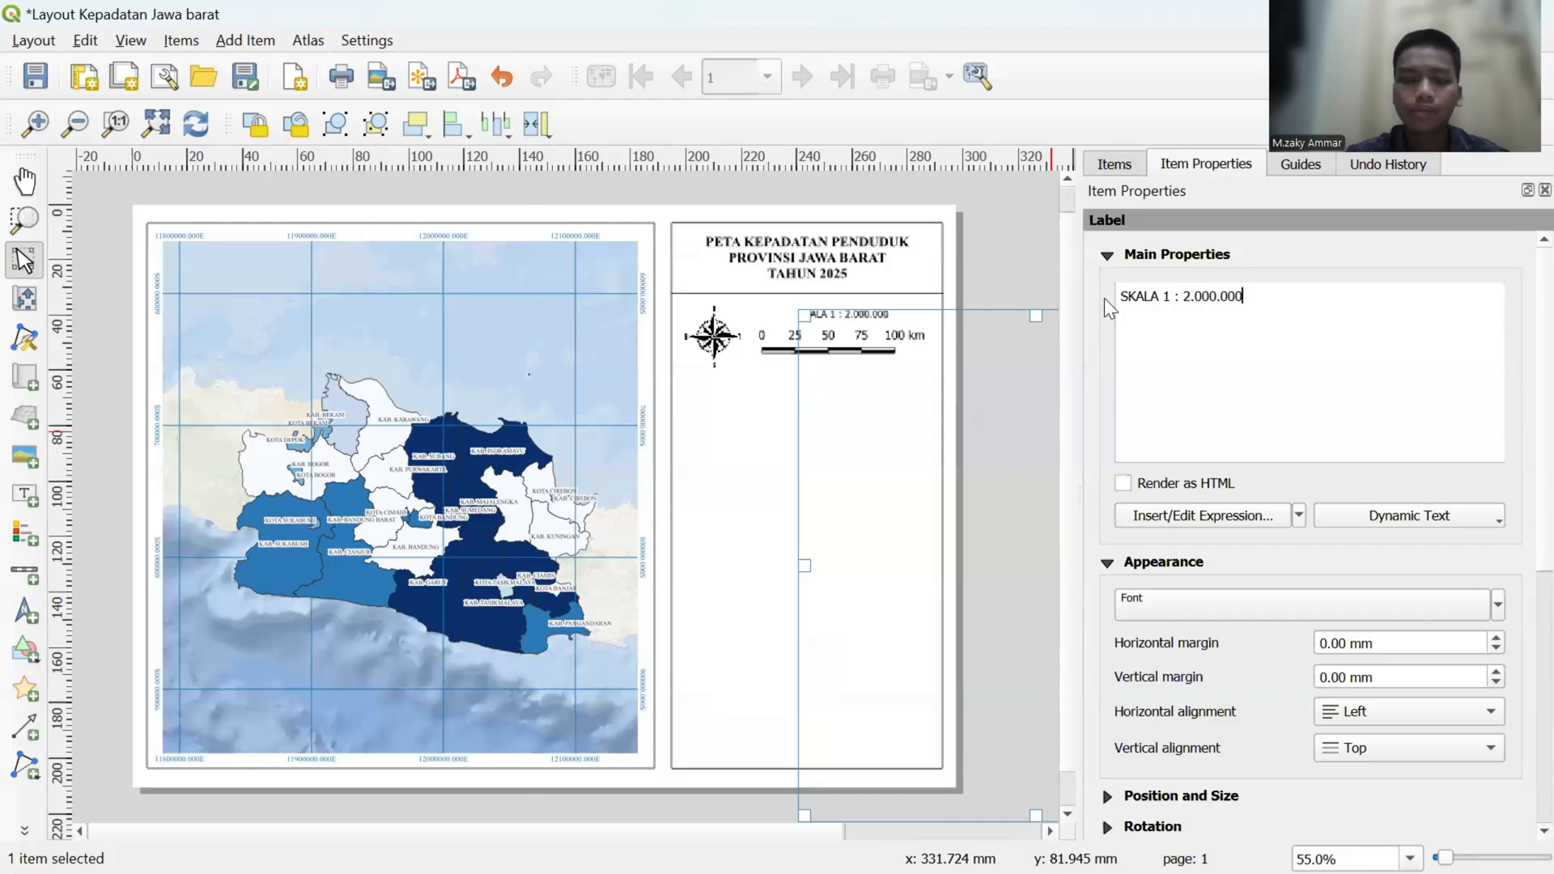
{"action": "key", "text": "Caps_Lock"}
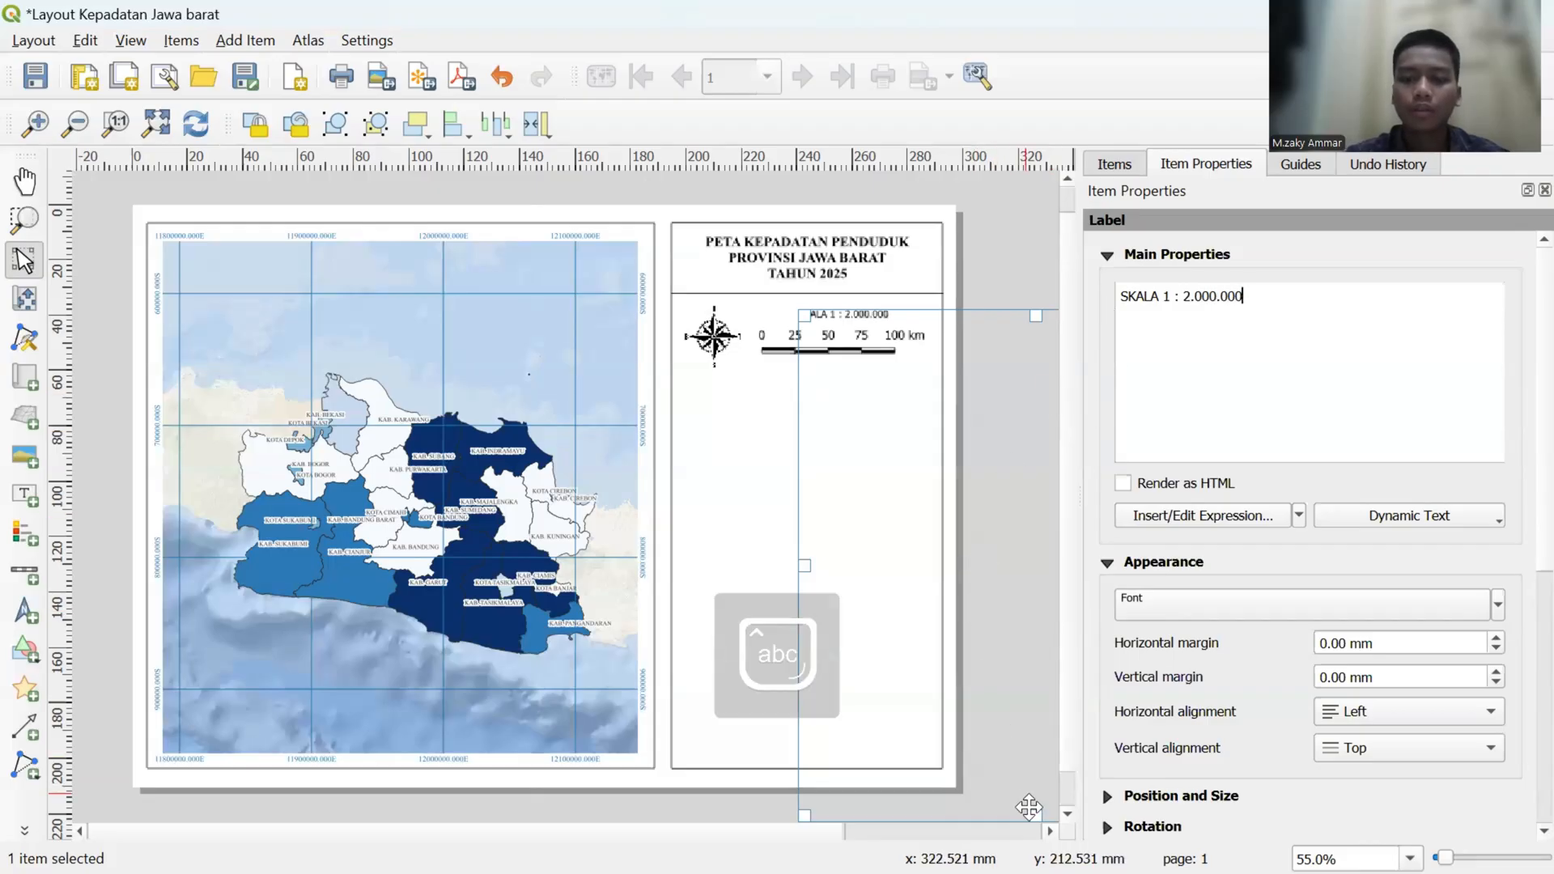
{"action": "left_click_drag", "start_coordinate": [1035, 815], "coordinate": [999, 299]}
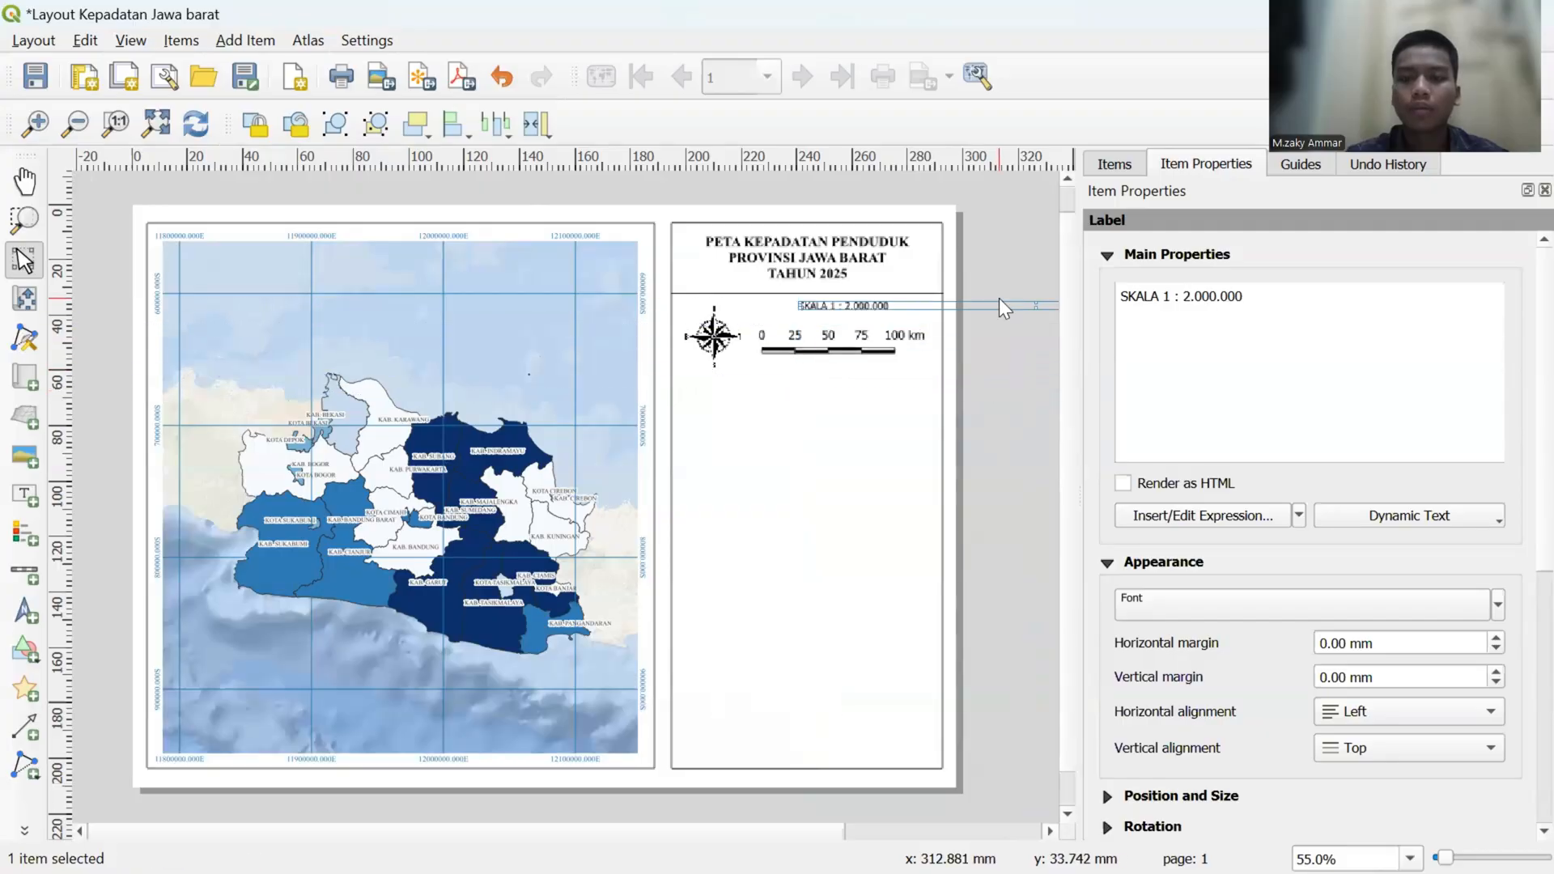
- Set the scale label's font to Times New Roman at 11 points
{"action": "left_click", "coordinate": [1301, 600]}
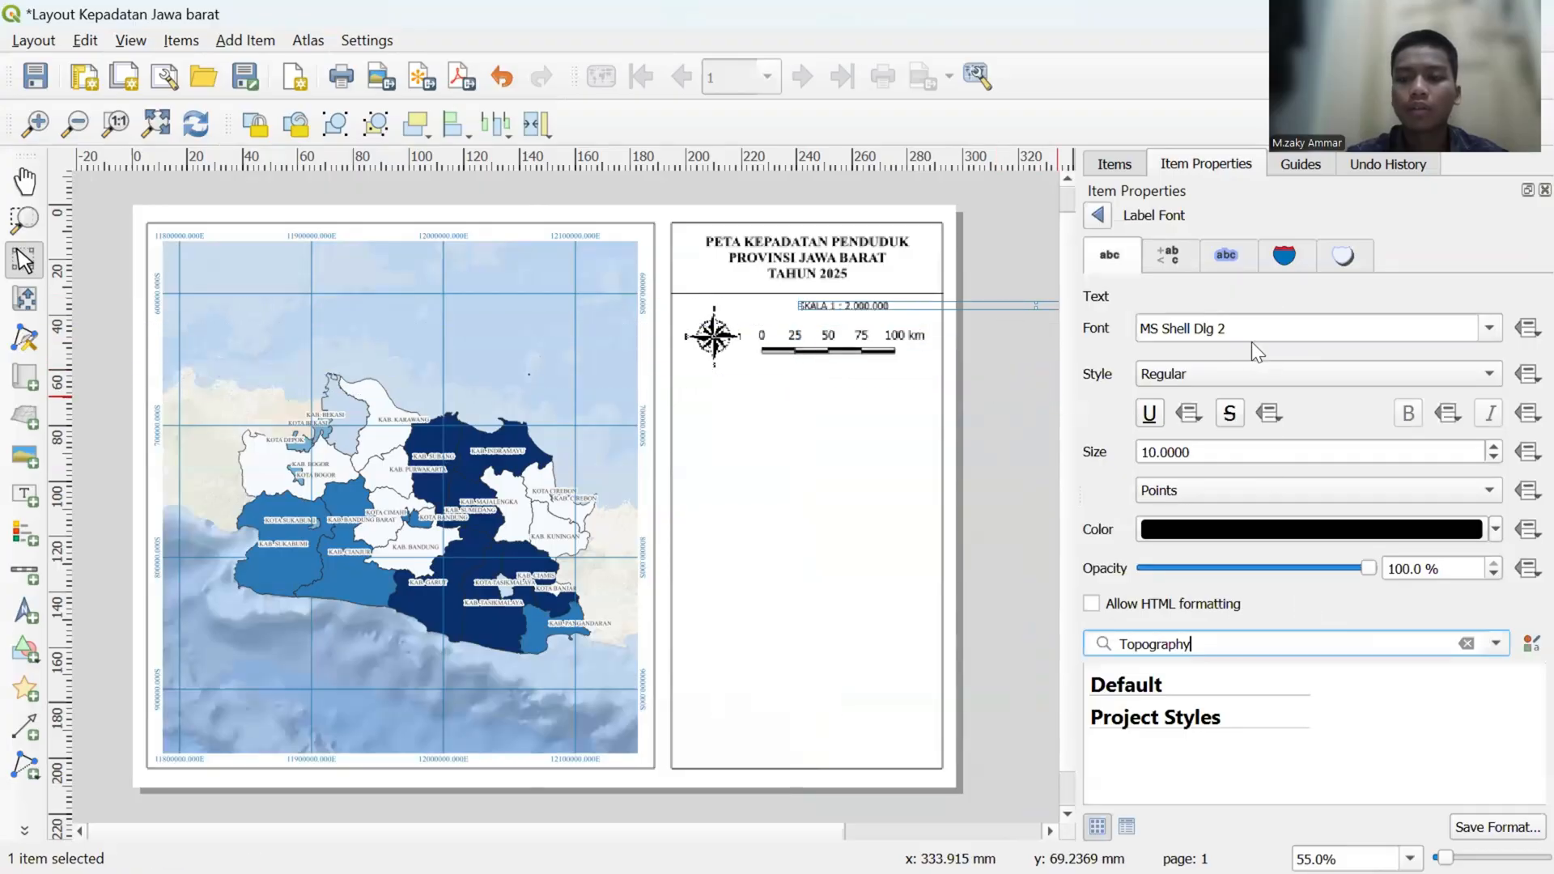
{"action": "left_click_drag", "start_coordinate": [1255, 335], "coordinate": [1135, 332]}
{"action": "key", "text": "BackSpace"}
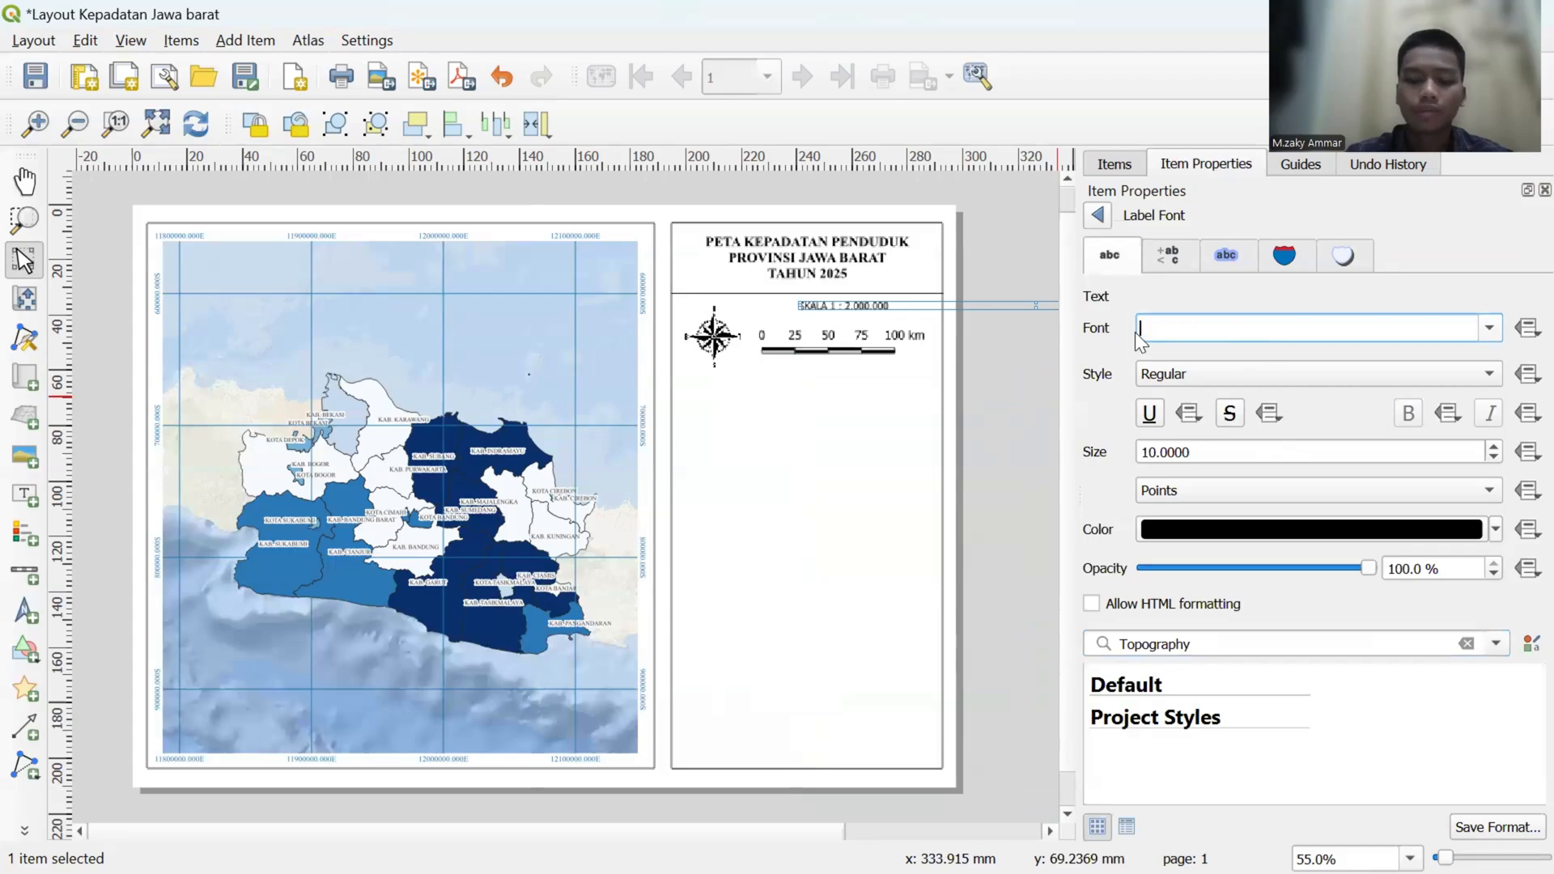
{"action": "type", "text": "tim"}
{"action": "key", "text": "Return"}
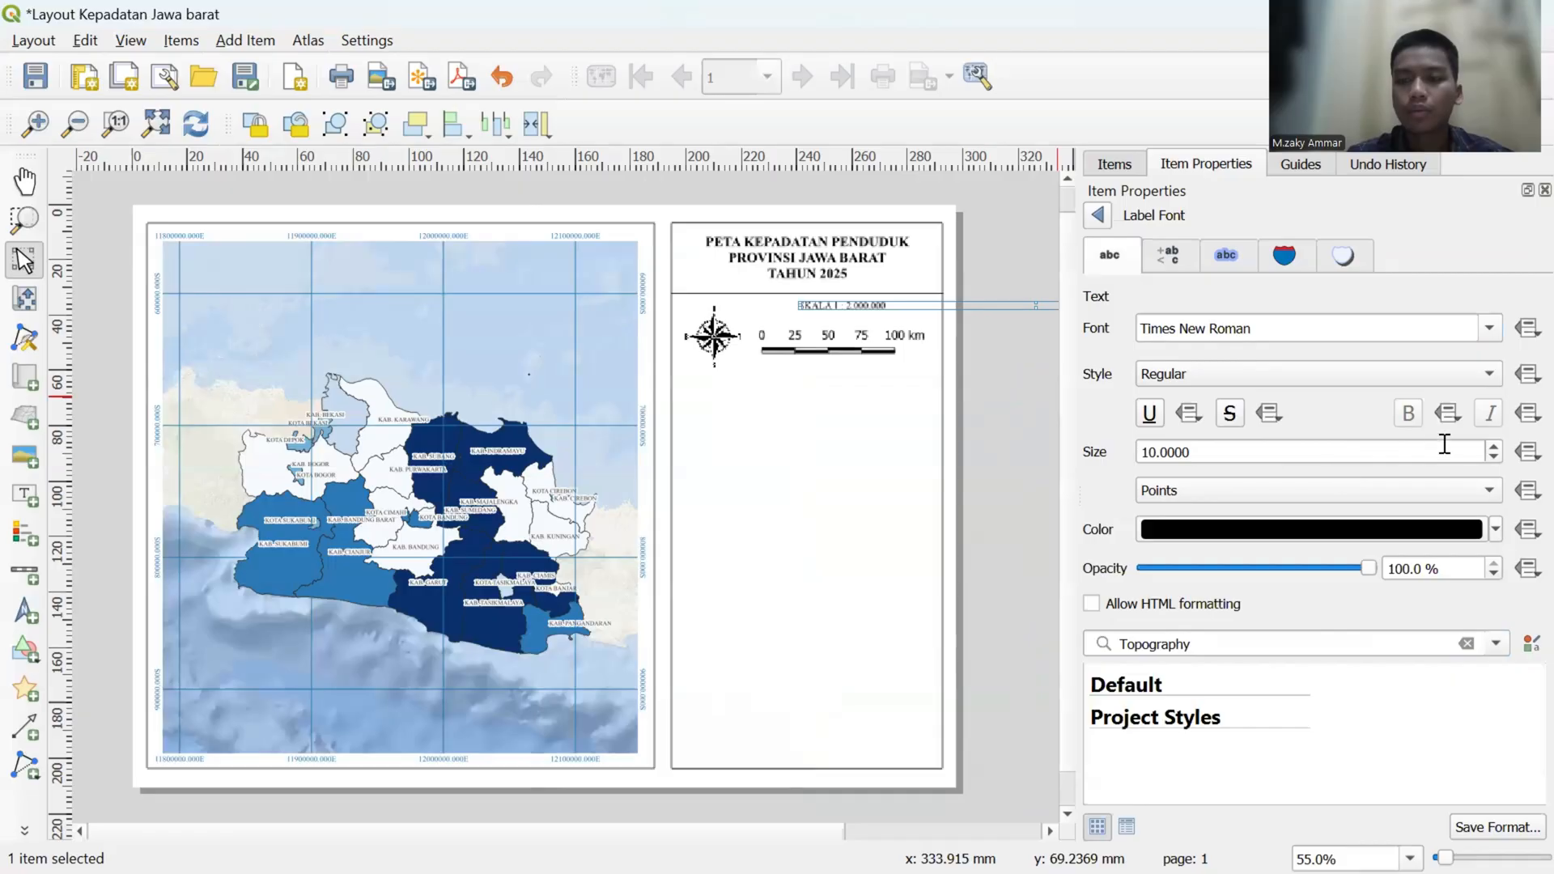
{"action": "left_click", "coordinate": [1494, 447]}
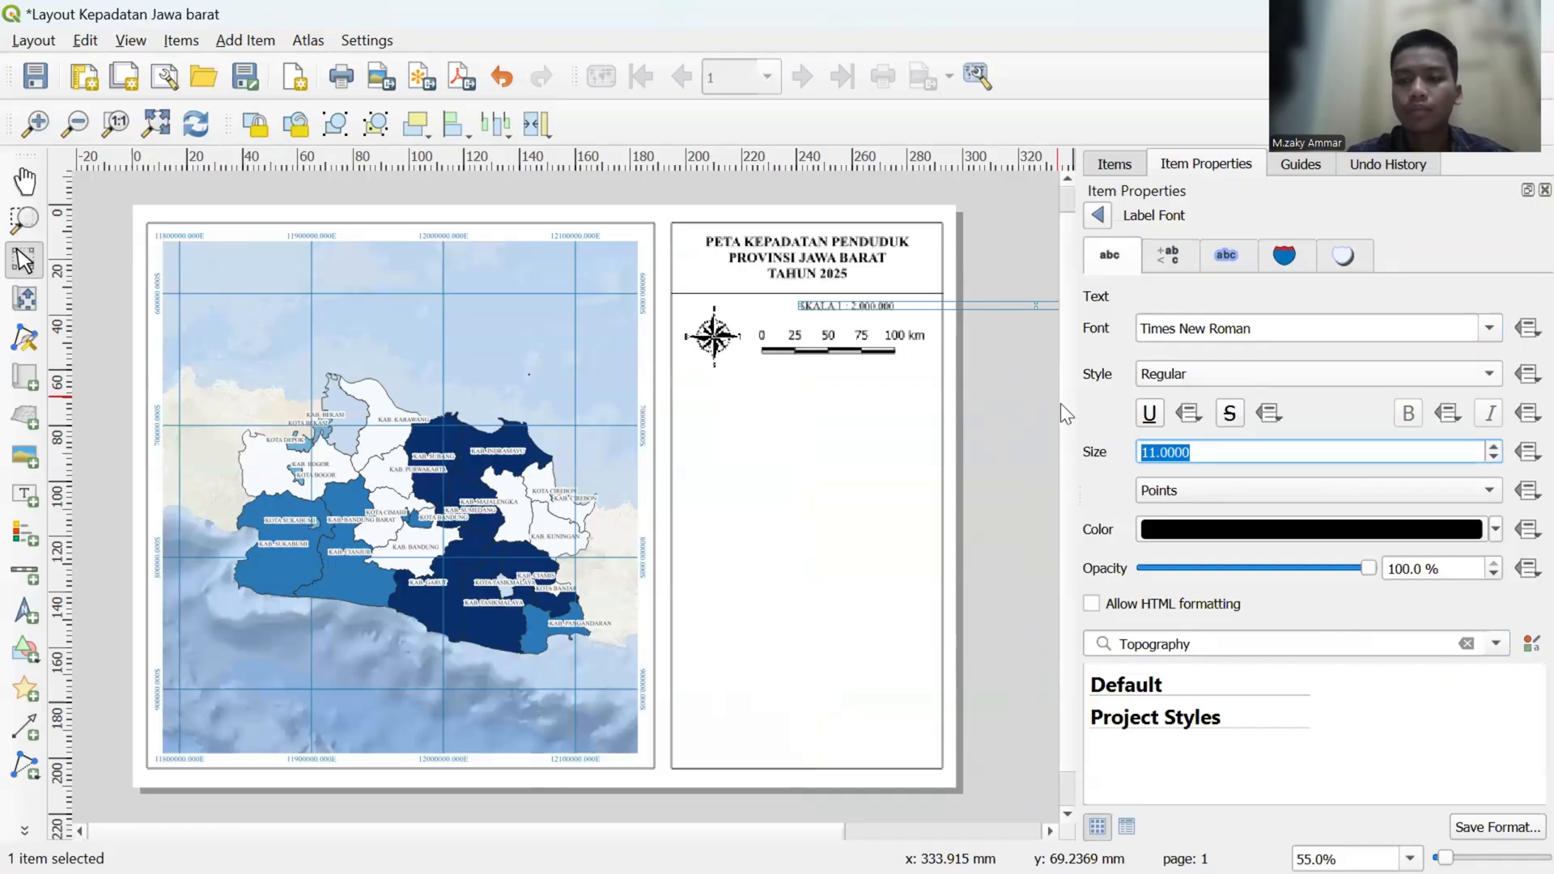
{"action": "left_click", "coordinate": [1020, 395]}
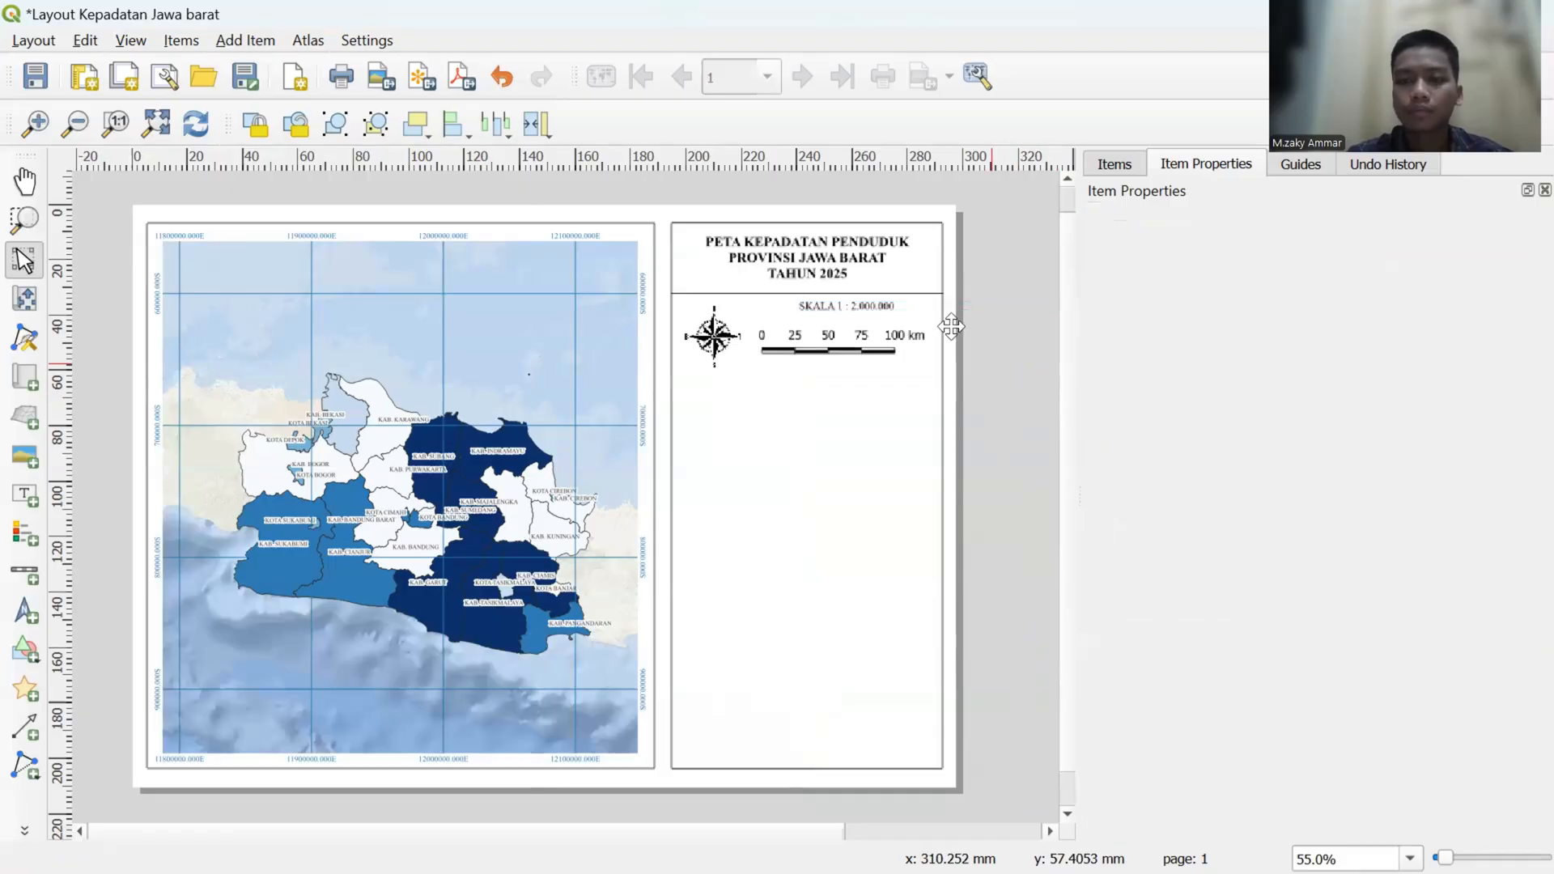
- Reposition the "SKALA 1 : 2.000.000" label so it sits centred just above the scale bar
{"action": "left_click", "coordinate": [866, 307]}
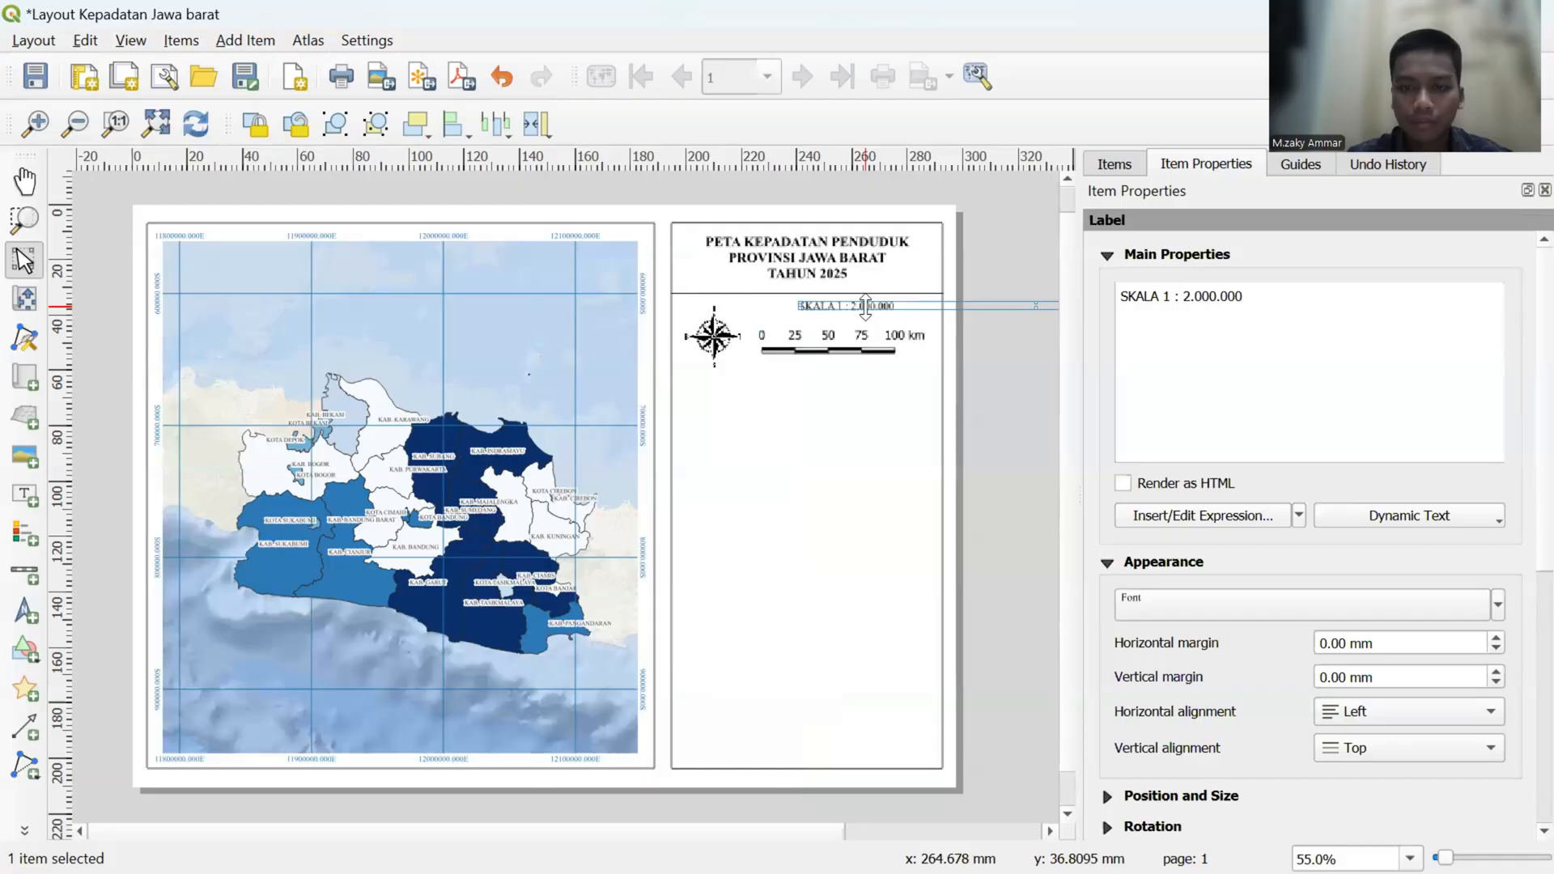
{"action": "key", "text": "Left"}
{"action": "key", "text": "Left"}
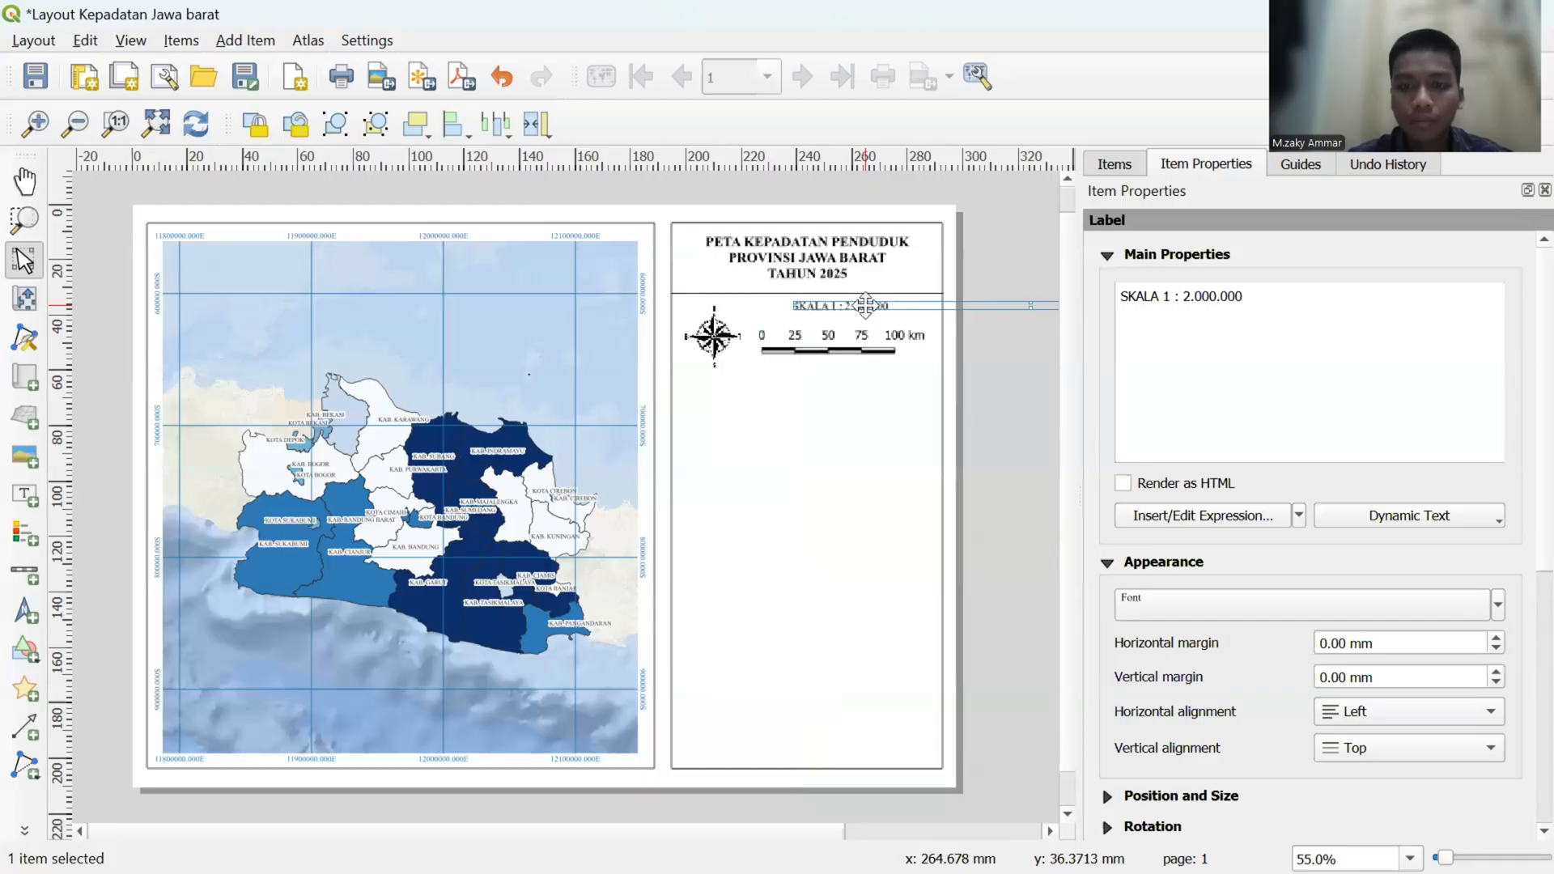
{"action": "key", "text": "Left"}
{"action": "key", "text": "Left"}
{"action": "key", "text": "Left"}
{"action": "key", "text": "Left"}
{"action": "key", "text": "Left"}
{"action": "key", "text": "Down"}
{"action": "key", "text": "Down"}
{"action": "key", "text": "Down"}
{"action": "key", "text": "Down"}
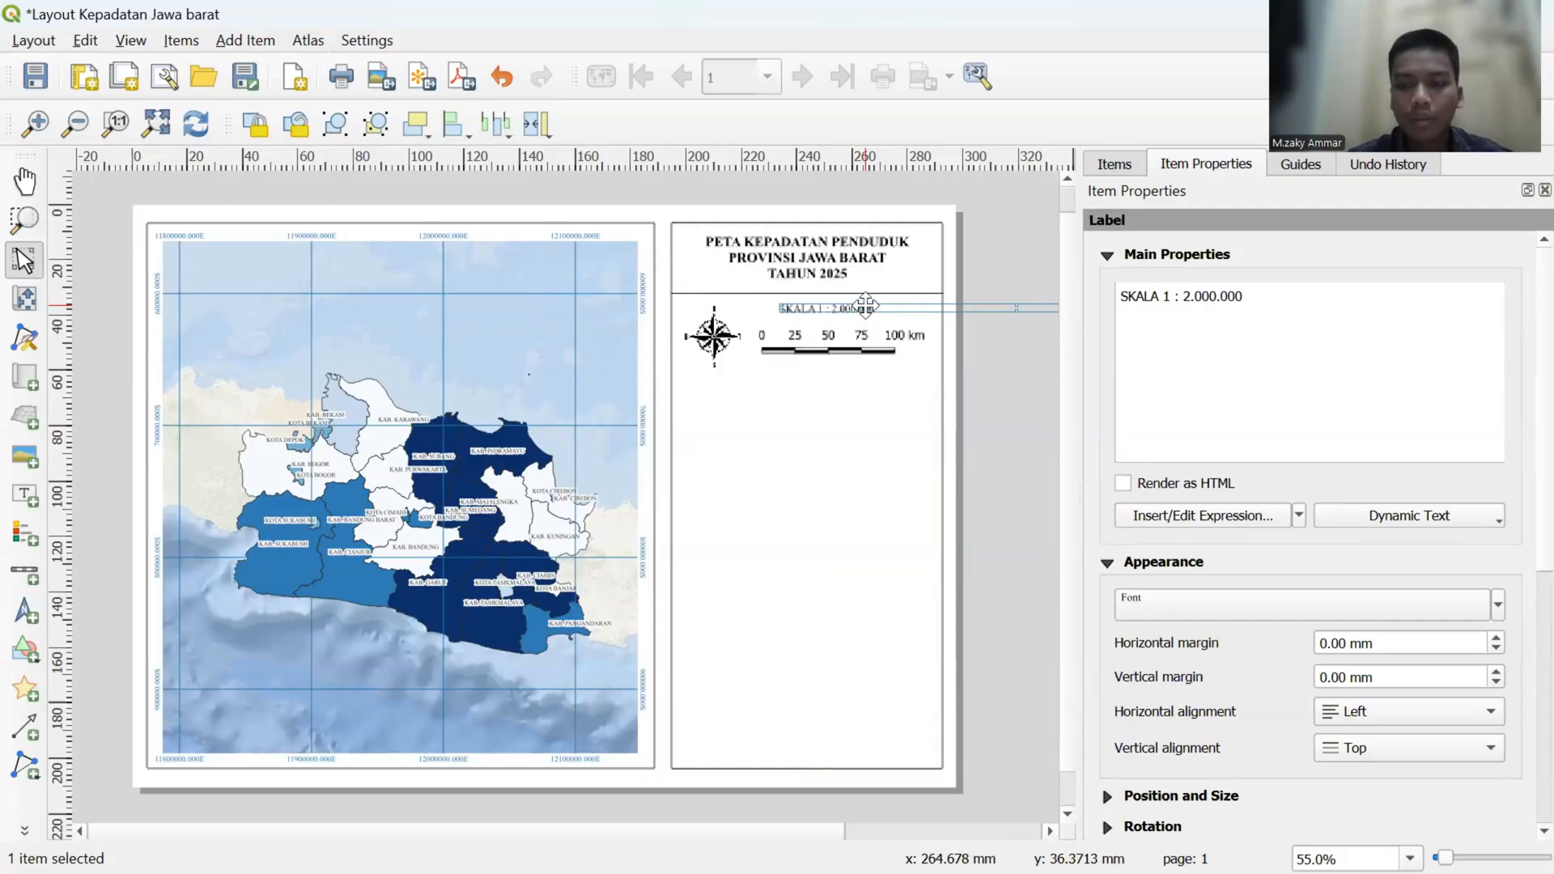
{"action": "key", "text": "Left"}
{"action": "key", "text": "Right"}
{"action": "key", "text": "Right"}
{"action": "key", "text": "Right"}
{"action": "key", "text": "Right"}
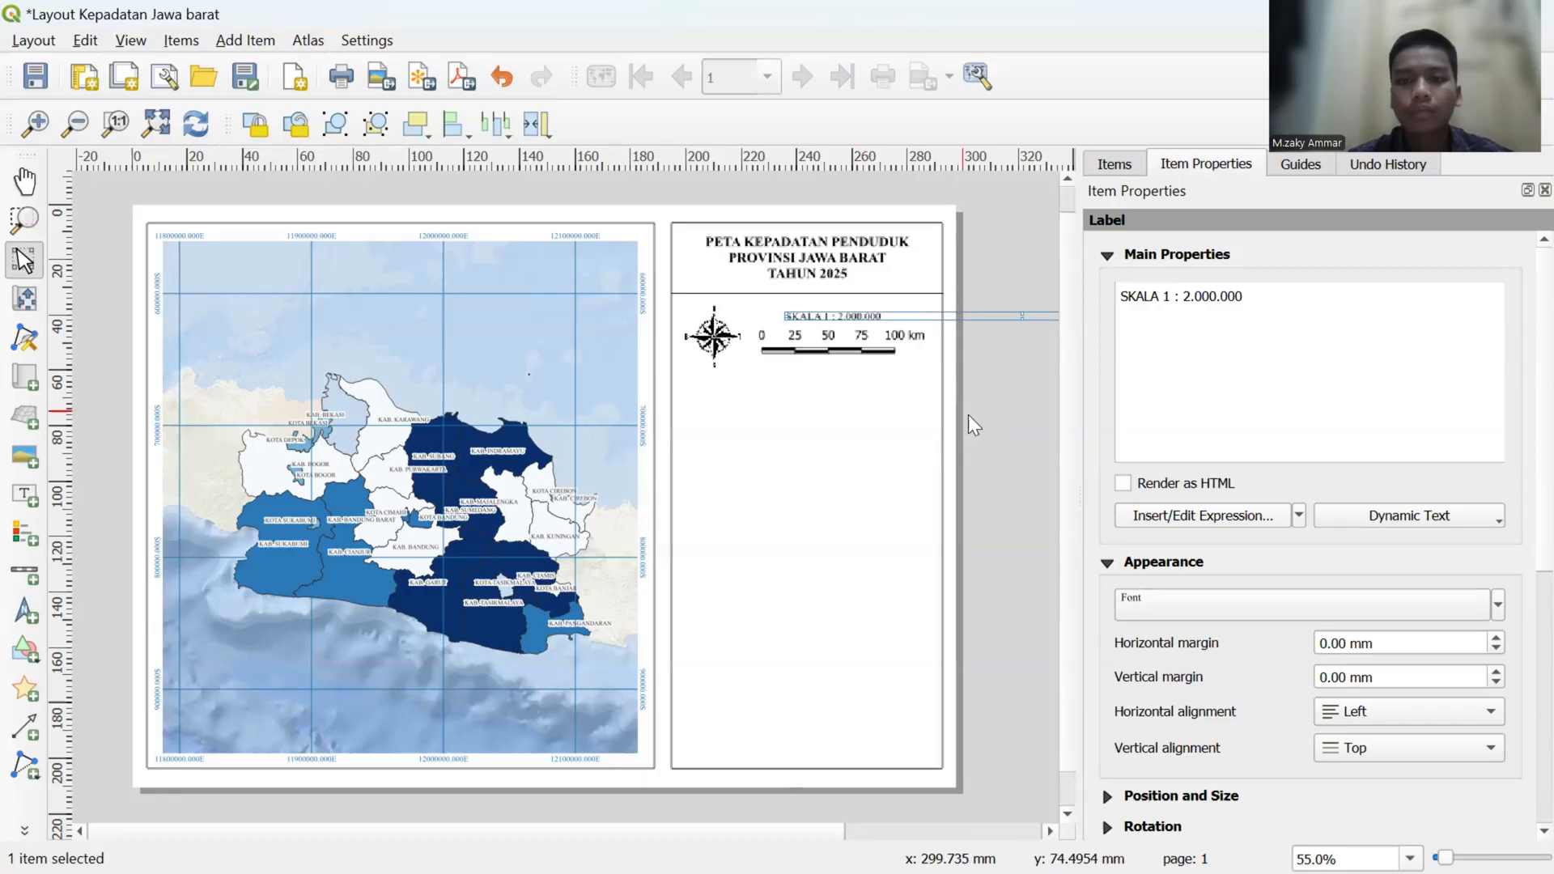
{"action": "left_click", "coordinate": [1019, 426]}
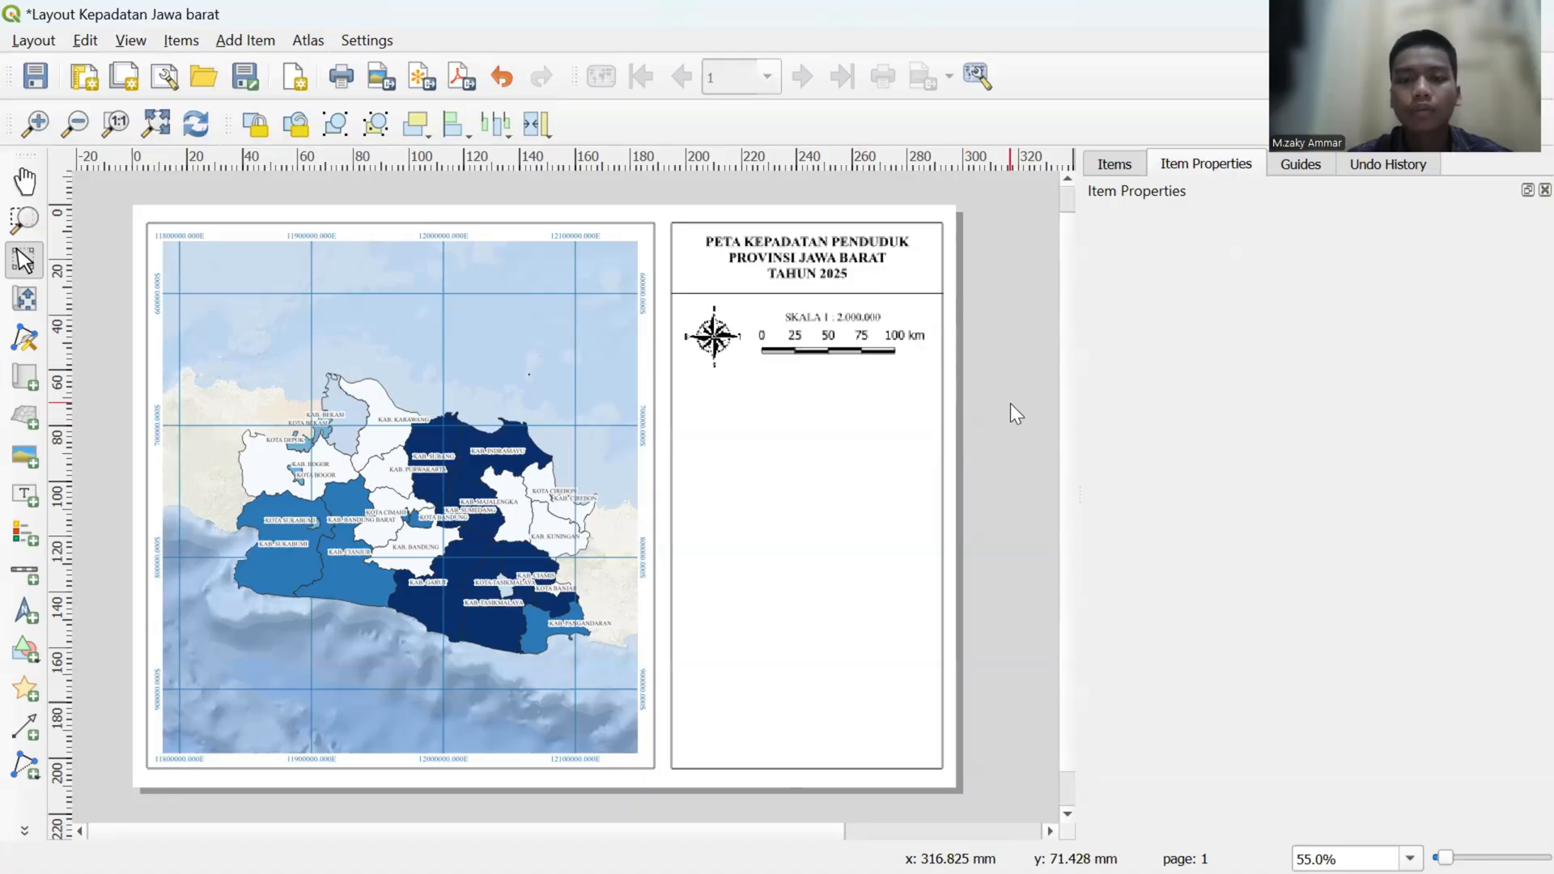
{"action": "left_click", "coordinate": [834, 318]}
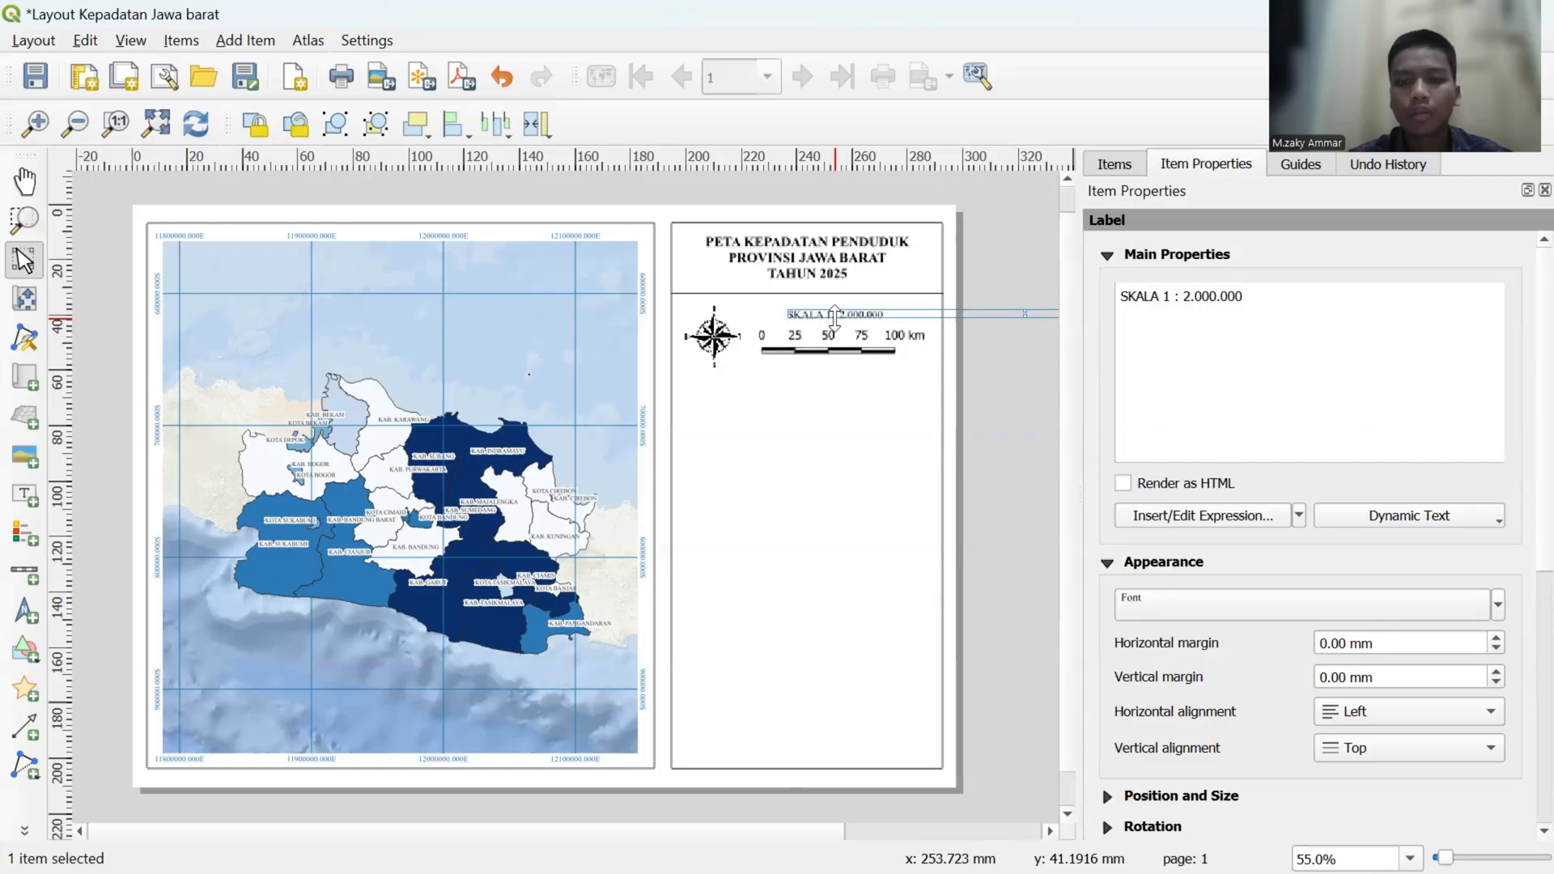
{"action": "left_click", "coordinate": [1038, 424]}
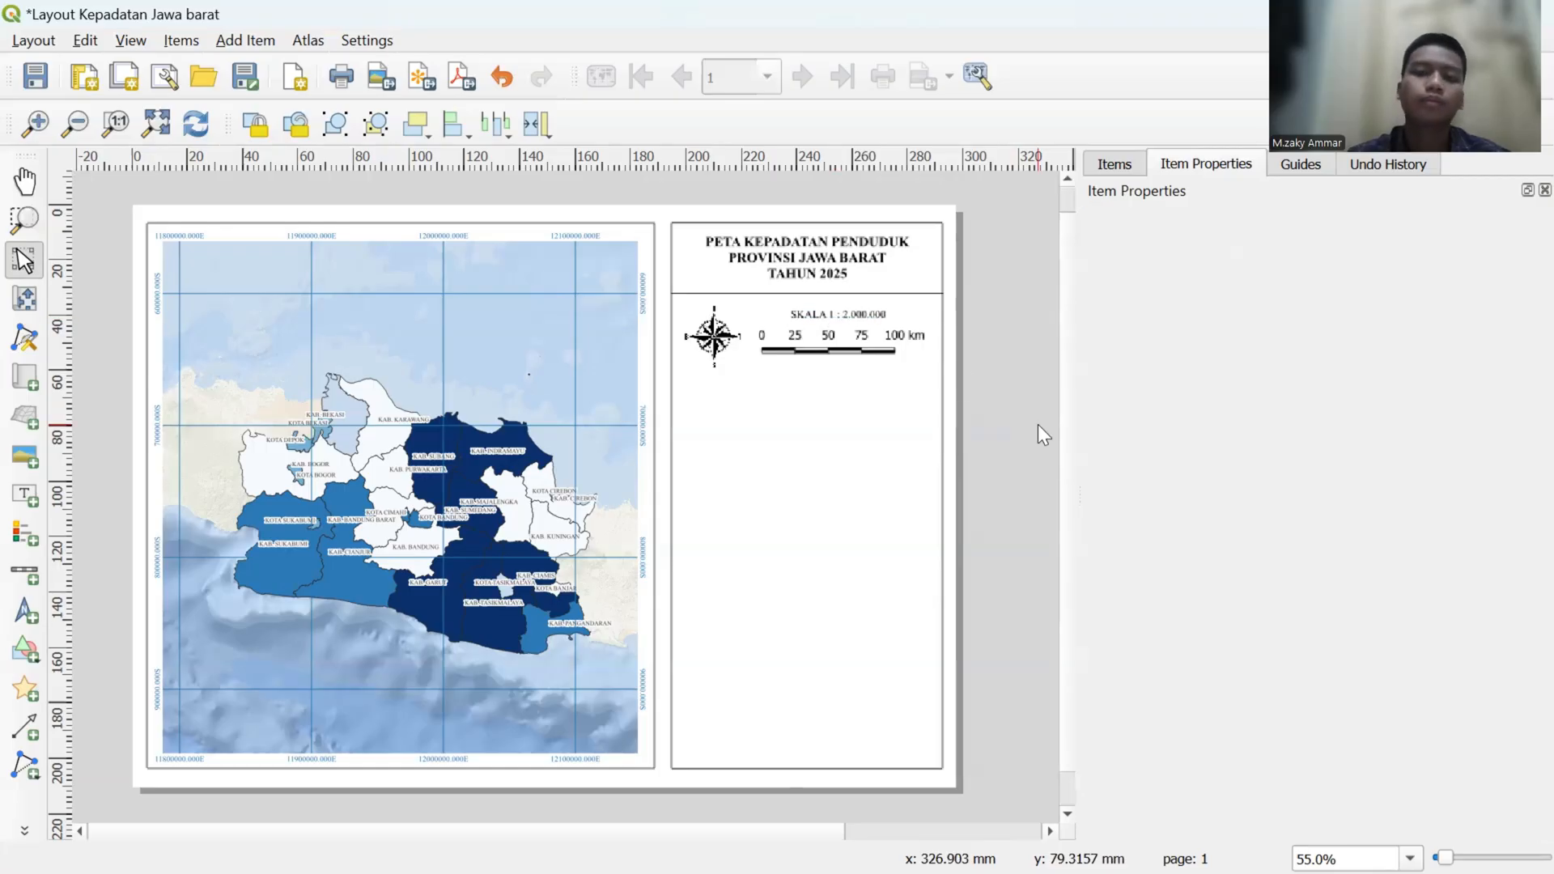
- Shorten the title label's frame so its lower edge ends above the divider line beneath the title
{"action": "left_click", "coordinate": [733, 295]}
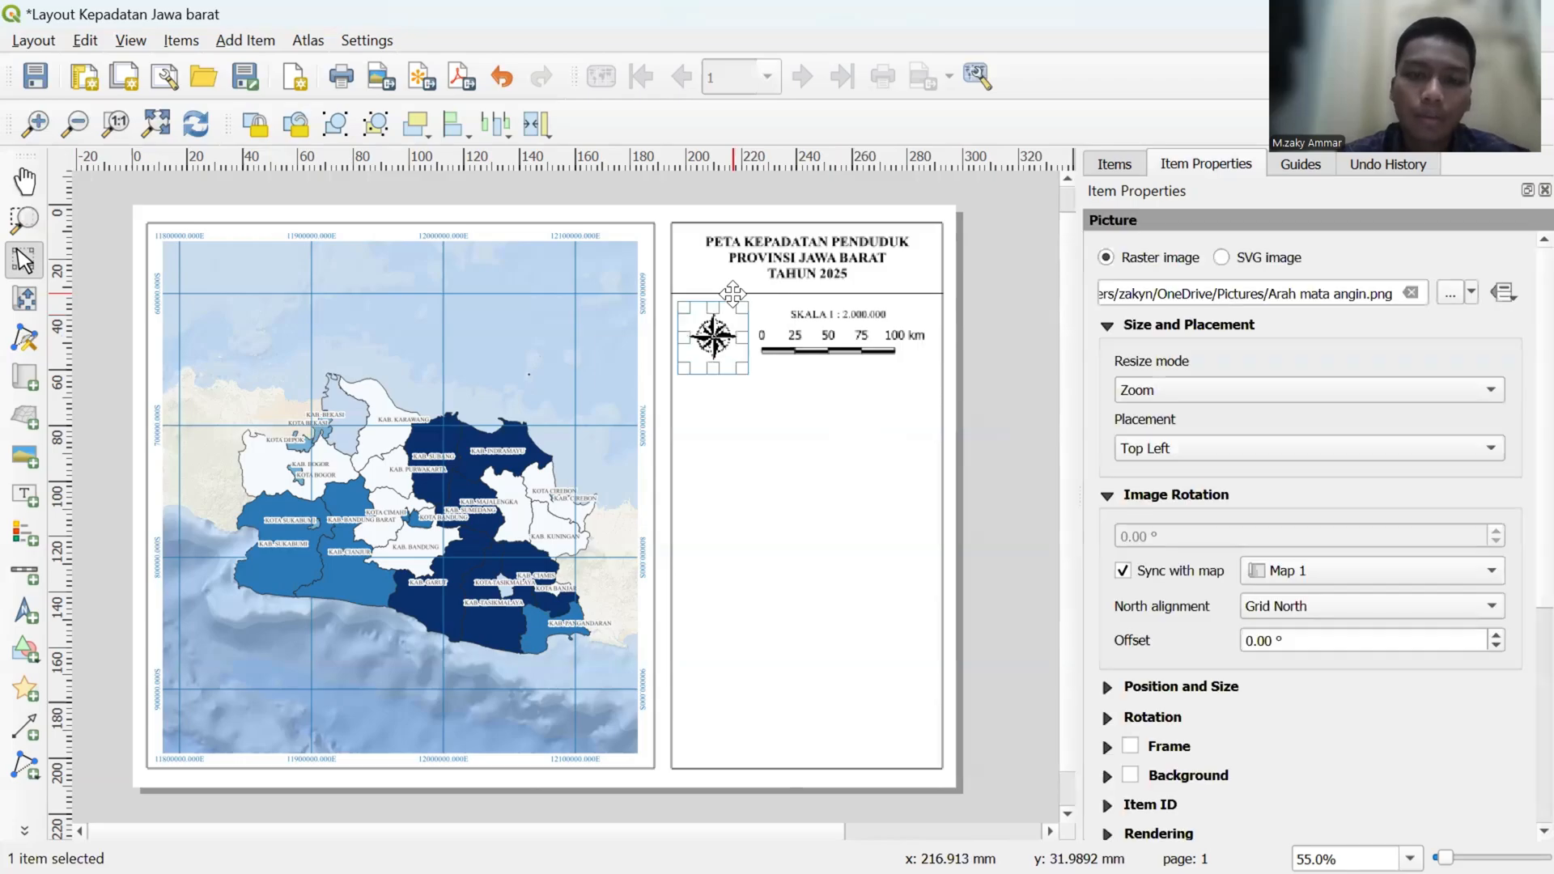
{"action": "left_click", "coordinate": [767, 295]}
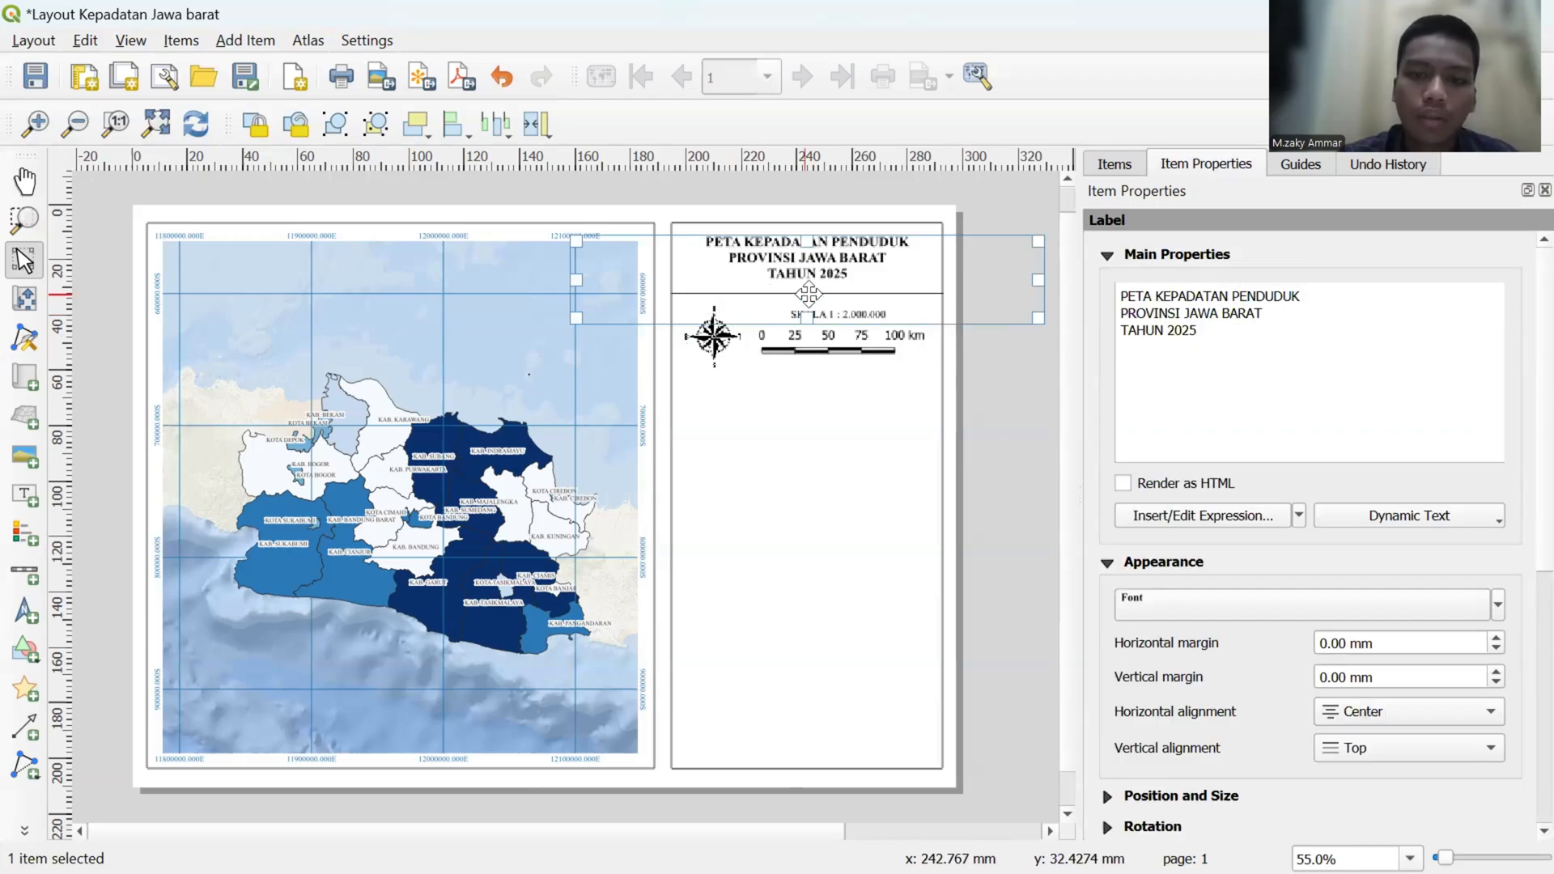
{"action": "left_click", "coordinate": [843, 390]}
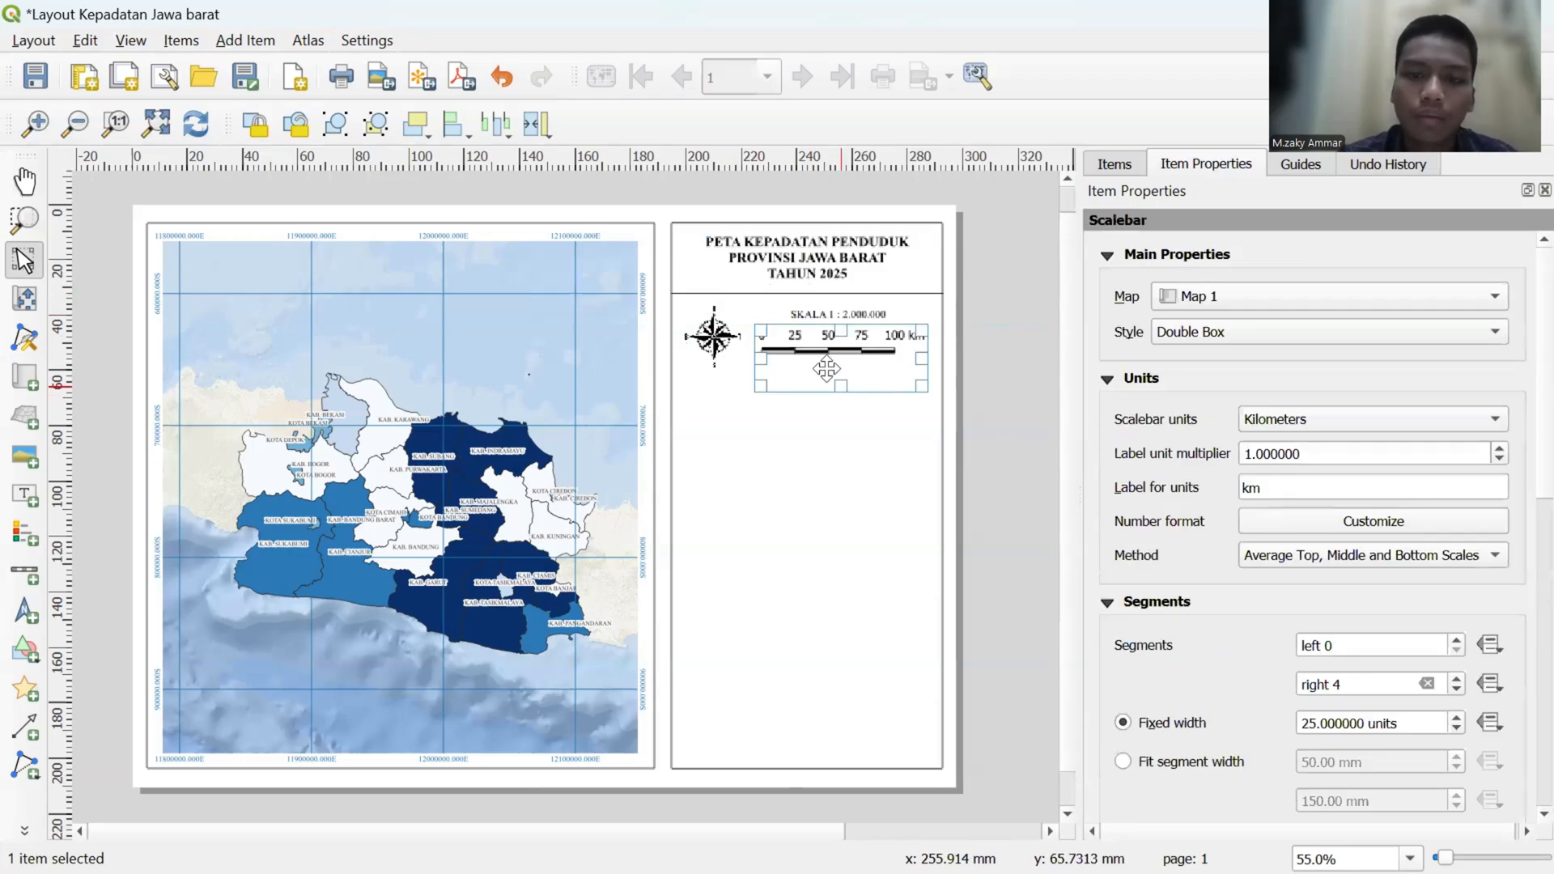
{"action": "left_click", "coordinate": [748, 296]}
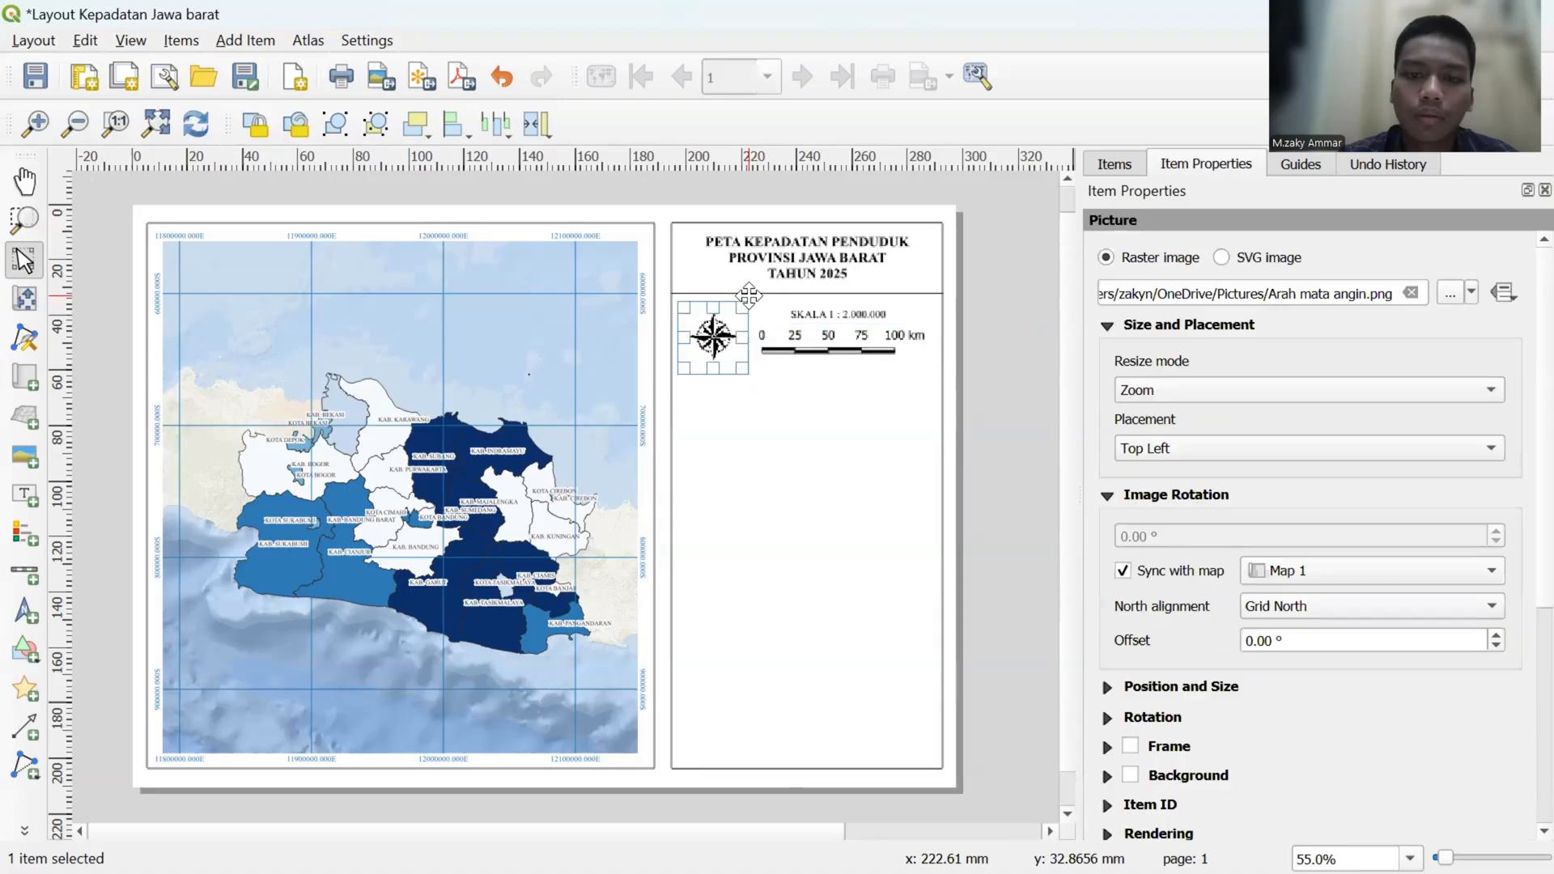
{"action": "left_click", "coordinate": [836, 427]}
{"action": "scroll", "coordinate": [834, 423], "scroll_direction": "up", "scroll_amount": 5}
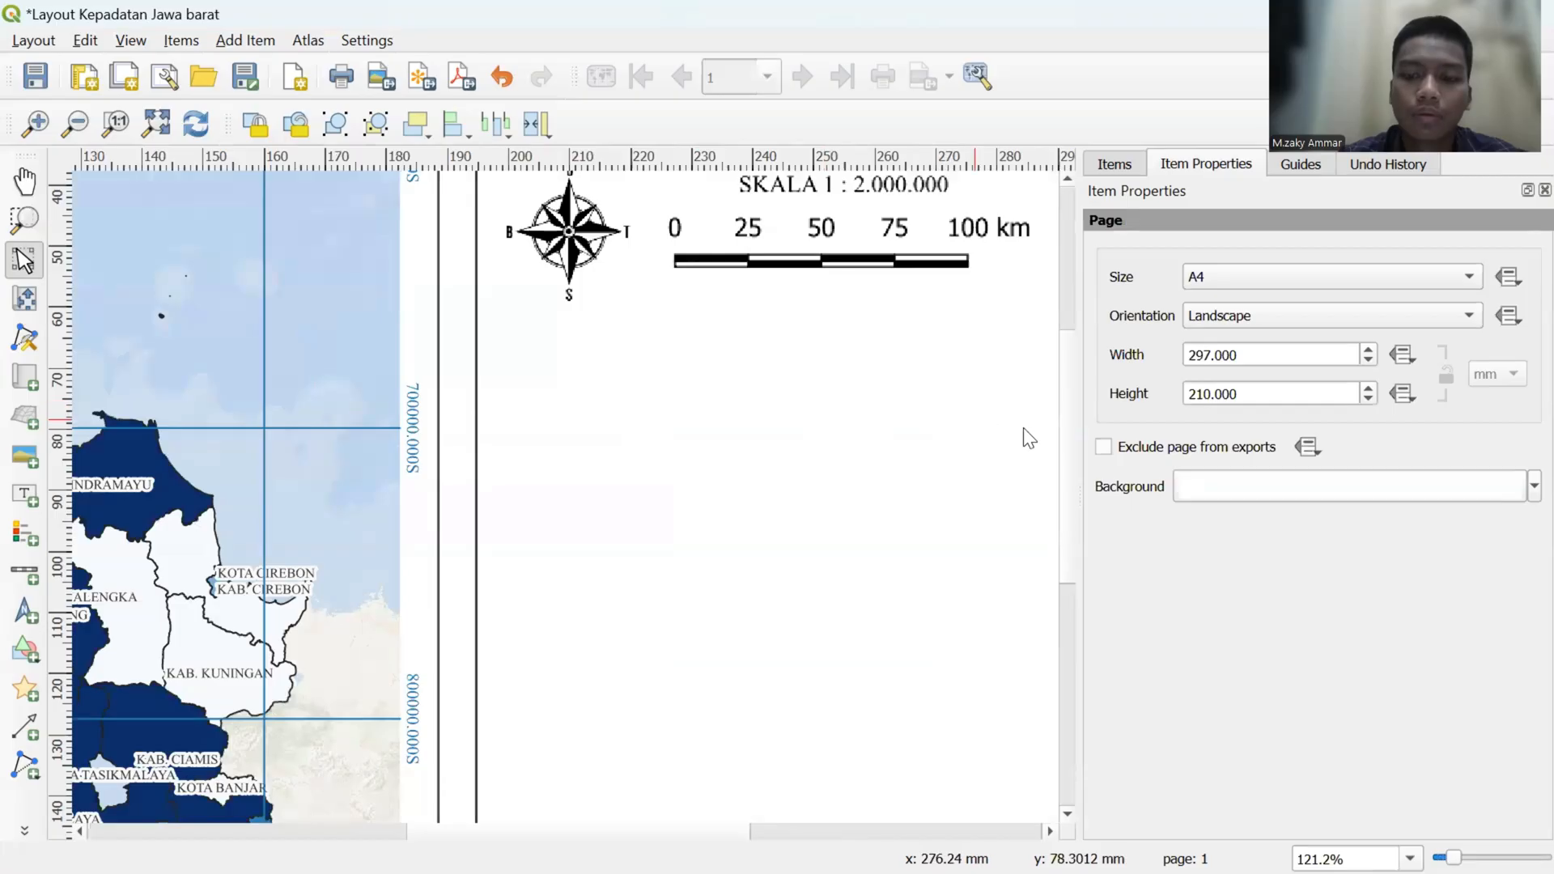
{"action": "left_click_drag", "start_coordinate": [1067, 453], "coordinate": [1054, 368]}
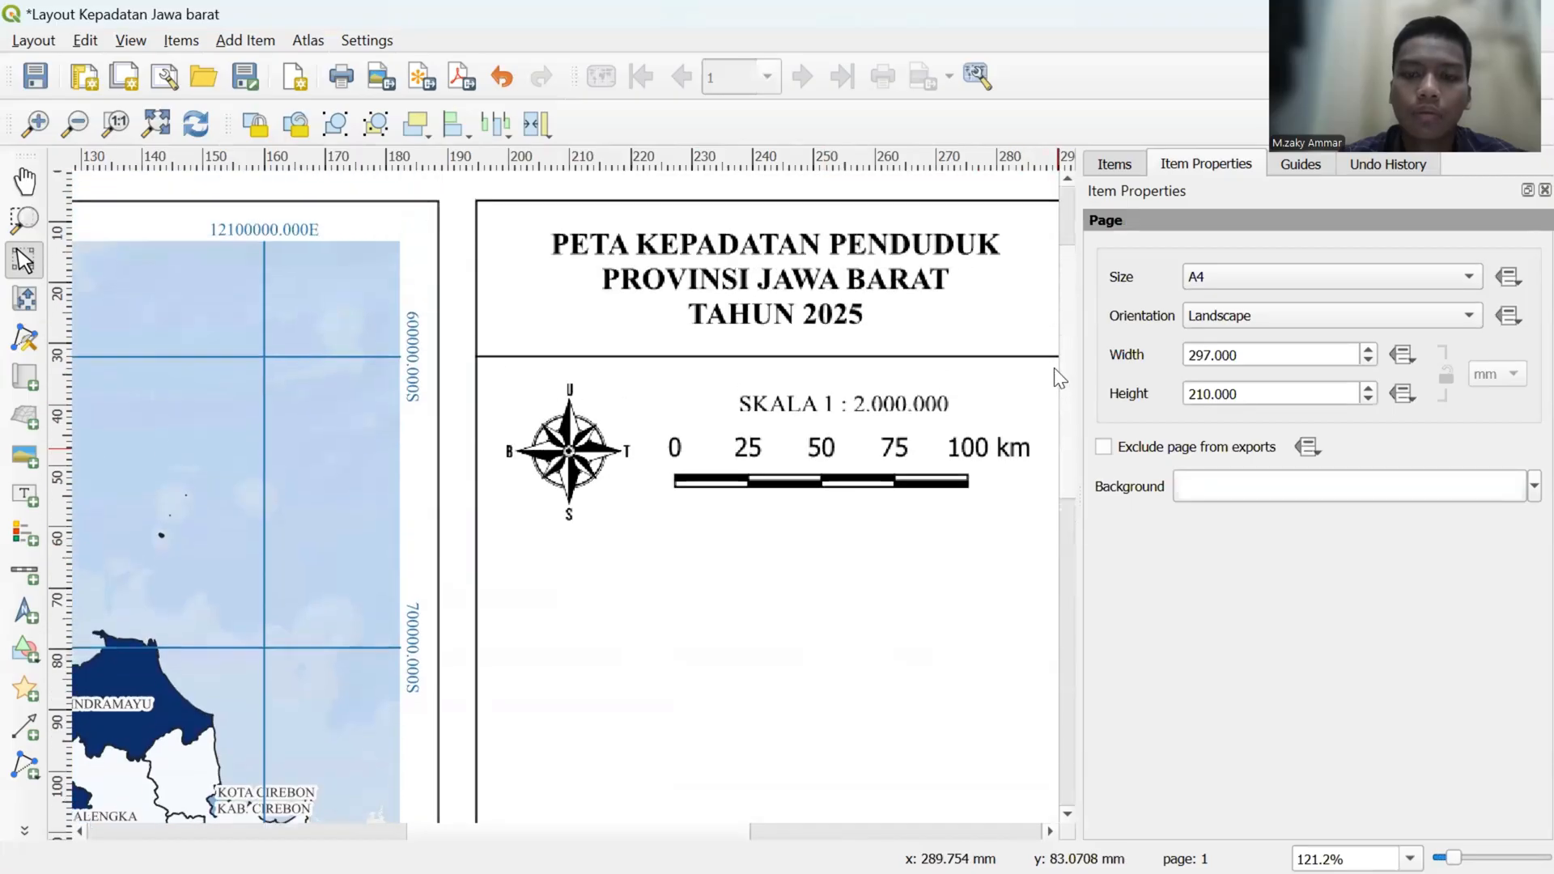
{"action": "left_click", "coordinate": [899, 357]}
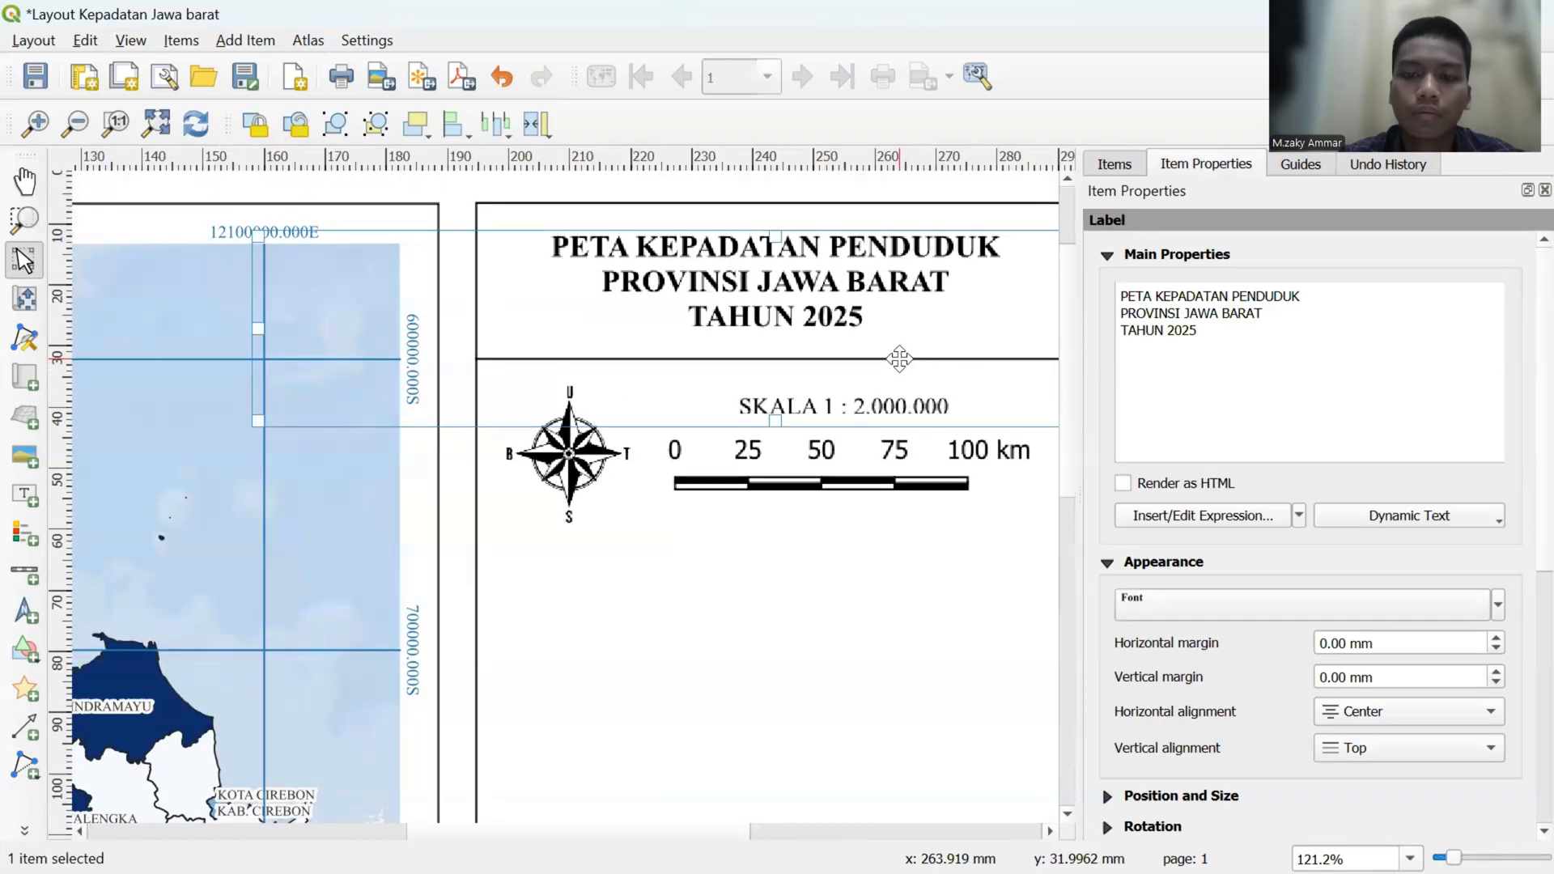
{"action": "left_click_drag", "start_coordinate": [775, 421], "coordinate": [784, 330]}
- Duplicate the divider line beneath the title and place the copy just below the compass and scale bar
{"action": "left_click", "coordinate": [796, 358]}
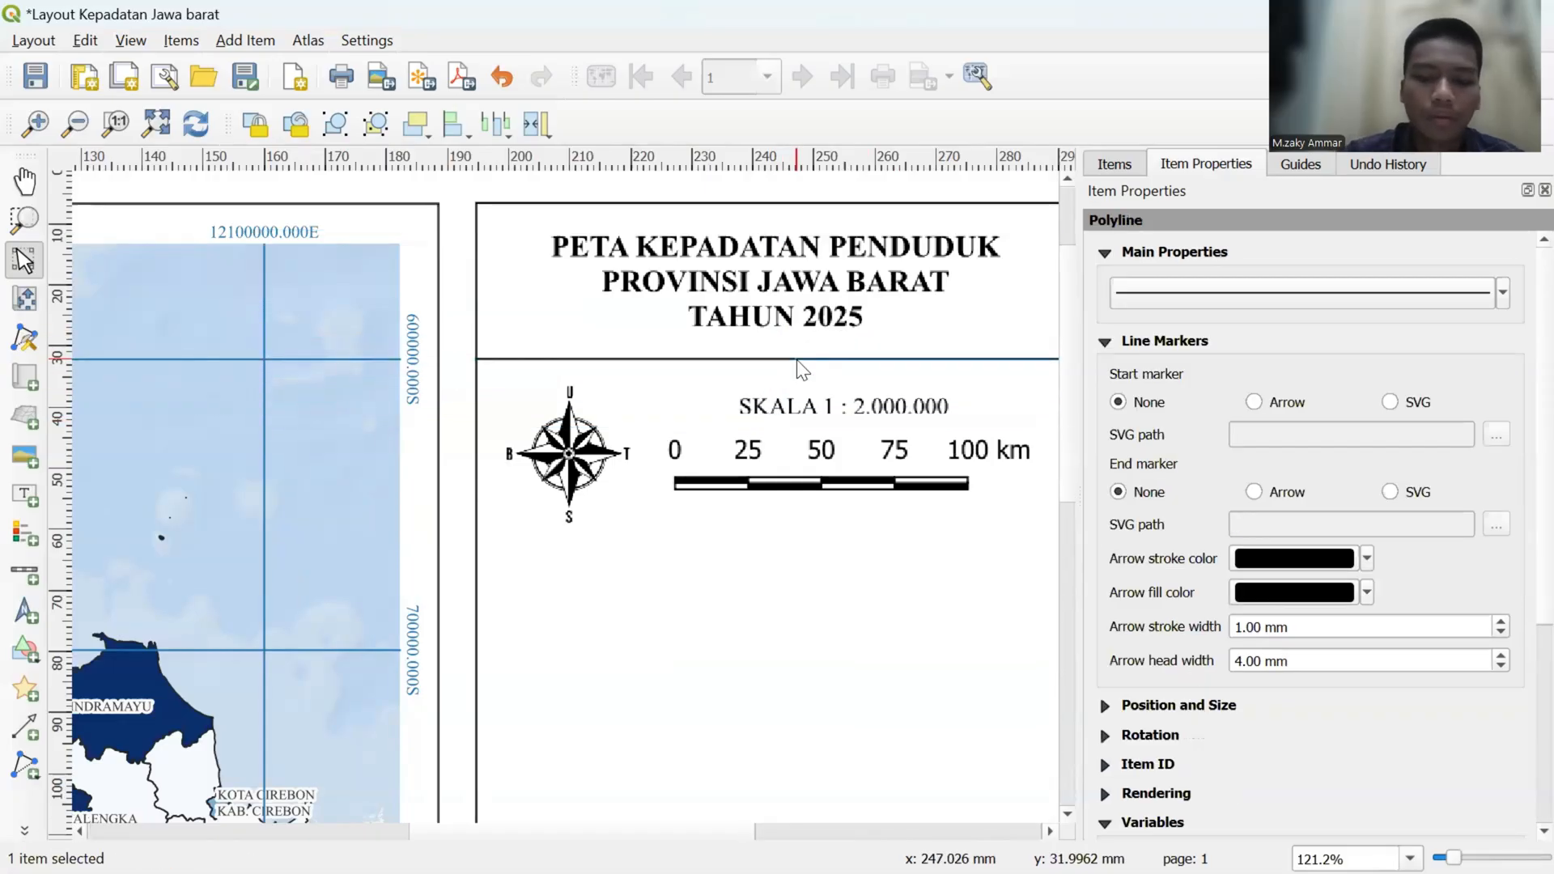
{"action": "left_click_drag", "start_coordinate": [849, 359], "coordinate": [542, 544]}
{"action": "left_click", "coordinate": [595, 580]}
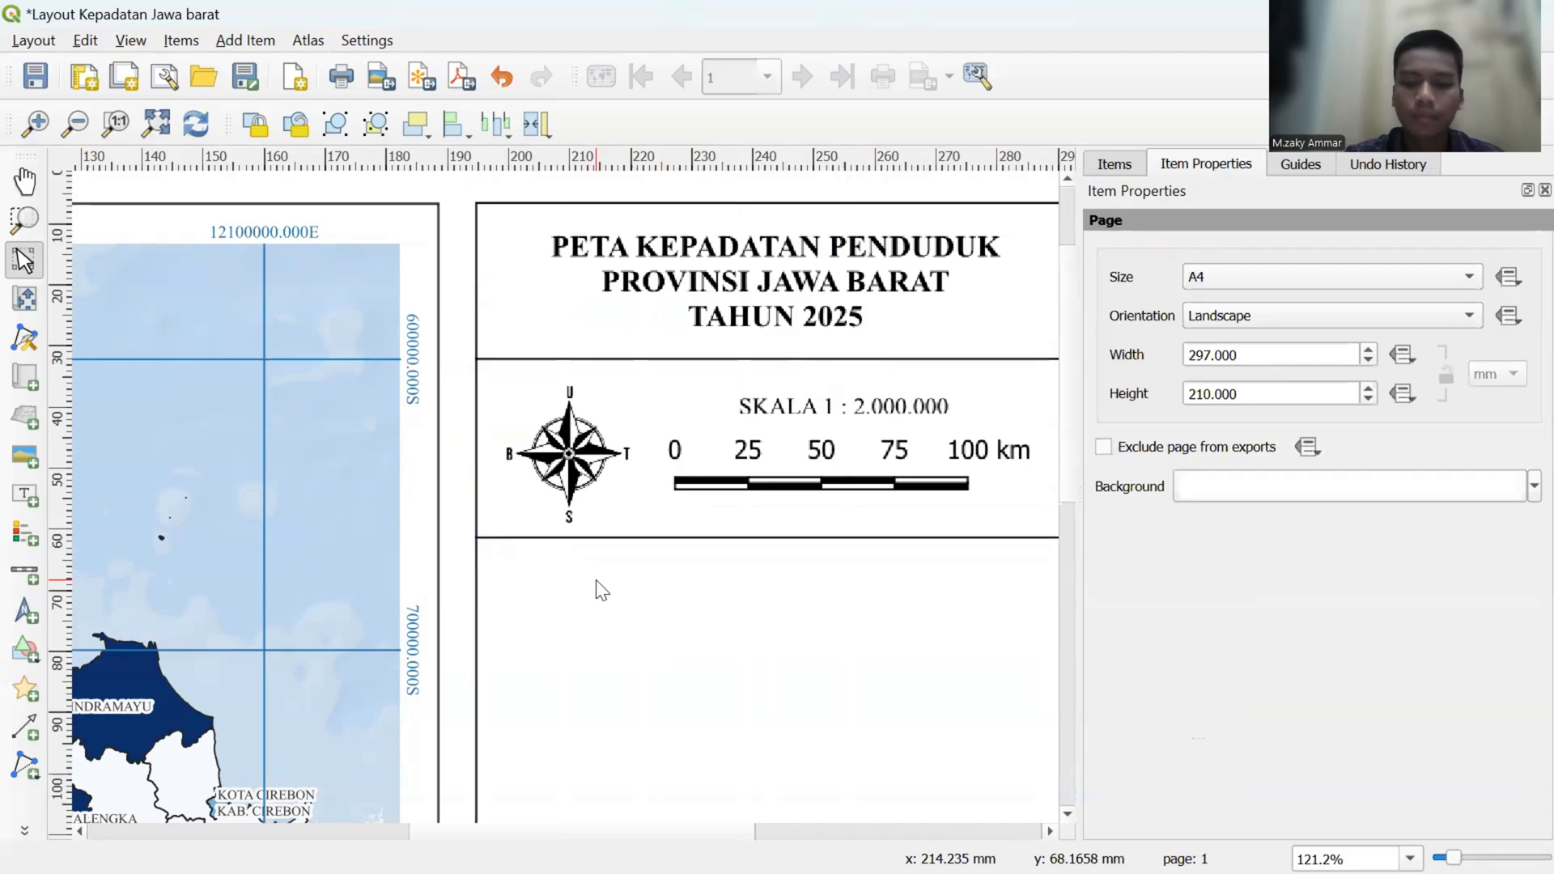
{"action": "scroll", "coordinate": [596, 579], "scroll_direction": "down", "scroll_amount": 1}
{"action": "scroll", "coordinate": [595, 579], "scroll_direction": "down", "scroll_amount": 2}
{"action": "scroll", "coordinate": [596, 580], "scroll_direction": "down", "scroll_amount": 2}
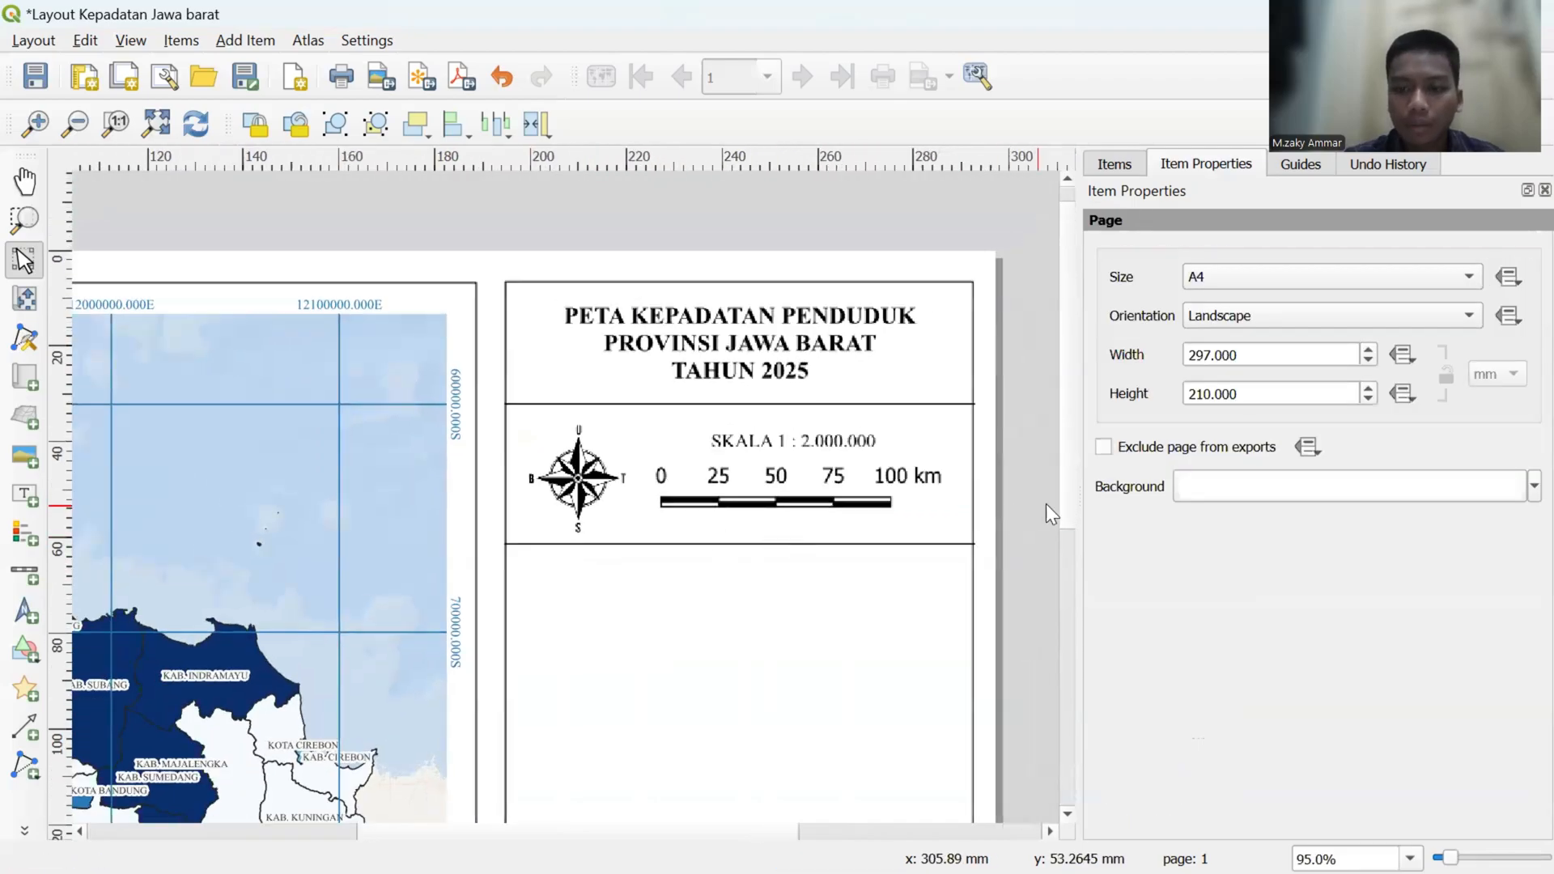
{"action": "left_click_drag", "start_coordinate": [1065, 501], "coordinate": [1078, 606]}
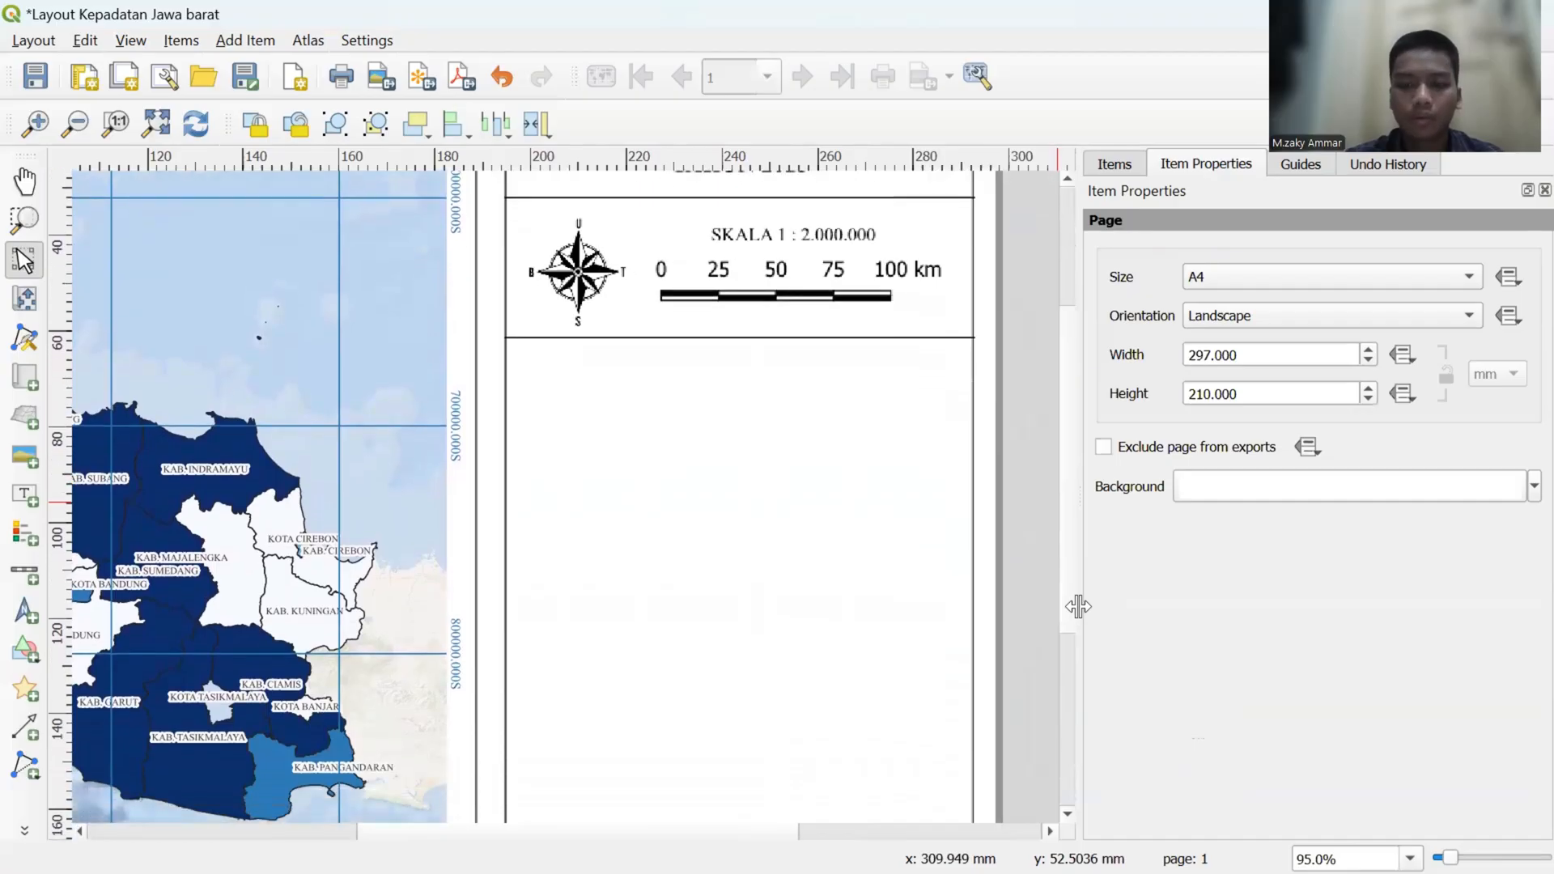
{"action": "scroll", "coordinate": [932, 591], "scroll_direction": "down", "scroll_amount": 1}
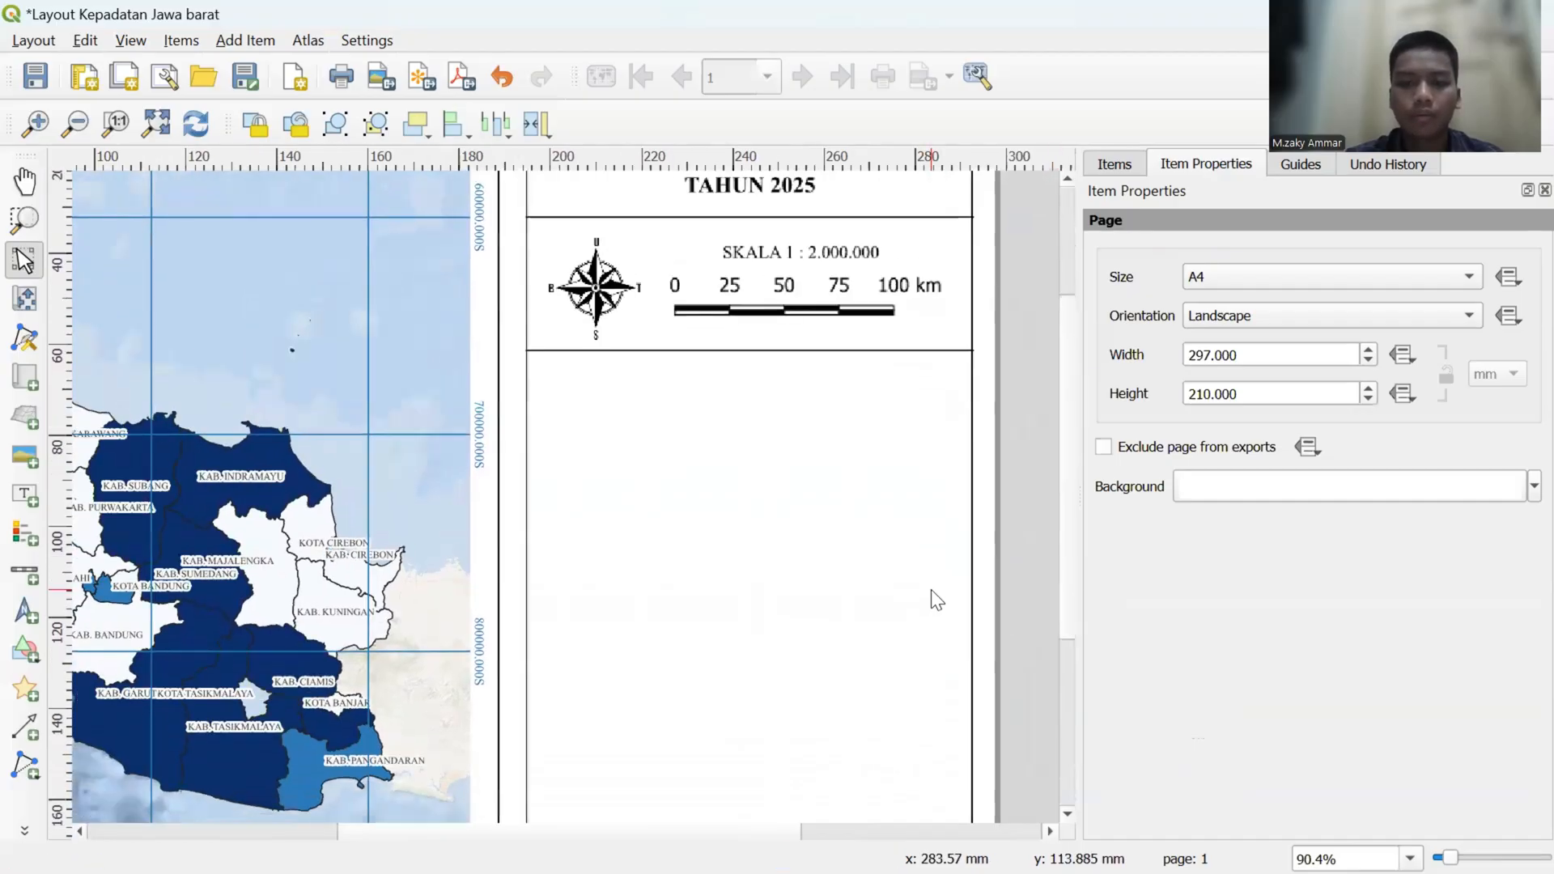
{"action": "scroll", "coordinate": [932, 591], "scroll_direction": "down", "scroll_amount": 1}
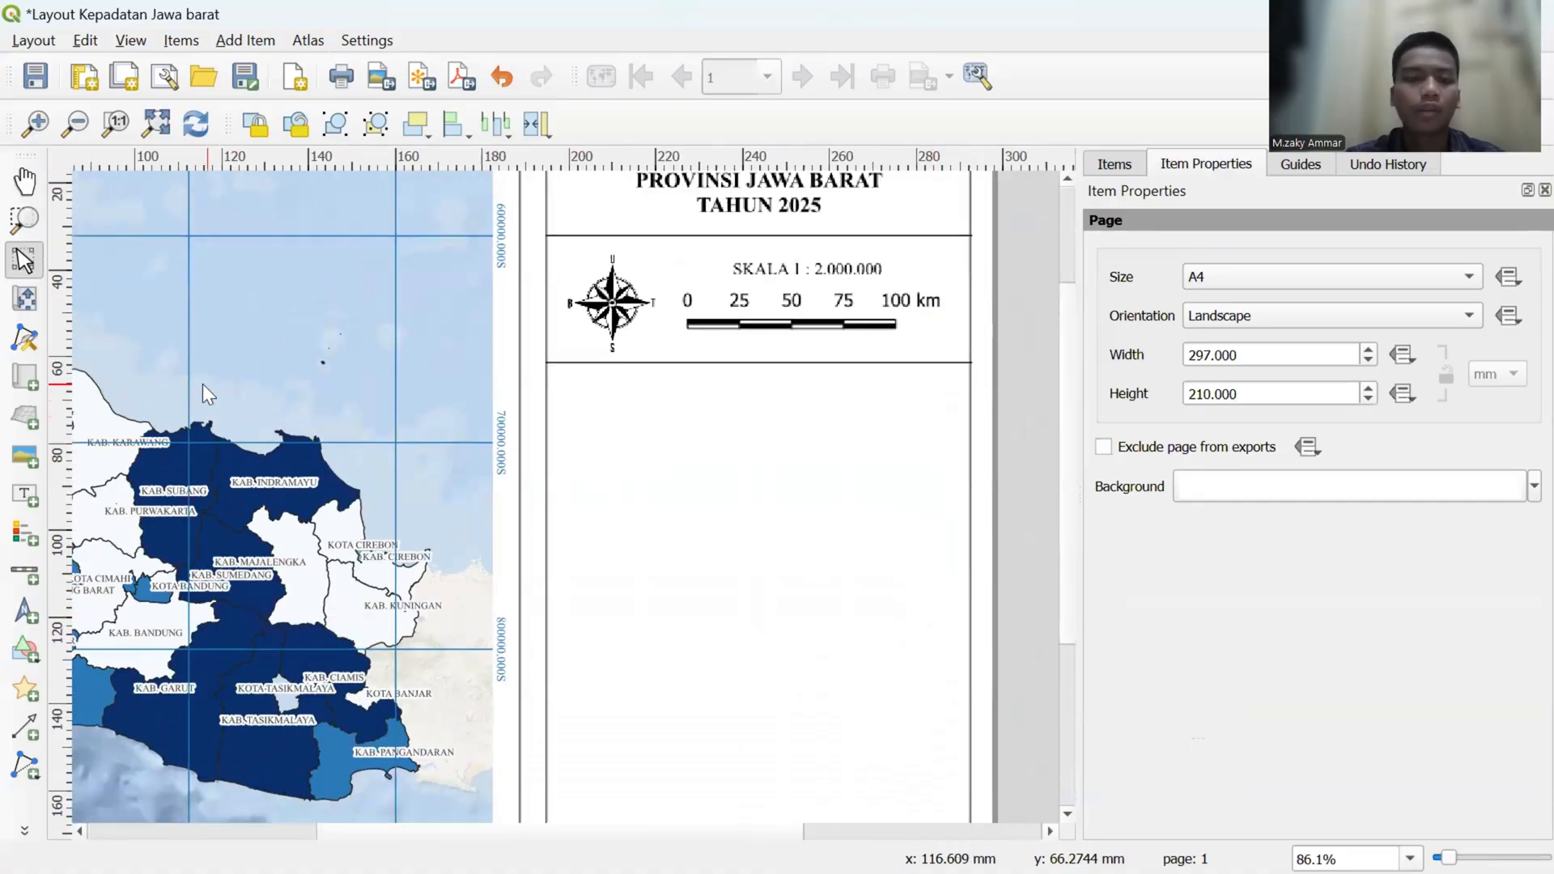
- Add a new text label in the empty area below the compass and scale bar, keeping the proposed 171.339 × 184.924 mm size
{"action": "left_click", "coordinate": [22, 495]}
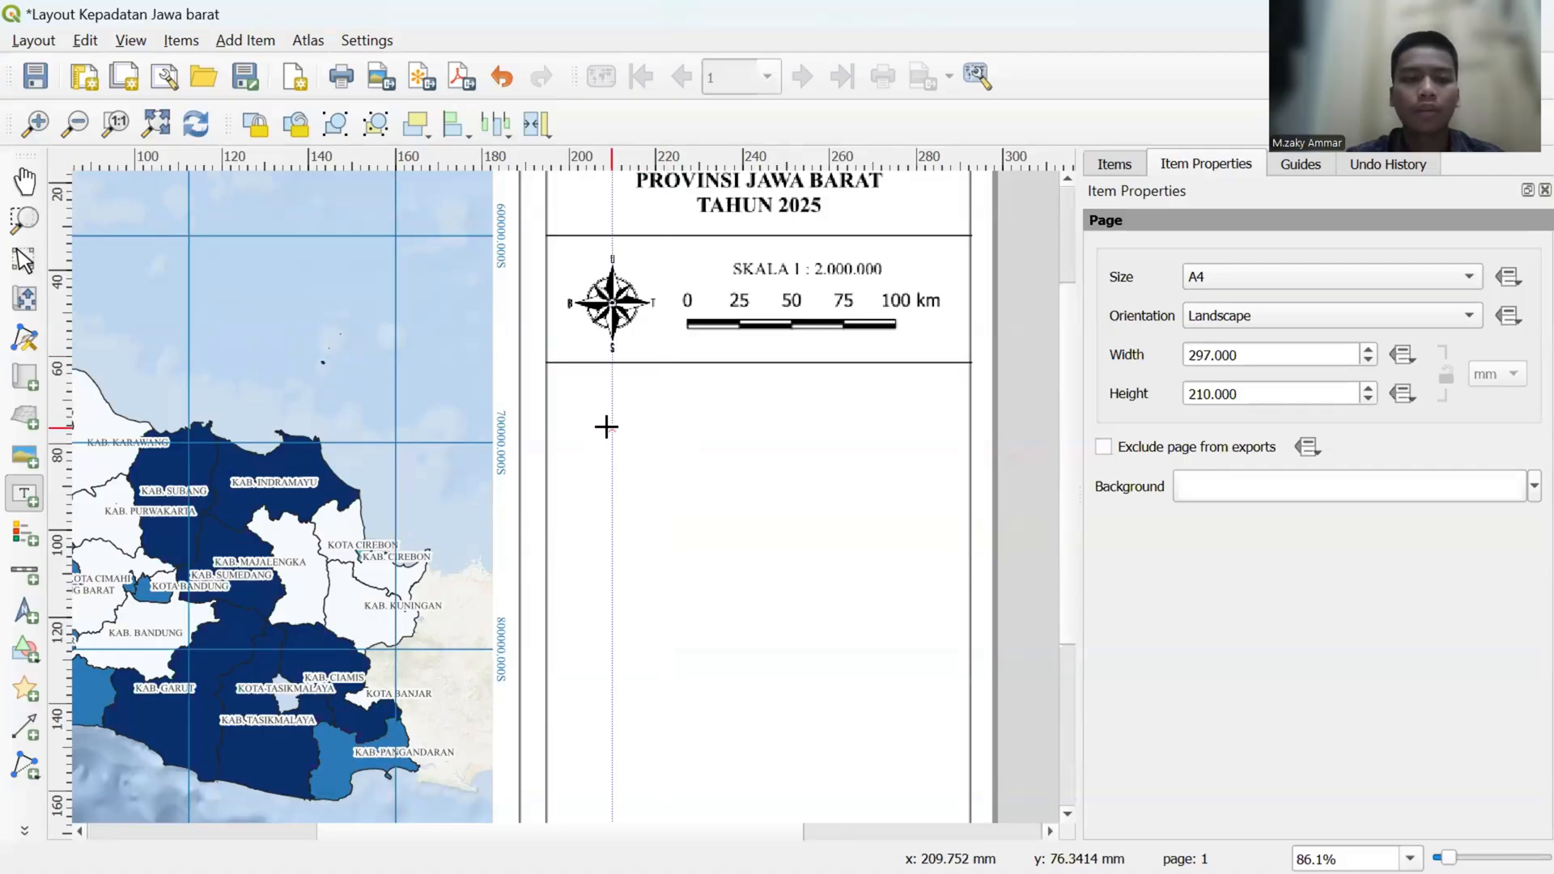
{"action": "left_click", "coordinate": [603, 427]}
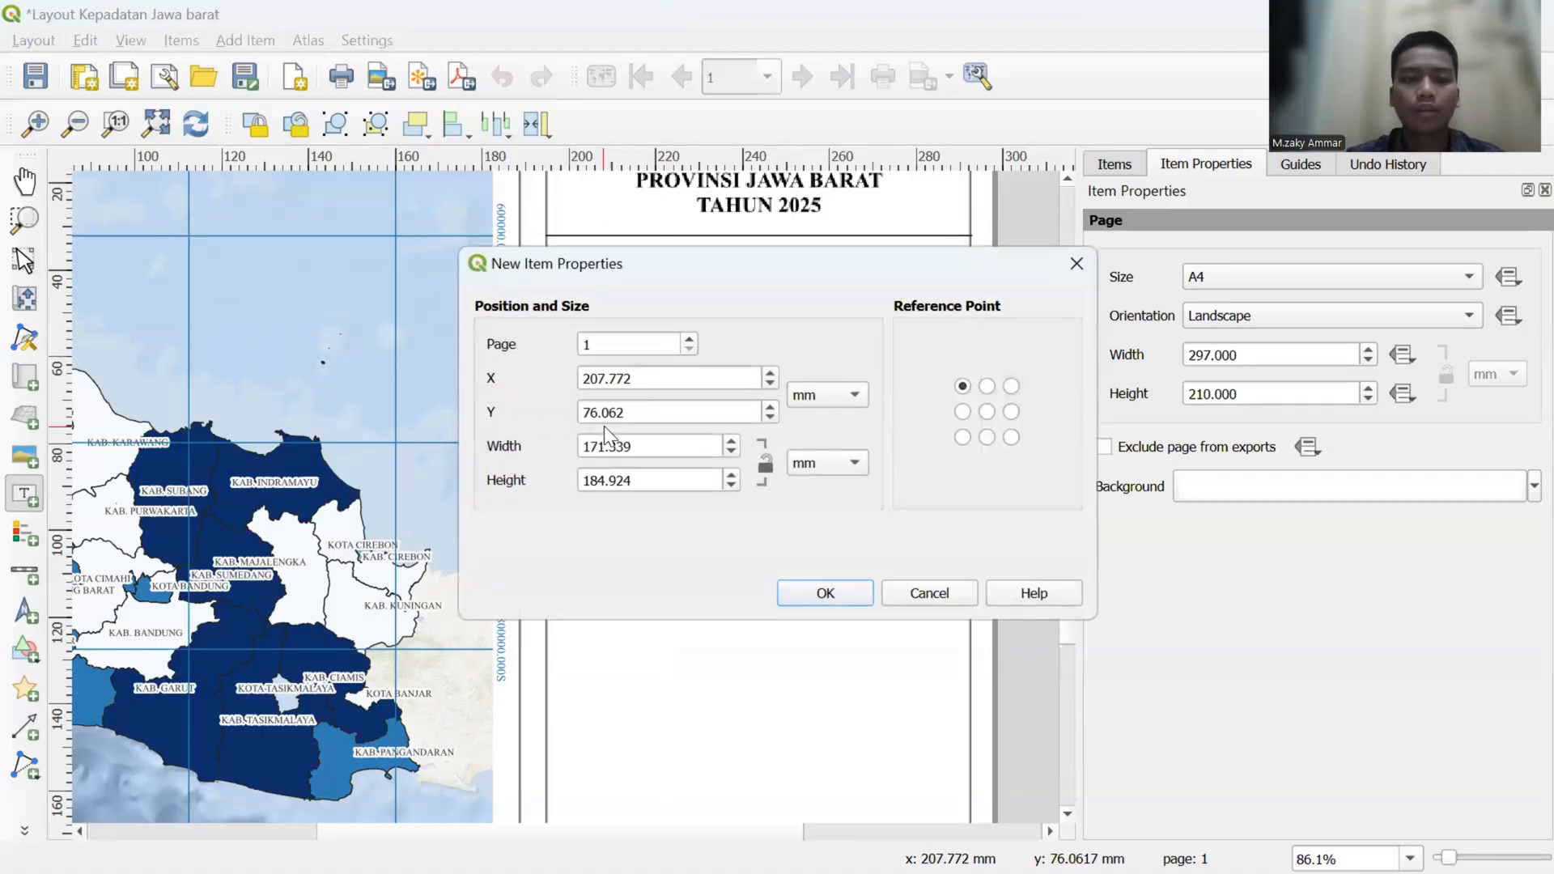
{"action": "left_click", "coordinate": [825, 595]}
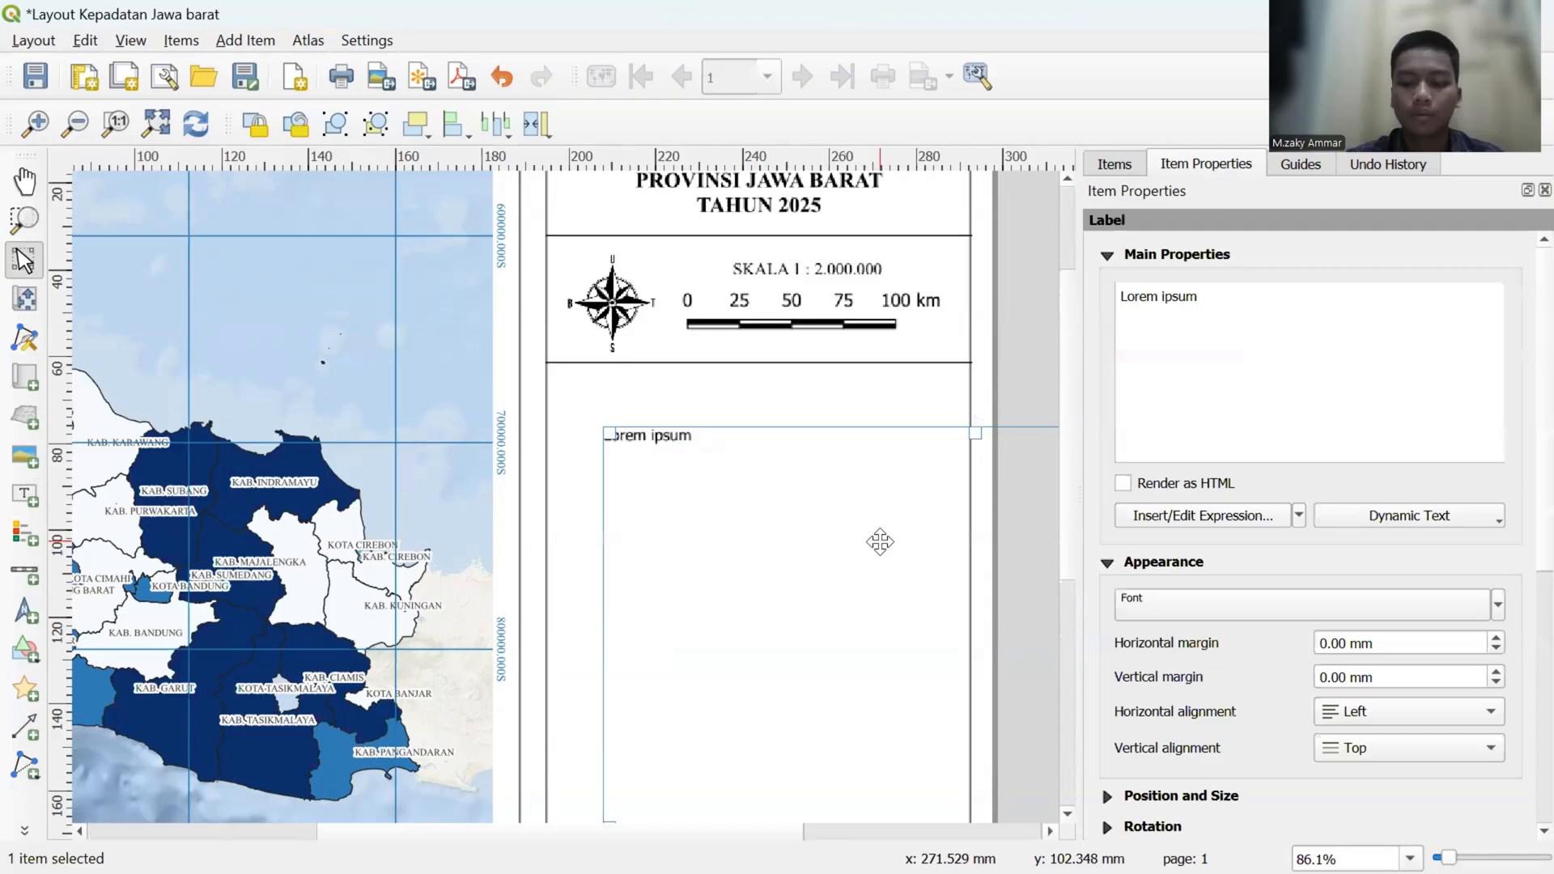
- Shrink the new label's frame to fit the side column and place it just below the divider line under the compass and scale bar
{"action": "scroll", "coordinate": [879, 541], "scroll_direction": "down", "scroll_amount": 3}
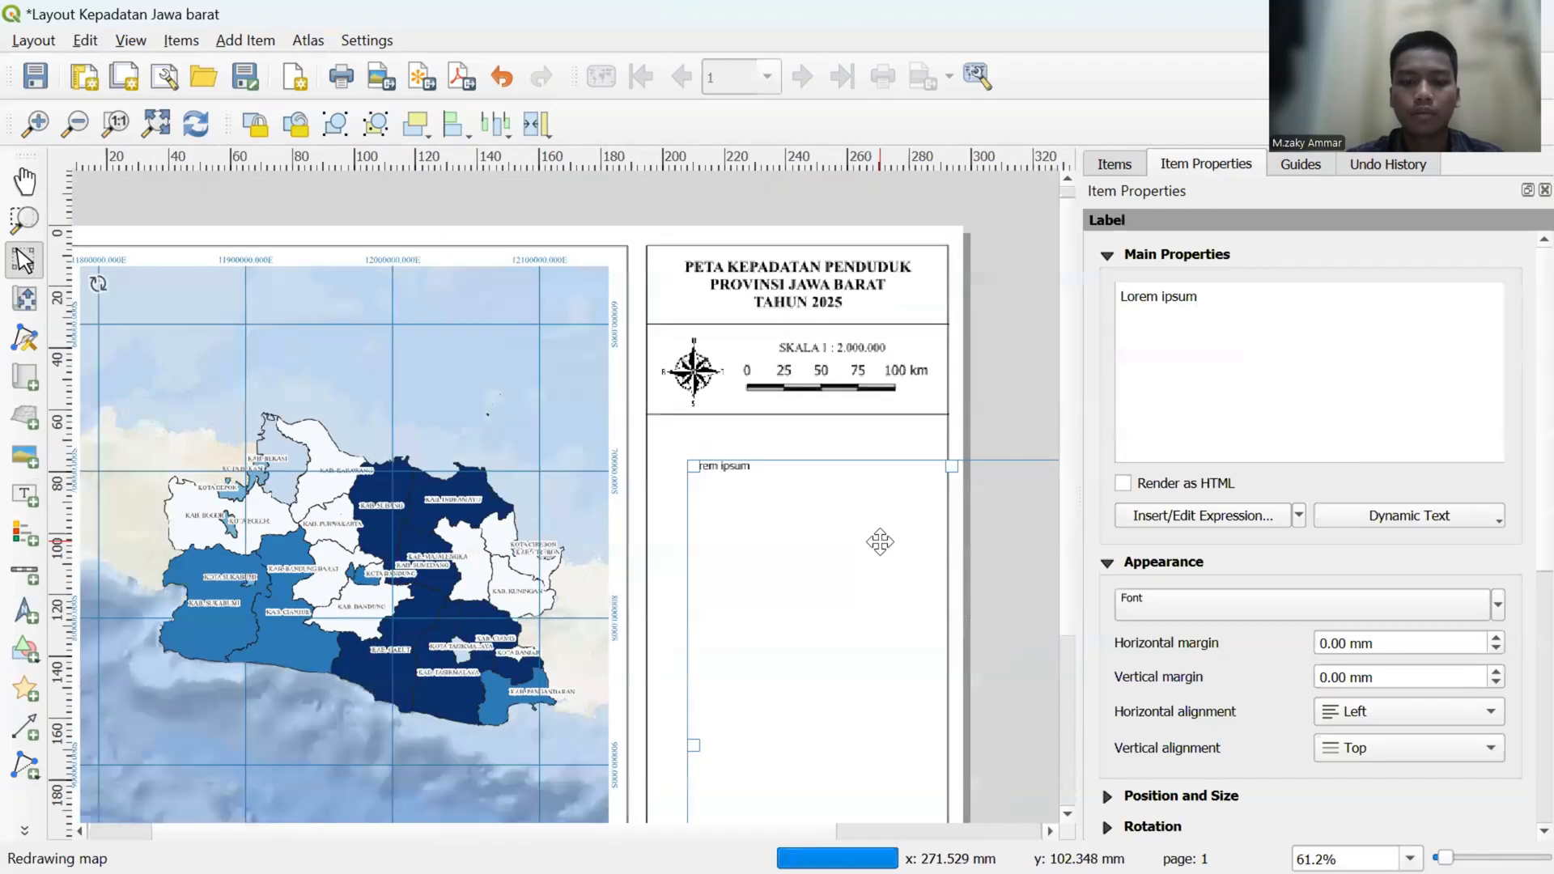
{"action": "left_click_drag", "start_coordinate": [885, 596], "coordinate": [794, 464]}
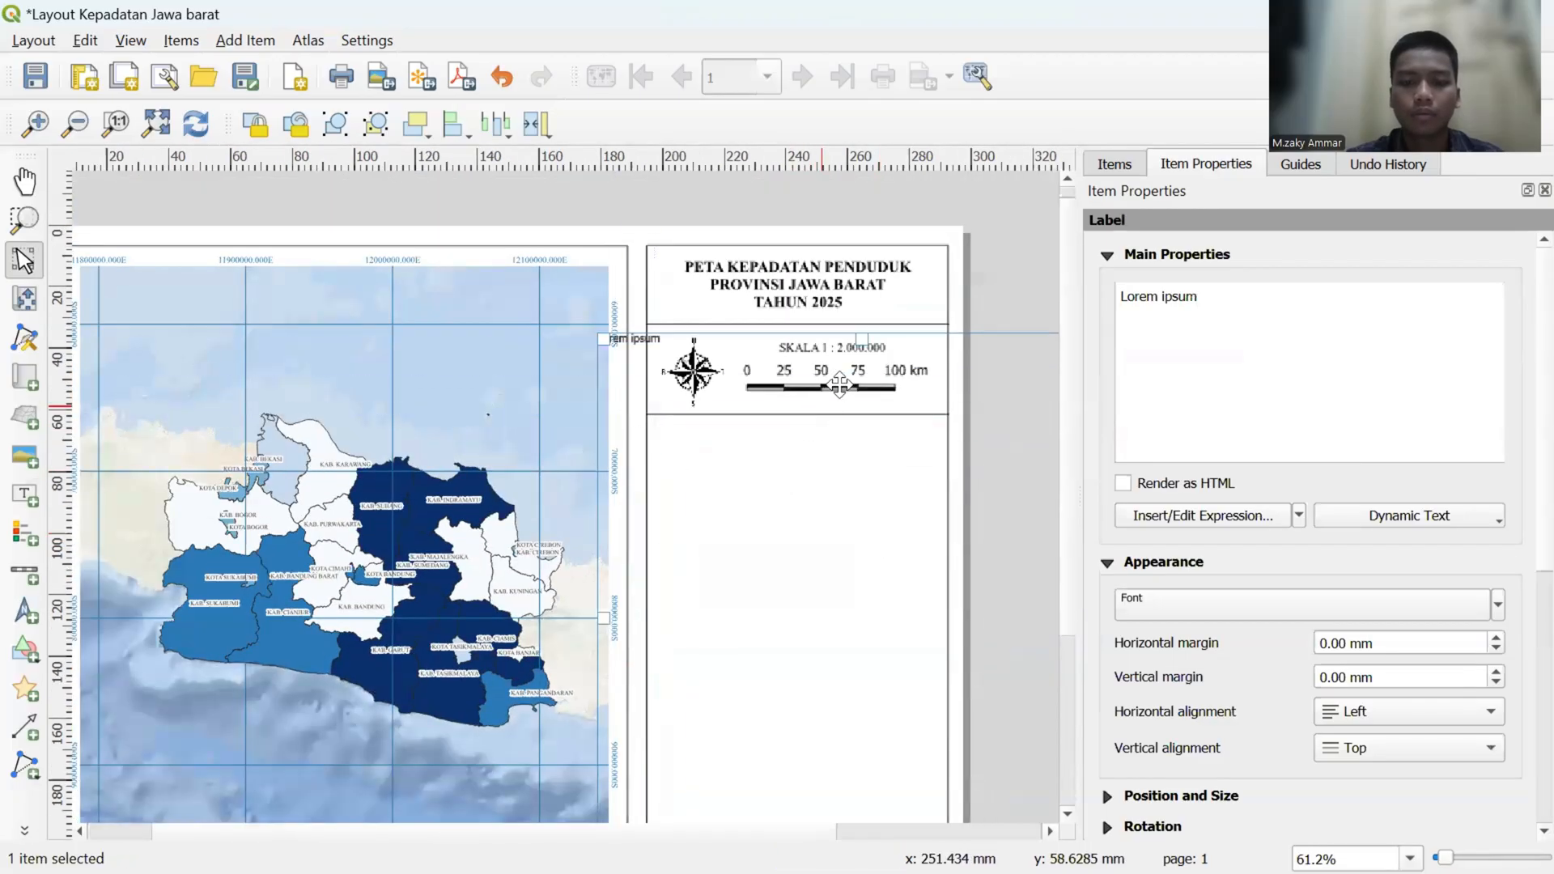
{"action": "left_click_drag", "start_coordinate": [867, 342], "coordinate": [860, 455]}
{"action": "left_click_drag", "start_coordinate": [849, 587], "coordinate": [824, 431]}
{"action": "left_click_drag", "start_coordinate": [835, 735], "coordinate": [762, 496]}
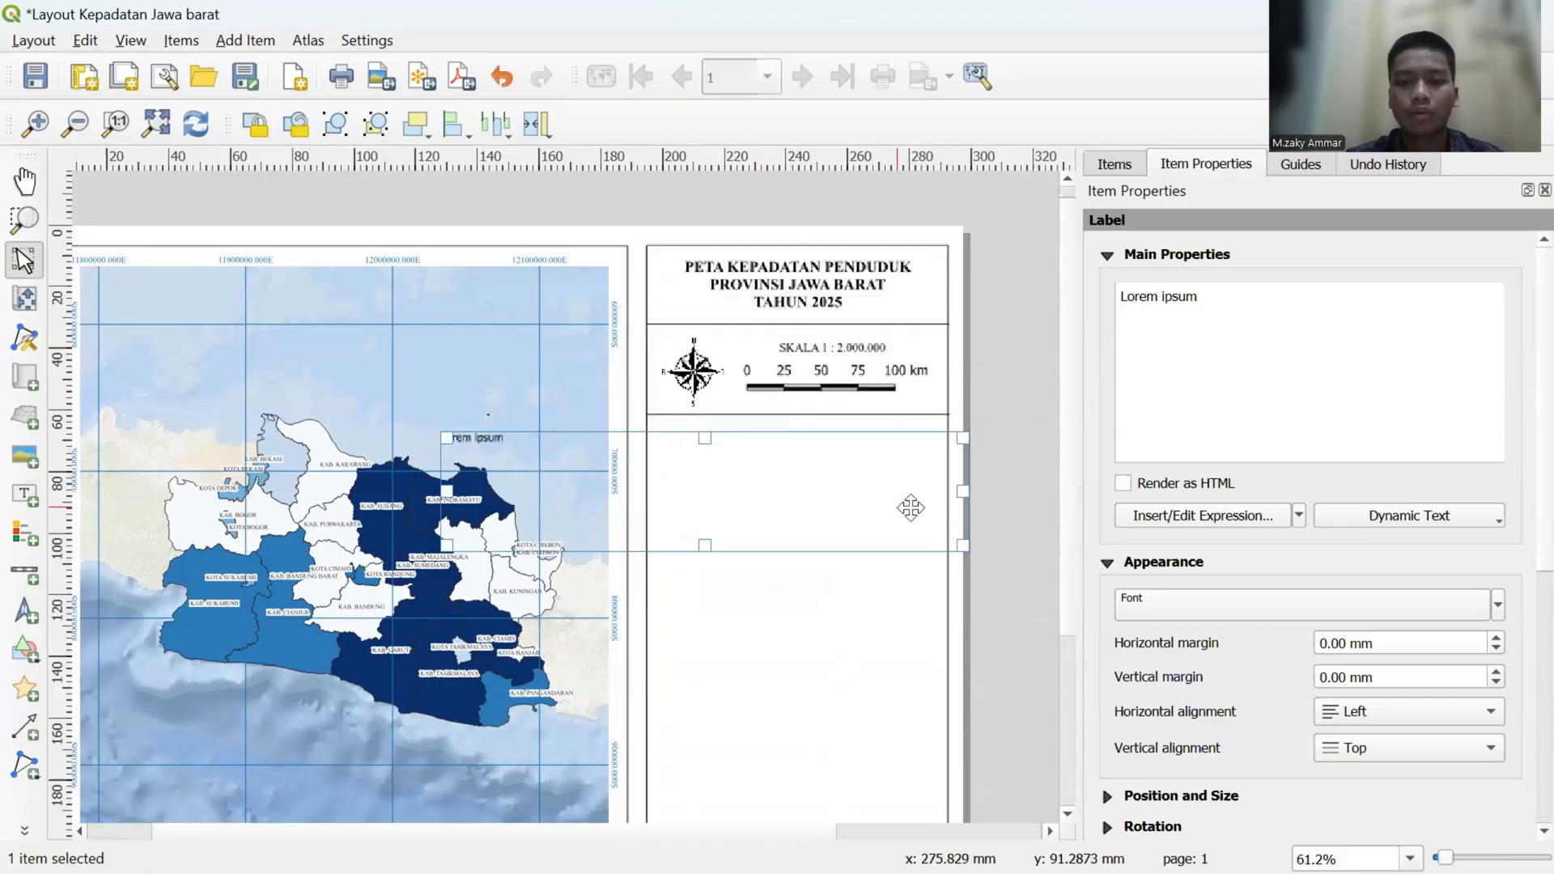
{"action": "left_click_drag", "start_coordinate": [943, 491], "coordinate": [686, 496]}
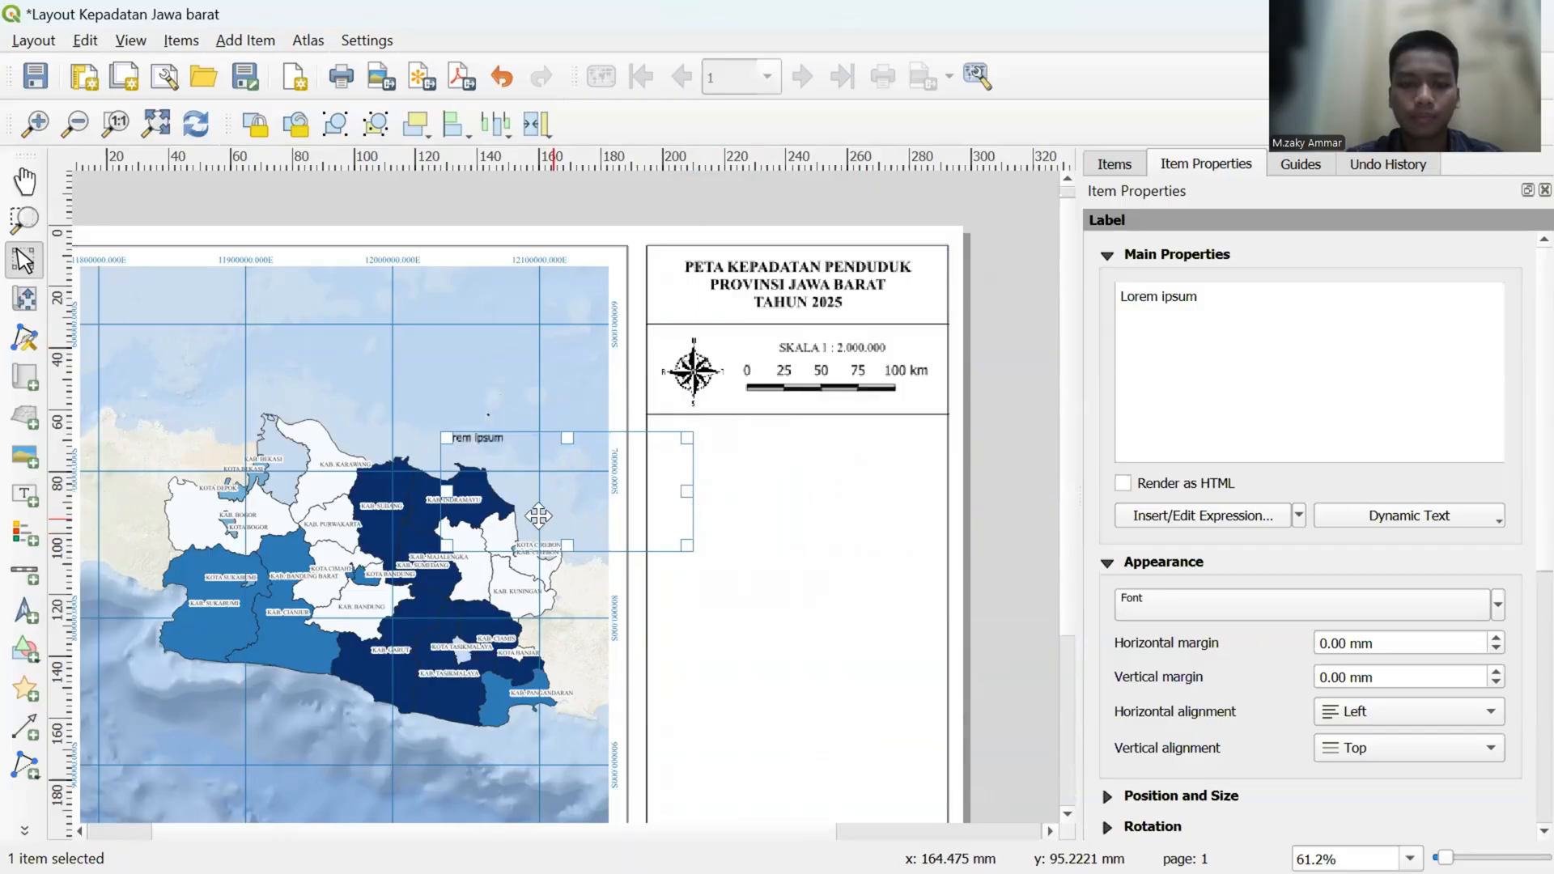
{"action": "left_click_drag", "start_coordinate": [534, 514], "coordinate": [745, 504]}
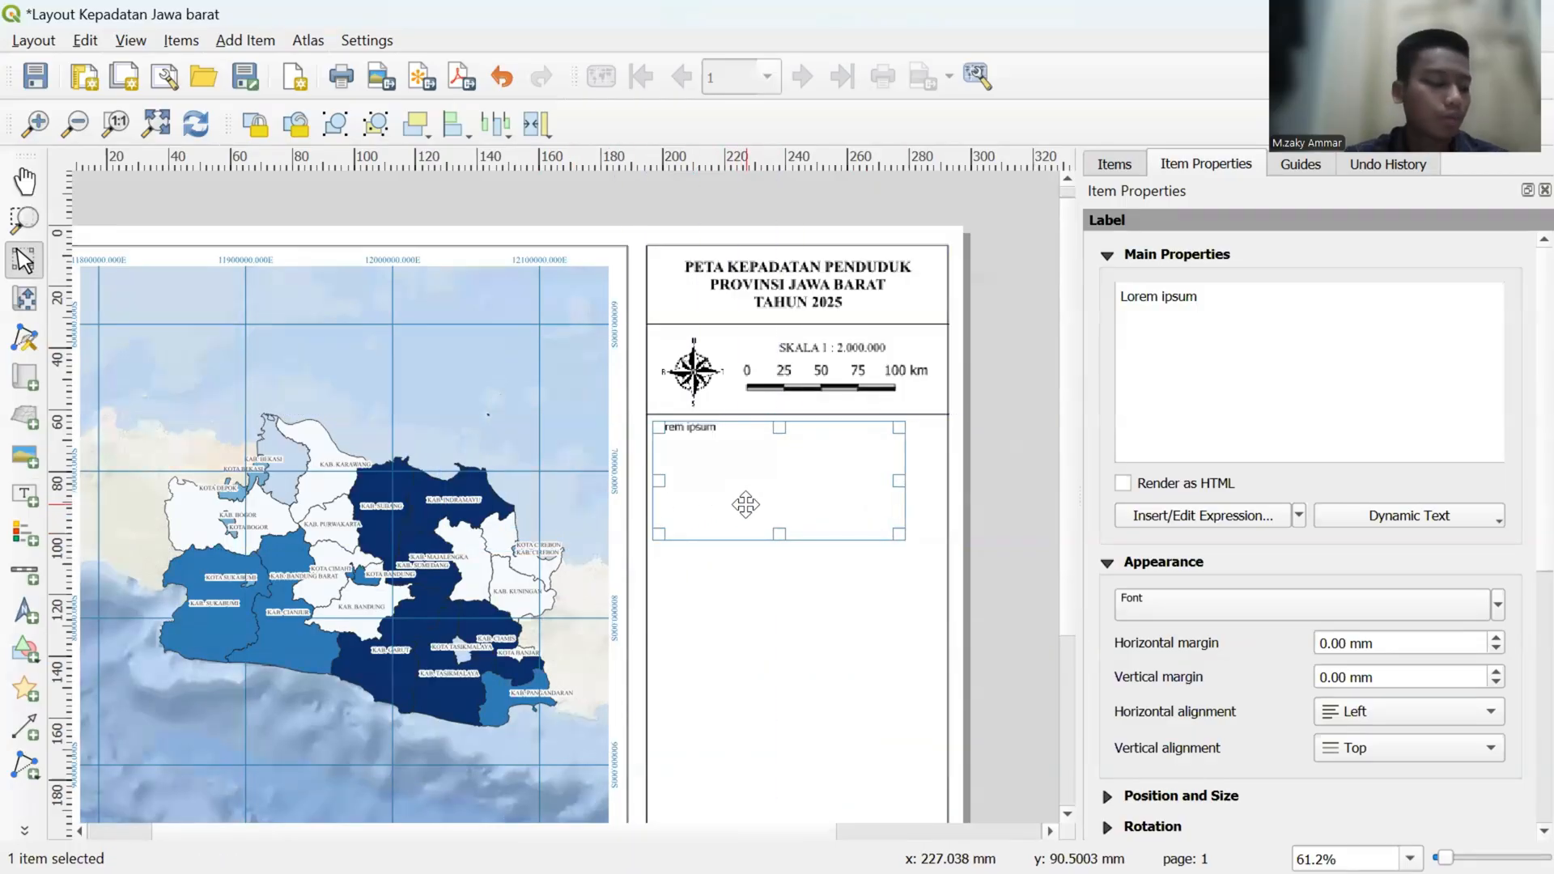
- Replace the new label's placeholder text with "Proyeksi Peta :", leaving a gap before the colon
{"action": "left_click_drag", "start_coordinate": [1198, 298], "coordinate": [1114, 294]}
{"action": "key", "text": "BackSpace"}
{"action": "type", "text": "Pro"}
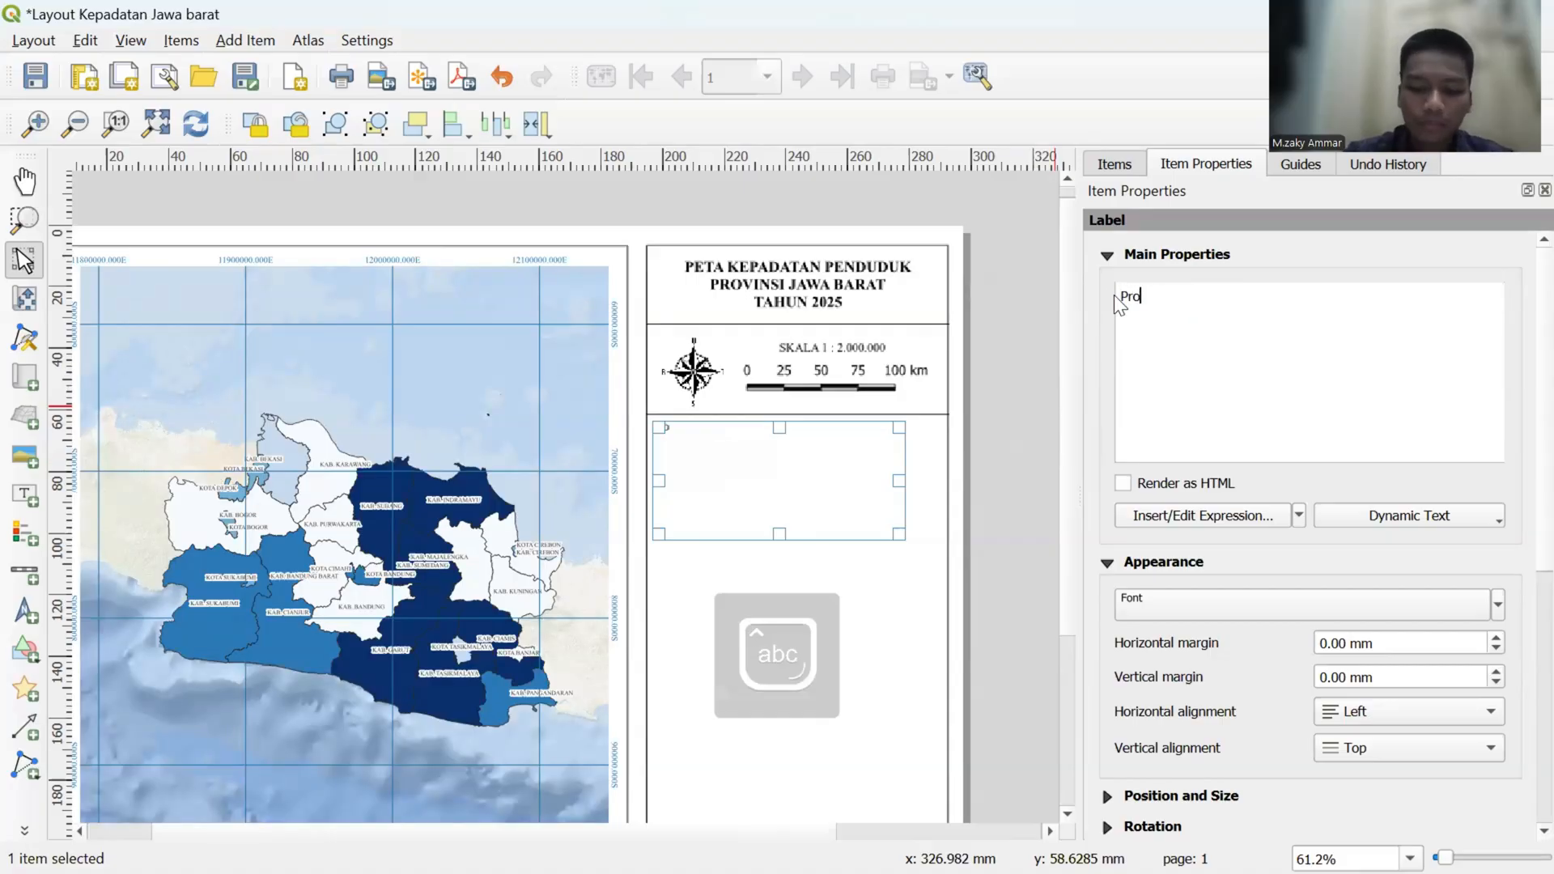
{"action": "type", "text": "yeksi P"}
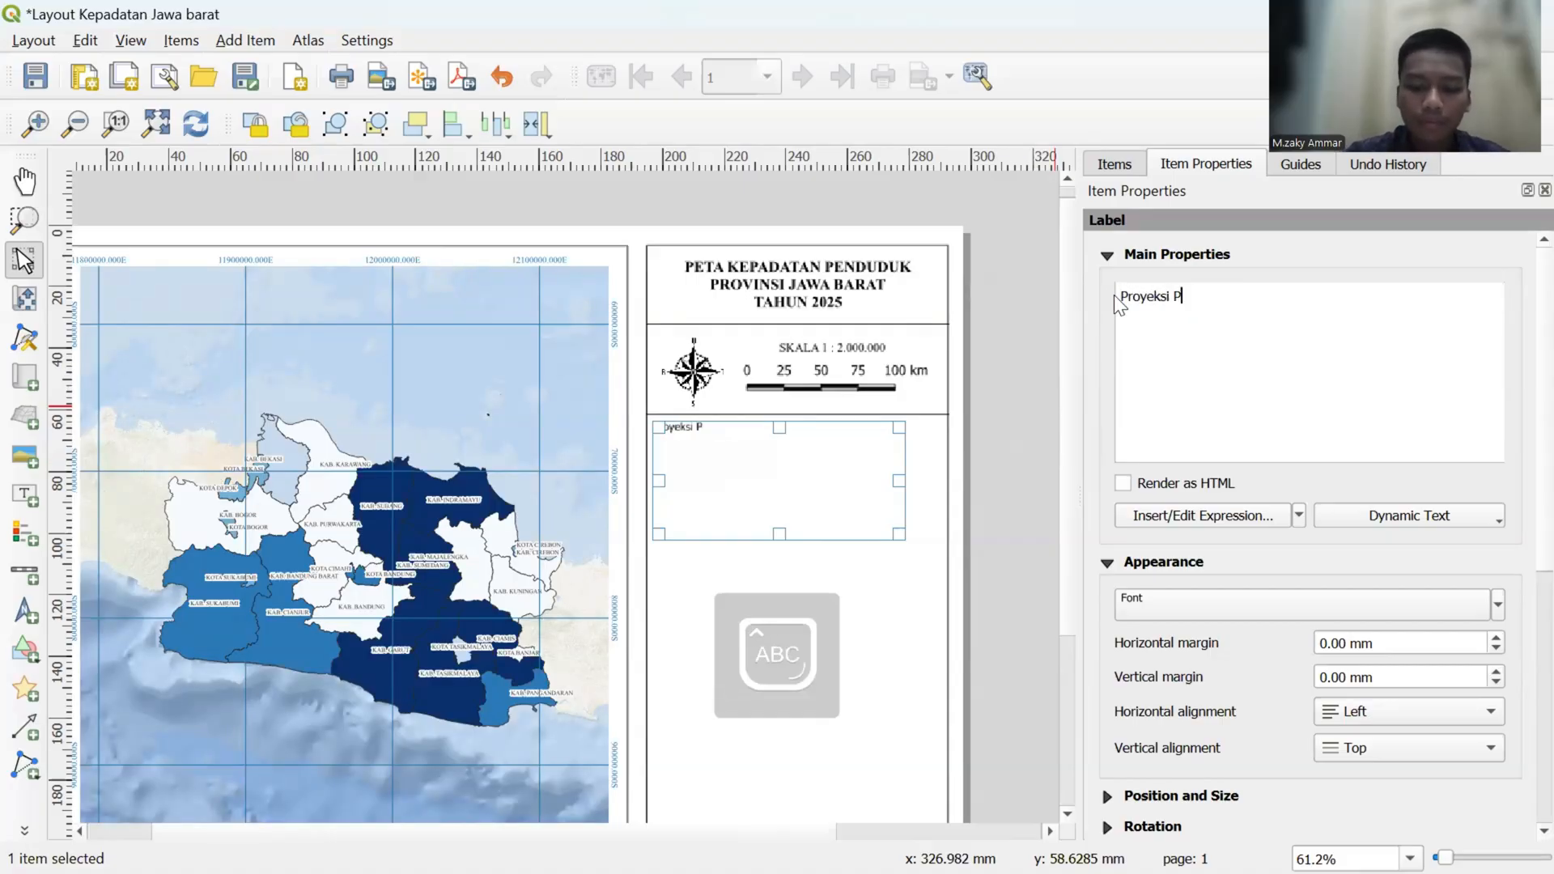
{"action": "type", "text": "eta"}
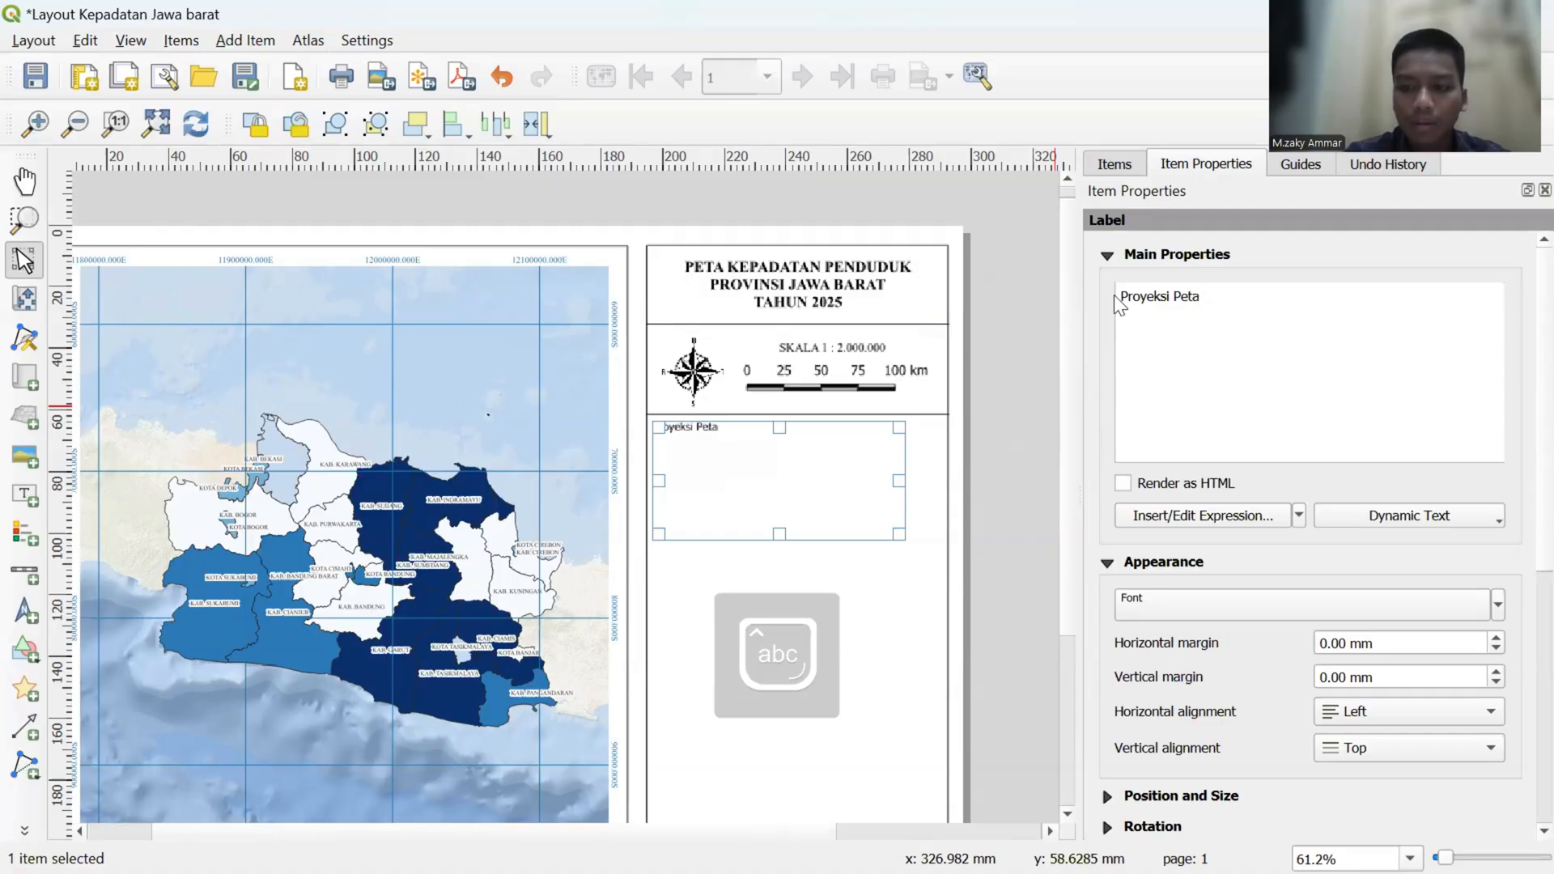
{"action": "type", "text": "     :"}
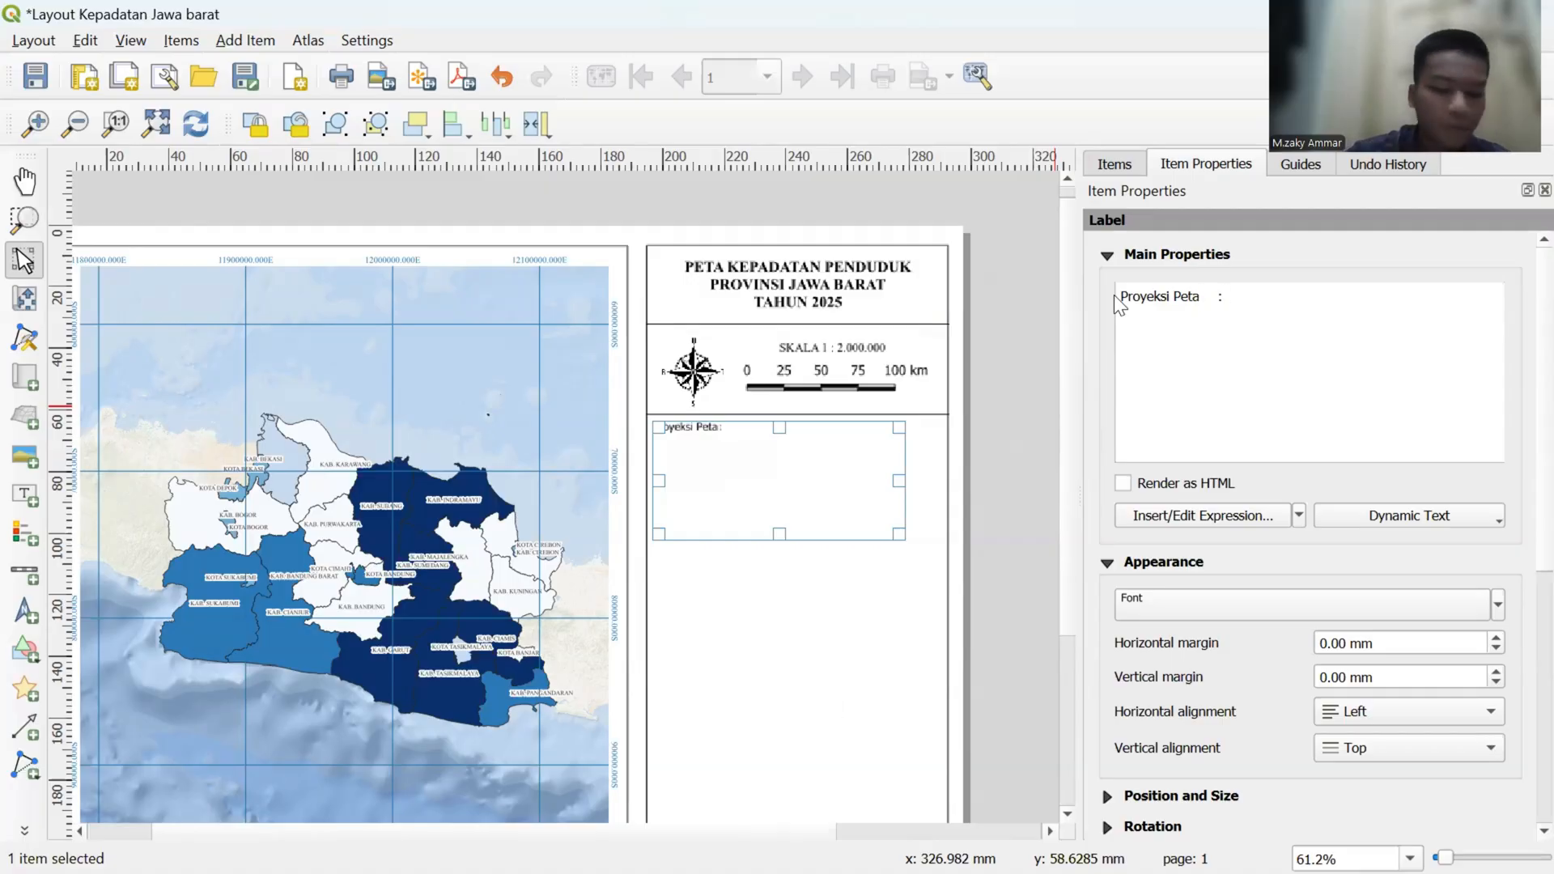
- Complete the label's projection line with the value "Universal Transferse Mercator"
{"action": "key", "text": "Caps_Lock"}
{"action": "type", "text": "U"}
{"action": "key", "text": "BackSpace"}
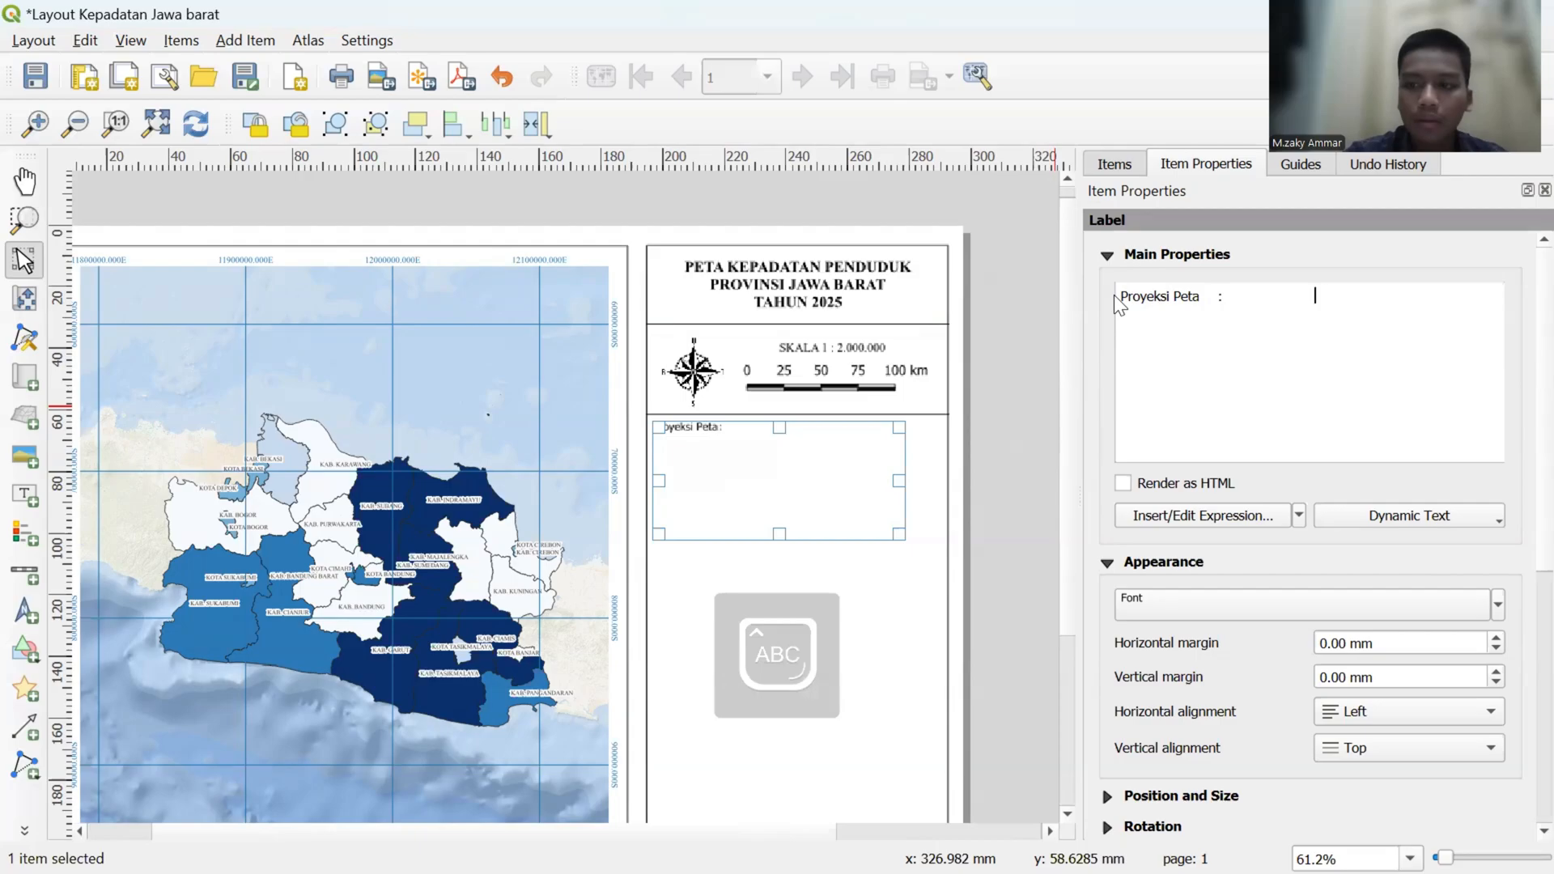
{"action": "key", "text": "BackSpace"}
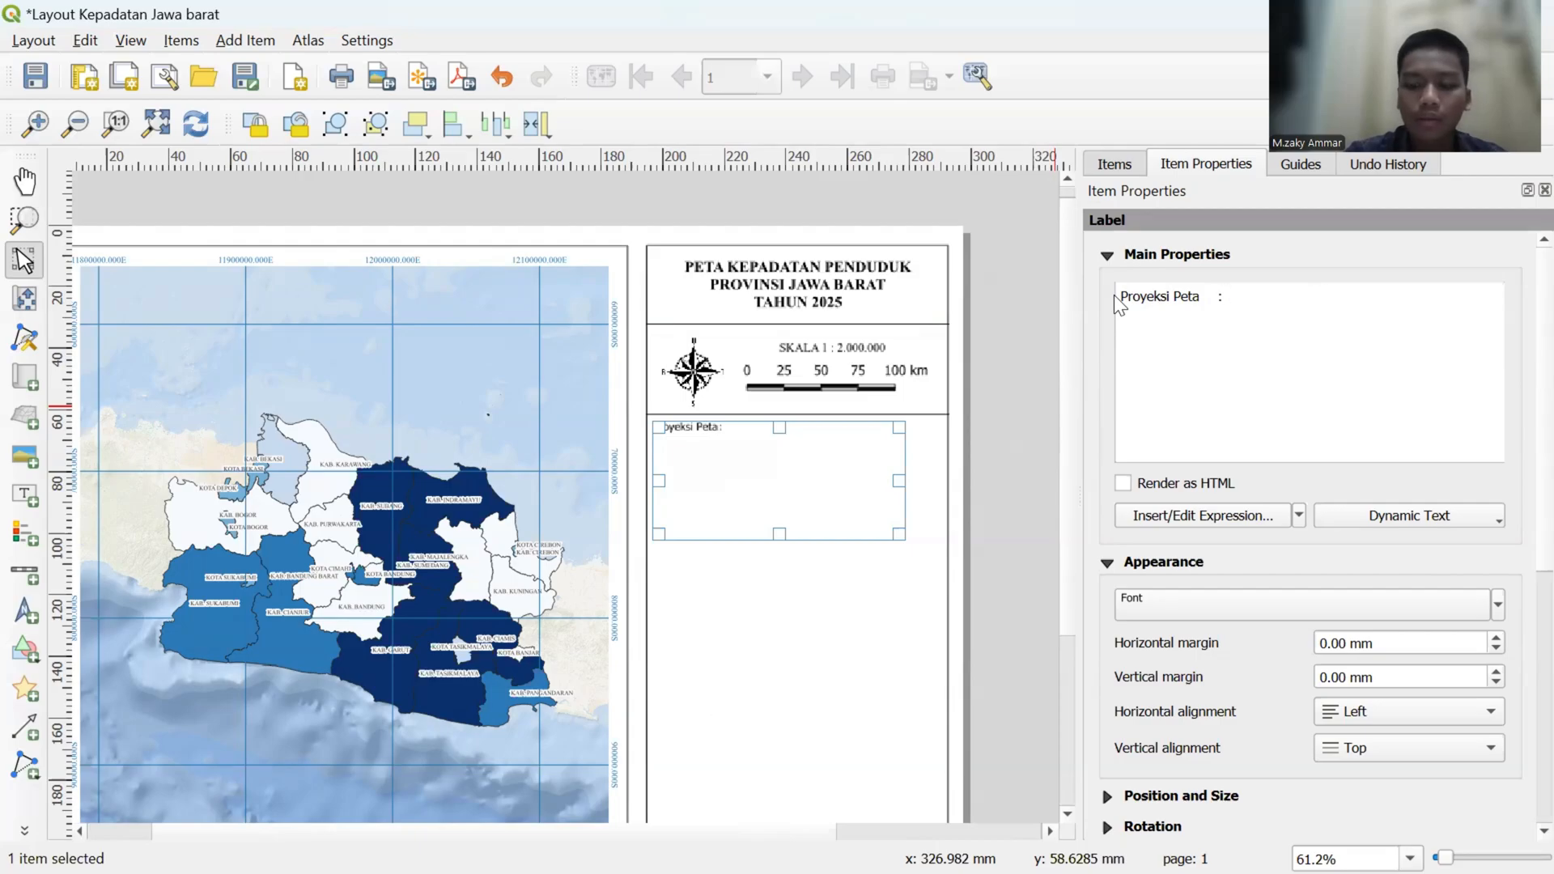
{"action": "type", "text": "U"}
{"action": "key", "text": "Caps_Lock"}
{"action": "type", "text": "niver"}
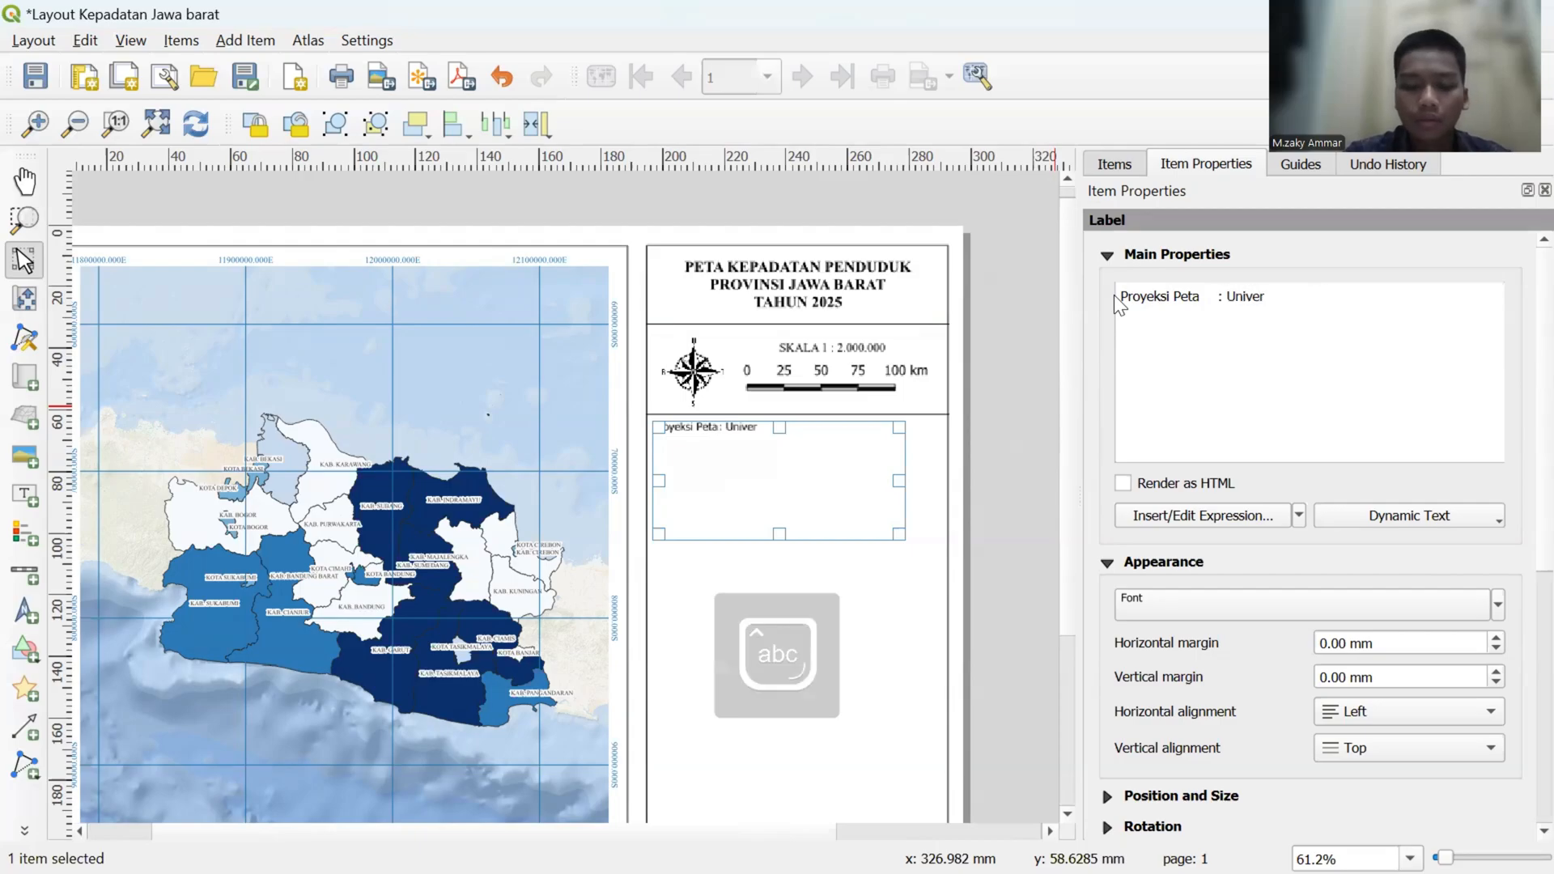
{"action": "type", "text": "sal Tr"}
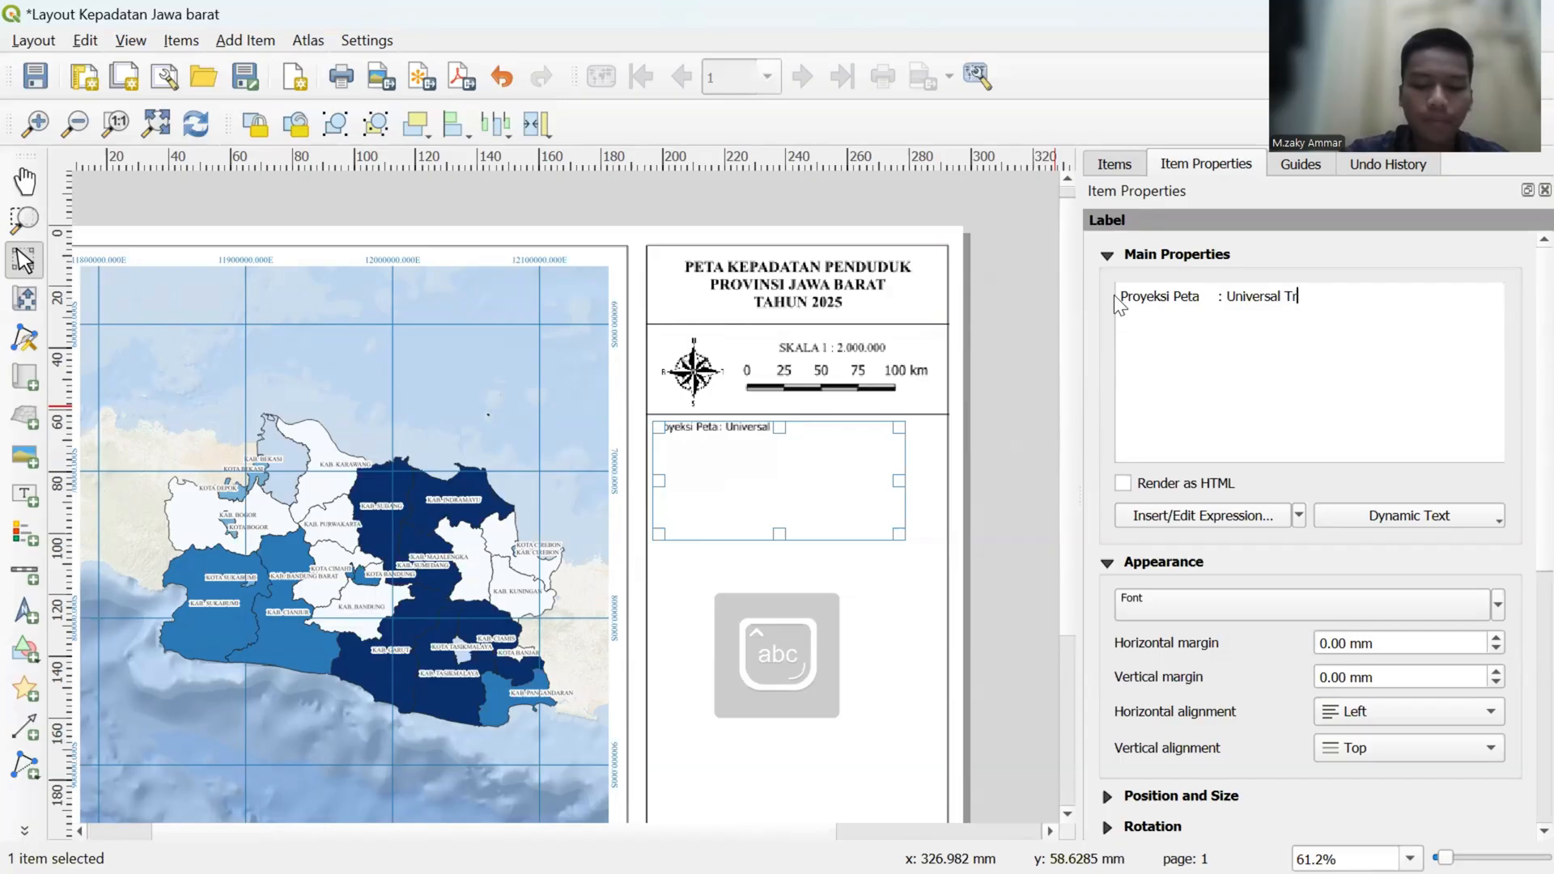
{"action": "type", "text": "ansfere"}
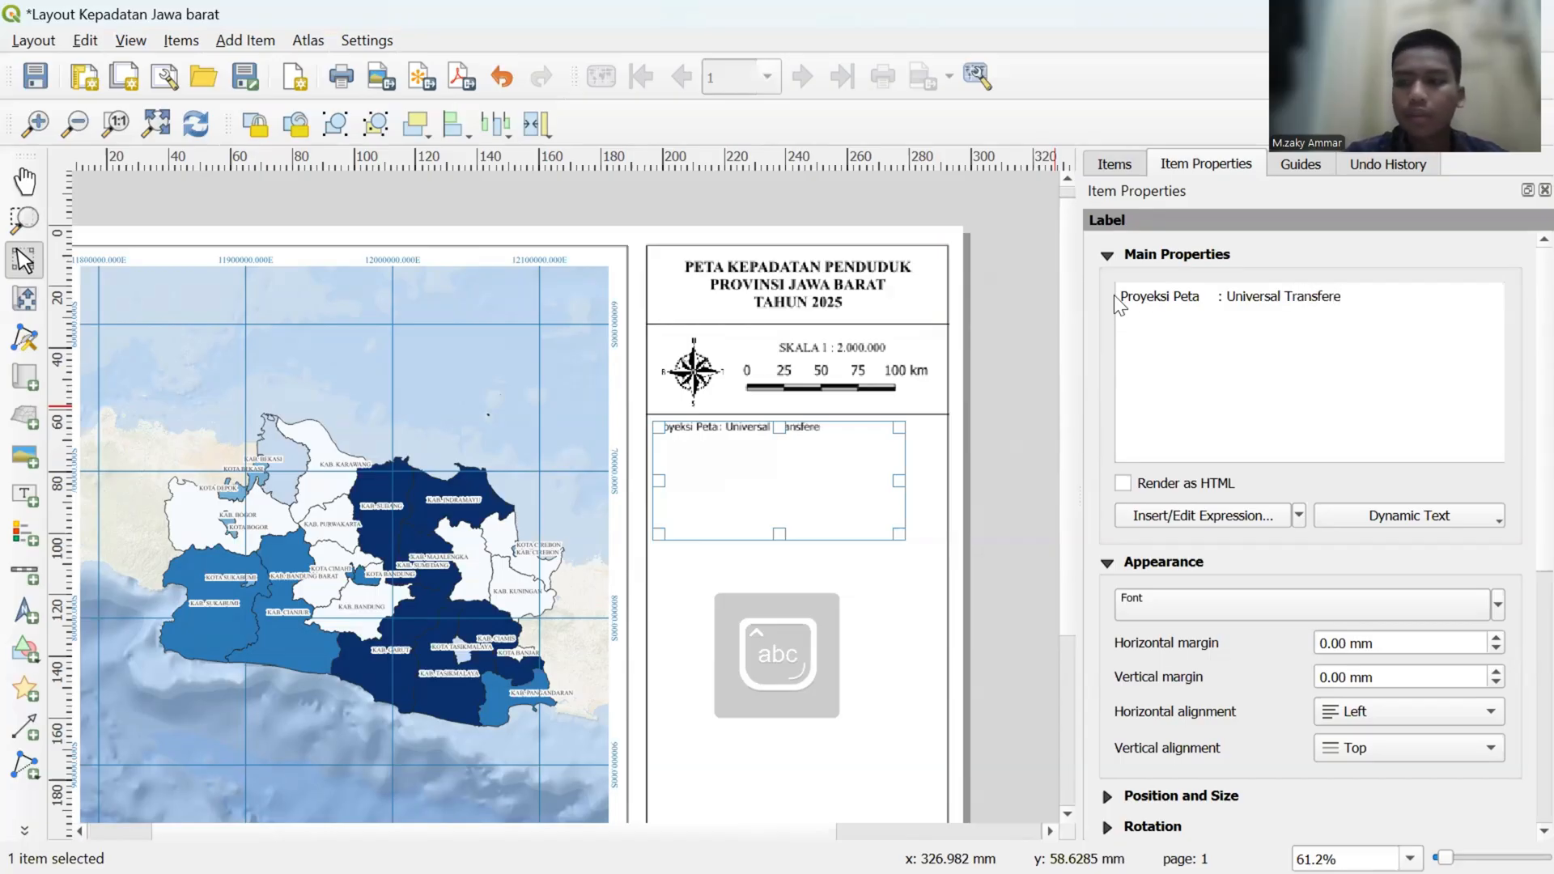
{"action": "key", "text": "BackSpace"}
{"action": "key", "text": "BackSpace"}
{"action": "key", "text": "BackSpace"}
{"action": "type", "text": "r"}
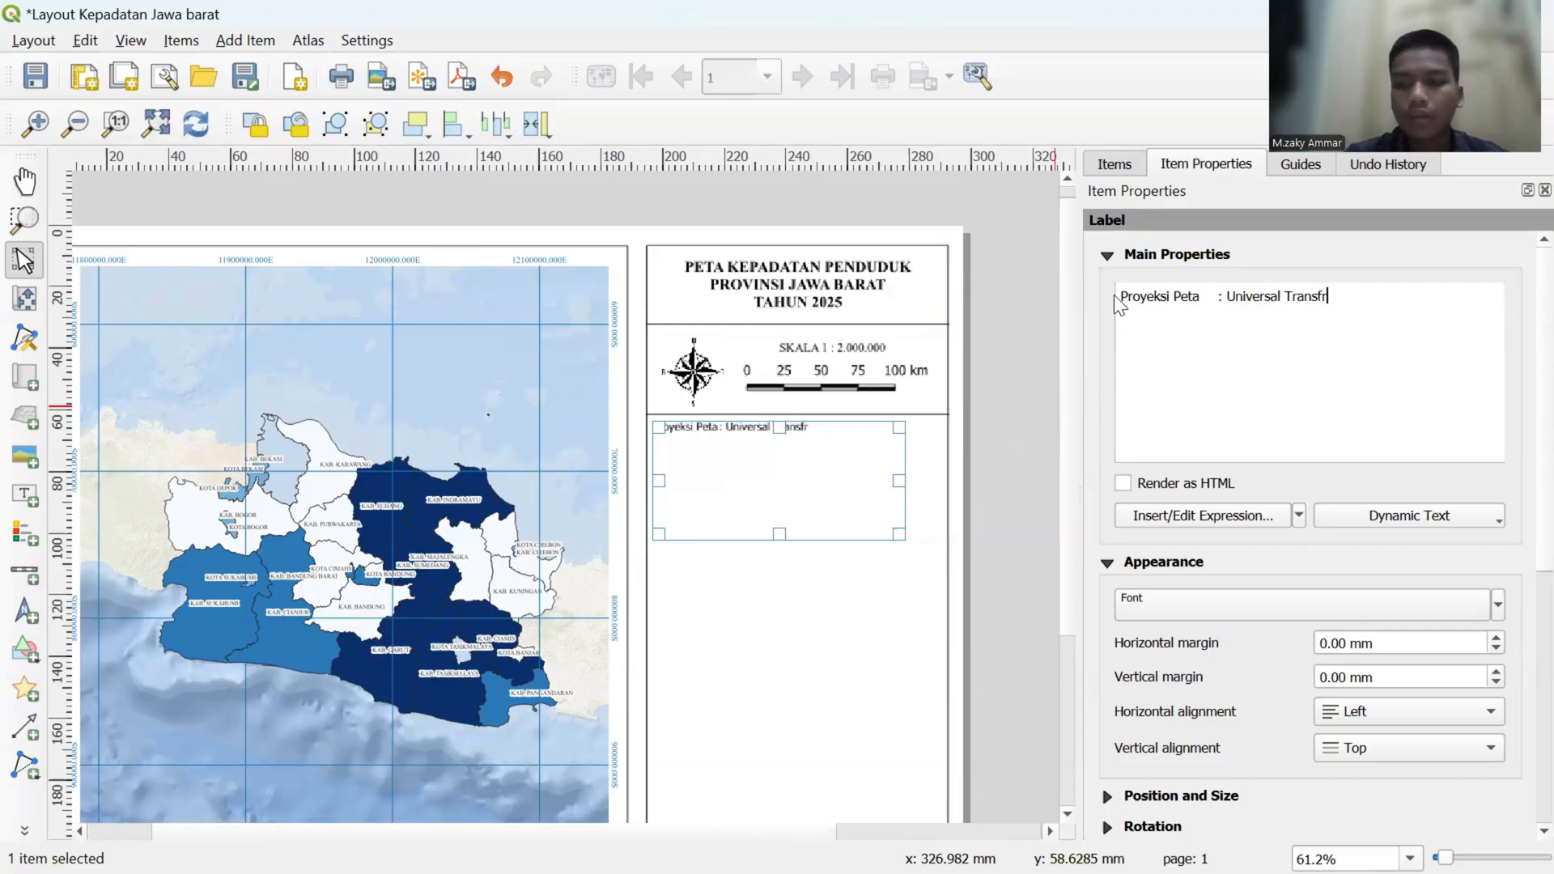
{"action": "key", "text": "BackSpace"}
{"action": "type", "text": "erse"}
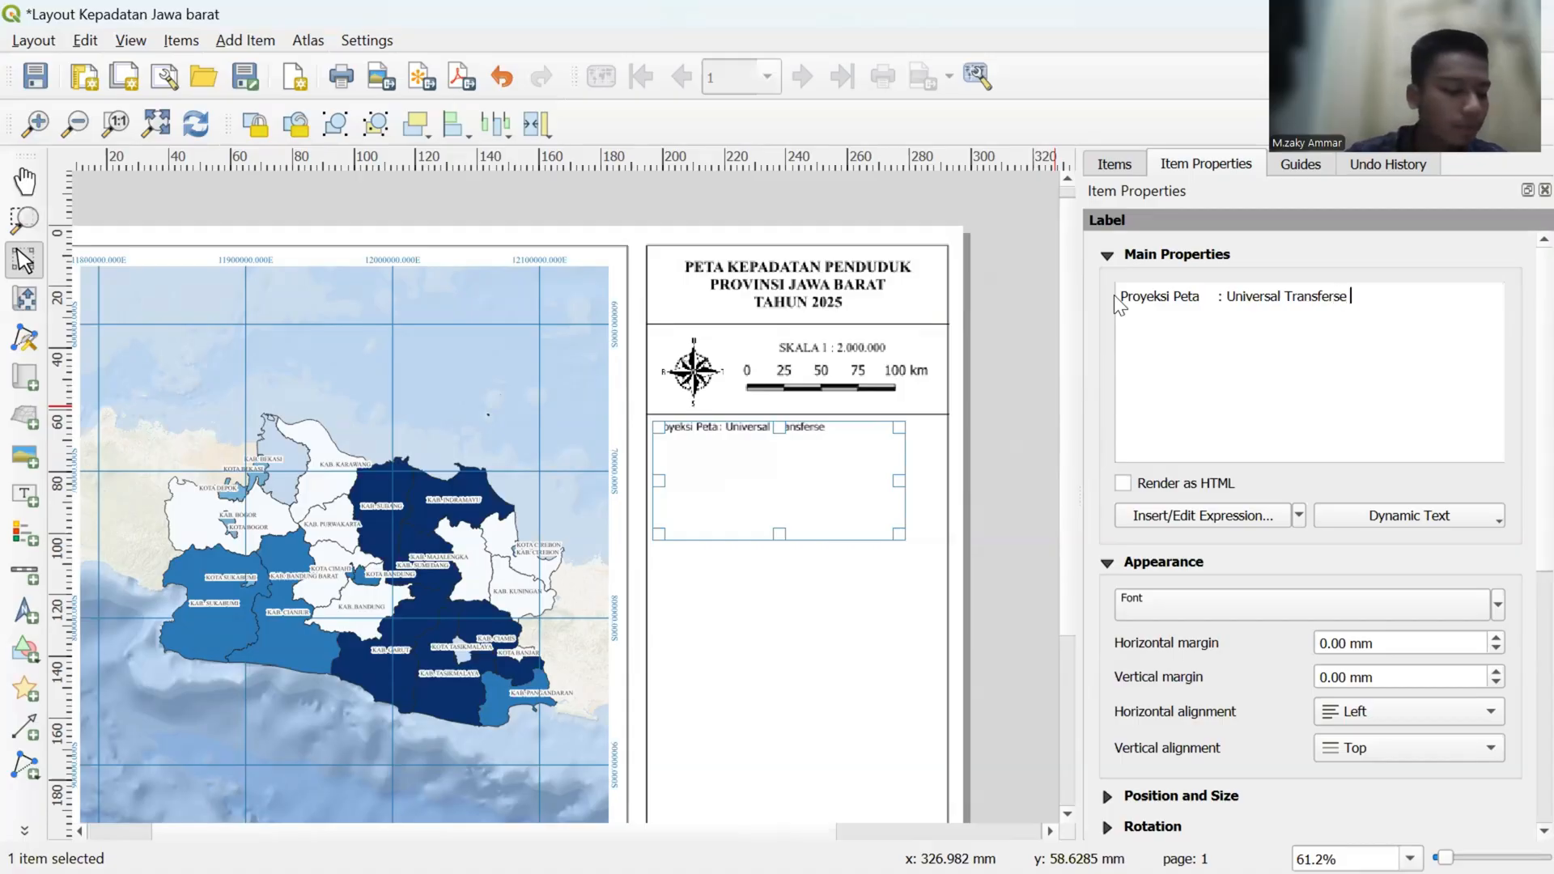
{"action": "key", "text": "Caps_Lock"}
{"action": "type", "text": "M"}
{"action": "key", "text": "Caps_Lock"}
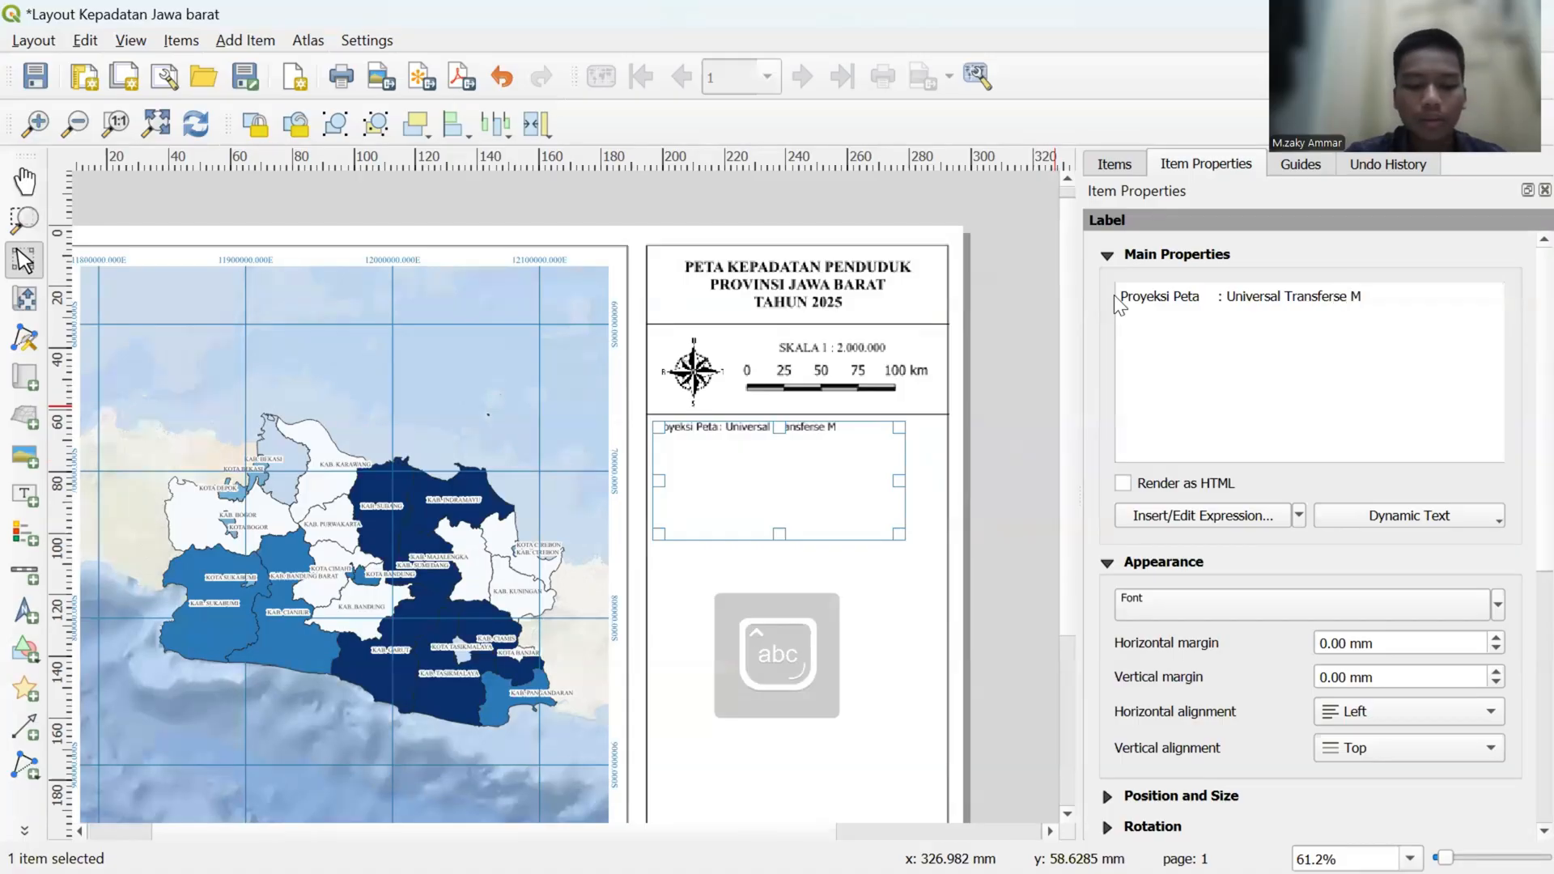
{"action": "type", "text": "ercator"}
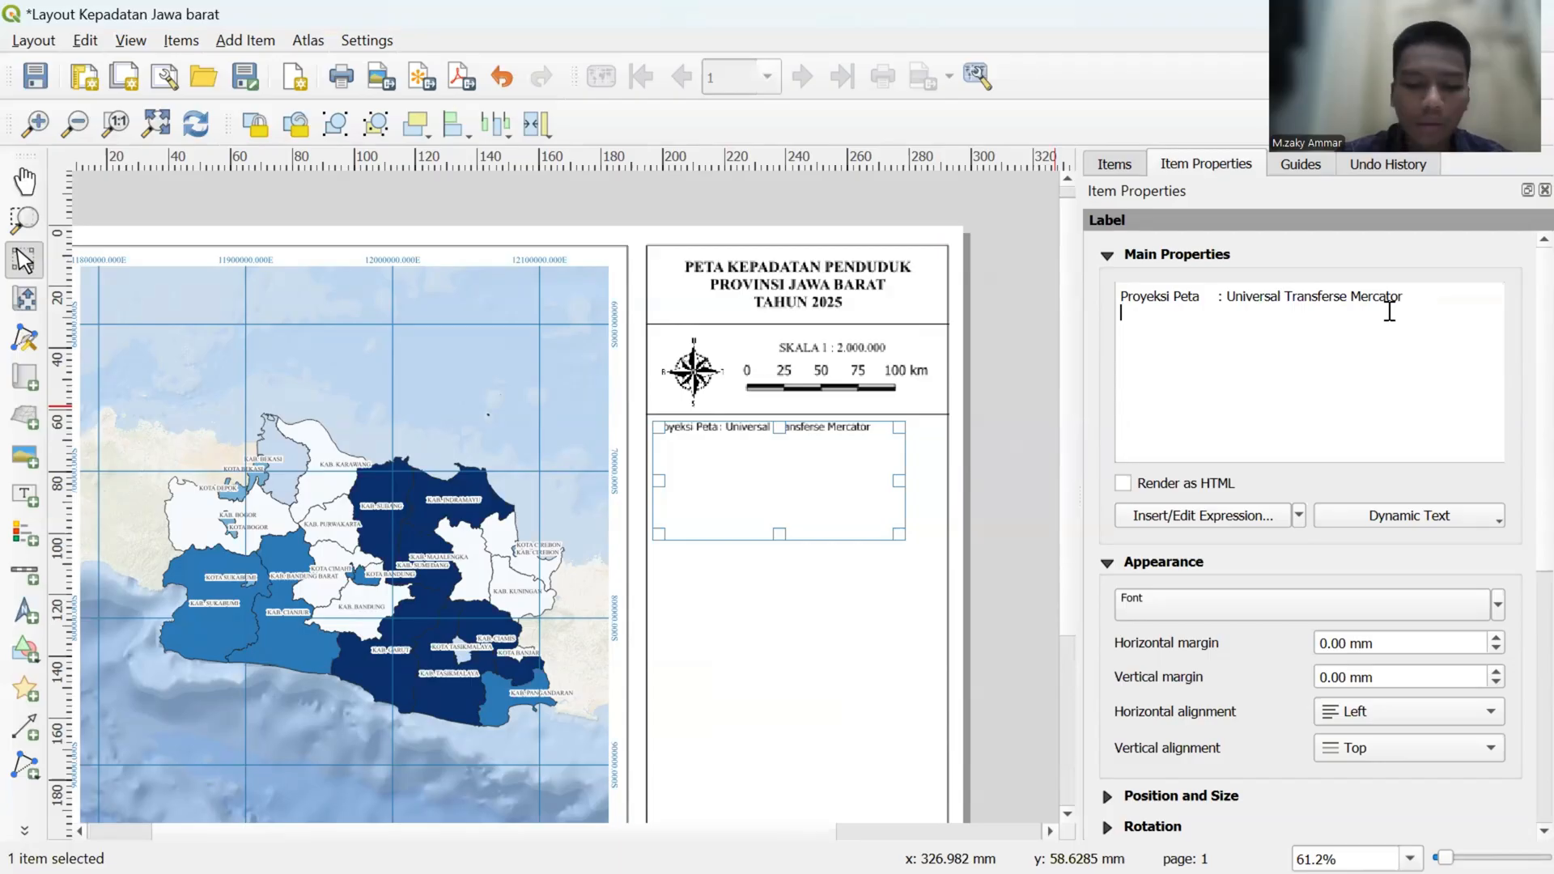
- Add a second line to the label reading "Sistem Grid : Grid Geografis", with its colon aligned under the first
{"action": "key", "text": "Return"}
{"action": "key", "text": "Caps_Lock"}
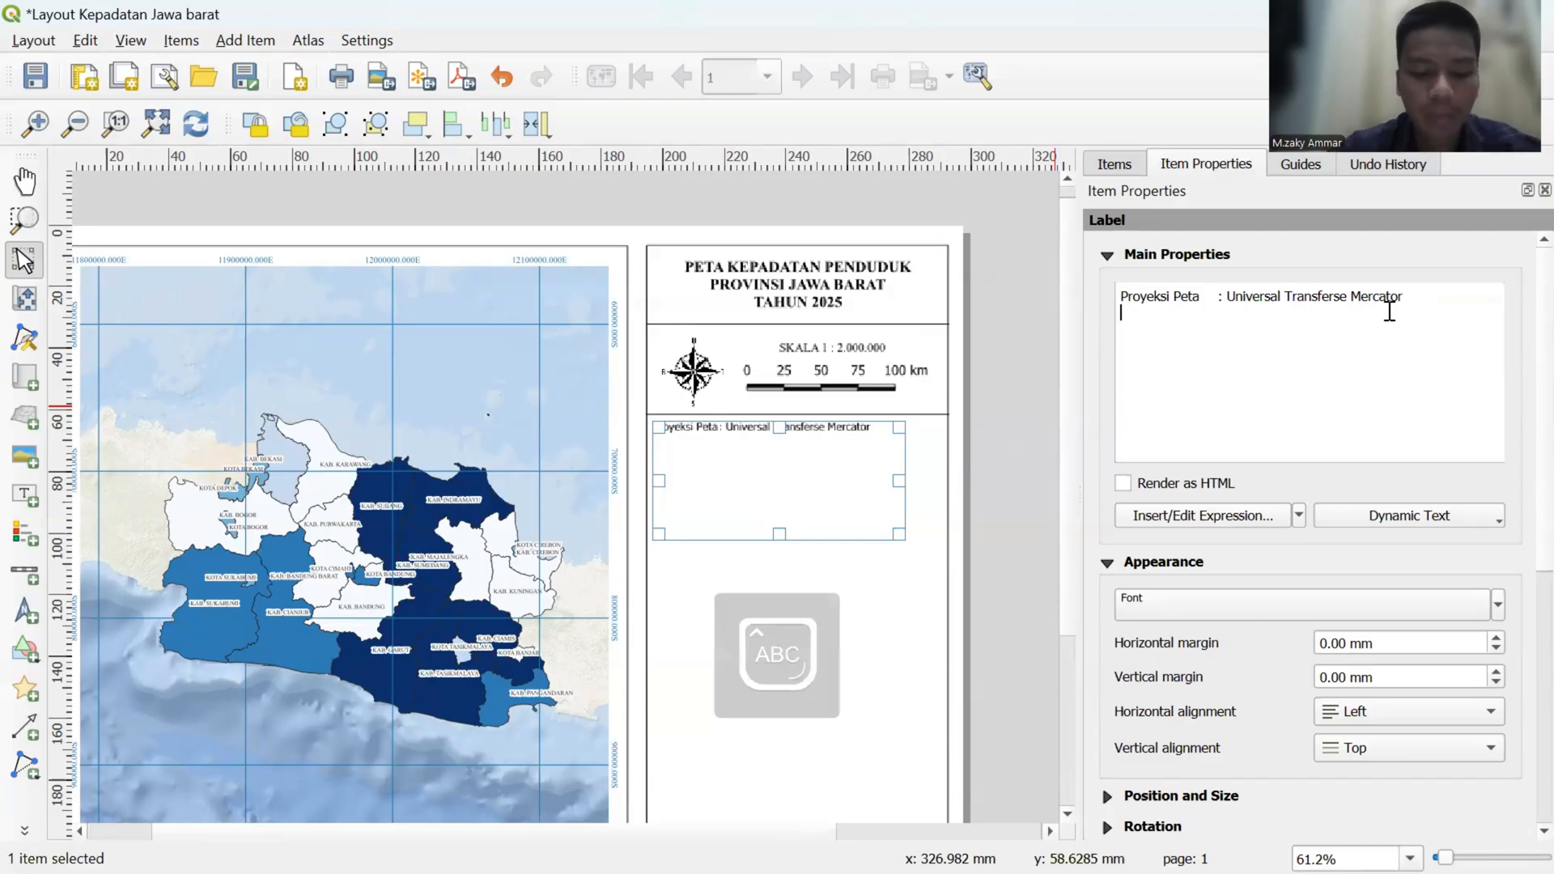
{"action": "type", "text": "Sistem"}
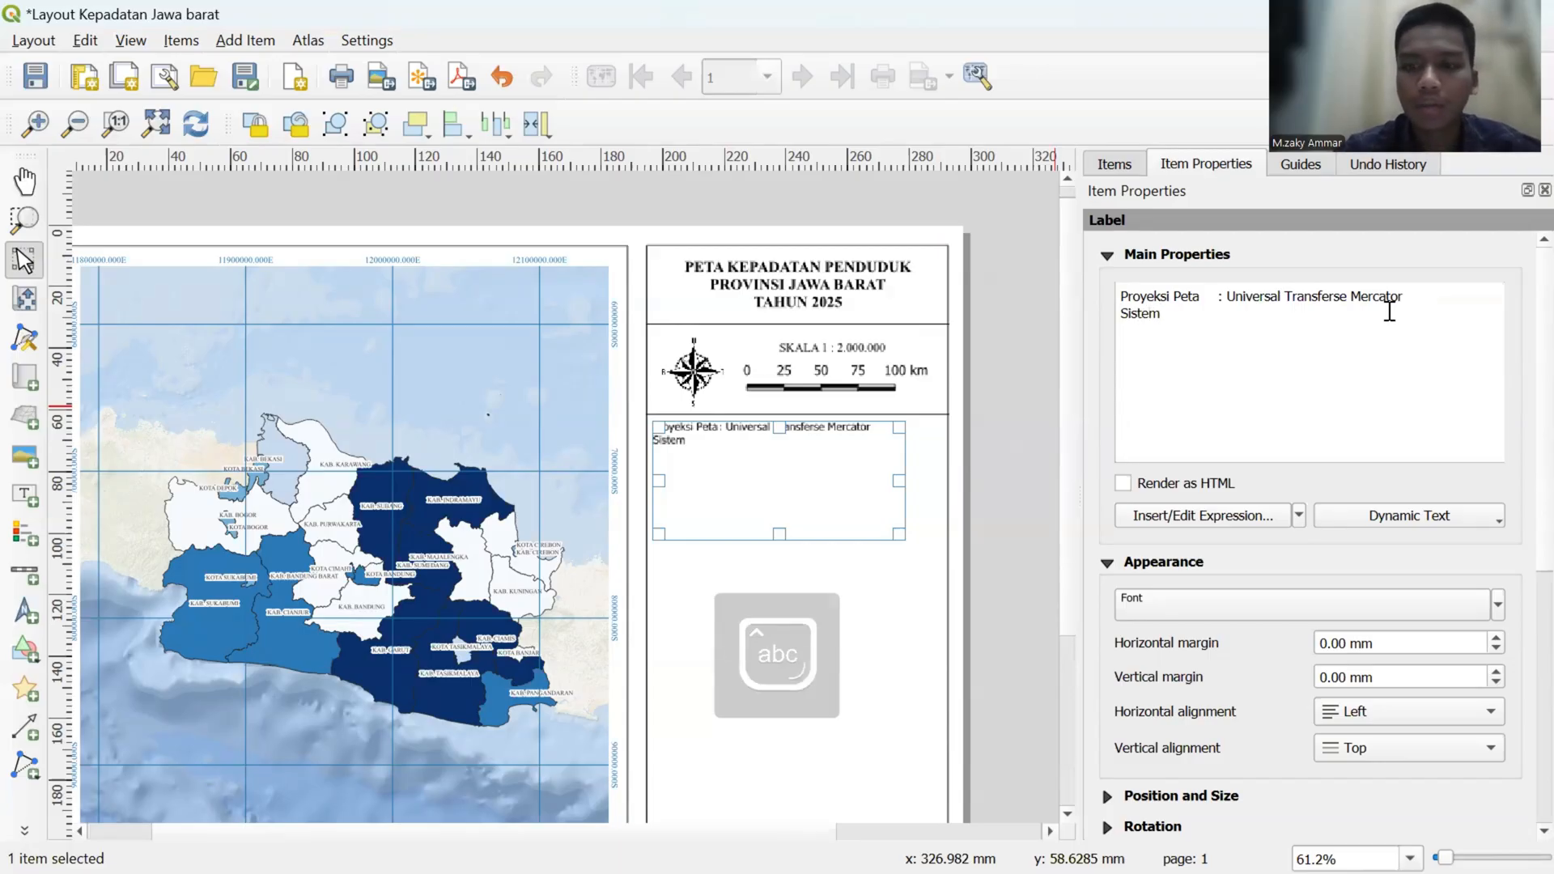
{"action": "type", "text": " Grid\t"}
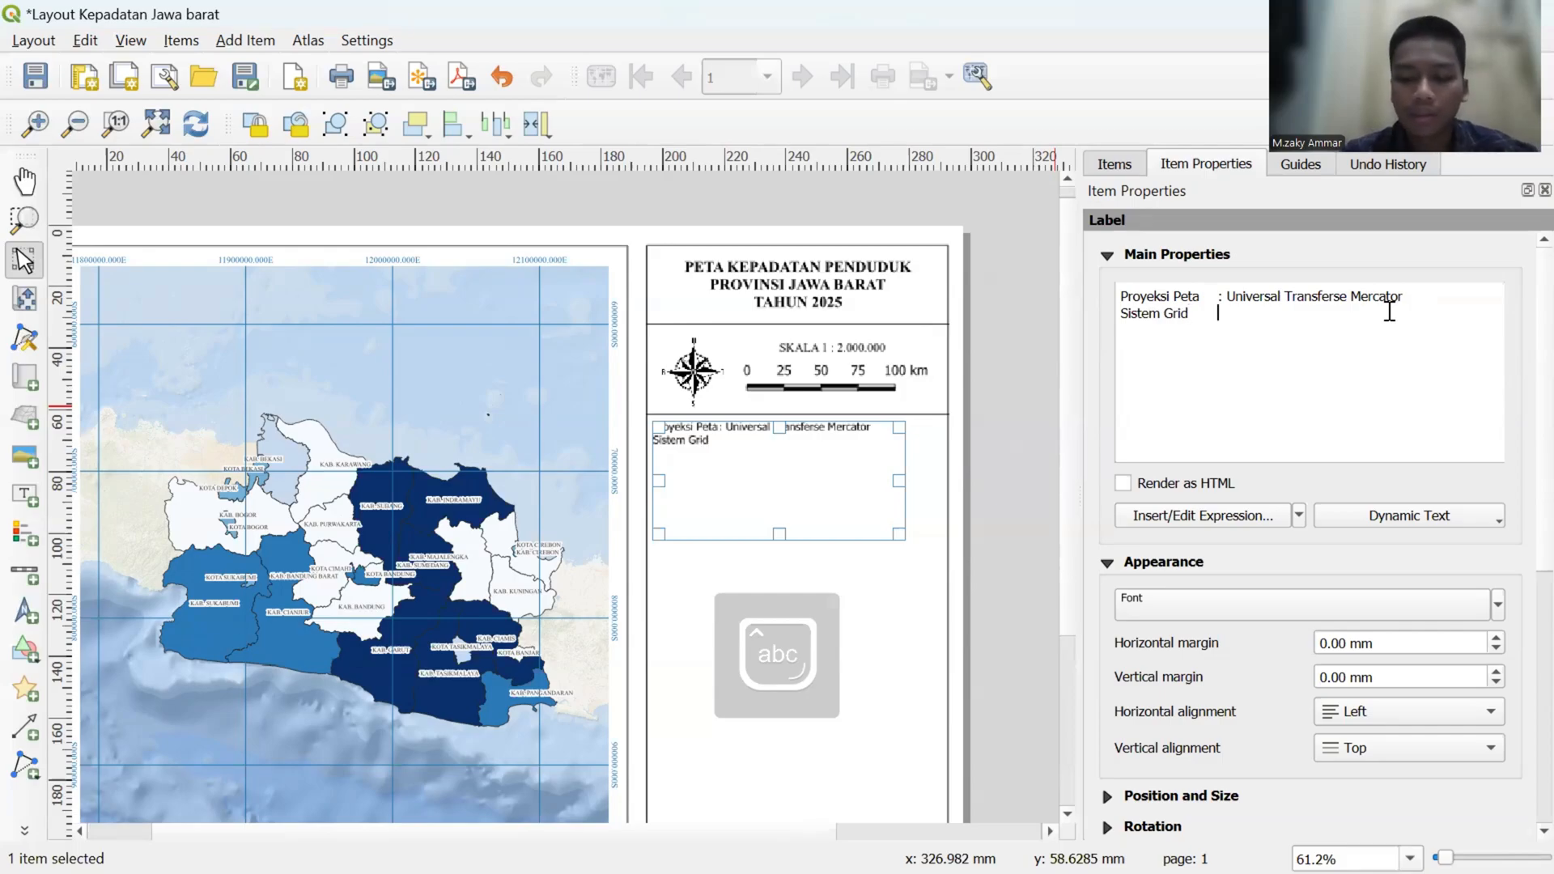
{"action": "type", "text": ":"}
{"action": "key", "text": "Caps_Lock"}
{"action": "type", "text": "Grid"}
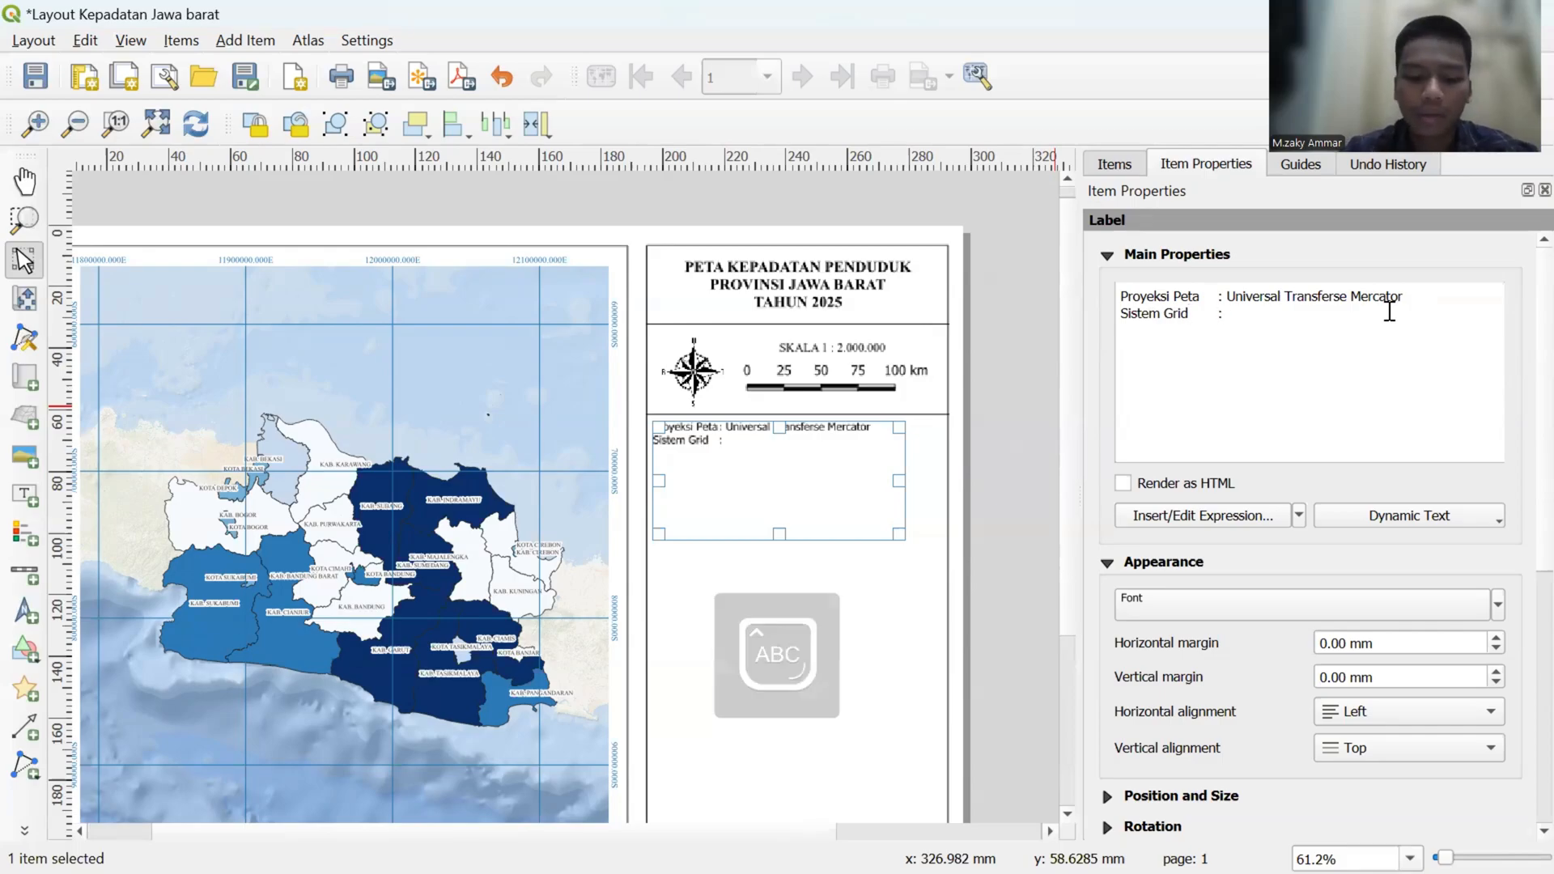
{"action": "type", "text": " G"}
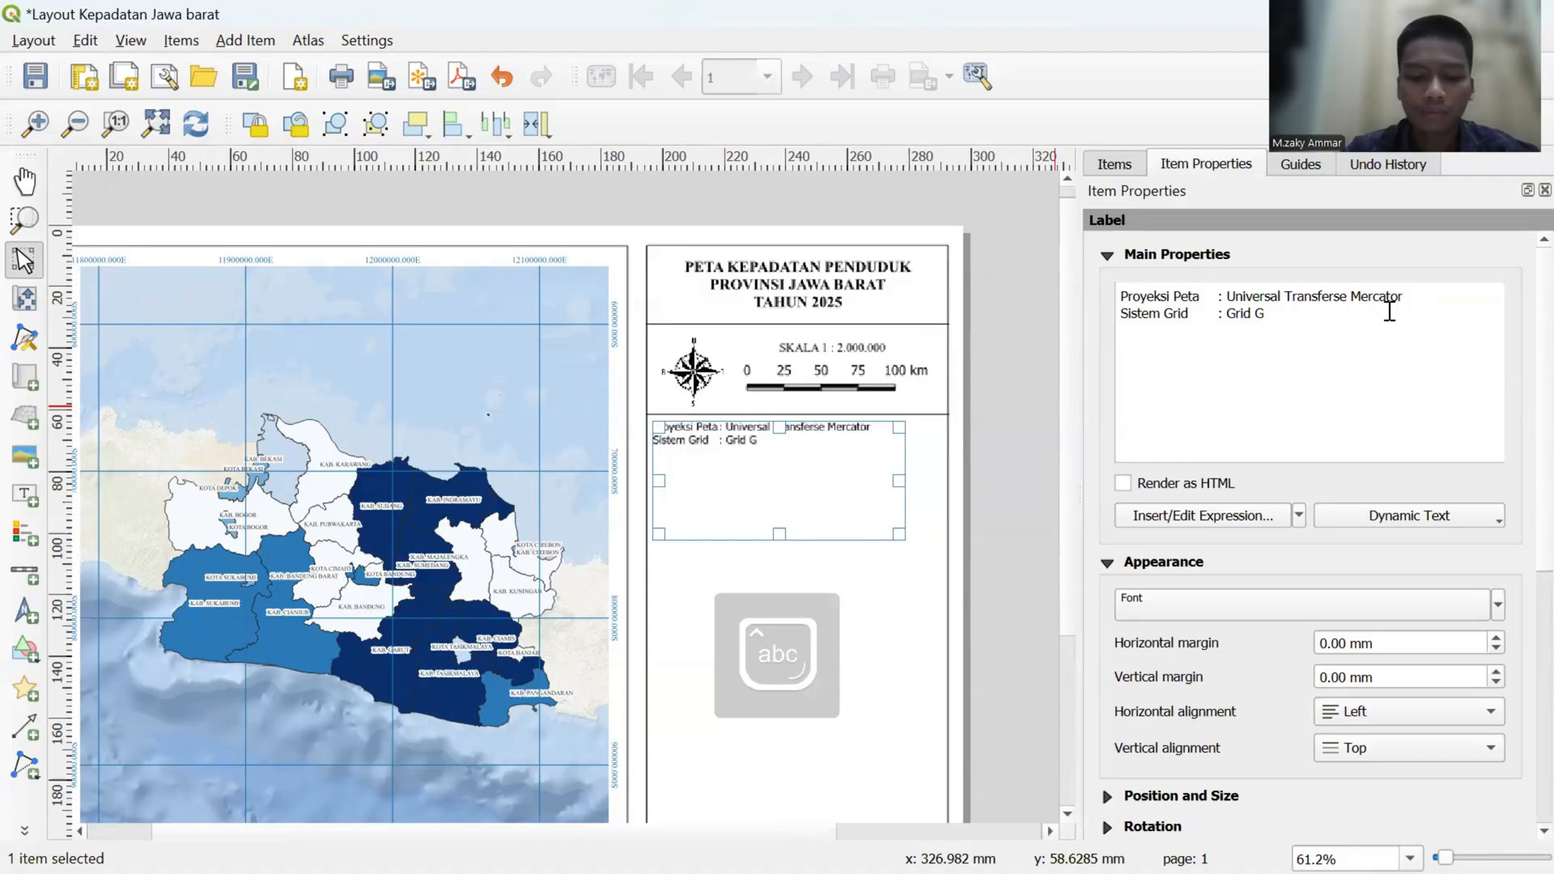
{"action": "type", "text": "eogra"}
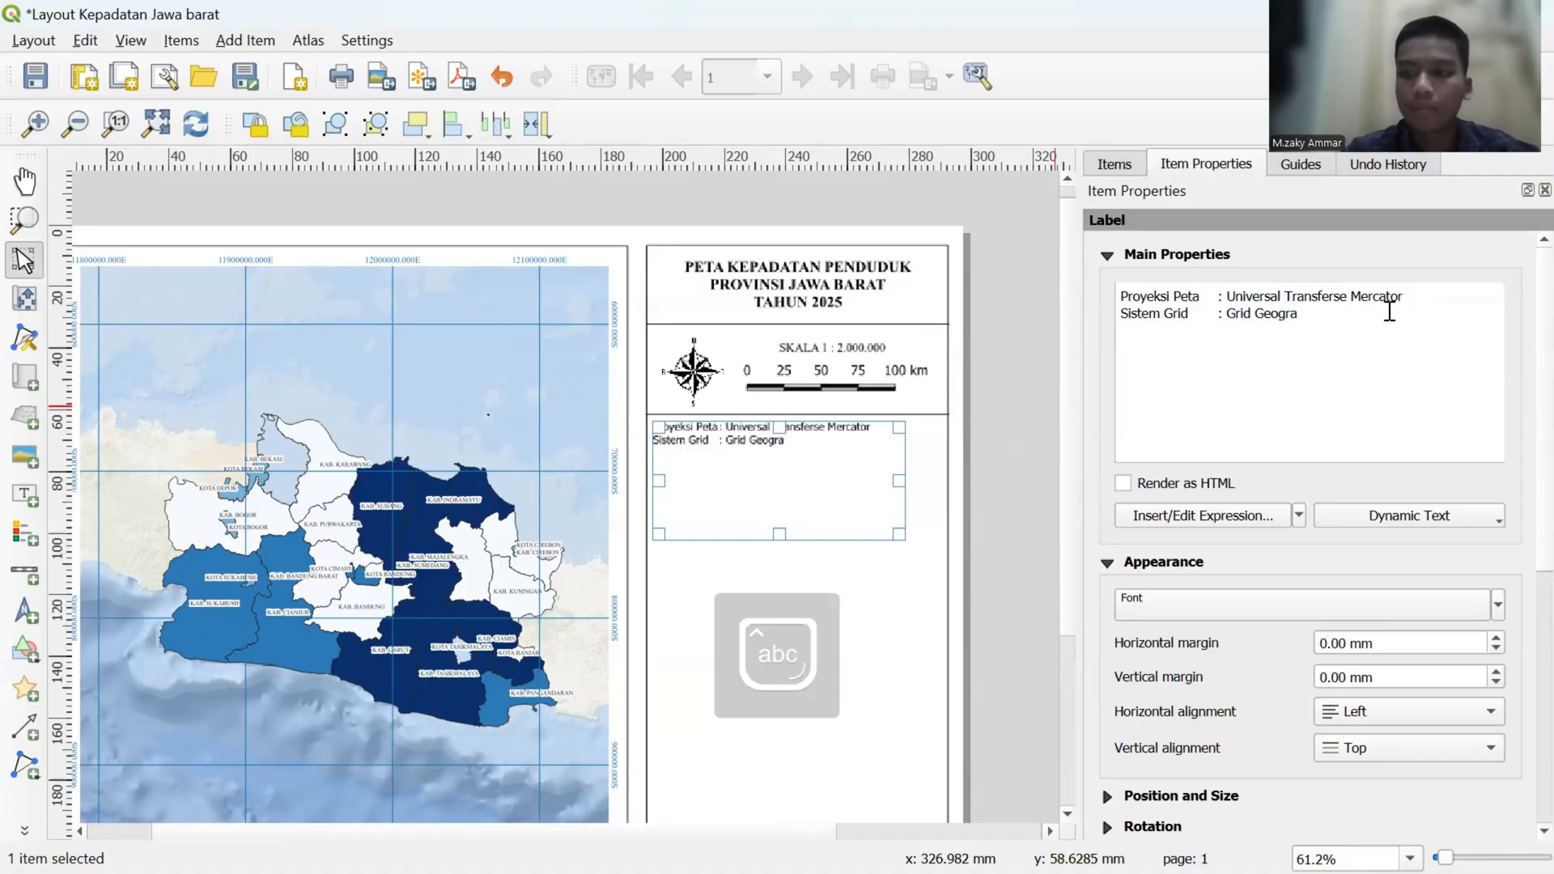
{"action": "type", "text": "fis"}
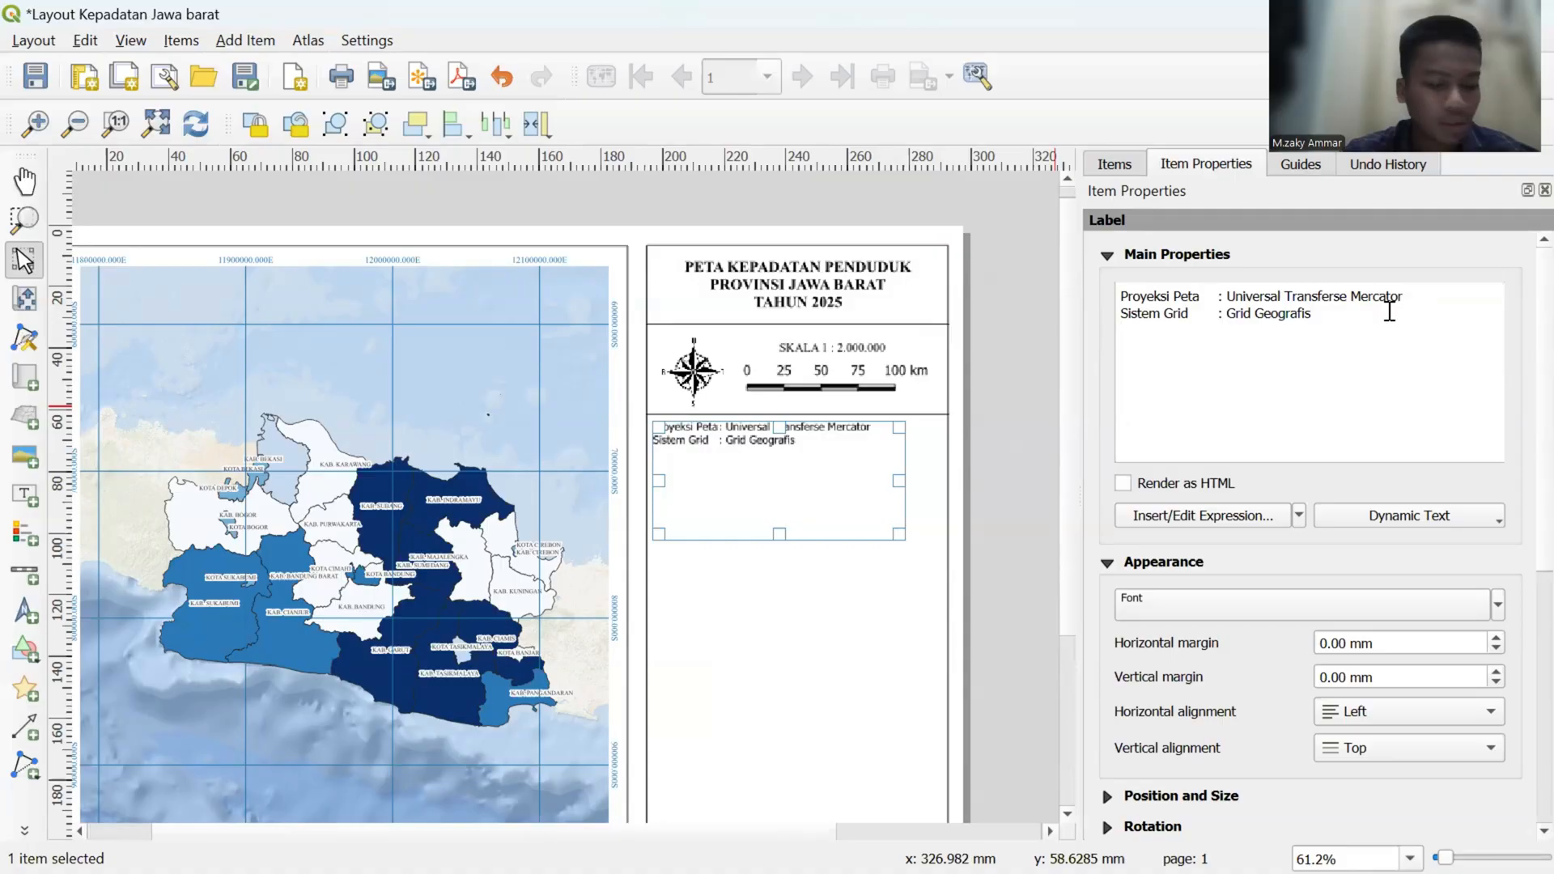
- Add a third line to the label reading "Datum : WGS 1984", with its colon aligned to the lines above
{"action": "key", "text": "Return"}
{"action": "type", "text": "Datum"}
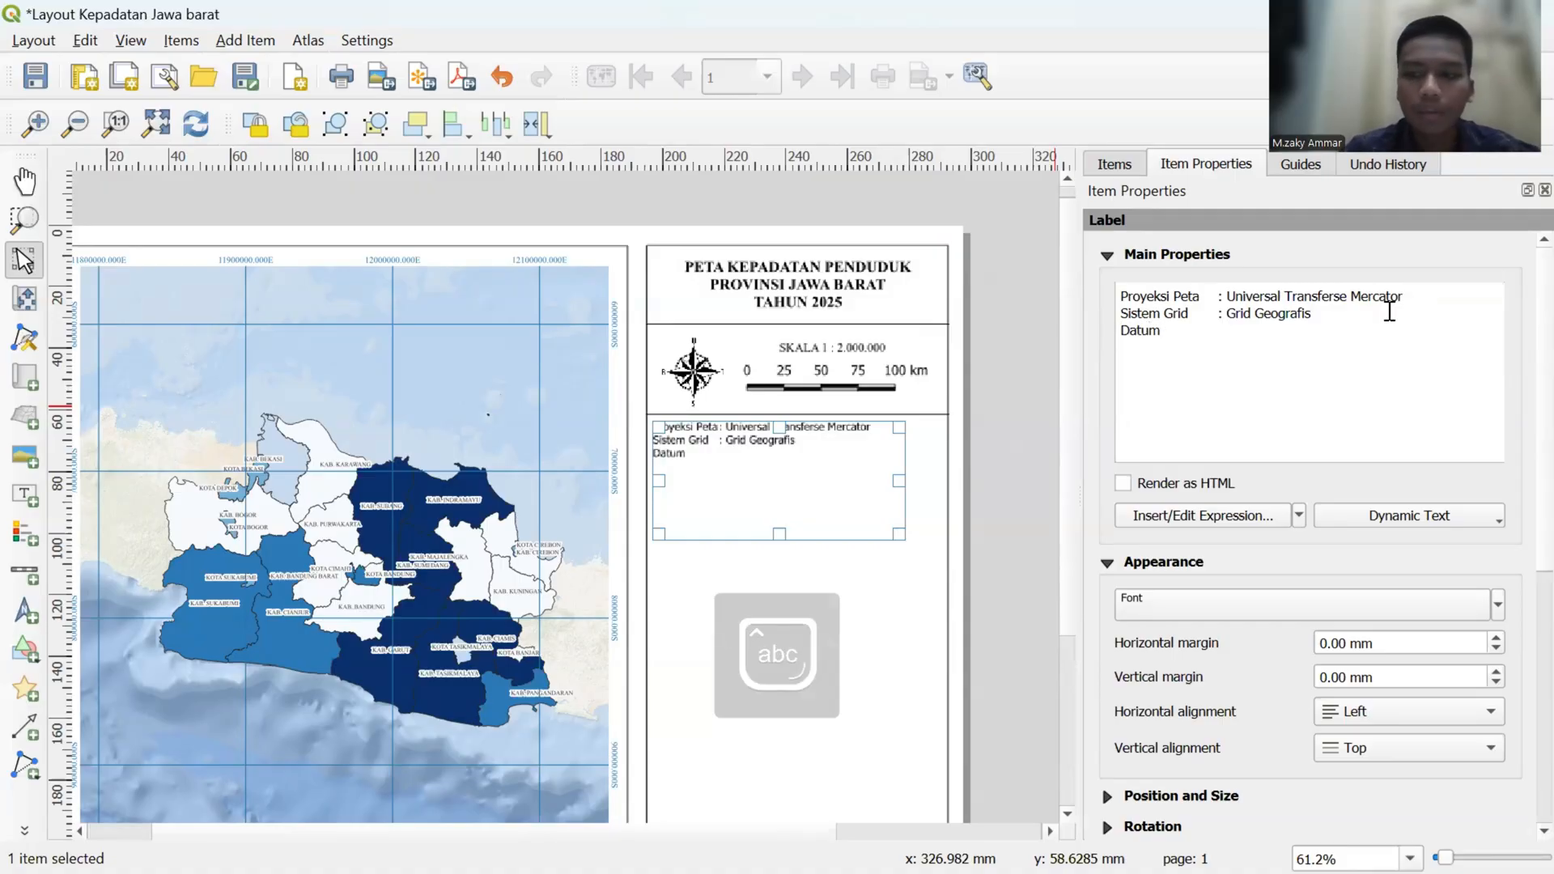
{"action": "key", "text": "Tab"}
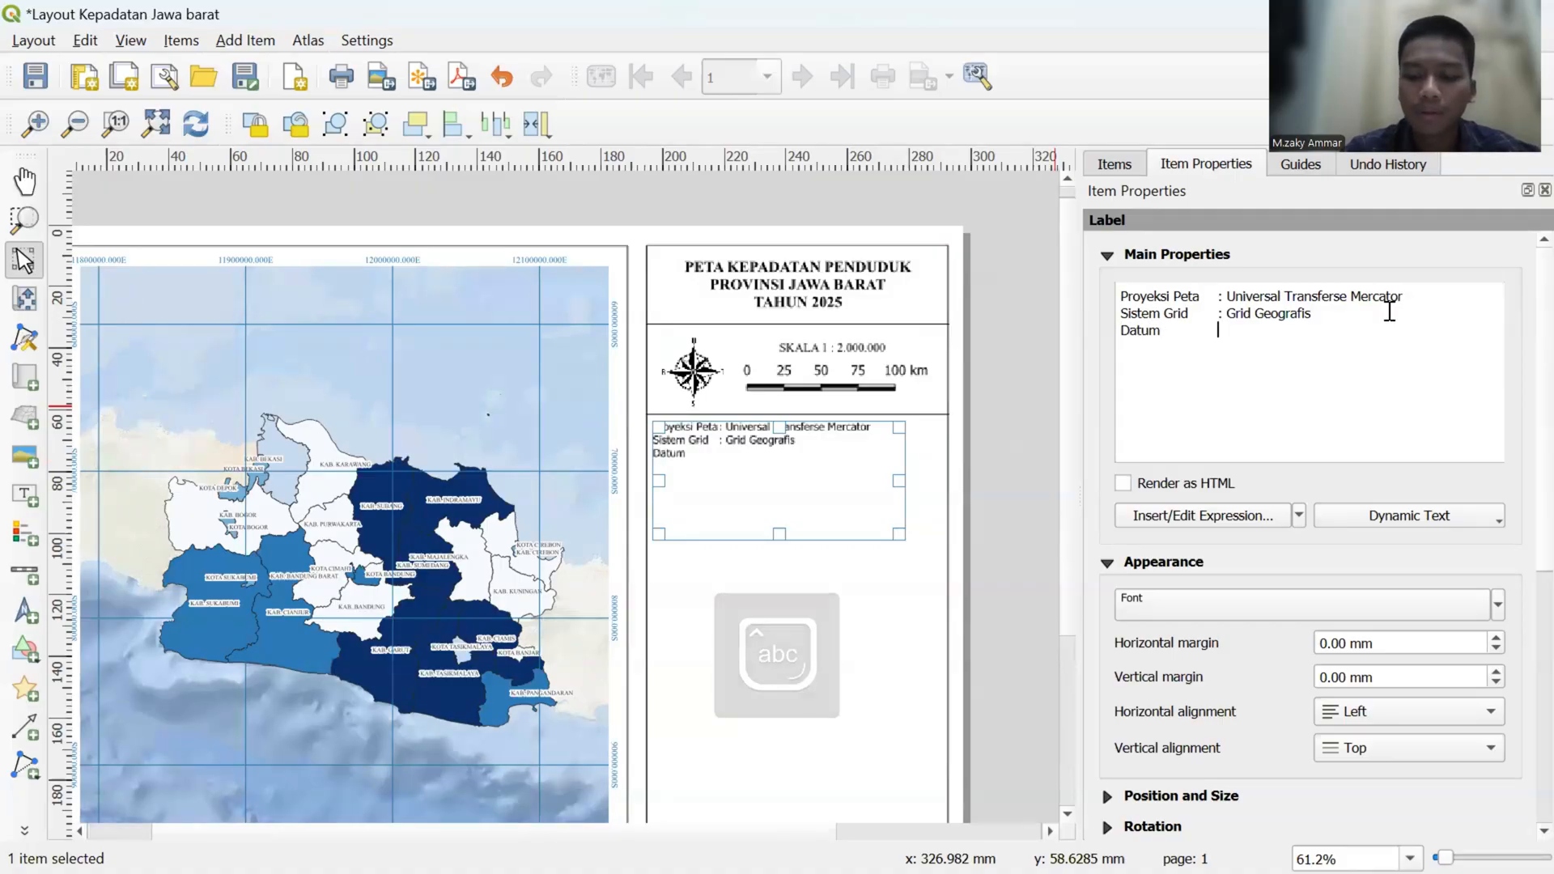
{"action": "type", "text": ":"}
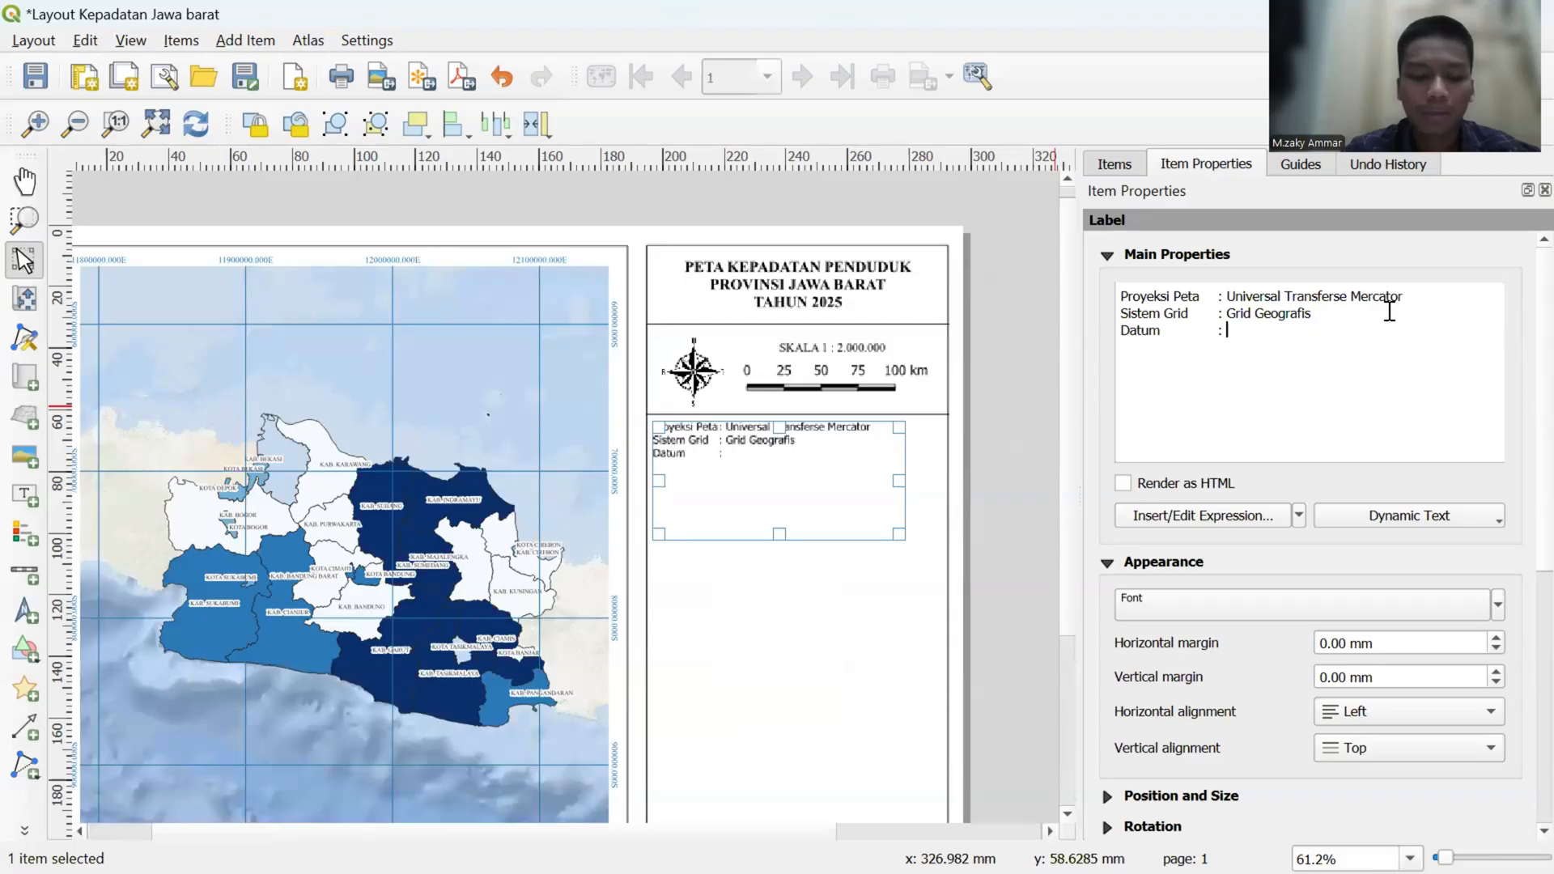
{"action": "key", "text": "Caps_Lock"}
{"action": "type", "text": "WGS 1984"}
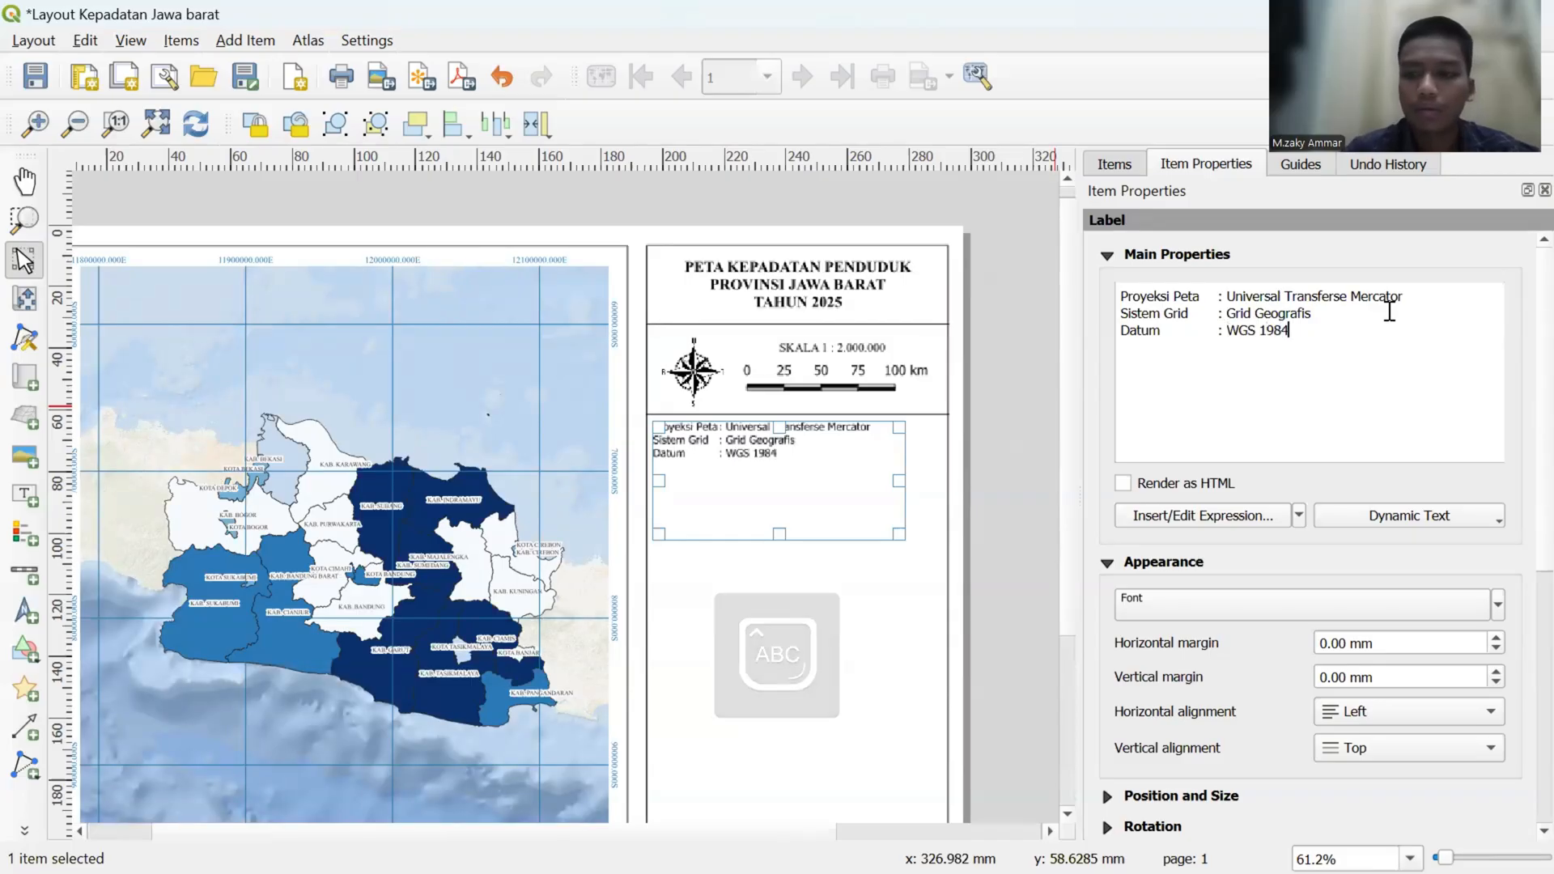
{"action": "key", "text": "Caps_Lock"}
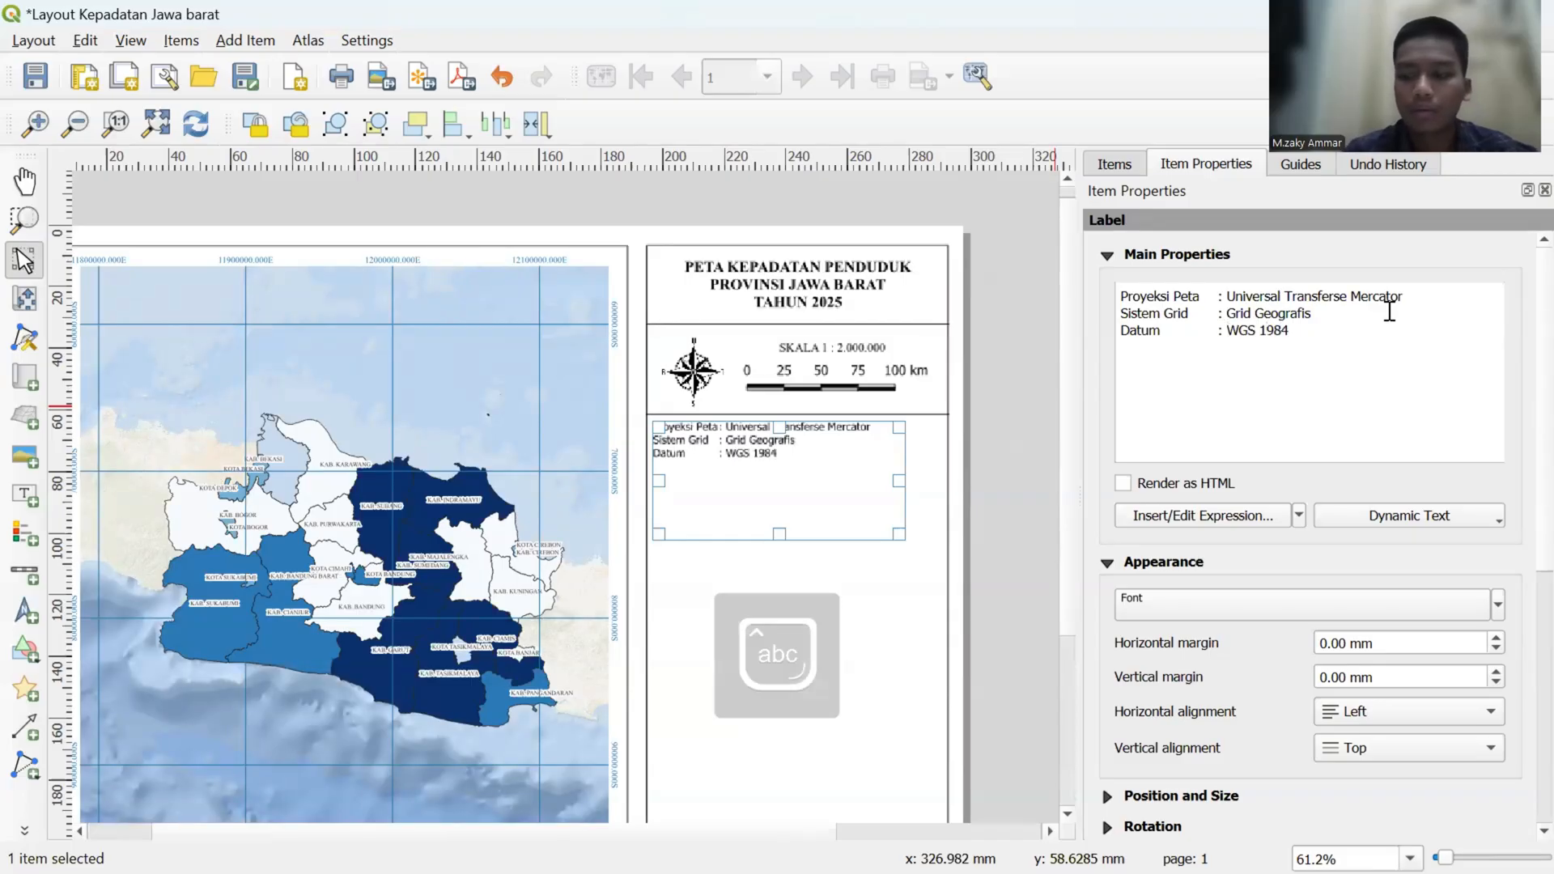
- Add a fourth line to the label reading "Zona : 48 S", with its colon aligned to the lines above
{"action": "type", "text": "Zona"}
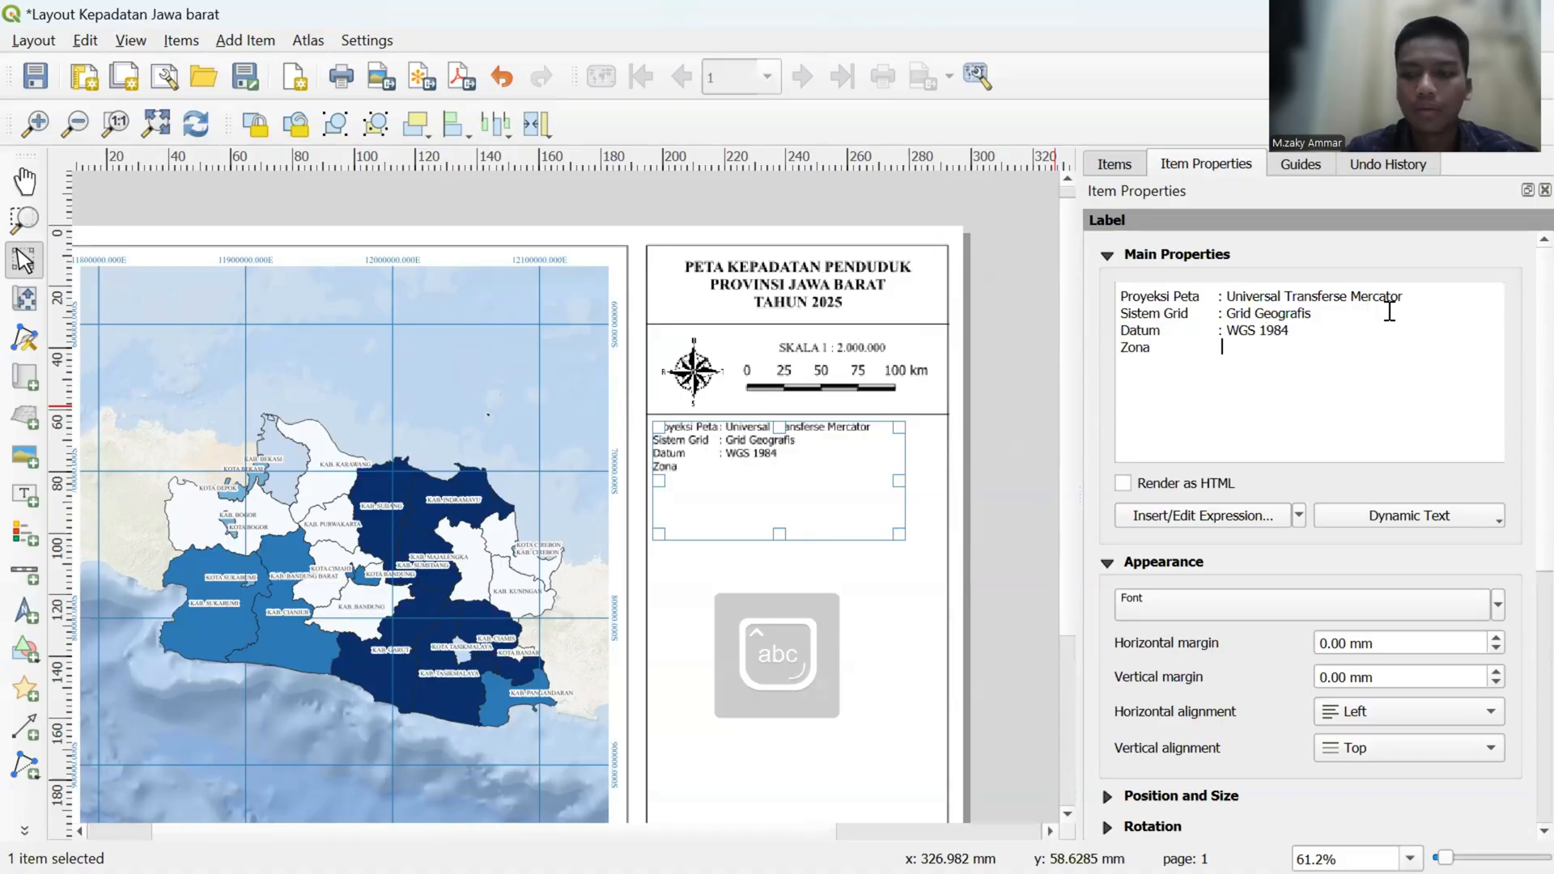
{"action": "key", "text": "Tab"}
{"action": "type", "text": ": "}
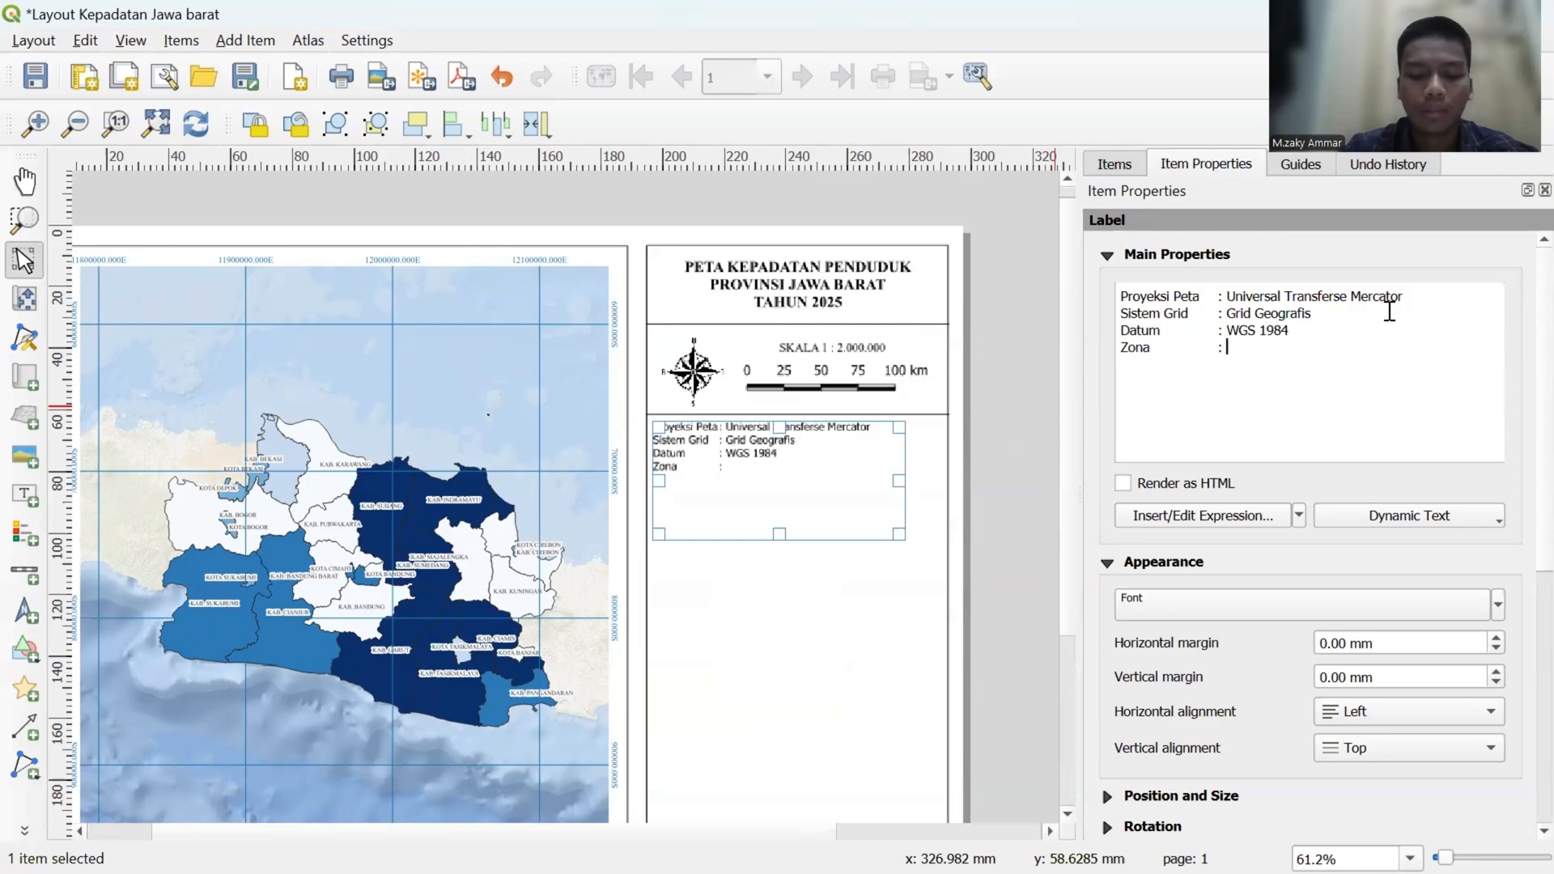
{"action": "type", "text": "48"}
{"action": "key", "text": "Caps_Lock"}
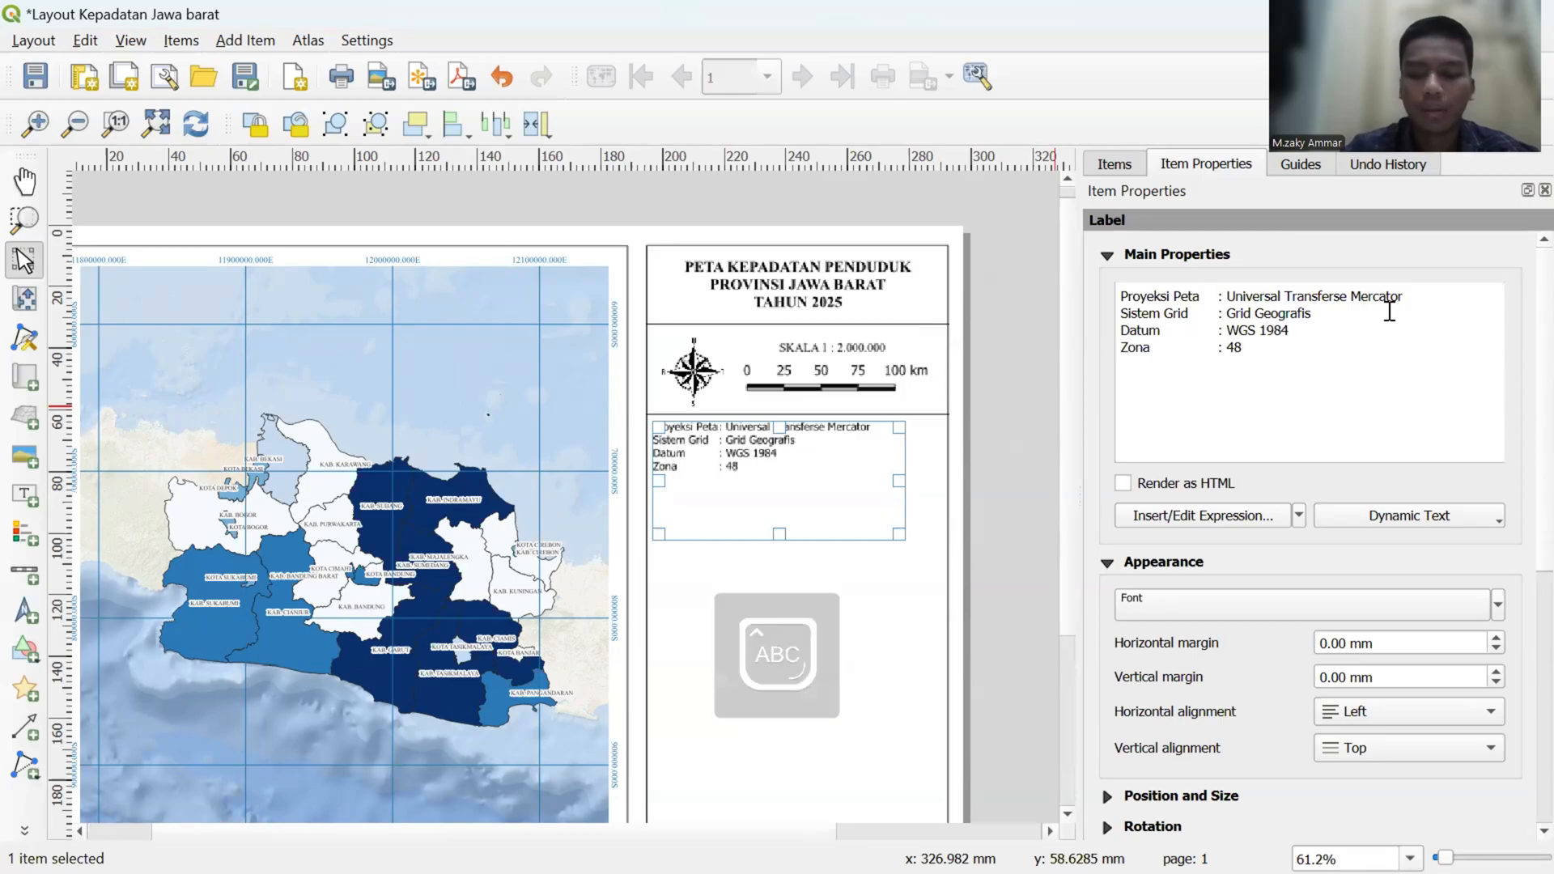
{"action": "type", "text": "S"}
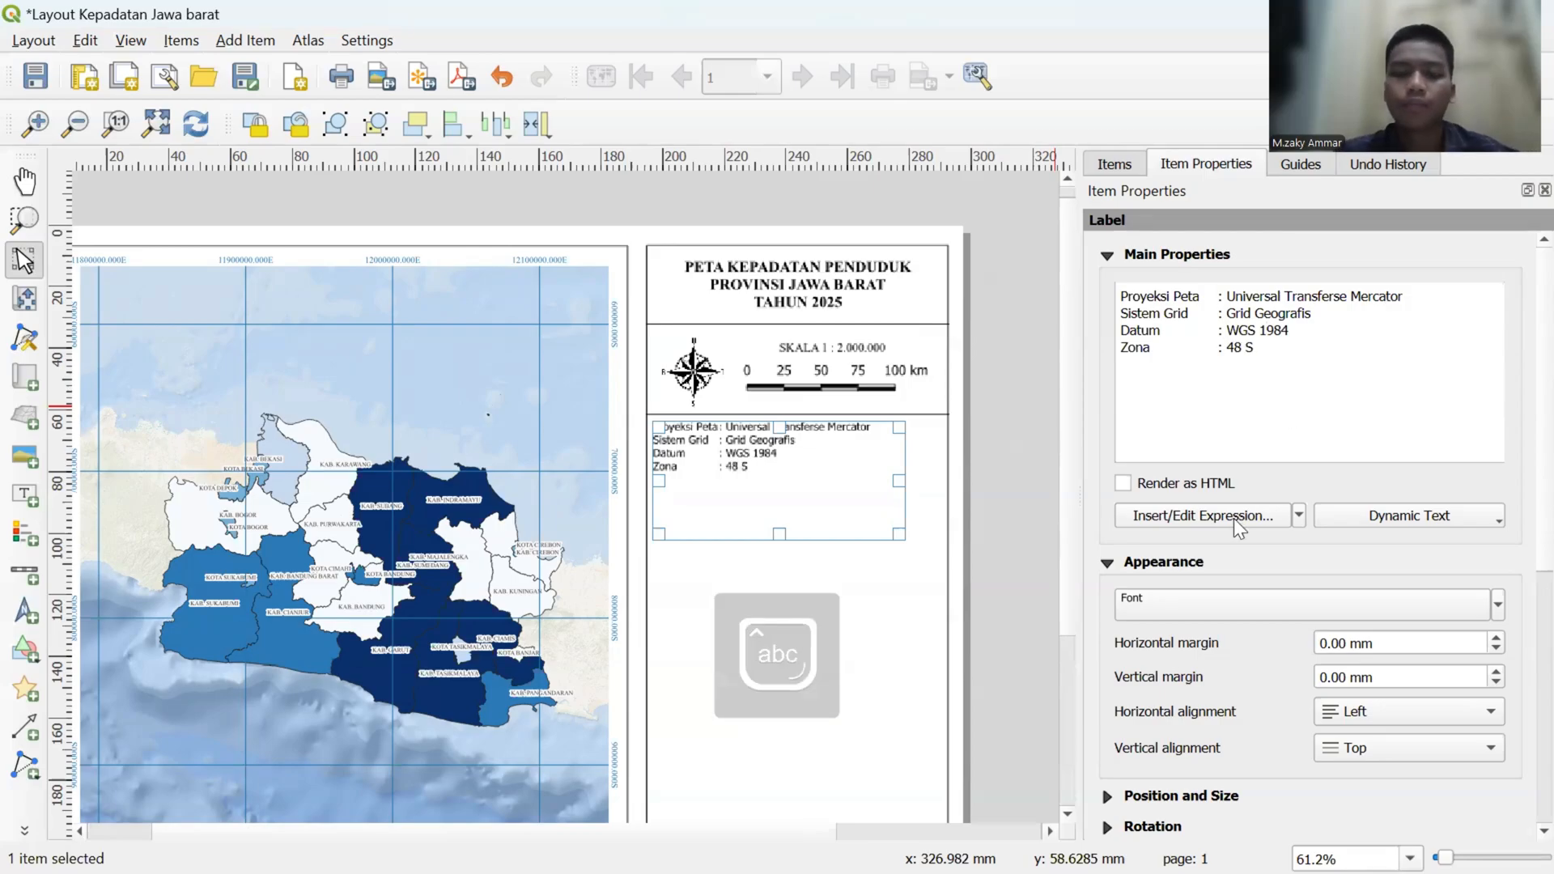
- Change the projection details label's font to Times New Roman
{"action": "left_click", "coordinate": [1298, 600]}
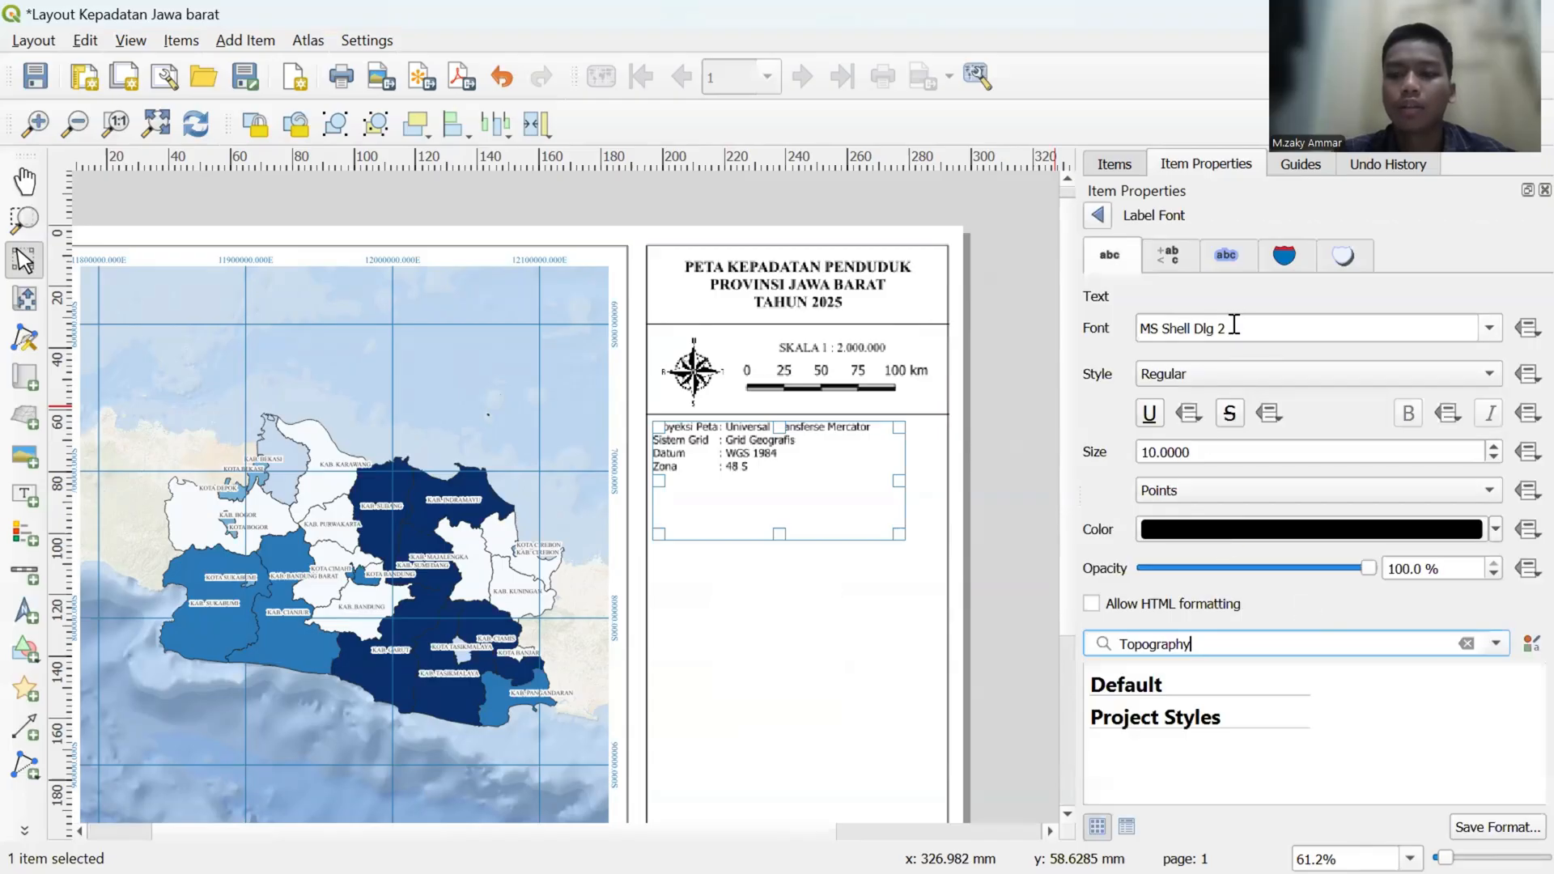
{"action": "left_click_drag", "start_coordinate": [1236, 327], "coordinate": [1142, 327]}
{"action": "key", "text": "BackSpace"}
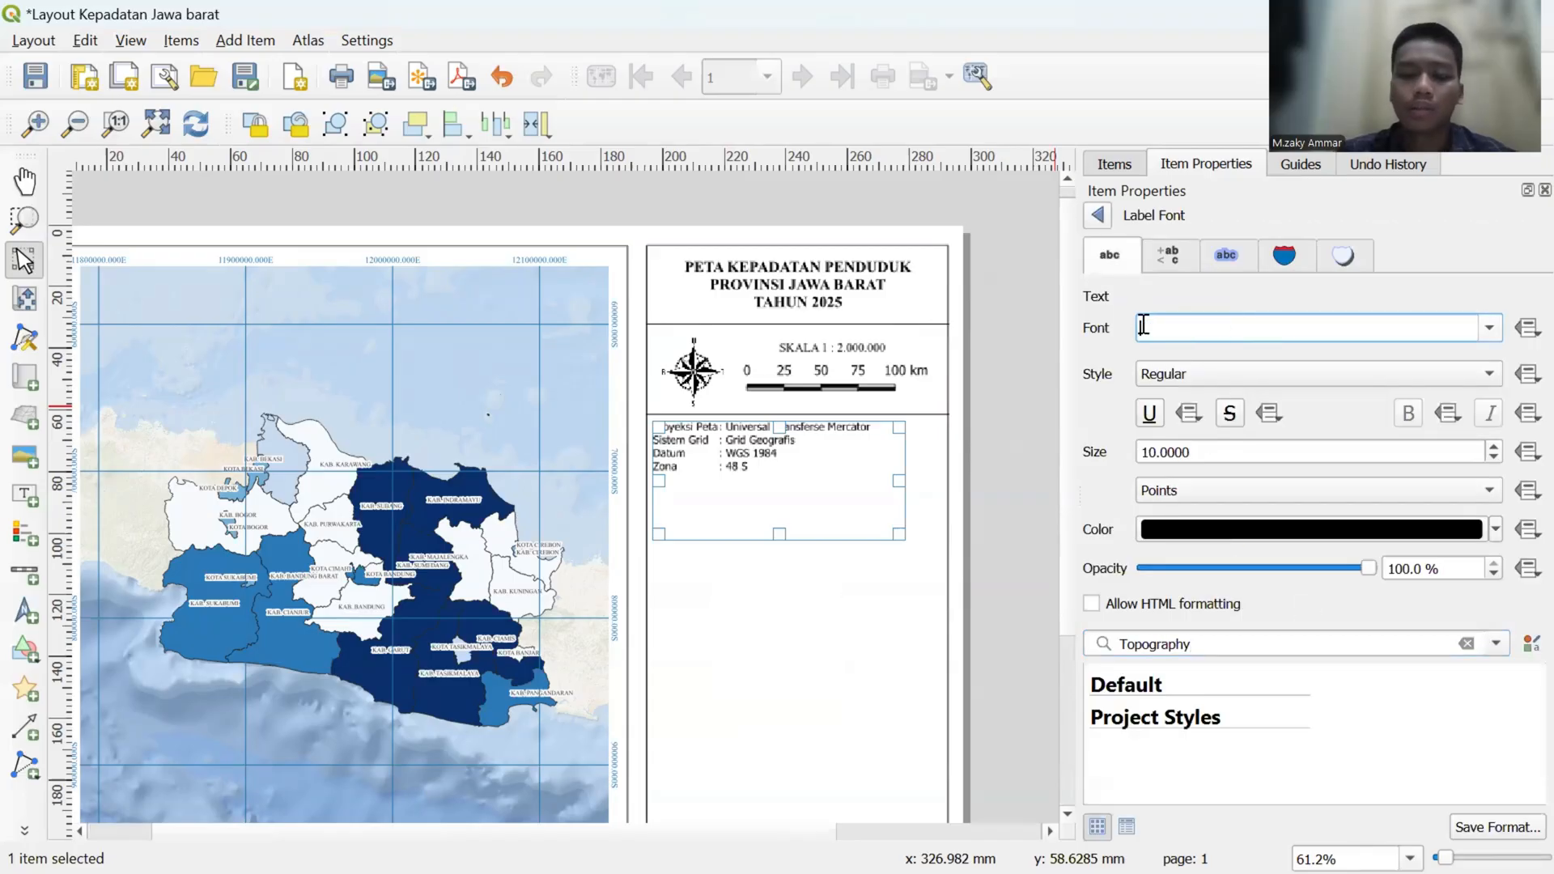
{"action": "type", "text": "Tim"}
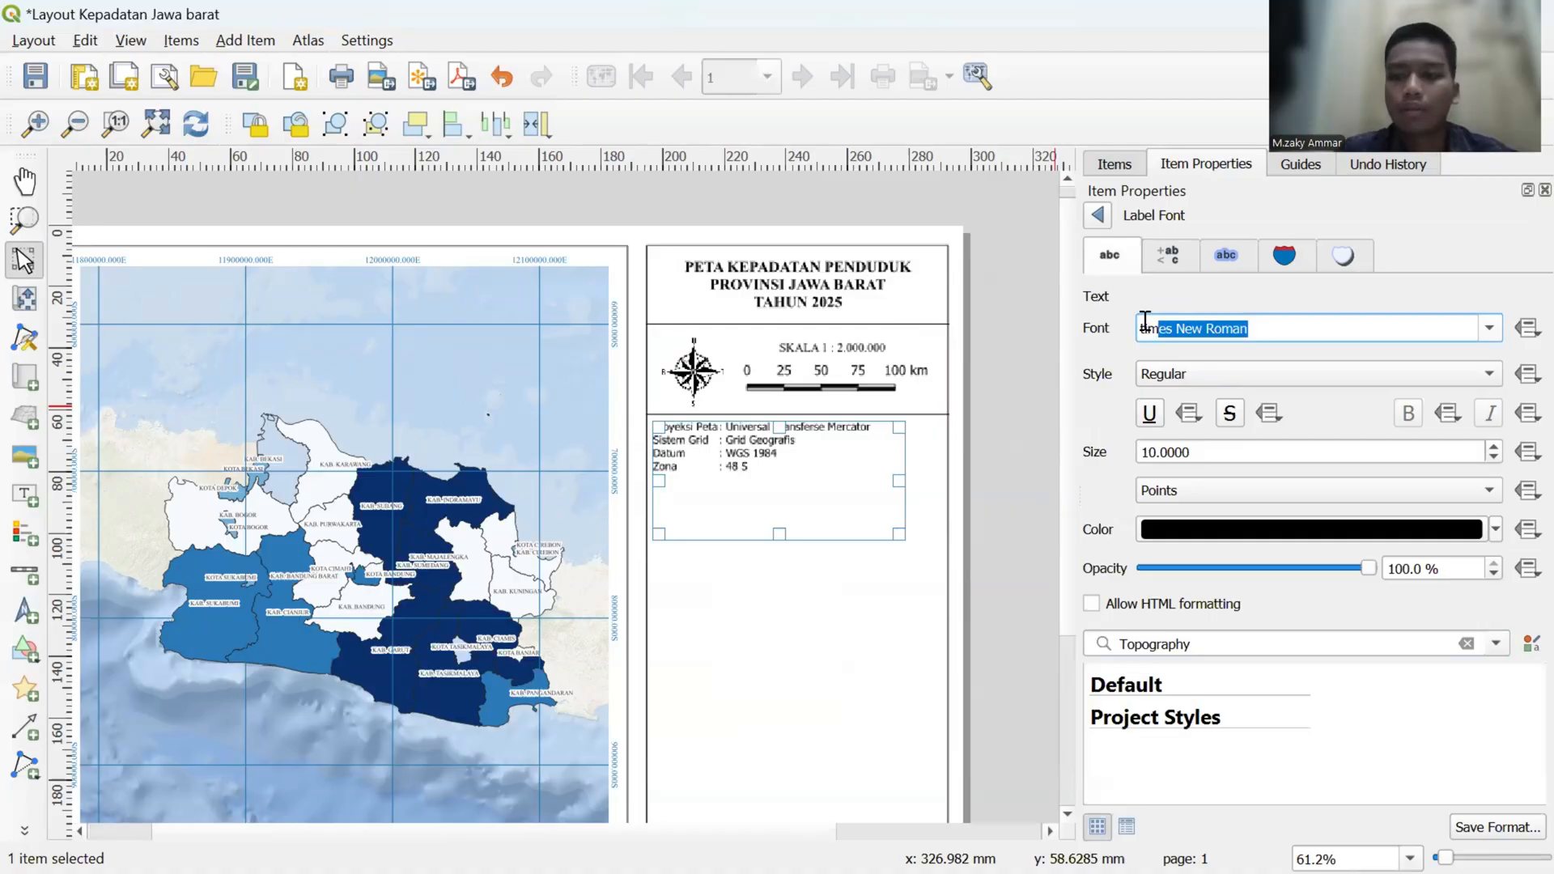
{"action": "key", "text": "Return"}
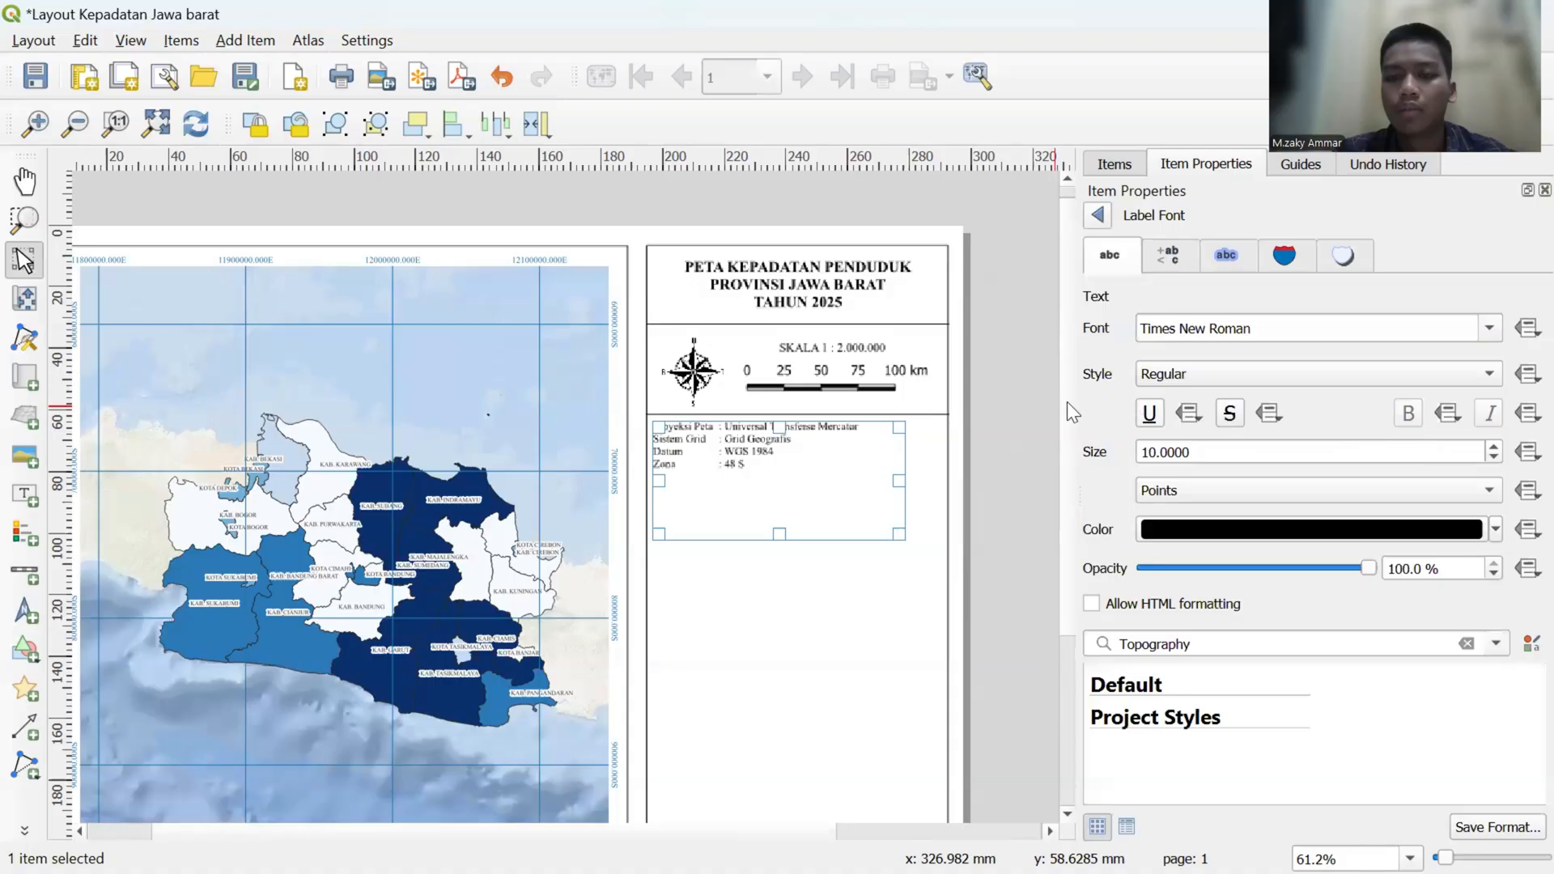
{"action": "left_click", "coordinate": [1034, 398]}
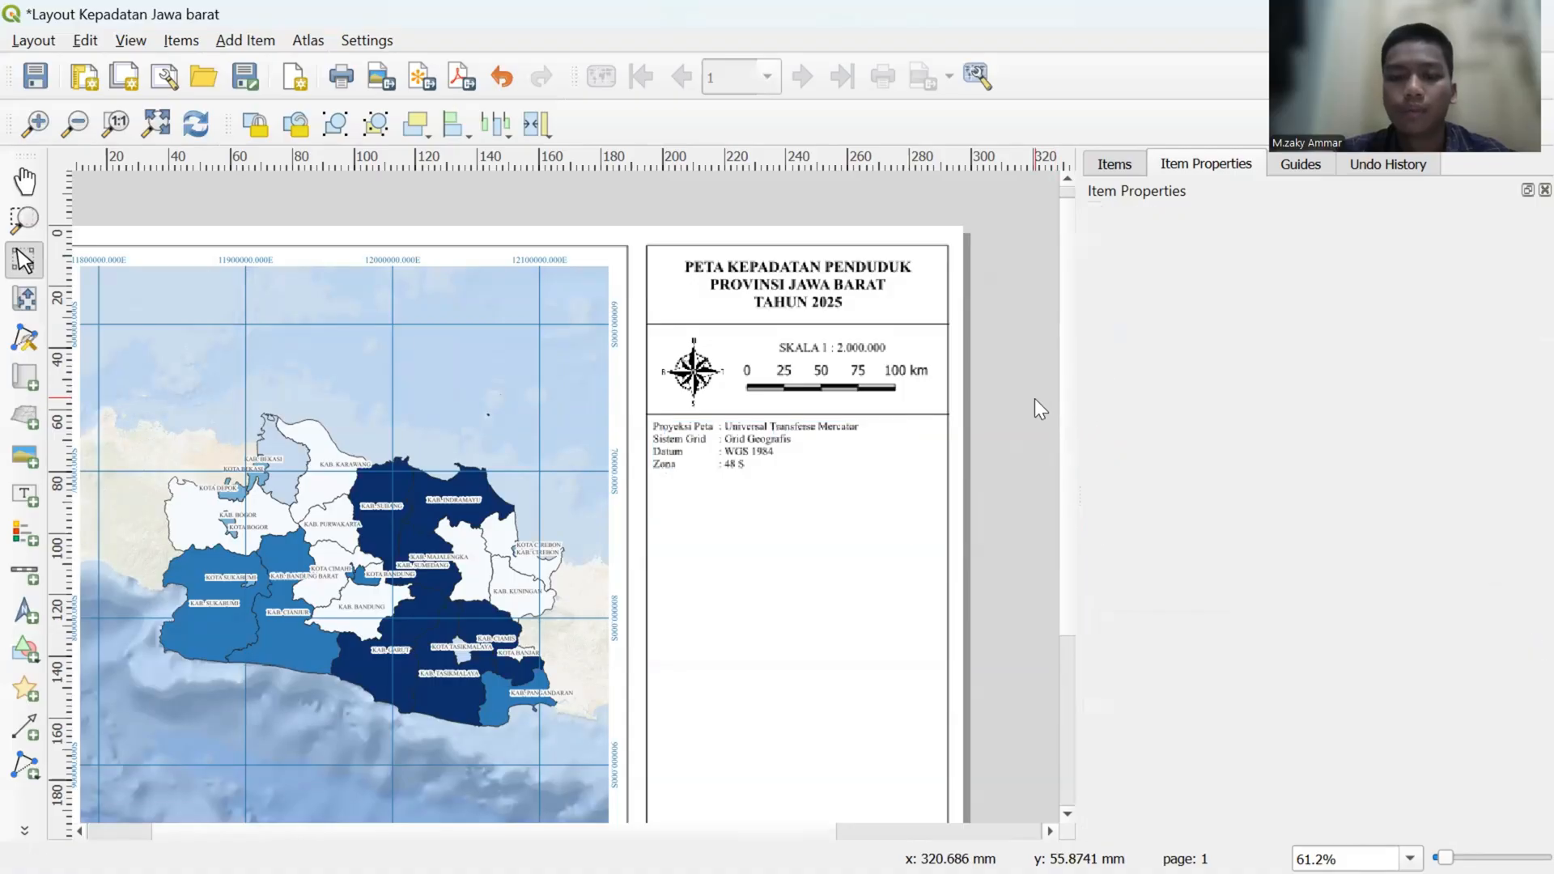
- Shift the projection details label slightly to the right, away from the frame's left edge
{"action": "left_click", "coordinate": [760, 467]}
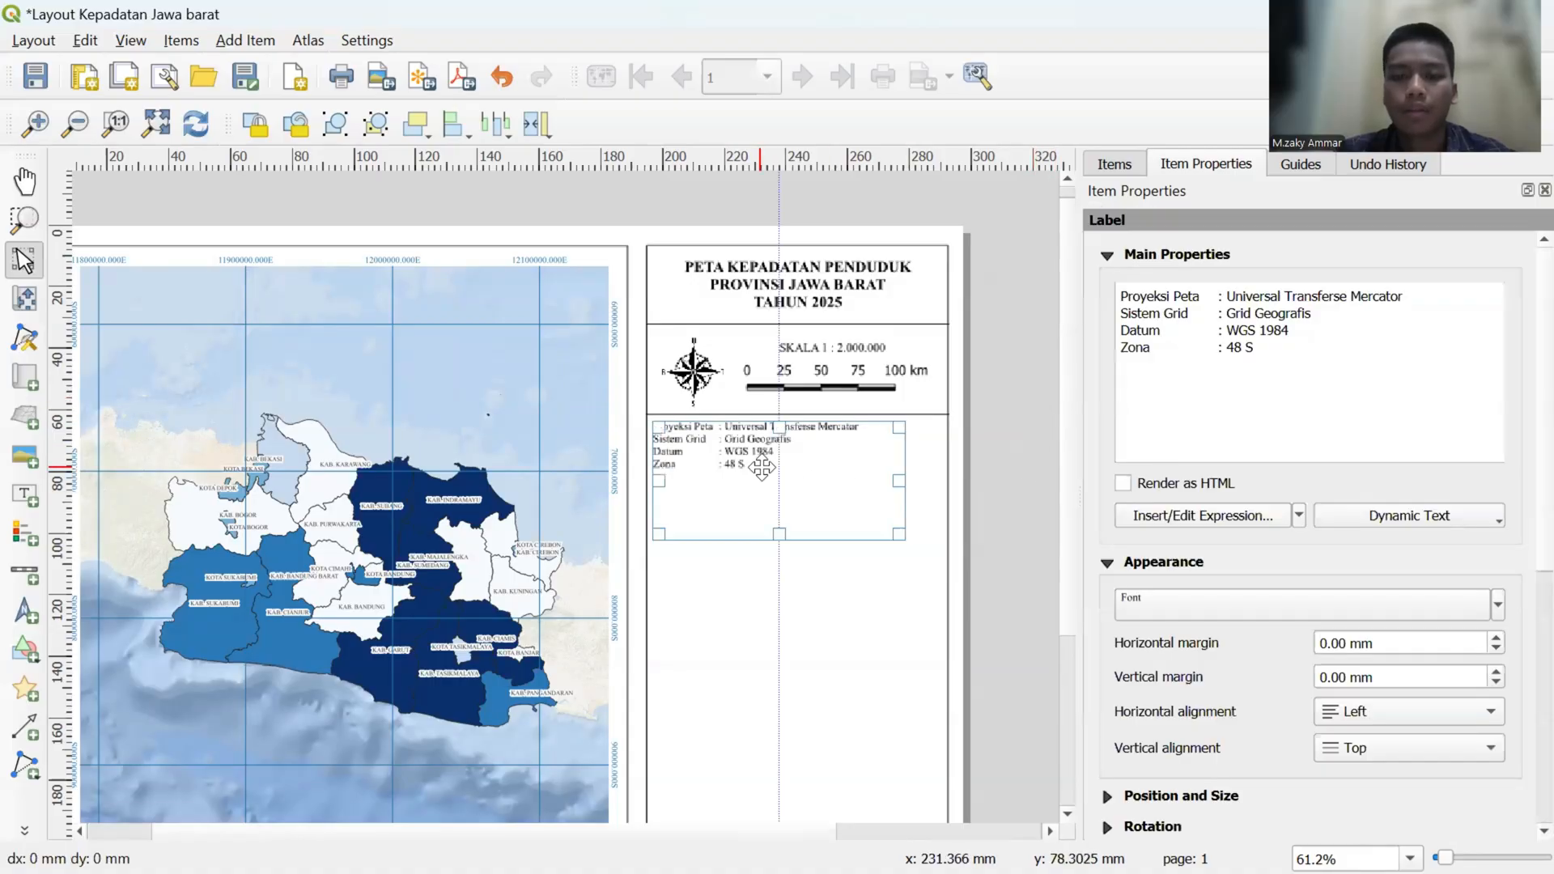
{"action": "left_click_drag", "start_coordinate": [760, 466], "coordinate": [768, 467]}
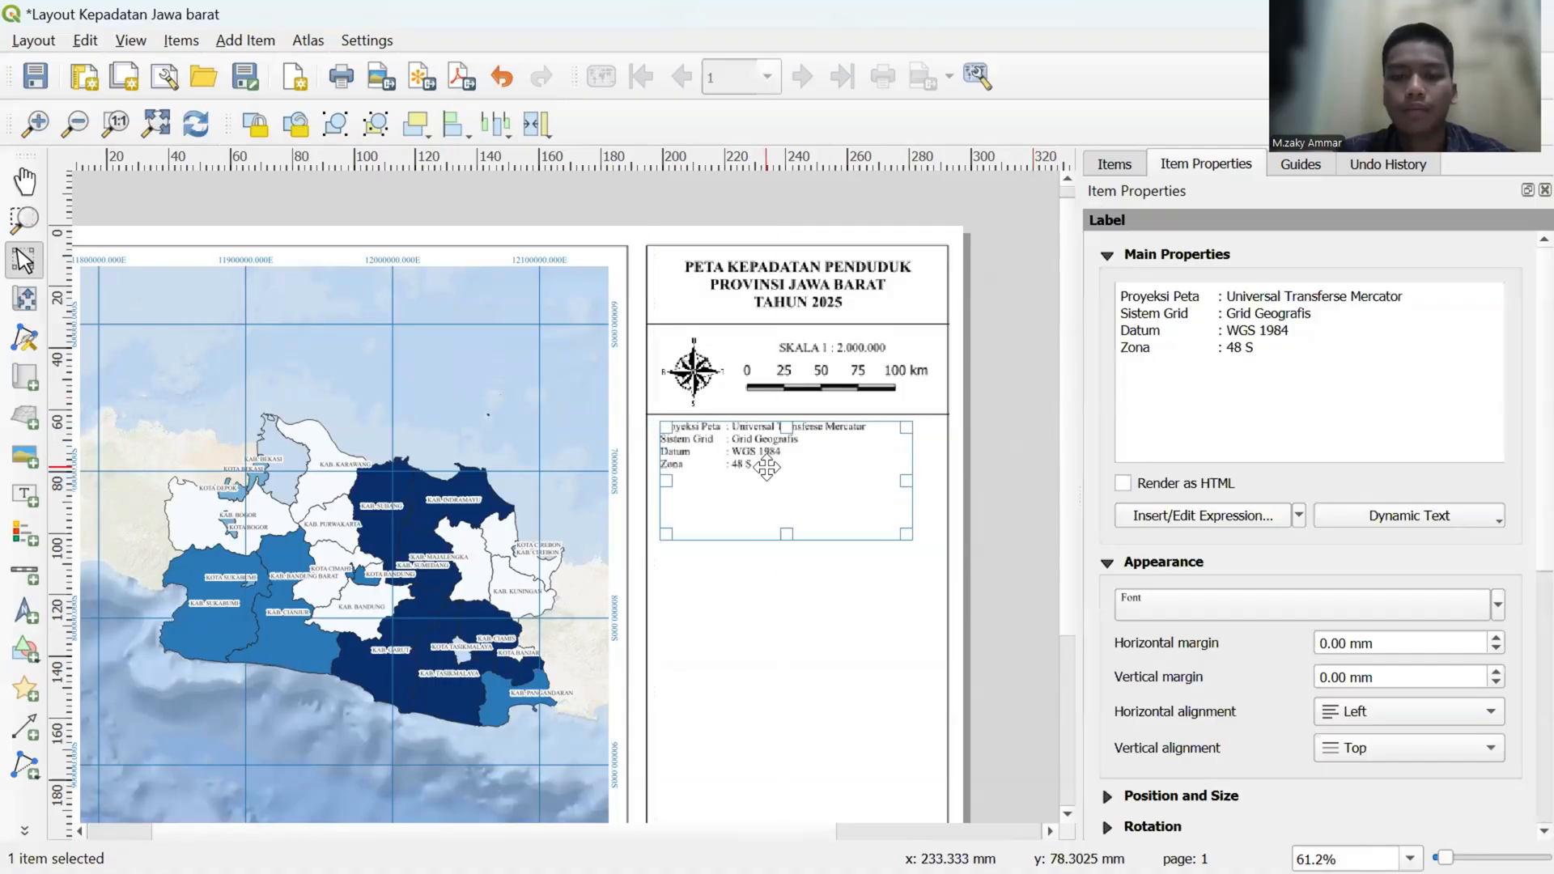
{"action": "left_click", "coordinate": [1019, 449]}
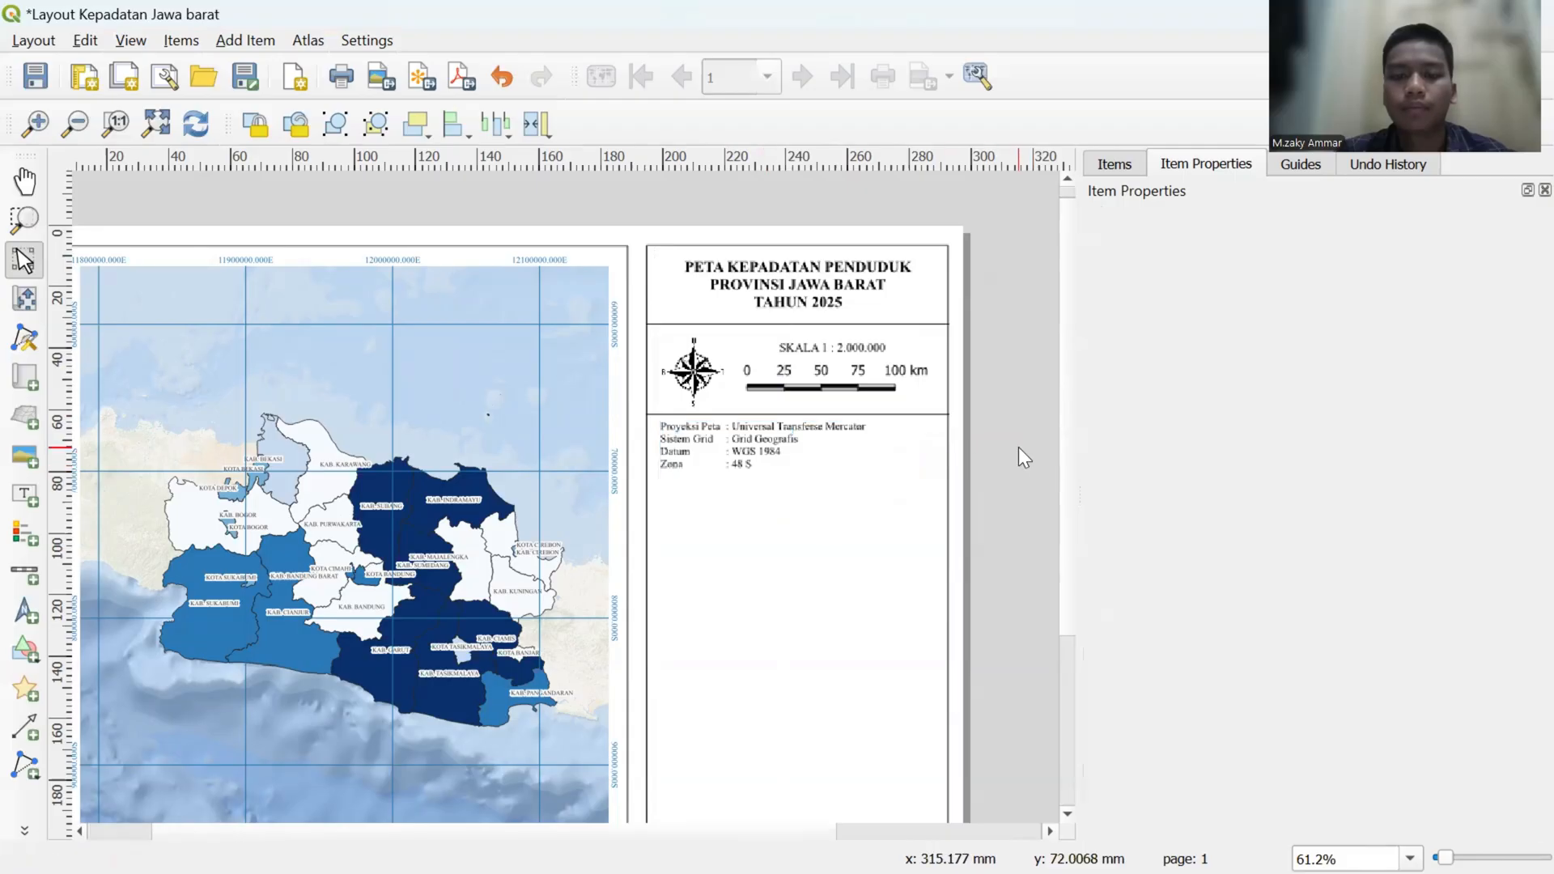
- Duplicate the divider line under the scale bar and place the copy just below the Zona line, spanning the frame
{"action": "left_click", "coordinate": [874, 415]}
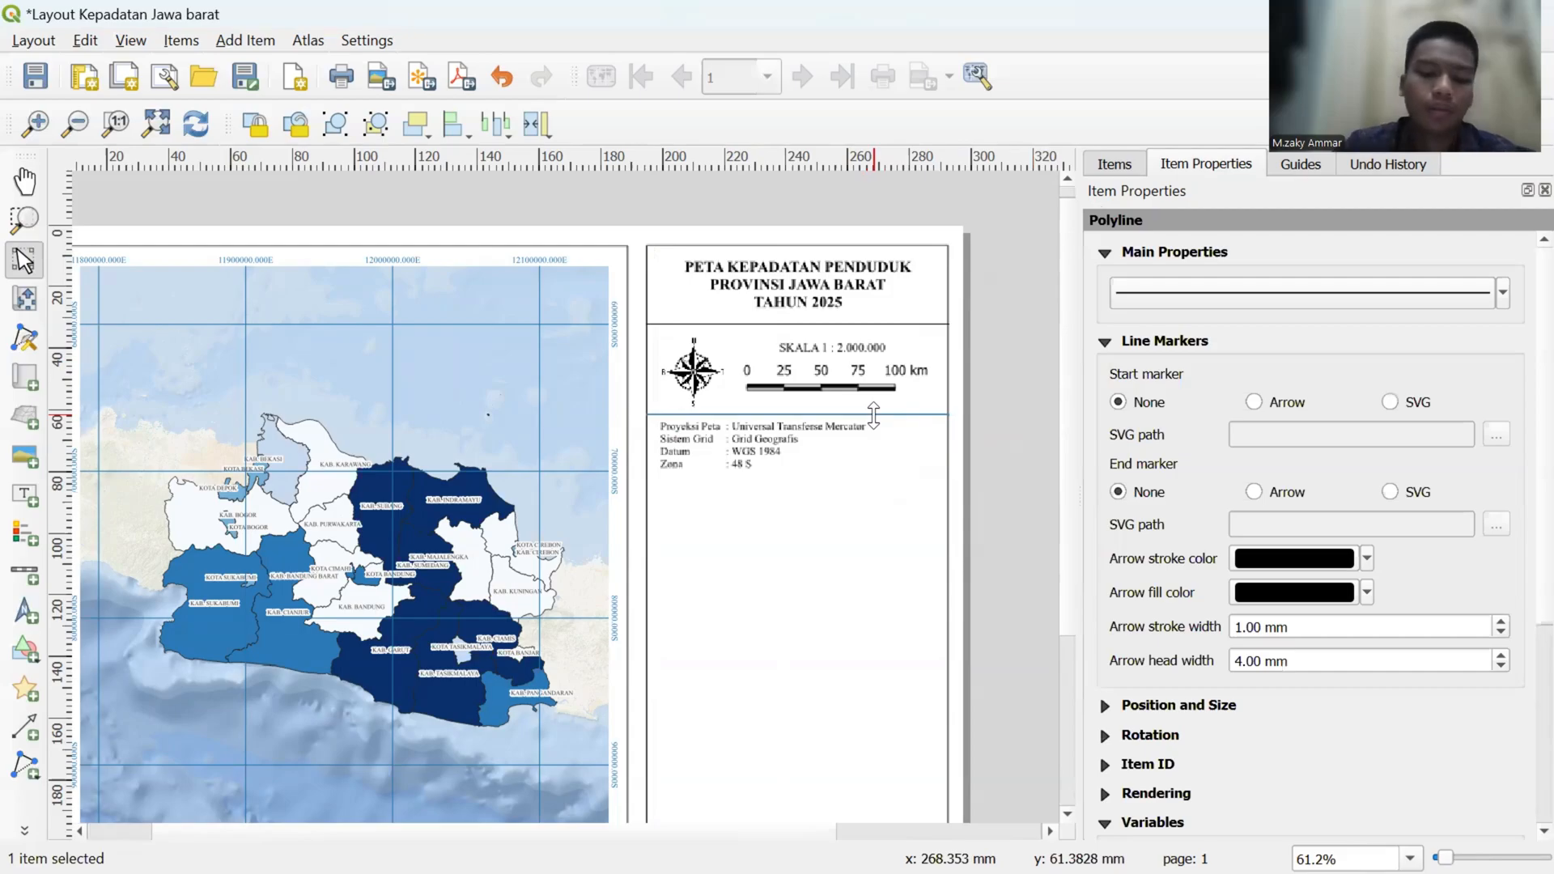
{"action": "key", "text": "ctrl+c"}
{"action": "key", "text": "ctrl+v"}
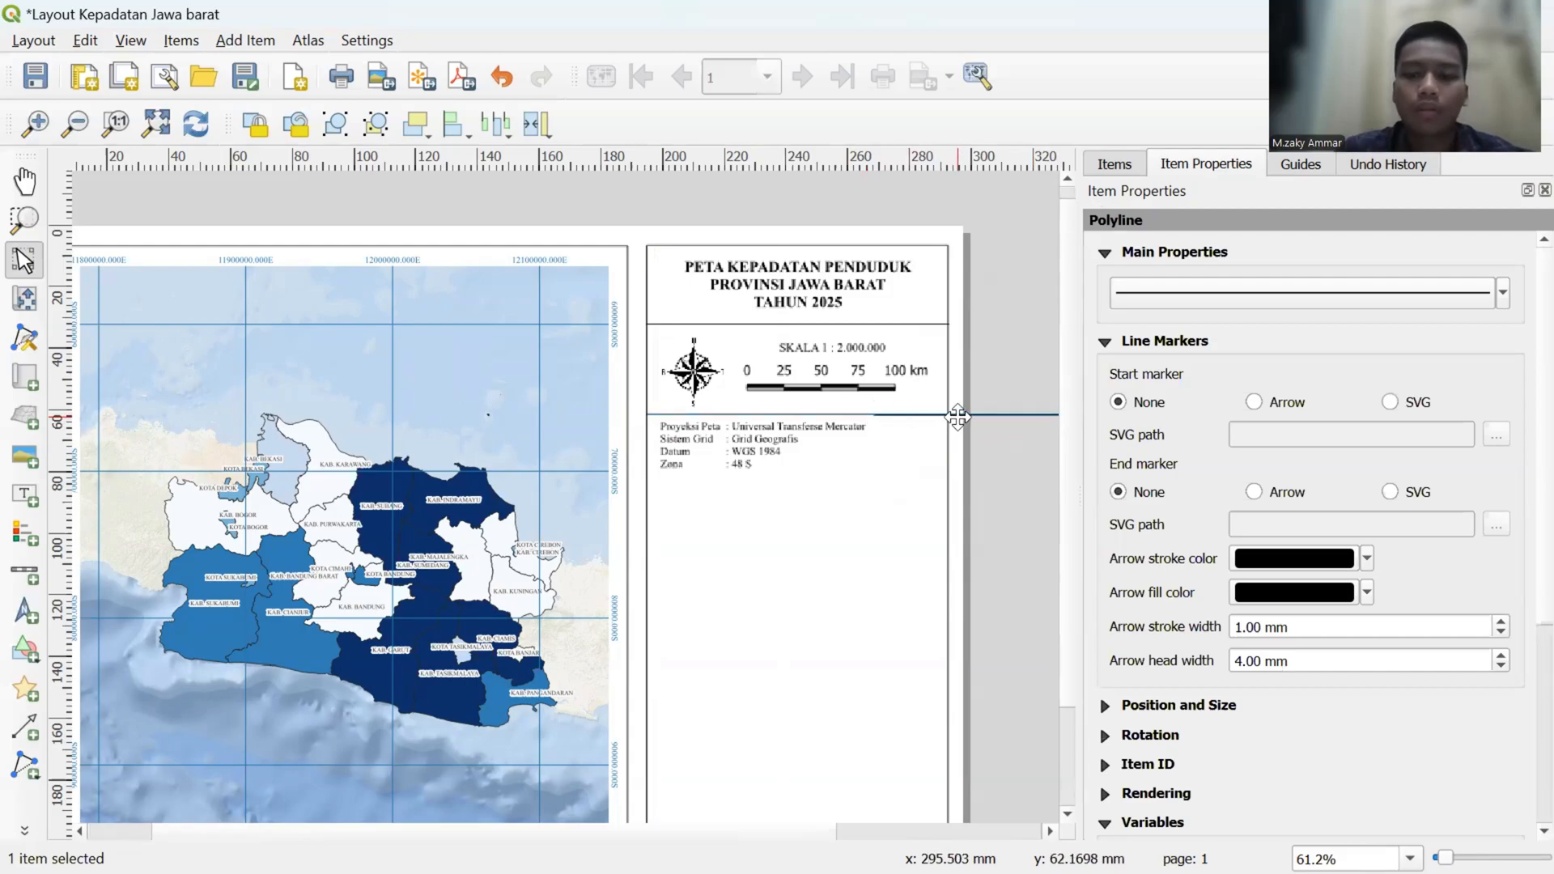
{"action": "left_click_drag", "start_coordinate": [961, 412], "coordinate": [730, 484]}
{"action": "left_click", "coordinate": [748, 508]}
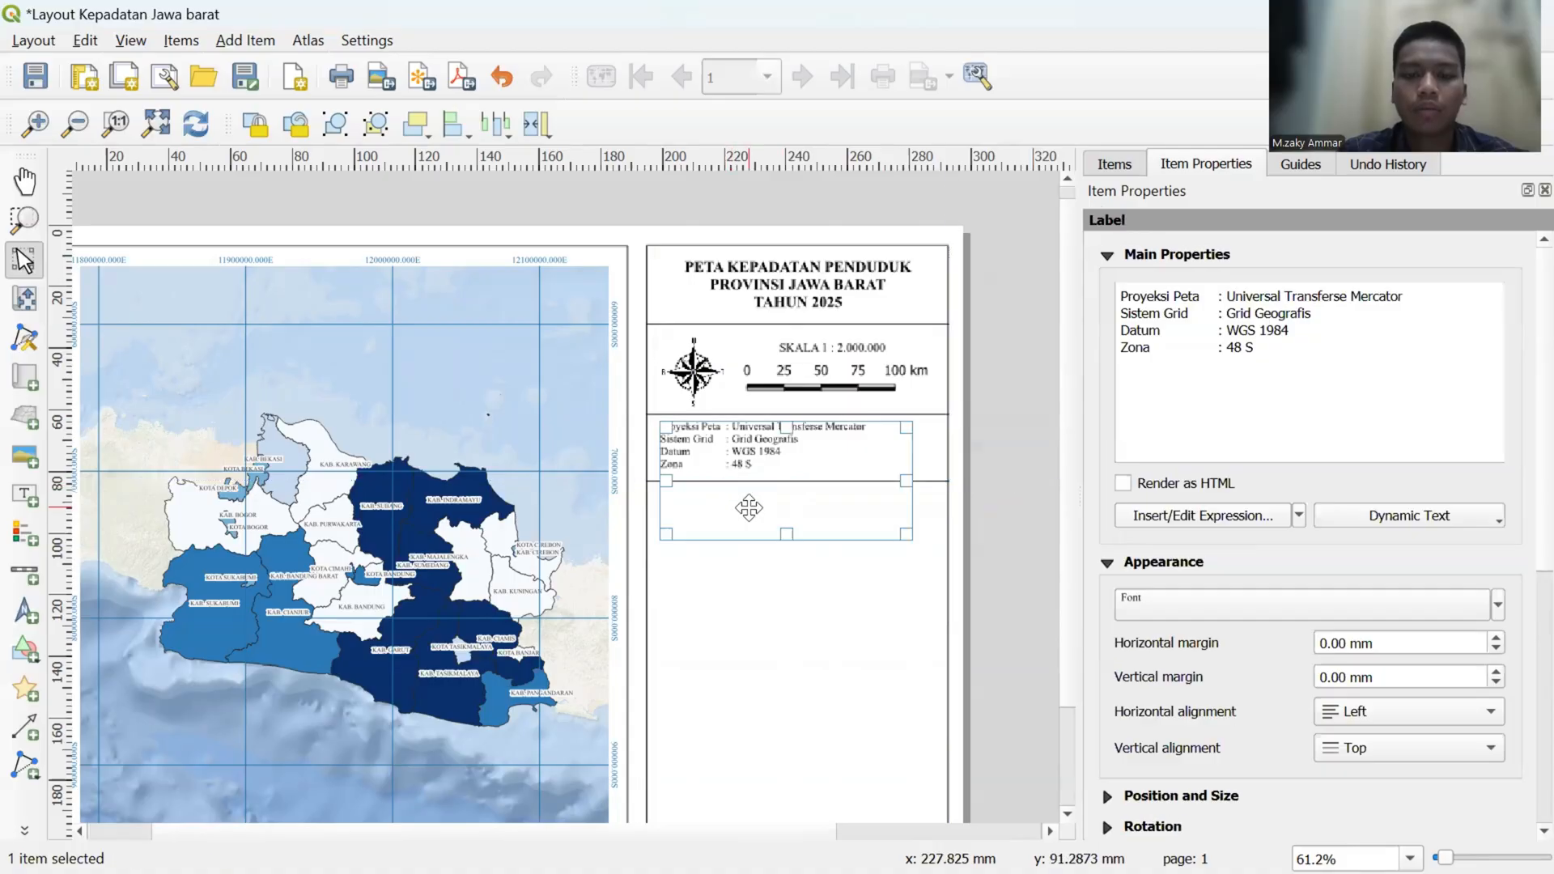
{"action": "left_click", "coordinate": [1000, 489]}
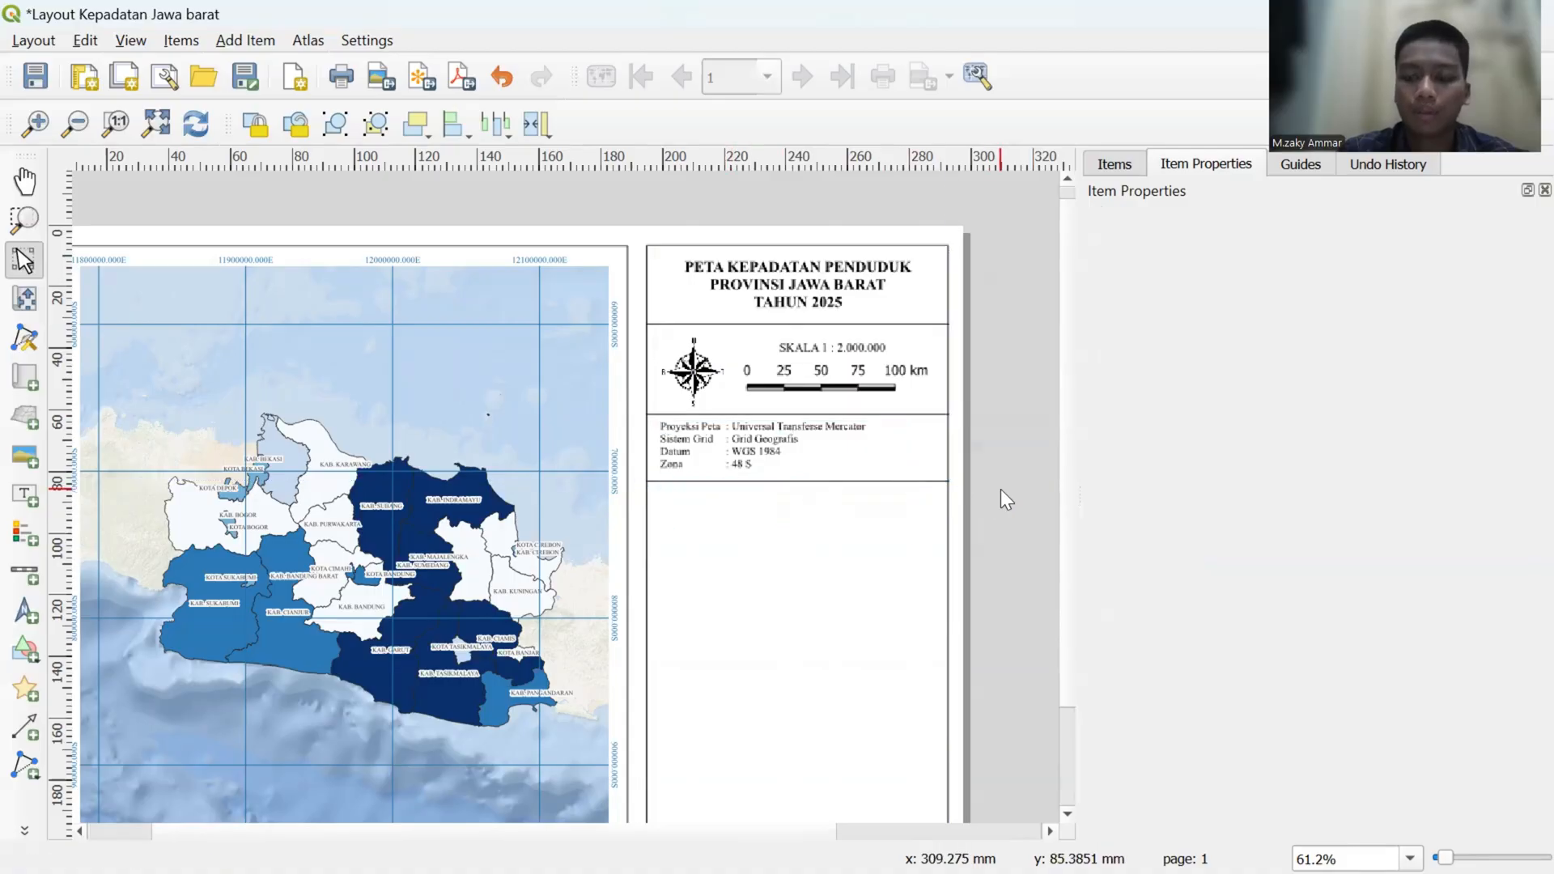
- Add a legend in the empty area below the projection details and move it up so it lies inside the frame
{"action": "scroll", "coordinate": [1071, 514], "scroll_direction": "down", "scroll_amount": 1}
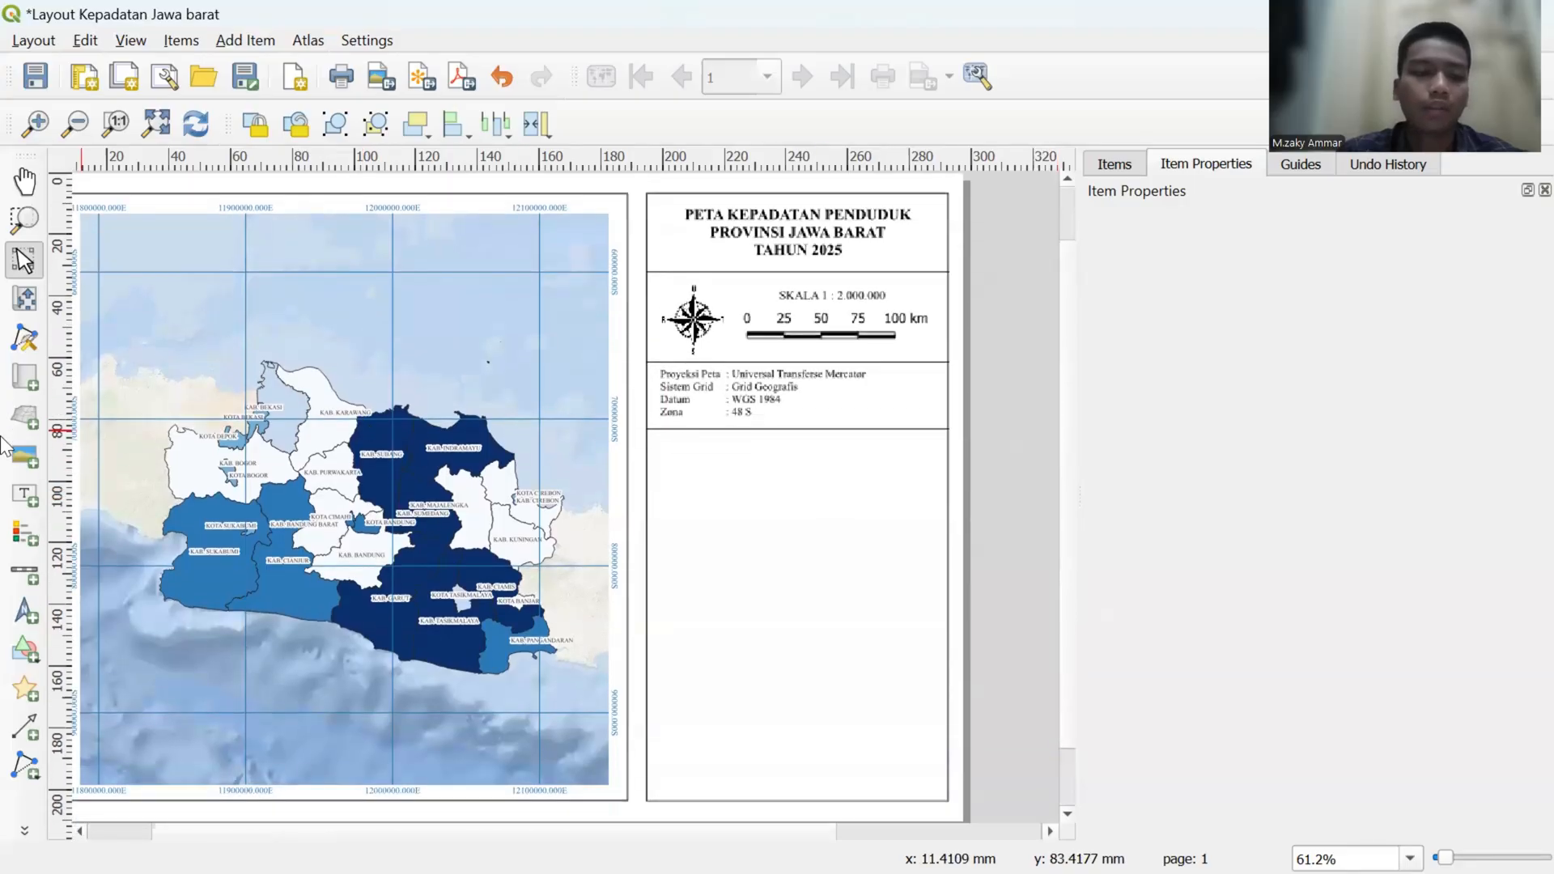
{"action": "left_click", "coordinate": [27, 542]}
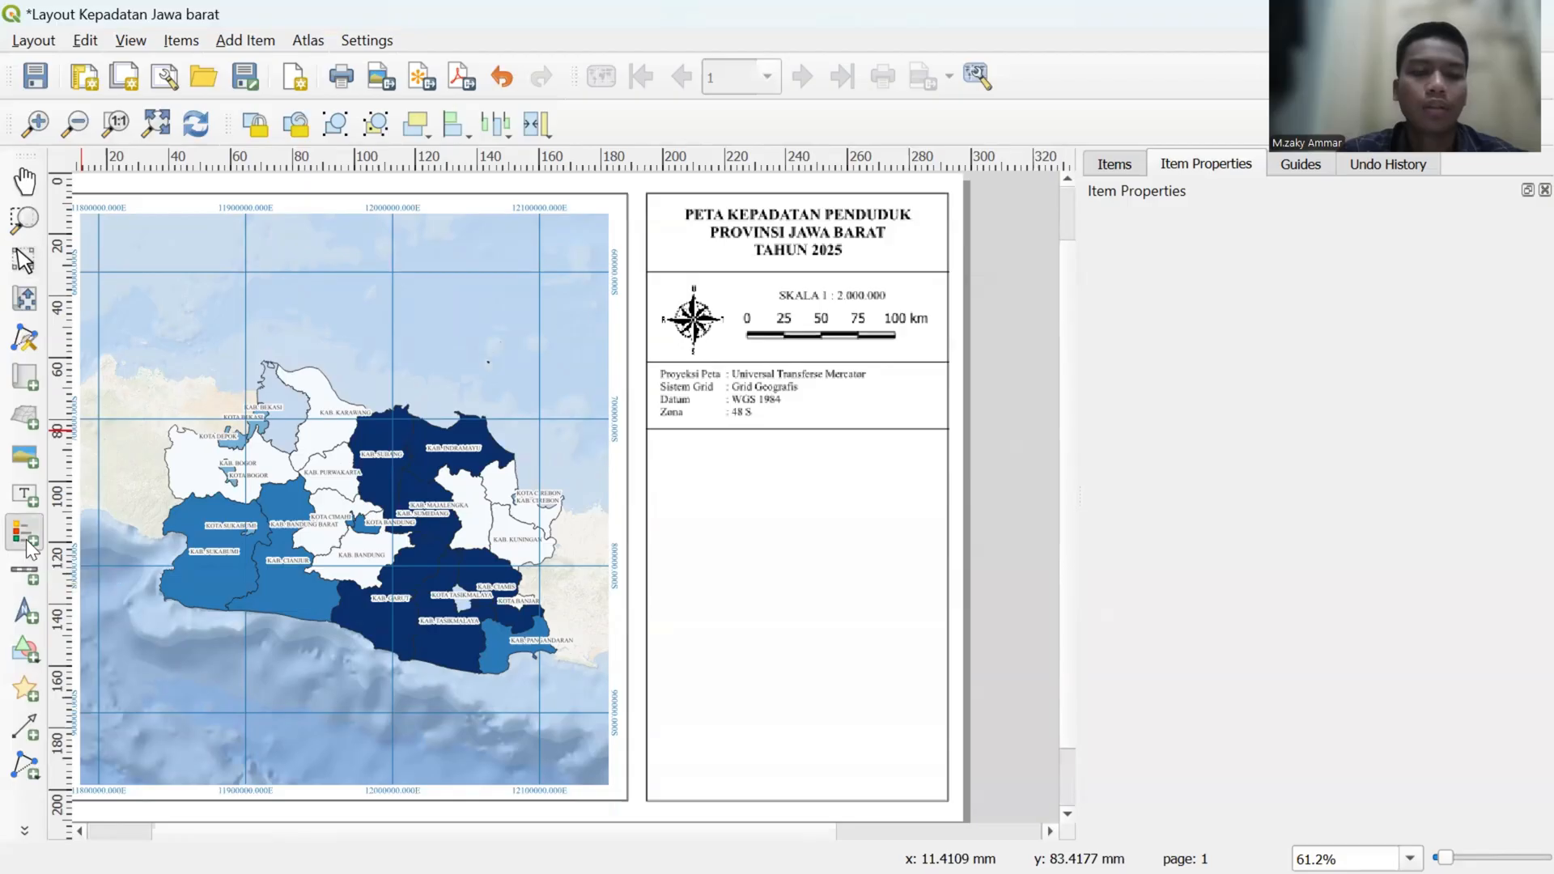
{"action": "left_click", "coordinate": [686, 481]}
{"action": "left_click", "coordinate": [819, 592]}
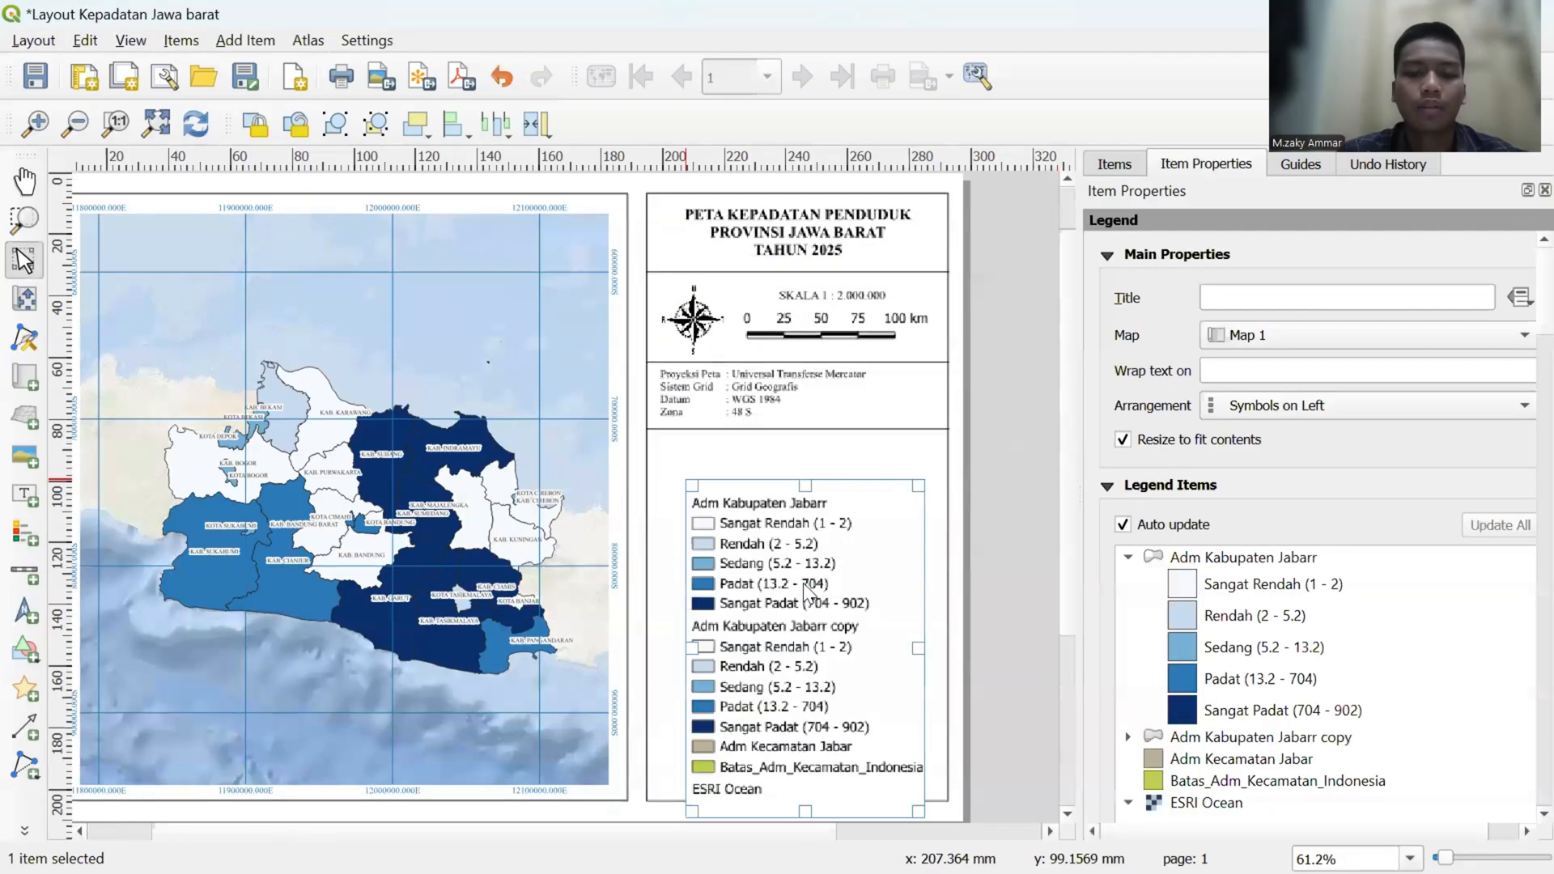
{"action": "left_click_drag", "start_coordinate": [803, 638], "coordinate": [777, 548]}
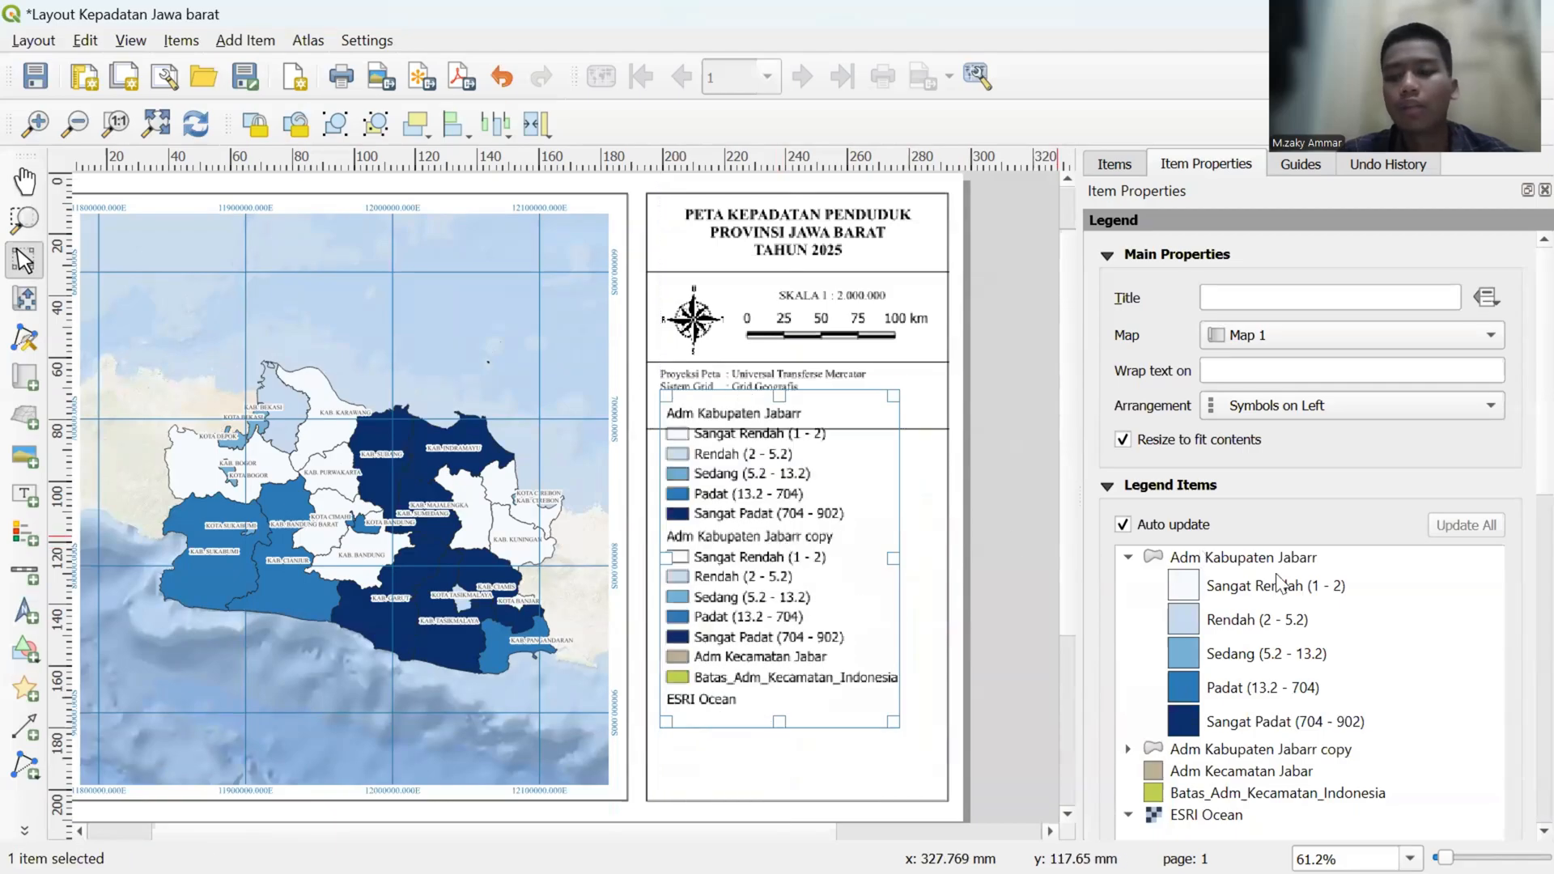
- Turn off the legend's auto update and remove the Adm Kabupaten Jabarr copy, Adm Kecamatan Jabar, Batas_Adm_Kecamatan_Indonesia and ESRI Ocean entries
{"action": "scroll", "coordinate": [1313, 529], "scroll_direction": "down", "scroll_amount": 2}
{"action": "scroll", "coordinate": [1313, 530], "scroll_direction": "down", "scroll_amount": 1}
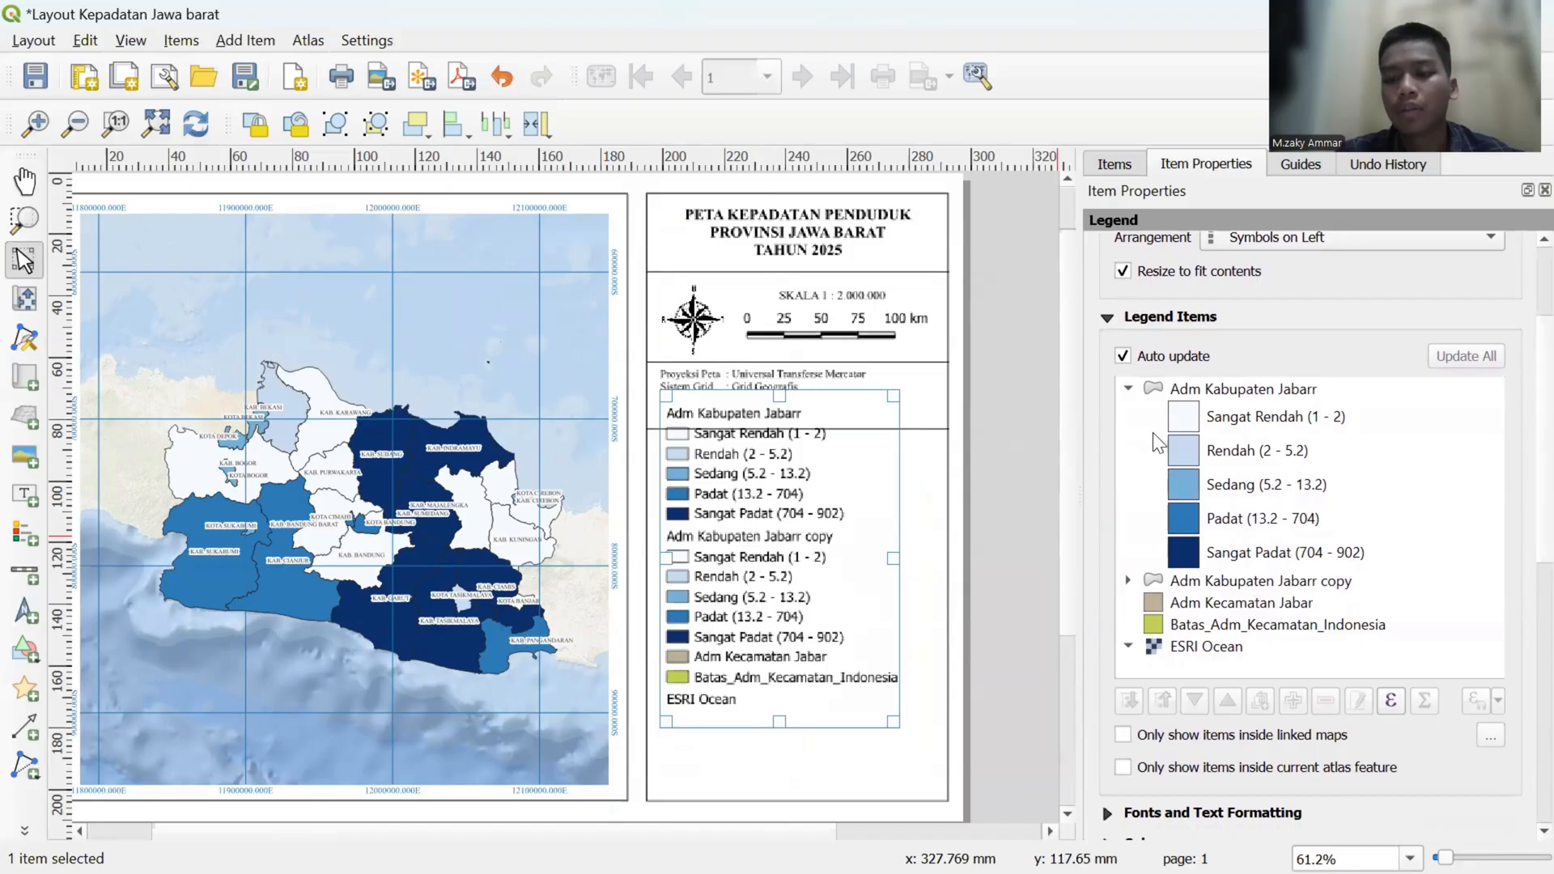
{"action": "left_click", "coordinate": [1123, 357]}
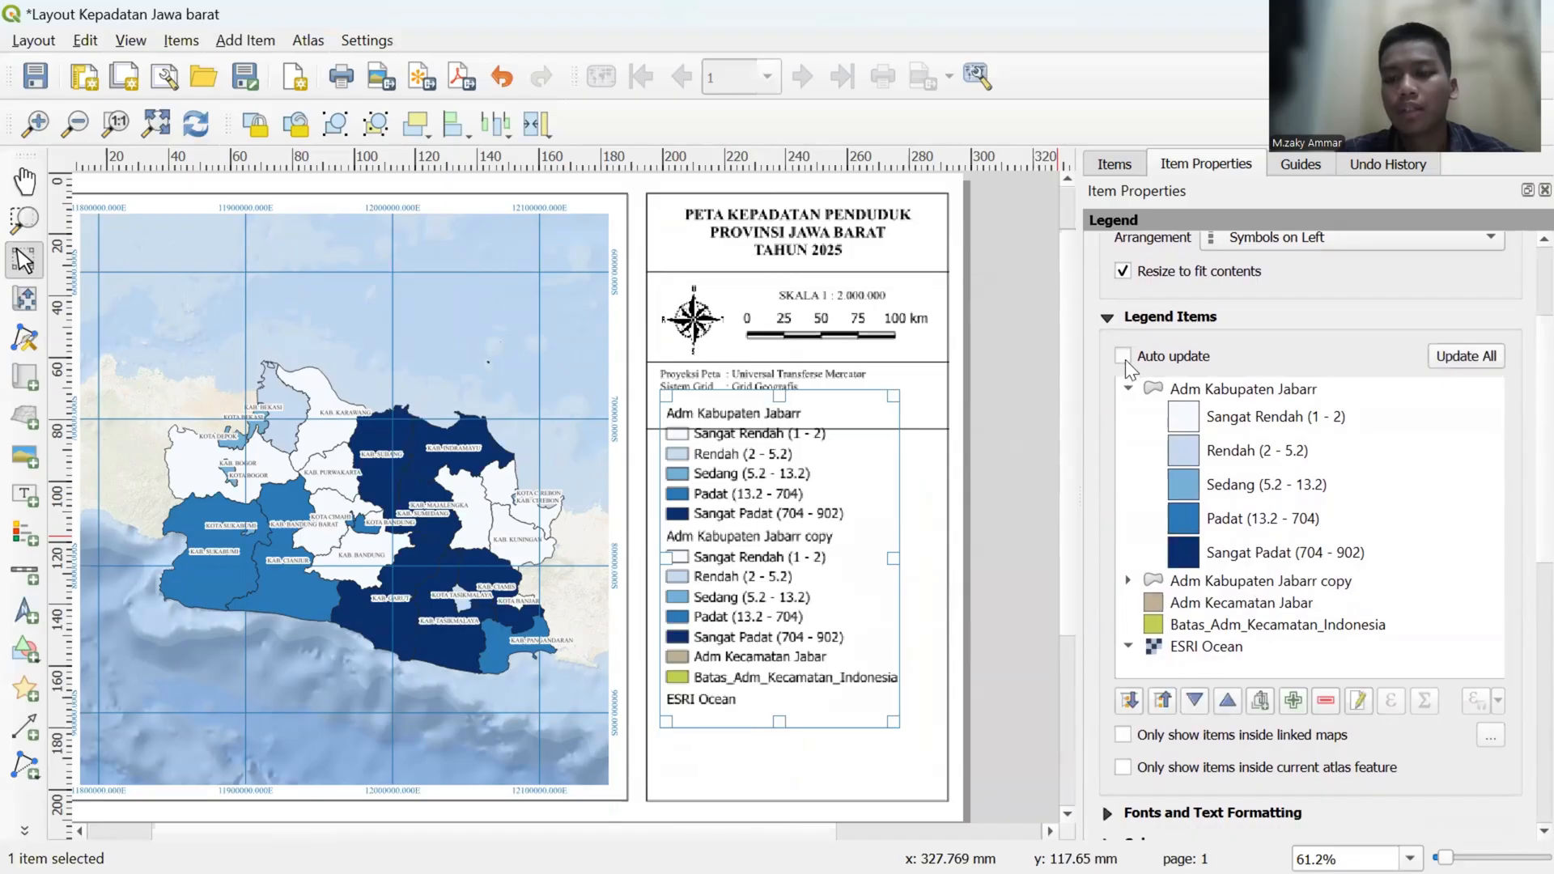
{"action": "left_click", "coordinate": [1240, 582]}
{"action": "left_click", "coordinate": [1328, 701]}
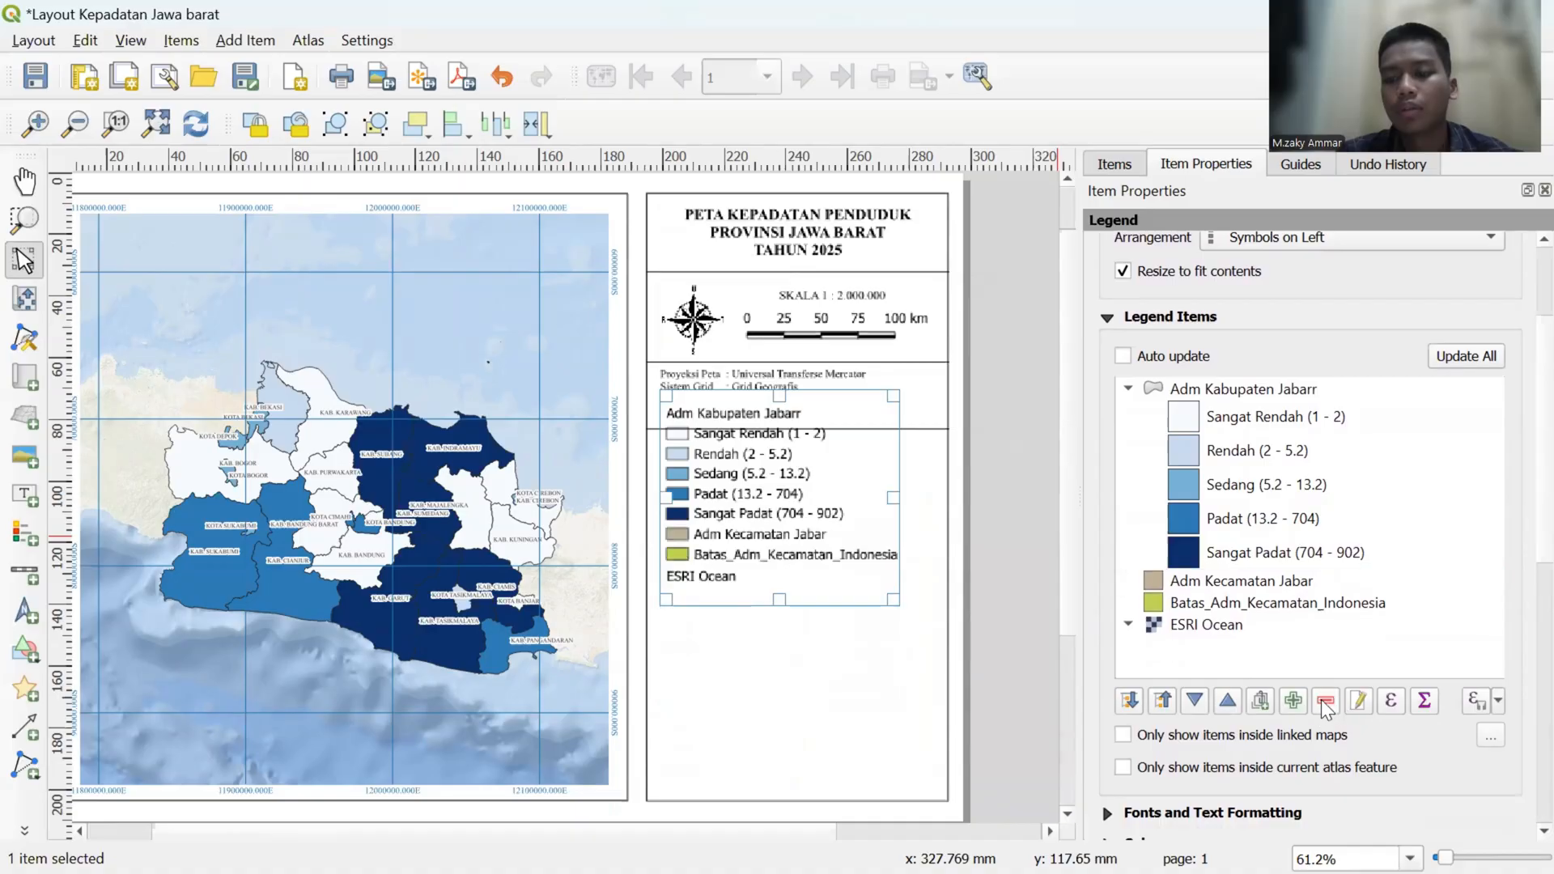
{"action": "left_click", "coordinate": [1251, 583]}
{"action": "left_click", "coordinate": [1325, 702]}
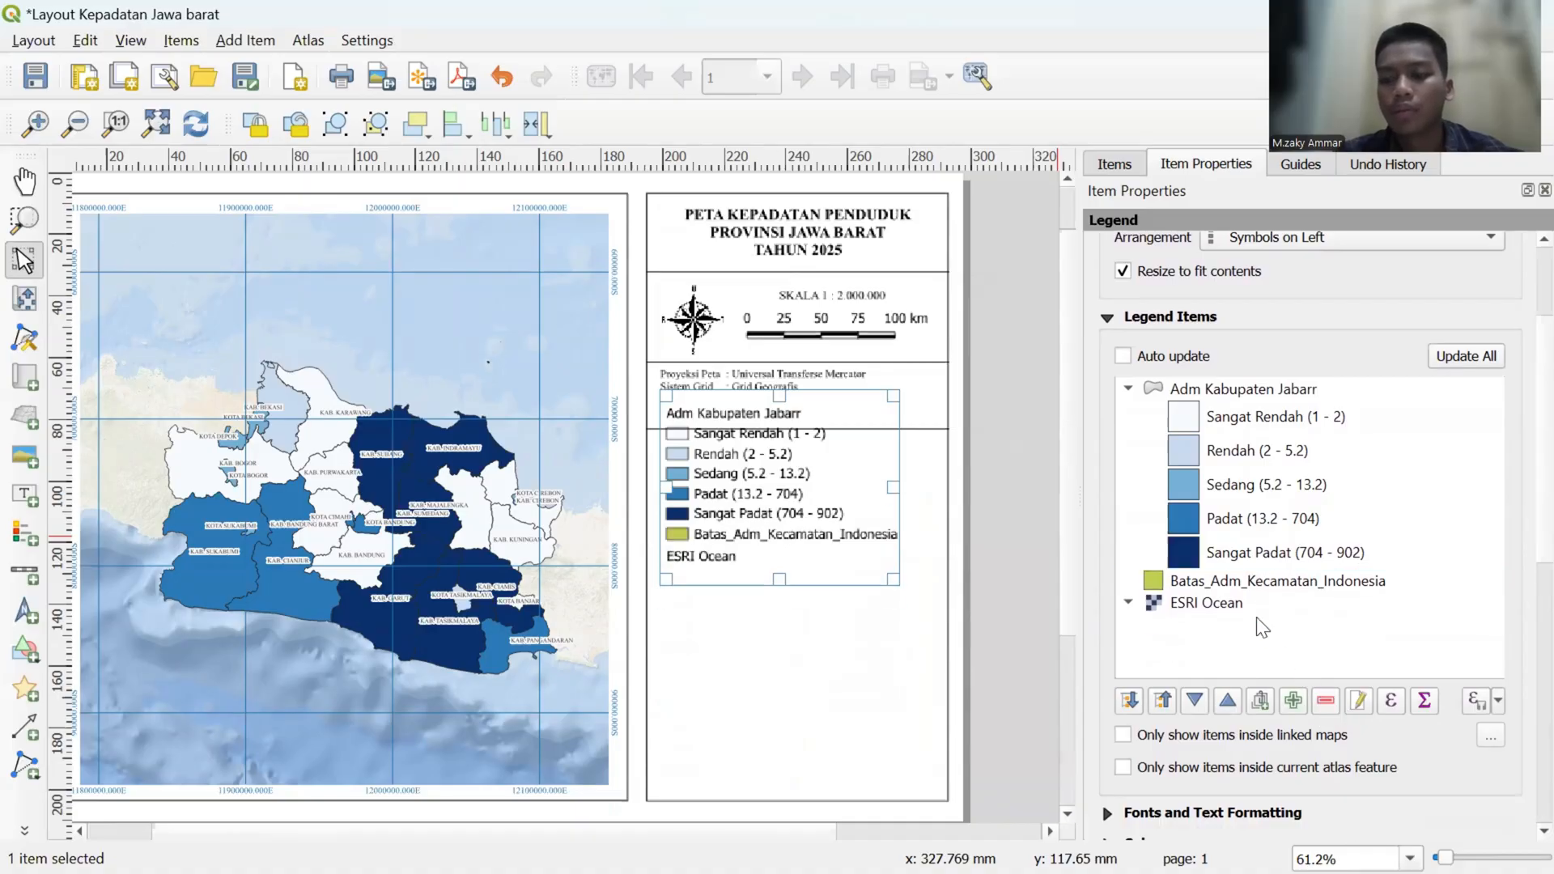
{"action": "left_click", "coordinate": [1256, 586]}
{"action": "left_click", "coordinate": [1329, 702]}
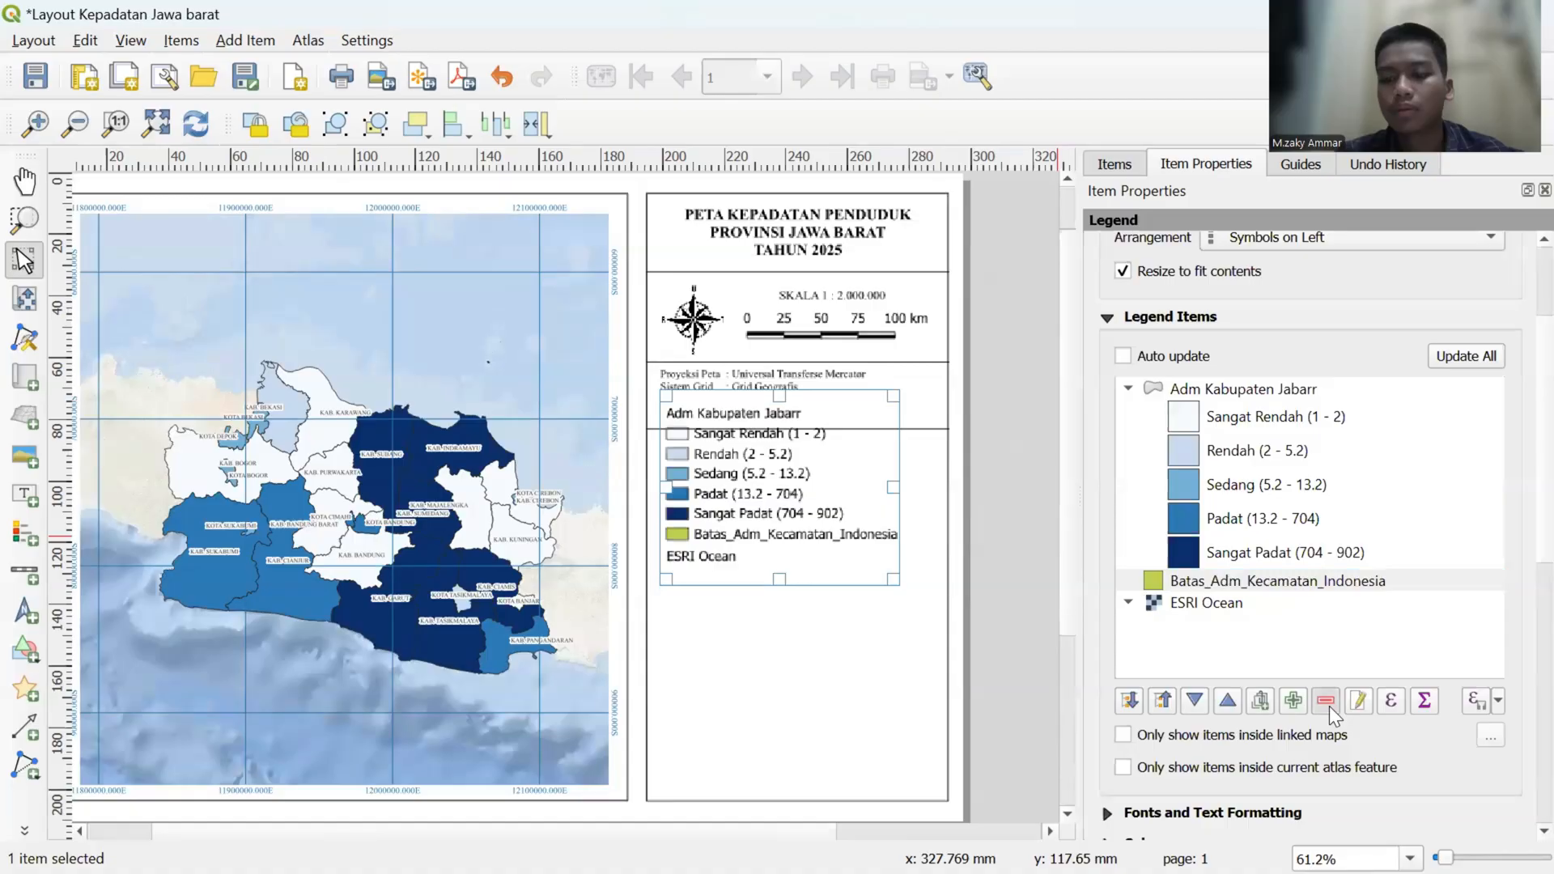
{"action": "left_click", "coordinate": [1225, 586]}
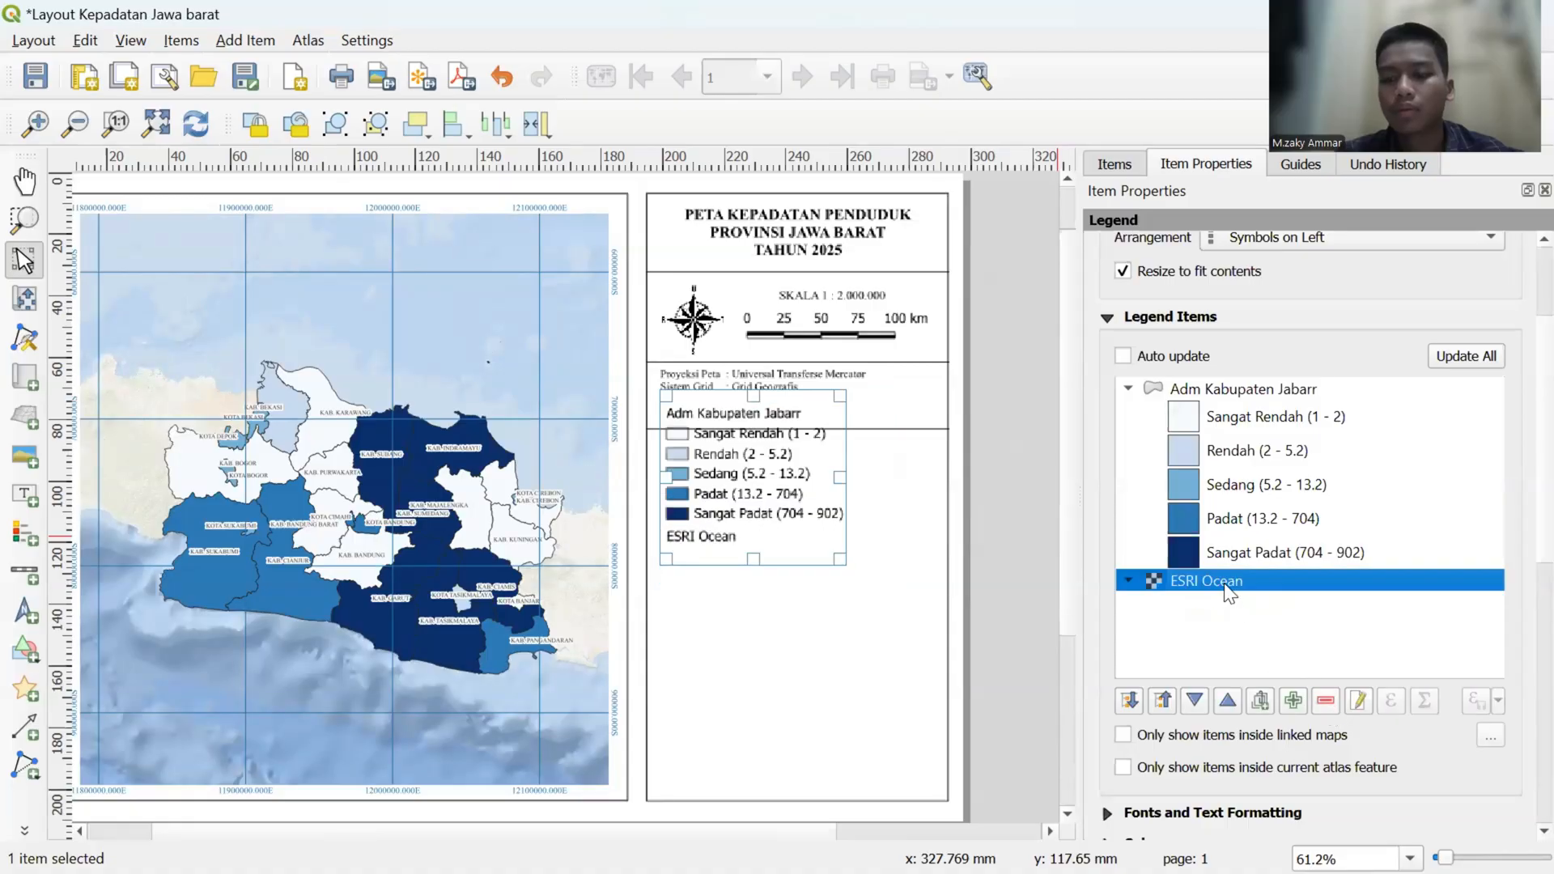
{"action": "left_click", "coordinate": [1325, 702]}
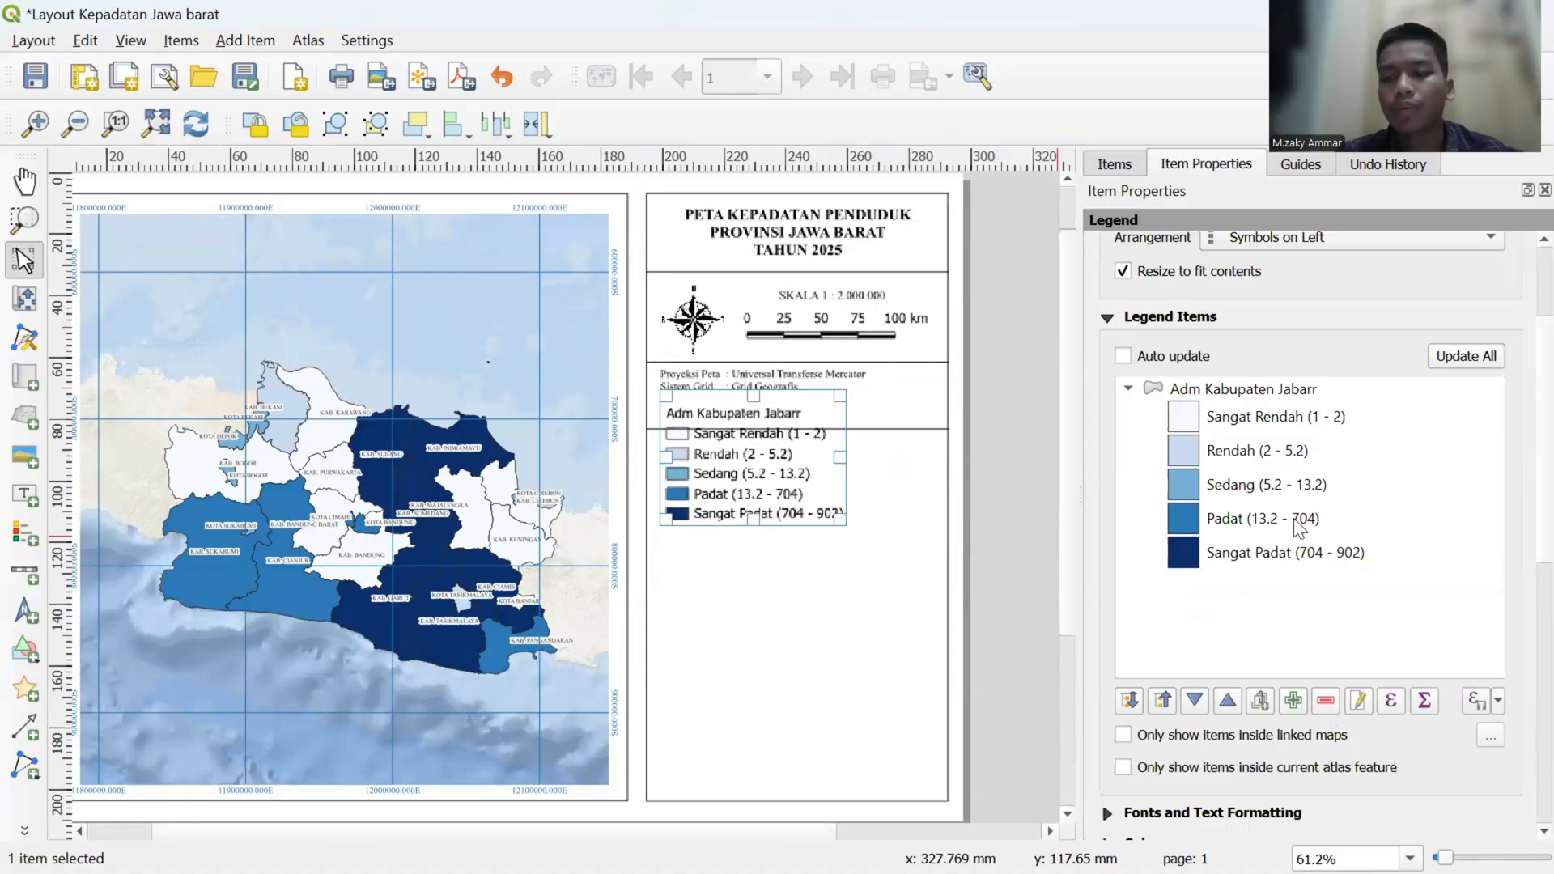
- Rename the legend's Adm Kabupaten Jabarr heading to "Kepadatan Penduduk (Jiwa/Km2)"
{"action": "double_click", "coordinate": [1231, 392]}
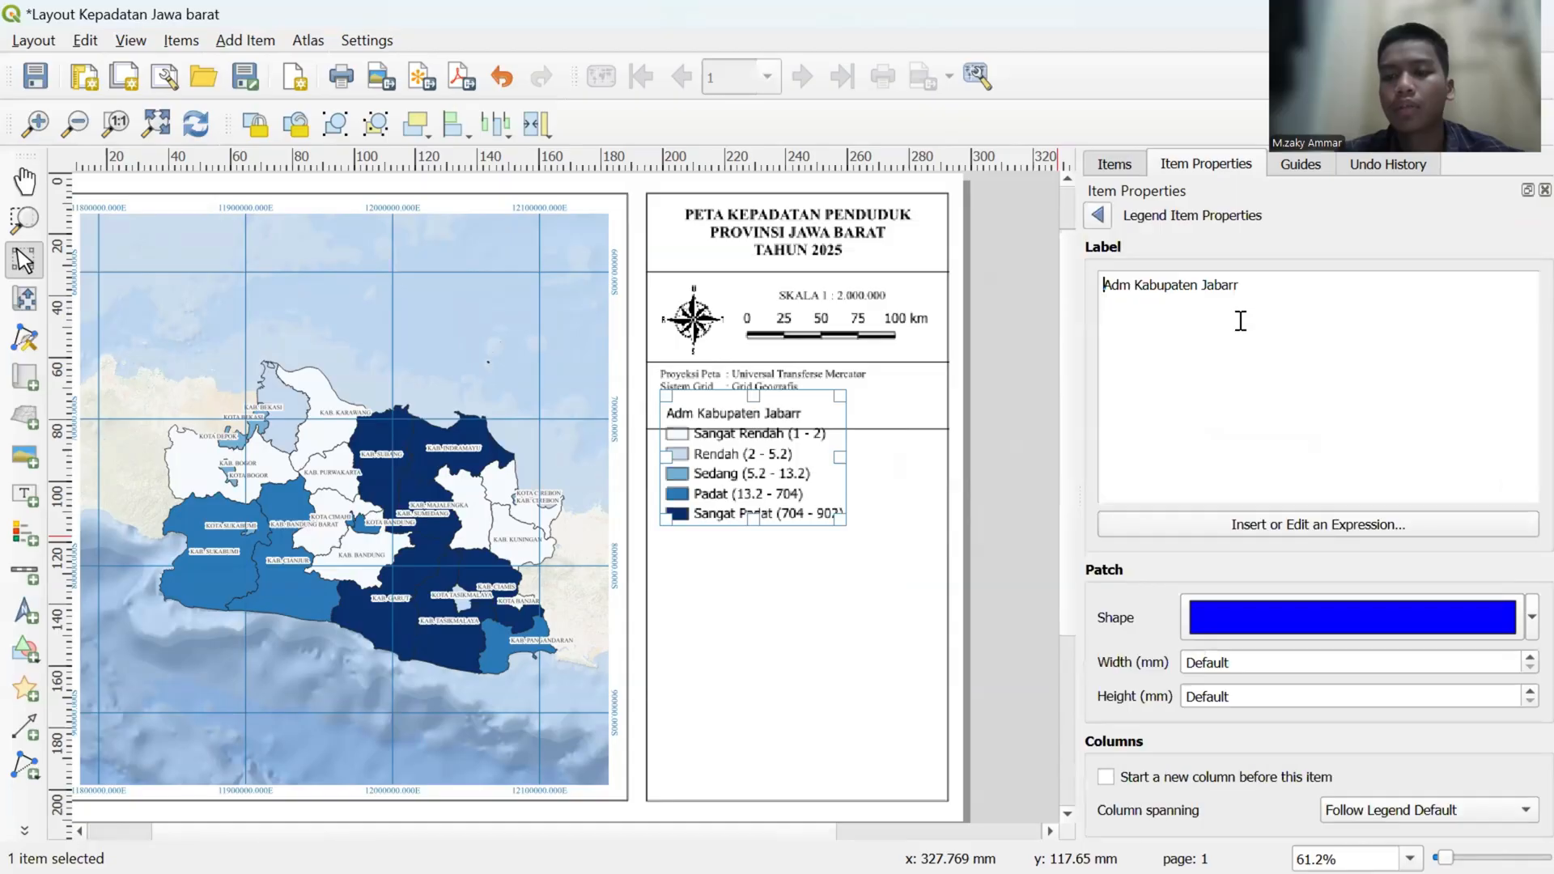
{"action": "key", "text": "BackSpace"}
{"action": "key", "text": "BackSpace"}
{"action": "key", "text": "BackSpace"}
{"action": "key", "text": "BackSpace"}
{"action": "key", "text": "BackSpace"}
{"action": "key", "text": "BackSpace"}
{"action": "key", "text": "BackSpace"}
{"action": "key", "text": "BackSpace"}
{"action": "key", "text": "BackSpace"}
{"action": "key", "text": "BackSpace"}
{"action": "key", "text": "BackSpace"}
{"action": "key", "text": "BackSpace"}
{"action": "key", "text": "BackSpace"}
{"action": "key", "text": "BackSpace"}
{"action": "key", "text": "BackSpace"}
{"action": "key", "text": "BackSpace"}
{"action": "key", "text": "BackSpace"}
{"action": "key", "text": "BackSpace"}
{"action": "key", "text": "BackSpace"}
{"action": "key", "text": "BackSpace"}
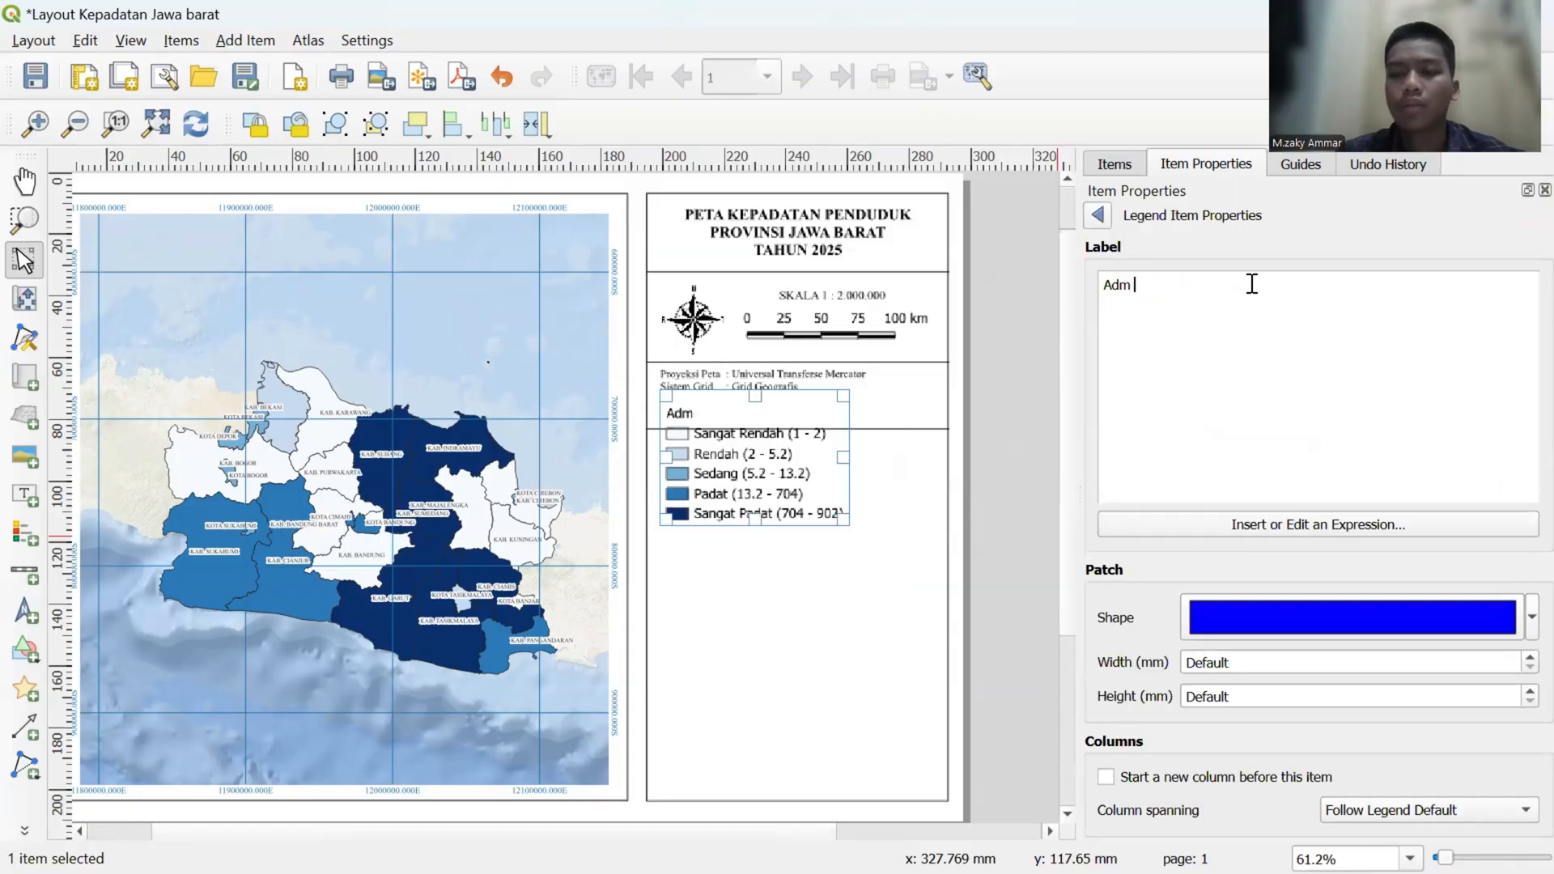
{"action": "type", "text": "Kep"}
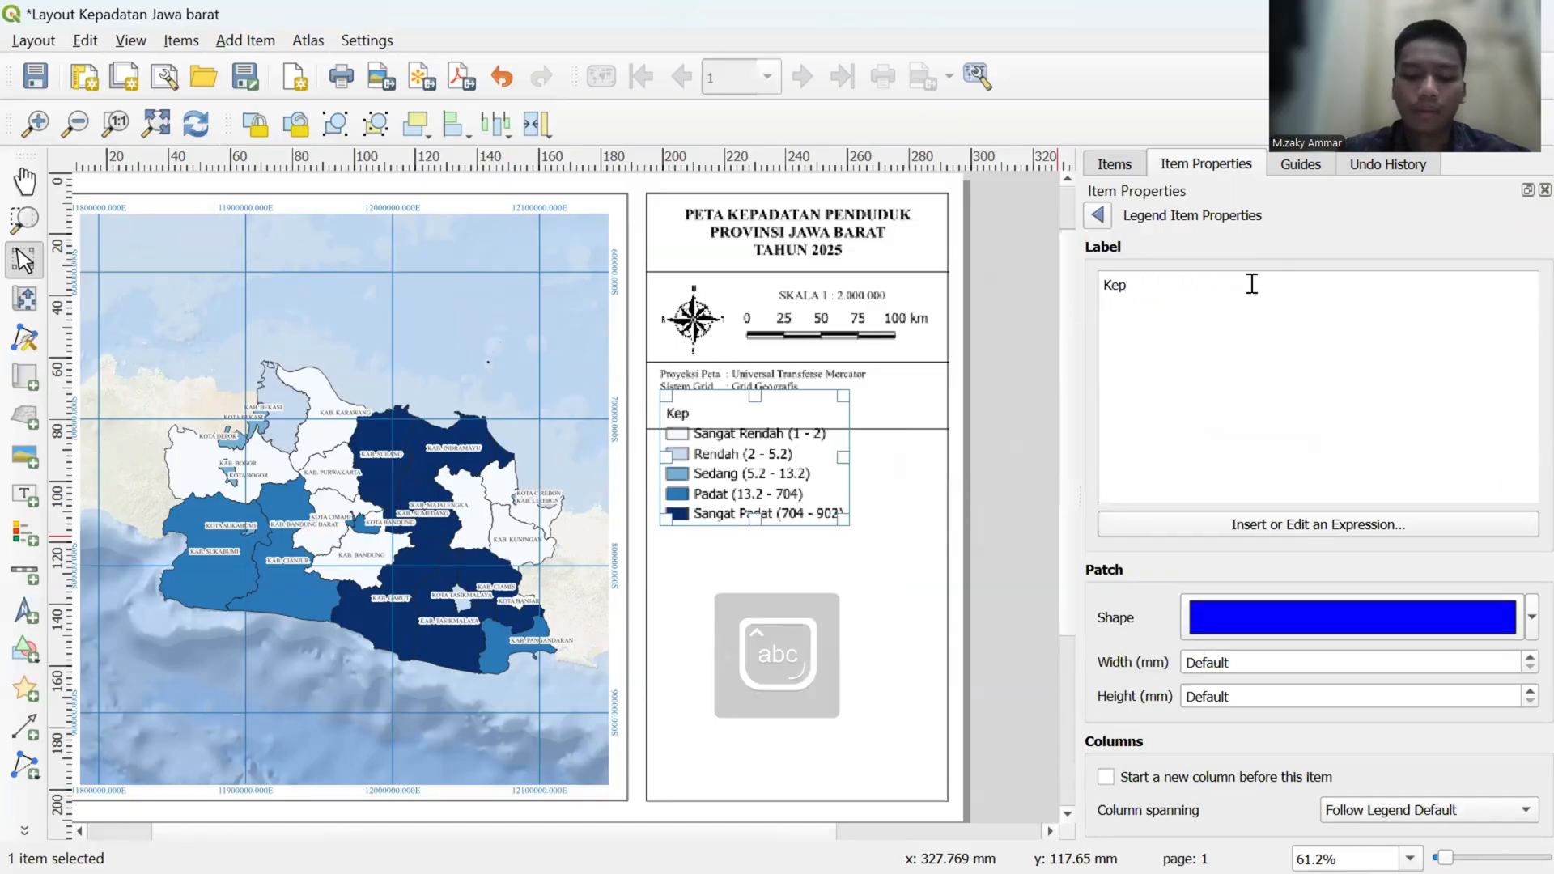
{"action": "type", "text": "adatan Pend"}
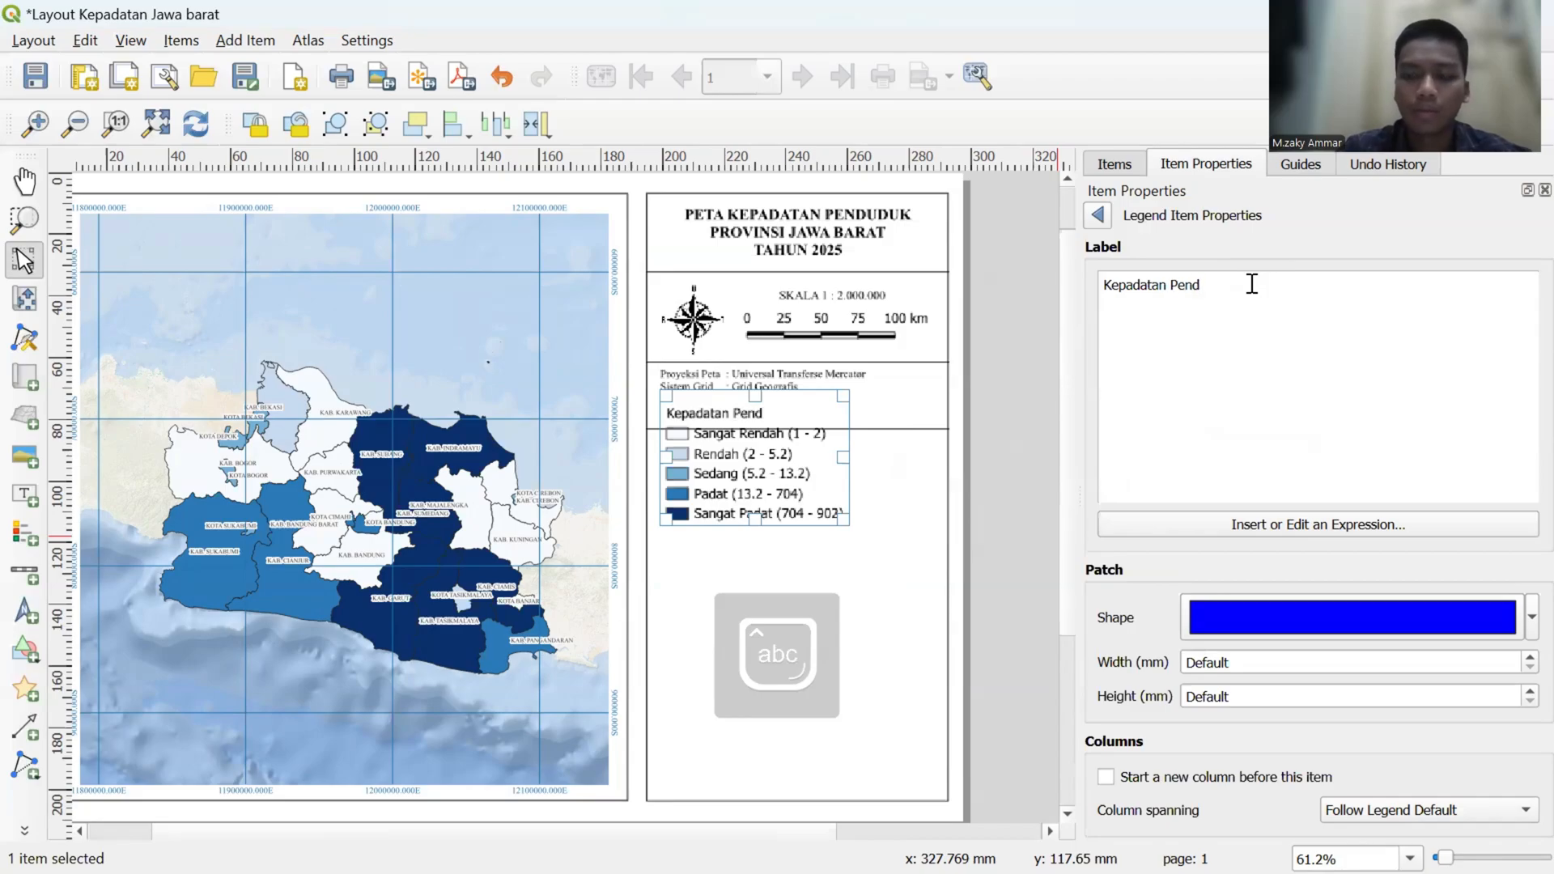
{"action": "type", "text": "uduk"}
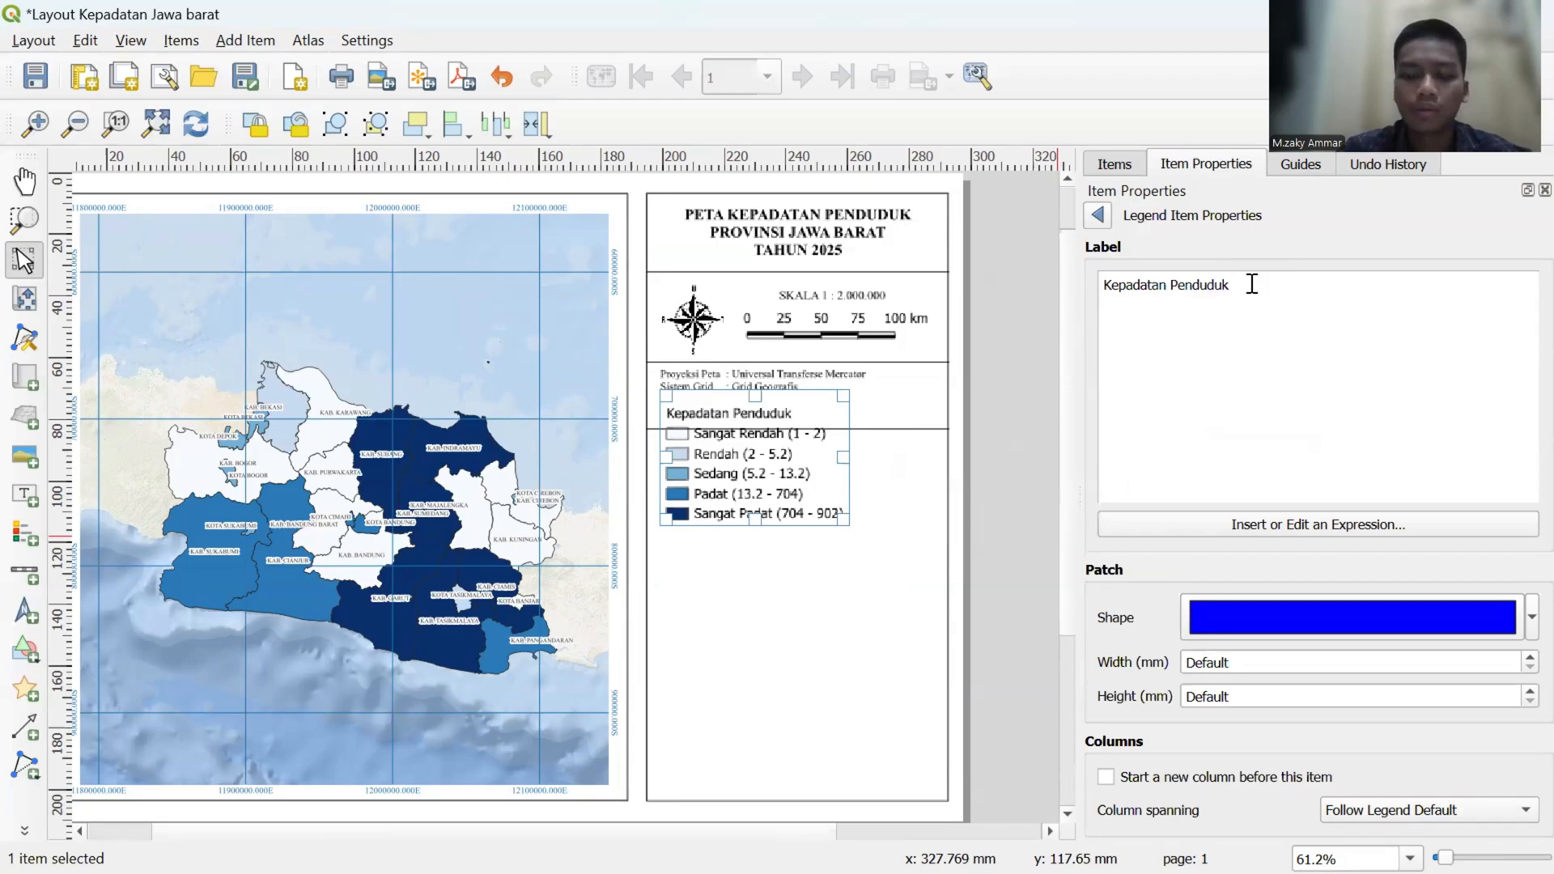
{"action": "type", "text": " (Jiwa"}
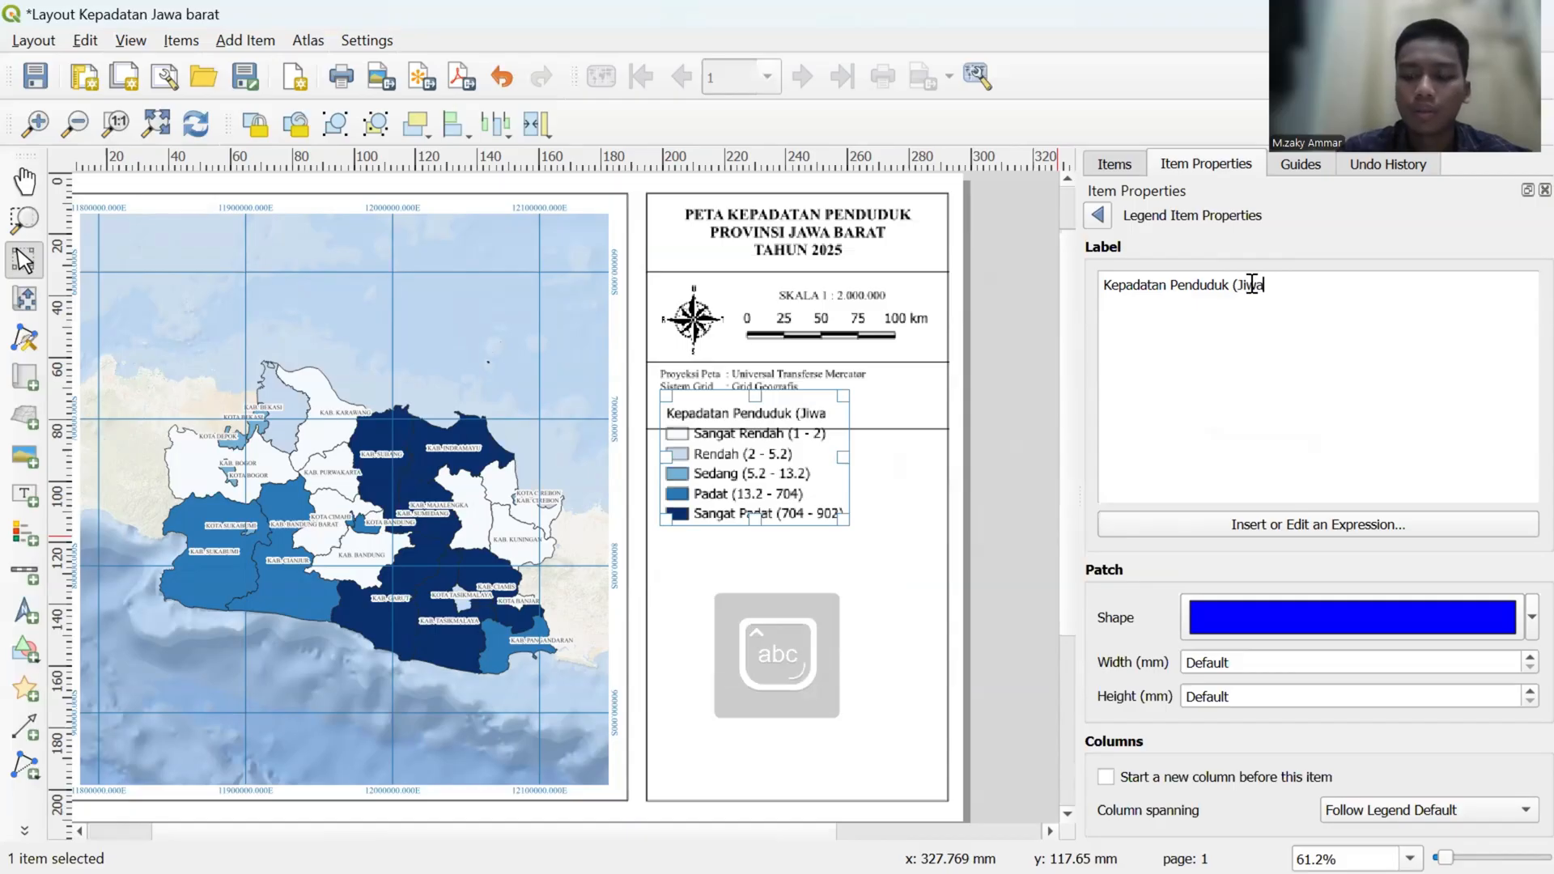
{"action": "type", "text": "/Km 2"}
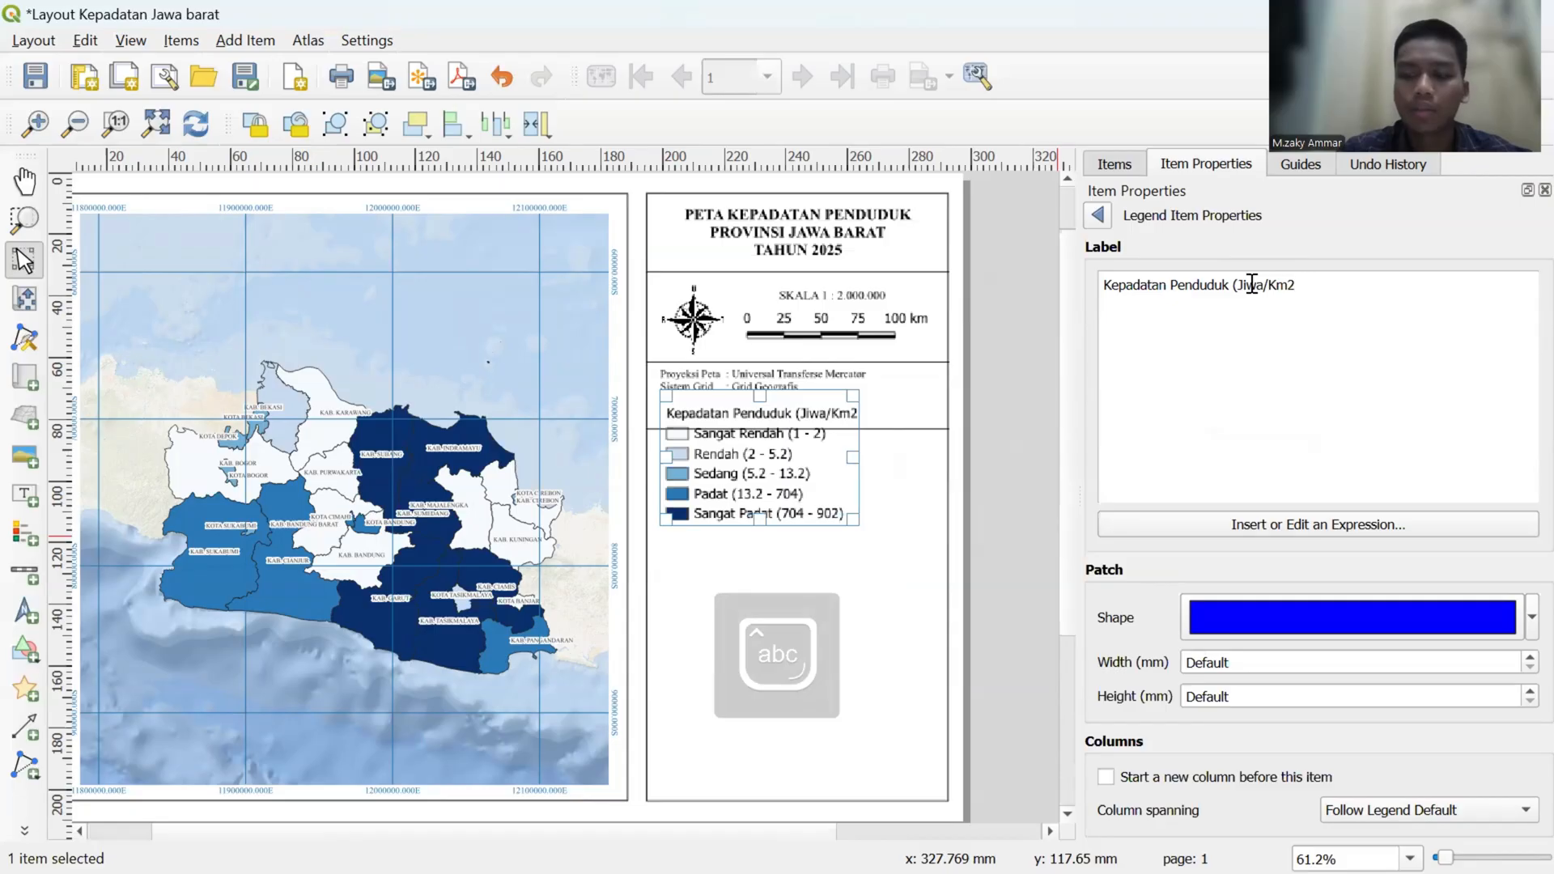
{"action": "type", "text": ")"}
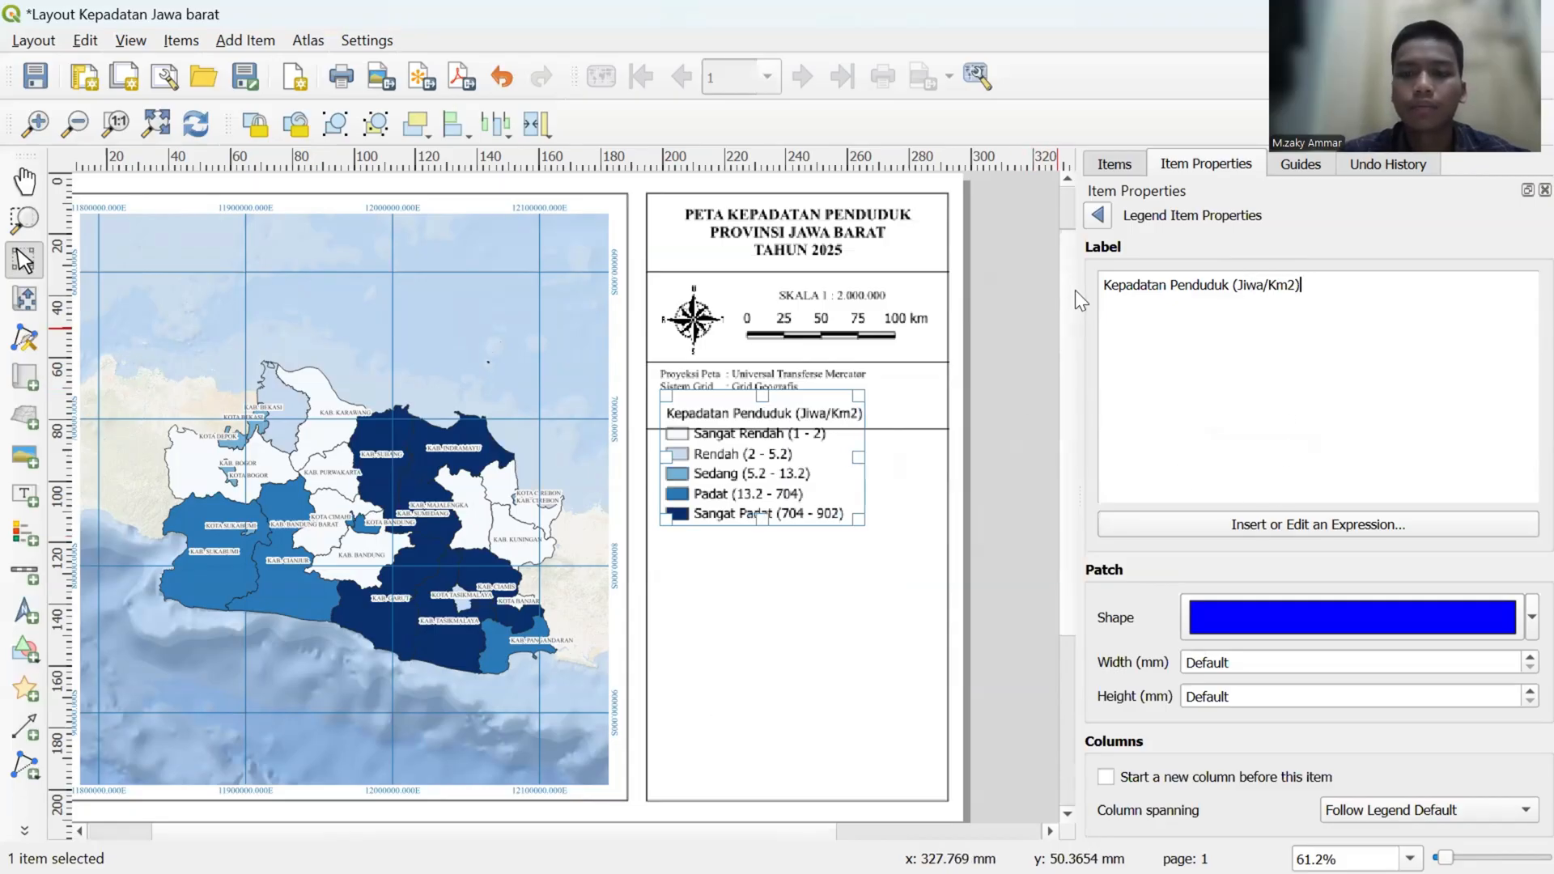
- Finish the heading edit and move the legend down to just below the divider line under the projection details
{"action": "left_click", "coordinate": [1097, 214]}
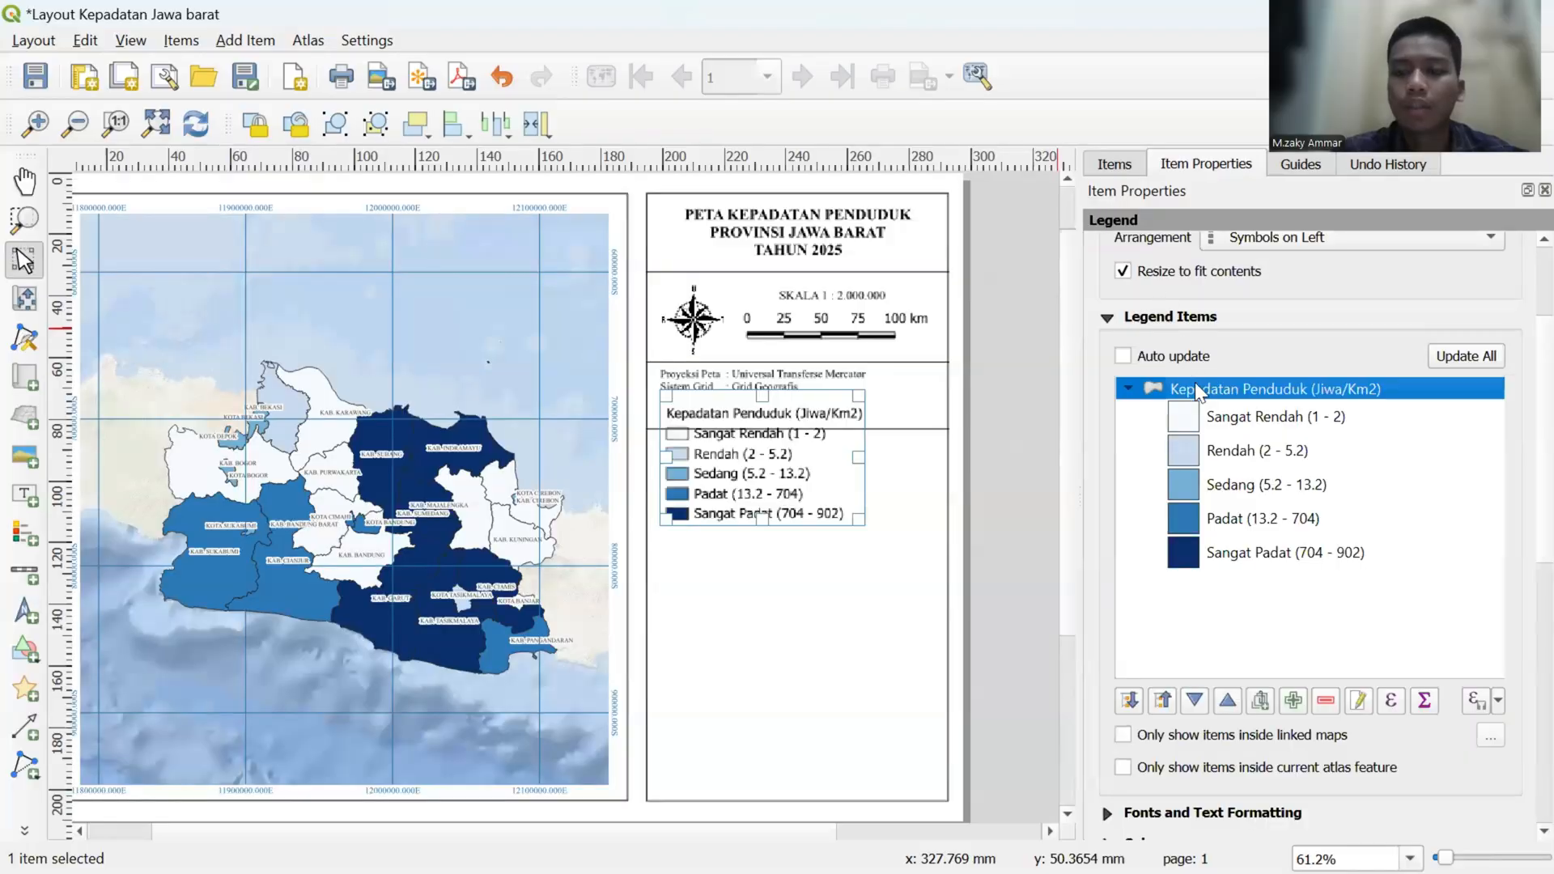
{"action": "scroll", "coordinate": [1151, 280], "scroll_direction": "up", "scroll_amount": 3}
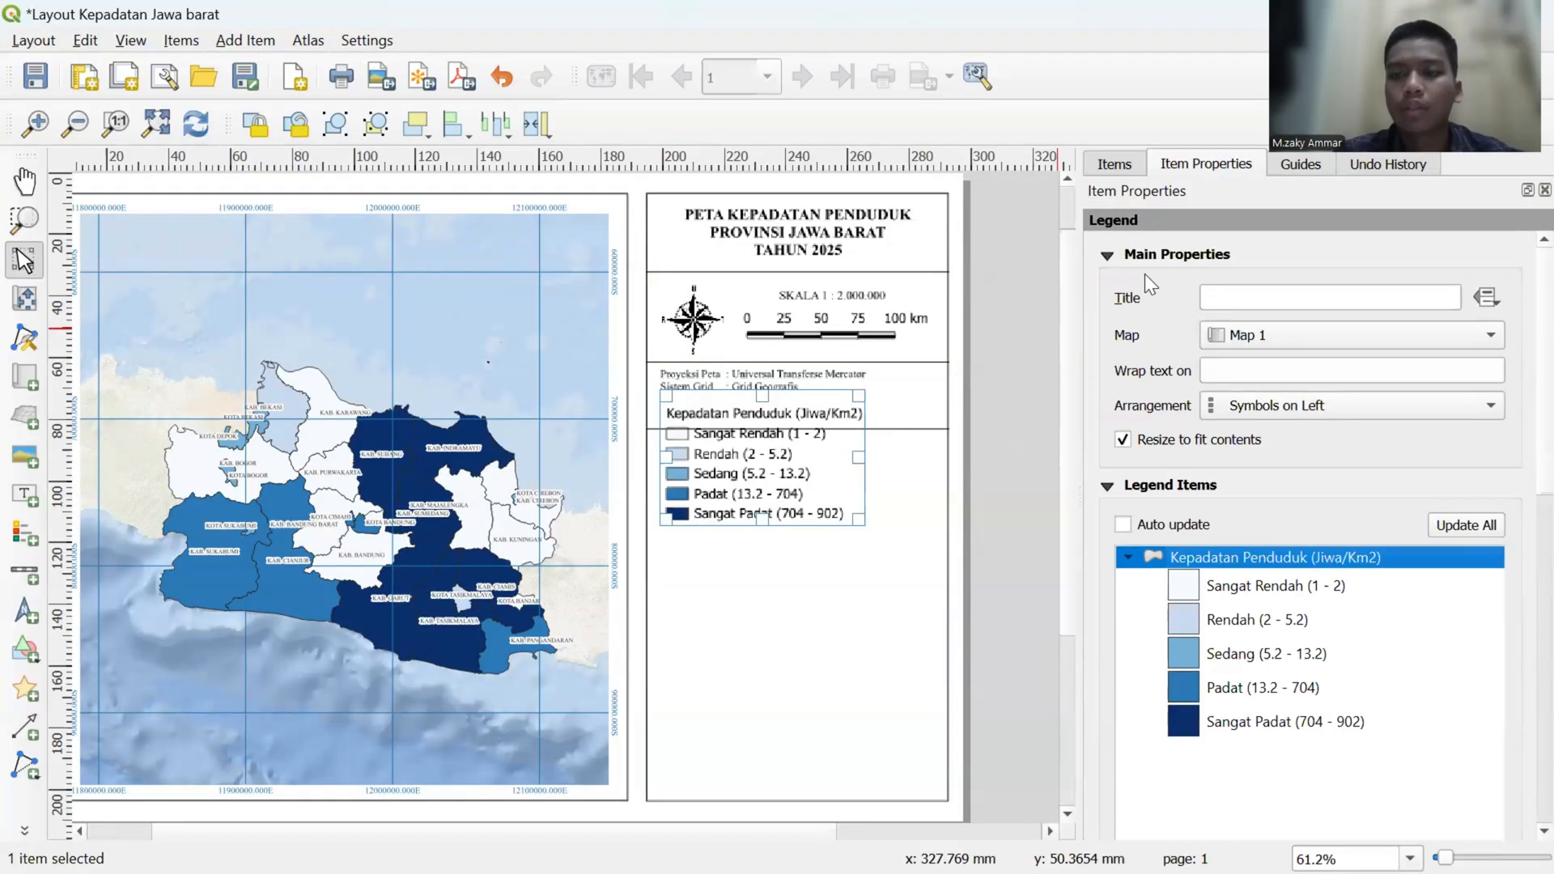
{"action": "left_click", "coordinate": [799, 435]}
{"action": "left_click_drag", "start_coordinate": [799, 435], "coordinate": [753, 518]}
{"action": "key", "text": "ctrl+z"}
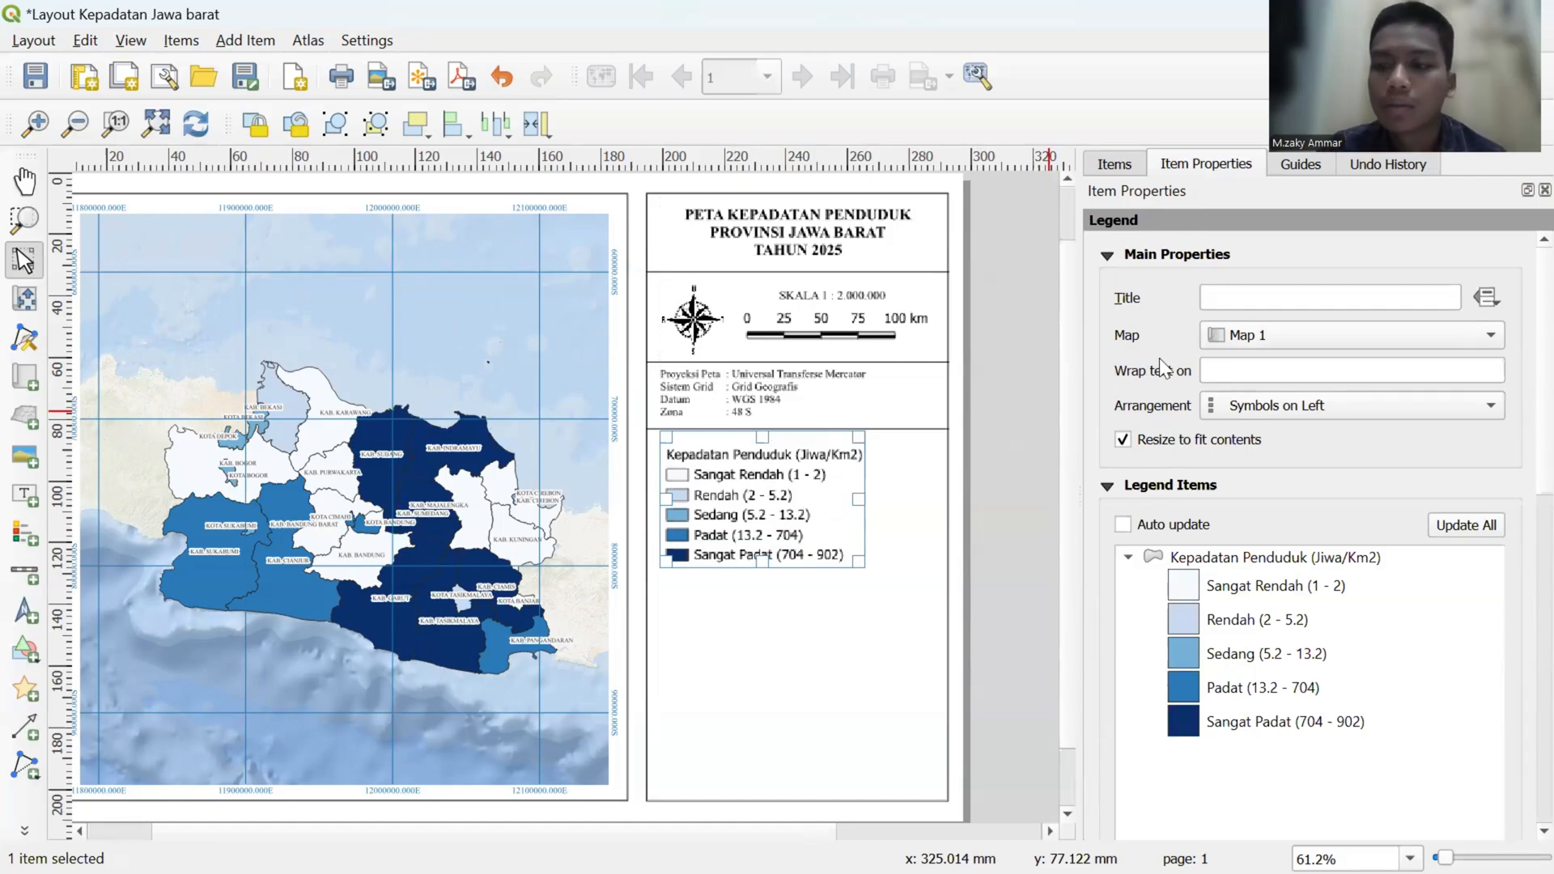
- Set the legend title font to Times New Roman at a size of 16 points
{"action": "scroll", "coordinate": [1146, 359], "scroll_direction": "down", "scroll_amount": 3}
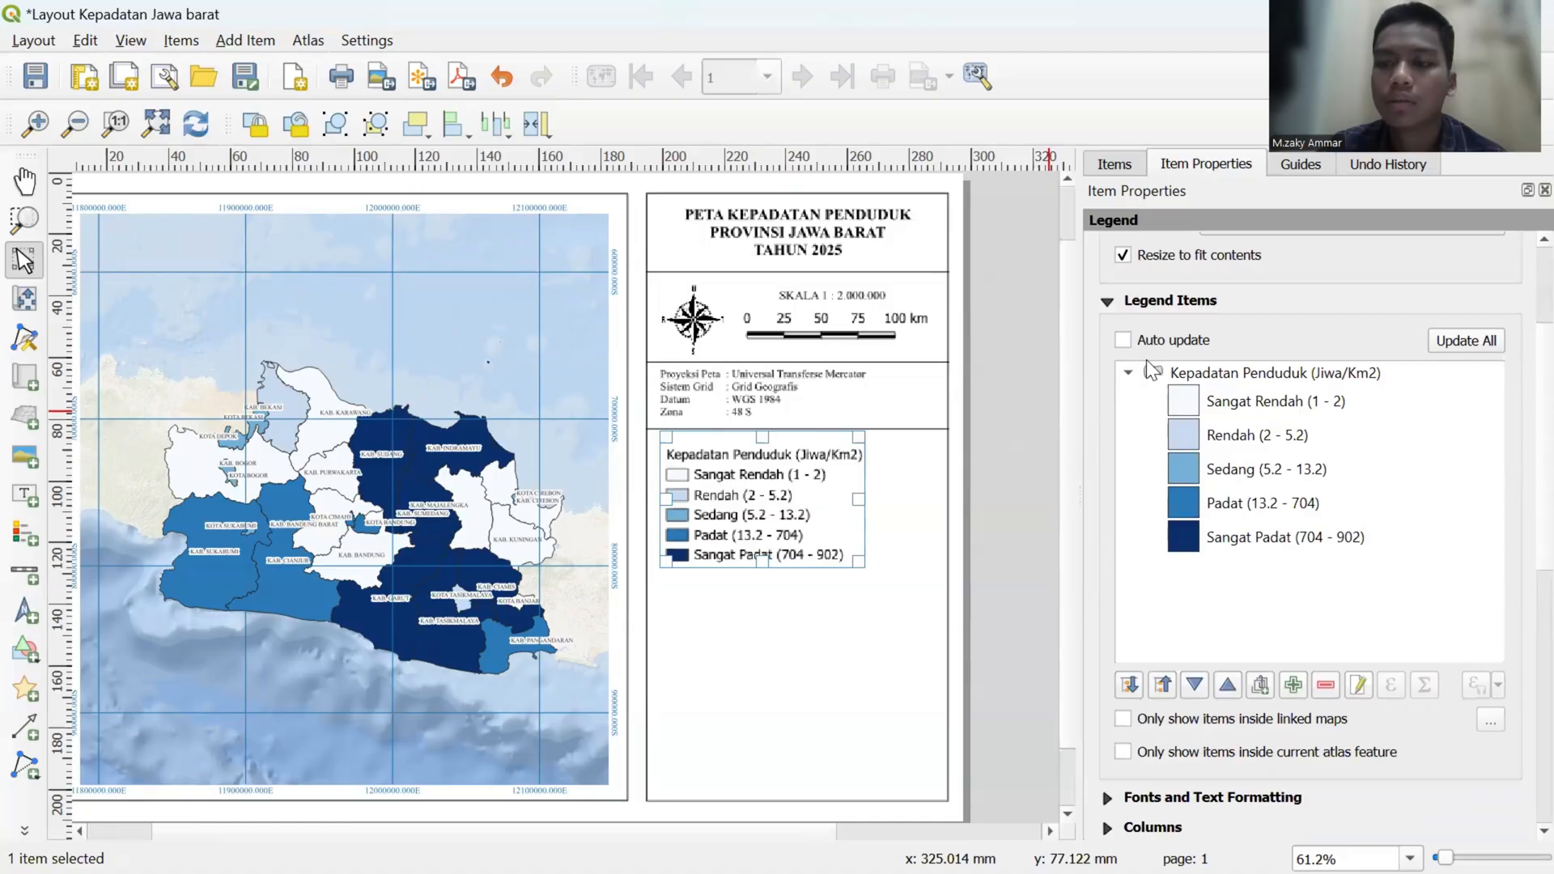
{"action": "scroll", "coordinate": [1102, 450], "scroll_direction": "down", "scroll_amount": 5}
{"action": "left_click", "coordinate": [1122, 450]}
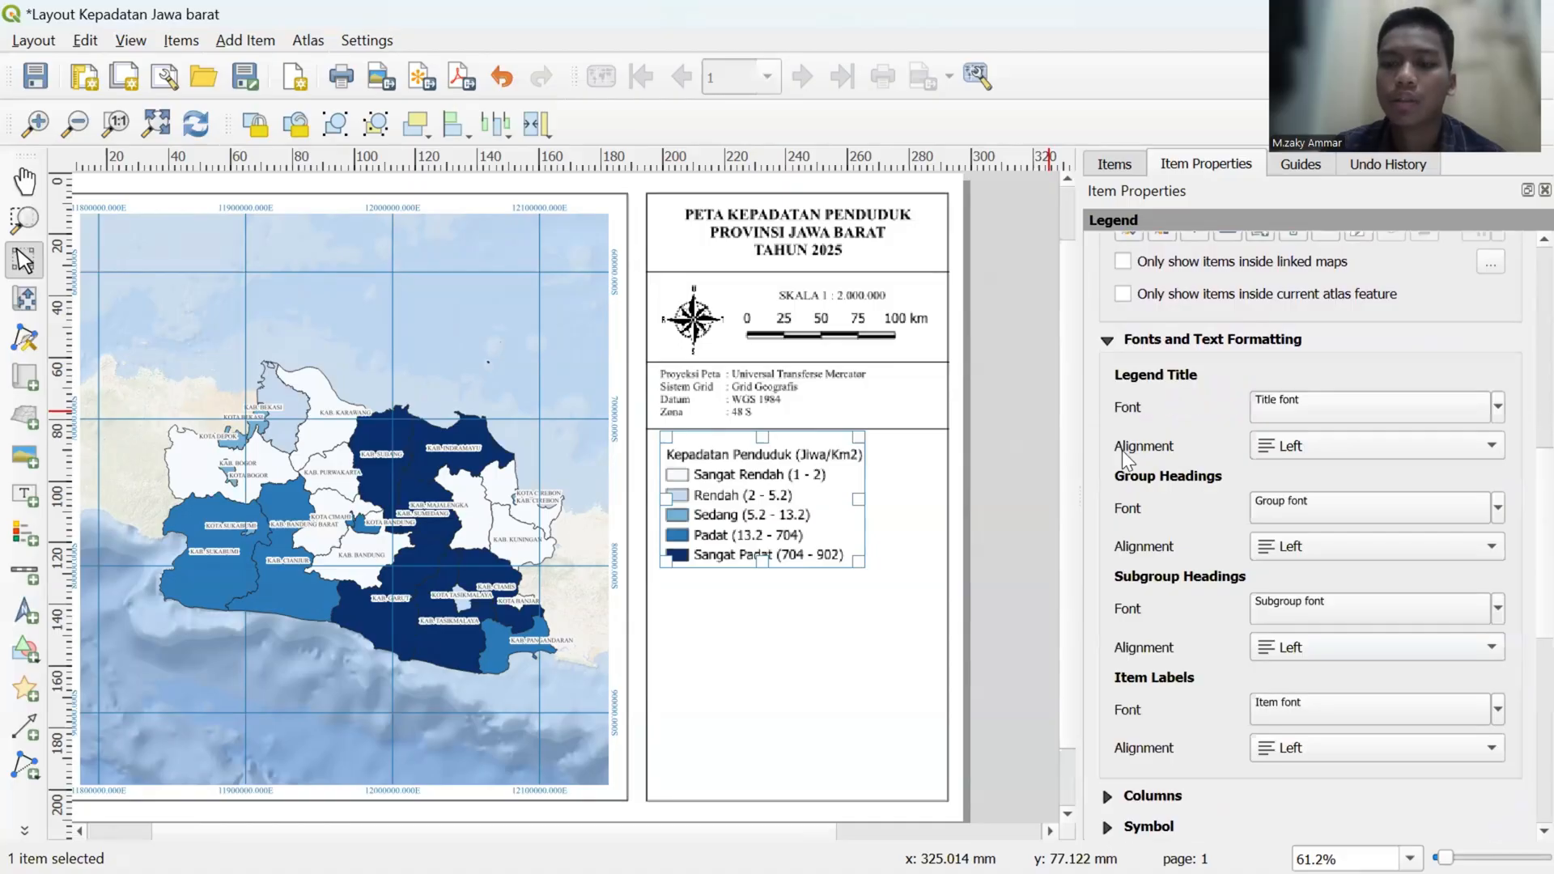
{"action": "left_click", "coordinate": [1366, 418]}
{"action": "left_click_drag", "start_coordinate": [1240, 329], "coordinate": [1140, 327]}
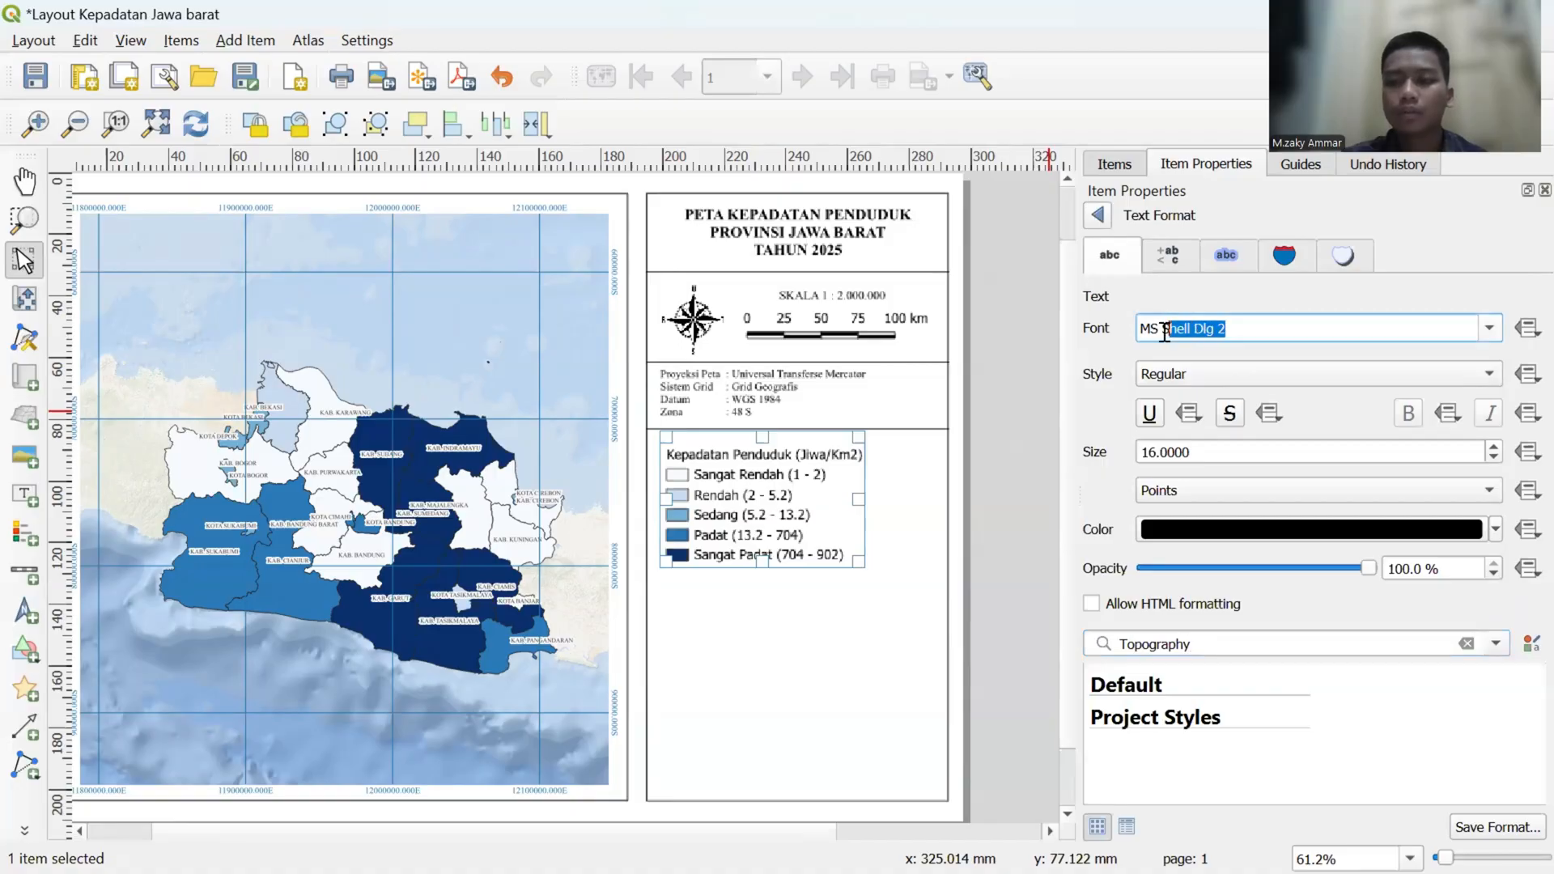
{"action": "key", "text": "BackSpace"}
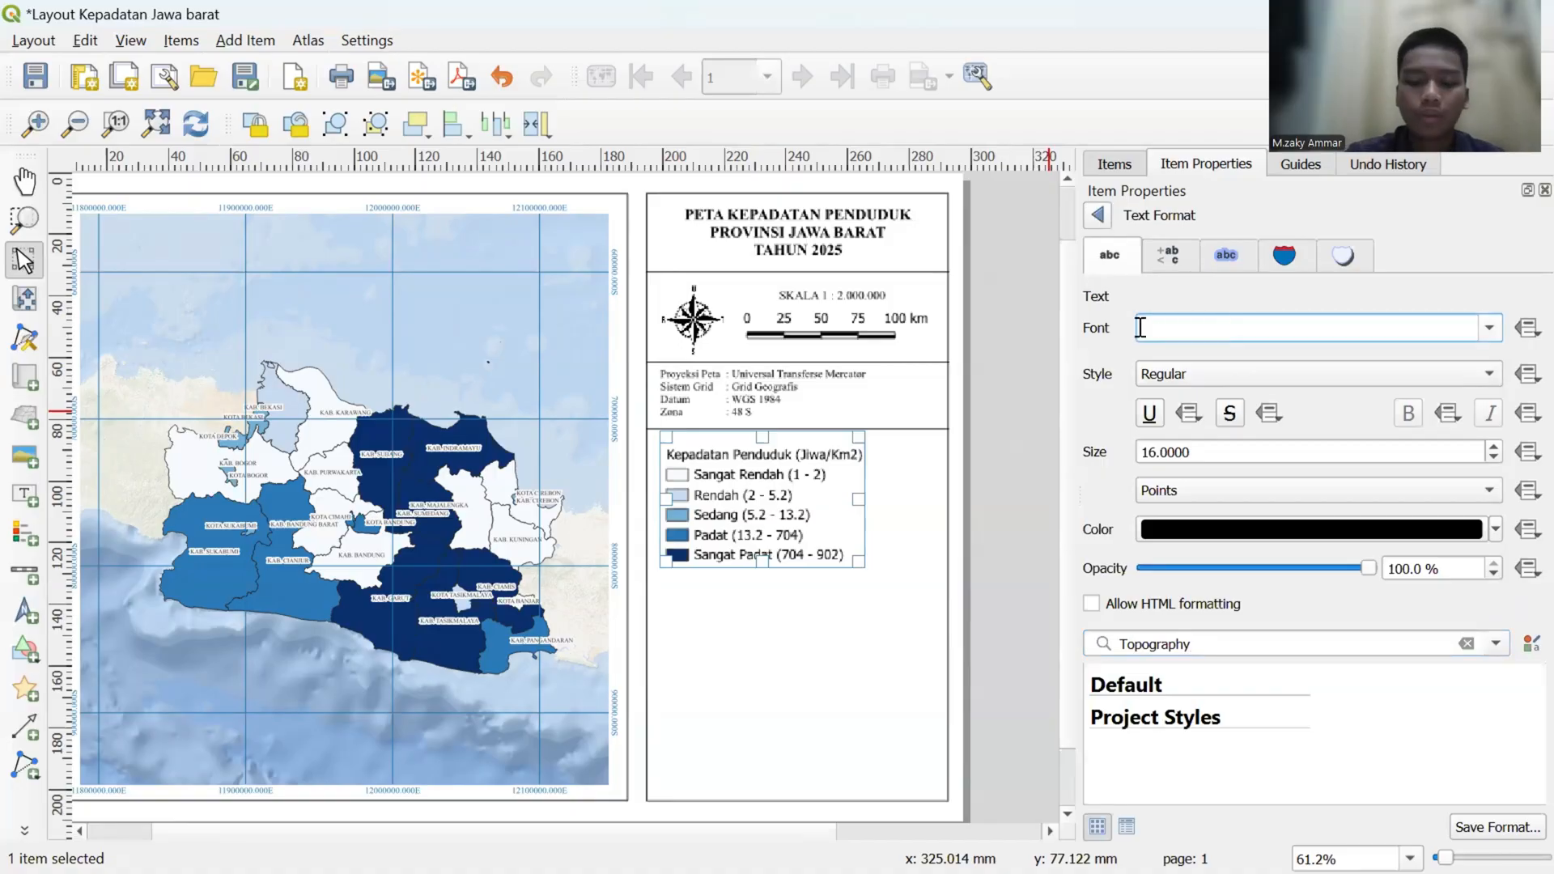
{"action": "type", "text": "times New Roman"}
{"action": "key", "text": "Return"}
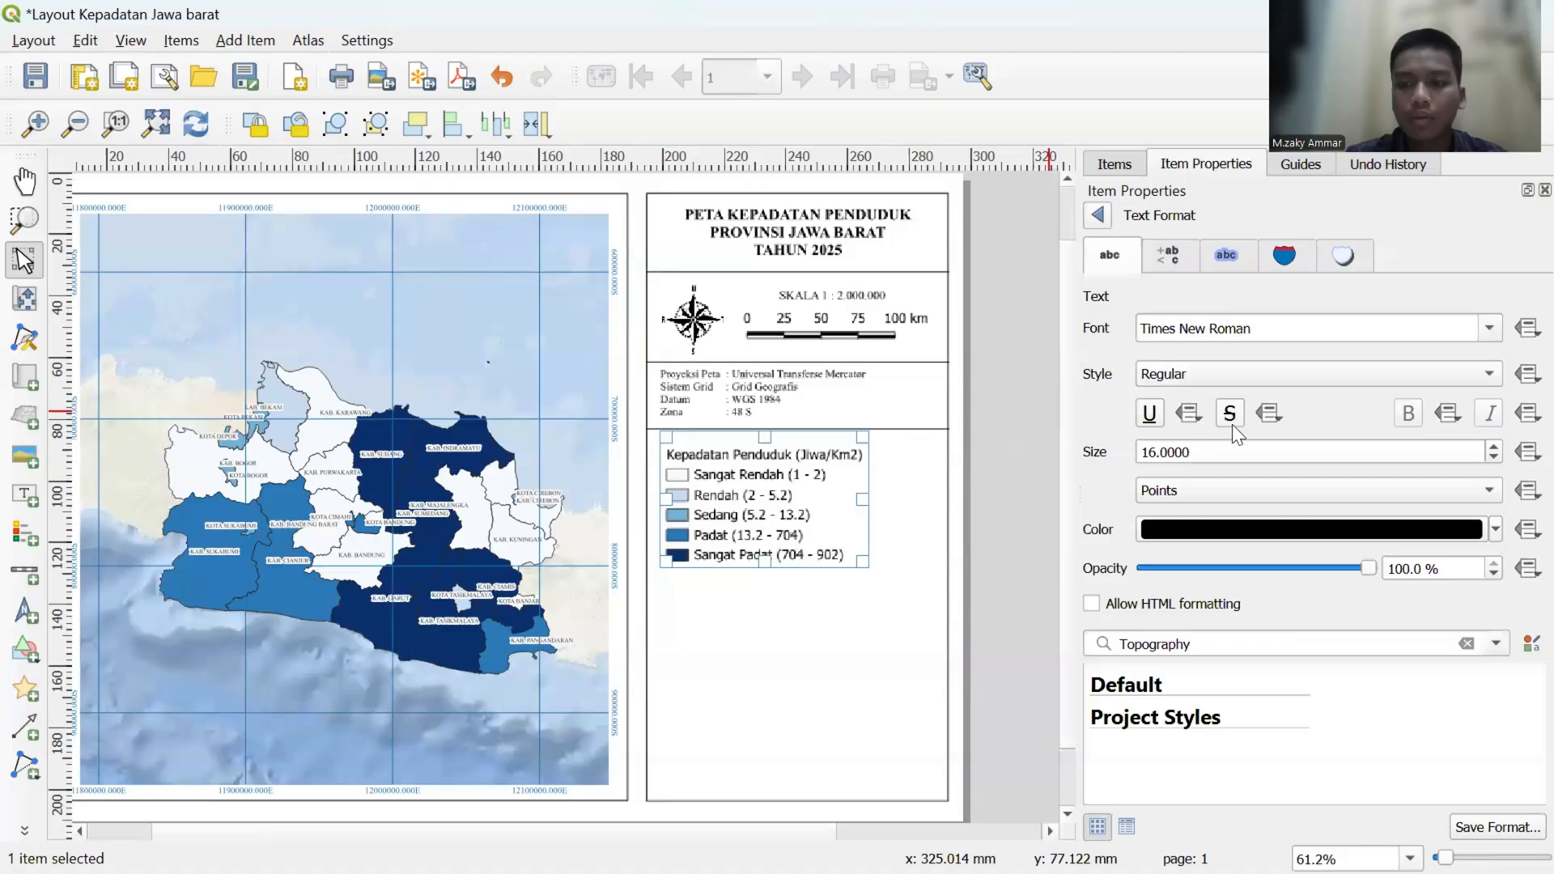
{"action": "left_click", "coordinate": [1492, 456]}
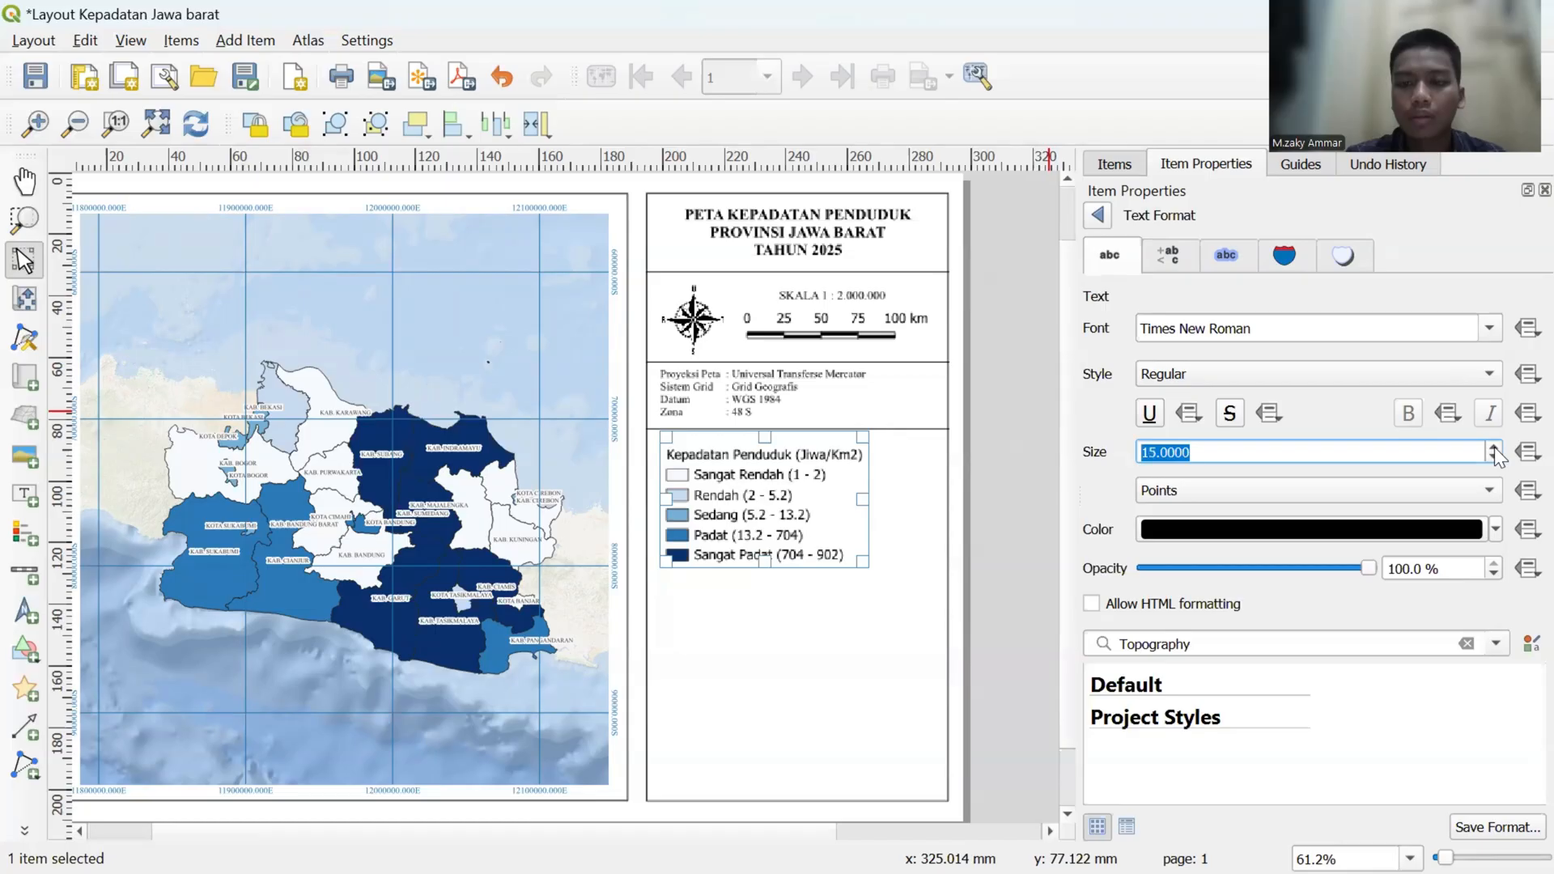
{"action": "left_click", "coordinate": [1494, 446]}
{"action": "left_click", "coordinate": [1315, 453]}
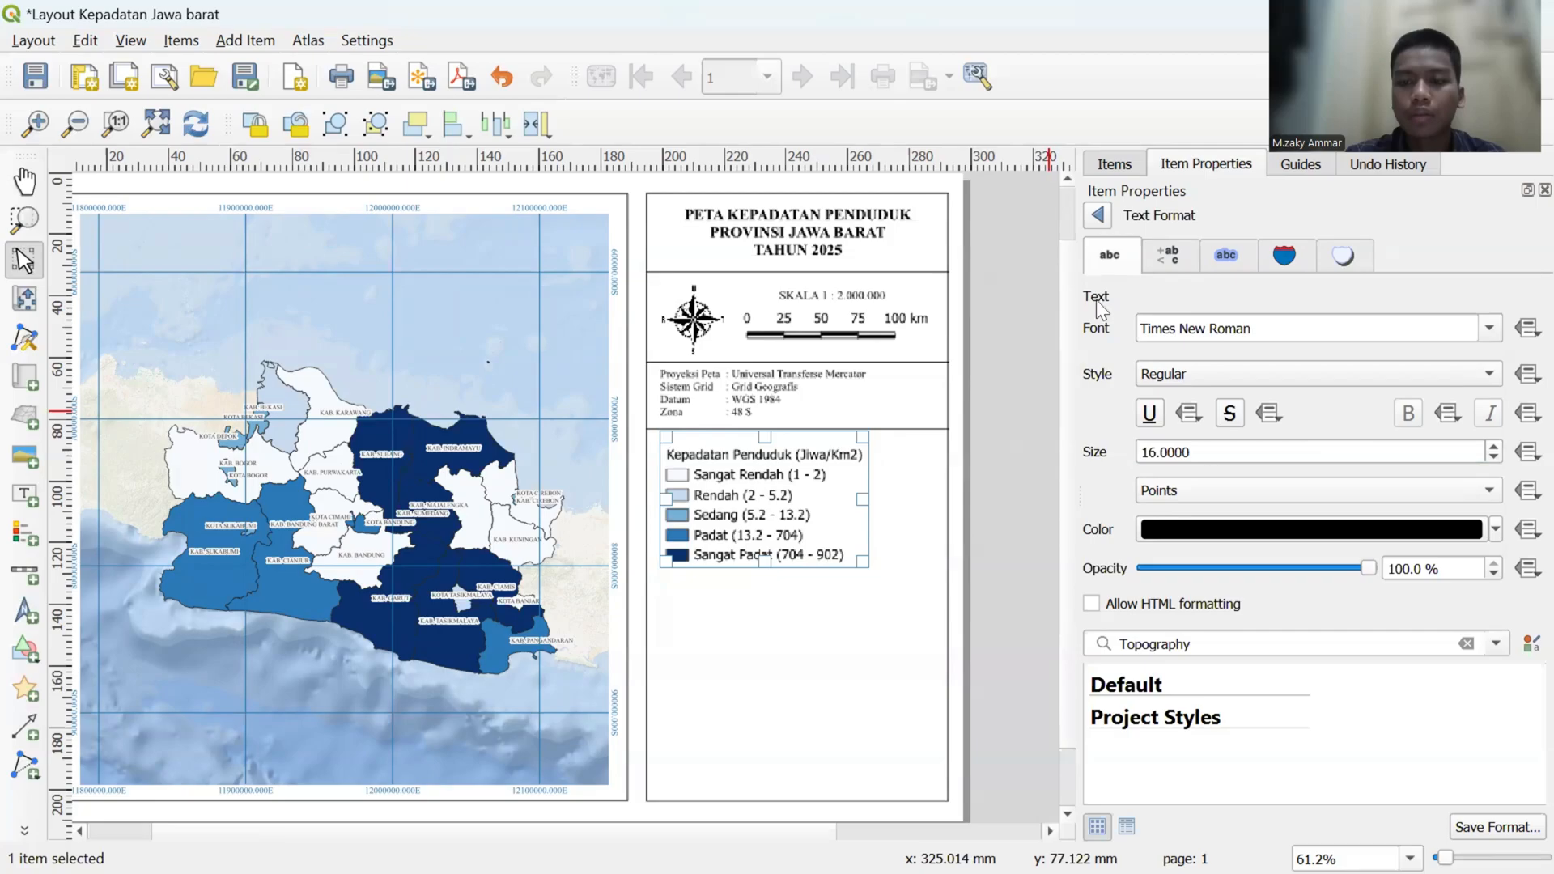
{"action": "left_click", "coordinate": [1096, 217]}
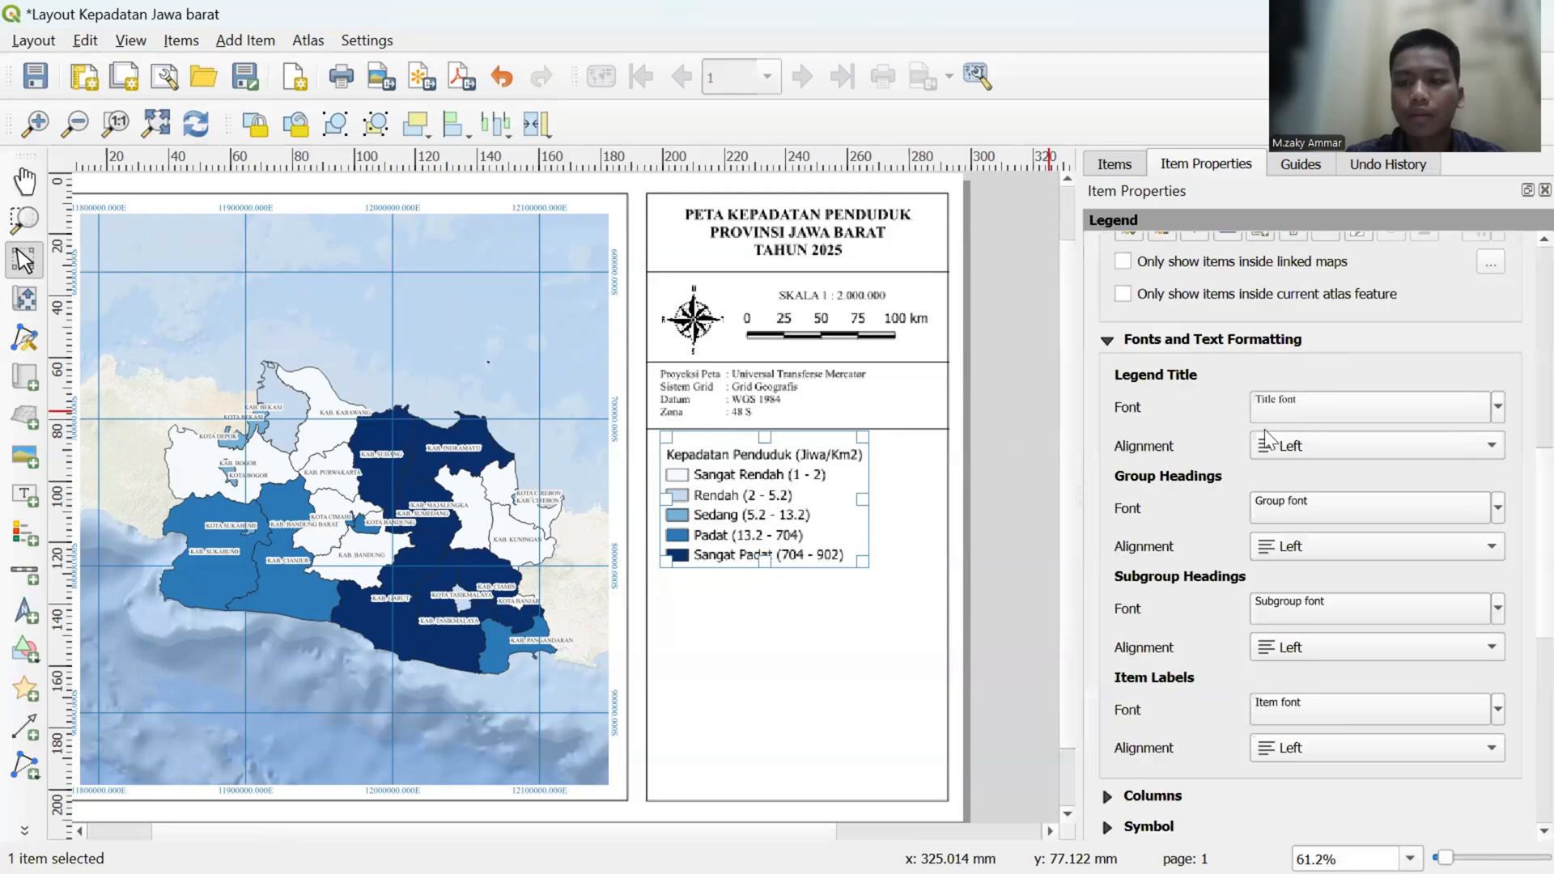
- Set the legend's group heading font size to 13 points
{"action": "scroll", "coordinate": [1265, 429], "scroll_direction": "down", "scroll_amount": 2}
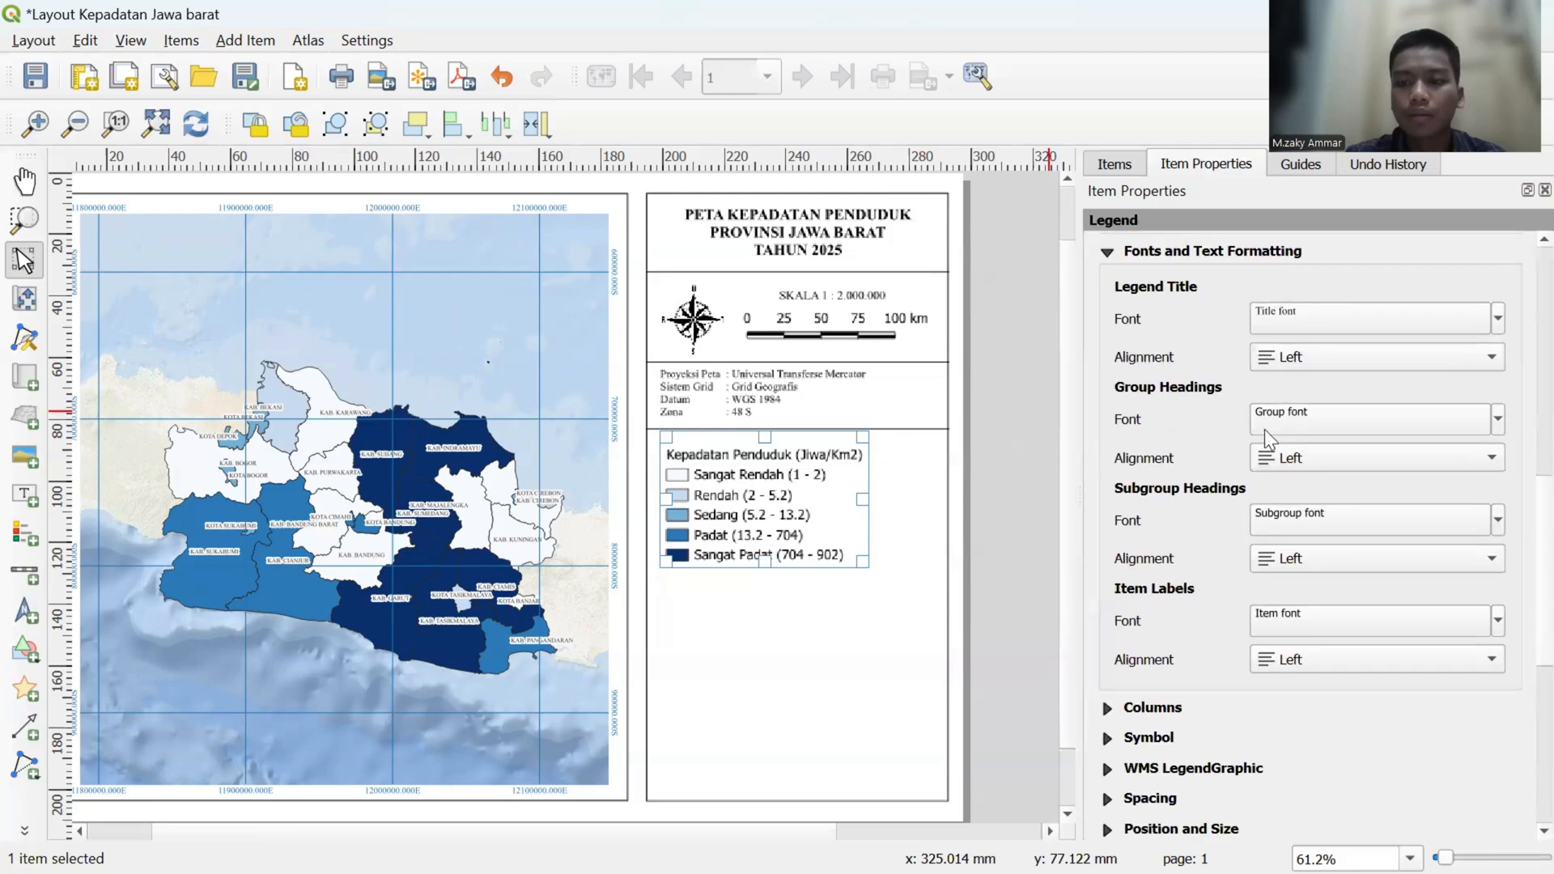
{"action": "left_click", "coordinate": [1473, 416]}
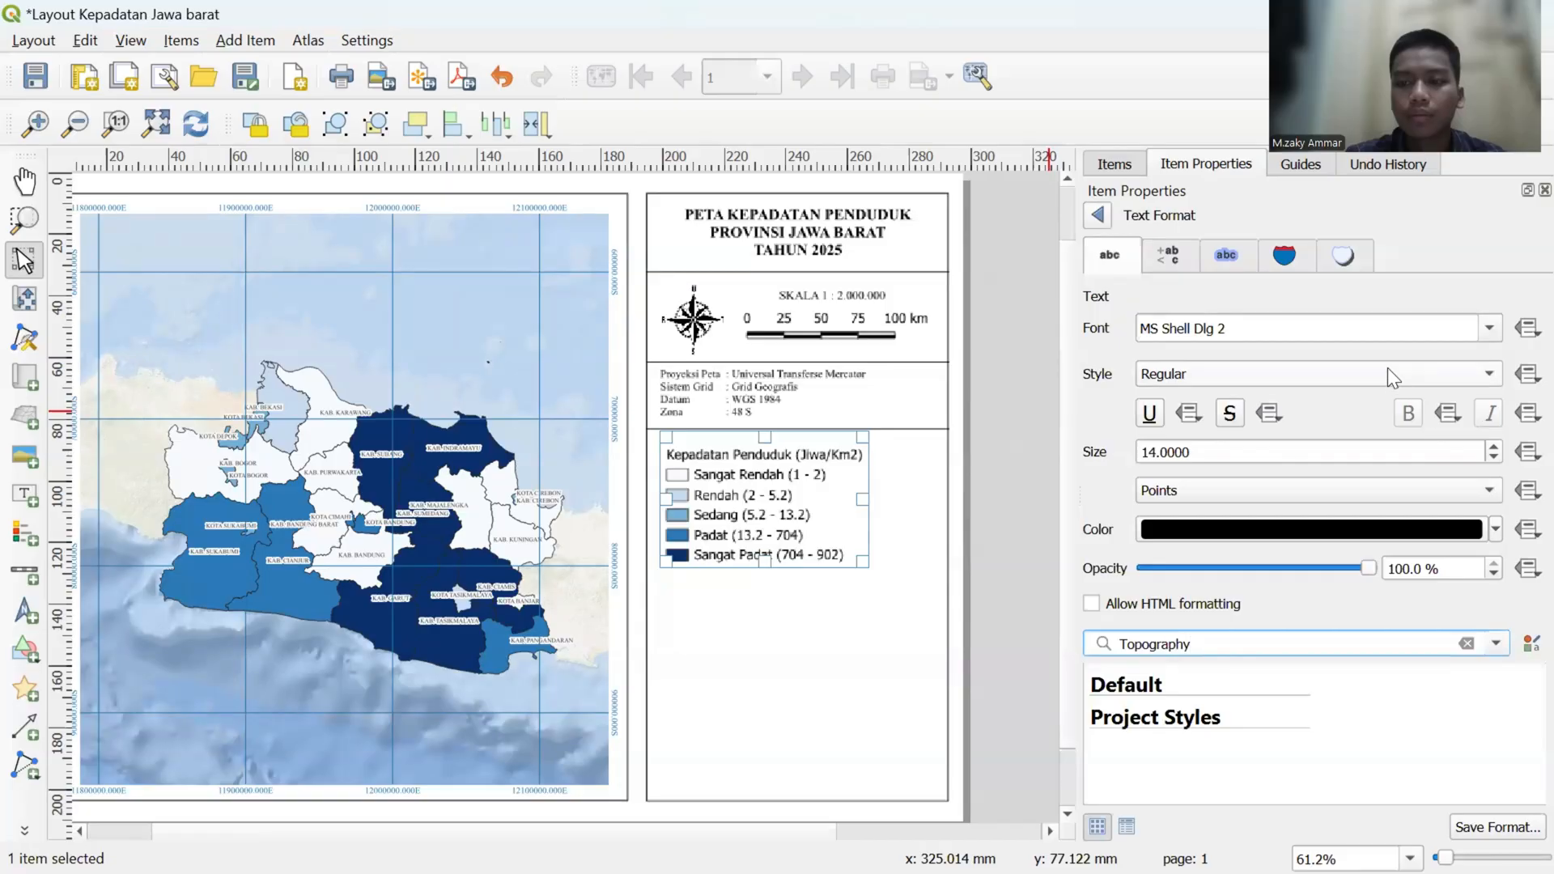
{"action": "left_click", "coordinate": [1494, 456]}
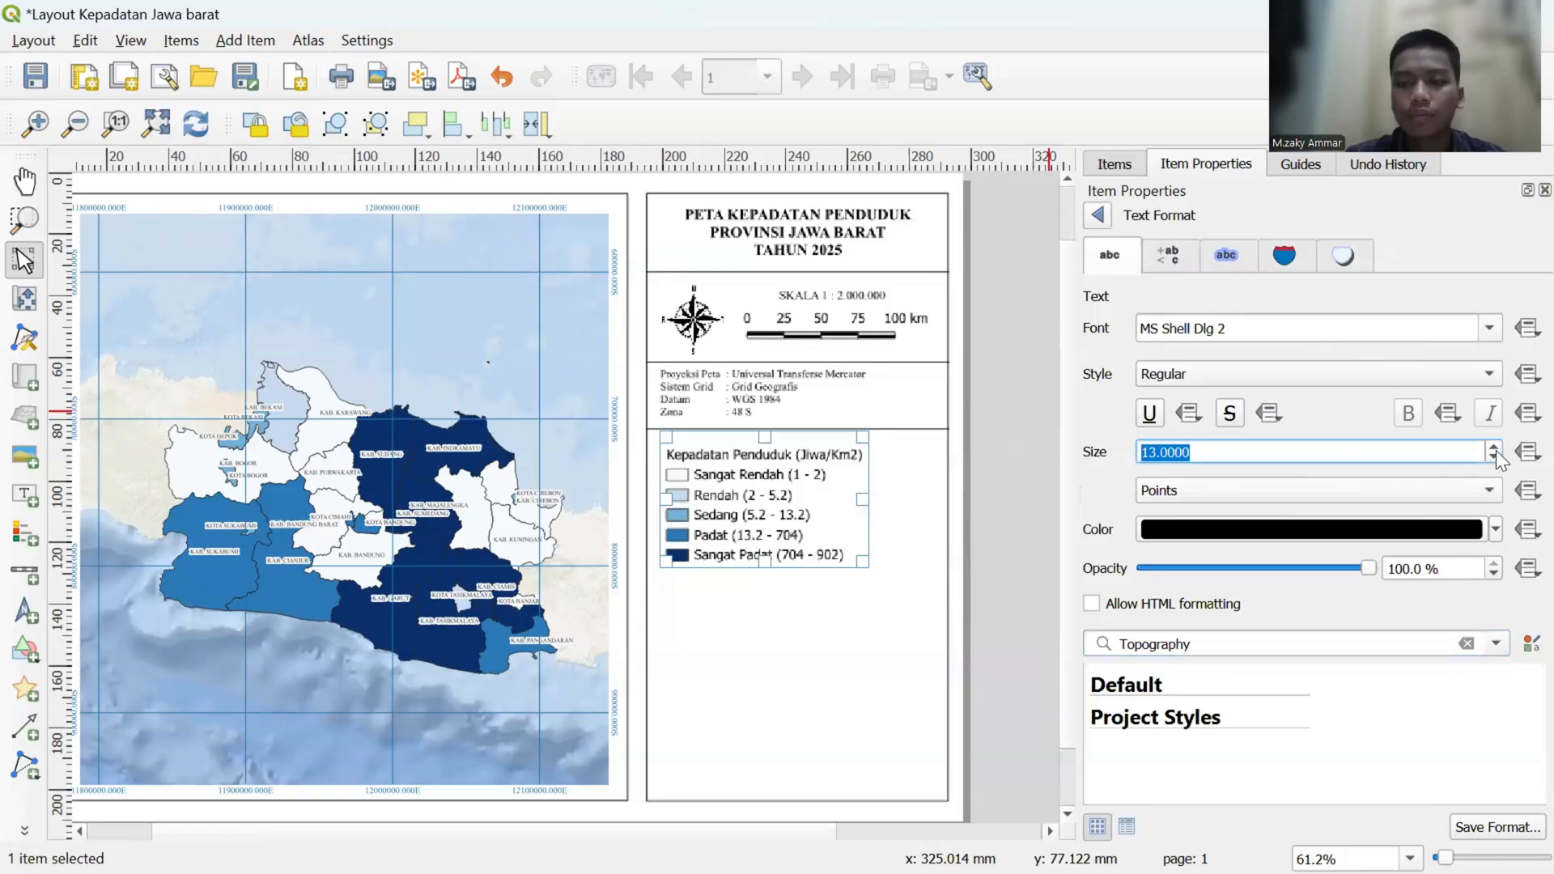
{"action": "left_click", "coordinate": [1096, 214]}
- Set the legend's subgroup heading font size to 13 points
{"action": "scroll", "coordinate": [1186, 505], "scroll_direction": "down", "scroll_amount": 3}
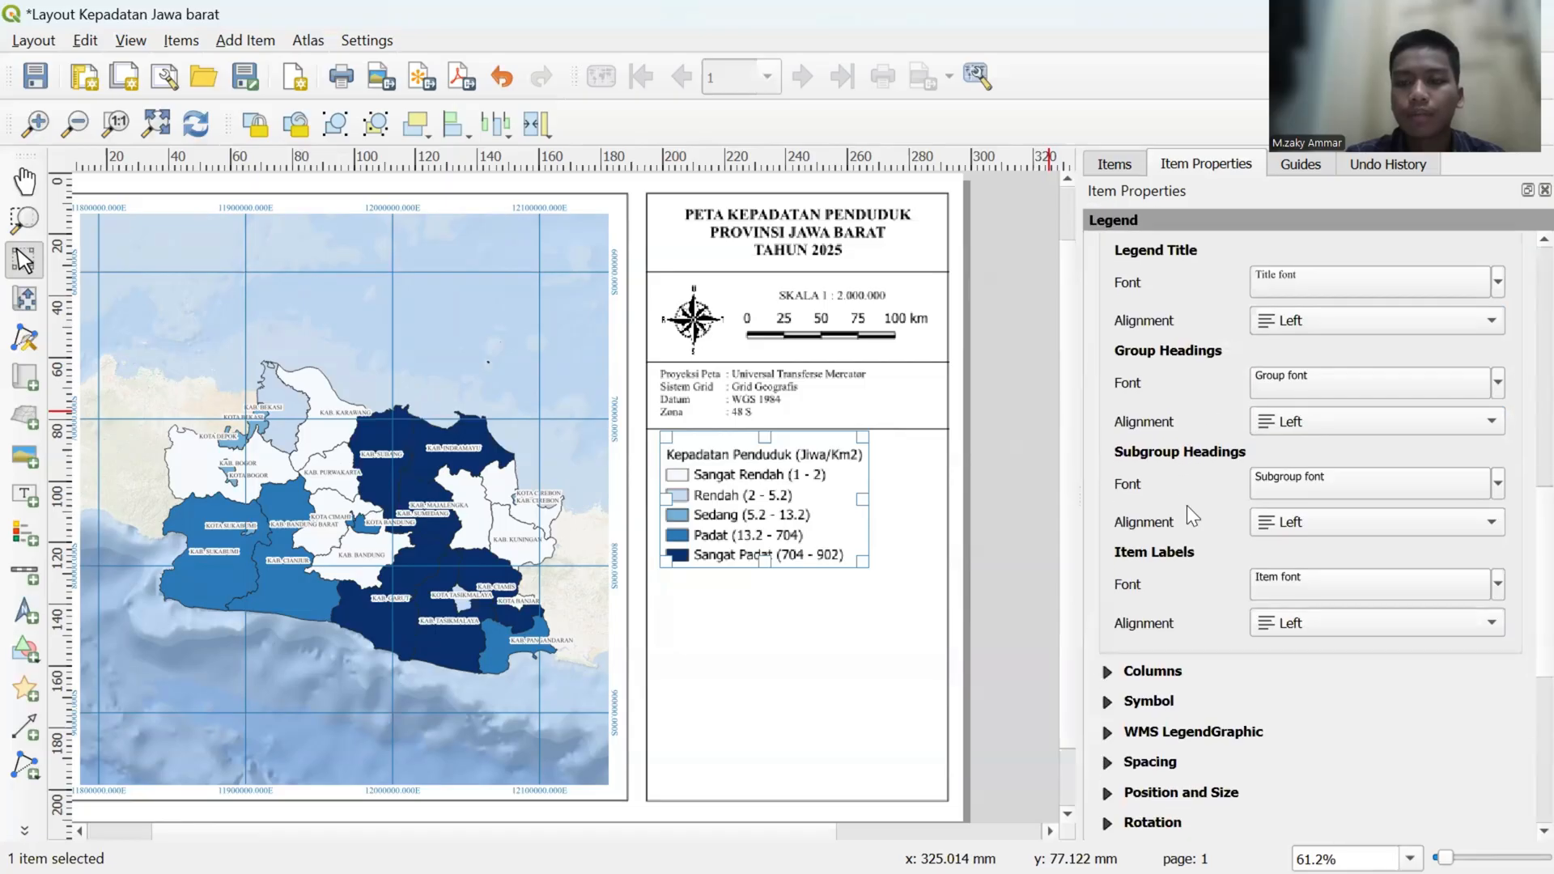
{"action": "left_click", "coordinate": [1424, 403]}
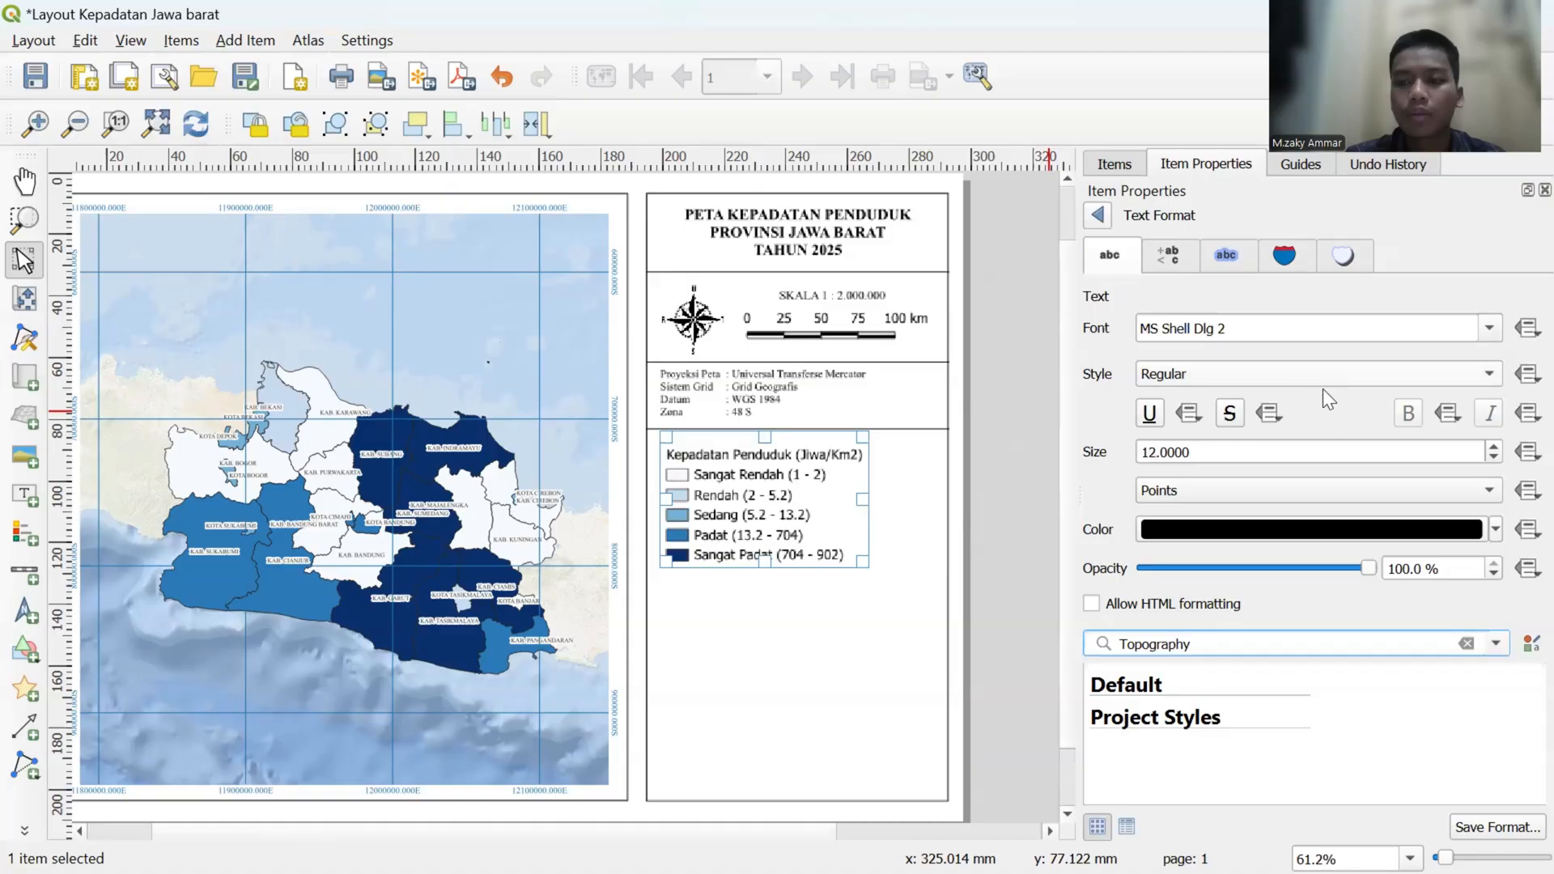
{"action": "left_click", "coordinate": [1491, 457]}
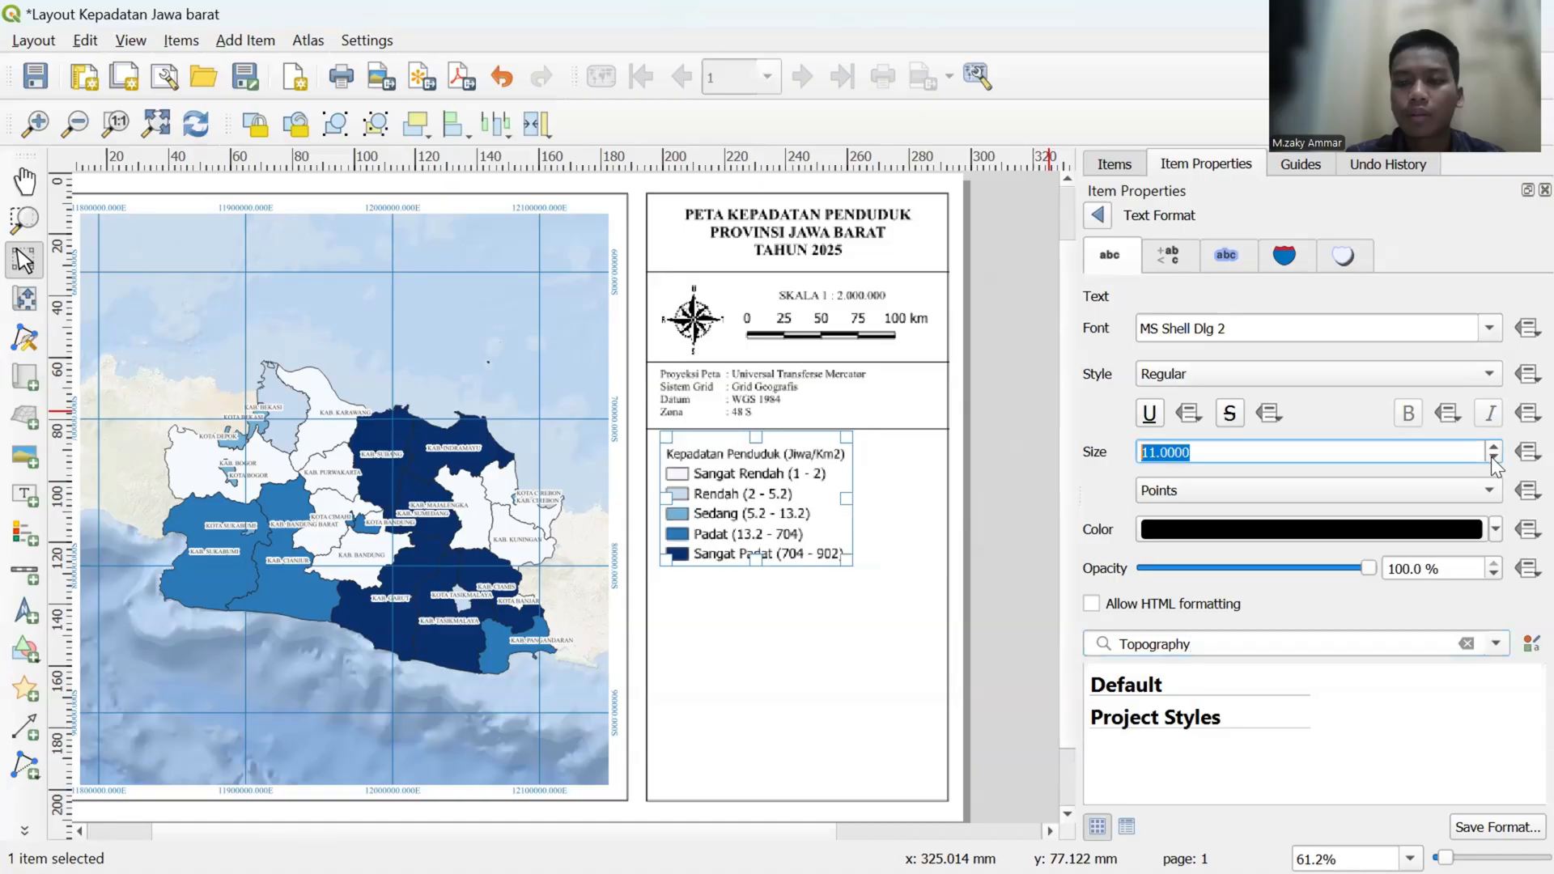
{"action": "left_click", "coordinate": [1490, 447]}
{"action": "left_click", "coordinate": [1491, 446]}
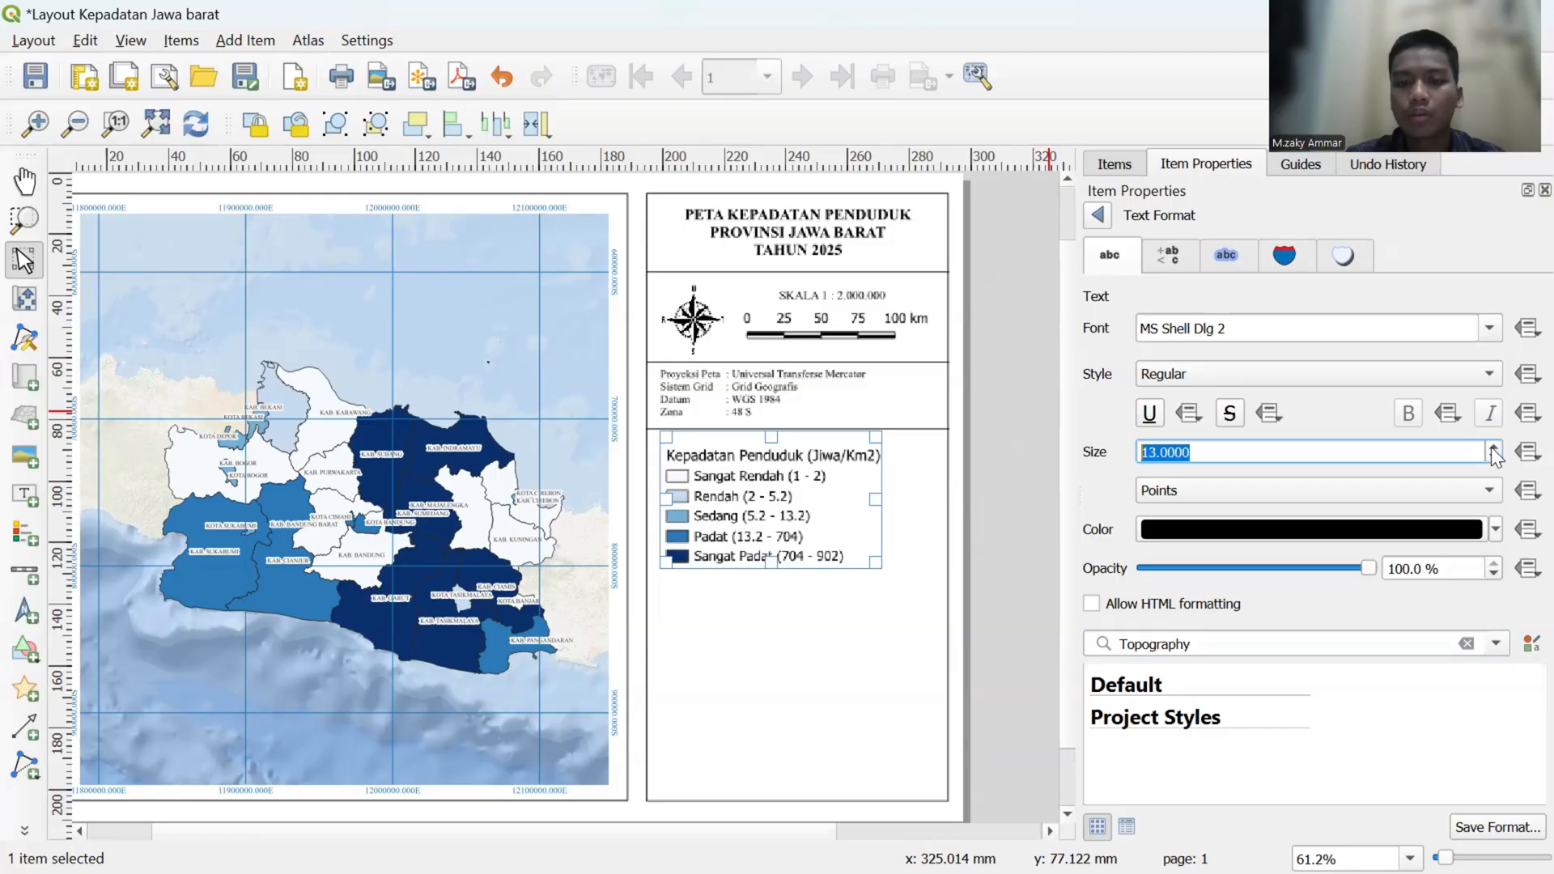
{"action": "left_click", "coordinate": [1098, 216]}
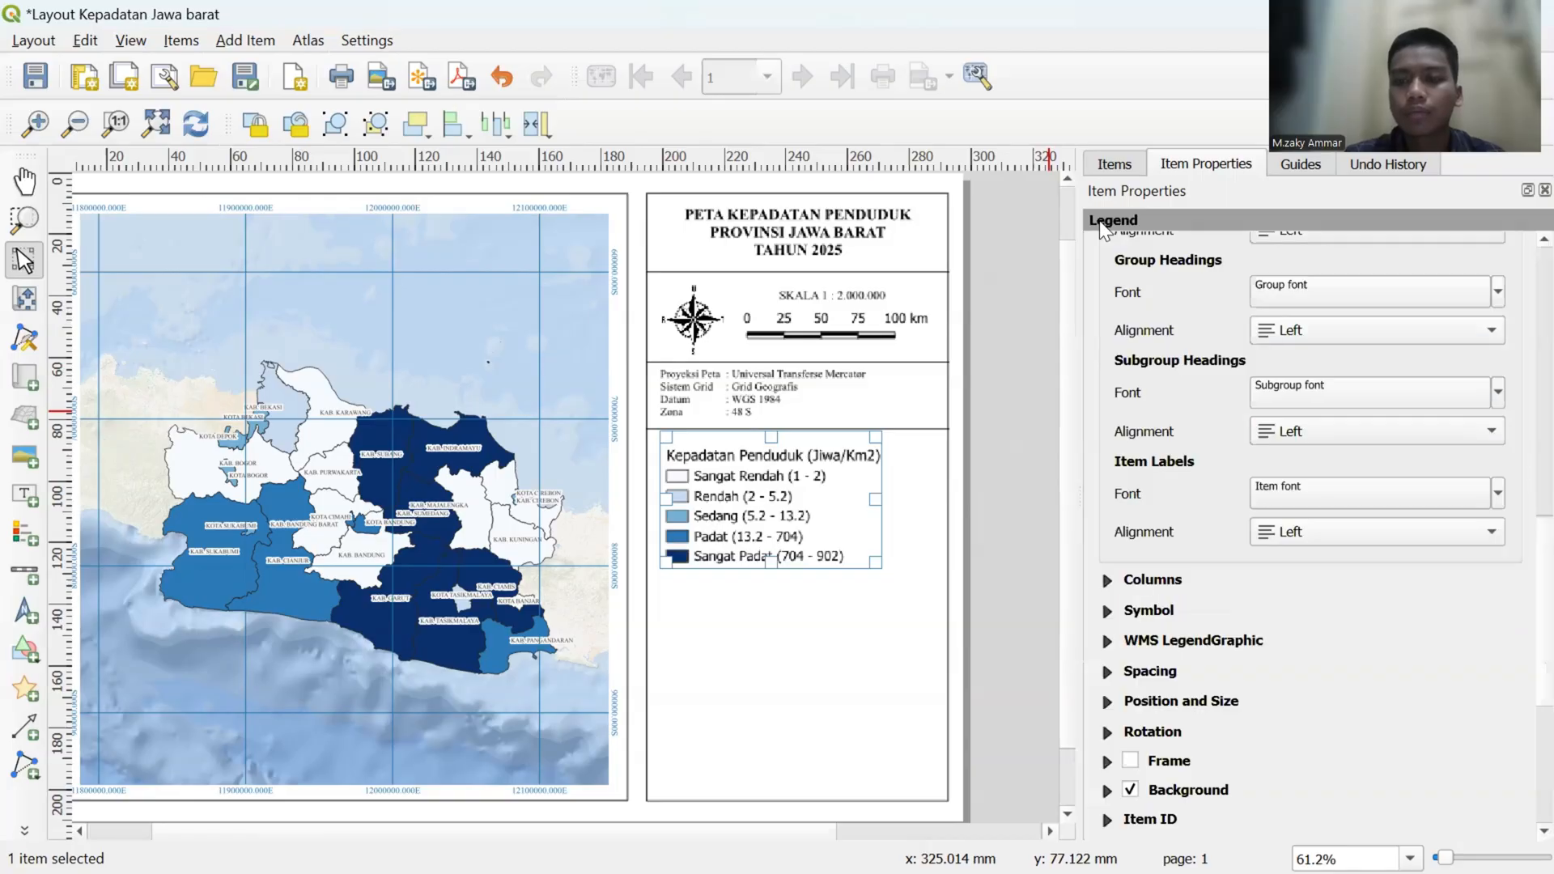
- Try larger and smaller sizes for the legend's item label font and settle on 11 points
{"action": "left_click", "coordinate": [1324, 493]}
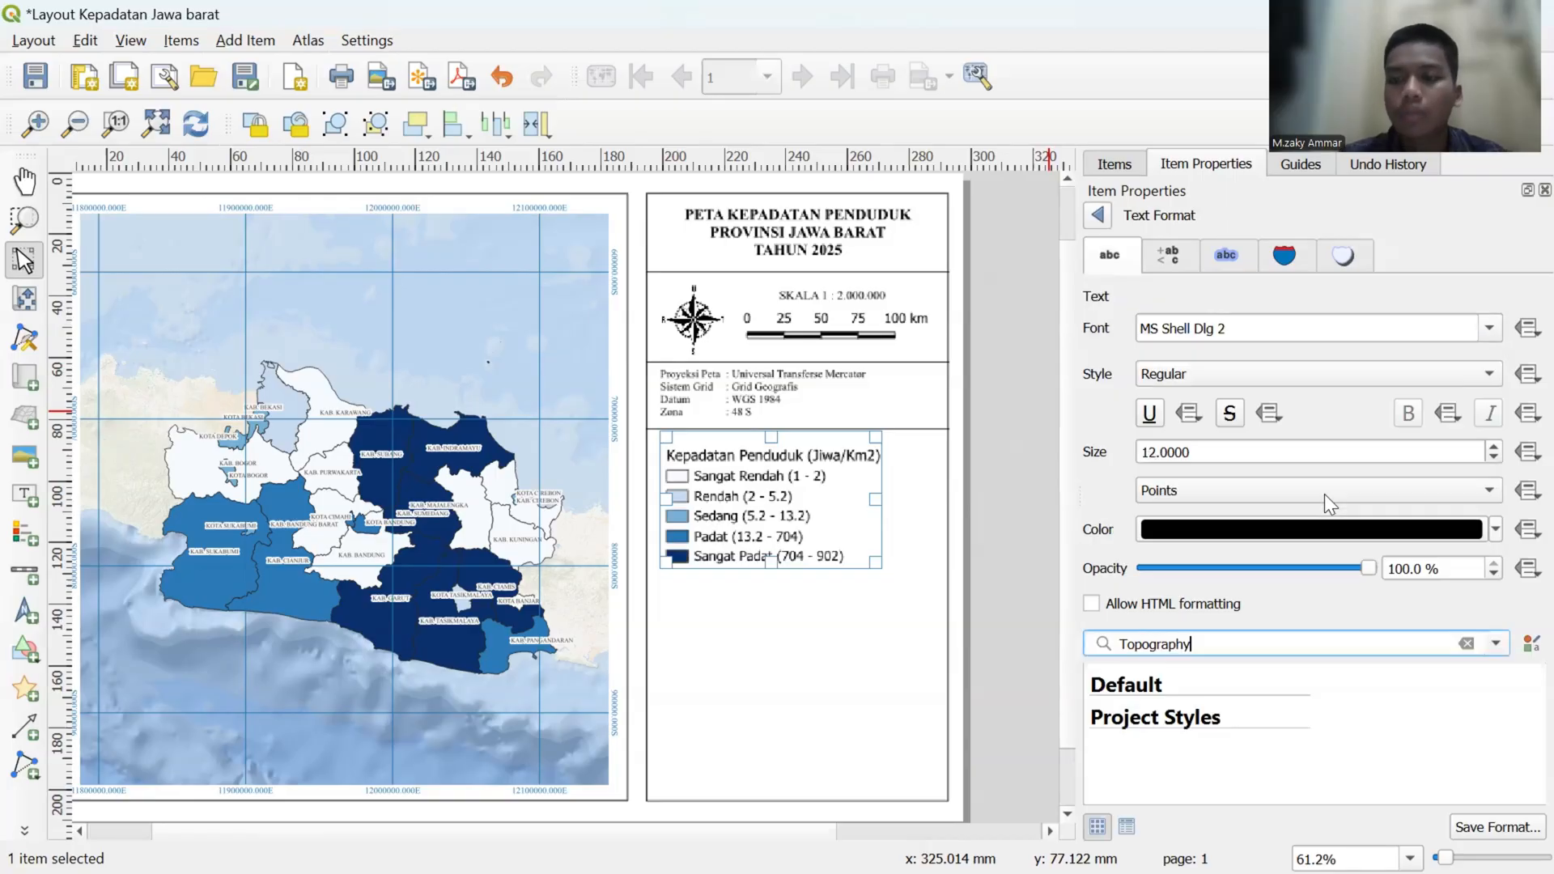
{"action": "double_click", "coordinate": [1494, 445]}
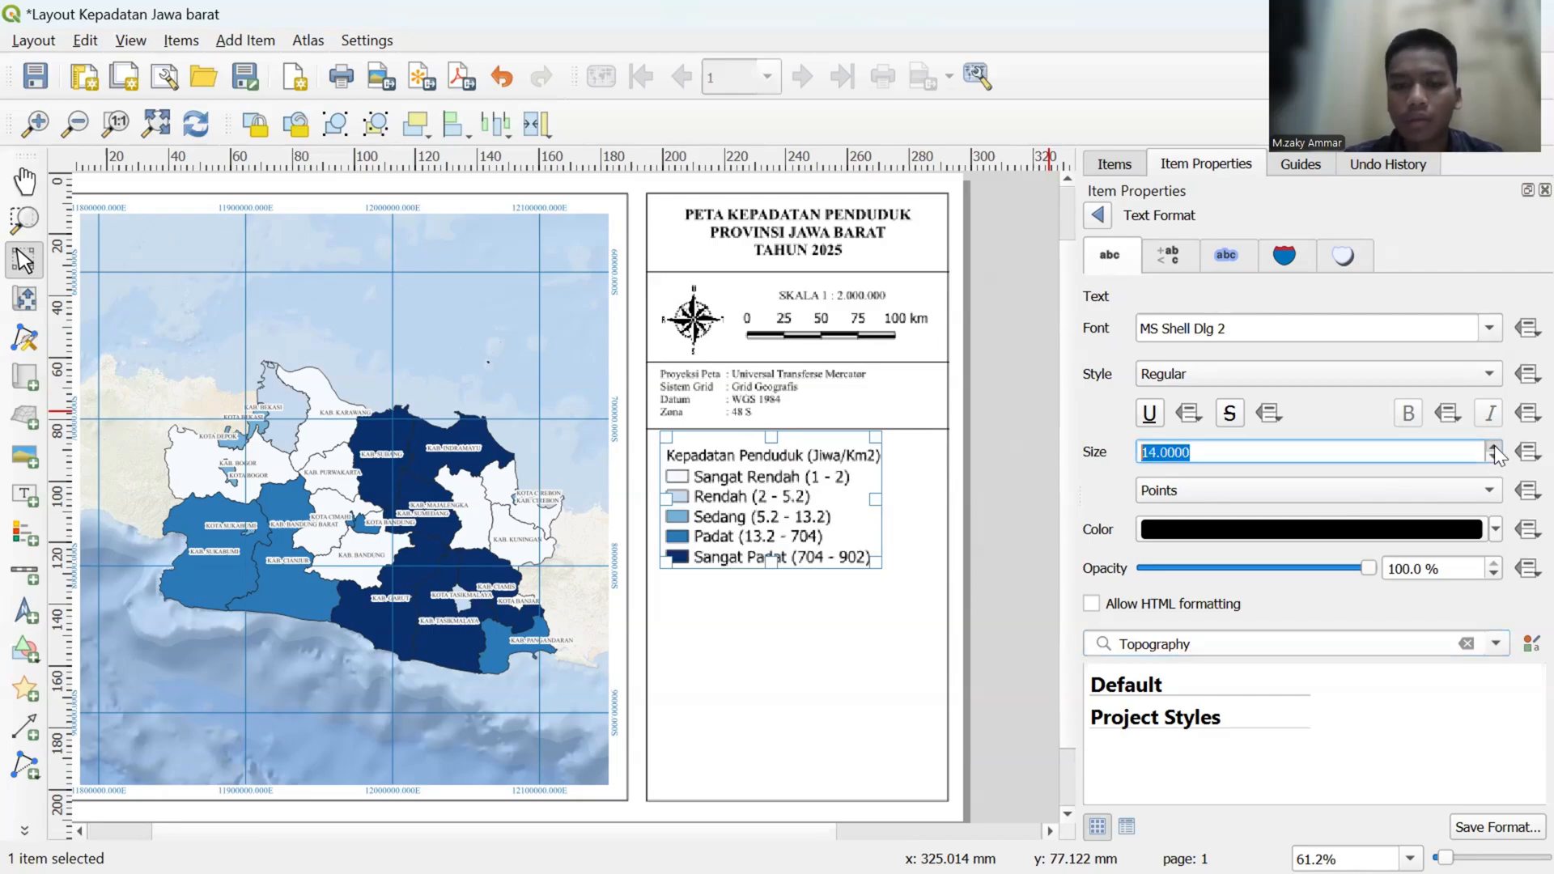
{"action": "left_click", "coordinate": [1494, 455]}
{"action": "left_click", "coordinate": [1494, 455]}
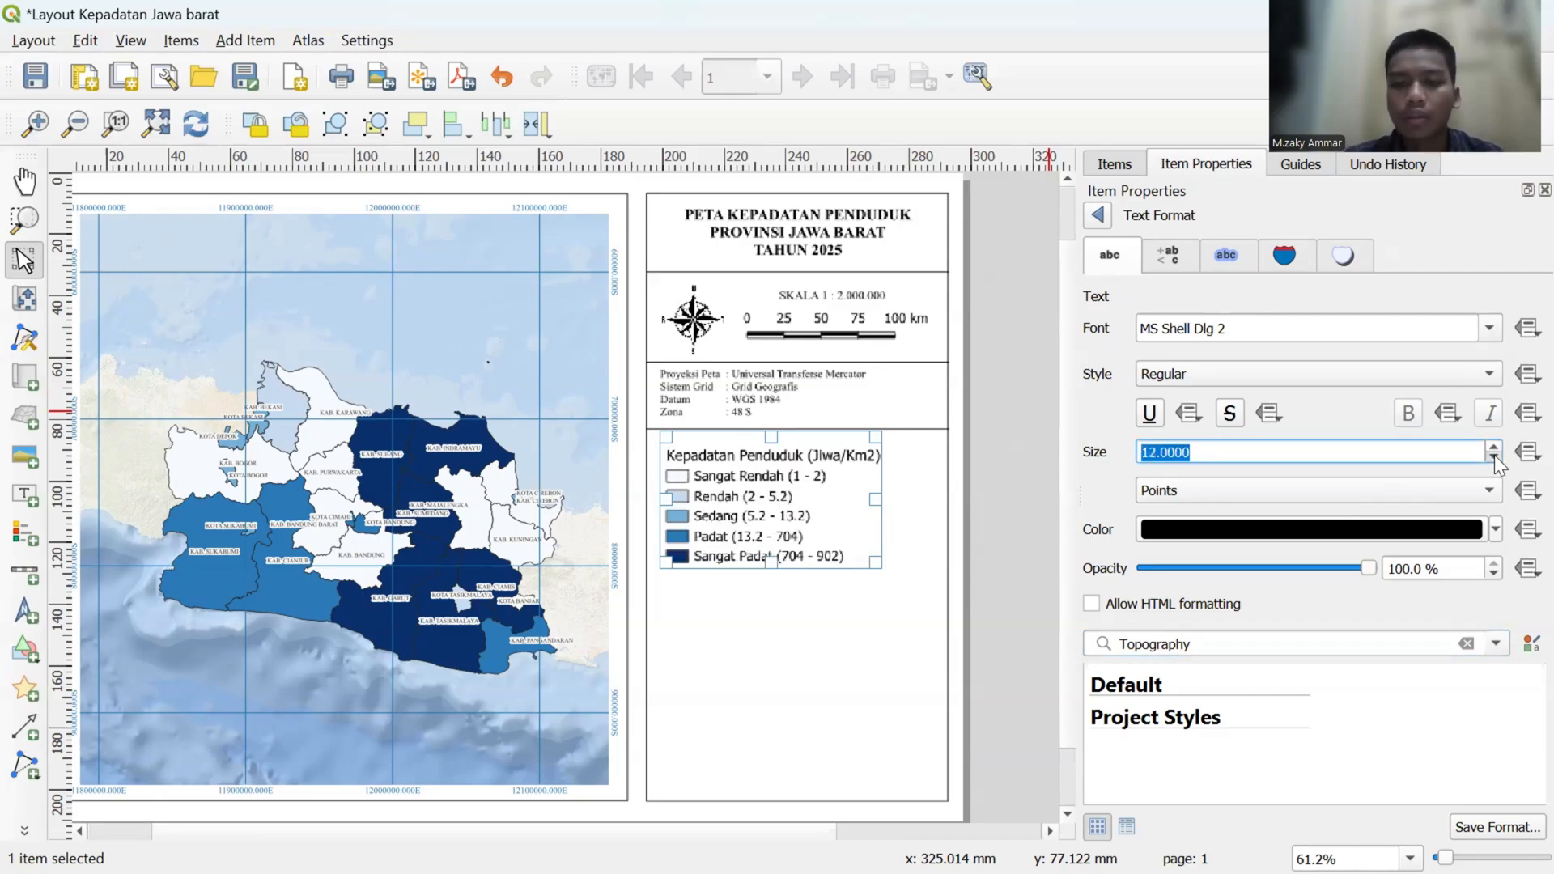
{"action": "left_click", "coordinate": [1494, 455]}
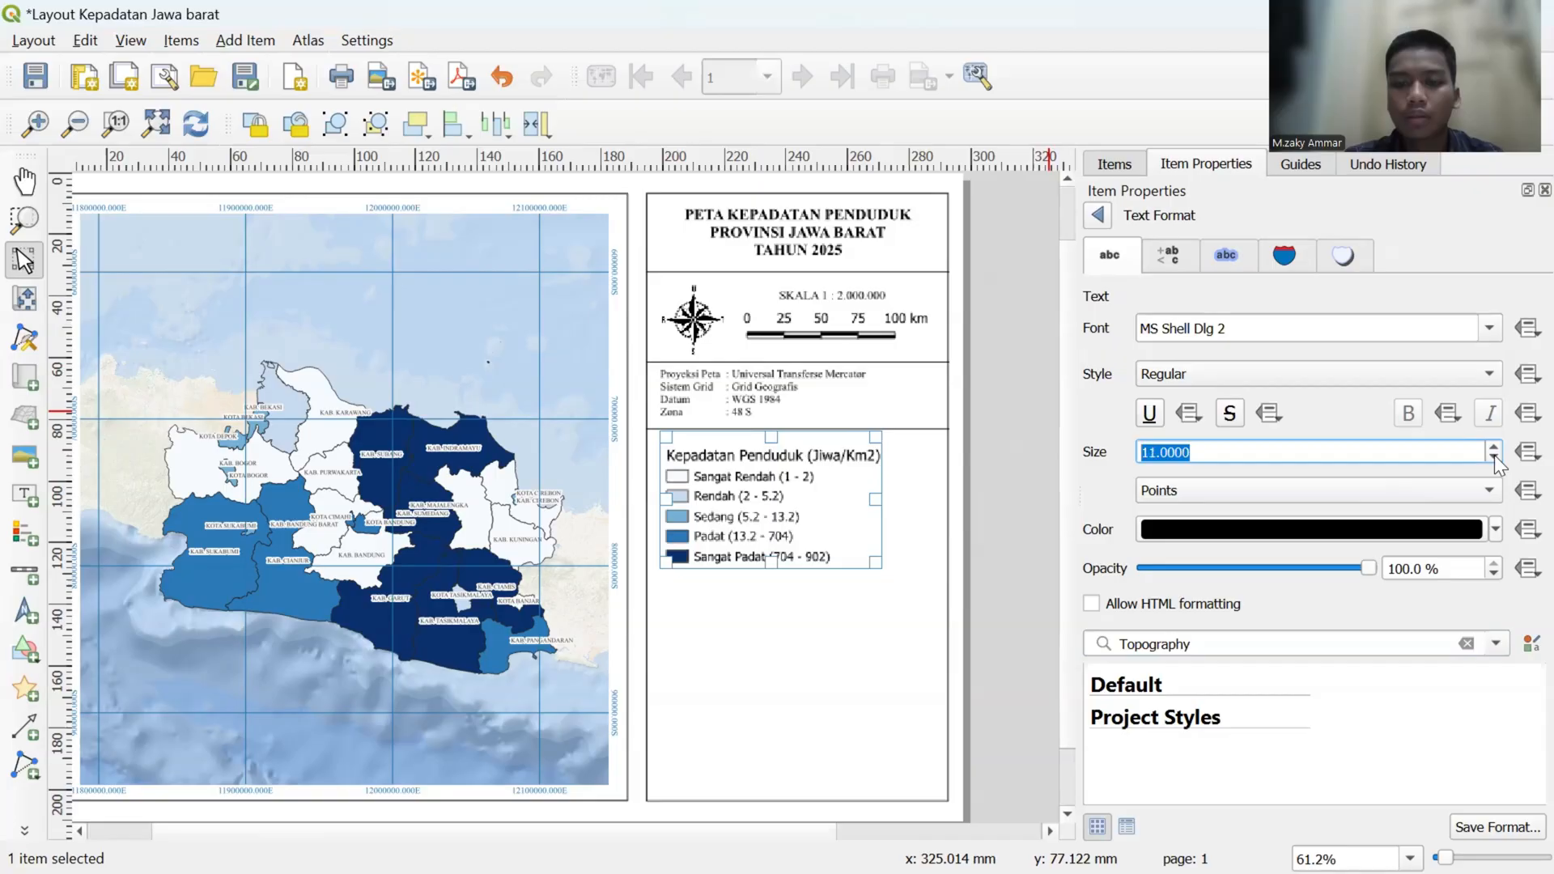
{"action": "left_click", "coordinate": [1211, 458]}
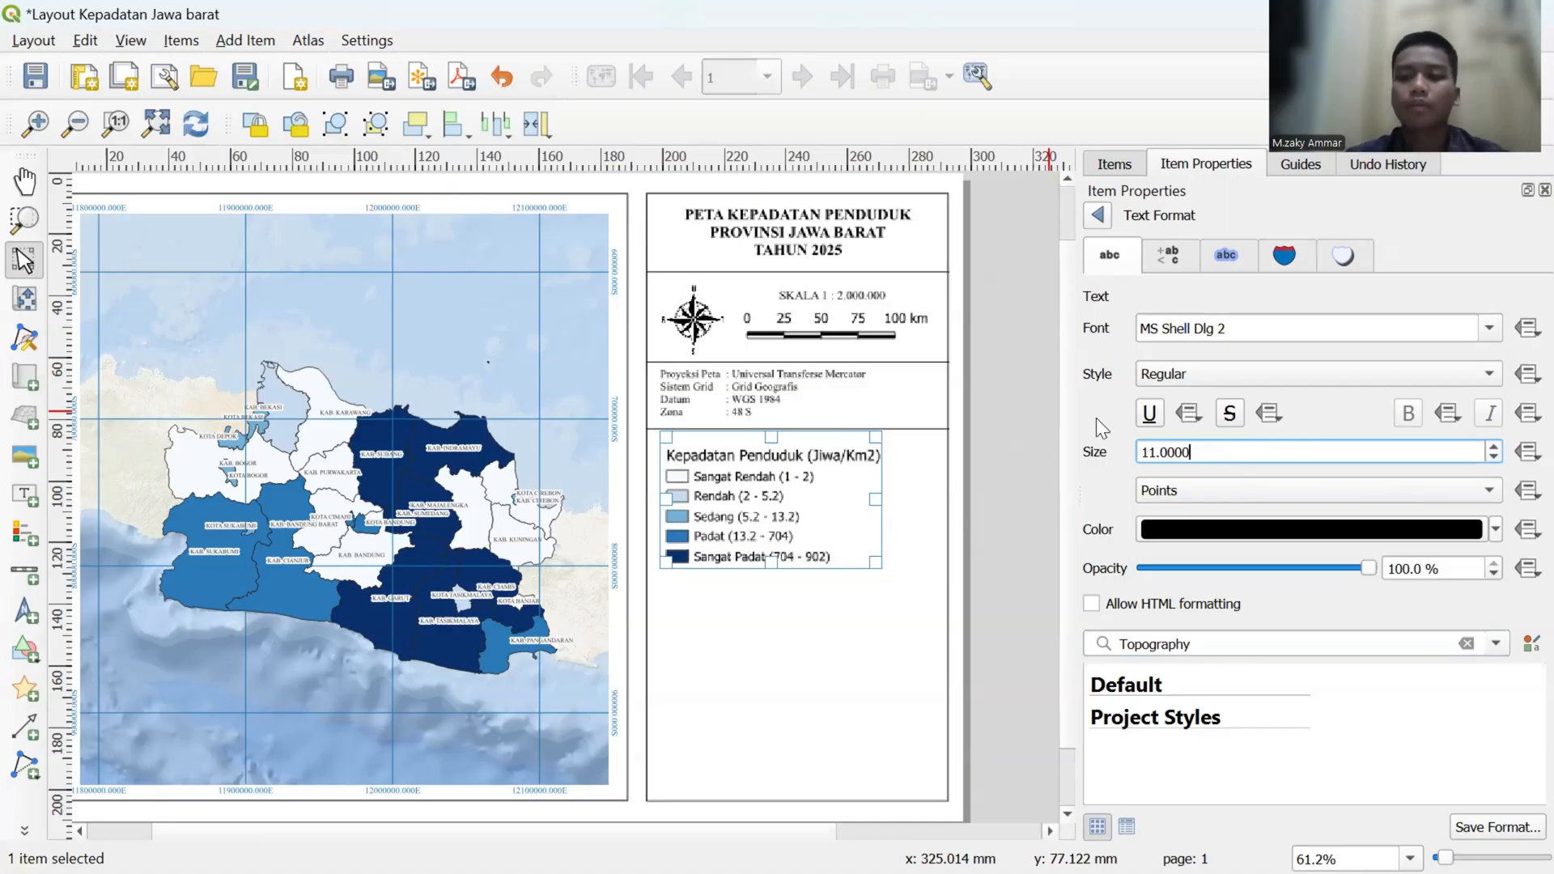
{"action": "left_click", "coordinate": [1095, 215]}
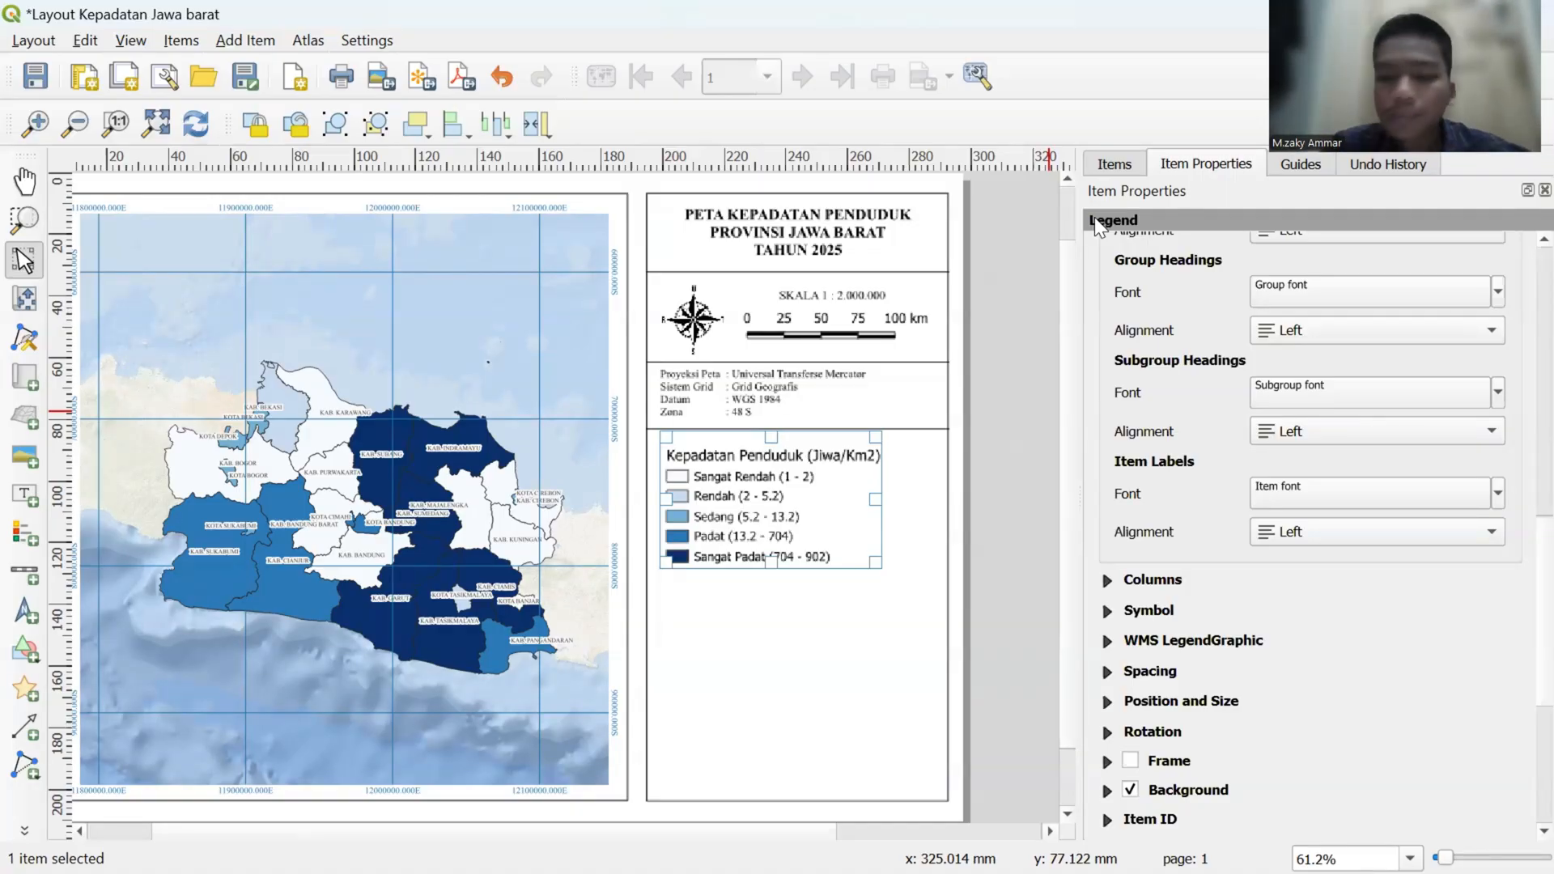
- Widen the legend's color symbols to a symbol width of 18 mm
{"action": "scroll", "coordinate": [1165, 405], "scroll_direction": "down", "scroll_amount": 3}
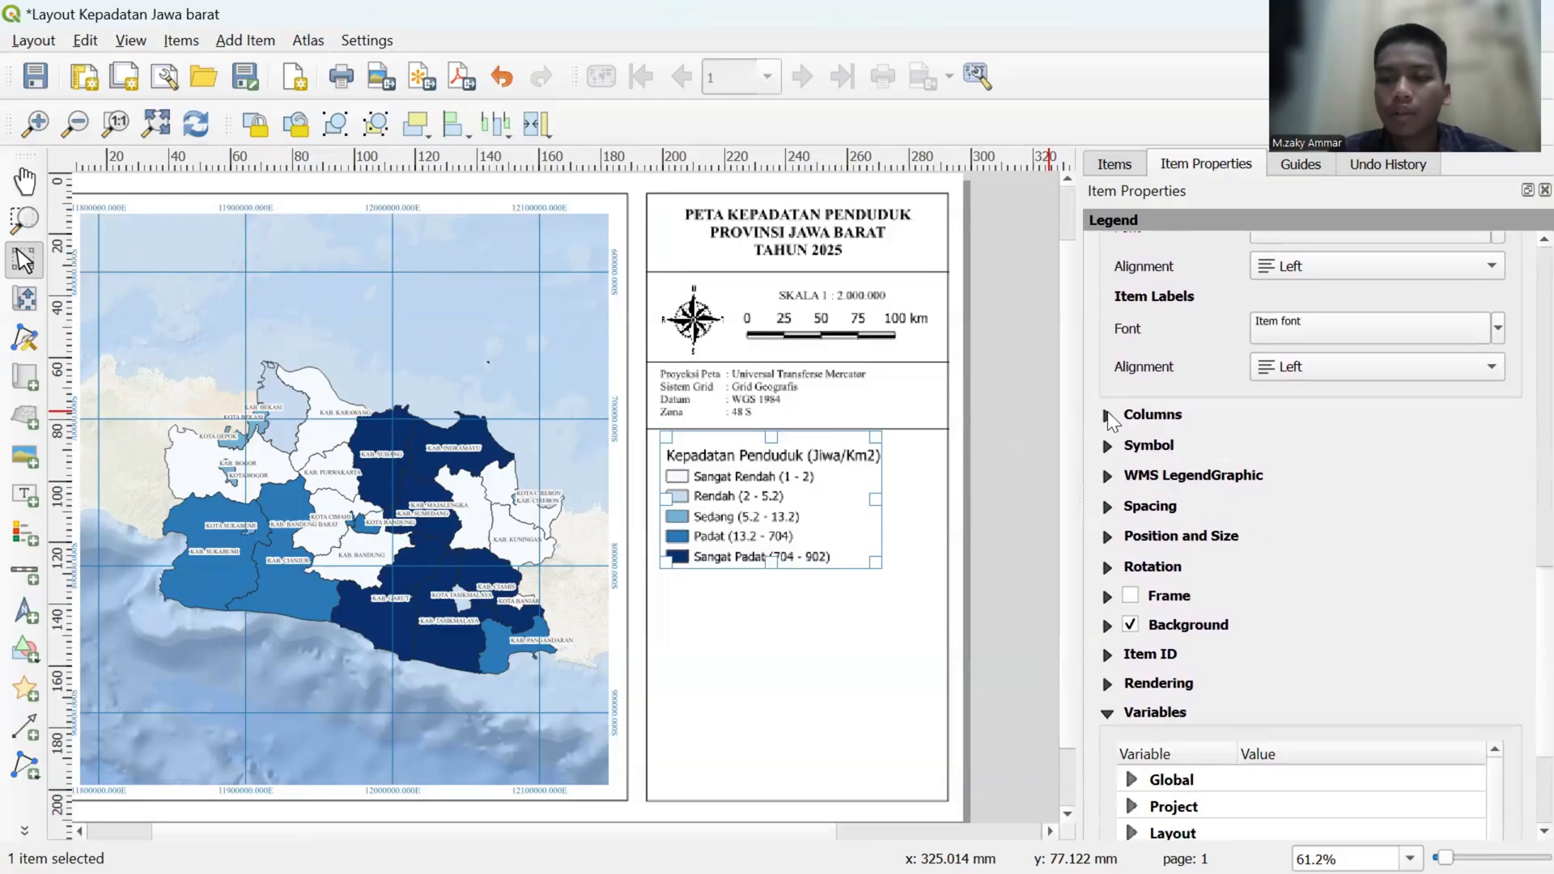
{"action": "left_click", "coordinate": [1107, 415]}
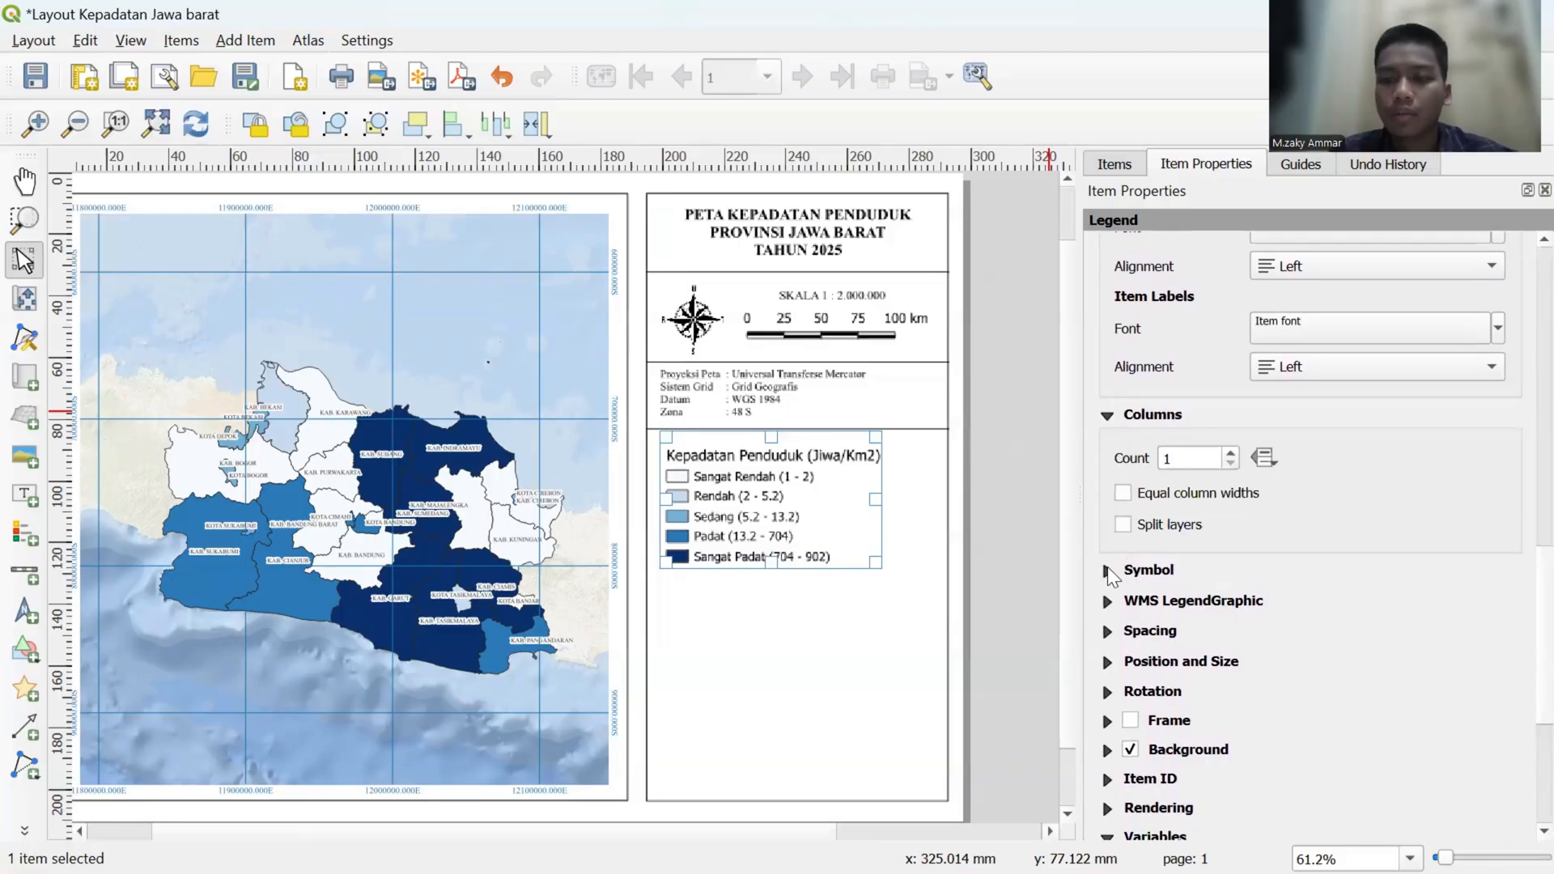
{"action": "left_click", "coordinate": [1108, 569]}
{"action": "scroll", "coordinate": [1138, 573], "scroll_direction": "down", "scroll_amount": 3}
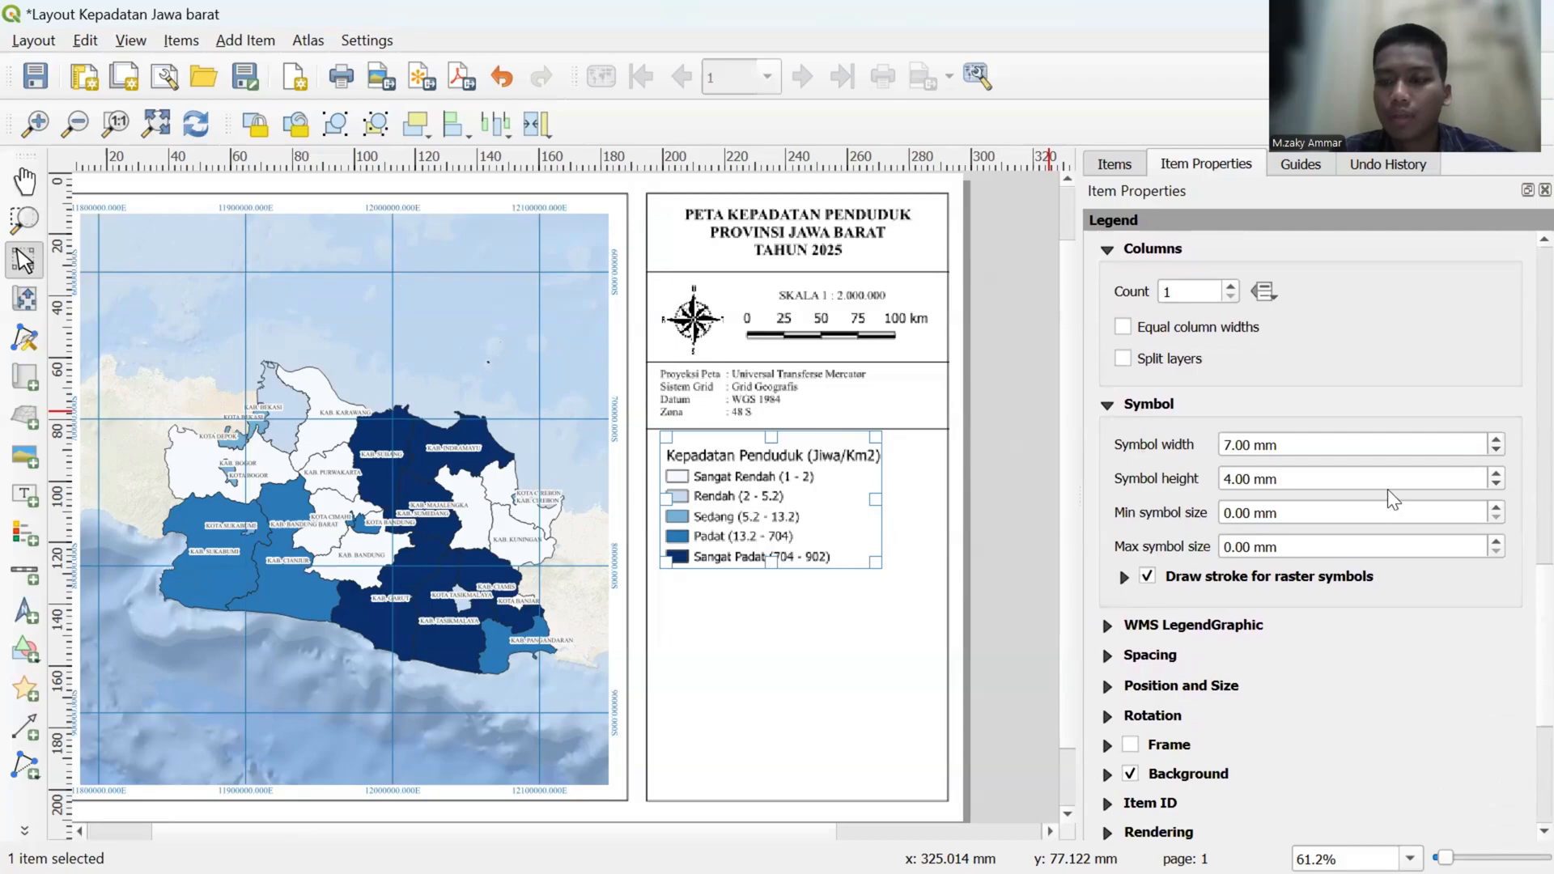
{"action": "left_click", "coordinate": [1495, 439]}
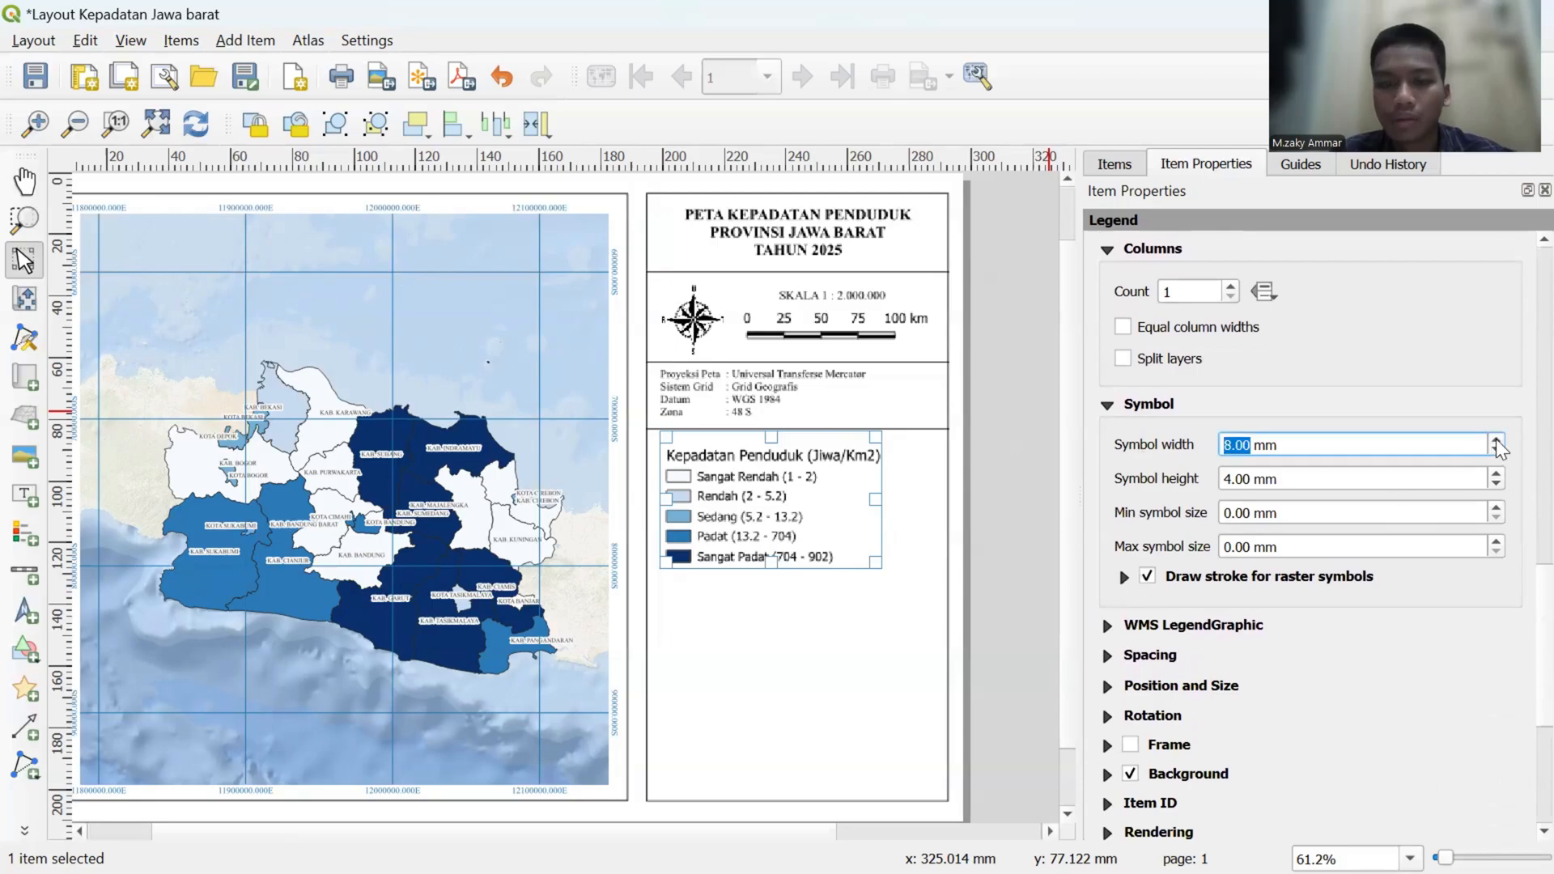
{"action": "left_click", "coordinate": [1496, 438]}
{"action": "left_click", "coordinate": [1496, 439]}
{"action": "left_click", "coordinate": [1496, 438]}
{"action": "left_click", "coordinate": [1495, 439]}
{"action": "left_click", "coordinate": [1496, 439]}
{"action": "left_click", "coordinate": [1495, 438]}
{"action": "left_click", "coordinate": [1496, 438]}
{"action": "left_click", "coordinate": [1495, 438]}
{"action": "left_click", "coordinate": [1496, 438]}
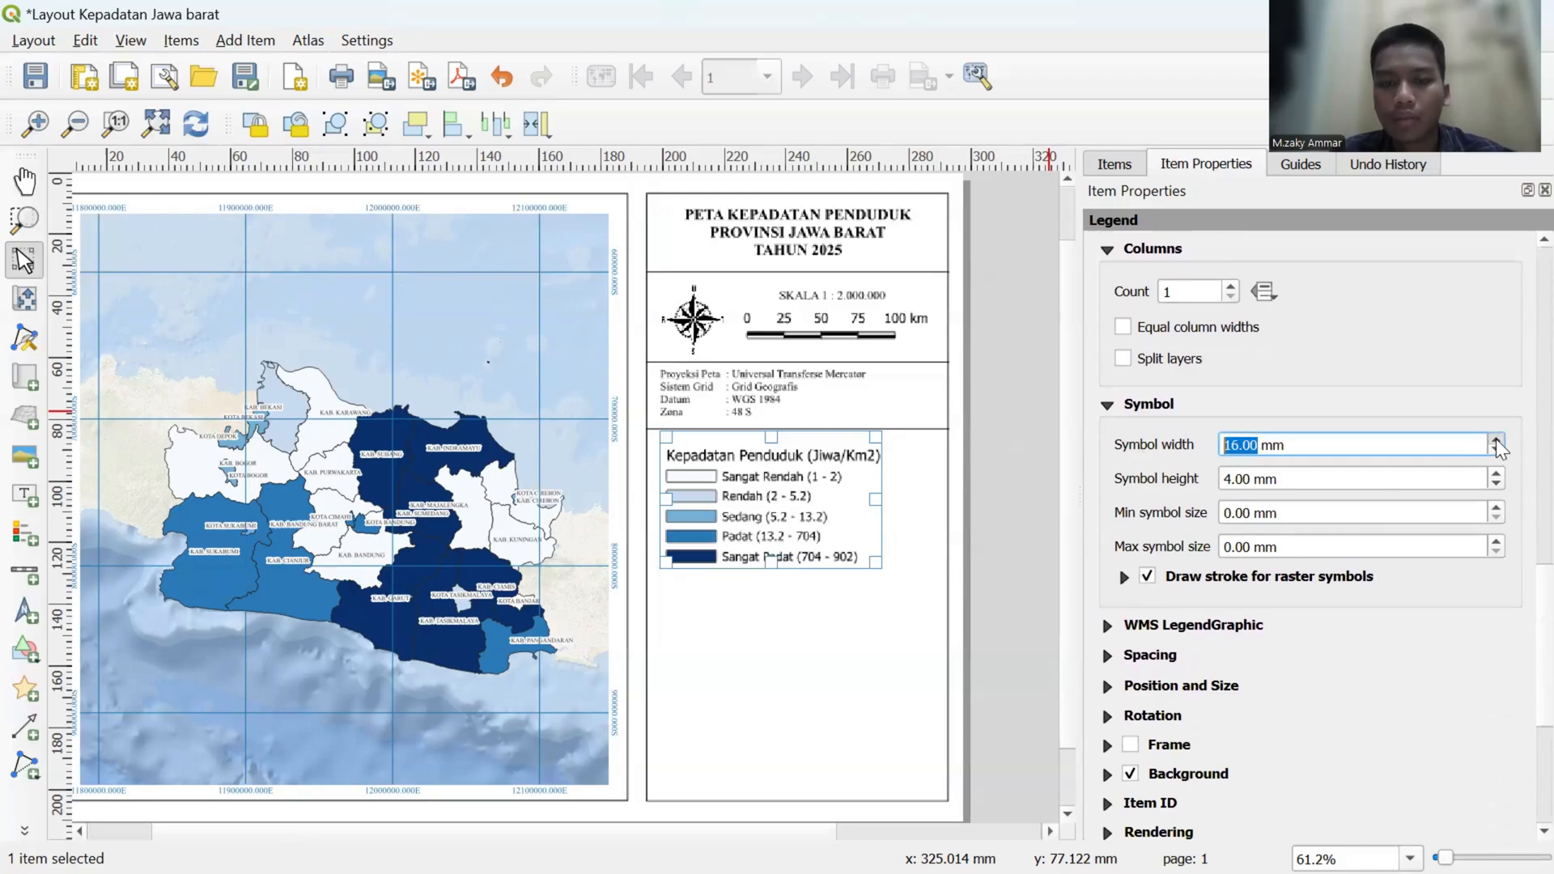
{"action": "left_click", "coordinate": [1495, 439]}
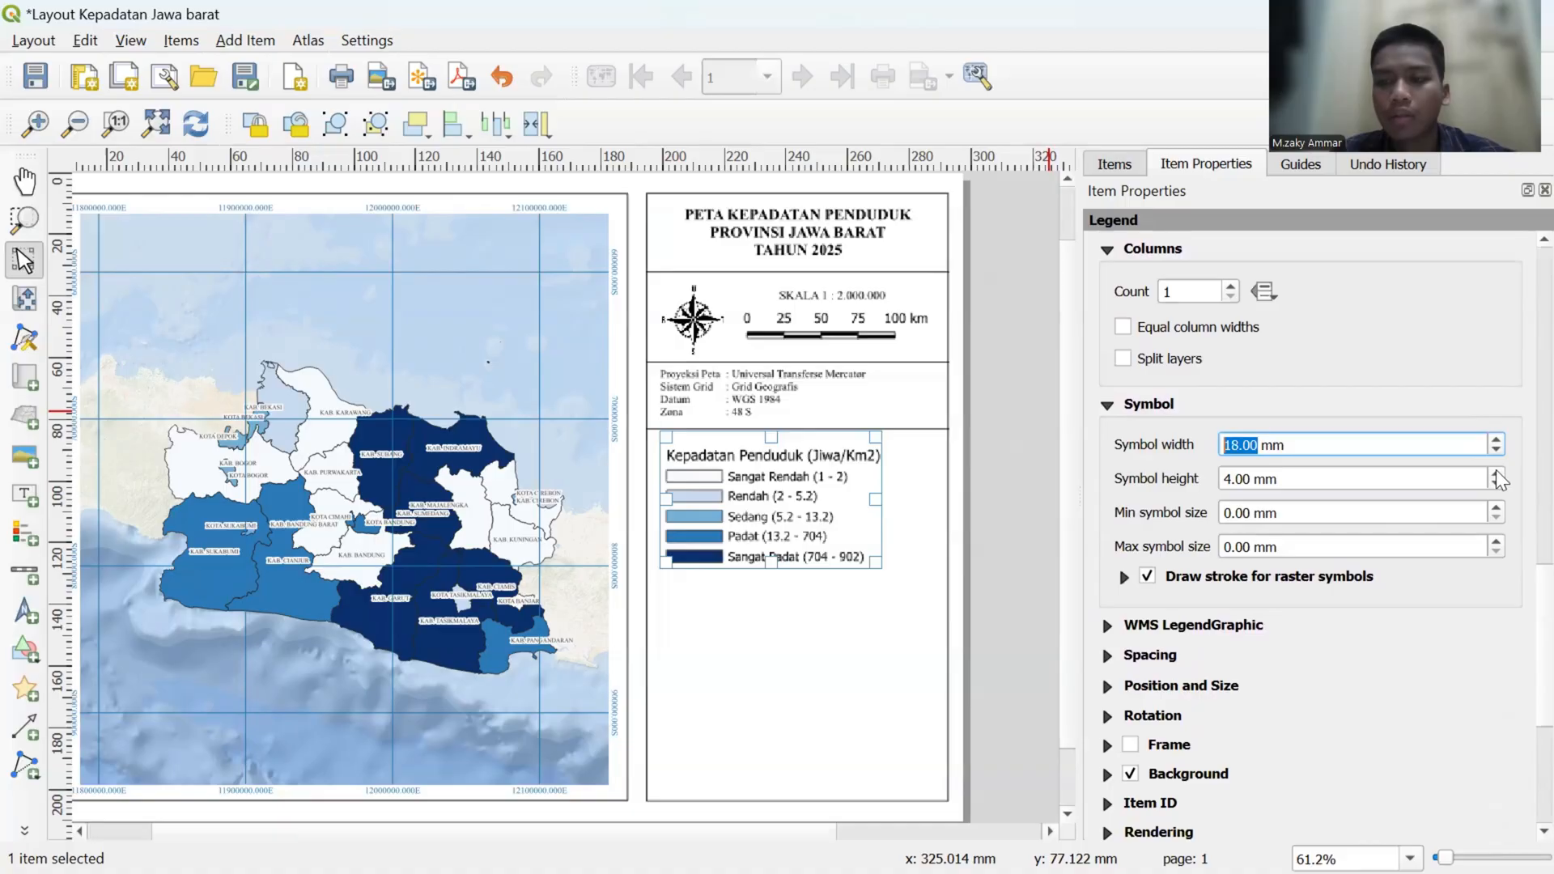
- Adjust the legend's symbol height to 3 mm and leave the minimum symbol size at 0 mm
{"action": "left_click", "coordinate": [1496, 473]}
{"action": "left_click", "coordinate": [1496, 472]}
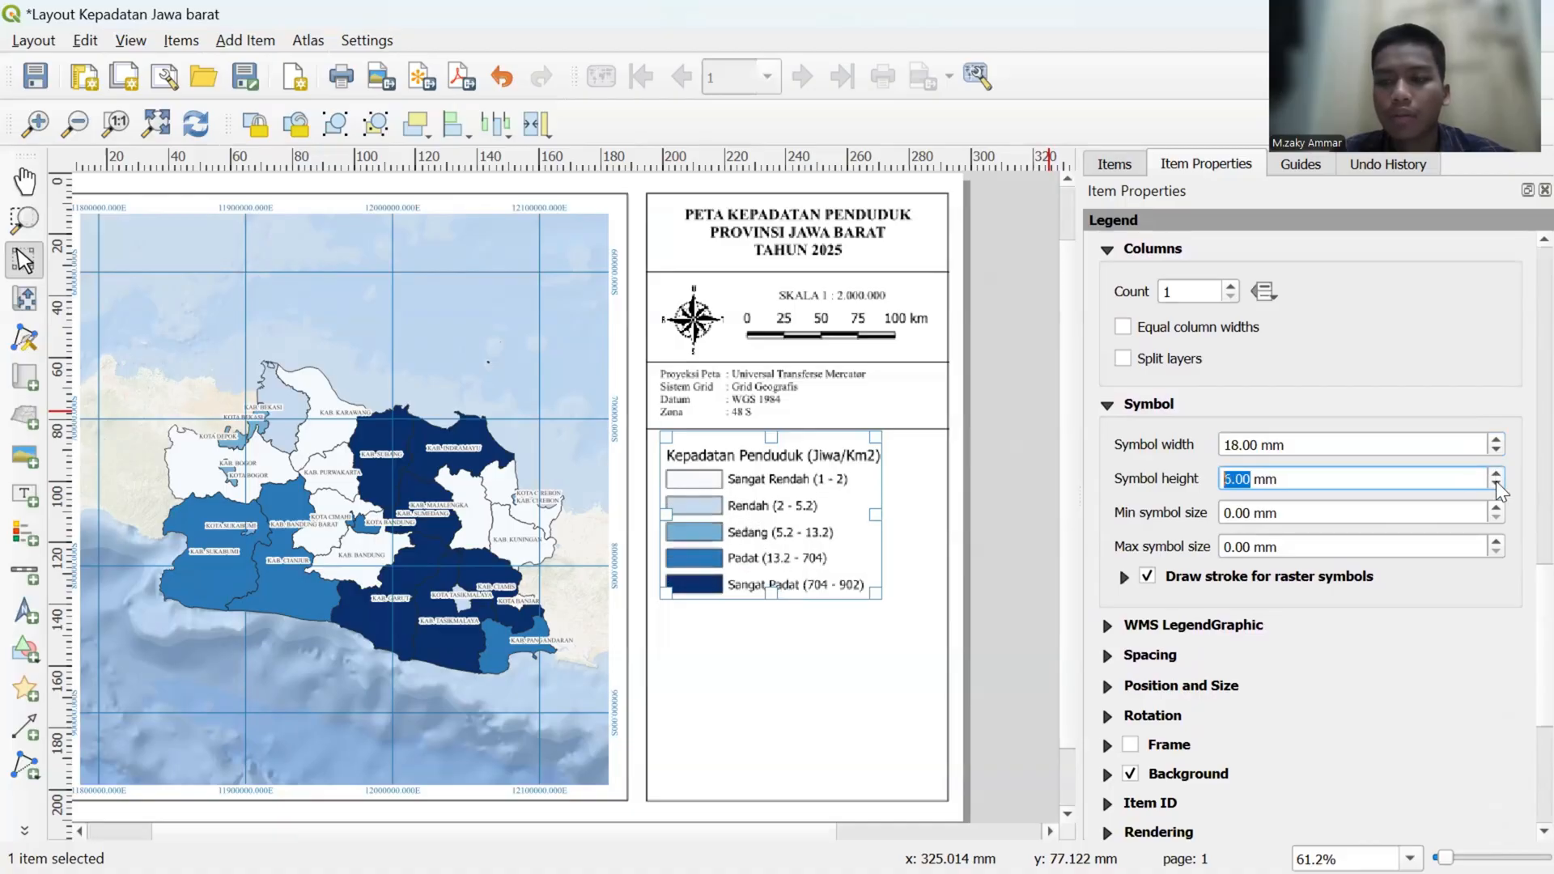
{"action": "left_click", "coordinate": [1496, 483]}
{"action": "left_click", "coordinate": [1496, 483]}
{"action": "left_click", "coordinate": [1496, 483]}
{"action": "left_click", "coordinate": [1496, 483]}
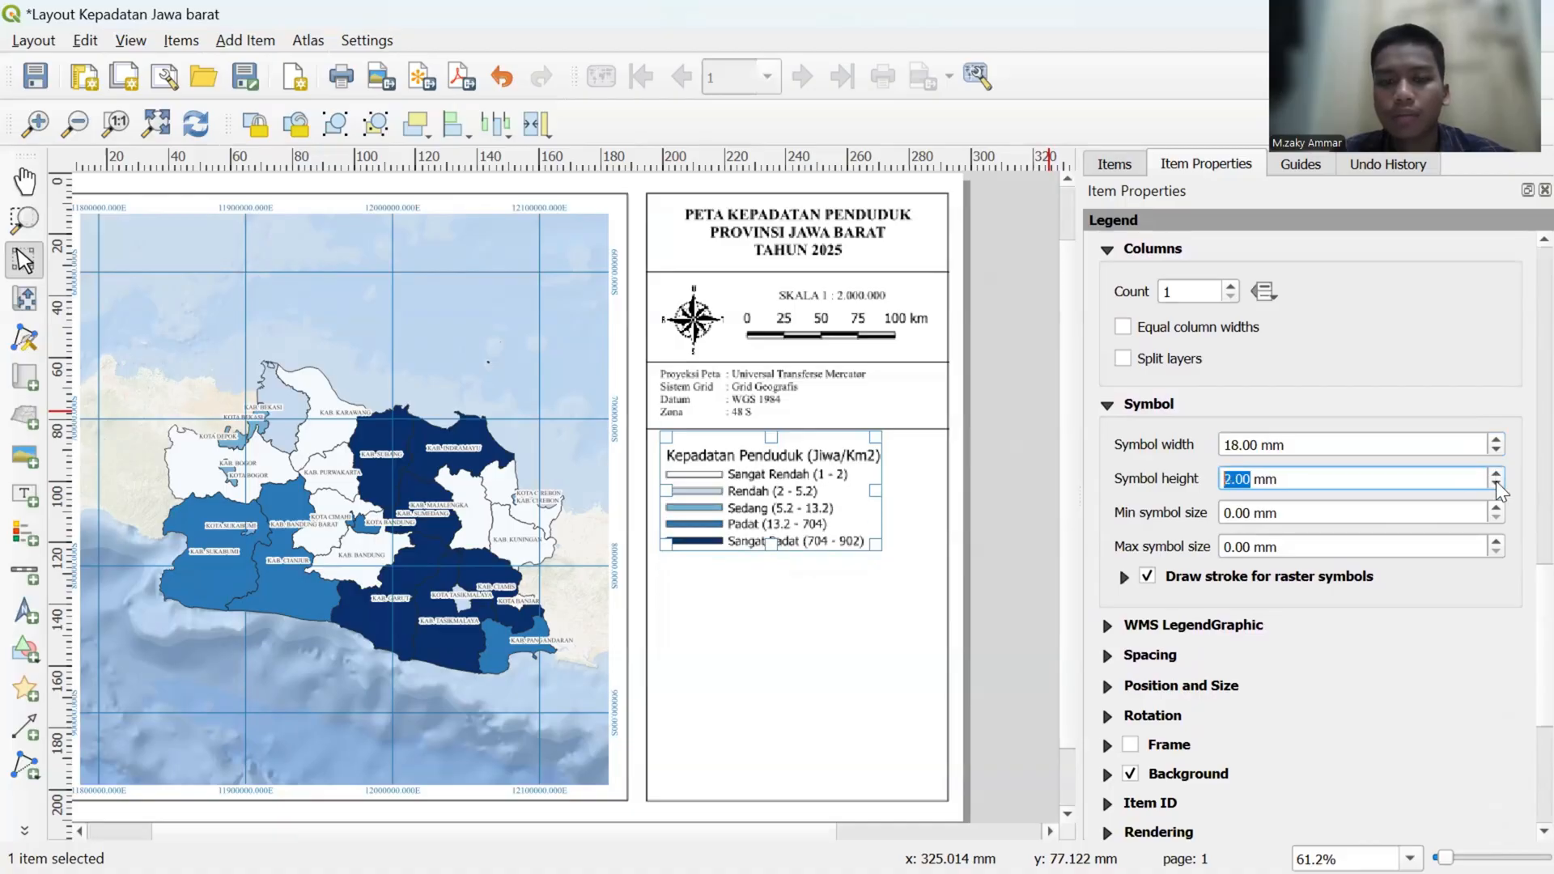
{"action": "left_click", "coordinate": [1495, 473]}
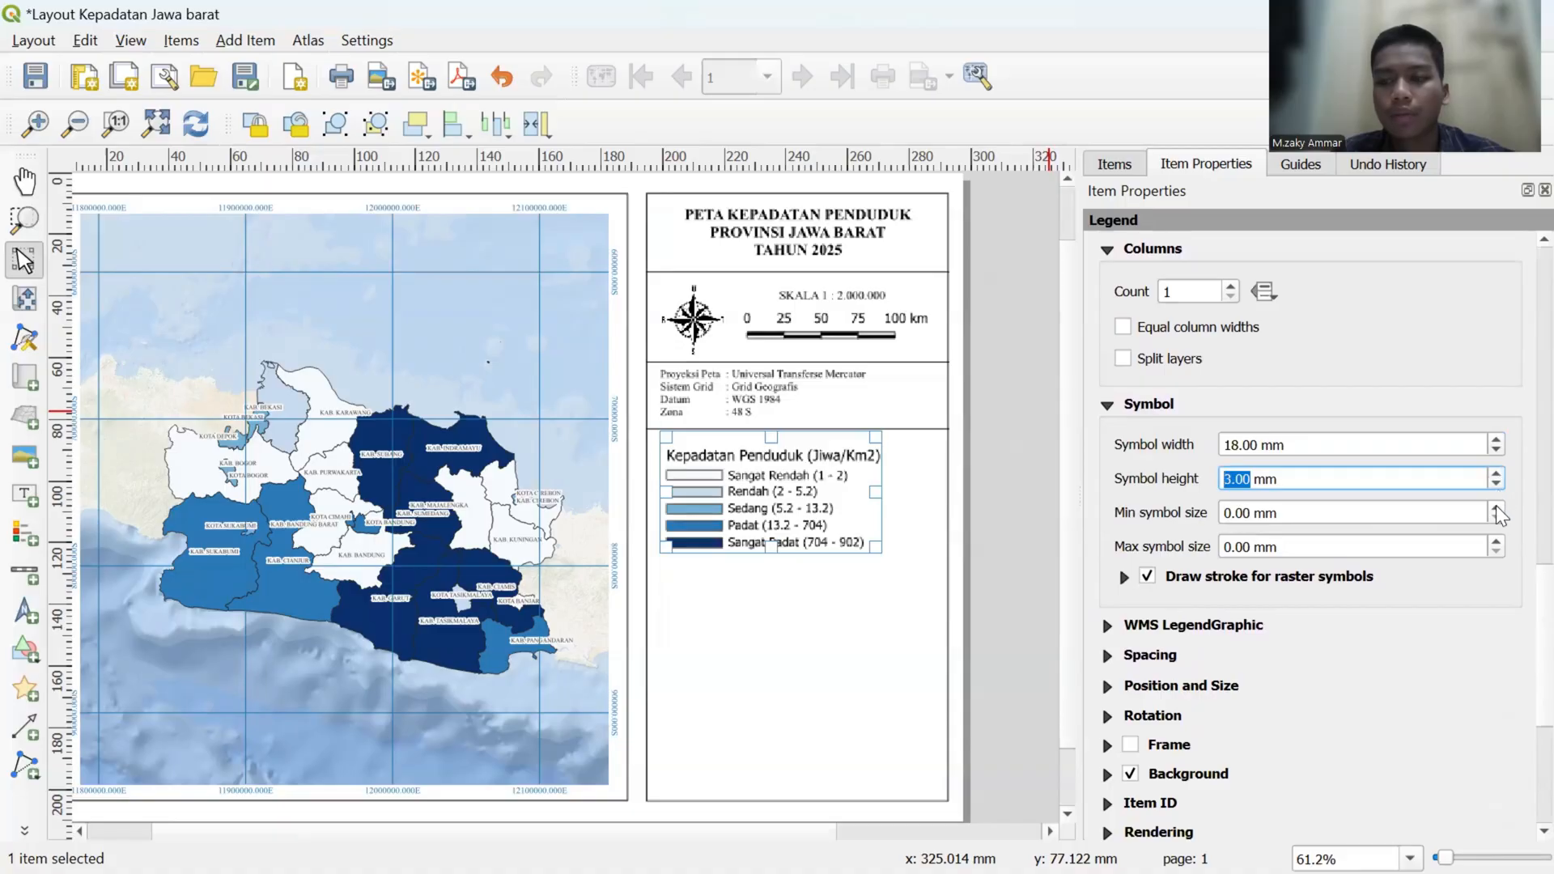
{"action": "left_click", "coordinate": [1496, 505]}
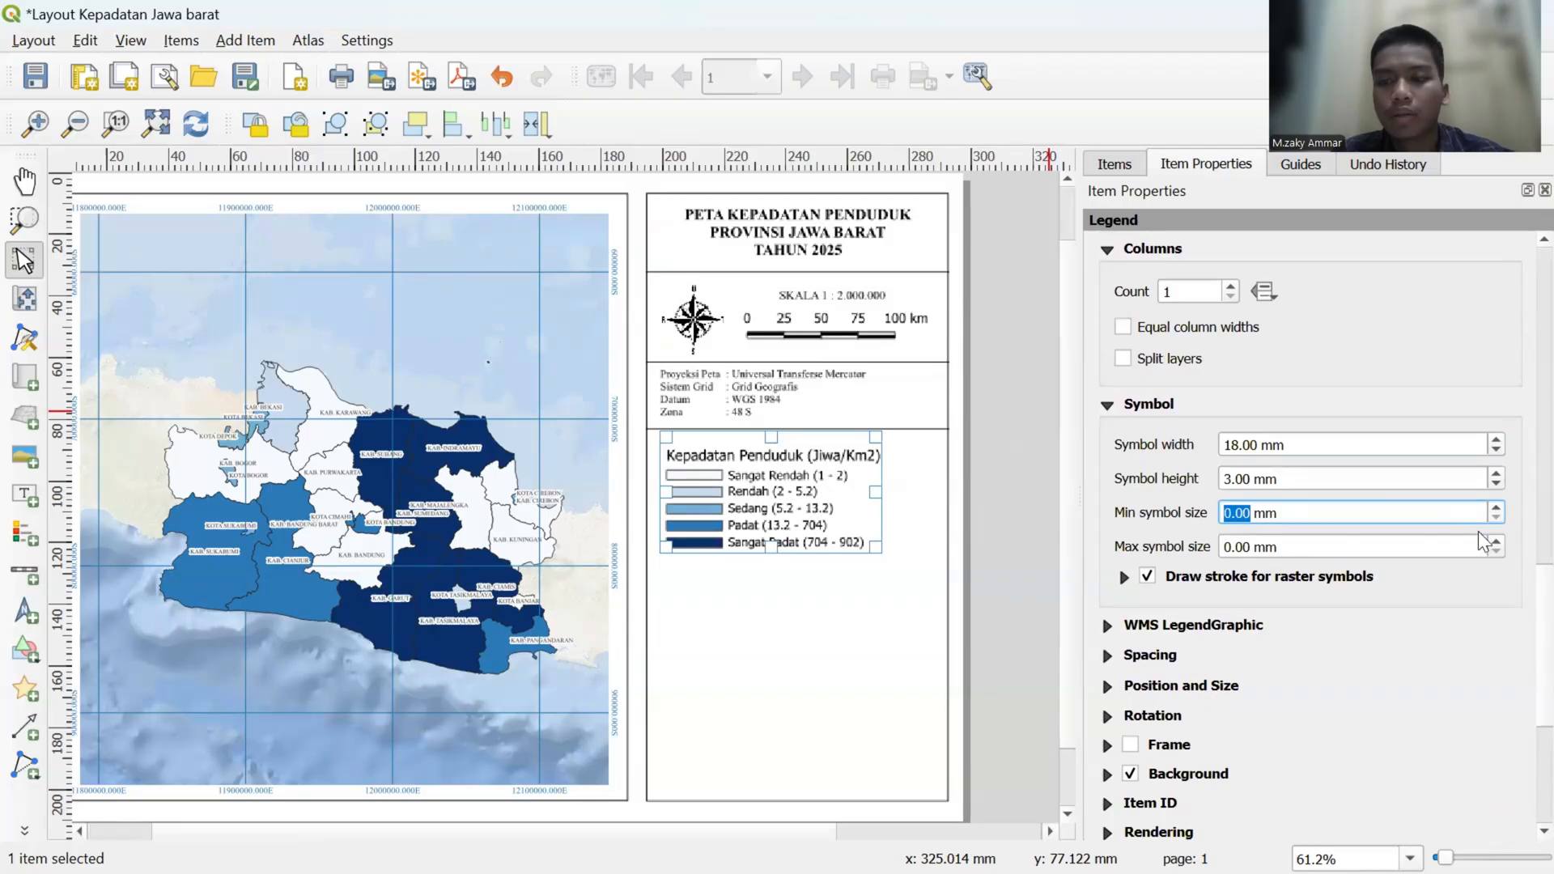
- Try changes to the legend's maximum symbol size, group spacing and subgroup spacing, leaving them at 0, 3 and 3 mm
{"action": "left_click", "coordinate": [1496, 541]}
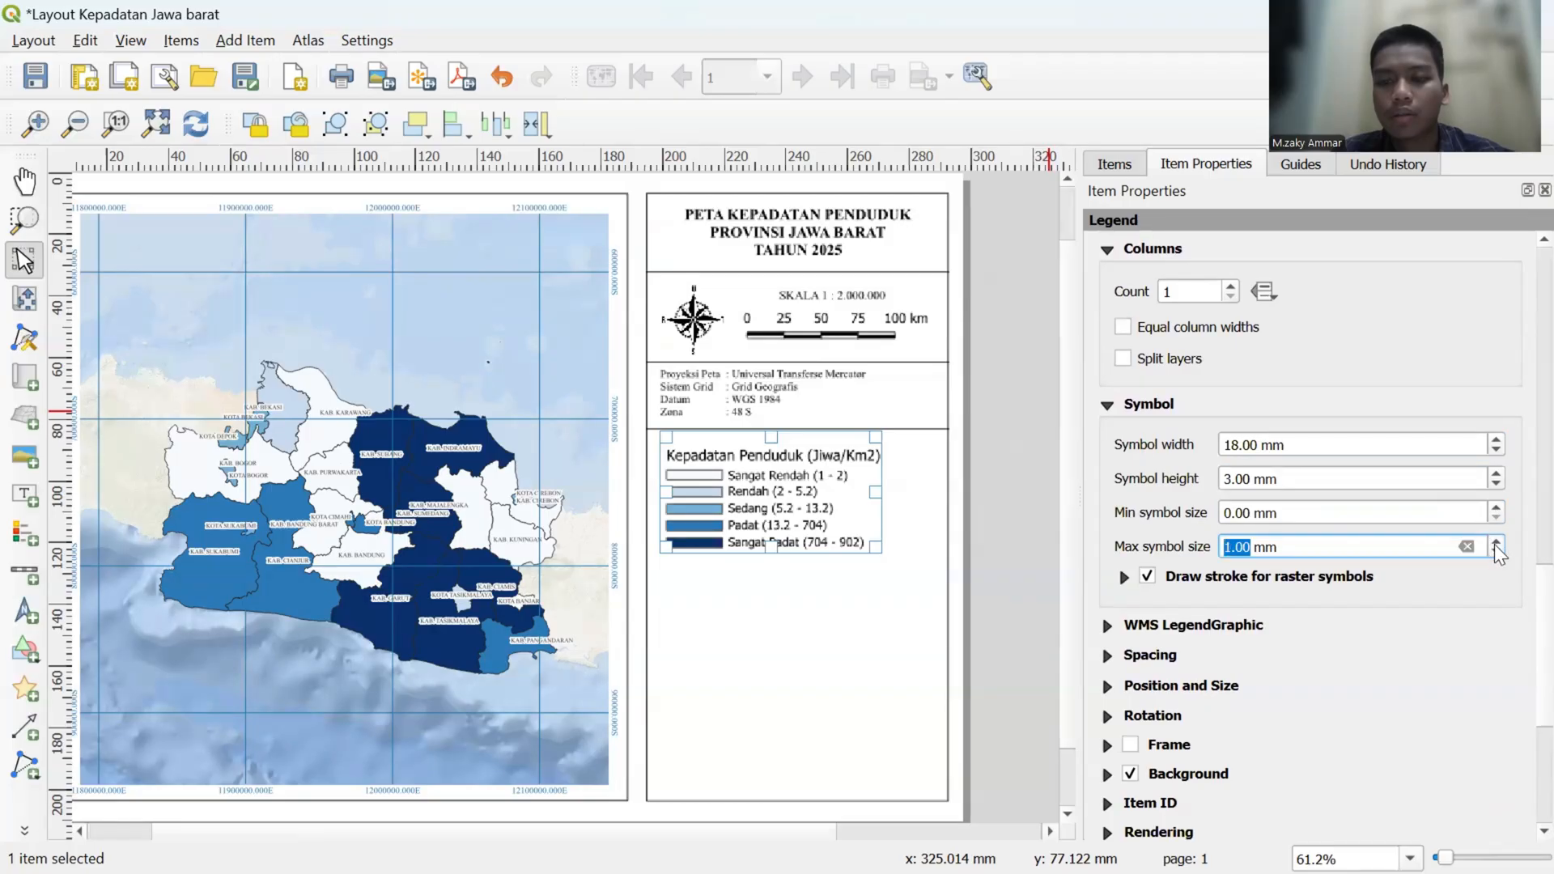
{"action": "left_click", "coordinate": [1495, 551]}
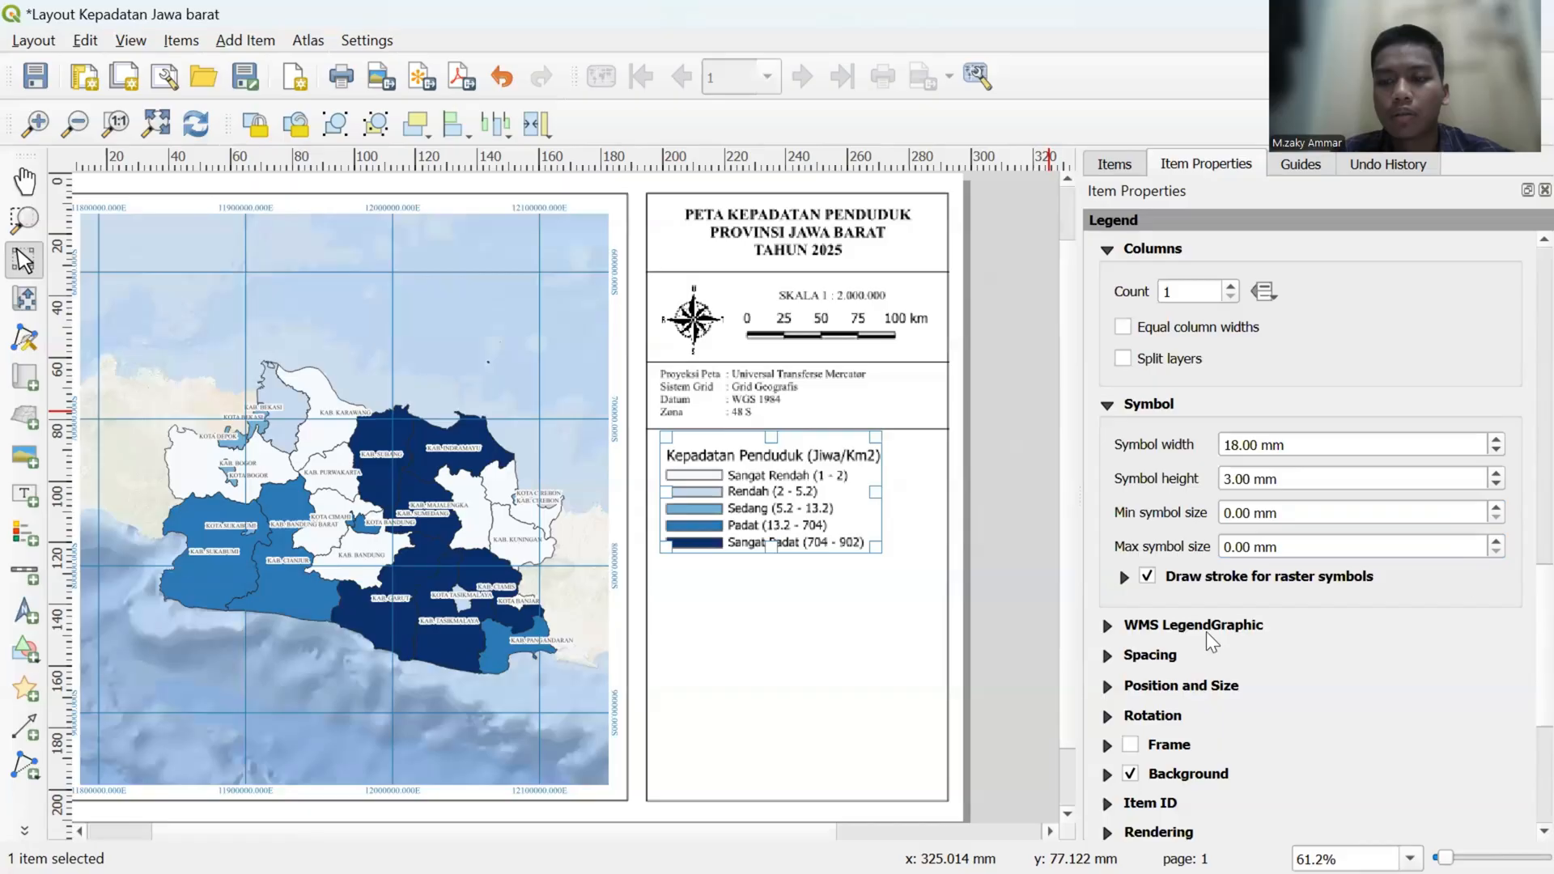
{"action": "left_click", "coordinate": [1108, 655]}
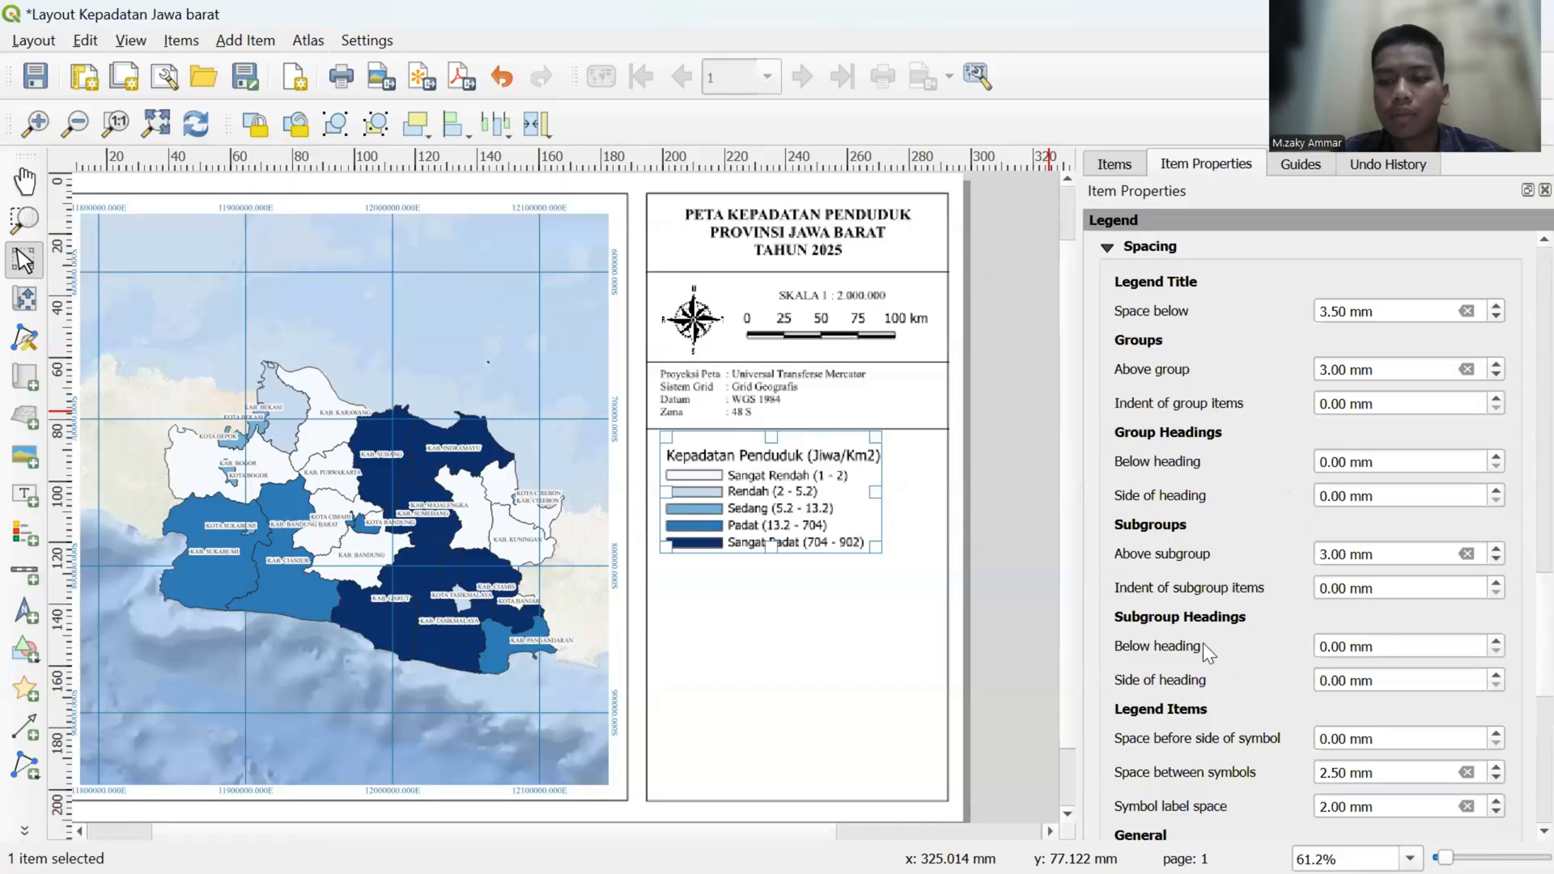
{"action": "scroll", "coordinate": [1203, 642], "scroll_direction": "down", "scroll_amount": 3}
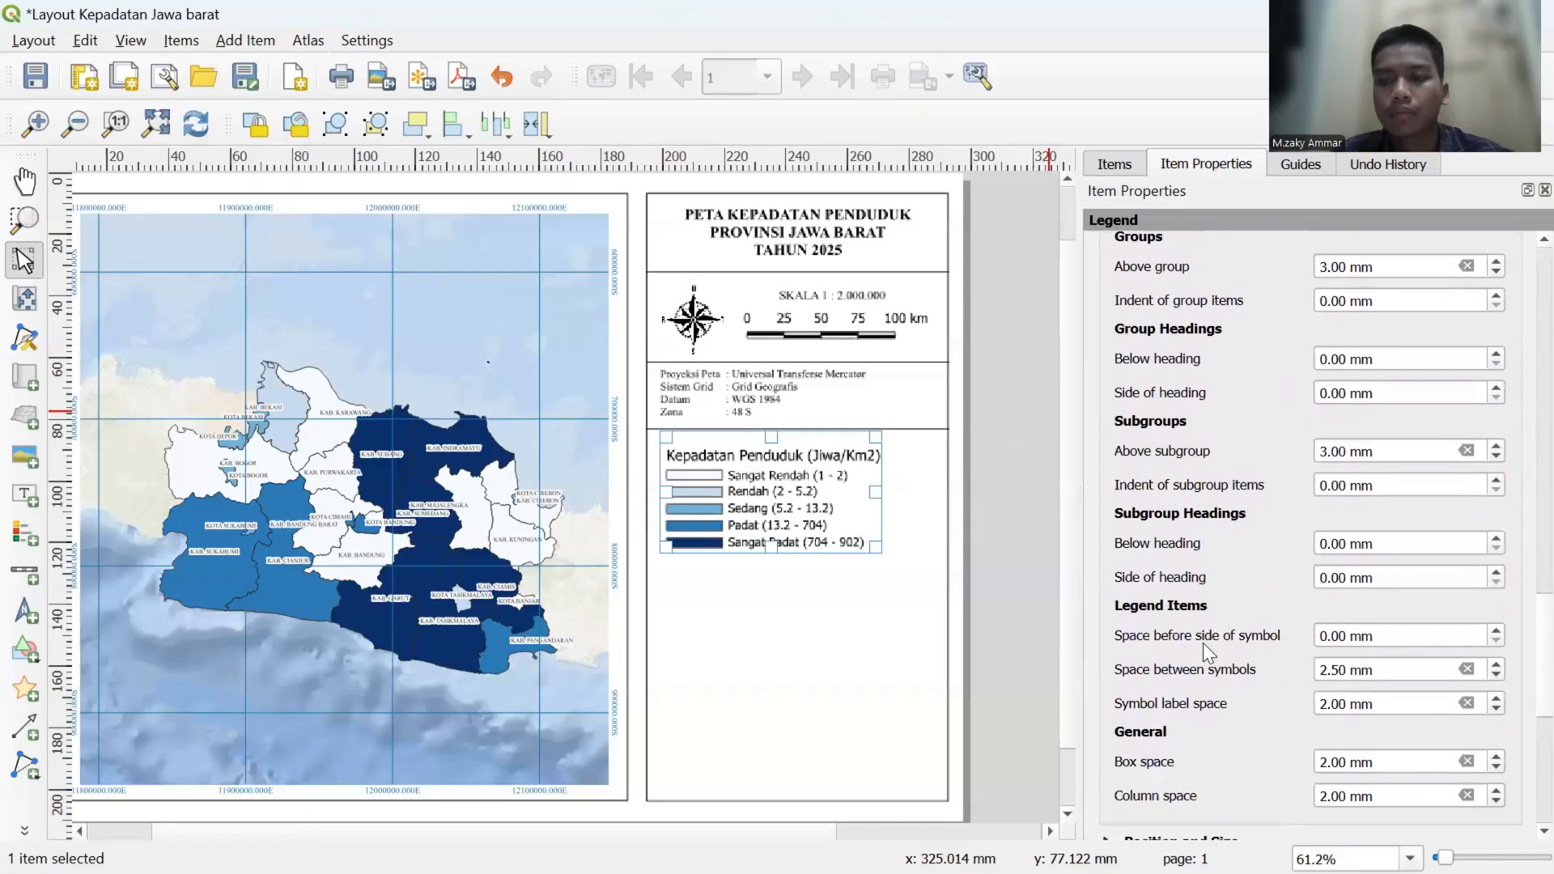
{"action": "left_click", "coordinate": [1496, 272]}
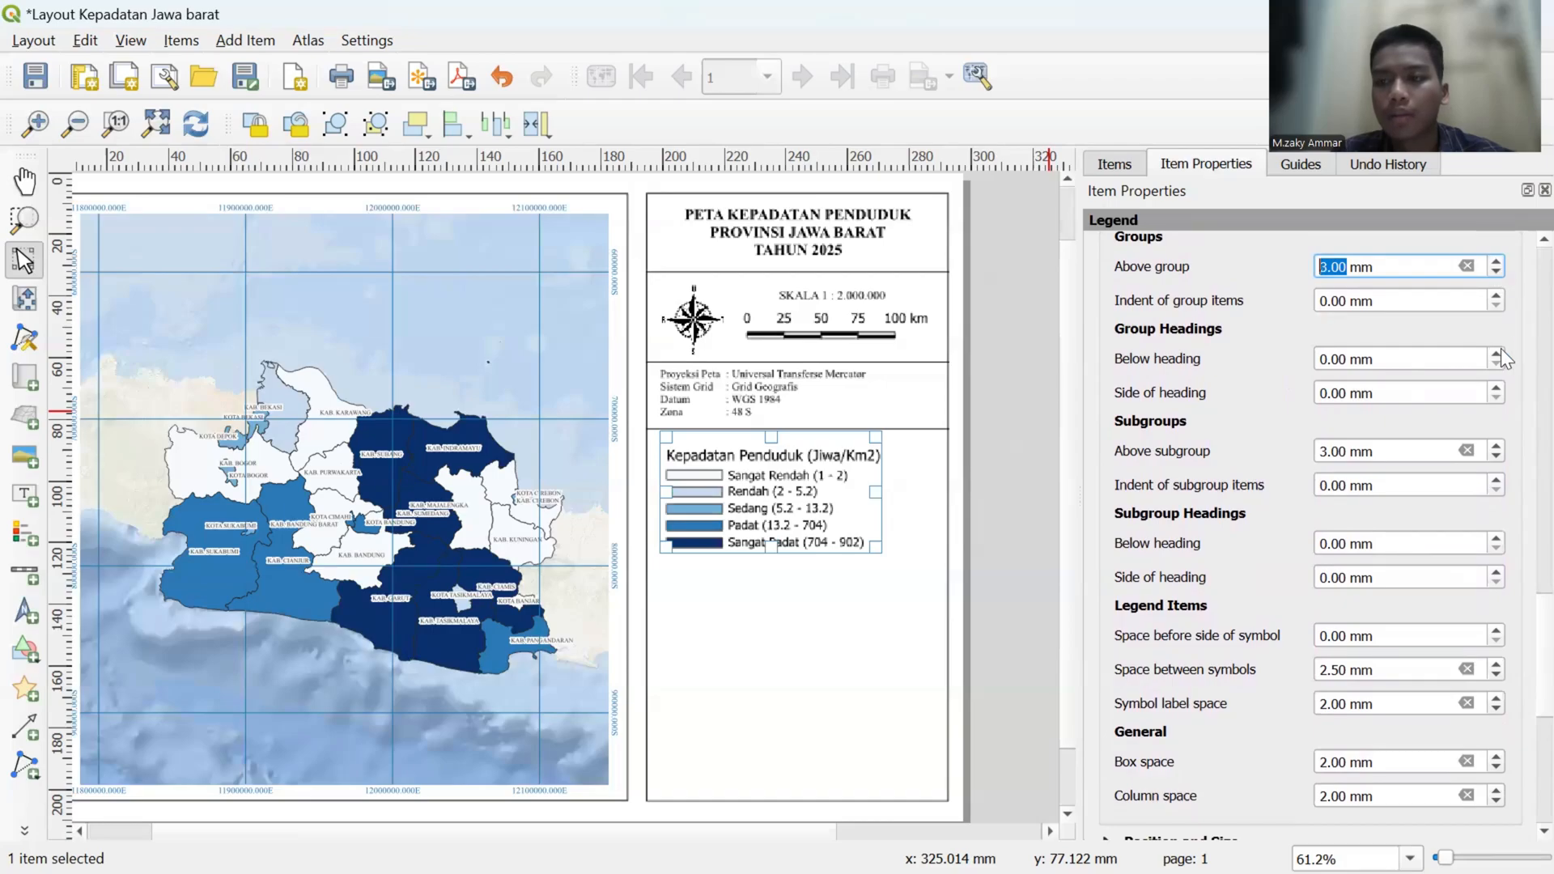
{"action": "left_click", "coordinate": [1494, 445]}
{"action": "left_click", "coordinate": [1496, 456]}
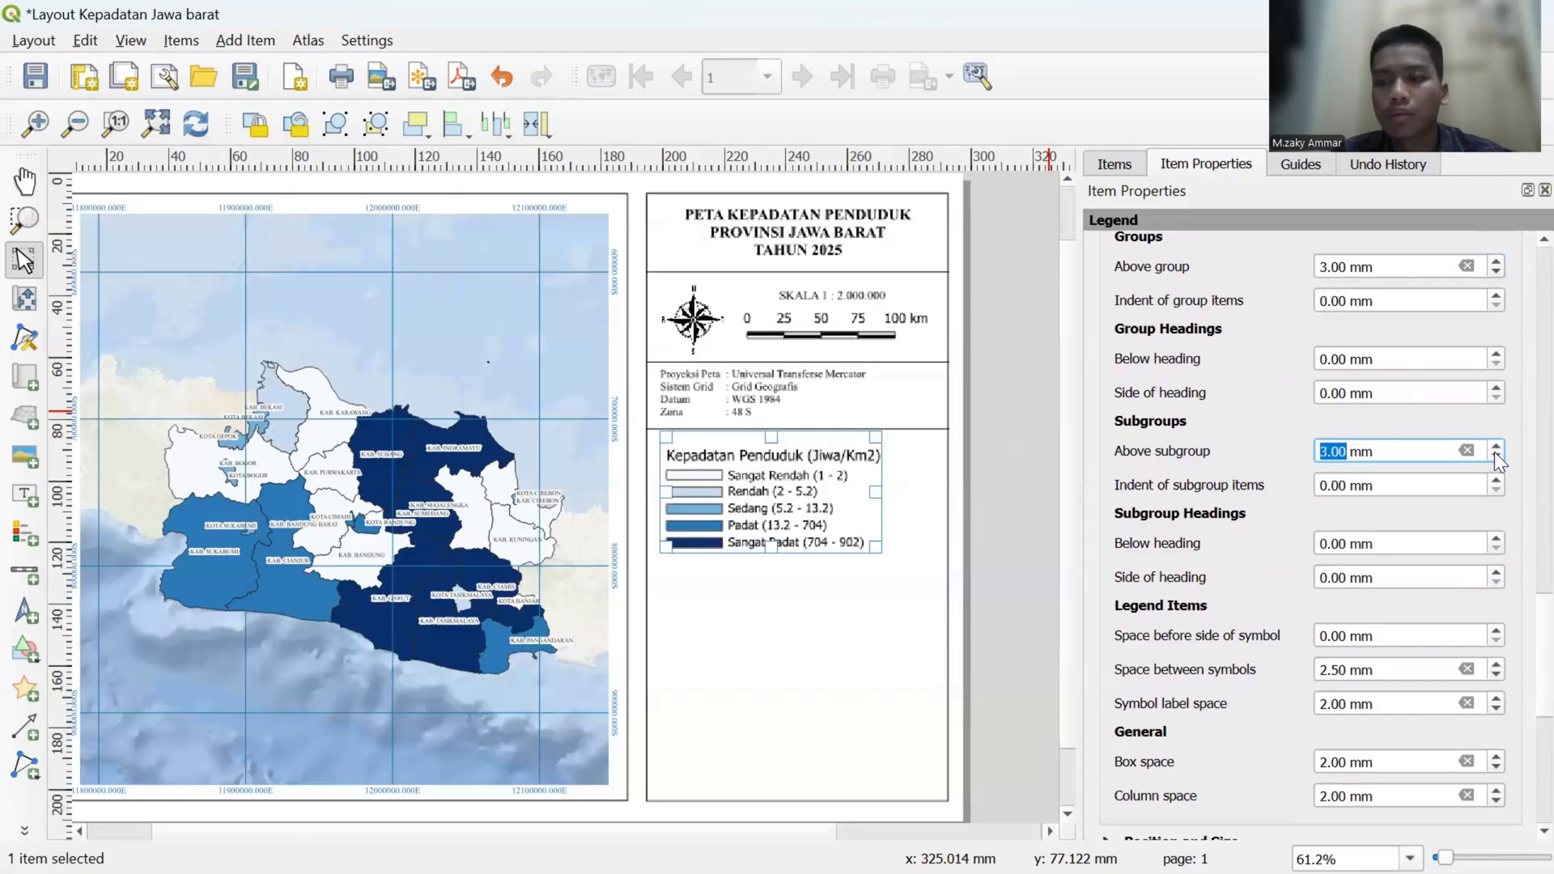
{"action": "scroll", "coordinate": [1138, 310], "scroll_direction": "down", "scroll_amount": 8}
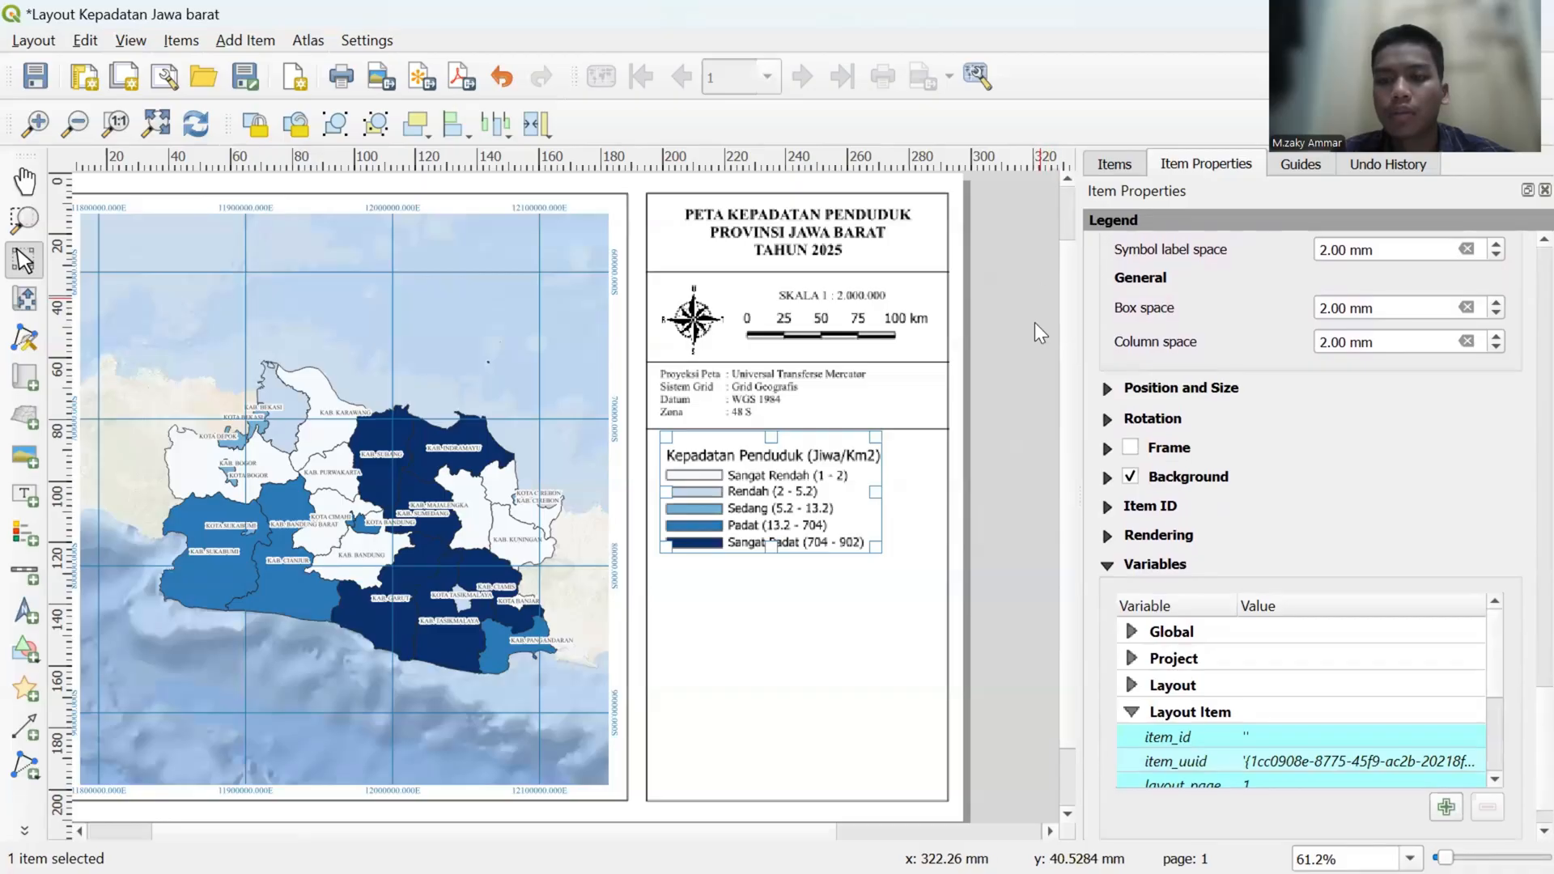
- Move the legend slightly left and up so it sits directly under the divider line below the projection details
{"action": "left_click", "coordinate": [1034, 326]}
{"action": "left_click", "coordinate": [773, 497]}
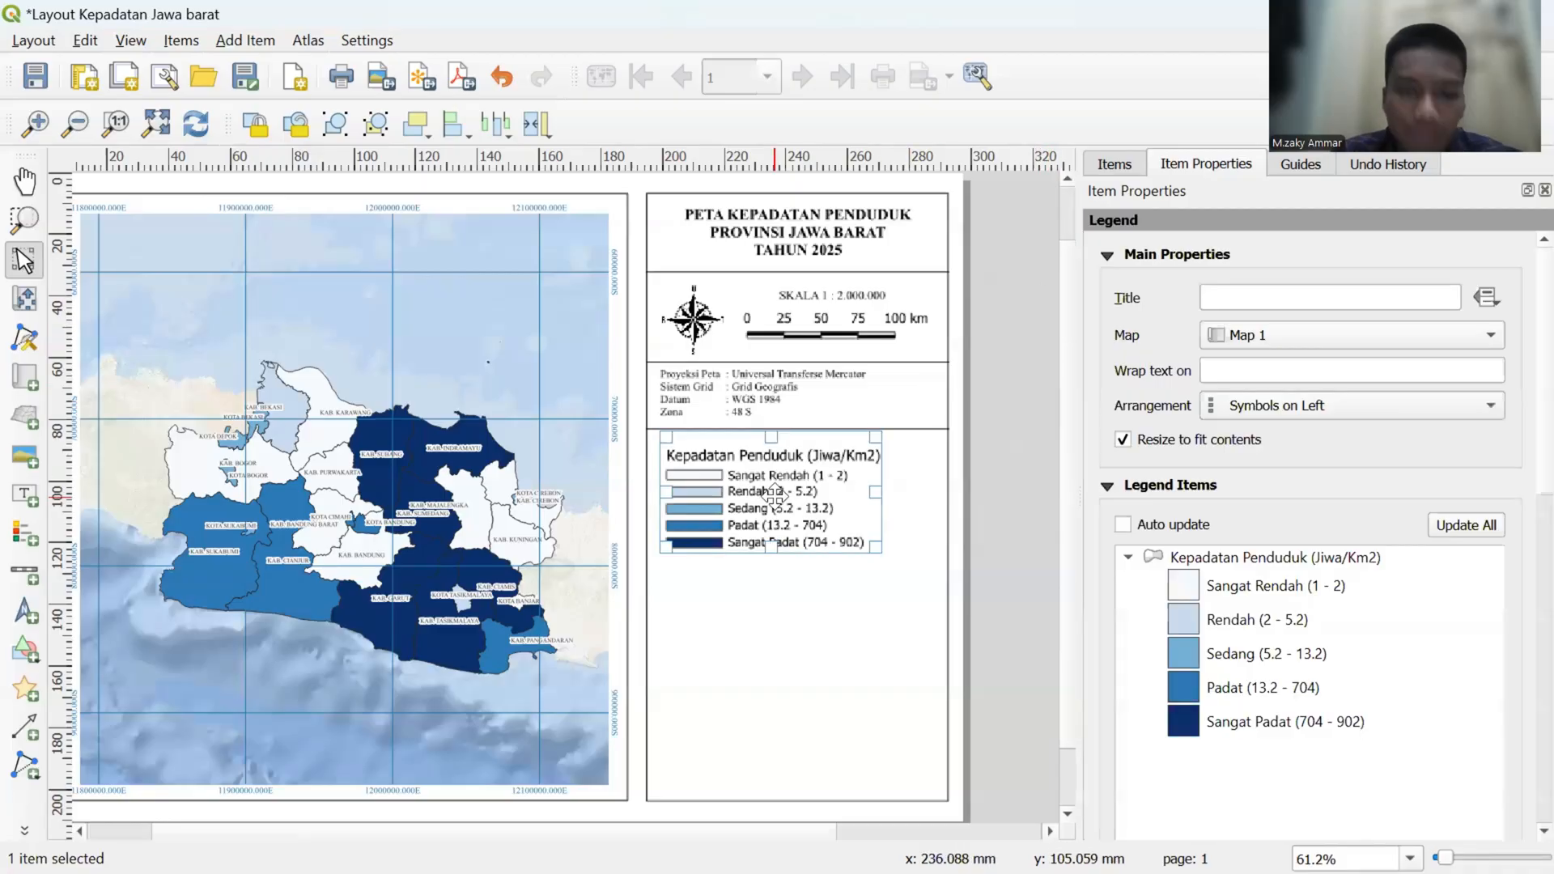
{"action": "left_click_drag", "start_coordinate": [774, 497], "coordinate": [766, 495]}
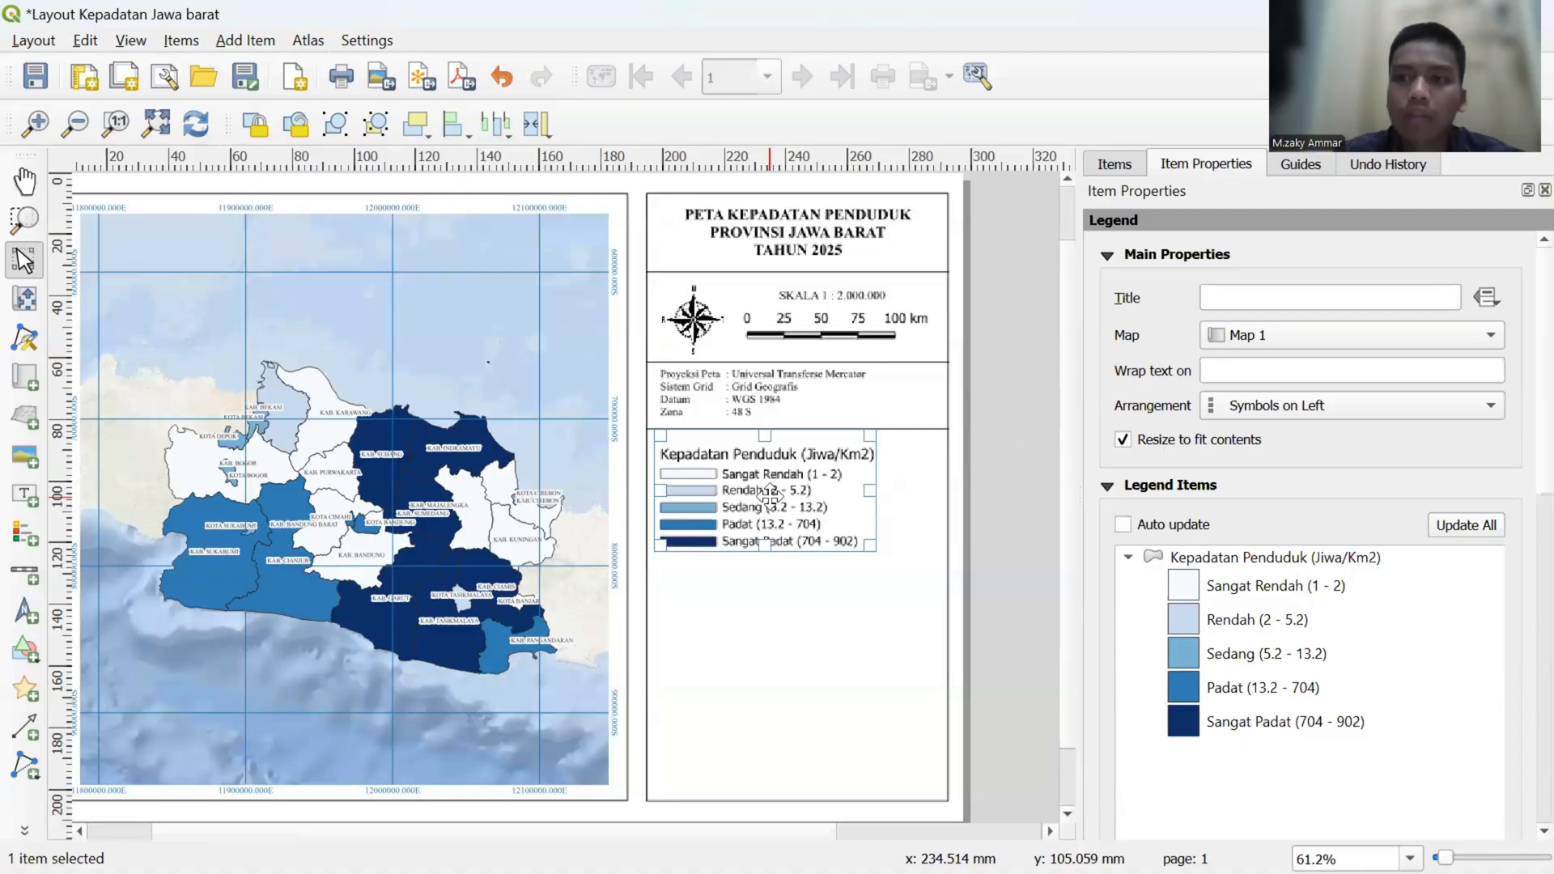
{"action": "left_click", "coordinate": [769, 496]}
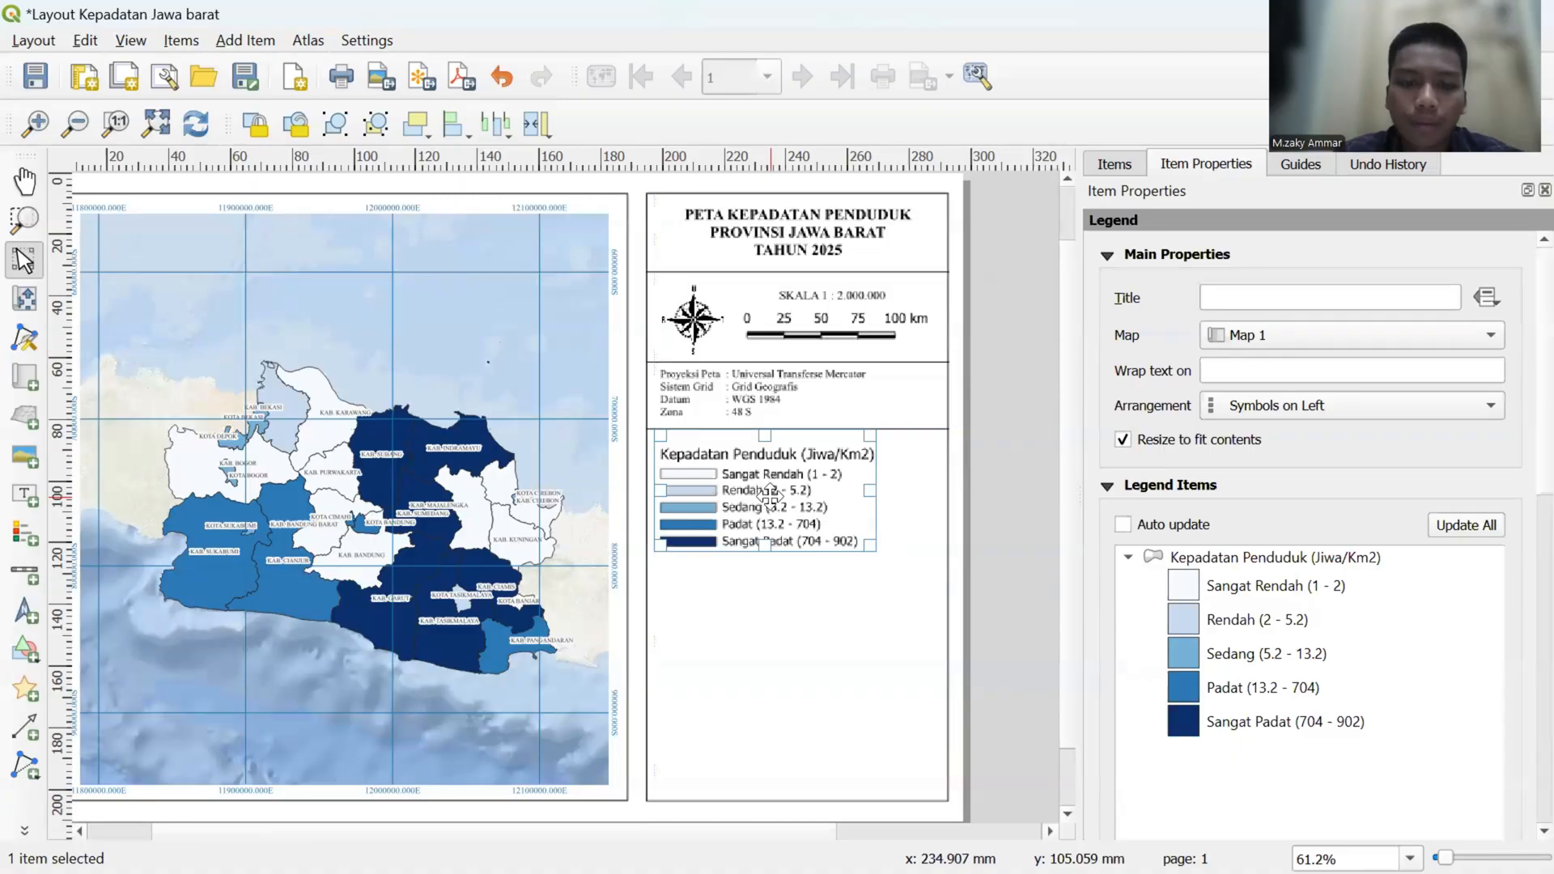
{"action": "left_click_drag", "start_coordinate": [769, 496], "coordinate": [770, 486]}
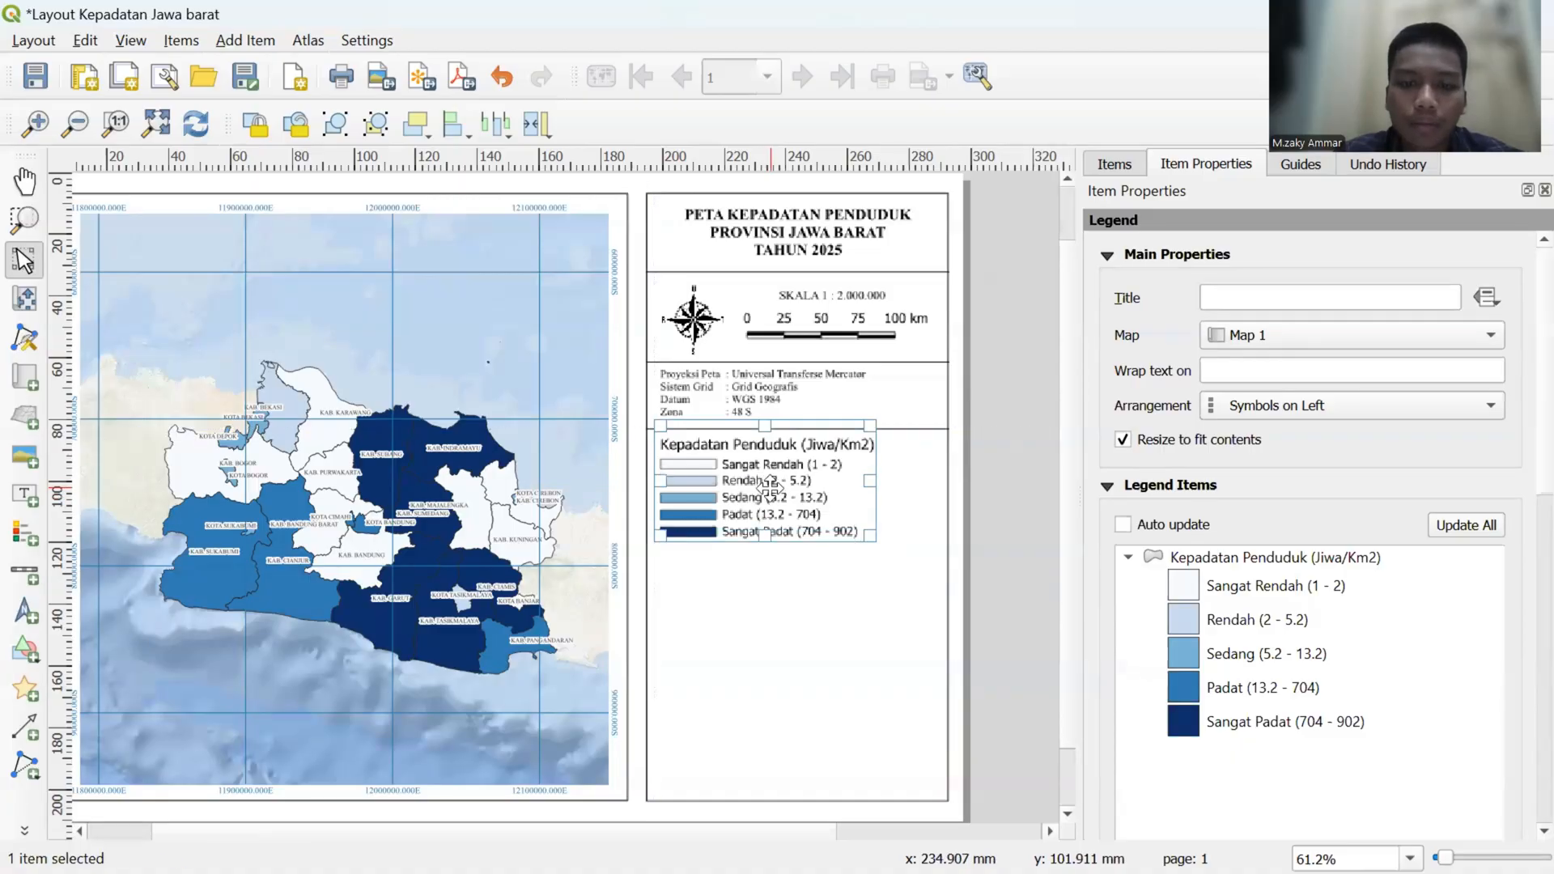
{"action": "left_click", "coordinate": [813, 602]}
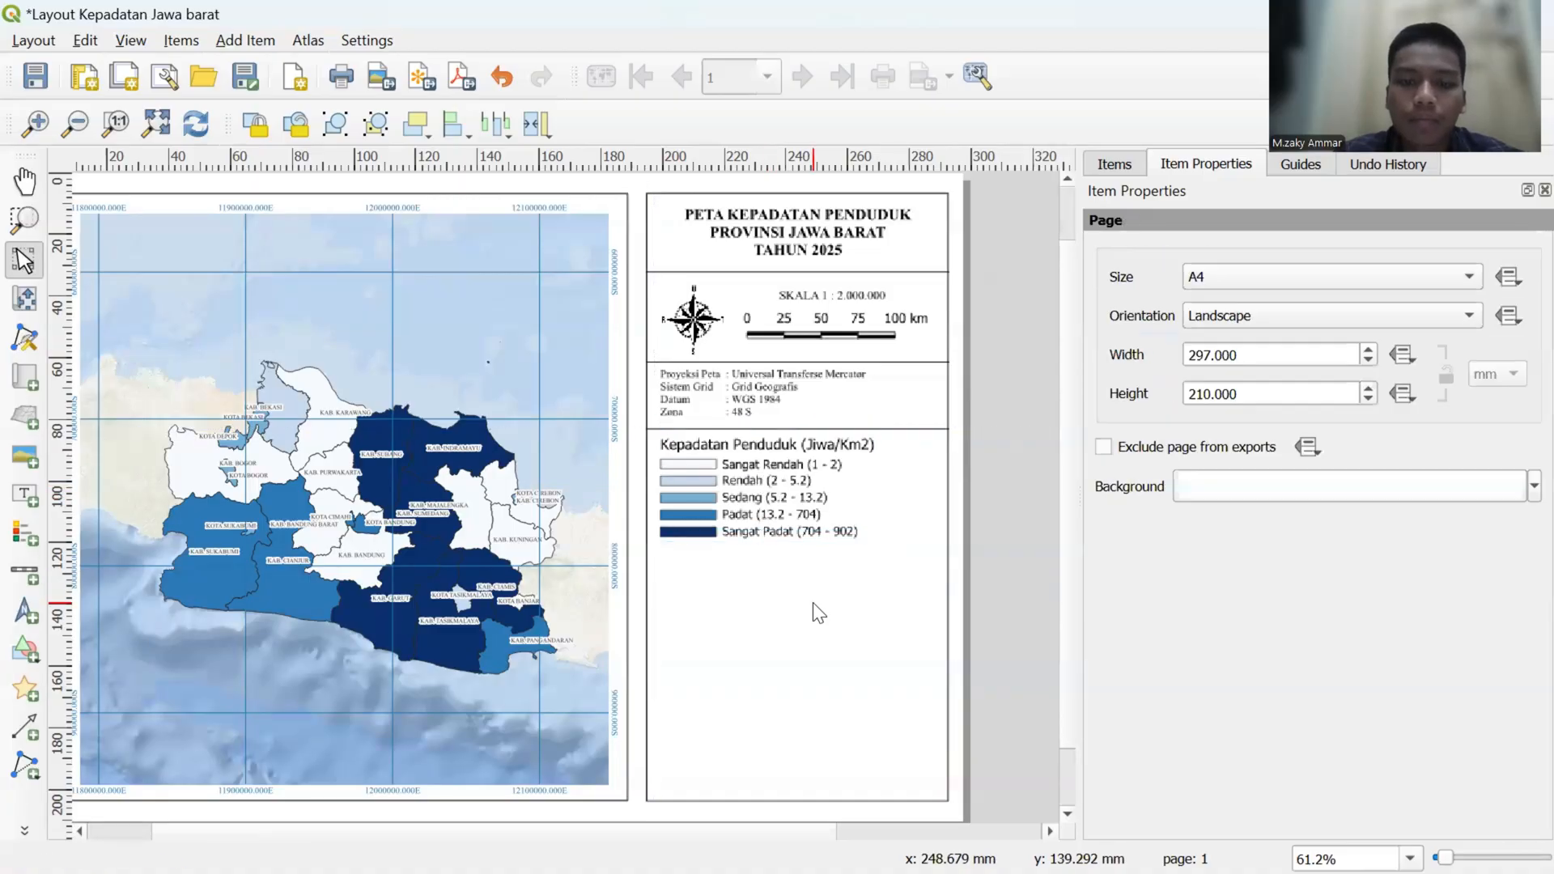
- Duplicate the divider line above the legend and place the copy across the panel directly beneath the legend
{"action": "left_click", "coordinate": [896, 430]}
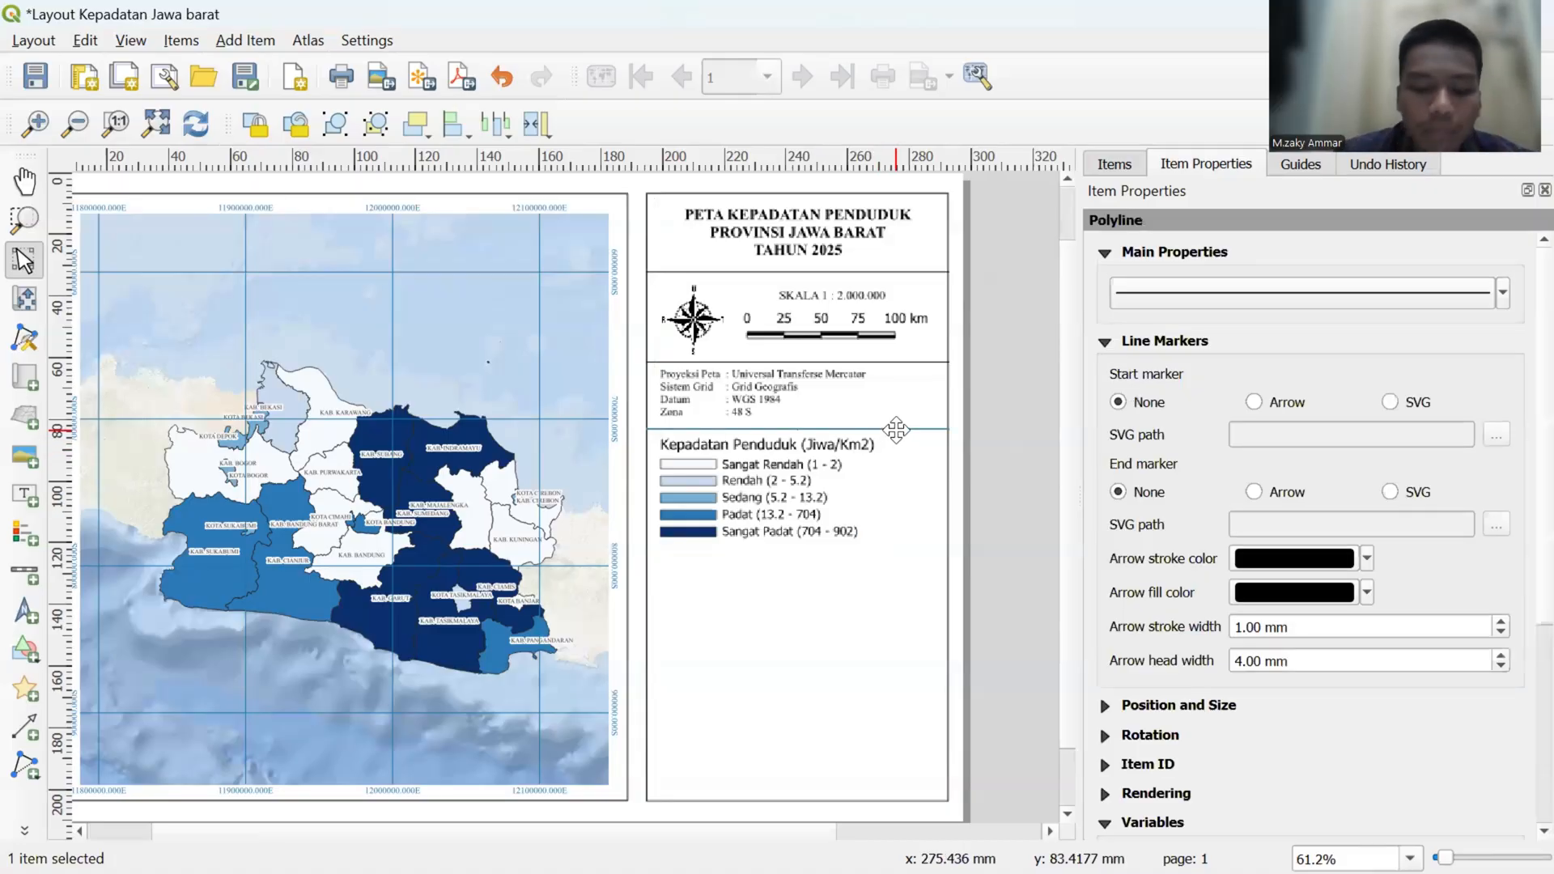
{"action": "left_click_drag", "start_coordinate": [896, 430], "coordinate": [724, 548]}
{"action": "left_click", "coordinate": [769, 557]}
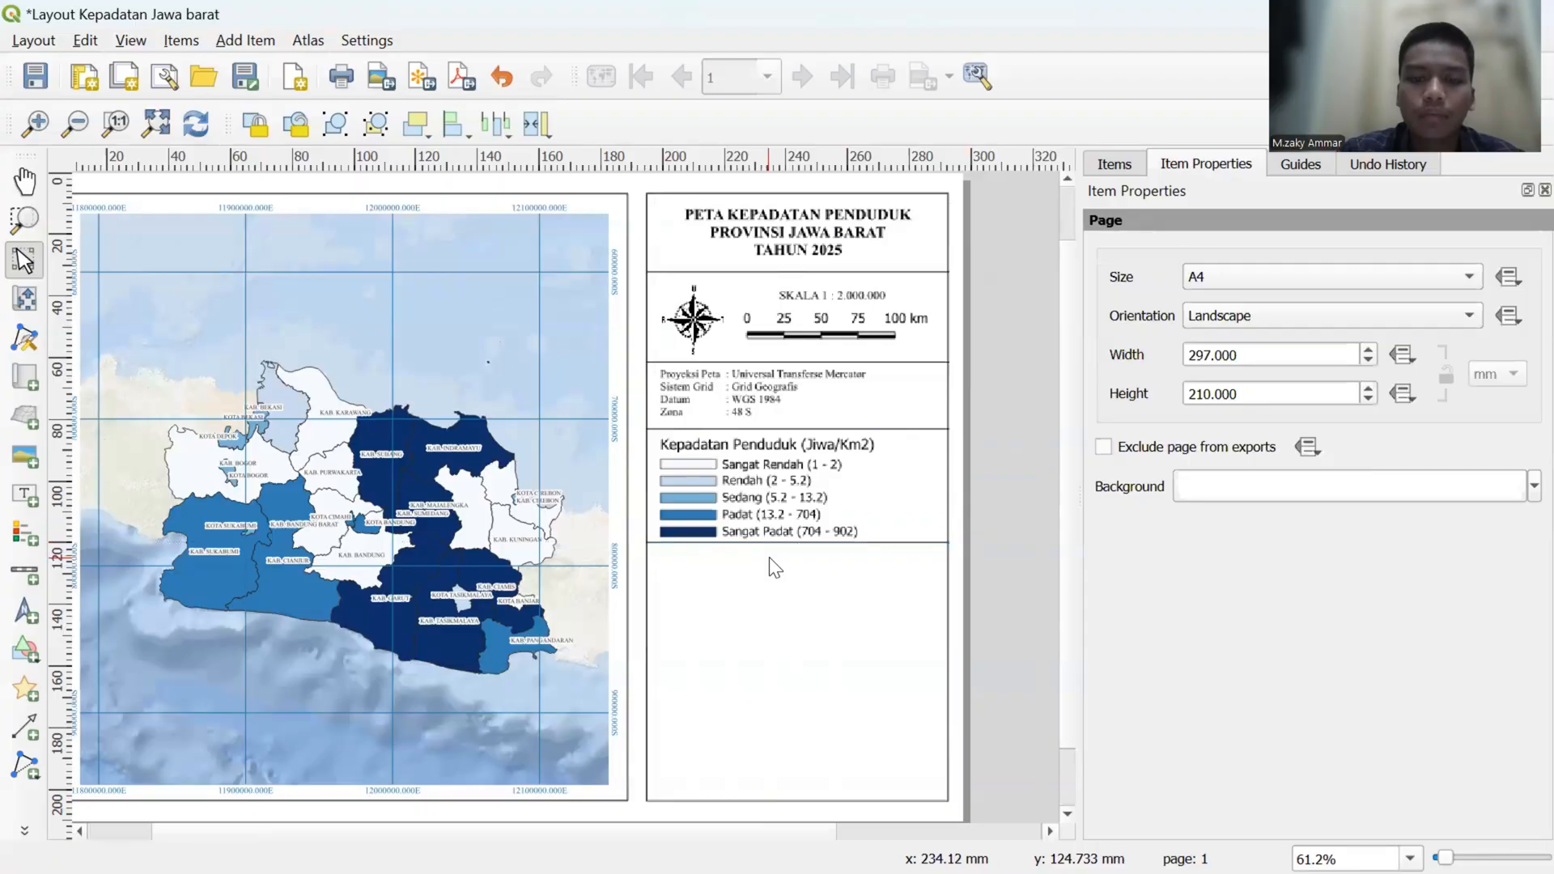
{"action": "left_click", "coordinate": [878, 541]}
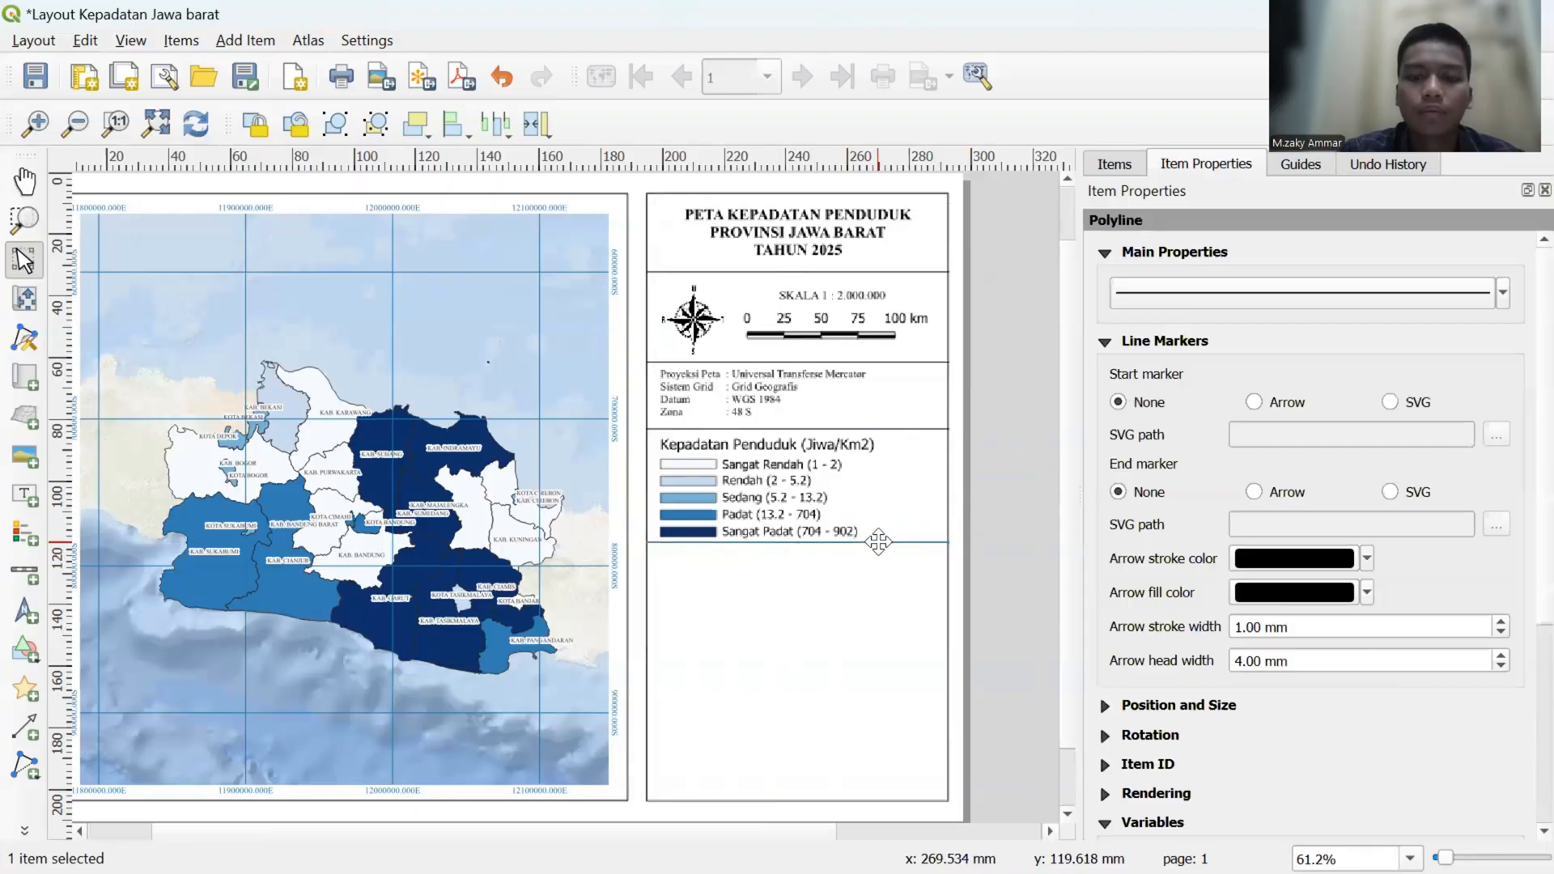
{"action": "left_click", "coordinate": [1015, 565]}
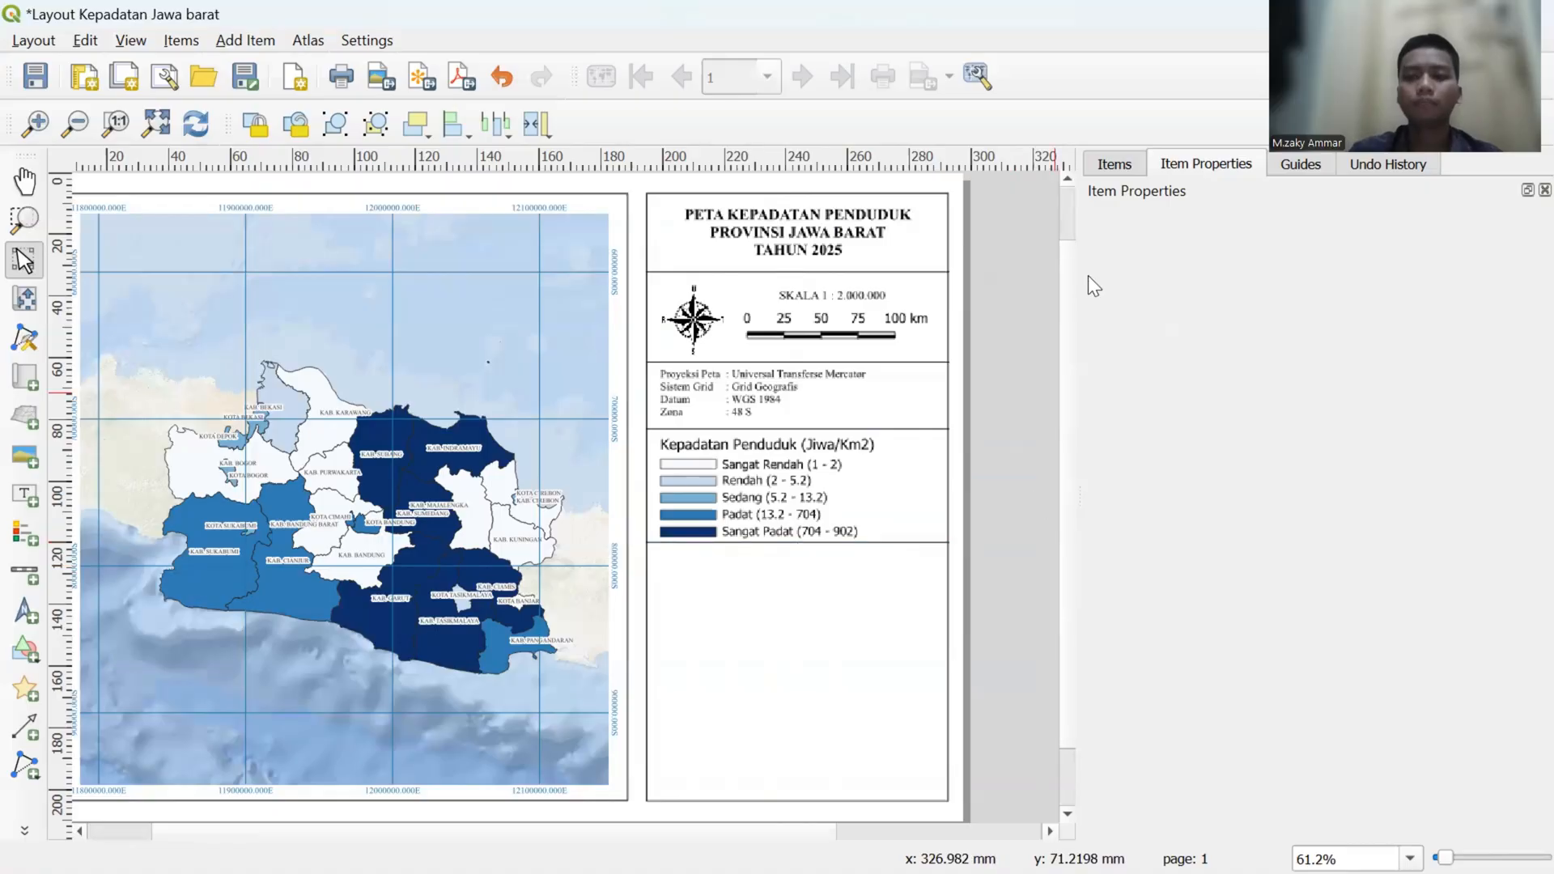
{"action": "left_click", "coordinate": [1114, 164]}
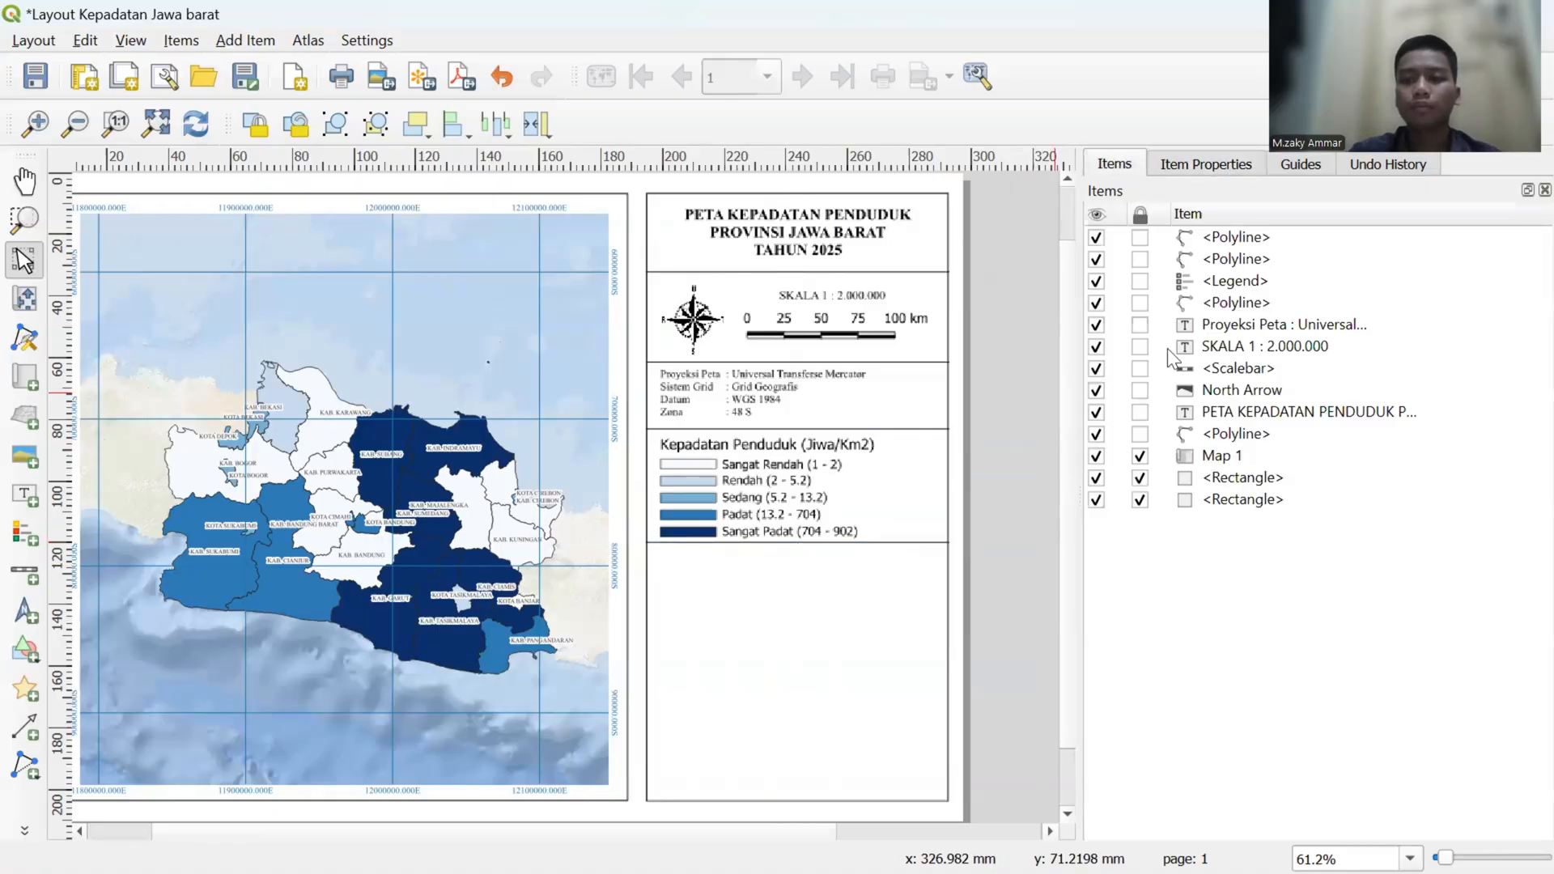
{"action": "left_click", "coordinate": [1188, 166]}
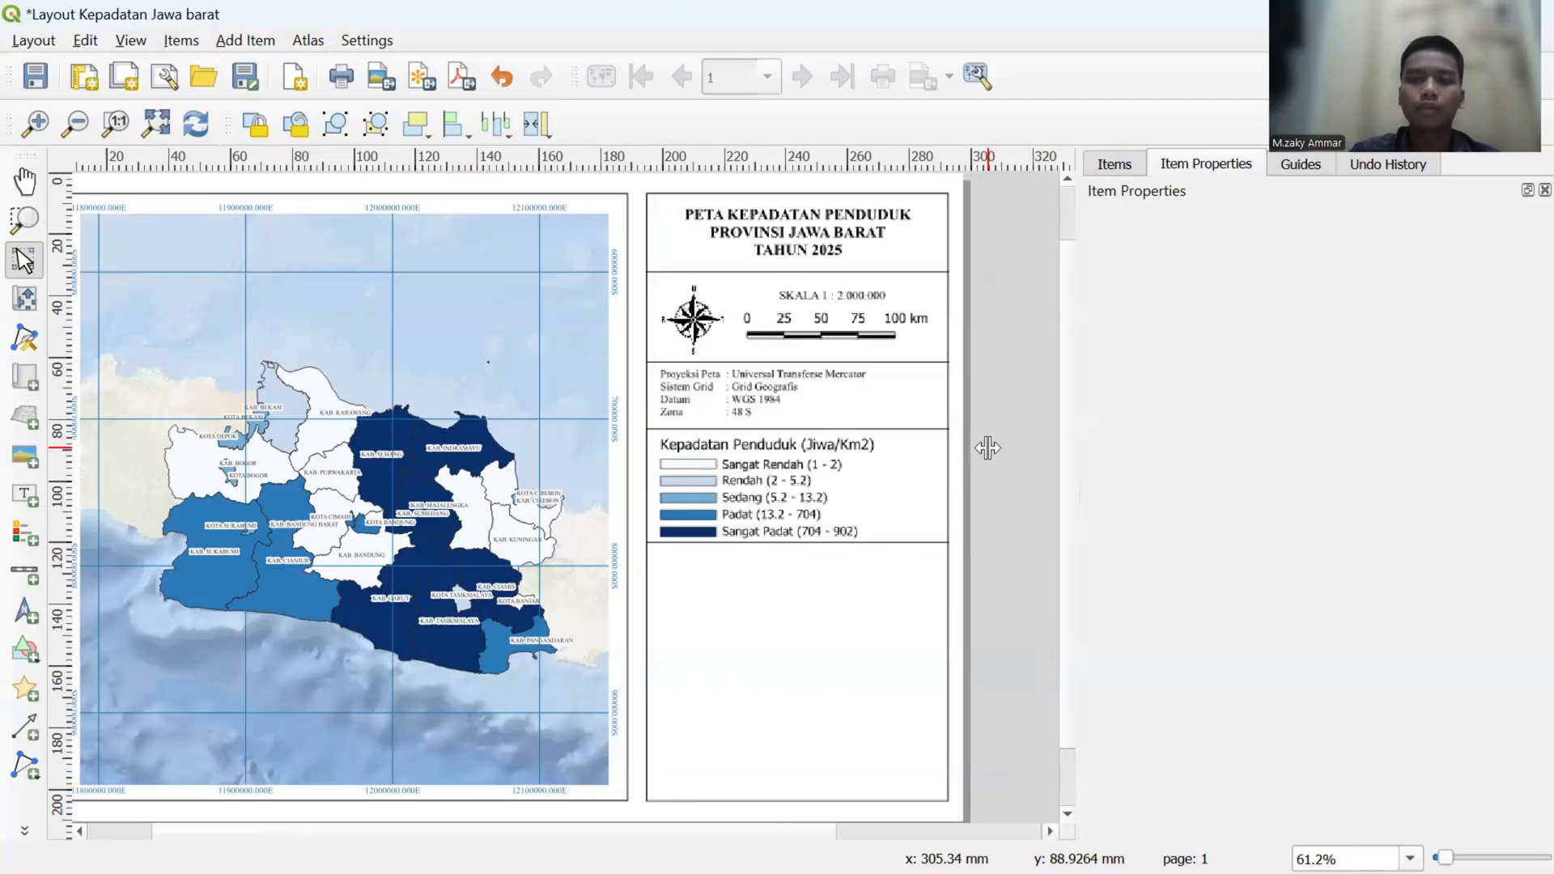
- Switch to the main QGIS project window, hide the Adm Kabupaten Jabarr layer and show Adm Kabupaten Jabarr copy
{"action": "key", "text": "super+Tab"}
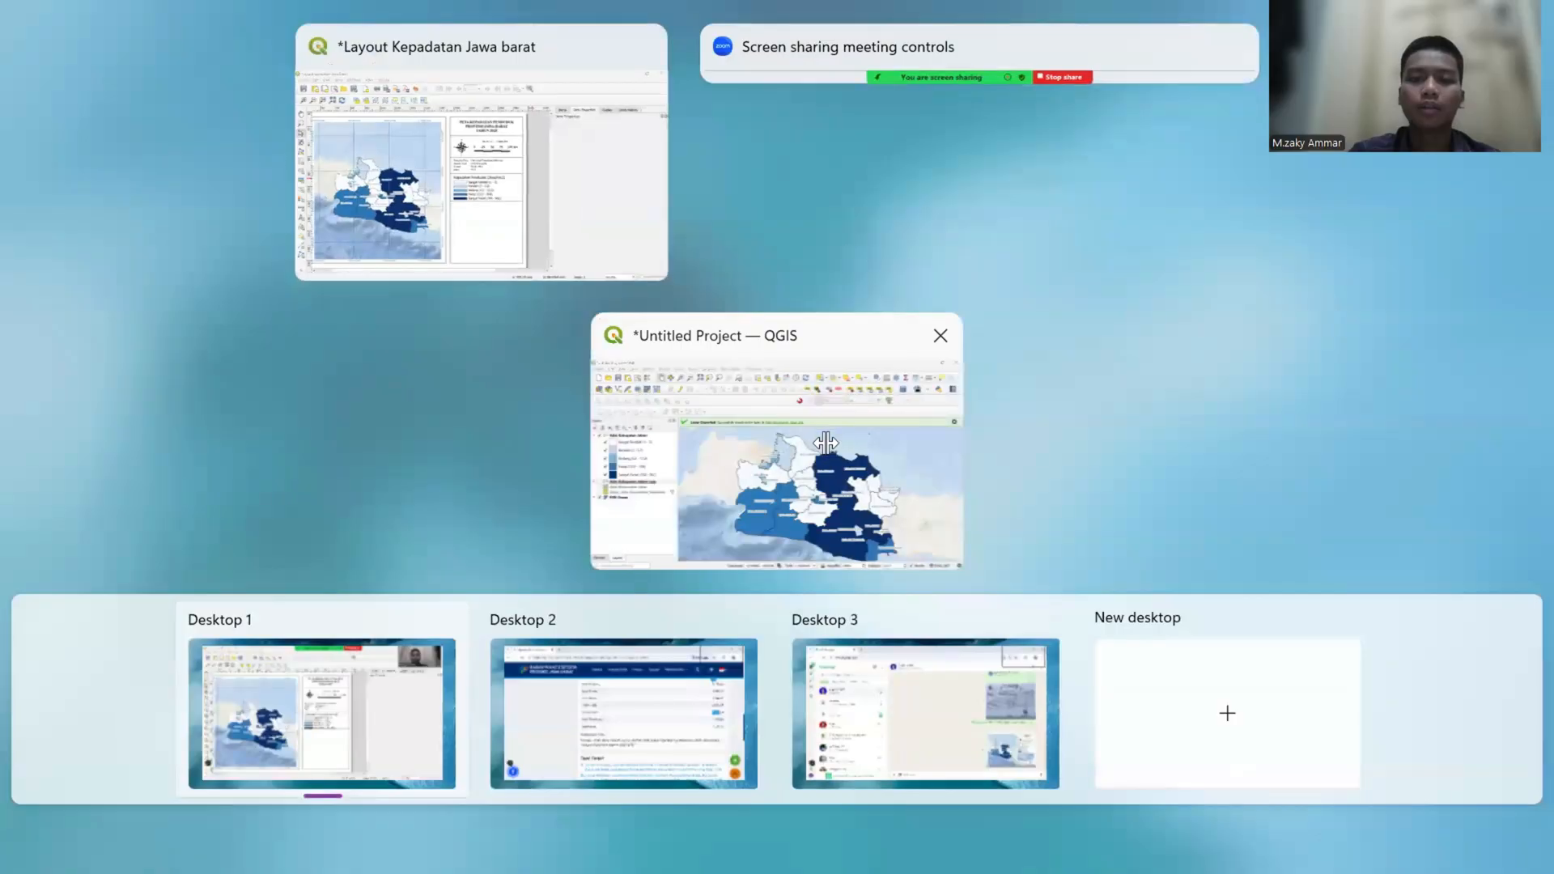
{"action": "left_click", "coordinate": [826, 441]}
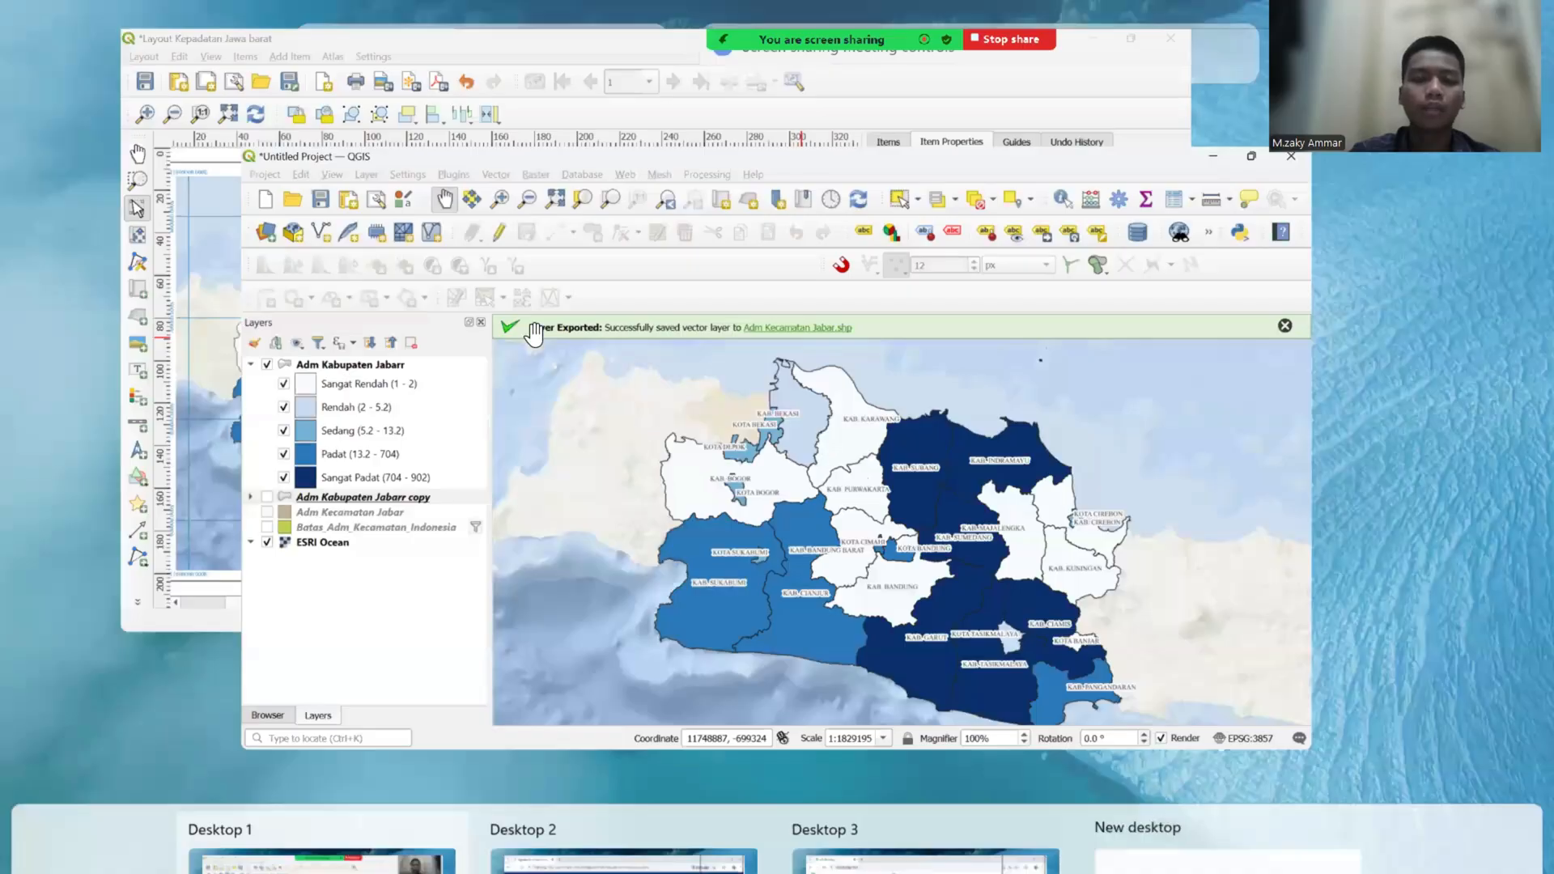
{"action": "left_click", "coordinate": [533, 335]}
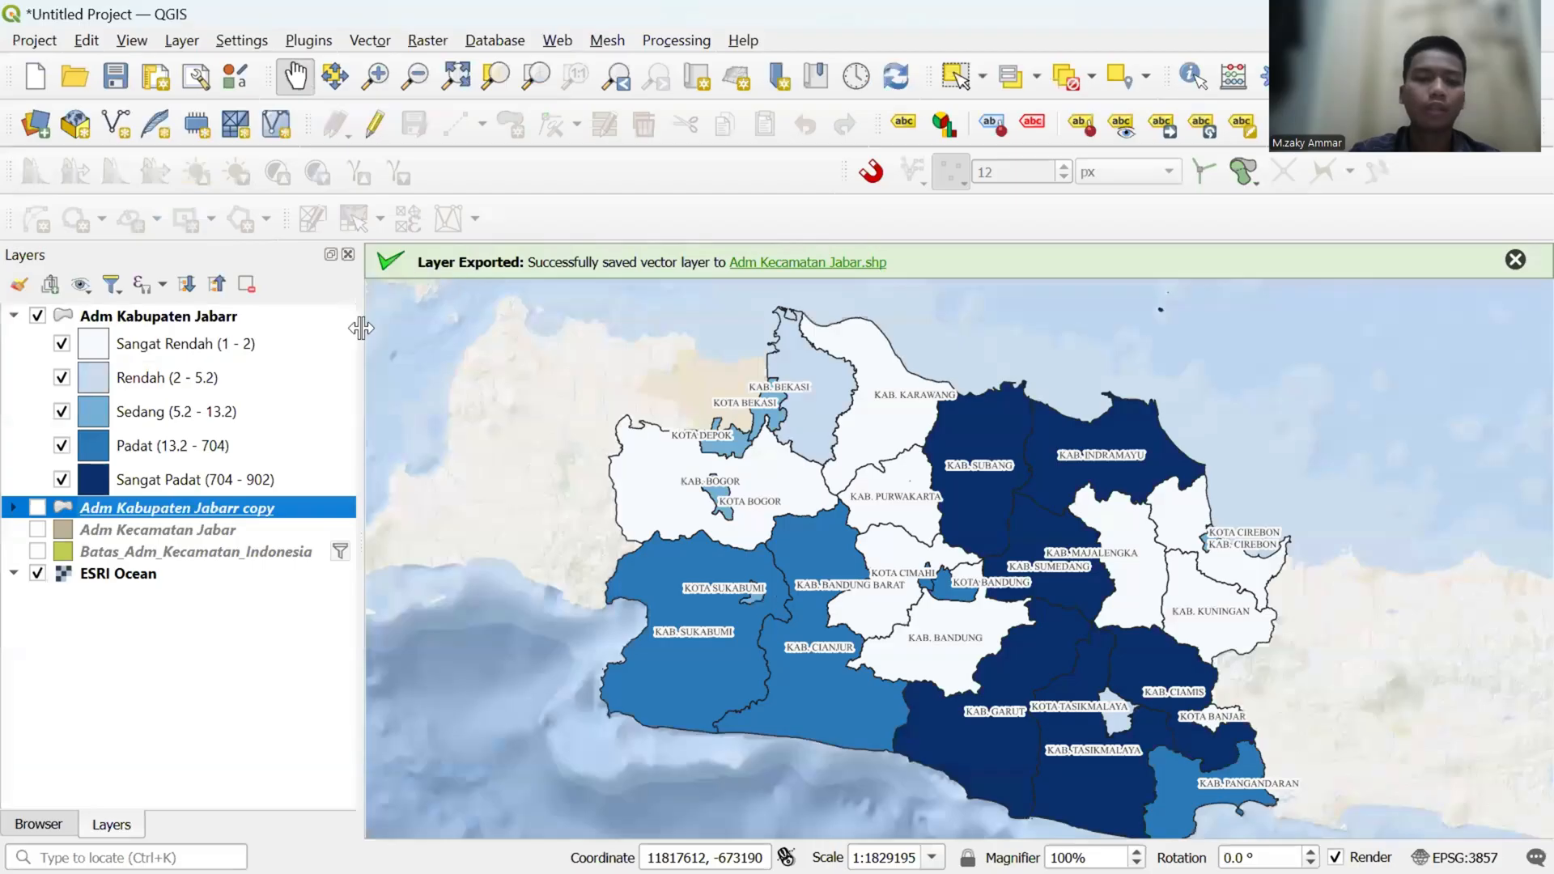
{"action": "left_click", "coordinate": [38, 316]}
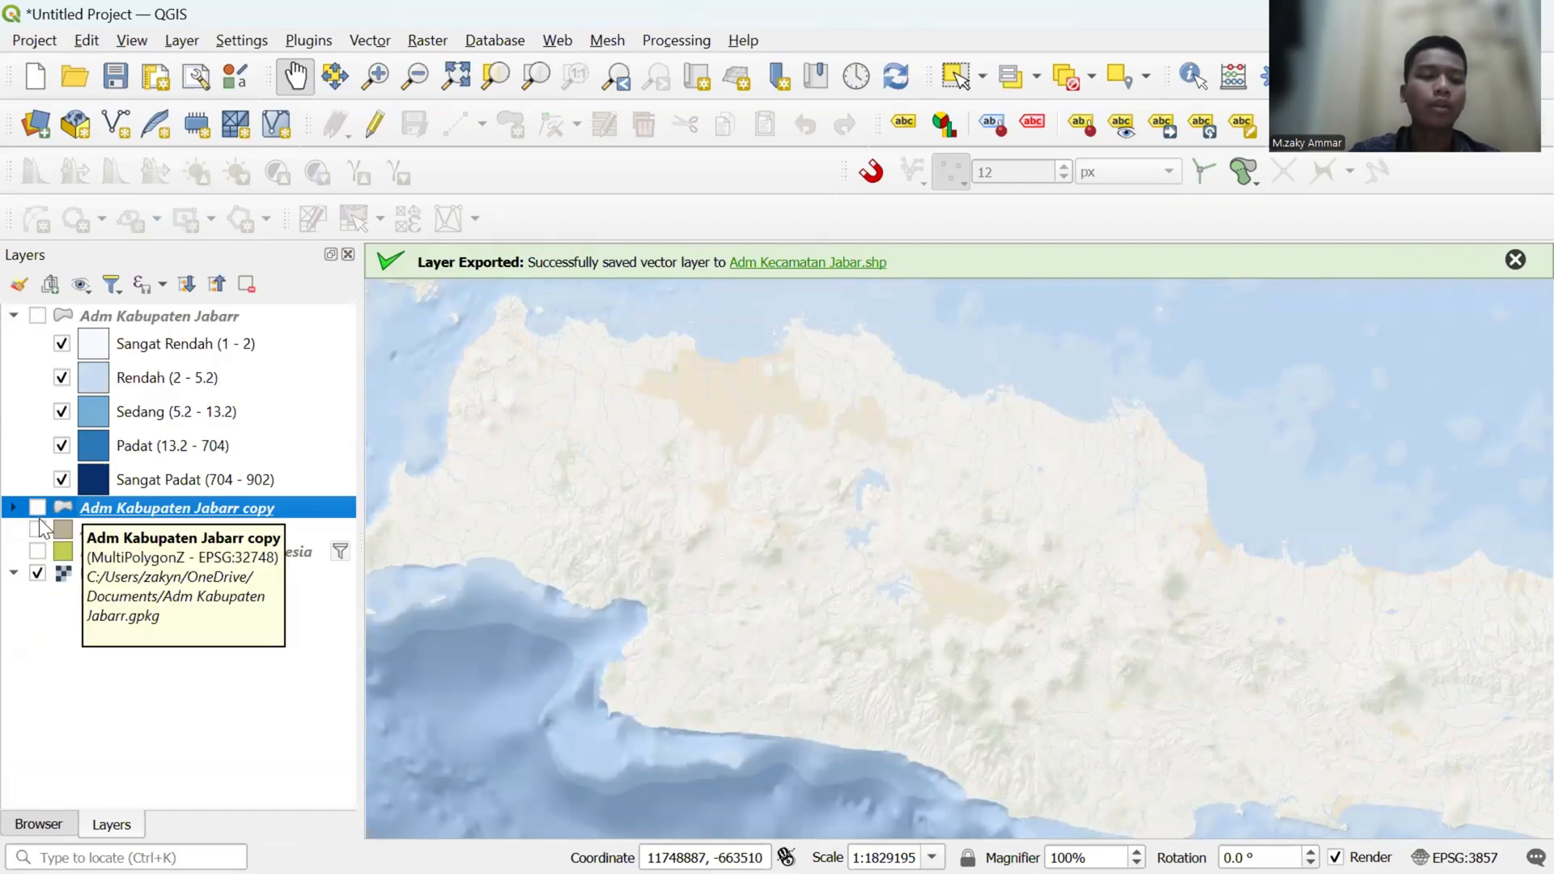
{"action": "left_click", "coordinate": [38, 509]}
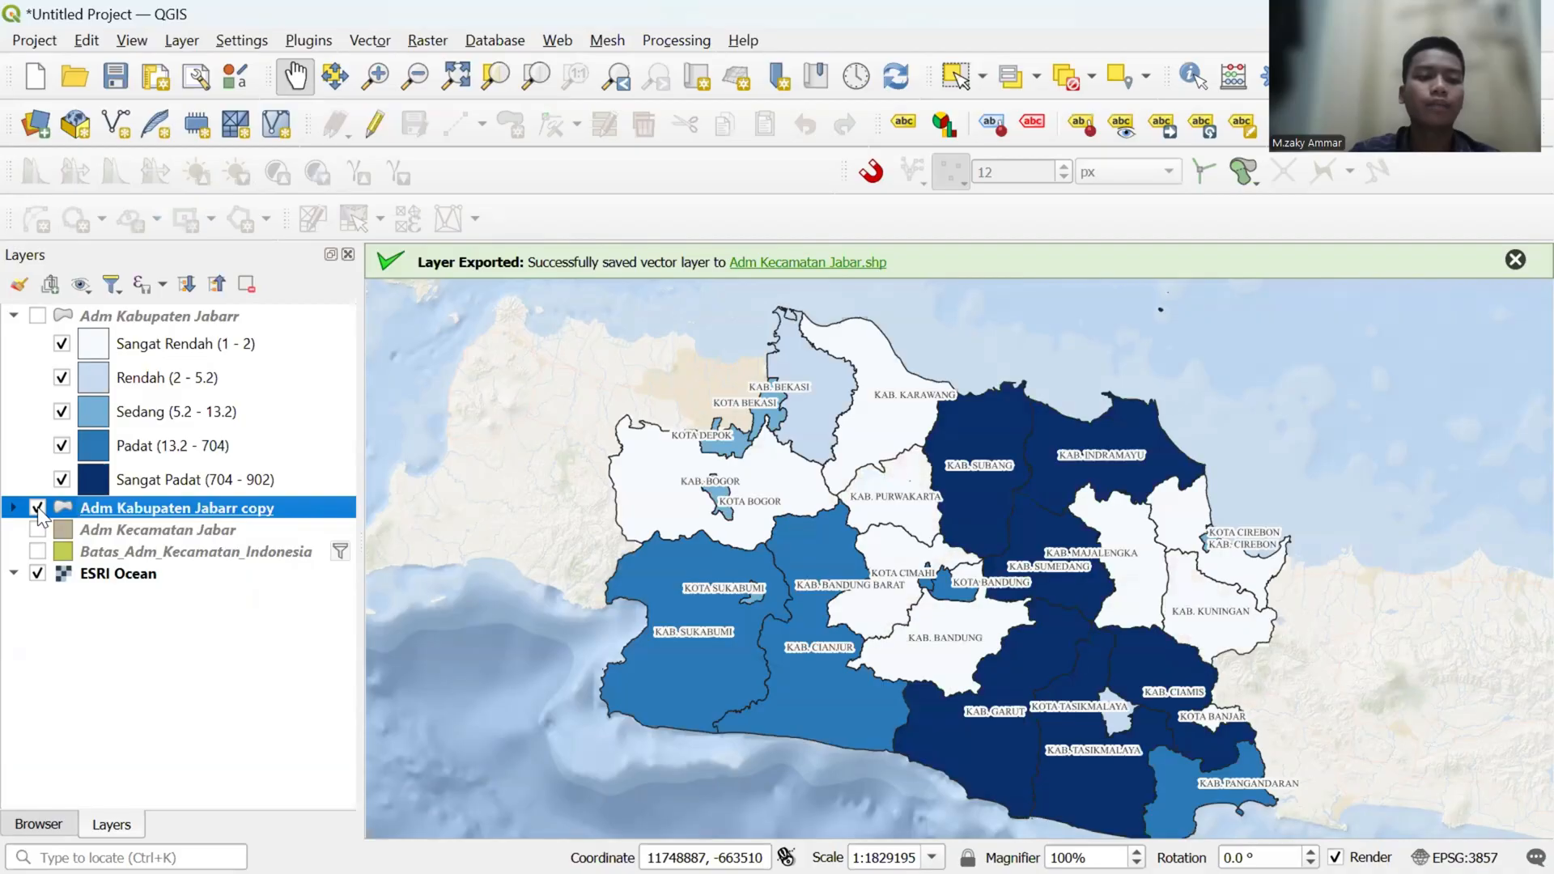
- Open the properties of Adm Kabupaten Jabarr copy and set its labeling to No Labels
{"action": "right_click", "coordinate": [110, 508]}
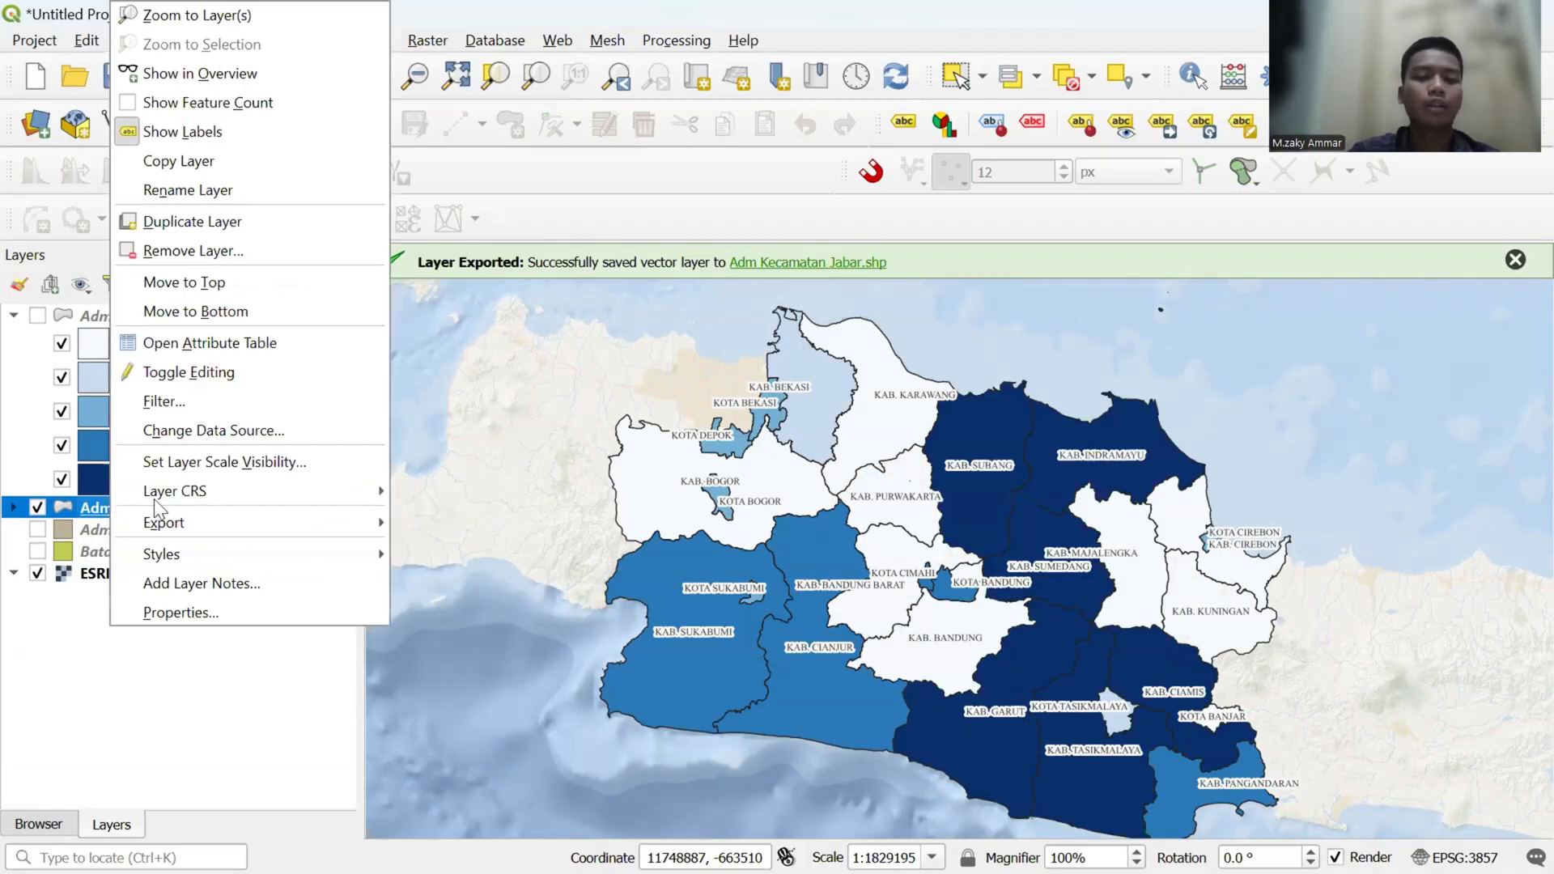
{"action": "left_click", "coordinate": [199, 613]}
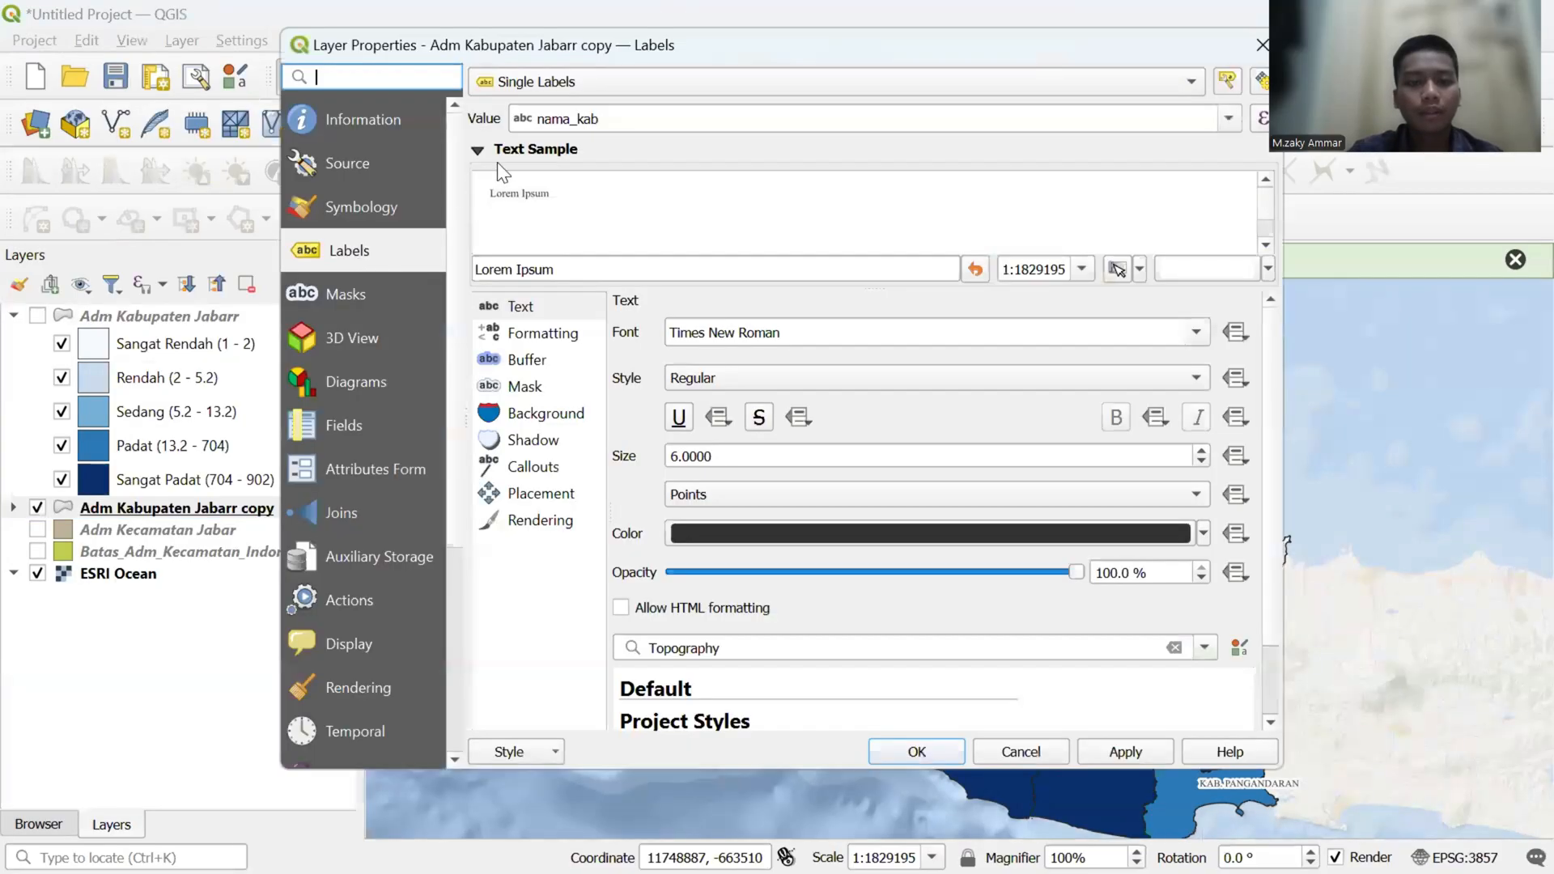
{"action": "left_click", "coordinate": [767, 81]}
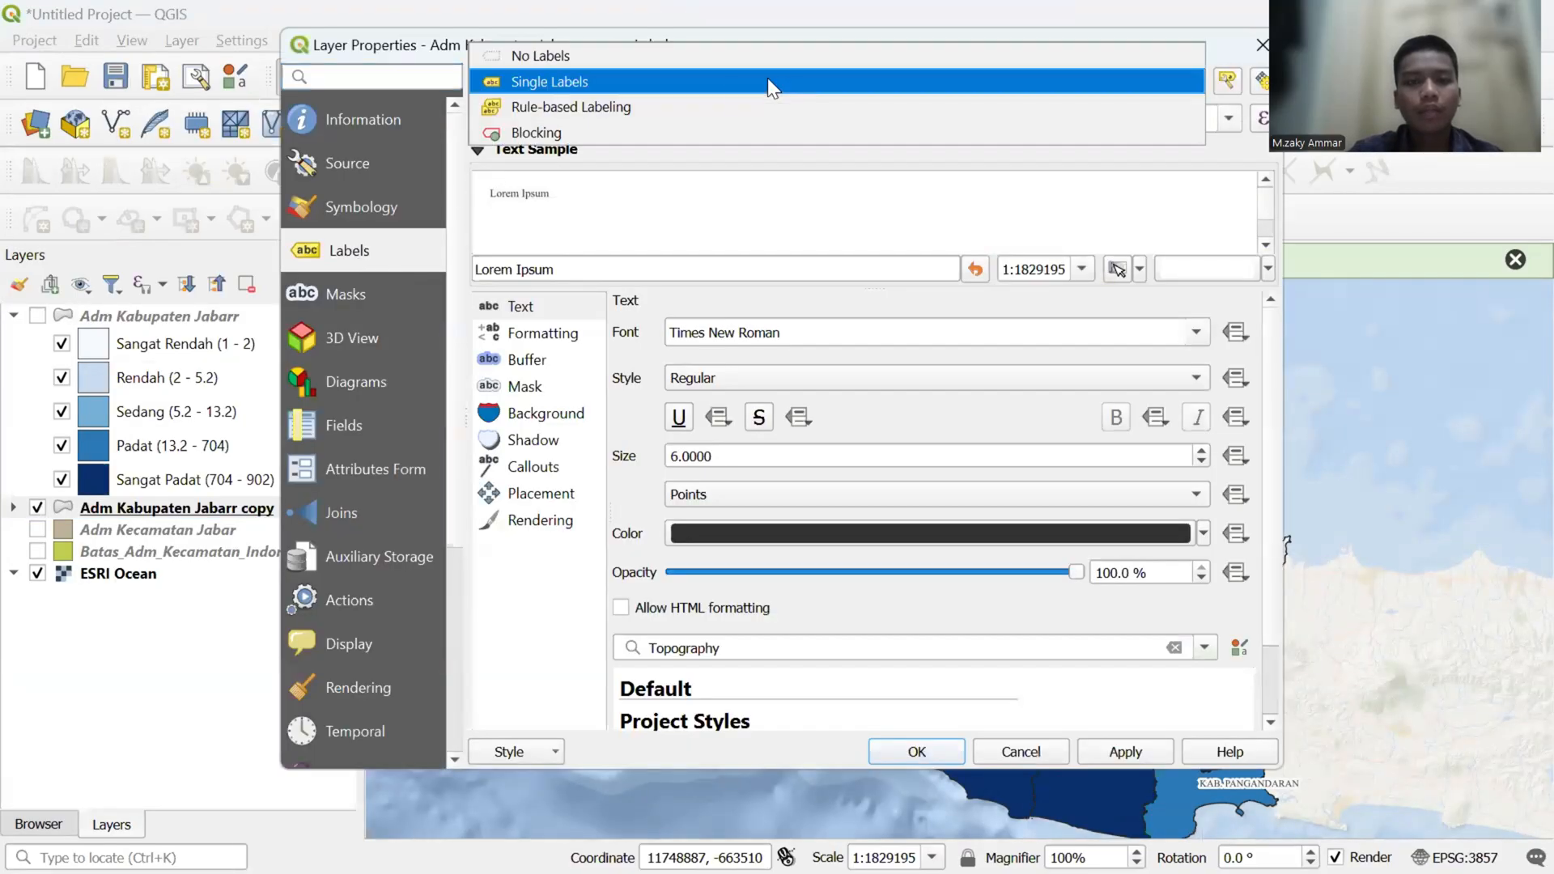
{"action": "left_click", "coordinate": [685, 64]}
- Change the copy layer's symbology from Graduated to Single Symbol, color it red and select its Simple Fill layer
{"action": "left_click", "coordinate": [388, 217]}
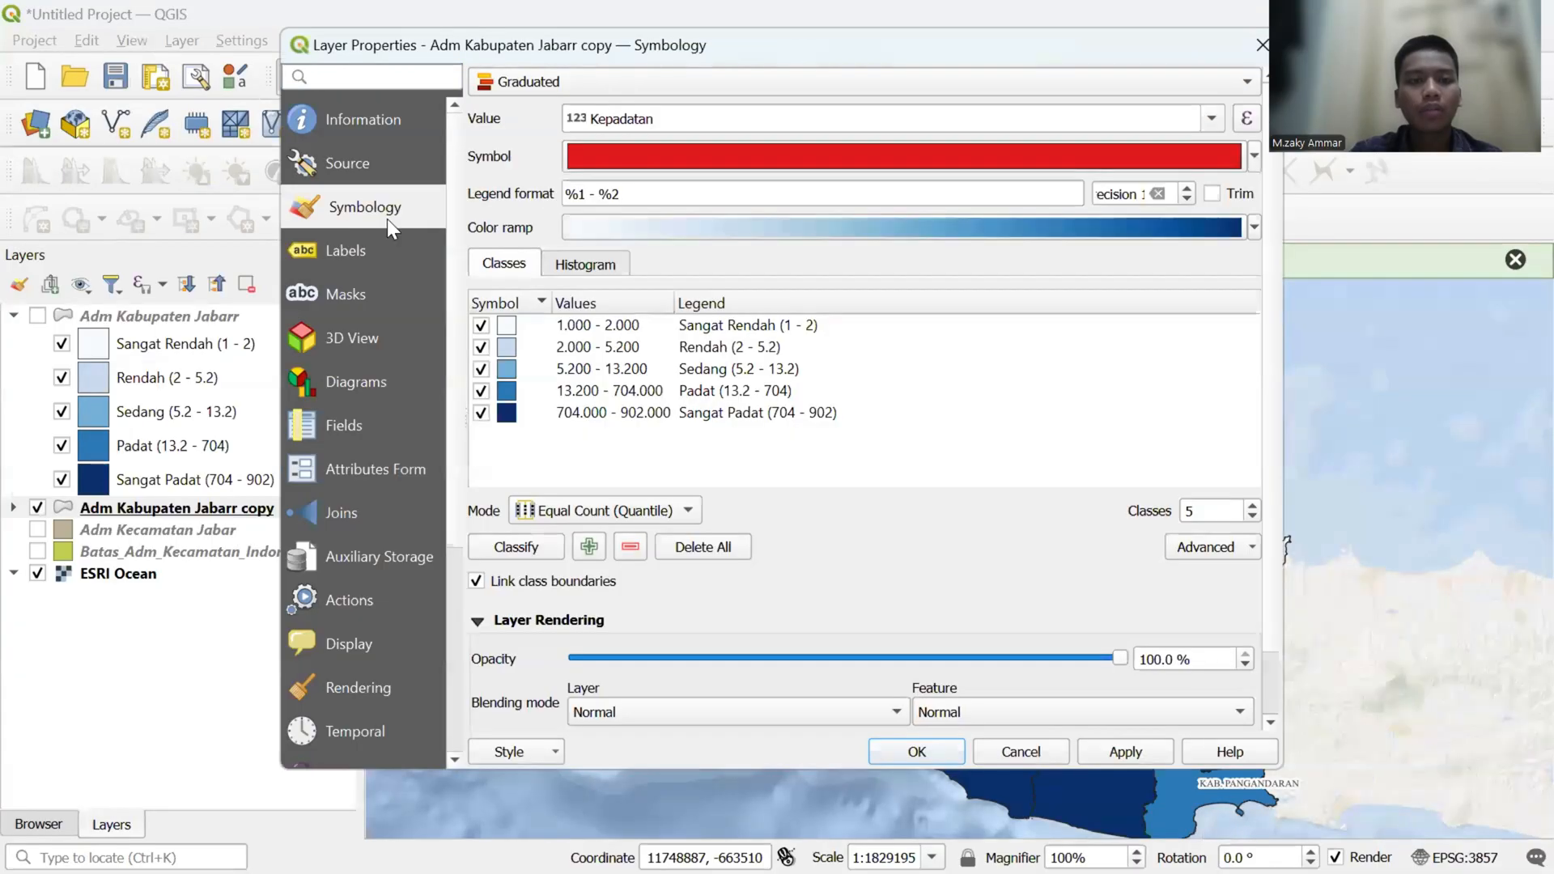
{"action": "left_click", "coordinate": [710, 87]}
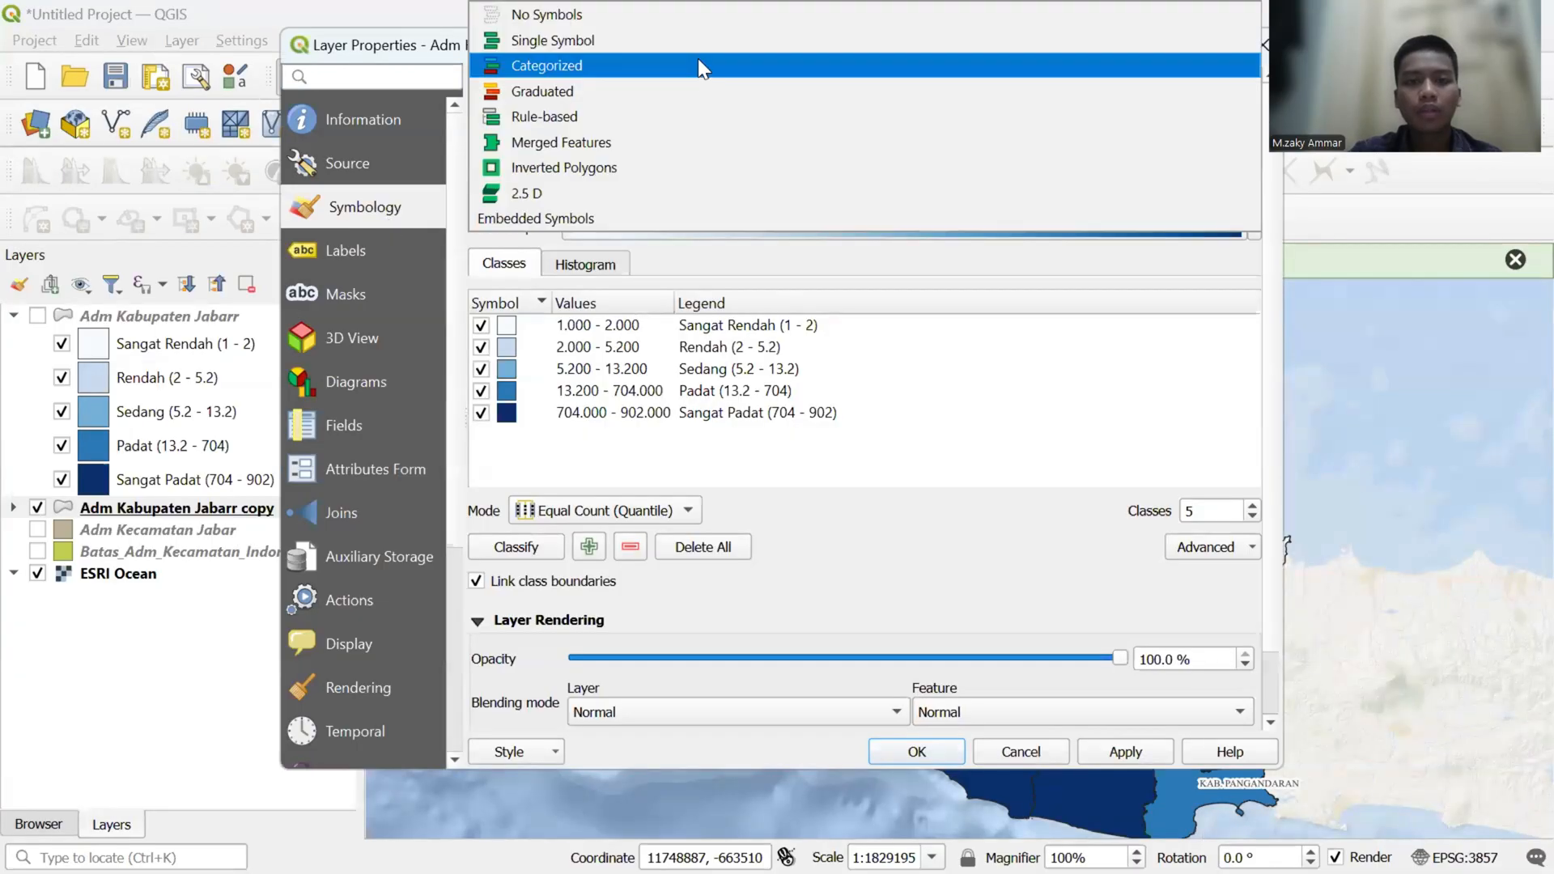
{"action": "left_click", "coordinate": [697, 37]}
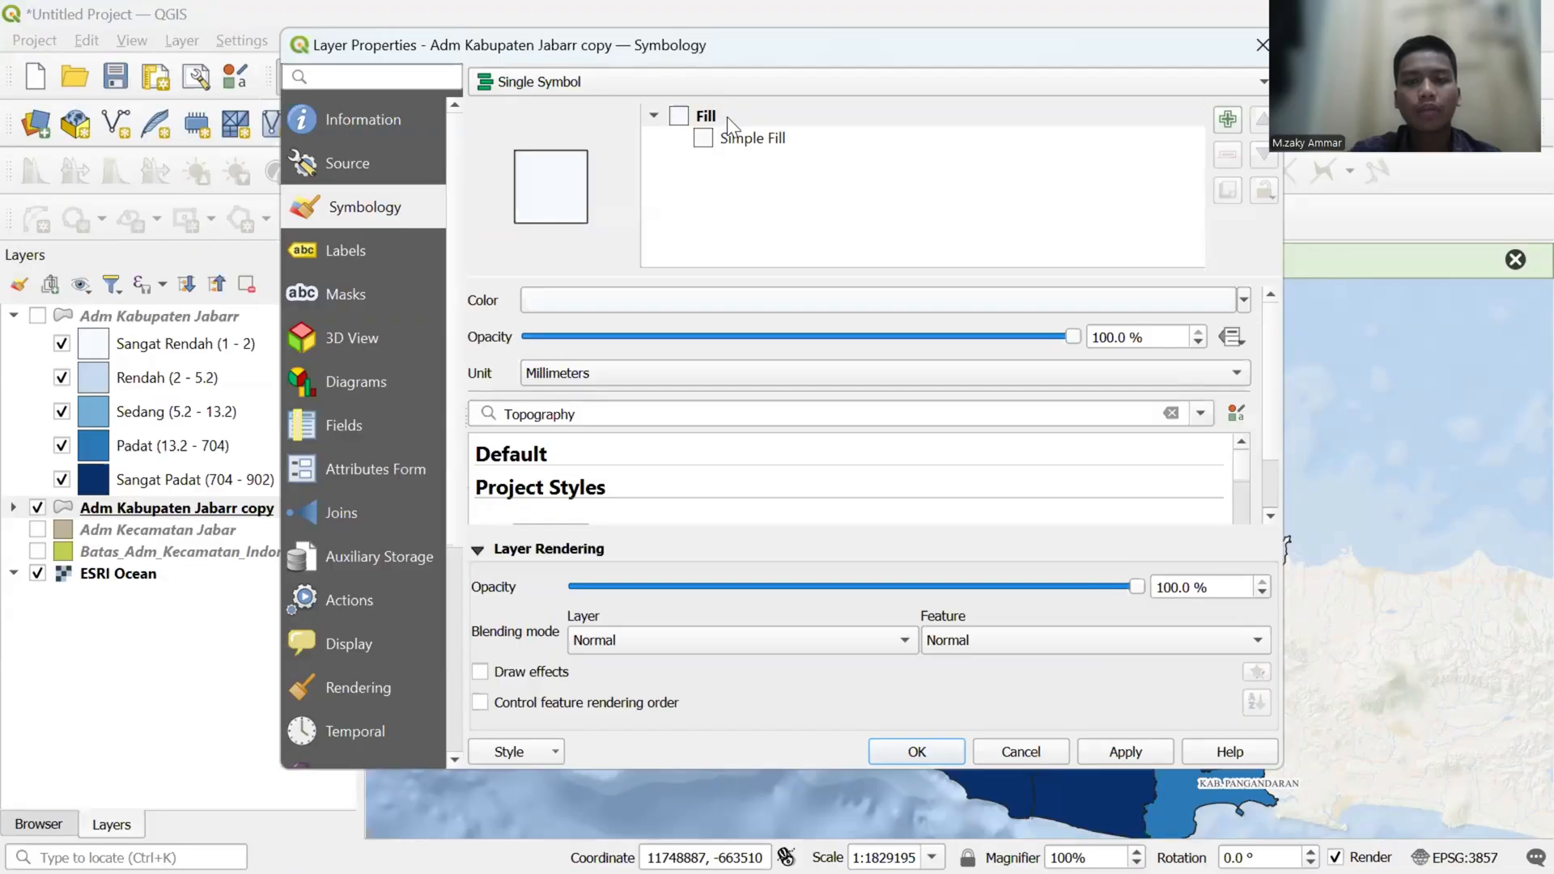
{"action": "left_click", "coordinate": [1241, 298]}
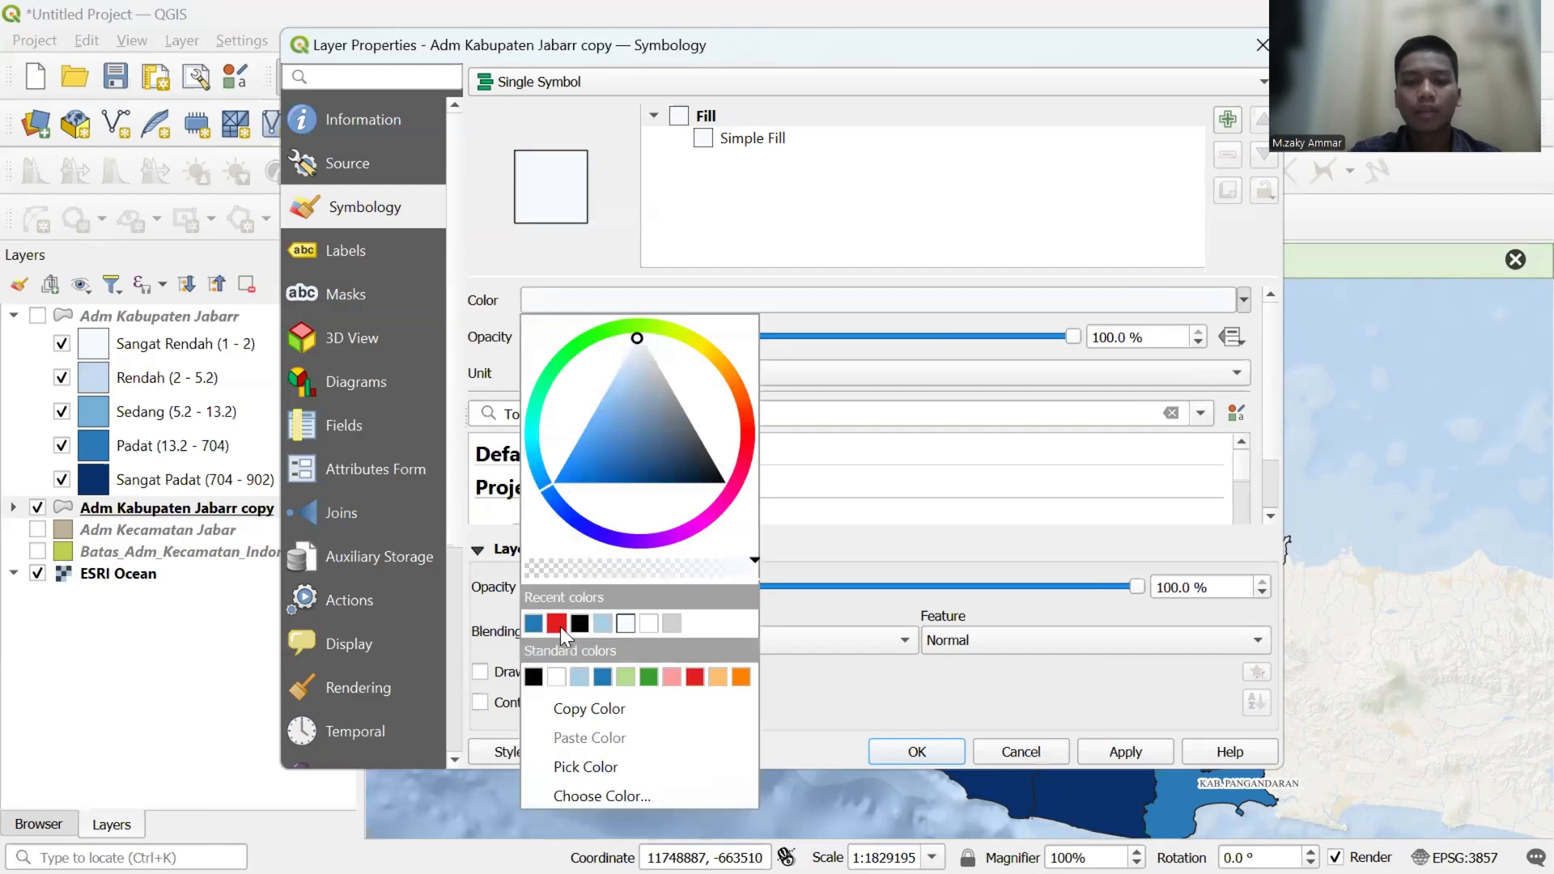
{"action": "left_click", "coordinate": [558, 624]}
{"action": "left_click", "coordinate": [809, 146]}
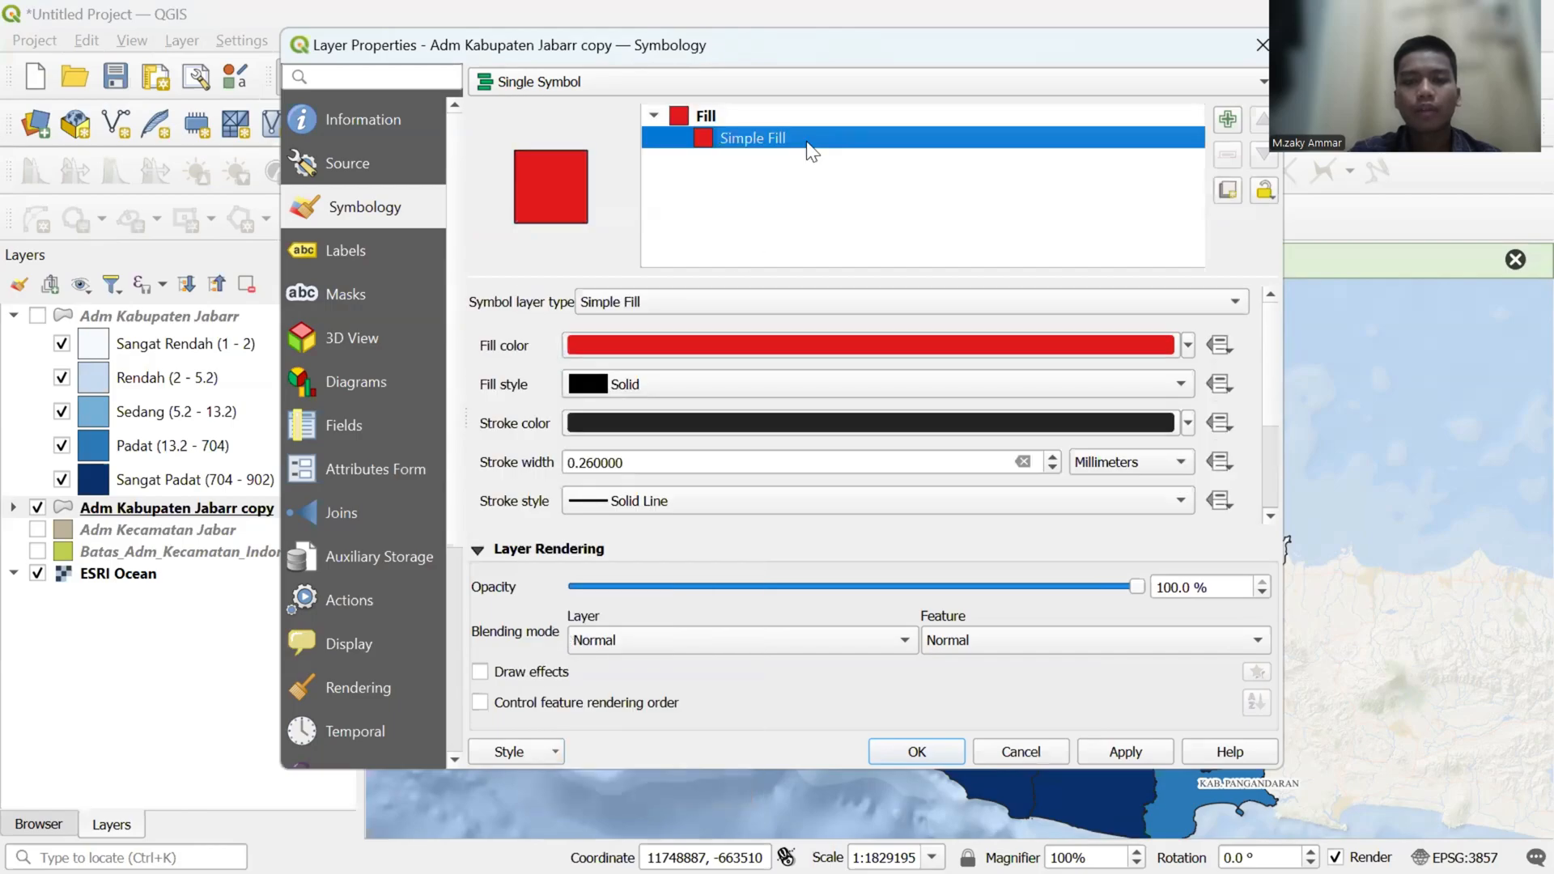
- Try the No Brush fill style on the copy layer's simple fill and restore the Solid style
{"action": "left_click", "coordinate": [1162, 384]}
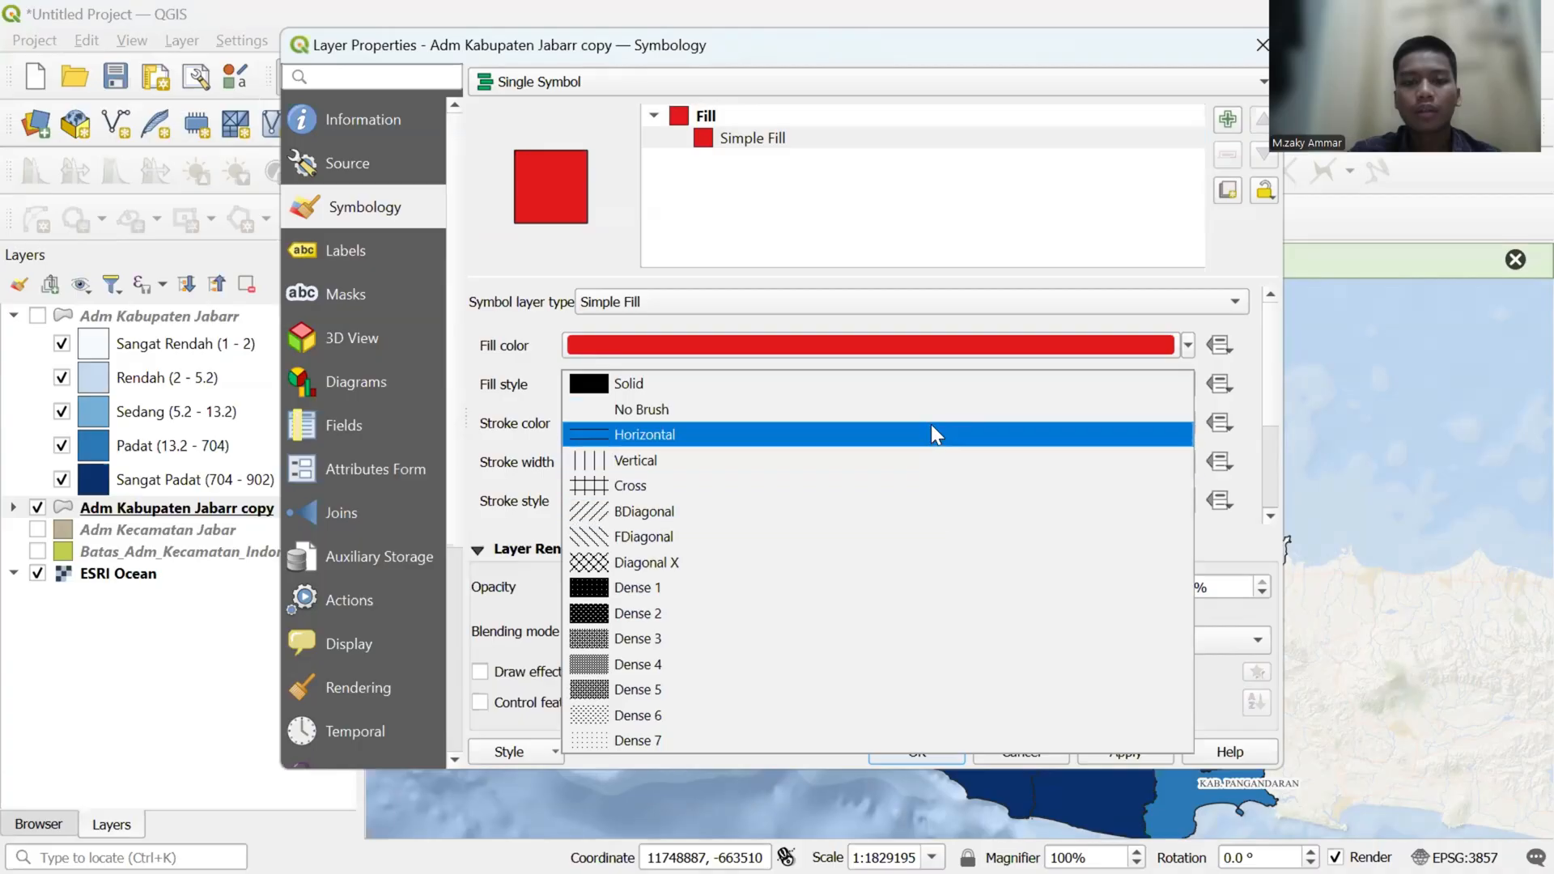
{"action": "left_click", "coordinate": [934, 416]}
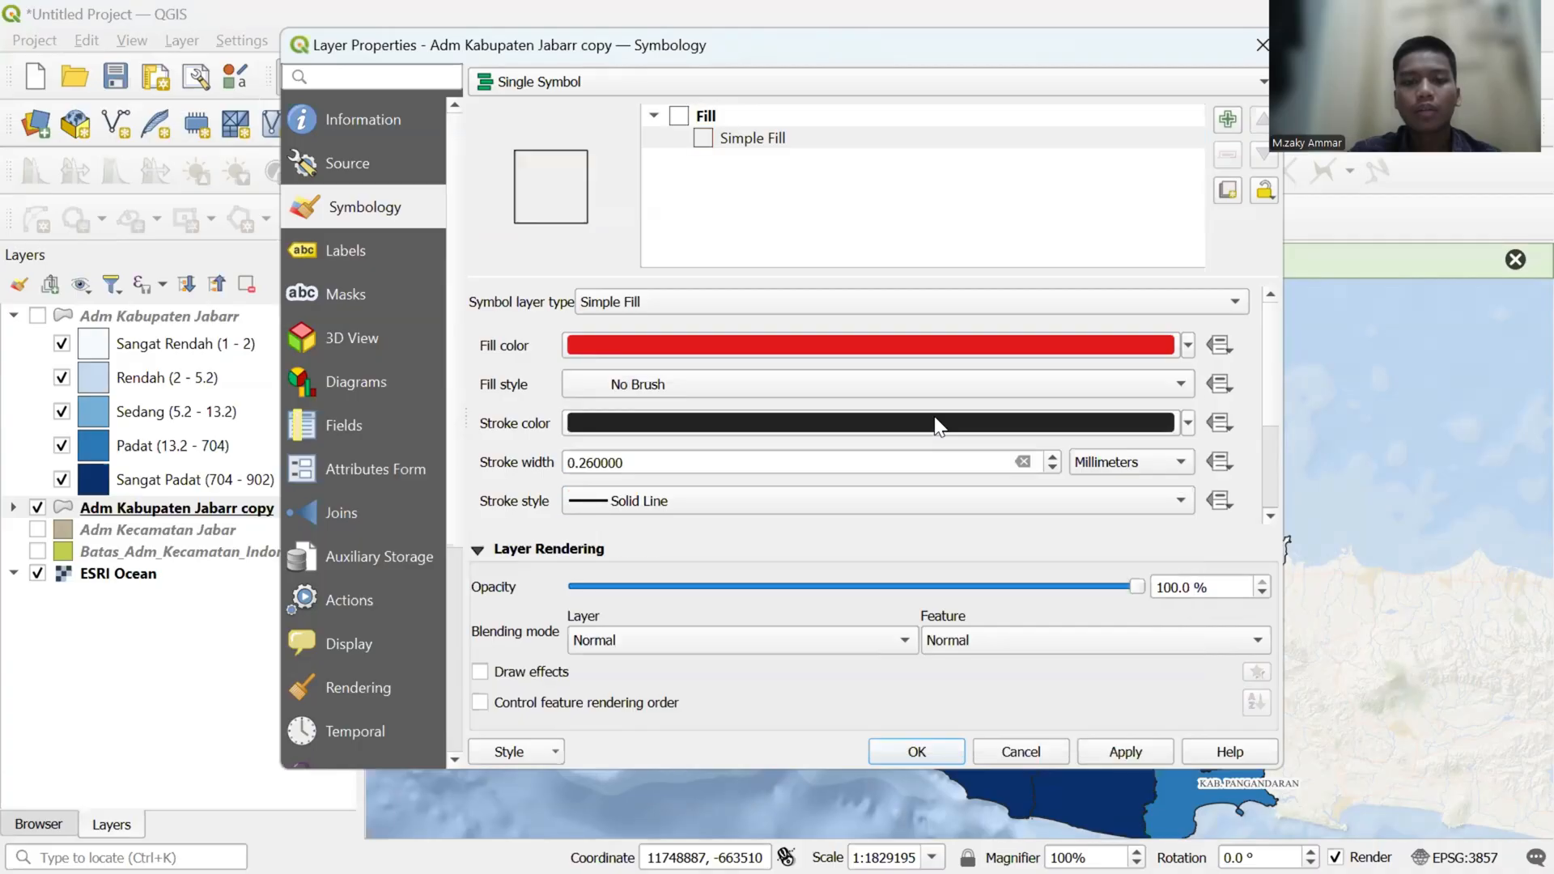
{"action": "left_click", "coordinate": [1055, 375]}
{"action": "left_click", "coordinate": [926, 361]}
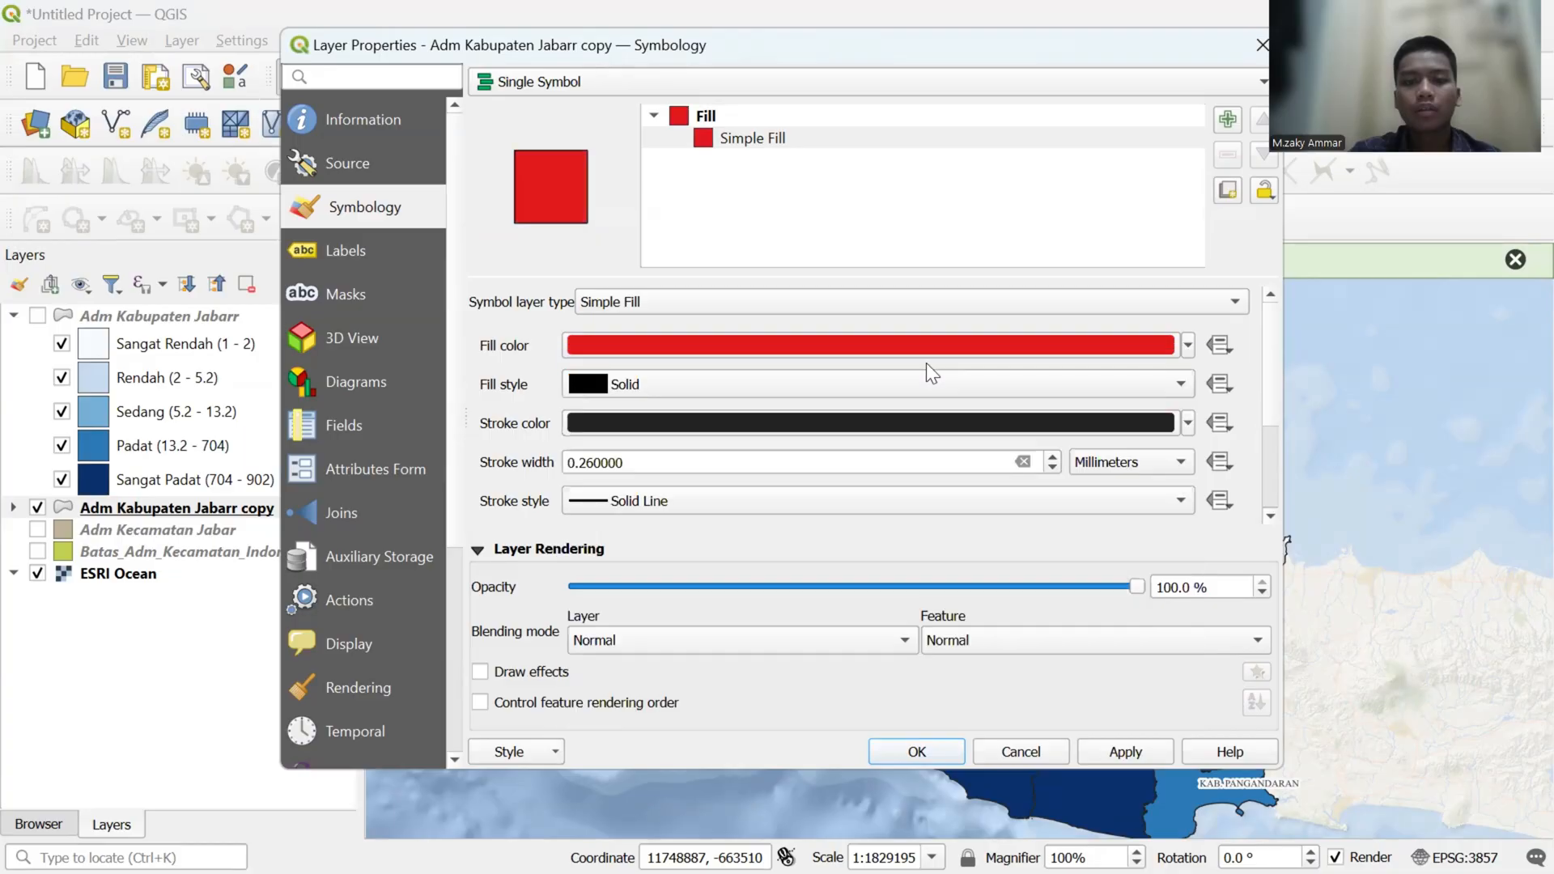
- Set the simple fill's stroke style to No Line and apply the symbology changes to Adm Kabupaten Jabarr copy
{"action": "left_click", "coordinate": [1187, 421]}
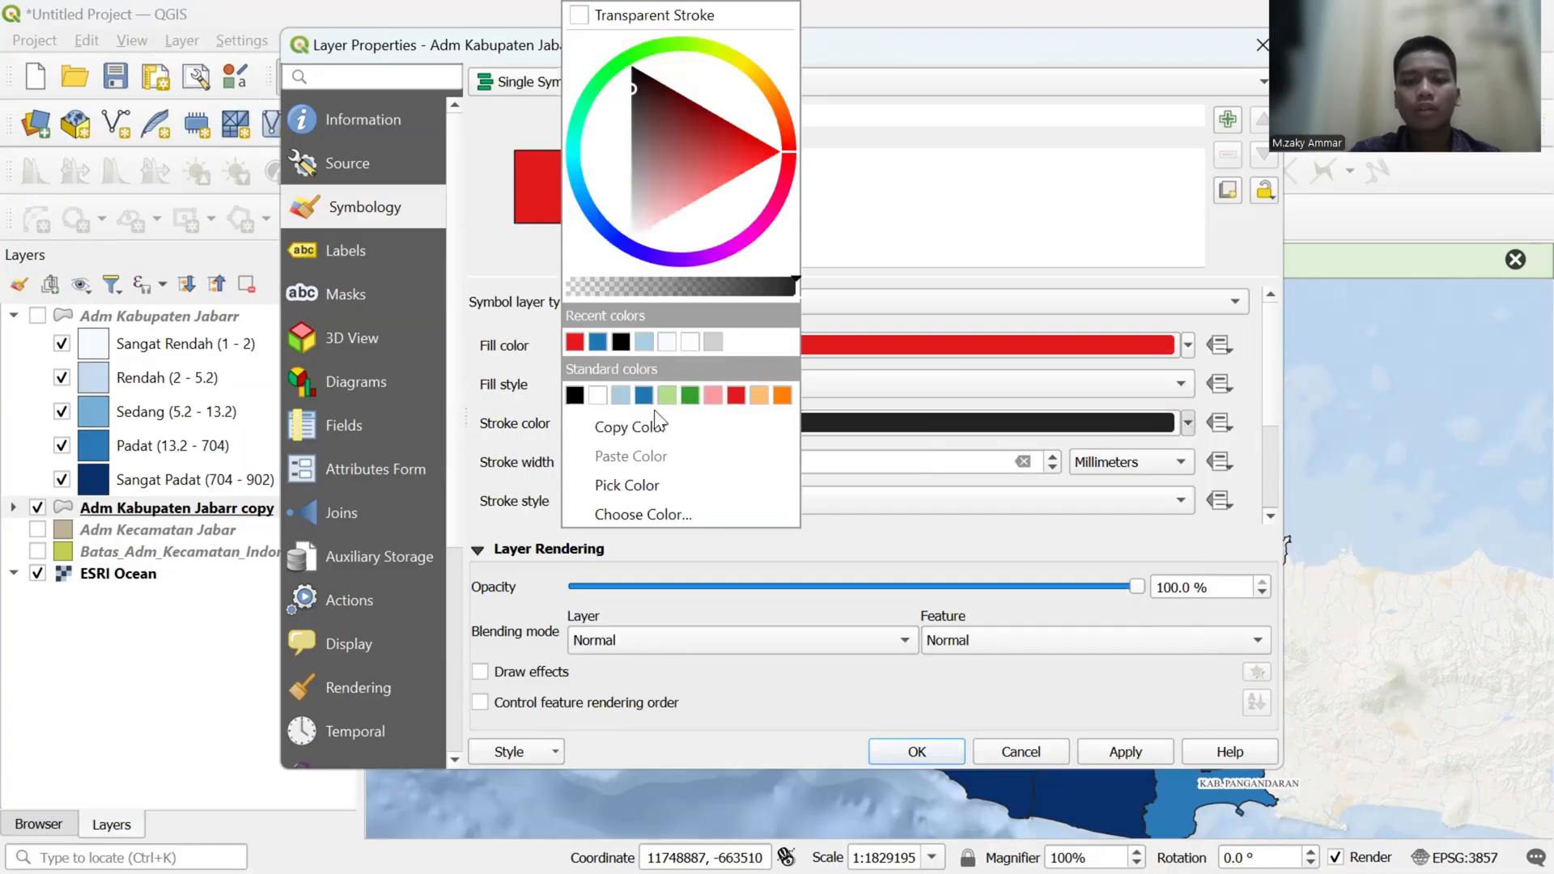
{"action": "left_click", "coordinate": [941, 410]}
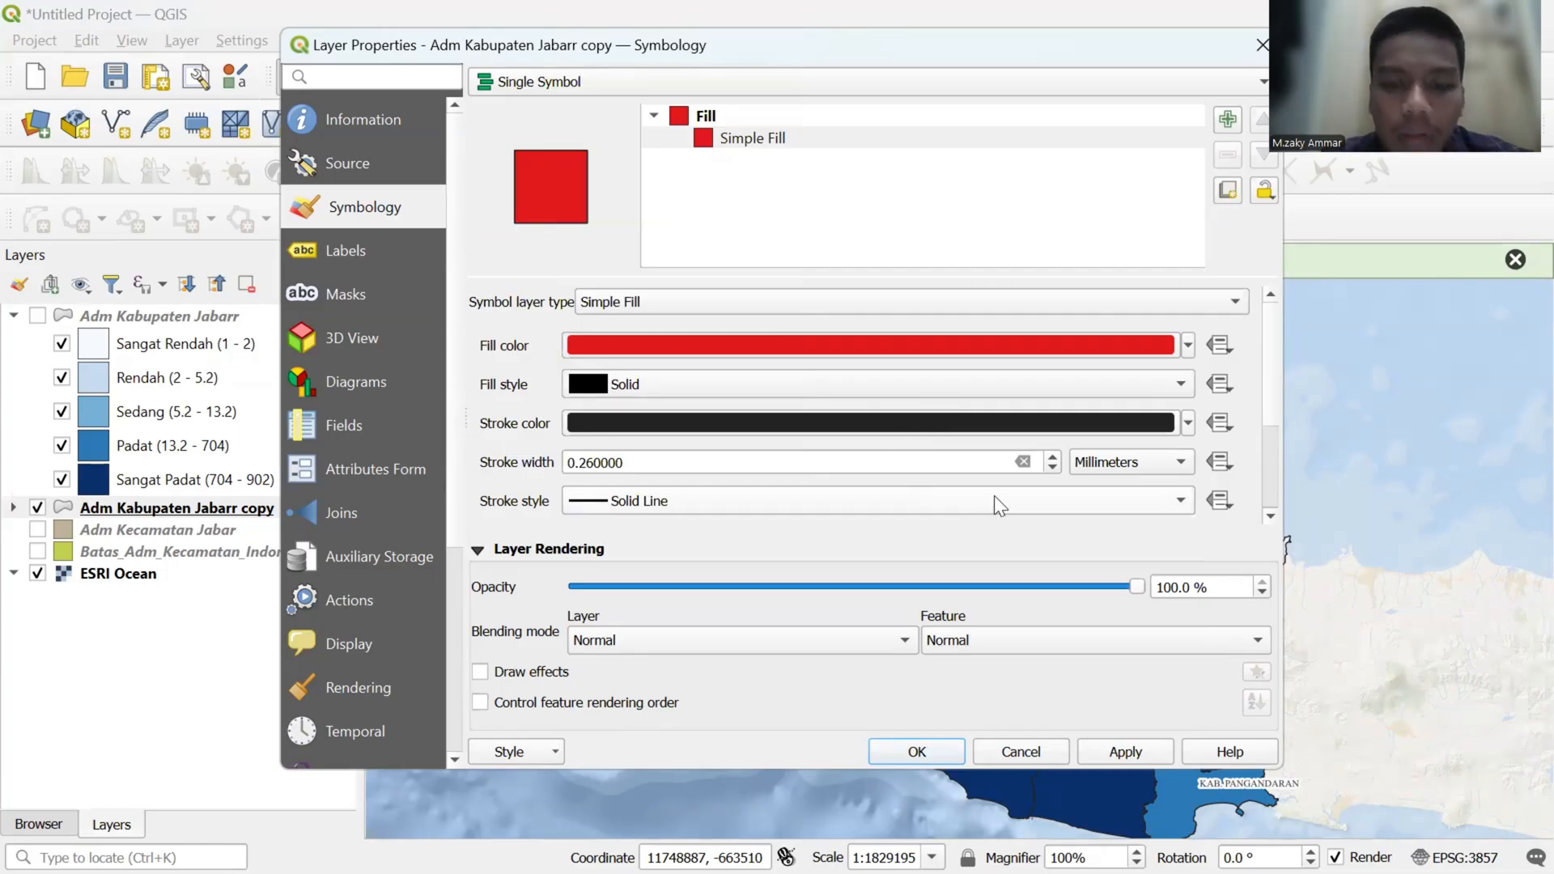
{"action": "left_click", "coordinate": [997, 524]}
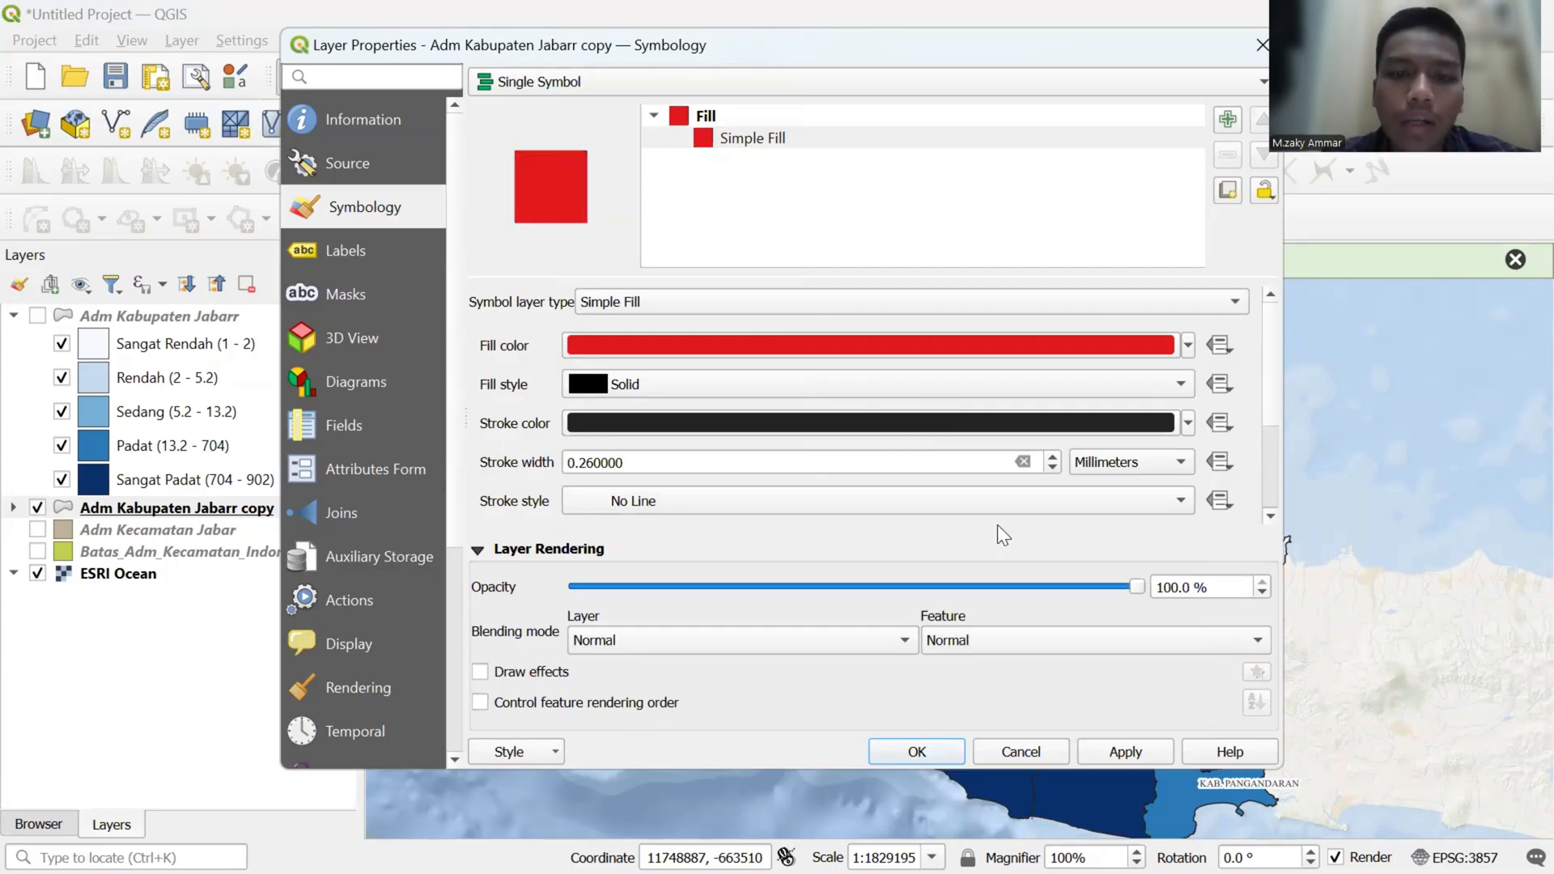
{"action": "left_click", "coordinate": [1112, 748]}
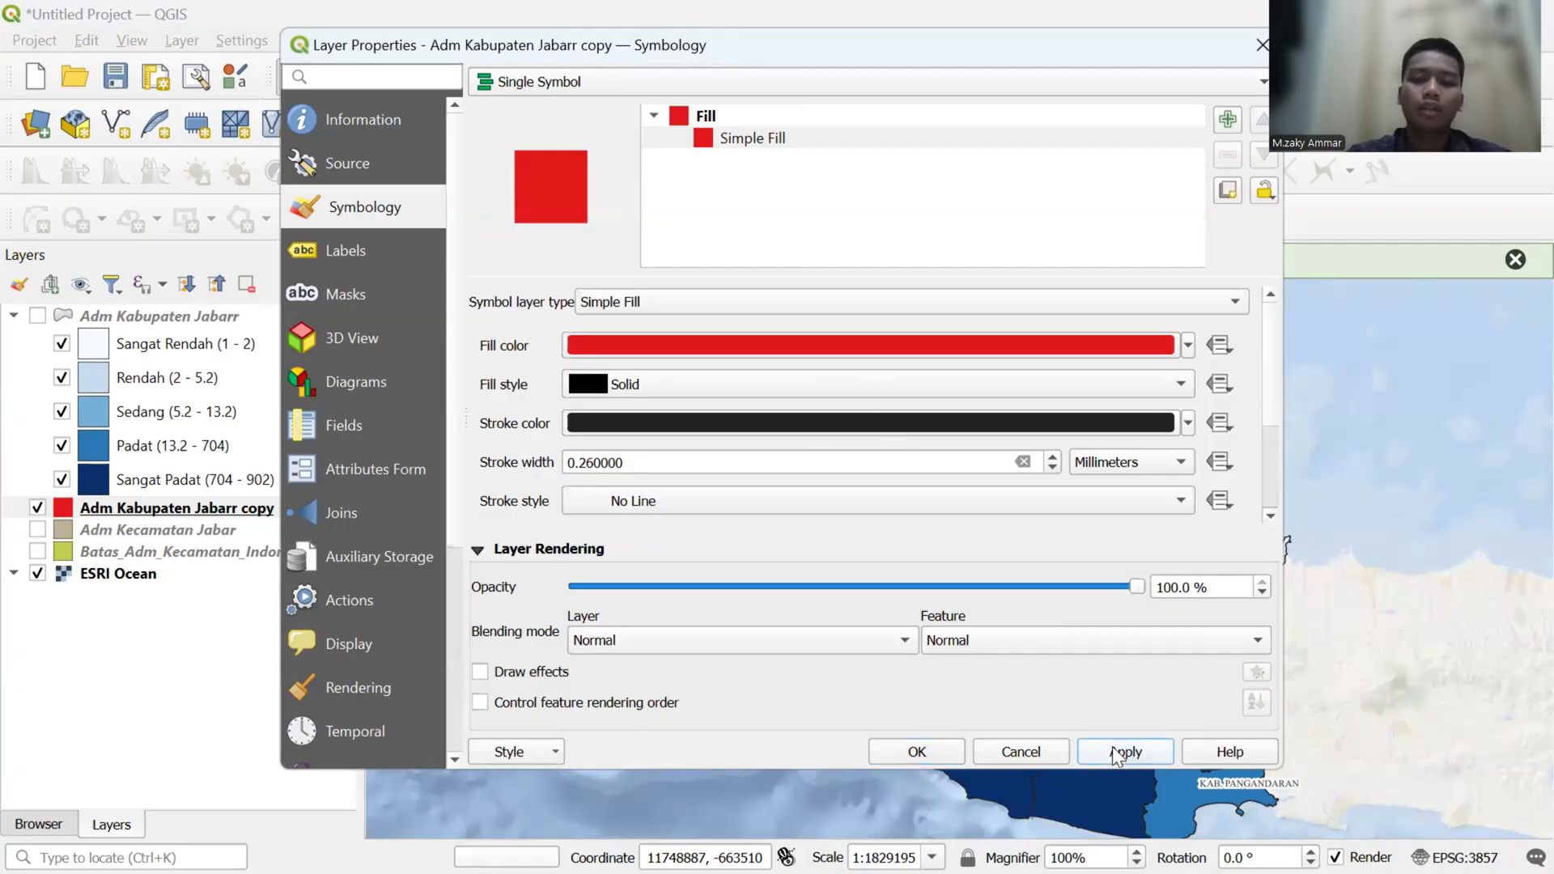
{"action": "left_click", "coordinate": [923, 741]}
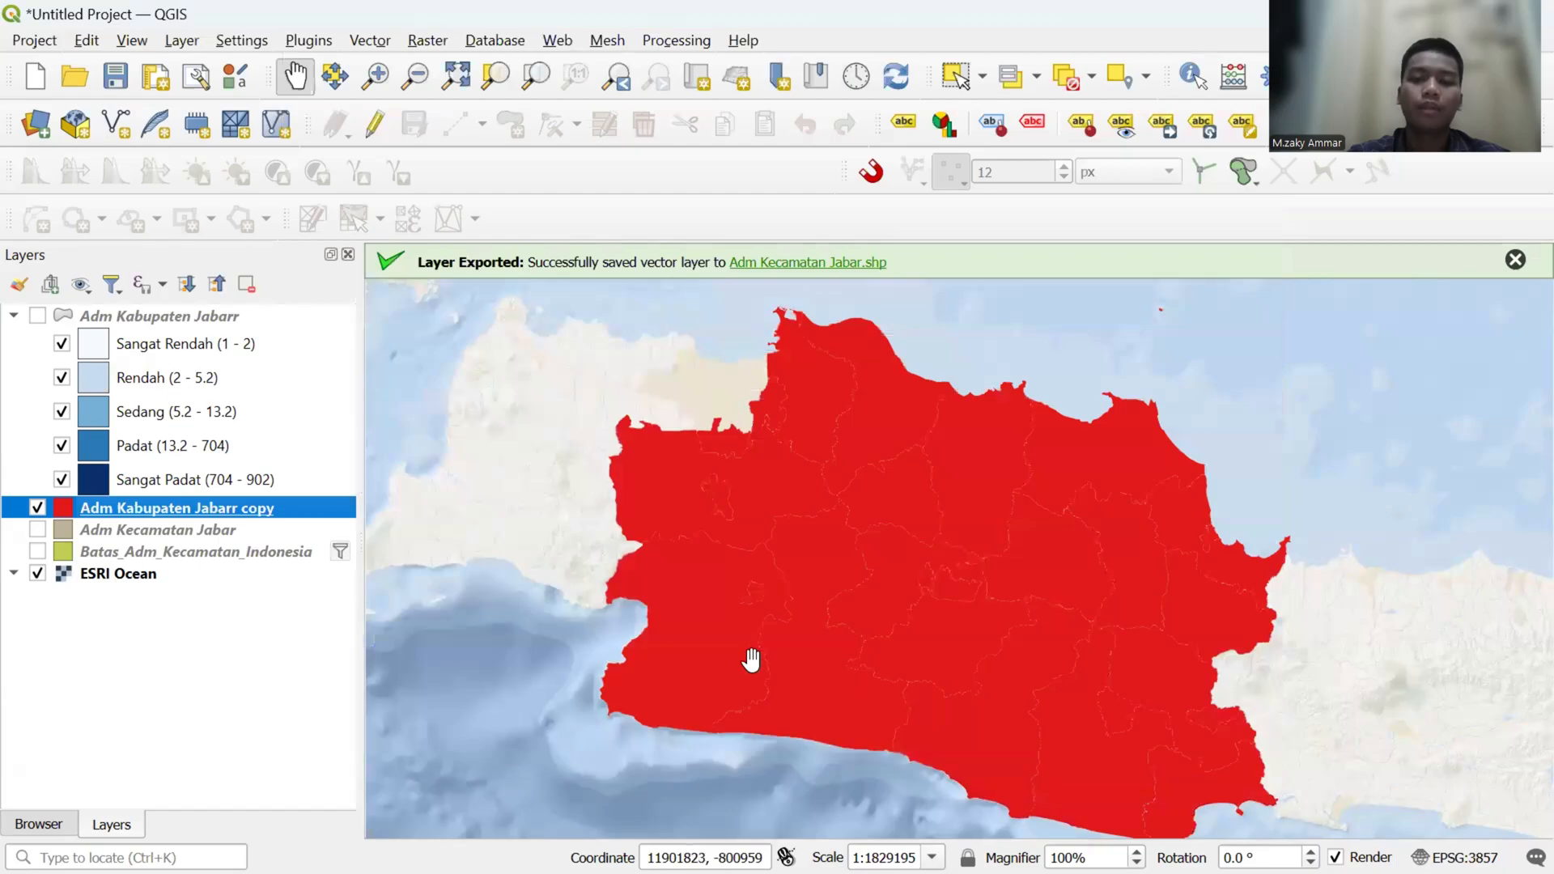
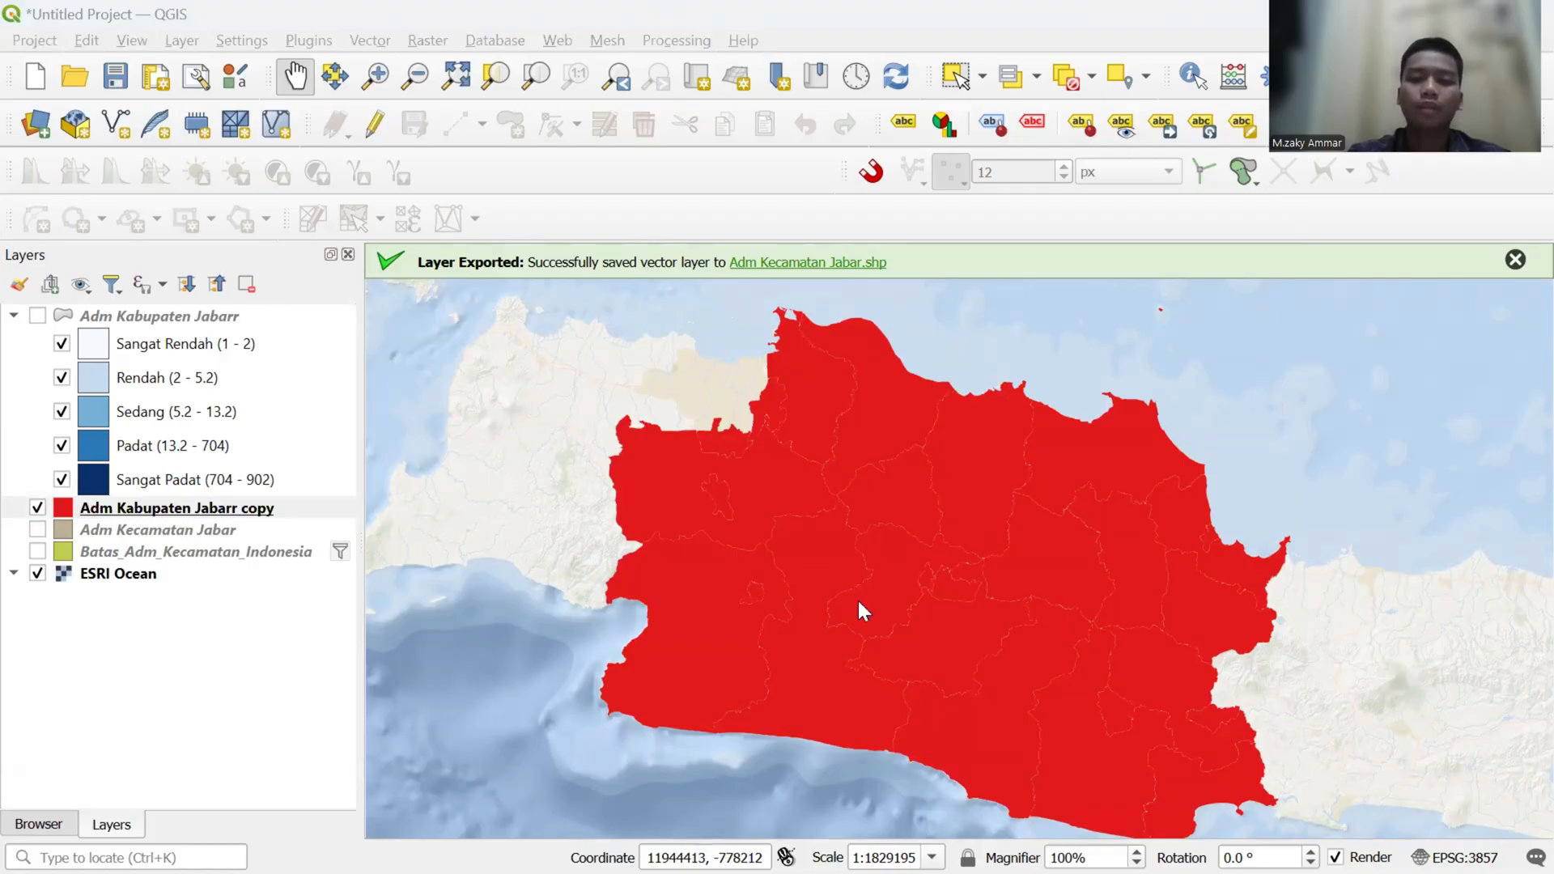
- Switch to the print layout and add a second map of about 88 by 43 mm in the empty area below the legend
{"action": "key", "text": "super+Tab"}
{"action": "left_click", "coordinate": [912, 253]}
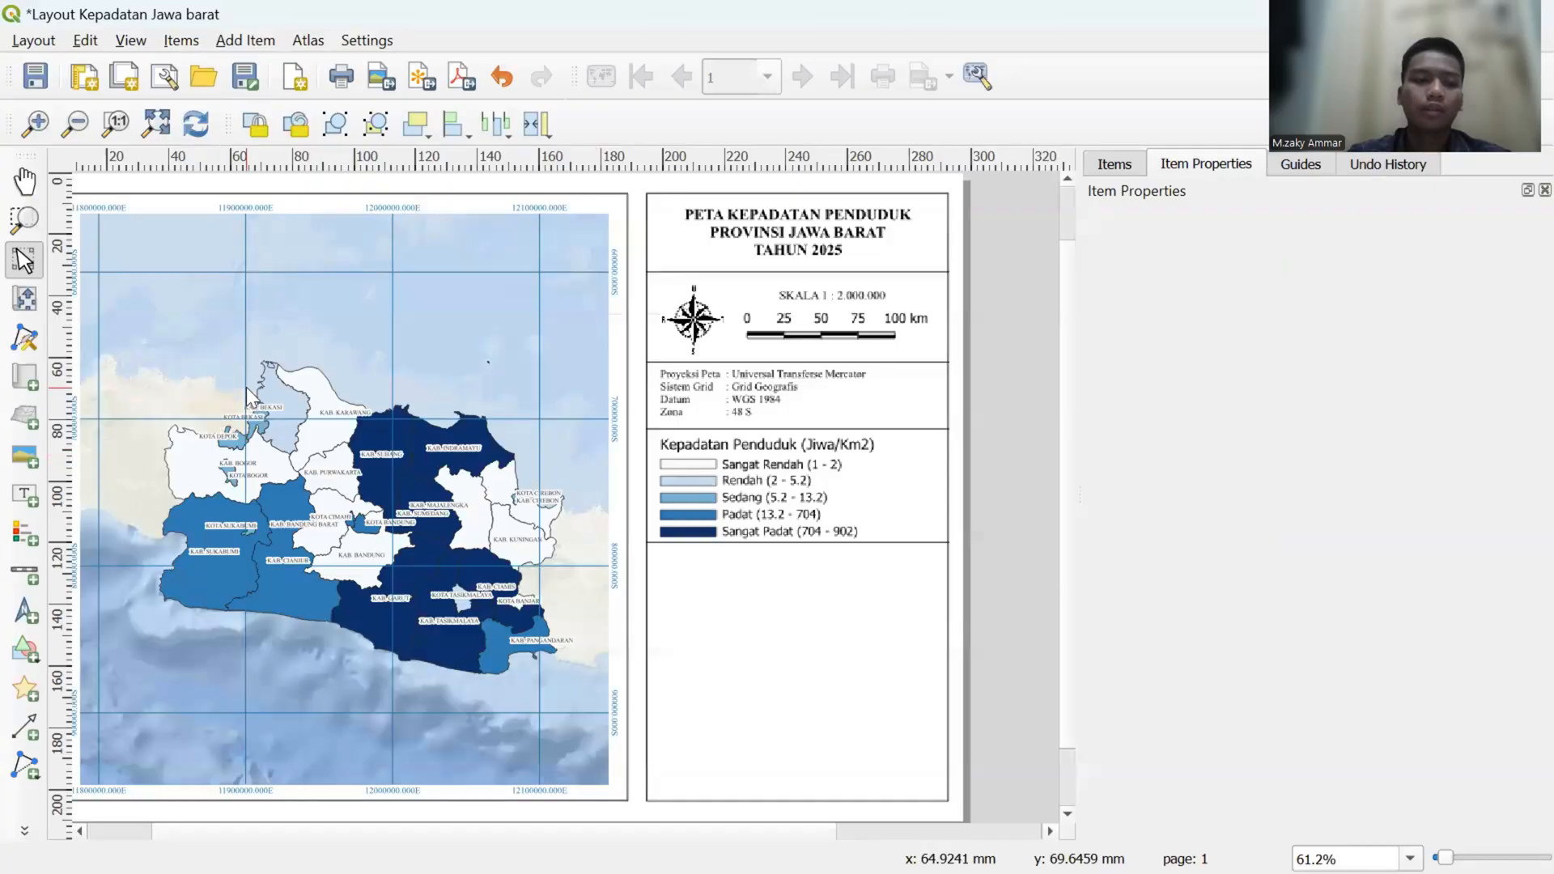
{"action": "left_click", "coordinate": [29, 382]}
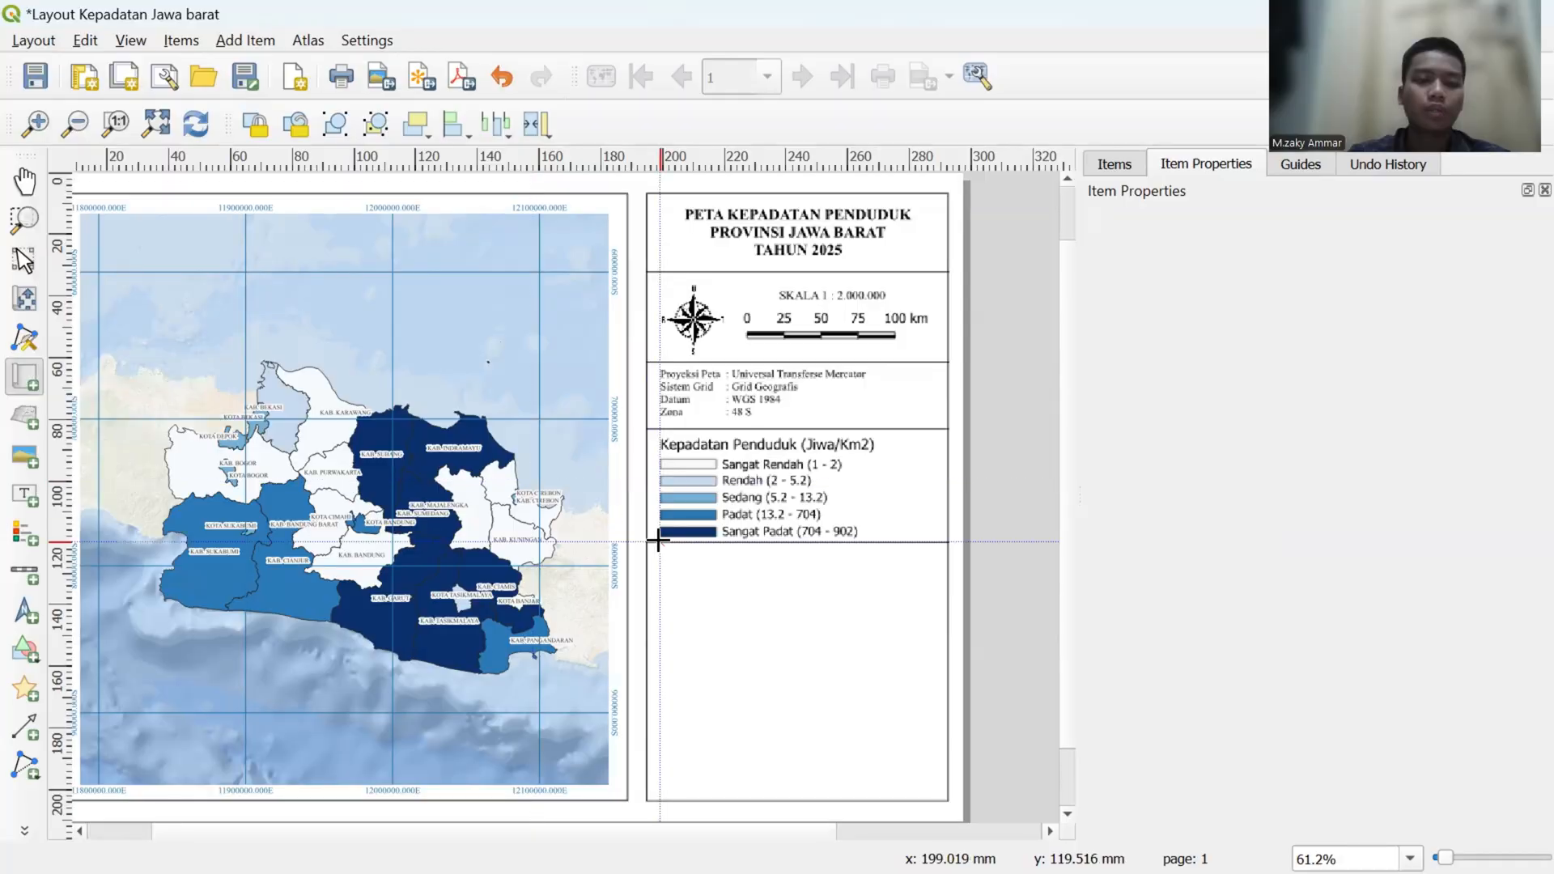
{"action": "left_click_drag", "start_coordinate": [660, 556], "coordinate": [933, 688]}
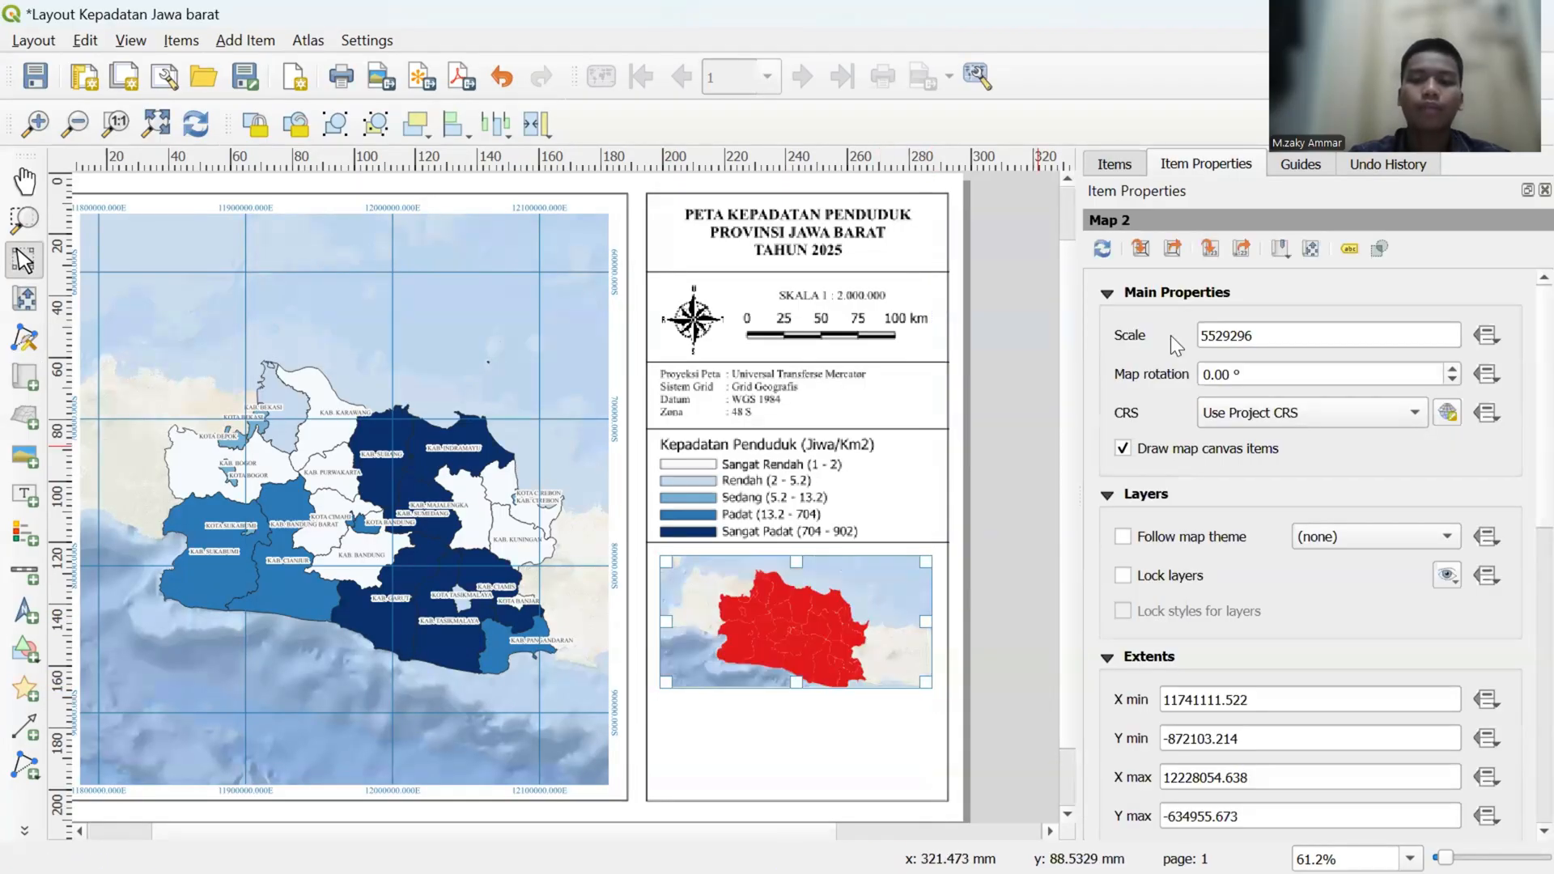
- Set the new inset map's scale to 80000000
{"action": "left_click", "coordinate": [1265, 331]}
{"action": "key", "text": "BackSpace"}
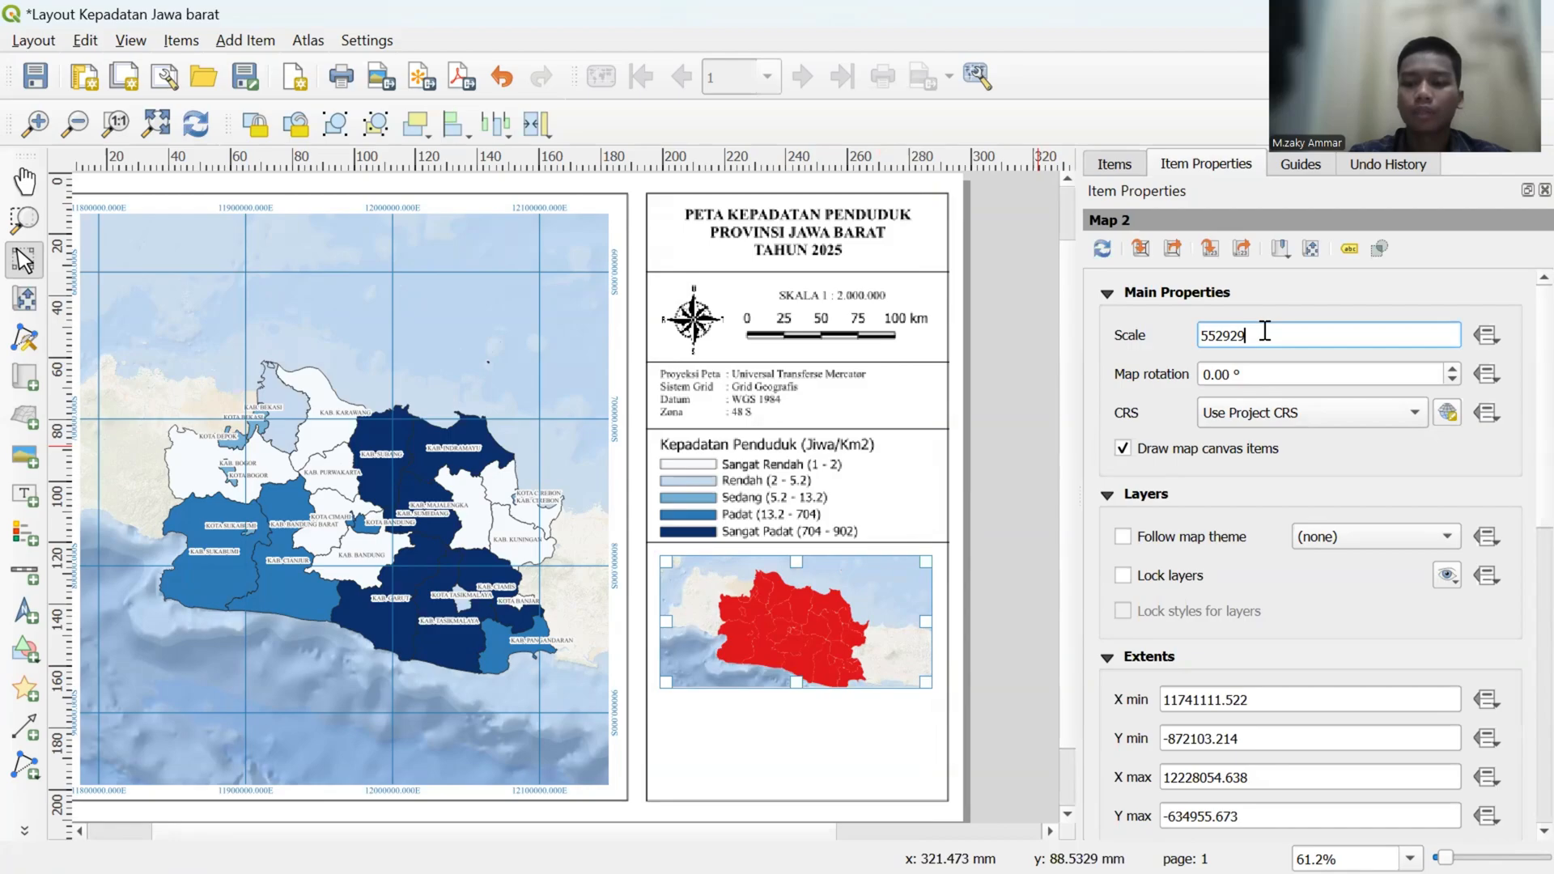
{"action": "key", "text": "BackSpace"}
{"action": "key", "text": "BackSpace"}
{"action": "key", "text": "BackSpace"}
{"action": "key", "text": "BackSpace"}
{"action": "key", "text": "BackSpace"}
{"action": "key", "text": "BackSpace"}
{"action": "type", "text": "80"}
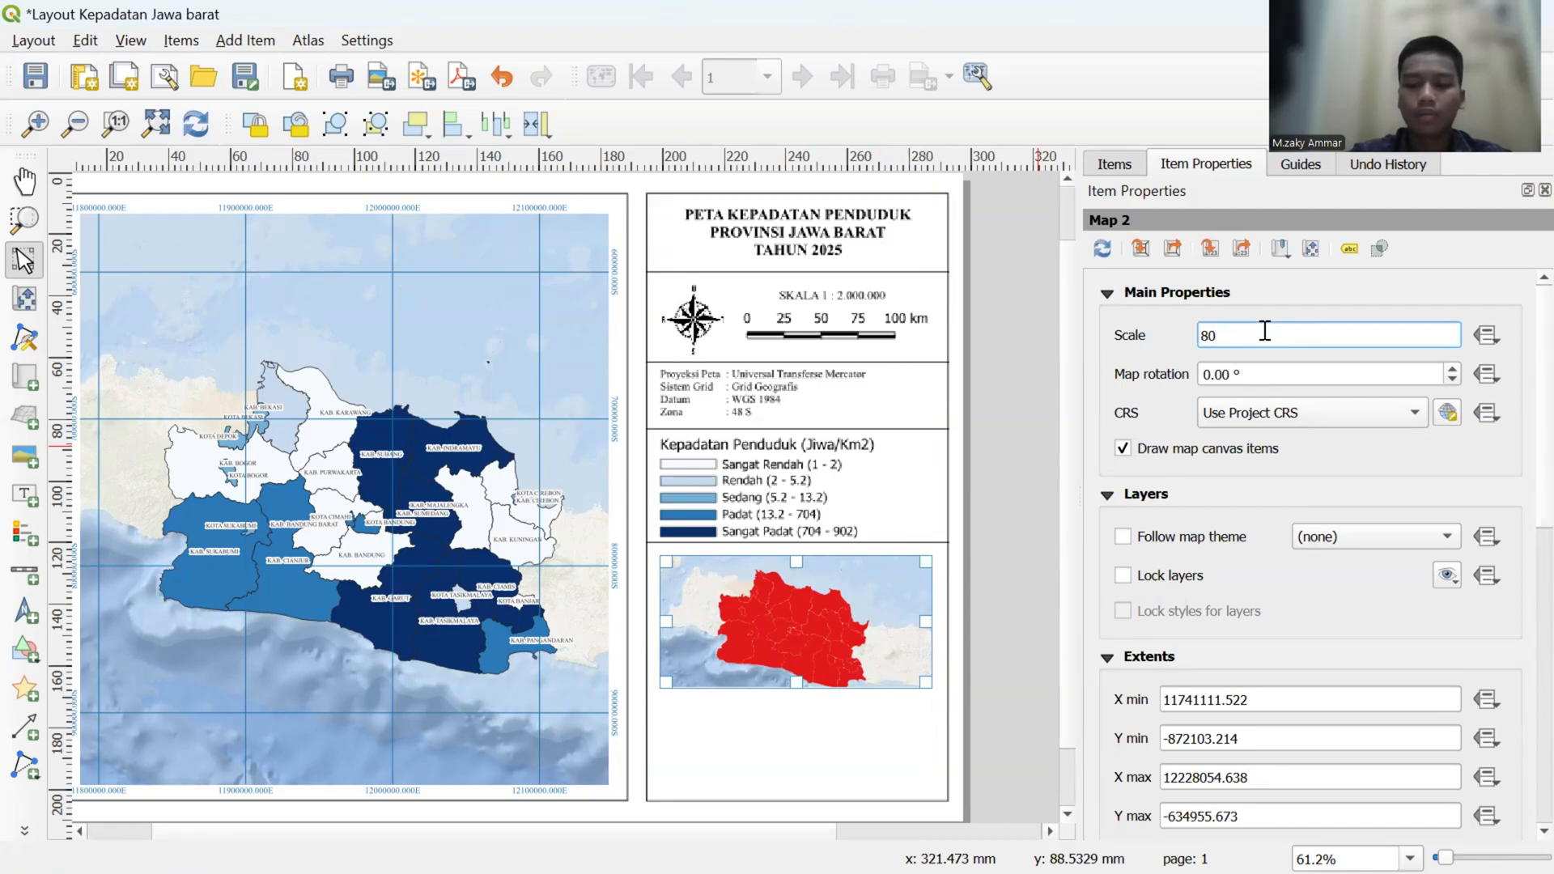
{"action": "type", "text": ".000"}
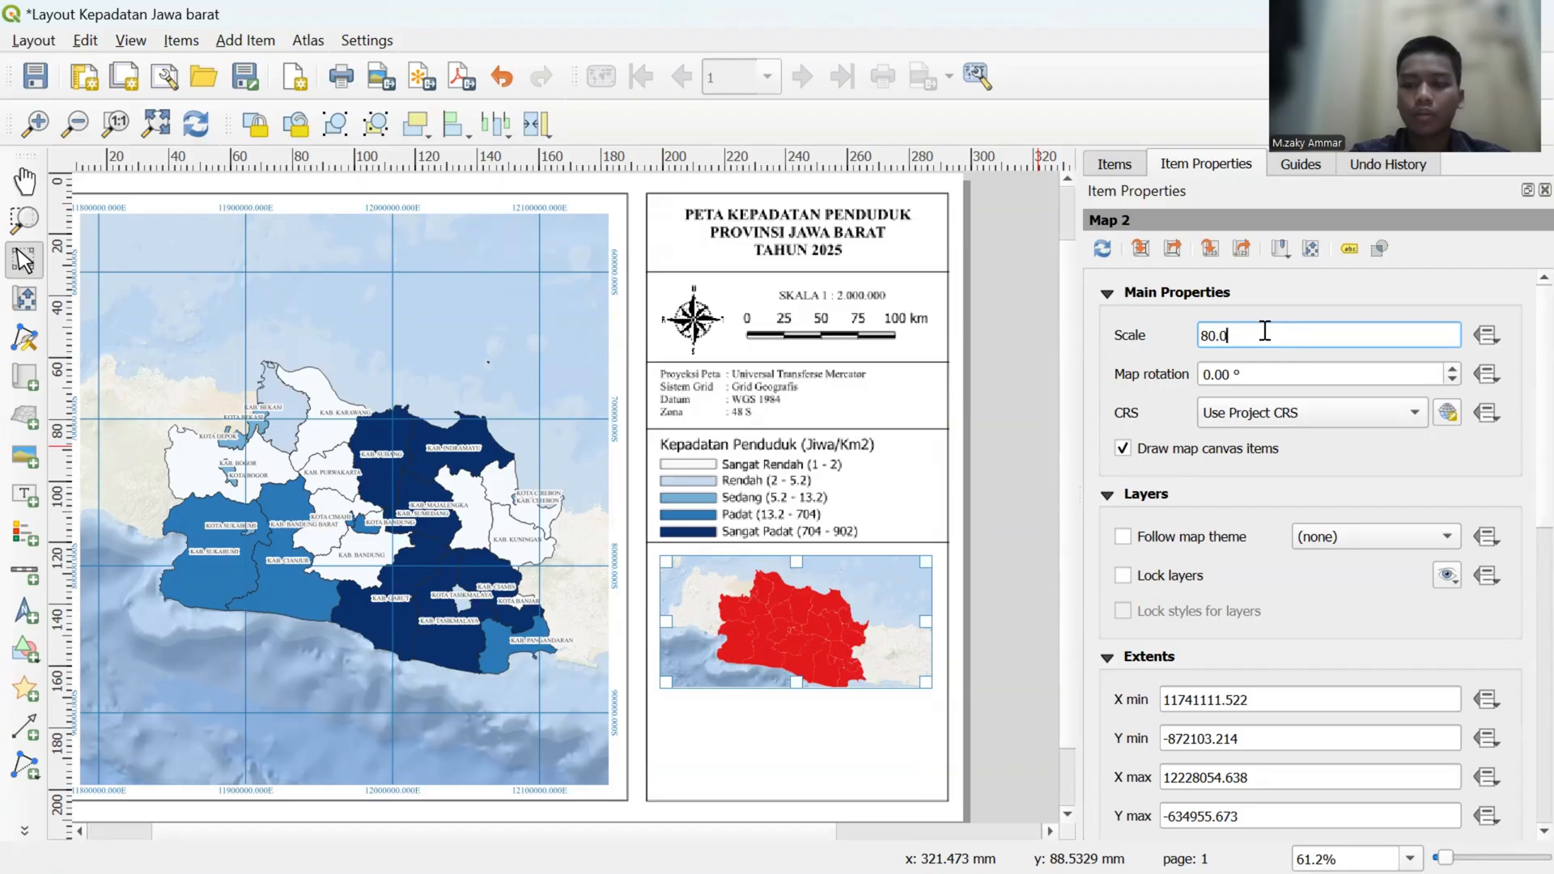
{"action": "type", "text": "00"}
{"action": "key", "text": "Return"}
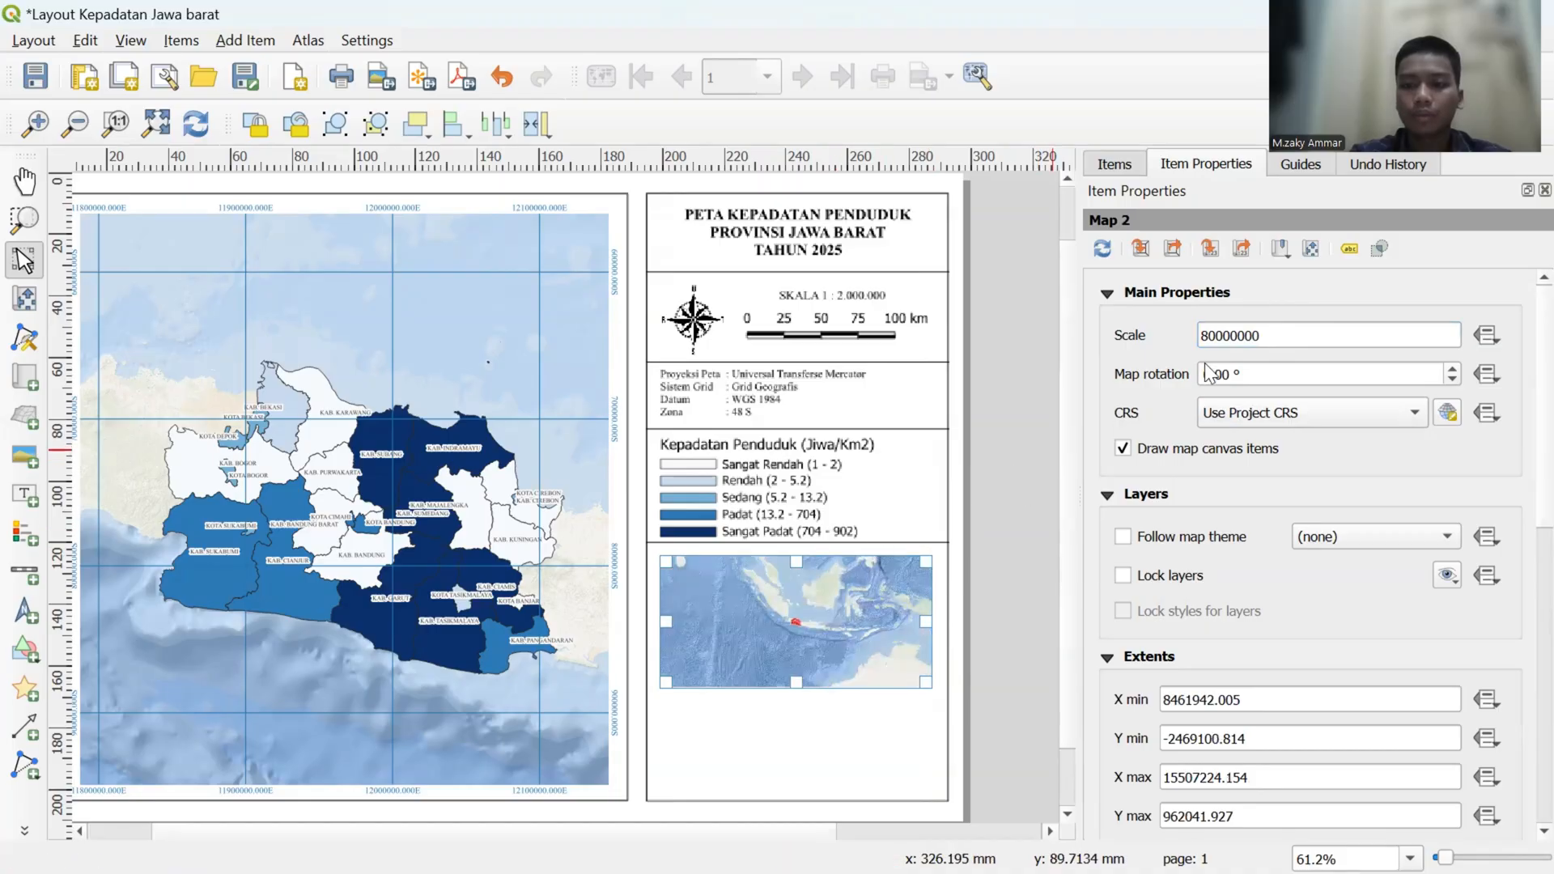
- Try a scale of 70000000 on the inset map and settle on 60000000
{"action": "left_click", "coordinate": [1212, 340]}
{"action": "key", "text": "BackSpace"}
{"action": "type", "text": "7"}
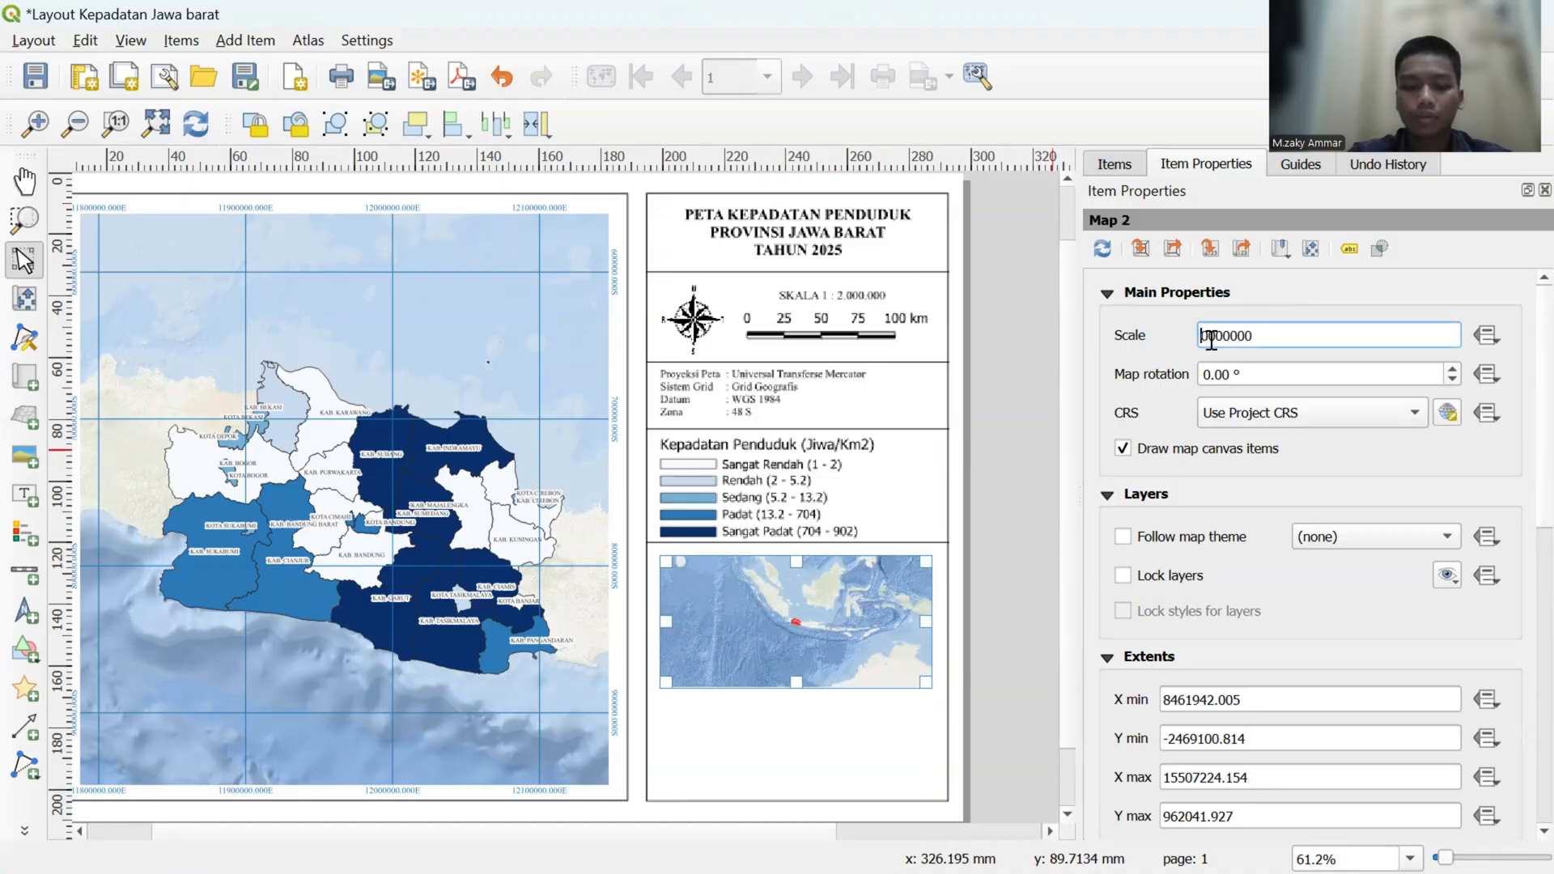
{"action": "key", "text": "Return"}
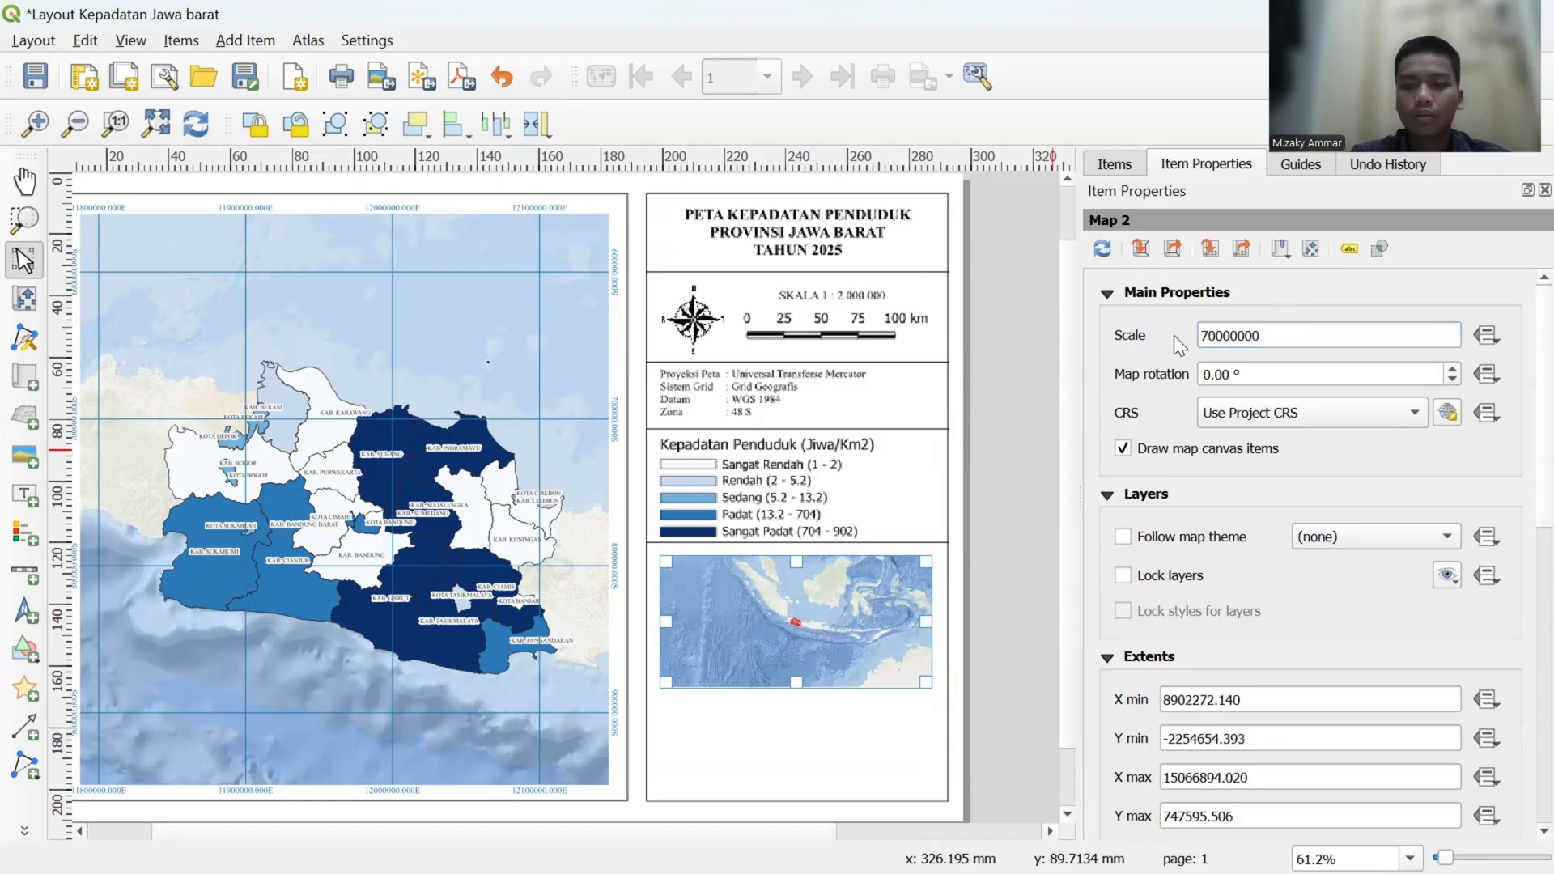
{"action": "left_click", "coordinate": [1210, 335]}
{"action": "key", "text": "BackSpace"}
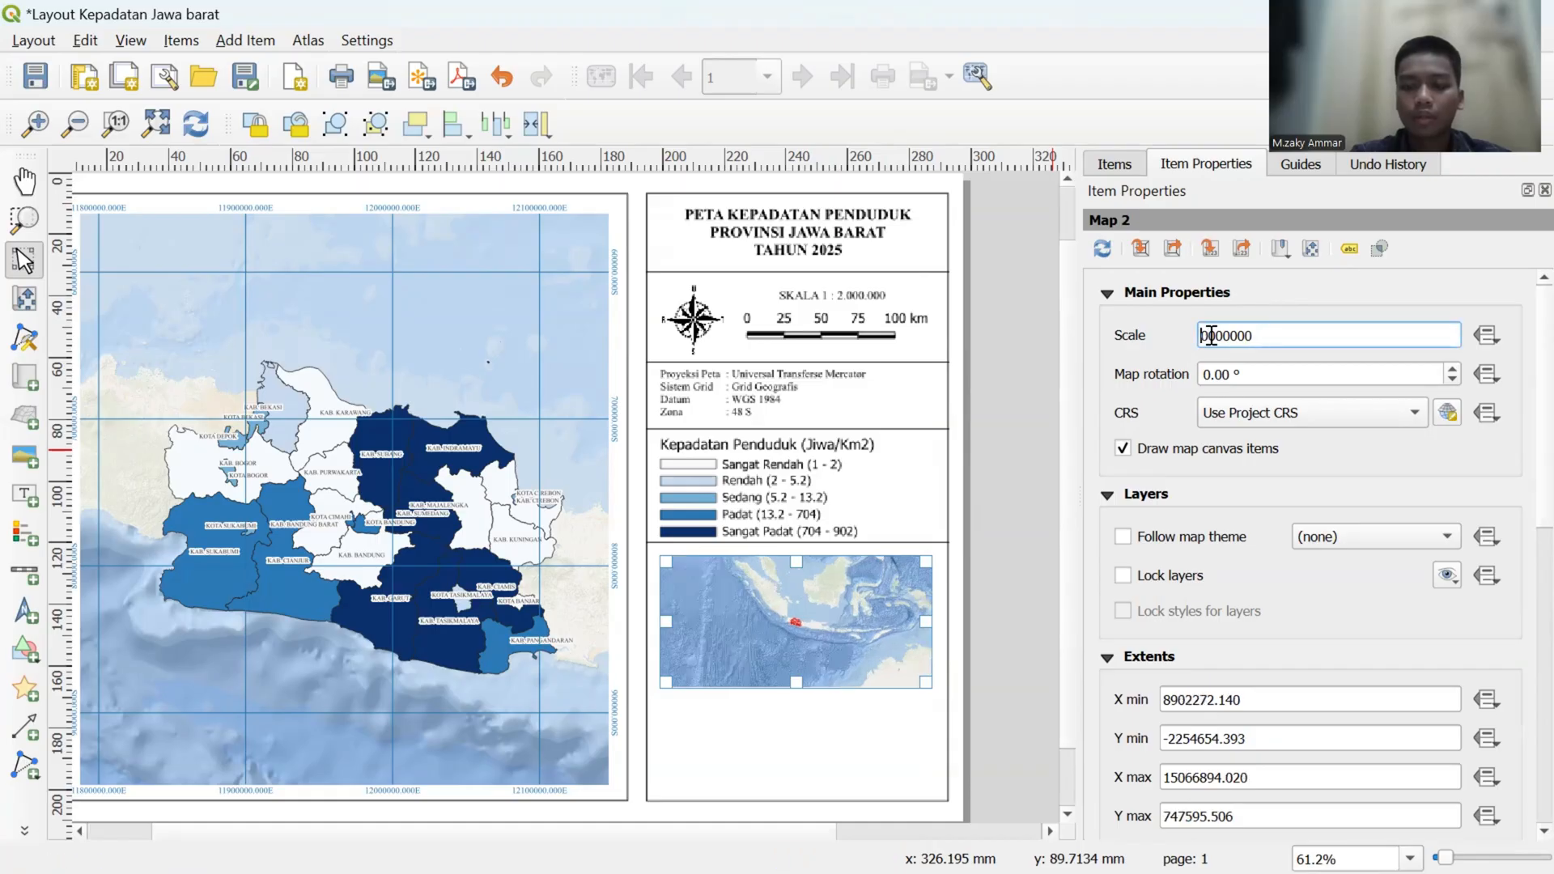
{"action": "type", "text": "6"}
{"action": "key", "text": "Return"}
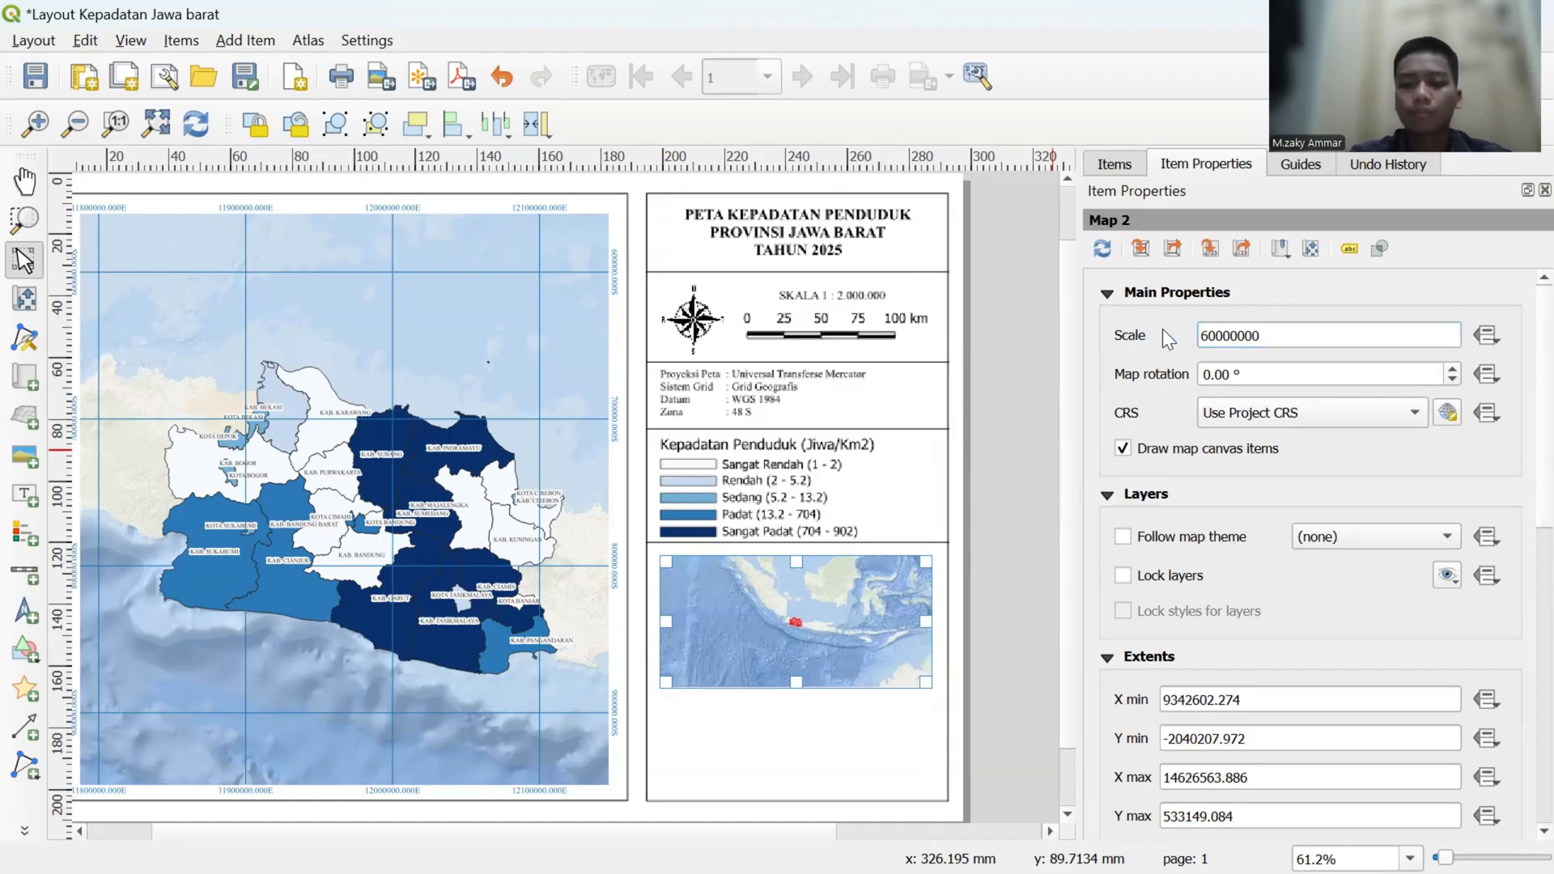
- Move the inset map's content so all of Indonesia fits the frame, and lock its layers and layer styles
{"action": "left_click", "coordinate": [26, 297]}
{"action": "mouse_move", "coordinate": [809, 604]}
{"action": "left_mouse_down"}
{"action": "mouse_move", "coordinate": [772, 630]}
{"action": "mouse_move", "coordinate": [814, 623]}
{"action": "left_mouse_up"}
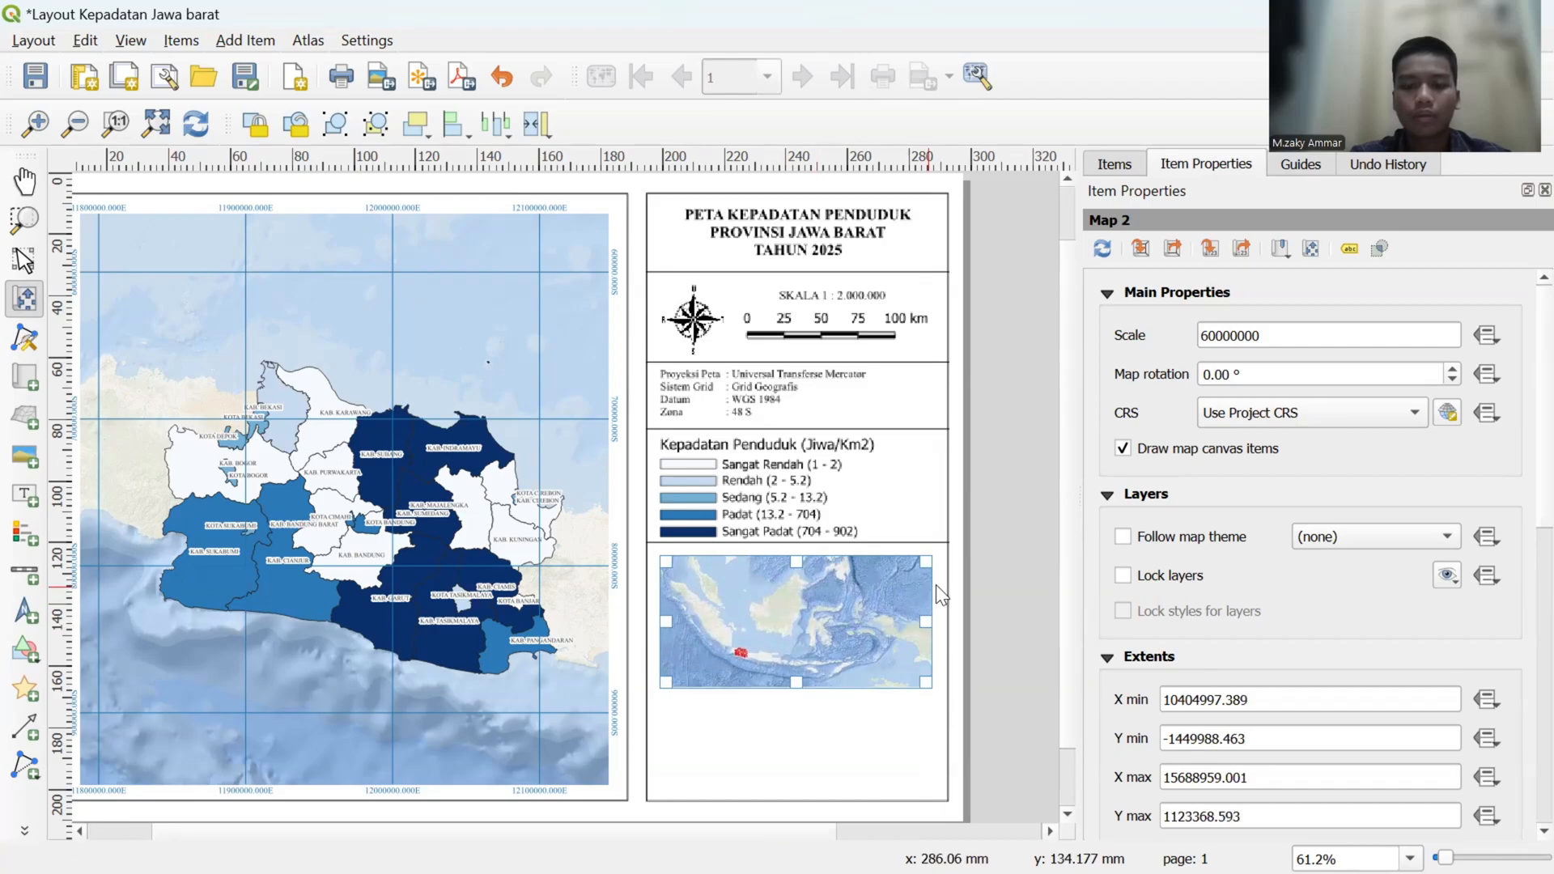
{"action": "left_click", "coordinate": [1121, 573]}
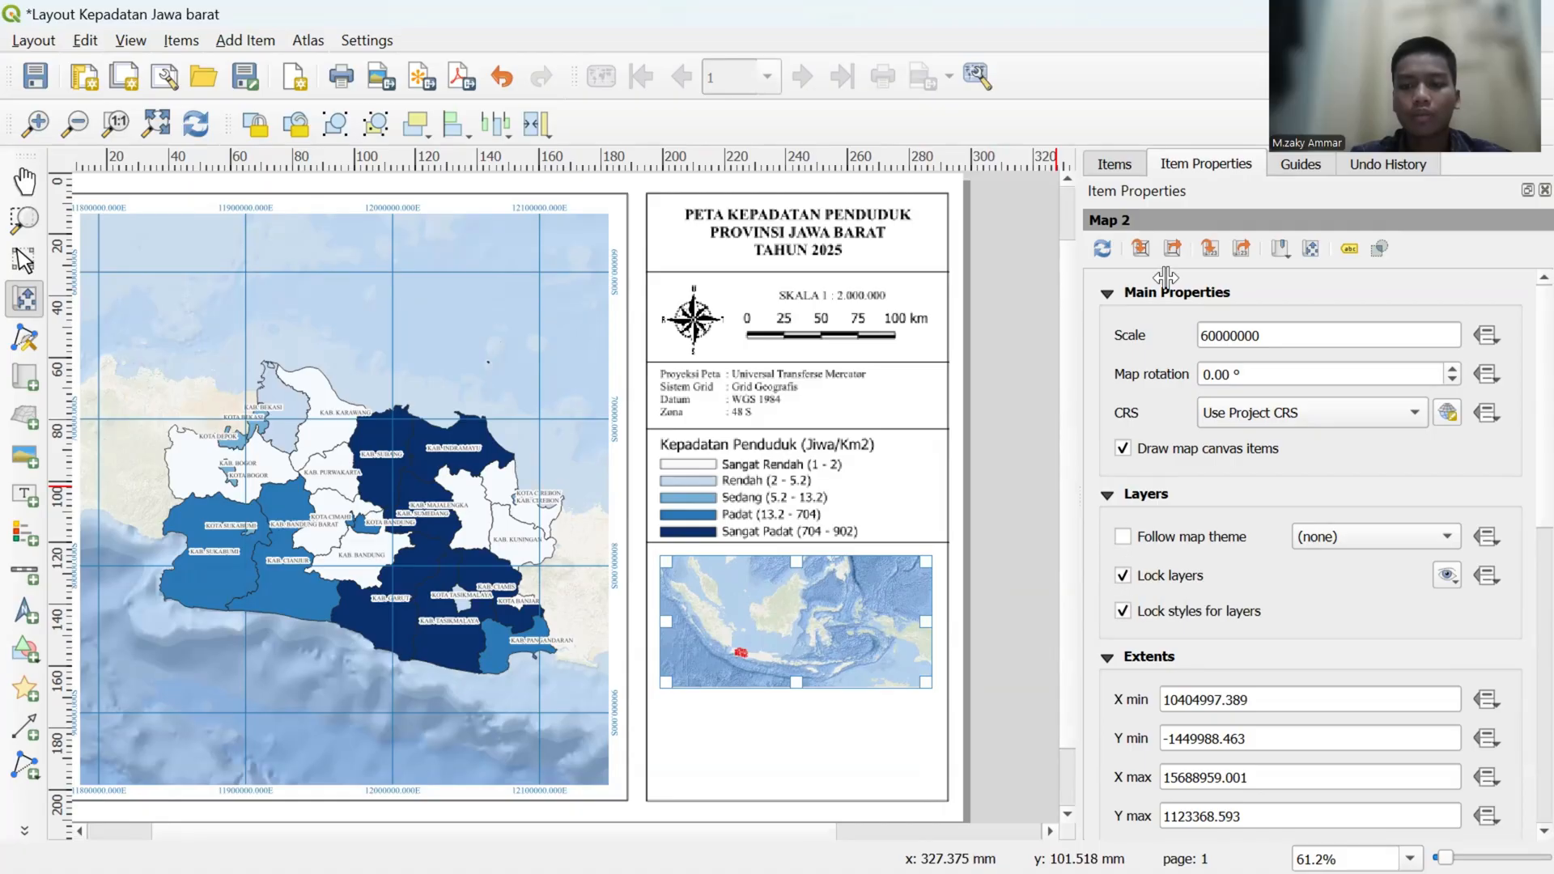
- Lock the Map 2 item against changes in the layout and return to its properties
{"action": "left_click", "coordinate": [1114, 164]}
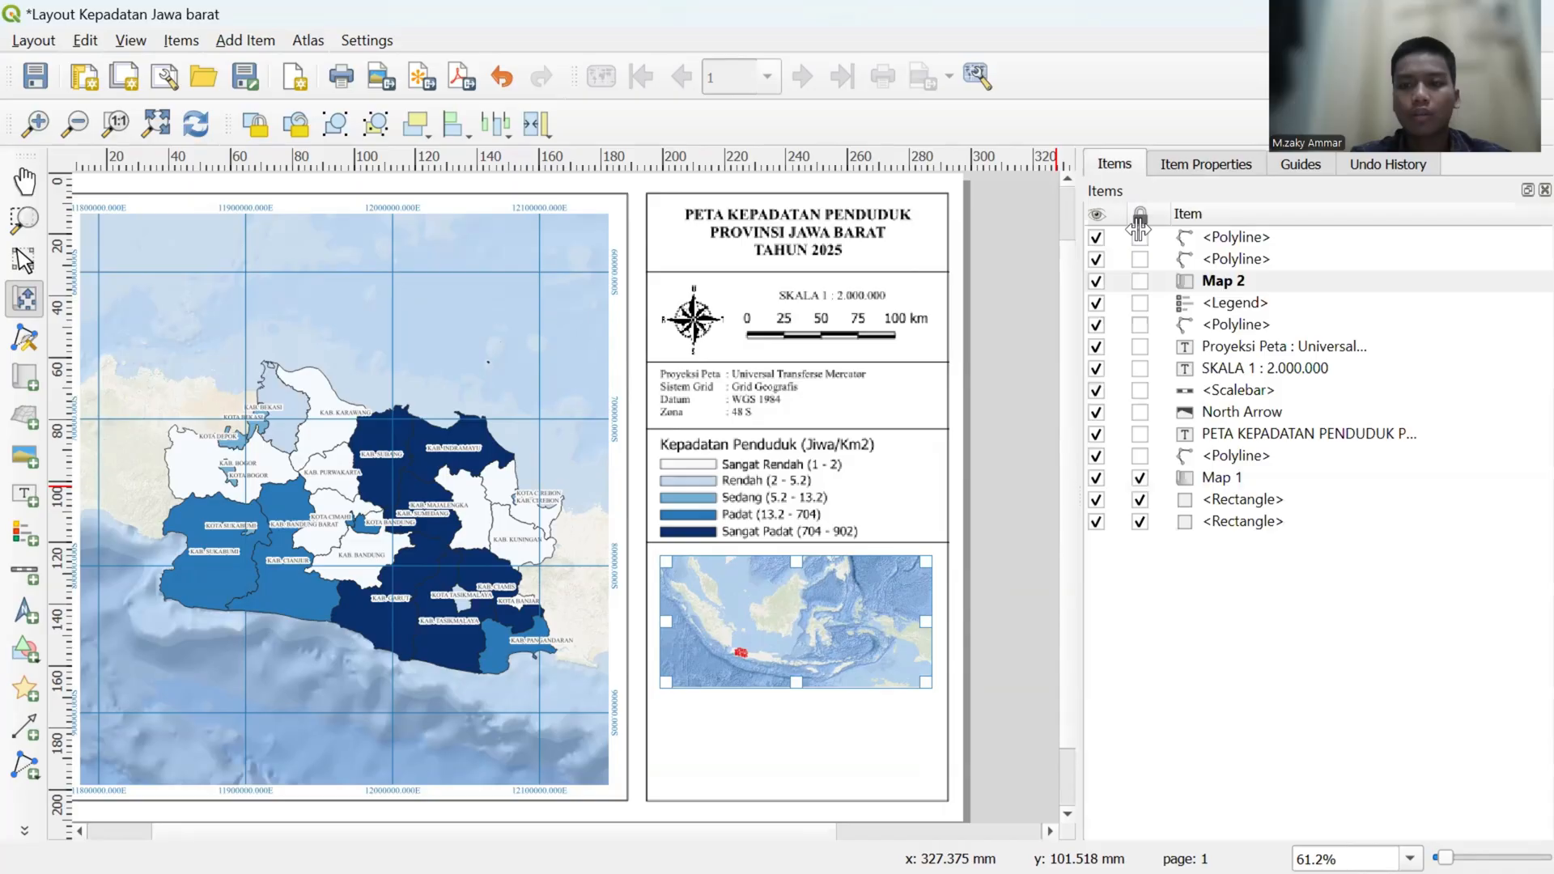
{"action": "left_click", "coordinate": [1140, 280]}
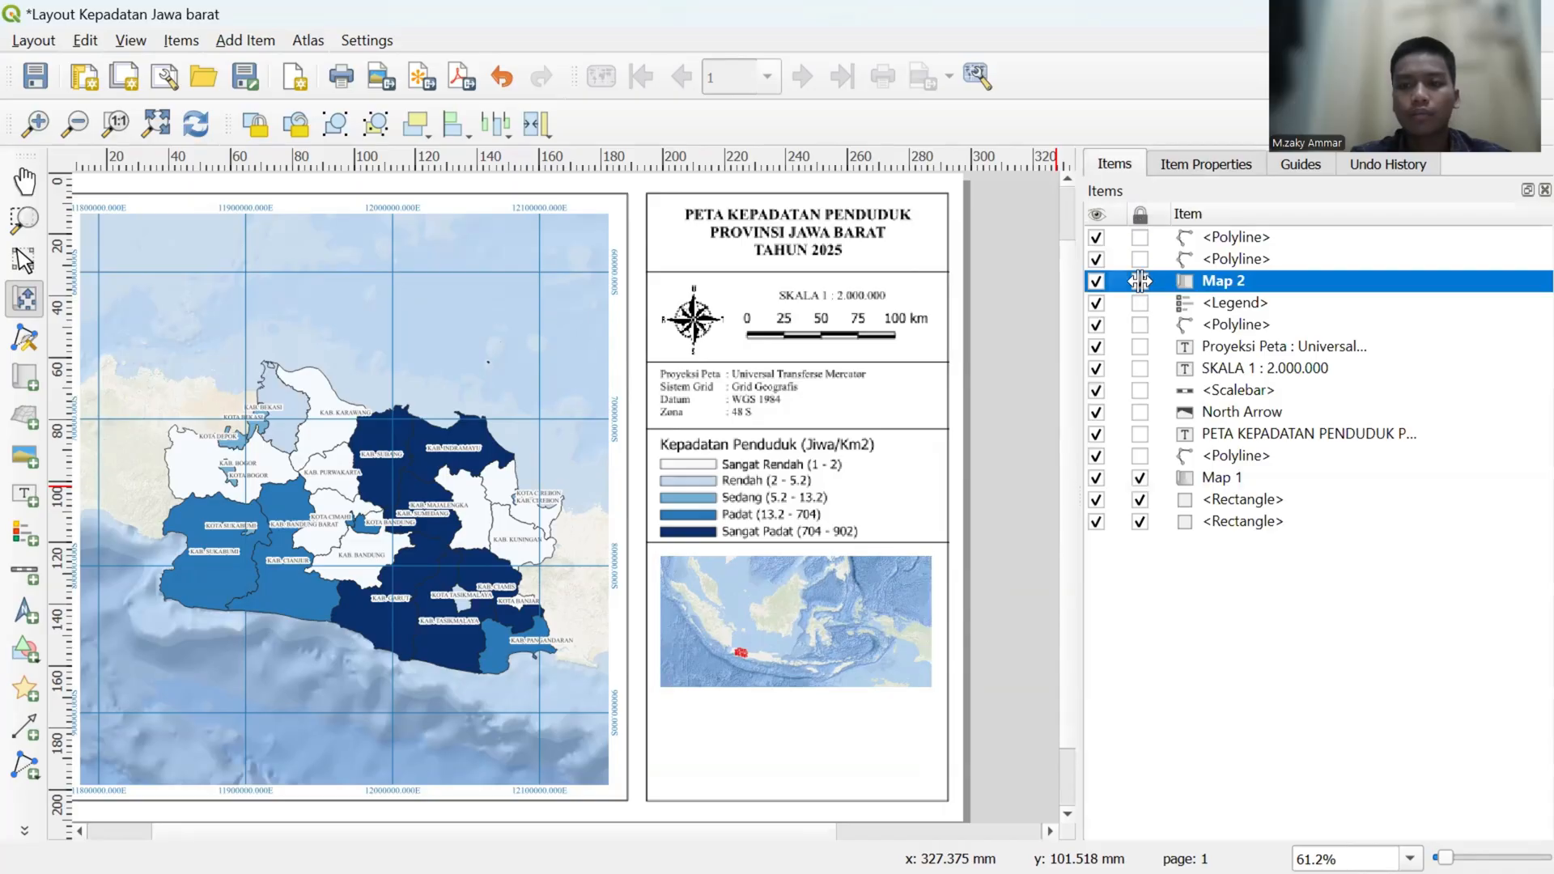
{"action": "left_click", "coordinate": [1188, 170]}
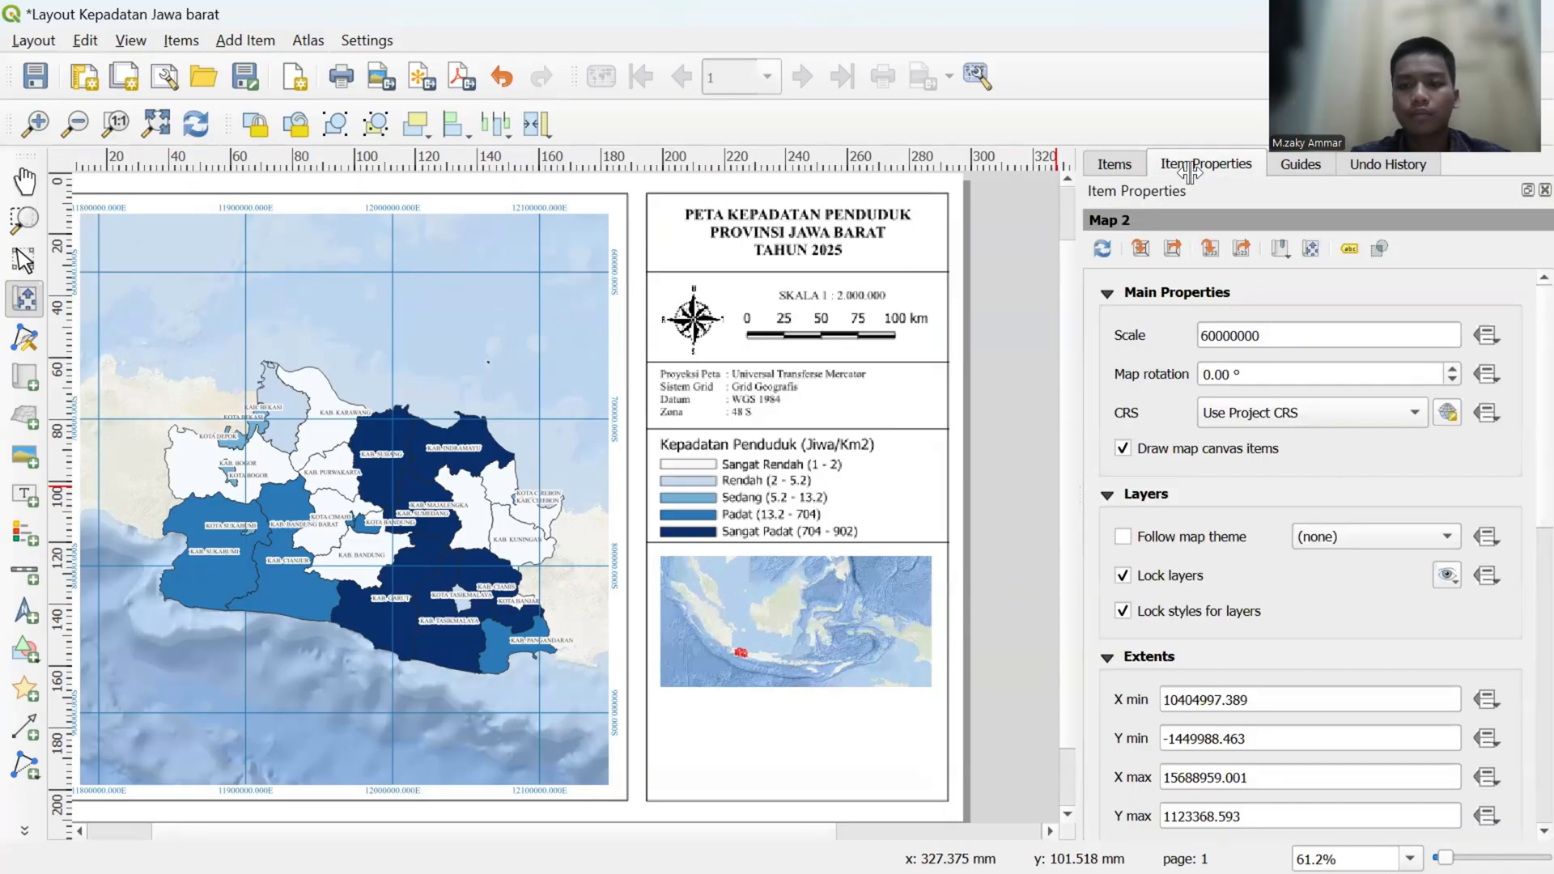
- Add a label at the inset map's upper edge with the text PETA INDONESIA
{"action": "left_click", "coordinate": [23, 493]}
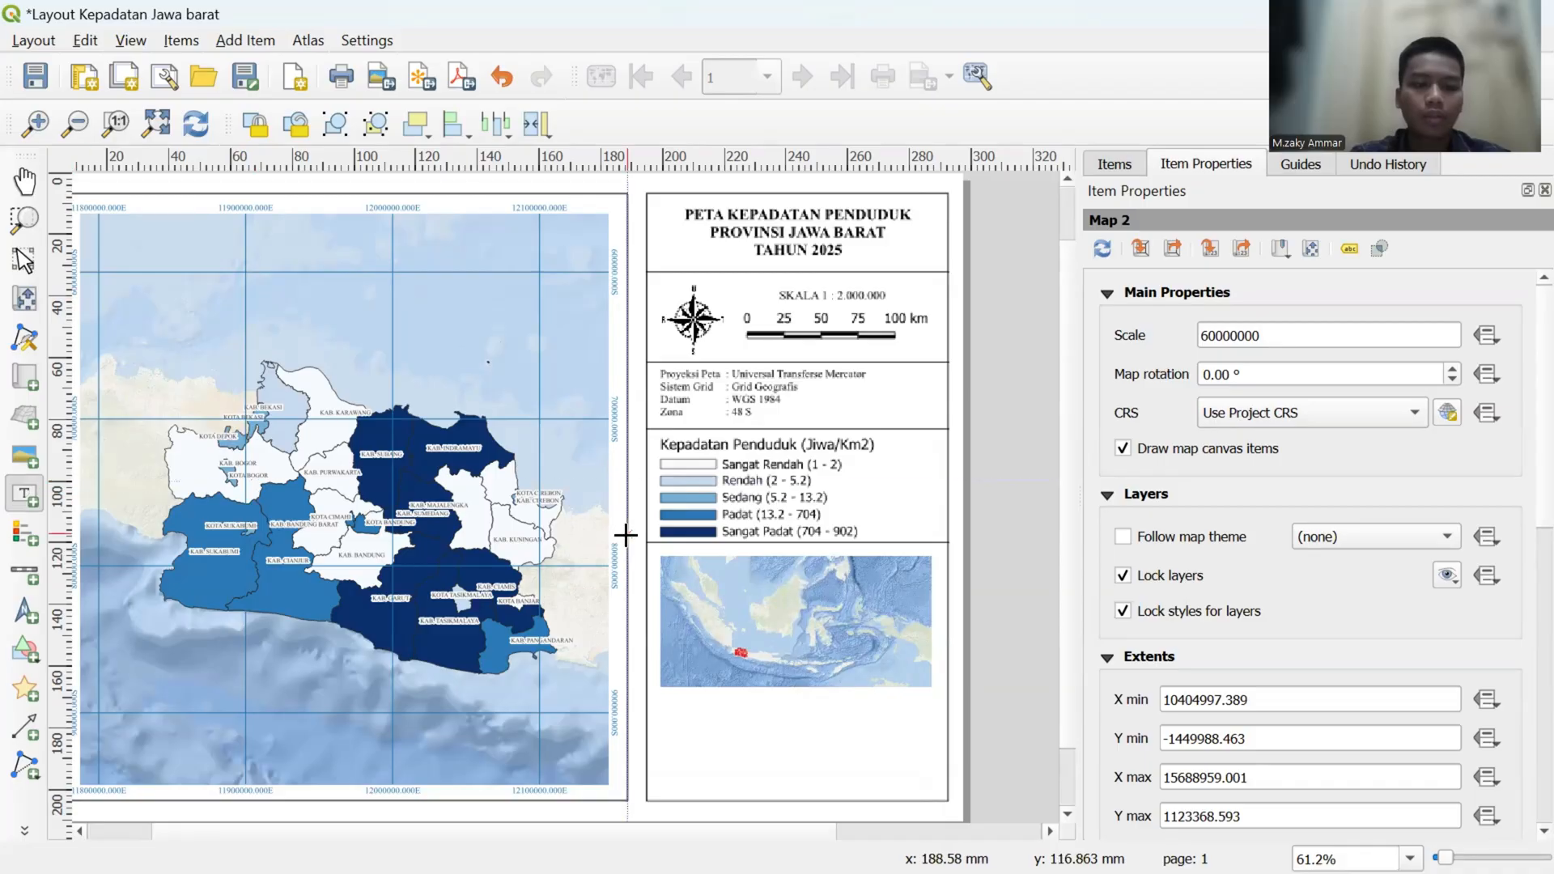
{"action": "left_click", "coordinate": [750, 554]}
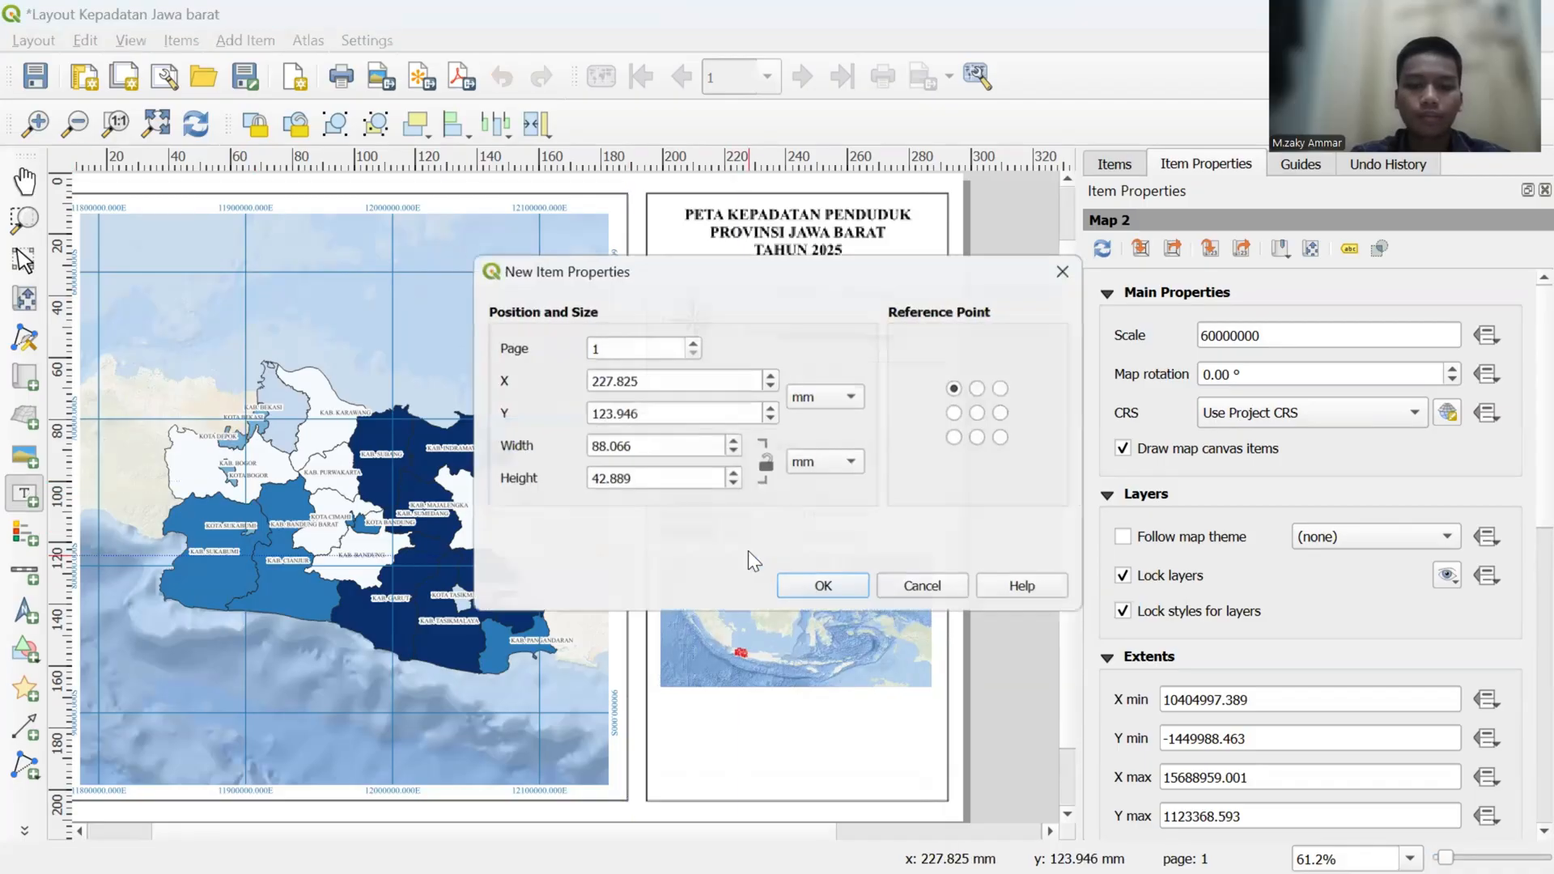
{"action": "left_click", "coordinate": [791, 584]}
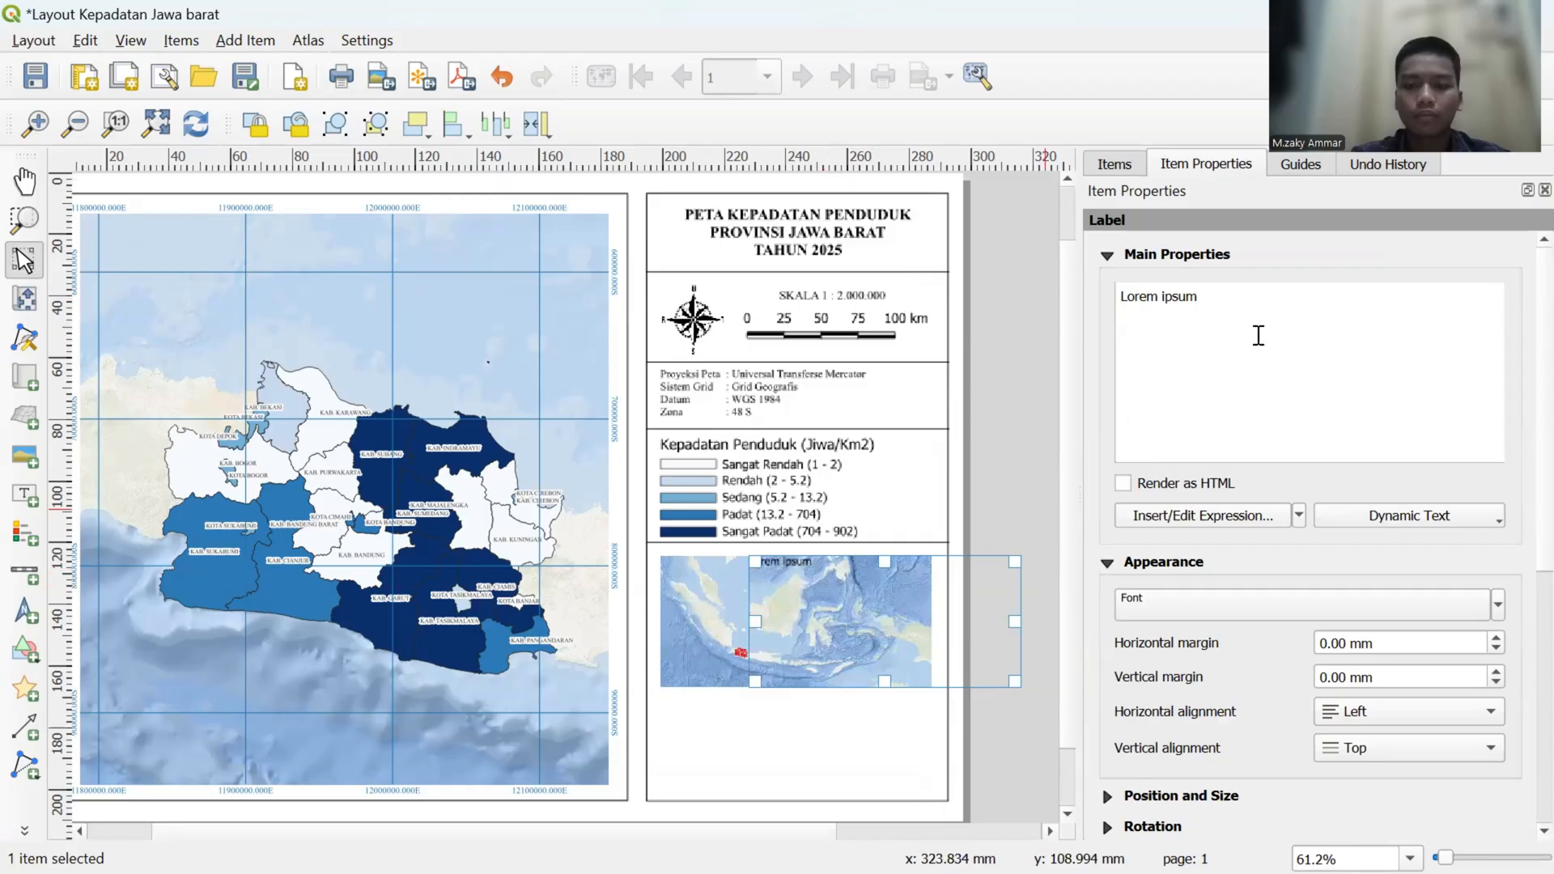
{"action": "left_click_drag", "start_coordinate": [1214, 294], "coordinate": [1114, 296]}
{"action": "key", "text": "BackSpace"}
{"action": "key", "text": "Caps_Lock"}
{"action": "type", "text": "PETA"}
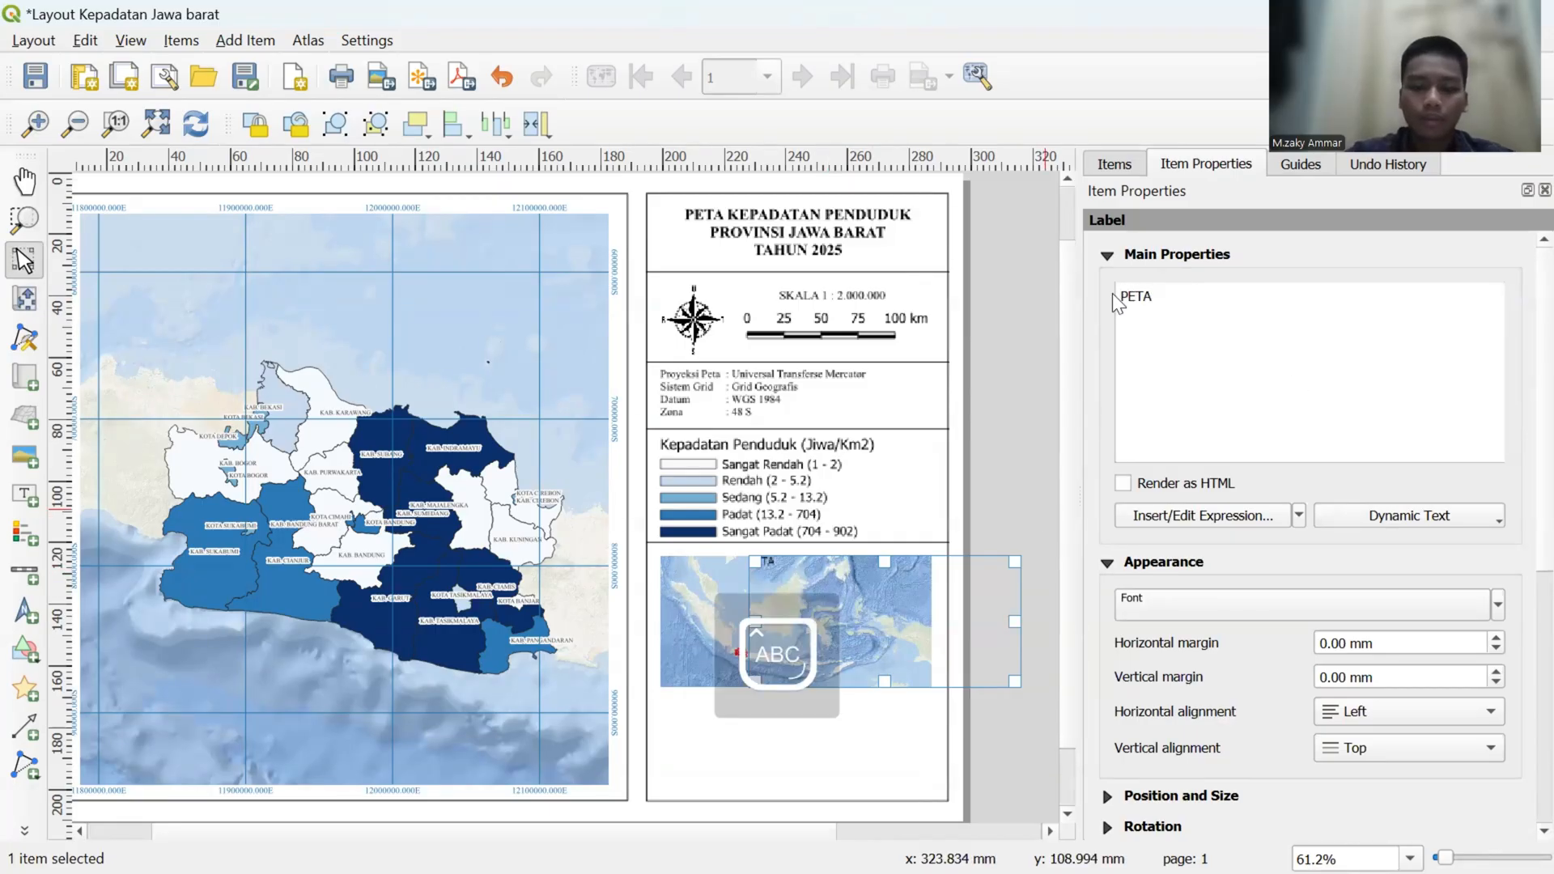
{"action": "type", "text": " INDONESIA"}
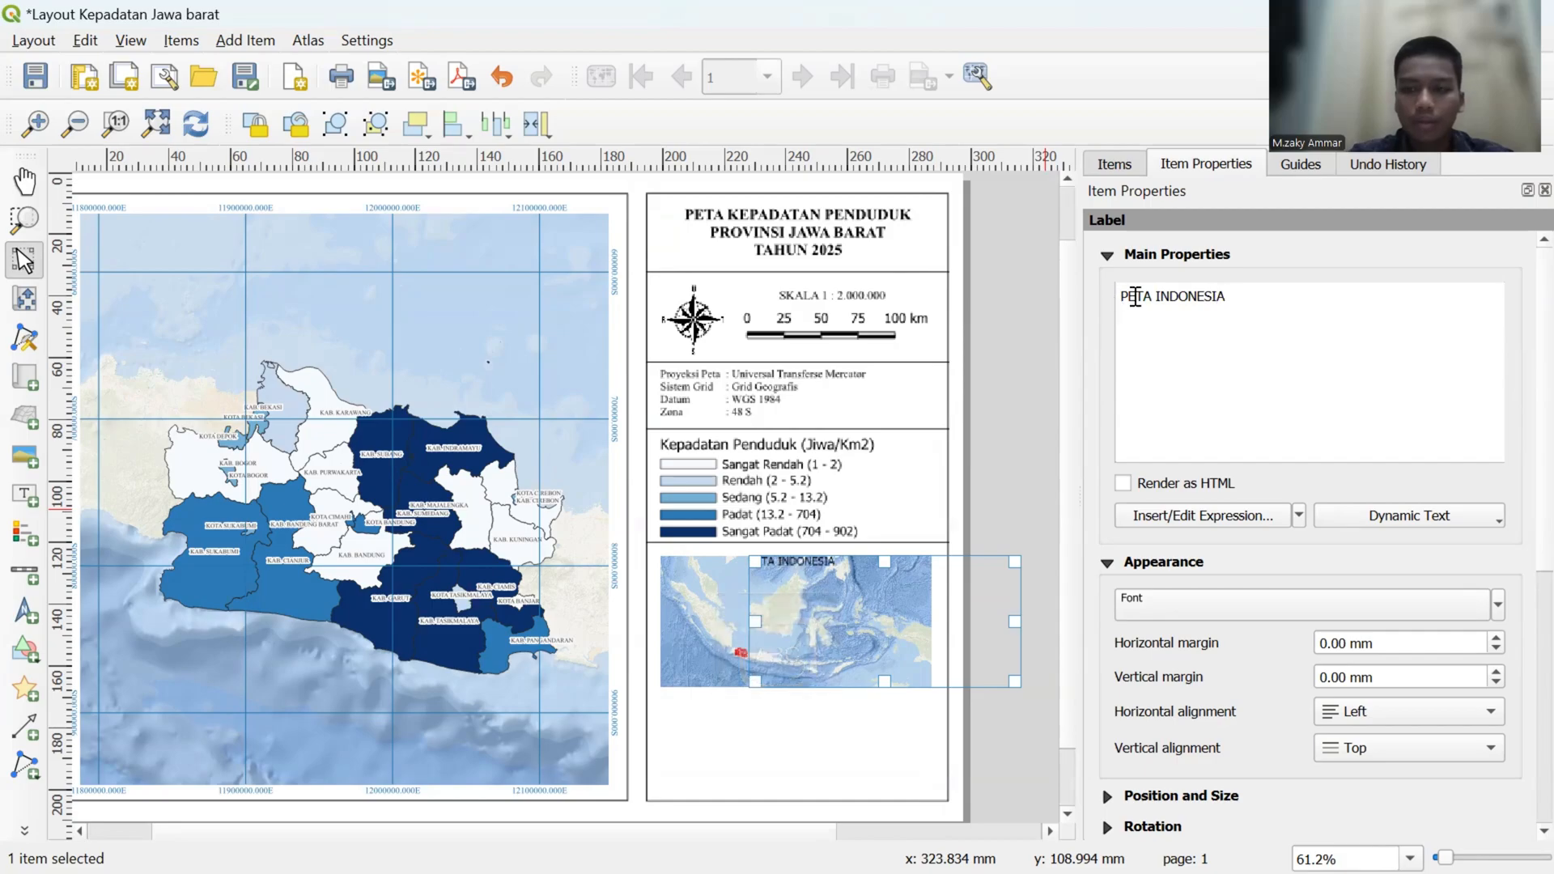
- Set the PETA INDONESIA label's font to Times New Roman at size 8 points
{"action": "left_click", "coordinate": [1285, 598]}
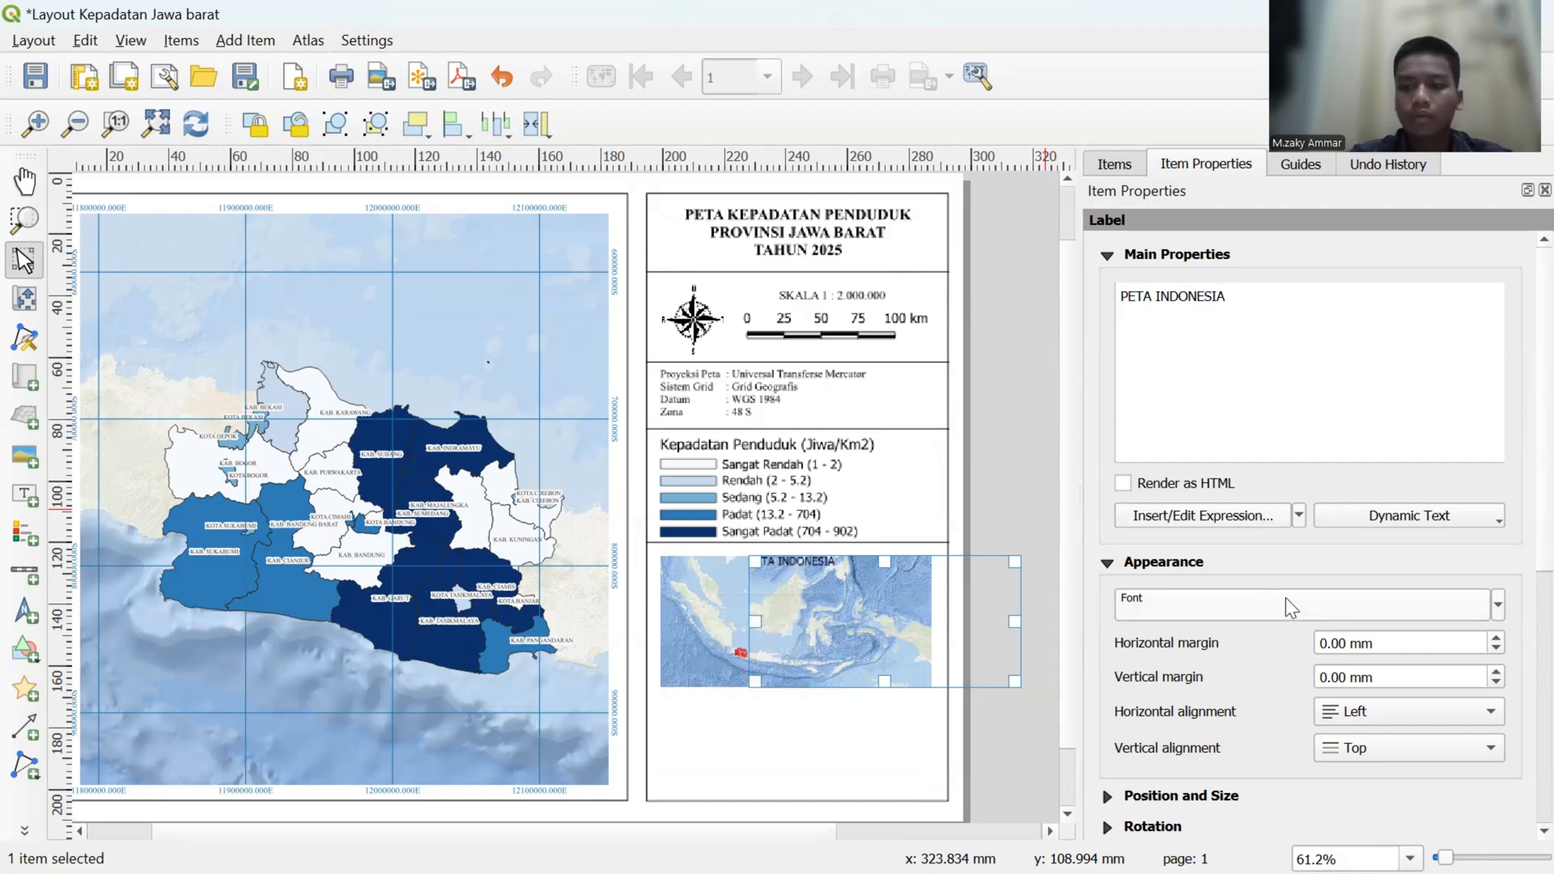
{"action": "left_click", "coordinate": [1277, 330]}
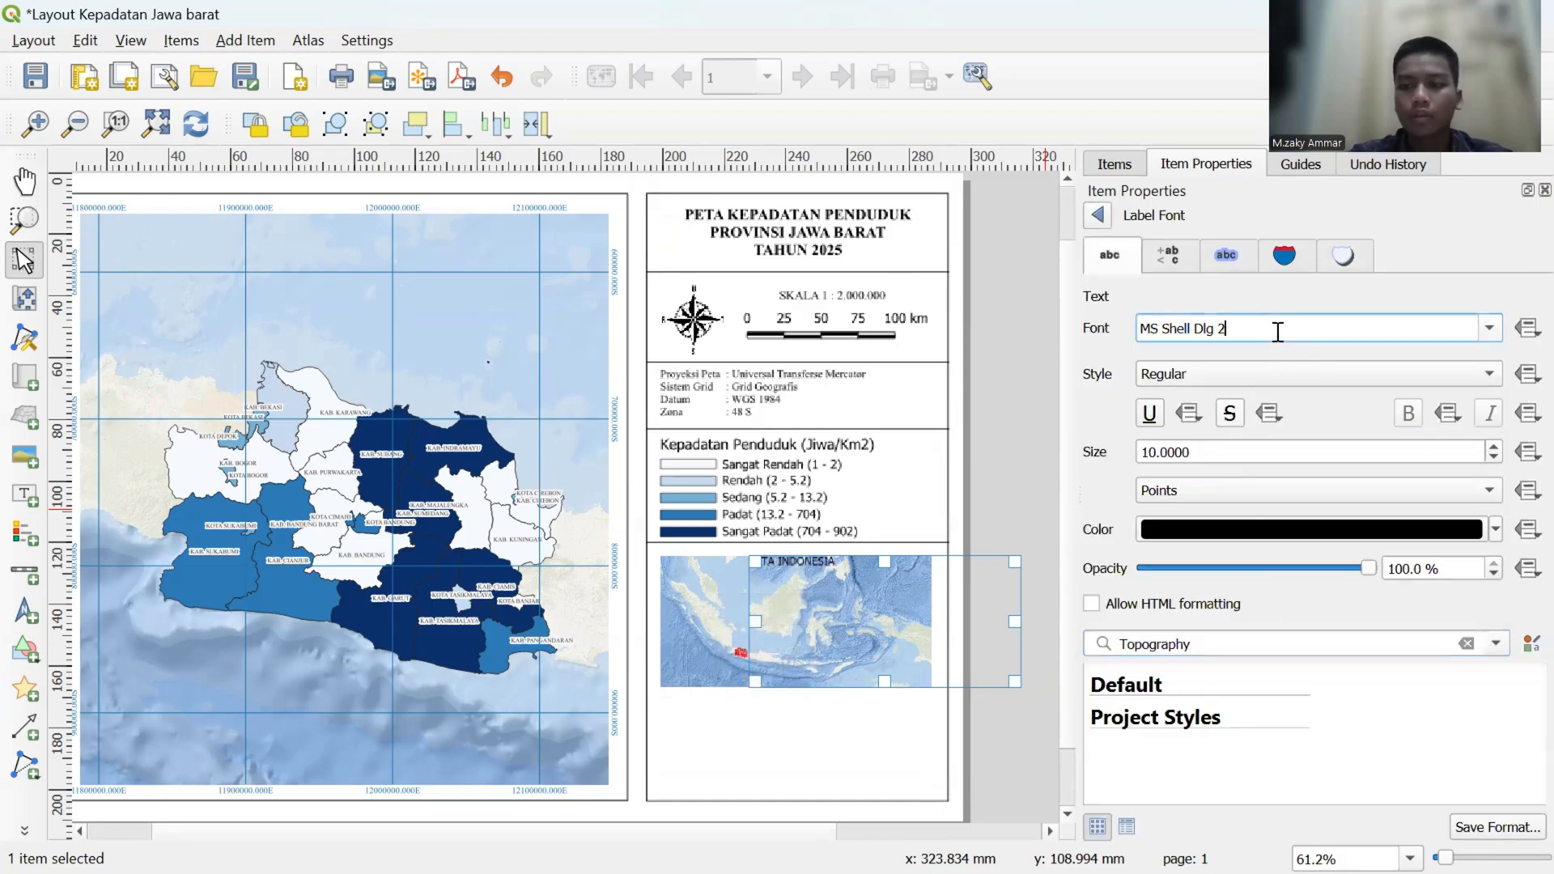
{"action": "left_click_drag", "start_coordinate": [1277, 330], "coordinate": [1143, 329]}
{"action": "key", "text": "BackSpace"}
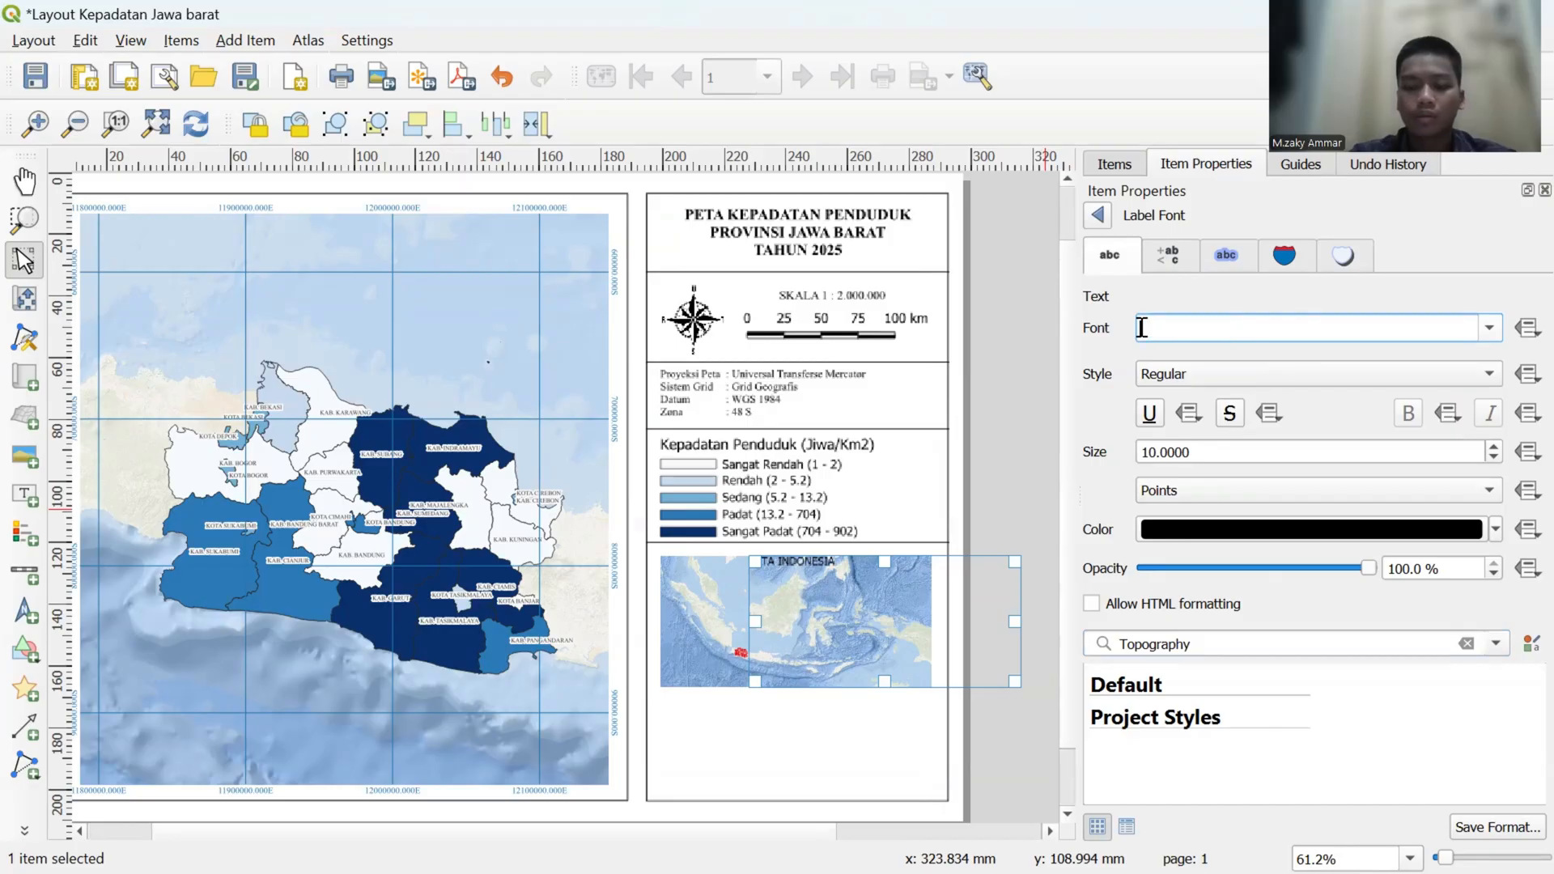
{"action": "type", "text": "TIMes New Roman"}
{"action": "key", "text": "Return"}
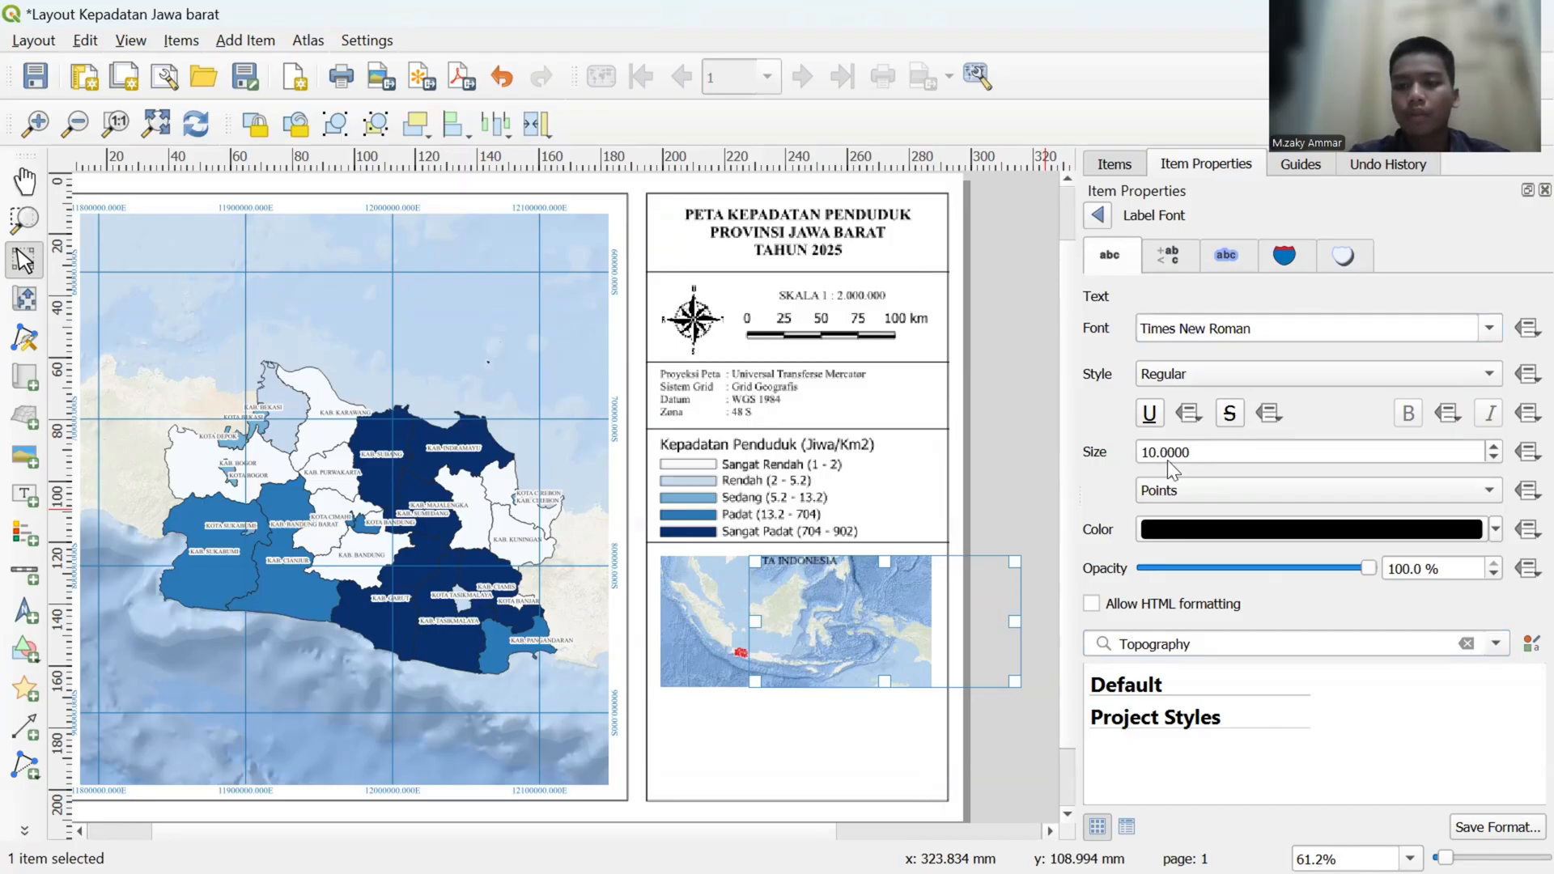
{"action": "double_click", "coordinate": [1494, 457]}
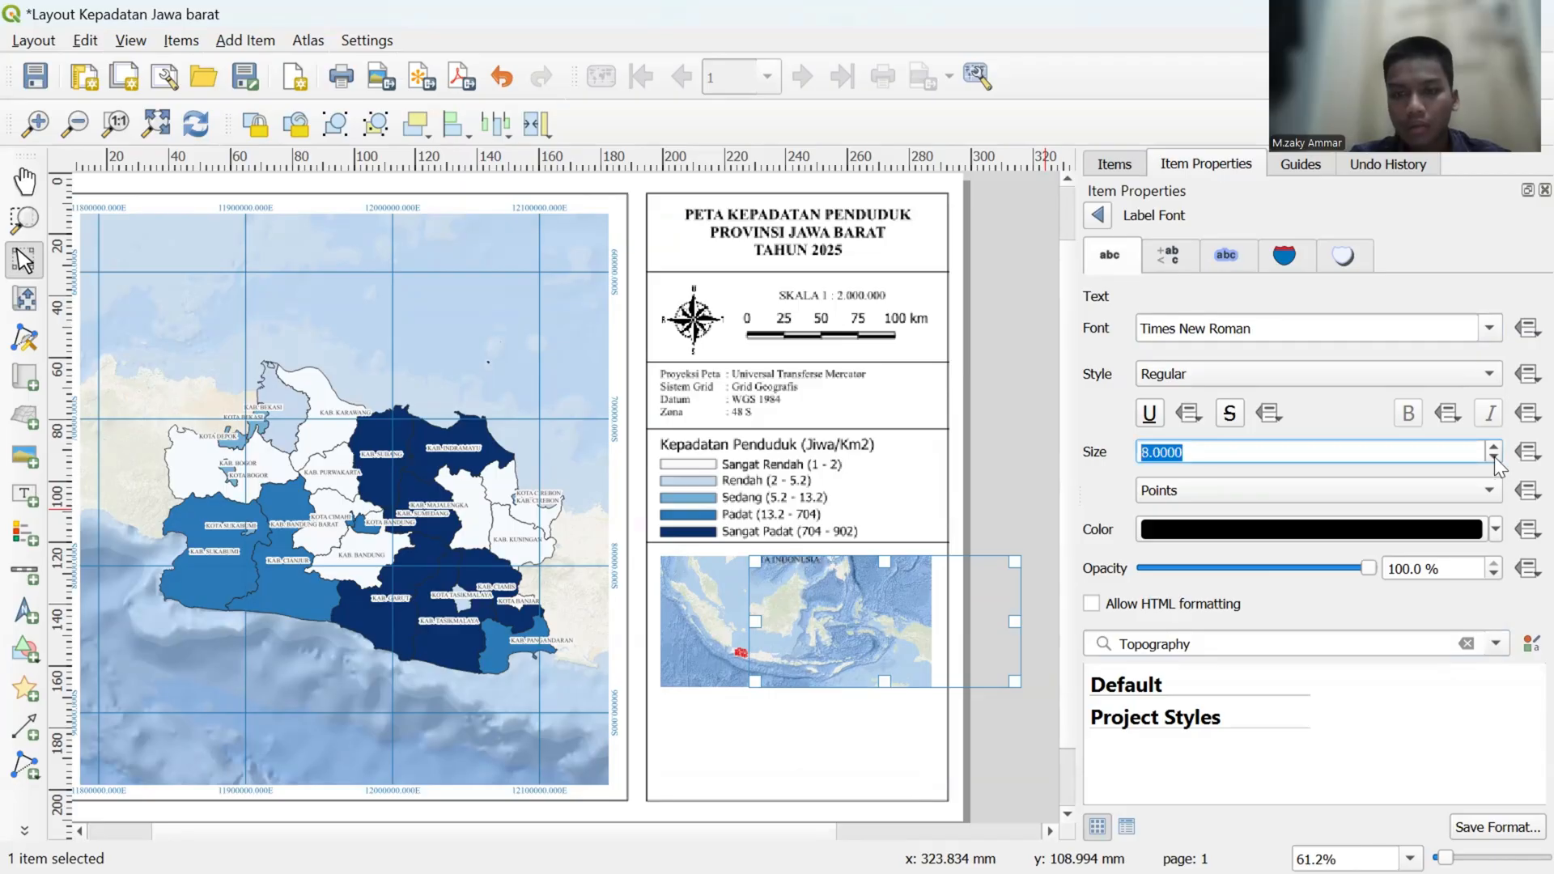
{"action": "left_click", "coordinate": [1096, 484]}
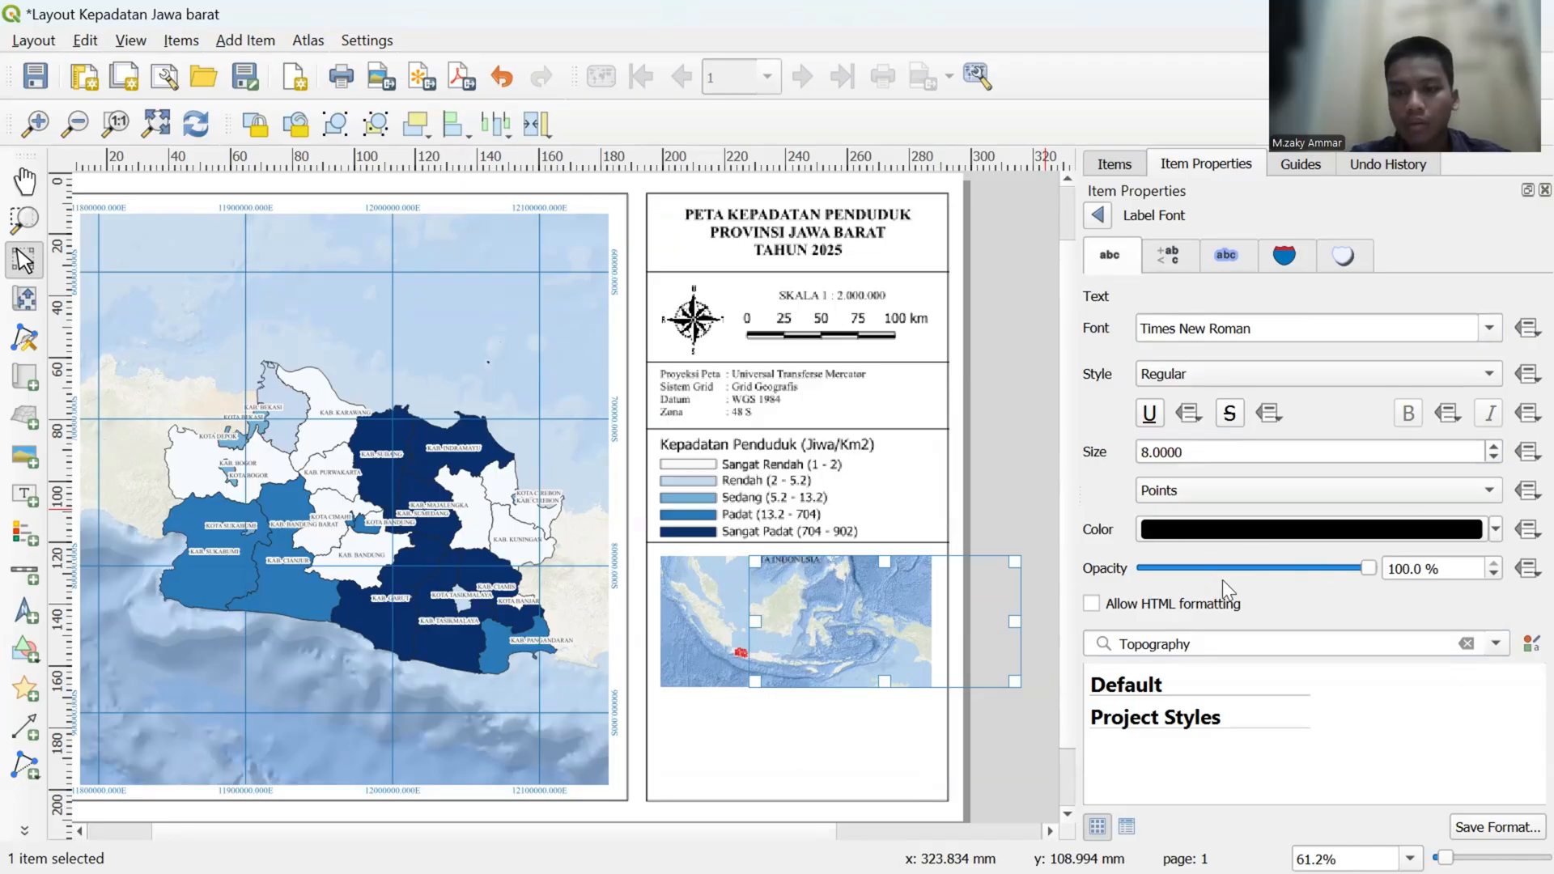
{"action": "left_click", "coordinate": [1011, 437]}
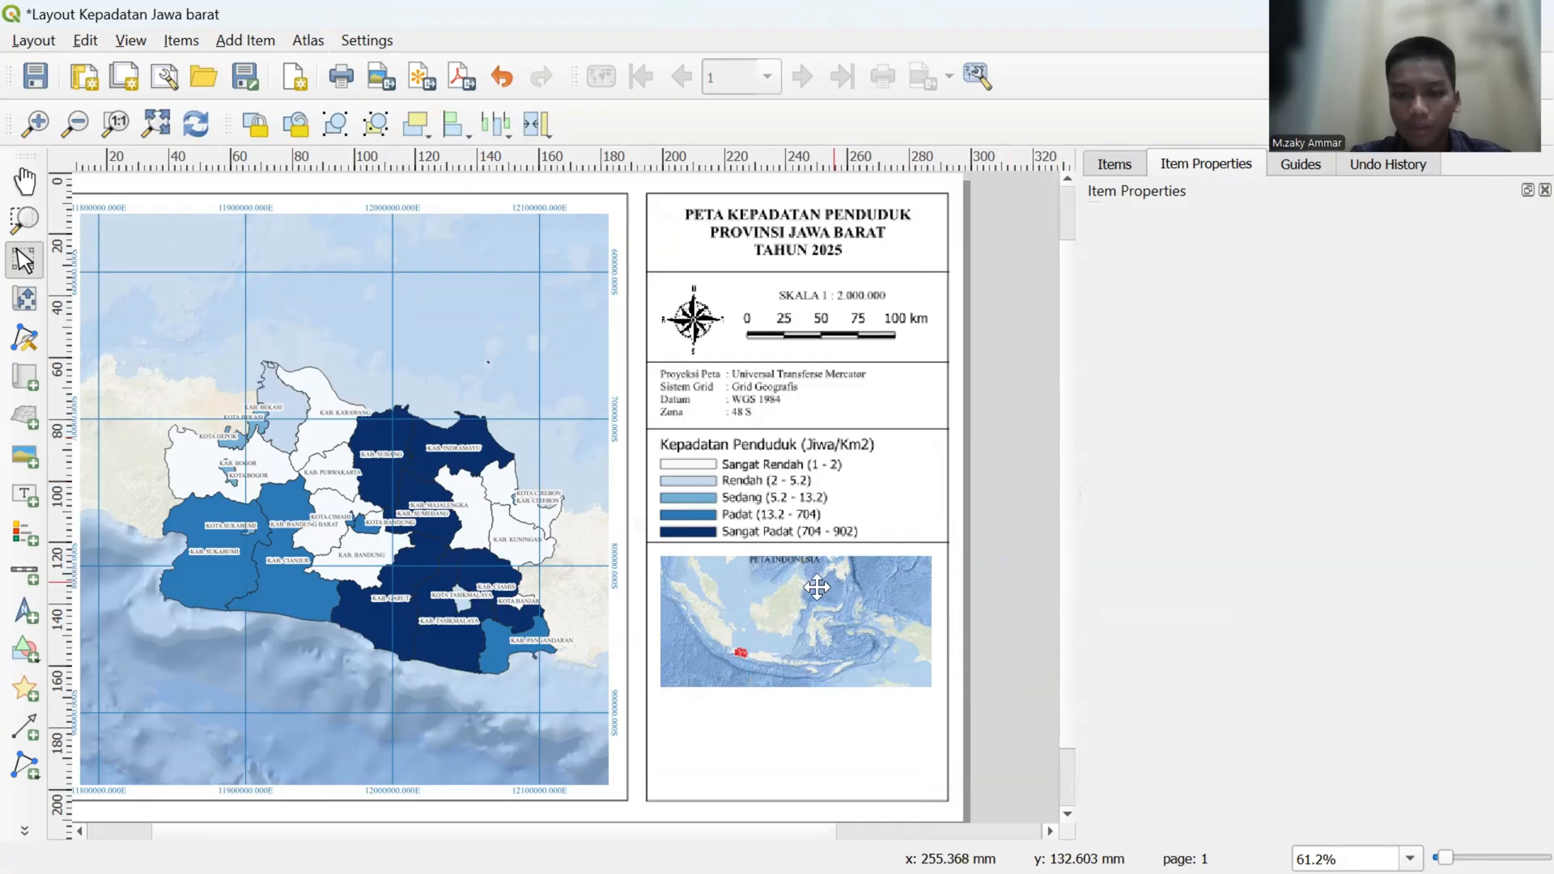
- Move the PETA INDONESIA label above the inset map, reduce its frame to one line of text and nudge it down and right
{"action": "left_click_drag", "start_coordinate": [799, 564], "coordinate": [833, 609]}
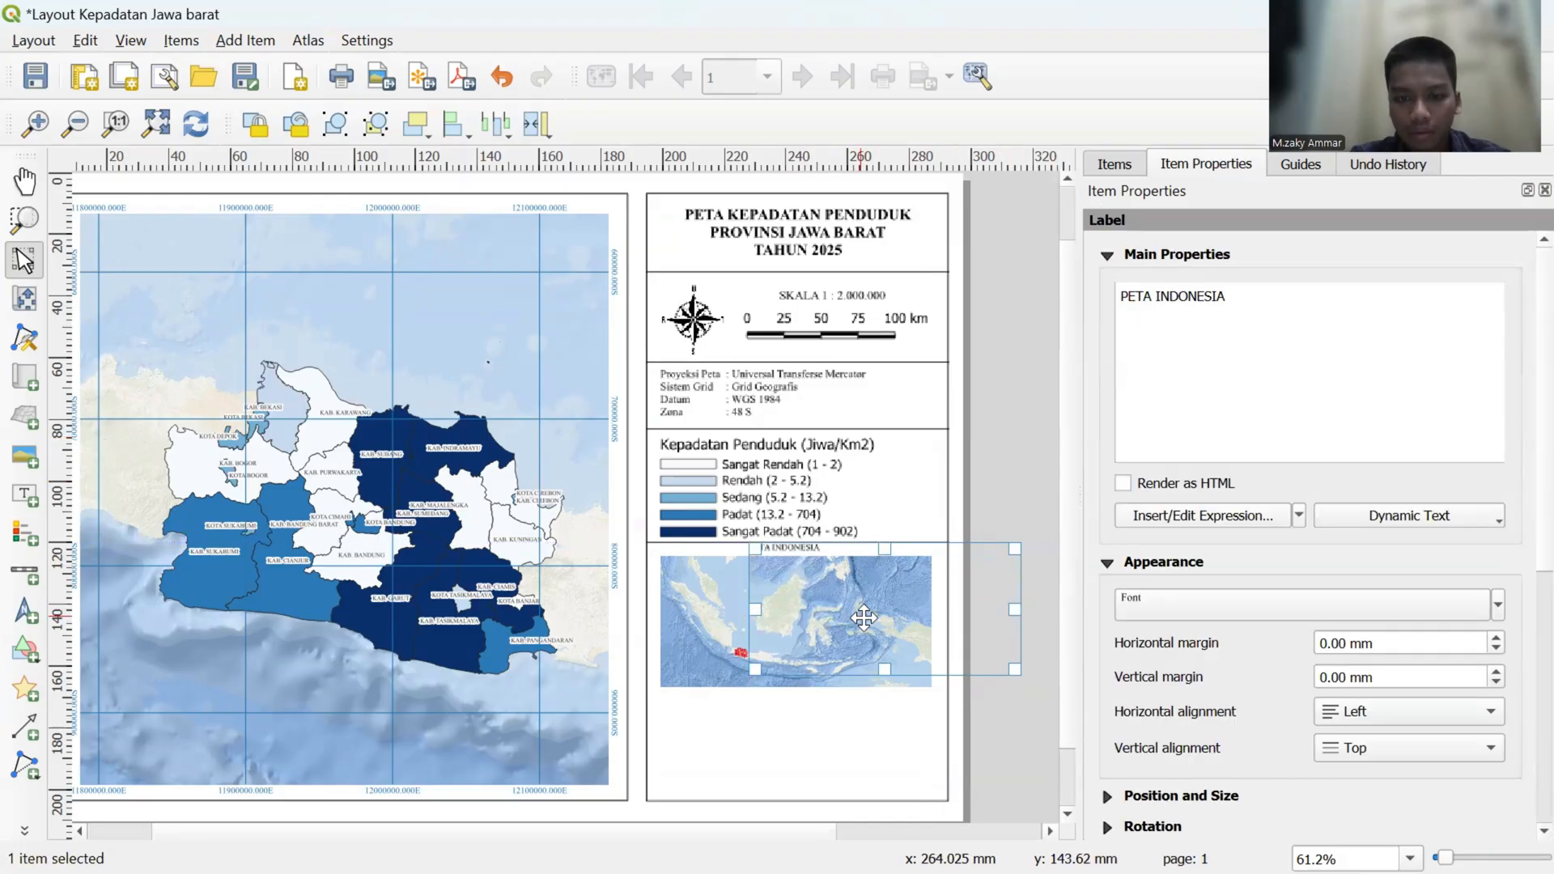
{"action": "left_click_drag", "start_coordinate": [884, 670], "coordinate": [875, 555]}
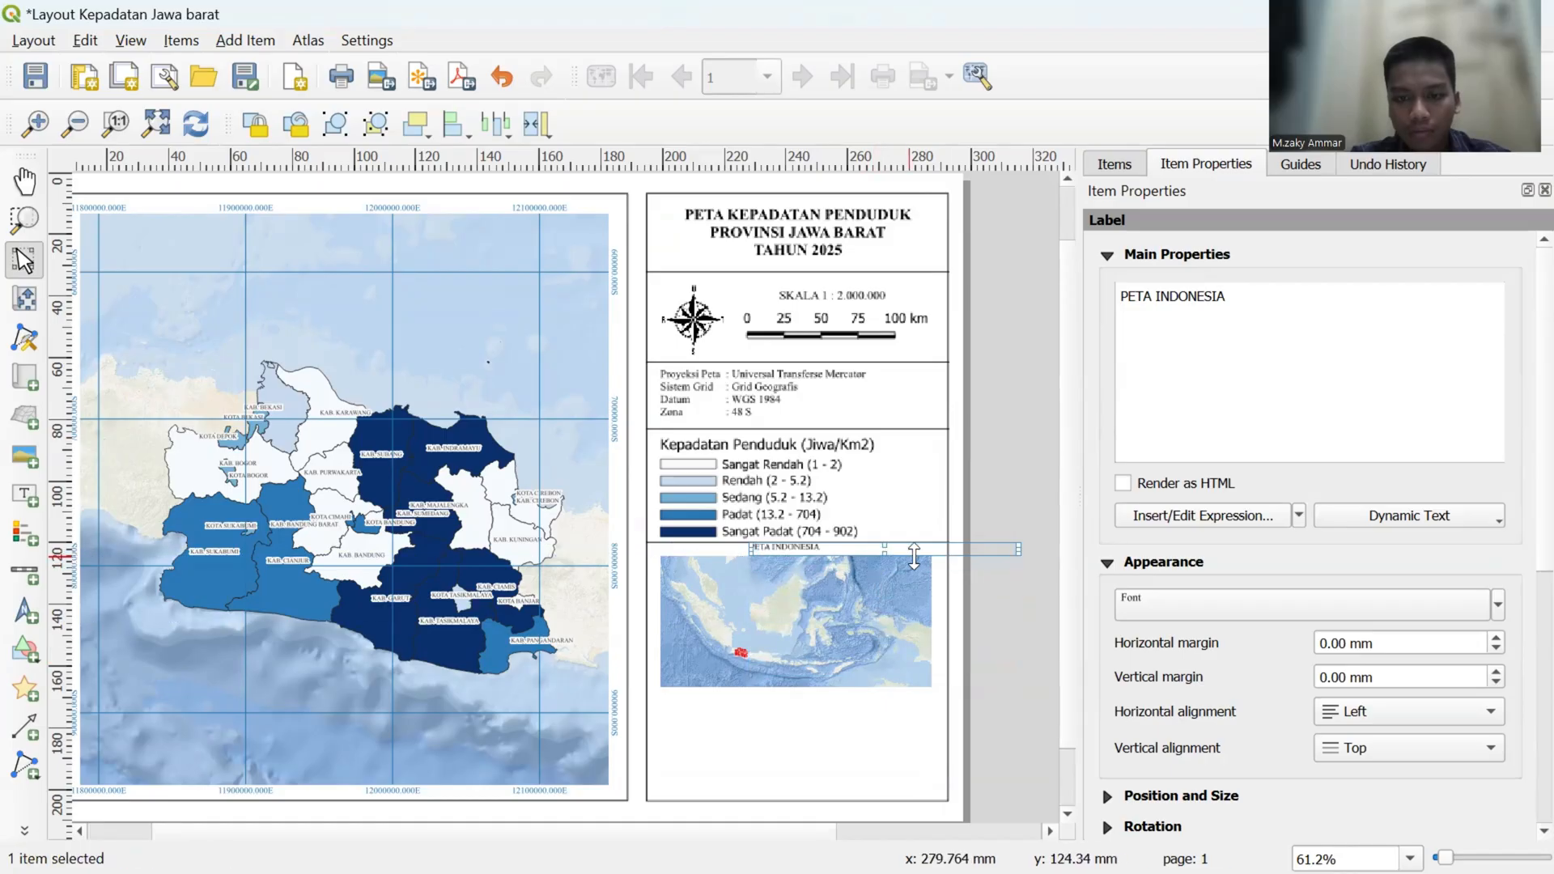
{"action": "key", "text": "Down"}
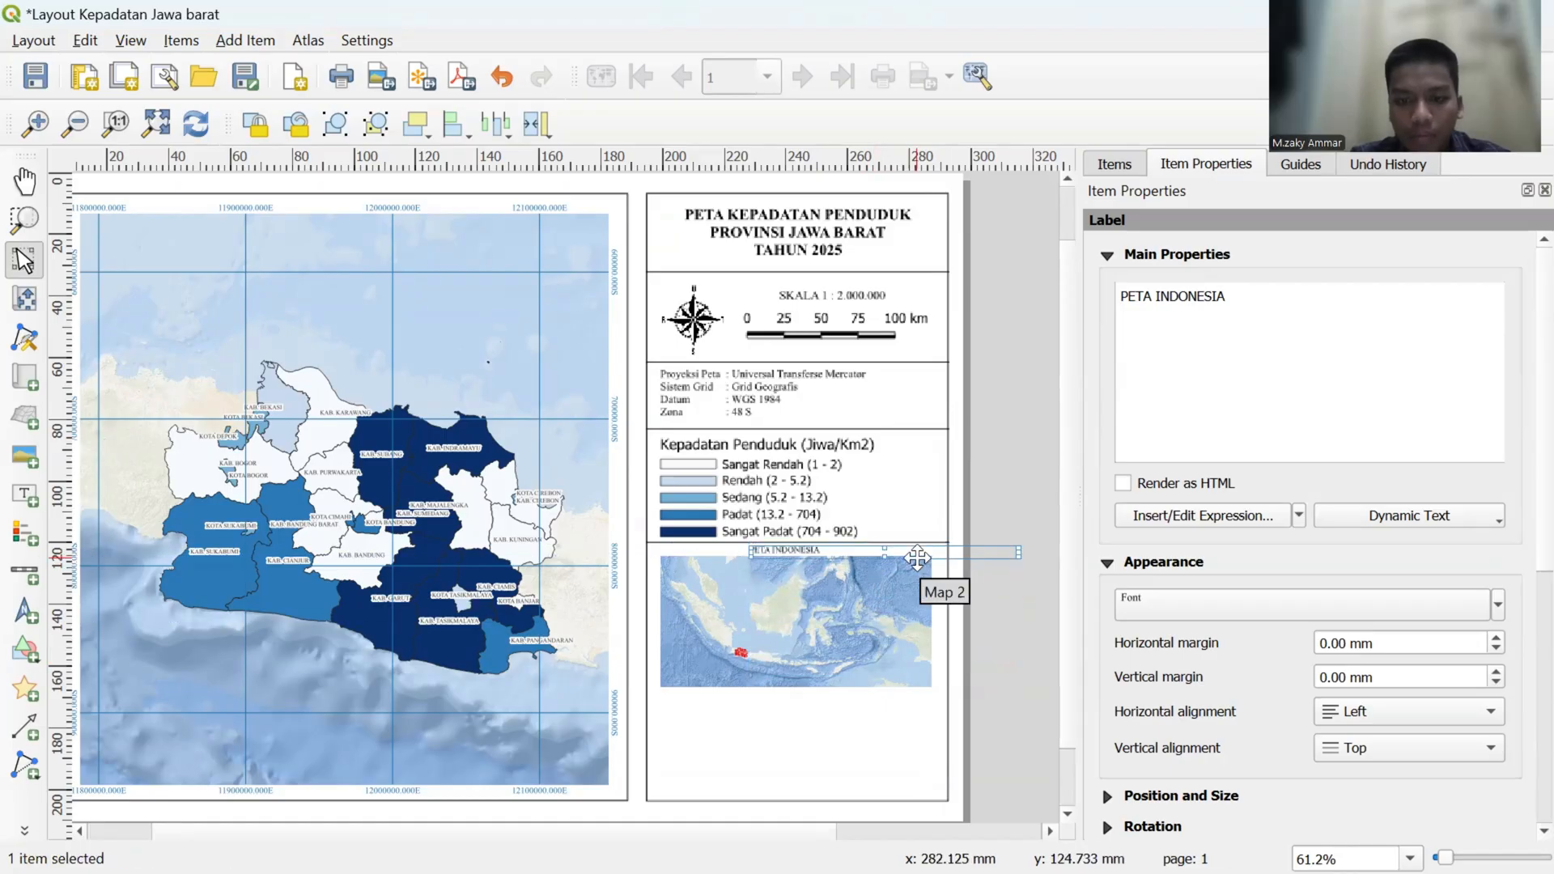
{"action": "key", "text": "Right"}
{"action": "key", "text": "Right"}
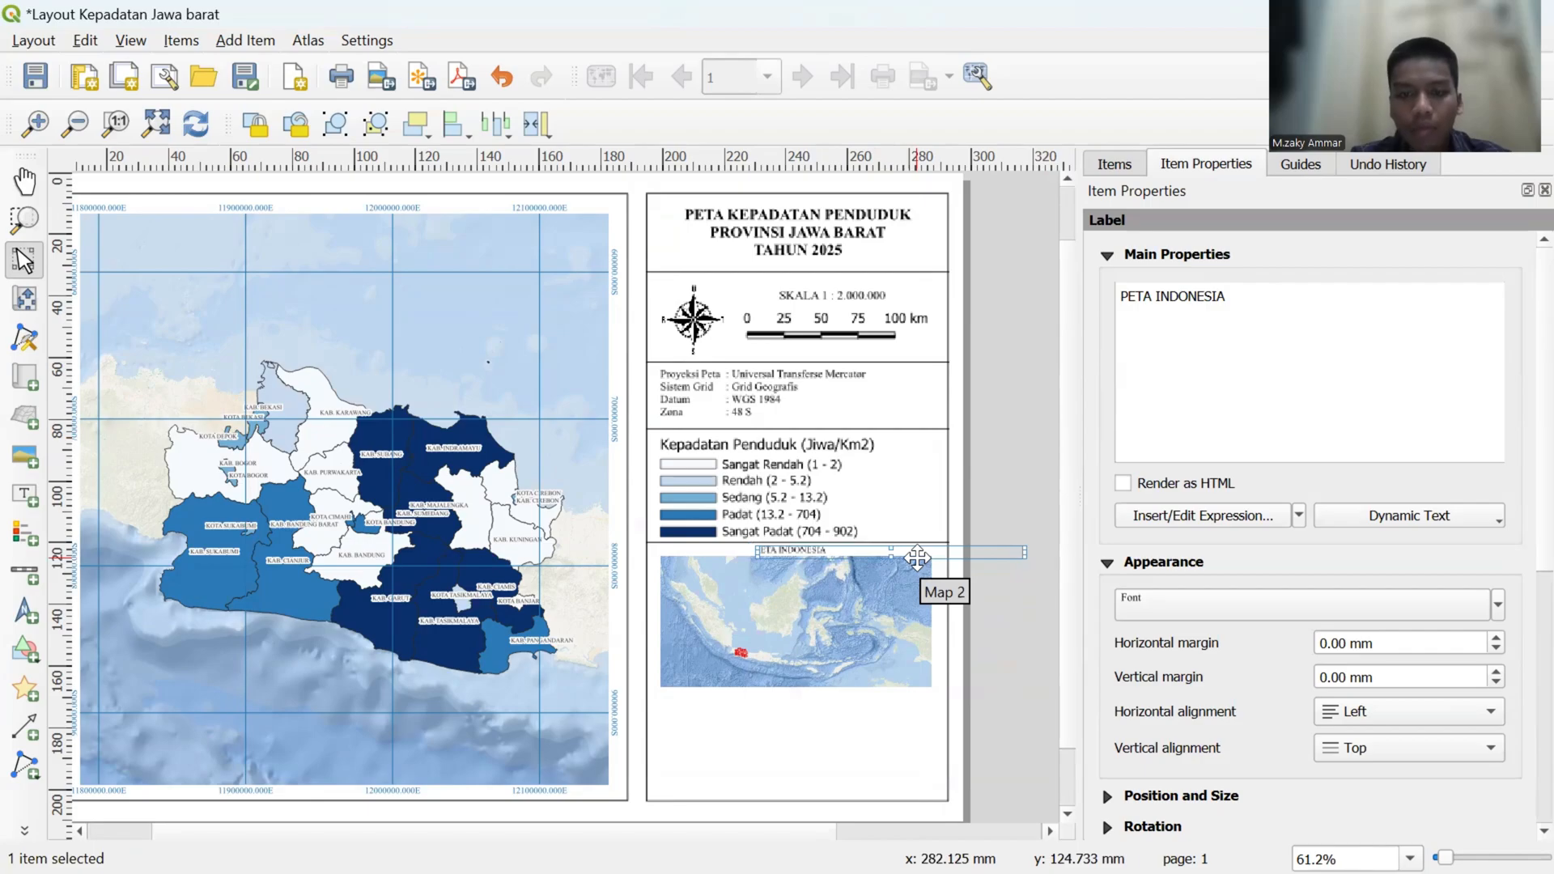
{"action": "key", "text": "Right"}
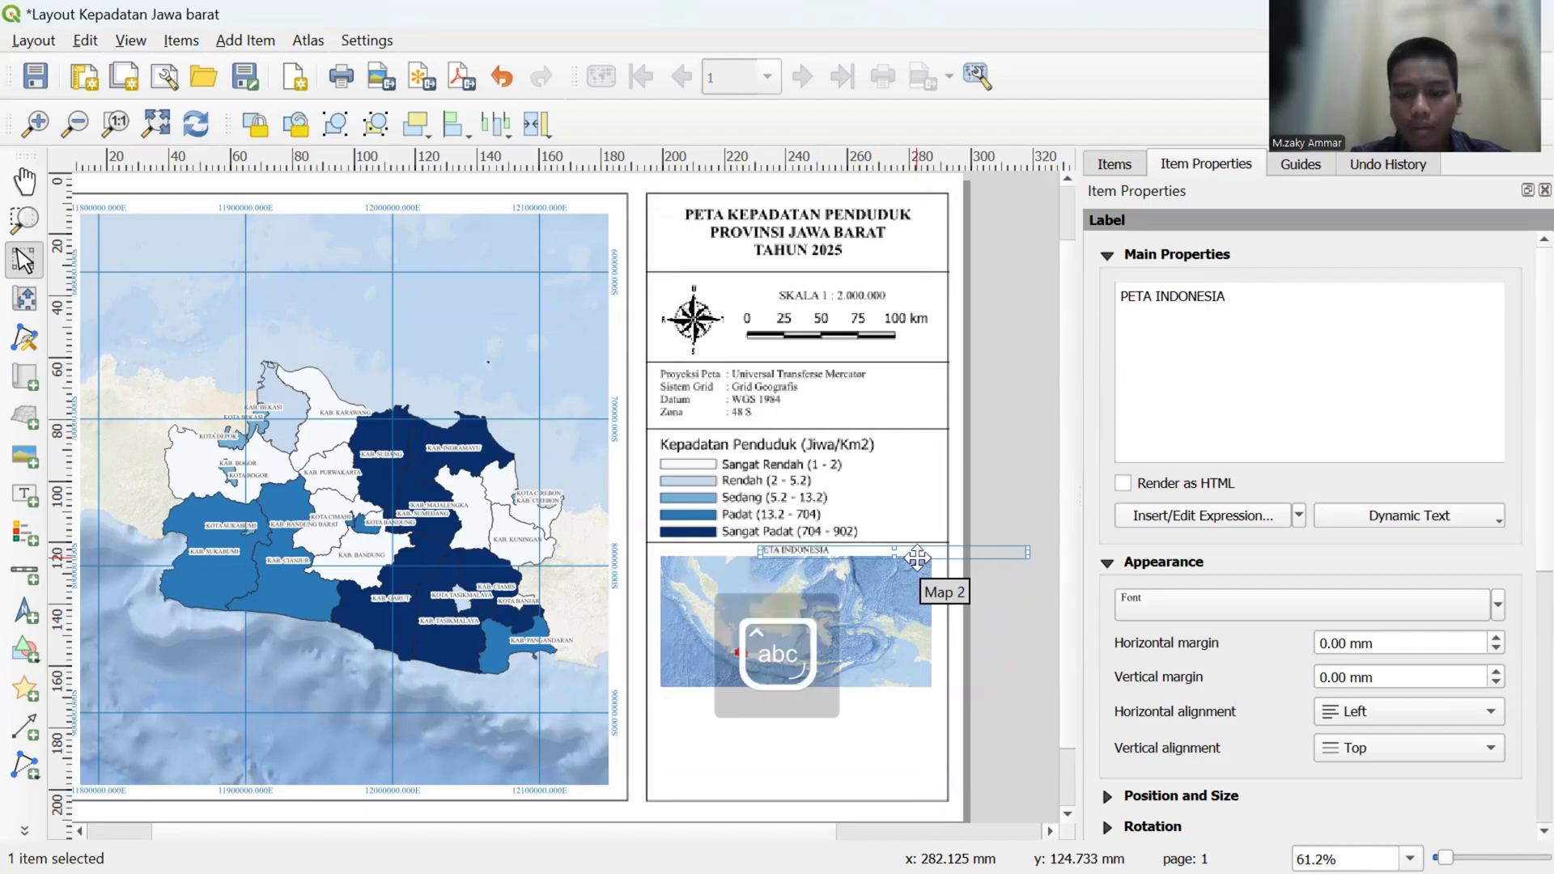
{"action": "left_click", "coordinate": [993, 614]}
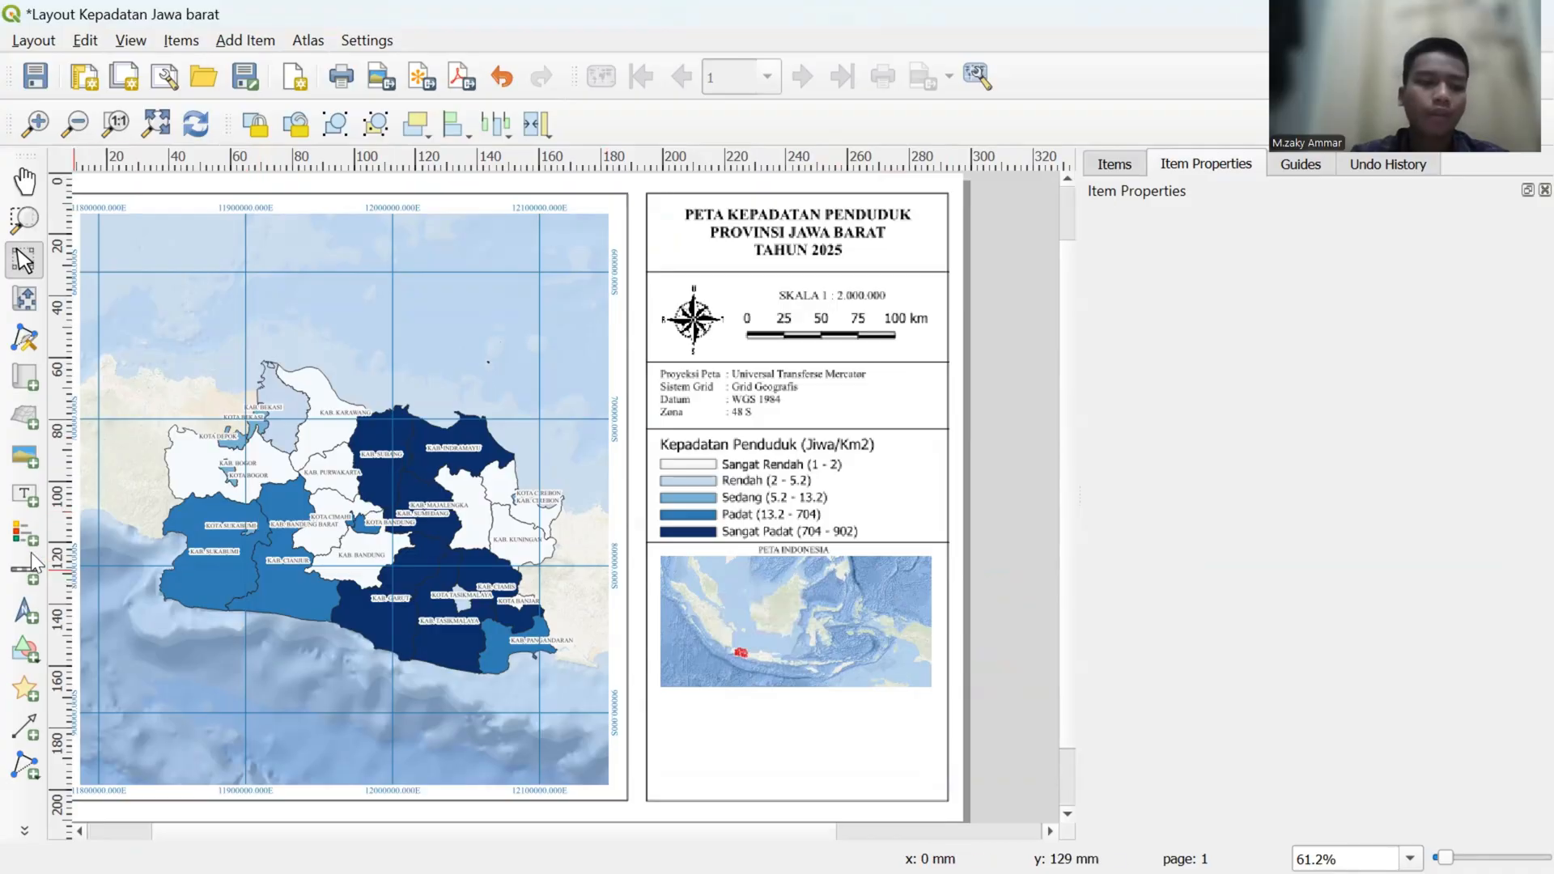
- Draw a small rectangle just below the Indonesia inset map and set its fill colour to red
{"action": "left_click", "coordinate": [30, 662]}
{"action": "left_click", "coordinate": [85, 647]}
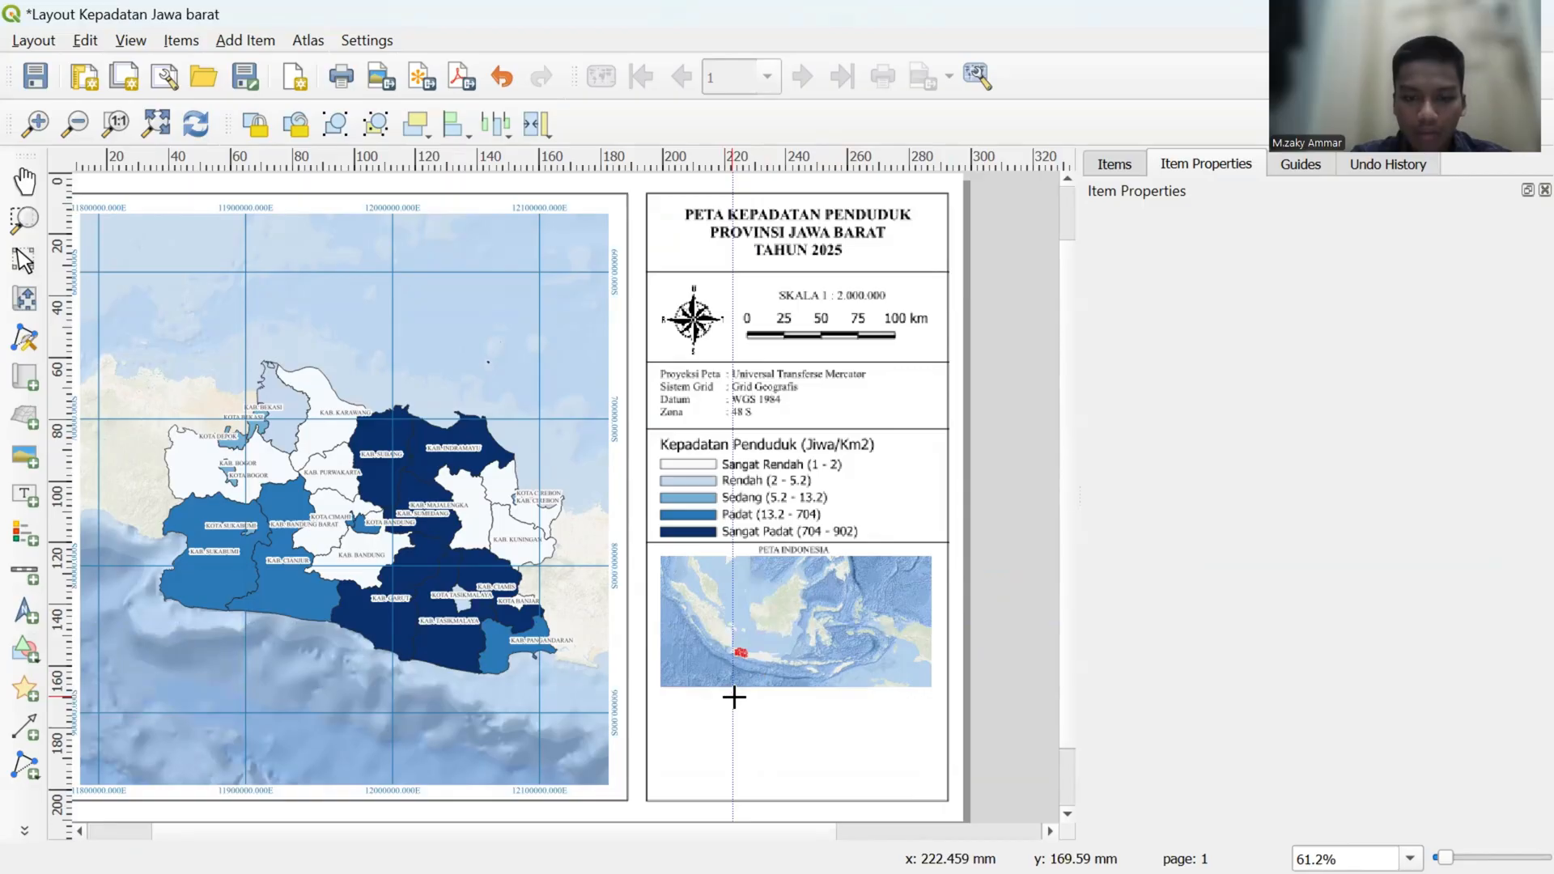
{"action": "left_click_drag", "start_coordinate": [734, 696], "coordinate": [750, 702]}
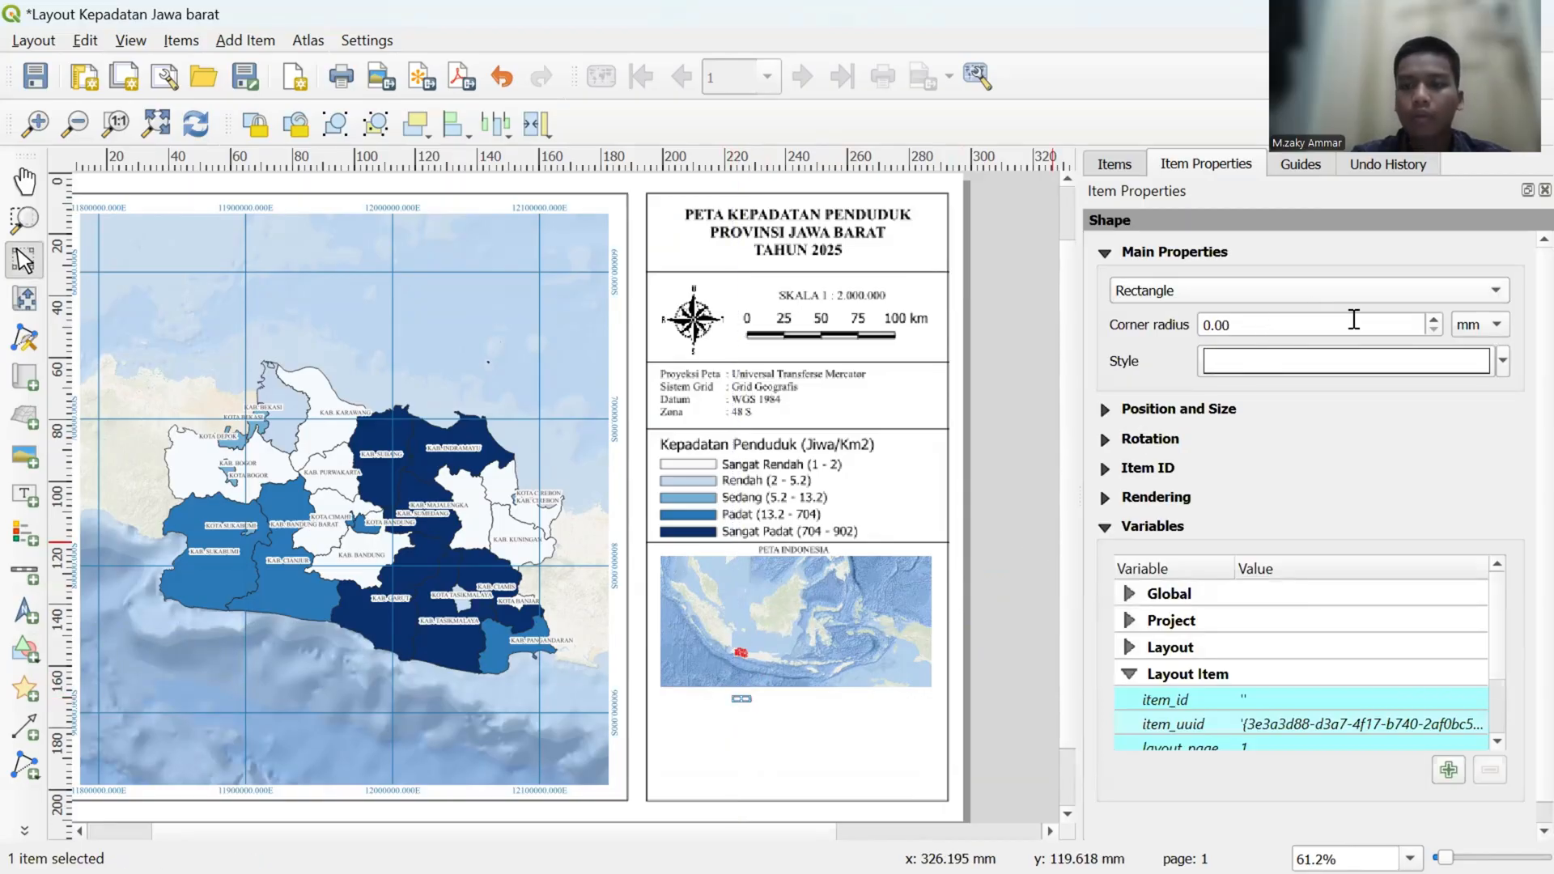
{"action": "left_click", "coordinate": [1503, 361]}
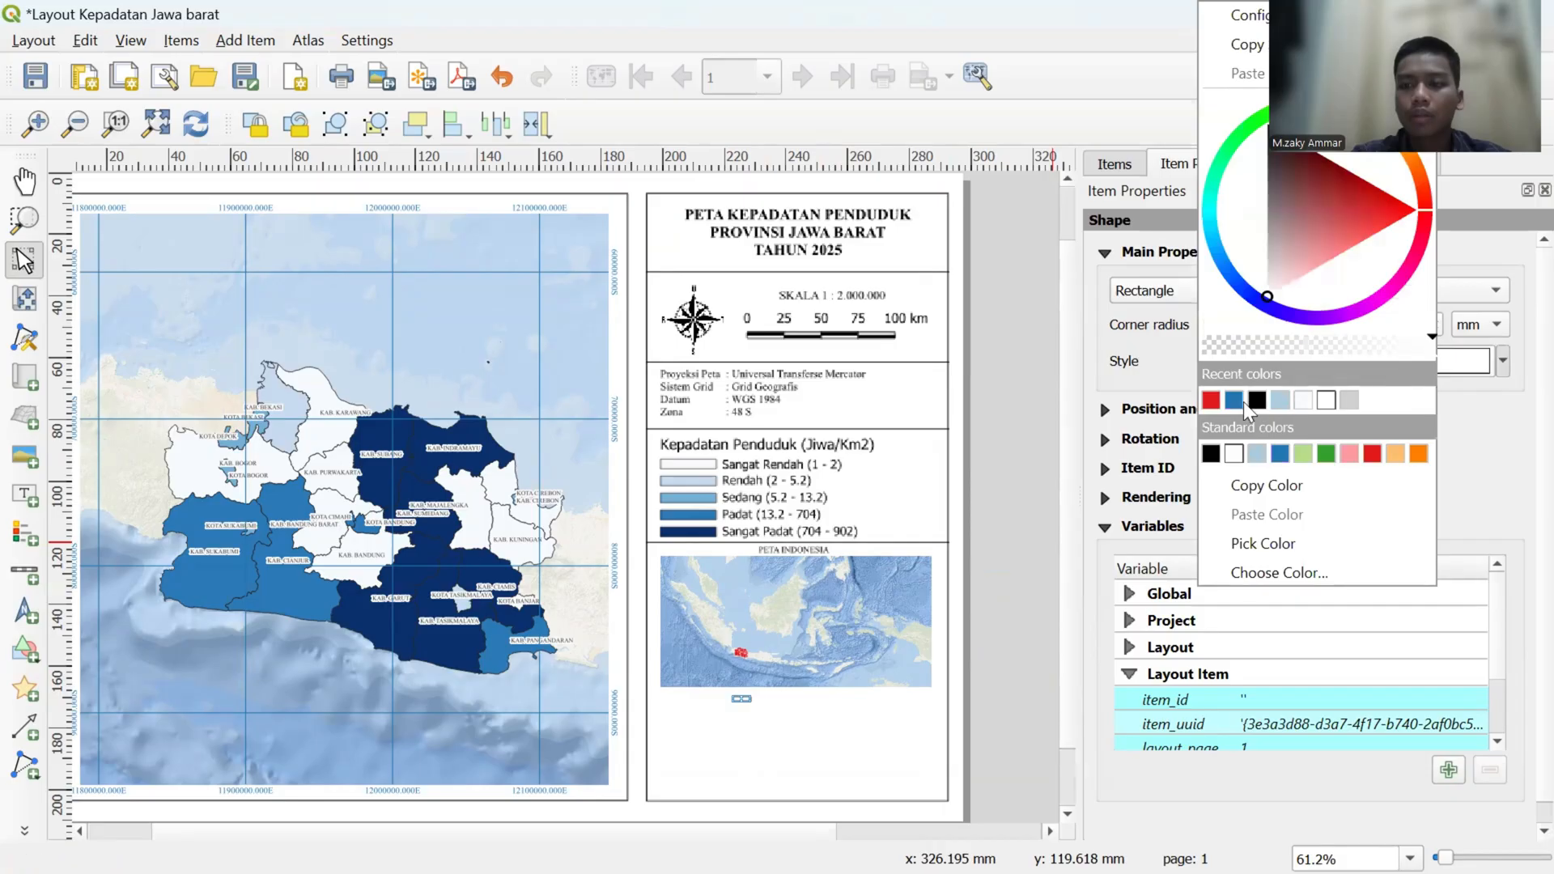
{"action": "left_click", "coordinate": [1218, 403]}
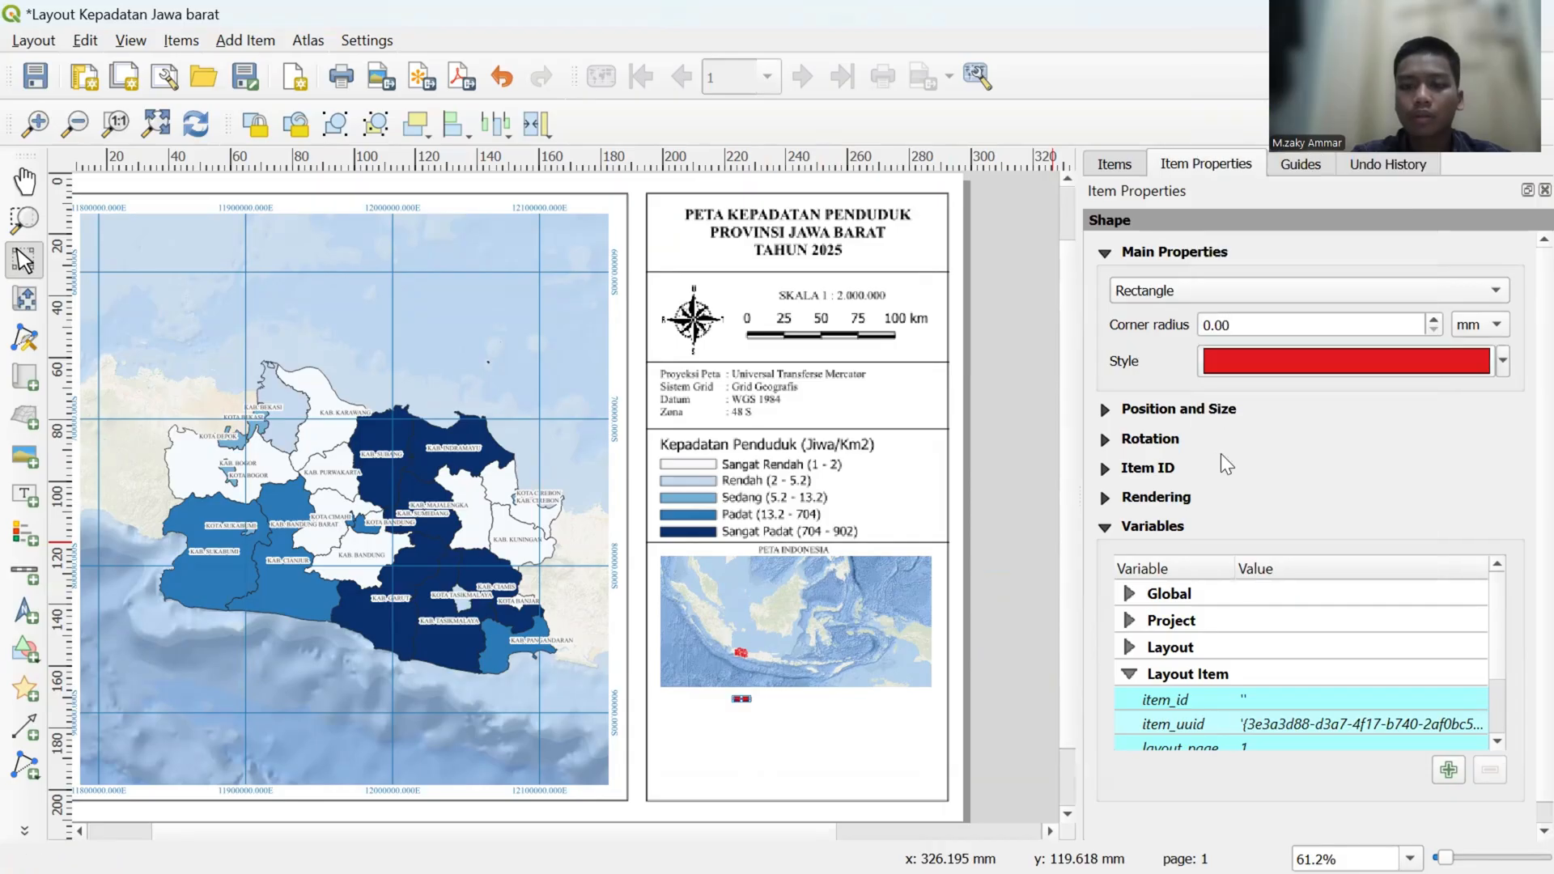
{"action": "left_click", "coordinate": [815, 548]}
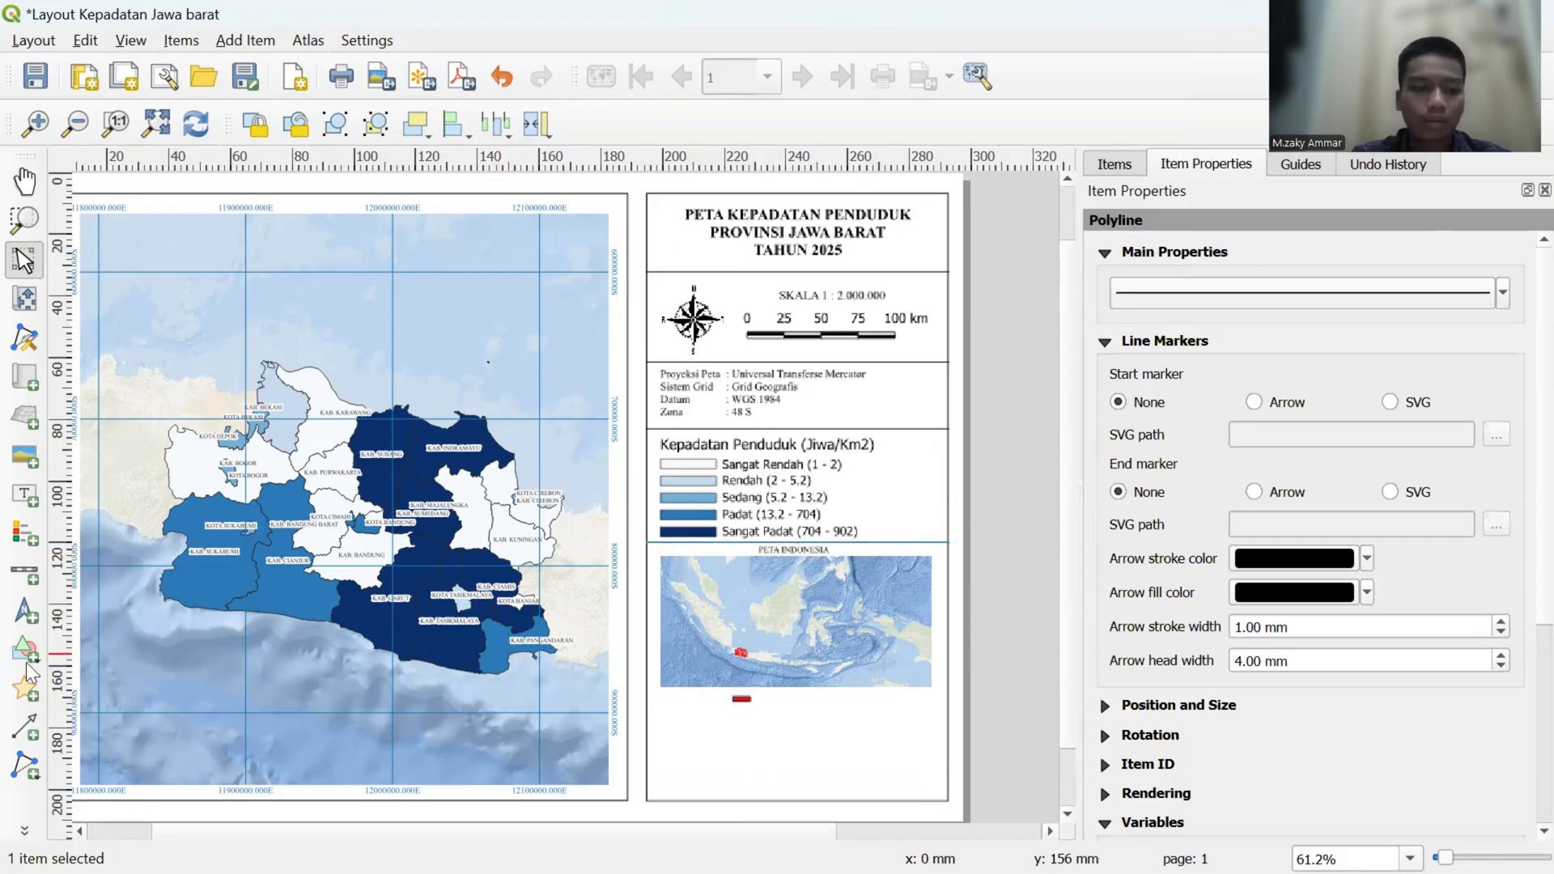
- Add a label beside the red rectangle under the inset map with the text Jawa Barat
{"action": "left_click", "coordinate": [21, 501]}
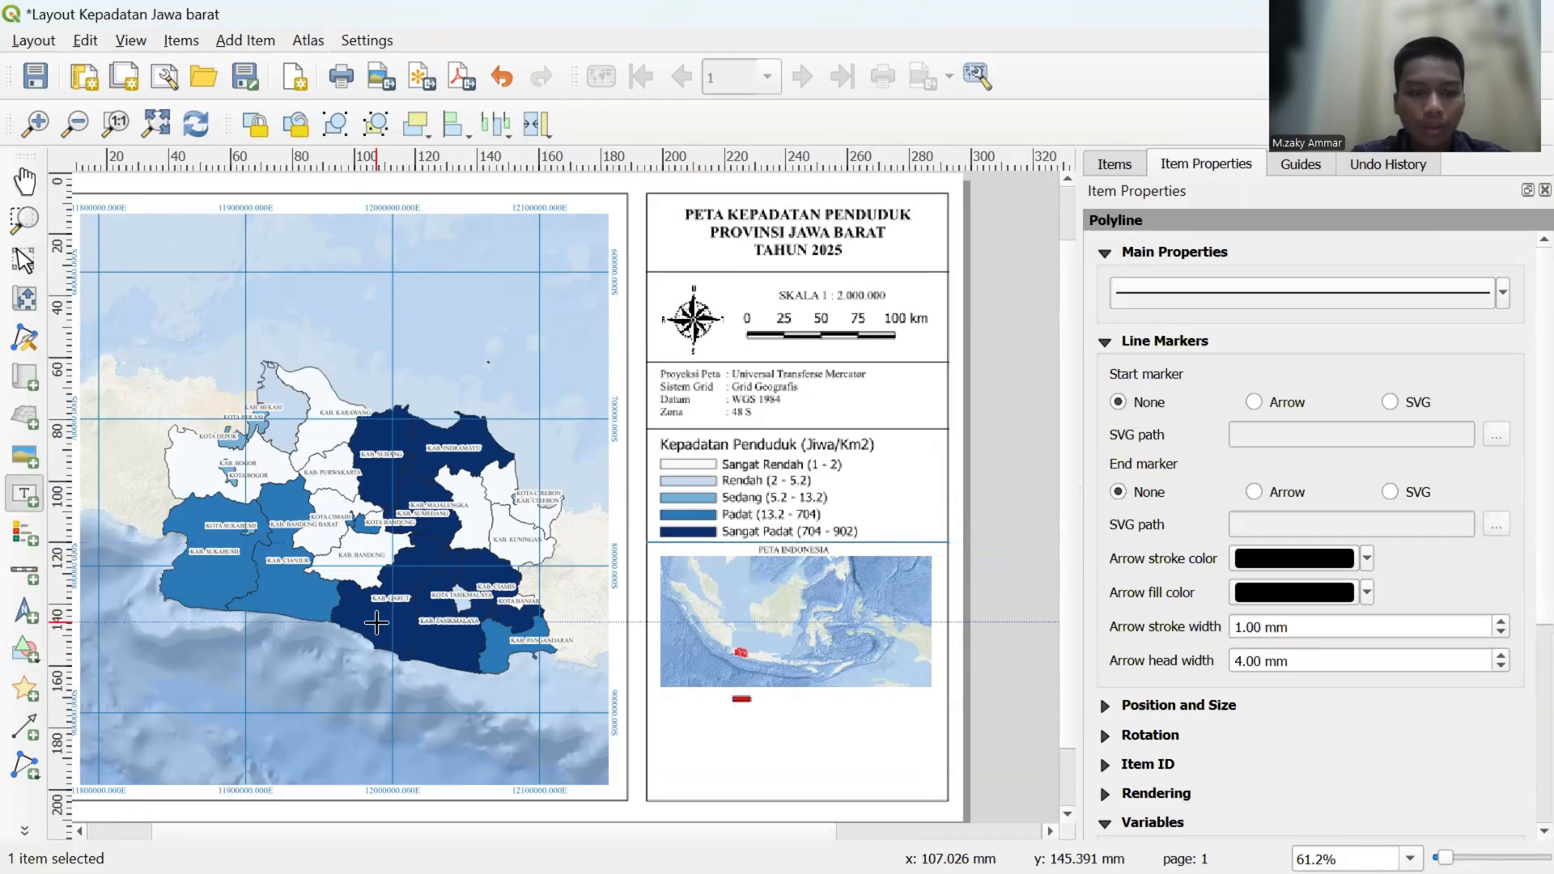
{"action": "left_click", "coordinate": [797, 700]}
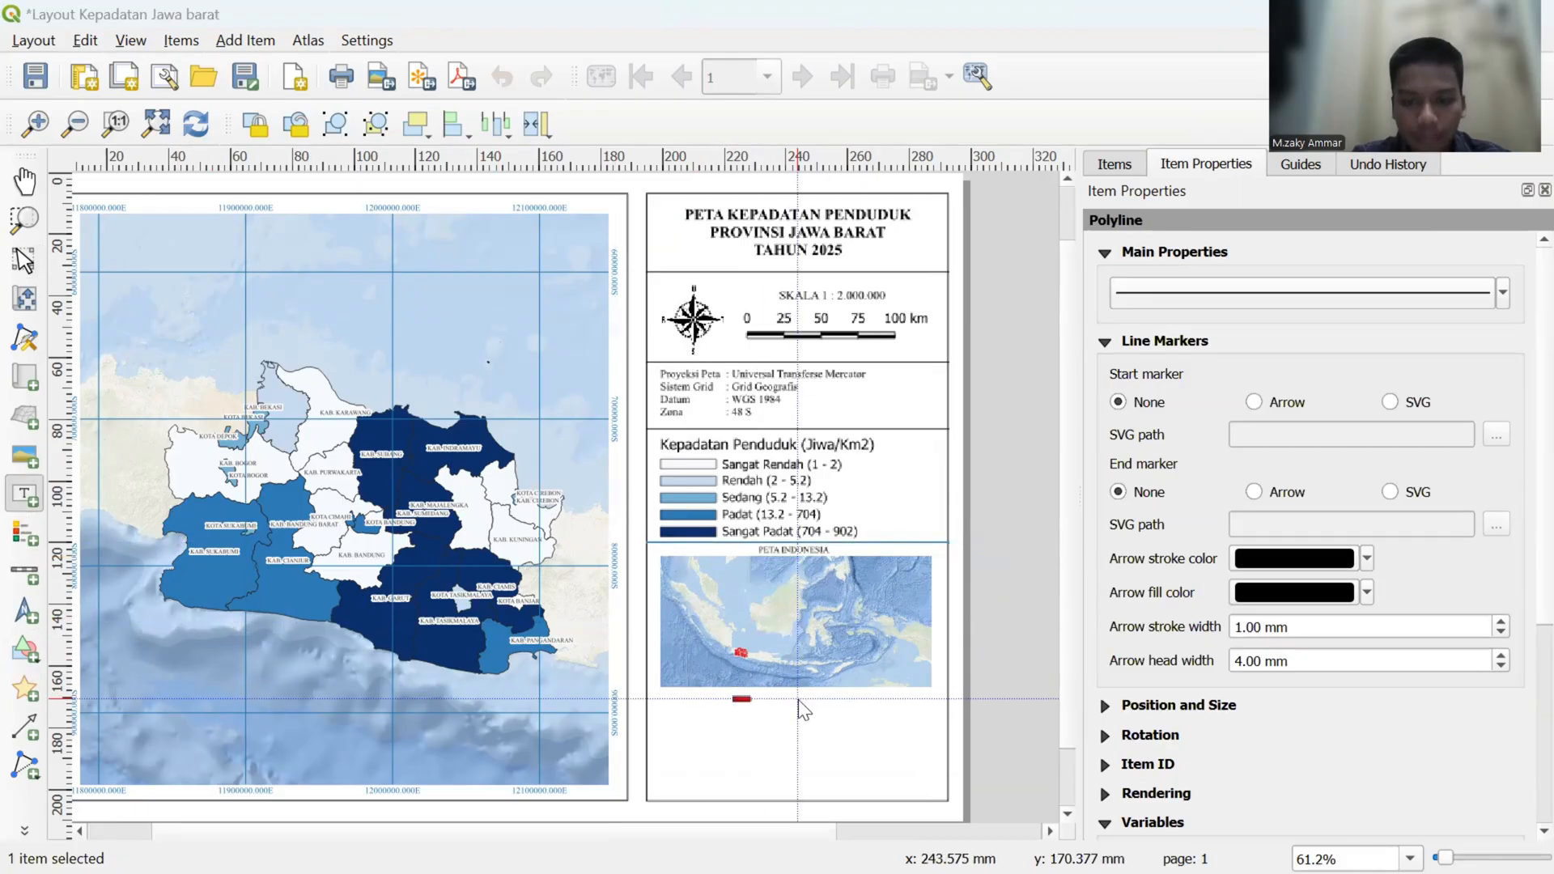
{"action": "left_click", "coordinate": [826, 593]}
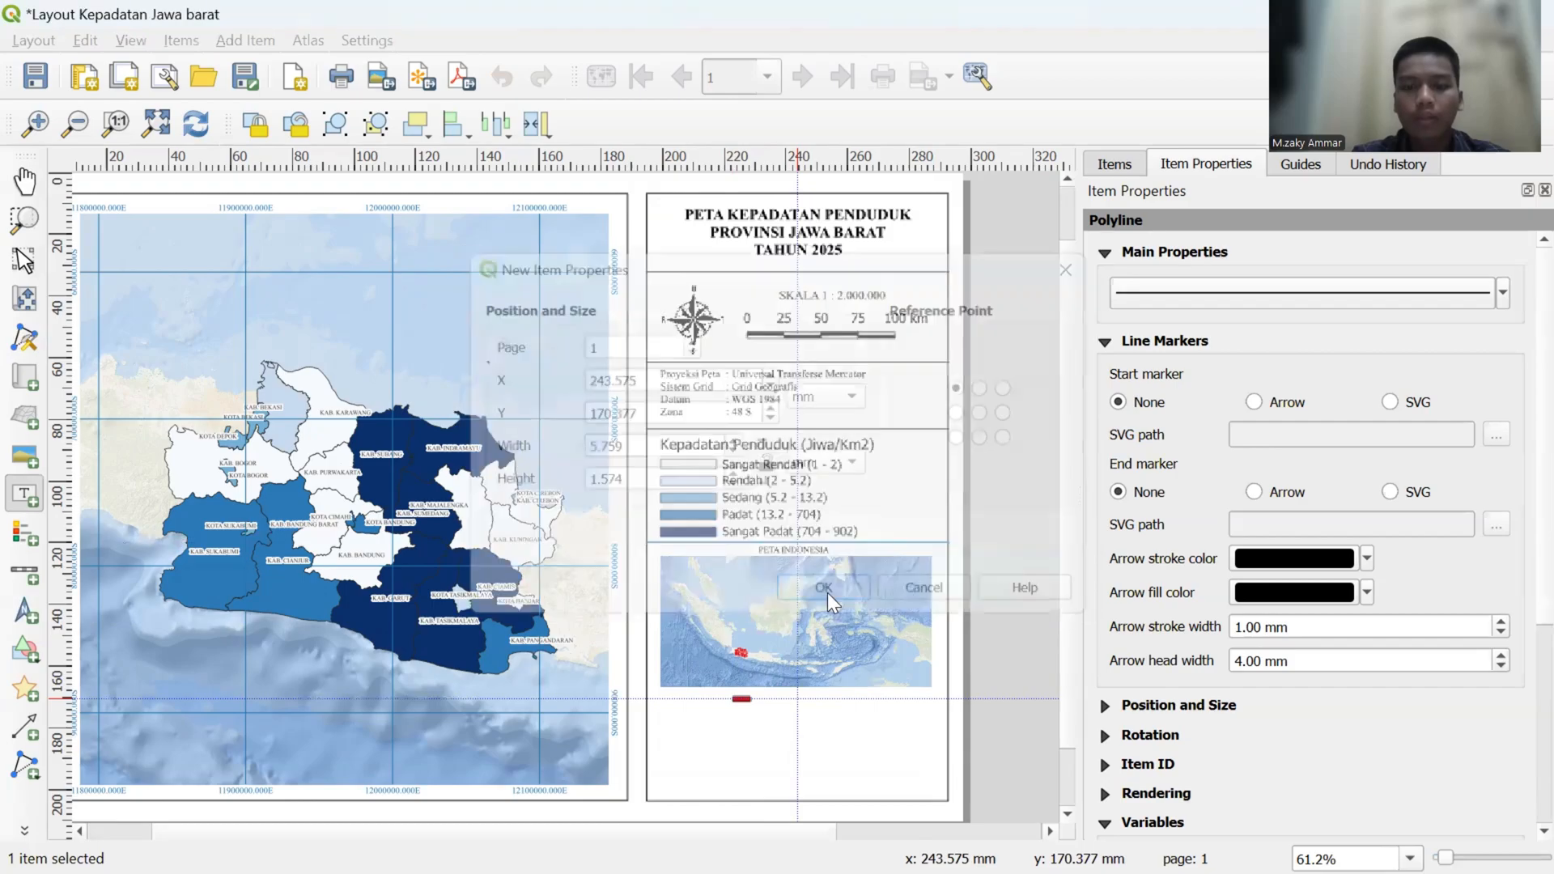
{"action": "triple_click", "coordinate": [1124, 298]}
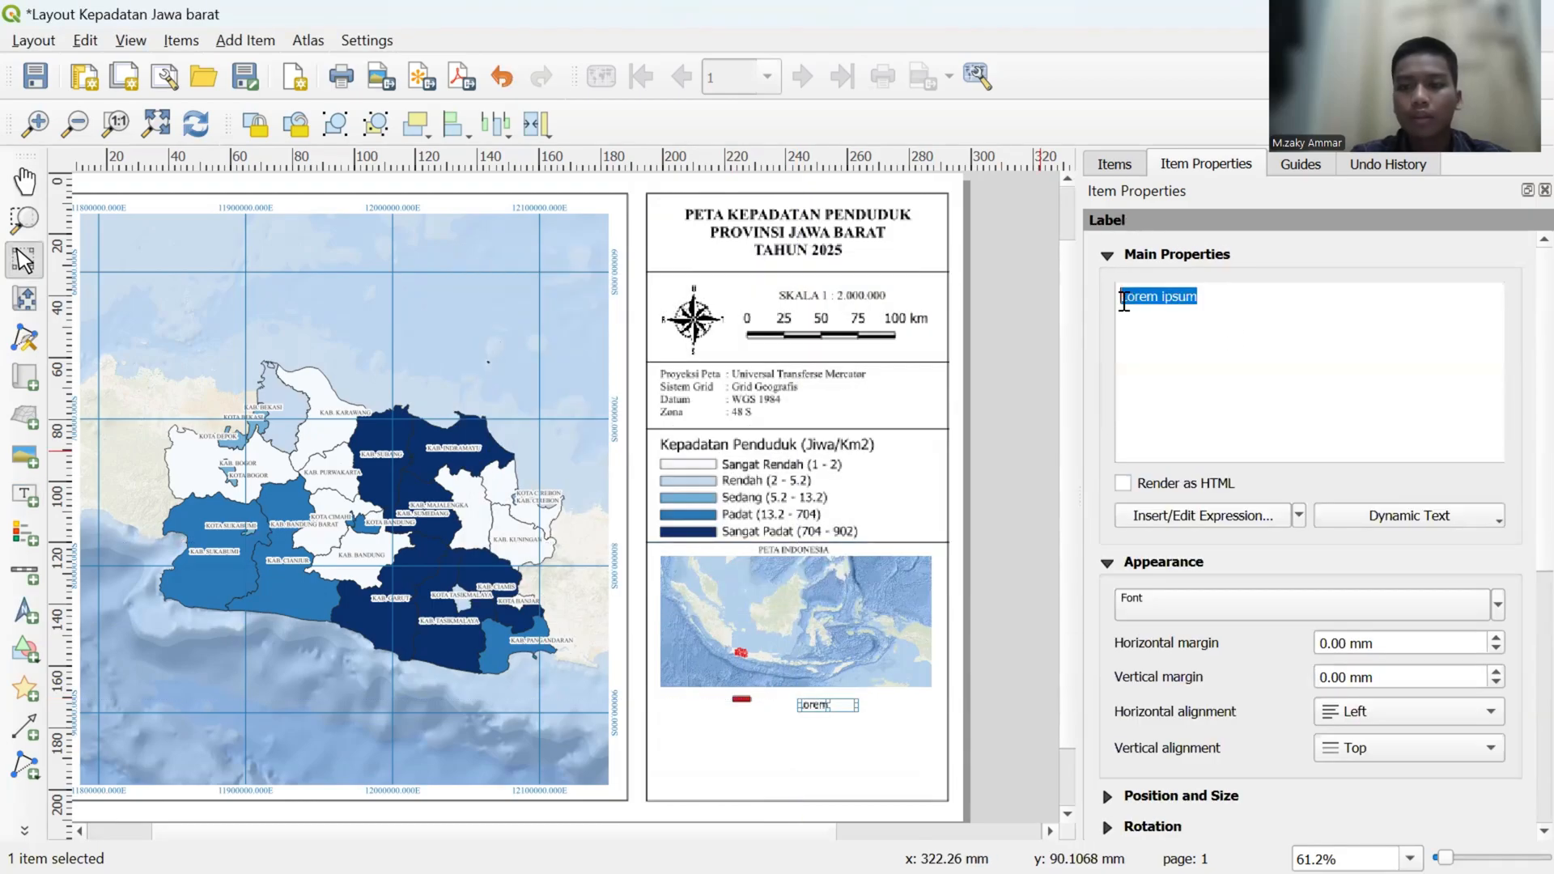
{"action": "key", "text": "BackSpace"}
{"action": "key", "text": "Caps_Lock"}
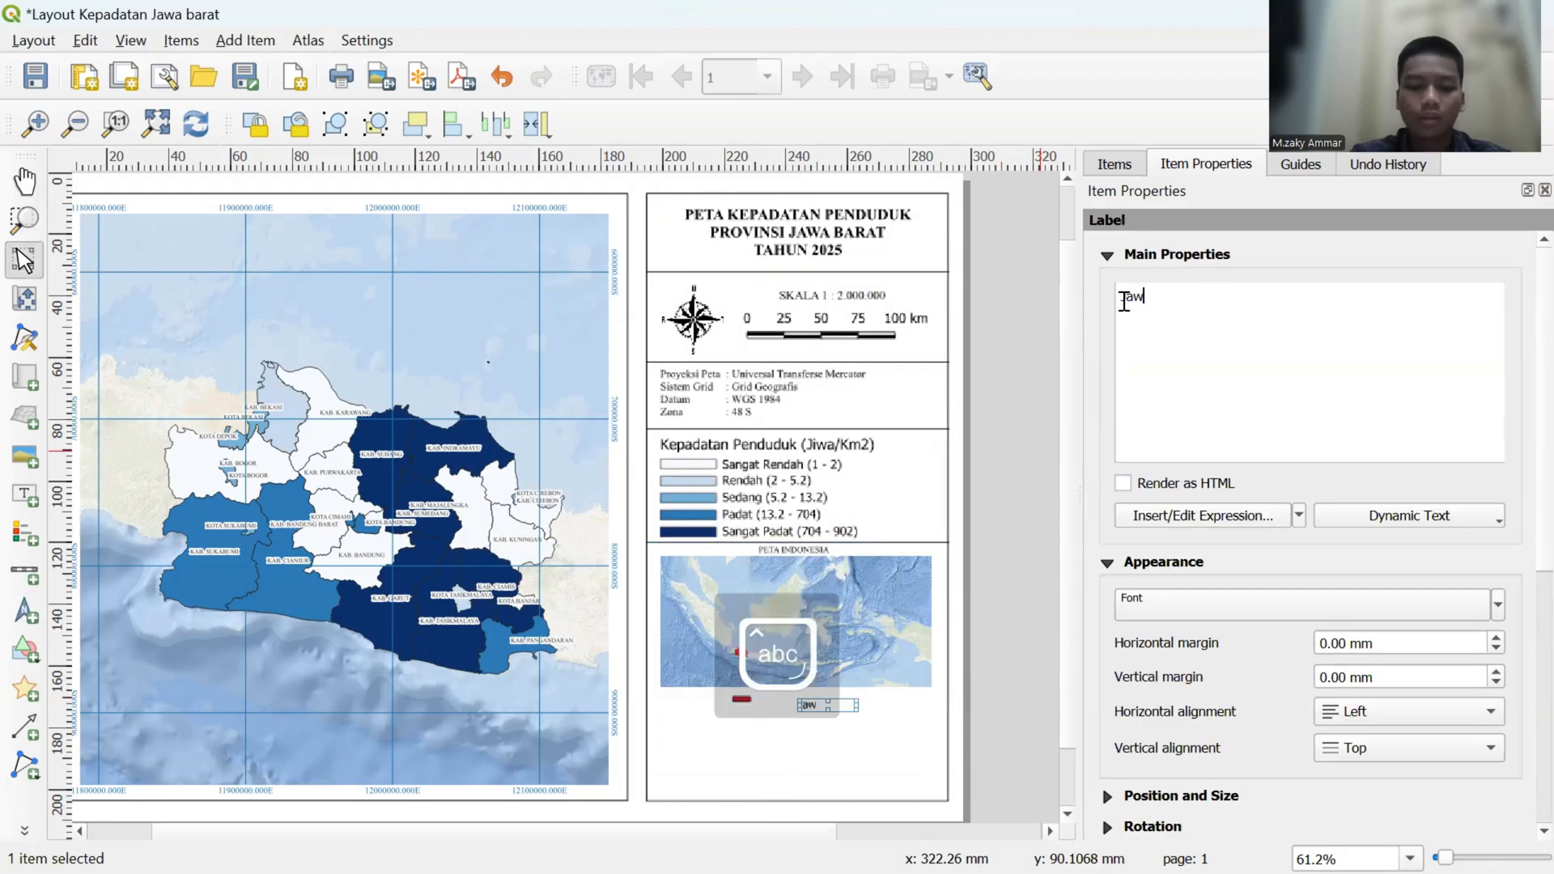
{"action": "type", "text": "Jawa Barat"}
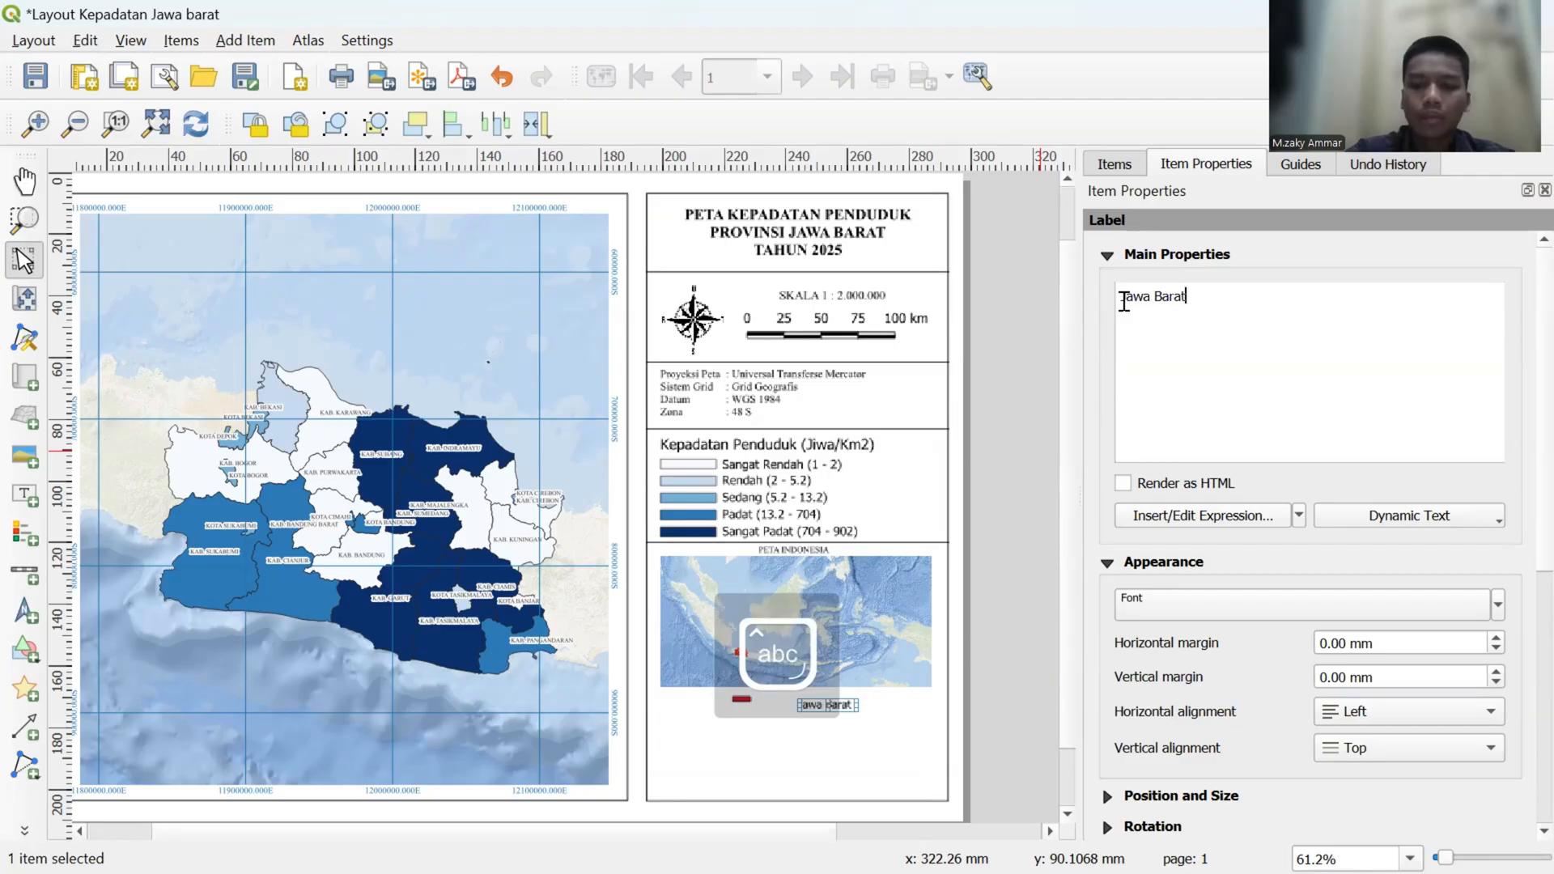
- Set the Jawa Barat label's font to Times New Roman at size 8 points
{"action": "left_click", "coordinate": [1187, 605]}
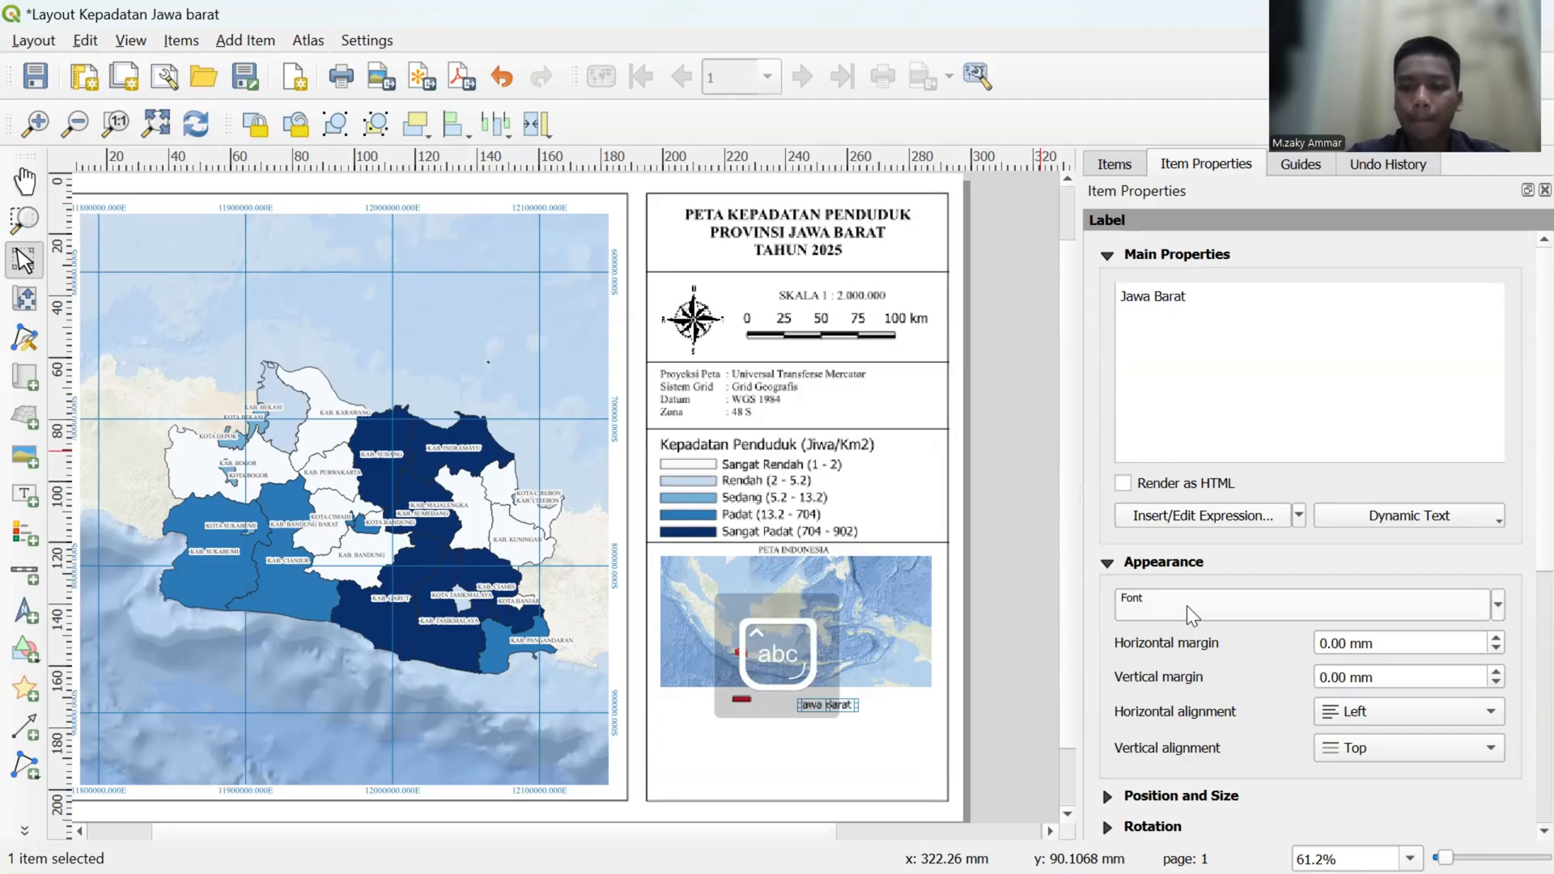
{"action": "triple_click", "coordinate": [1229, 322]}
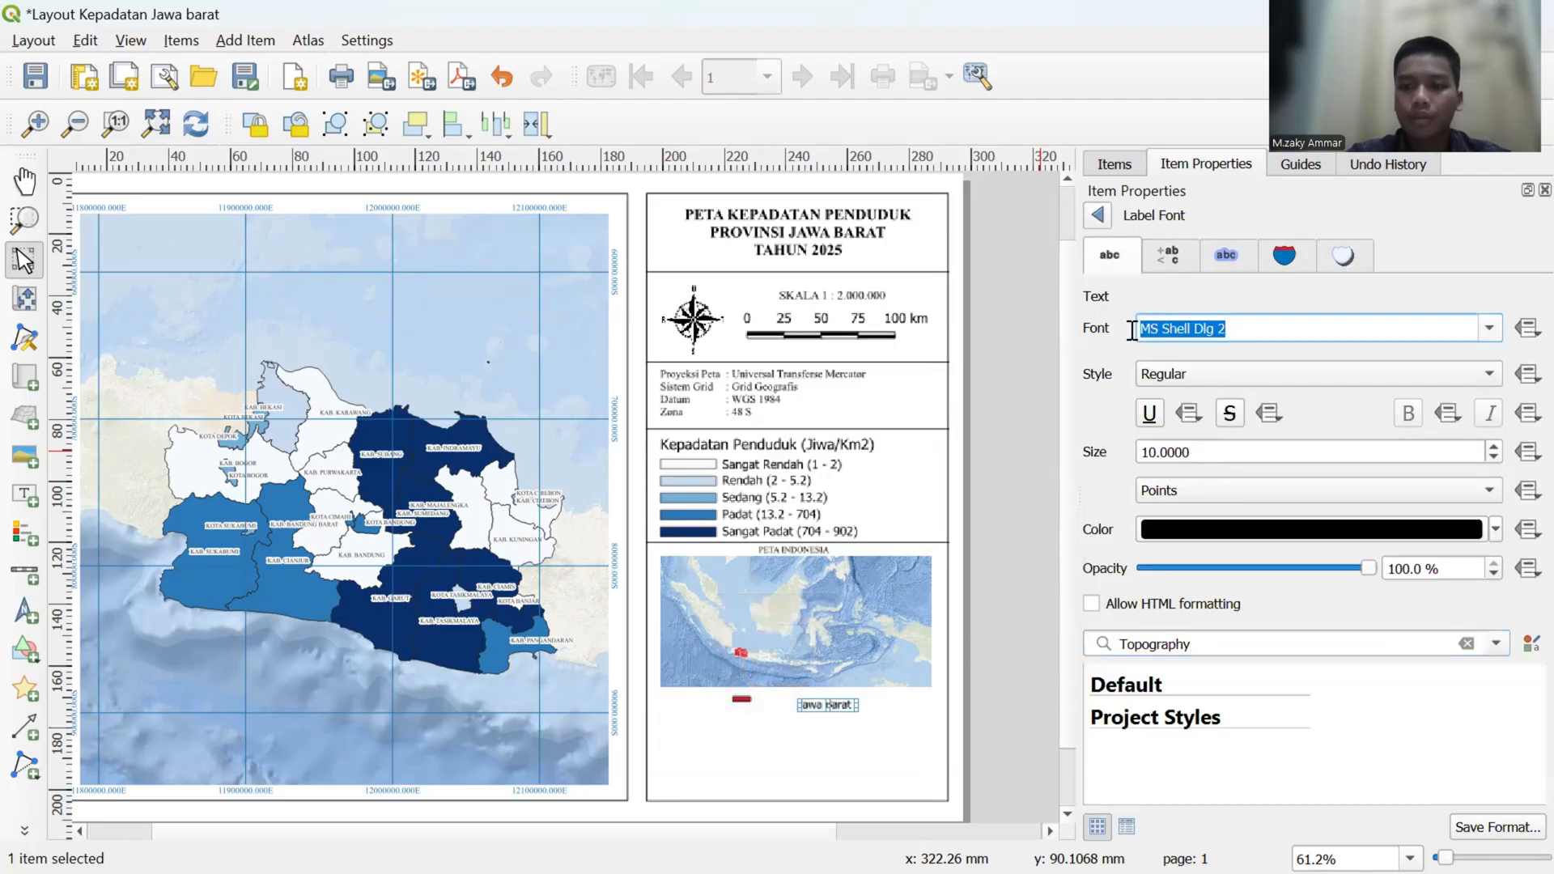
{"action": "type", "text": "tim"}
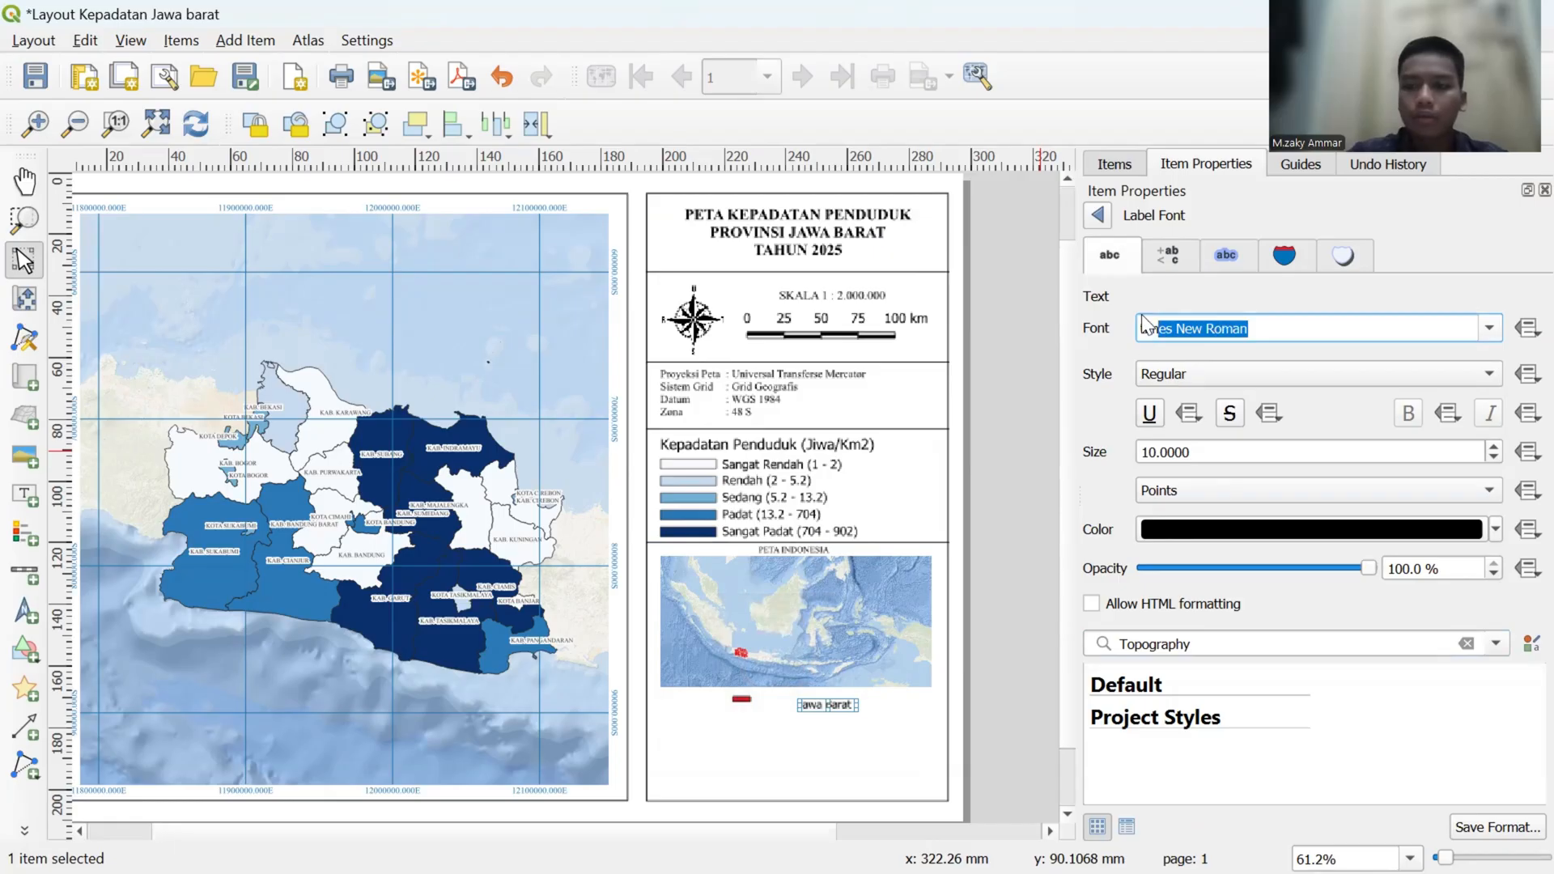
{"action": "key", "text": "Return"}
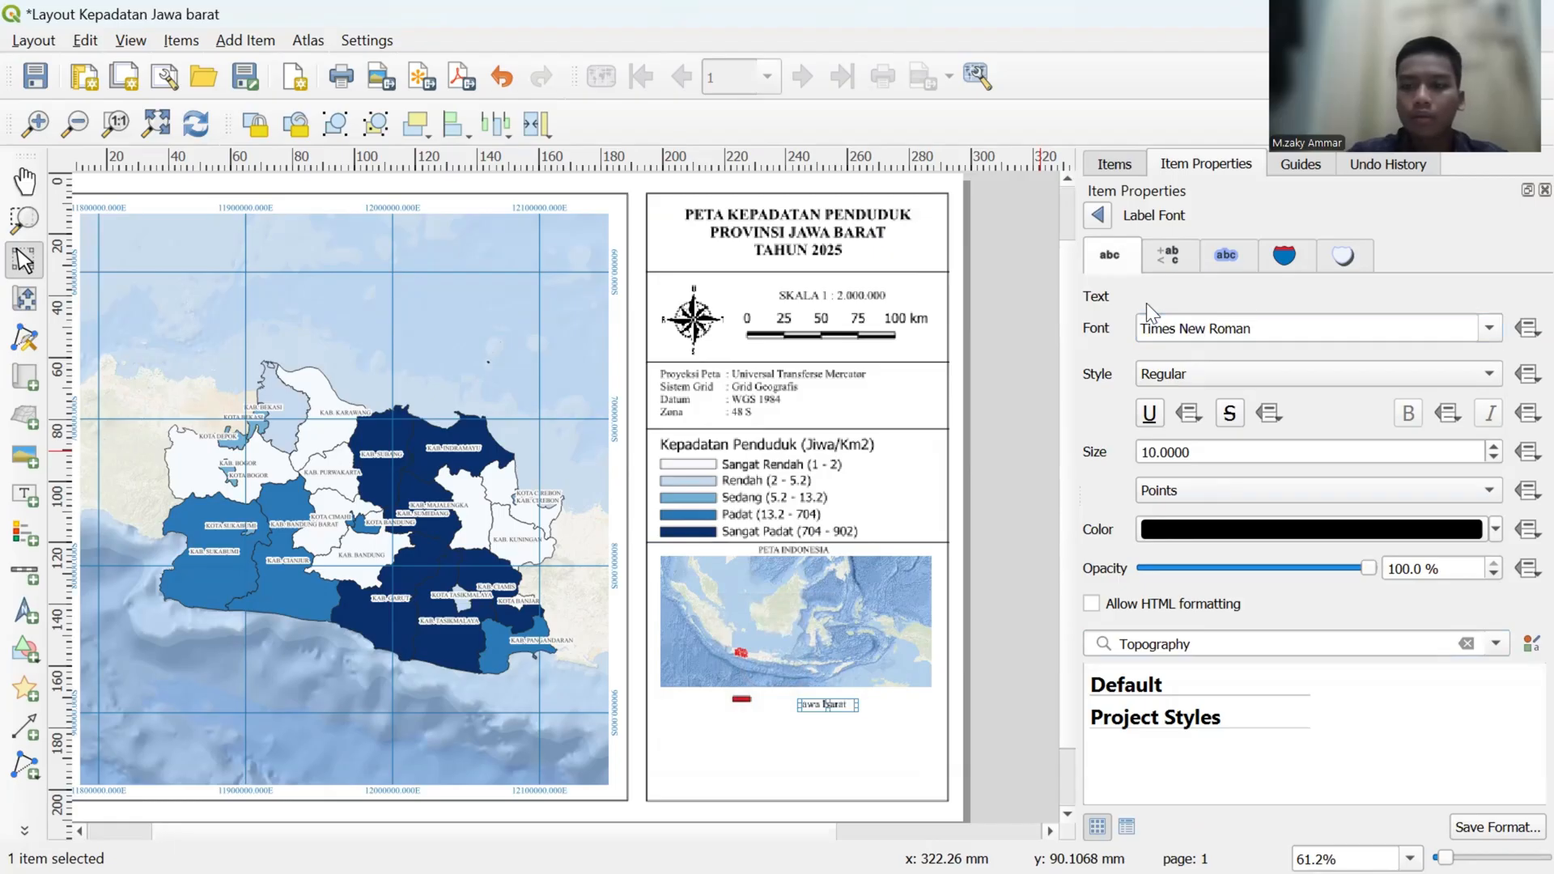
{"action": "left_click", "coordinate": [1489, 457]}
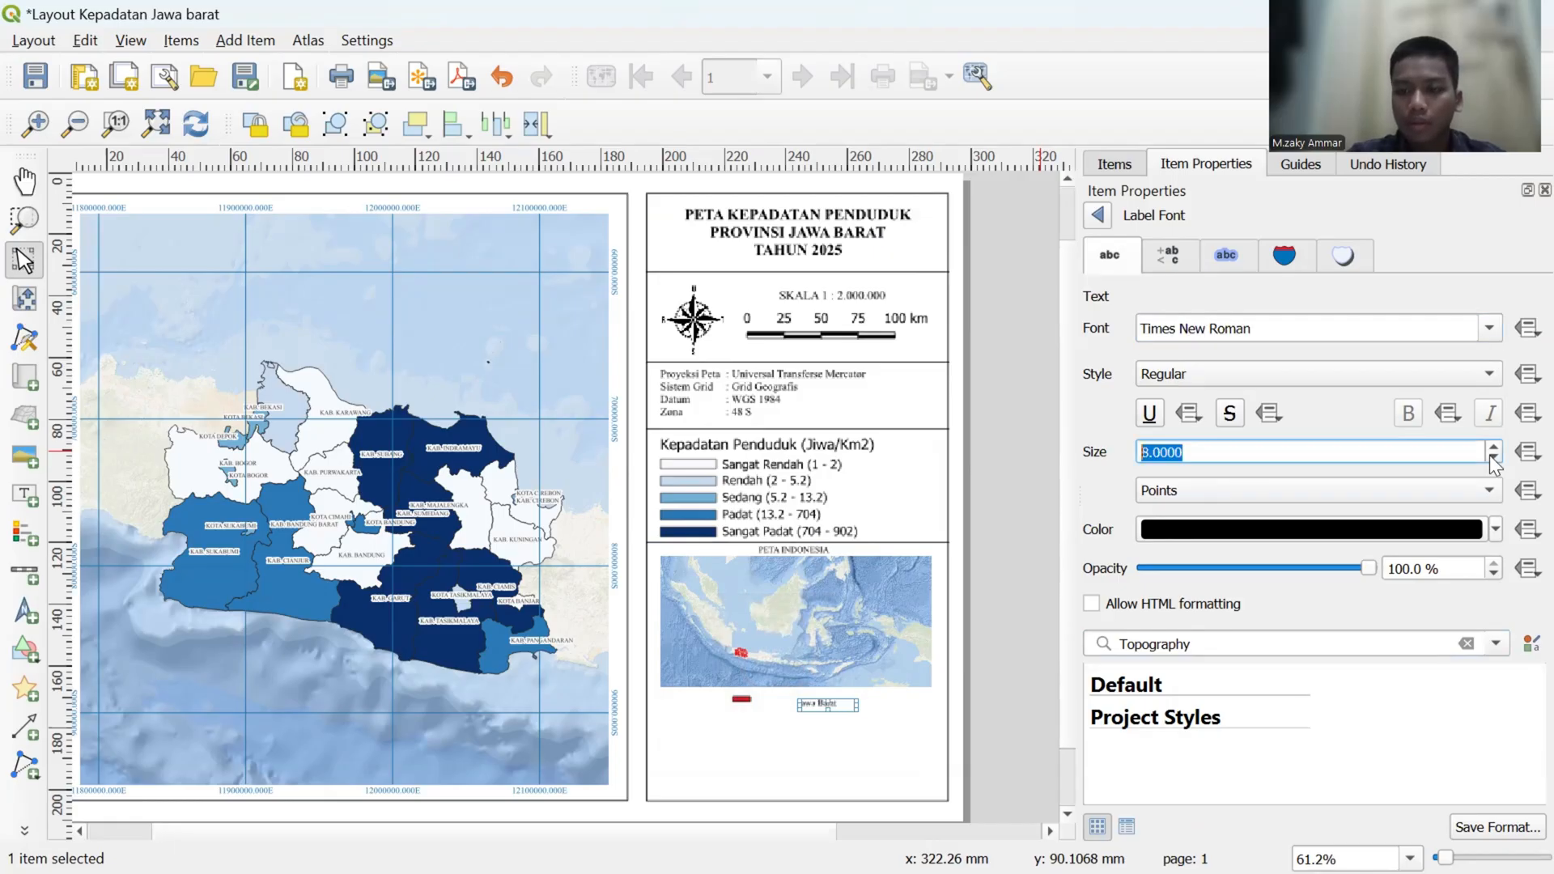
{"action": "left_click", "coordinate": [1009, 437]}
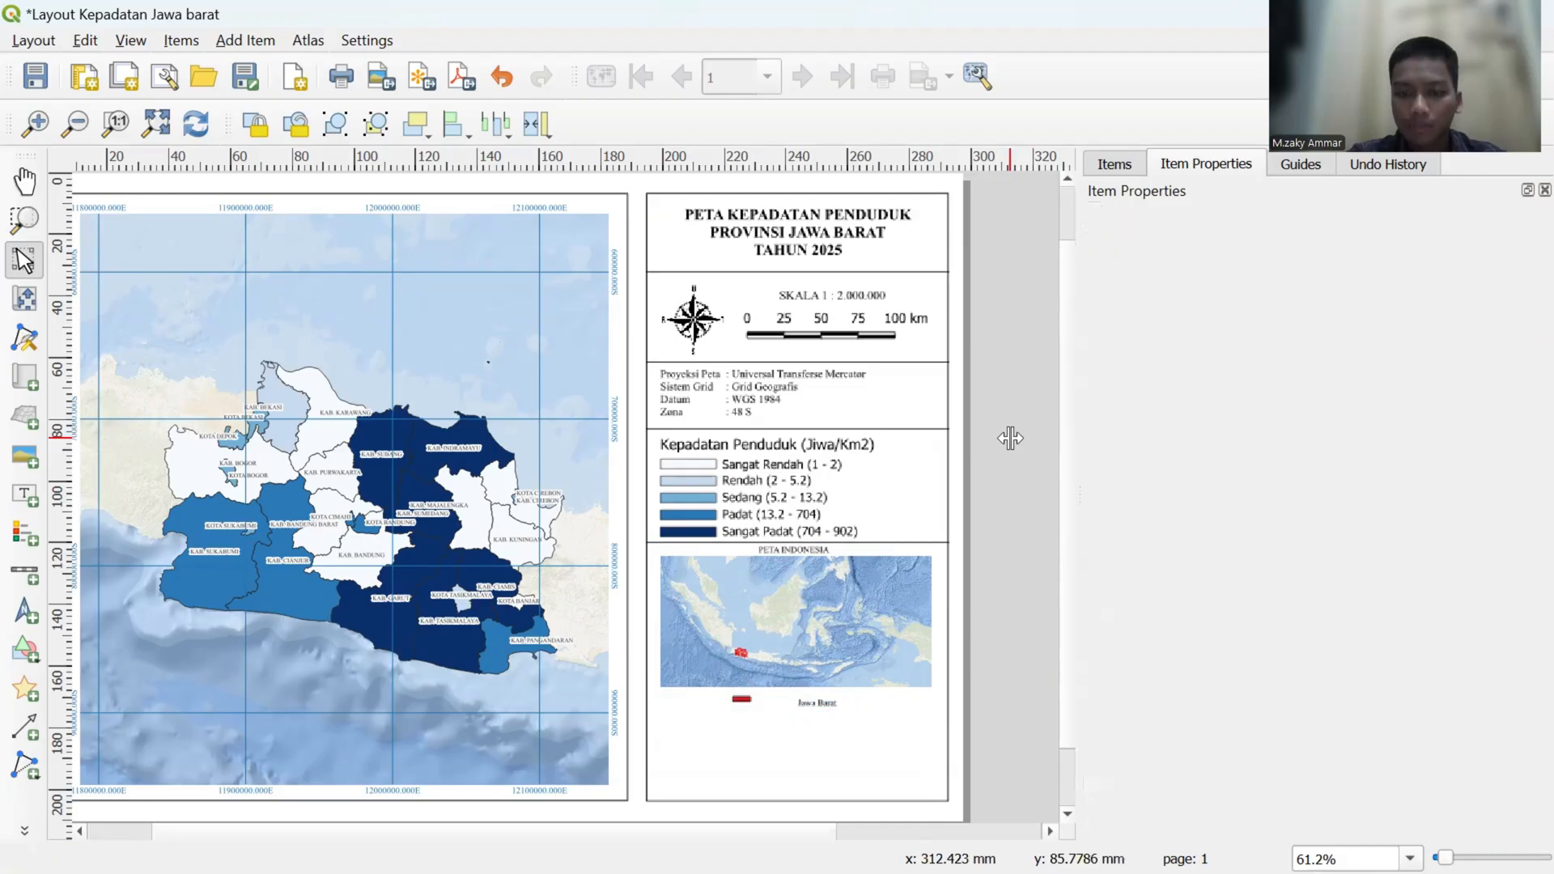
- Nudge the Jawa Barat label up, closer to the lower edge of the inset map
{"action": "left_click", "coordinate": [816, 698]}
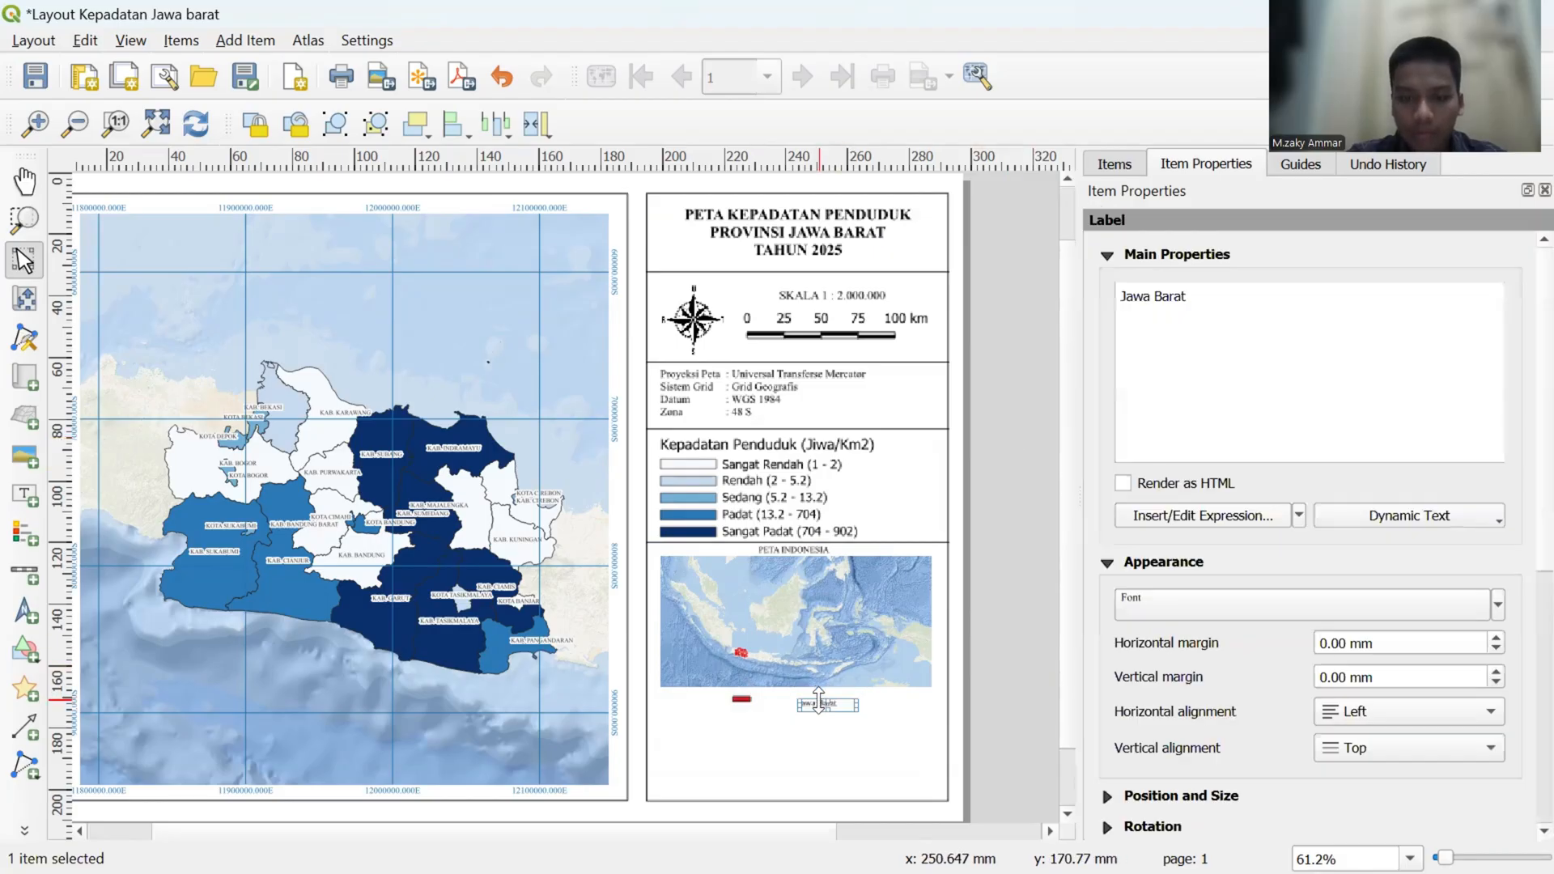
{"action": "key", "text": "Up"}
{"action": "key", "text": "Up"}
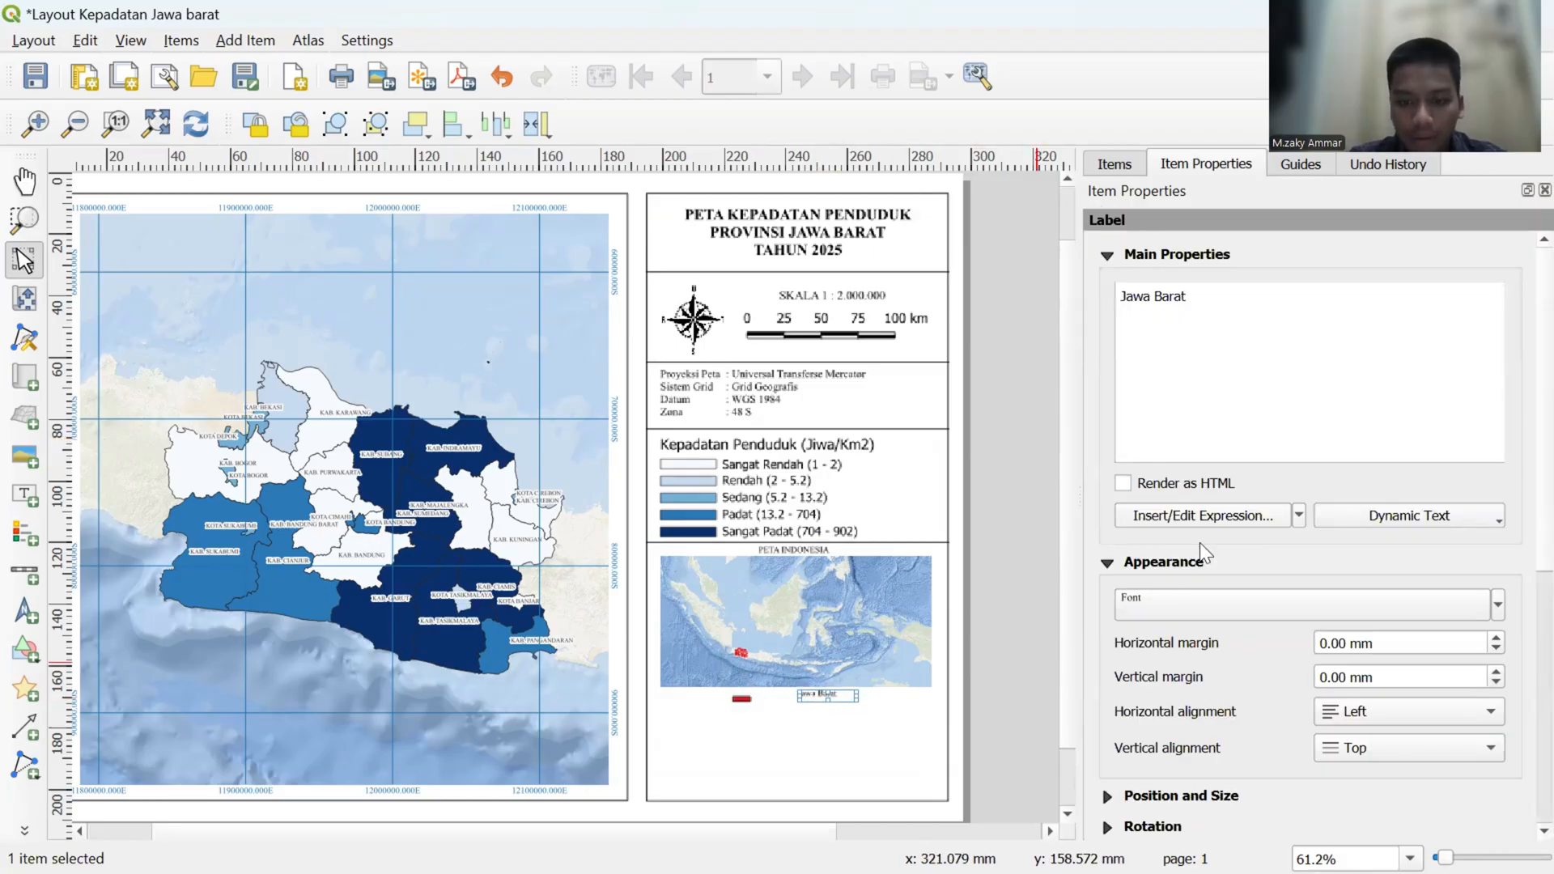
- Nudge the red rectangle up and right so it sits level with and close to the Jawa Barat label
{"action": "left_click", "coordinate": [733, 697]}
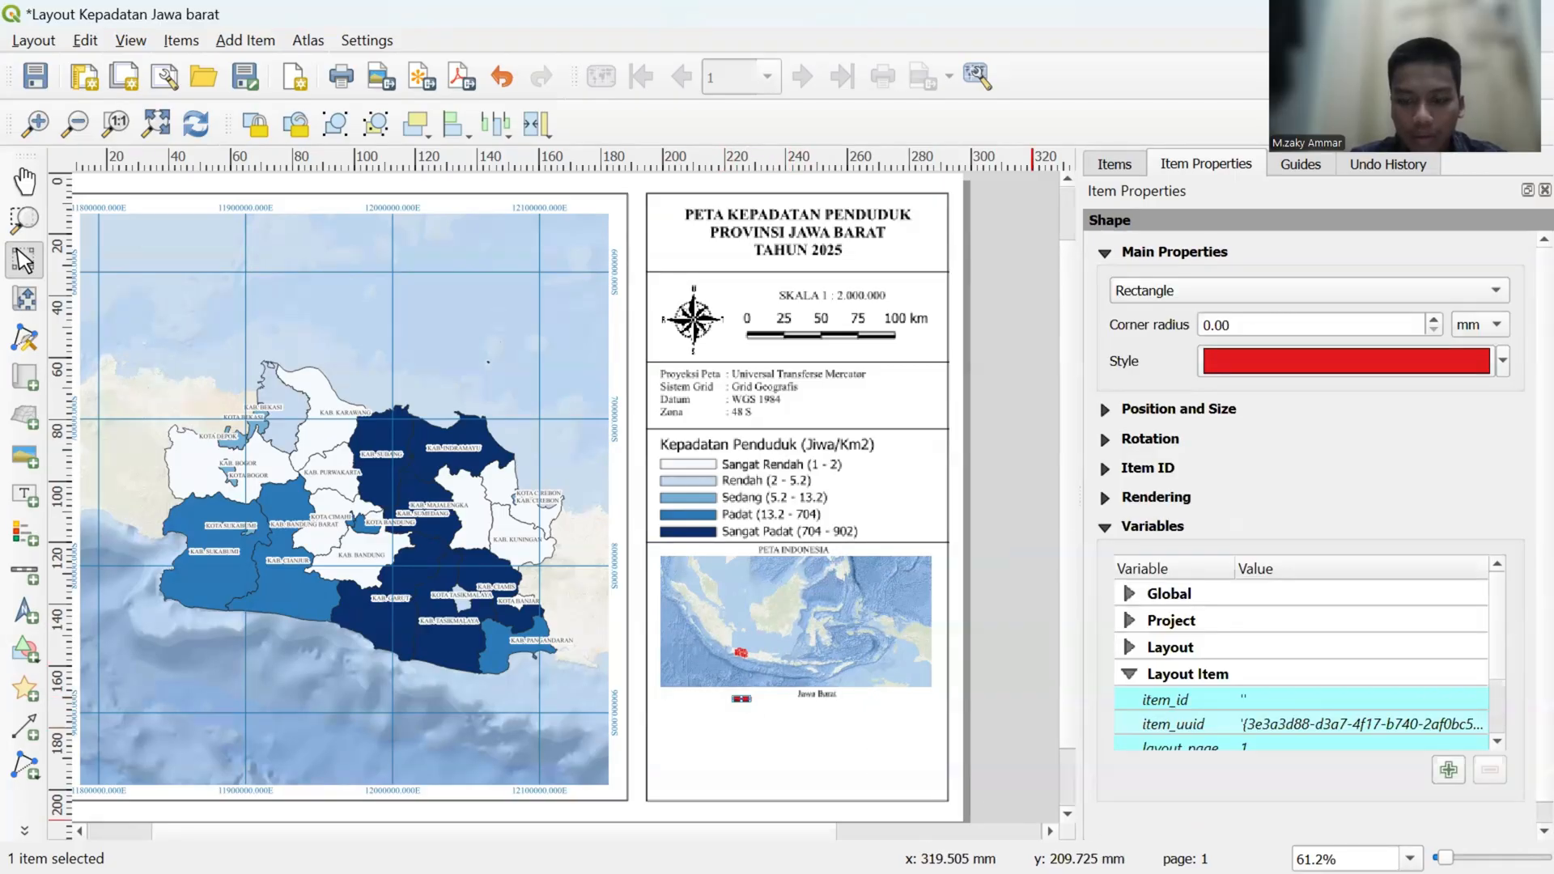
{"action": "key", "text": "Up"}
{"action": "key", "text": "Up"}
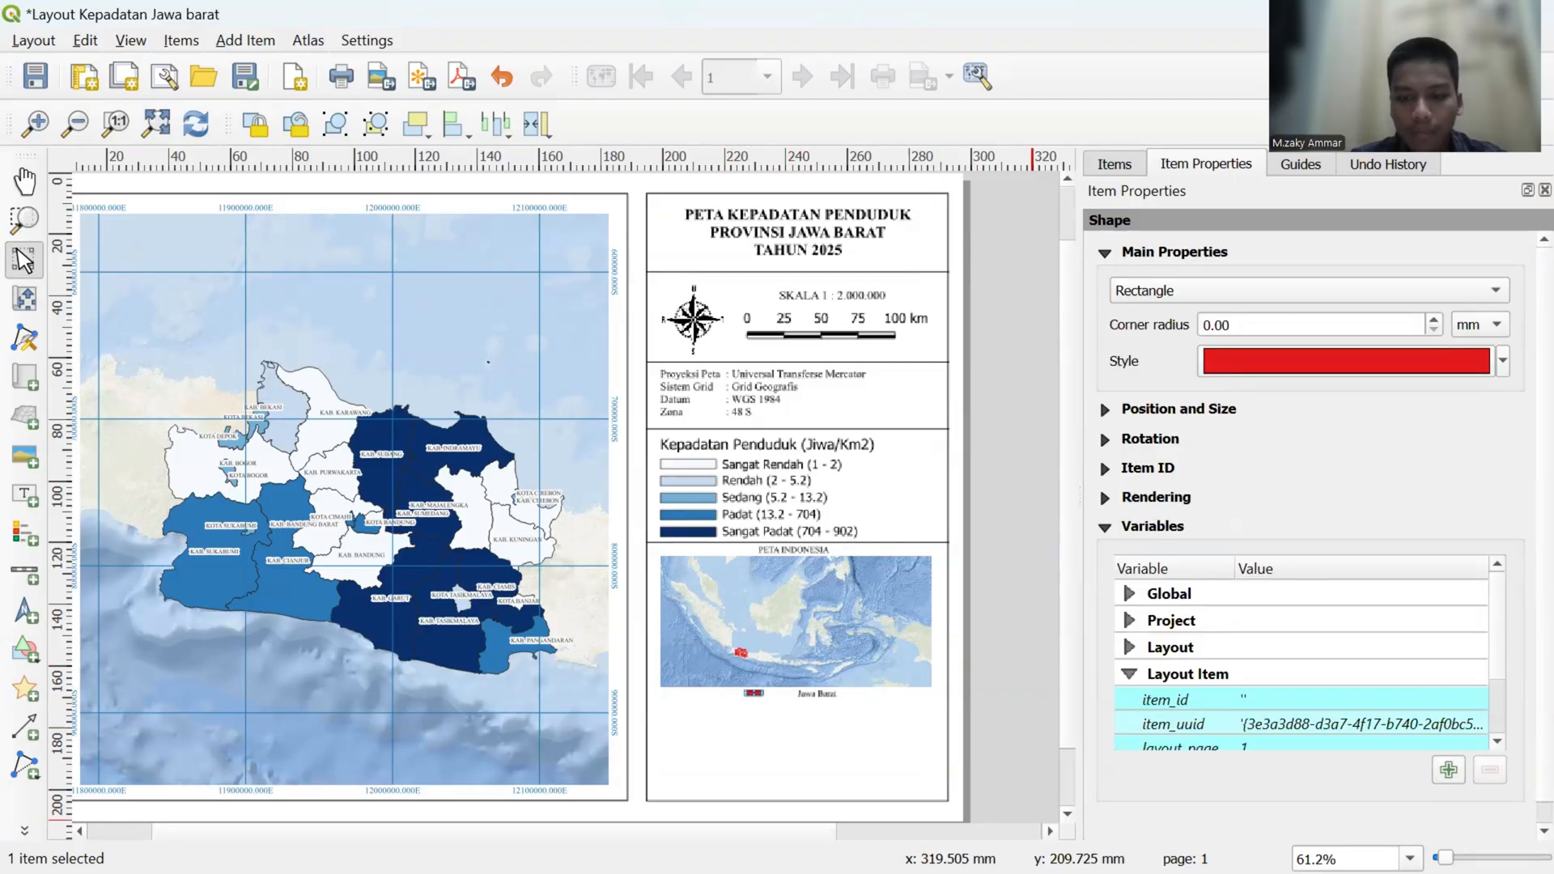
{"action": "key", "text": "Right"}
{"action": "key", "text": "Right"}
{"action": "key", "text": "Right"}
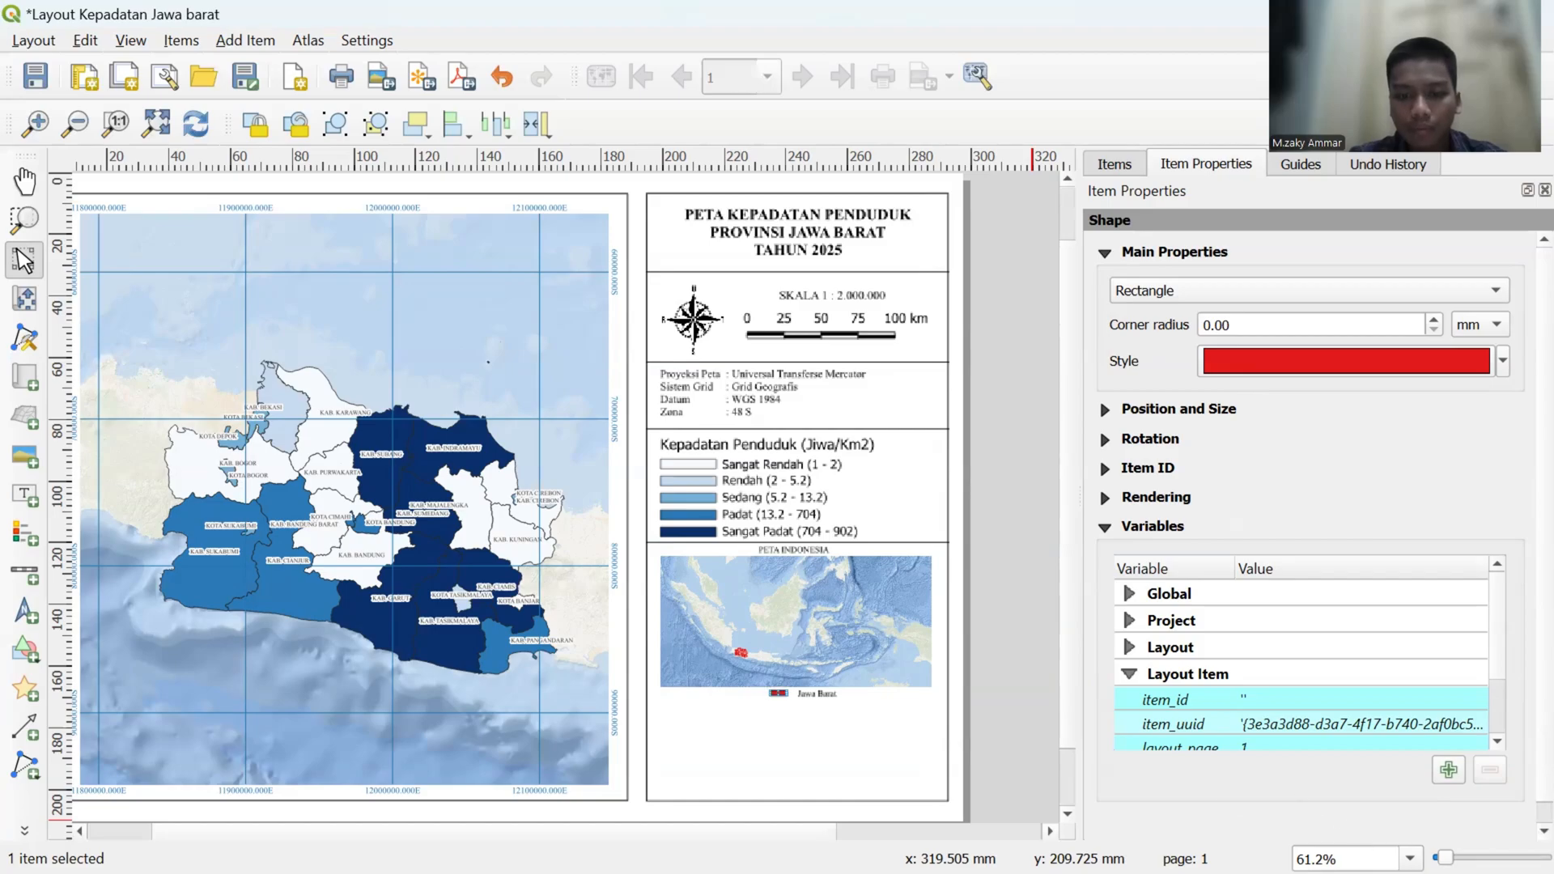
- Nudge the Jawa Barat label left toward the red rectangle and fine-tune its vertical position
{"action": "left_click", "coordinate": [826, 693]}
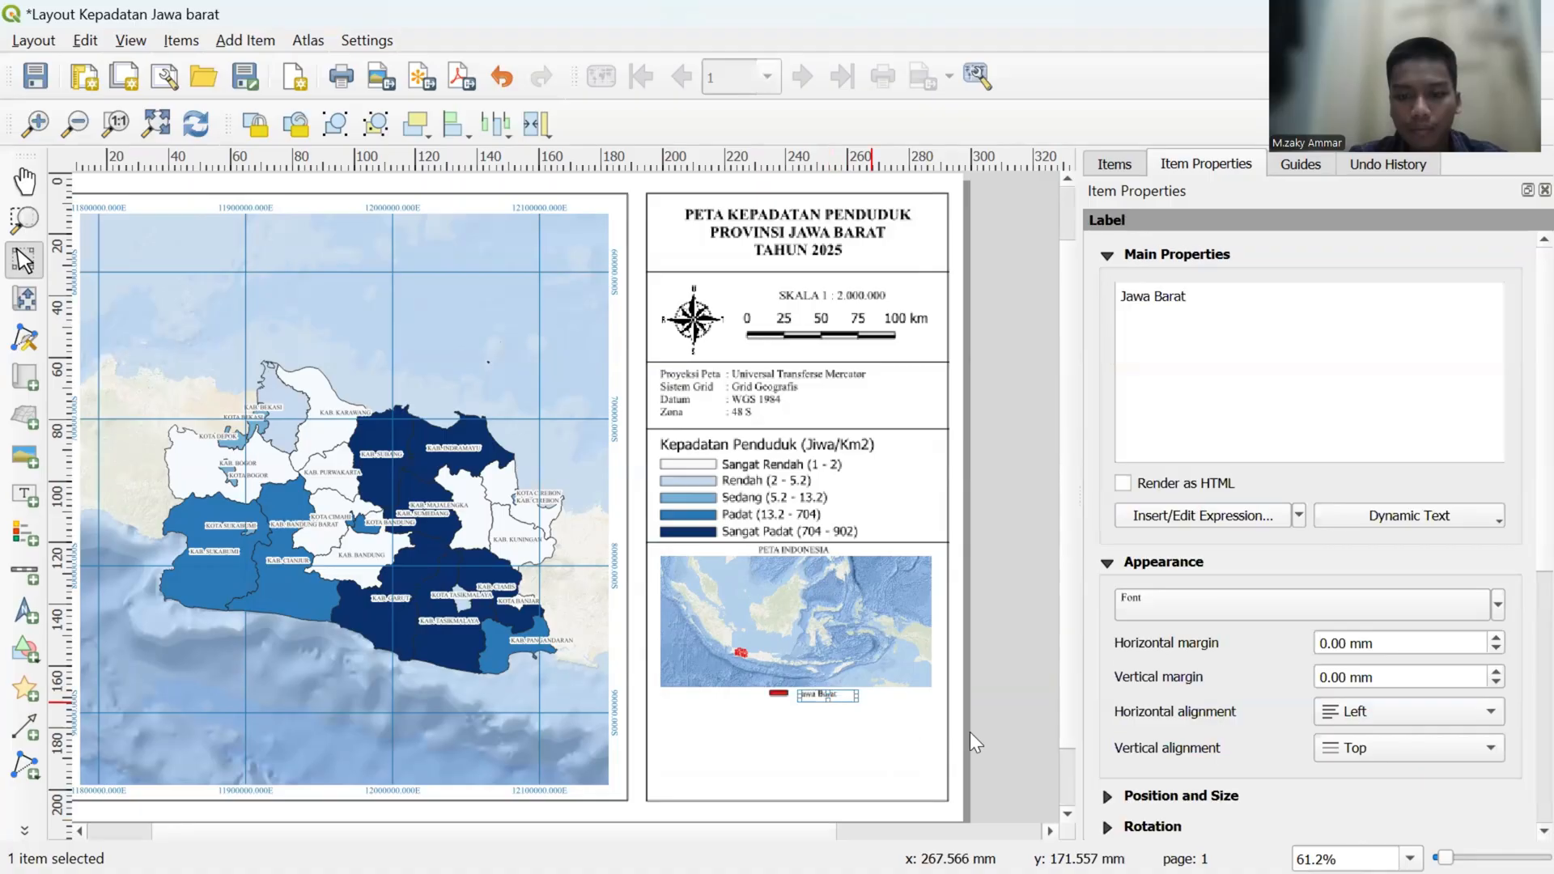
{"action": "key", "text": "Up"}
{"action": "key", "text": "Left"}
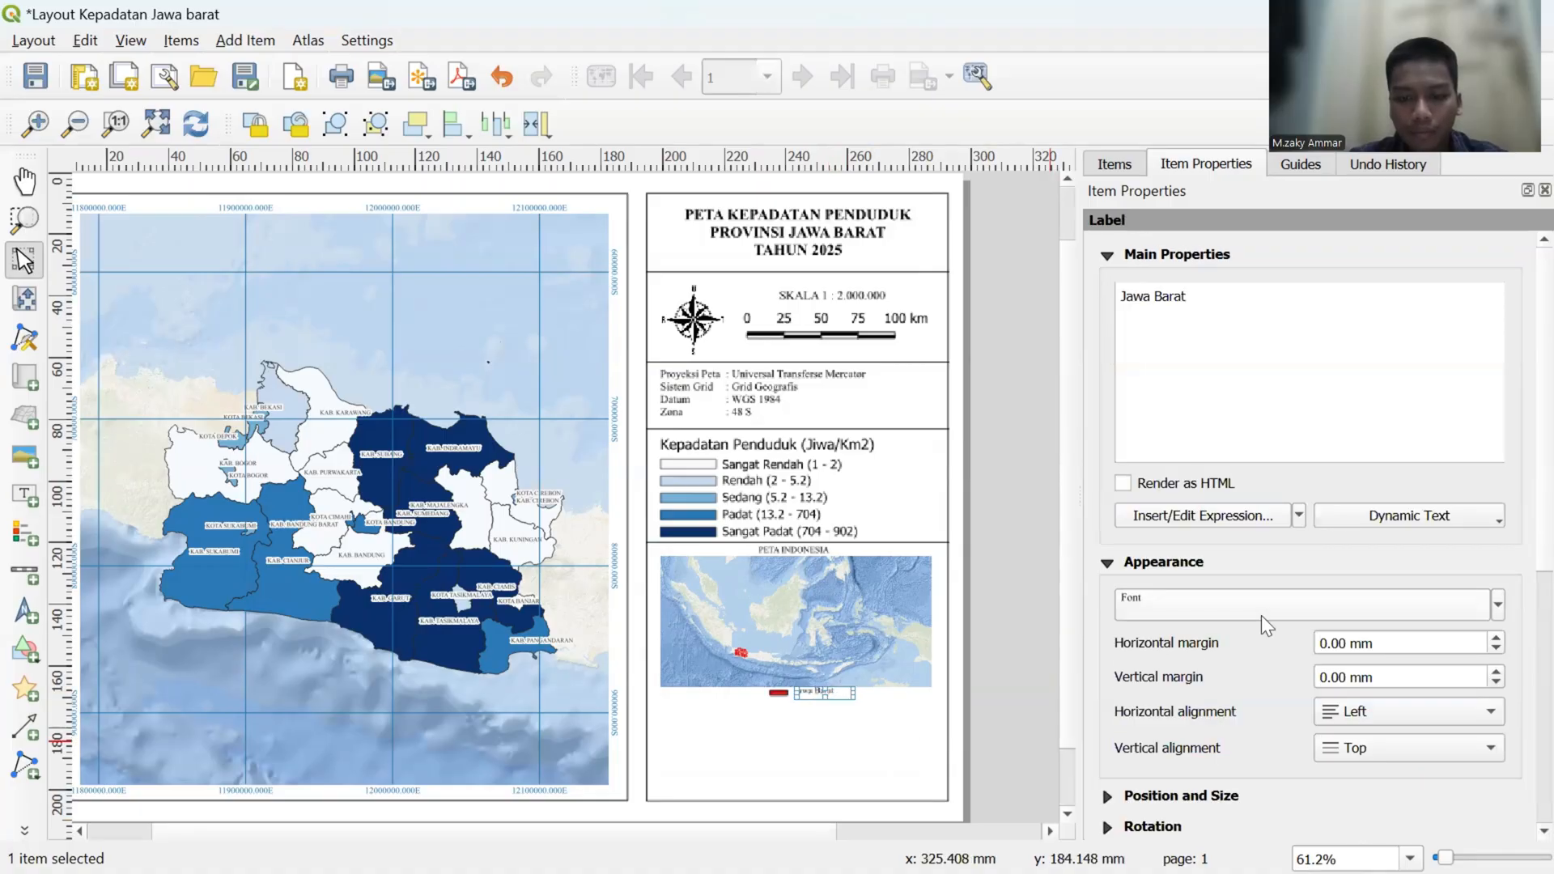
{"action": "key", "text": "Down"}
{"action": "key", "text": "Left"}
{"action": "key", "text": "Up"}
{"action": "key", "text": "Down"}
{"action": "left_click", "coordinate": [1014, 588]}
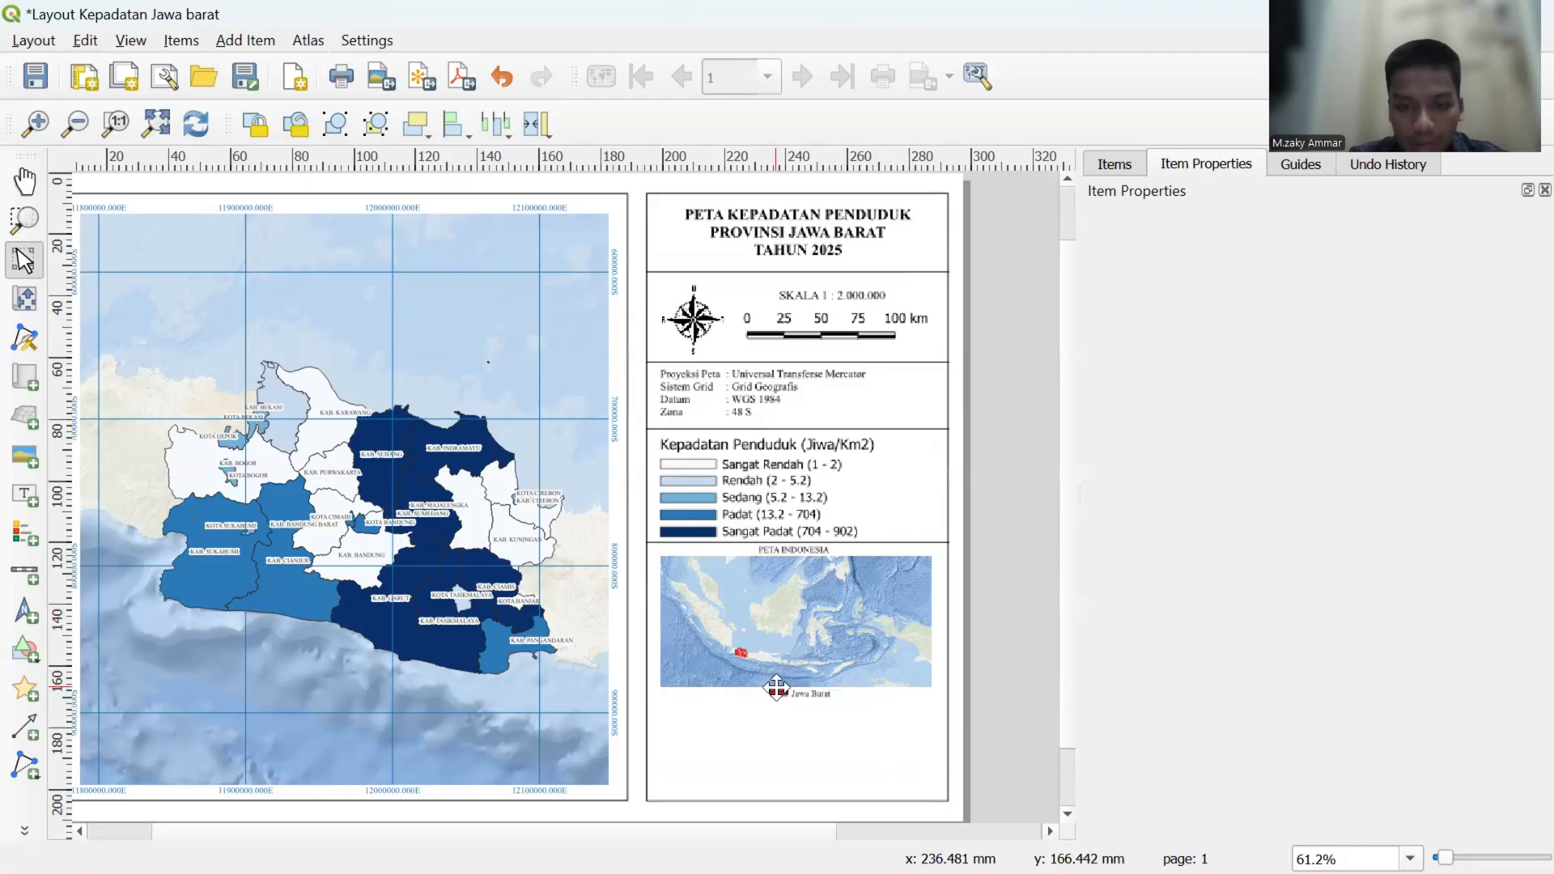
- Try to adjust the red rectangle's height at its lower edge to suit the Jawa Barat text
{"action": "left_click", "coordinate": [778, 696]}
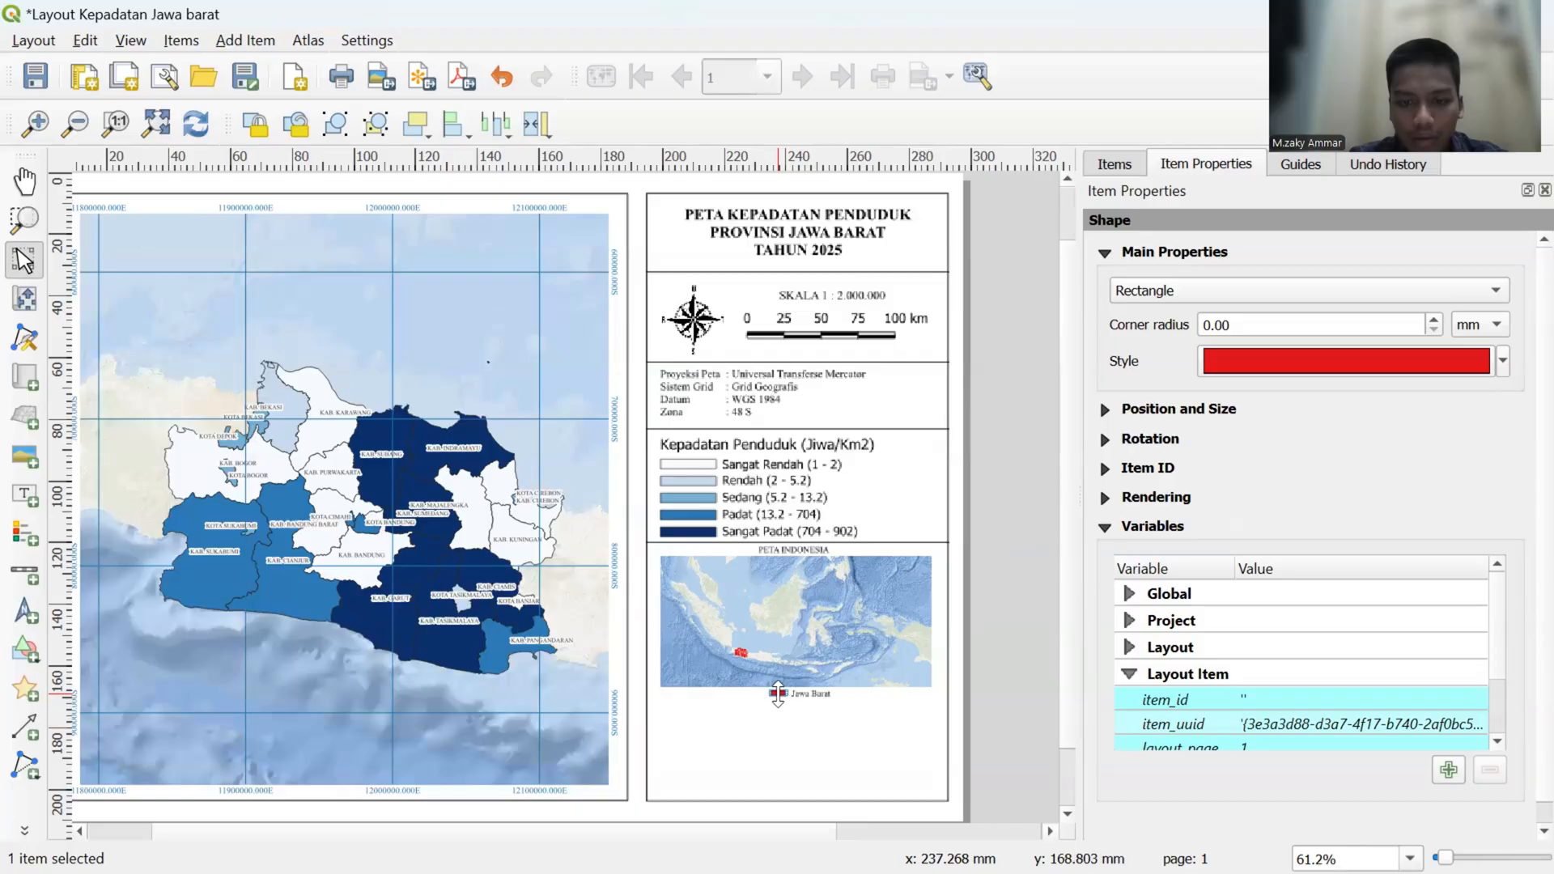
{"action": "left_click_drag", "start_coordinate": [778, 694], "coordinate": [778, 702]}
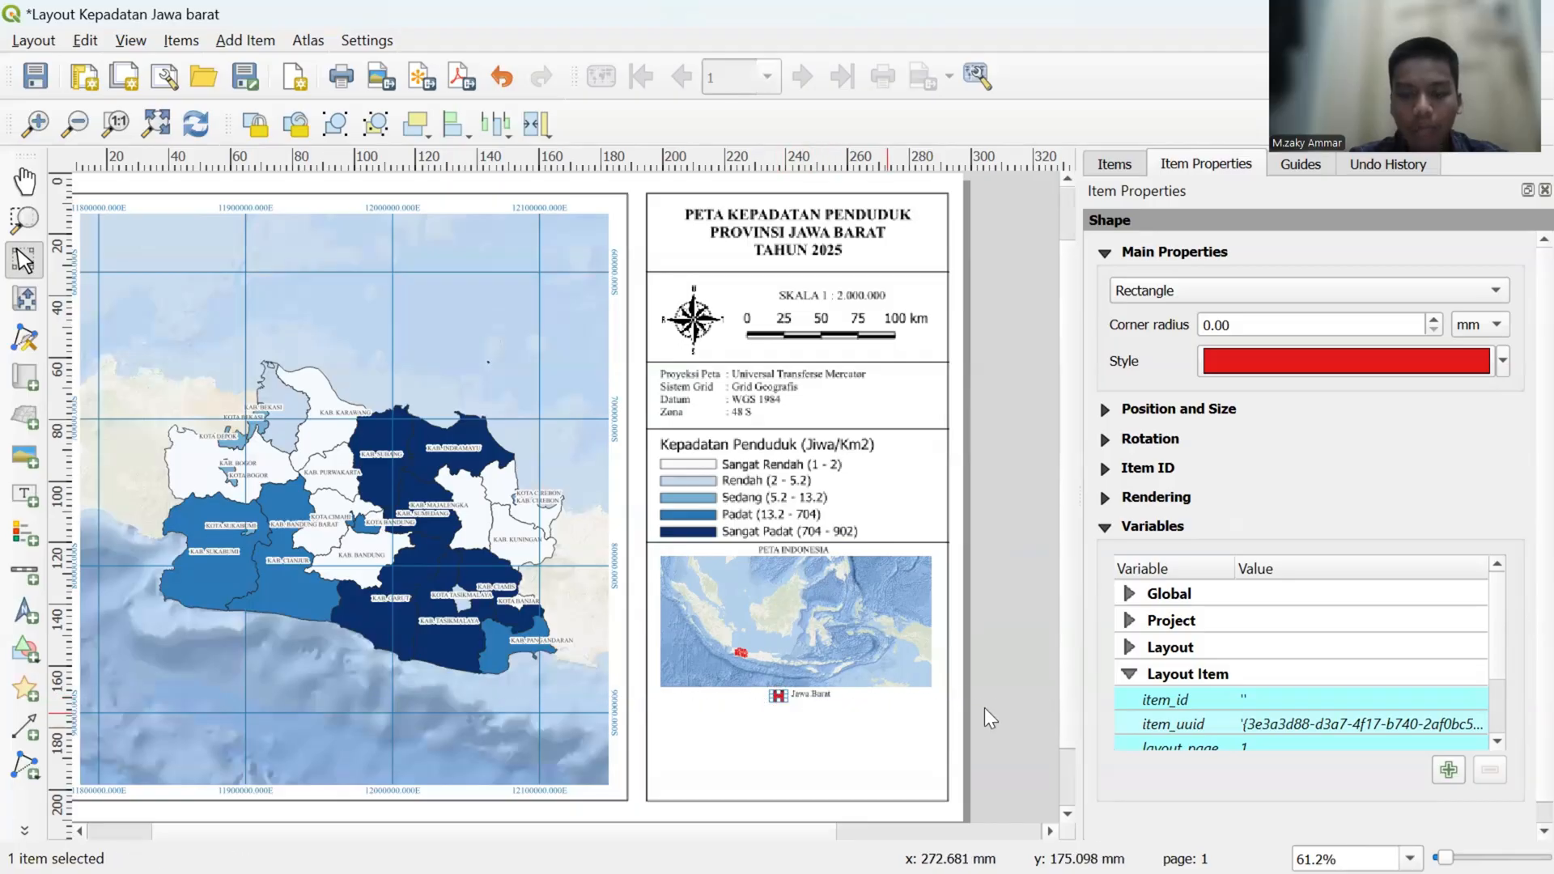
{"action": "scroll", "coordinate": [984, 707], "scroll_direction": "up", "scroll_amount": 1}
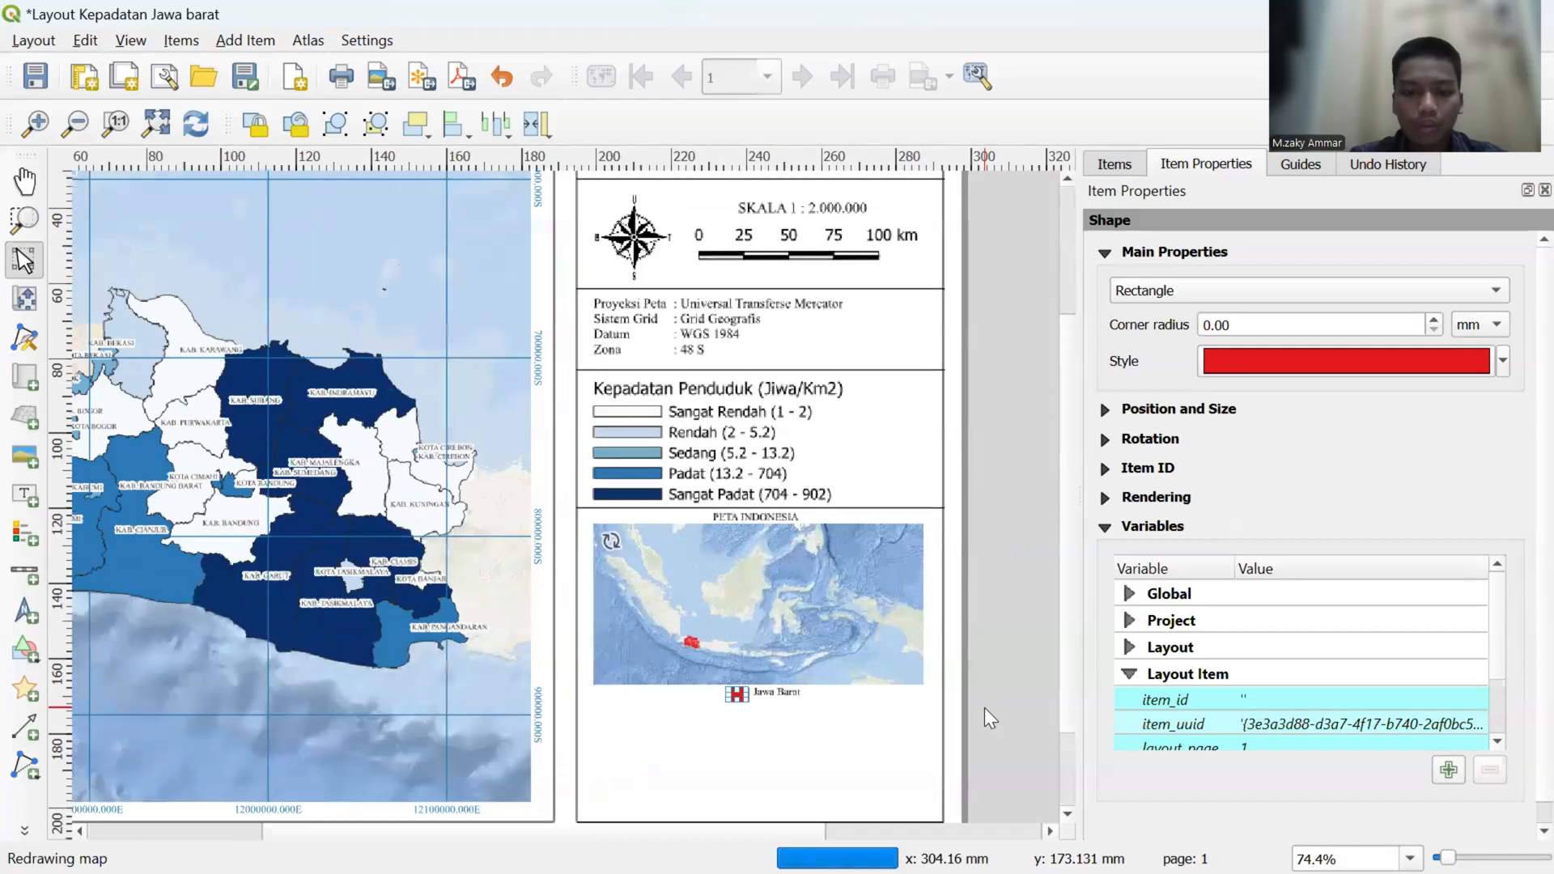
{"action": "scroll", "coordinate": [984, 707], "scroll_direction": "up", "scroll_amount": 4}
{"action": "left_click_drag", "start_coordinate": [467, 700], "coordinate": [469, 677]}
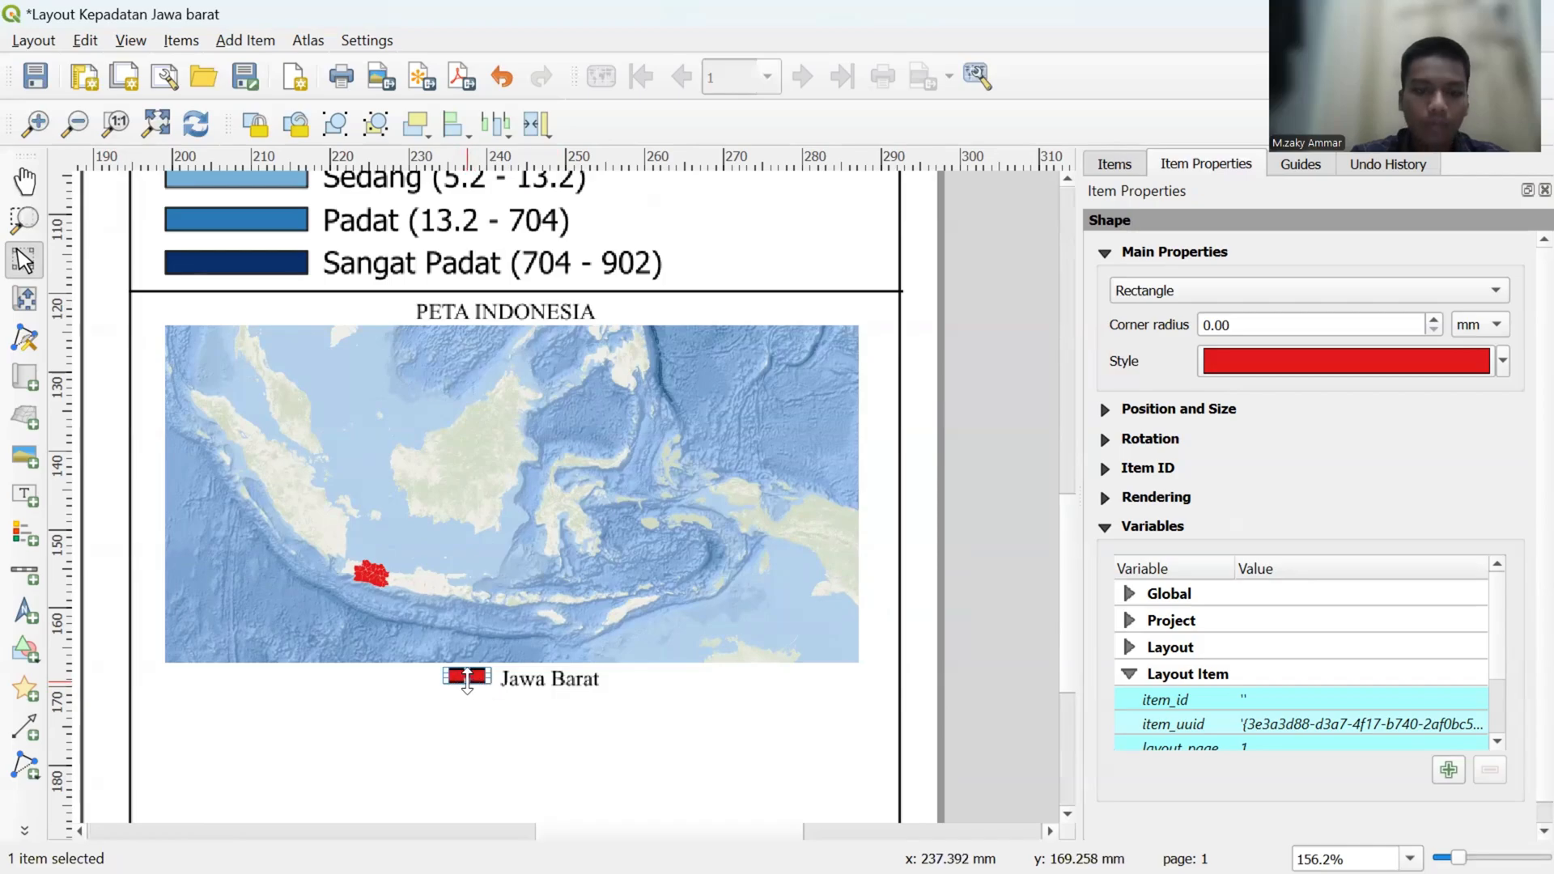
{"action": "left_click_drag", "start_coordinate": [467, 684], "coordinate": [467, 687]}
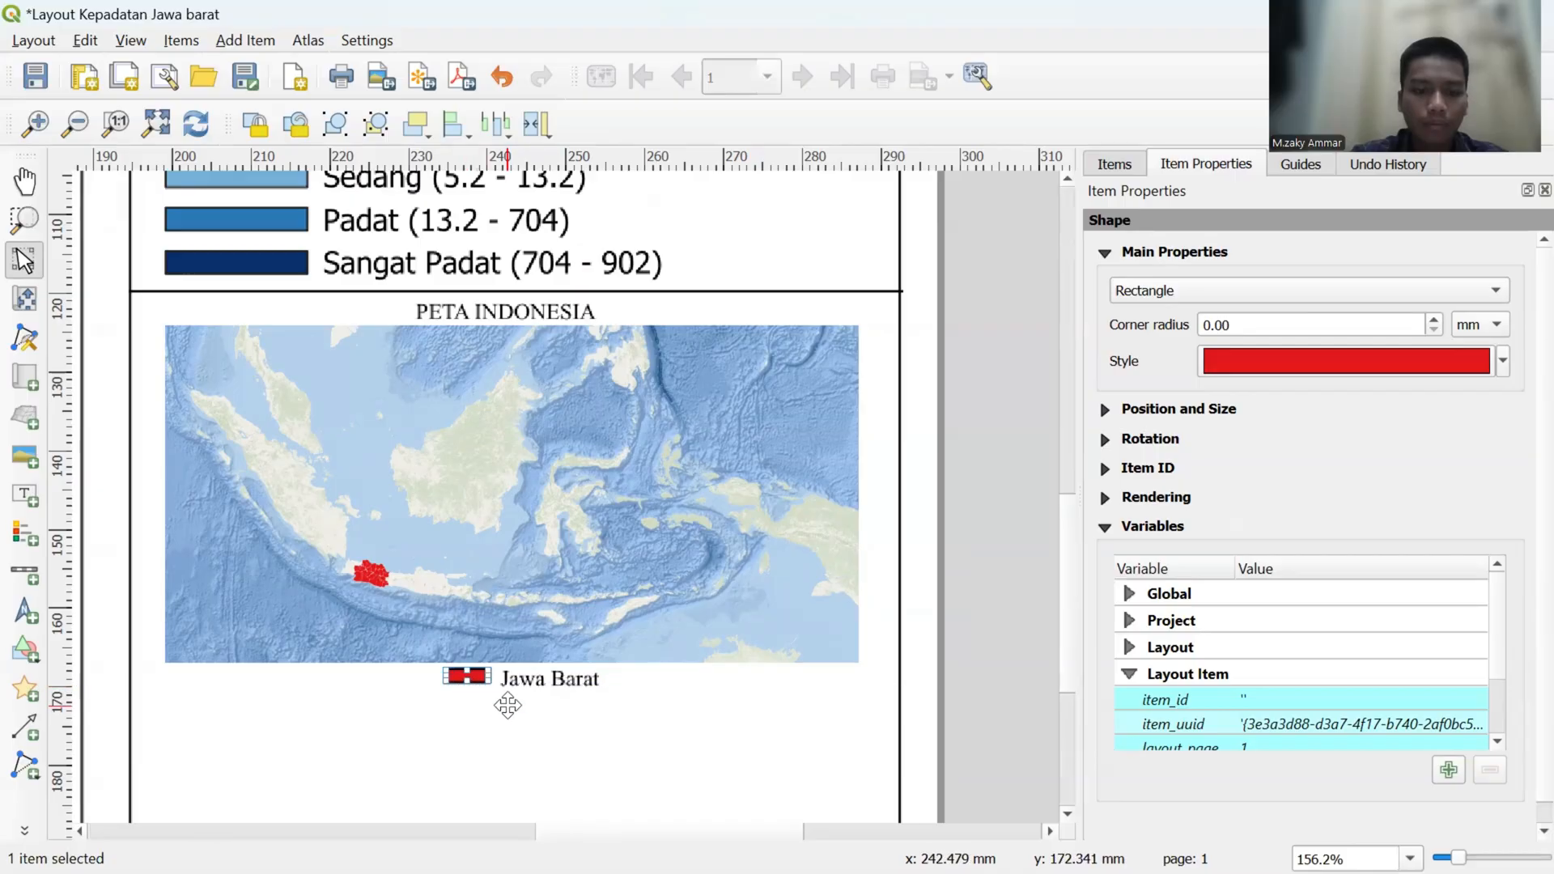
{"action": "left_click", "coordinate": [525, 678]}
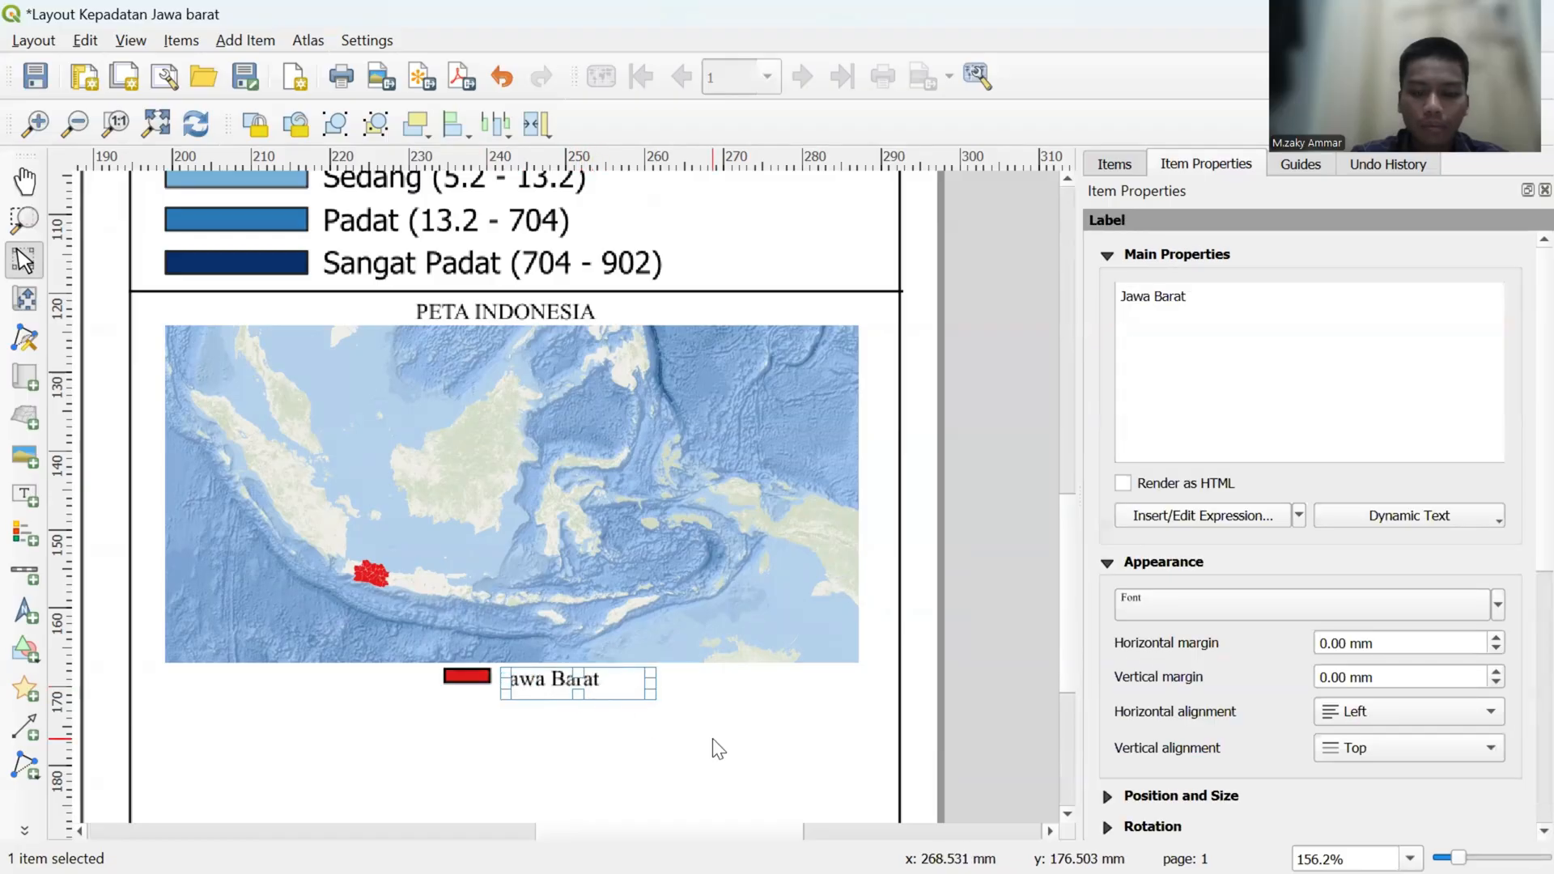
{"action": "key", "text": "Up"}
{"action": "key", "text": "Down"}
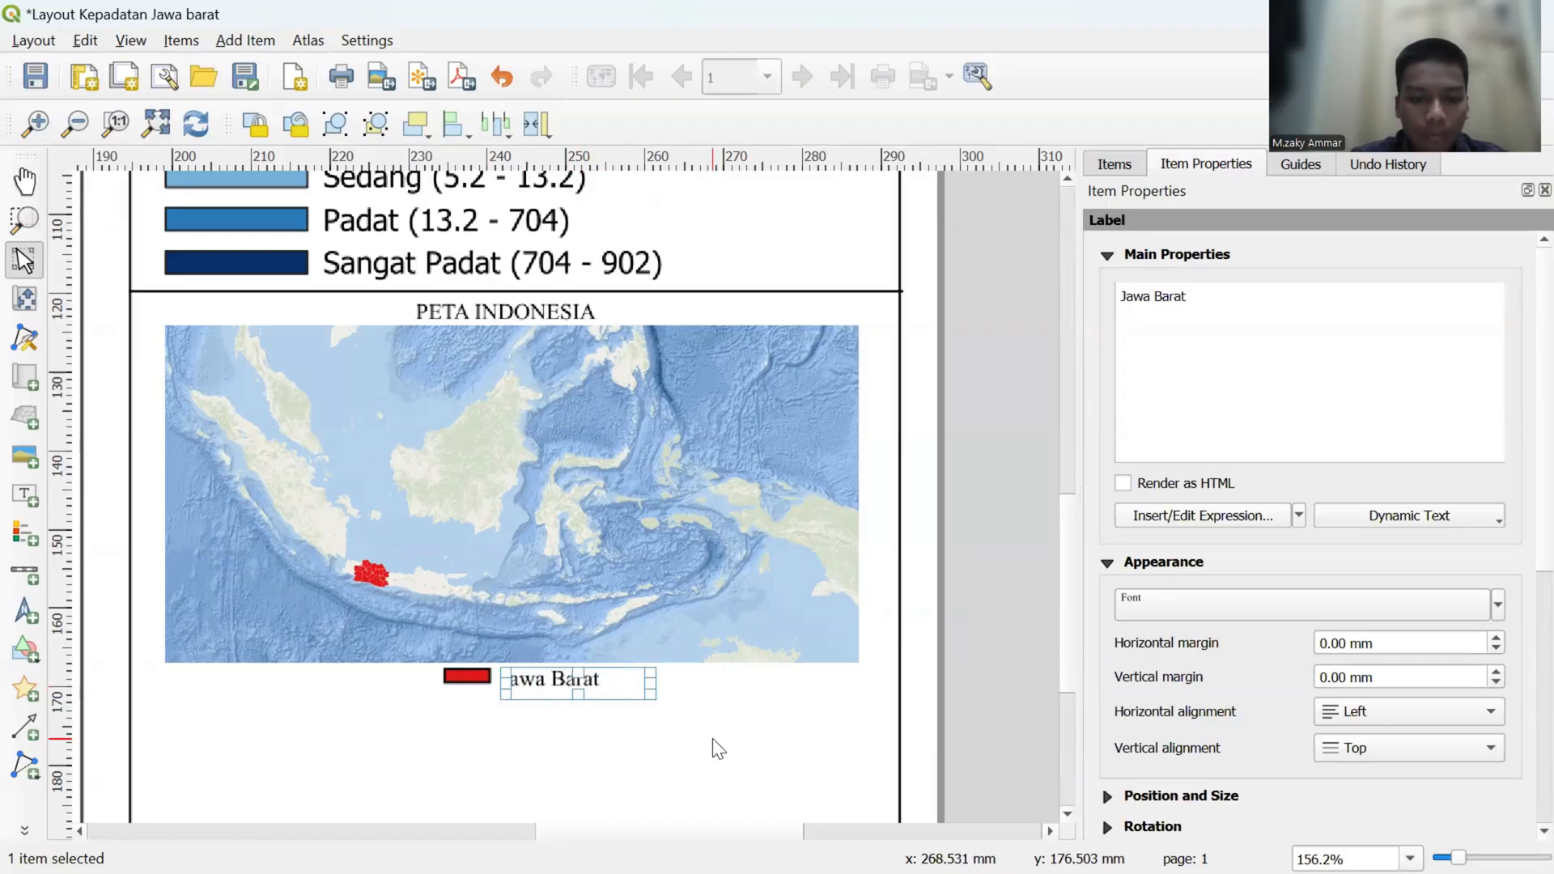
- Extend the red rectangle's lower edge downward to match the Jawa Barat text height, and select that label
{"action": "left_click", "coordinate": [474, 673]}
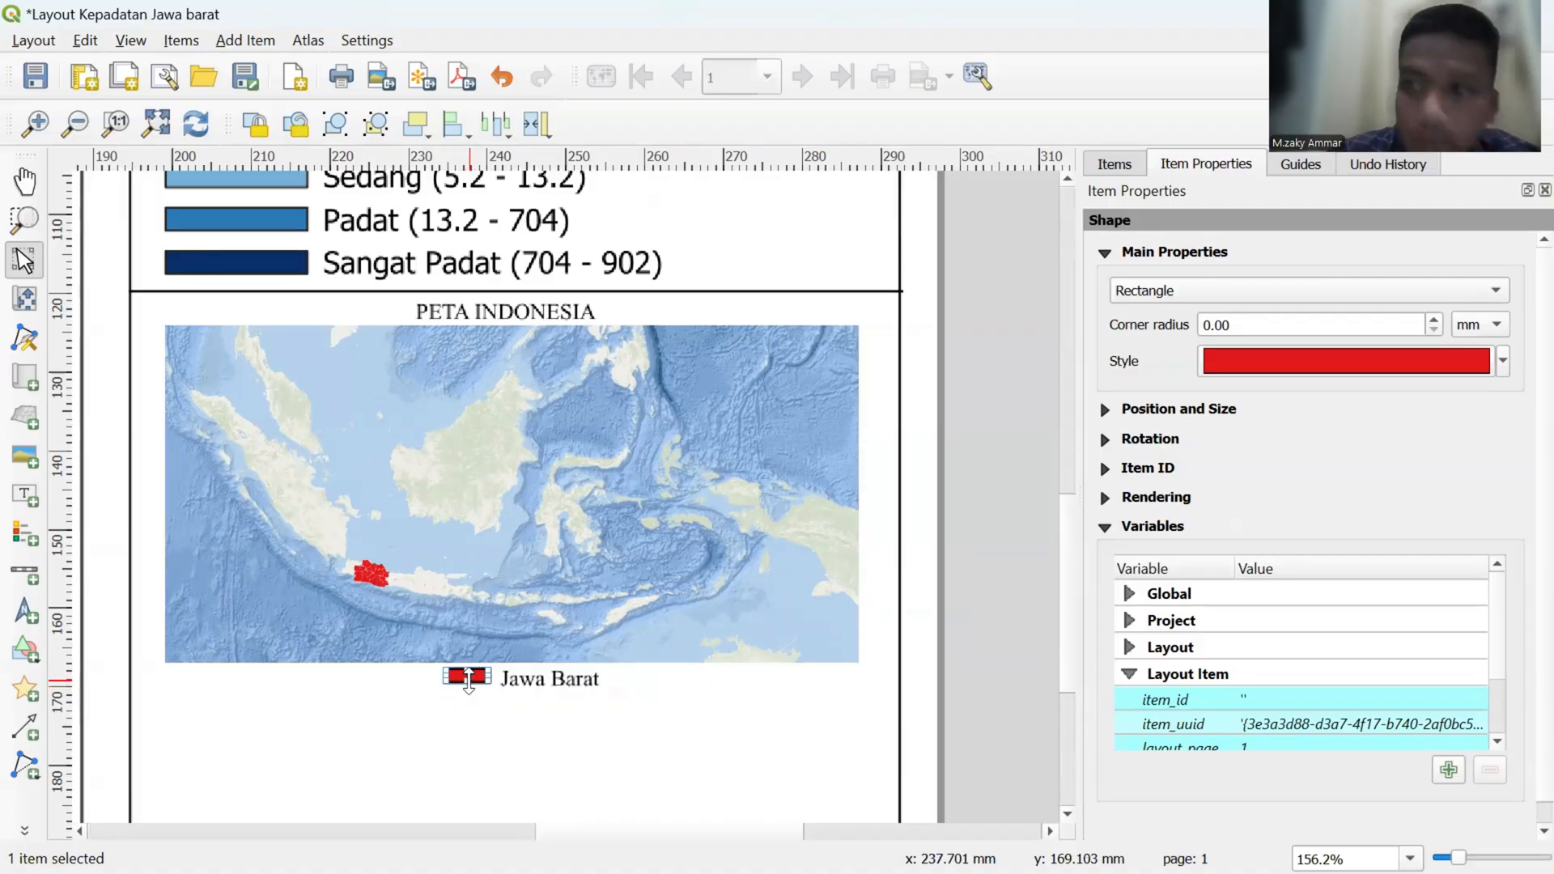
{"action": "left_click_drag", "start_coordinate": [468, 684], "coordinate": [467, 691]}
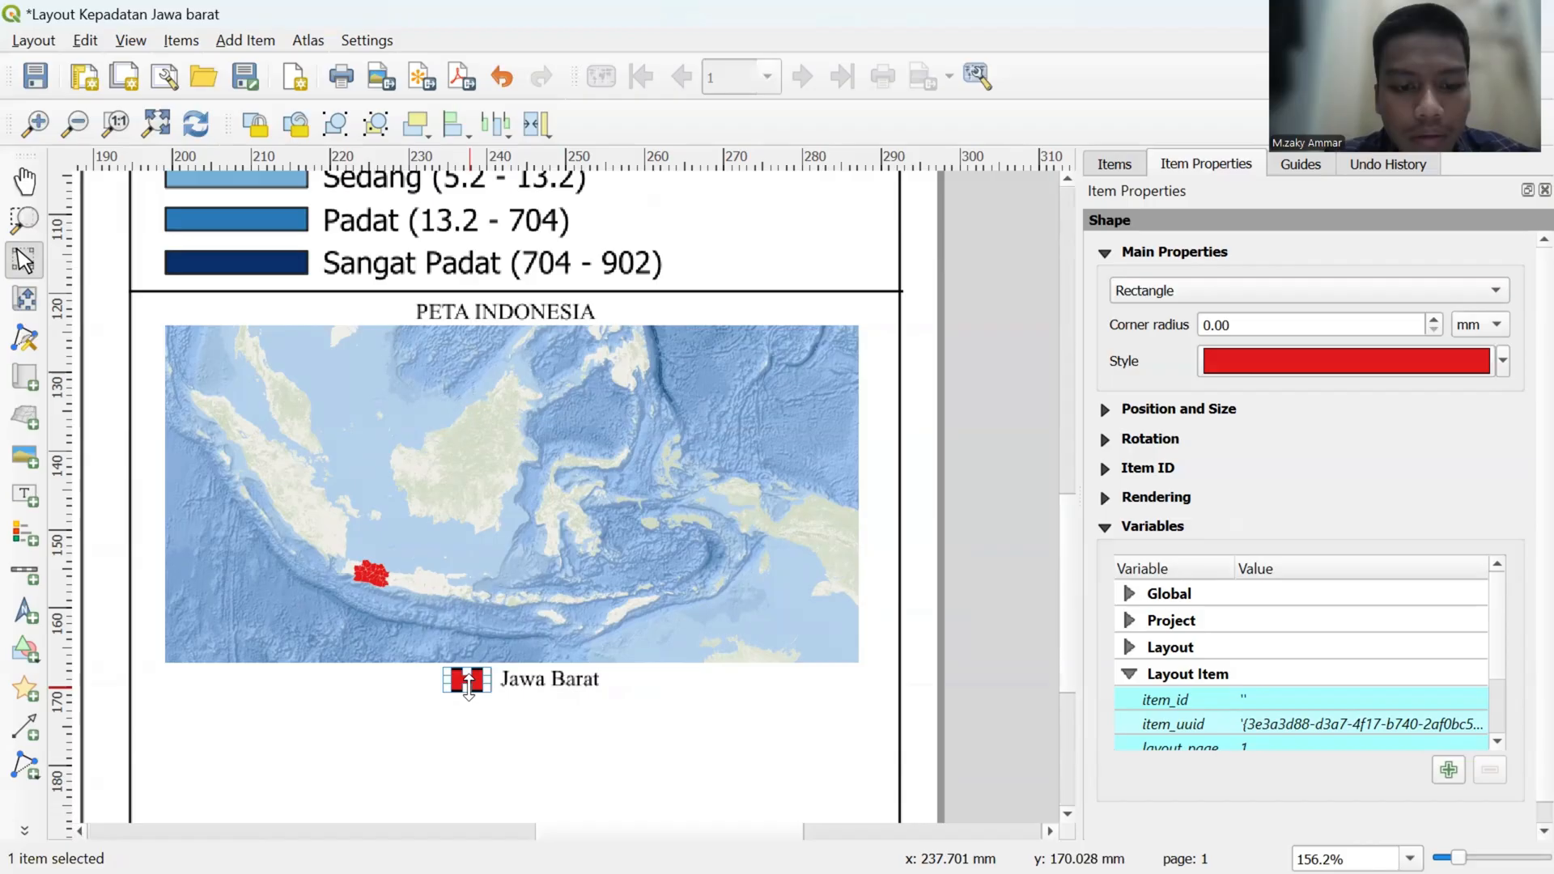
{"action": "left_click", "coordinate": [548, 696]}
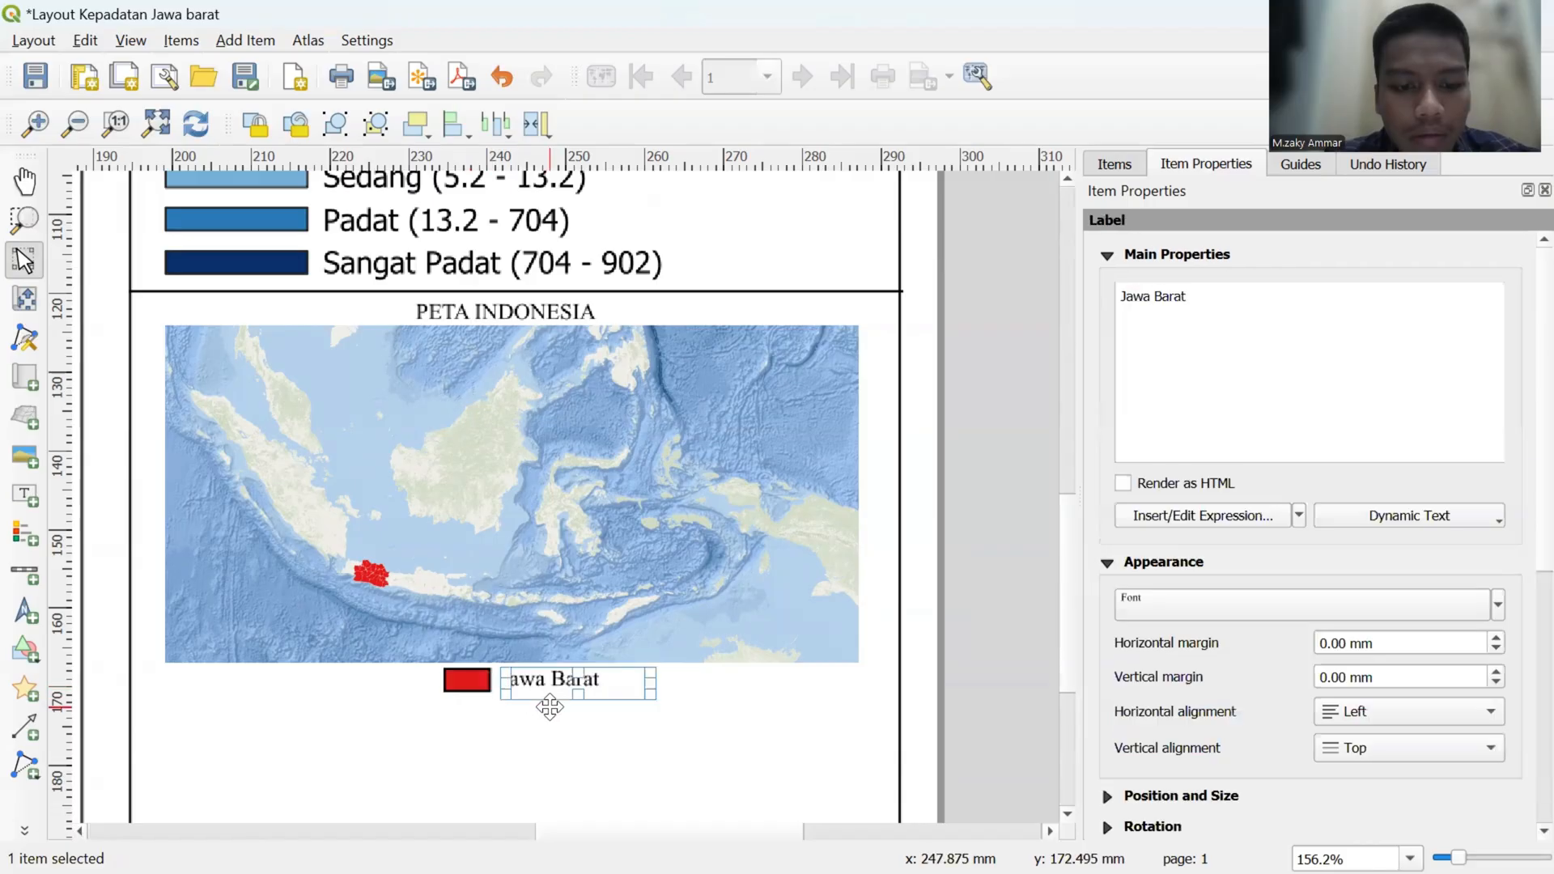
- Examine the whole layout page, checking the main map and the inset map with its Jawa Barat key
{"action": "left_click", "coordinate": [712, 685]}
{"action": "scroll", "coordinate": [712, 685], "scroll_direction": "down", "scroll_amount": 1}
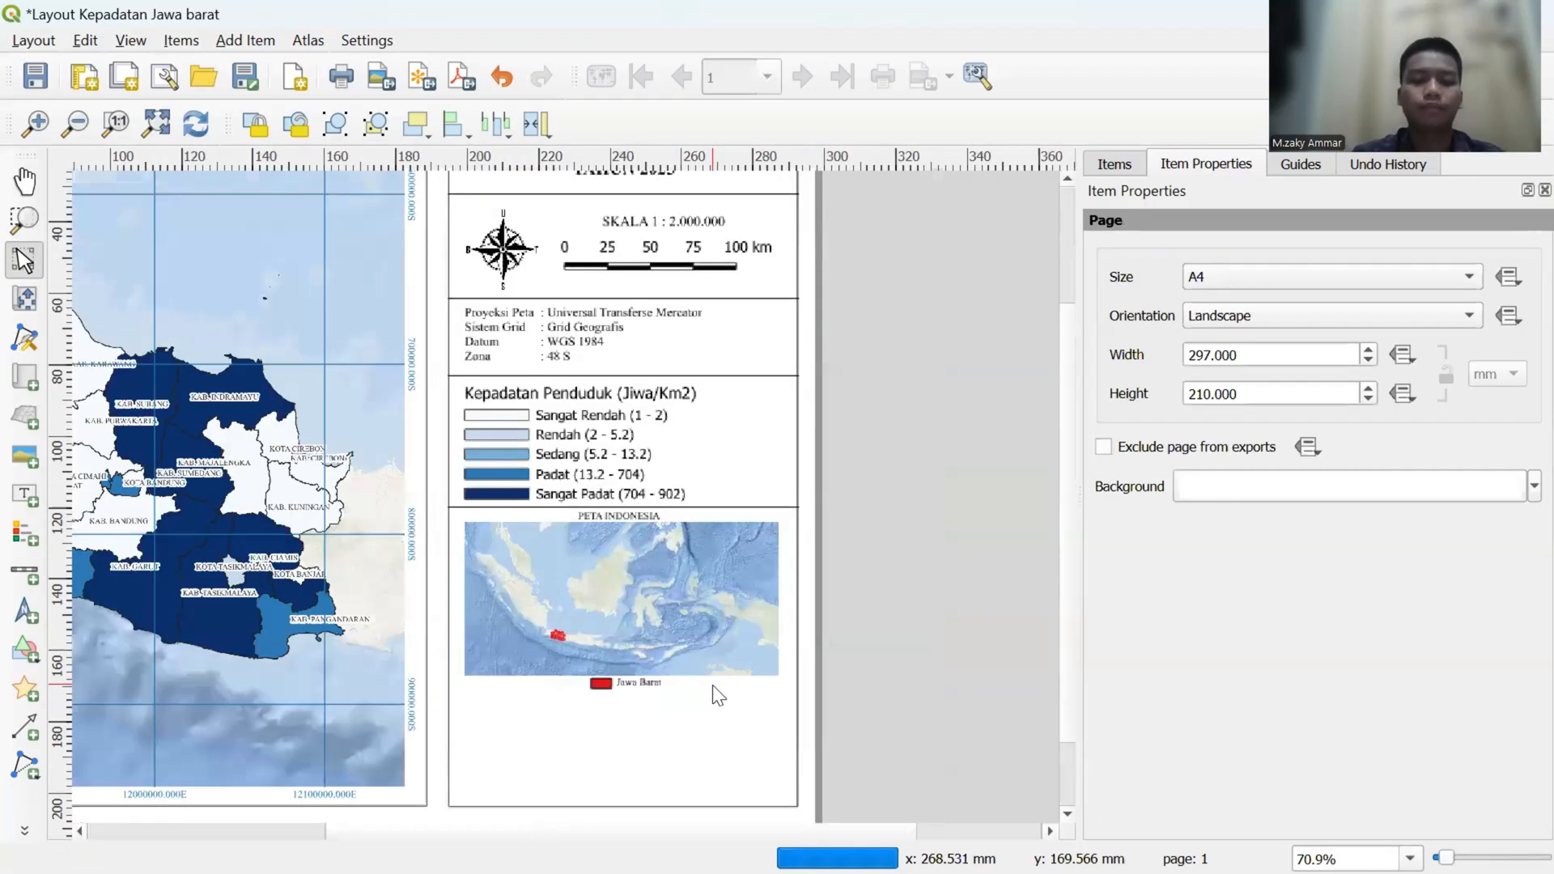
{"action": "scroll", "coordinate": [713, 685], "scroll_direction": "down", "scroll_amount": 2}
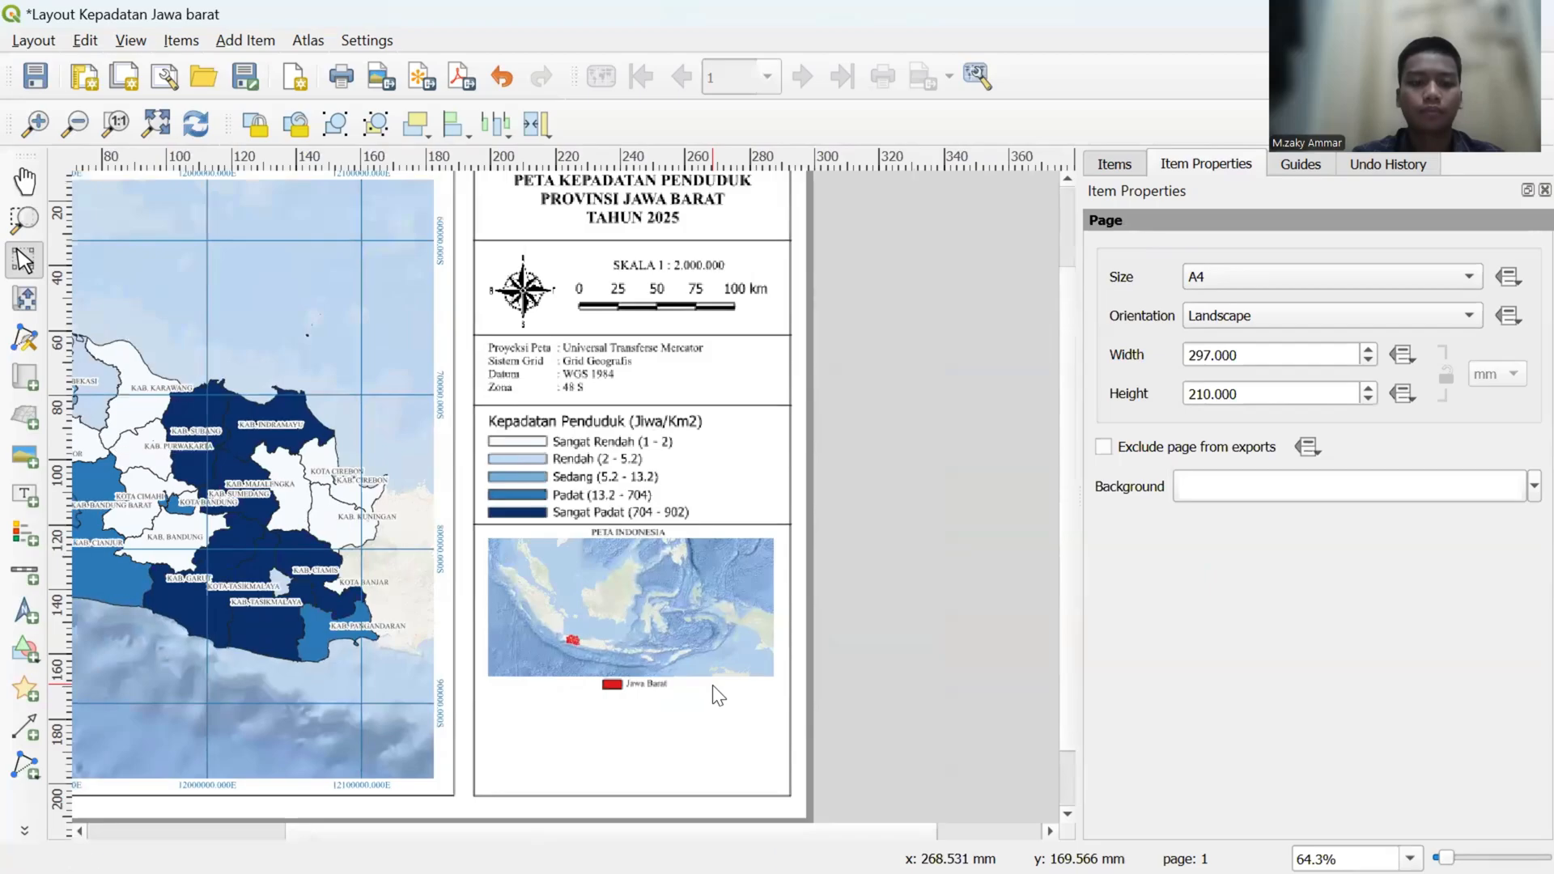
{"action": "scroll", "coordinate": [713, 685], "scroll_direction": "down", "scroll_amount": 1}
{"action": "scroll", "coordinate": [712, 685], "scroll_direction": "up", "scroll_amount": 1}
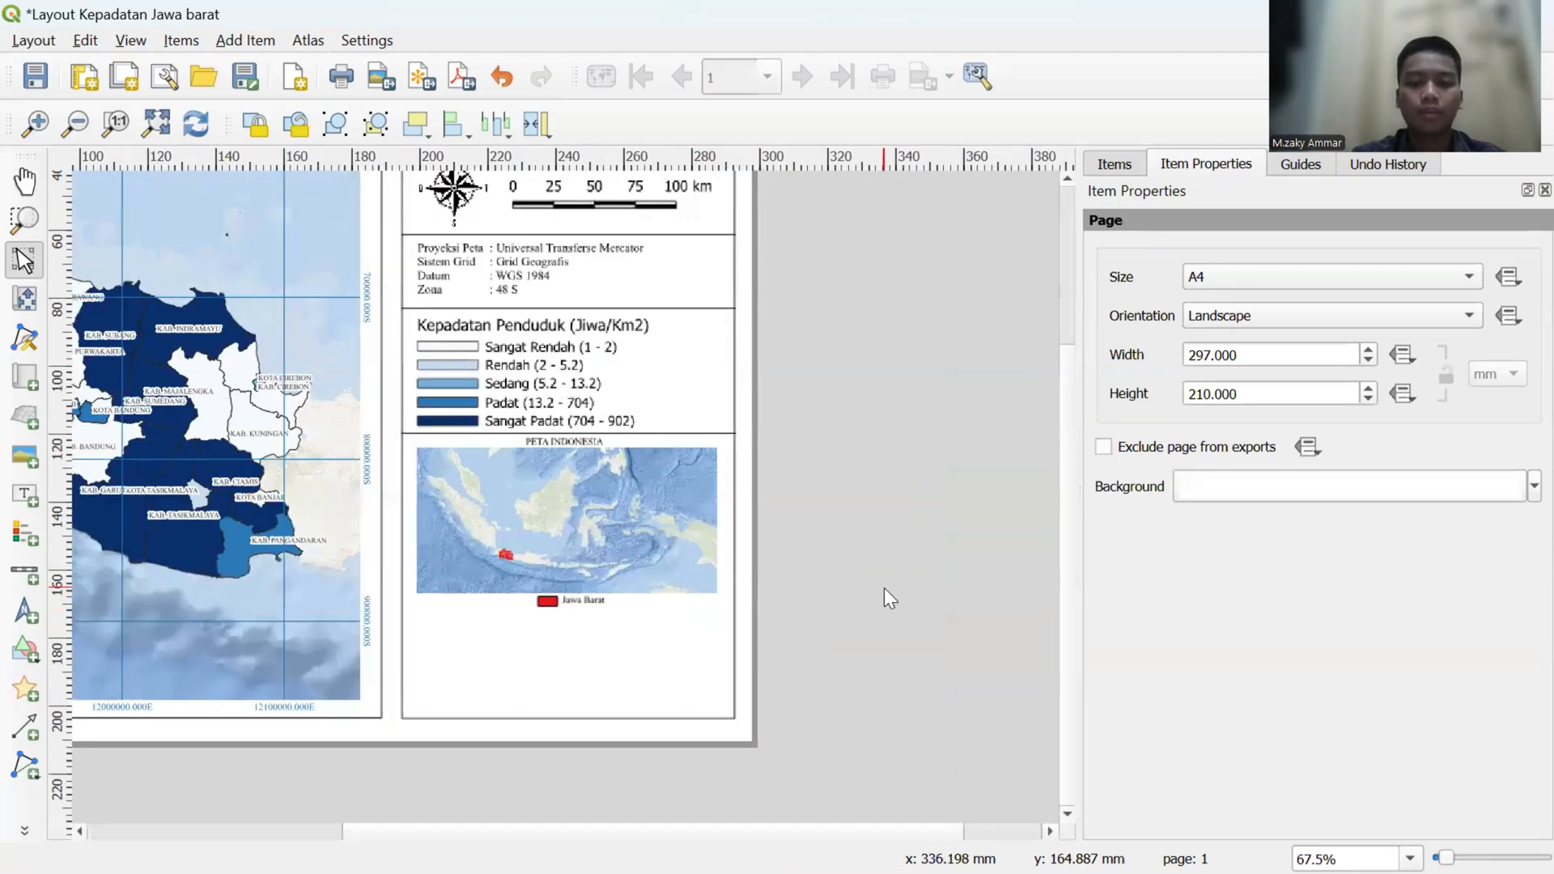
{"action": "scroll", "coordinate": [884, 589], "scroll_direction": "down", "scroll_amount": 1}
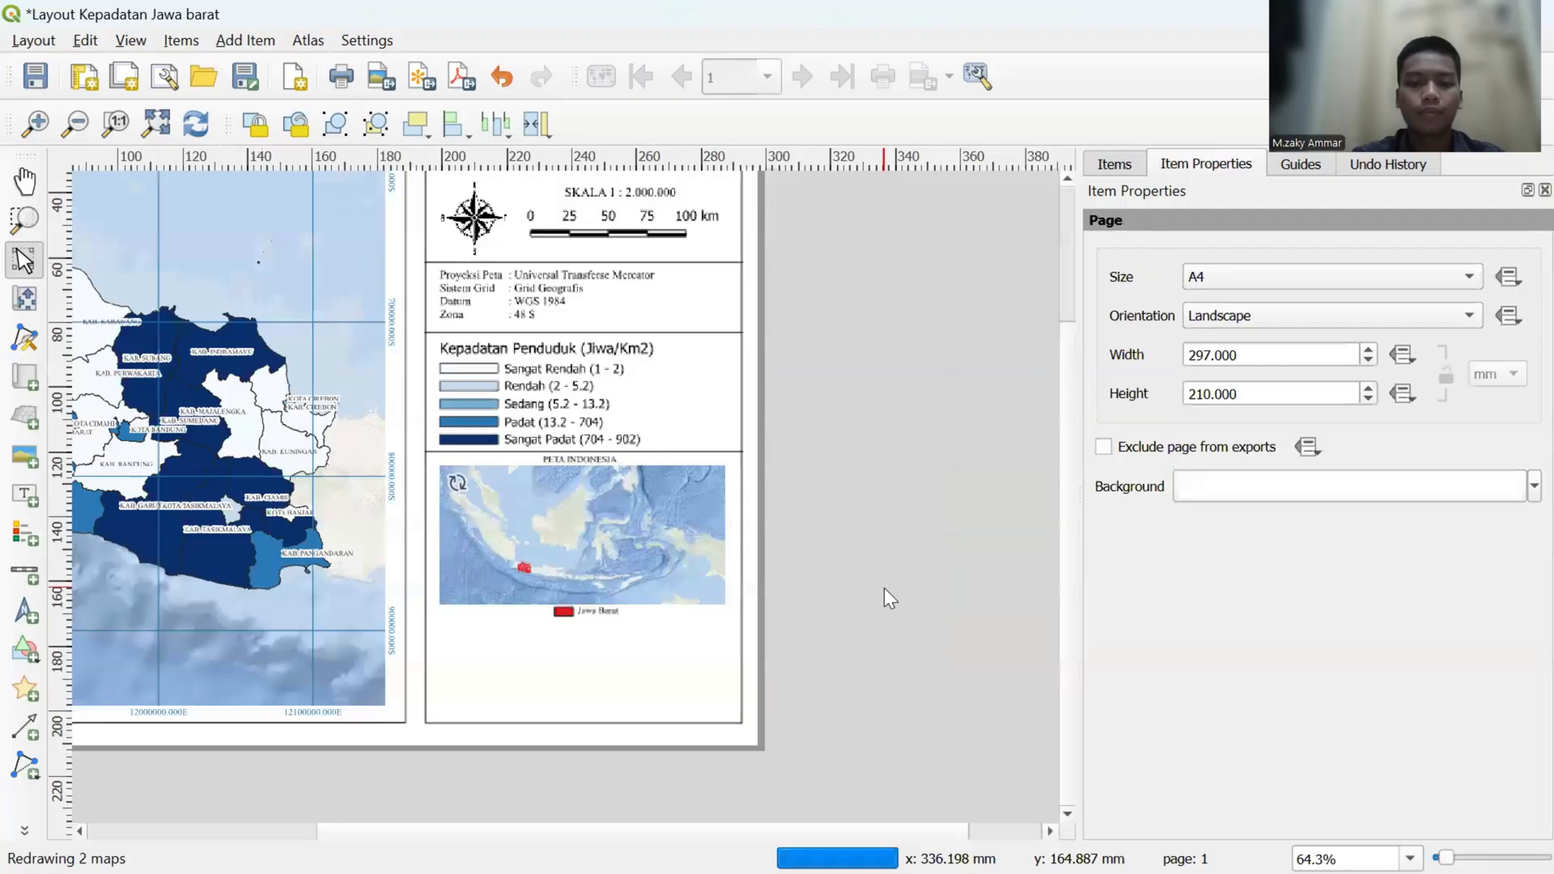
{"action": "scroll", "coordinate": [884, 597], "scroll_direction": "down", "scroll_amount": 1}
{"action": "left_click", "coordinate": [24, 180]}
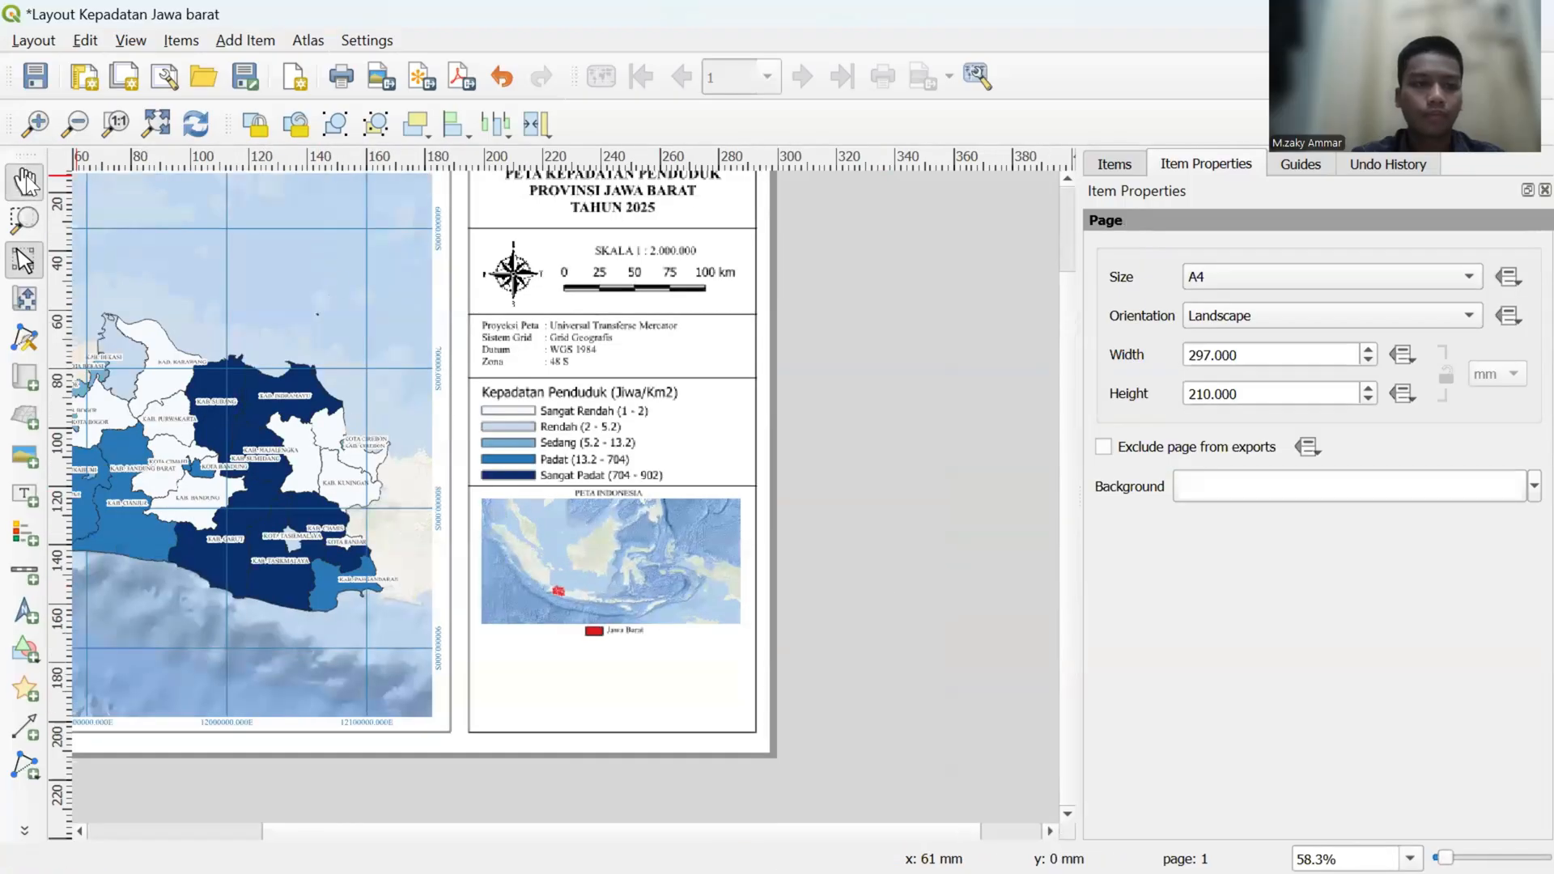
{"action": "left_click_drag", "start_coordinate": [566, 426], "coordinate": [732, 446]}
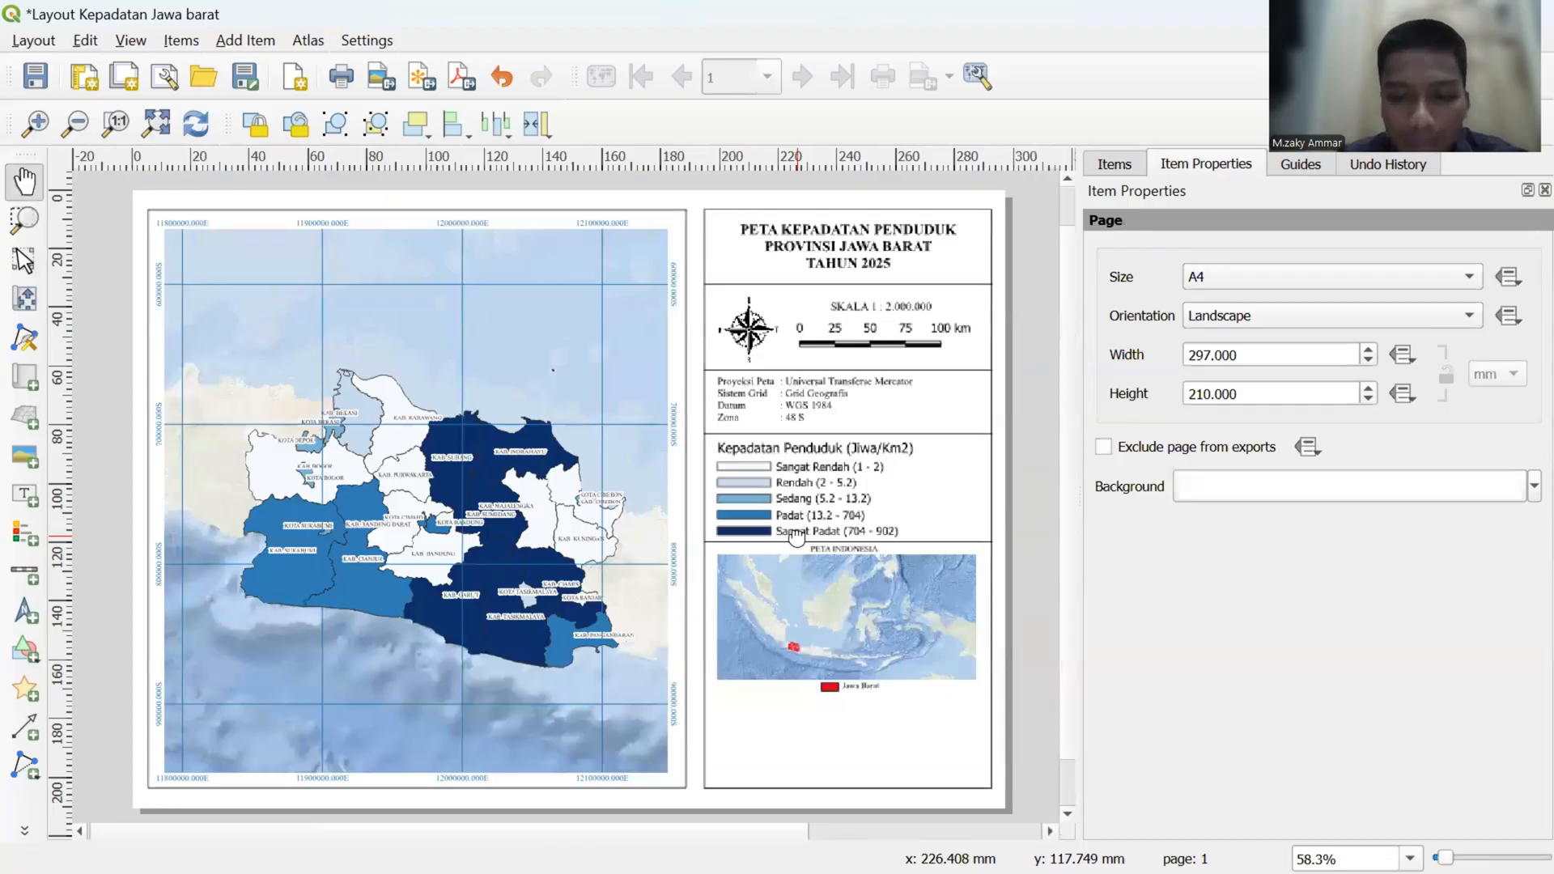
{"action": "left_click_drag", "start_coordinate": [798, 534], "coordinate": [705, 383]}
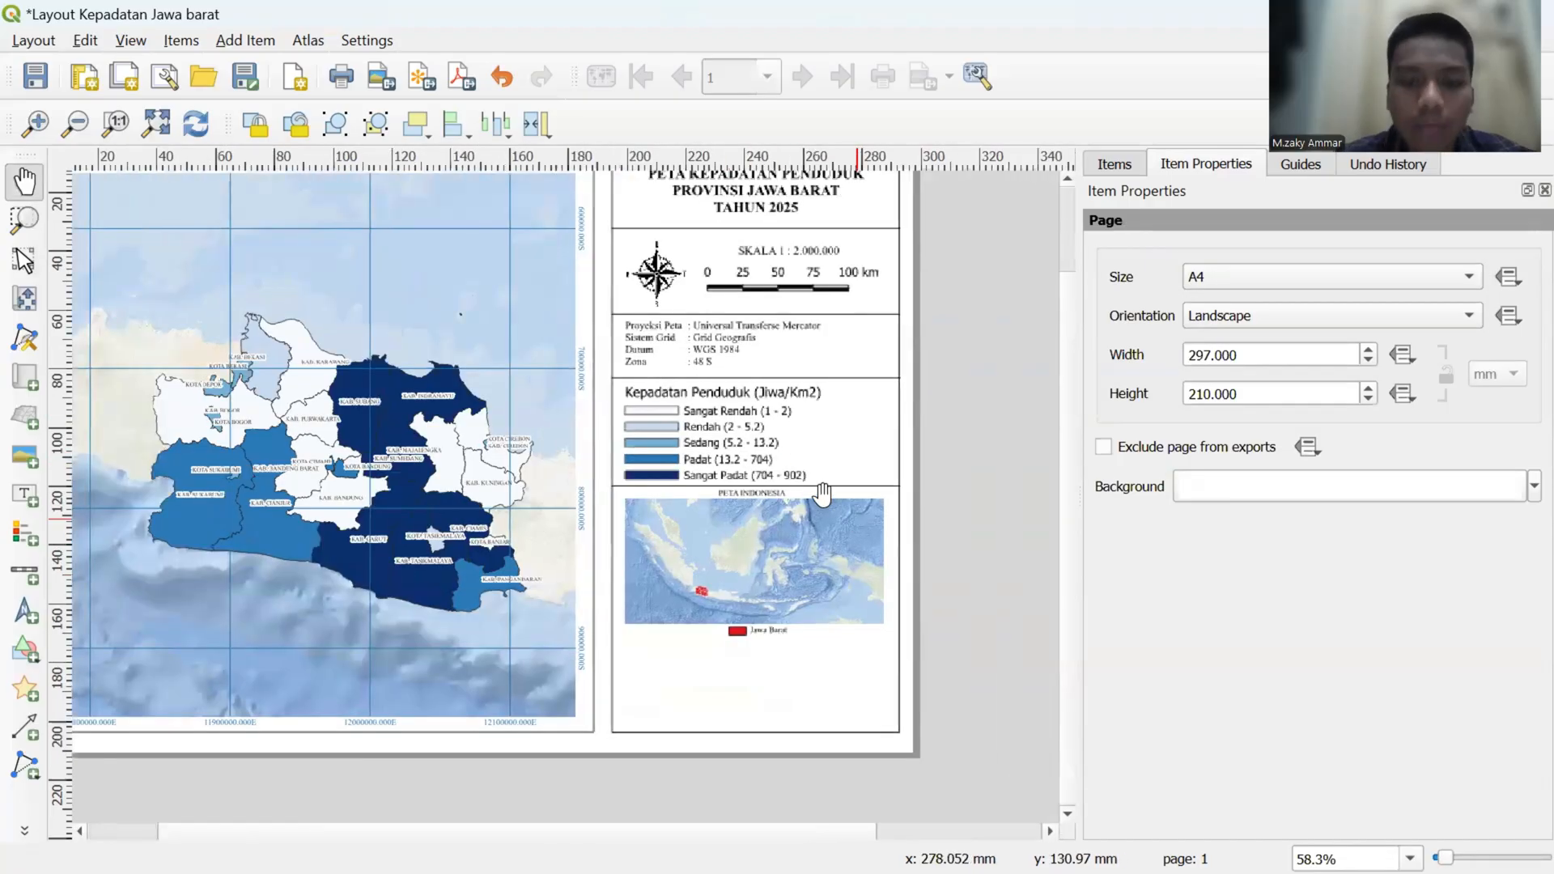
- Place a copy of the divider line above PETA INDONESIA directly below the inset map's Jawa Barat key
{"action": "left_click", "coordinate": [24, 269]}
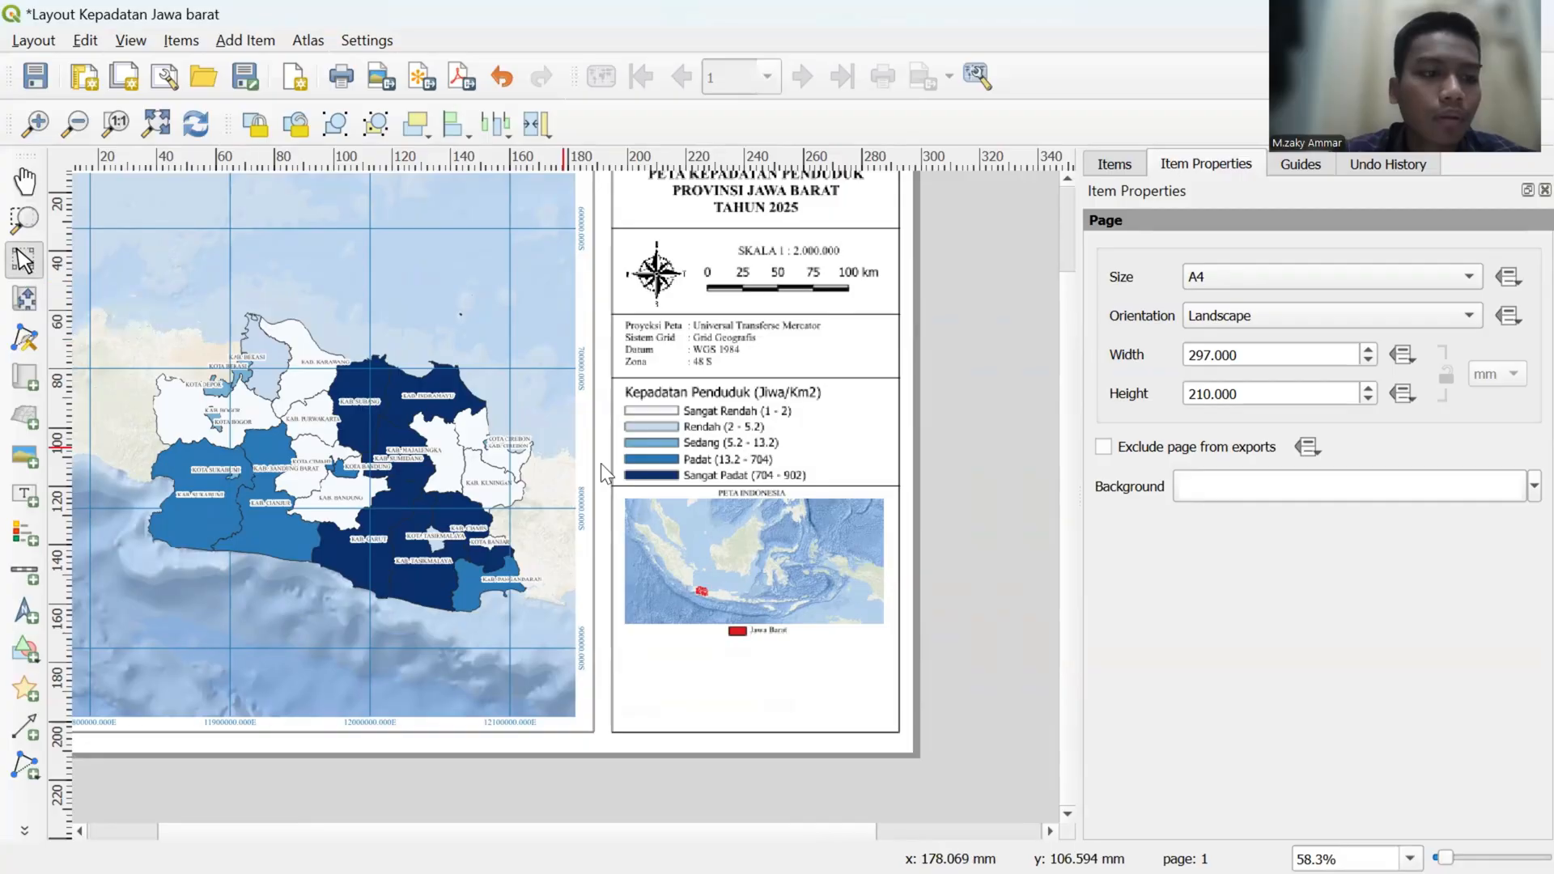
{"action": "left_click", "coordinate": [807, 484]}
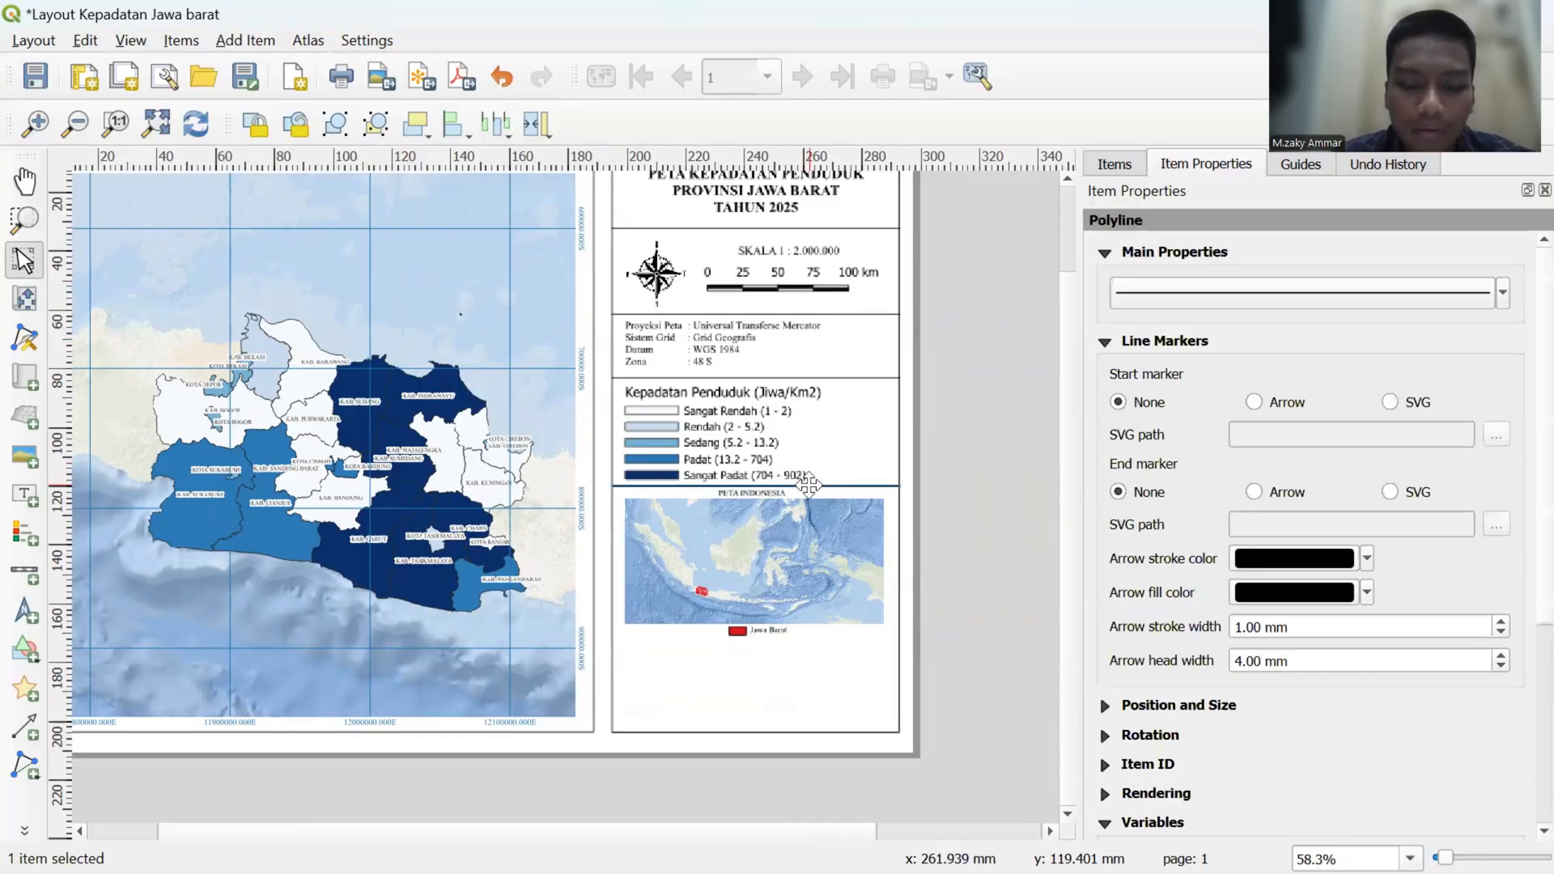
{"action": "left_click_drag", "start_coordinate": [807, 484], "coordinate": [761, 639]}
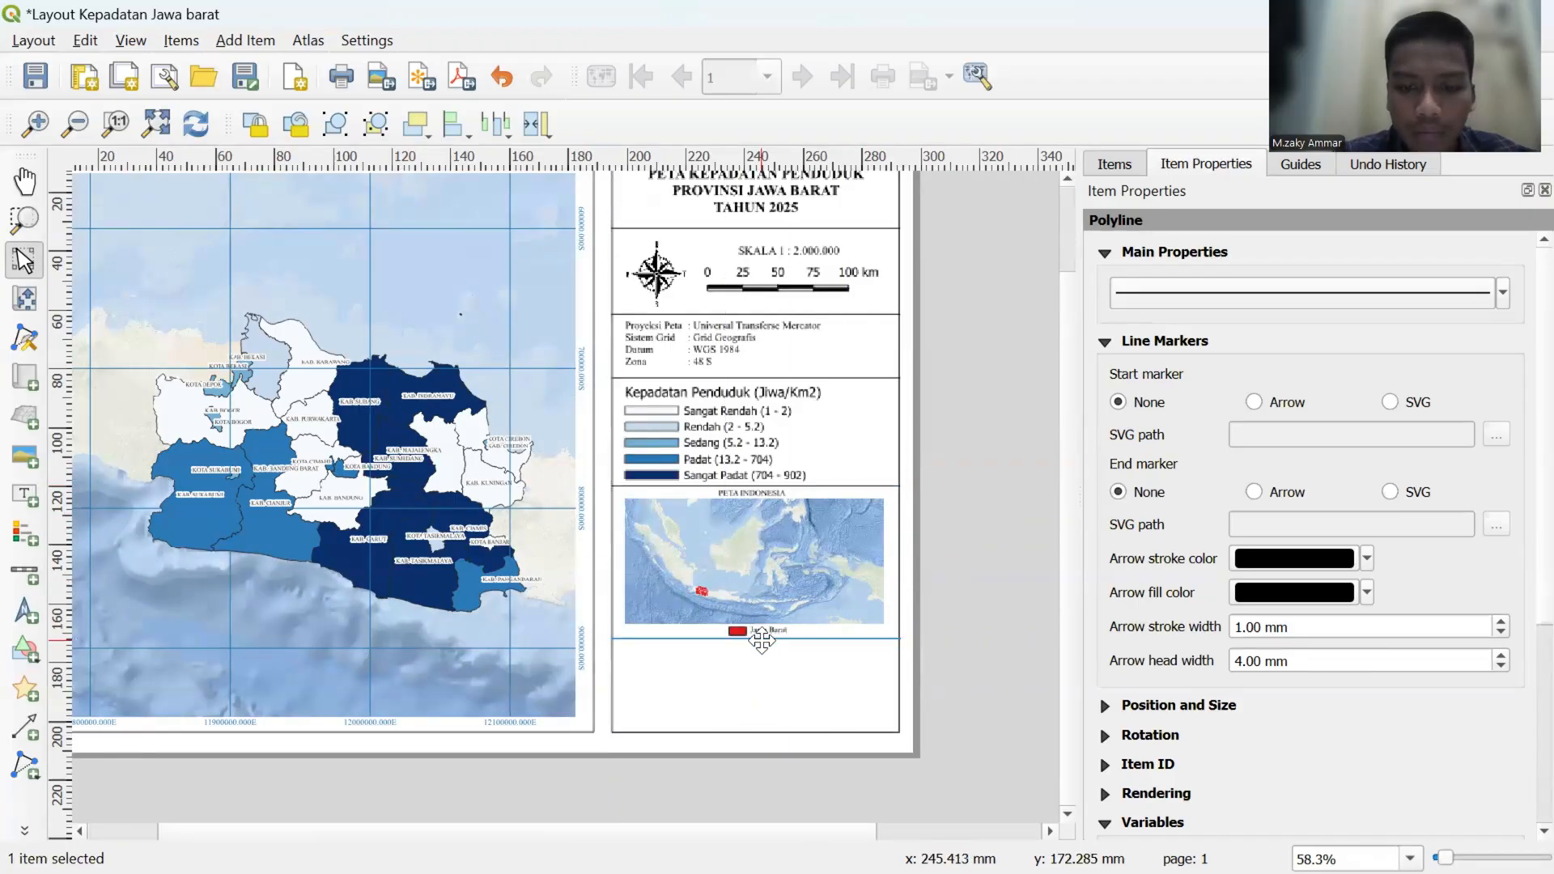
{"action": "left_click", "coordinate": [806, 655]}
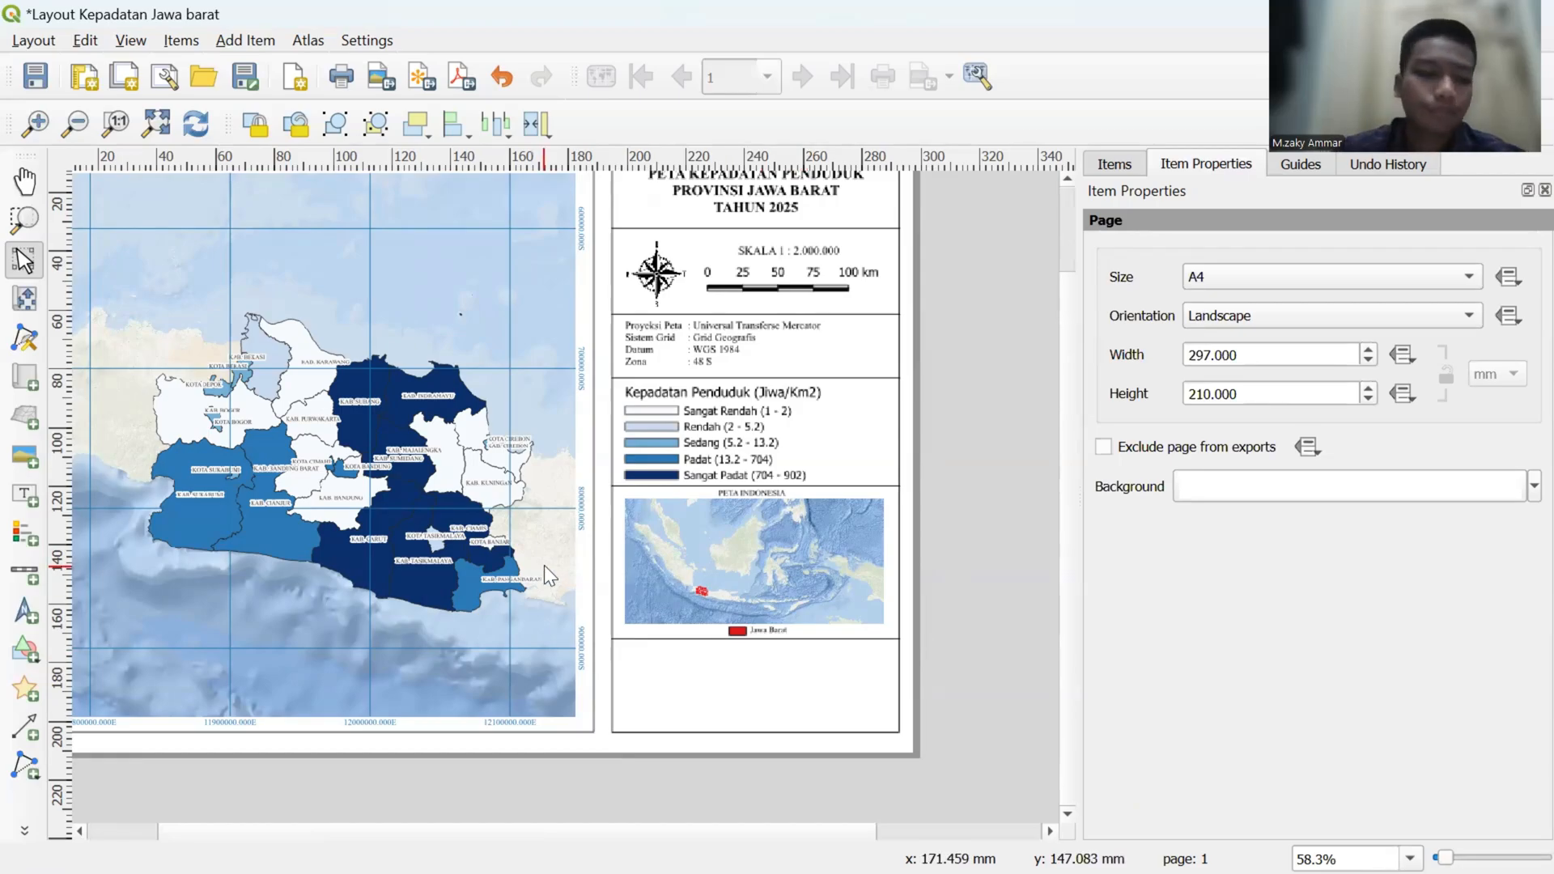
- Add a label in the empty area below the lowest divider line and replace its text with "Sumber :"
{"action": "left_click", "coordinate": [25, 495]}
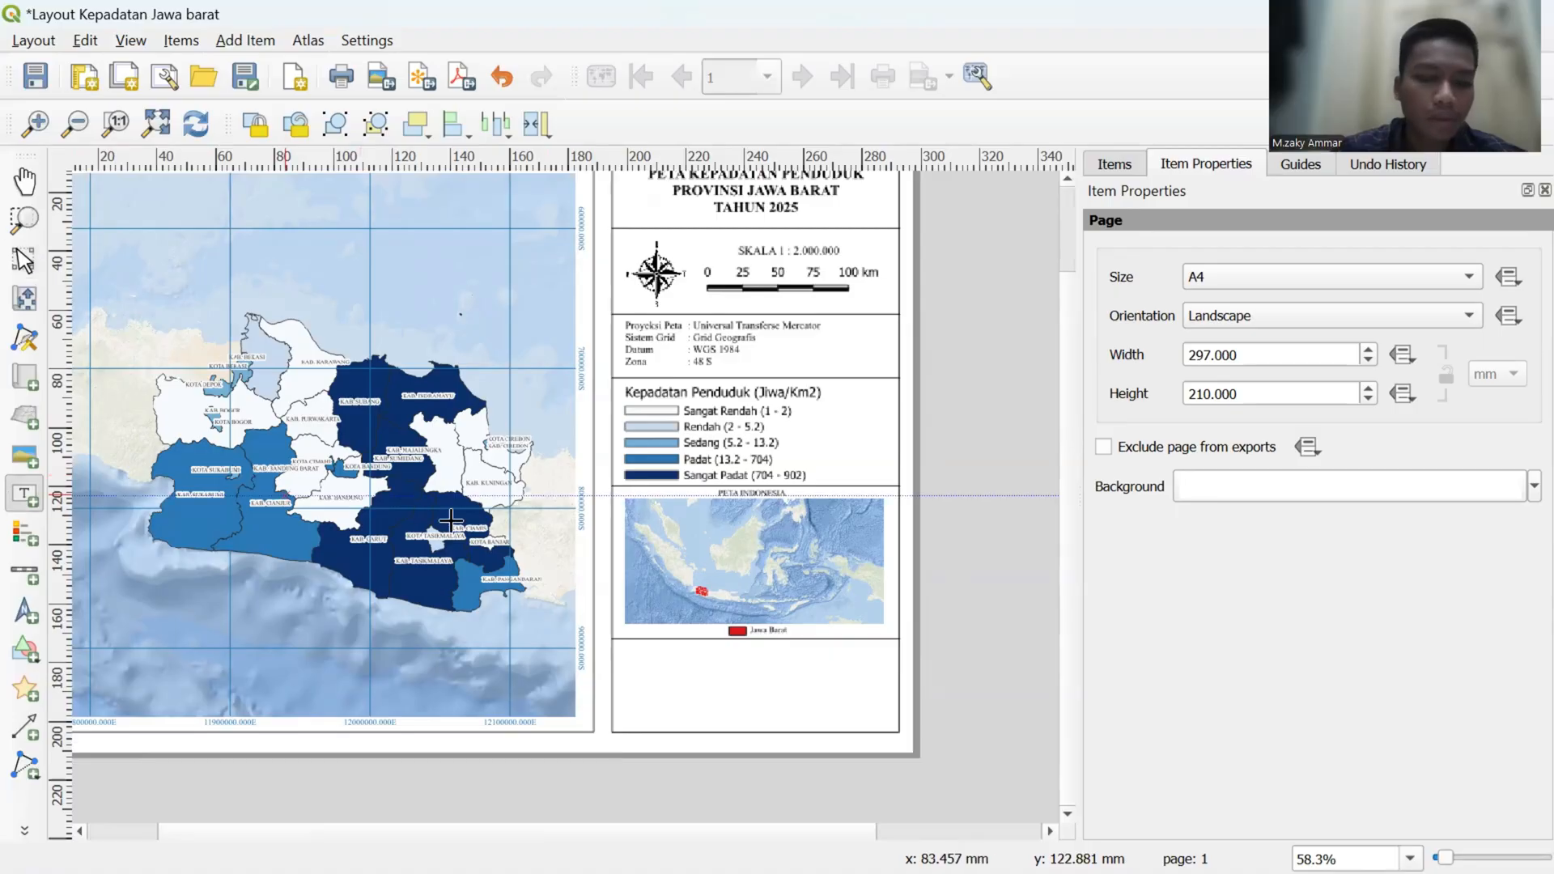
{"action": "left_click", "coordinate": [641, 664]}
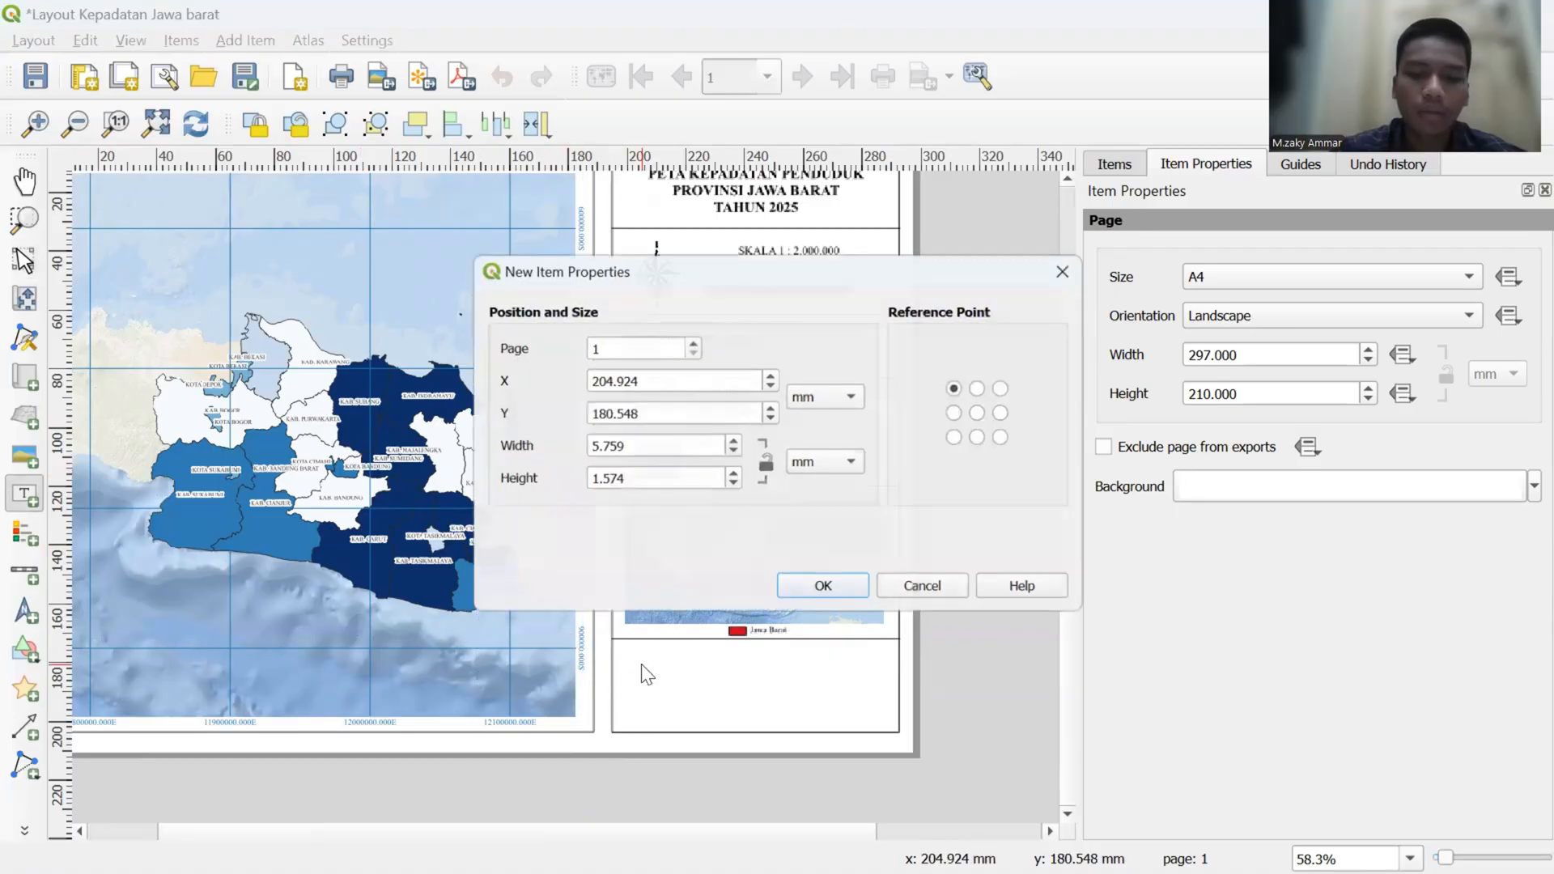
{"action": "left_click", "coordinate": [825, 593]}
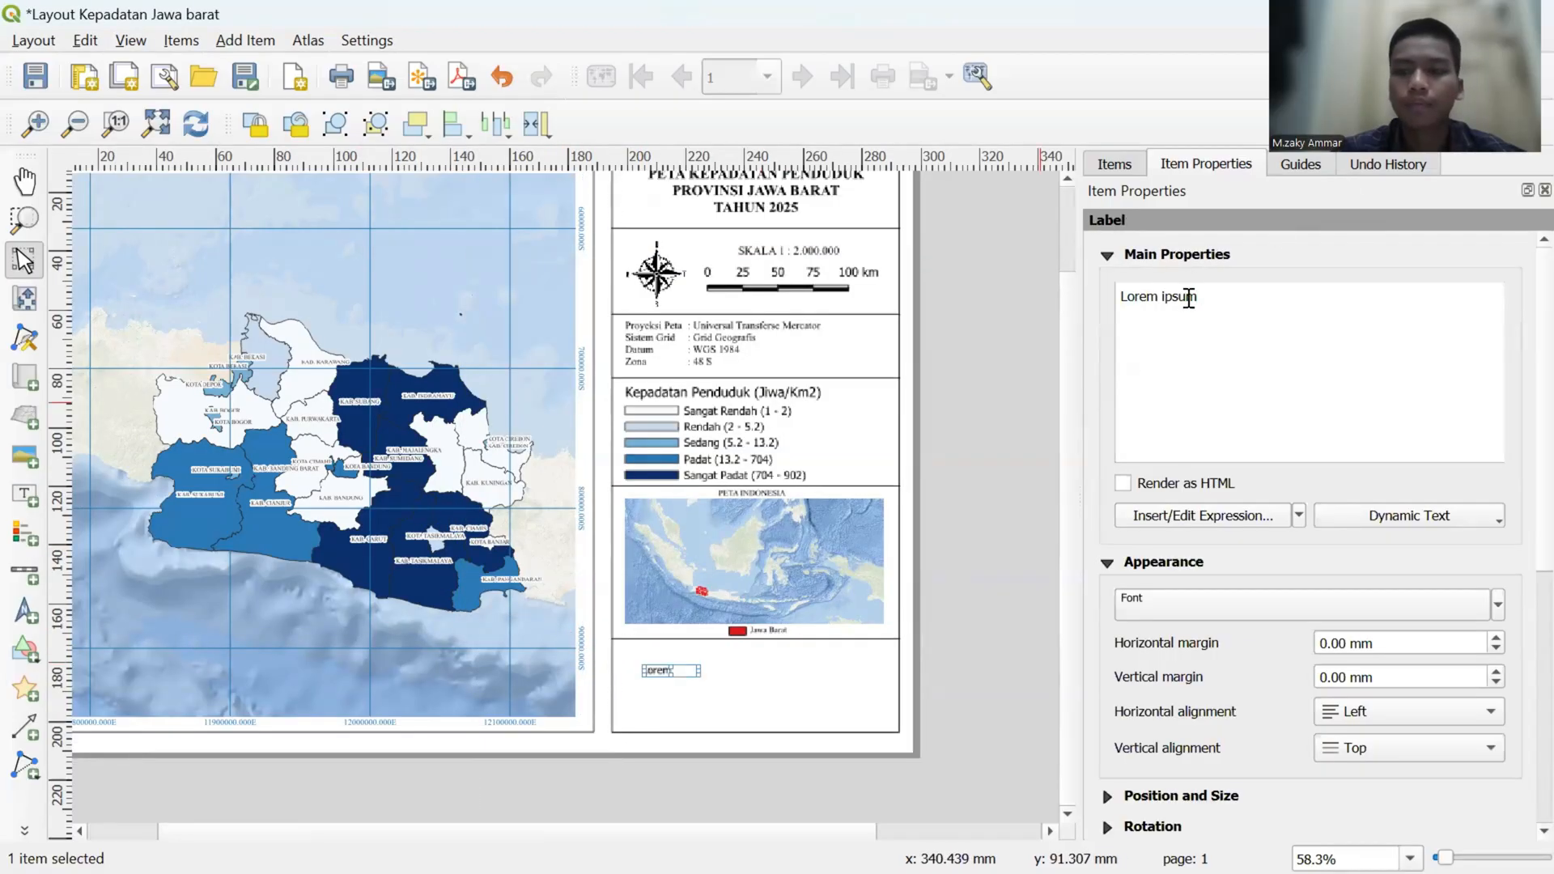
{"action": "left_click_drag", "start_coordinate": [1201, 296], "coordinate": [1105, 297]}
{"action": "key", "text": "BackSpace"}
{"action": "type", "text": "Su"}
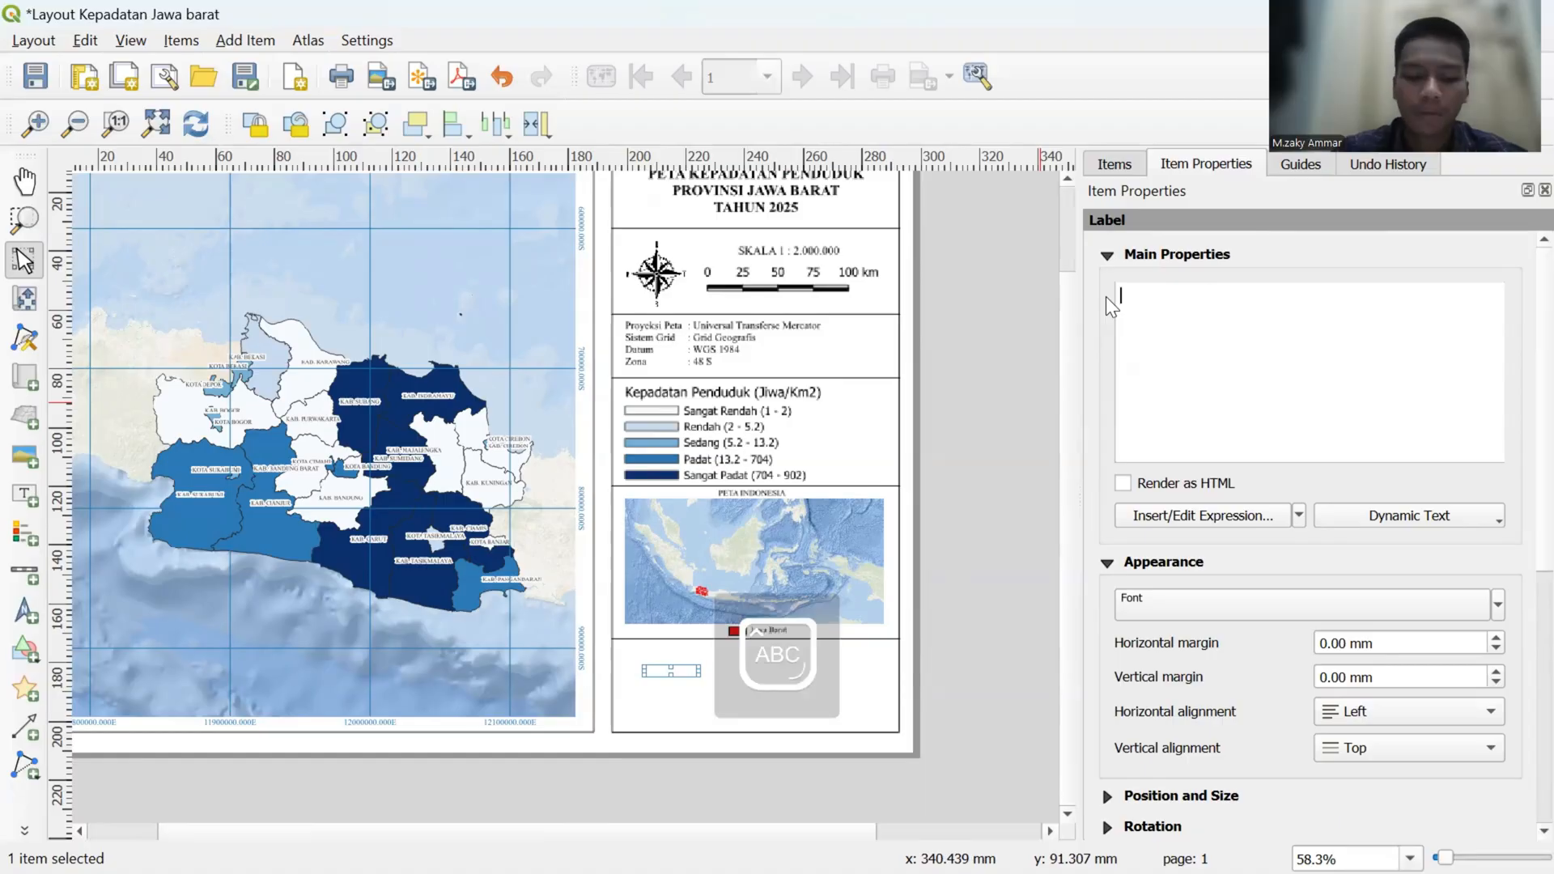
{"action": "type", "text": "mber :"}
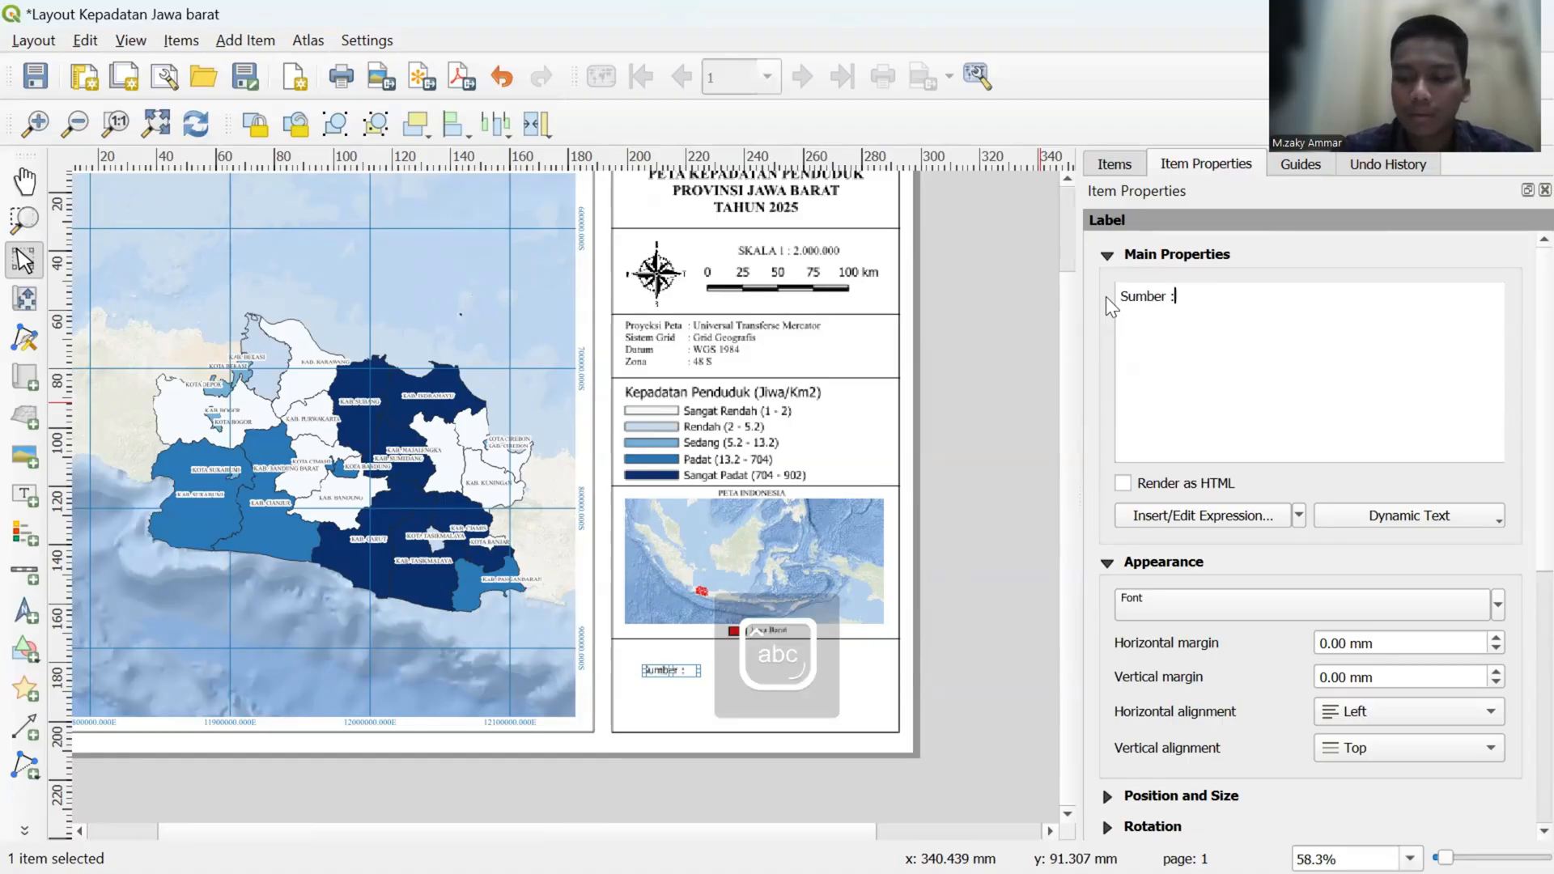
- Add "1. SHP Kecamatan Indonesia" as the second line of the Sumber label
{"action": "key", "text": "Return"}
{"action": "type", "text": "1"}
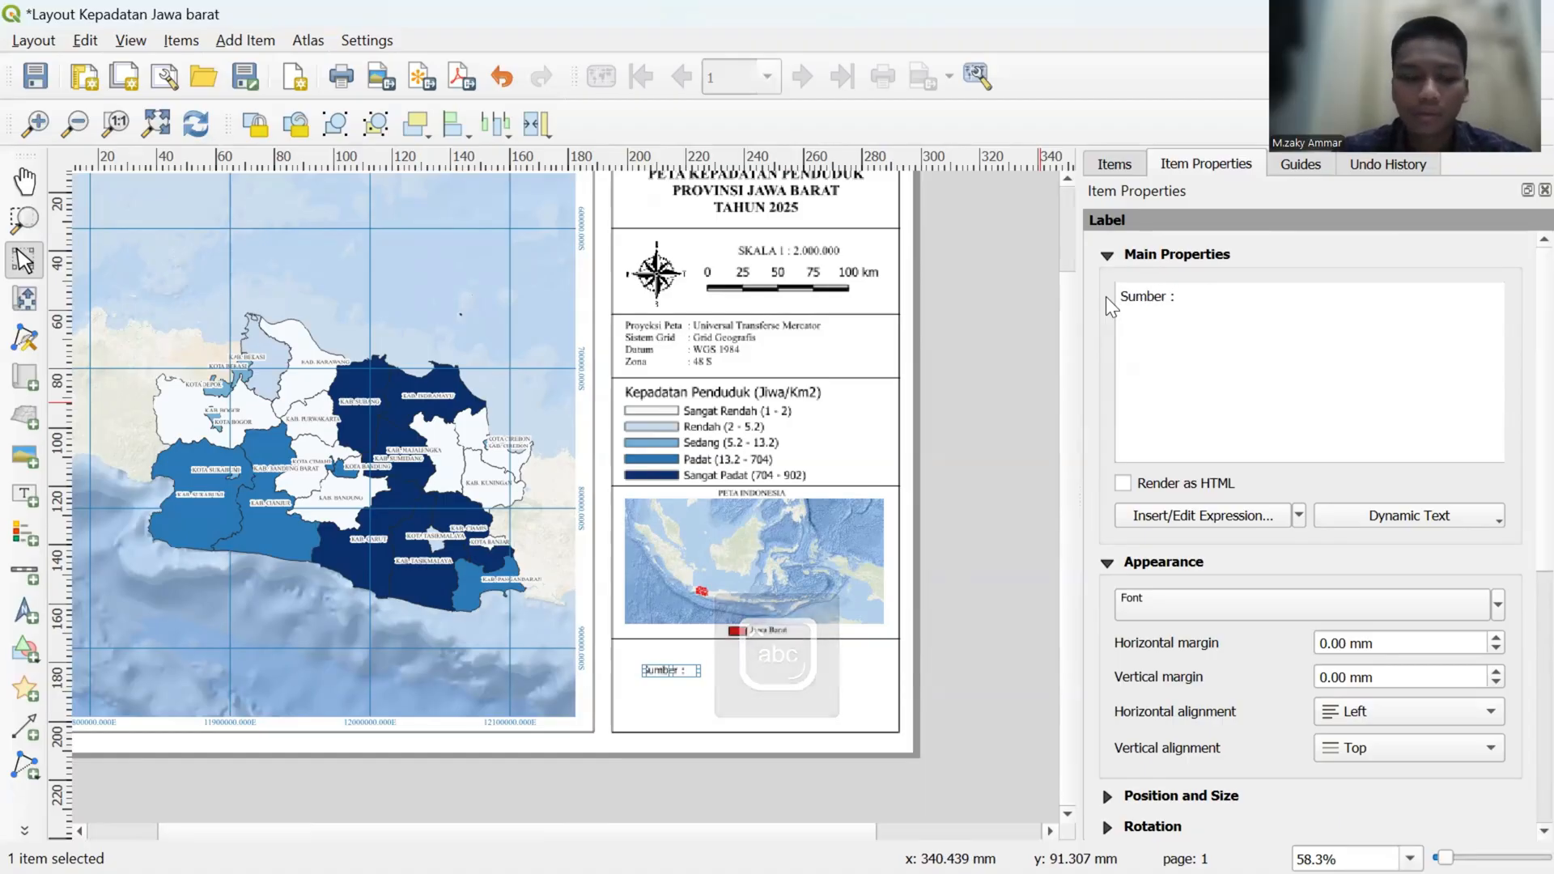
{"action": "type", "text": "."}
{"action": "key", "text": "Caps_Lock"}
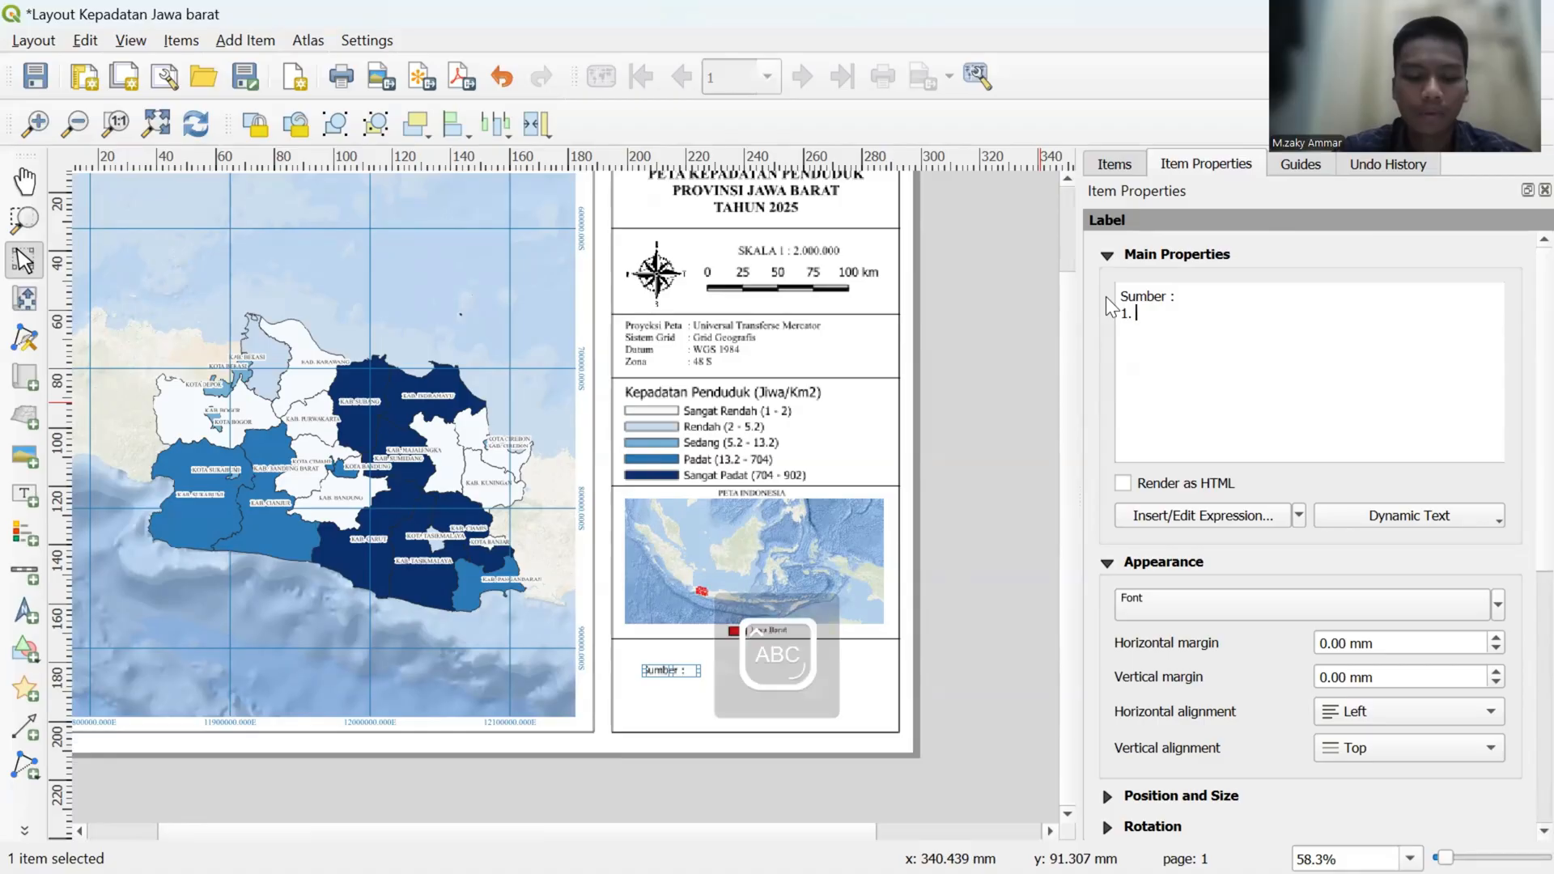
{"action": "type", "text": "SHP"}
{"action": "key", "text": "Caps_Lock"}
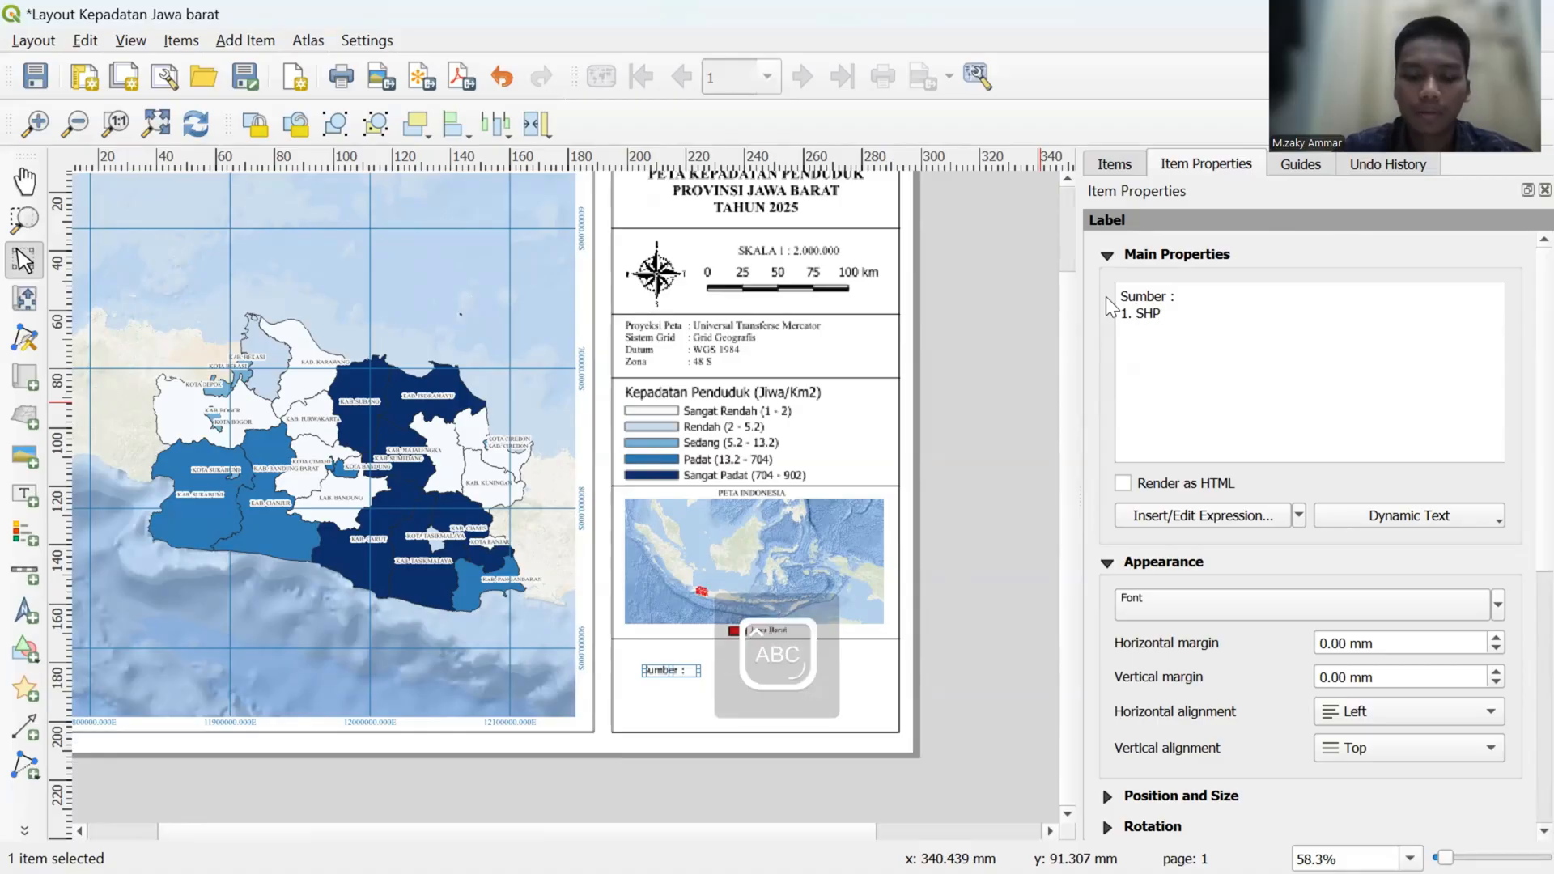
{"action": "type", "text": "Kecama"}
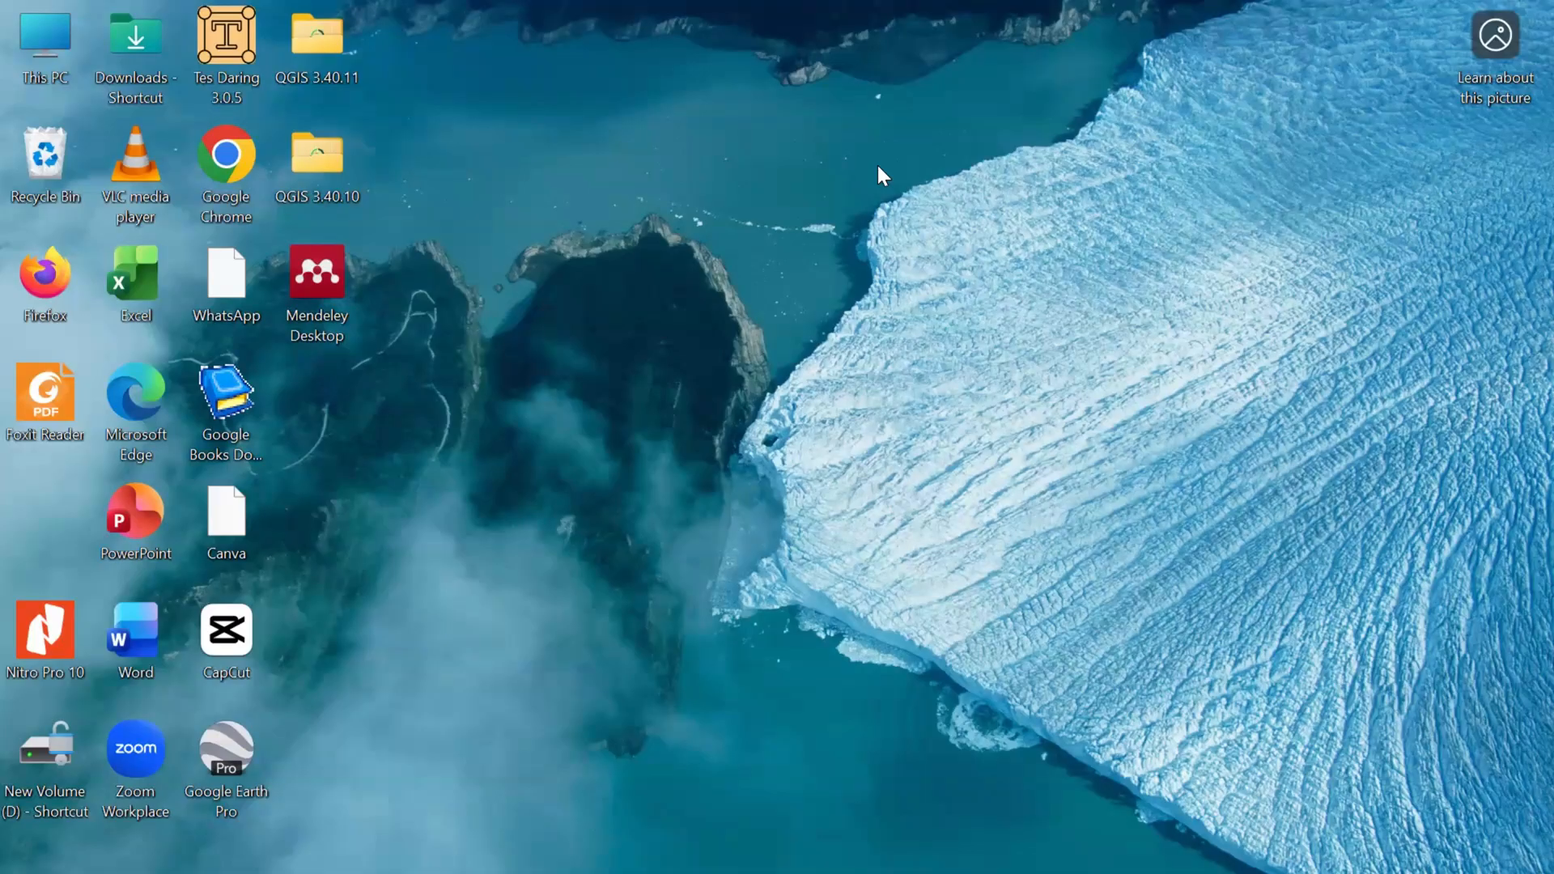
{"action": "key", "text": "super+Tab"}
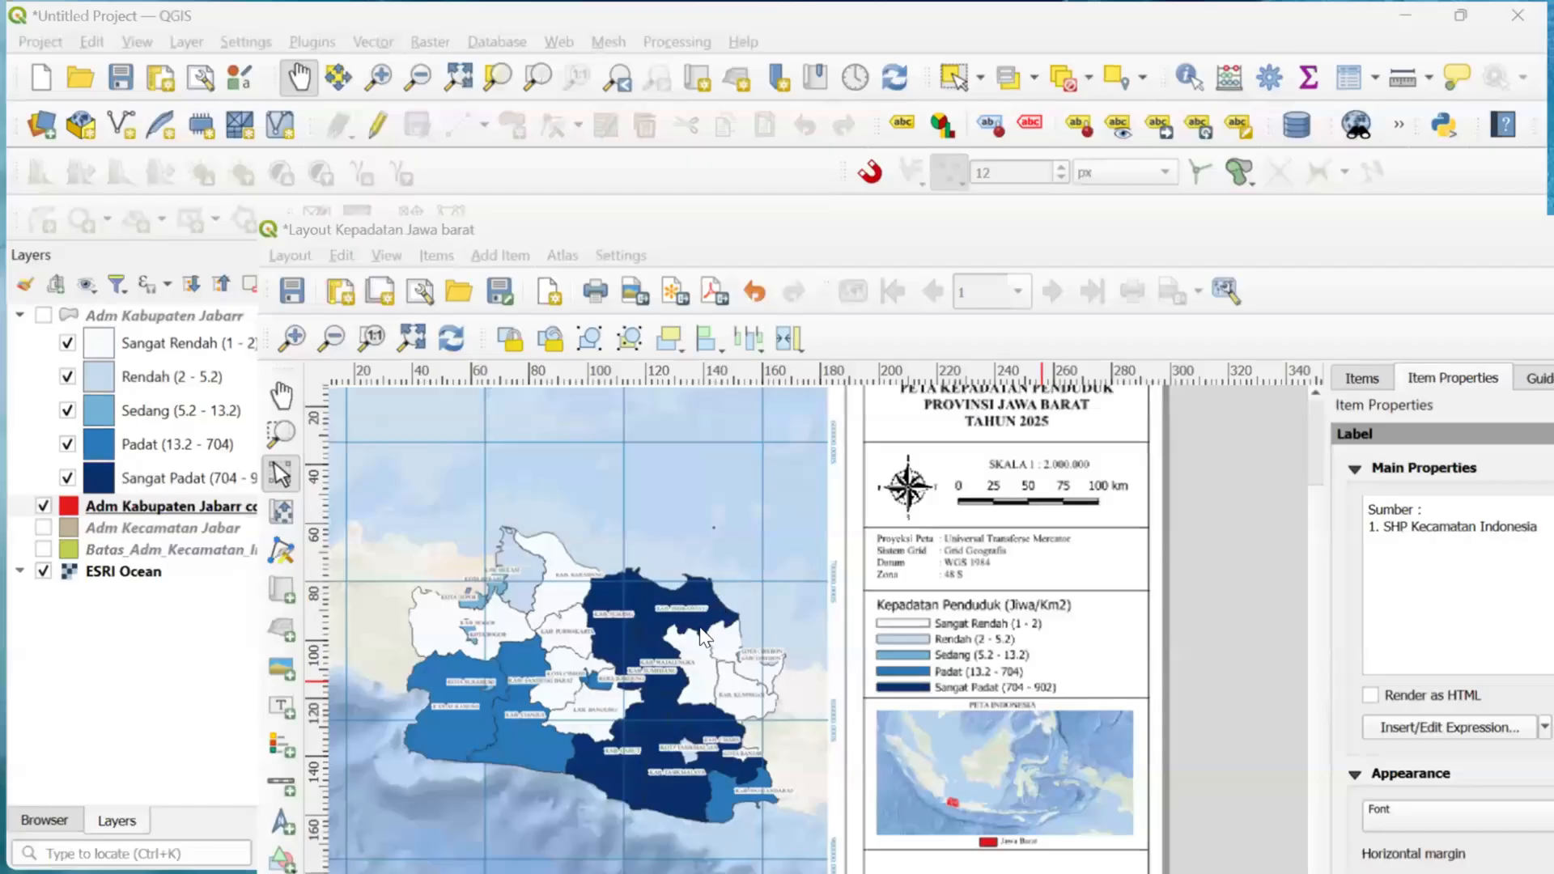
{"action": "key", "text": "super+Tab"}
{"action": "left_click", "coordinate": [705, 698]}
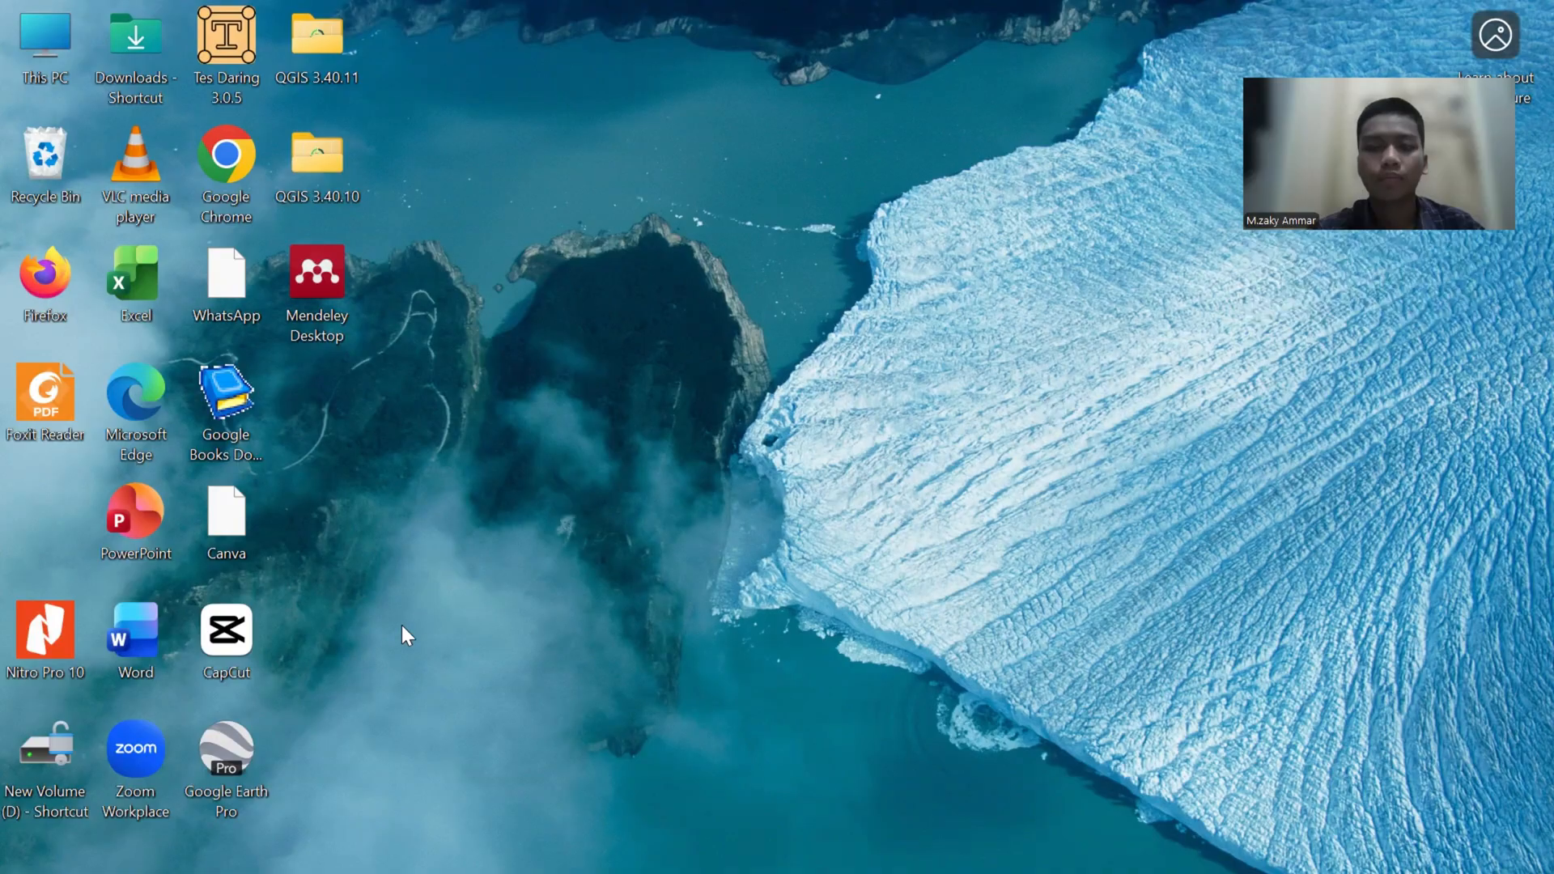
{"action": "key", "text": "super+Tab"}
{"action": "left_click", "coordinate": [364, 660]}
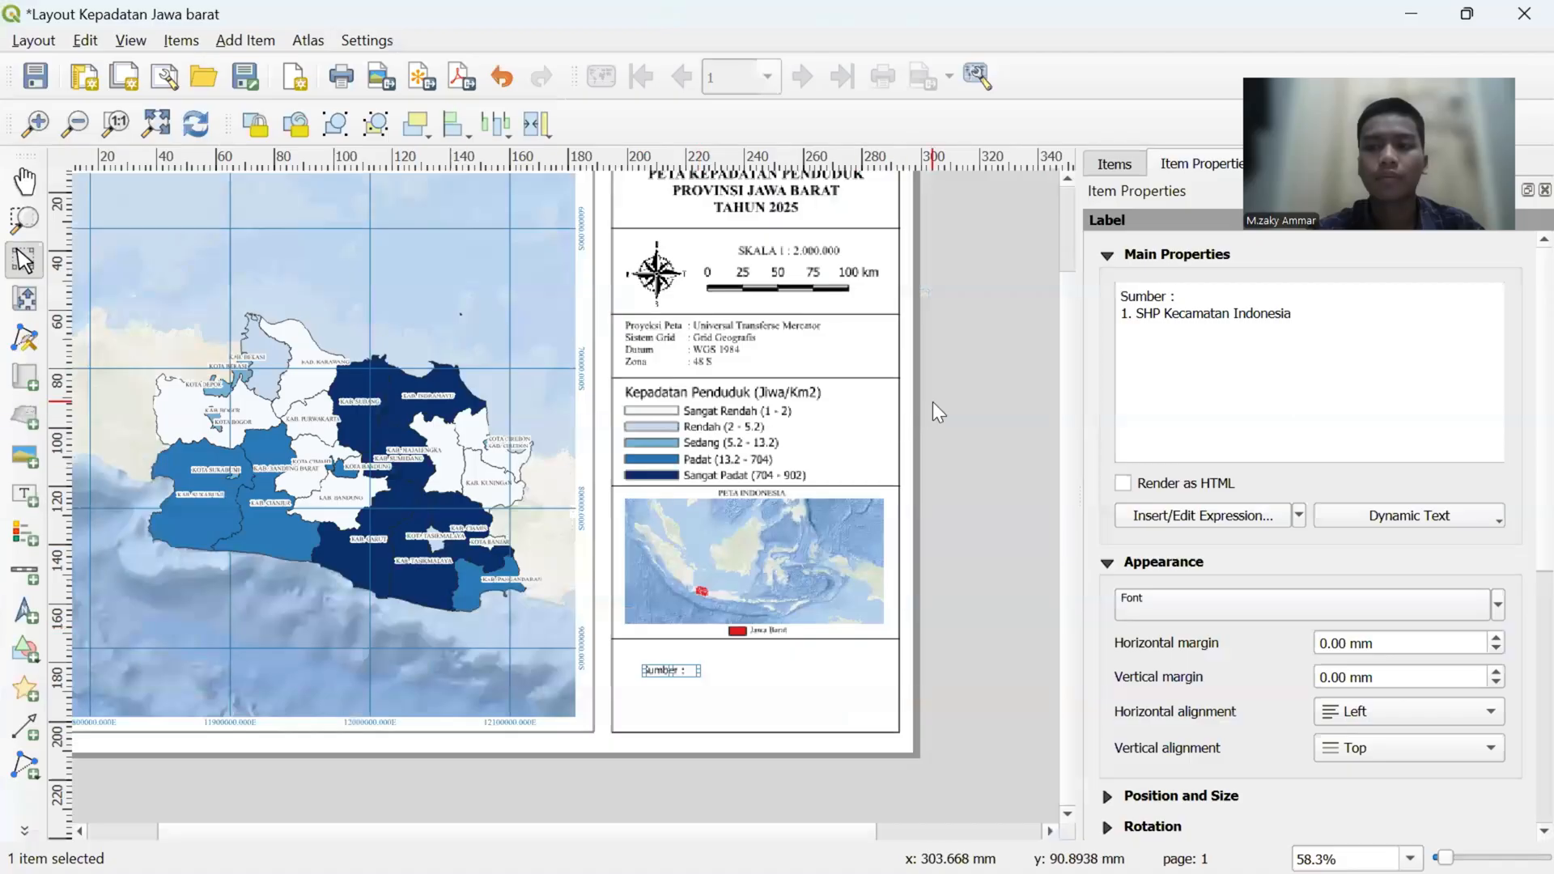
- Add "2. BPS Provinsi Jawa Barat" as a new line below the first source in the label
{"action": "left_click", "coordinate": [1295, 318]}
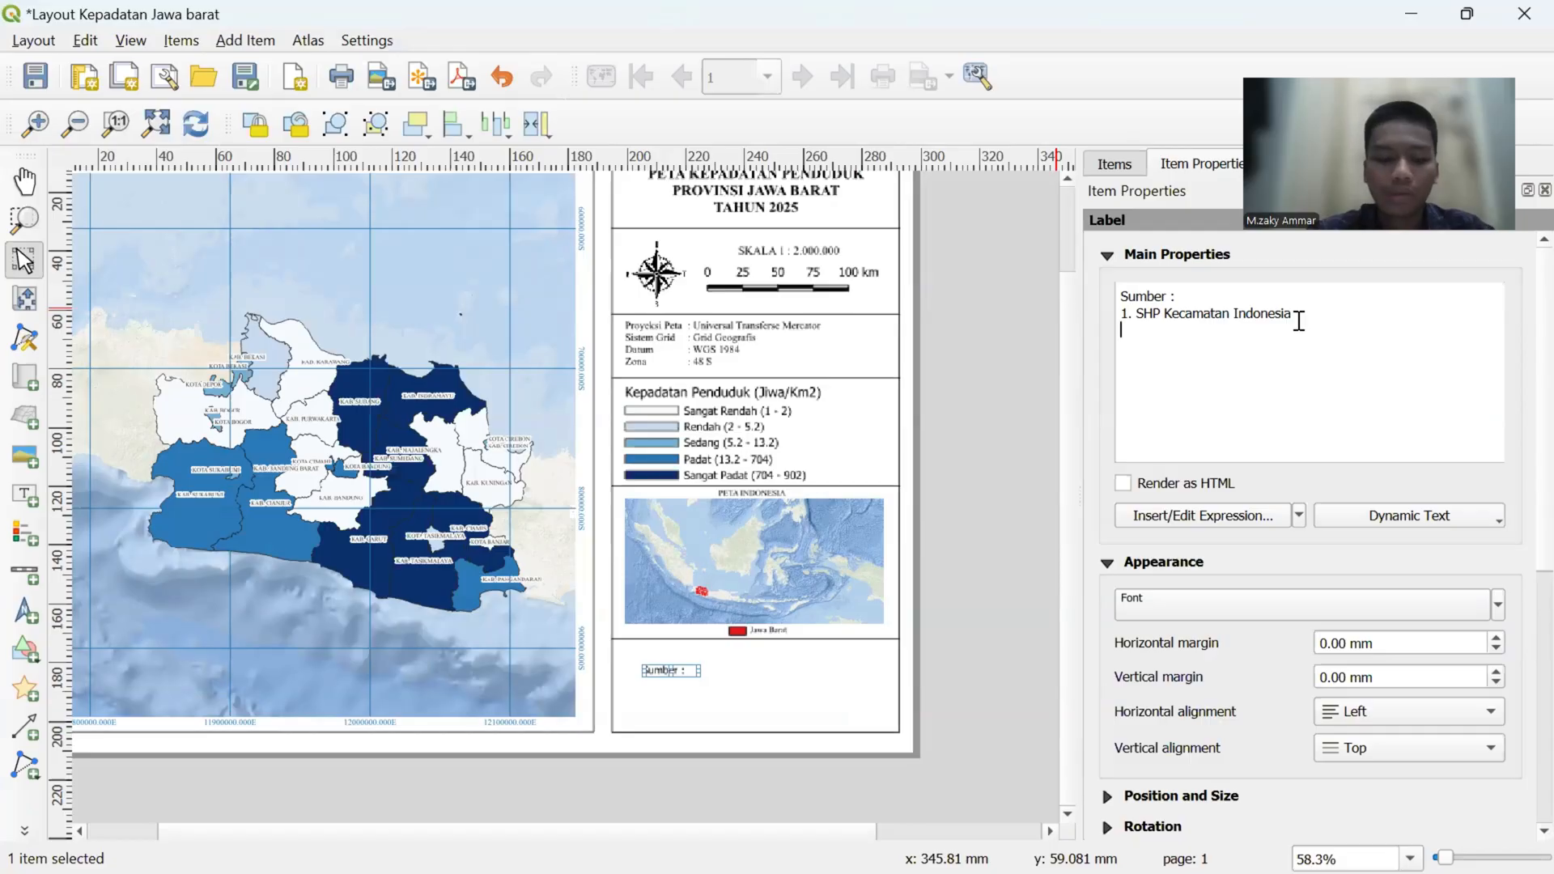
{"action": "key", "text": "Caps_Lock"}
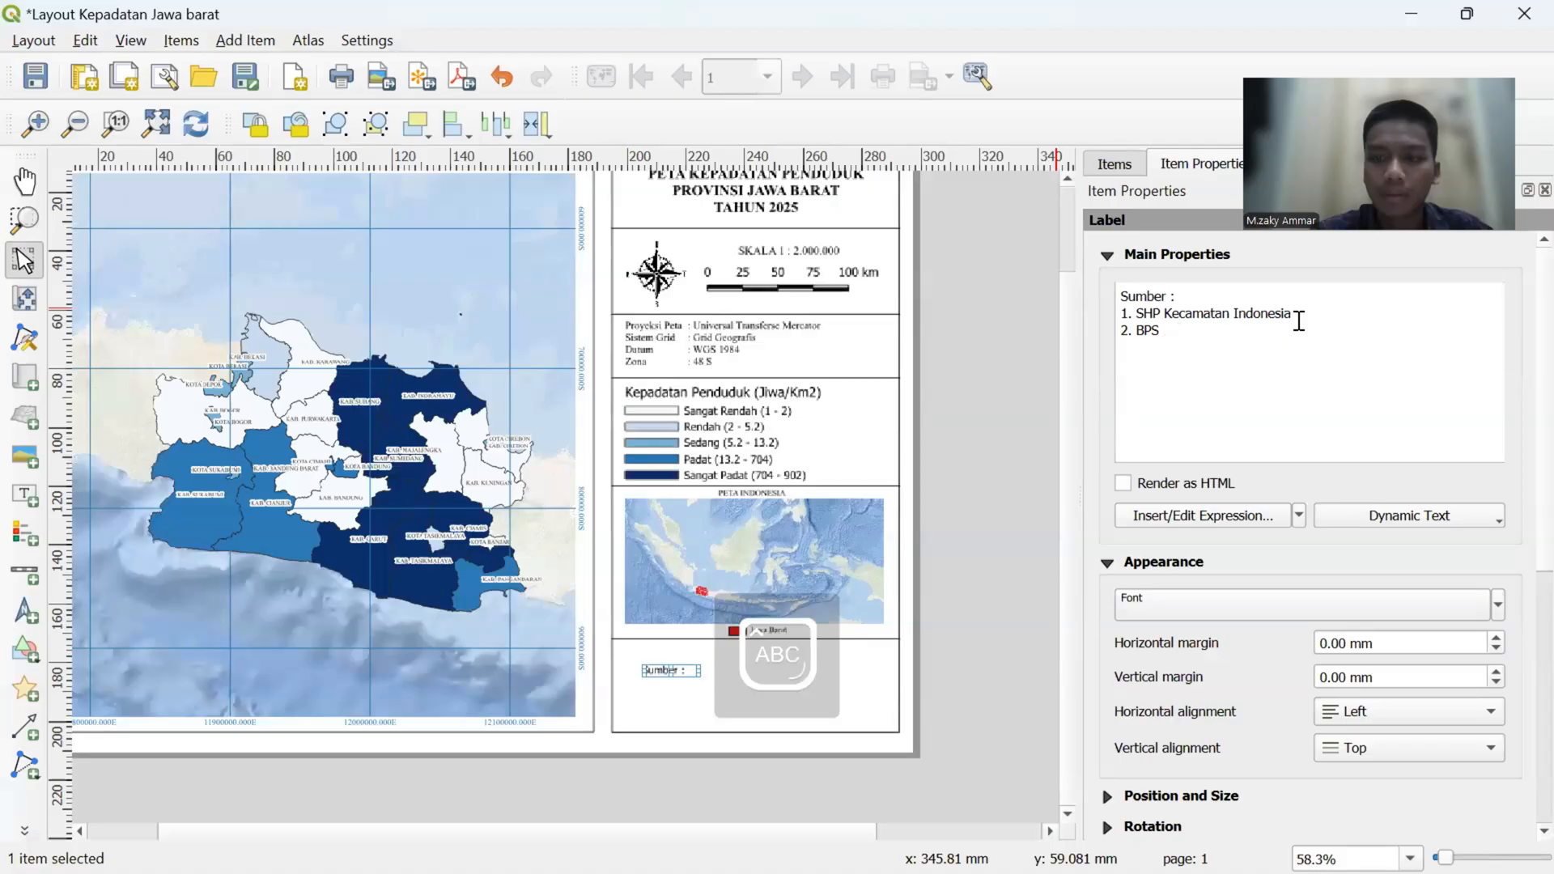
{"action": "type", "text": "2. BPS Provinsi Jawa"}
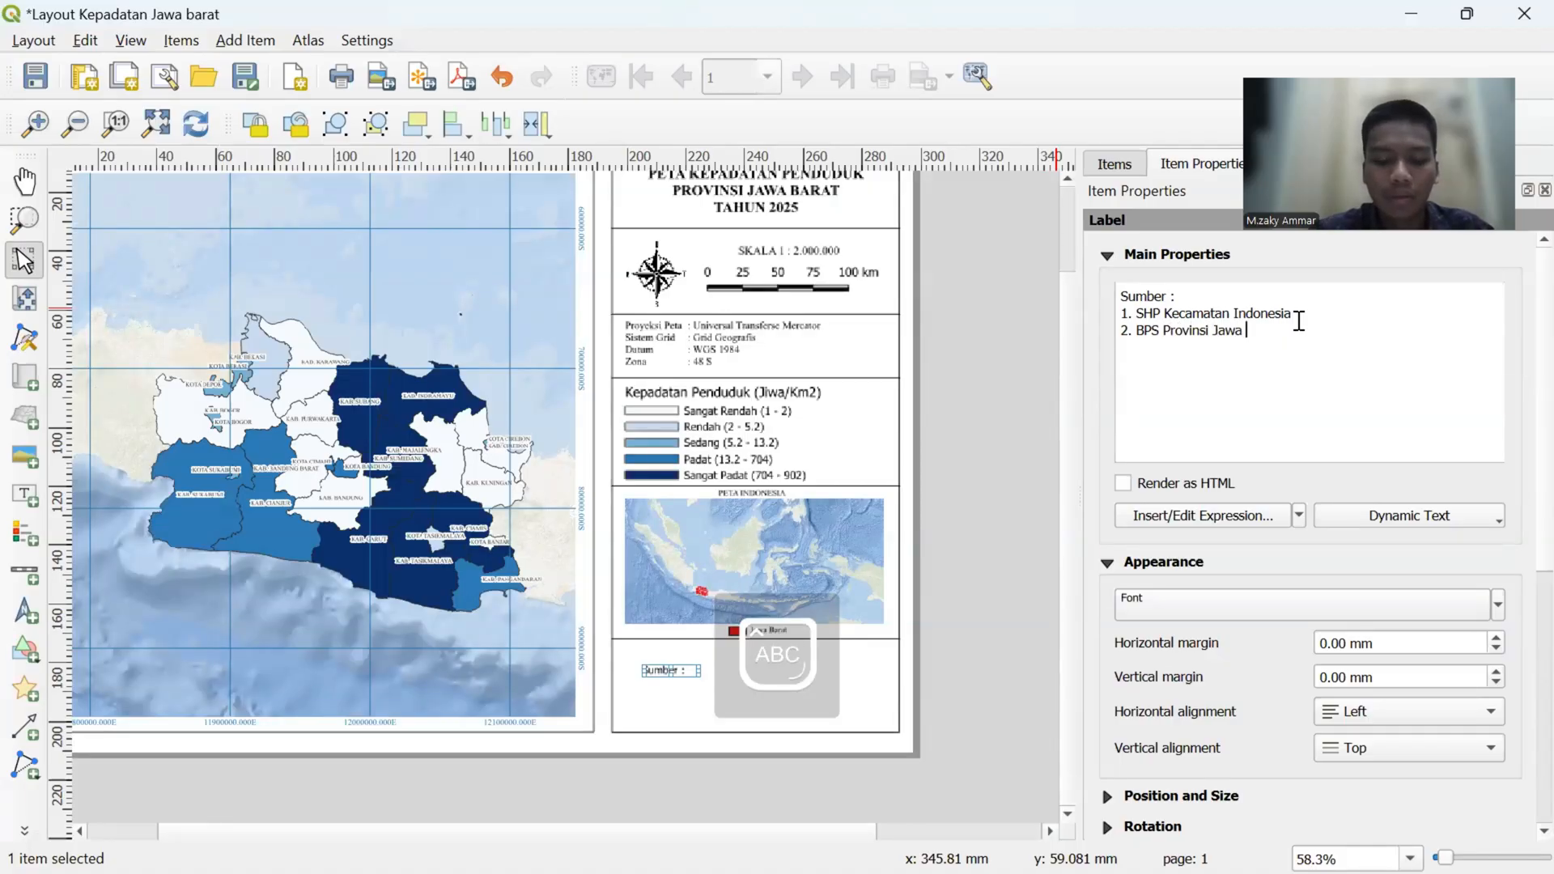
{"action": "type", "text": "B"}
{"action": "key", "text": "Caps_Lock"}
{"action": "type", "text": "arat"}
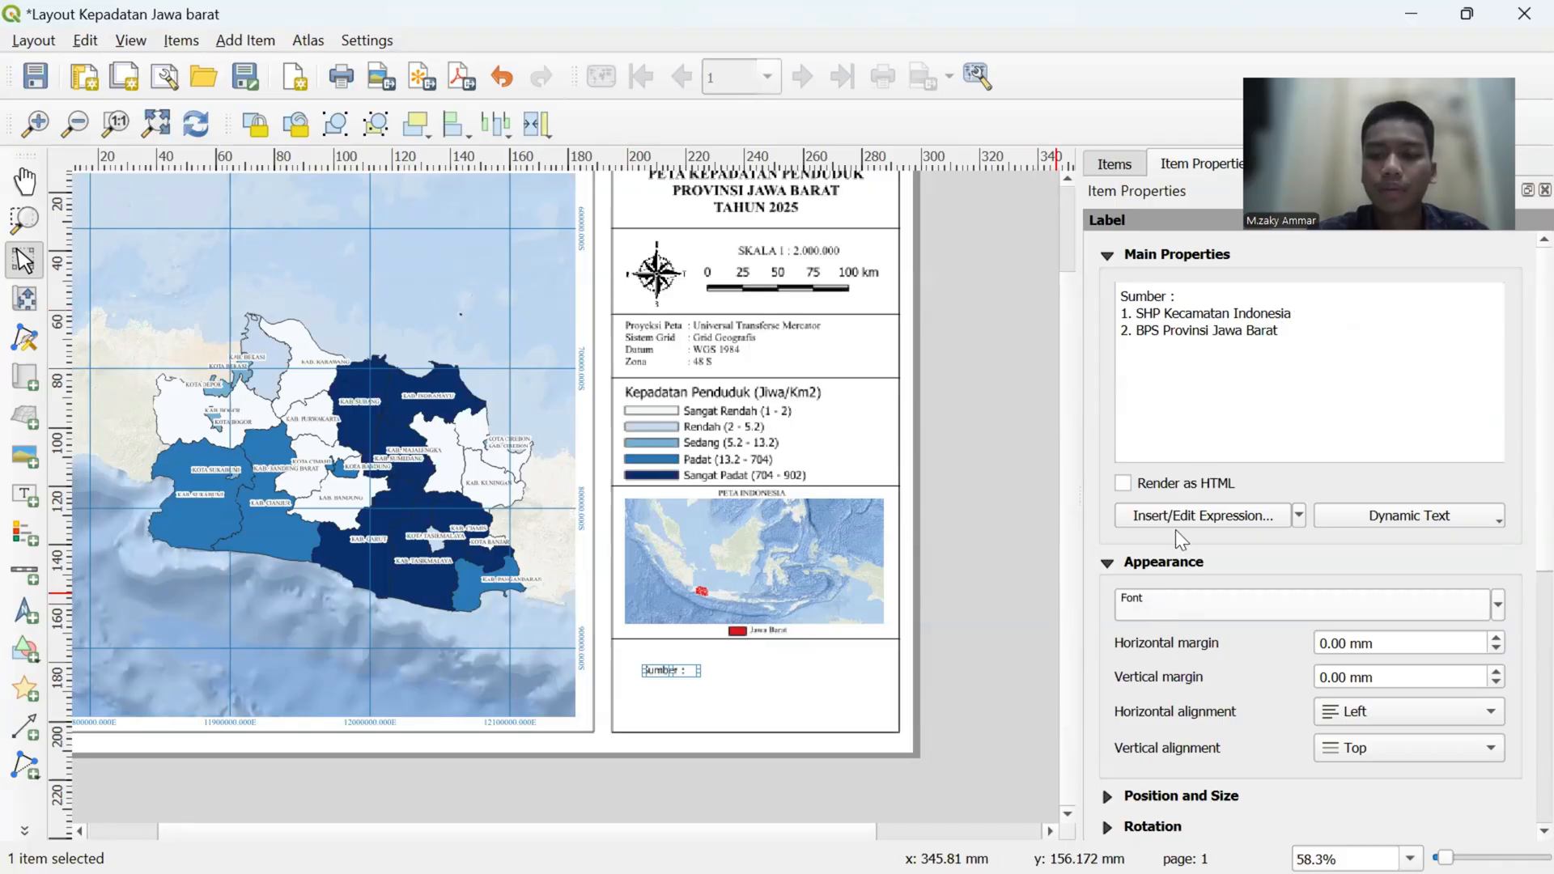
- Set the source label's font to Times New Roman
{"action": "left_click", "coordinate": [1175, 604]}
{"action": "left_click_drag", "start_coordinate": [1231, 327], "coordinate": [1160, 328]}
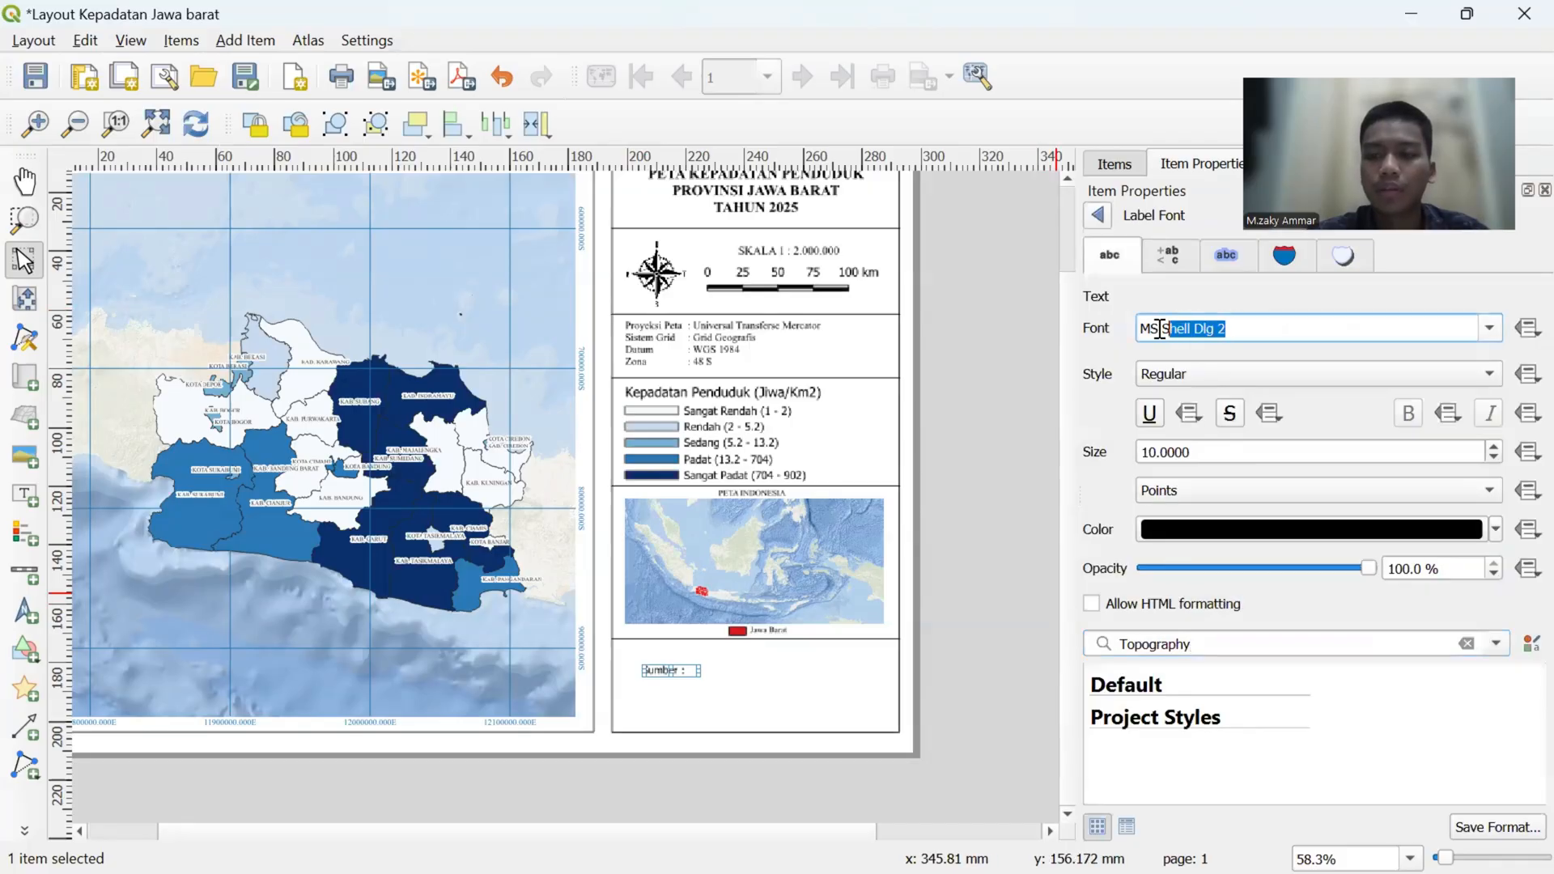
{"action": "key", "text": "BackSpace"}
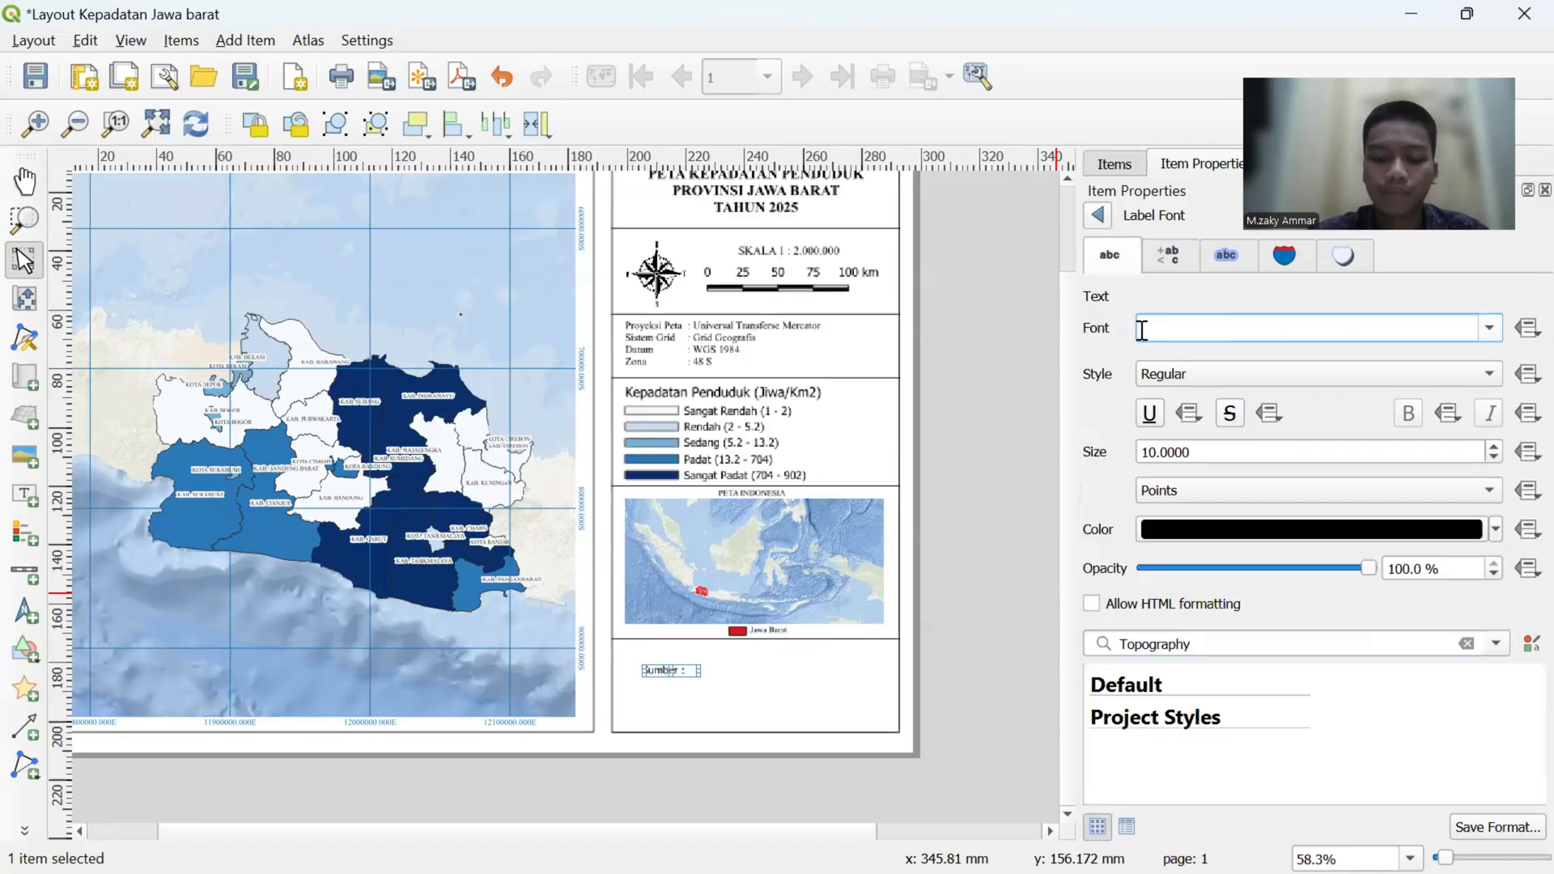
{"action": "type", "text": "times New Roman"}
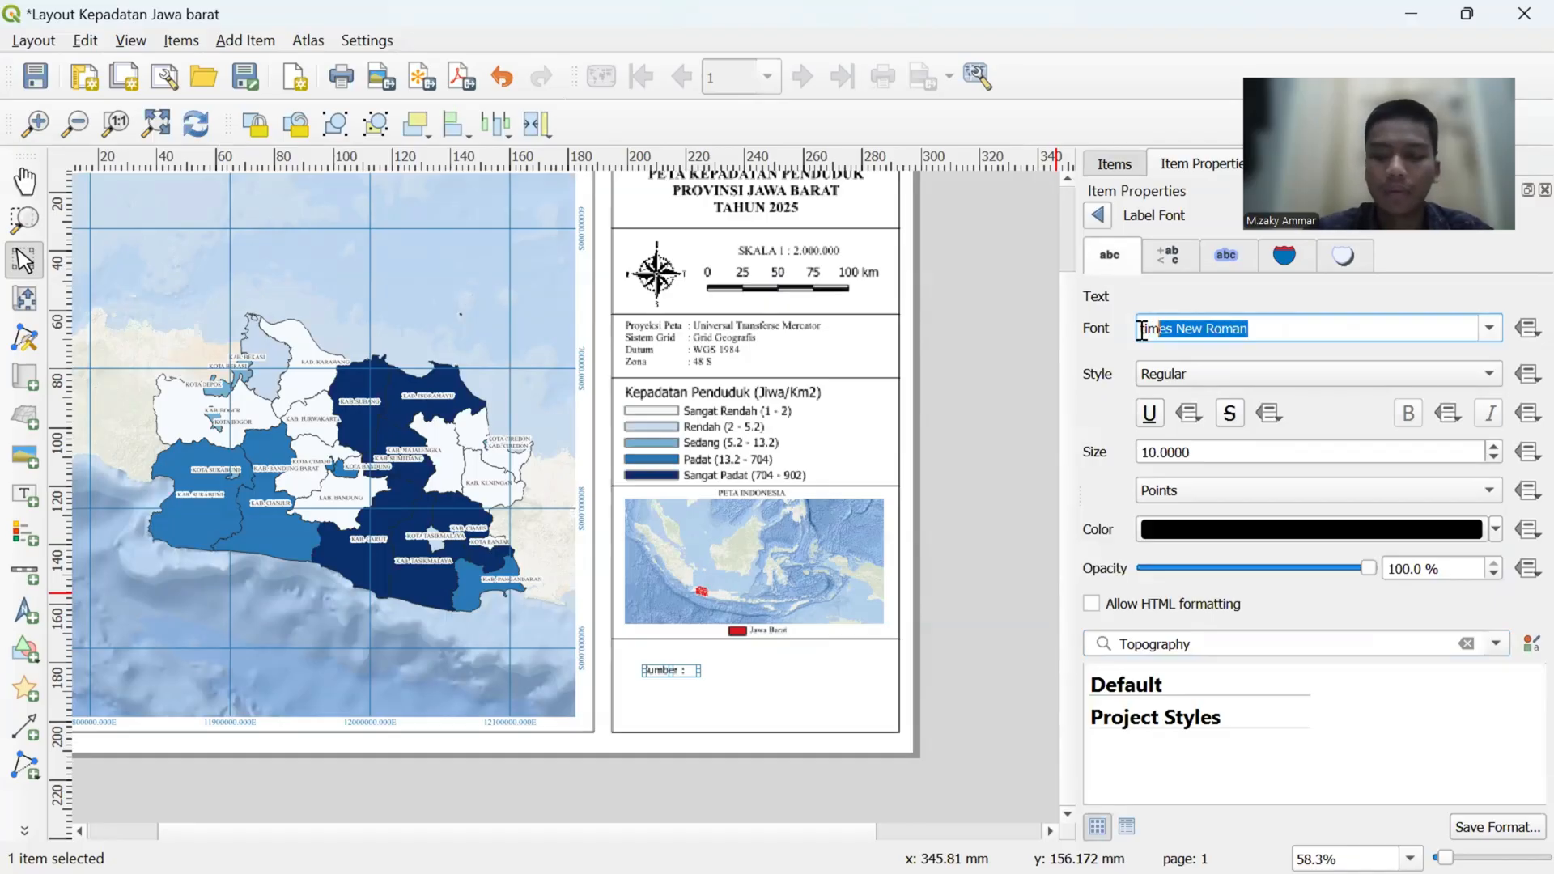
{"action": "key", "text": "Return"}
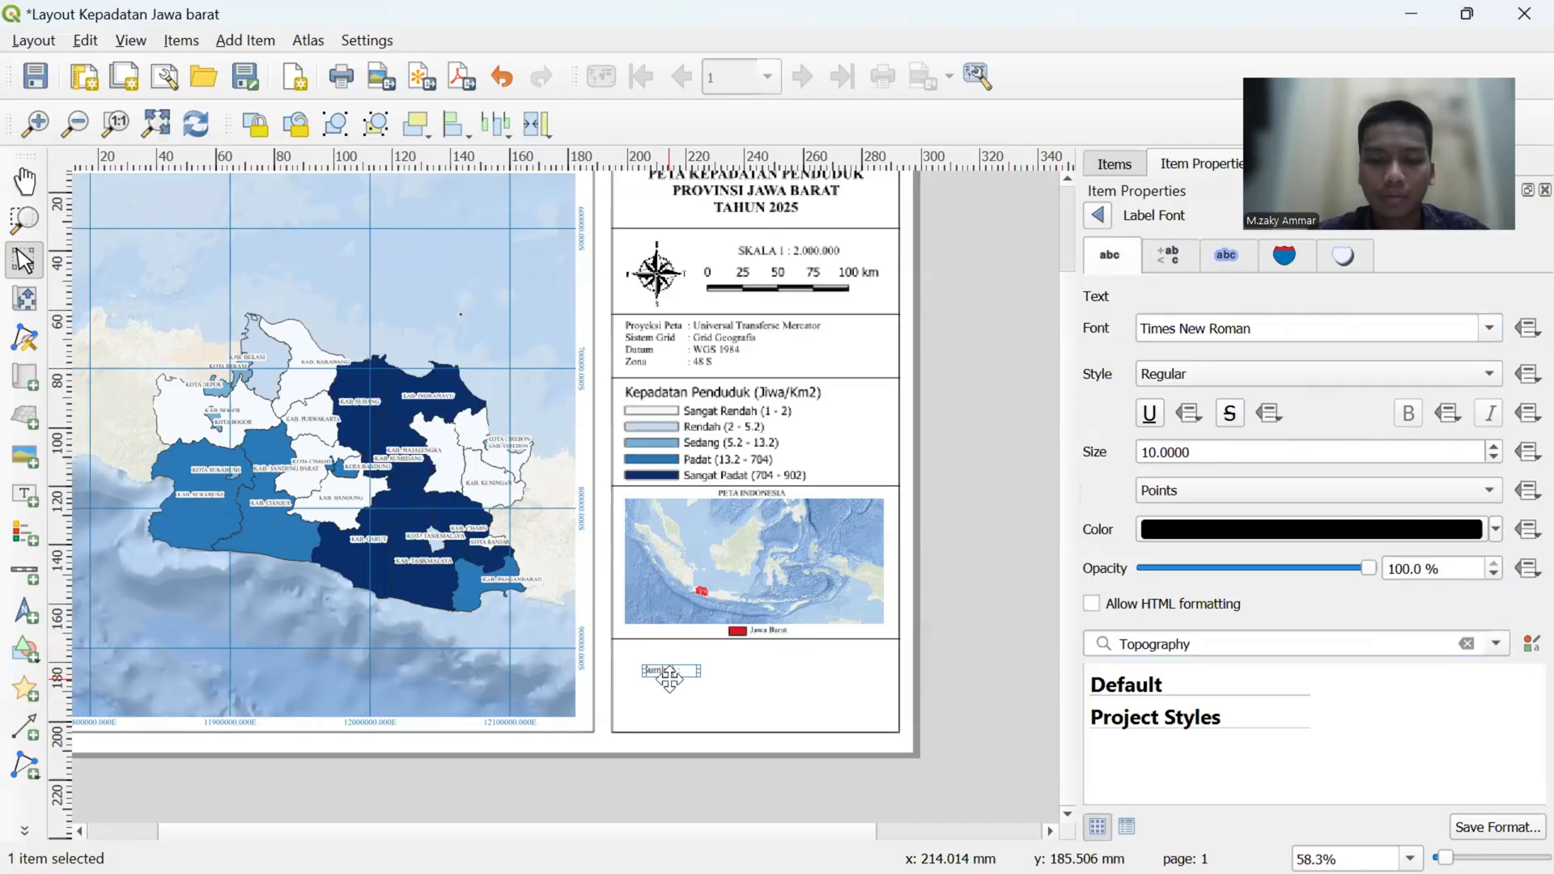
- Enlarge the source label to show all its text, shift it toward the panel's left border and extend it to the lower border
{"action": "left_click_drag", "start_coordinate": [671, 678], "coordinate": [704, 686]}
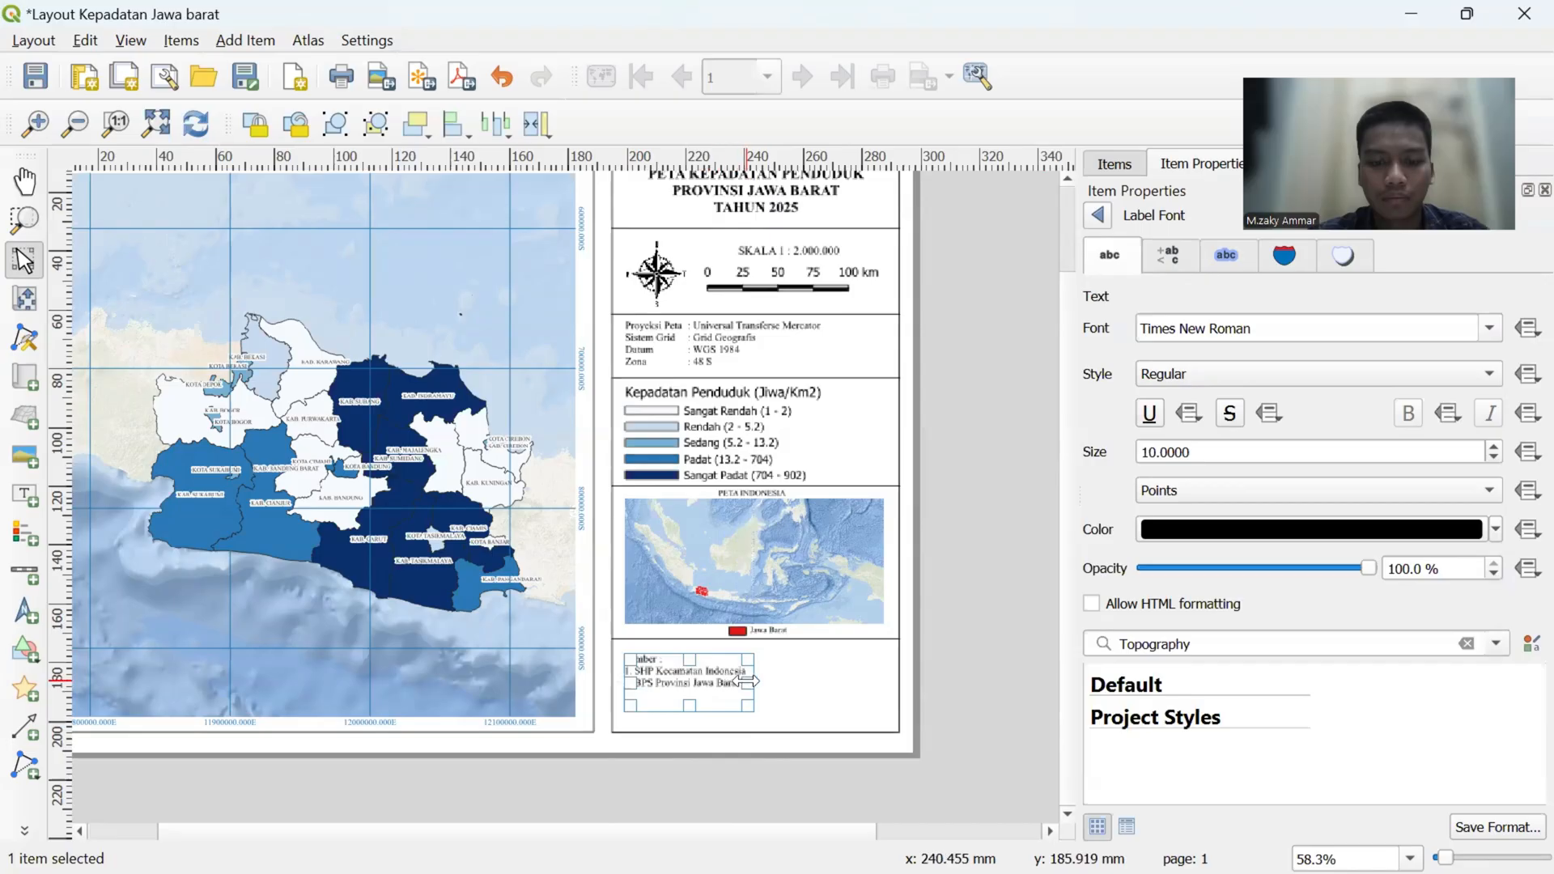
{"action": "mouse_move", "coordinate": [692, 705]}
{"action": "left_mouse_down"}
{"action": "mouse_move", "coordinate": [692, 720]}
{"action": "mouse_move", "coordinate": [686, 692]}
{"action": "left_mouse_up"}
{"action": "left_click", "coordinate": [690, 692]}
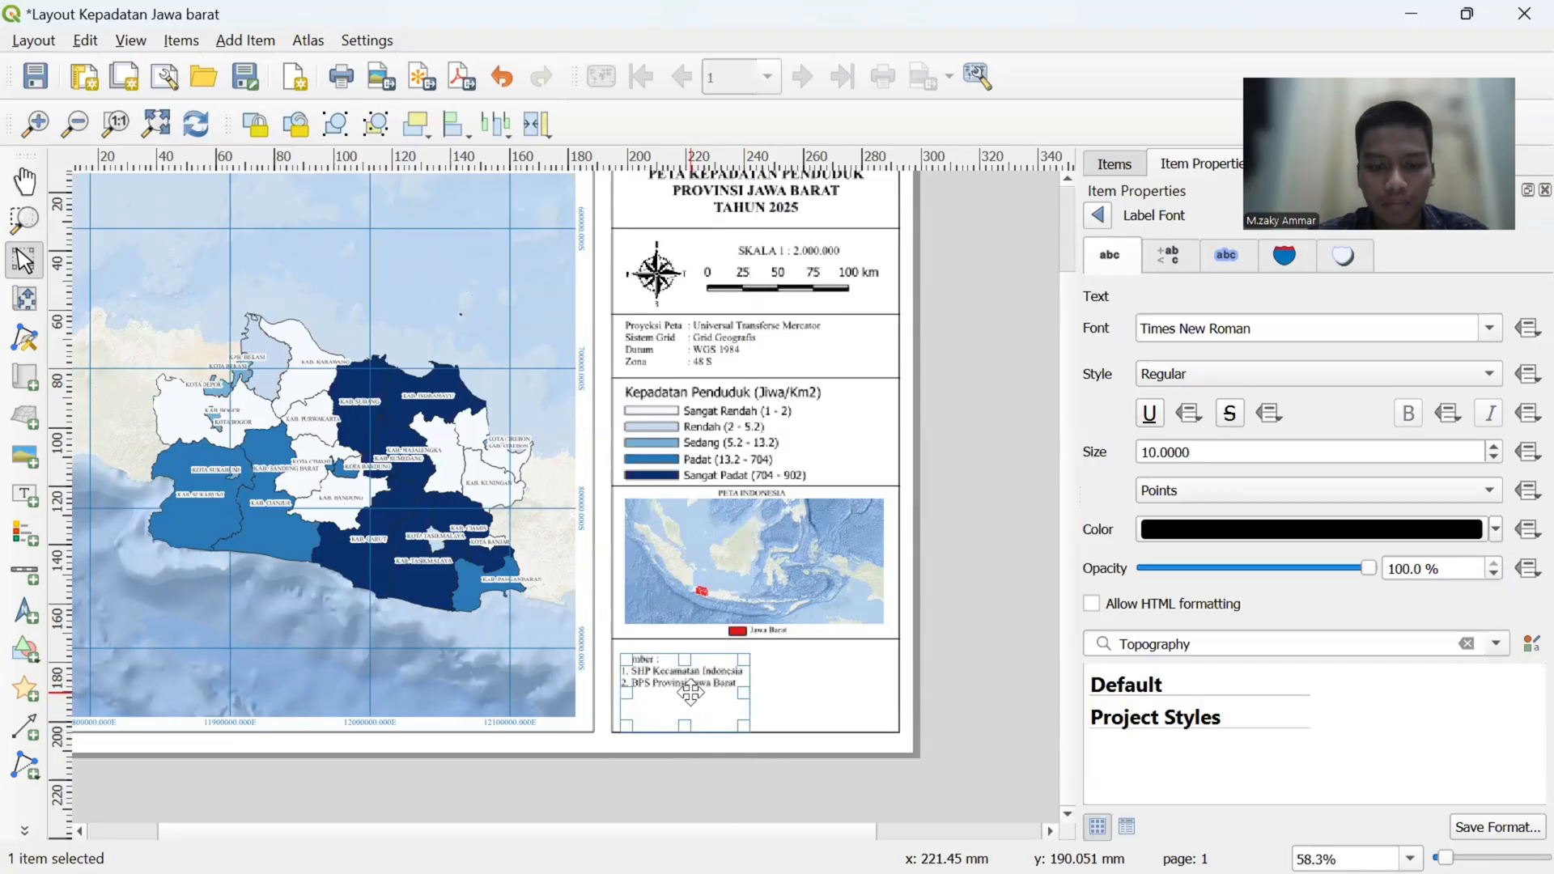
{"action": "left_click", "coordinate": [958, 713]}
- Draw a vertical divider line beside the source label, from the line below the inset map to the panel's lower border
{"action": "left_click", "coordinate": [701, 692]}
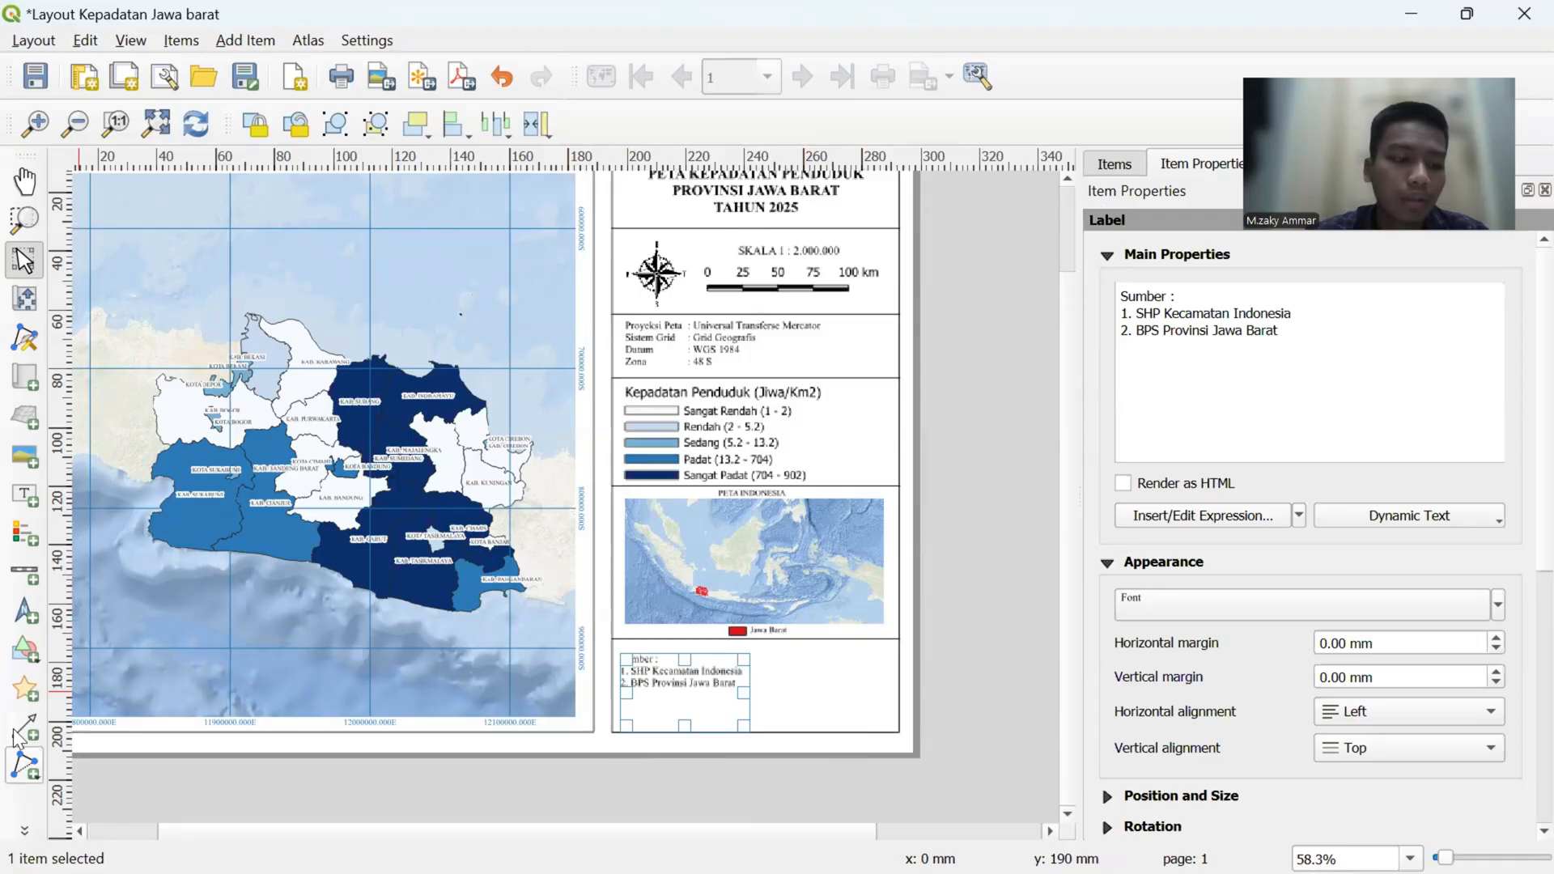
{"action": "left_click", "coordinate": [30, 769]}
{"action": "left_click", "coordinate": [66, 795]}
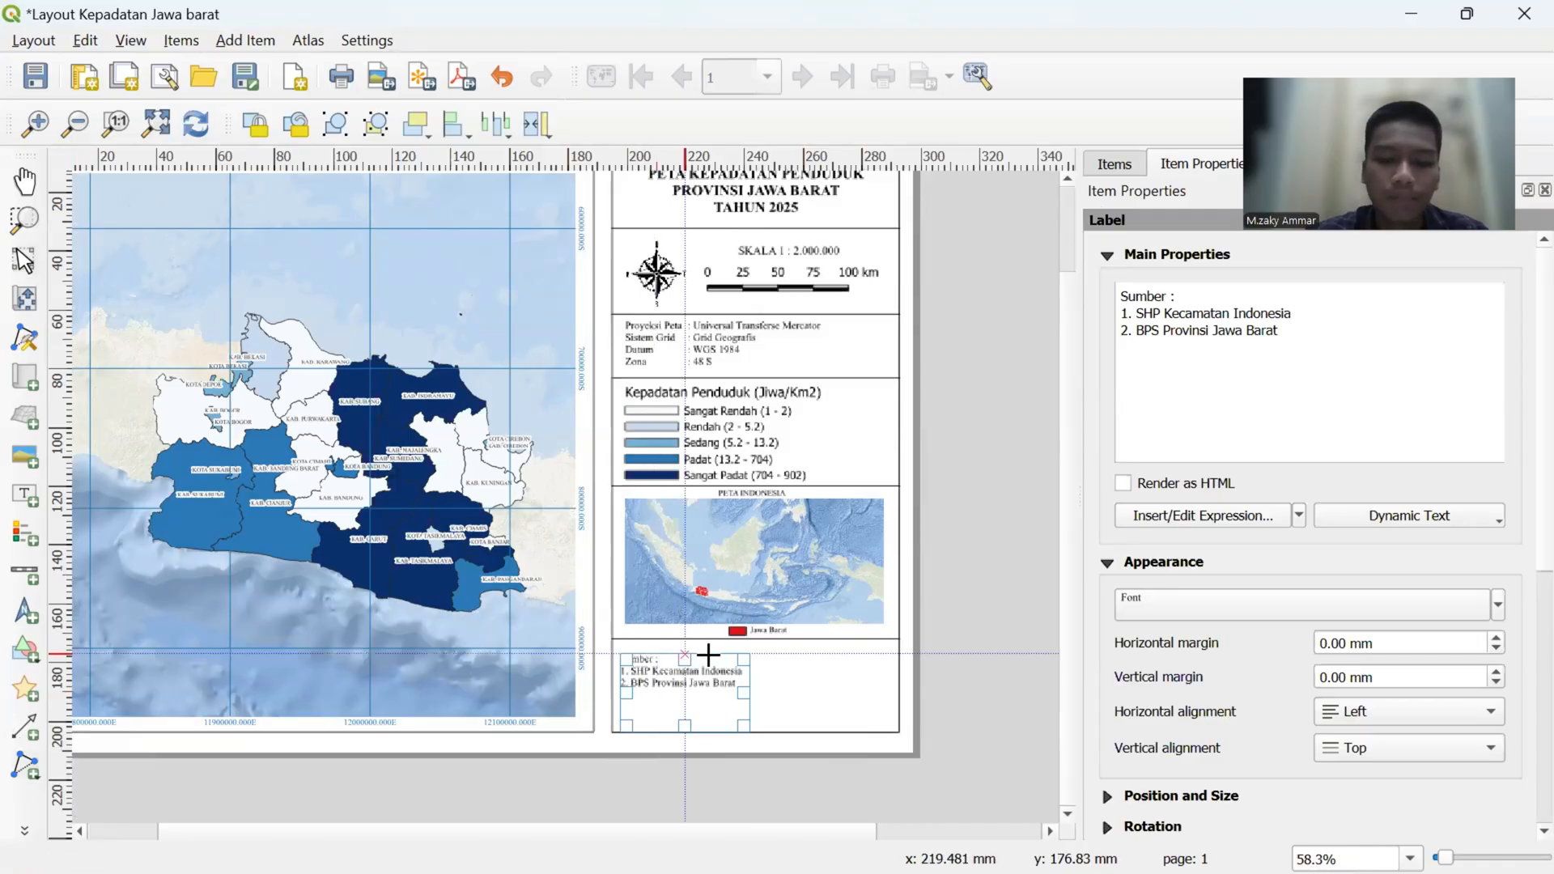
{"action": "right_click", "coordinate": [750, 733]}
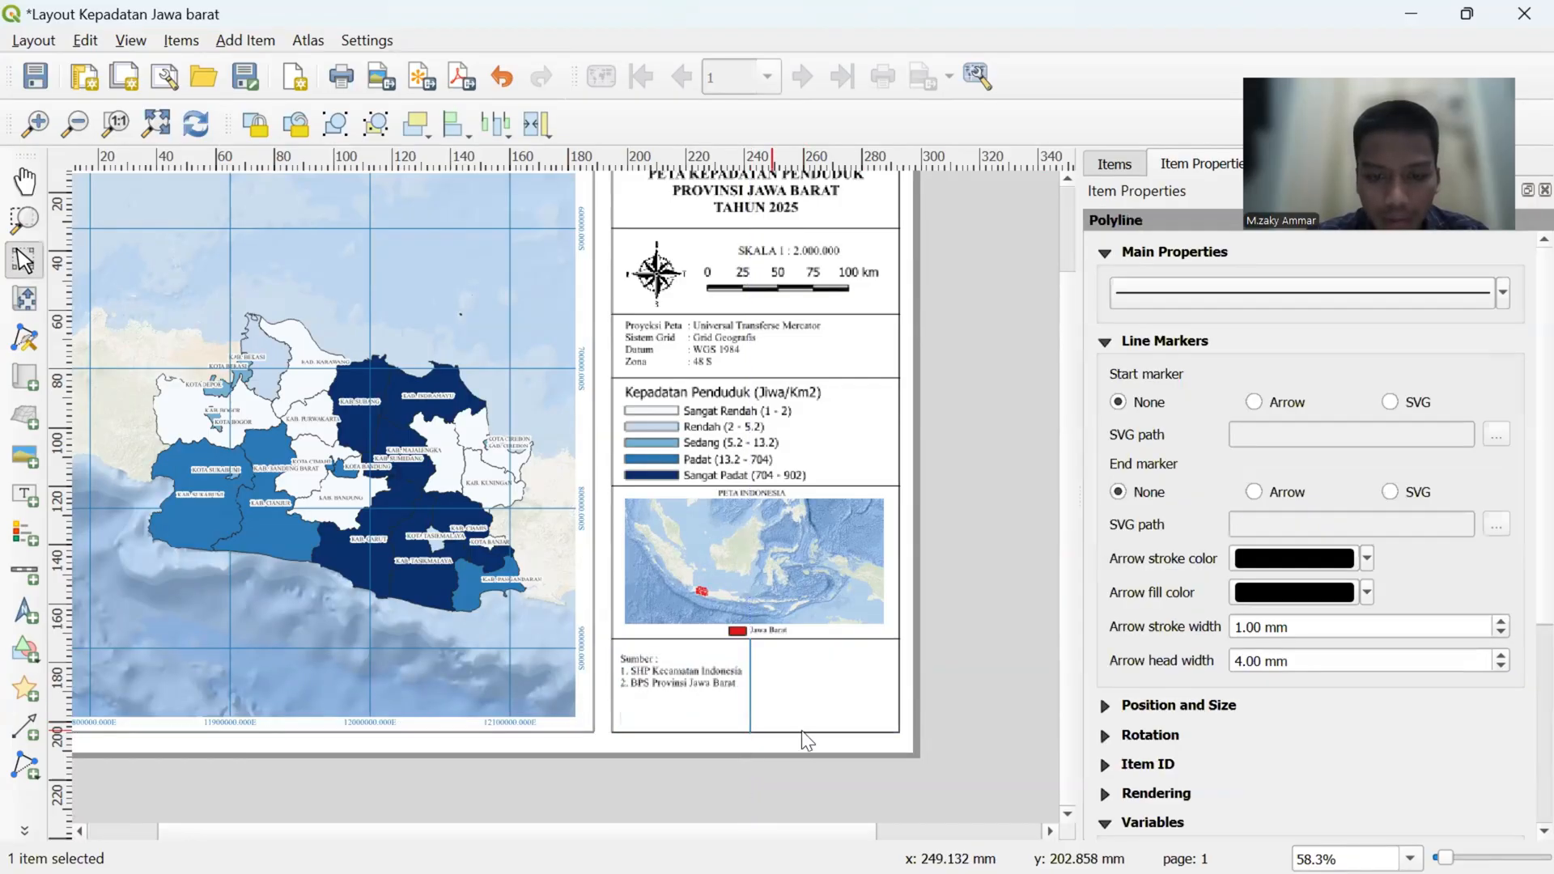
{"action": "left_click", "coordinate": [841, 744]}
- Duplicate the source label into the empty cell beyond the new divider and replace its text with "Disusun Oleh :"
{"action": "left_click", "coordinate": [642, 671]}
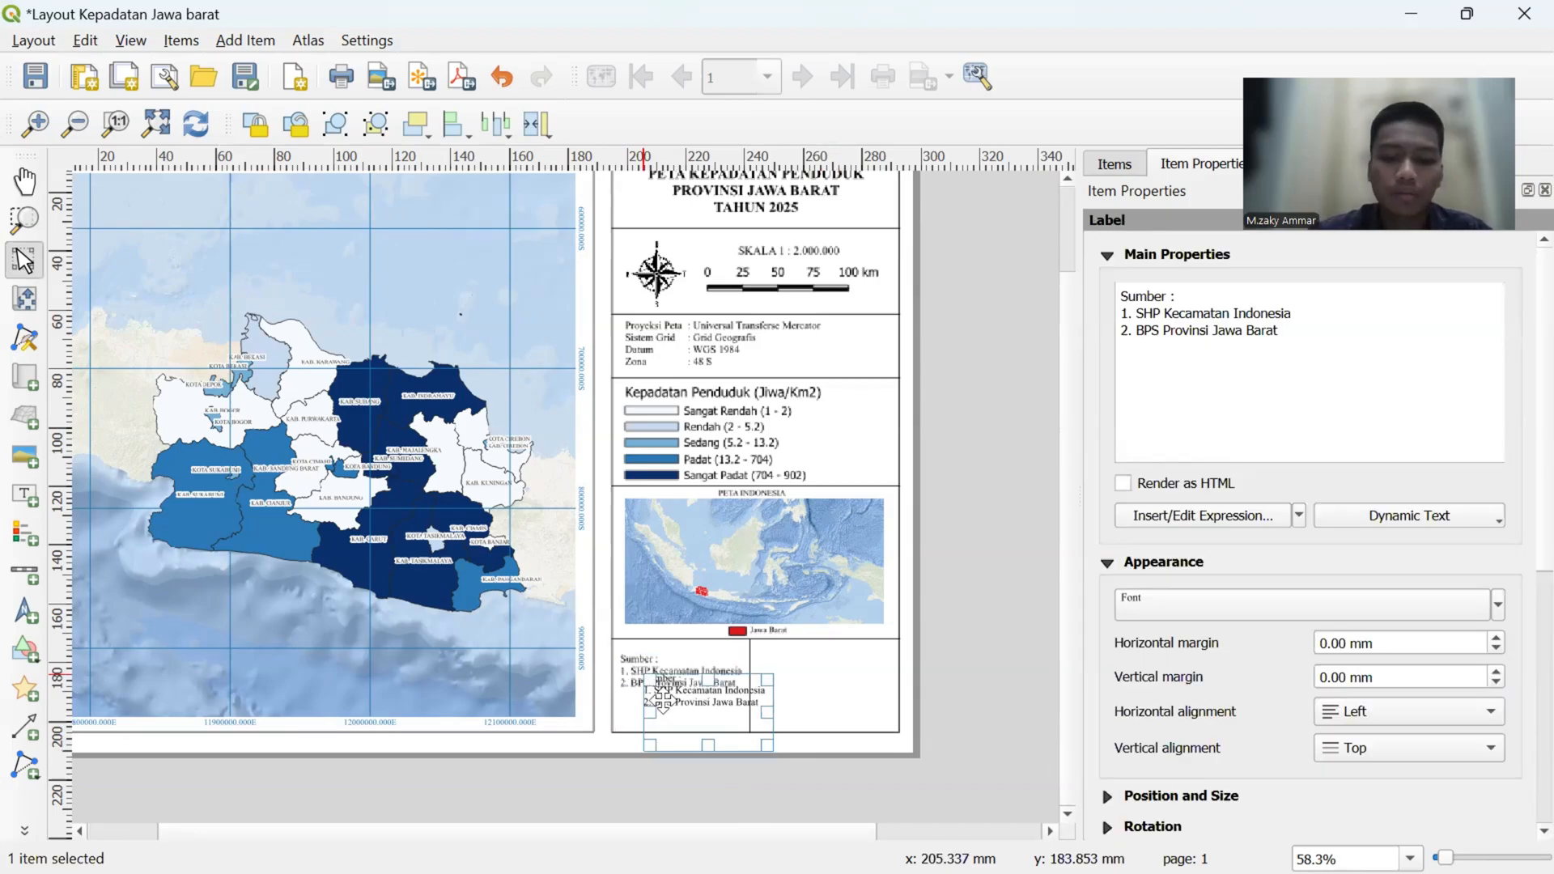
{"action": "left_click_drag", "start_coordinate": [685, 710], "coordinate": [796, 678]}
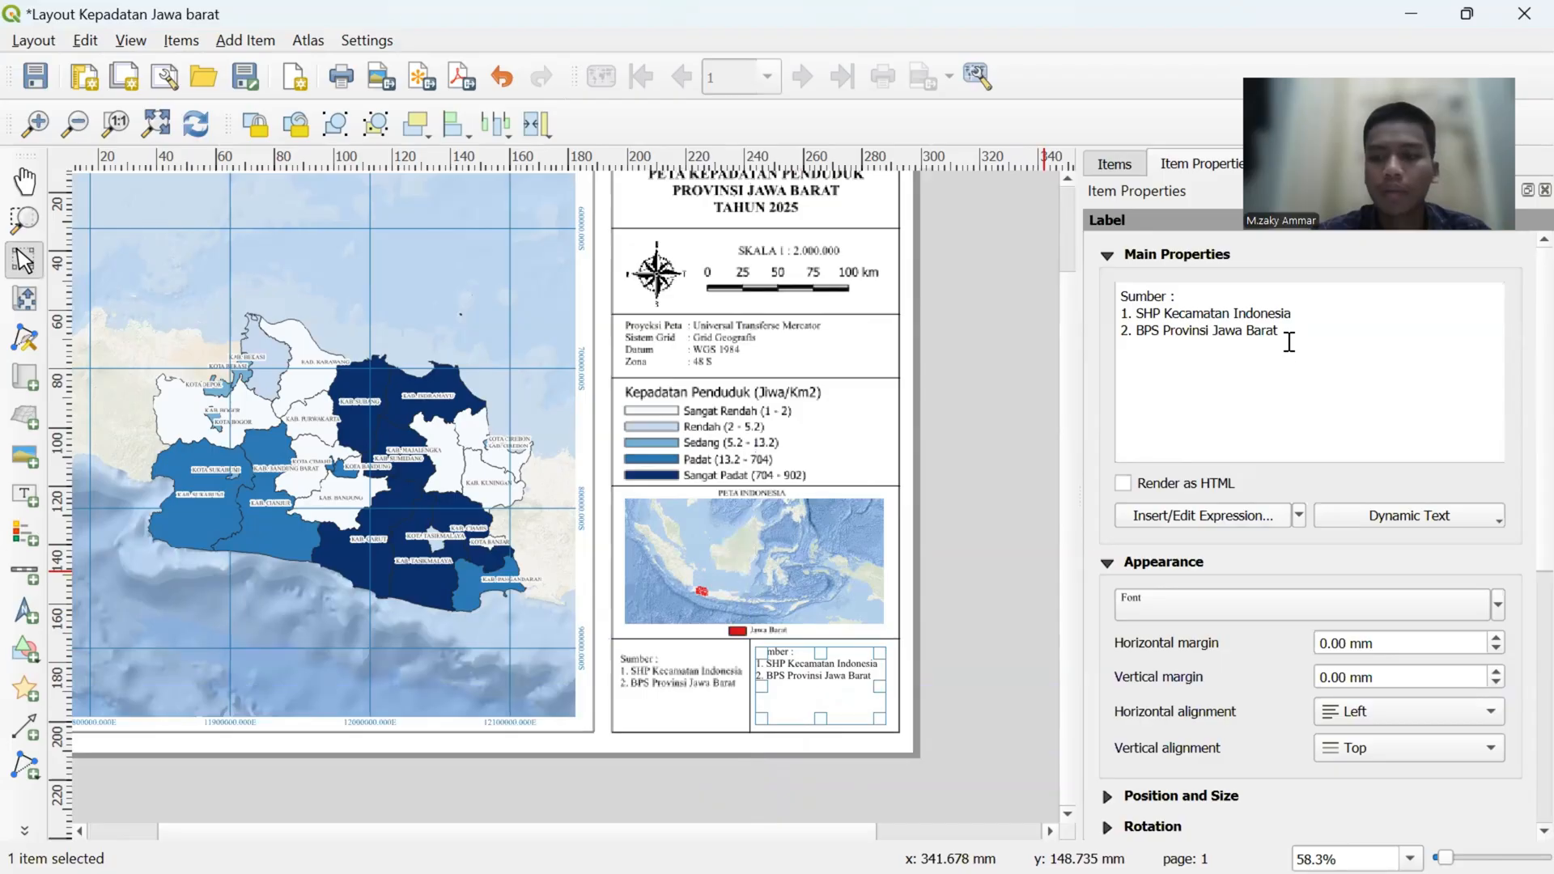
{"action": "left_click_drag", "start_coordinate": [1281, 332], "coordinate": [1121, 300]}
{"action": "key", "text": "BackSpace"}
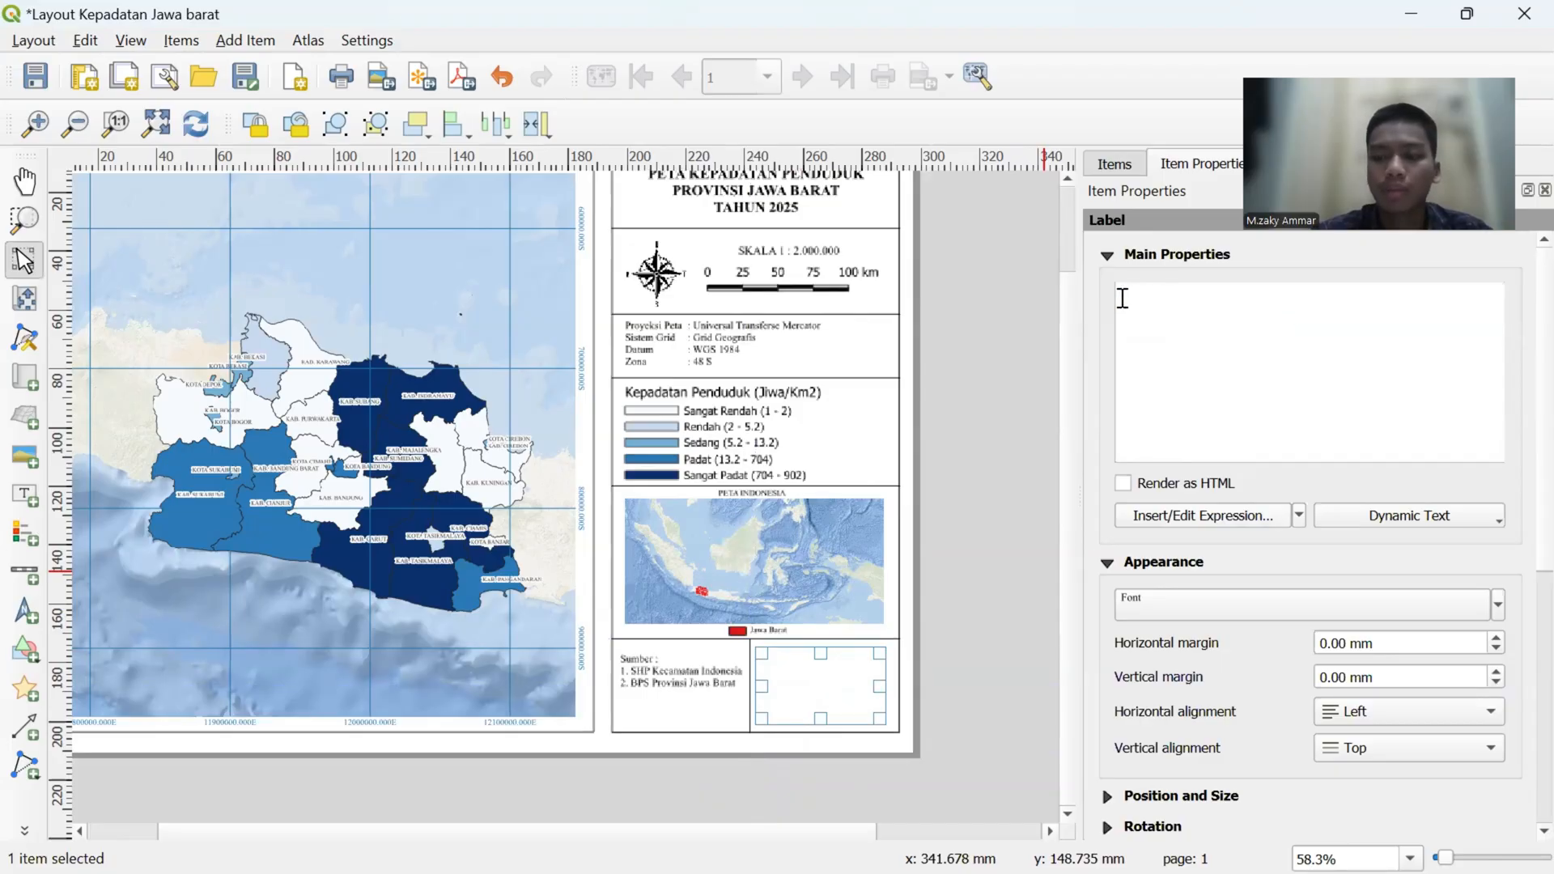
{"action": "key", "text": "Caps_Lock"}
{"action": "type", "text": "Di"}
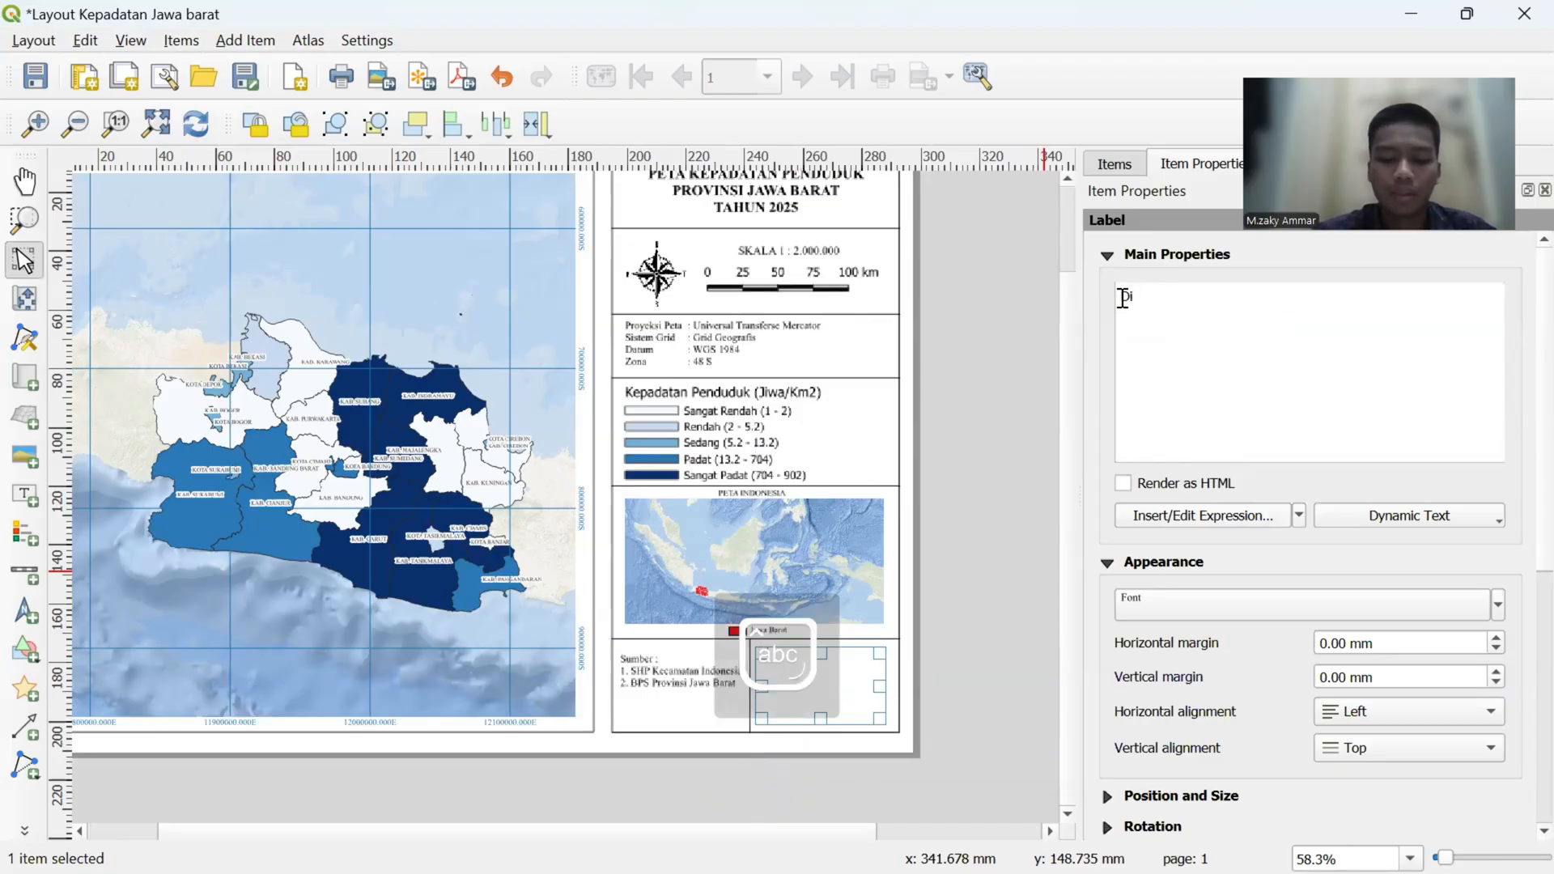
{"action": "type", "text": "susun Oleh :"}
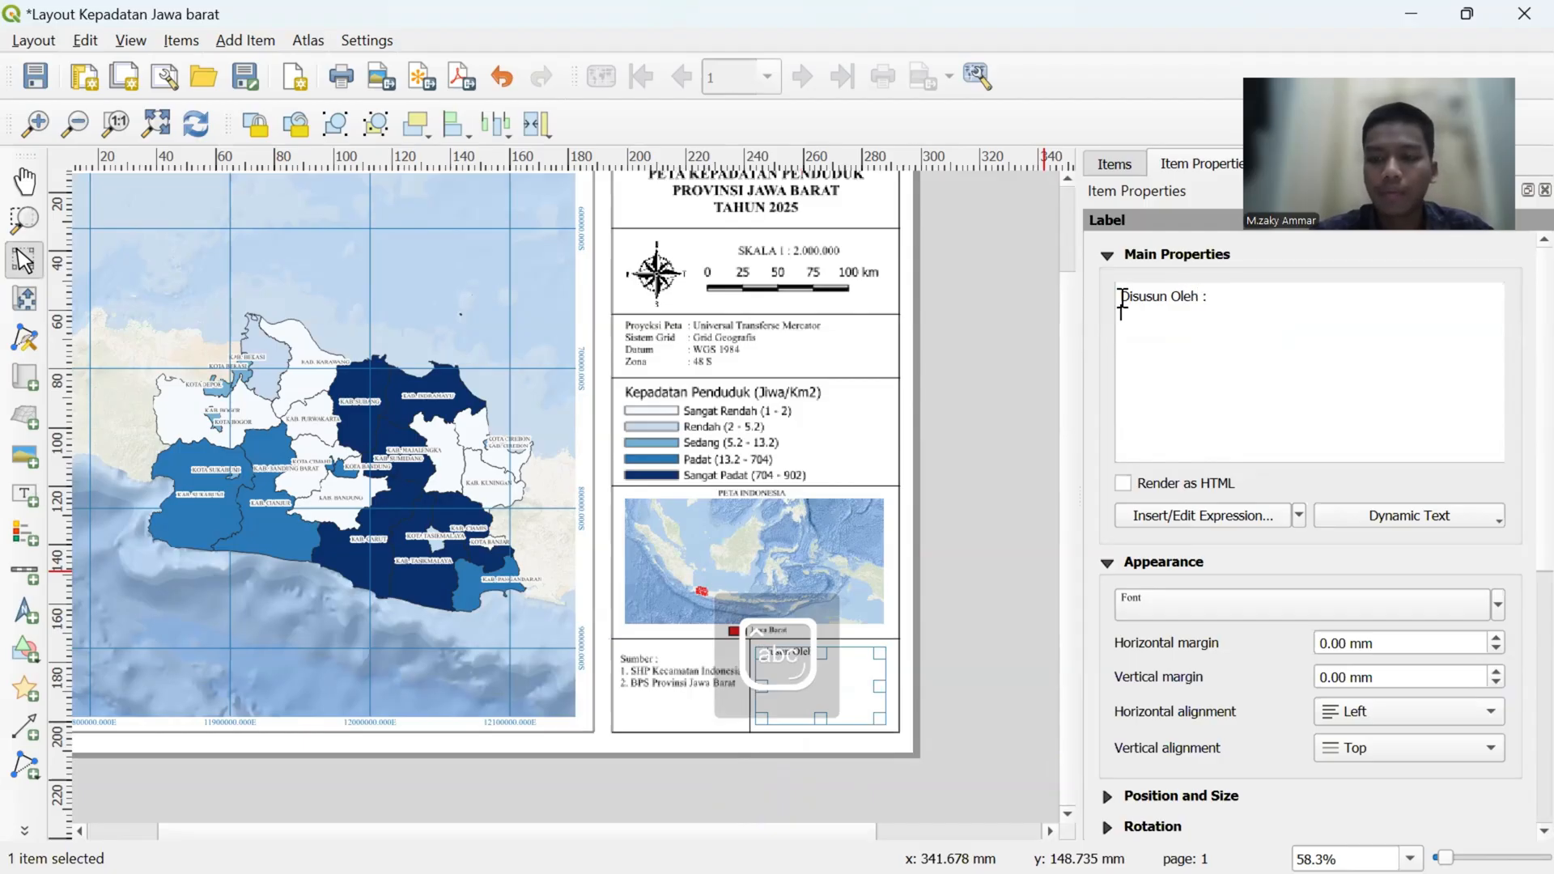
- Add the author's full name as the second line of the "Disusun Oleh :" label
{"action": "key", "text": "Caps_Lock"}
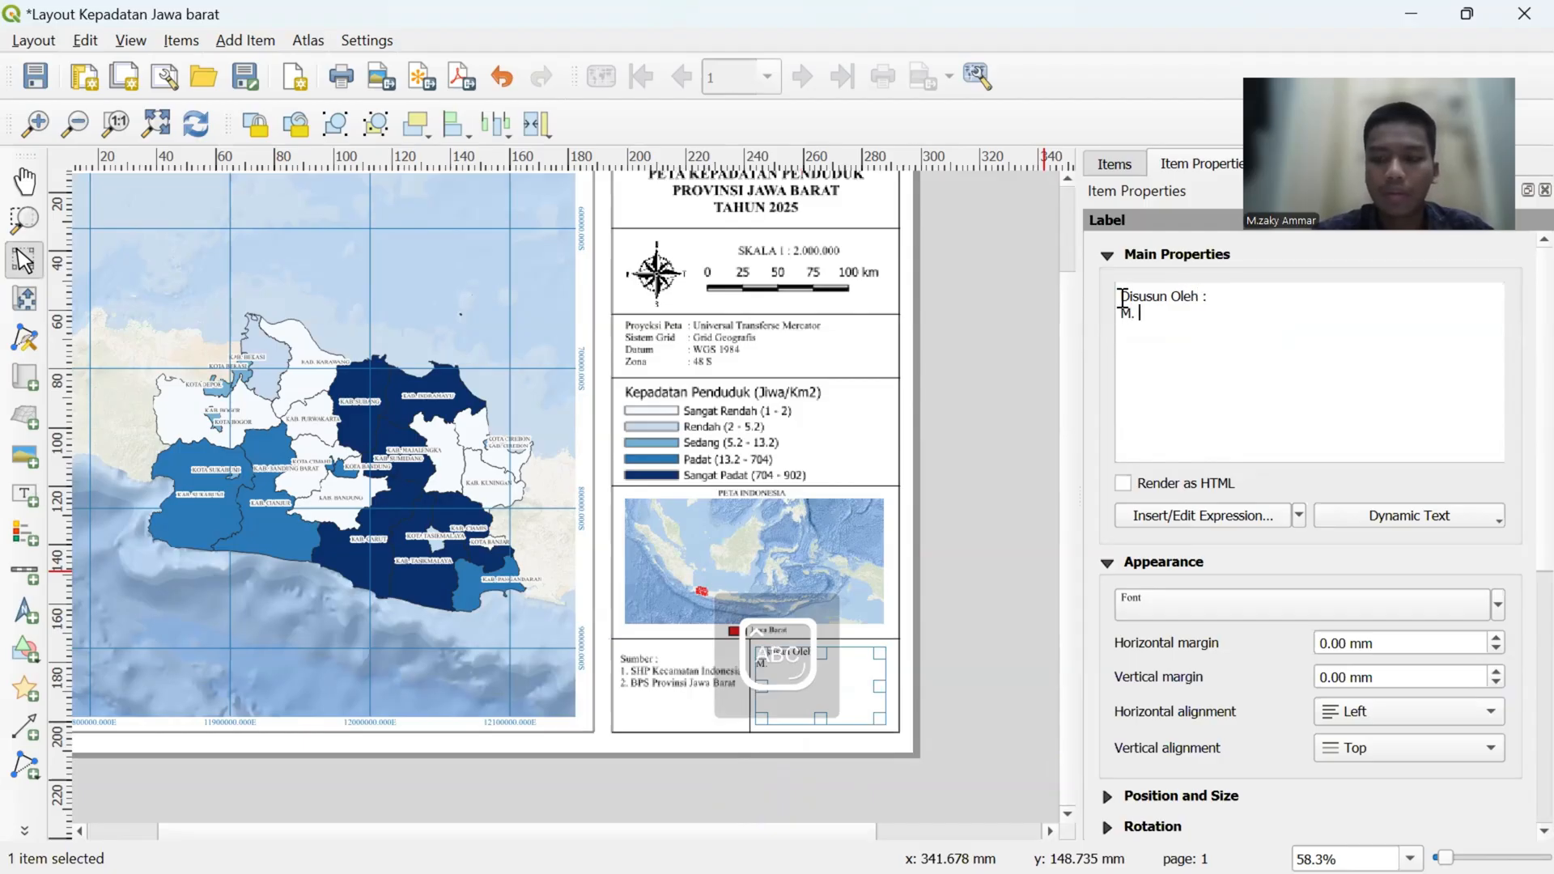
{"action": "key", "text": "Caps_Lock"}
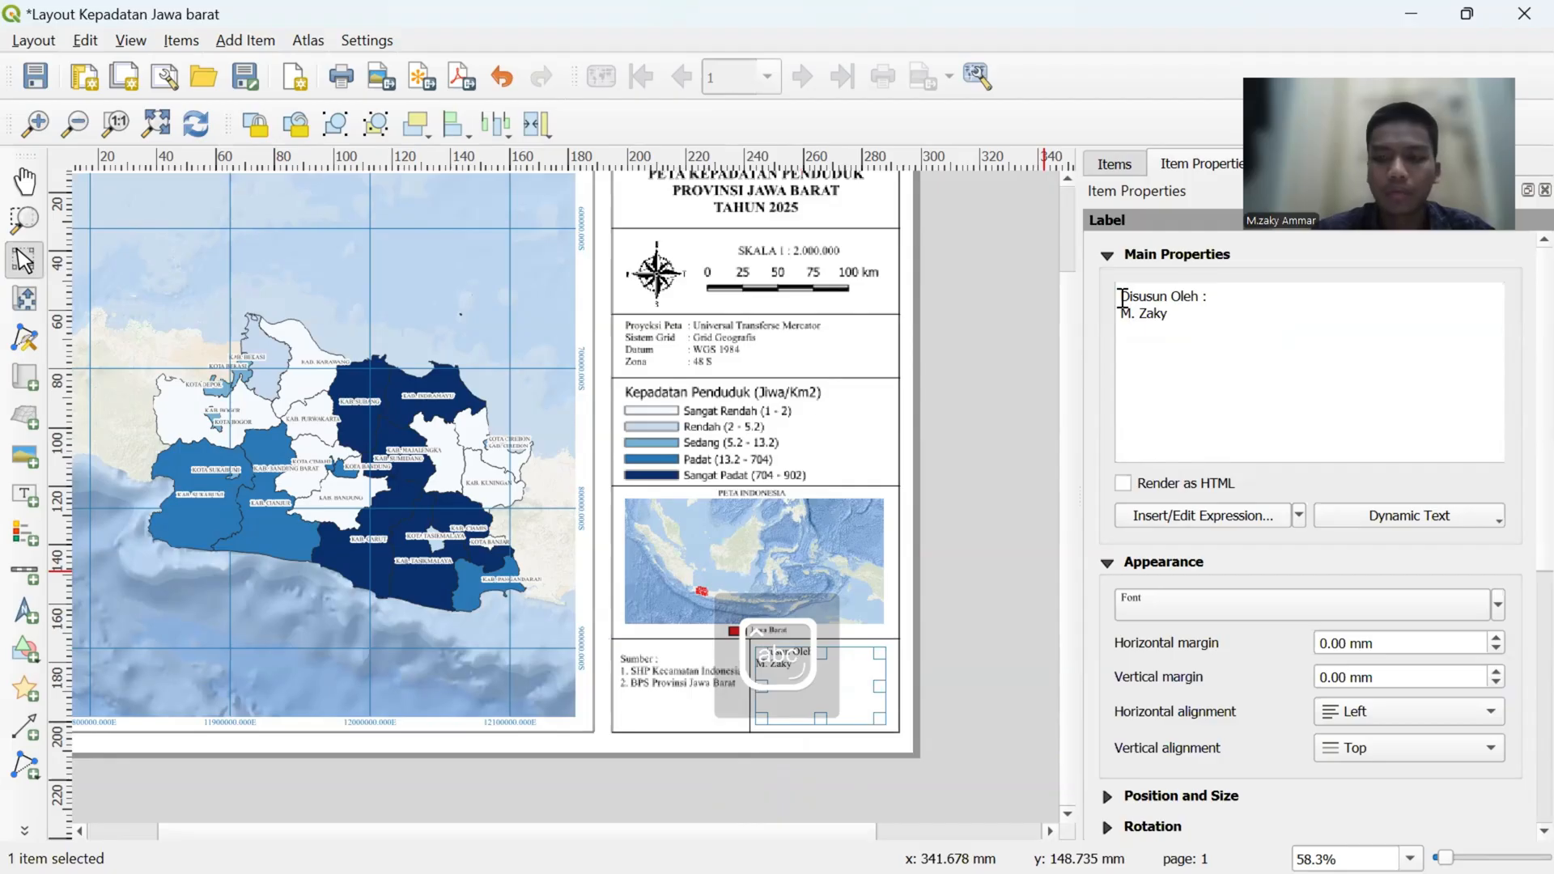
{"action": "key", "text": "Caps_Lock"}
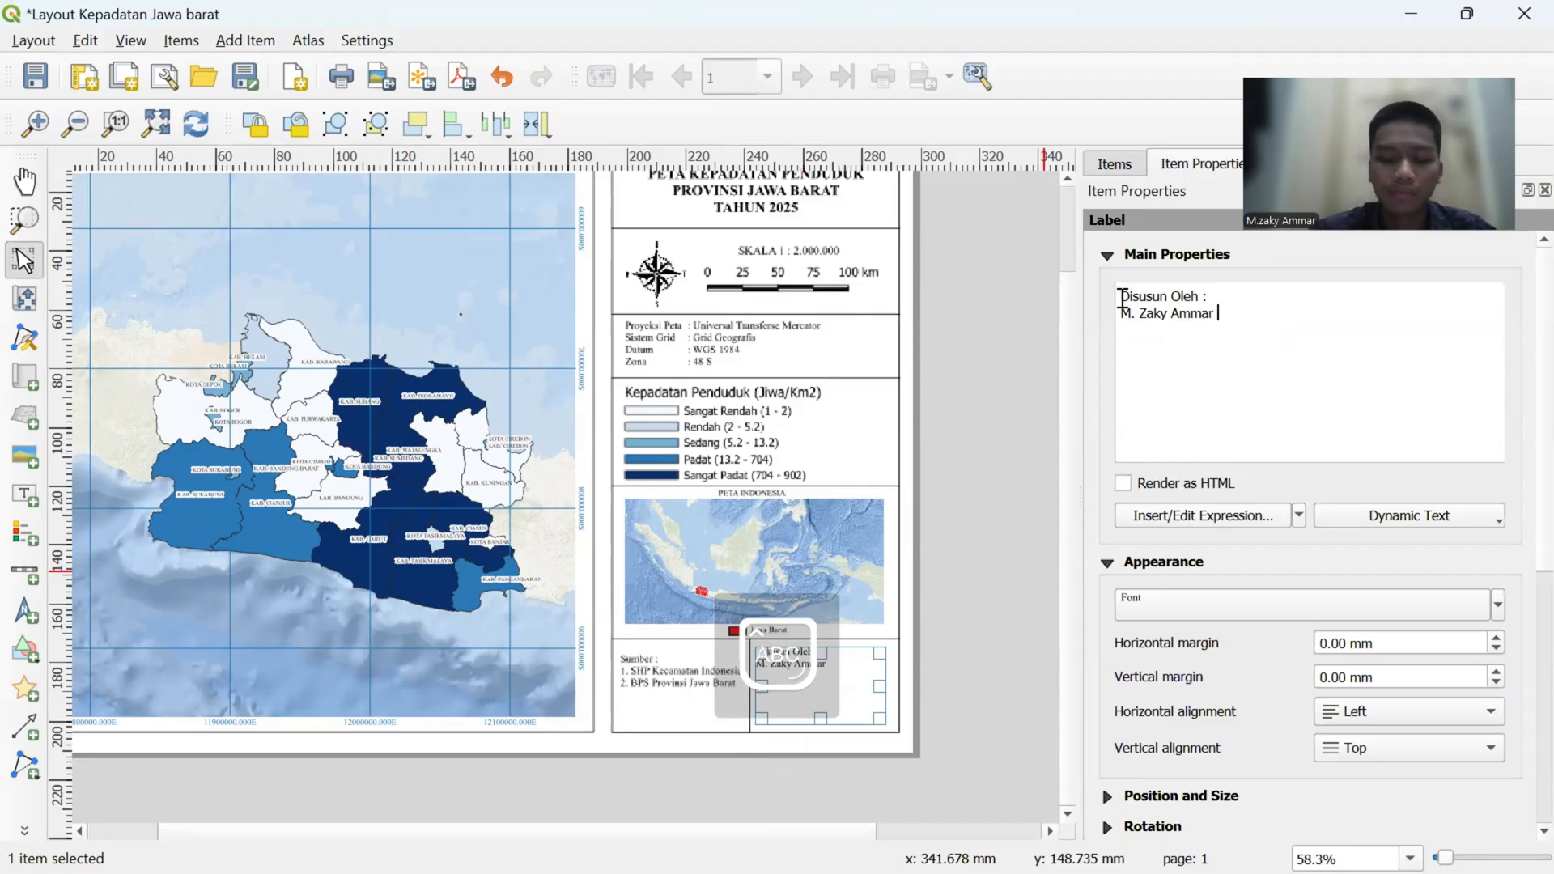
{"action": "key", "text": "Caps_Lock"}
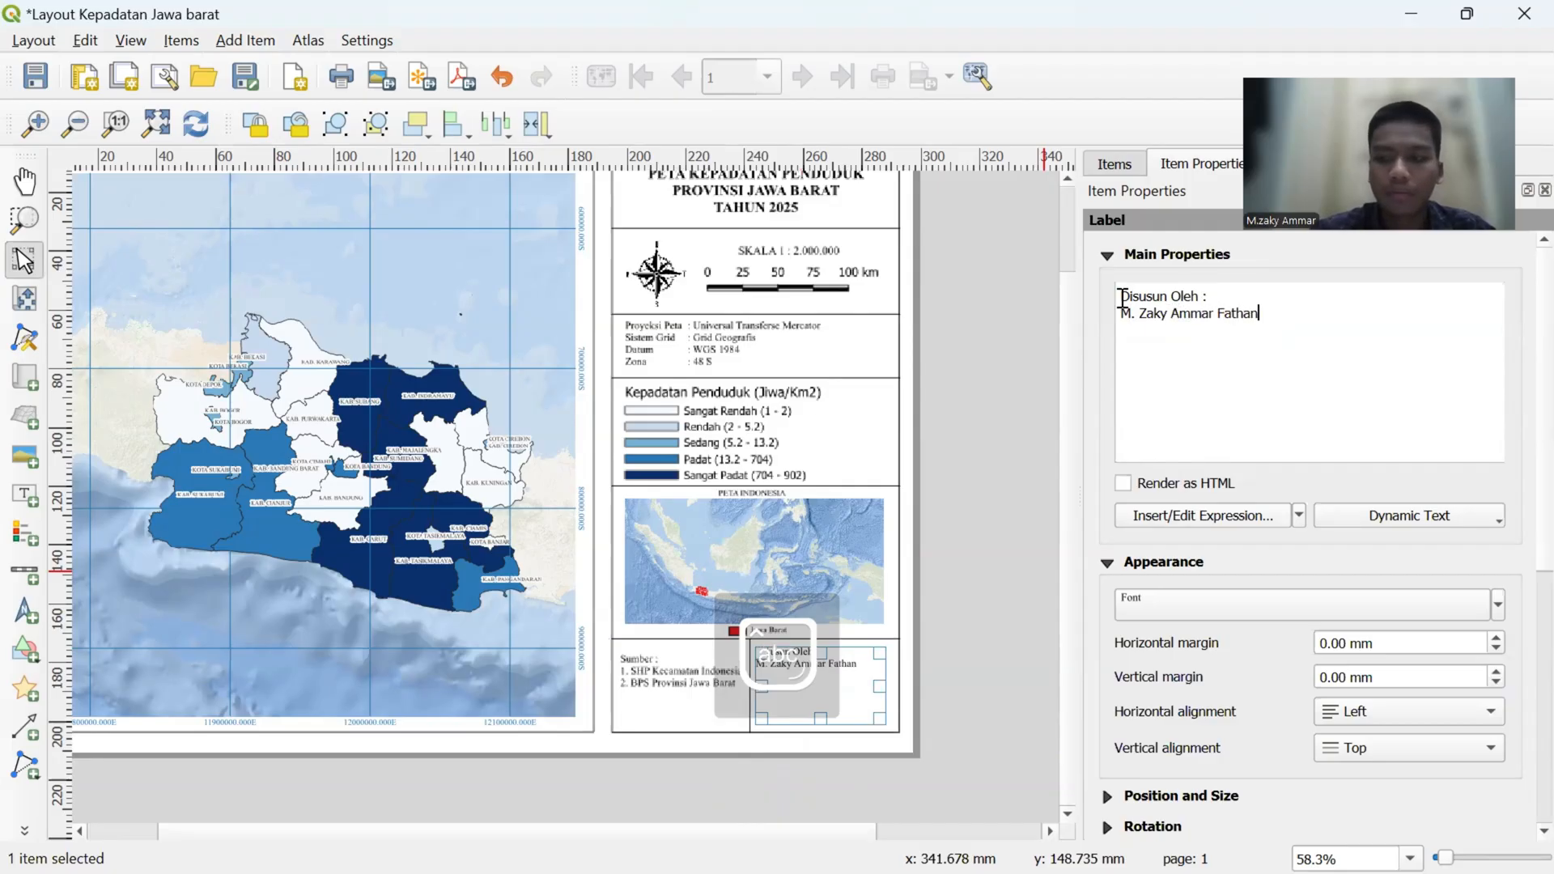
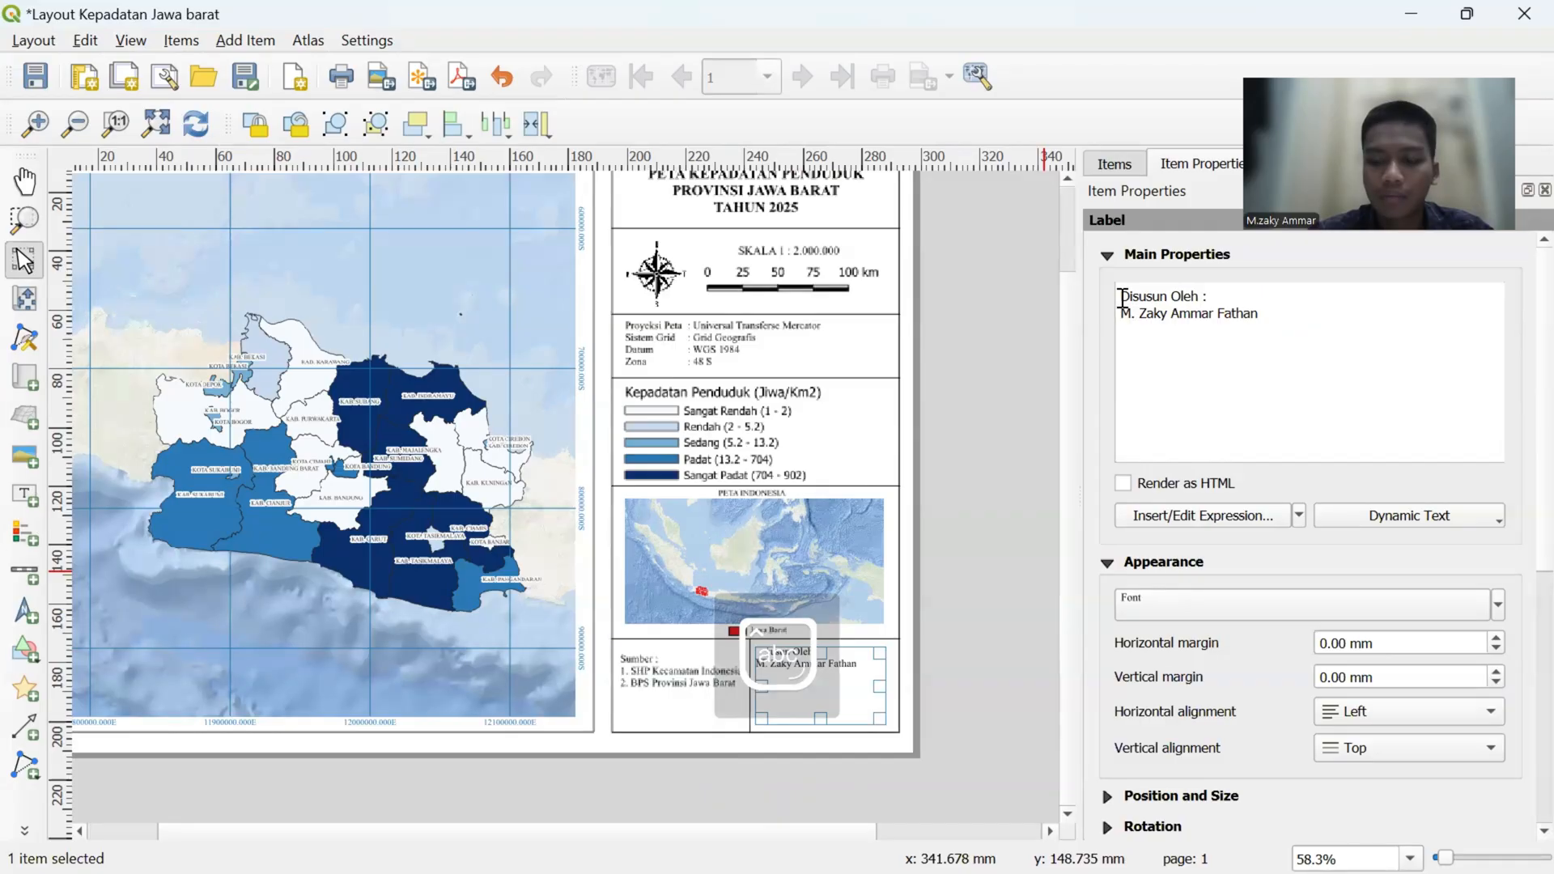
- Add the author's student number in parentheses on a new line below the name
{"action": "key", "text": "Return"}
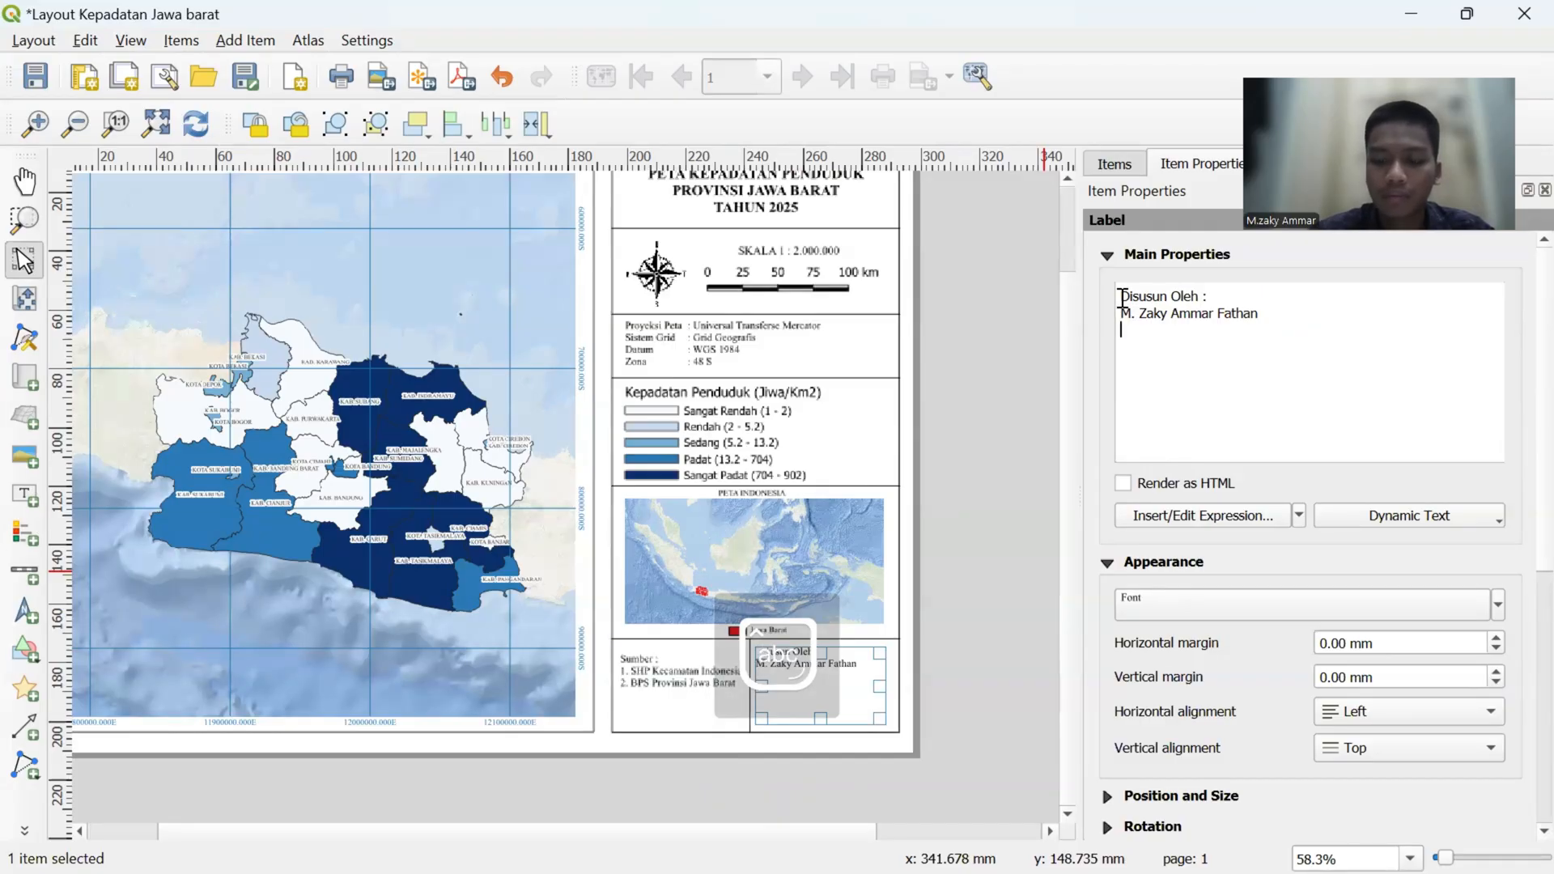
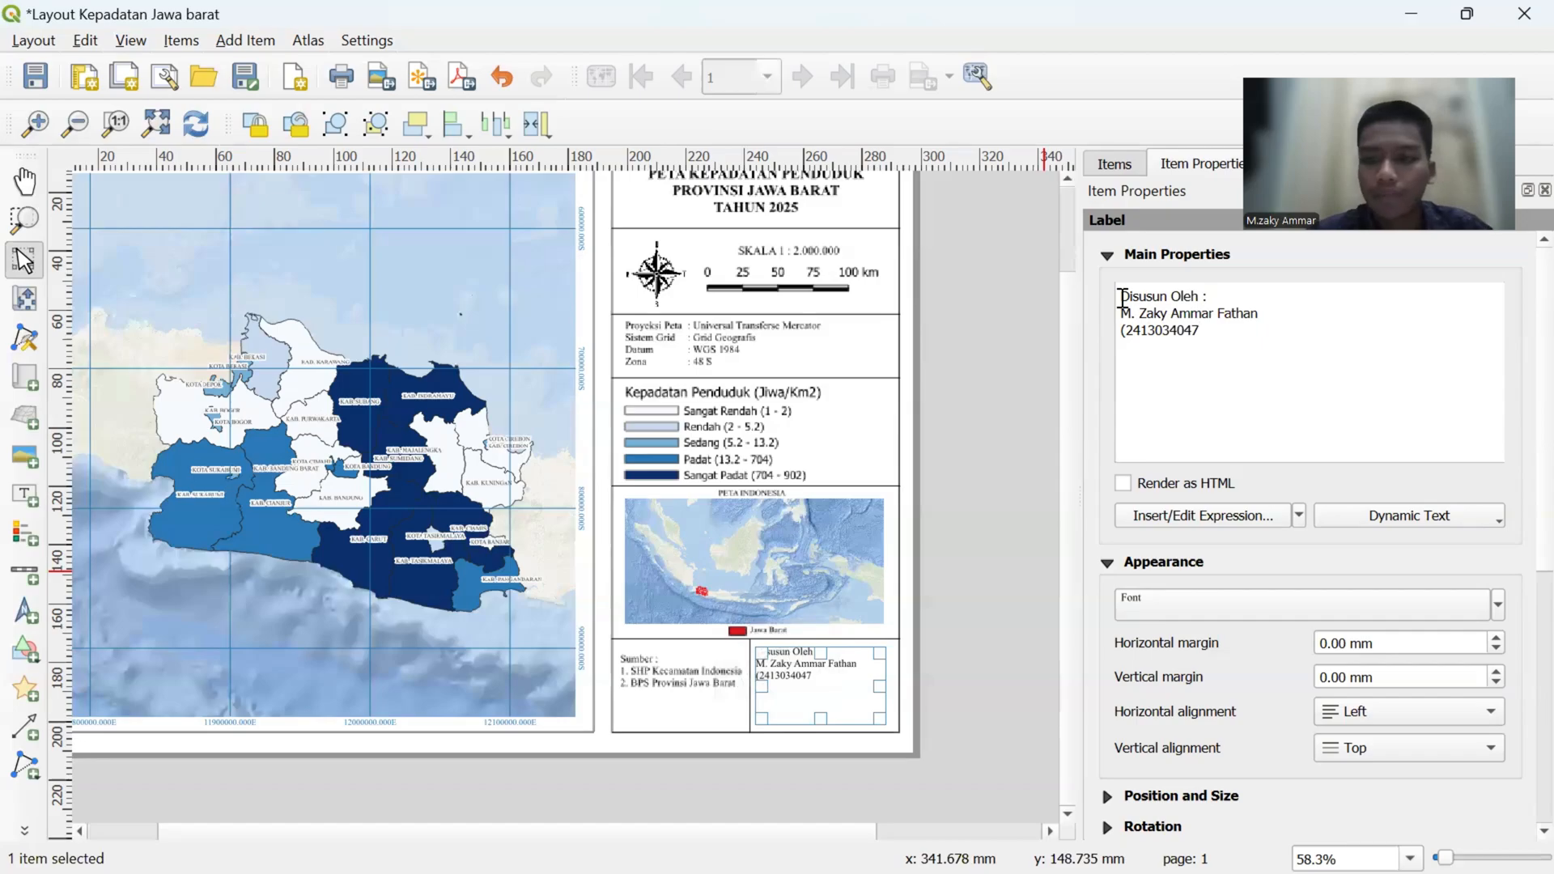
{"action": "type", "text": ")"}
{"action": "key", "text": "Caps_Lock"}
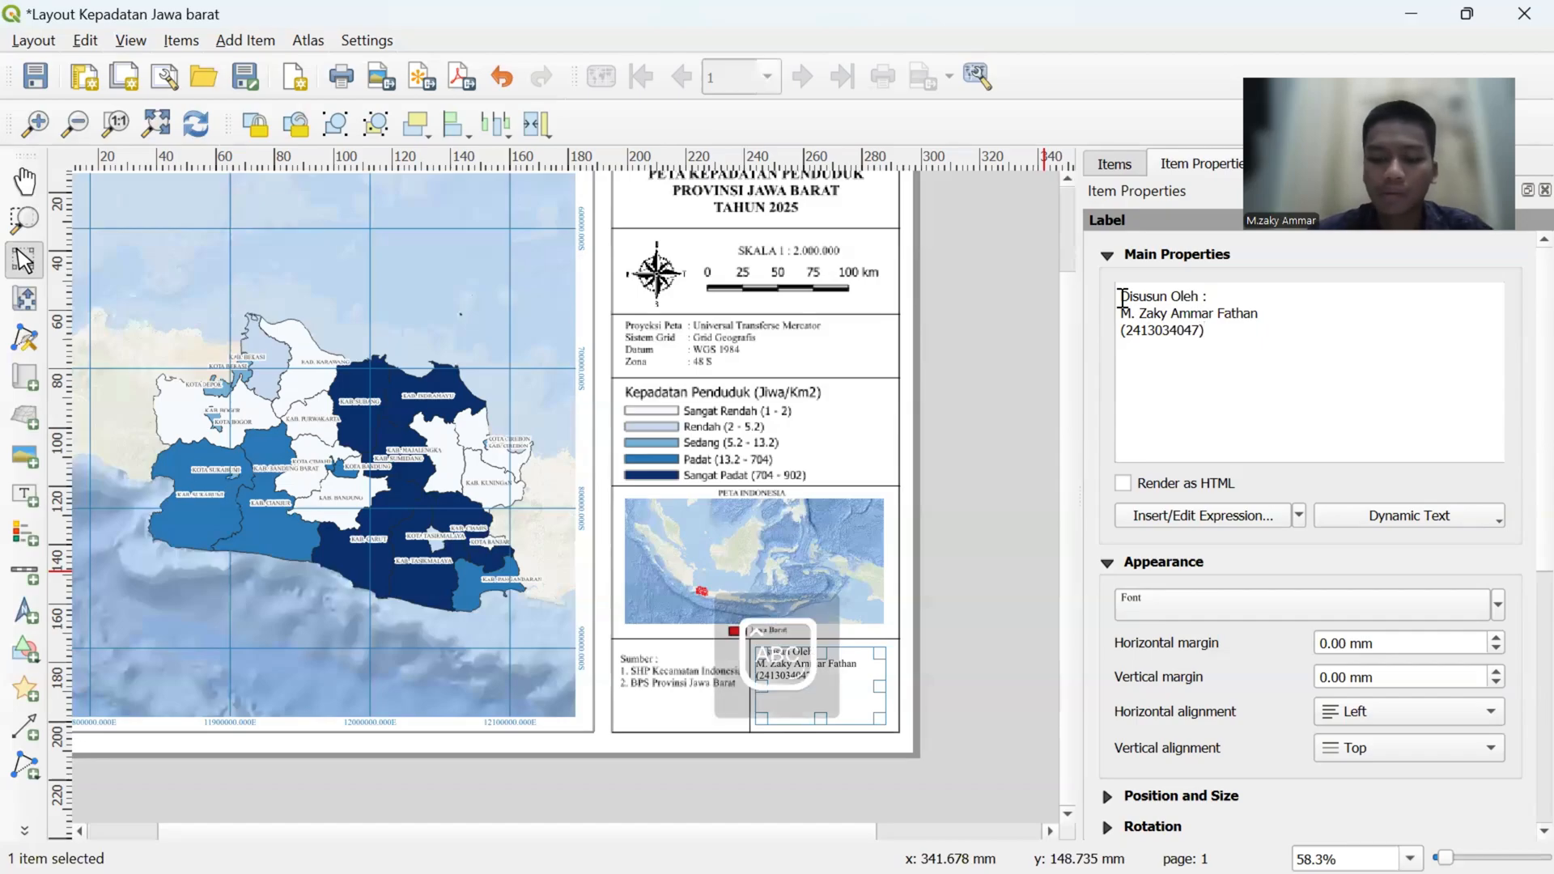
- Add "Pendidikan Geografi" and "Universitas Lampung" as two further lines of the author label
{"action": "key", "text": "Return"}
{"action": "key", "text": "Return"}
{"action": "type", "text": "p"}
{"action": "type", "text": "P"}
{"action": "type", "text": "endidika"}
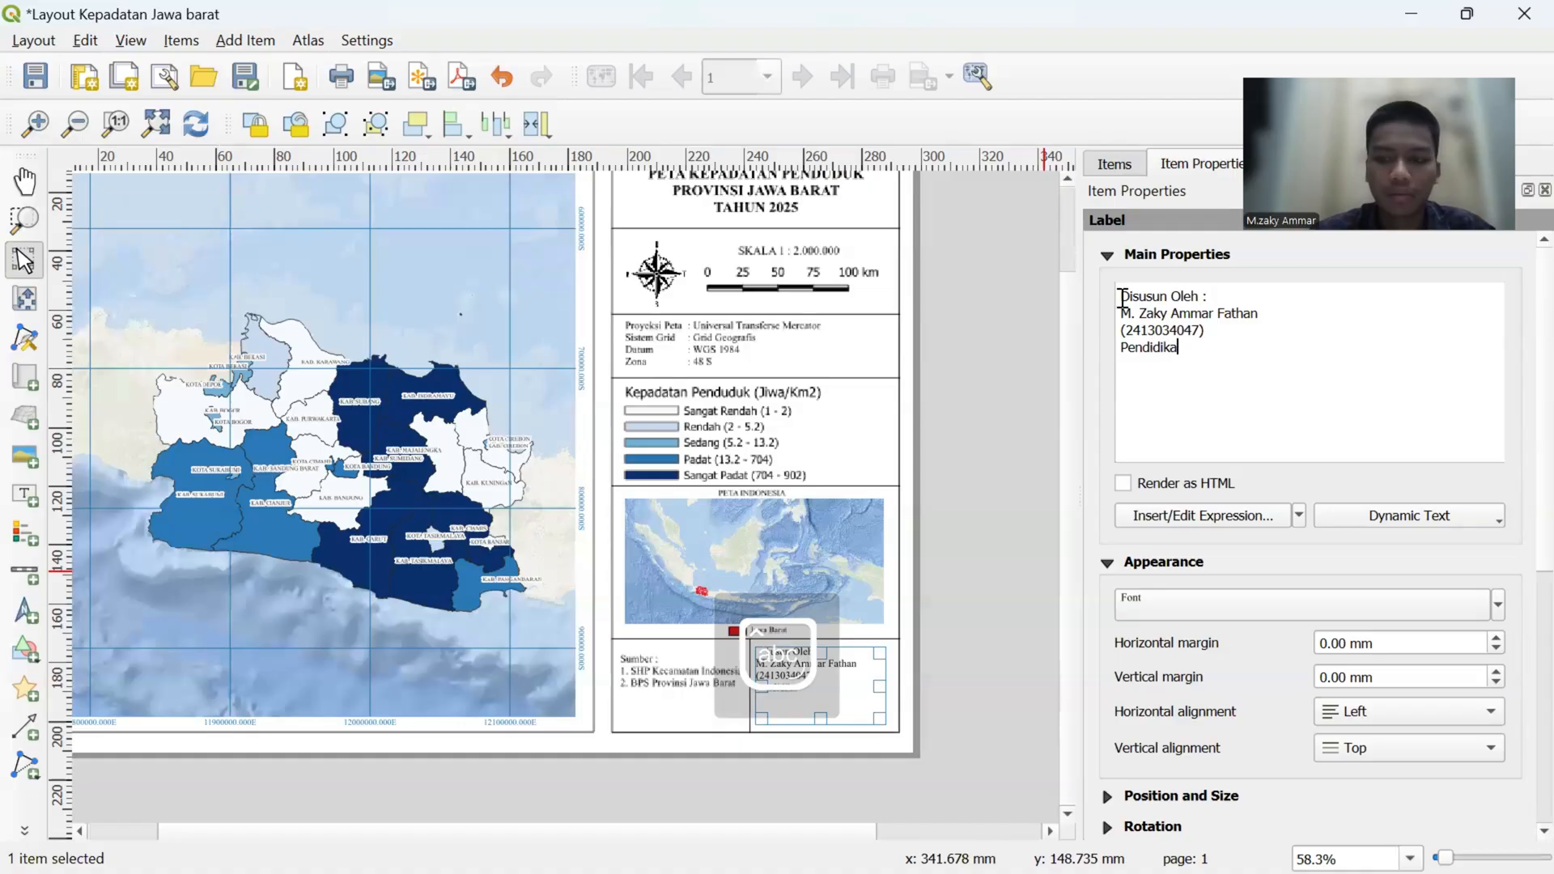
{"action": "type", "text": "n Geograf"}
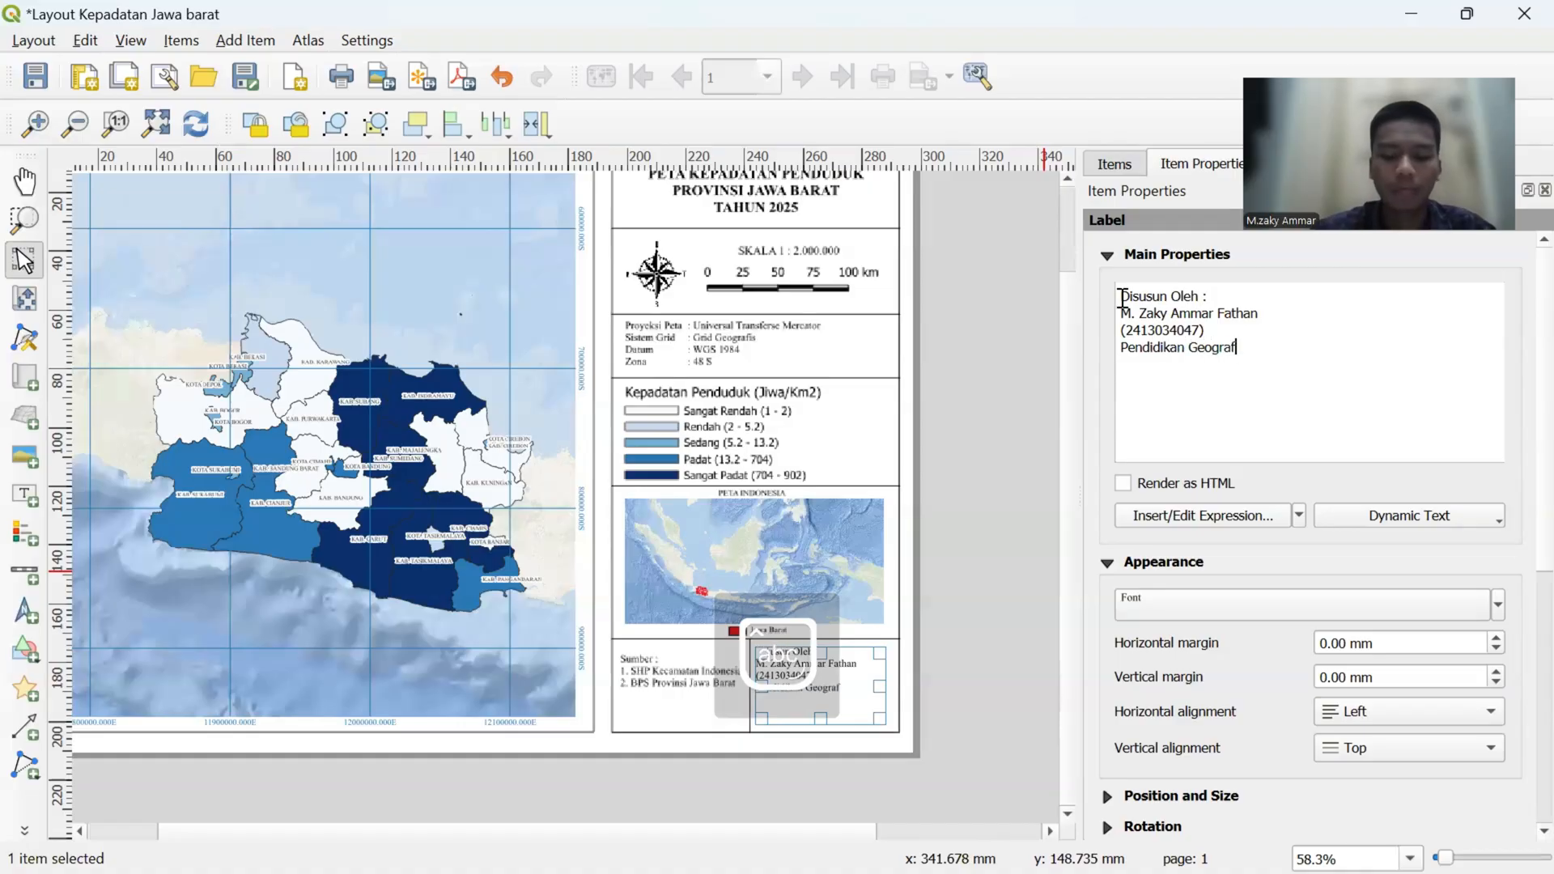
{"action": "type", "text": "i"}
{"action": "key", "text": "Return"}
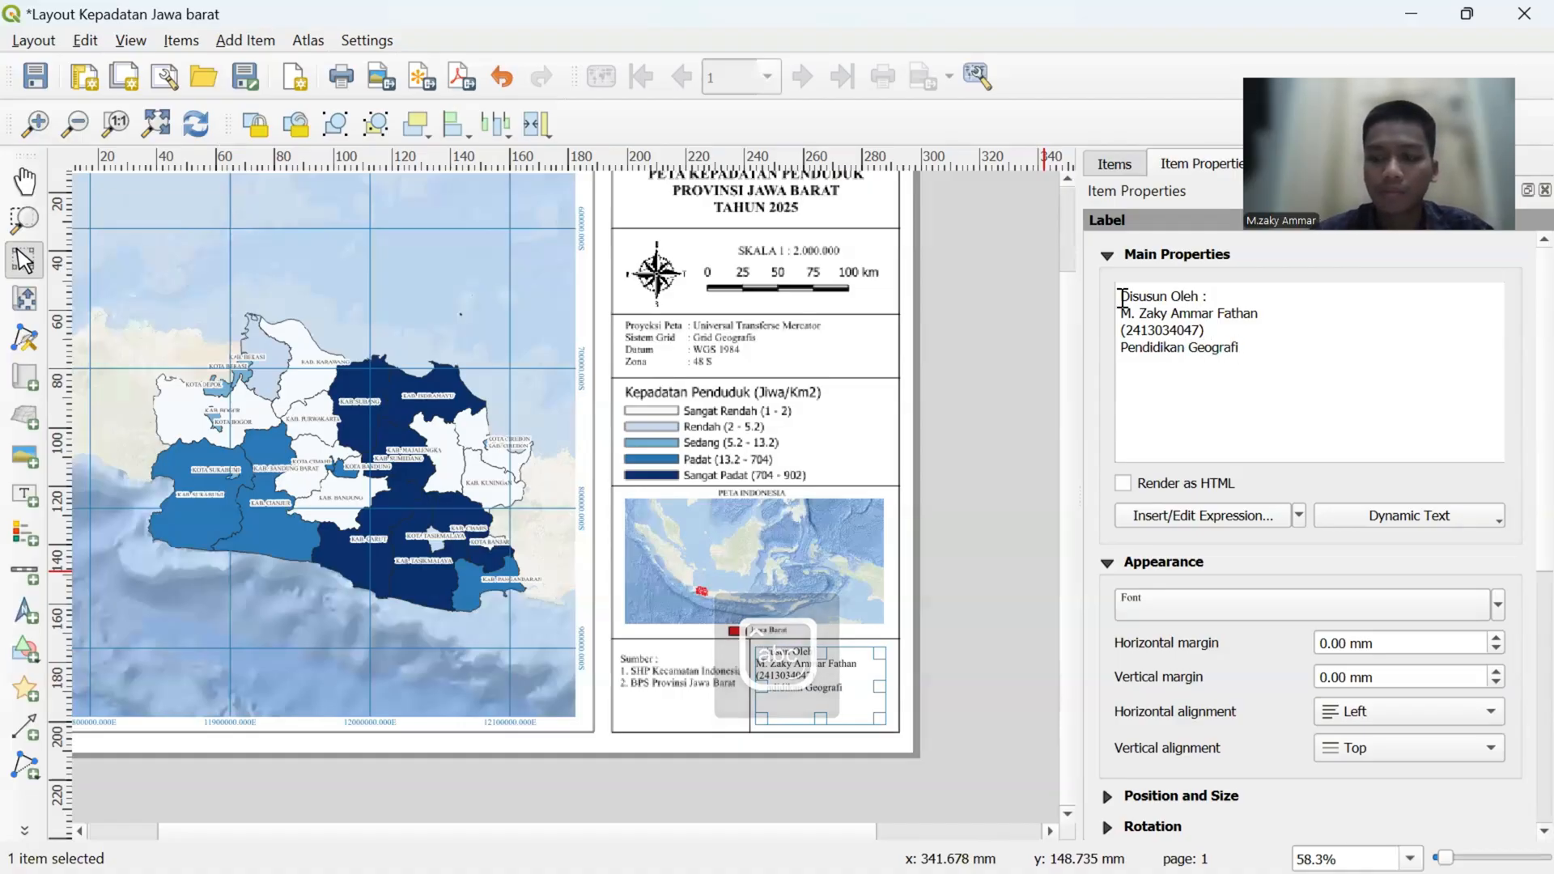
{"action": "type", "text": "Univ"}
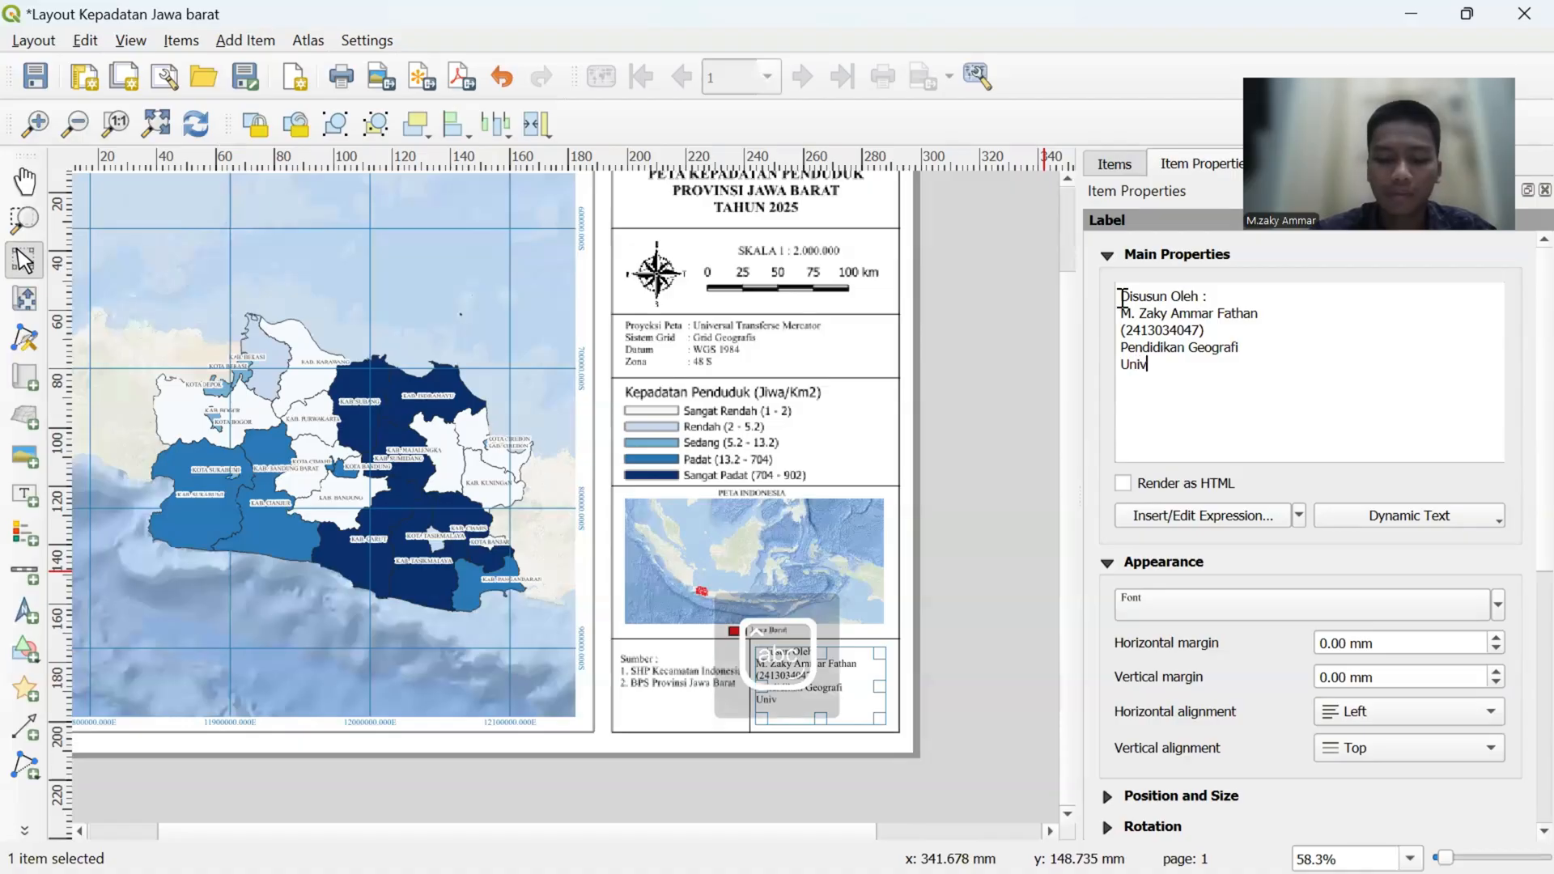
{"action": "type", "text": "ersitas "}
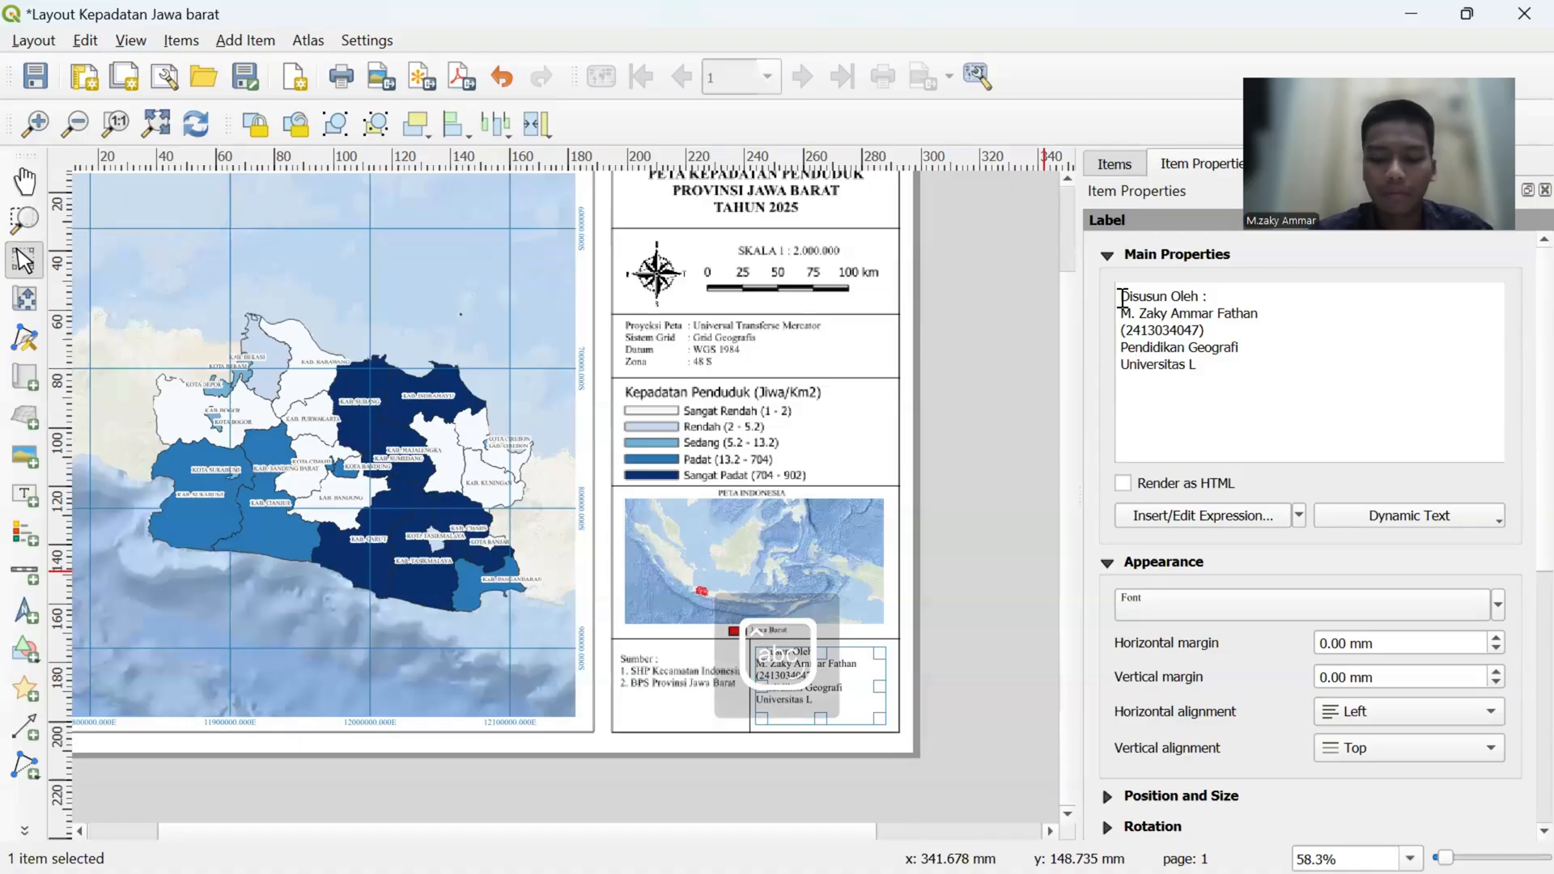
{"action": "type", "text": "Lampung"}
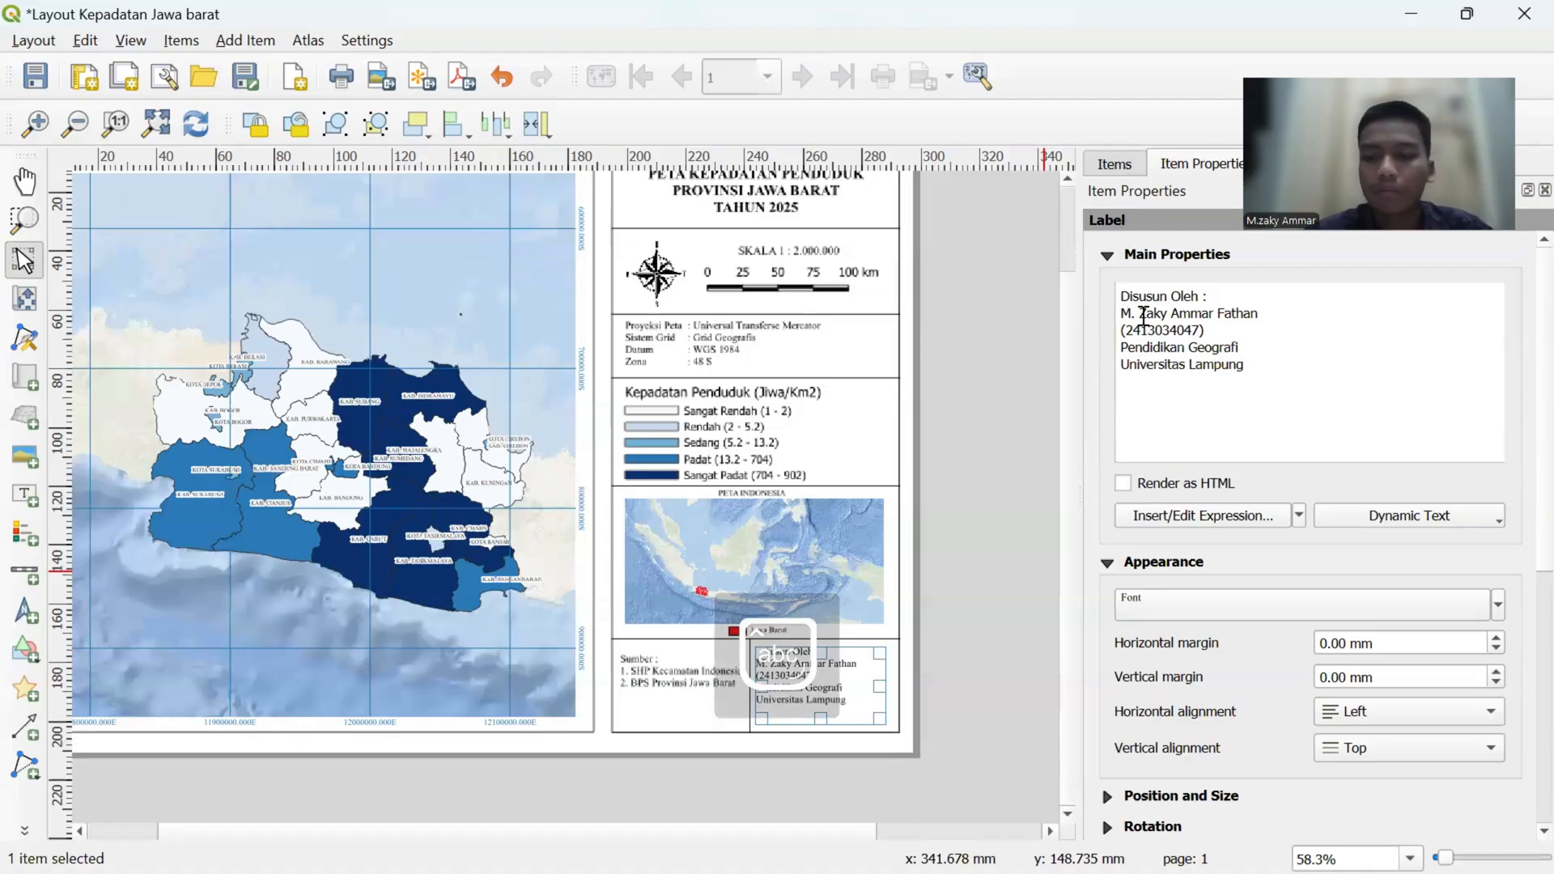
- Set the author label's horizontal alignment to Center, keeping the font Times New Roman
{"action": "left_click", "coordinate": [1266, 605]}
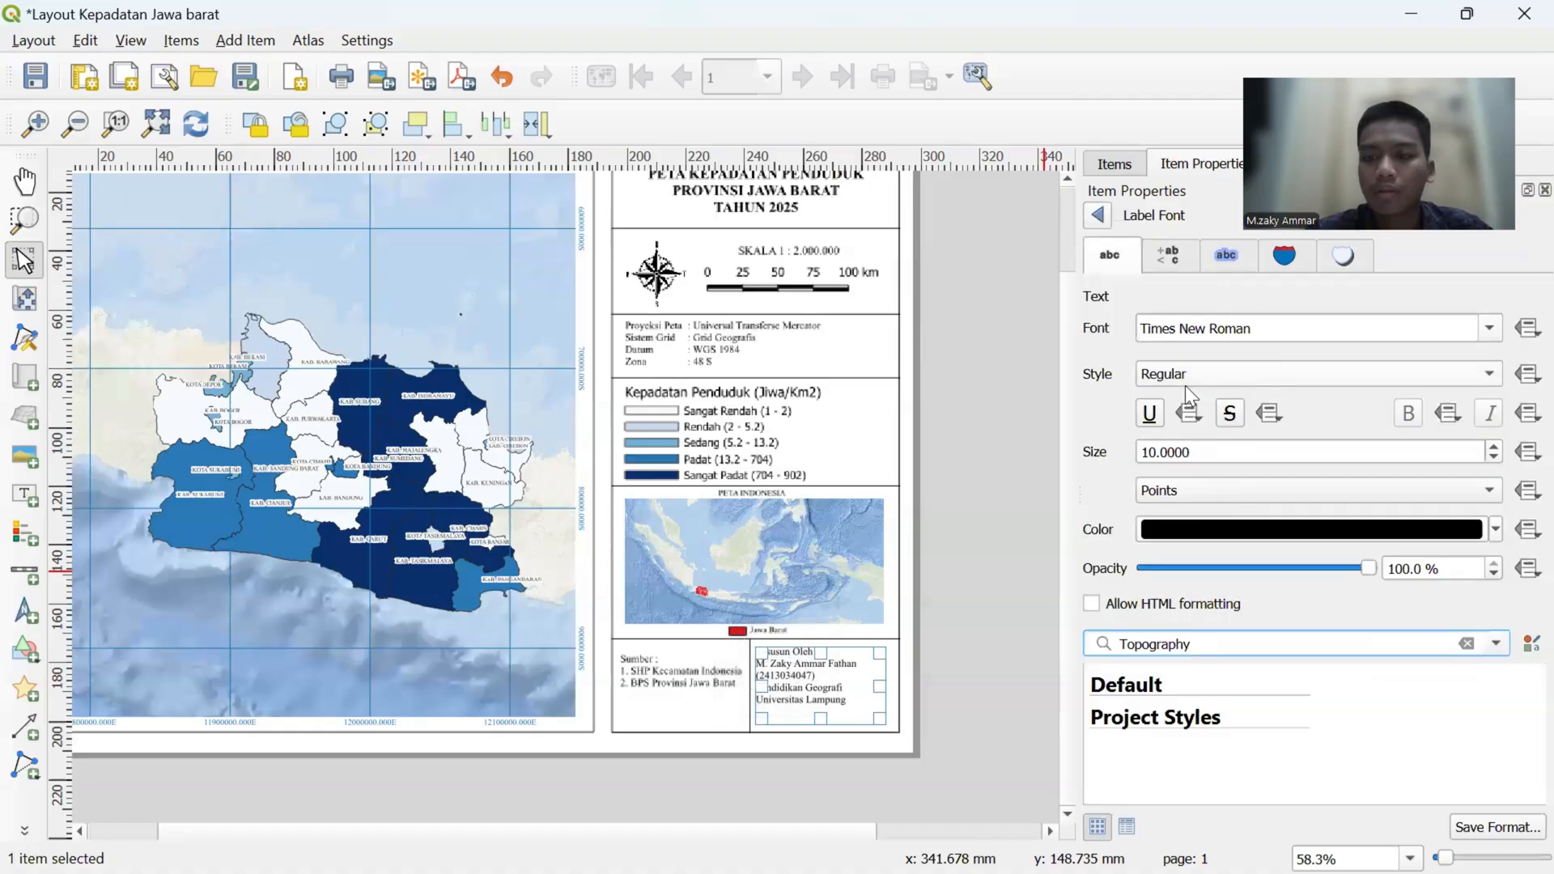
{"action": "left_click", "coordinate": [1097, 214]}
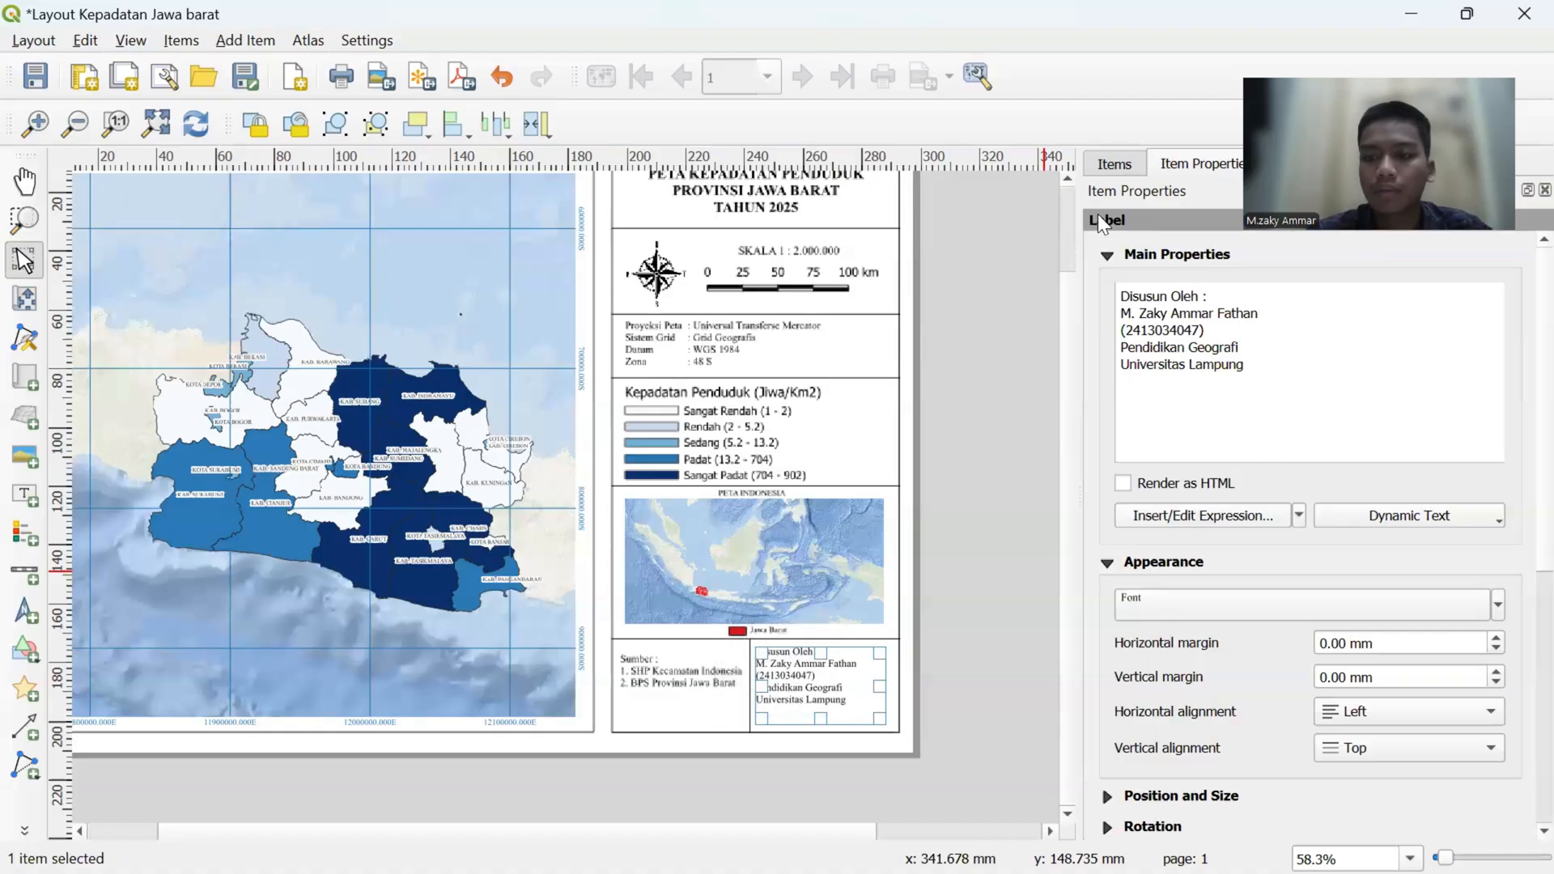
{"action": "left_click", "coordinate": [1399, 706]}
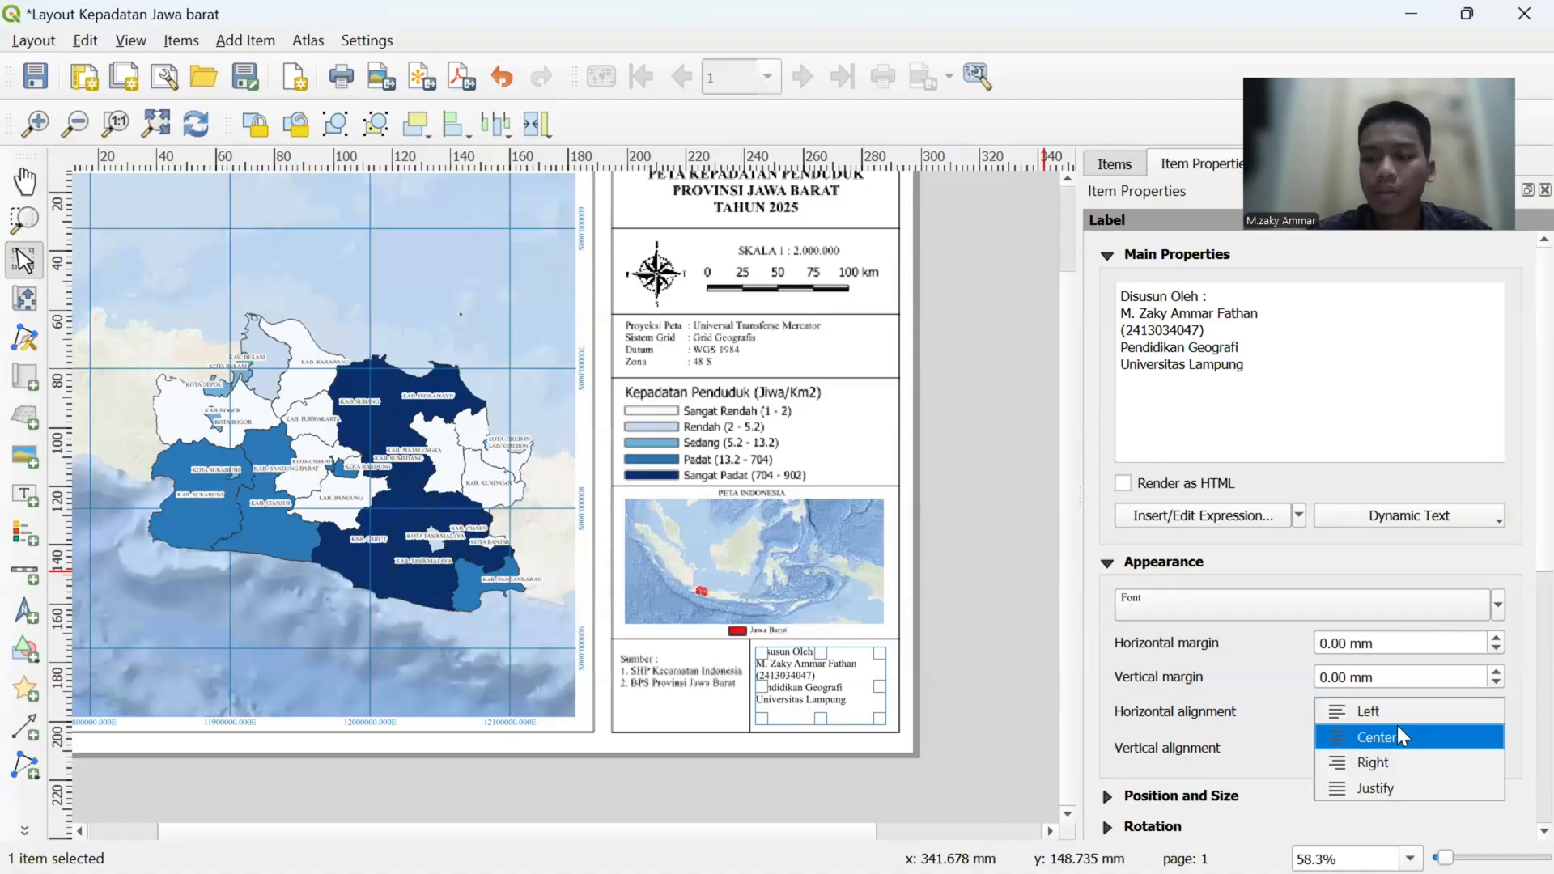
{"action": "left_click", "coordinate": [1397, 734]}
{"action": "left_click", "coordinate": [1009, 568]}
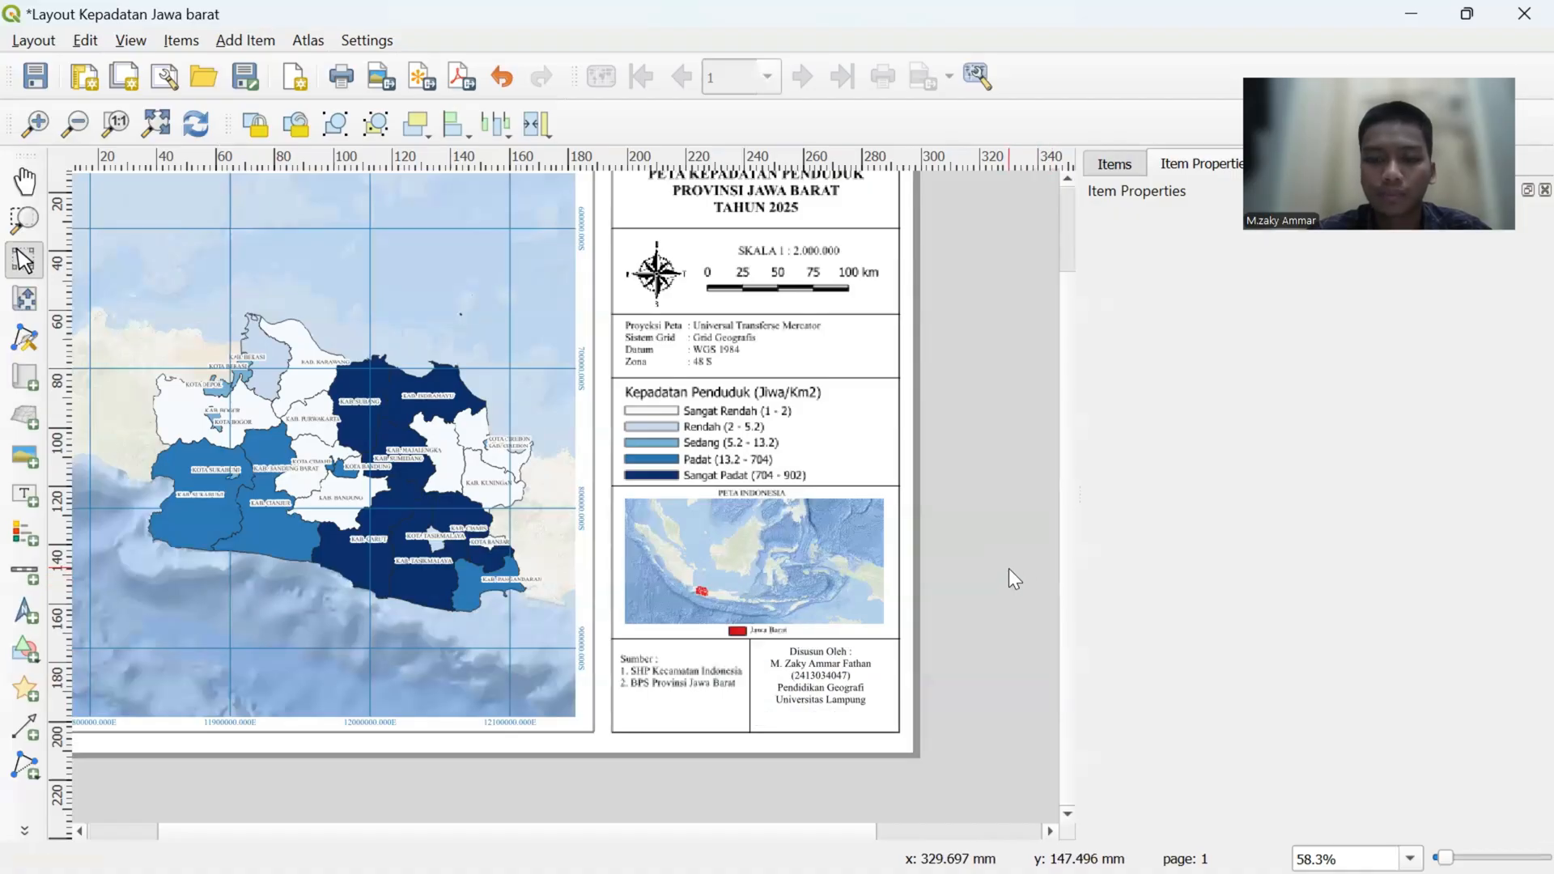
- Move the author label down toward the panel's lower border and nudge it slightly to the right within its cell
{"action": "left_click_drag", "start_coordinate": [833, 687], "coordinate": [818, 695]}
{"action": "left_click", "coordinate": [983, 646]}
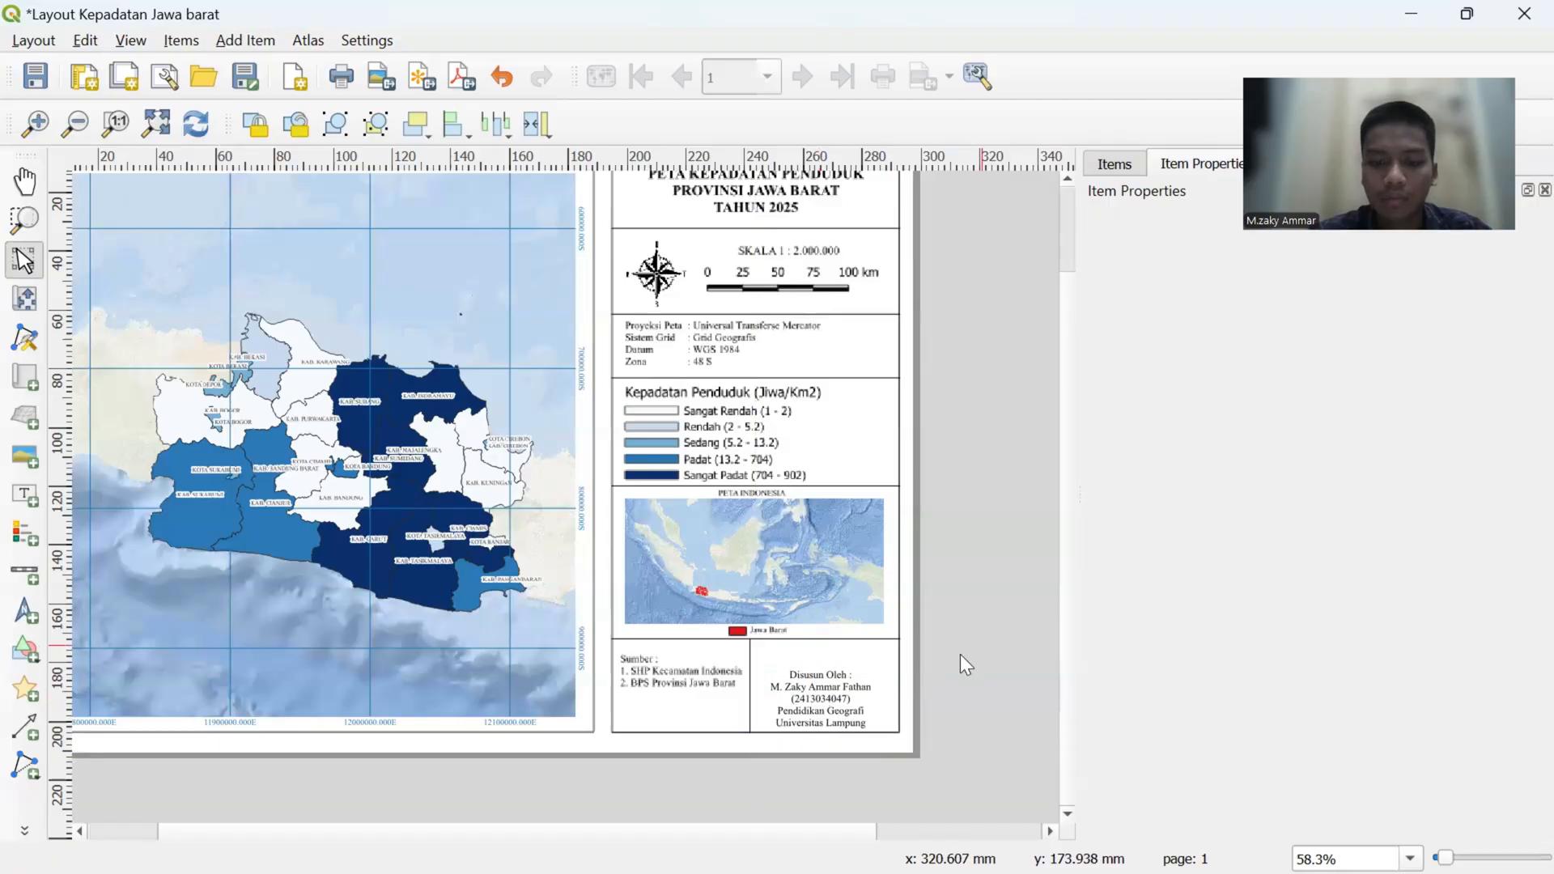
{"action": "left_click", "coordinate": [821, 716]}
{"action": "key", "text": "Right"}
{"action": "key", "text": "Right"}
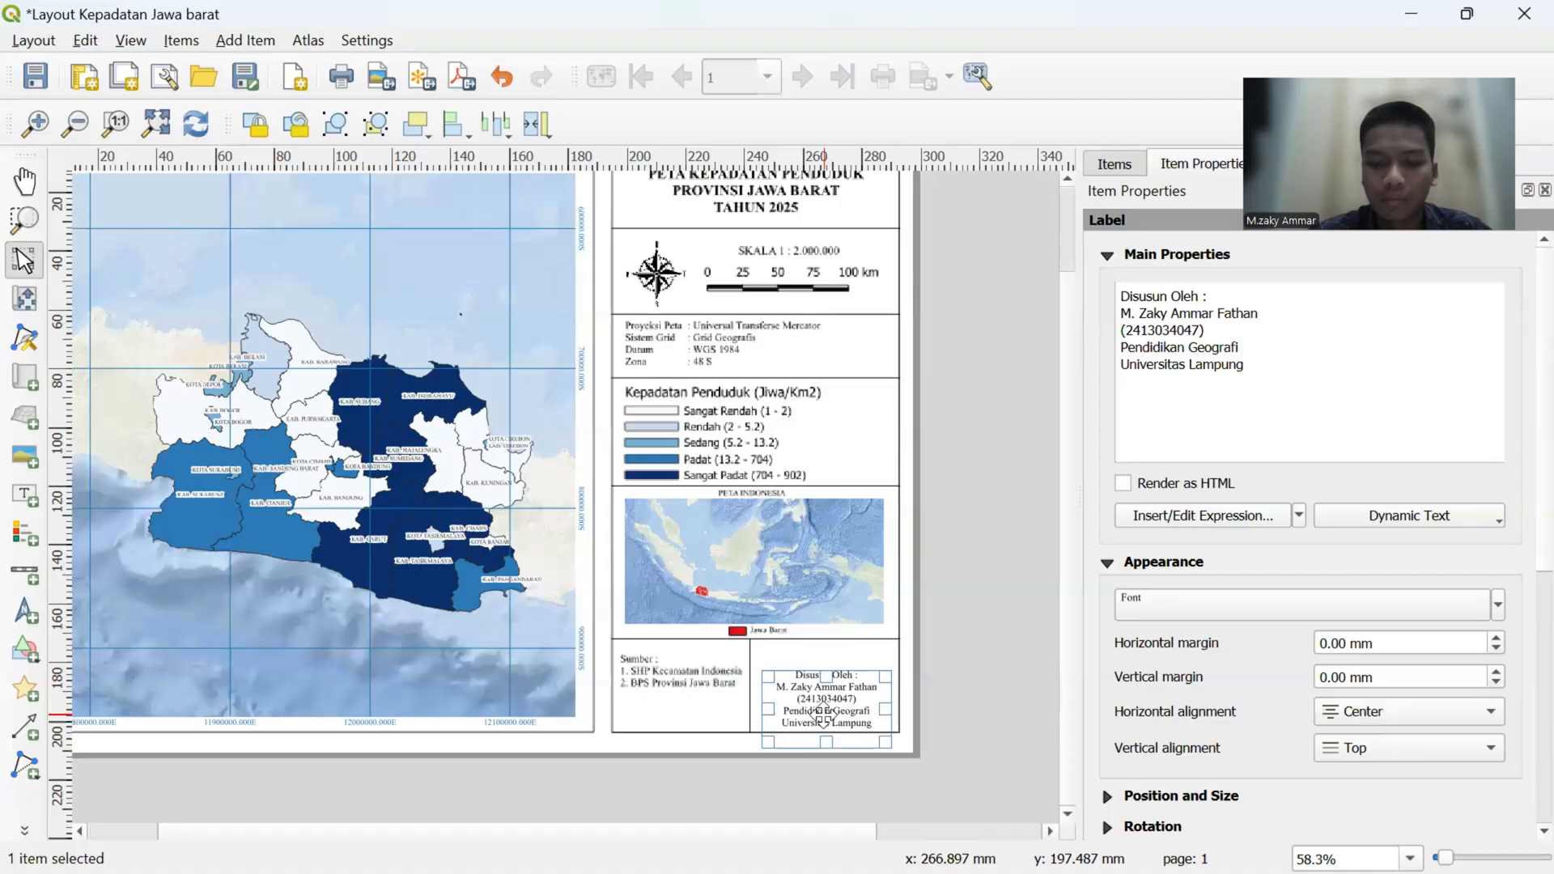
{"action": "left_click", "coordinate": [957, 654]}
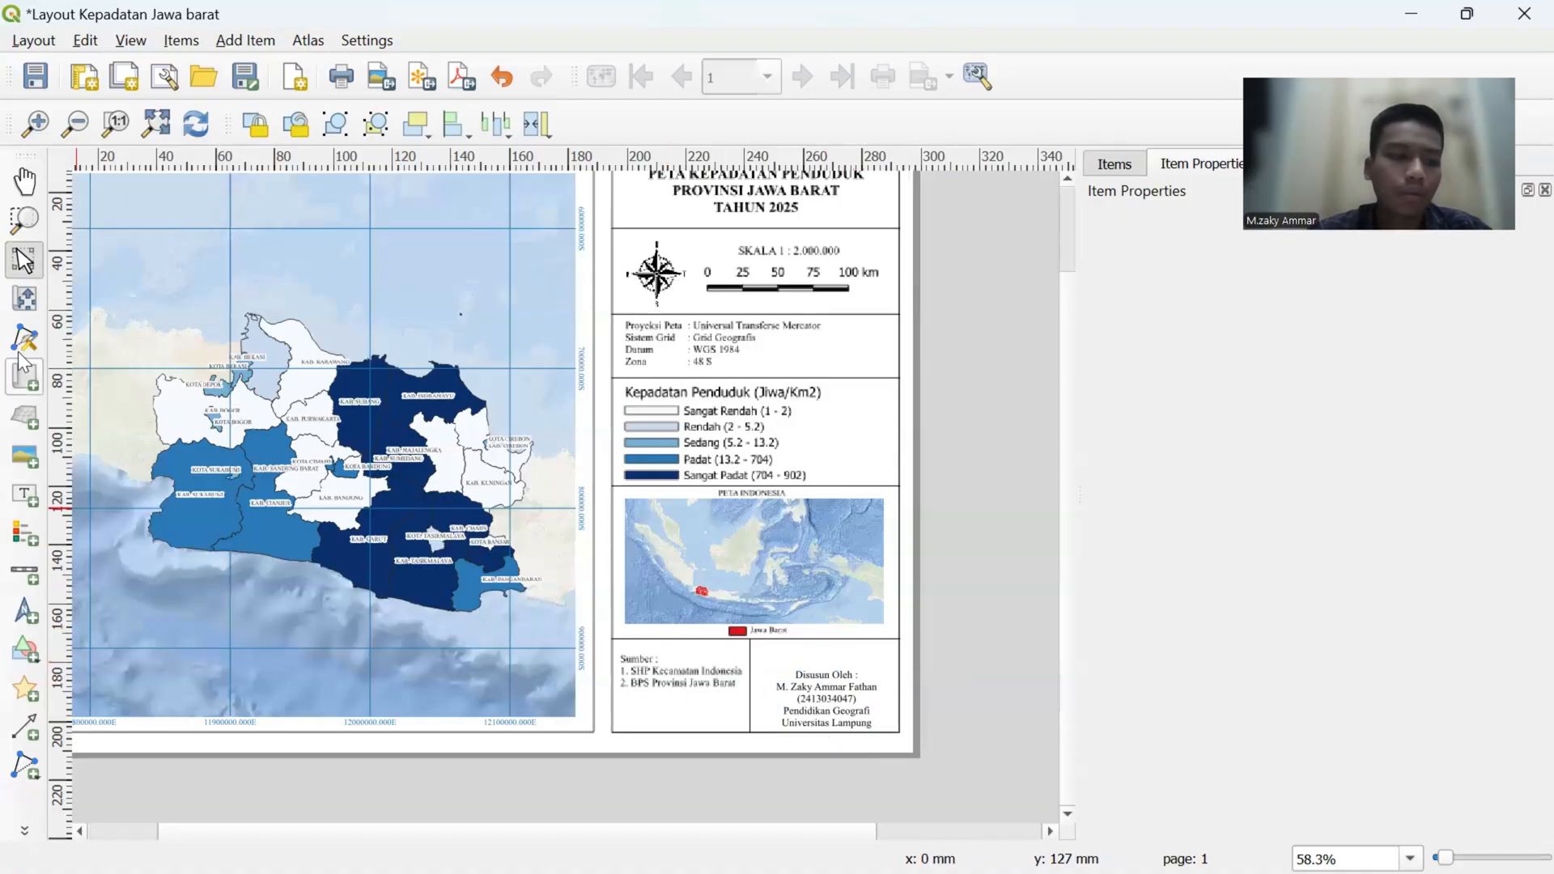
- Add a picture item above the author label in the panel's lower cell and enlarge its frame to logo size
{"action": "left_click", "coordinate": [12, 446]}
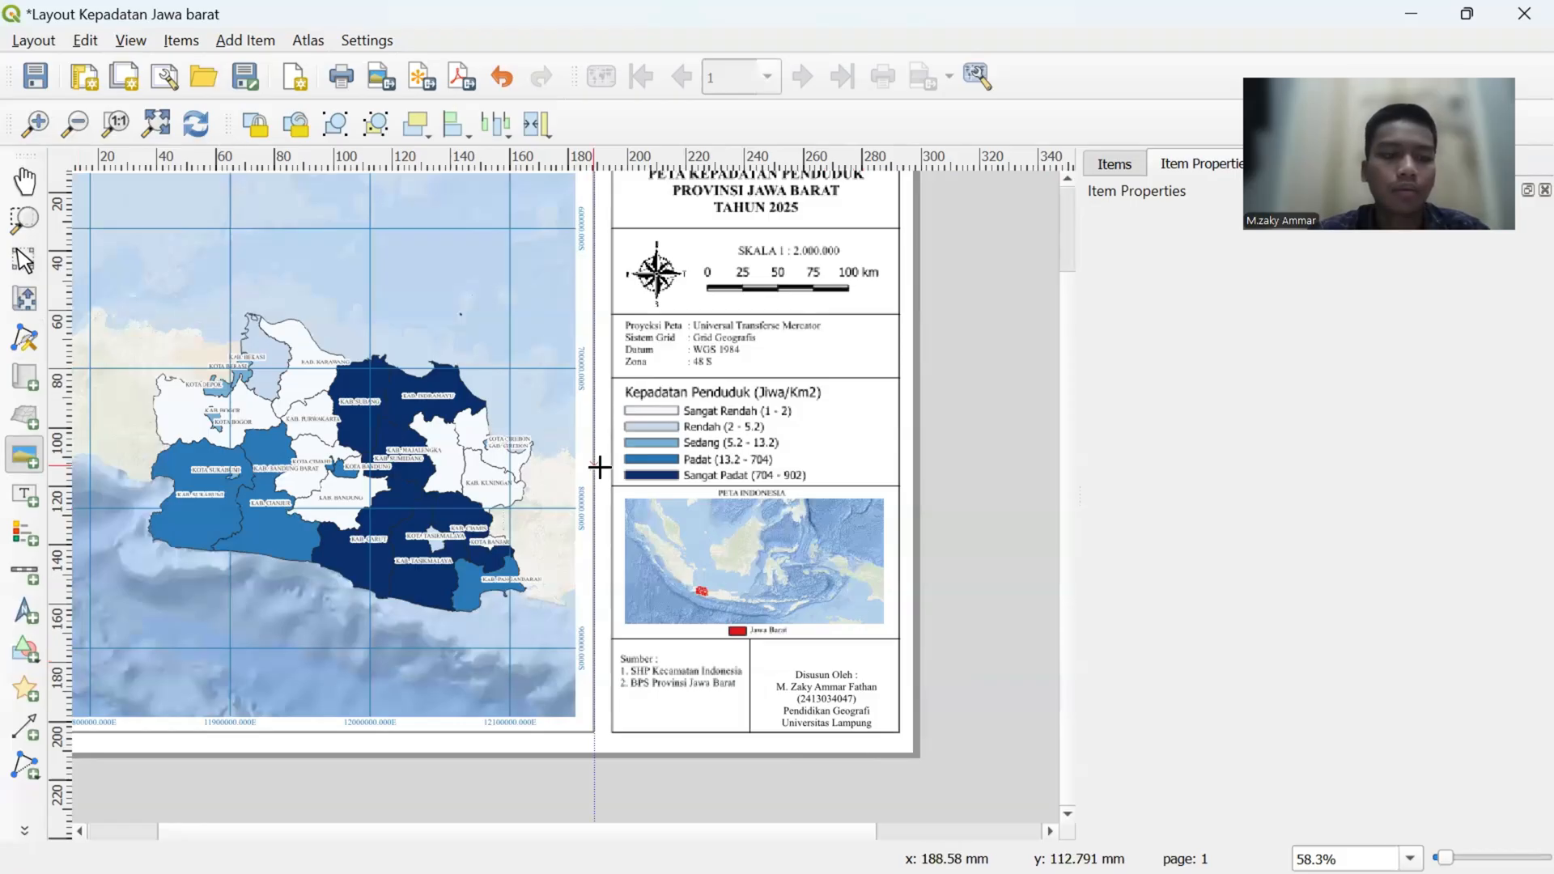
{"action": "left_click", "coordinate": [816, 652]}
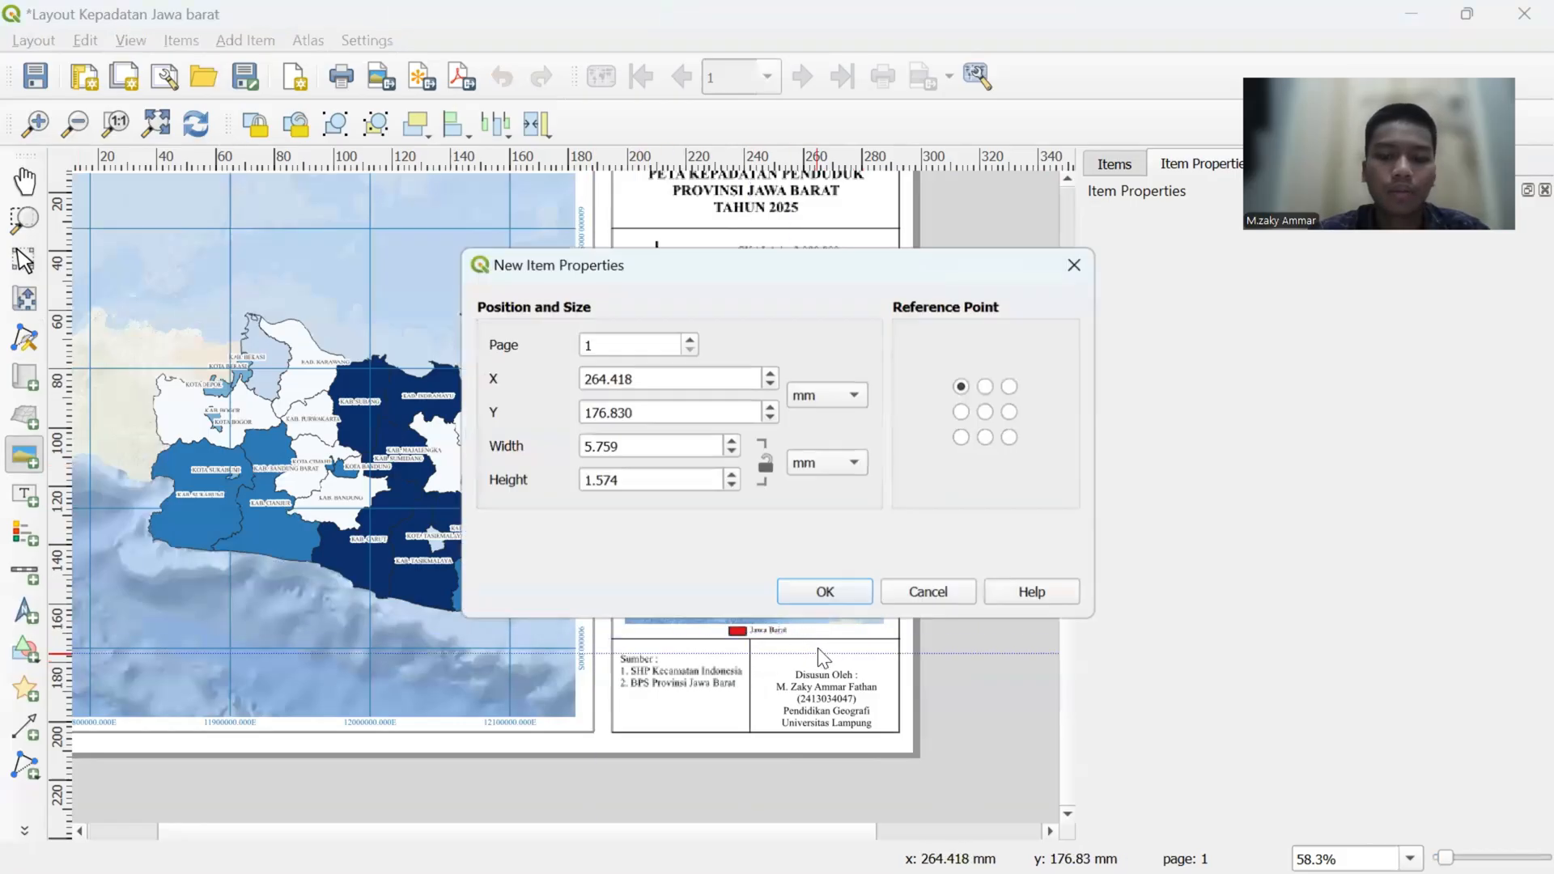
{"action": "left_click", "coordinate": [824, 597]}
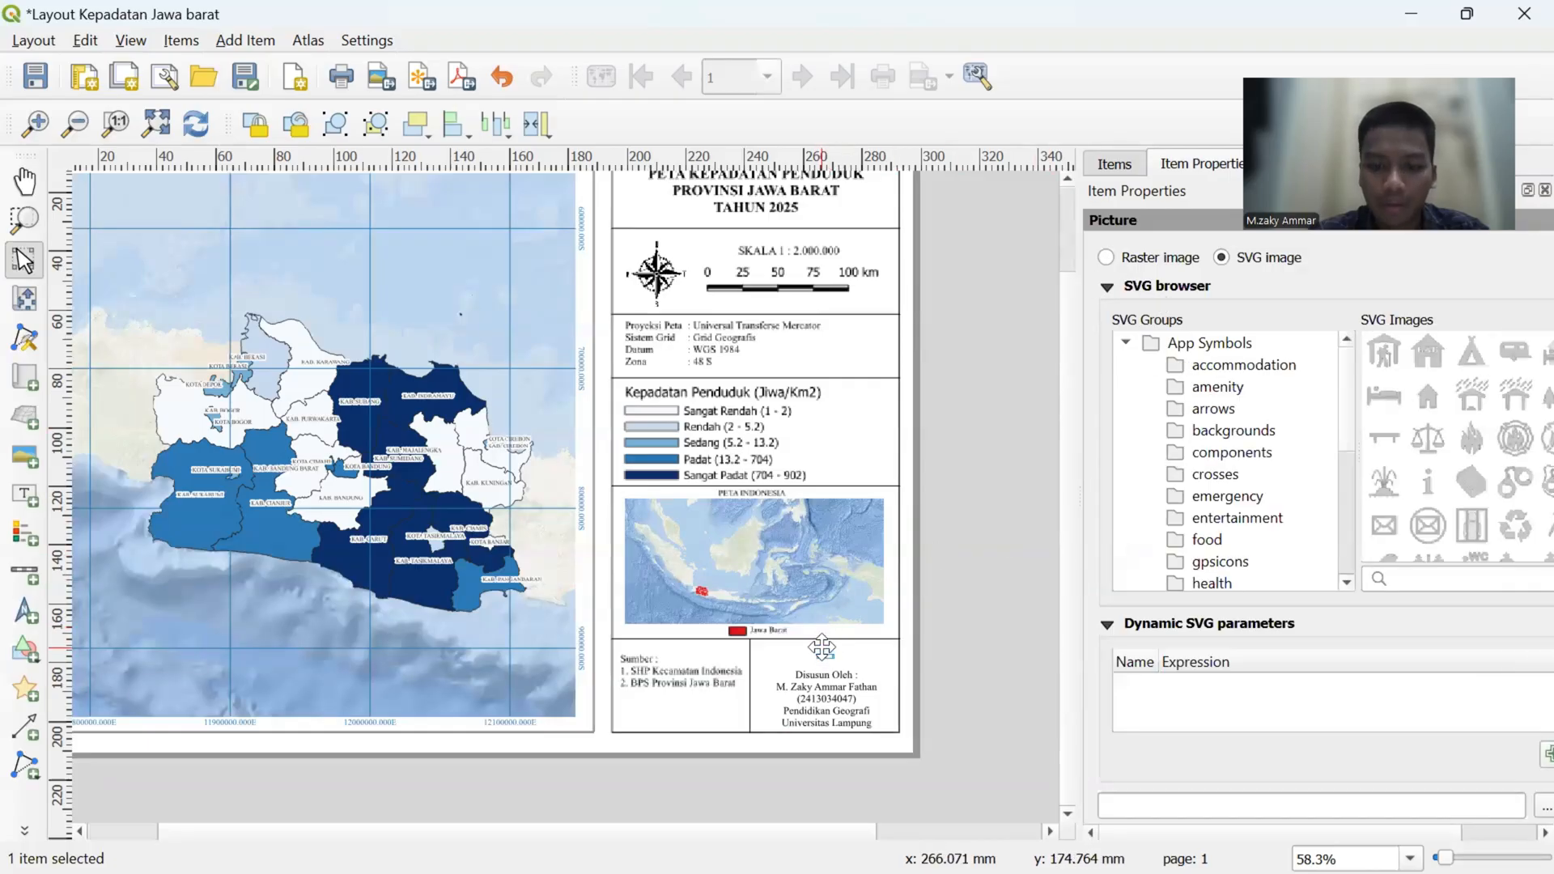
{"action": "left_click_drag", "start_coordinate": [824, 655], "coordinate": [865, 670]}
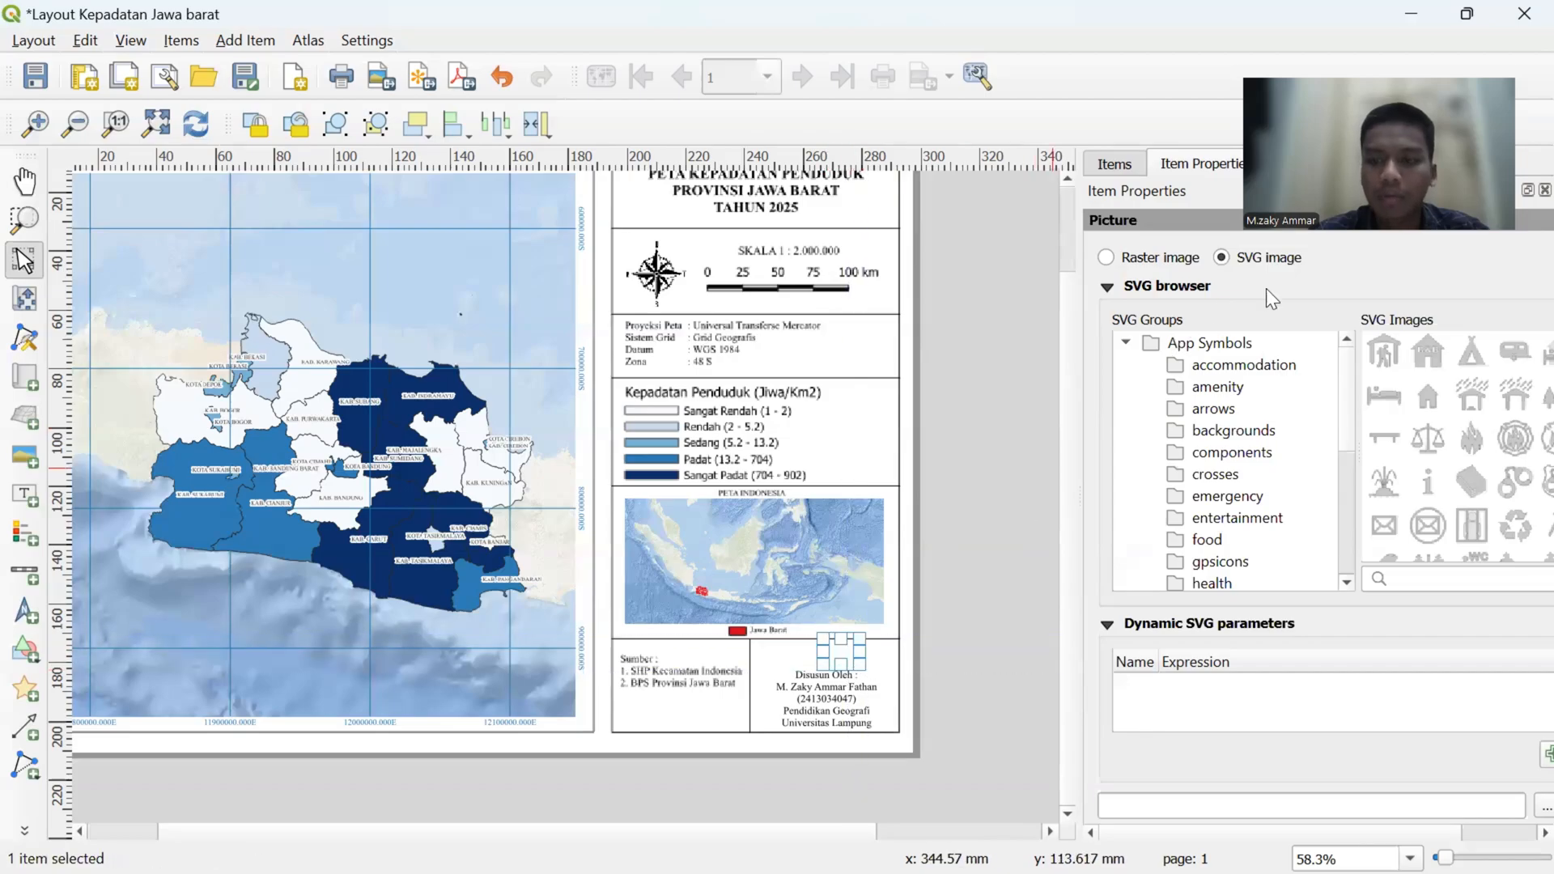
- Set the picture as a raster image using Logo_UnivLampung from the Documents folder
{"action": "left_click", "coordinate": [1106, 257]}
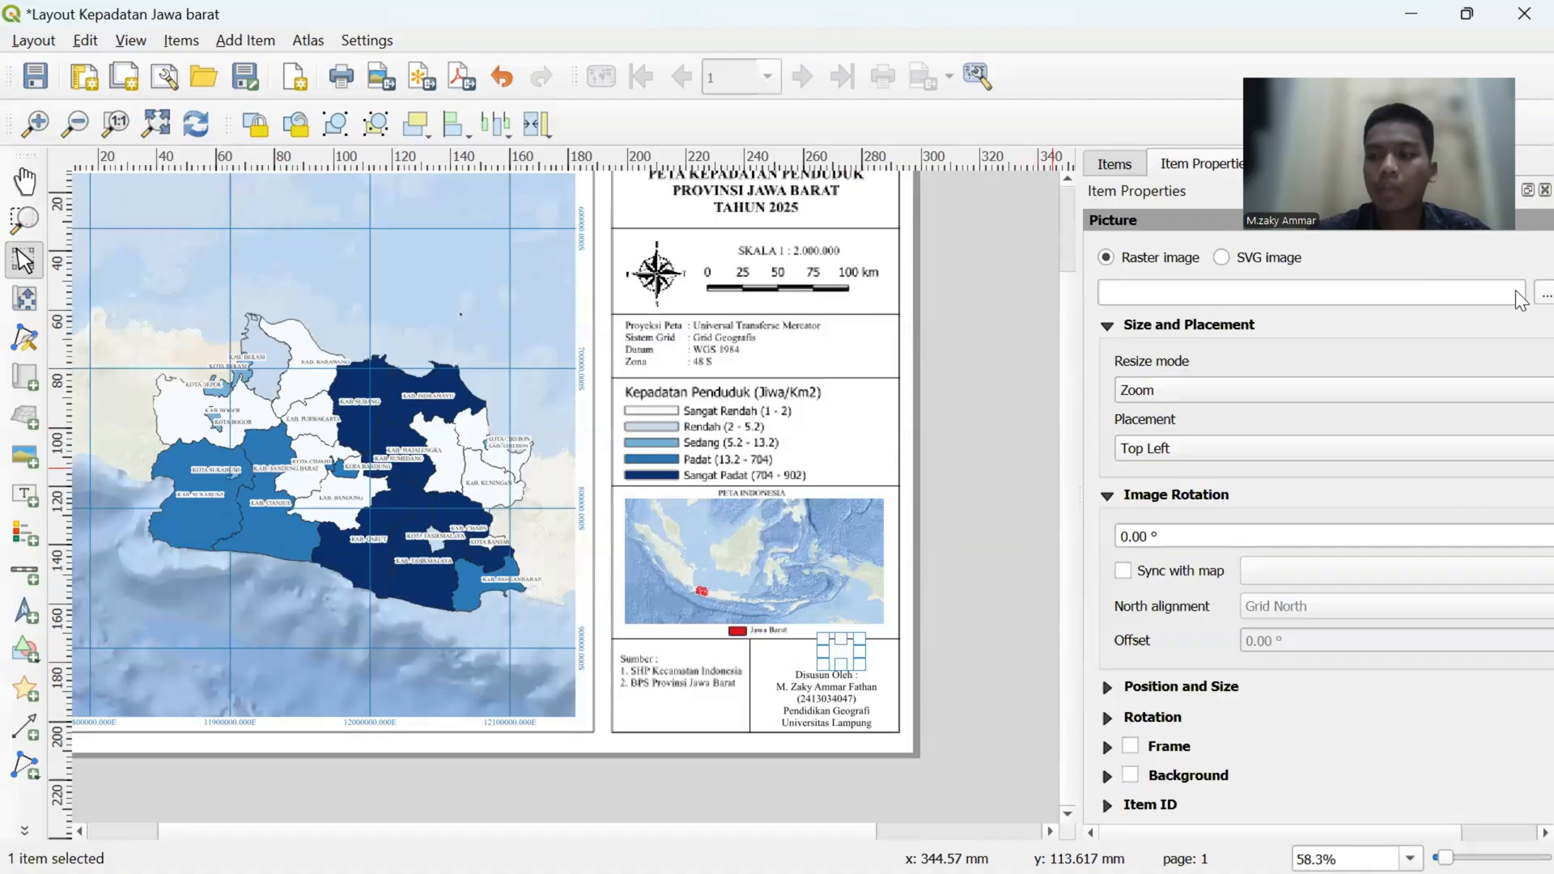
{"action": "left_click", "coordinate": [1545, 294]}
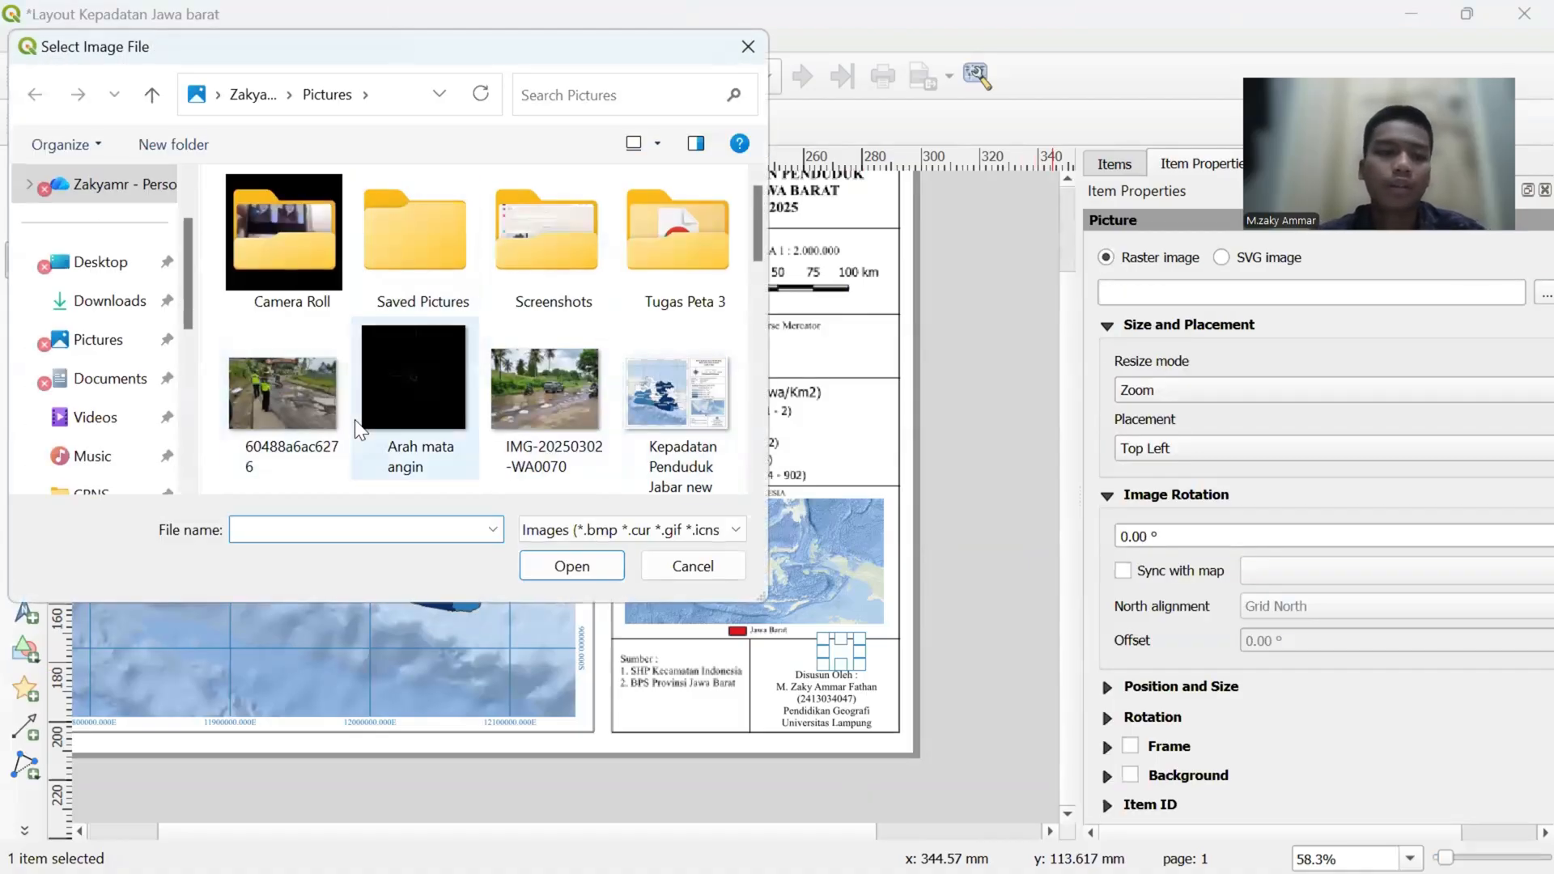
{"action": "scroll", "coordinate": [355, 419], "scroll_direction": "down", "scroll_amount": 3}
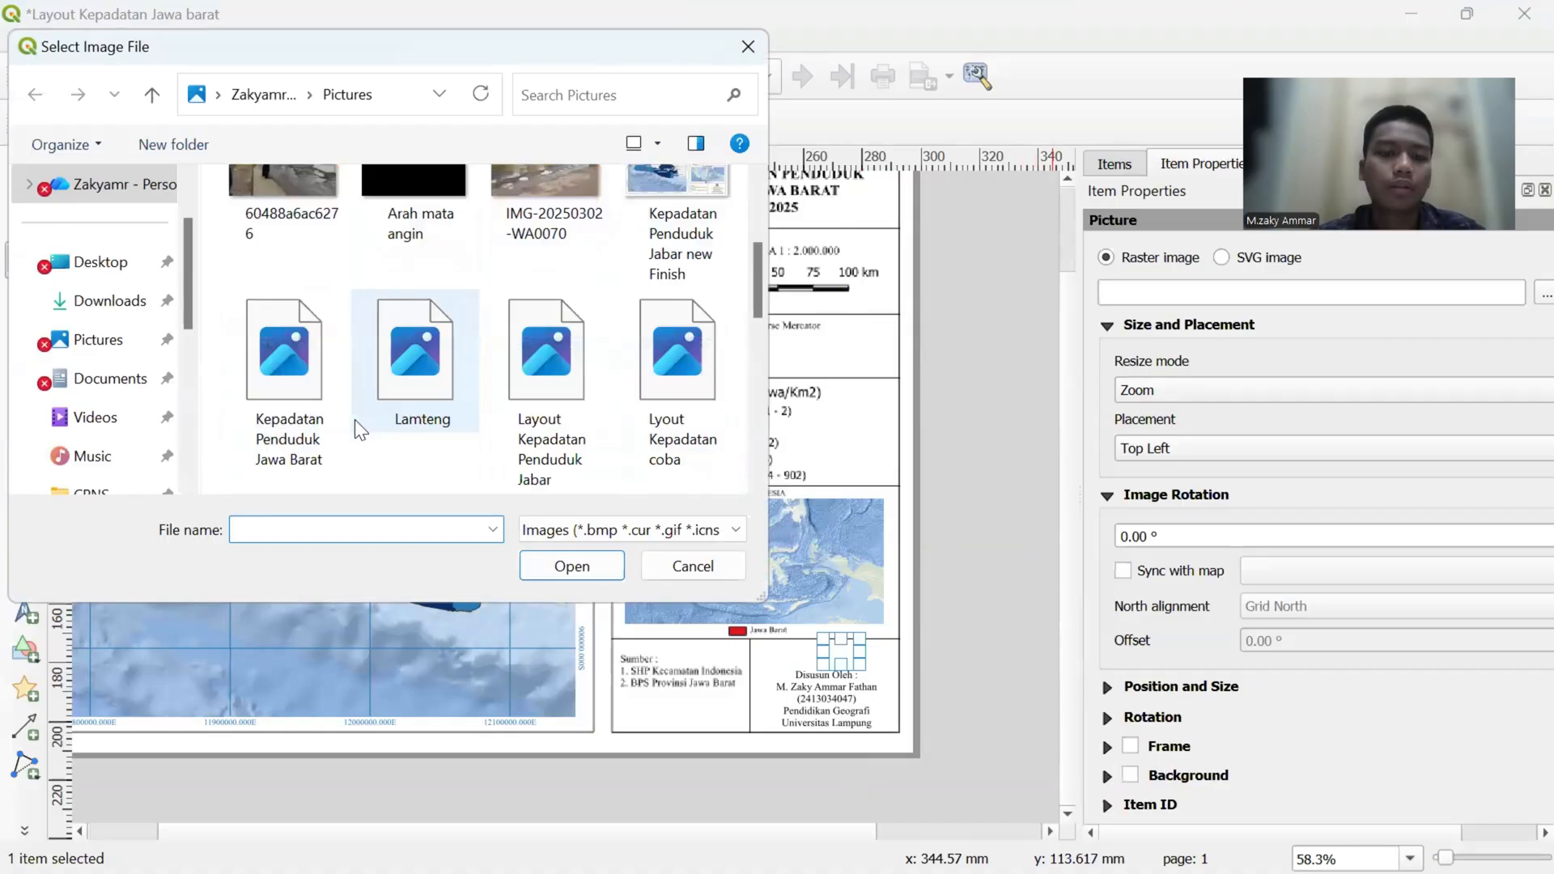
{"action": "scroll", "coordinate": [508, 403], "scroll_direction": "down", "scroll_amount": 3}
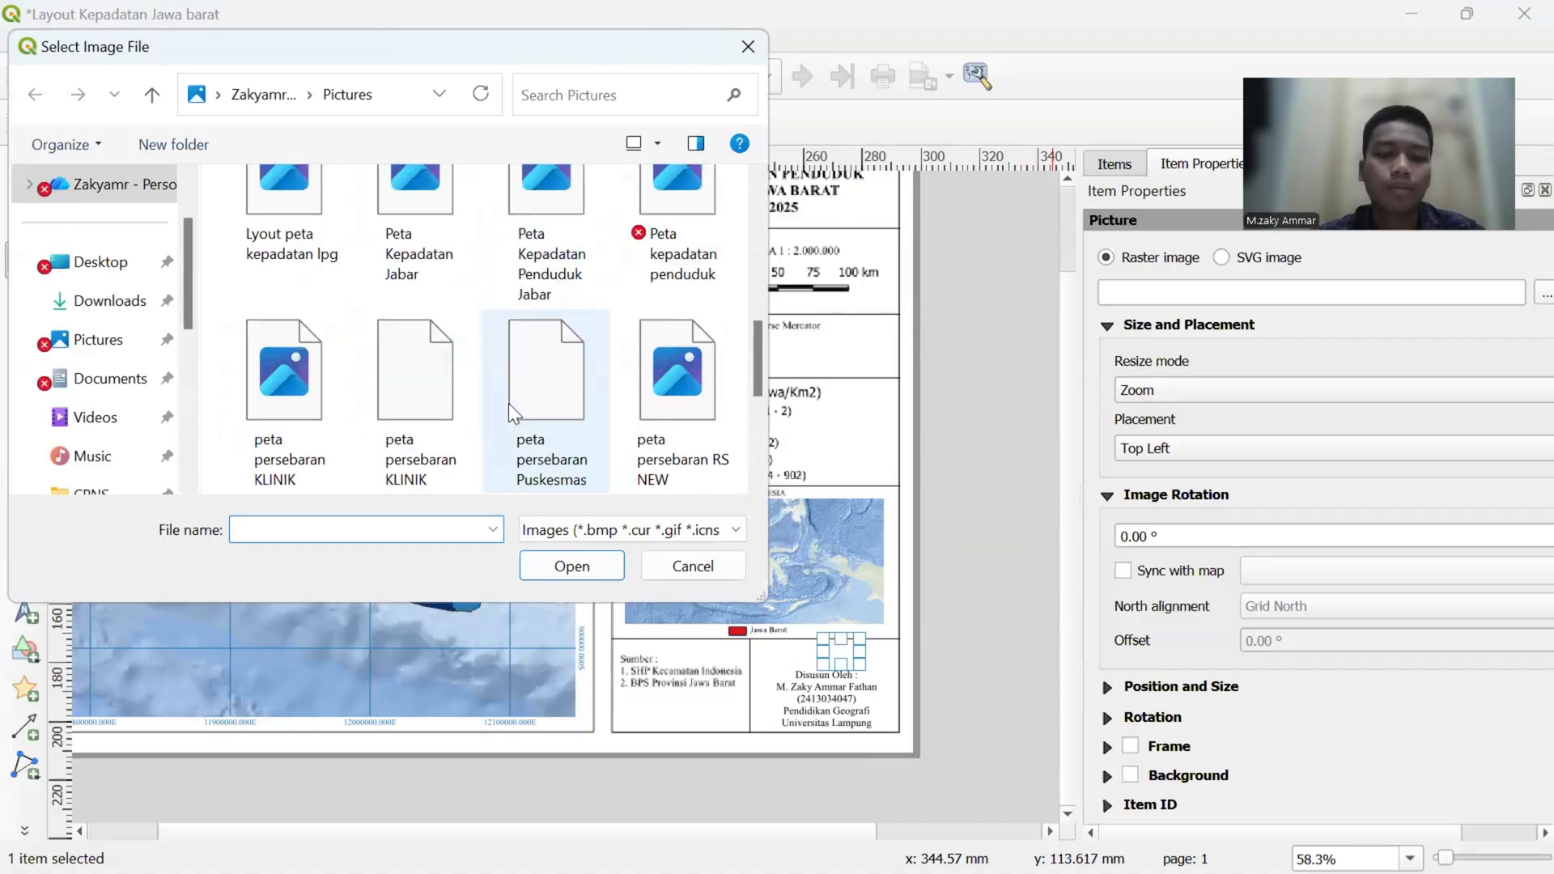
{"action": "left_click", "coordinate": [120, 395]}
{"action": "scroll", "coordinate": [356, 348], "scroll_direction": "down", "scroll_amount": 5}
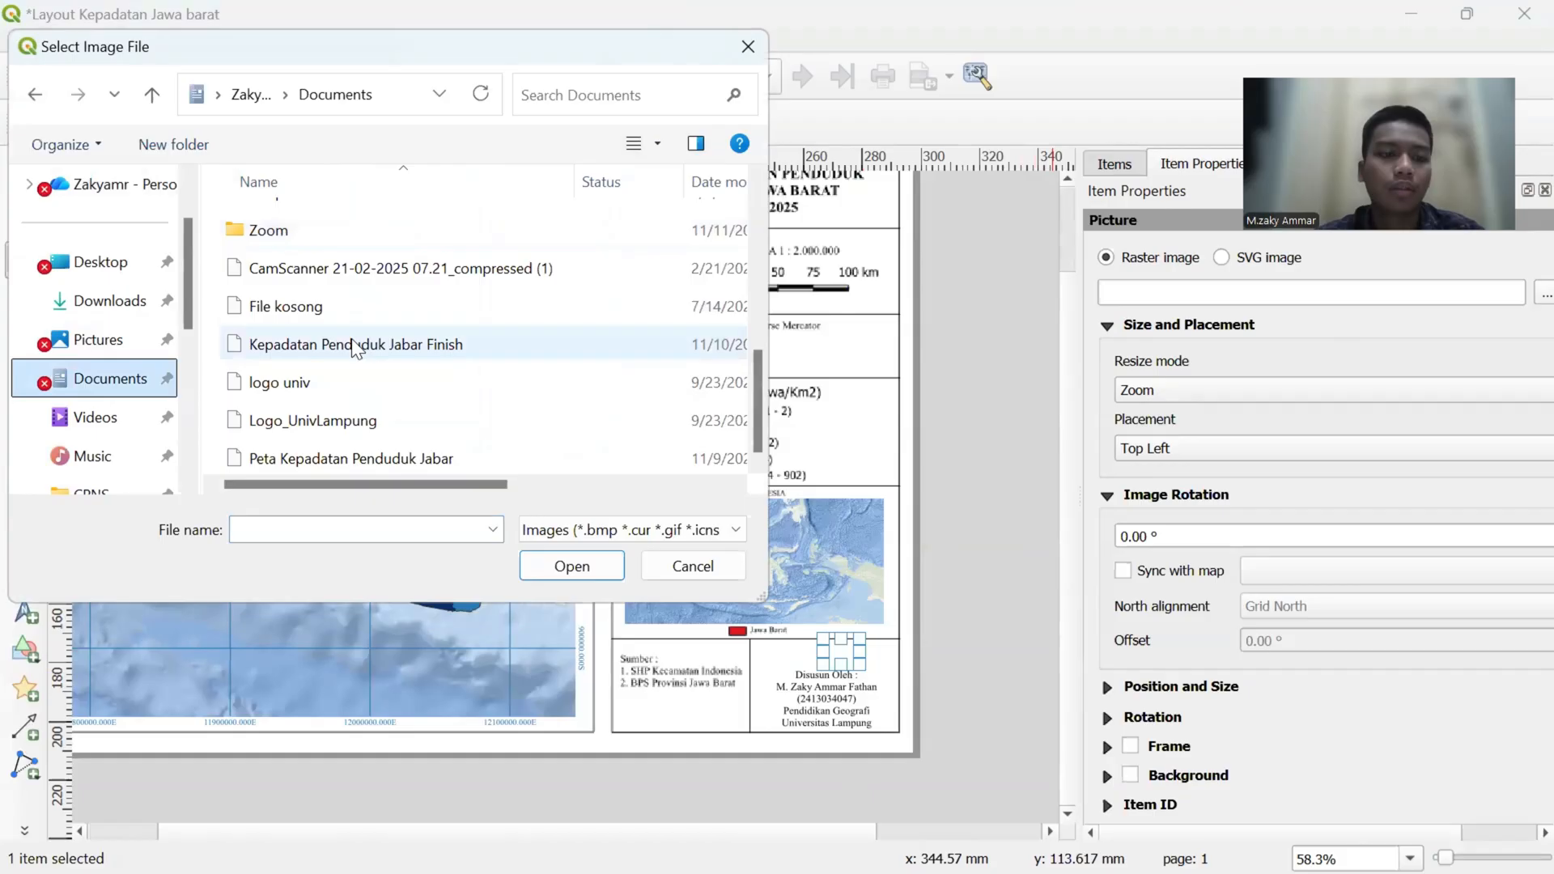
{"action": "left_click", "coordinate": [360, 421]}
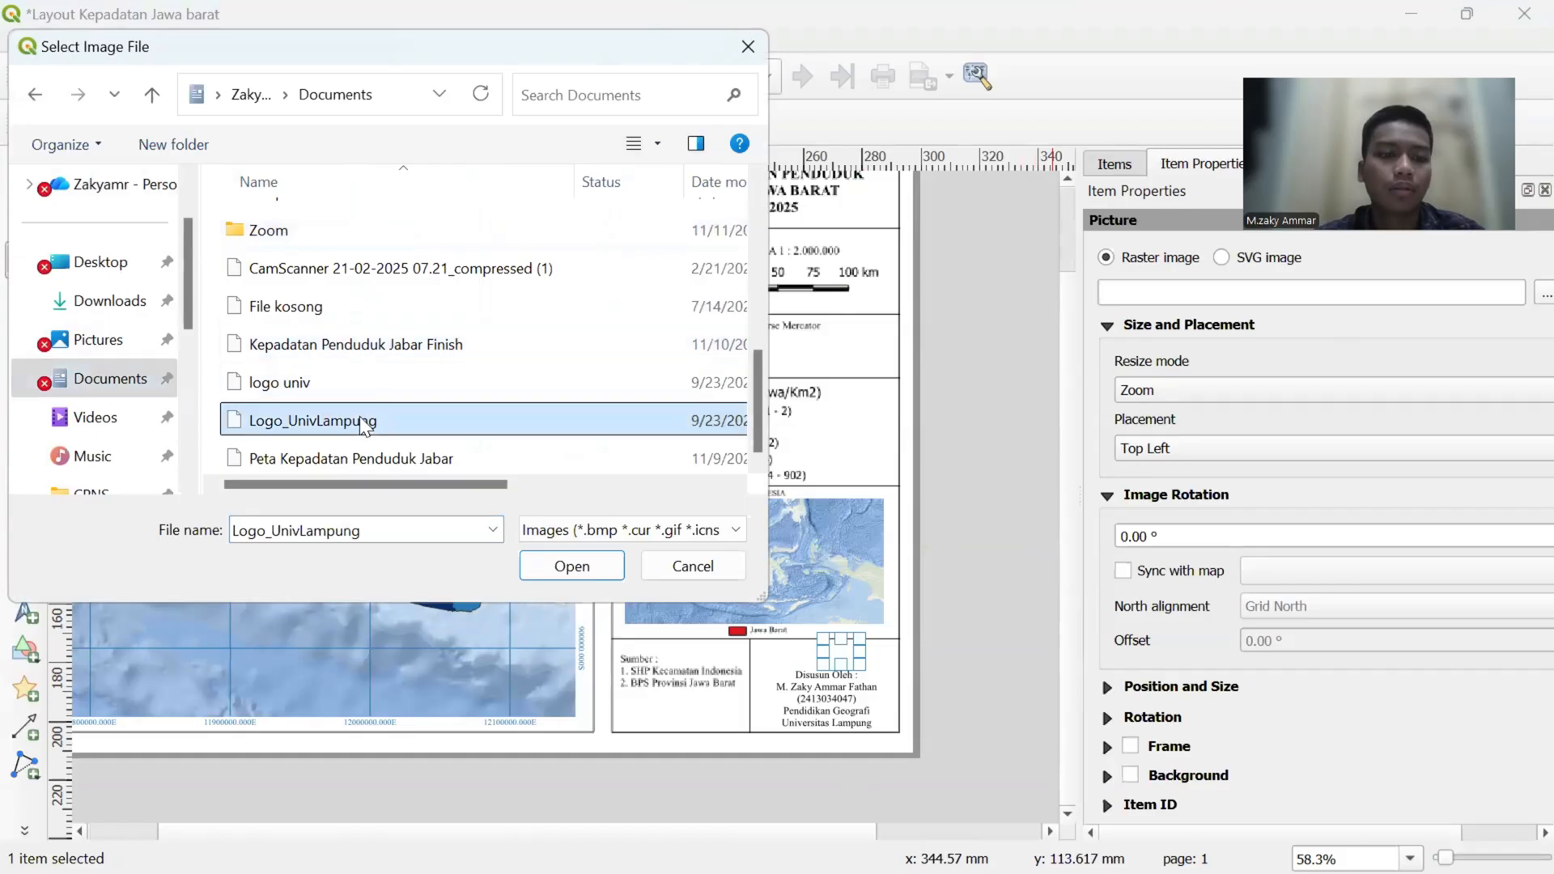
{"action": "left_click", "coordinate": [566, 566]}
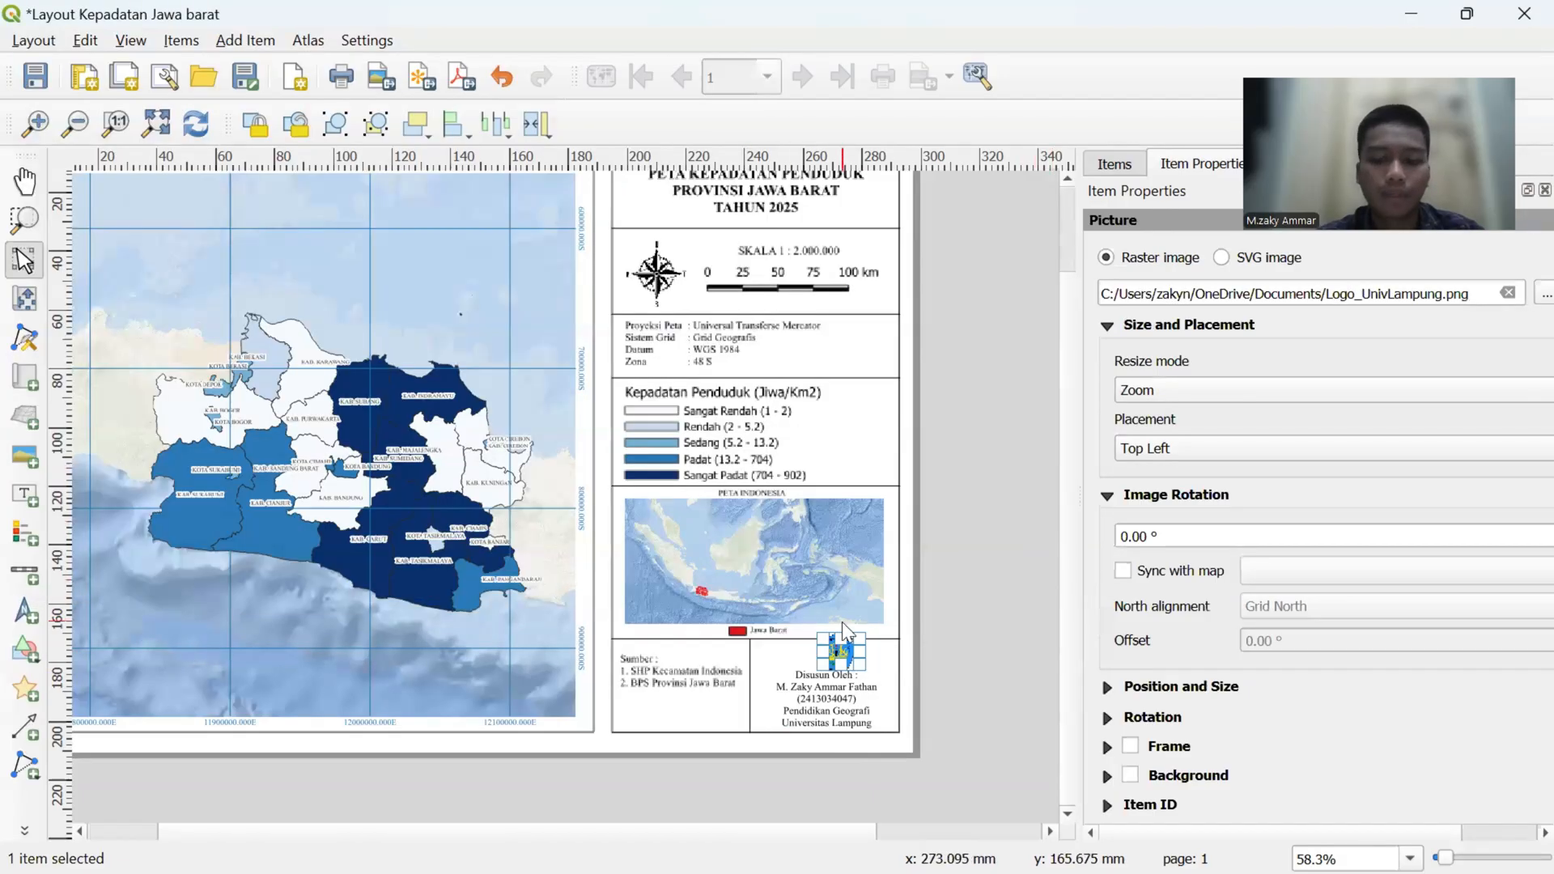
- Move the university logo left and nudge it into place above the author label
{"action": "mouse_move", "coordinate": [861, 662]}
{"action": "left_mouse_down"}
{"action": "mouse_move", "coordinate": [851, 646]}
{"action": "mouse_move", "coordinate": [831, 662]}
{"action": "left_mouse_up"}
{"action": "left_click", "coordinate": [990, 657]}
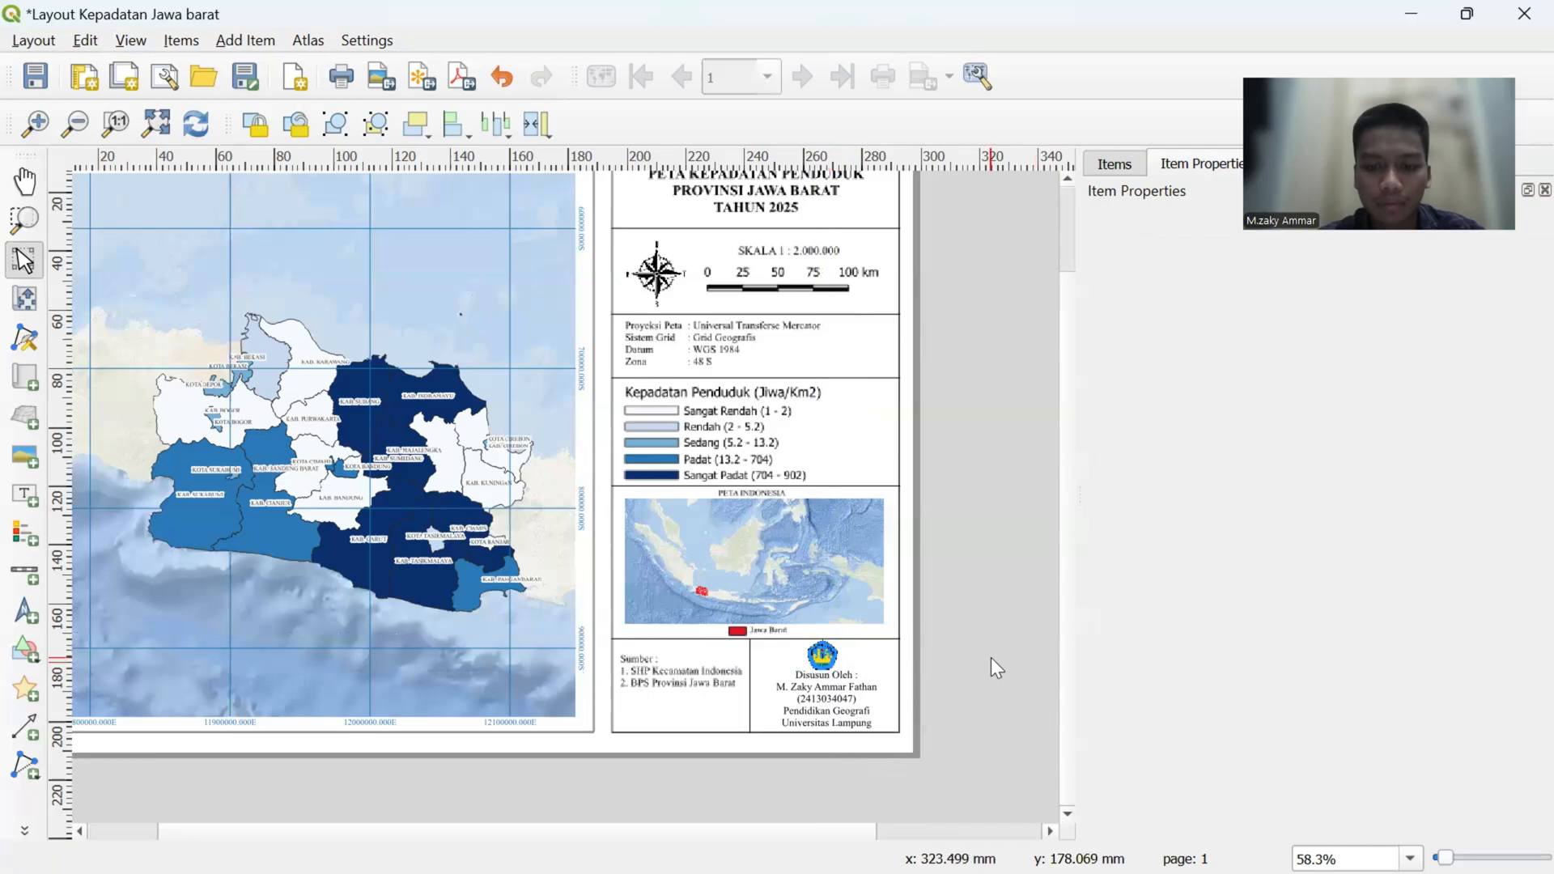
{"action": "scroll", "coordinate": [991, 657], "scroll_direction": "up", "scroll_amount": 2}
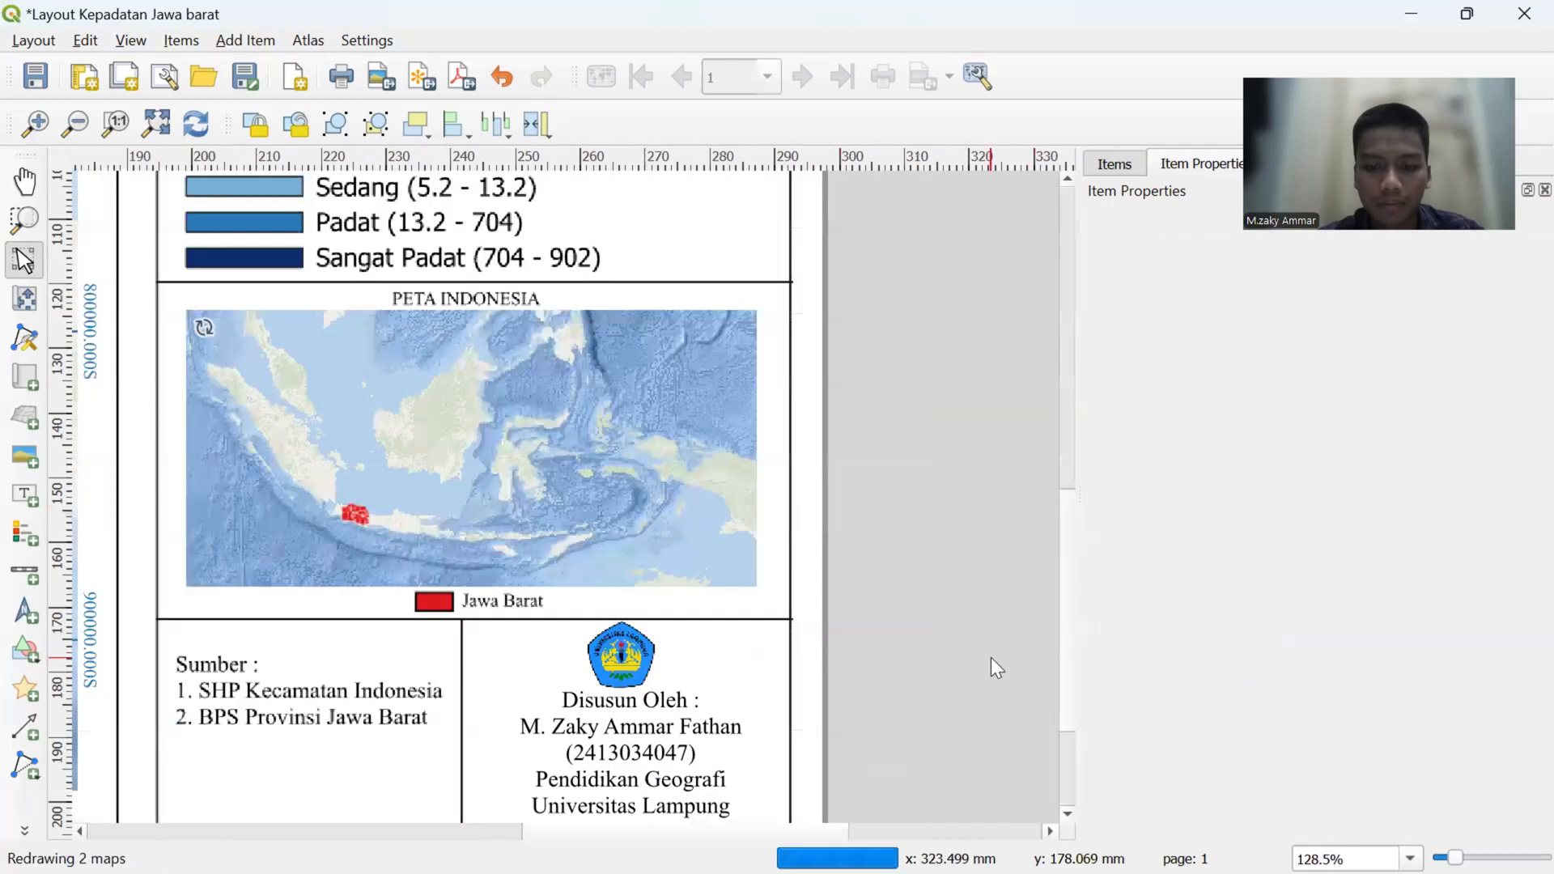
{"action": "left_click", "coordinate": [631, 655]}
{"action": "key", "text": "Right"}
{"action": "key", "text": "Down"}
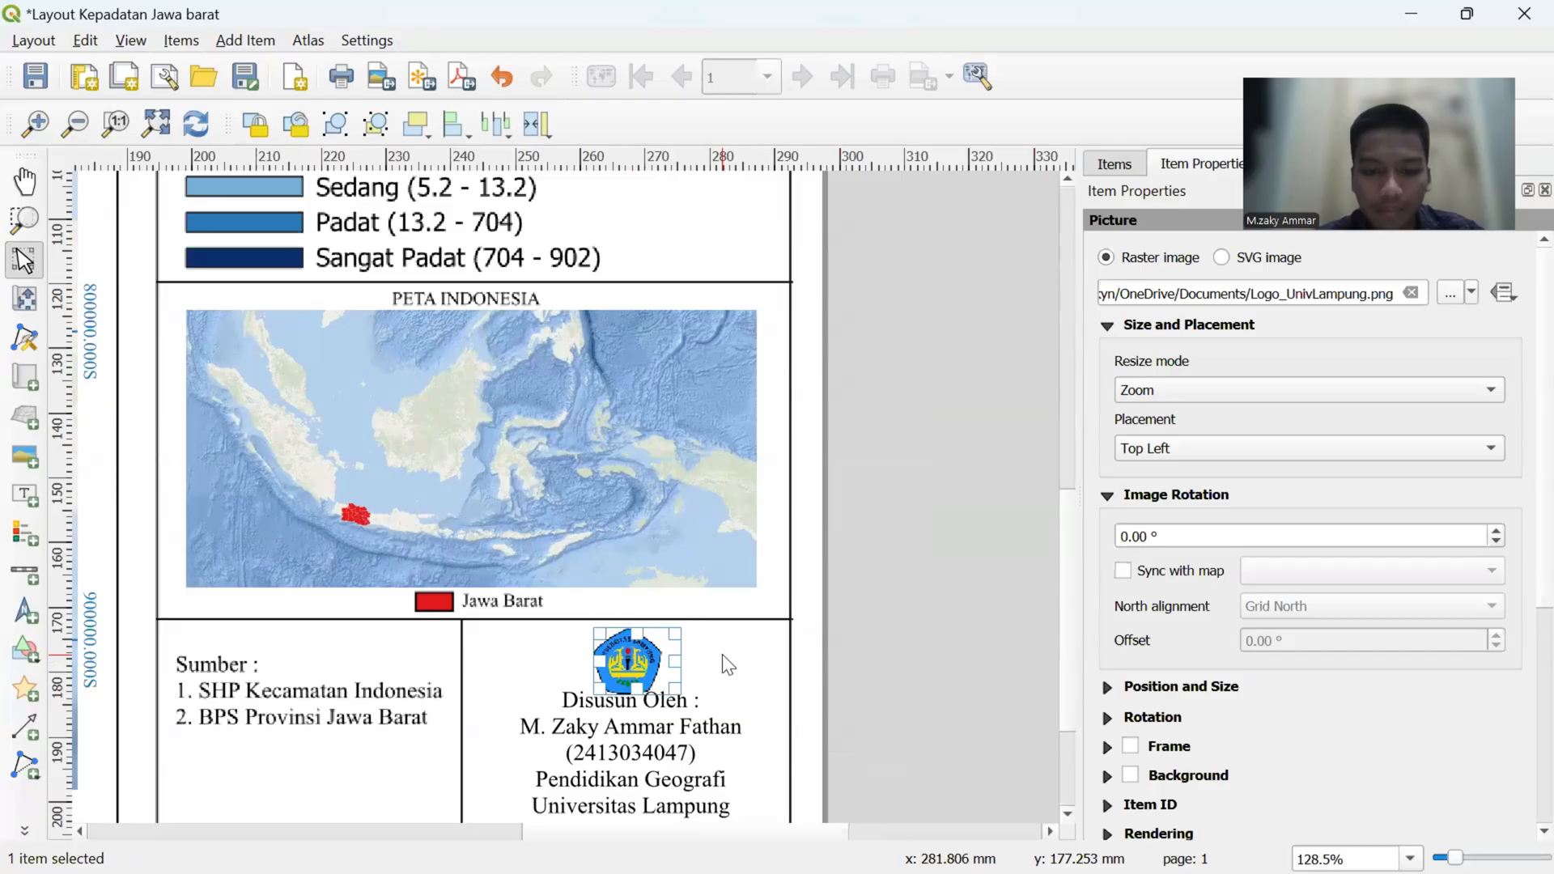
{"action": "key", "text": "Up"}
- Shrink the university logo slightly and centre it between the cell's upper border and the author label
{"action": "left_click_drag", "start_coordinate": [681, 687], "coordinate": [661, 677]}
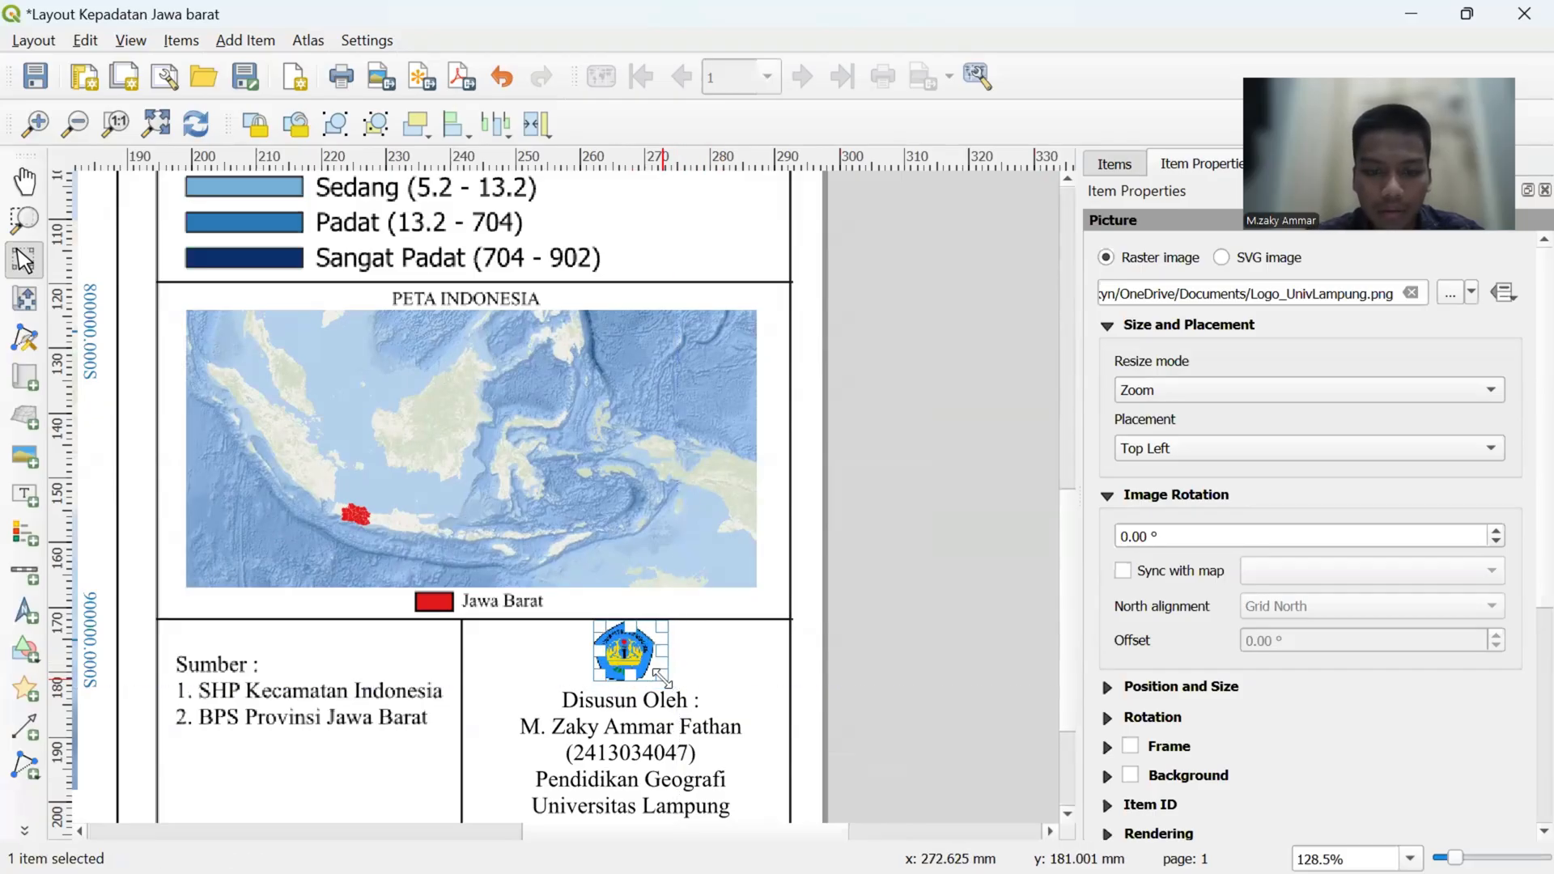
{"action": "key", "text": "Right"}
{"action": "key", "text": "Down"}
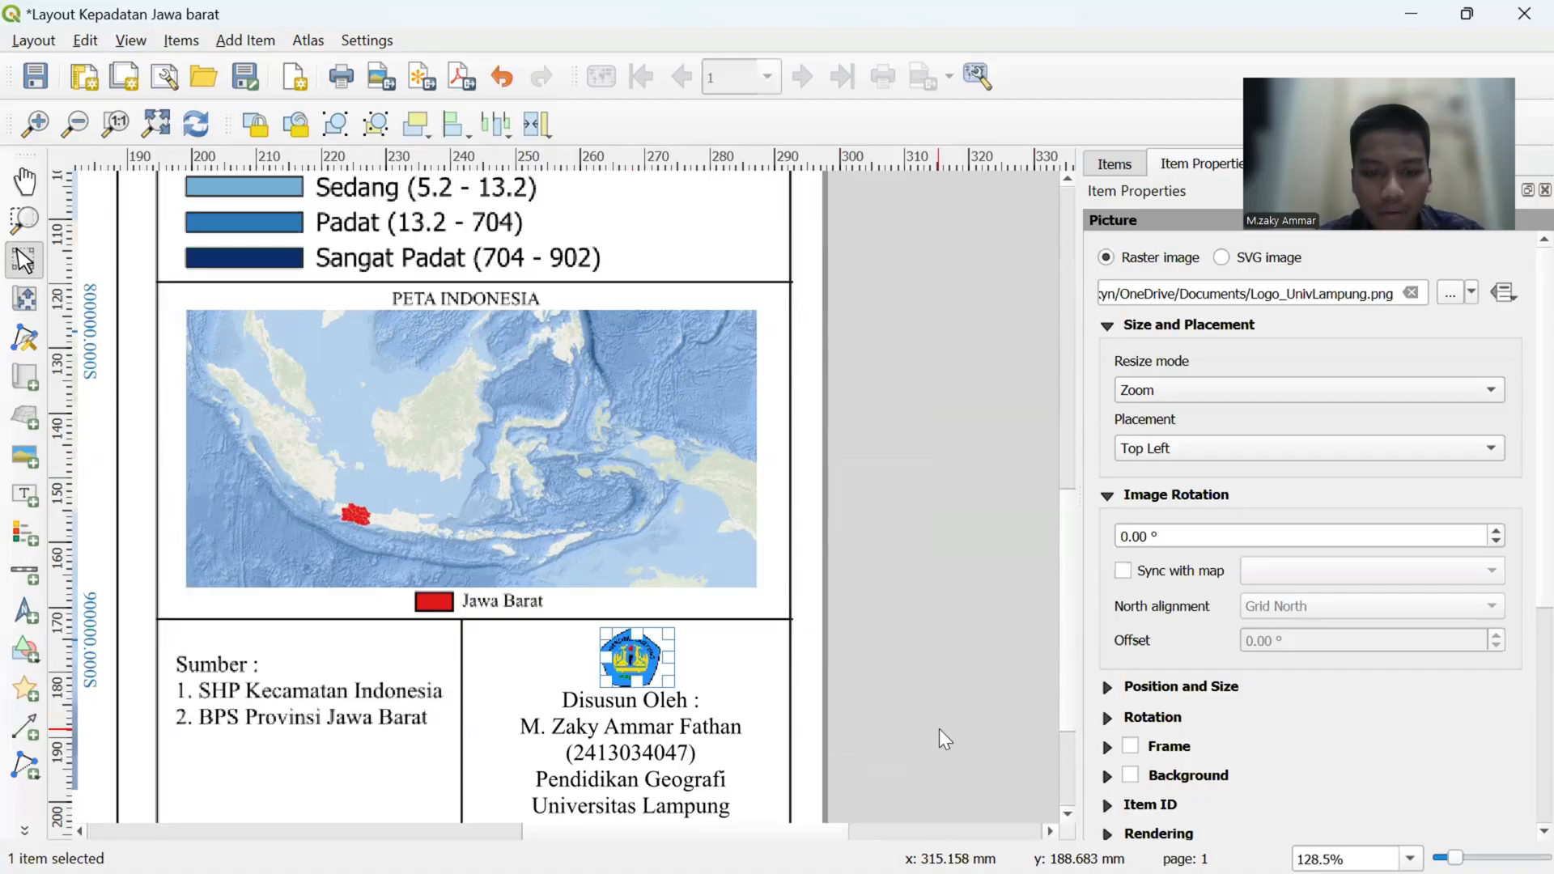
{"action": "left_click", "coordinate": [984, 731]}
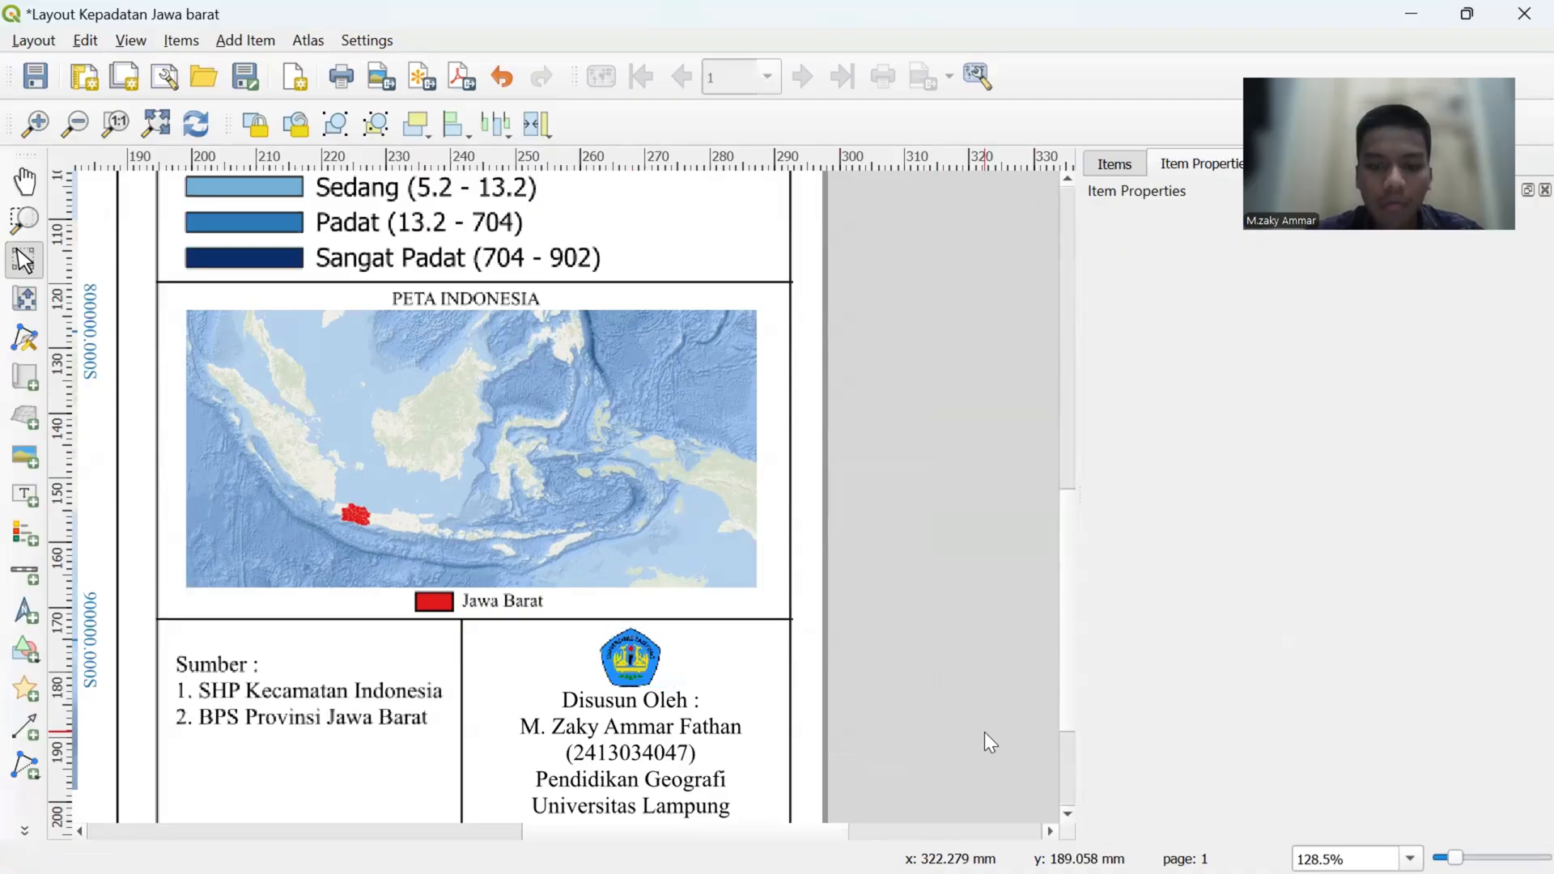
- Unlock the Indonesia inset map, Map 2, examine its item properties, and lock it again
{"action": "scroll", "coordinate": [907, 616], "scroll_direction": "down", "scroll_amount": 1}
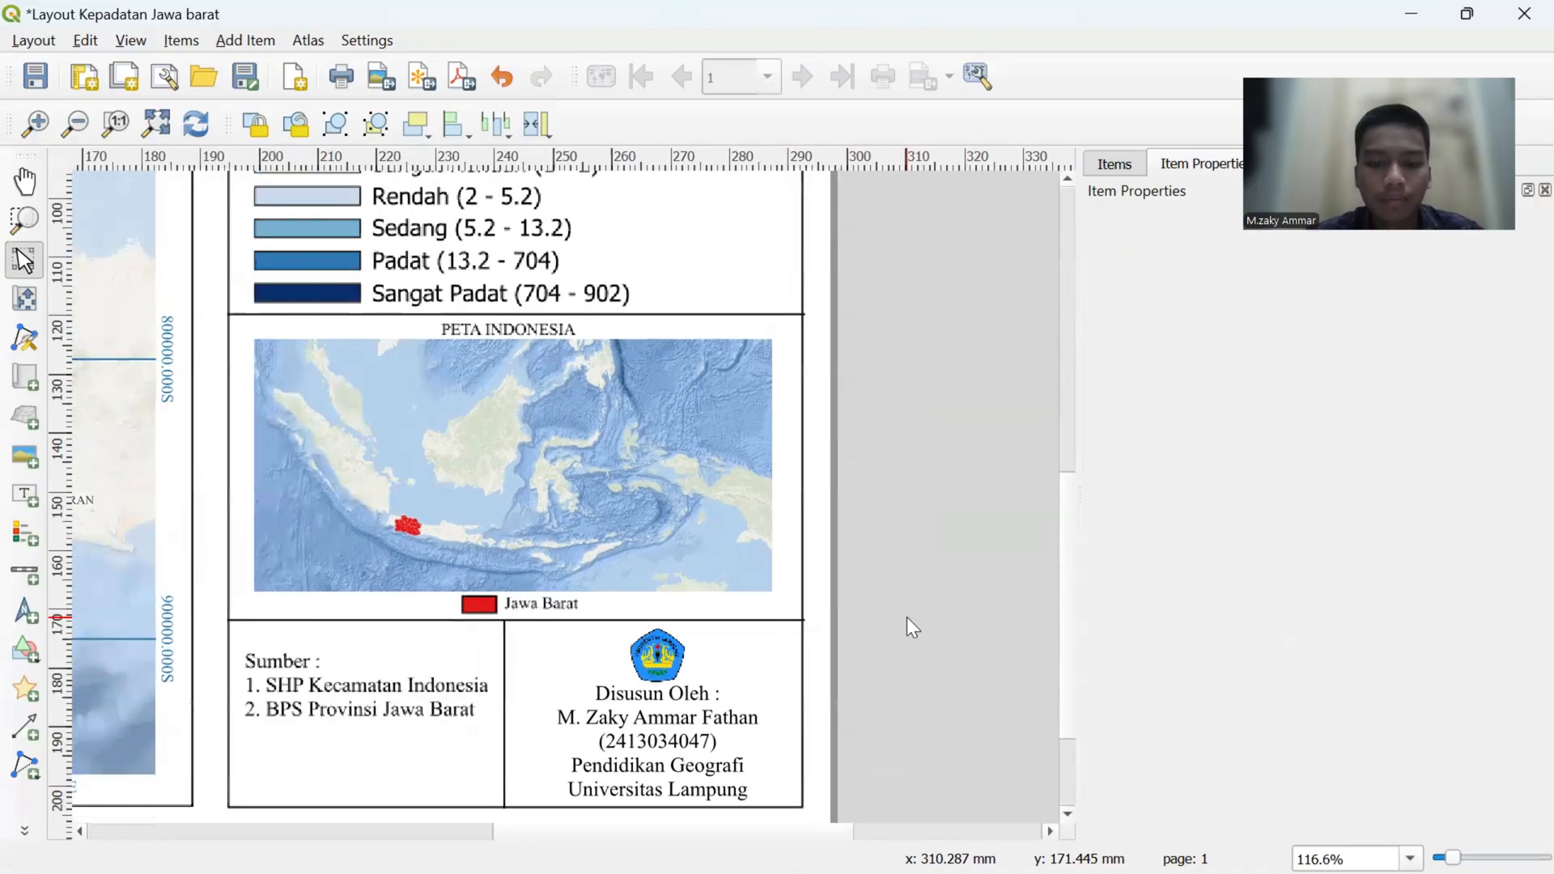
{"action": "scroll", "coordinate": [907, 617], "scroll_direction": "down", "scroll_amount": 8}
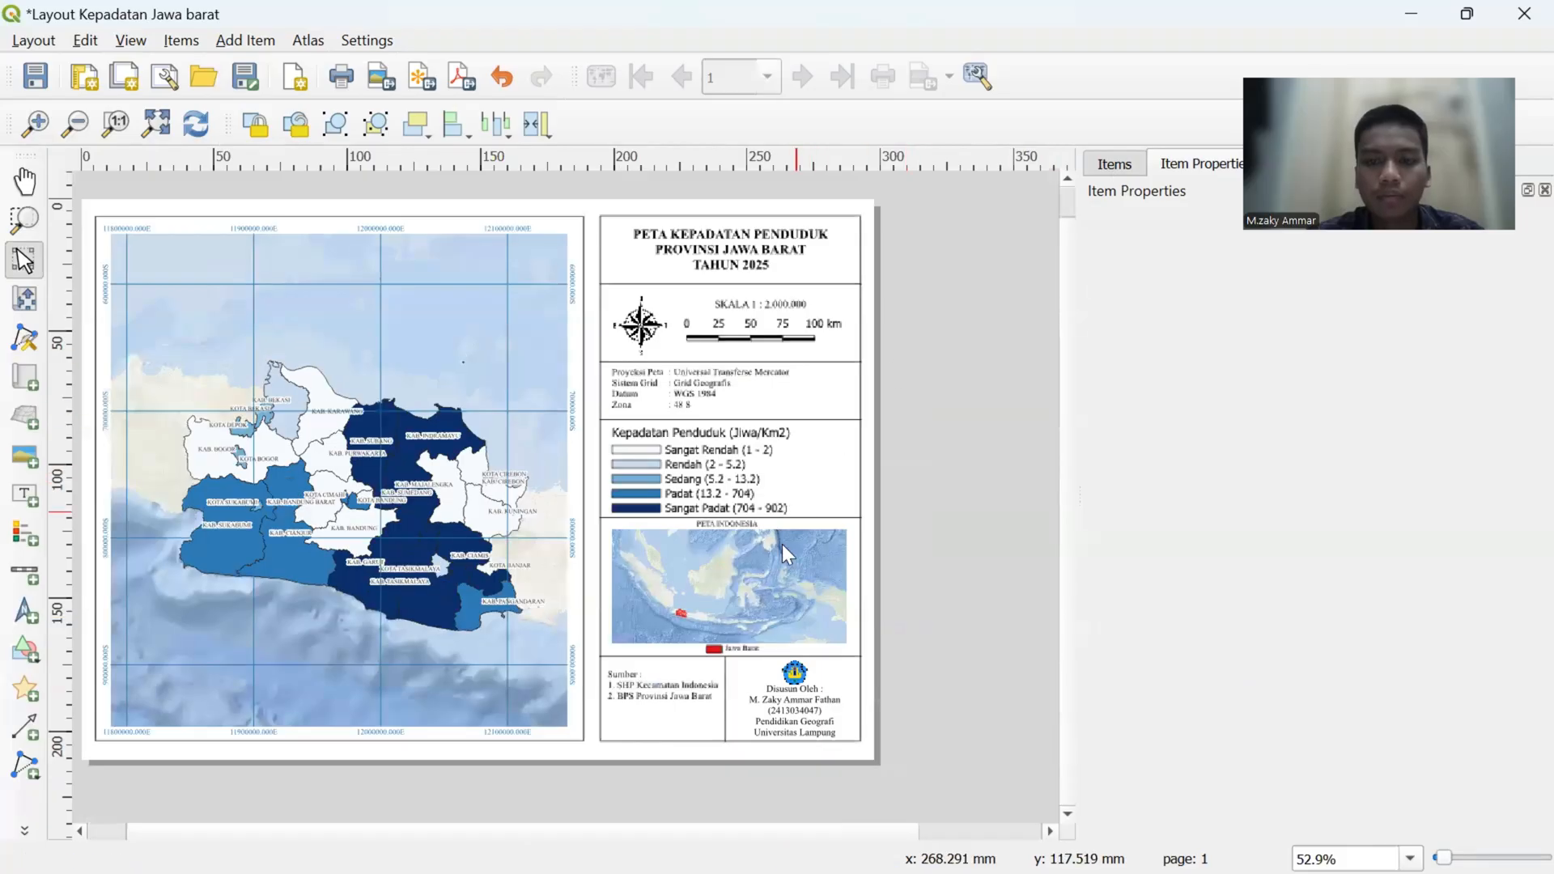
{"action": "left_click", "coordinate": [720, 586]}
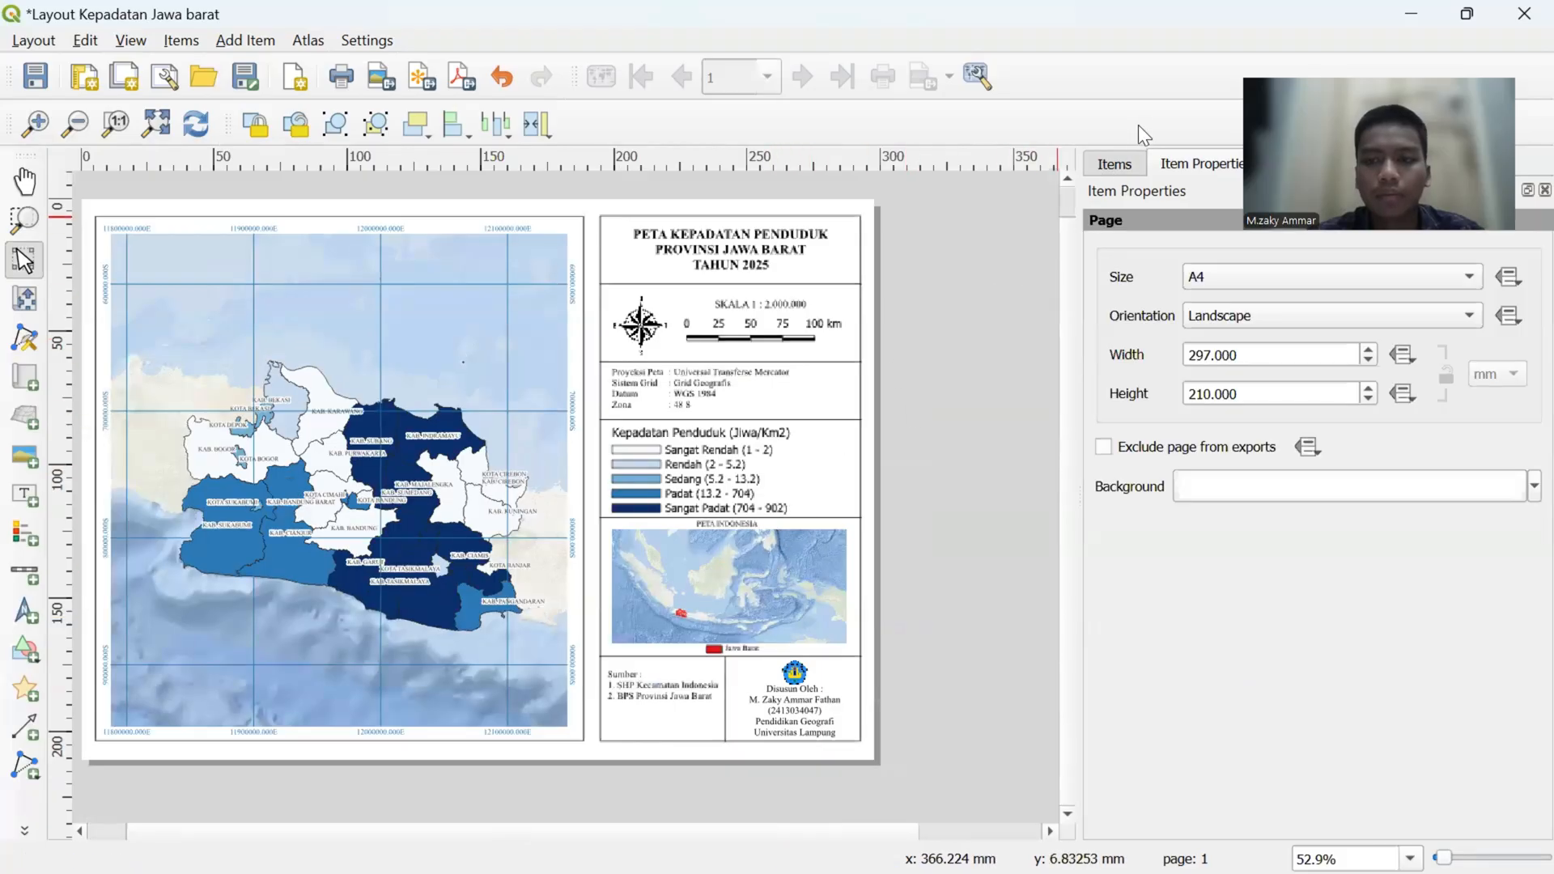
{"action": "left_click", "coordinate": [1117, 167]}
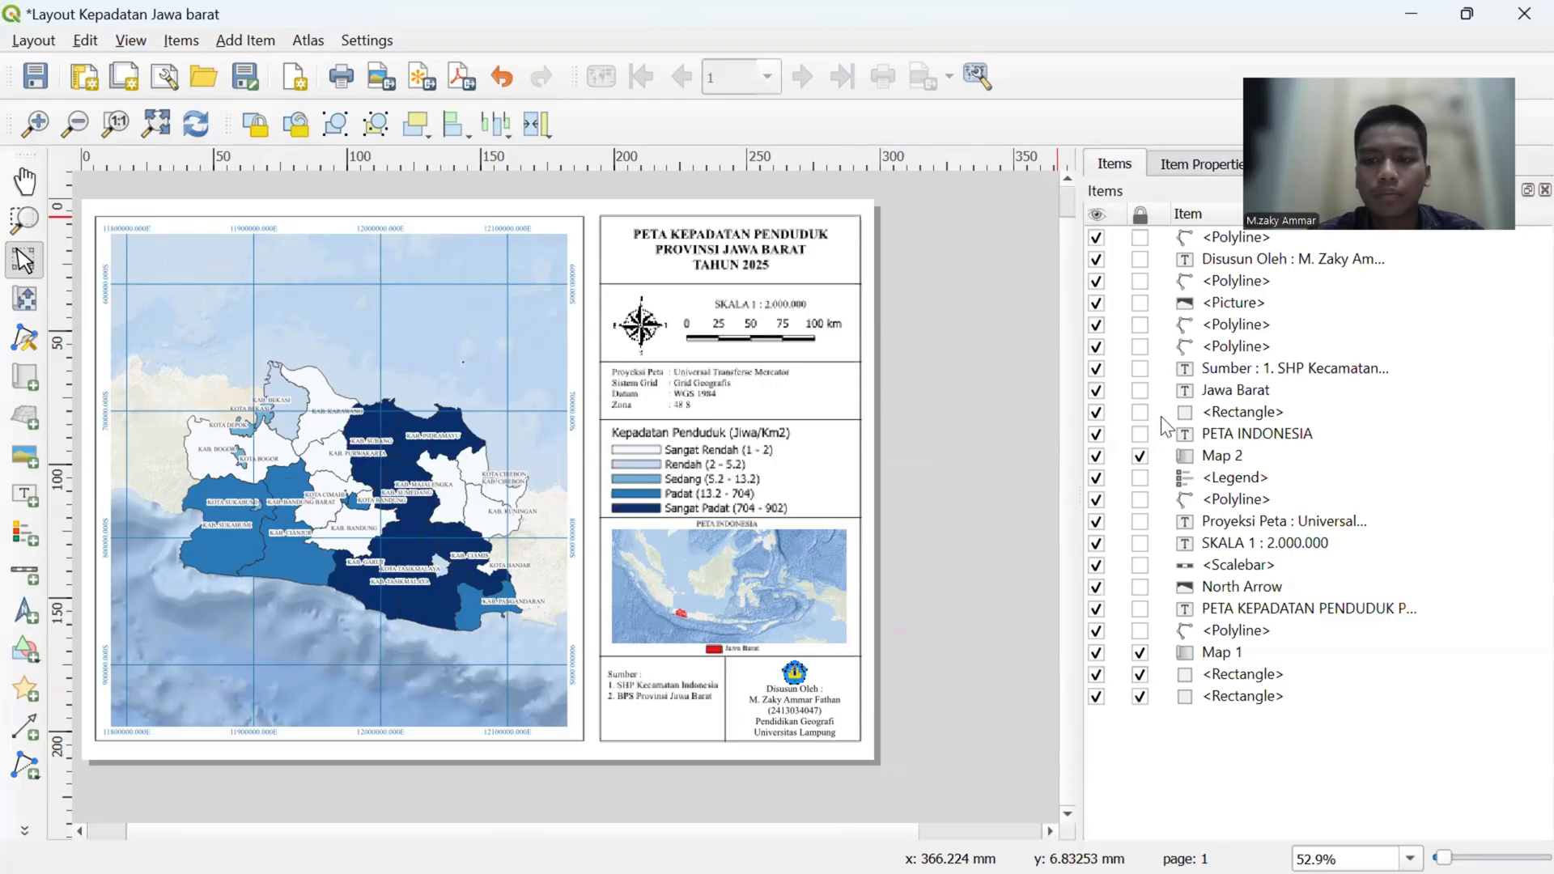
{"action": "left_click", "coordinate": [1141, 454]}
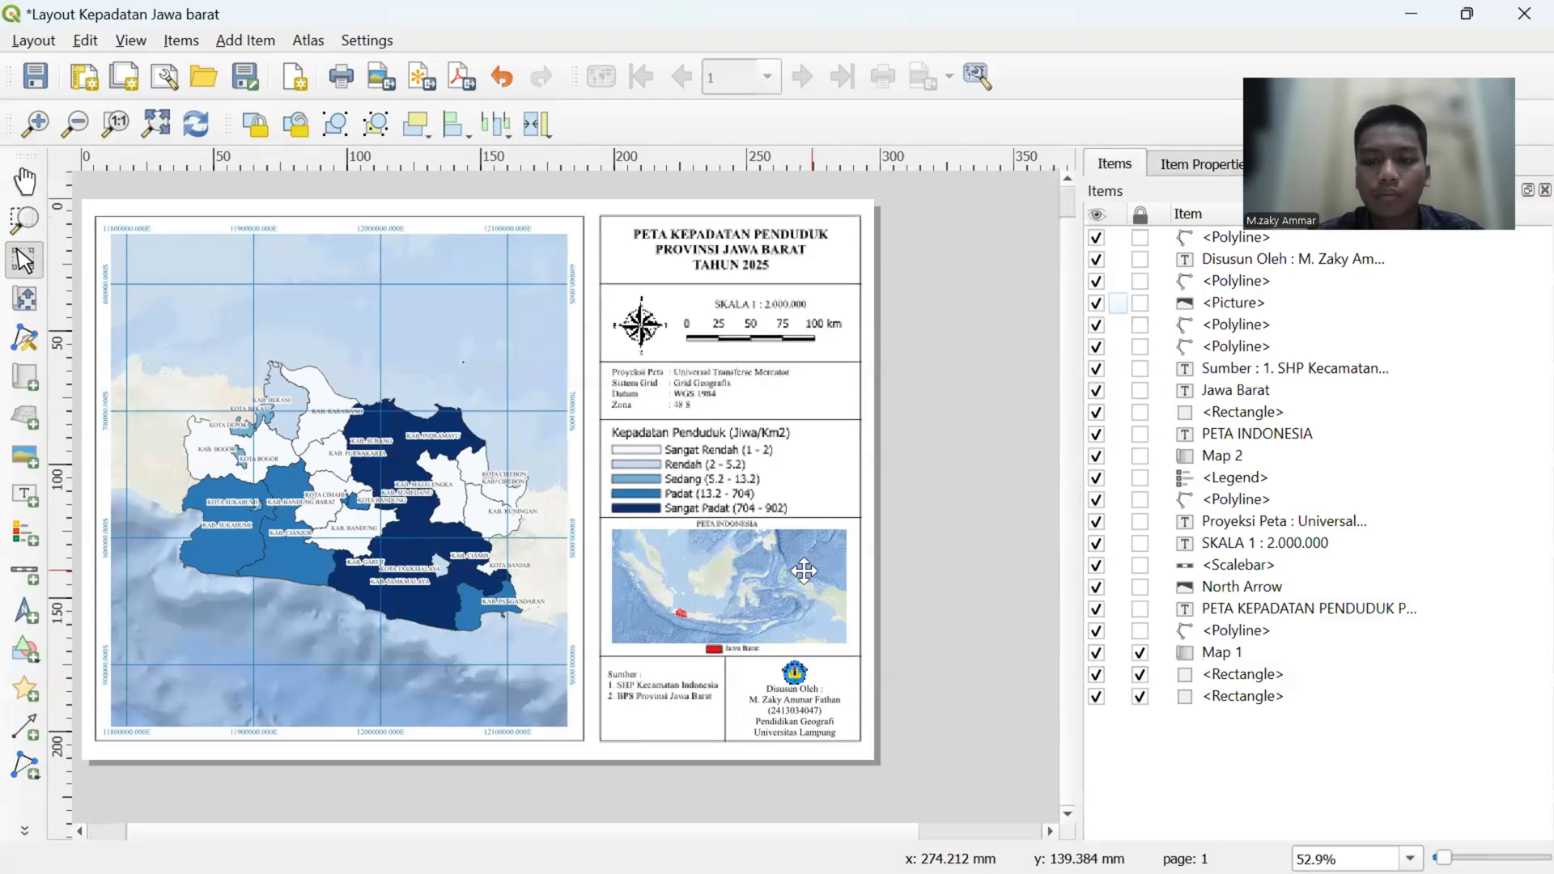
{"action": "left_click", "coordinate": [1202, 159]}
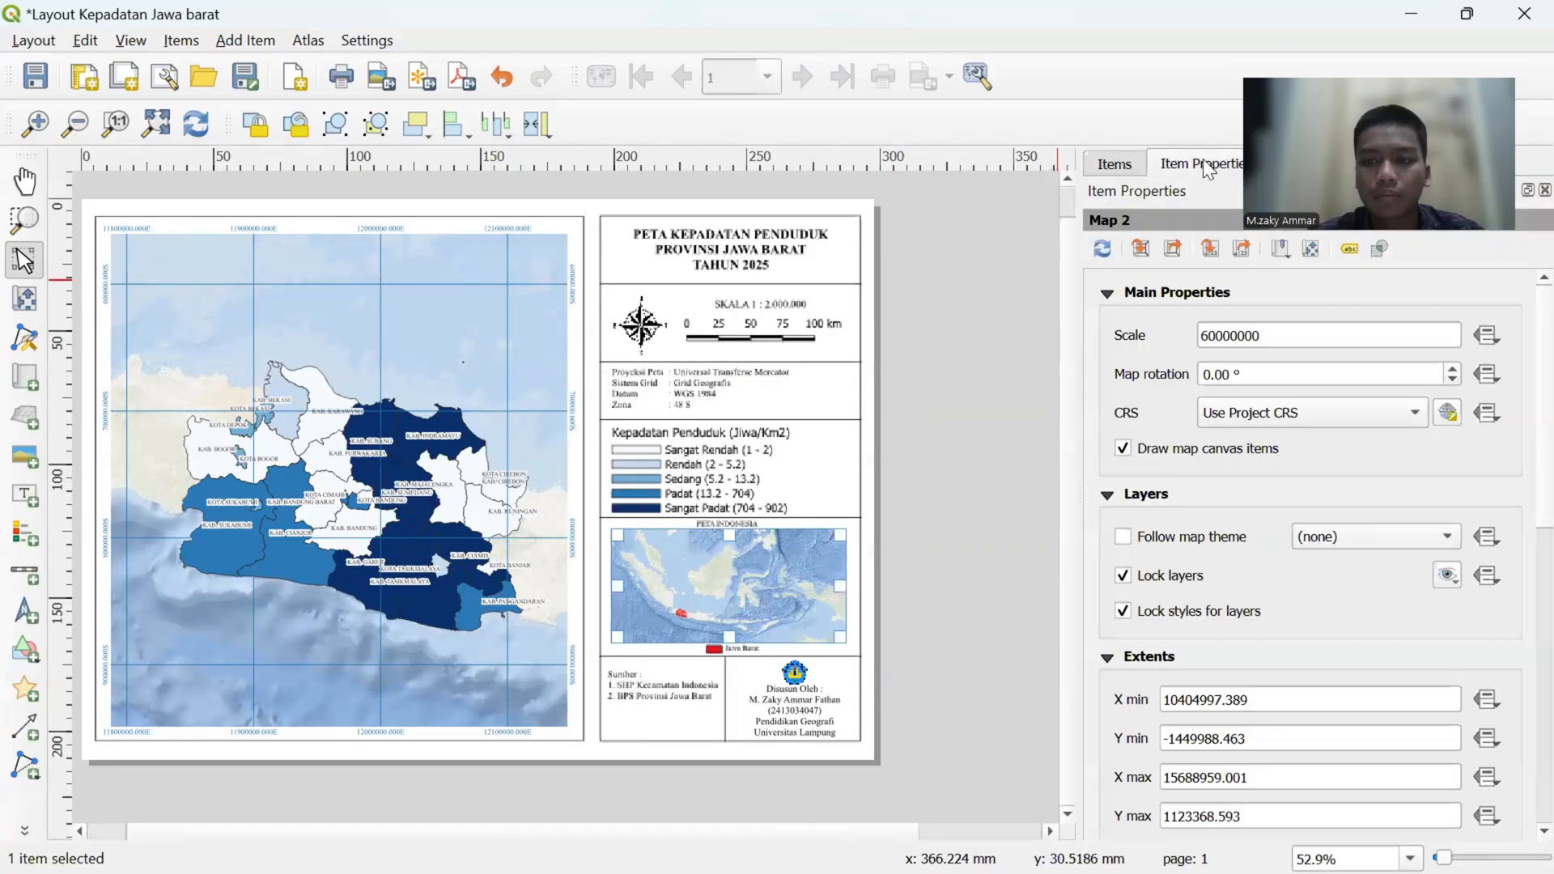
{"action": "left_click", "coordinate": [1127, 168]}
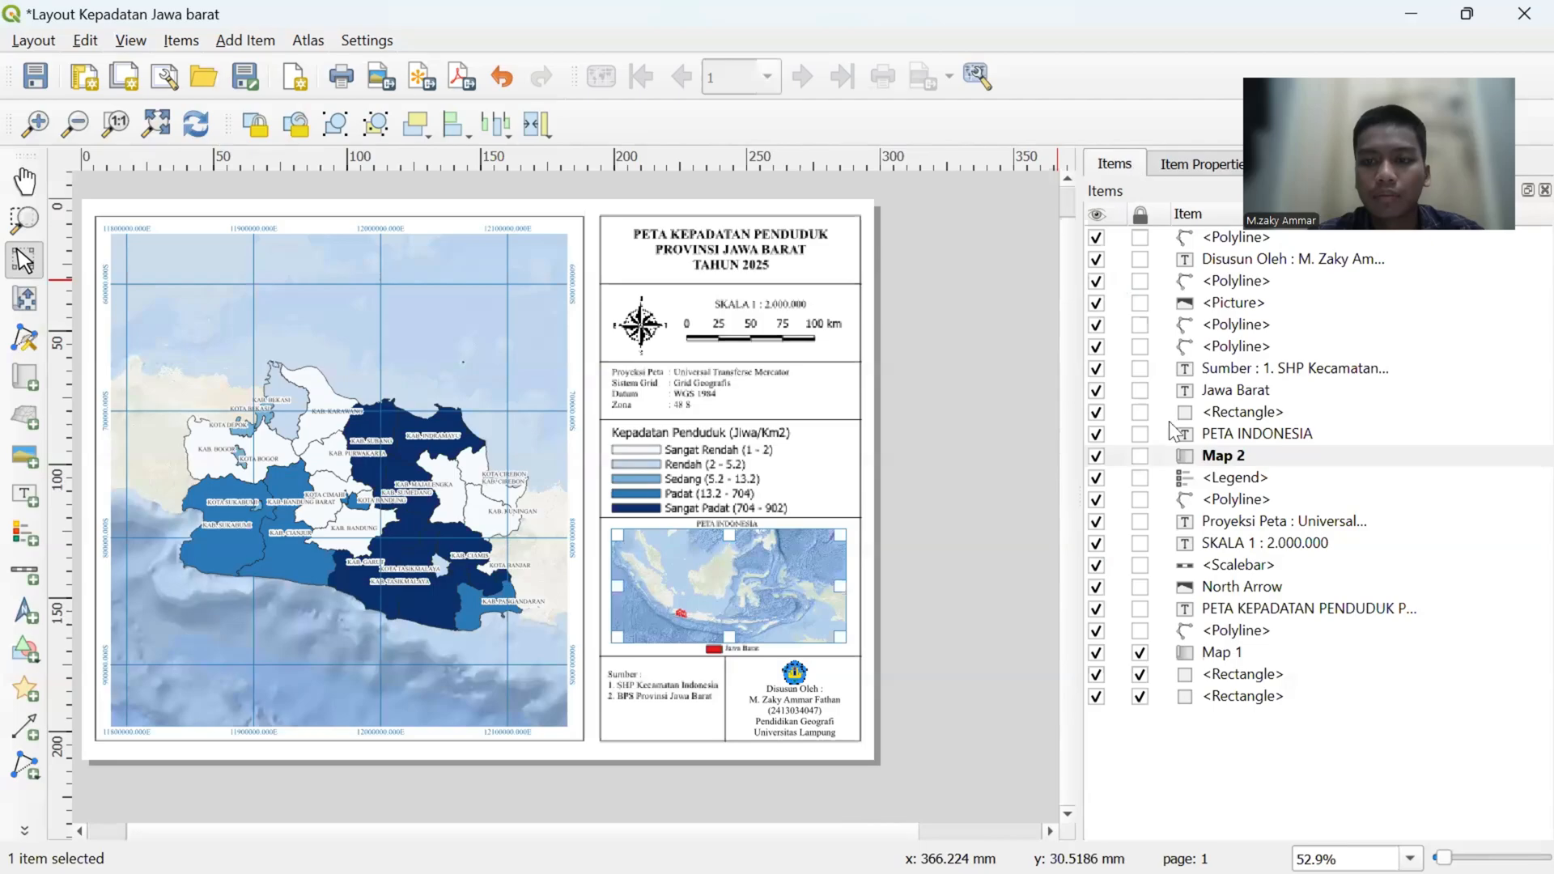
{"action": "left_click", "coordinate": [1141, 455]}
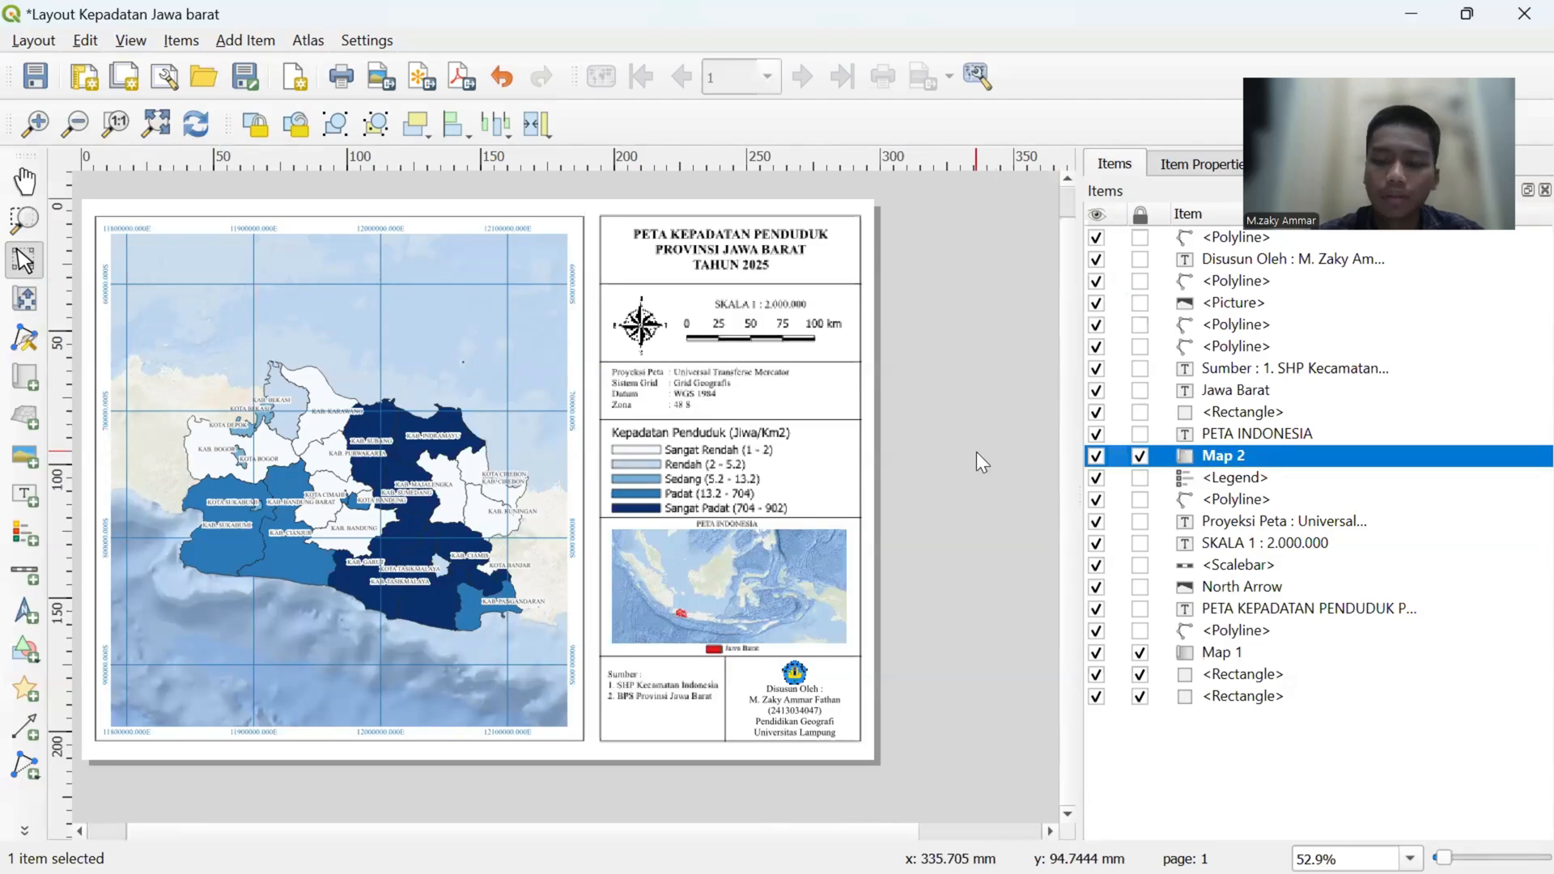
{"action": "left_click", "coordinate": [25, 182]}
{"action": "left_click_drag", "start_coordinate": [779, 413], "coordinate": [827, 423]}
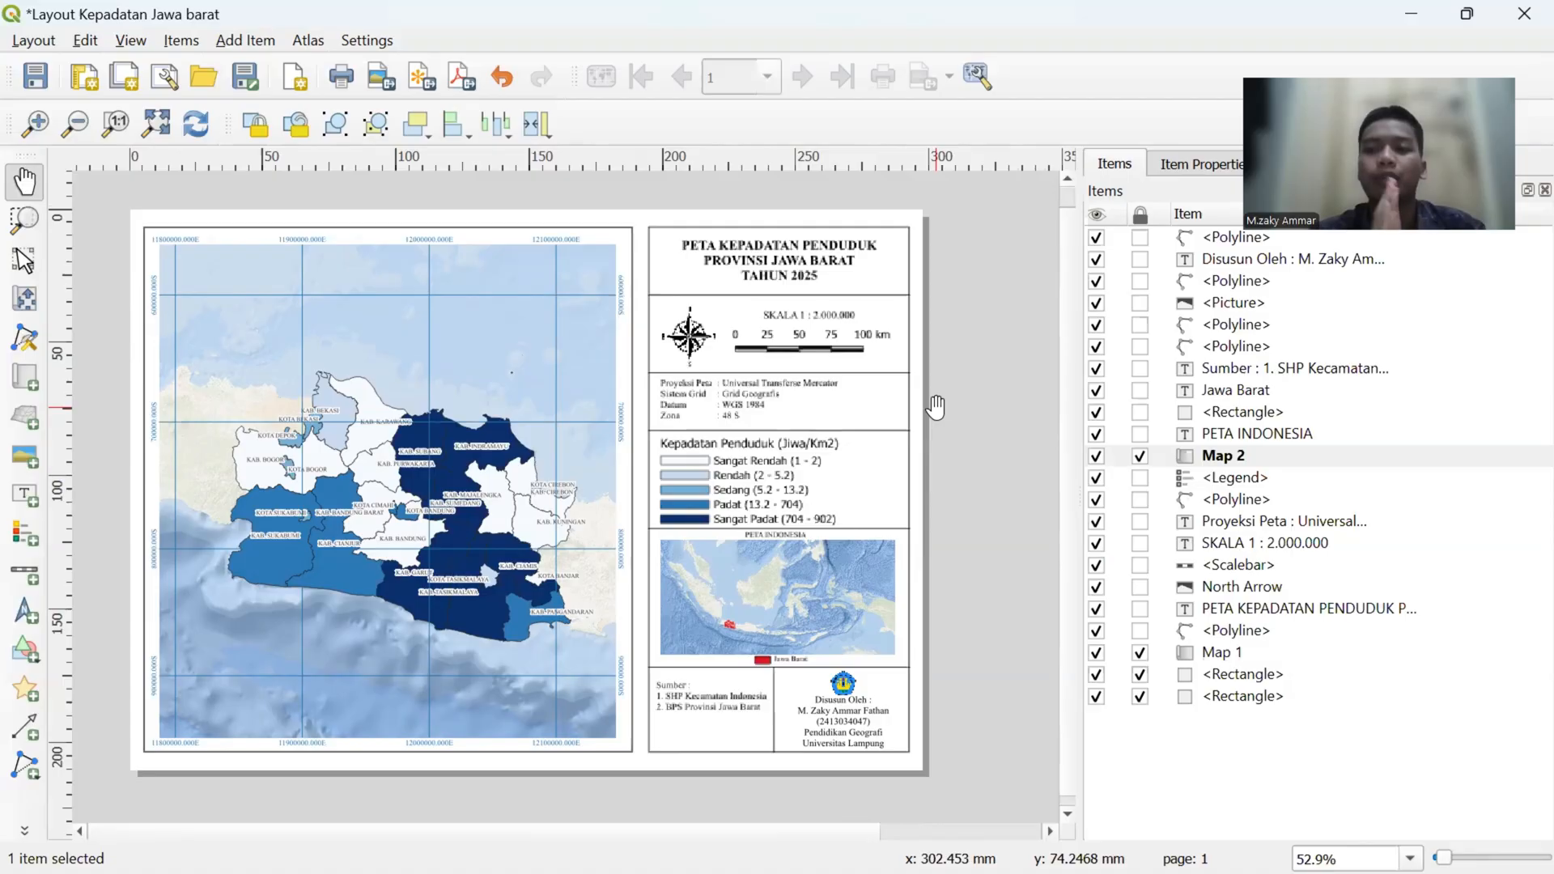
{"action": "key", "text": "super+Tab"}
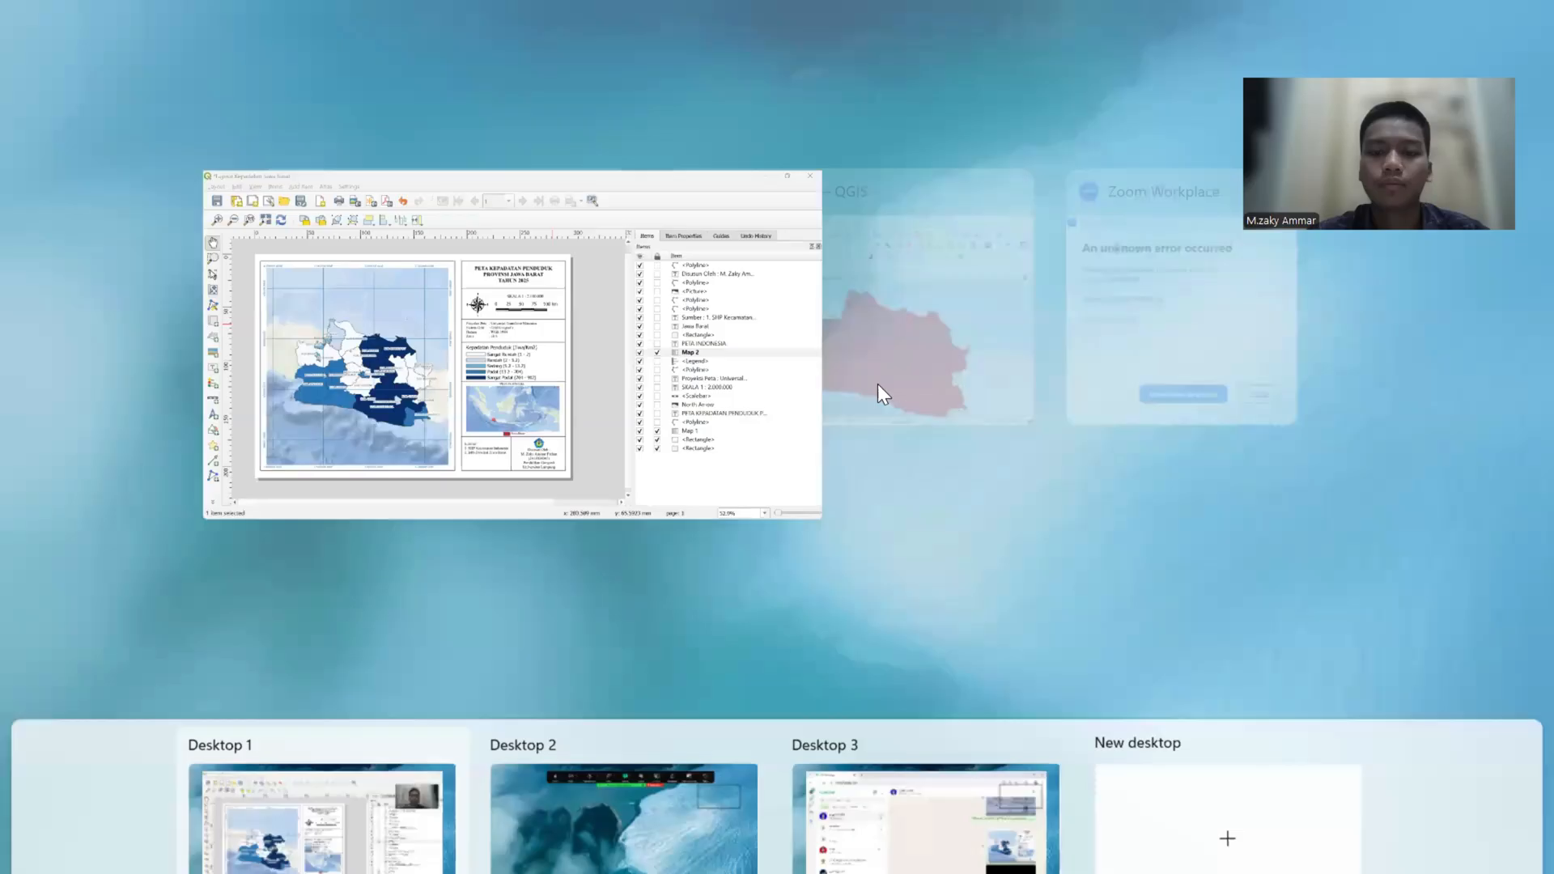
{"action": "left_click", "coordinate": [558, 364]}
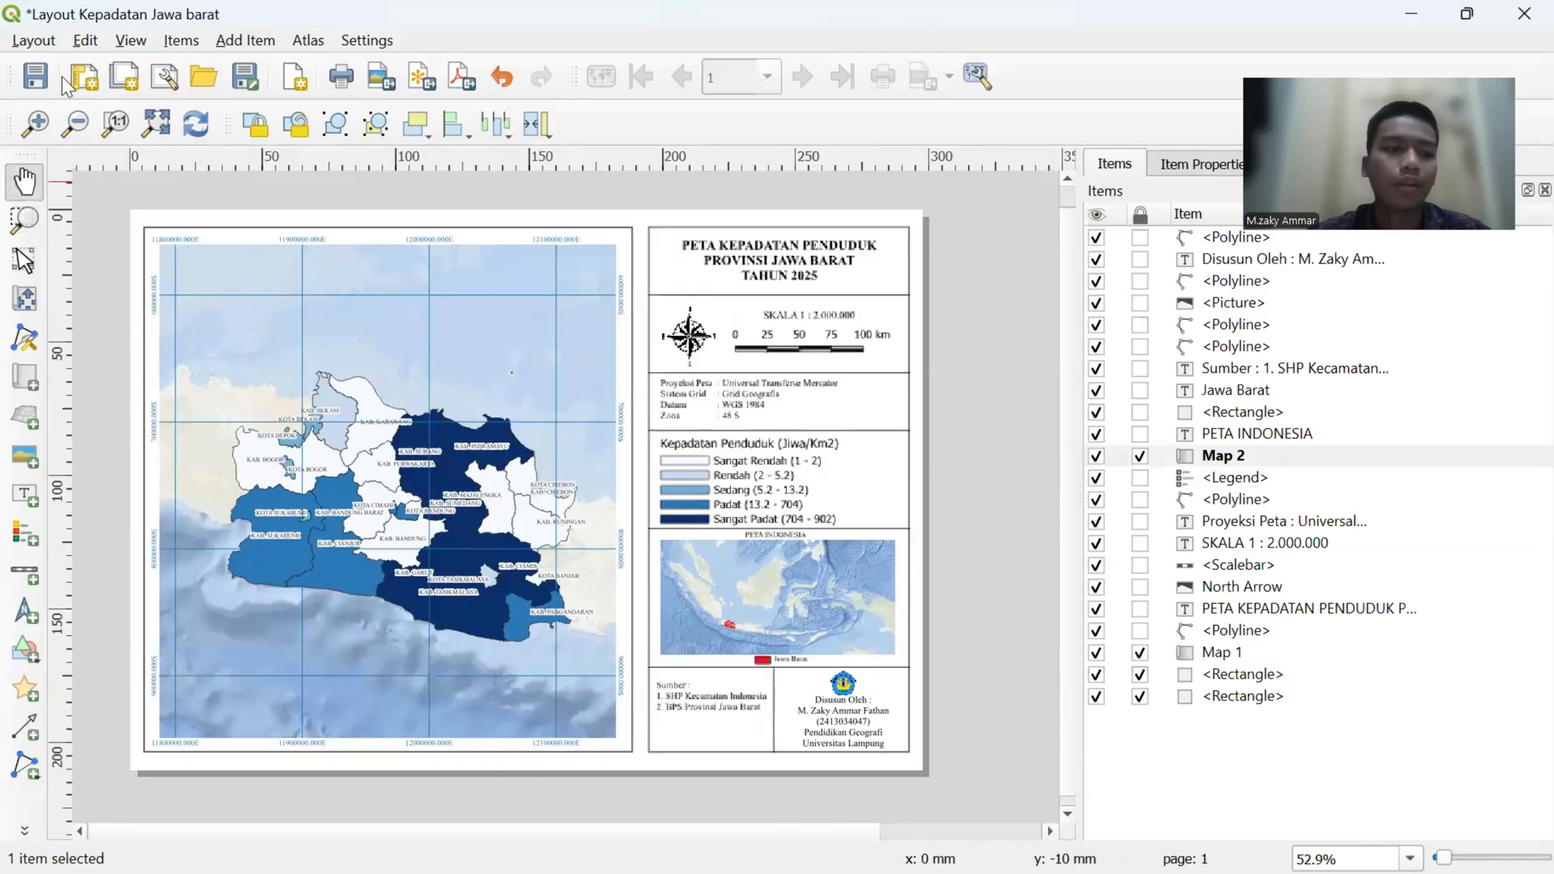
- Start exporting the layout as an image and choose the Pictures folder as the destination
{"action": "left_click", "coordinate": [39, 42]}
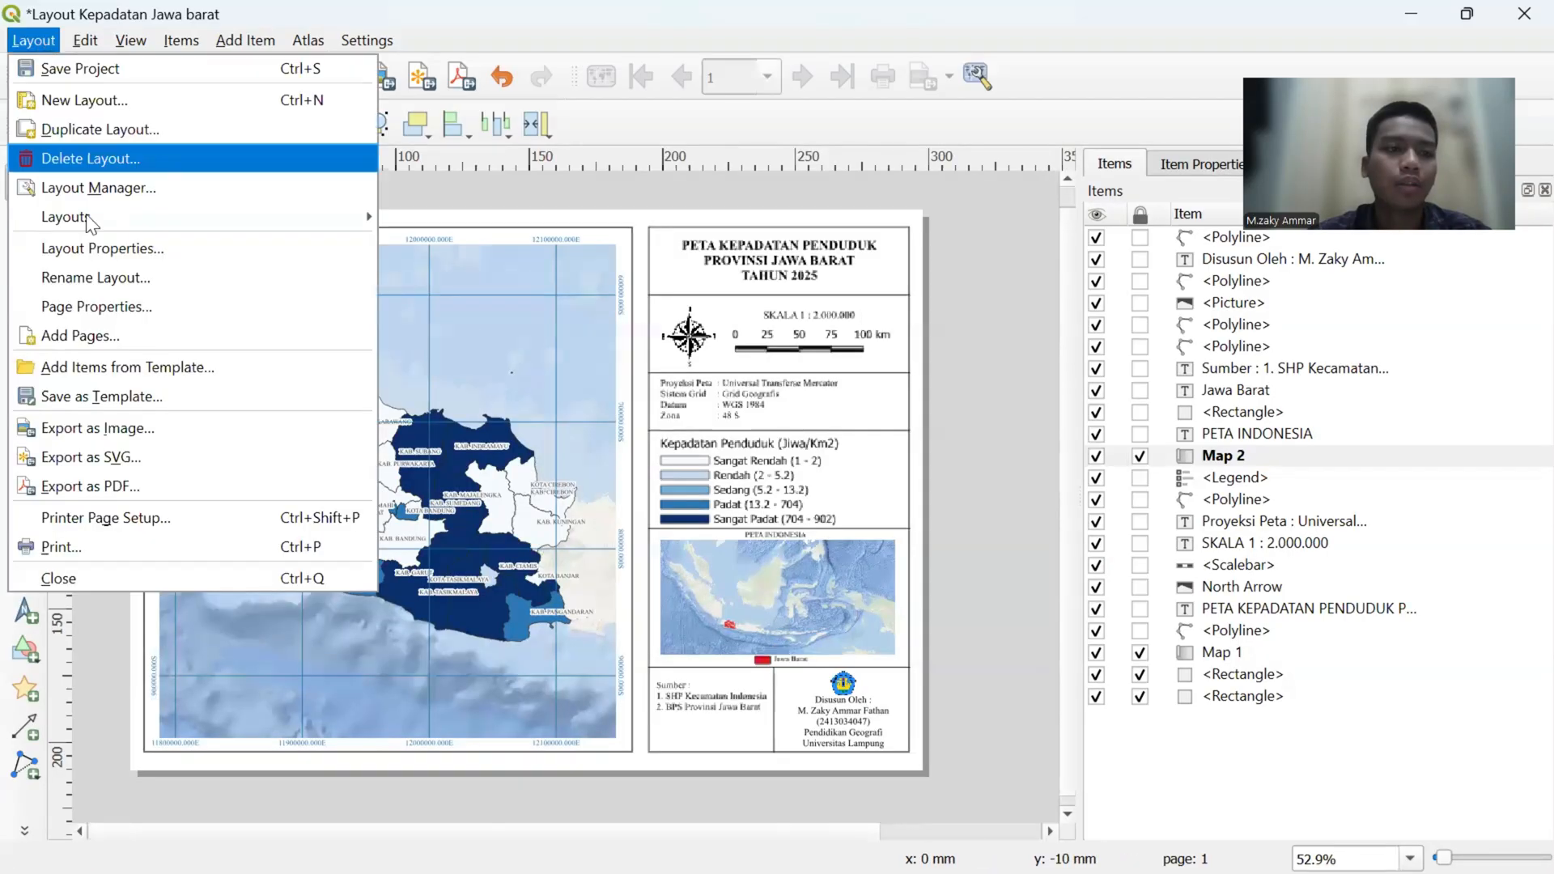
{"action": "left_click", "coordinate": [143, 437]}
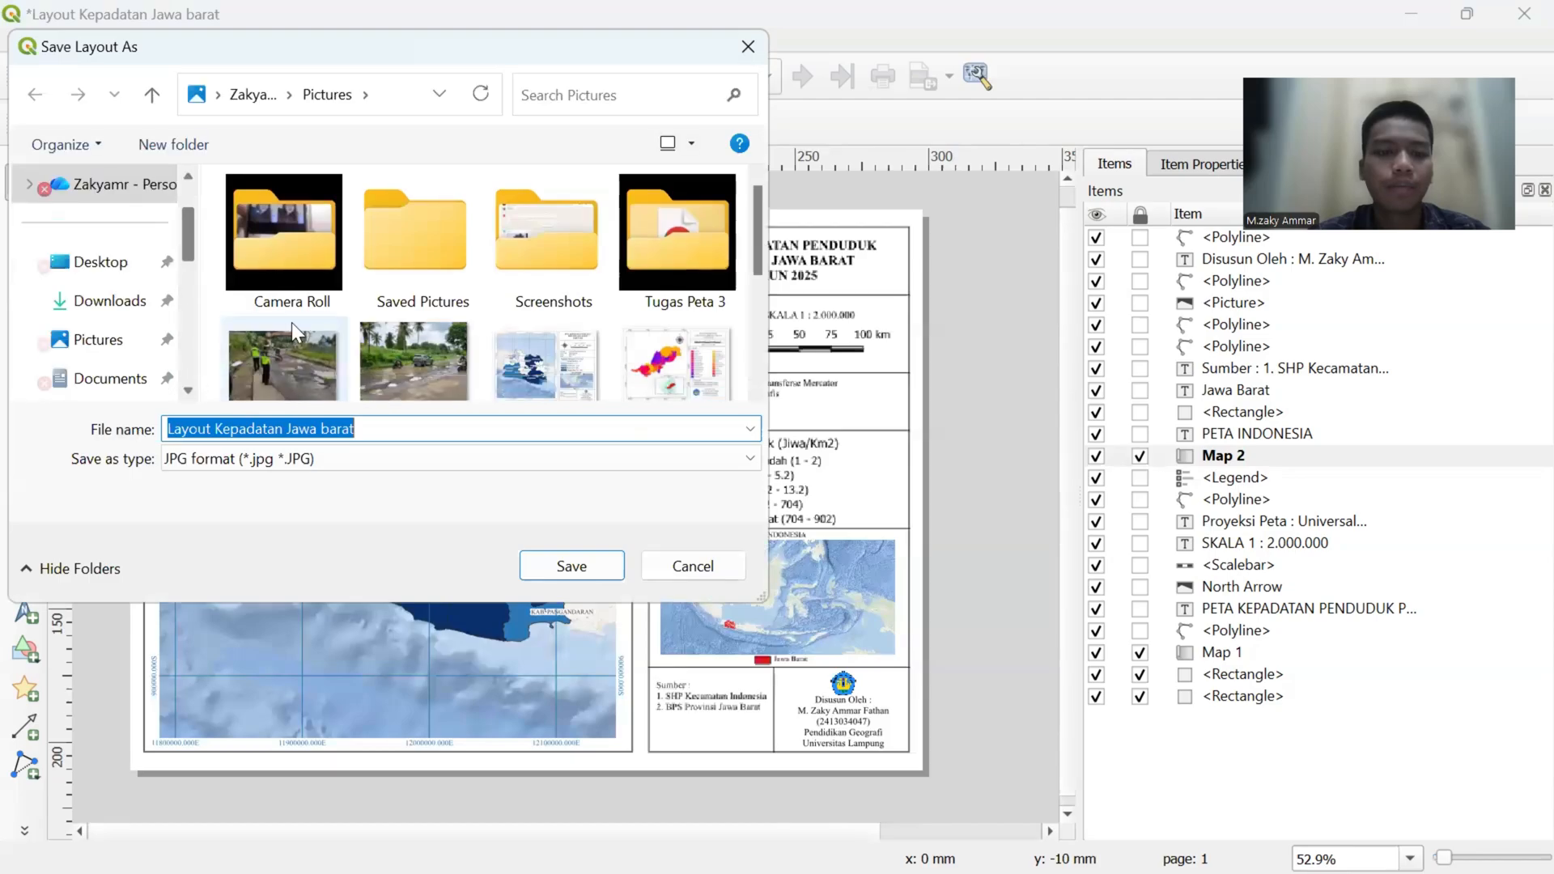
{"action": "scroll", "coordinate": [360, 345], "scroll_direction": "down", "scroll_amount": 1}
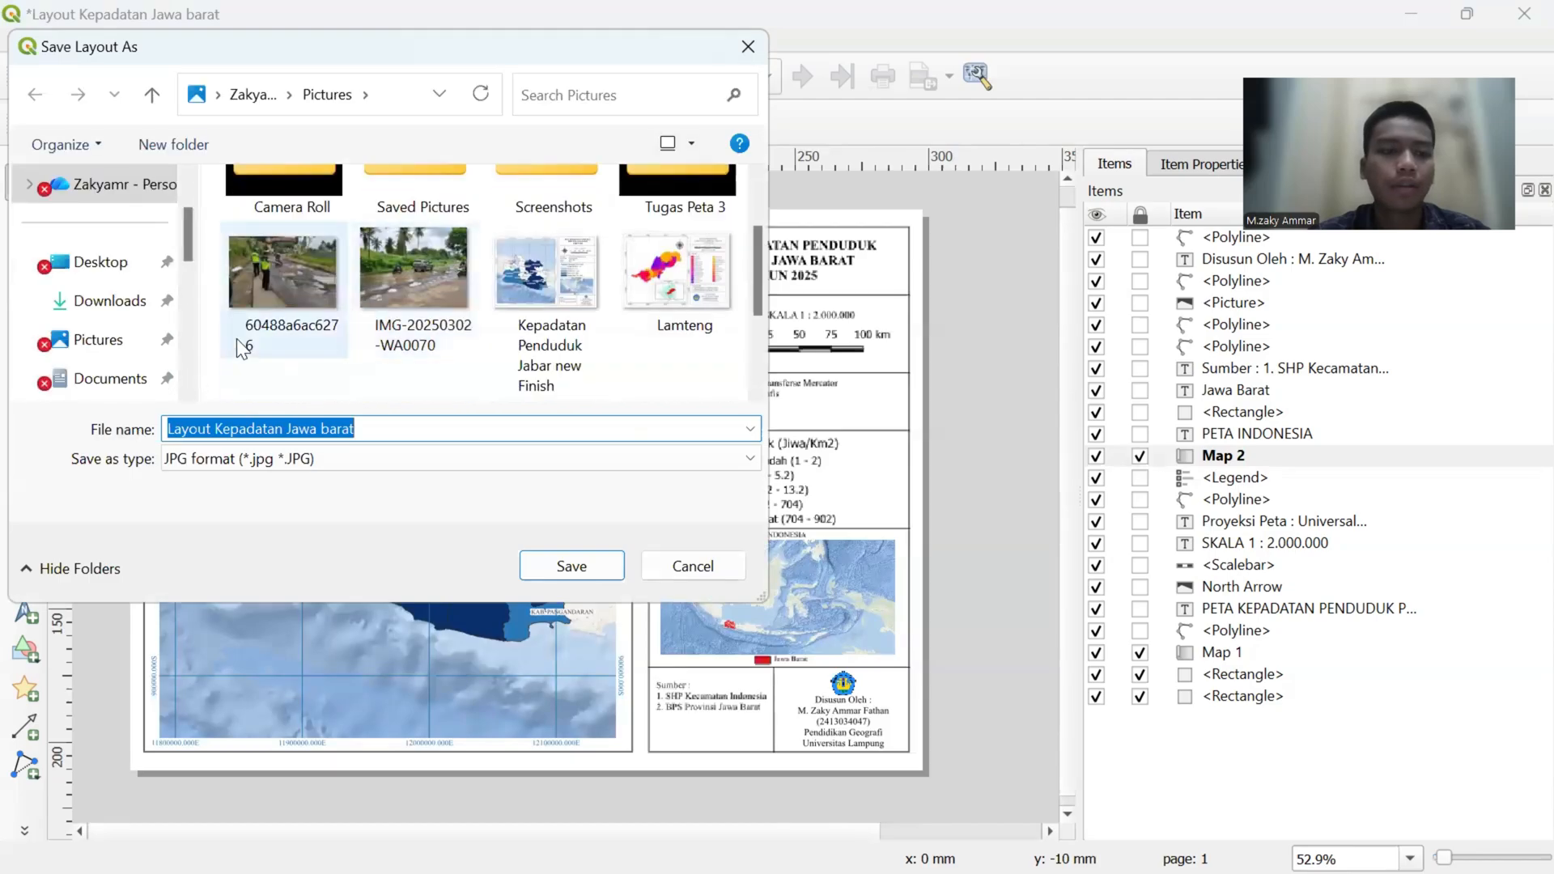
{"action": "left_click", "coordinate": [114, 352]}
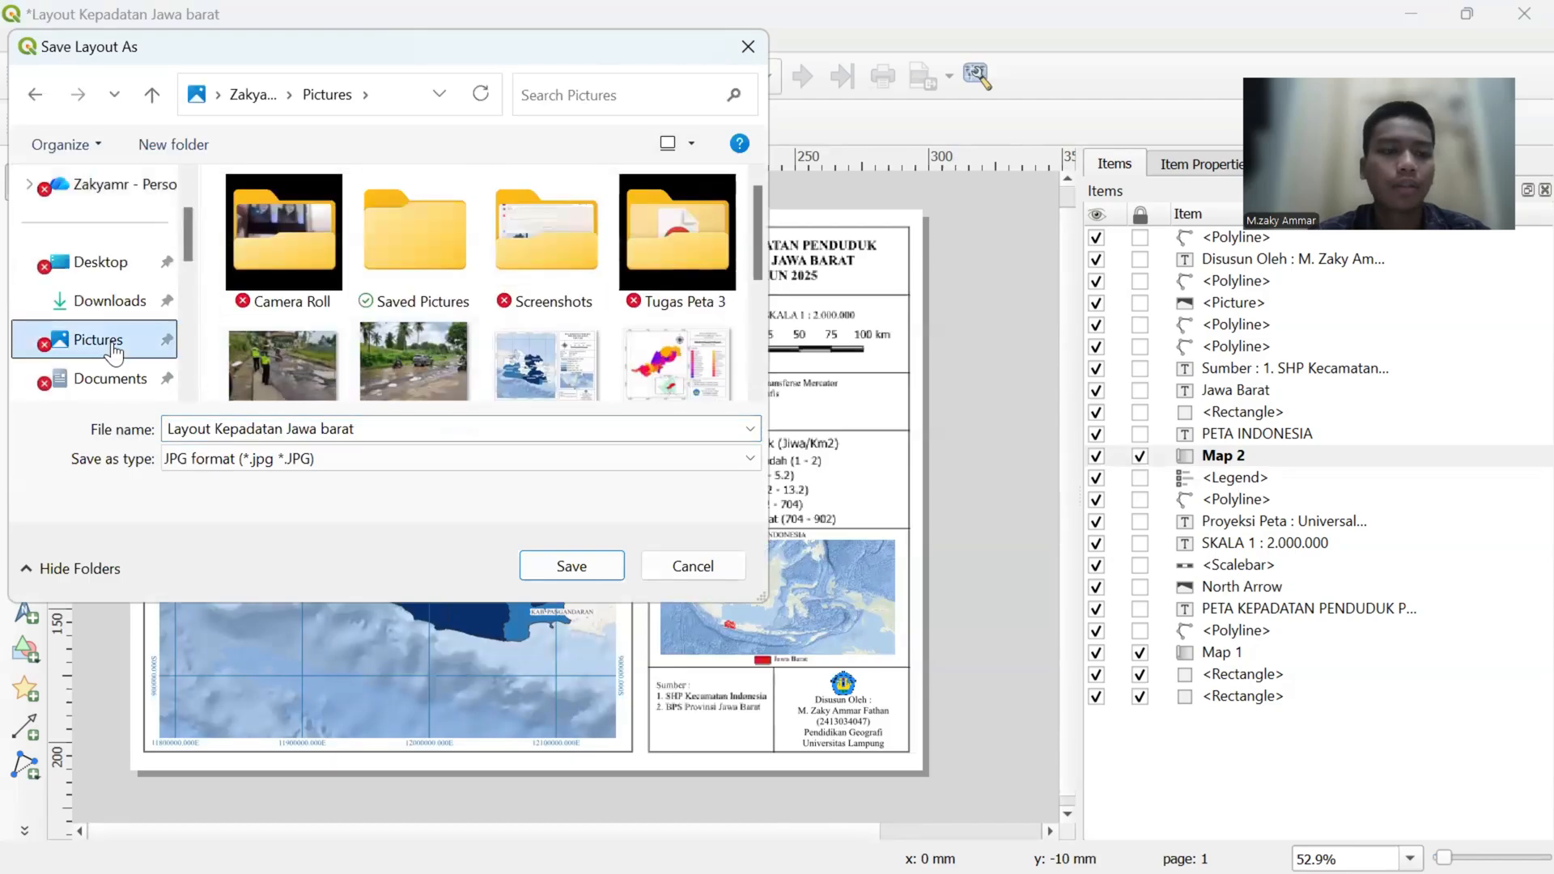
- Name the exported image Peta Kepadatan Penduduk Jawa Barat and save it in JPG format
{"action": "triple_click", "coordinate": [370, 429]}
{"action": "key", "text": "BackSpace"}
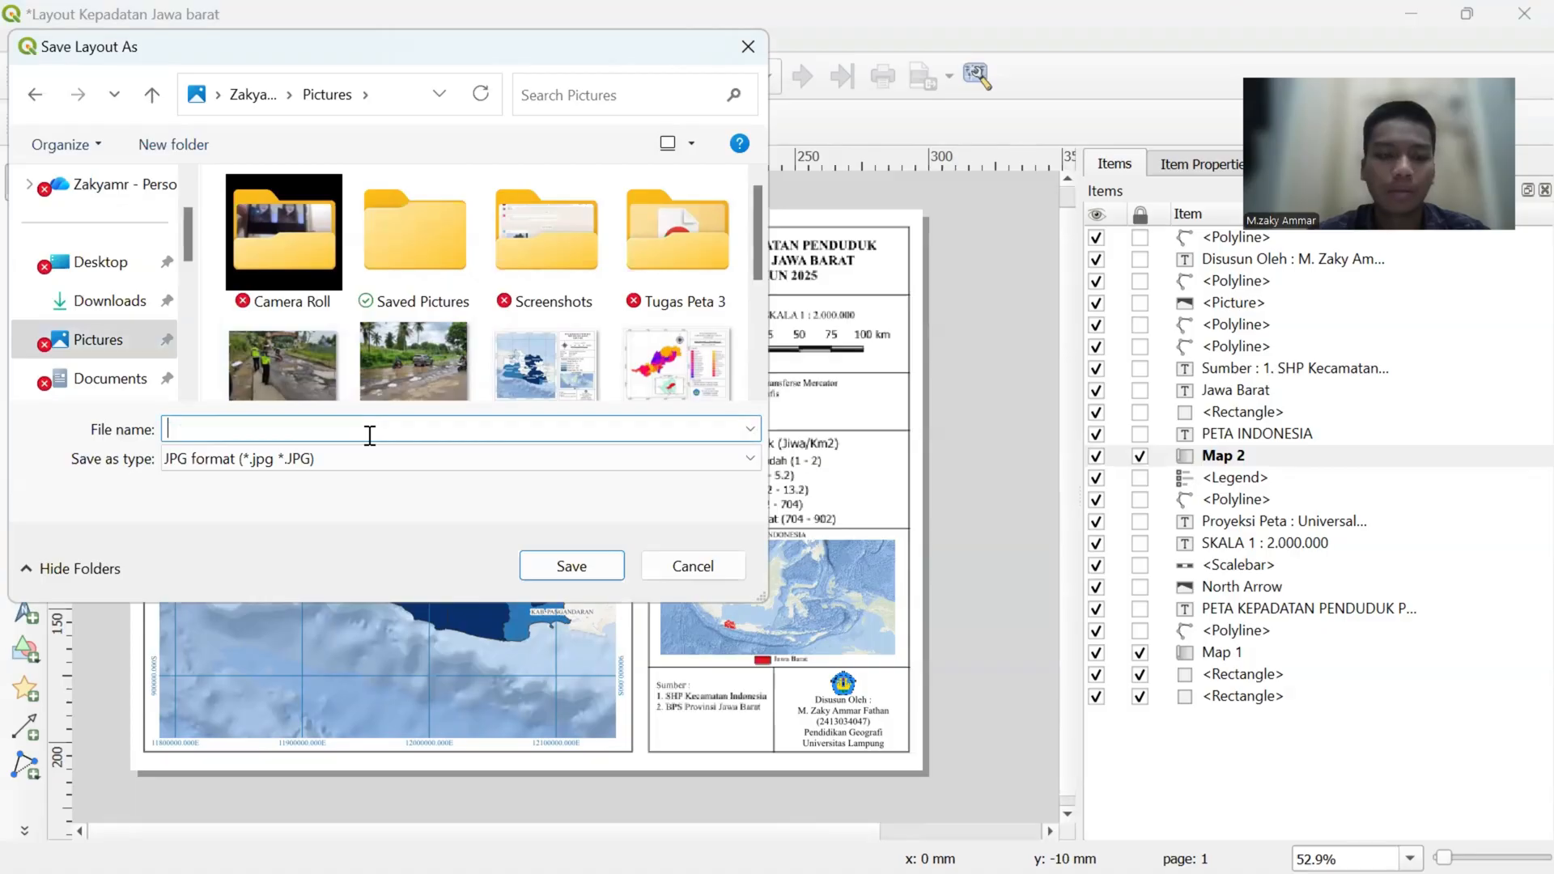
{"action": "type", "text": "Peta K"}
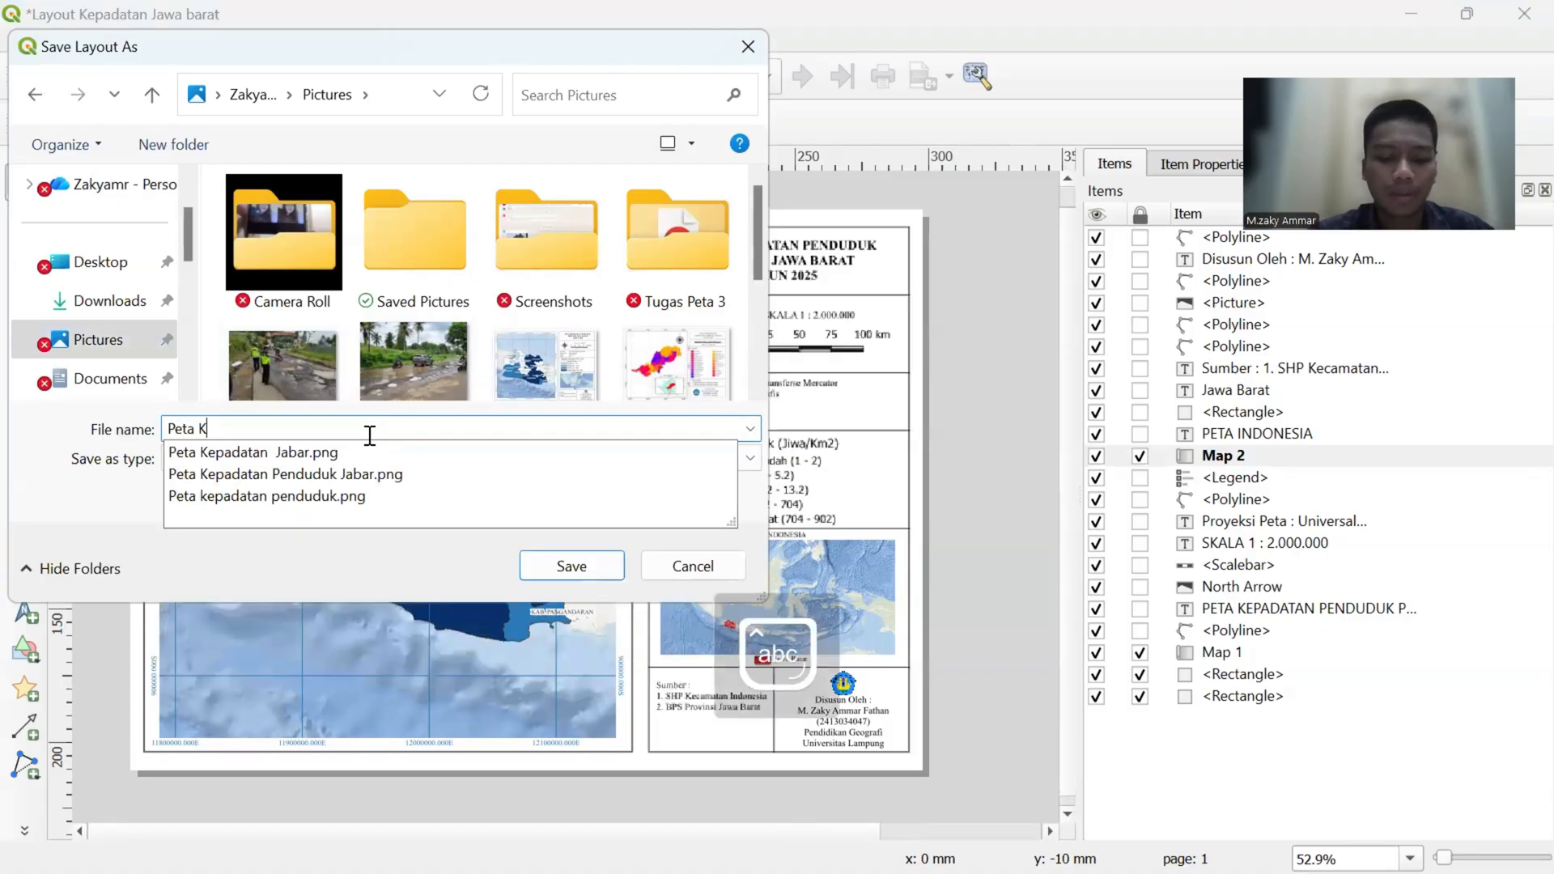
{"action": "type", "text": "epadatan P"}
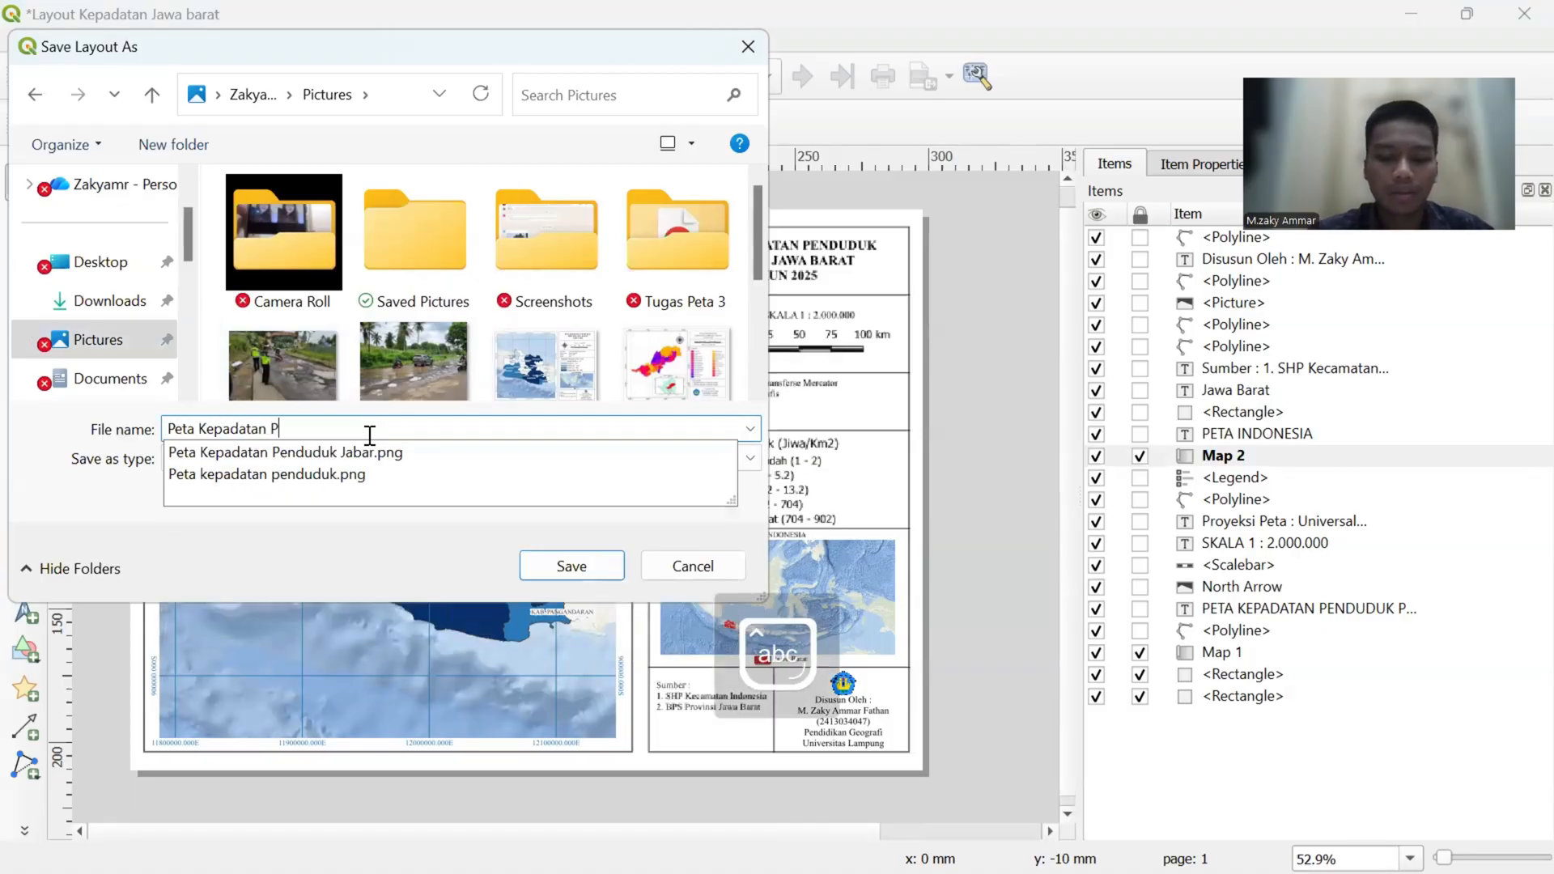
{"action": "type", "text": "endudu"}
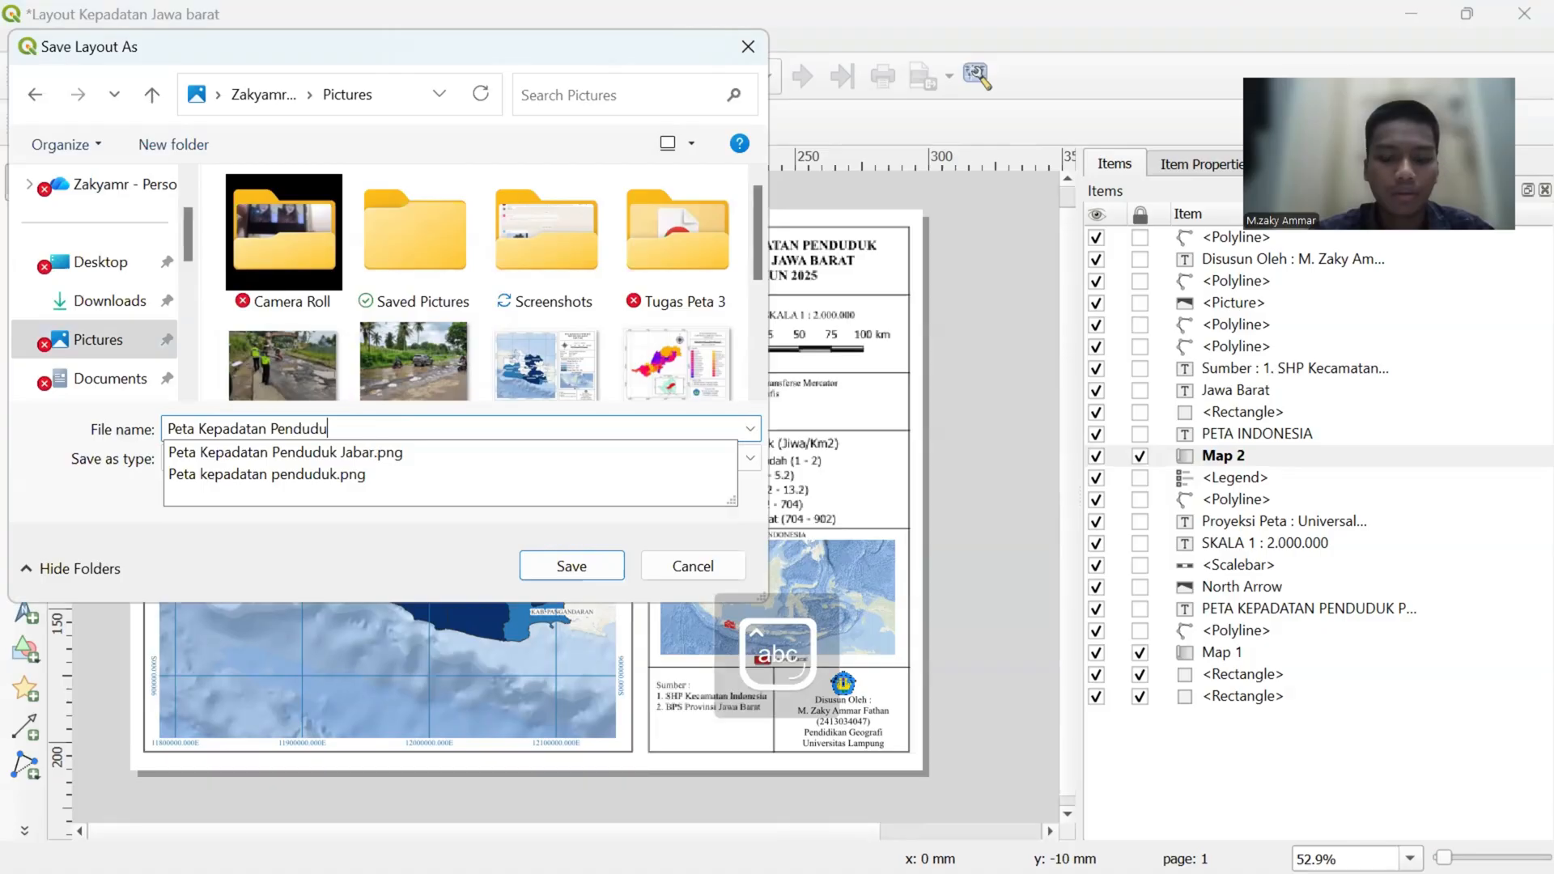
{"action": "type", "text": "k Jawa"}
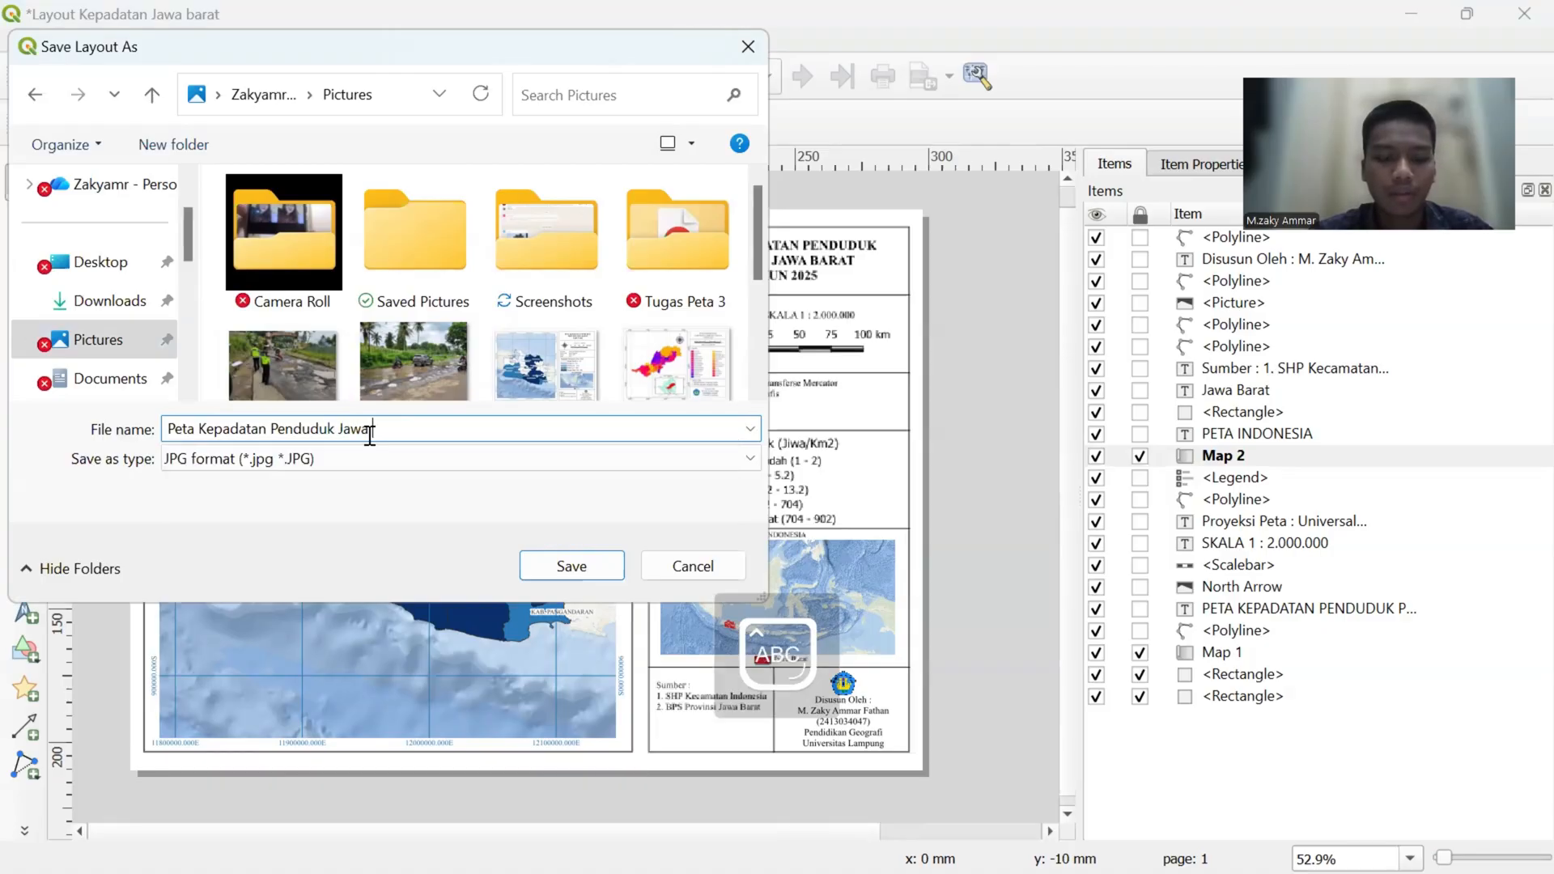
{"action": "type", "text": " Barat"}
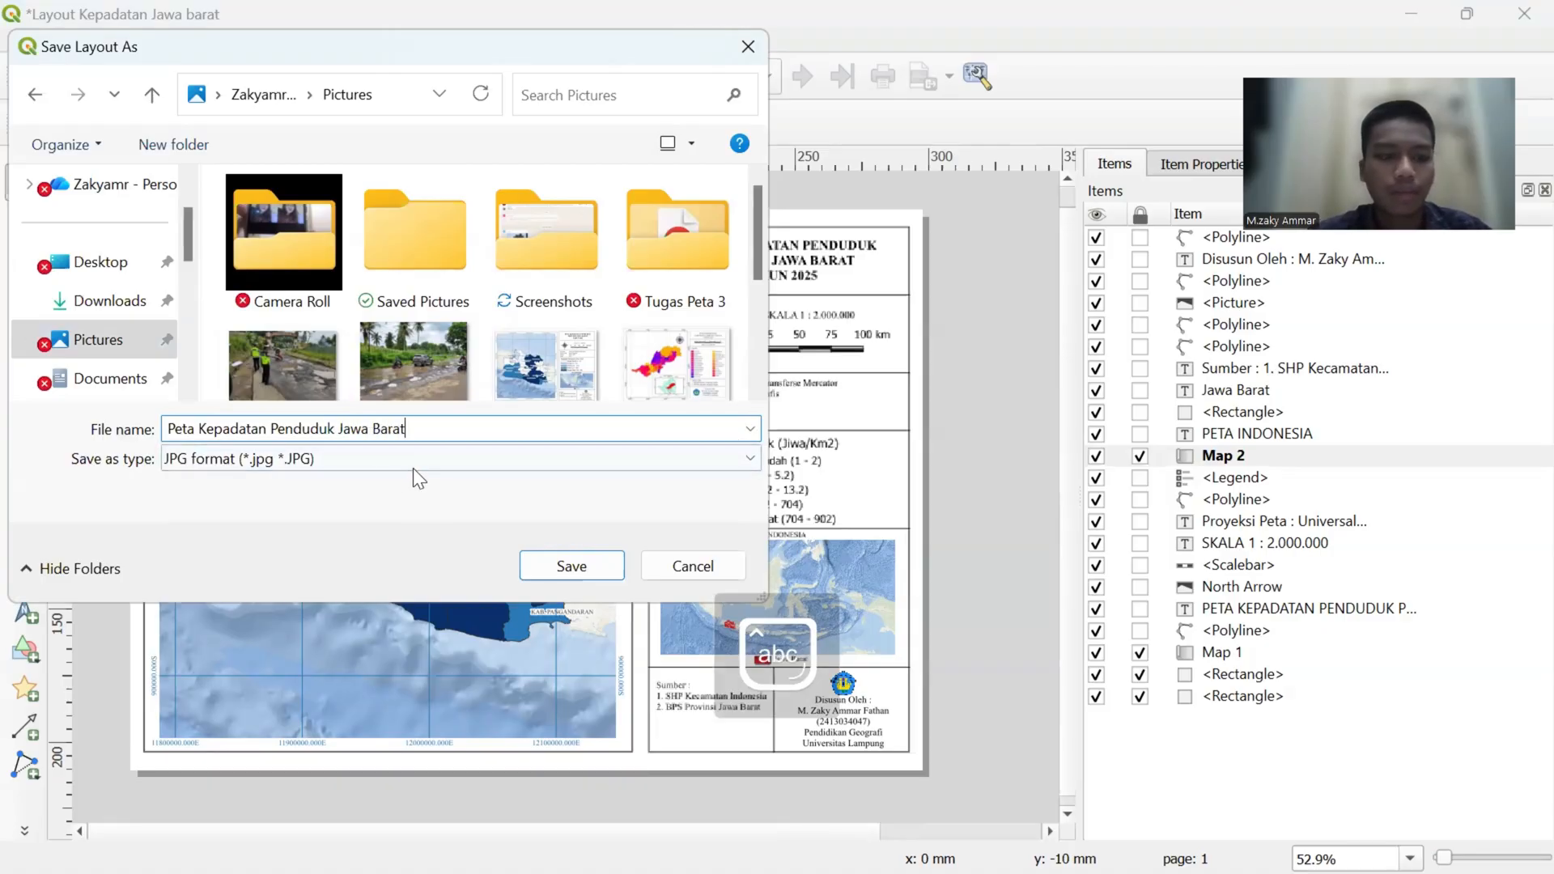
{"action": "left_click", "coordinate": [412, 467]}
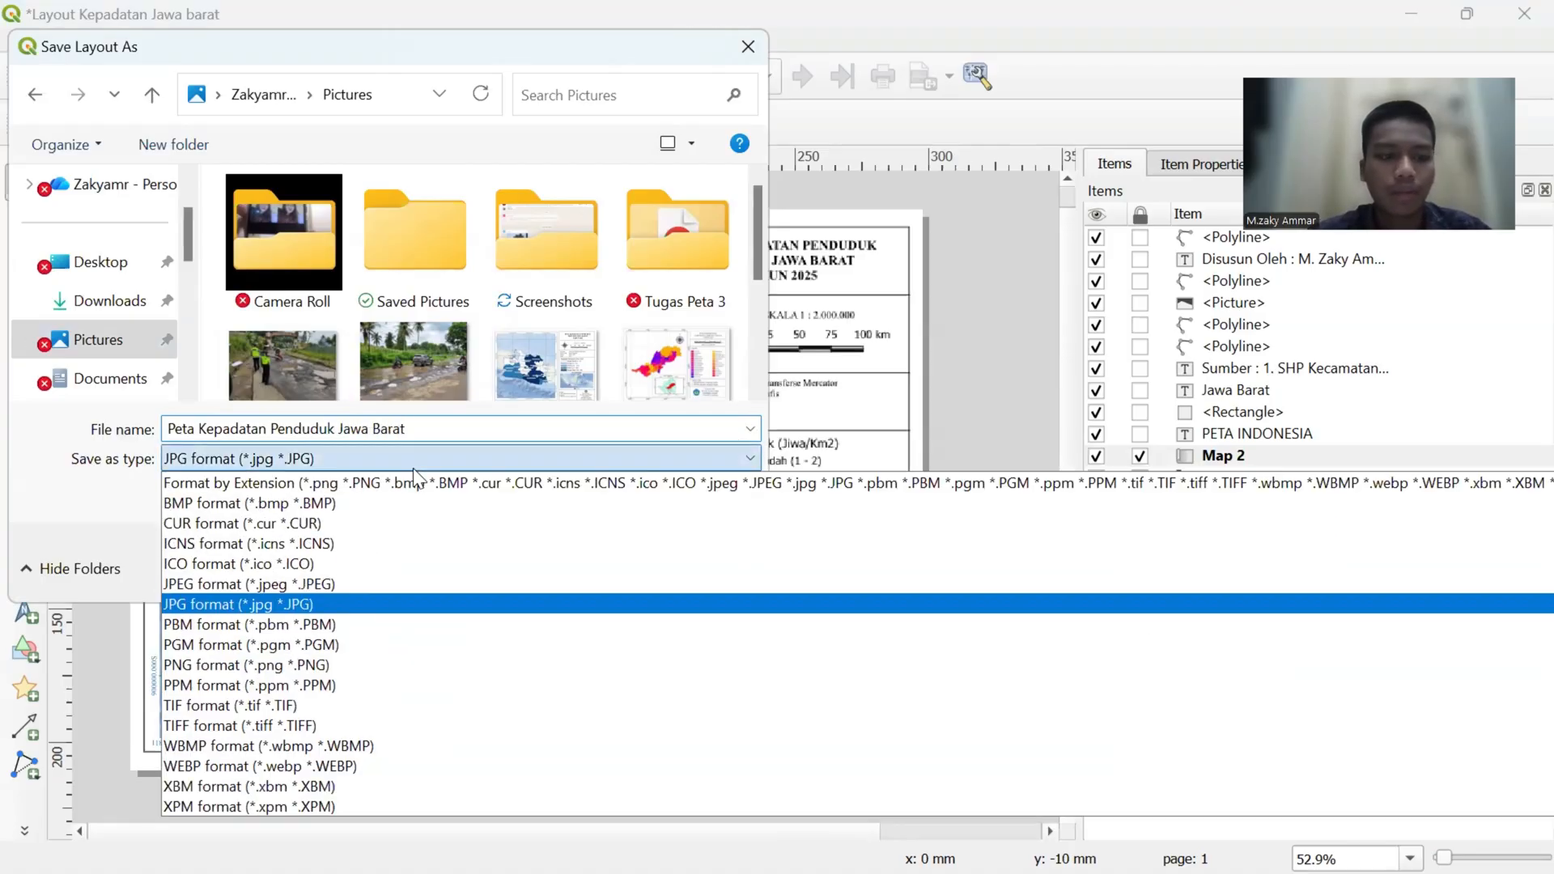
{"action": "left_click", "coordinate": [335, 603]}
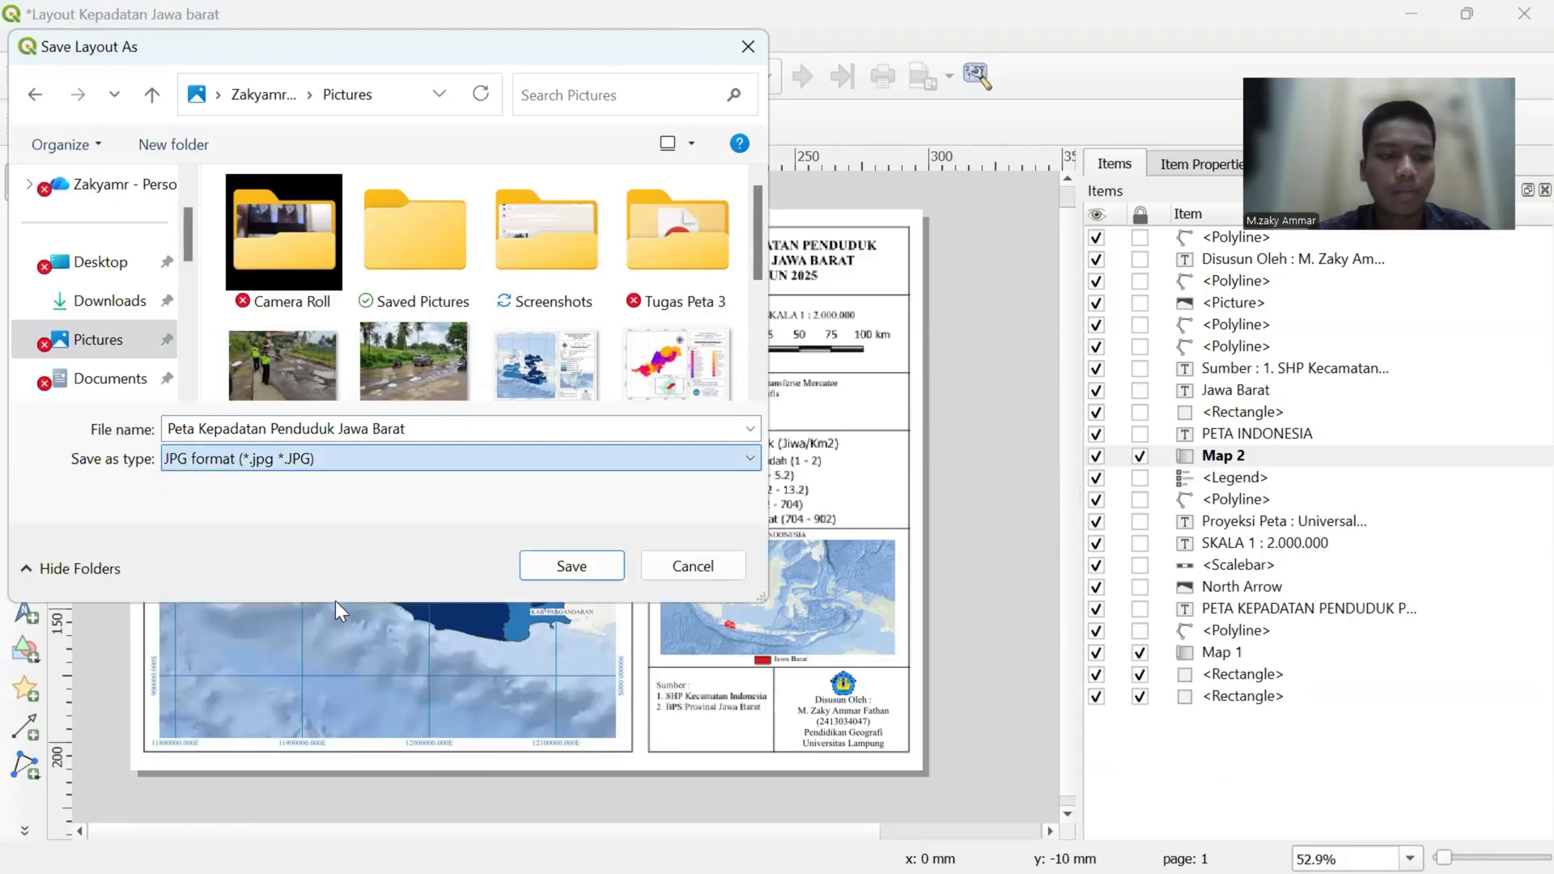
{"action": "left_click", "coordinate": [530, 570]}
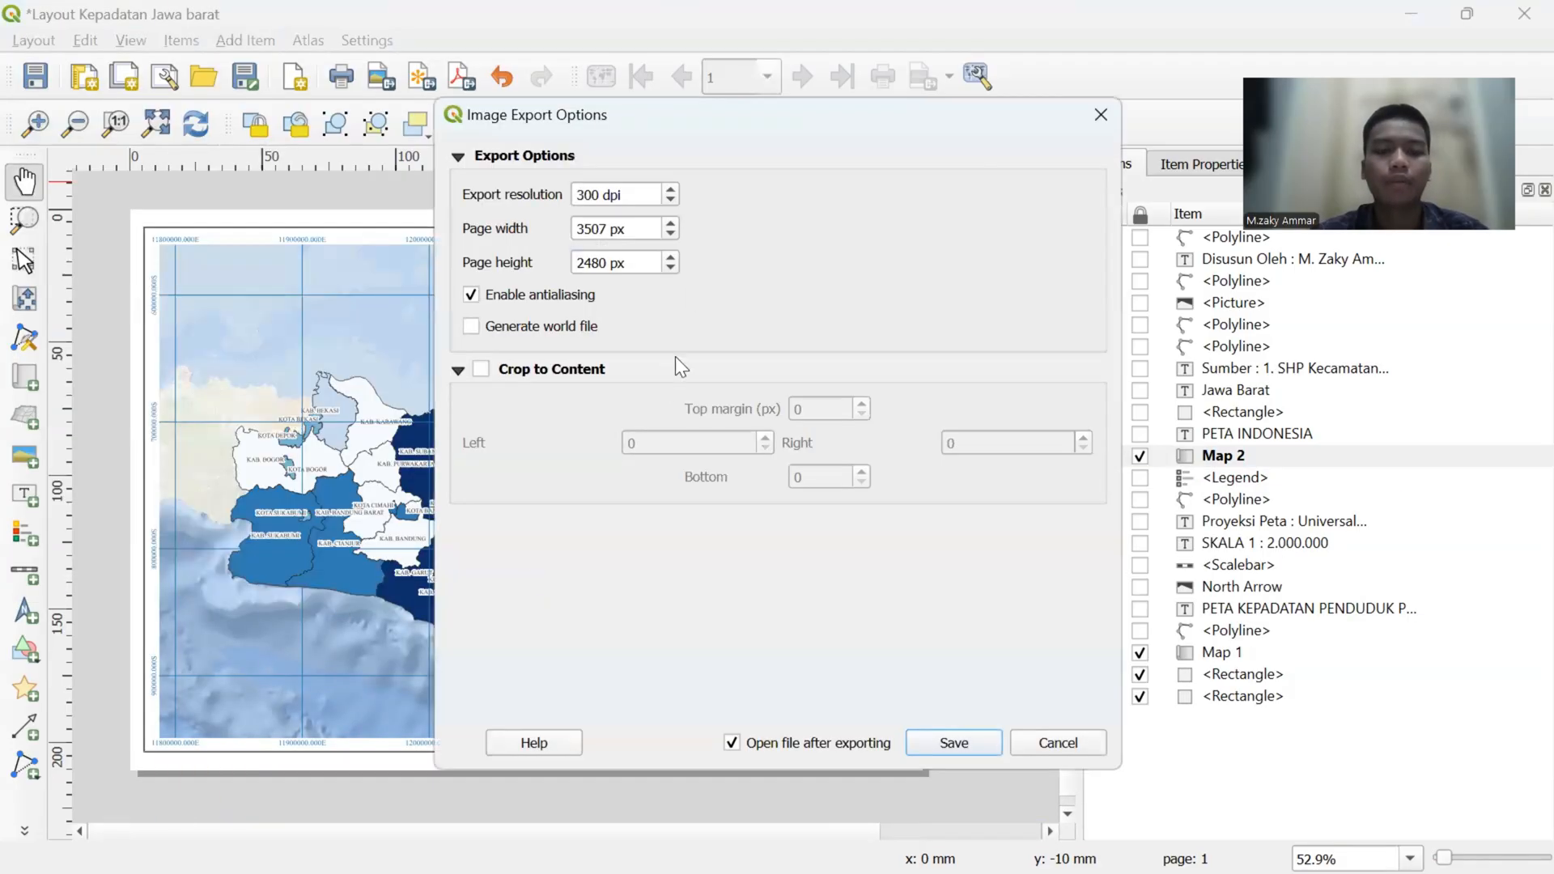
- Set the export resolution to 400 dpi and export the image
{"action": "left_click", "coordinate": [670, 194]}
{"action": "left_click", "coordinate": [599, 196]}
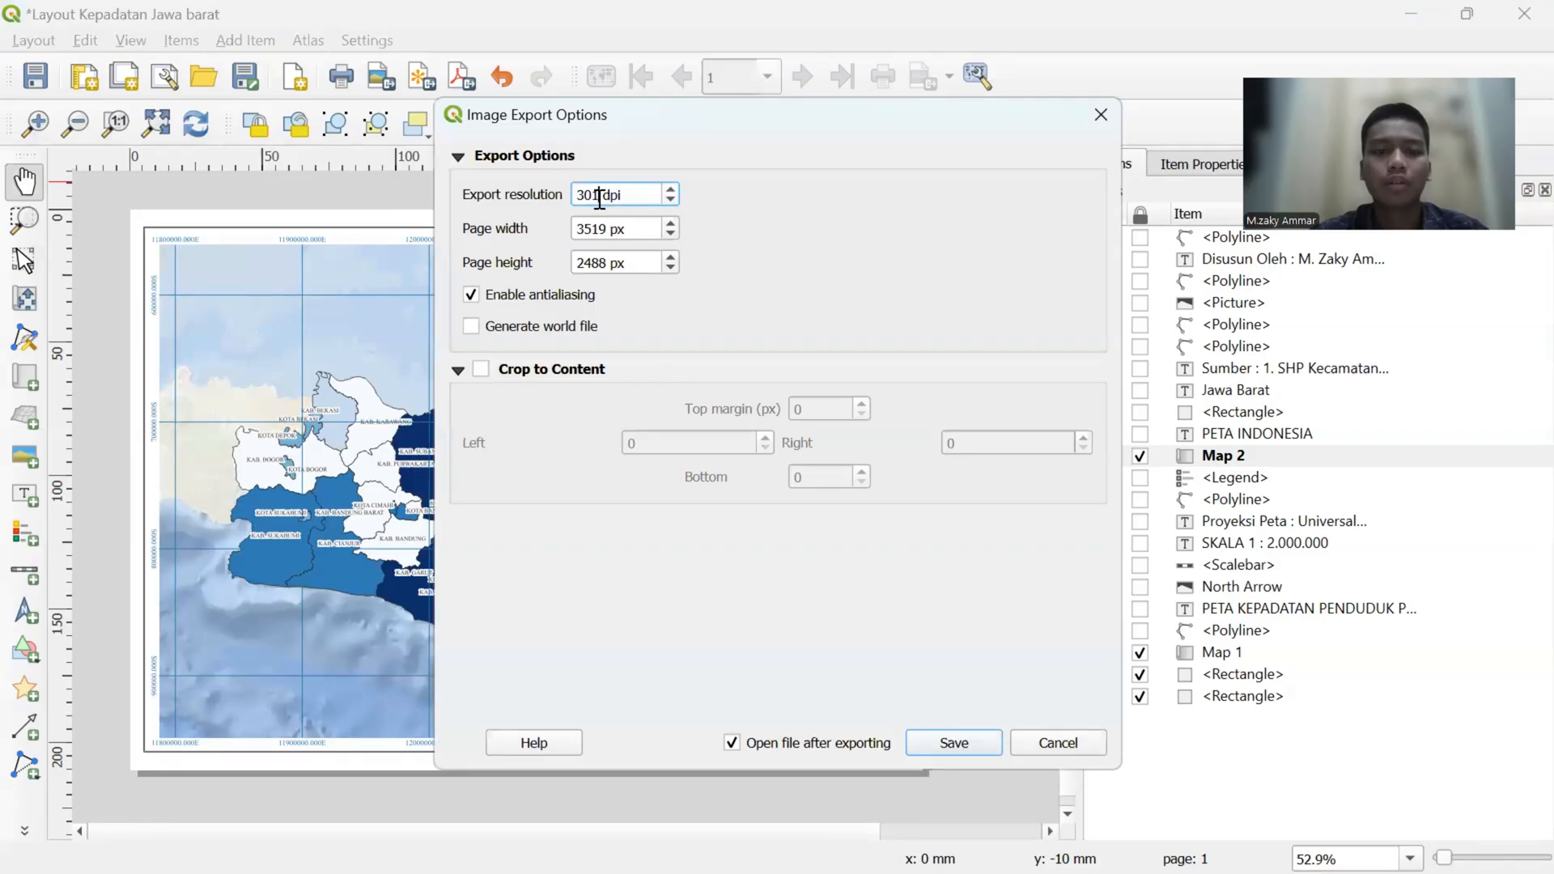
{"action": "key", "text": "BackSpace"}
{"action": "key", "text": "BackSpace"}
{"action": "key", "text": "BackSpace"}
{"action": "type", "text": "4"}
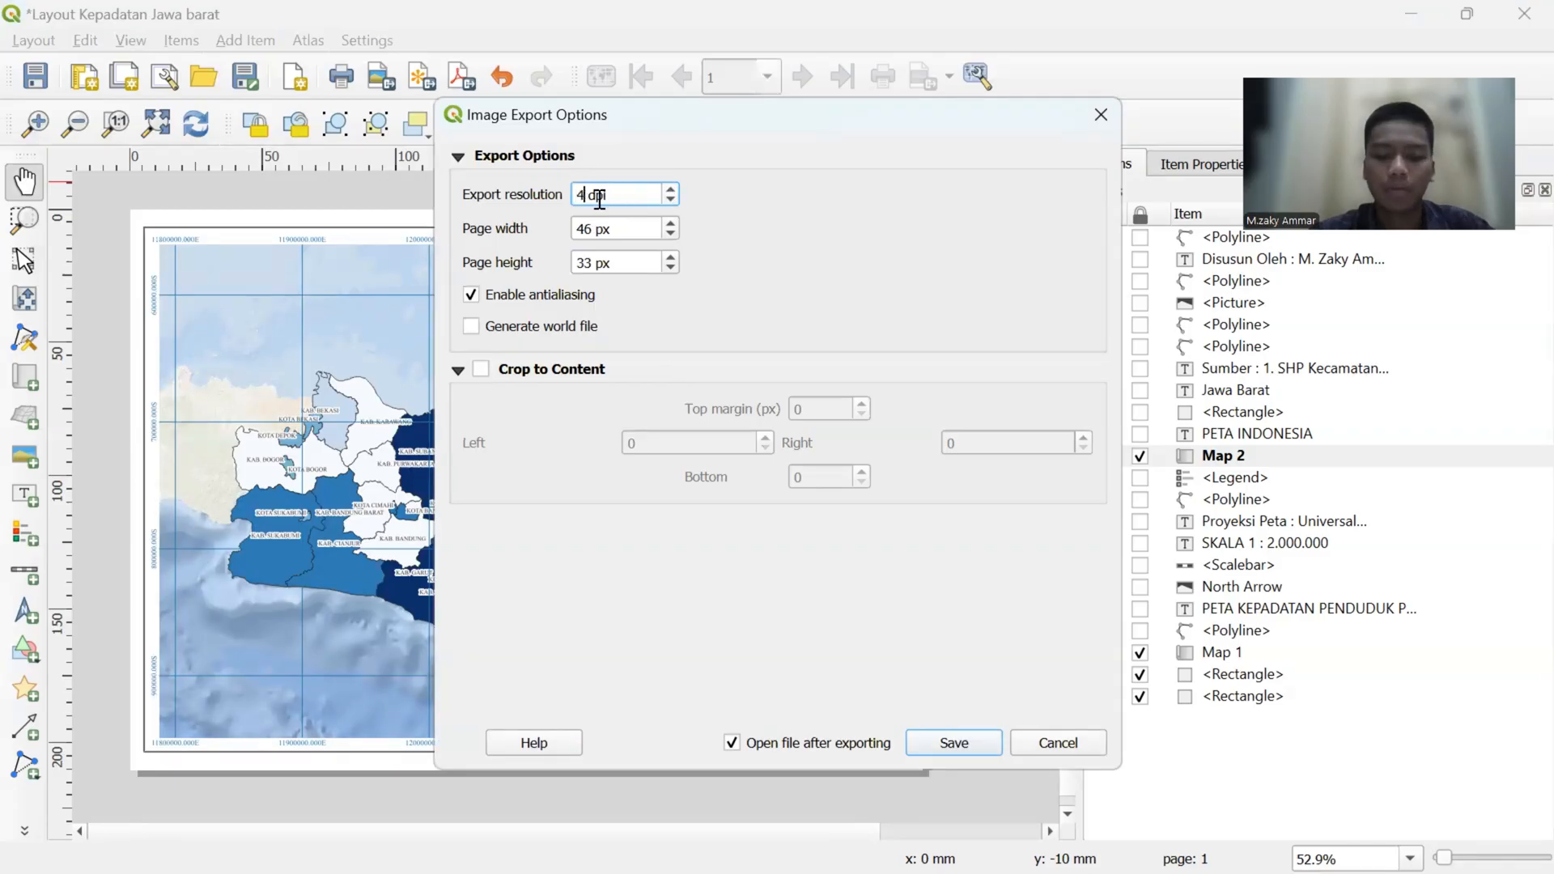
{"action": "type", "text": "00"}
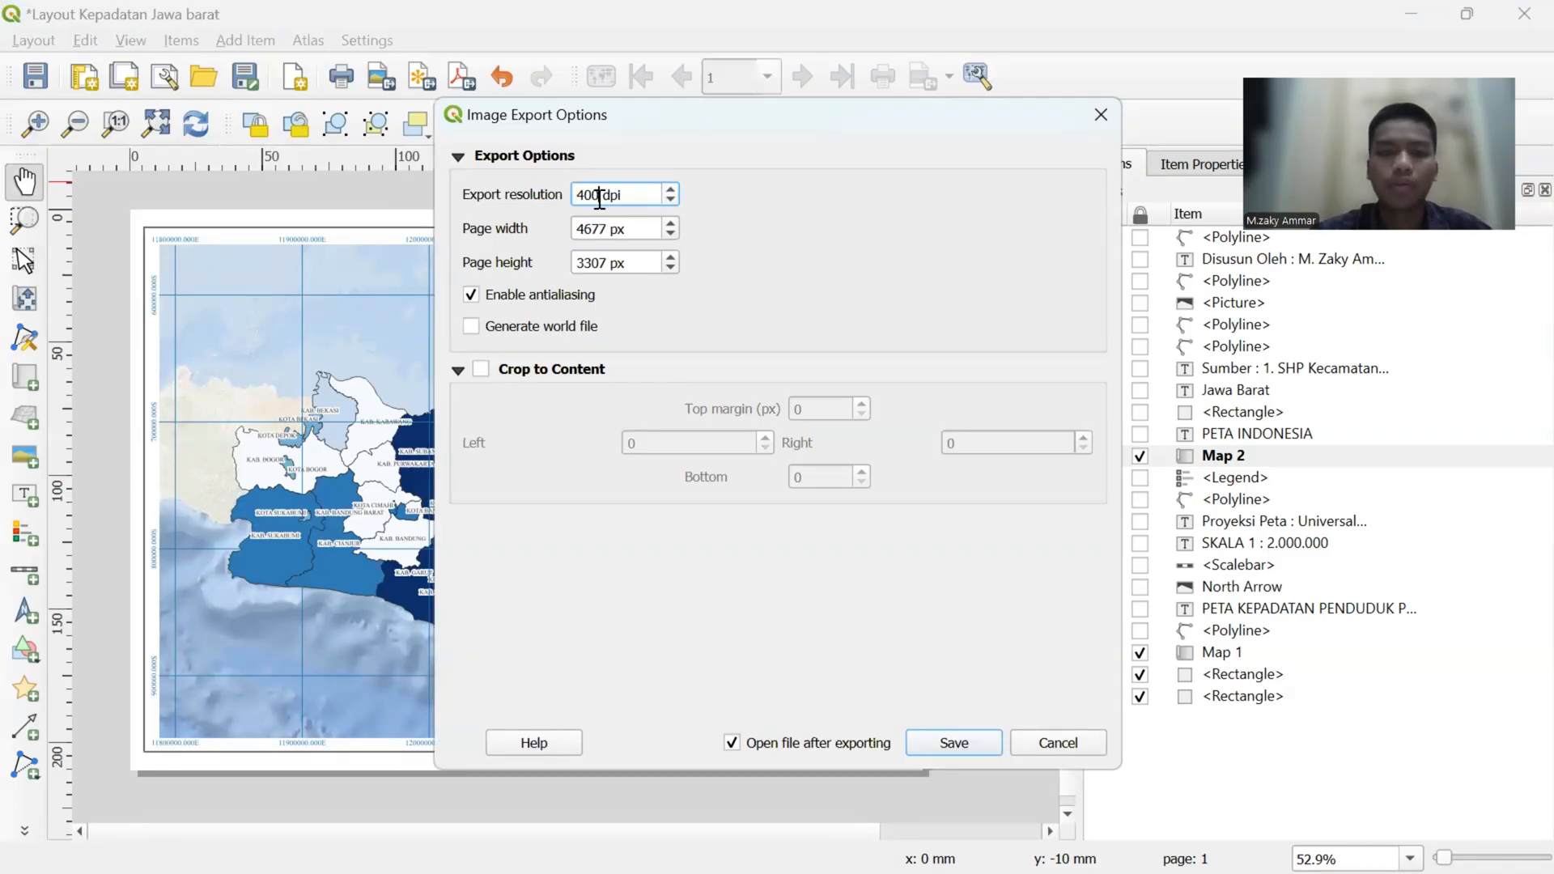
{"action": "left_click", "coordinate": [964, 748]}
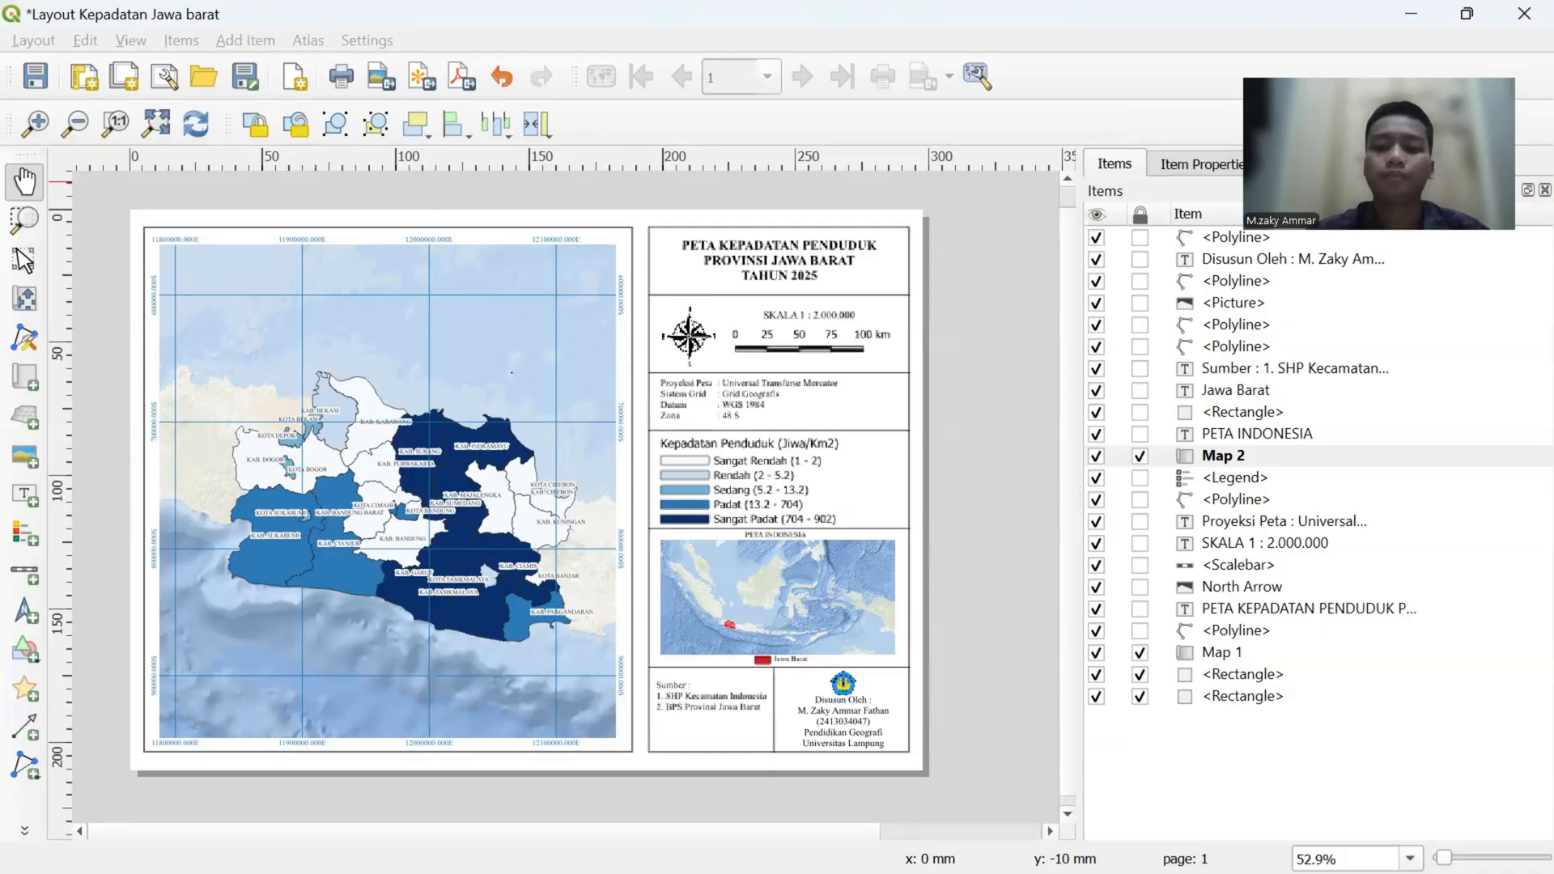
- Switch from the layout window to the virtual desktop Desktop 2
{"action": "key", "text": "super+Tab"}
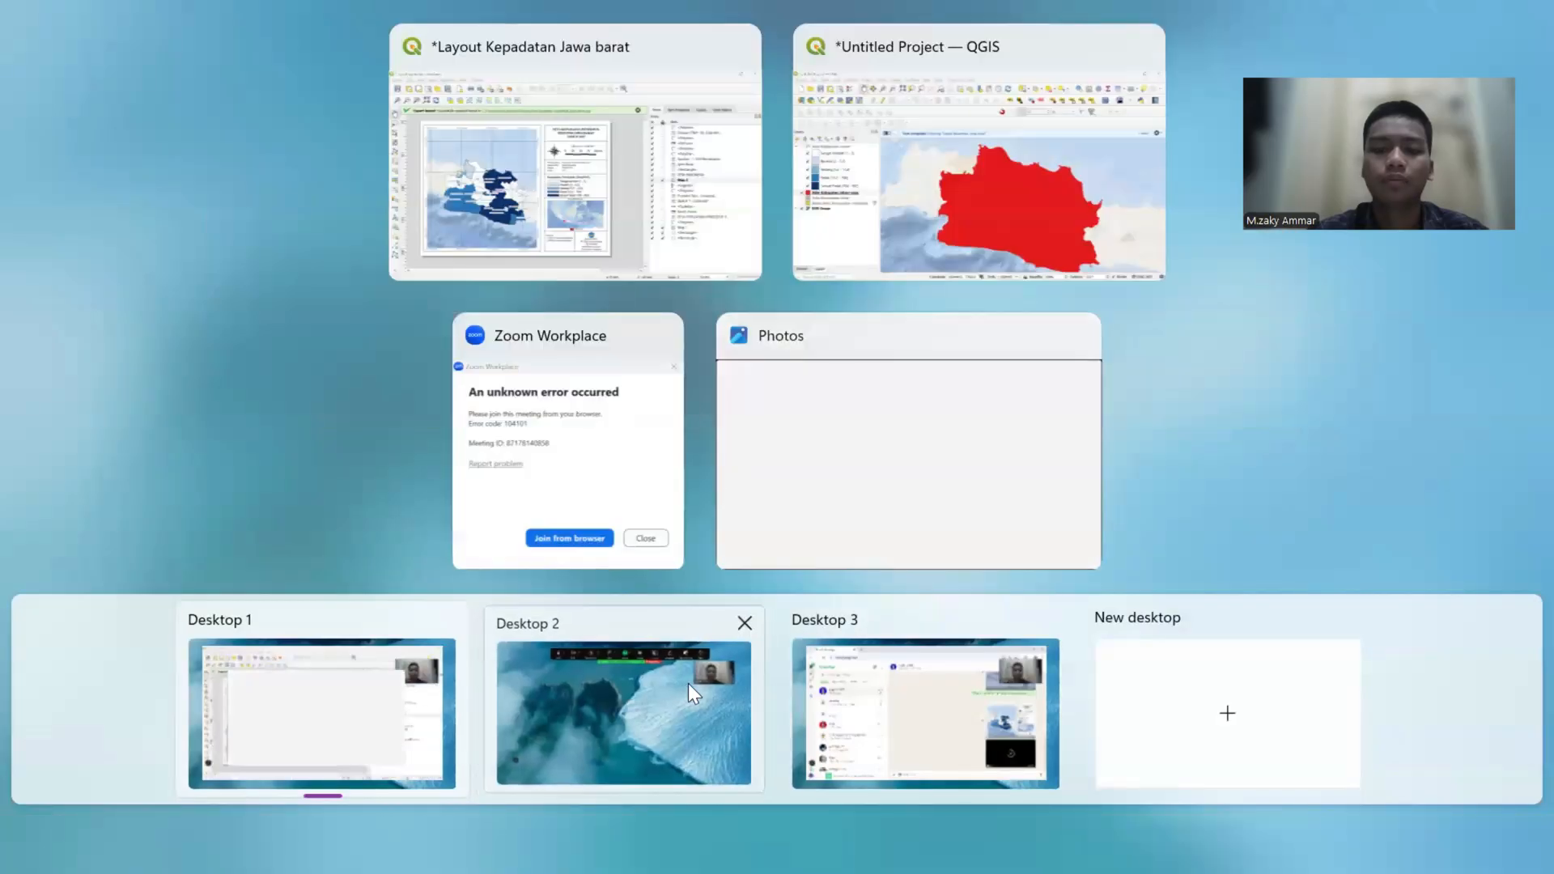
{"action": "left_click", "coordinate": [689, 685]}
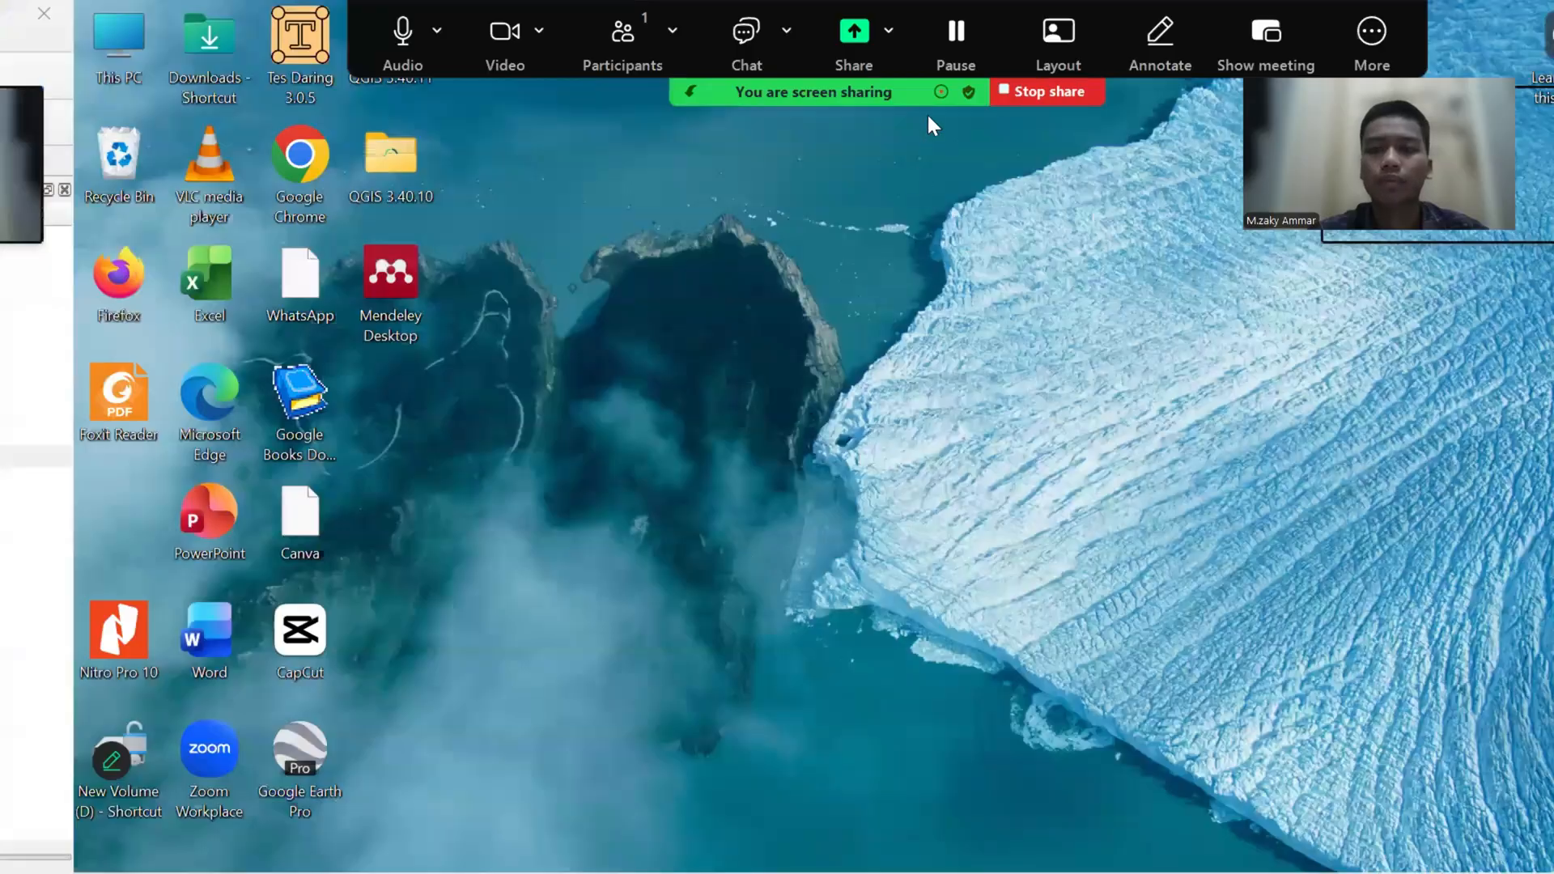